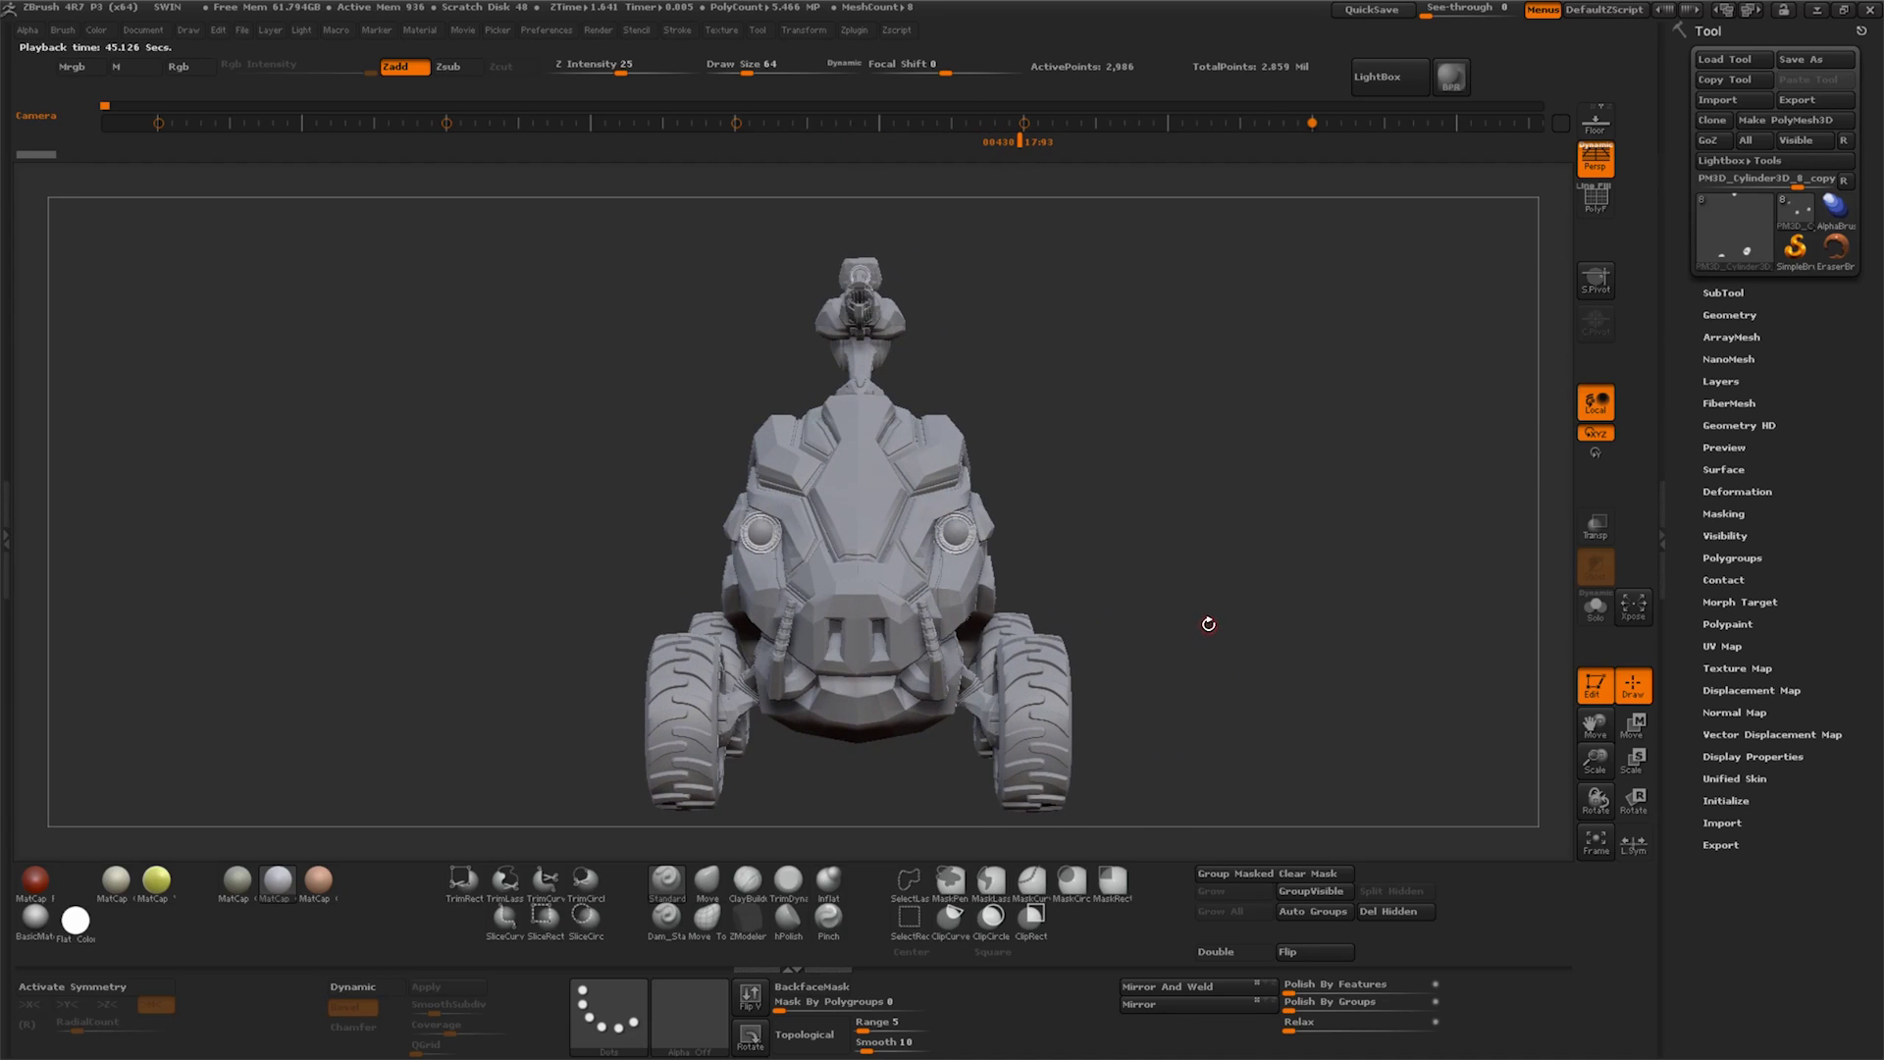
Turn off perspective and orbit to a front three-quarter view of the vehicle
mouse_move(1213, 622)
left_mouse_down()
mouse_move(1312, 638)
mouse_move(1329, 616)
mouse_move(1178, 670)
mouse_move(1342, 652)
left_mouse_up()
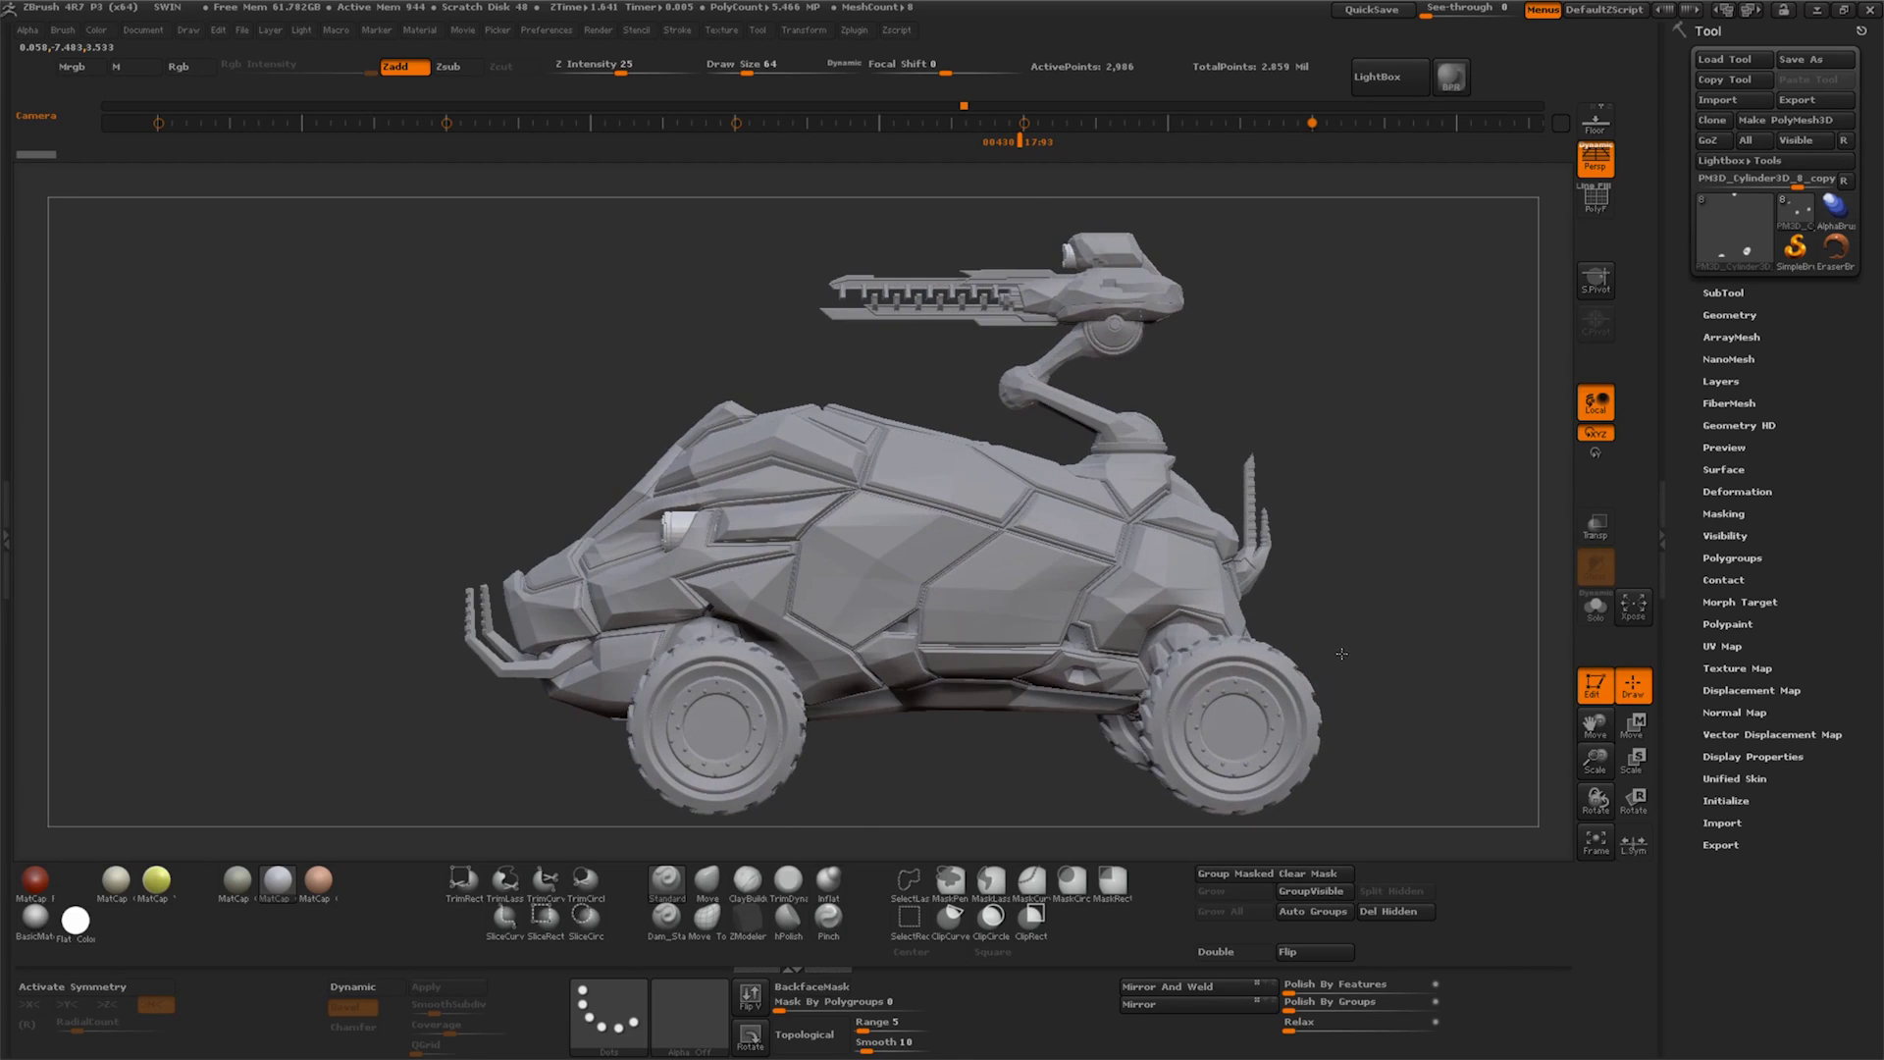
left_click(1596, 157)
left_click_drag(1561, 392, 1555, 747)
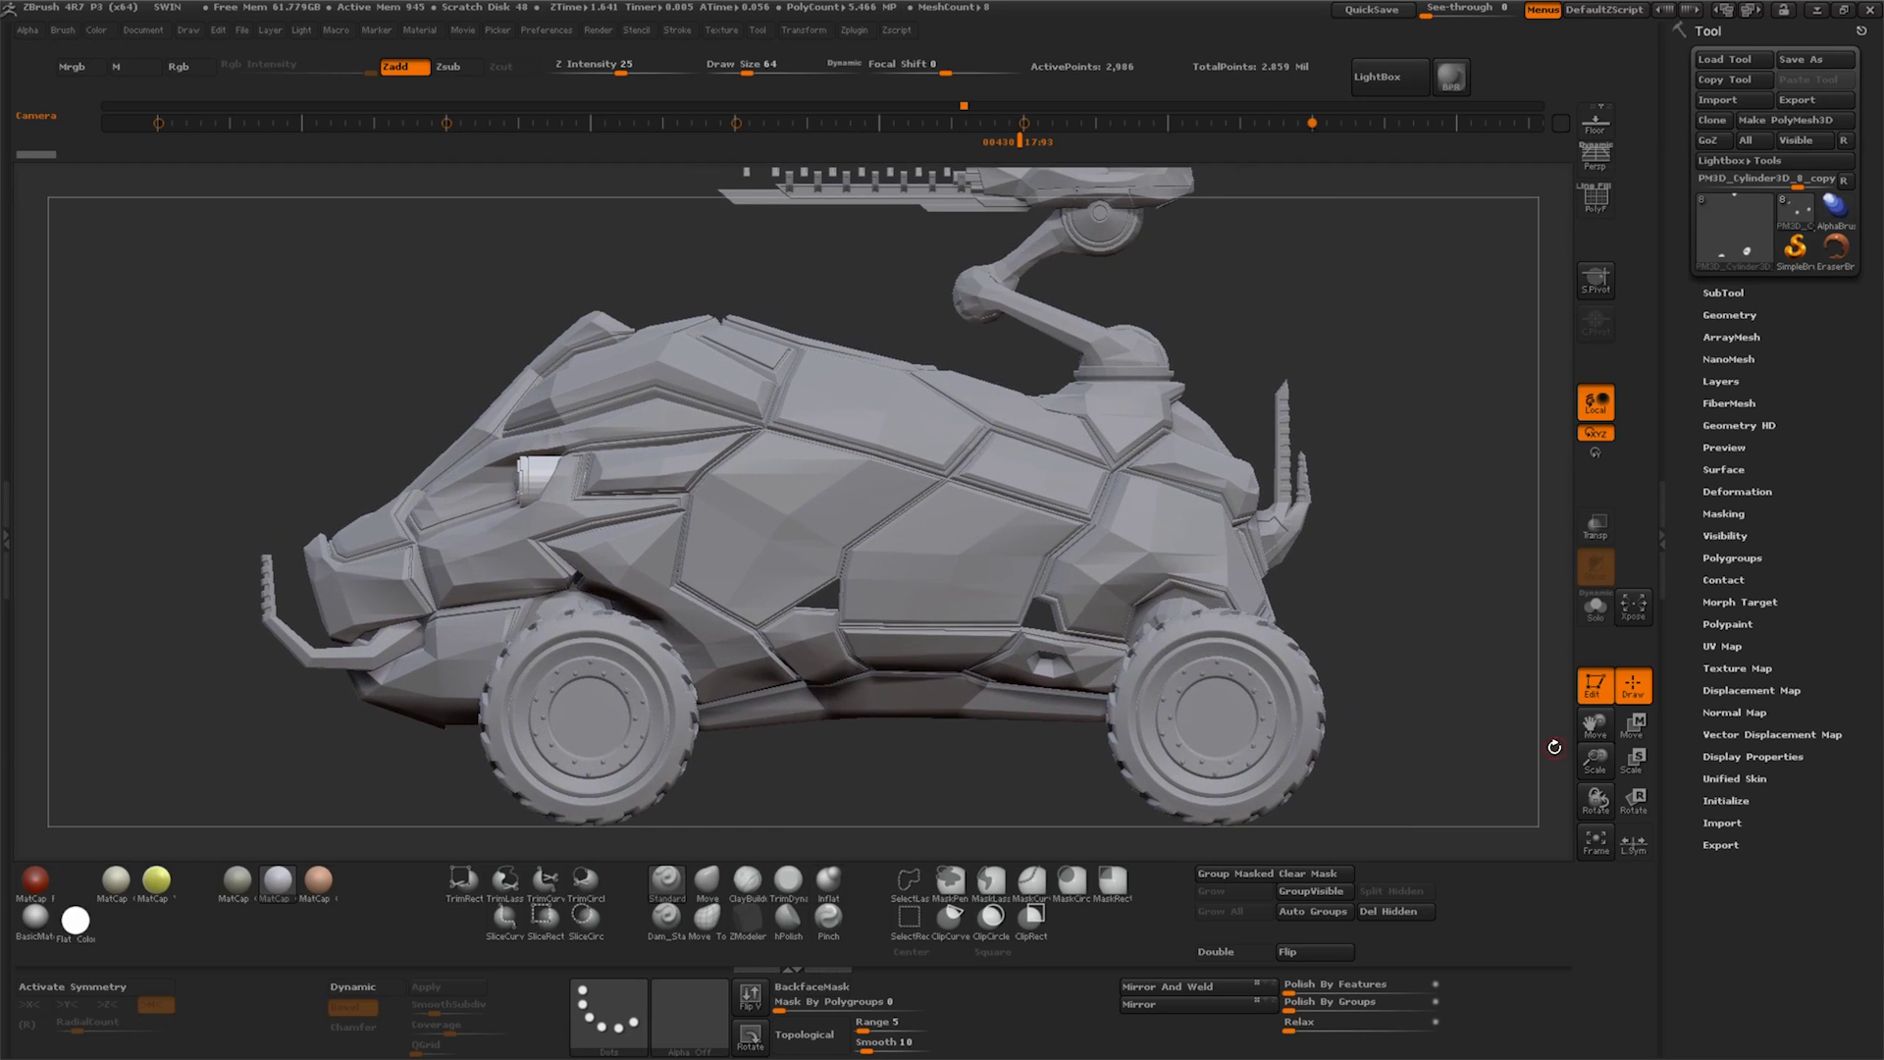
mouse_move(1357, 664)
left_mouse_down()
mouse_move(1397, 645)
mouse_move(1363, 624)
left_mouse_up()
Append a Cube3D mesh as a new subtool and select the PM3D_Cube3D subtool
left_click(1723, 292)
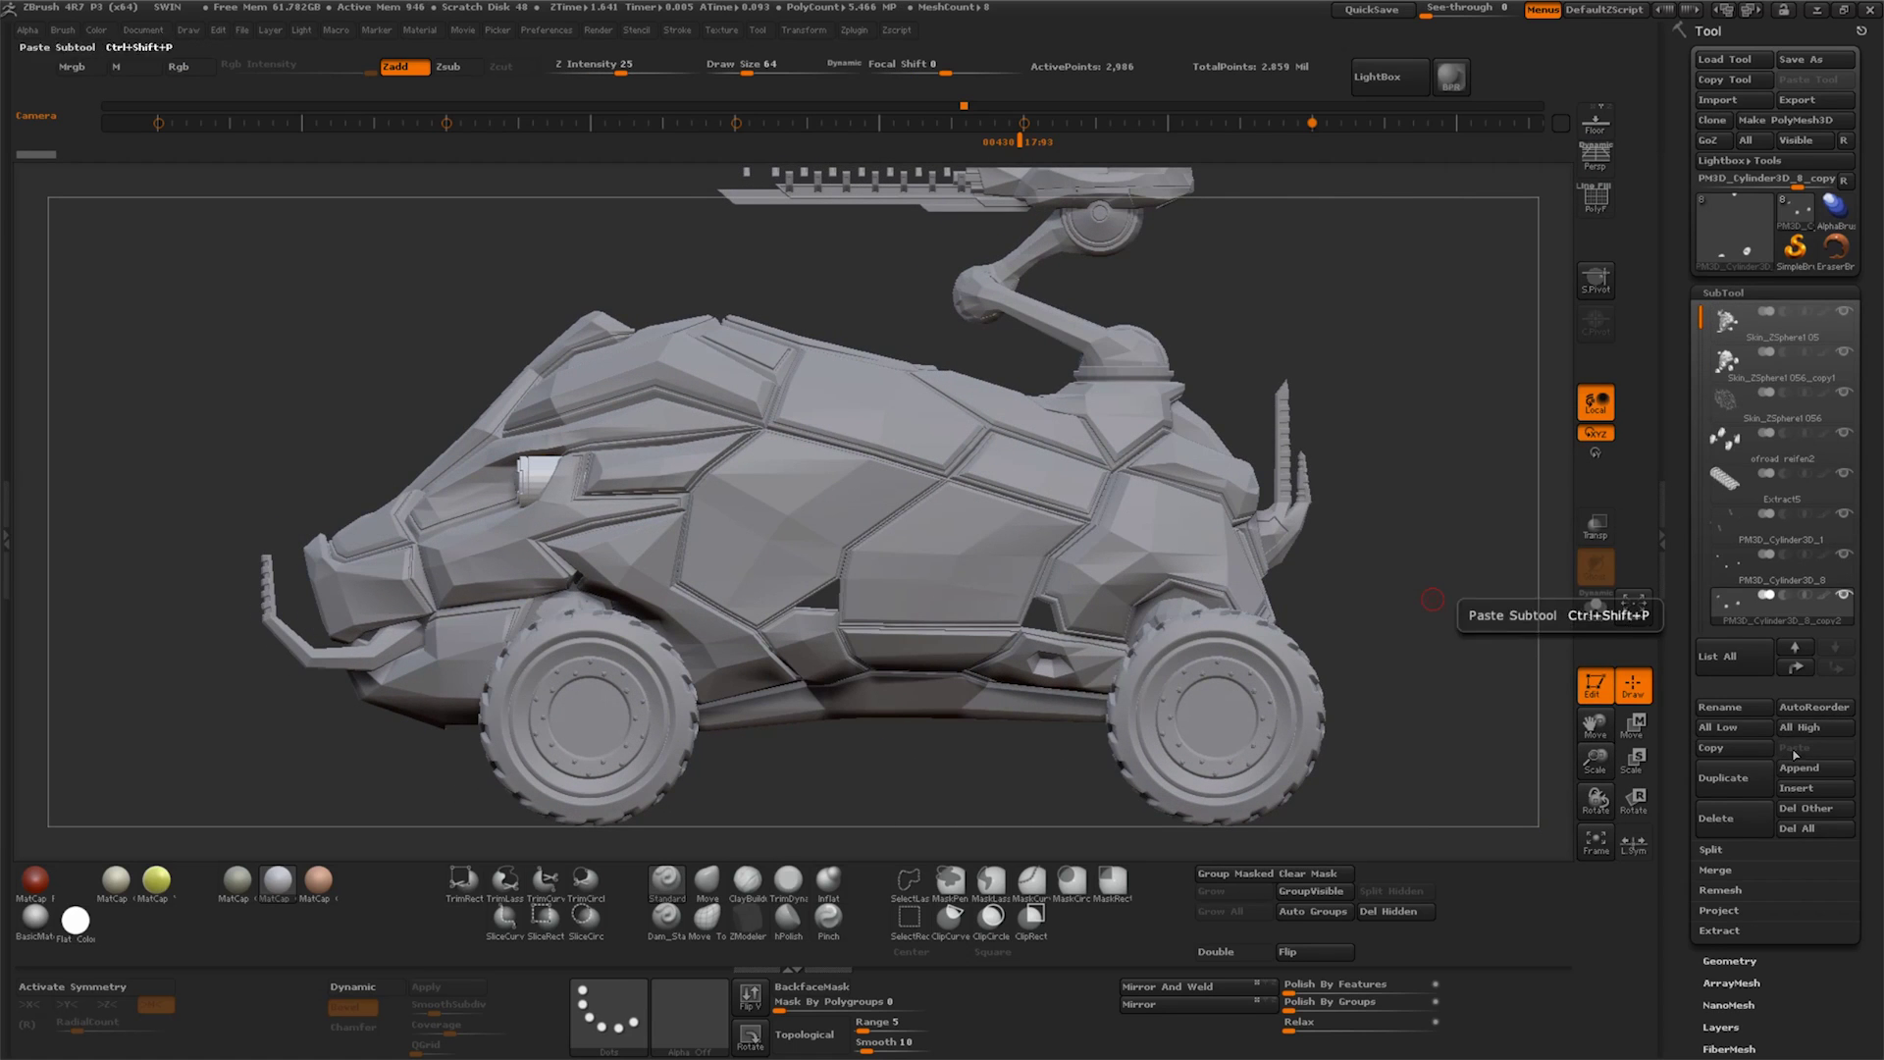
left_click_drag(1704, 331, 1704, 415)
left_click(1802, 770)
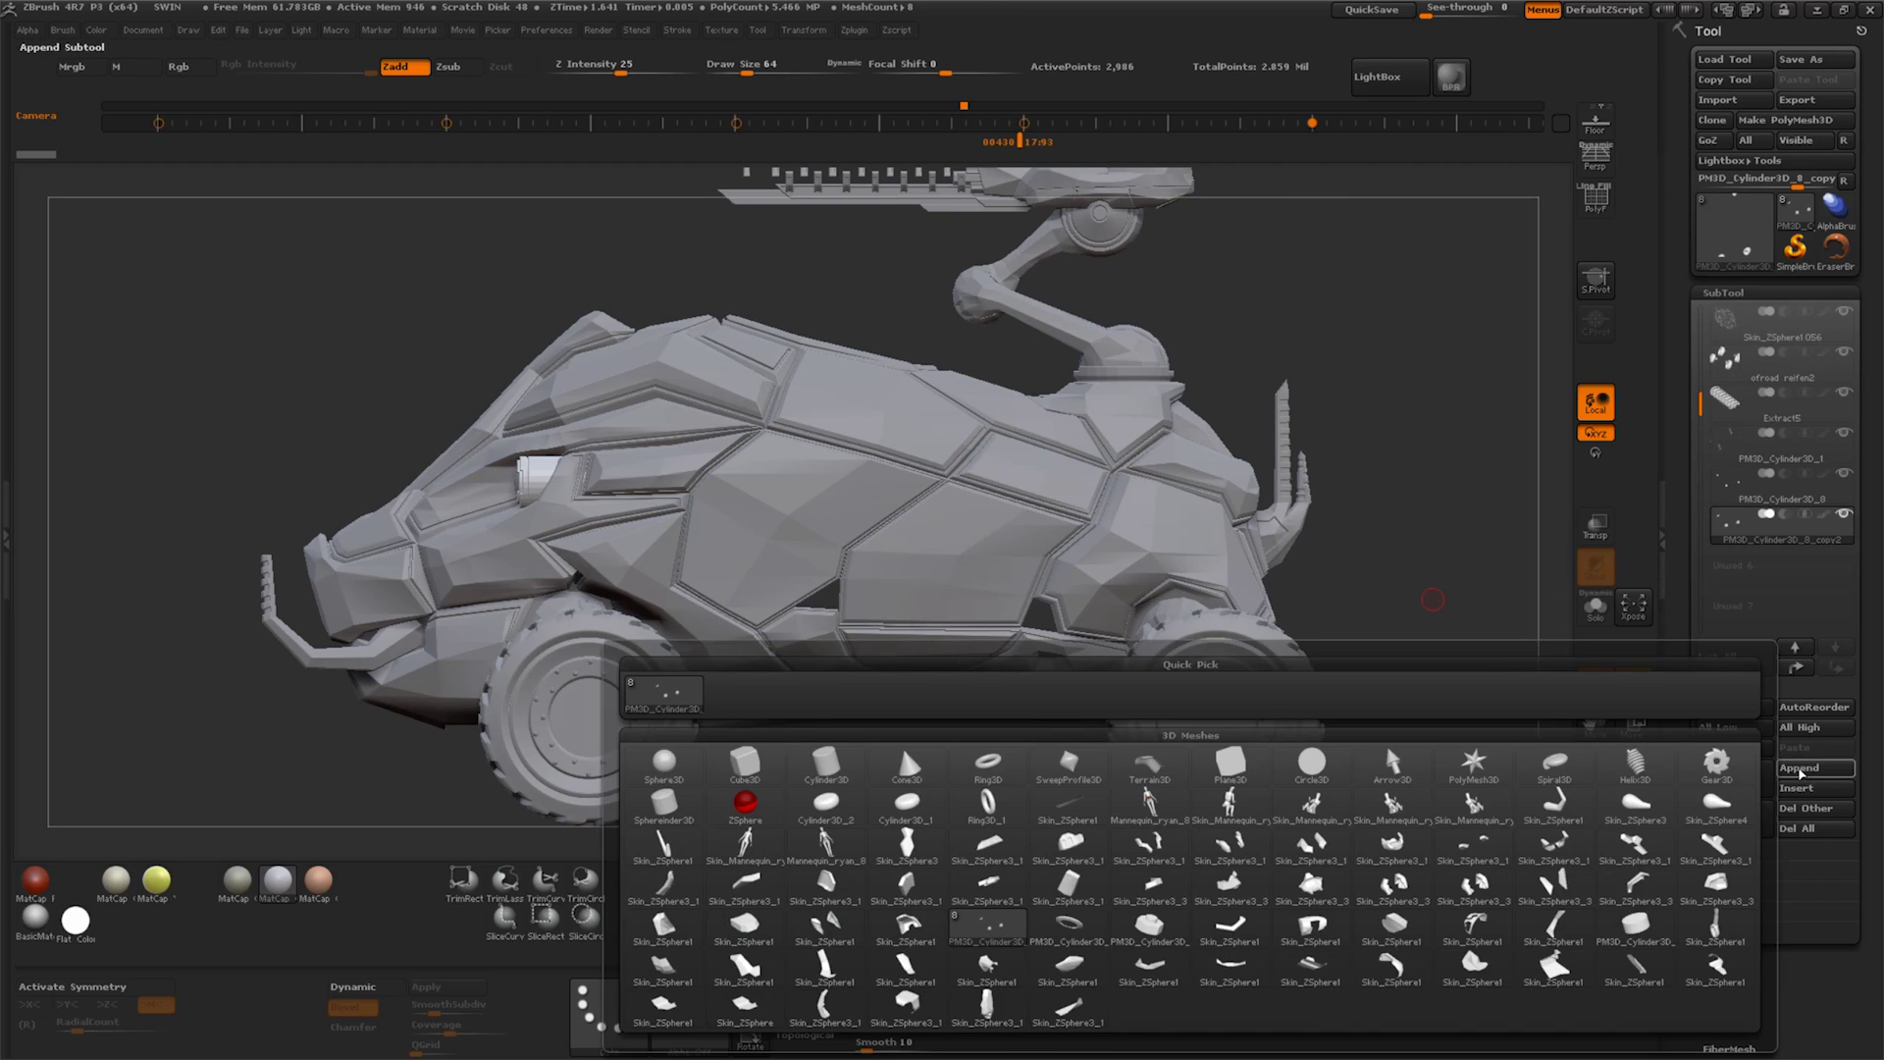
mouse_move(1553, 927)
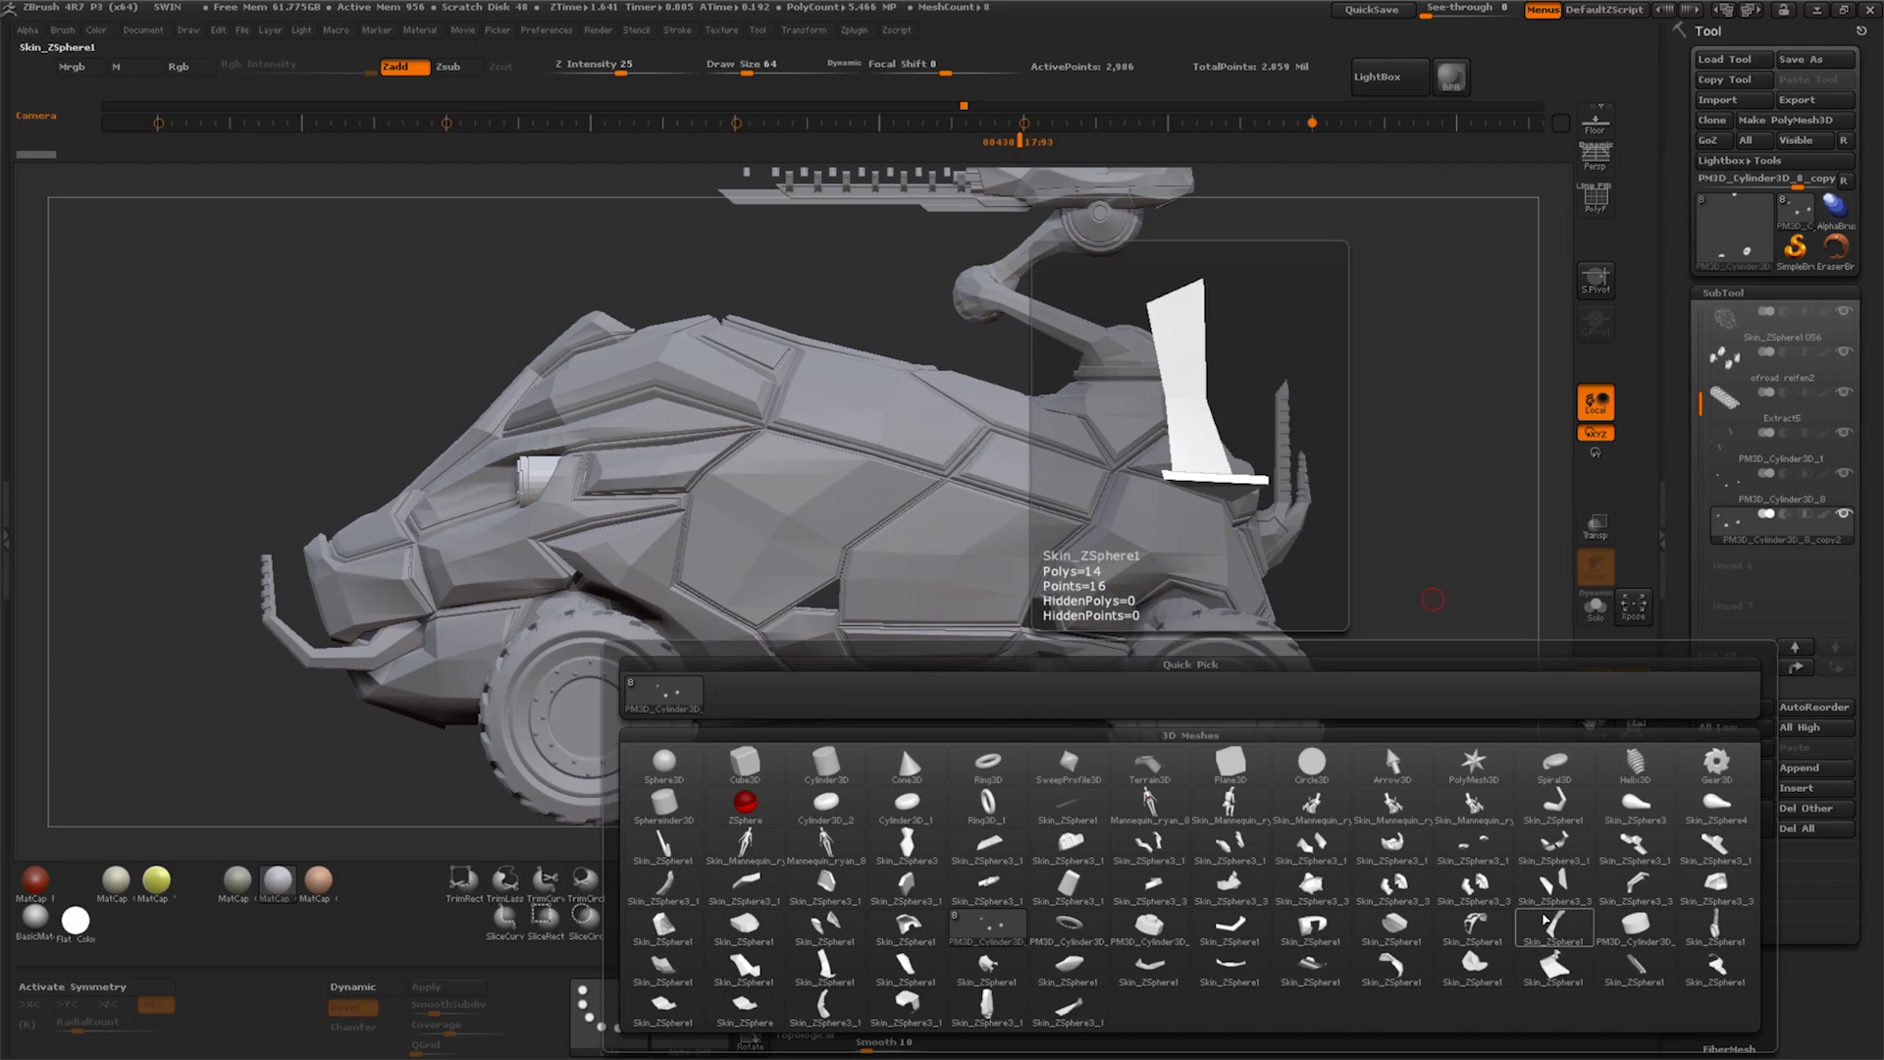
left_click(745, 764)
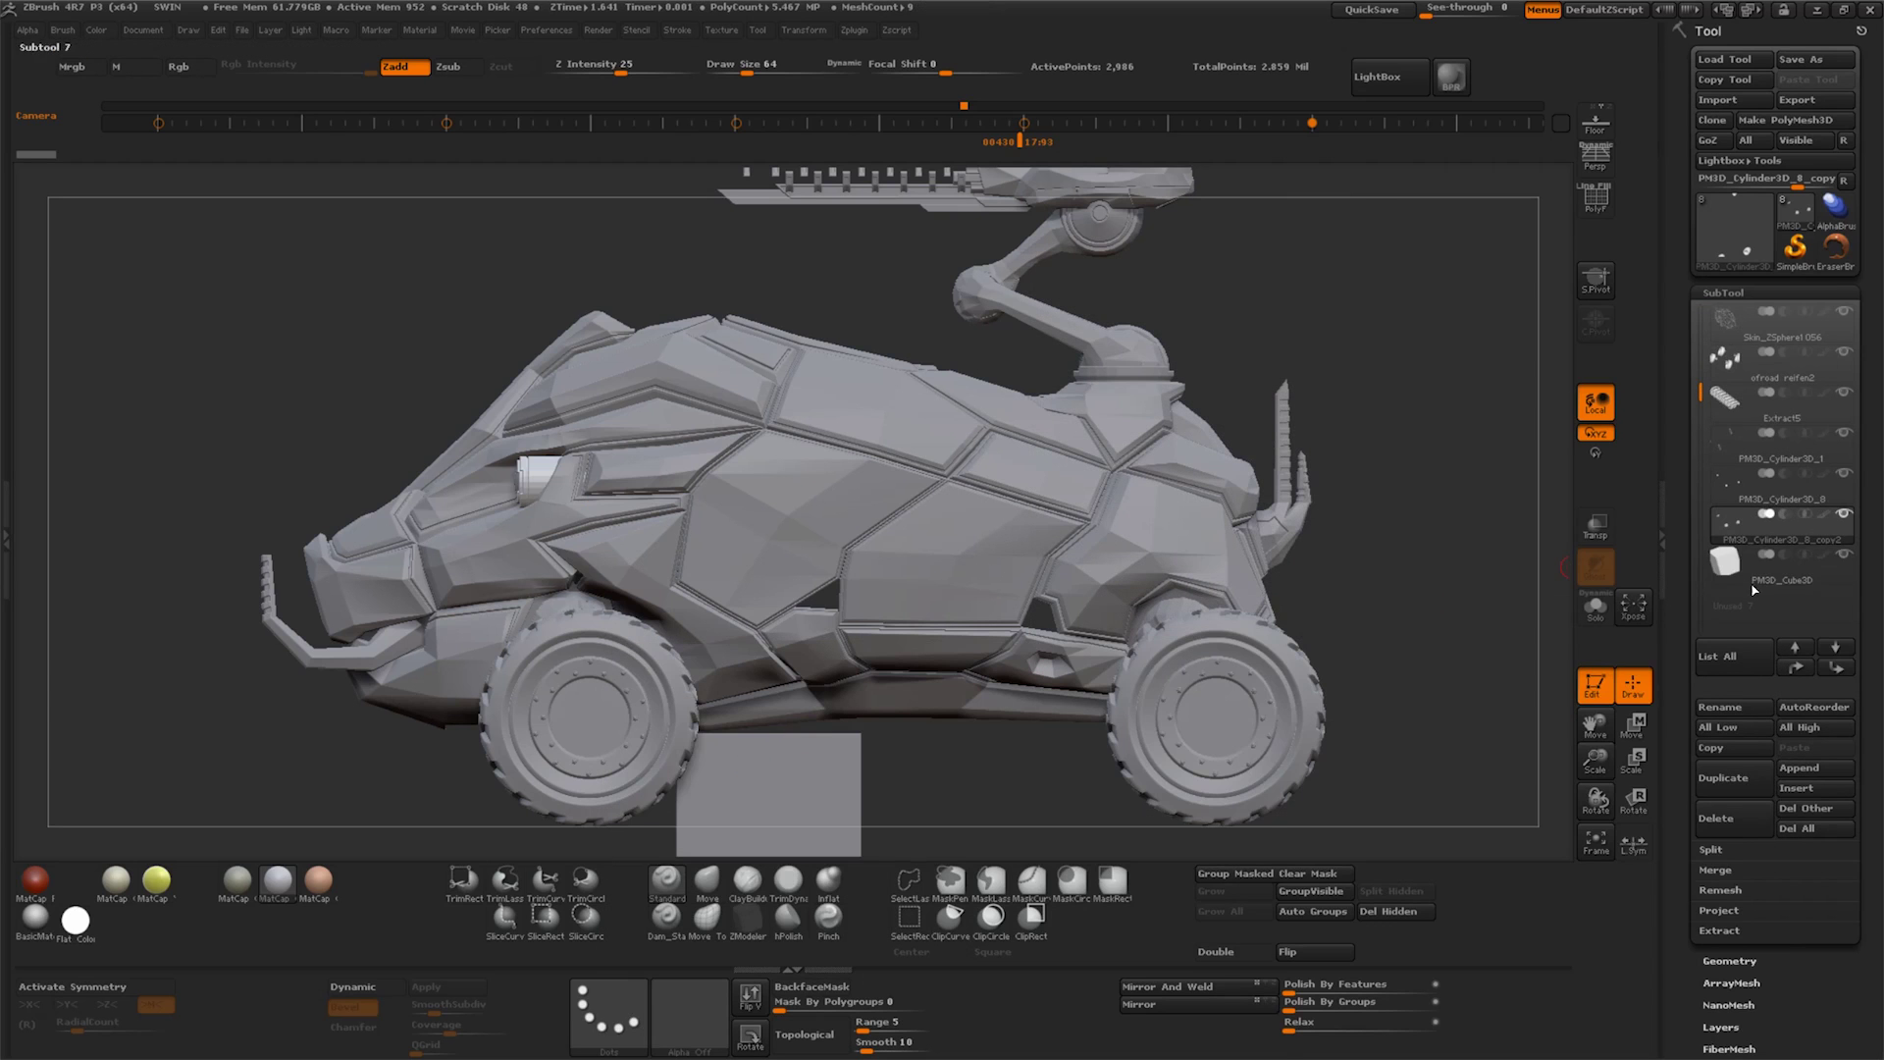
left_click(1754, 587)
mouse_move(1374, 745)
left_mouse_down()
mouse_move(1255, 722)
mouse_move(1472, 756)
left_mouse_up()
scroll(1767, 589, "down", 5)
Initialize the cube as a QCube and move it toward the door with Transp on
left_click(1744, 845)
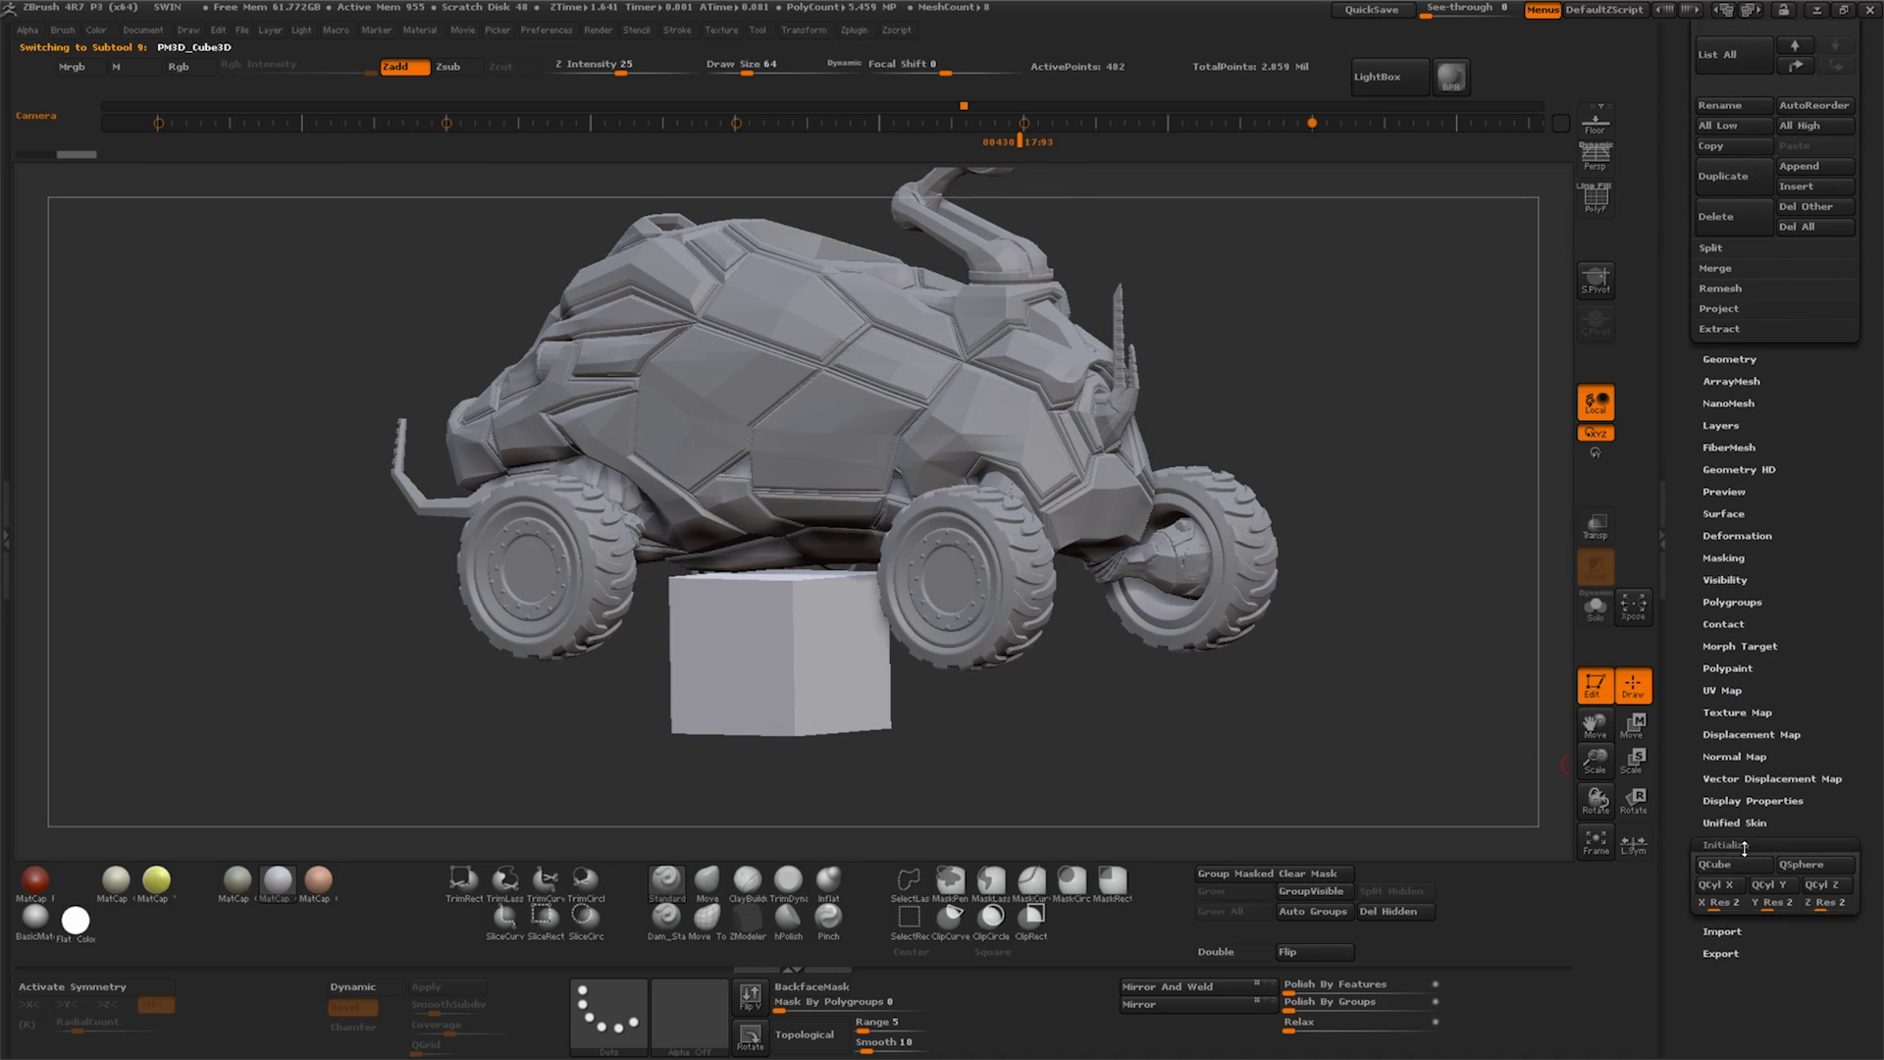
left_click_drag(1099, 716, 1226, 717)
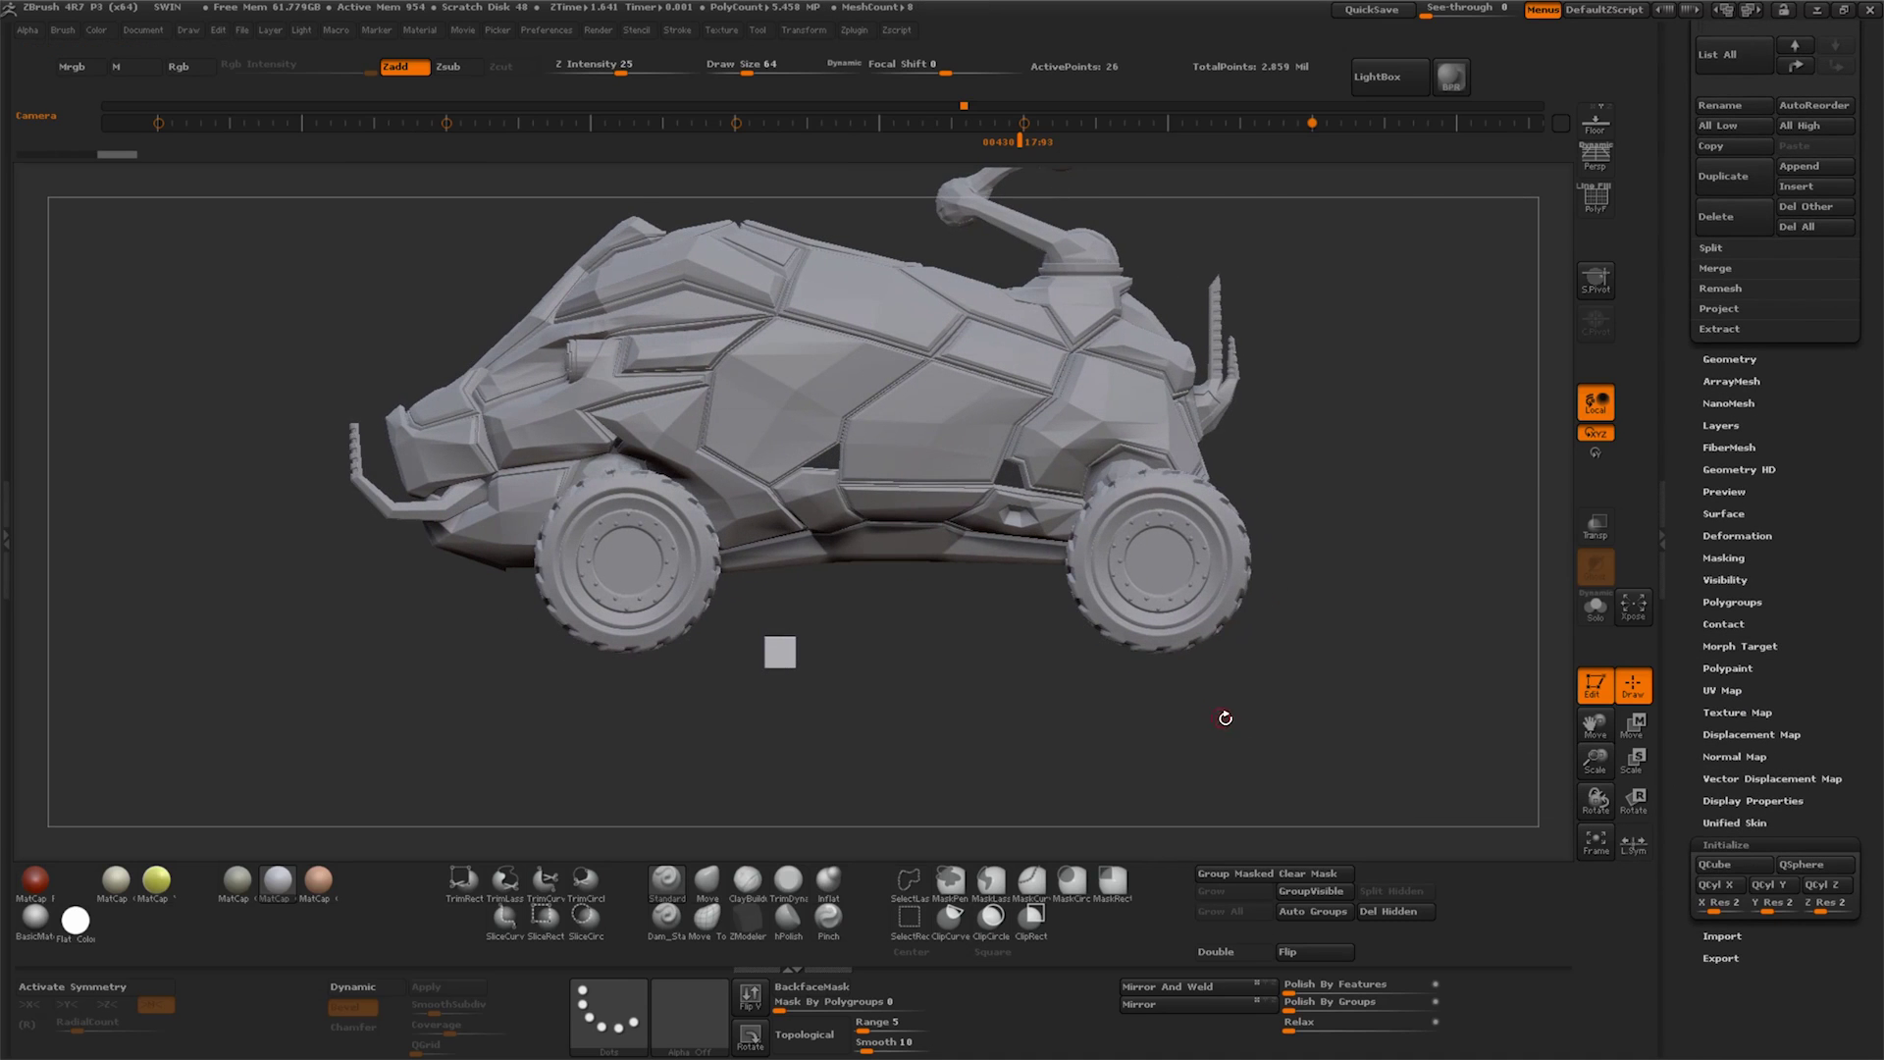
left_click(1633, 727)
left_click_drag(1595, 761, 1610, 716)
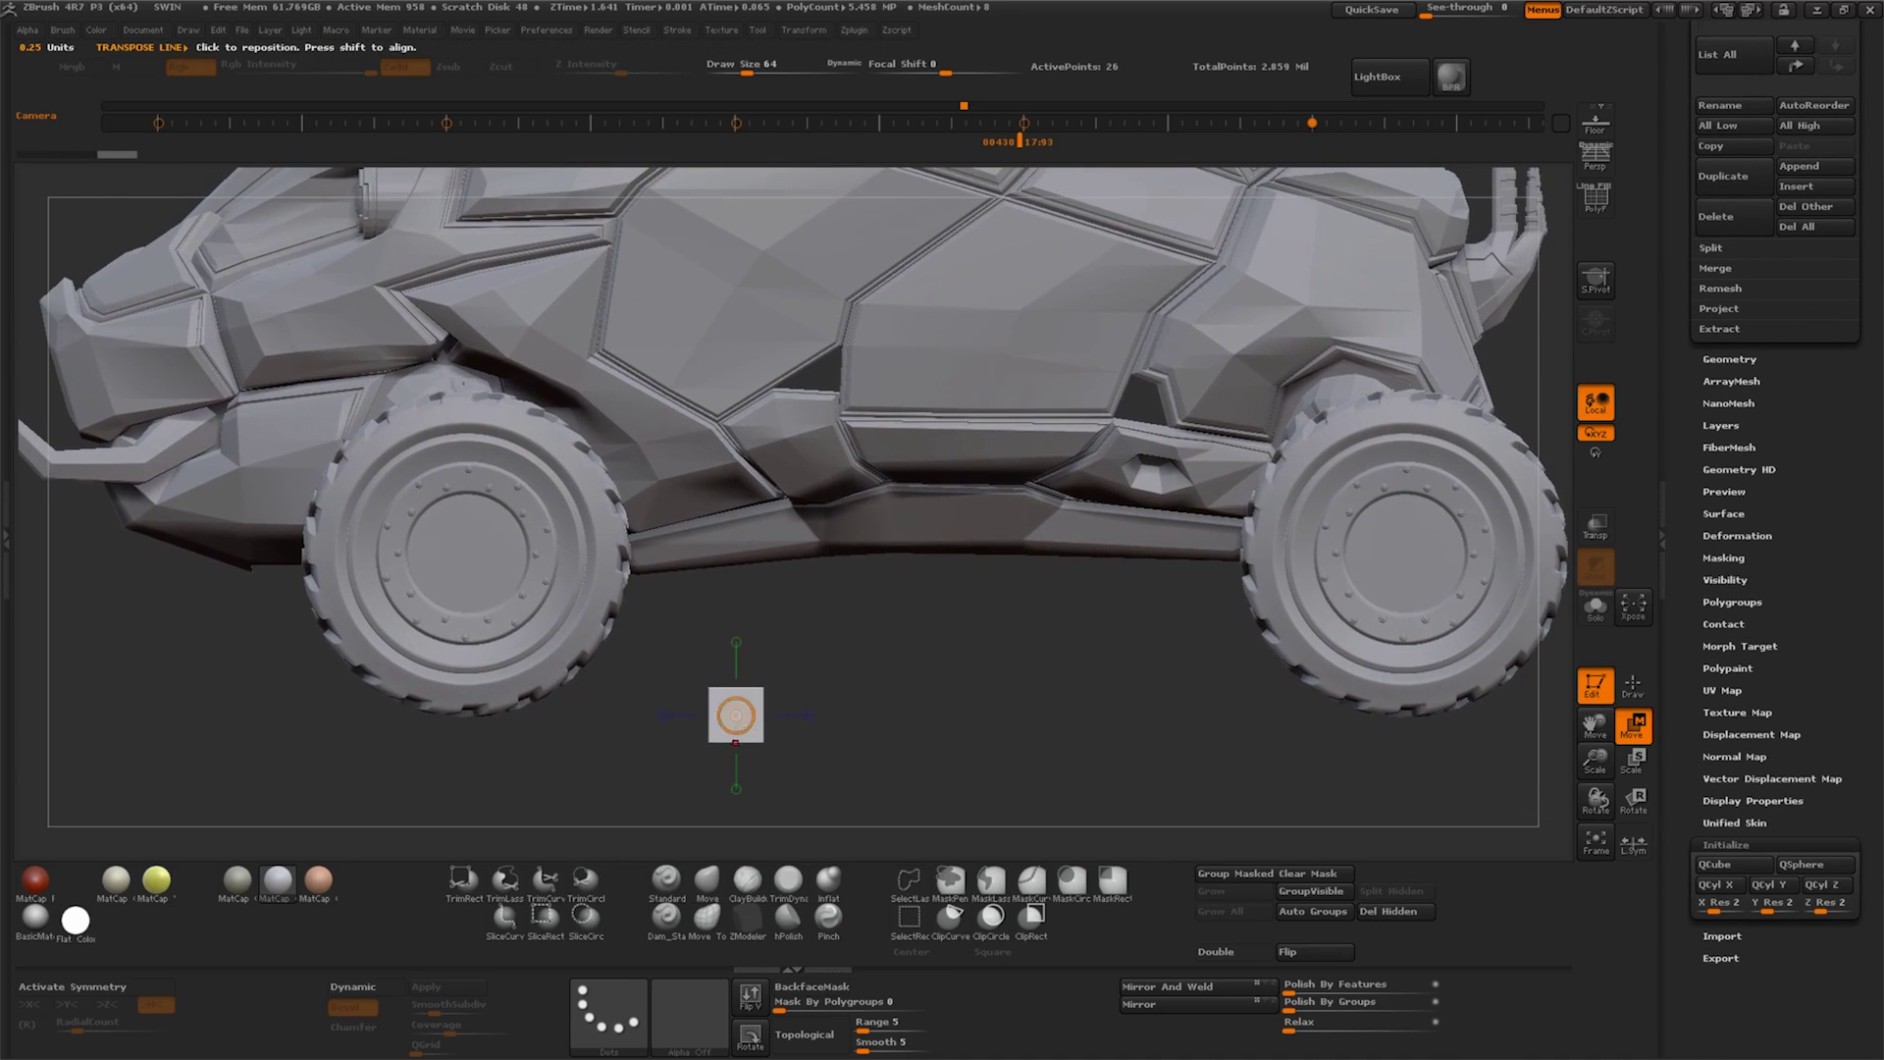
left_click_drag(736, 714, 1092, 751)
left_click(1596, 527)
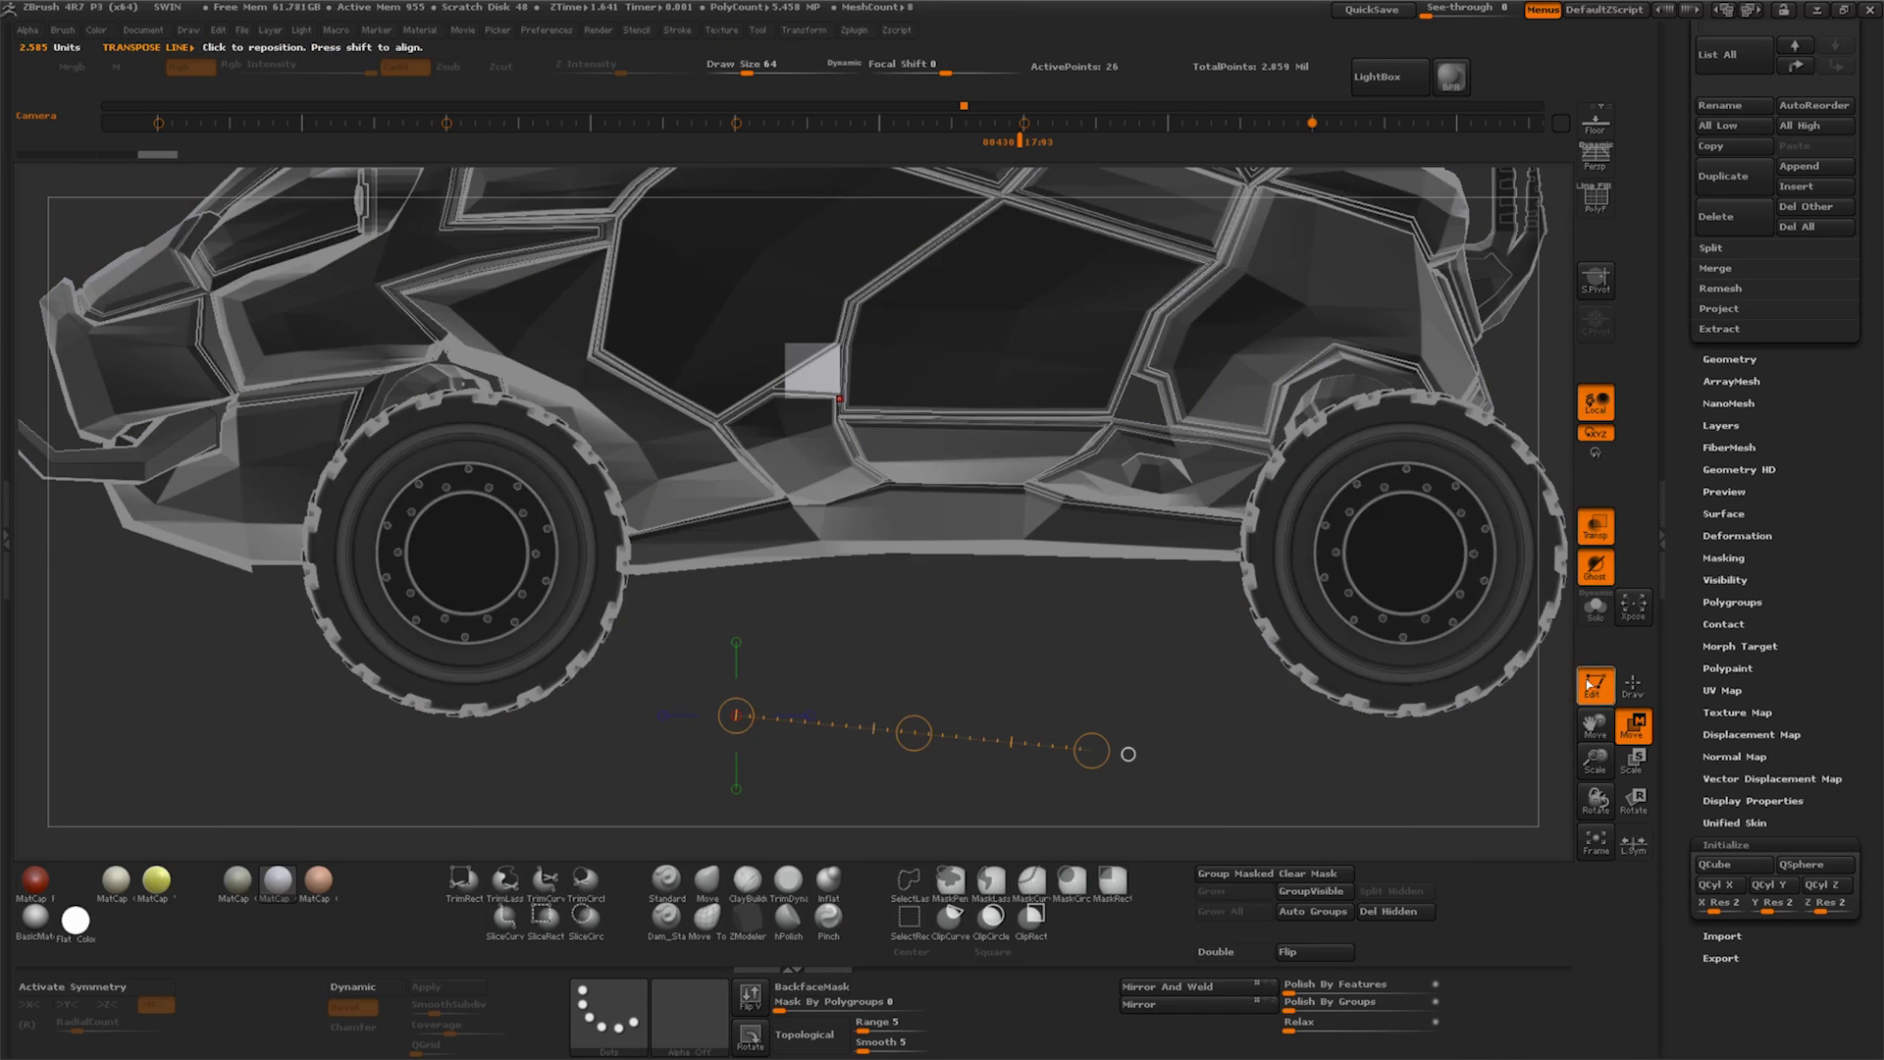
left_click_drag(1595, 761, 1020, 545)
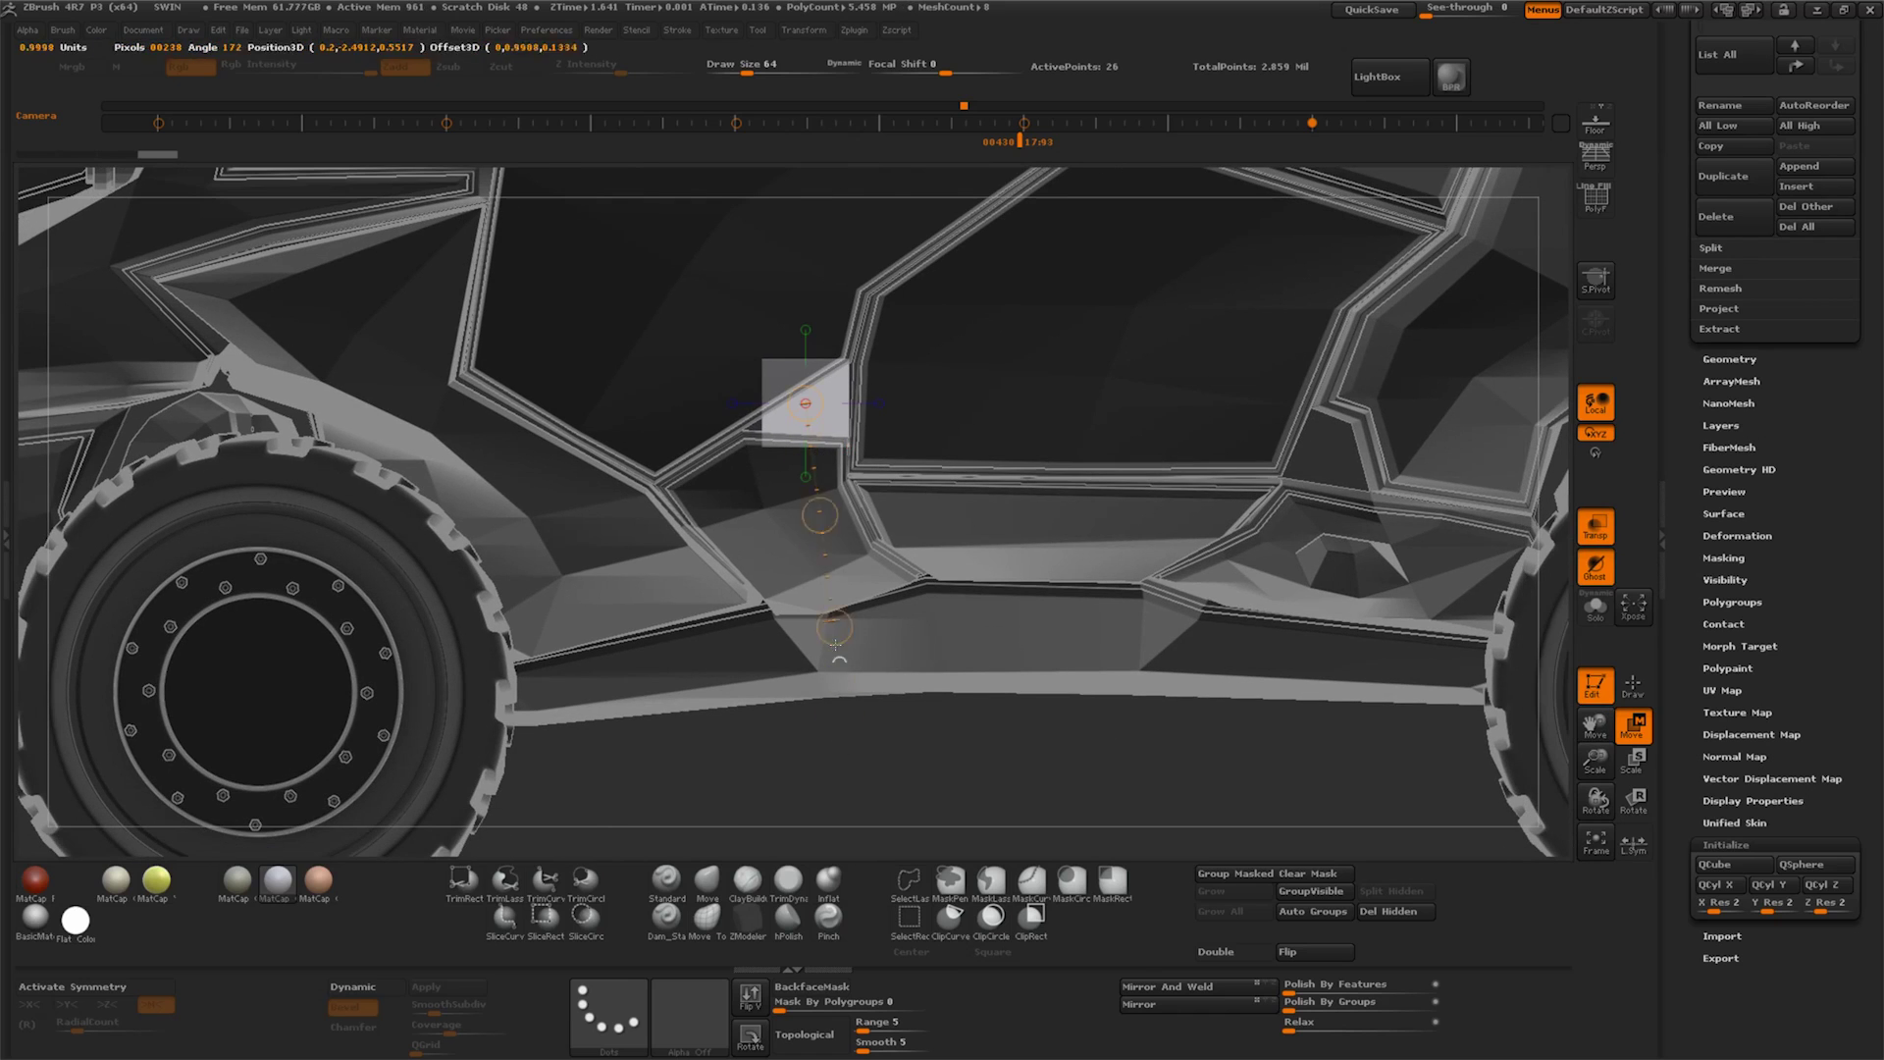
Scale and lower the cube over the door panel, turn on PolyF, and clone it
left_click_drag(805, 753, 805, 789)
left_click_drag(805, 578, 802, 586)
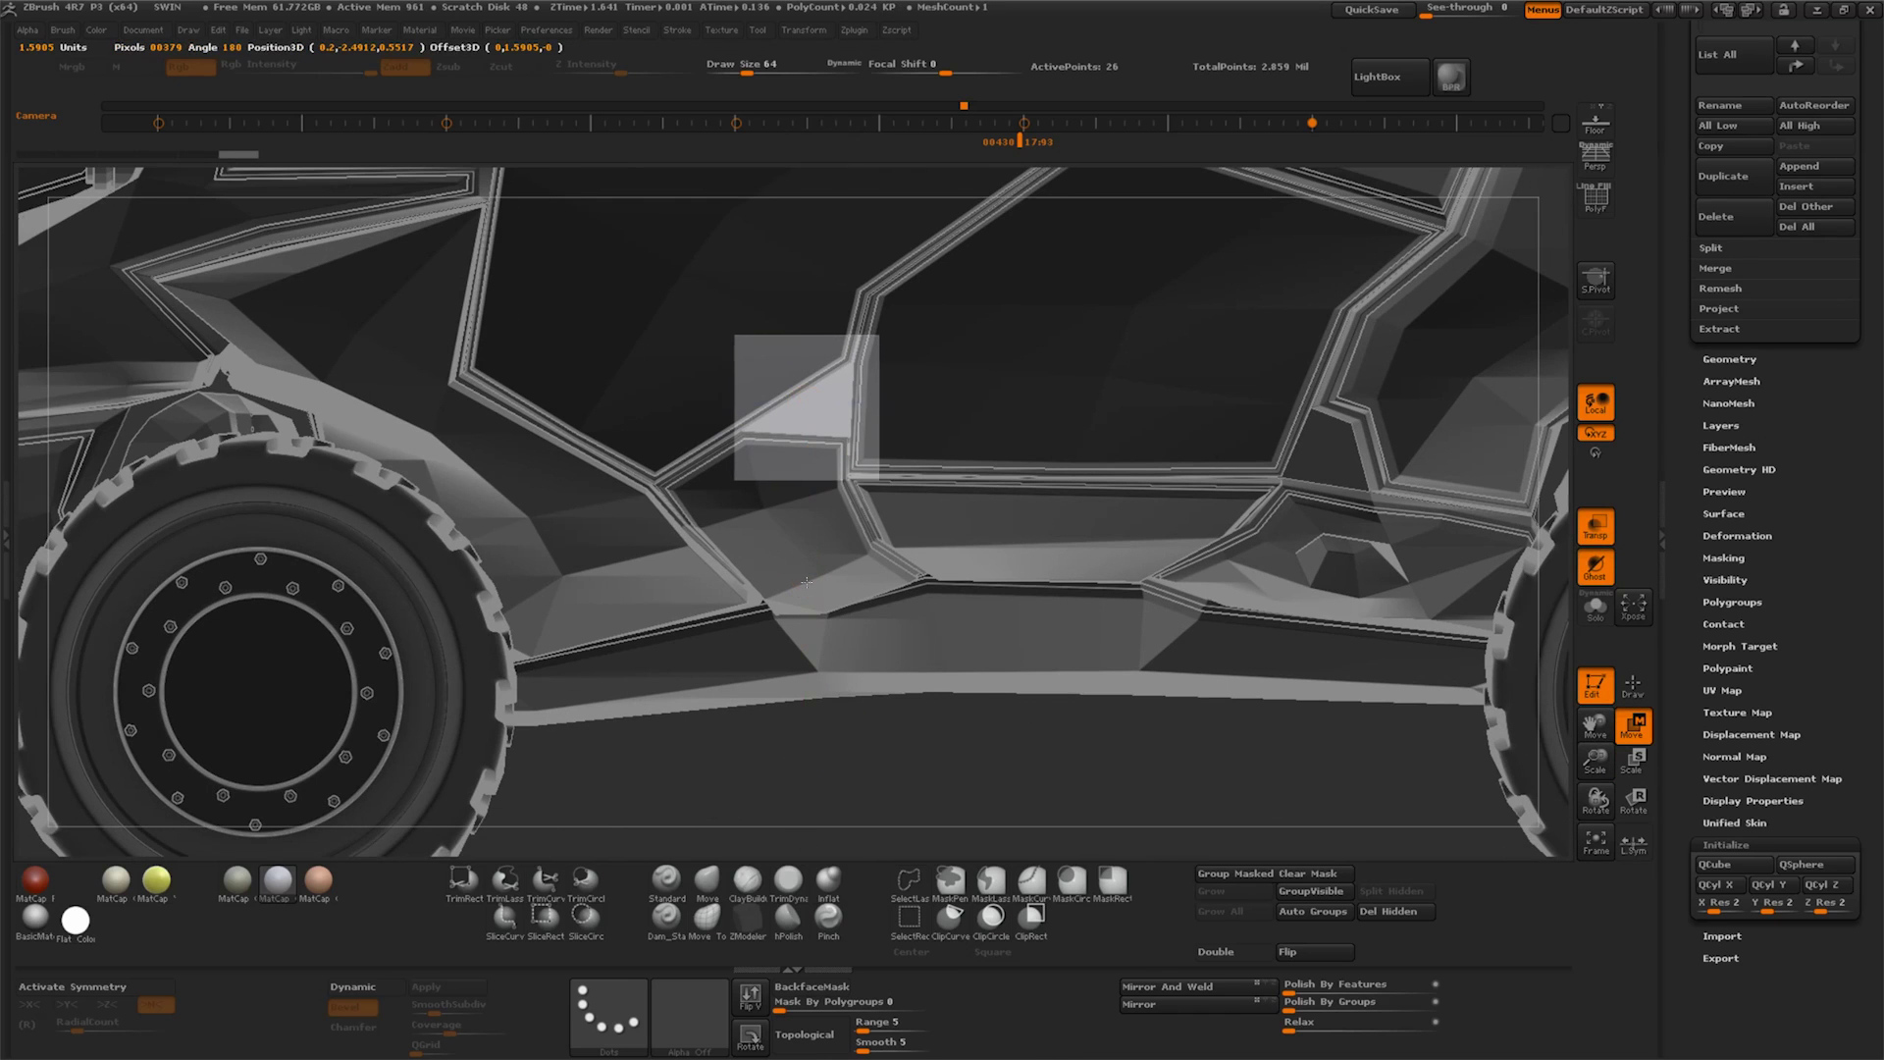
left_click_drag(917, 721, 1227, 716, "shift")
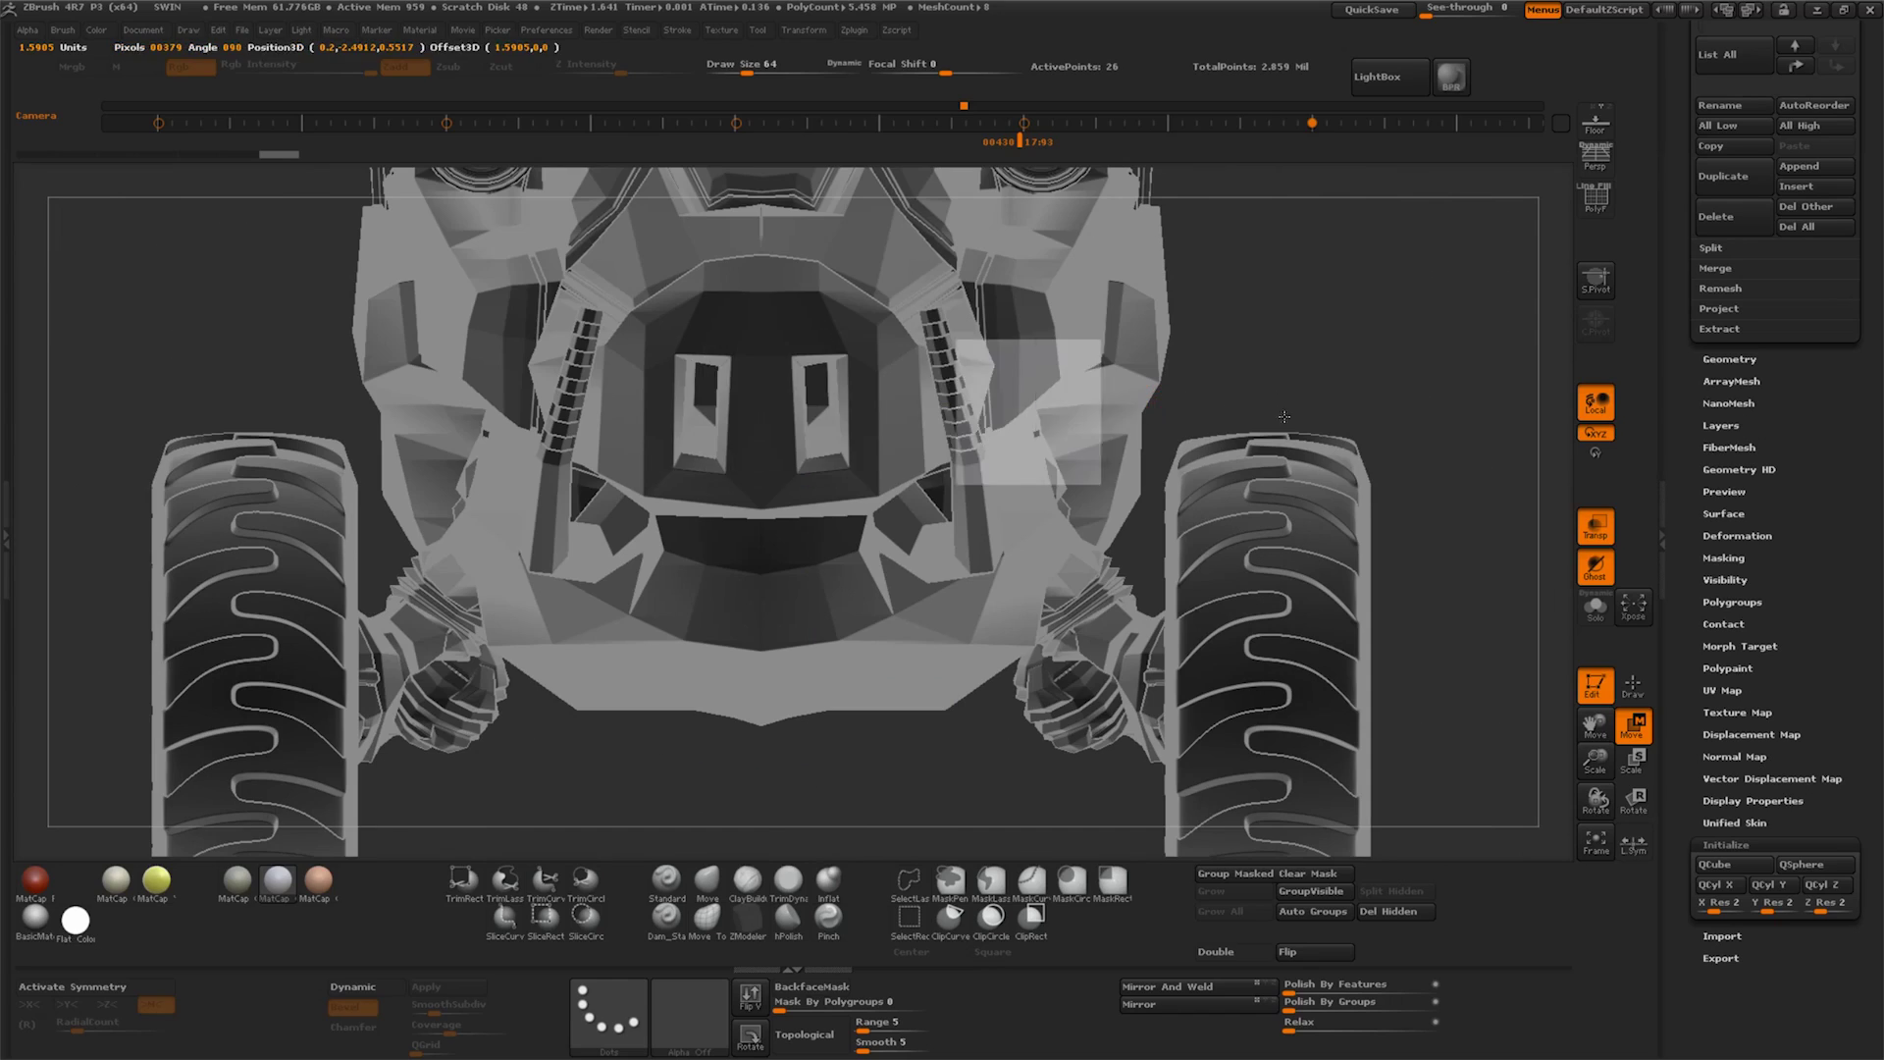
mouse_move(1207, 422)
left_mouse_down()
mouse_move(1587, 731)
mouse_move(1242, 454)
mouse_move(961, 493)
mouse_move(1087, 519)
mouse_move(952, 499)
left_mouse_up()
key("shift+f")
mouse_move(1040, 628)
left_mouse_down()
mouse_move(1153, 634)
mouse_move(1082, 636)
left_mouse_up()
left_click_drag(1682, 532, 1668, 725)
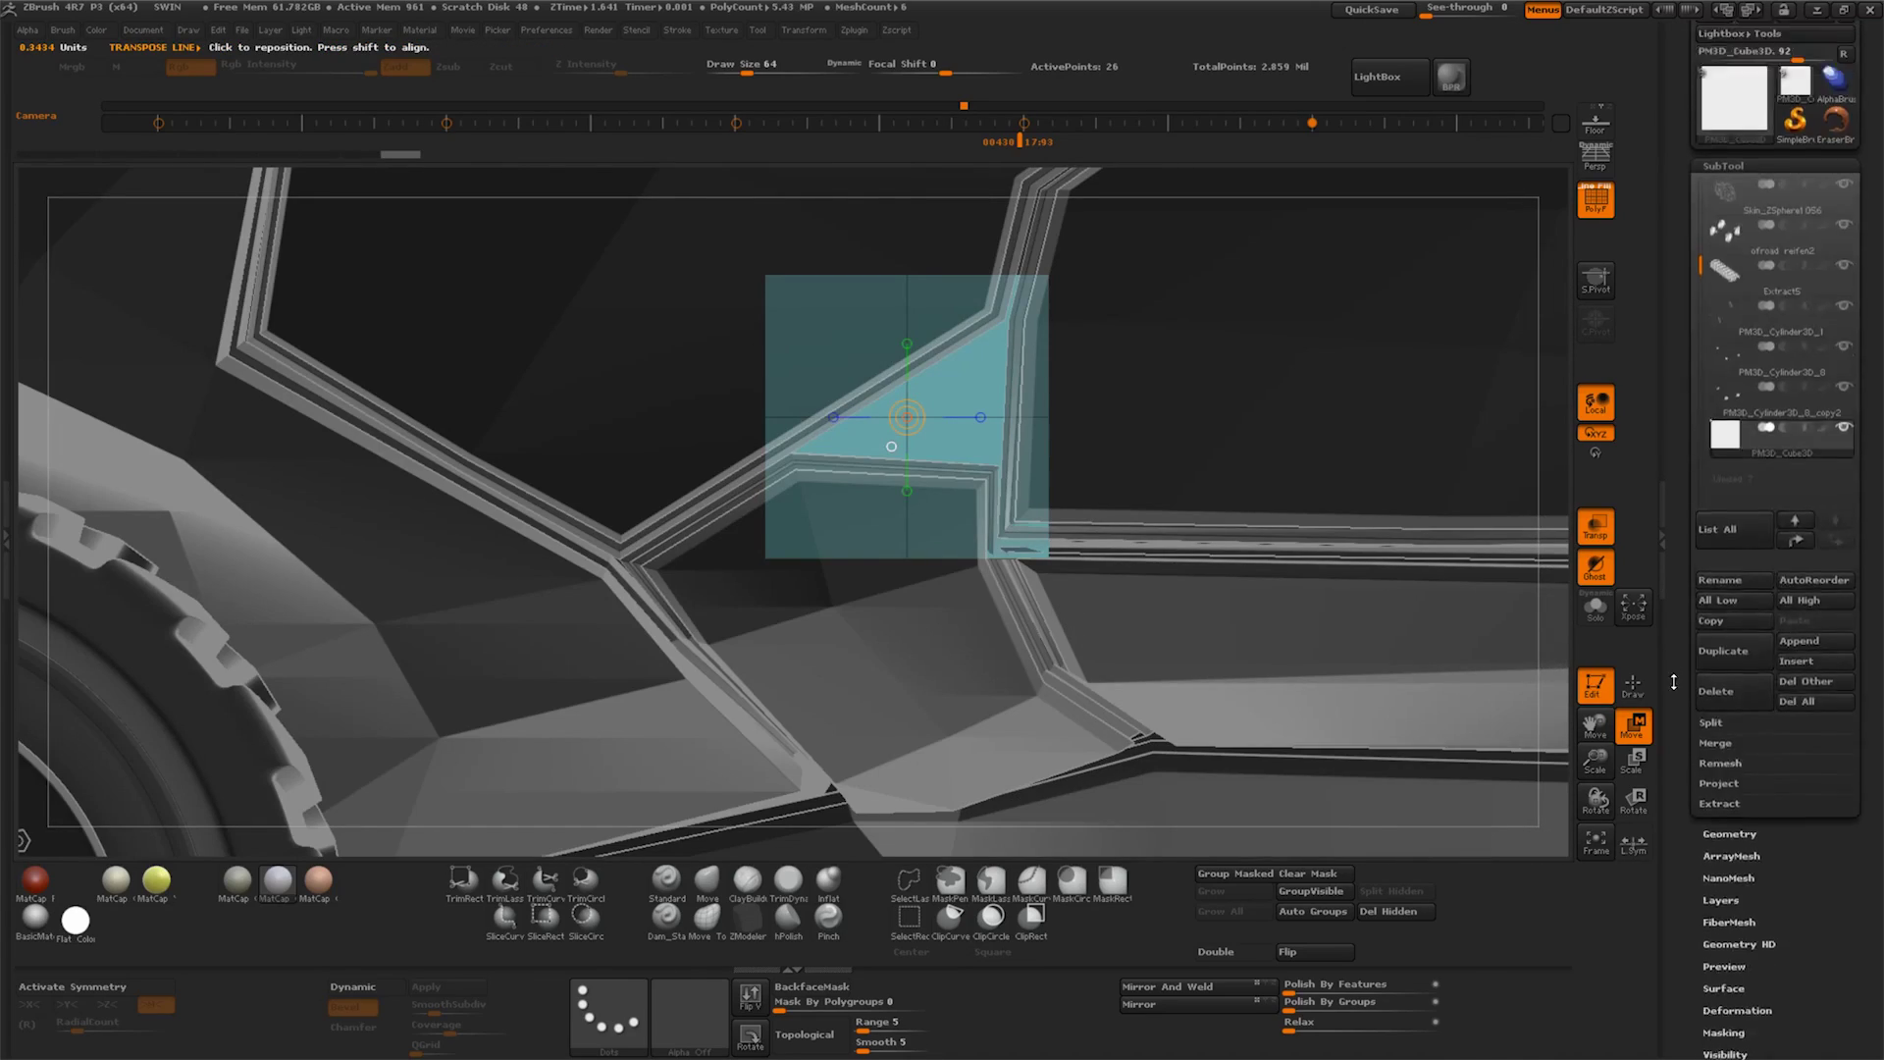
left_click(1710, 119)
Select the cloned cube tool, clear the canvas, and redraw it in Edit mode
left_click(1715, 288)
key("ctrl+n")
key("t")
mouse_move(848, 367)
left_mouse_down()
mouse_move(1070, 550)
mouse_move(1014, 622)
left_mouse_up()
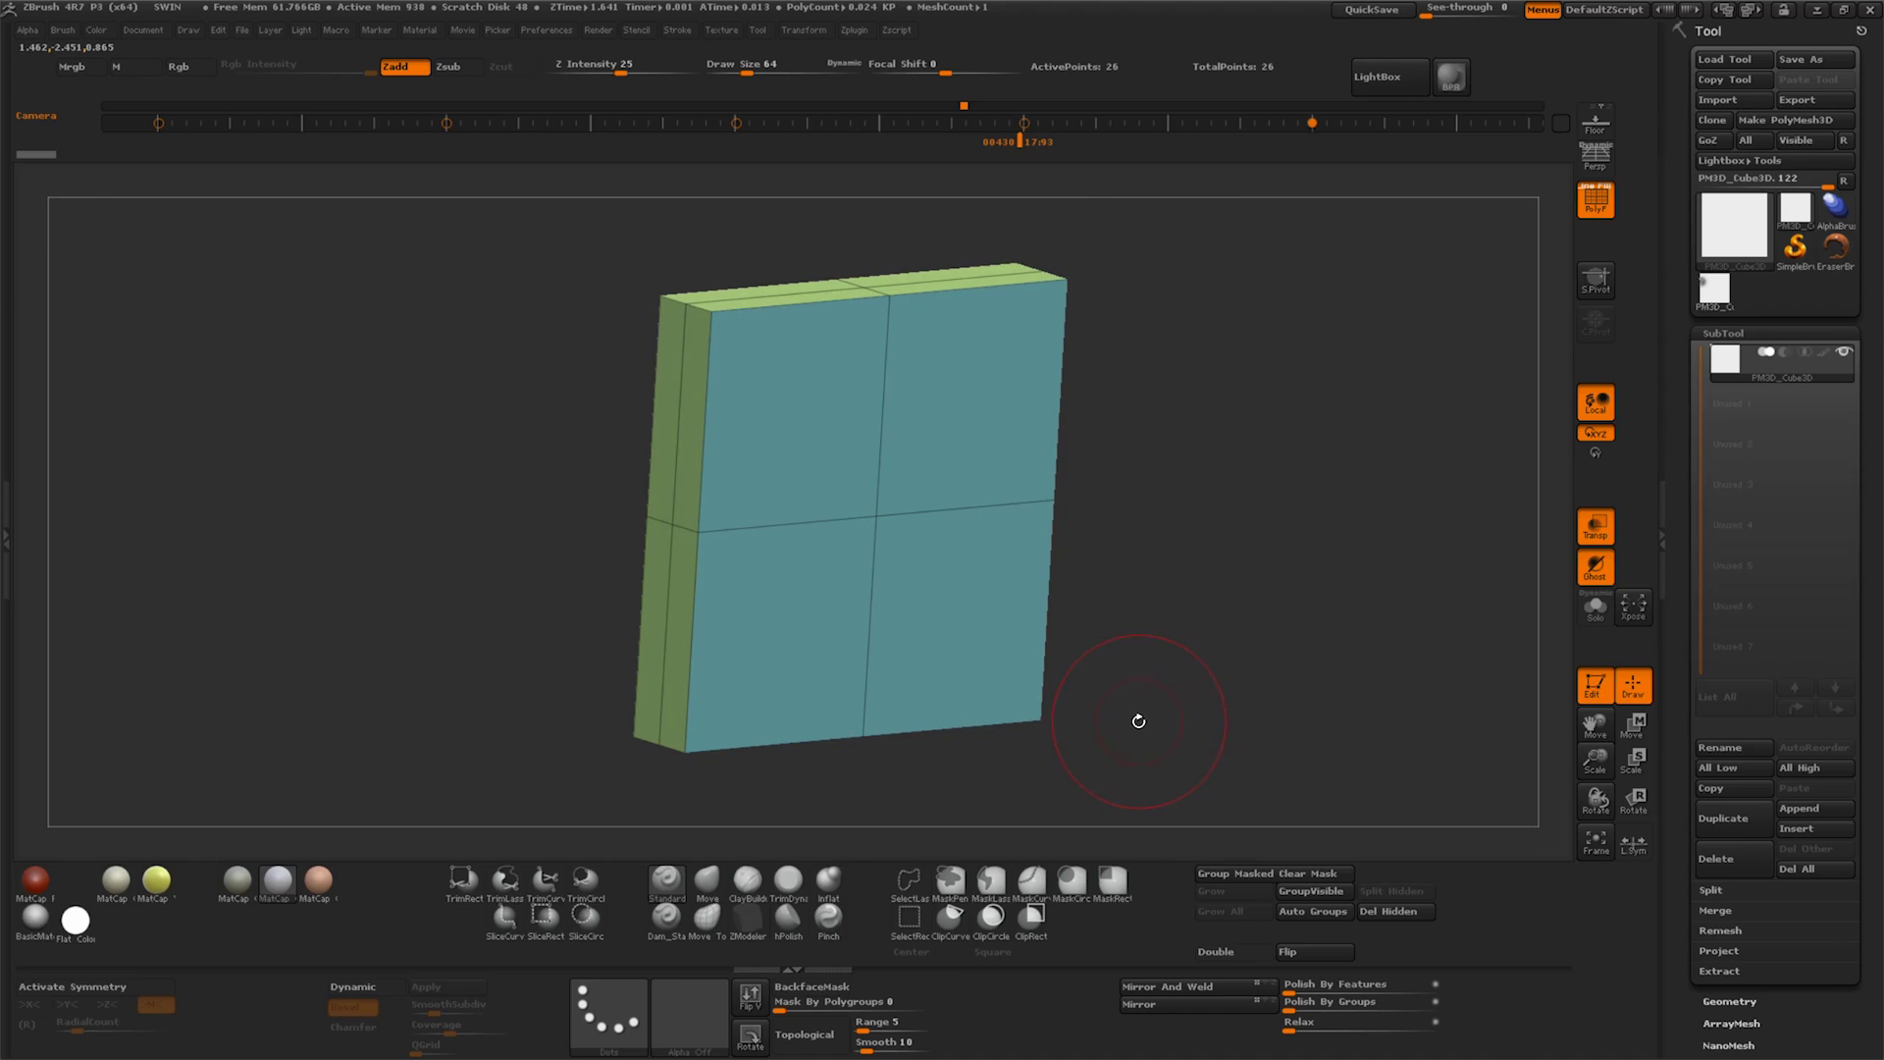
left_click_drag(1133, 730, 1119, 690, "shift")
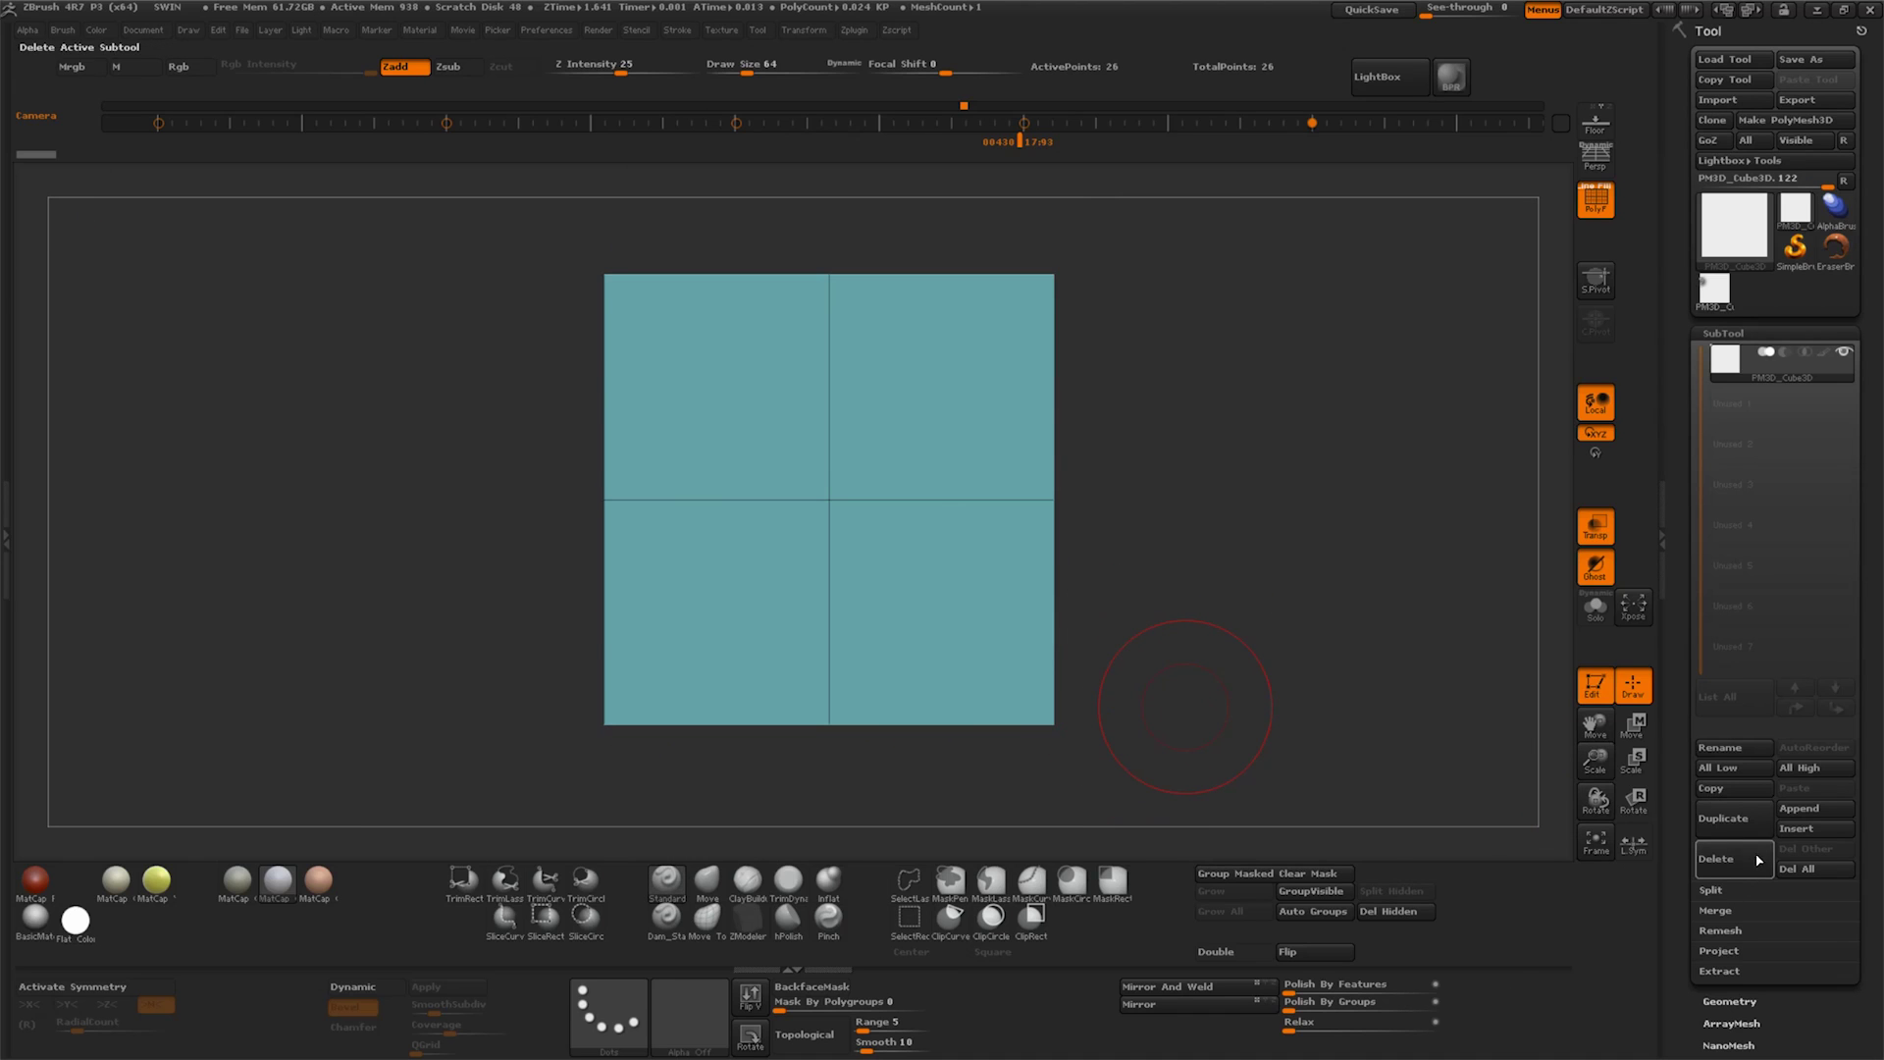
Duplicate the cube subtool after cancelling an accidental delete
left_click(1728, 858)
left_click(1470, 899)
left_click(1725, 817)
left_click_drag(1672, 779, 1751, 629)
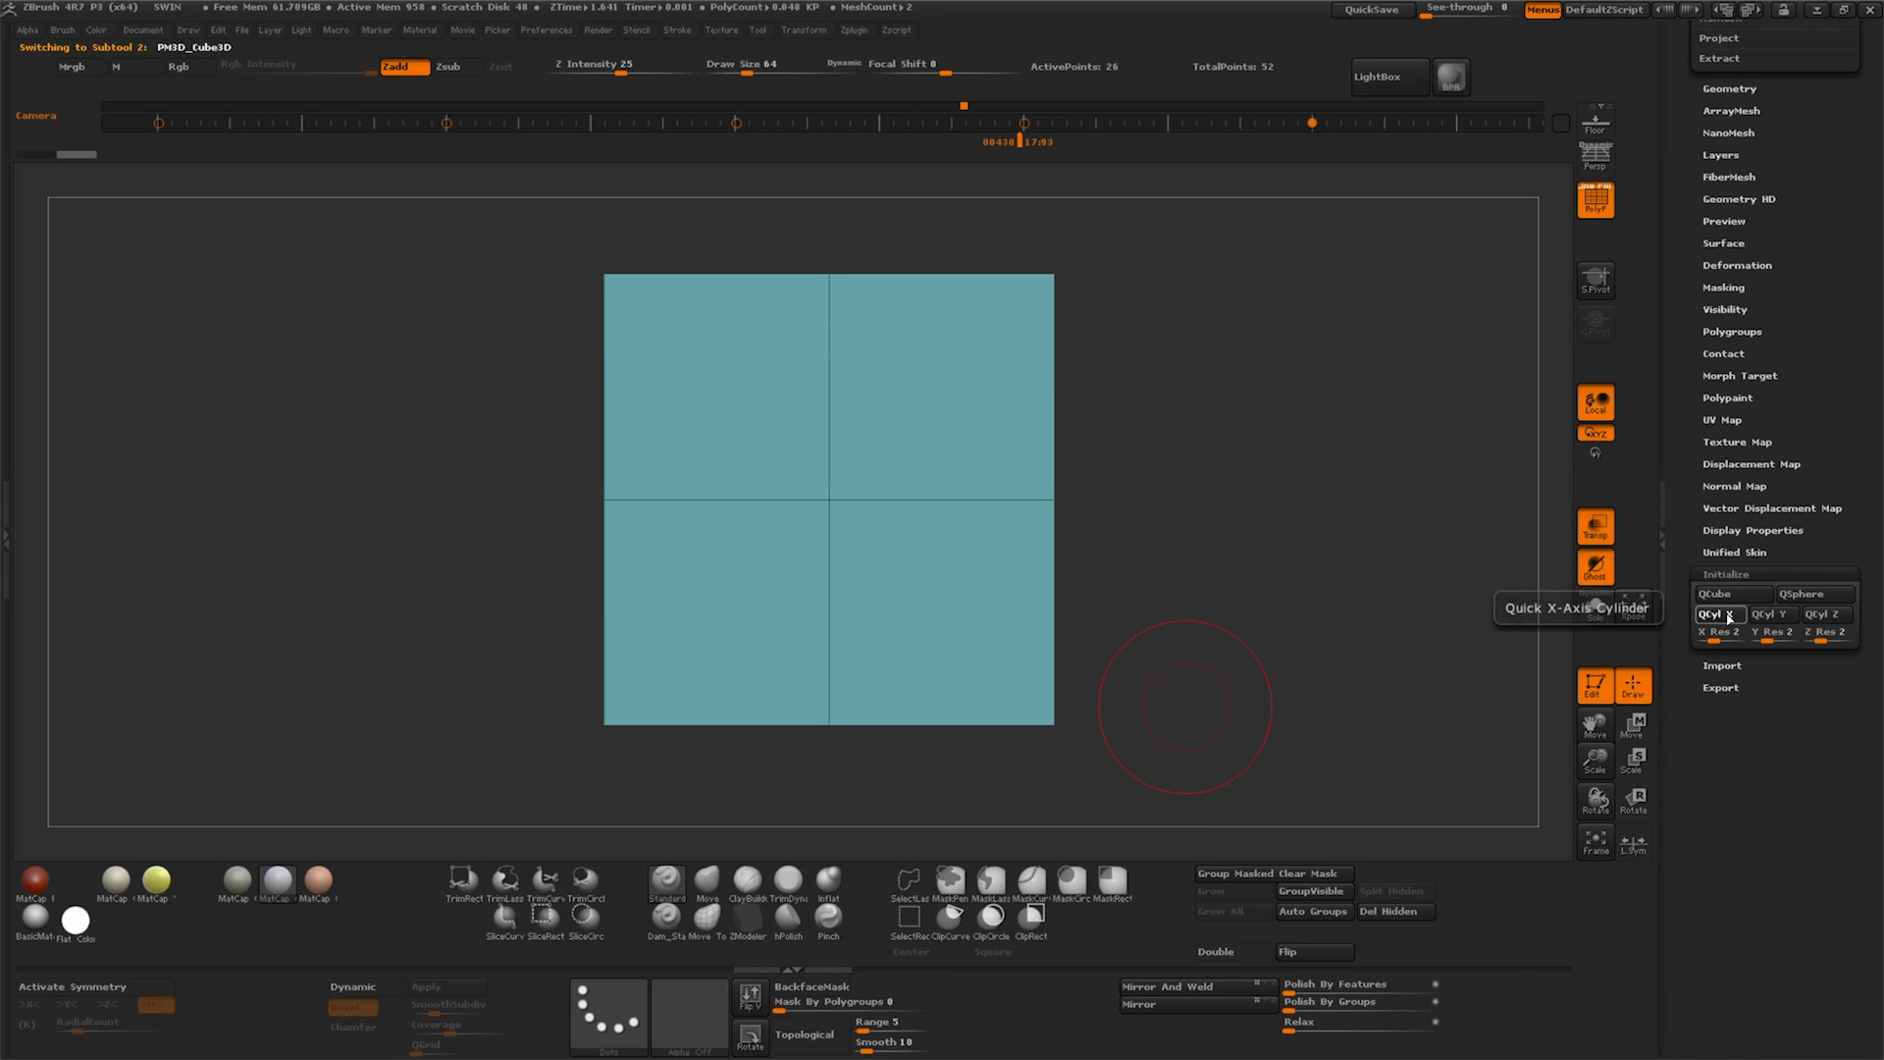
Initialize the duplicate as a QCyl X cylinder and shrink it into a thin rod
left_click(1730, 619)
left_click_drag(1692, 628, 1691, 695)
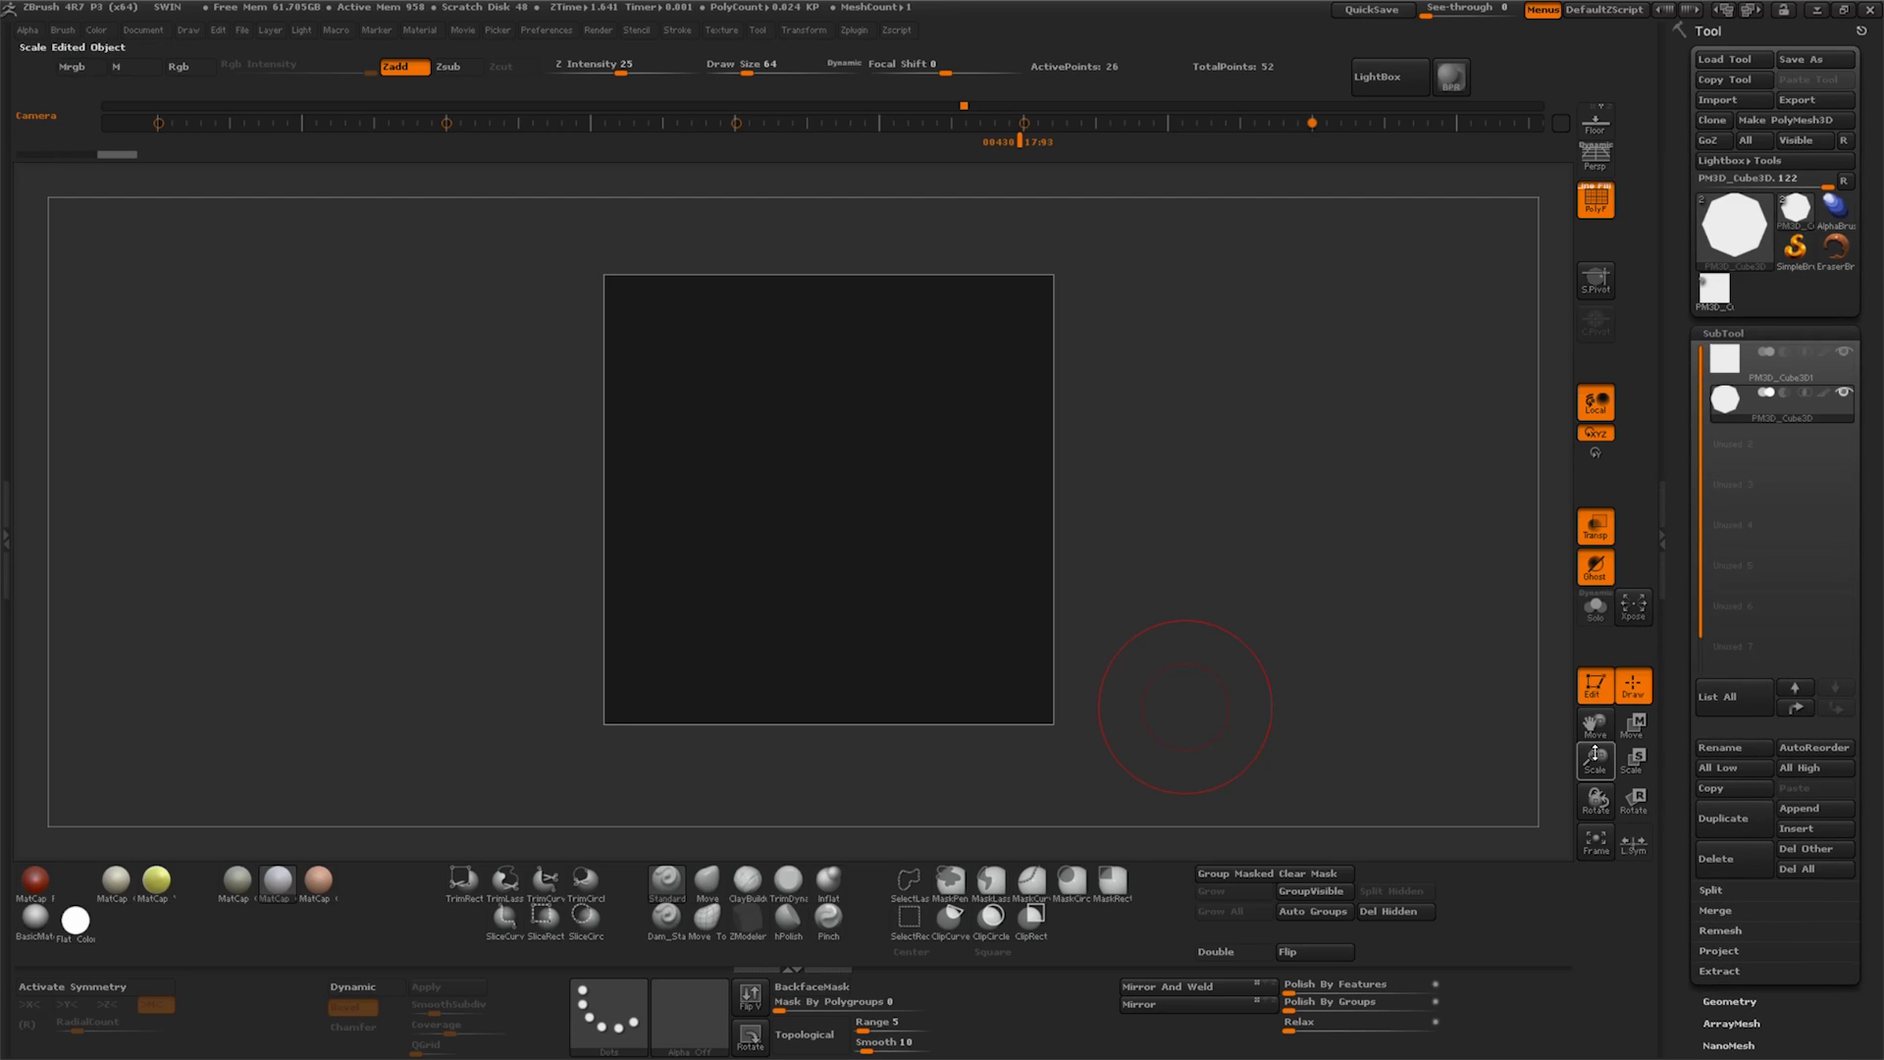
left_click_drag(1595, 755, 1595, 699)
key("w")
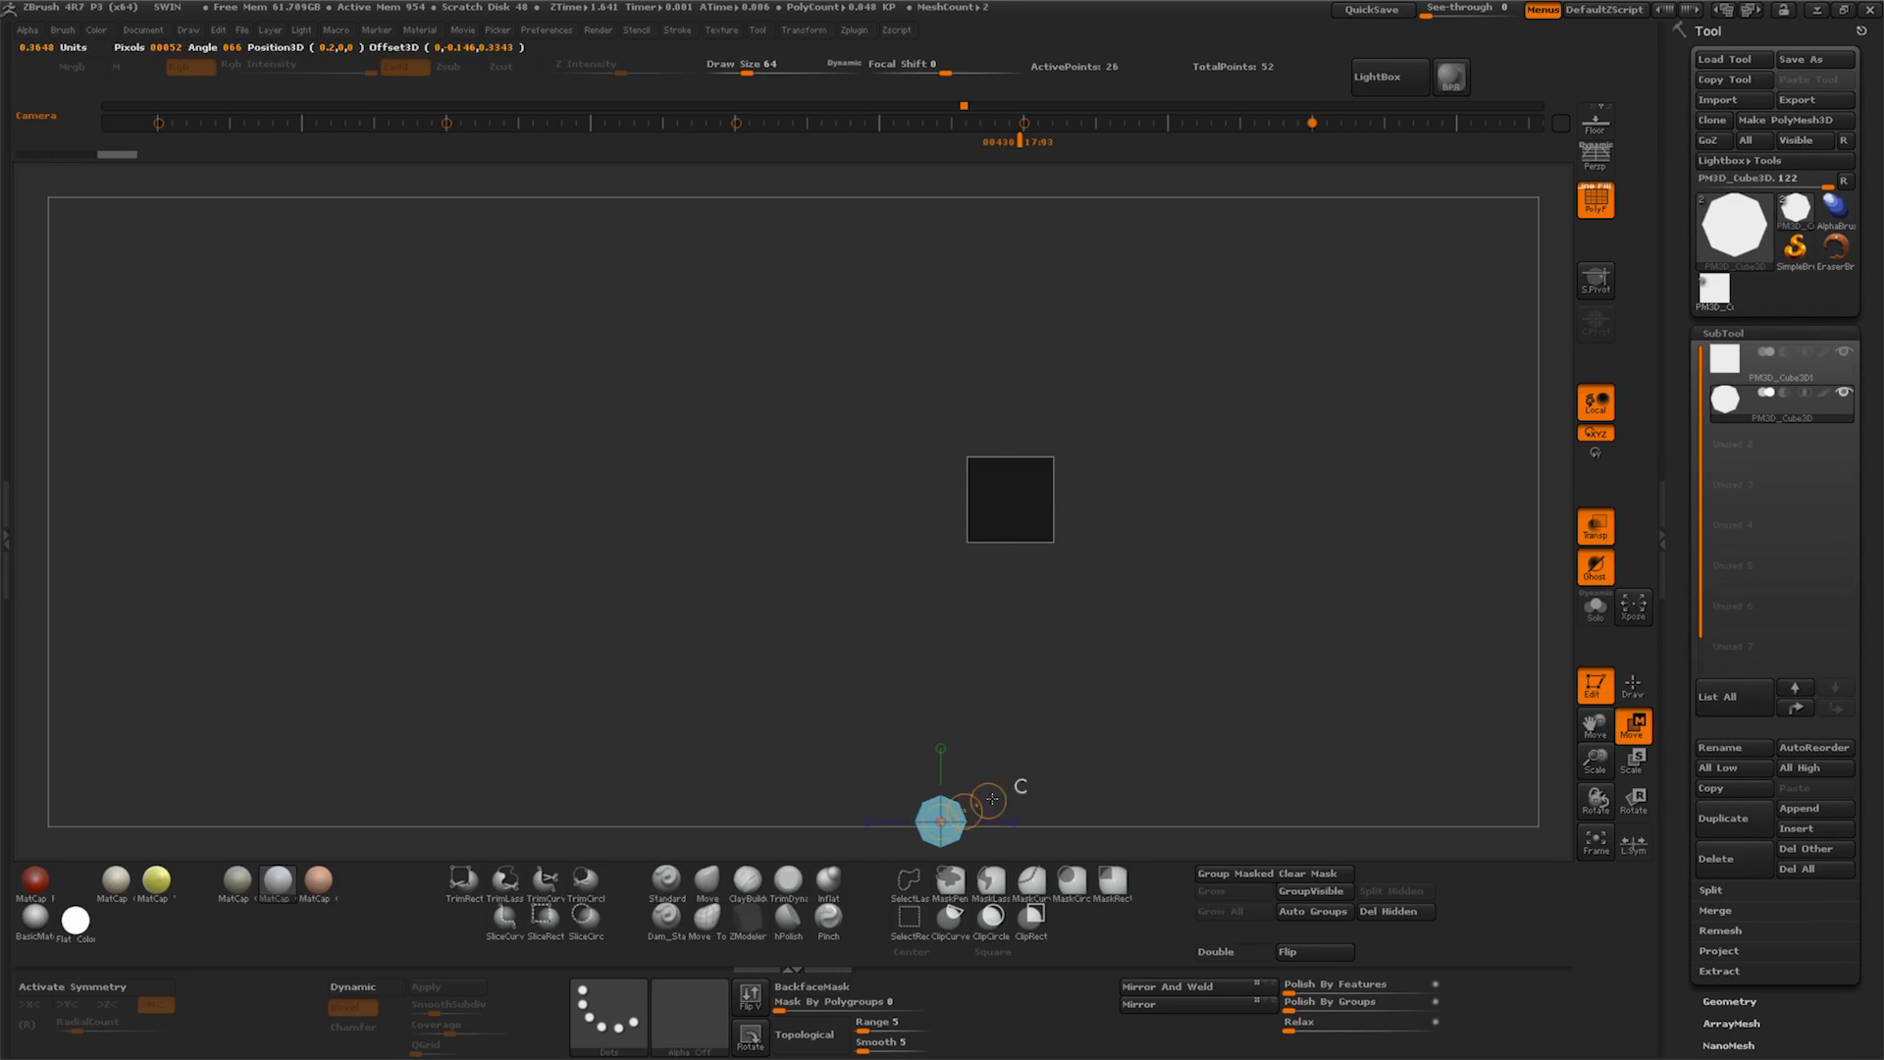
mouse_move(934, 814)
left_mouse_down()
mouse_move(1387, 738)
mouse_move(1047, 650)
mouse_move(1129, 589)
left_mouse_up()
left_click_drag(945, 597, 1063, 596)
mouse_move(1595, 761)
left_mouse_down()
mouse_move(1595, 687)
mouse_move(1325, 865)
mouse_move(1333, 975)
left_mouse_up()
left_click_drag(1104, 602, 1099, 603)
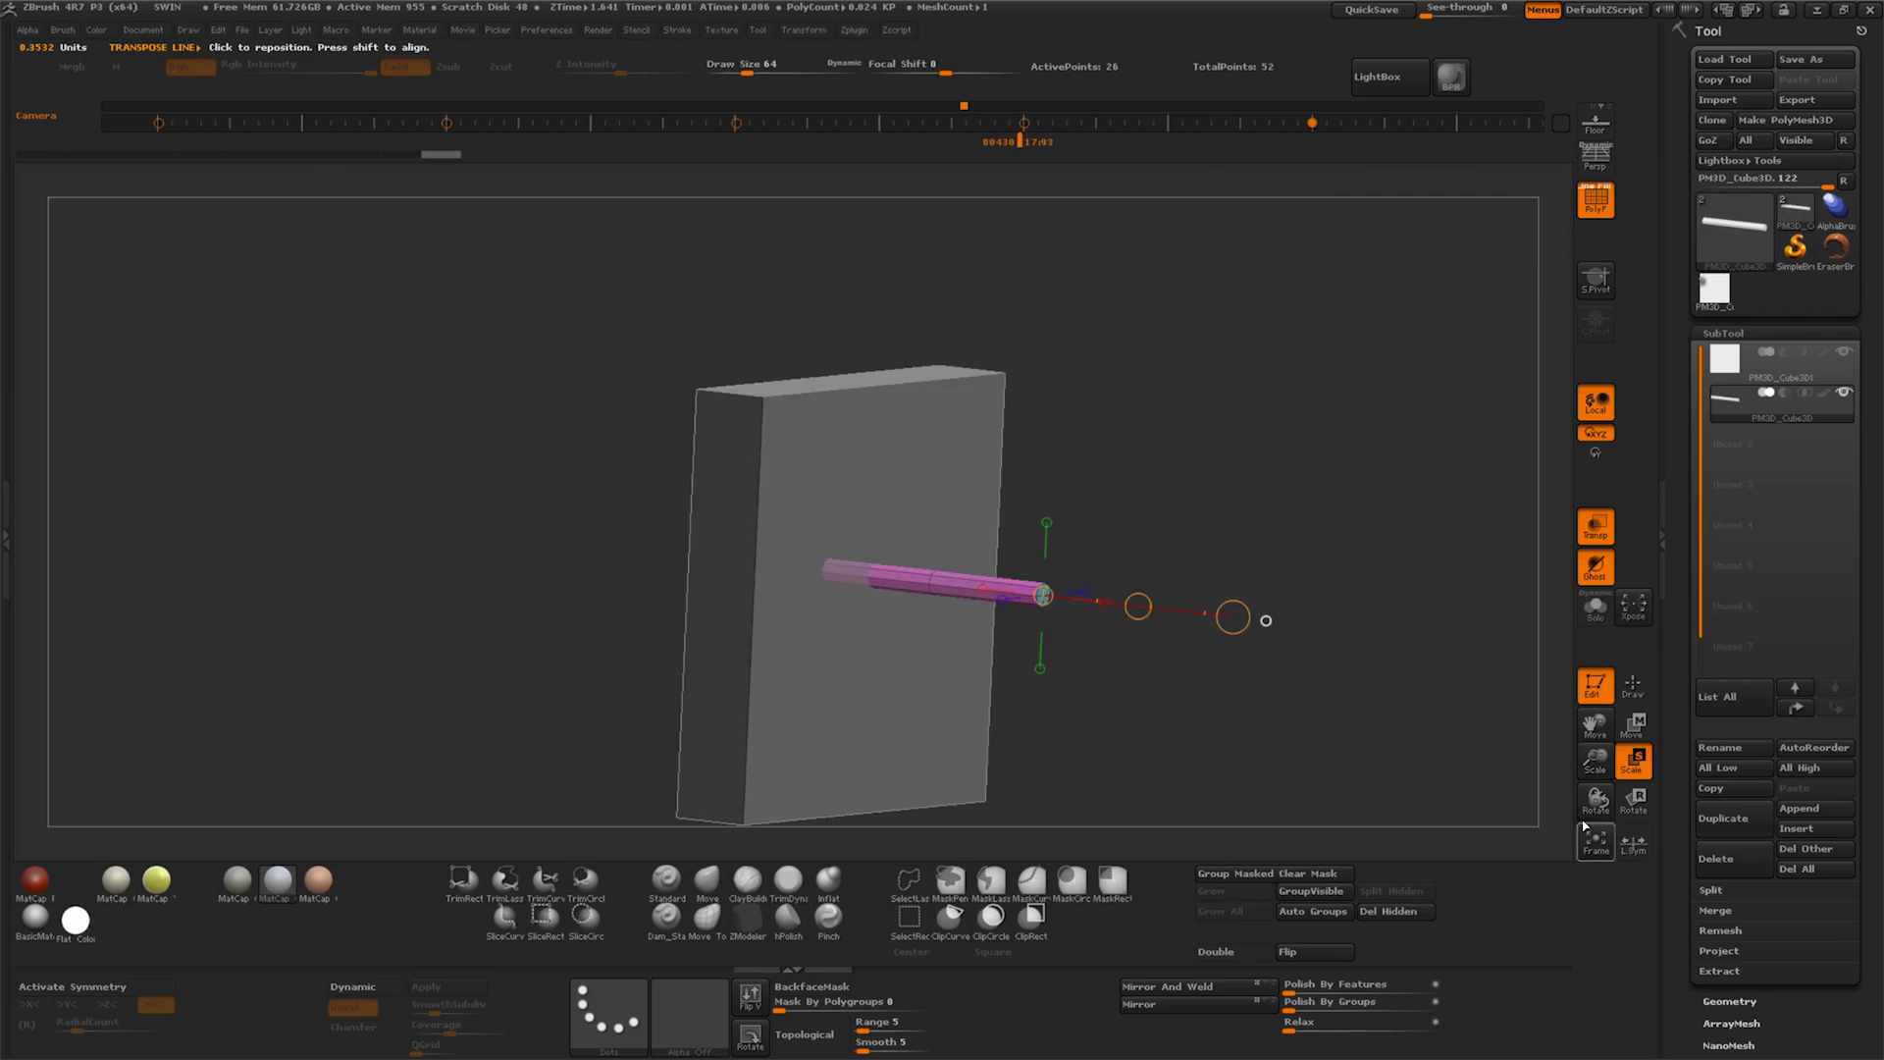
Position the rod through the centre of the box from side and angled views
left_click_drag(1227, 628, 1228, 760, "shift")
left_click_drag(1149, 623, 970, 653)
left_click(1633, 687)
key("w")
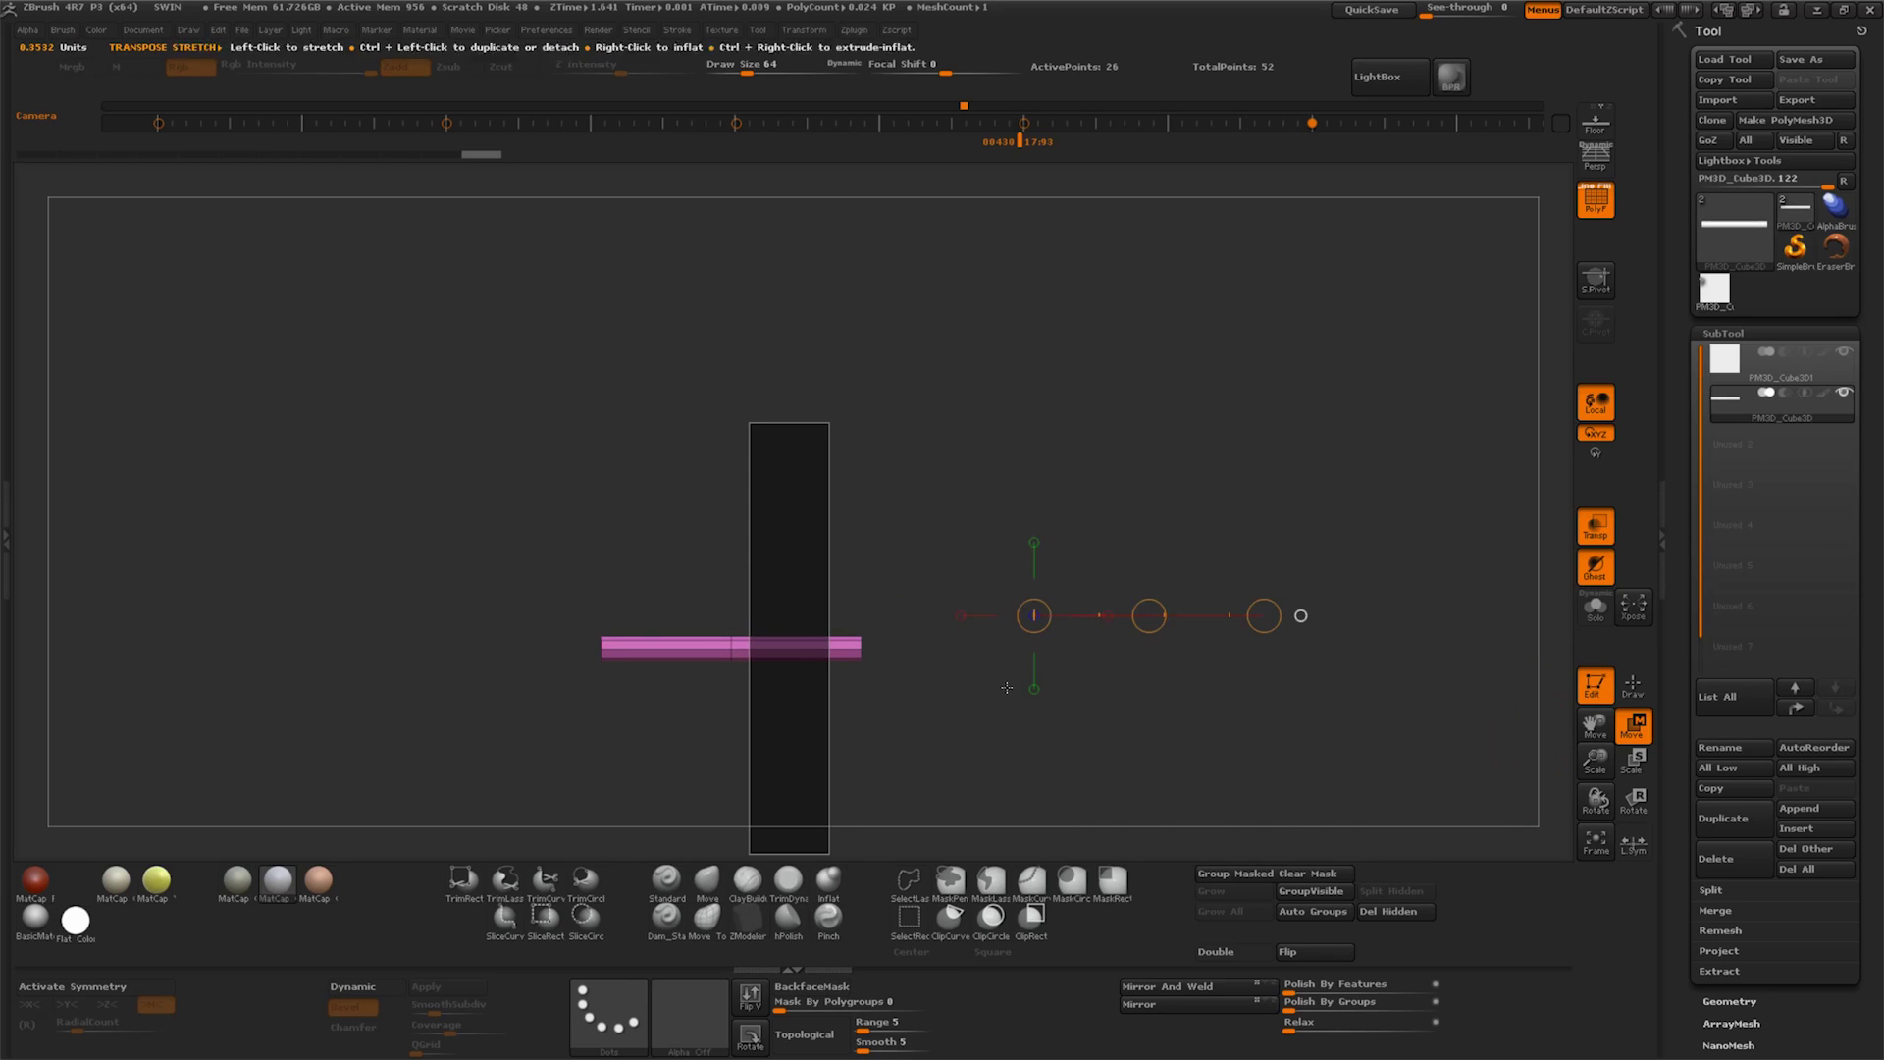
left_click_drag(1552, 724, 889, 686)
mouse_move(1180, 635)
left_mouse_down()
mouse_move(868, 686)
mouse_move(1259, 670)
mouse_move(1114, 665)
left_mouse_up()
key("f")
left_click(1114, 665, "alt")
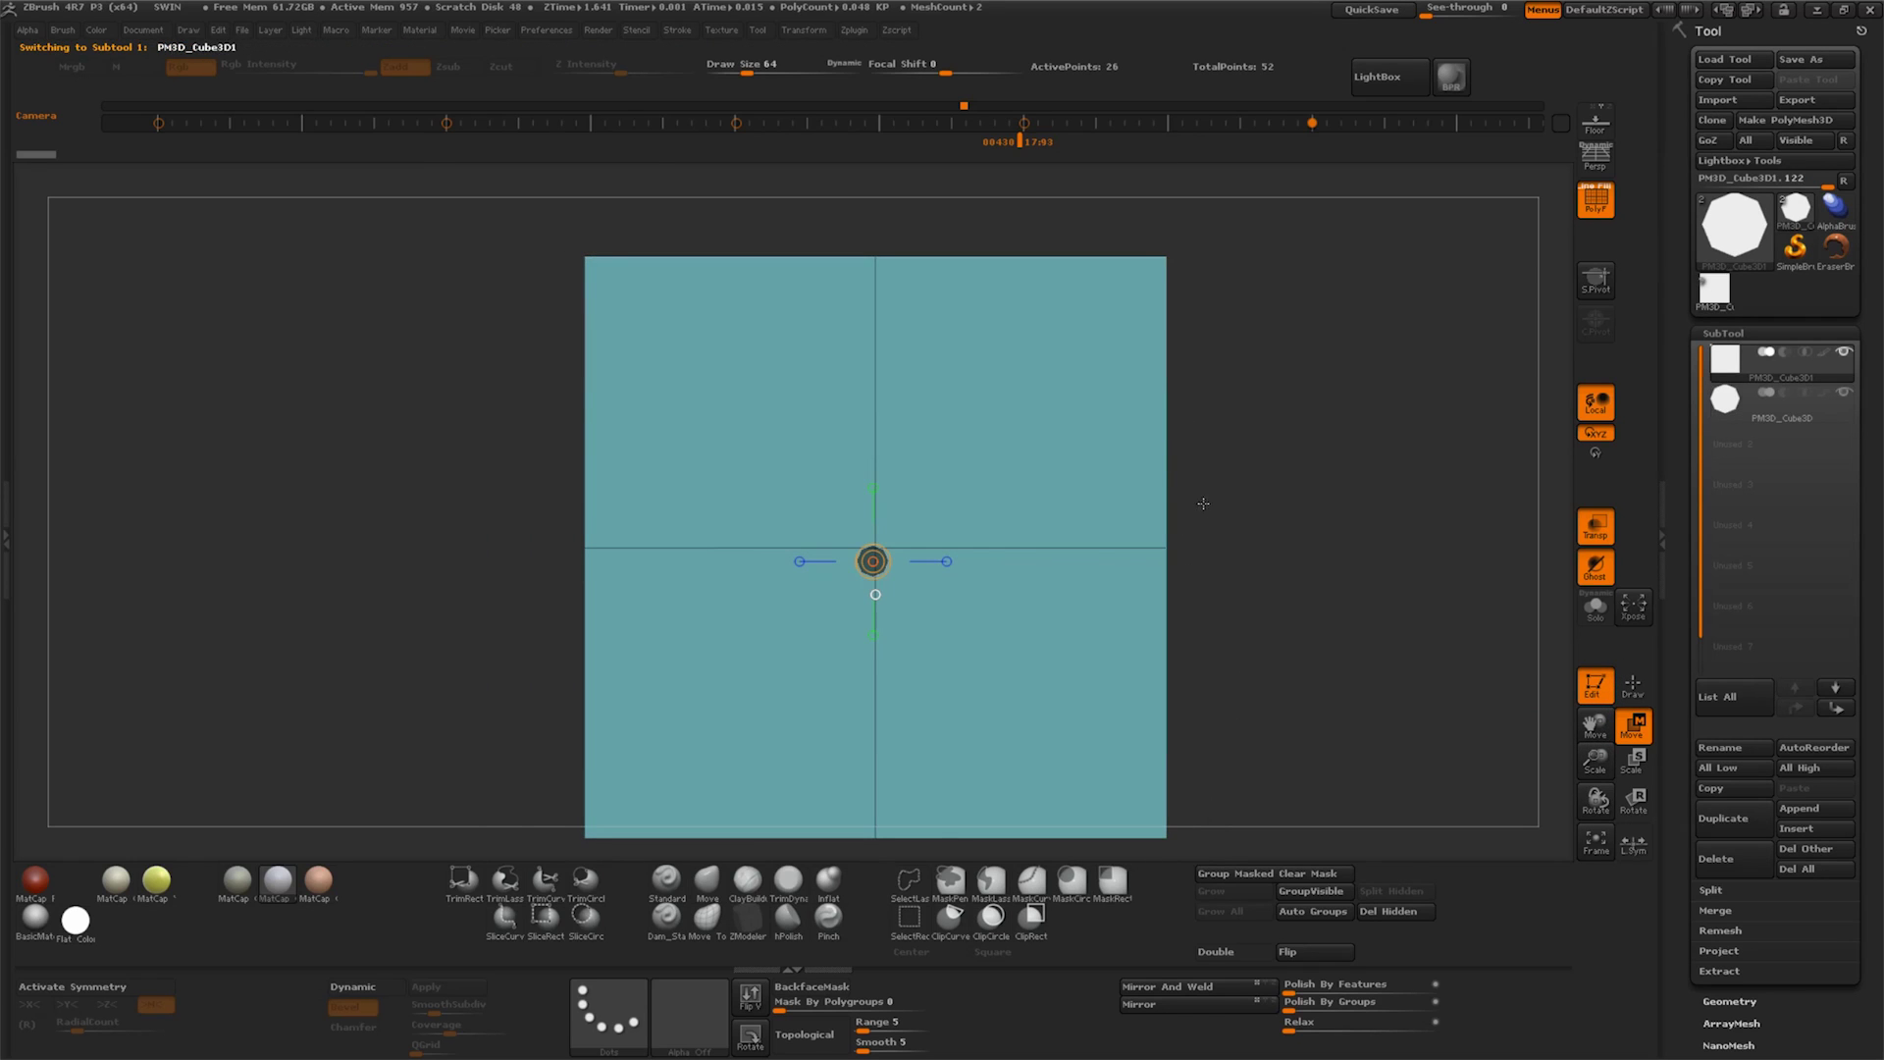
Insert an octagonal polygon at the box's centre point with ZModeler
left_click(760, 918)
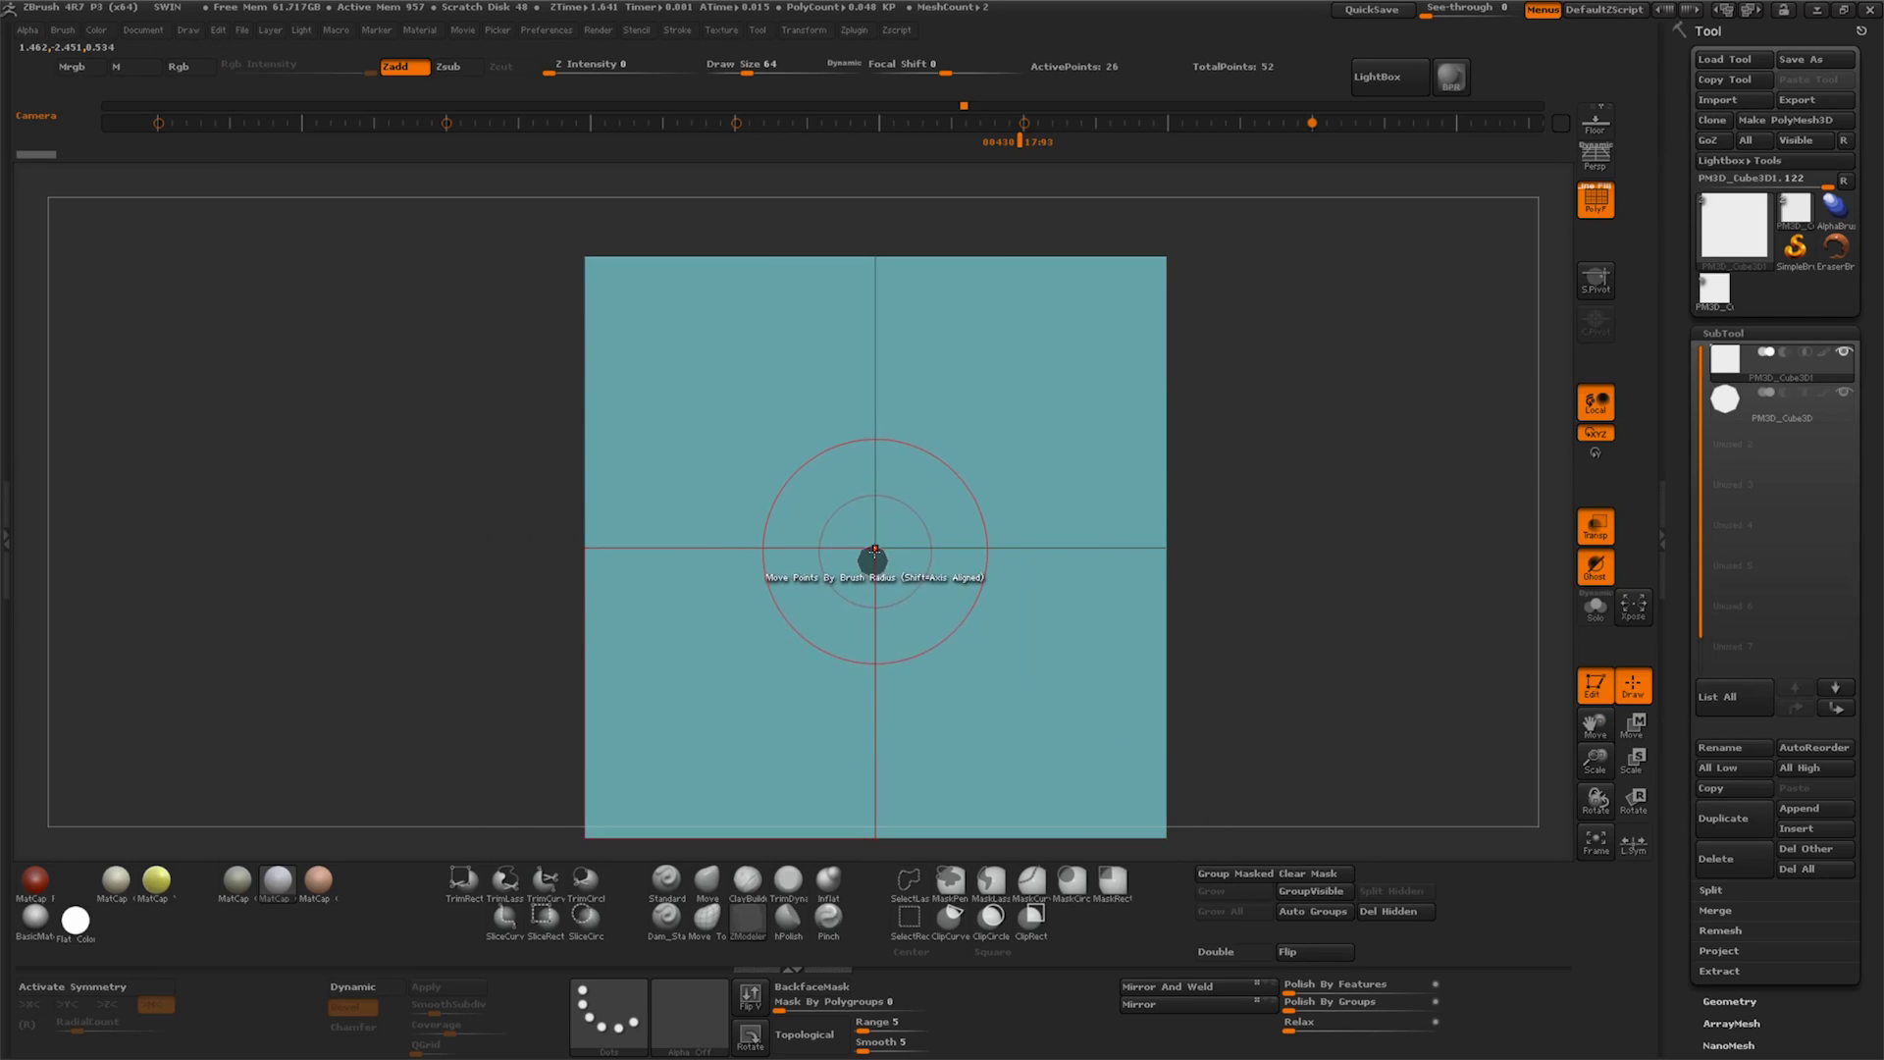
key("space")
left_click(878, 592)
left_click(981, 547)
left_click(875, 552)
left_click_drag(902, 573, 916, 584)
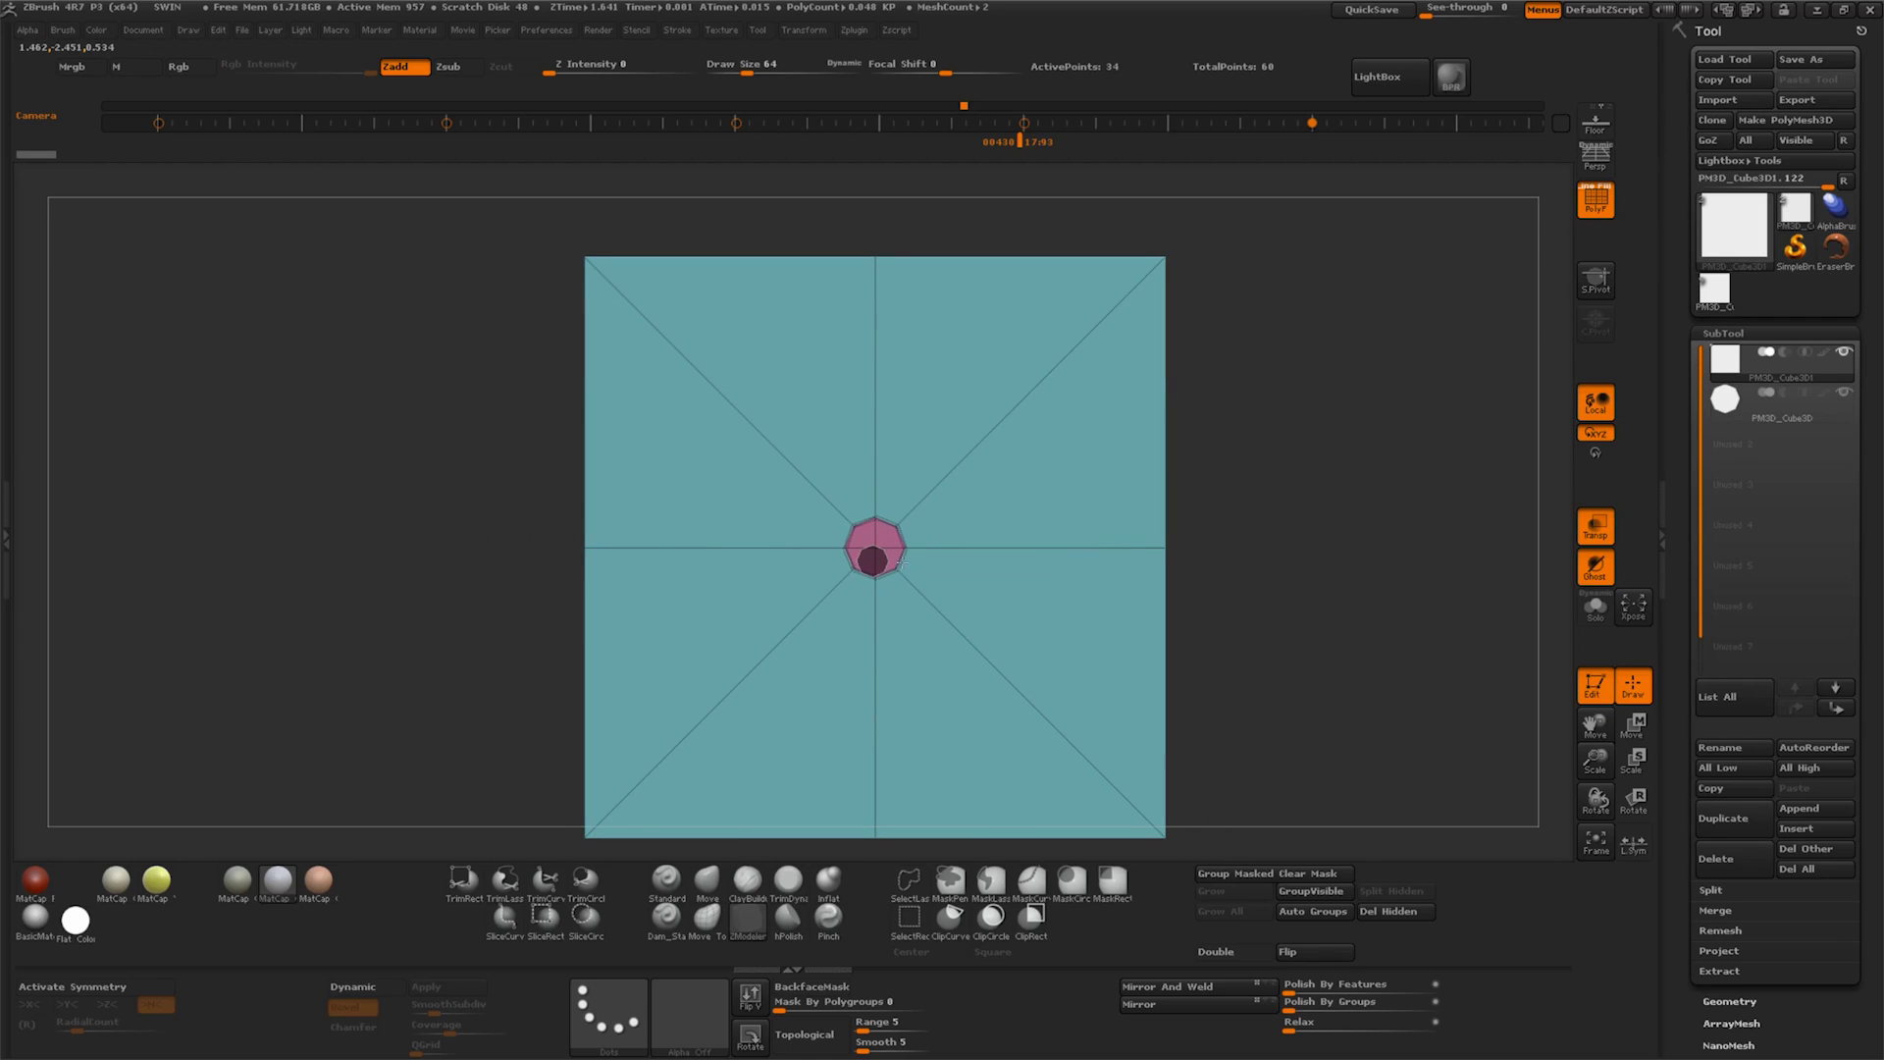
Extrude the octagonal face along the rod using QMesh with Polygroup Island target
left_click_drag(1230, 558, 1039, 586)
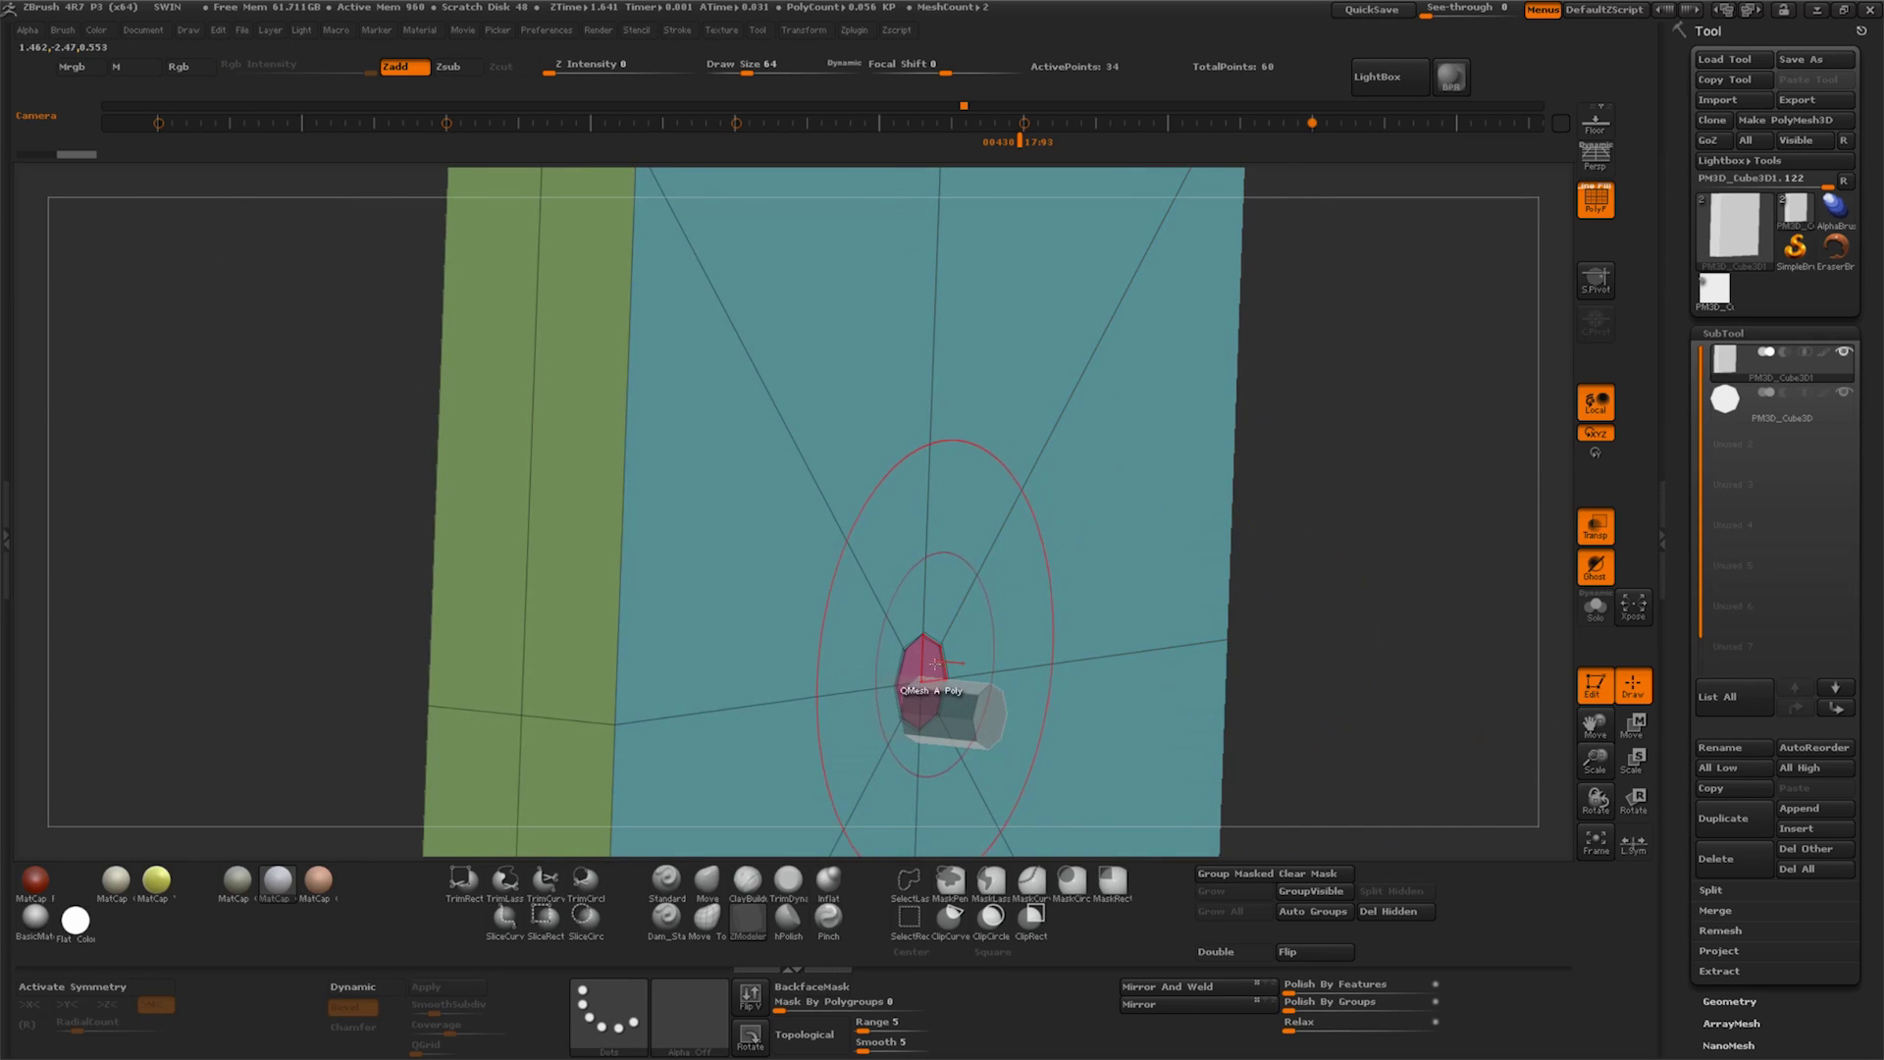
key("space")
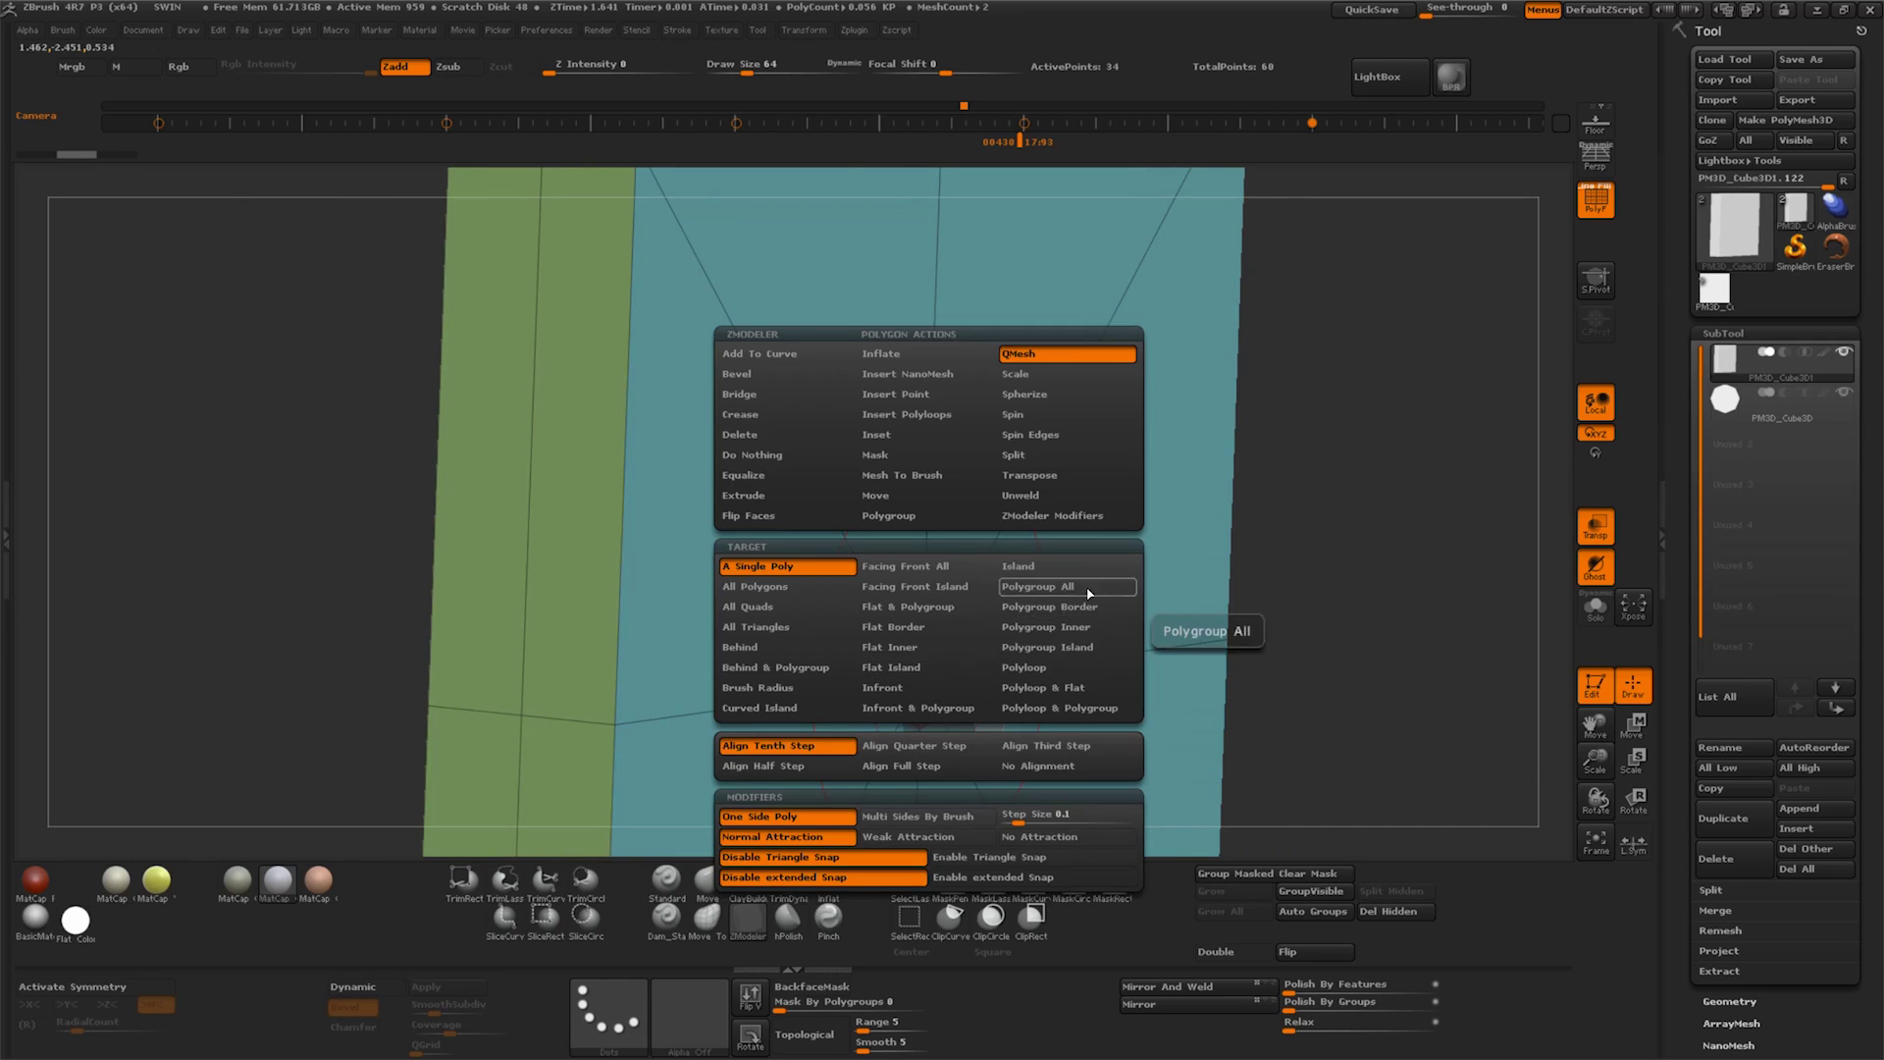
left_click(1083, 650)
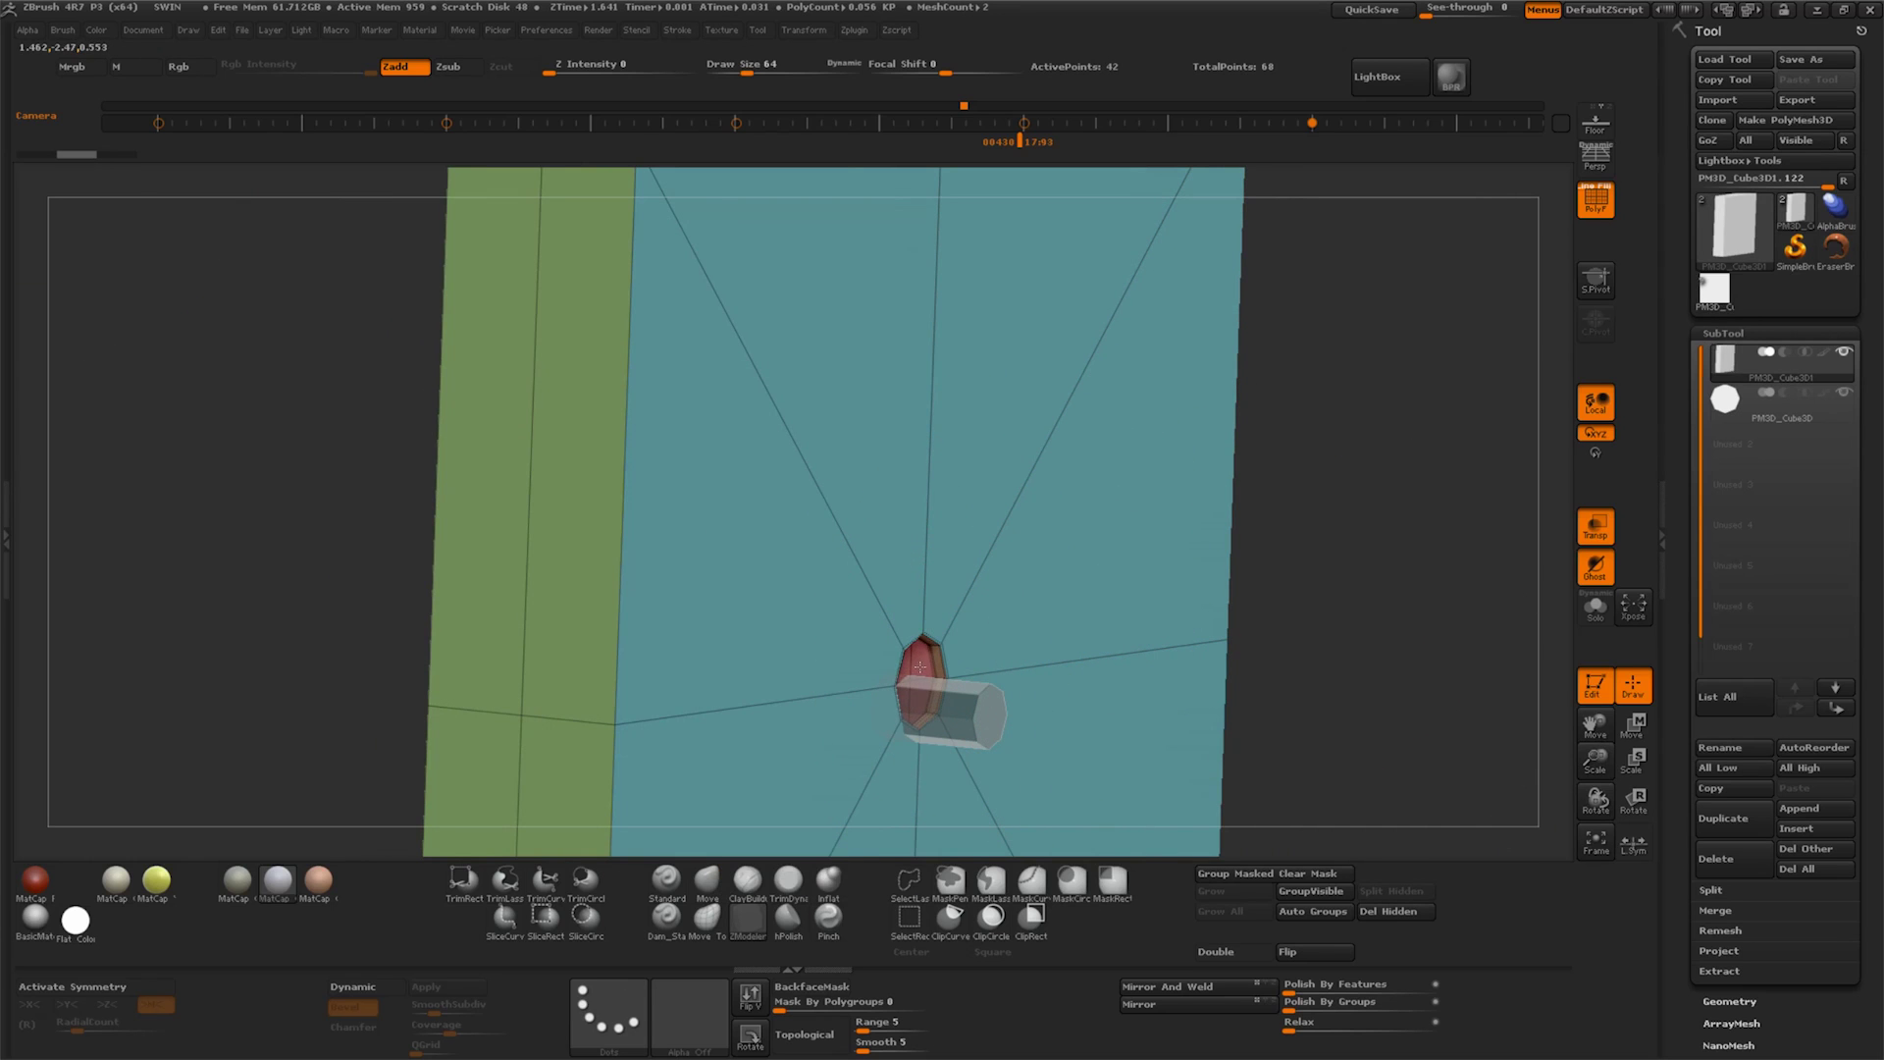
left_click_drag(1283, 608, 1472, 628, "shift")
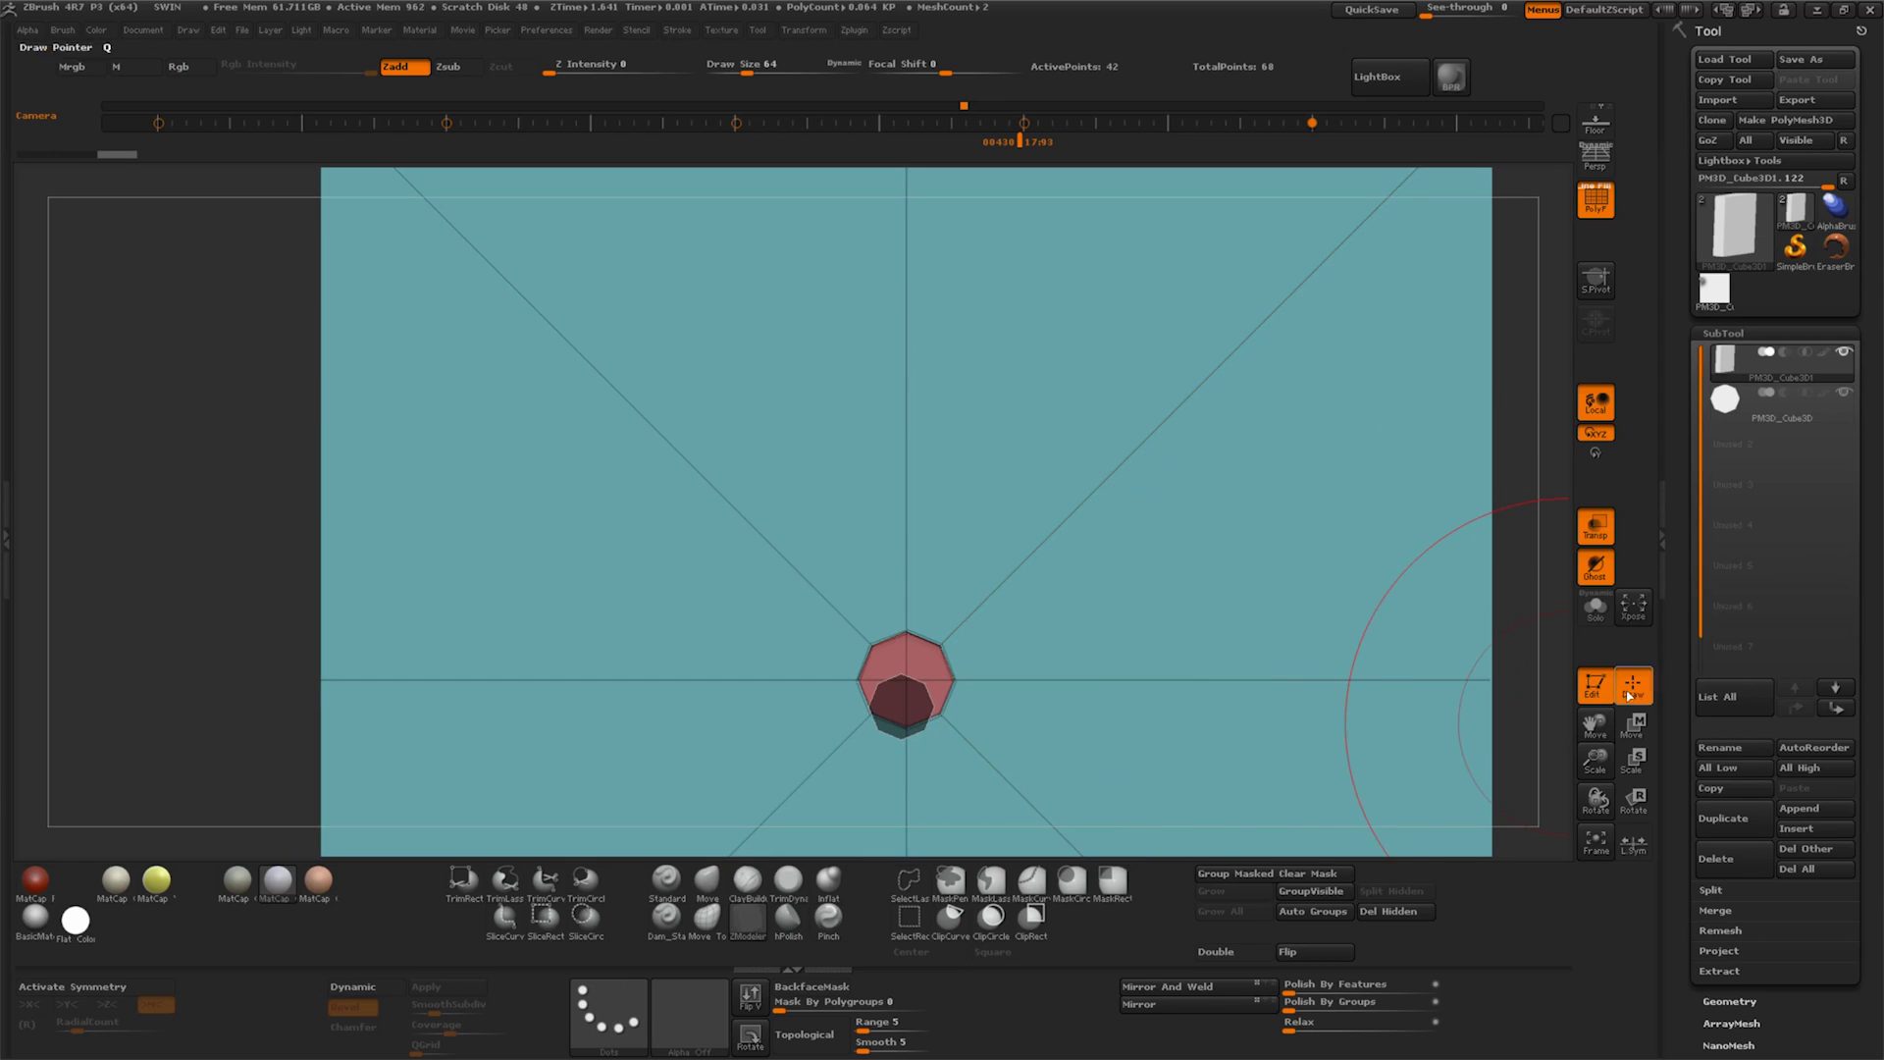
left_click(1766, 402)
Nudge the rod upward, then duplicate the box subtool into a third copy
key("w")
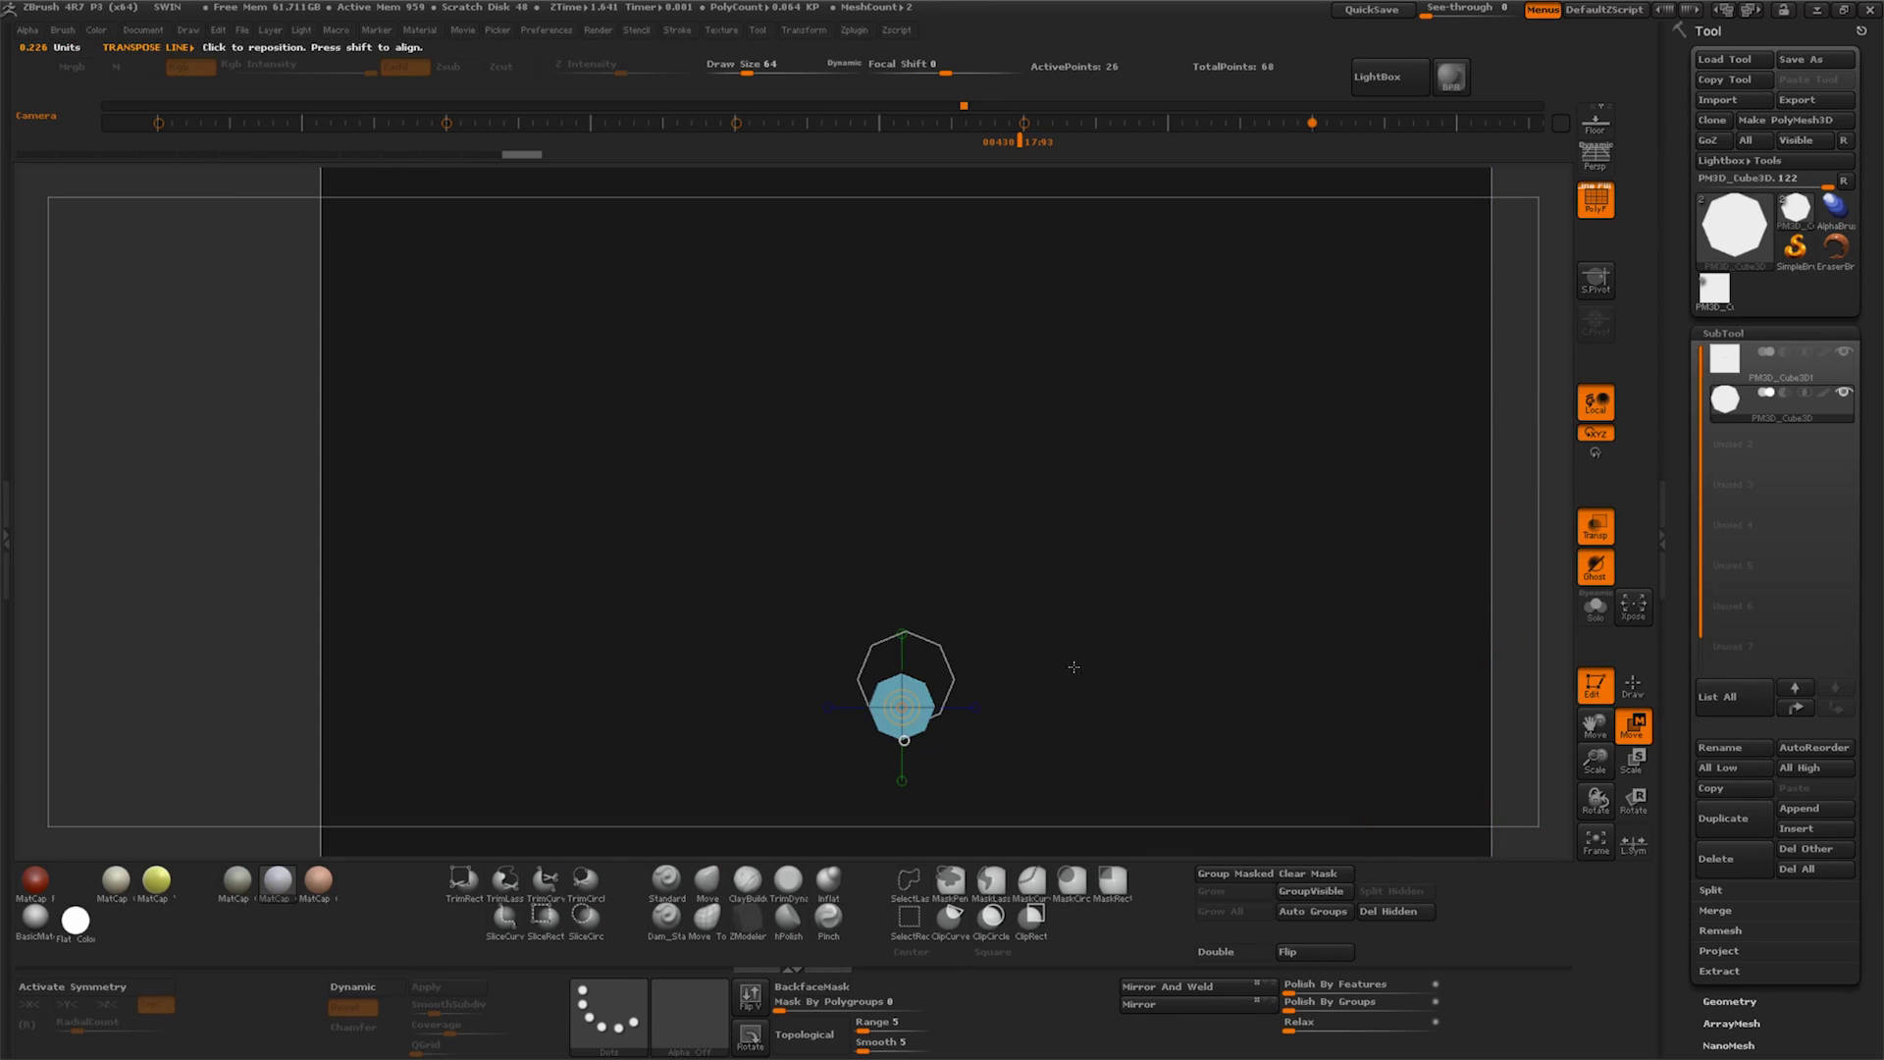
mouse_move(1101, 707)
left_mouse_down()
mouse_move(1082, 678)
mouse_move(1252, 727)
left_mouse_up()
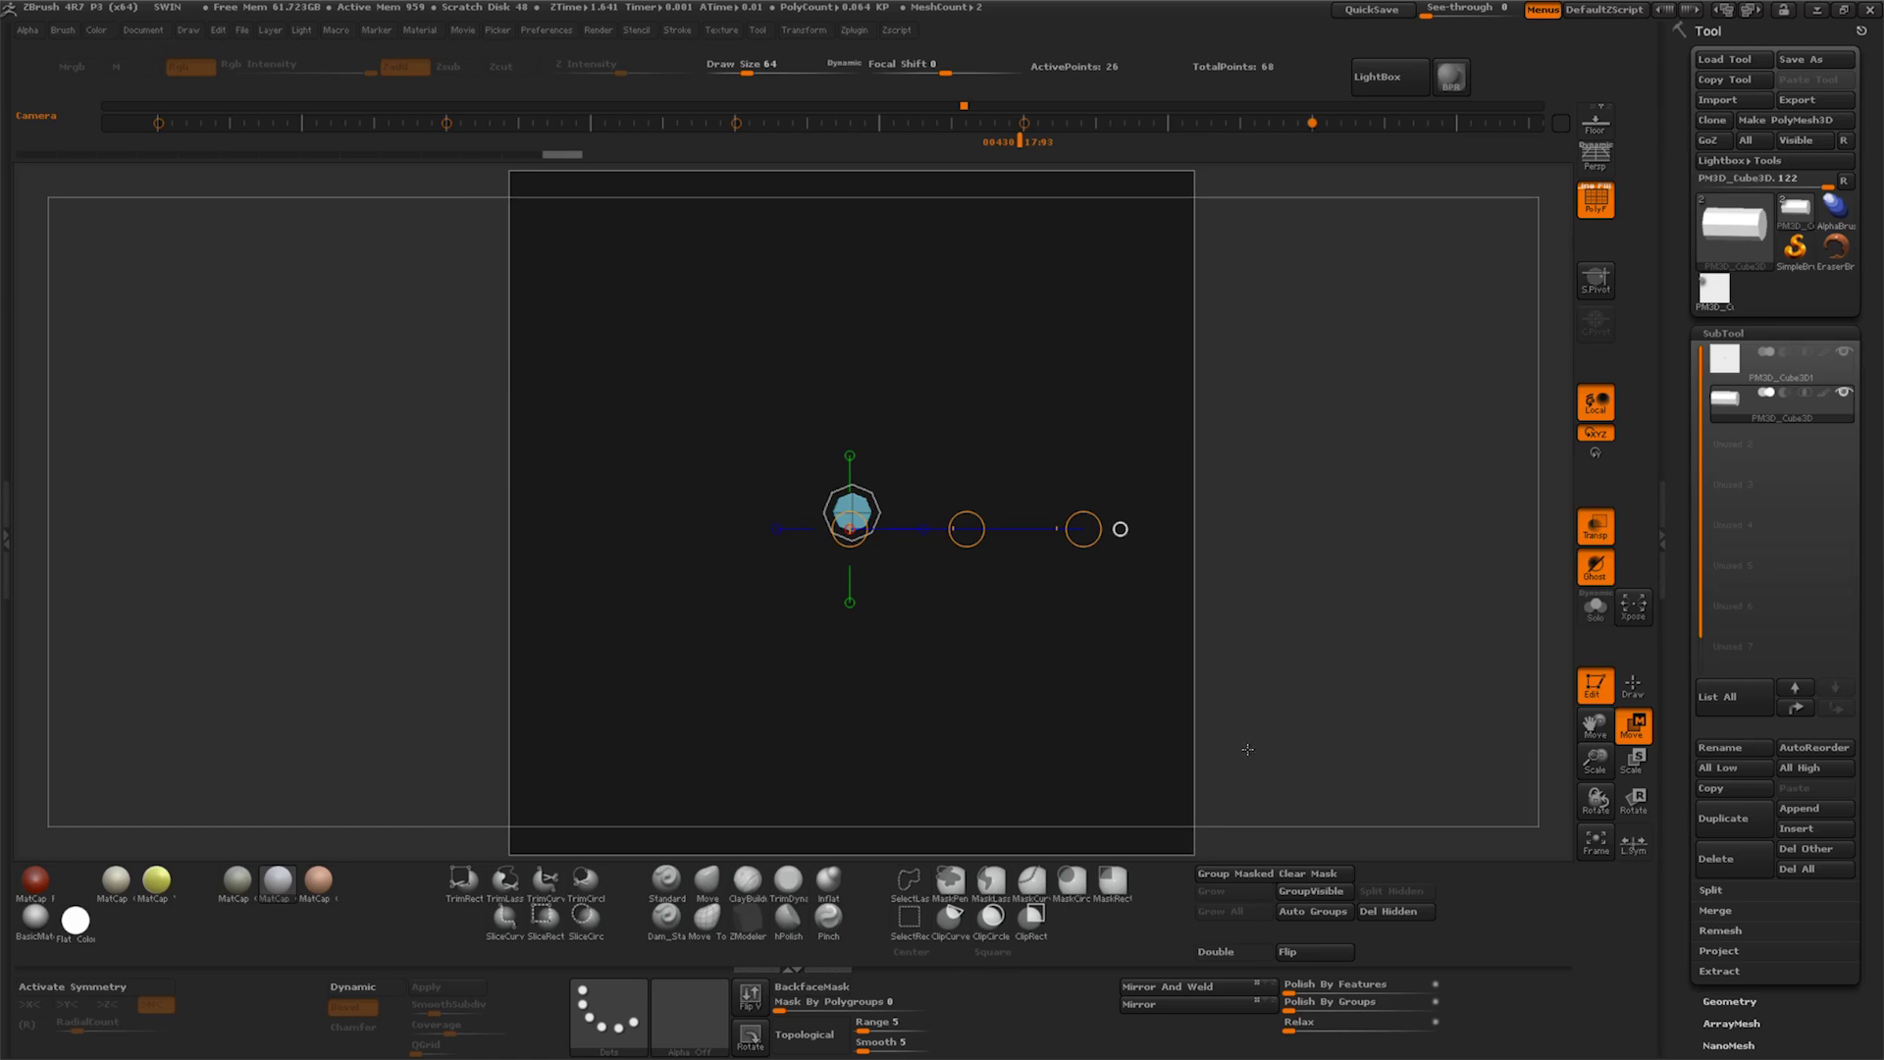
left_click(1750, 384)
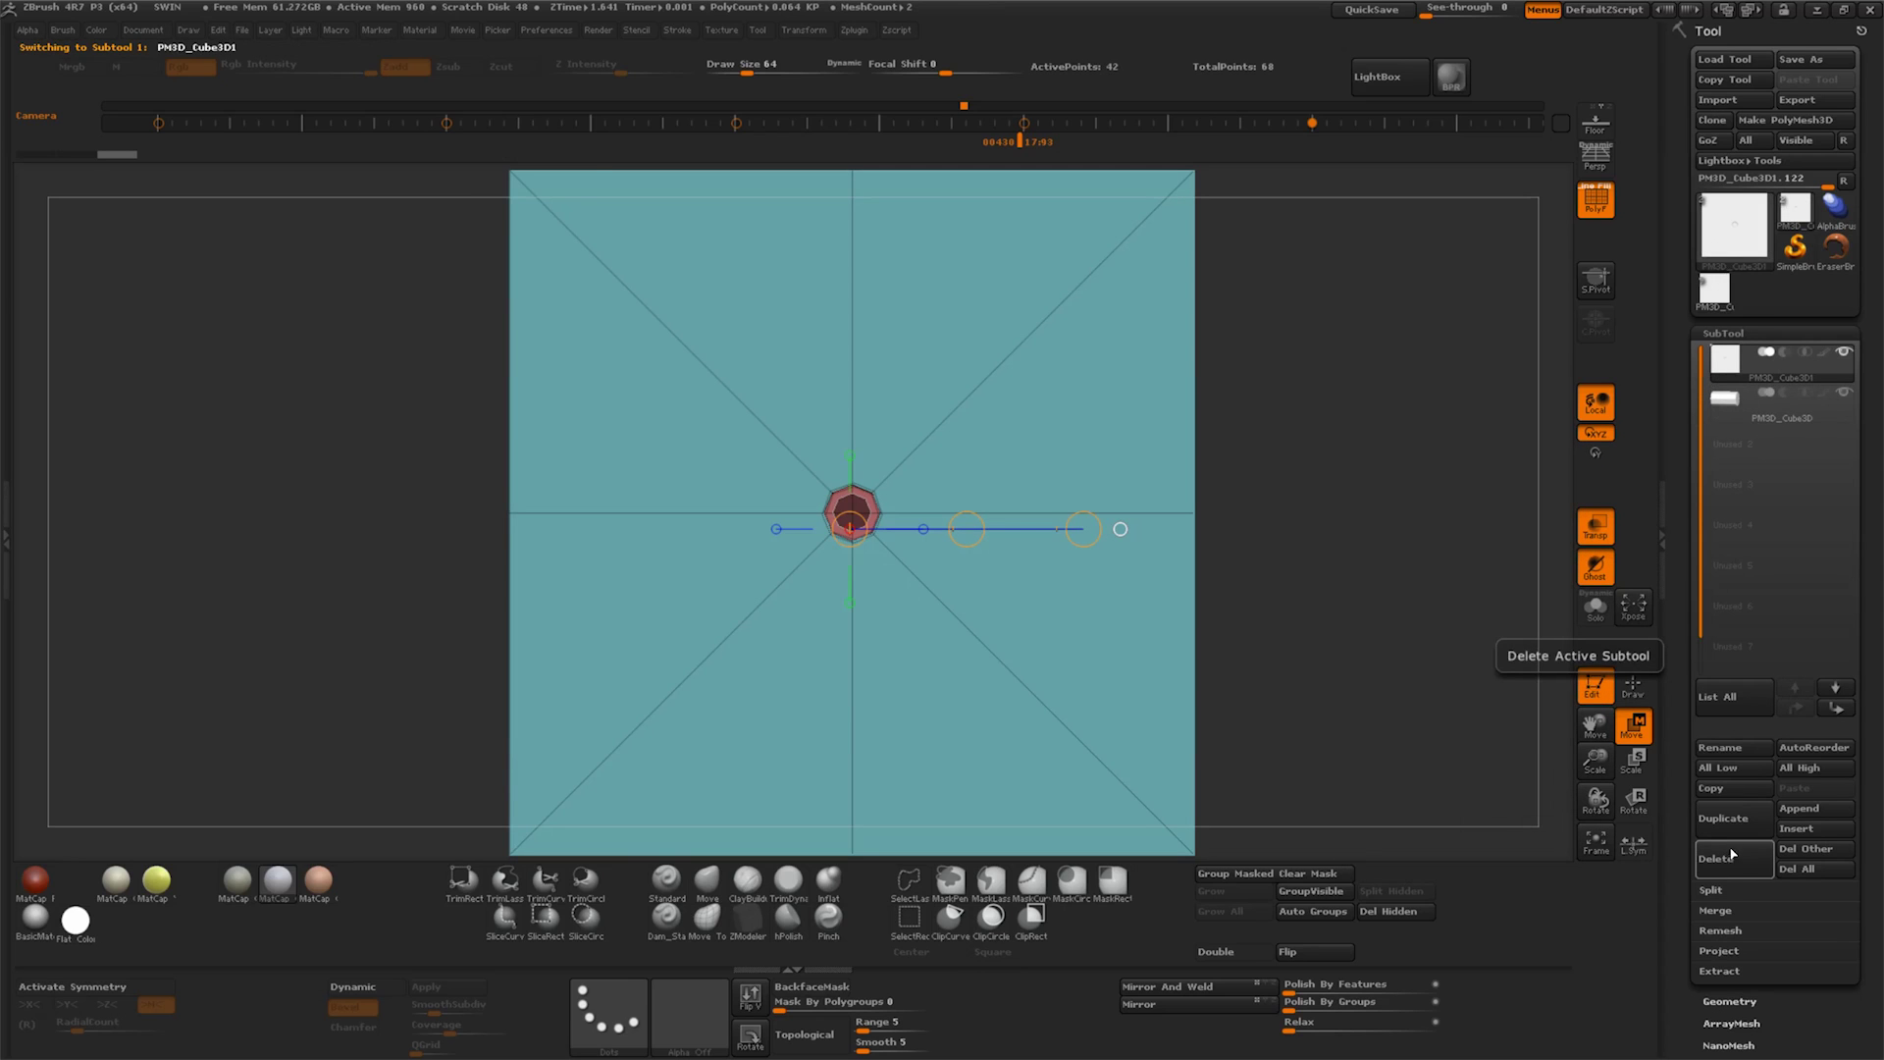
left_click(1739, 822)
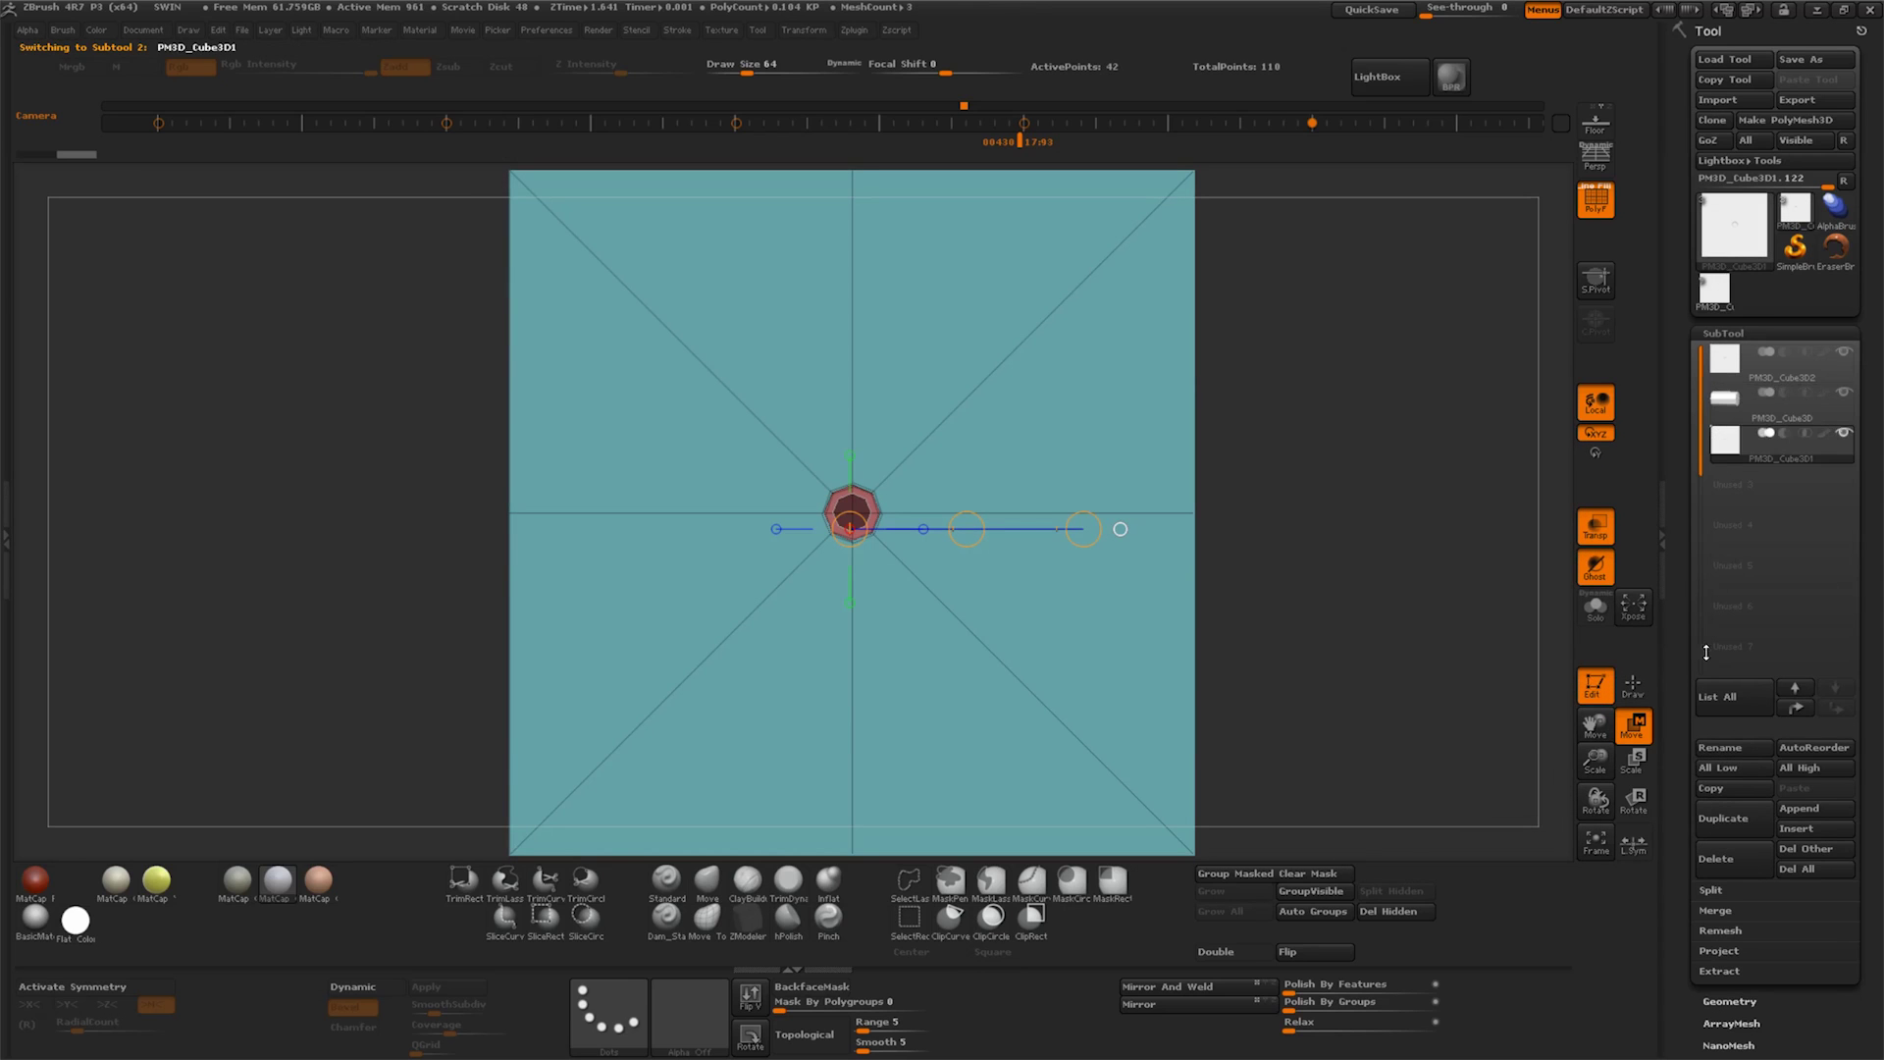
scroll(1728, 570, "down", 5)
scroll(1748, 587, "down", 2)
scroll(1748, 588, "down", 2)
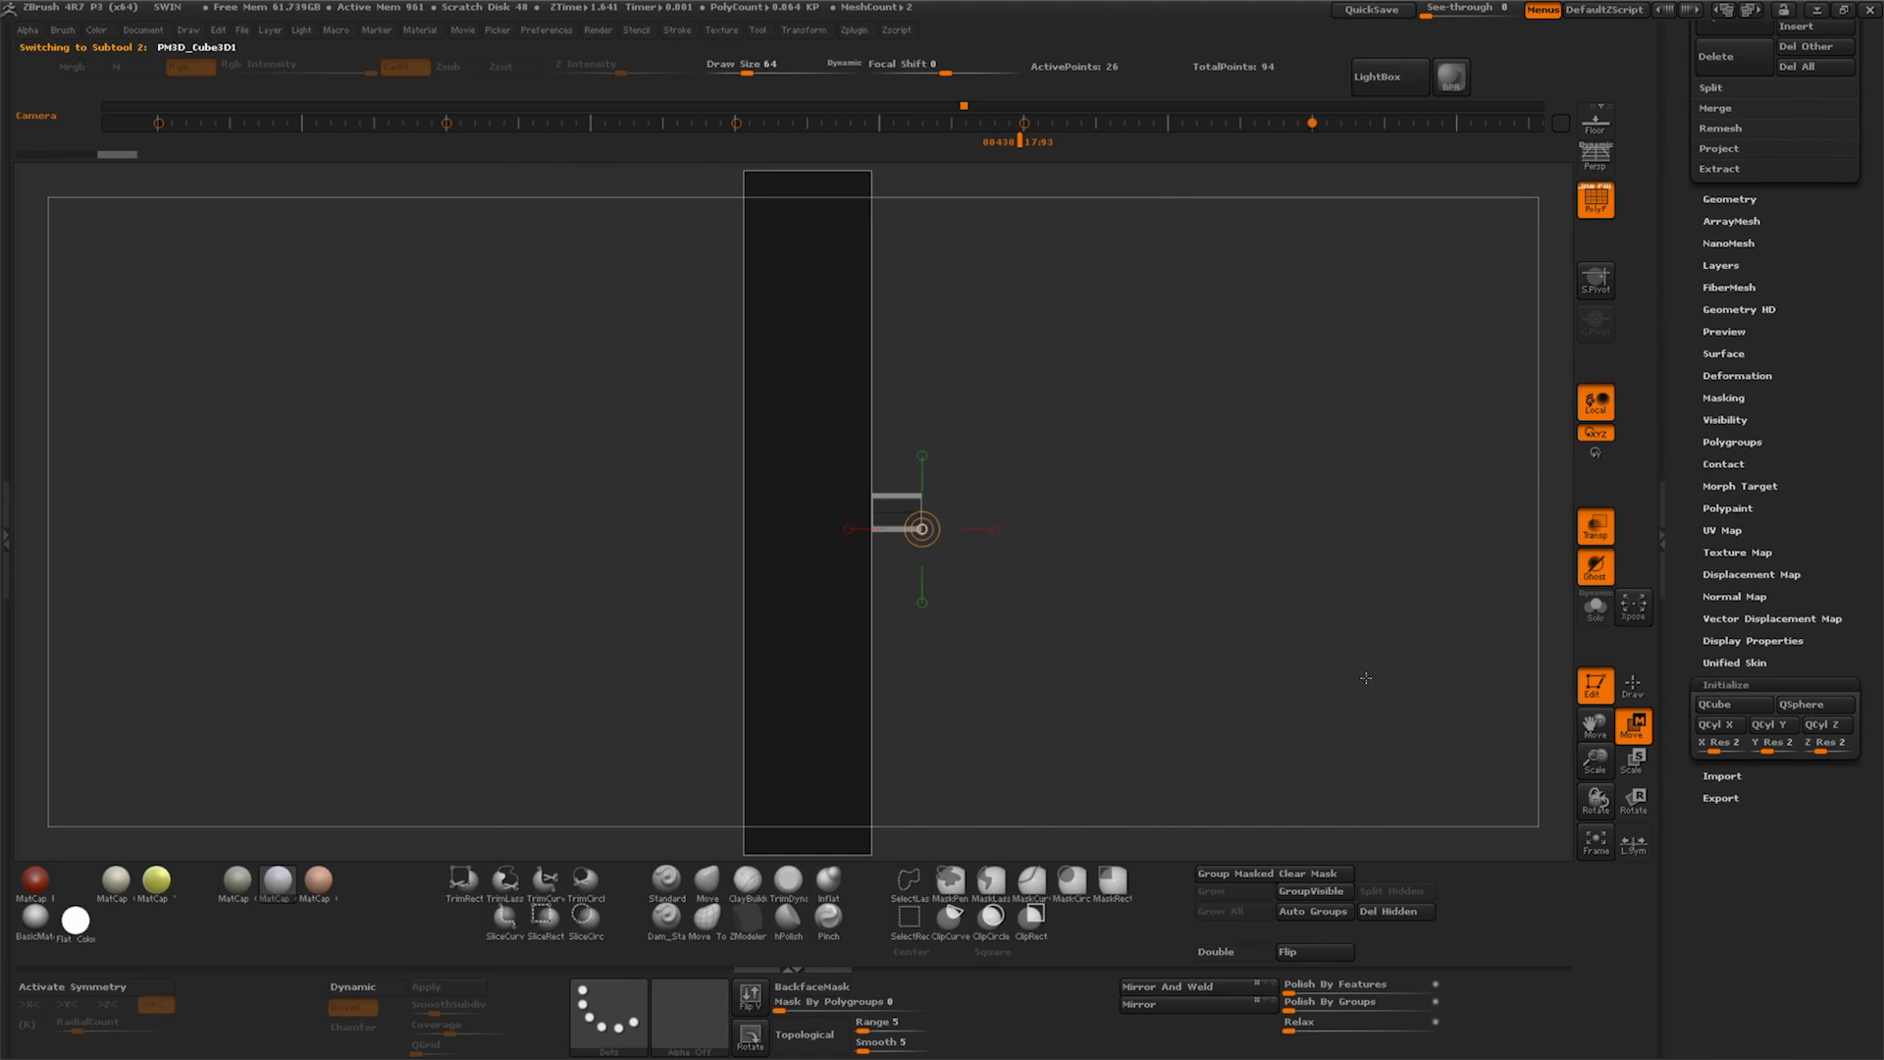
Delete the teal plane subtool, append a new cube, and centre it on the dark slab
left_click(1596, 760)
left_click_drag(1596, 760, 1595, 724)
scroll(1757, 467, "up", 5)
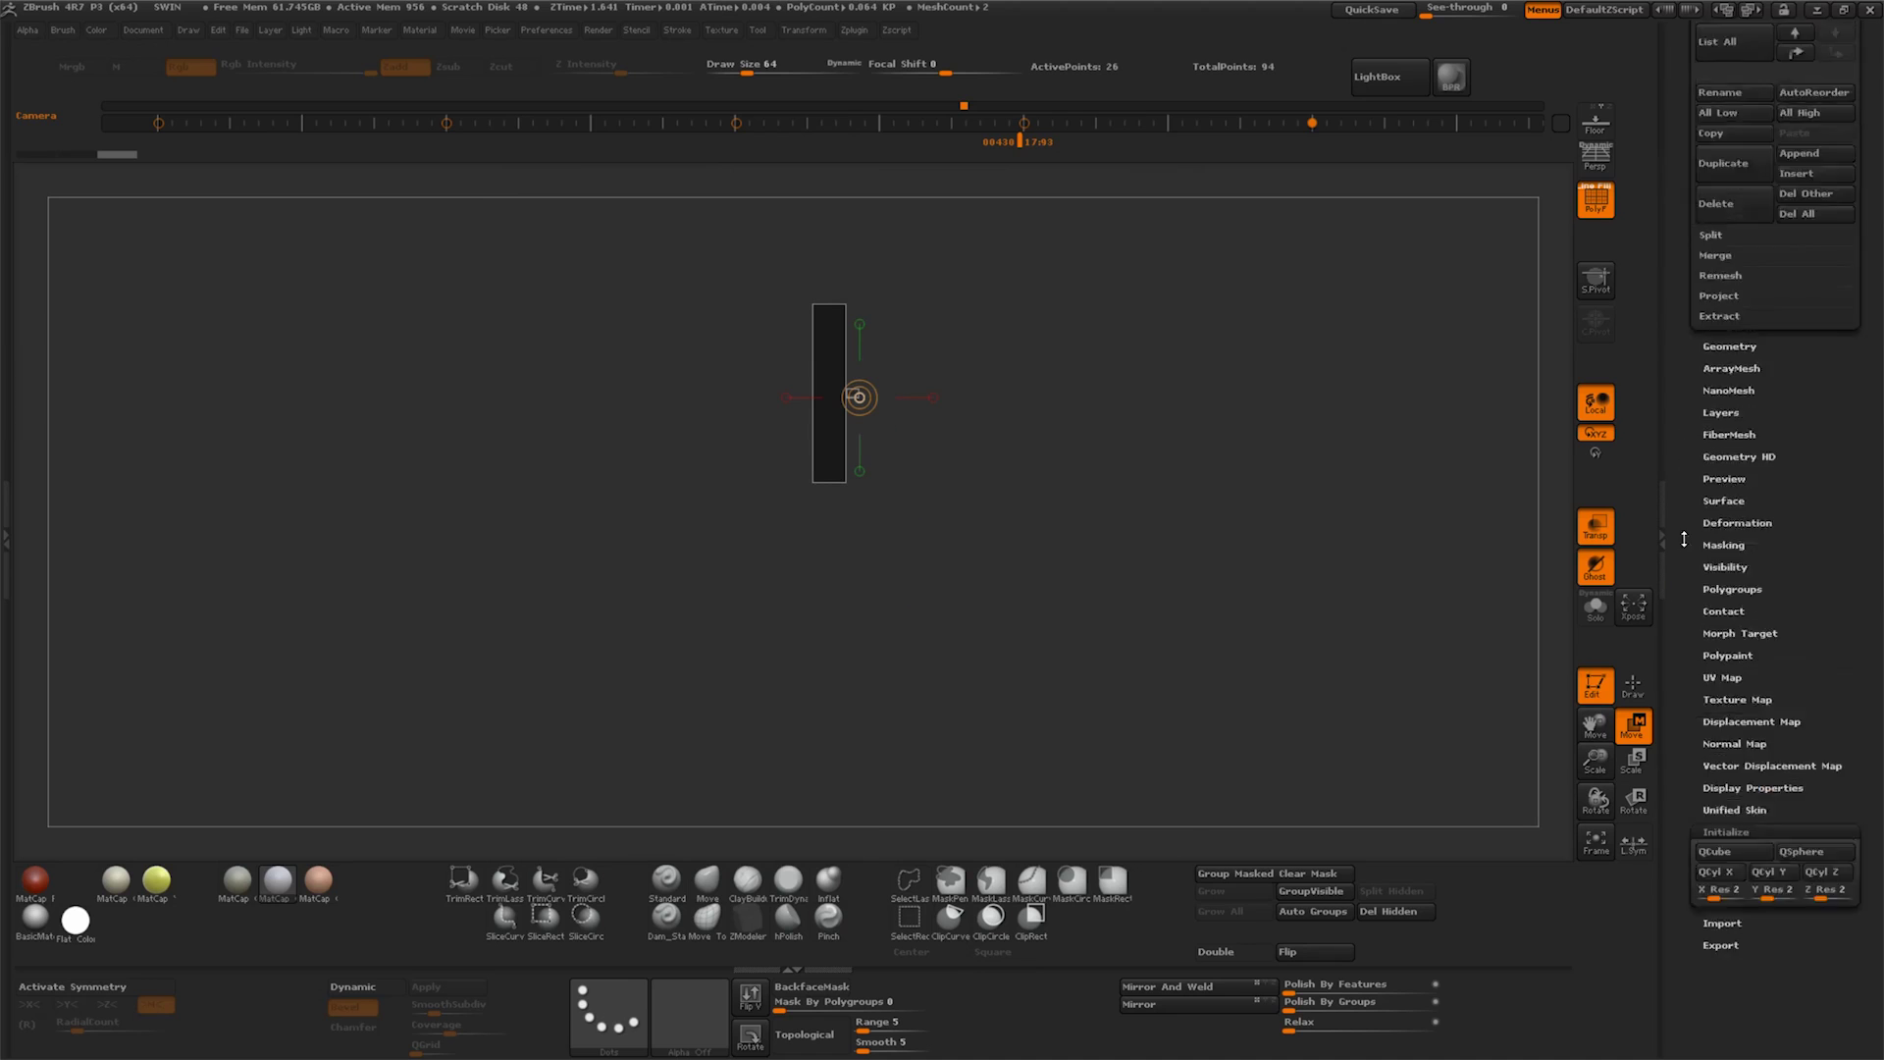
scroll(1757, 467, "up", 5)
left_click(1639, 721)
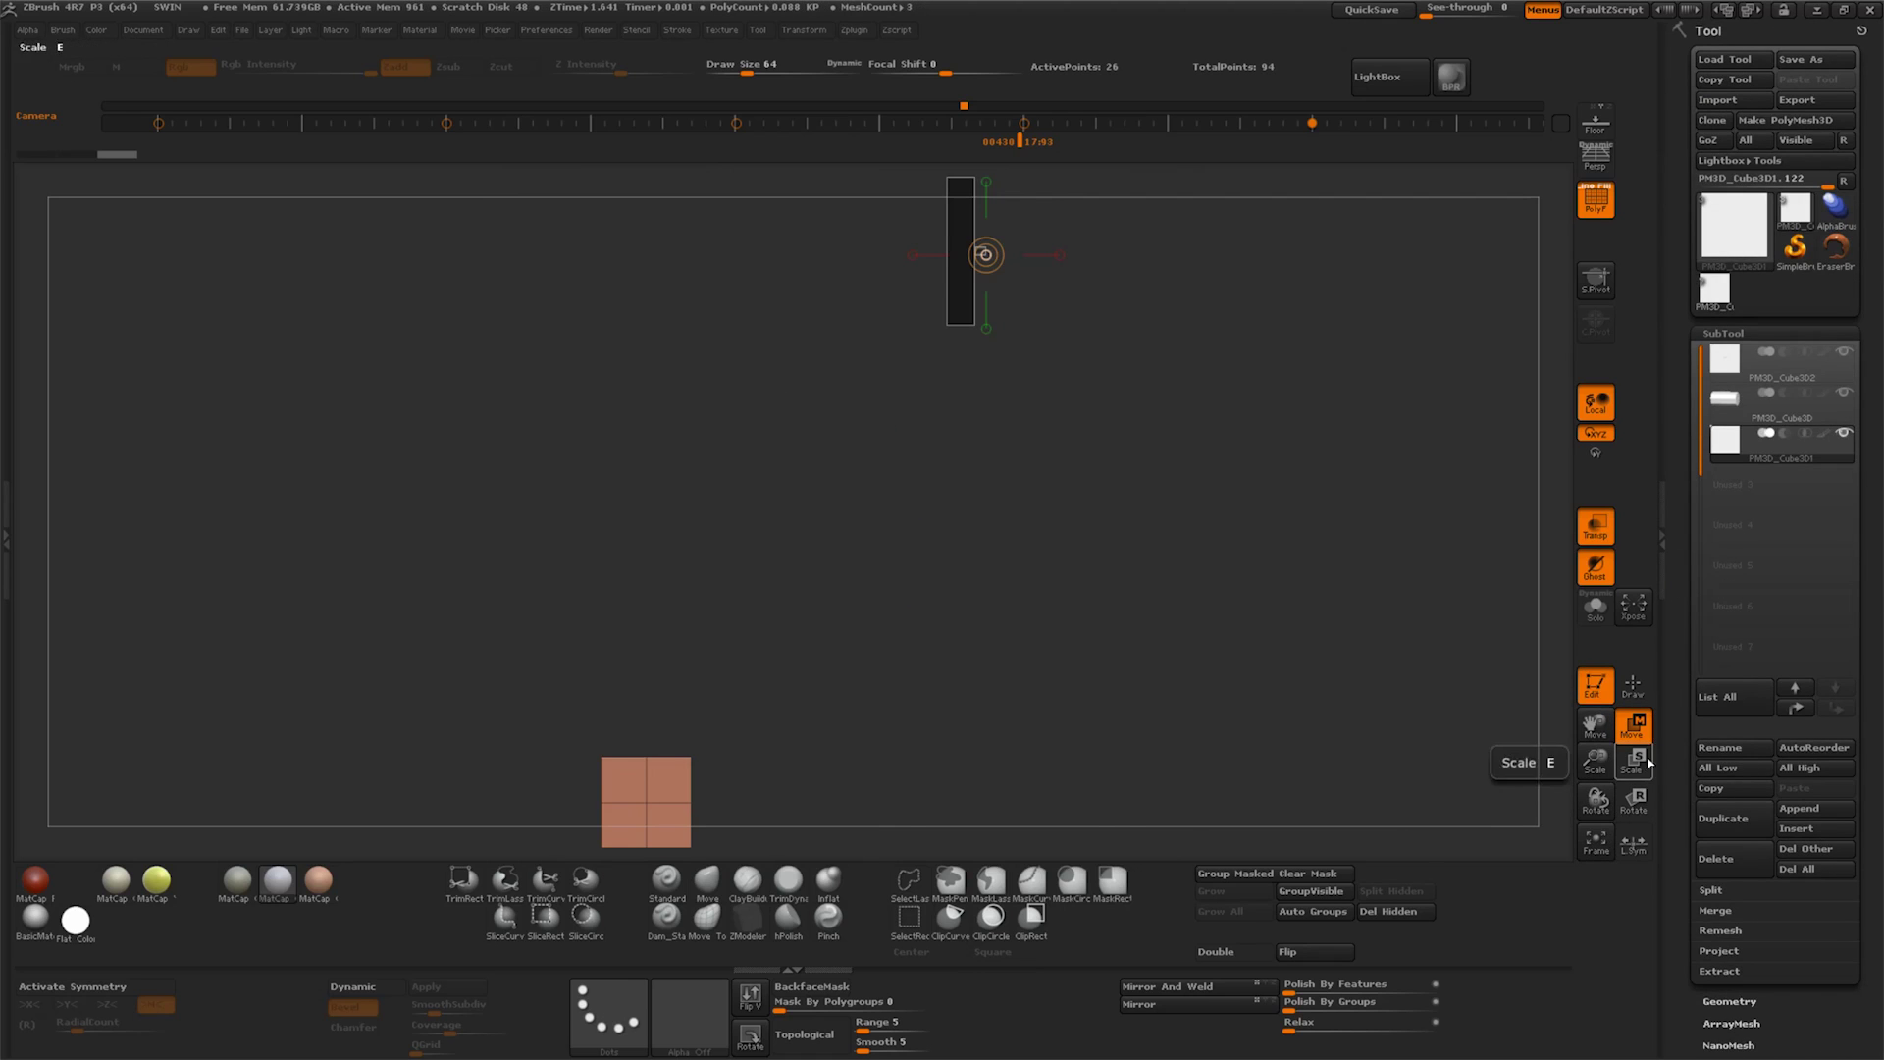
left_click_drag(1084, 723, 1220, 252)
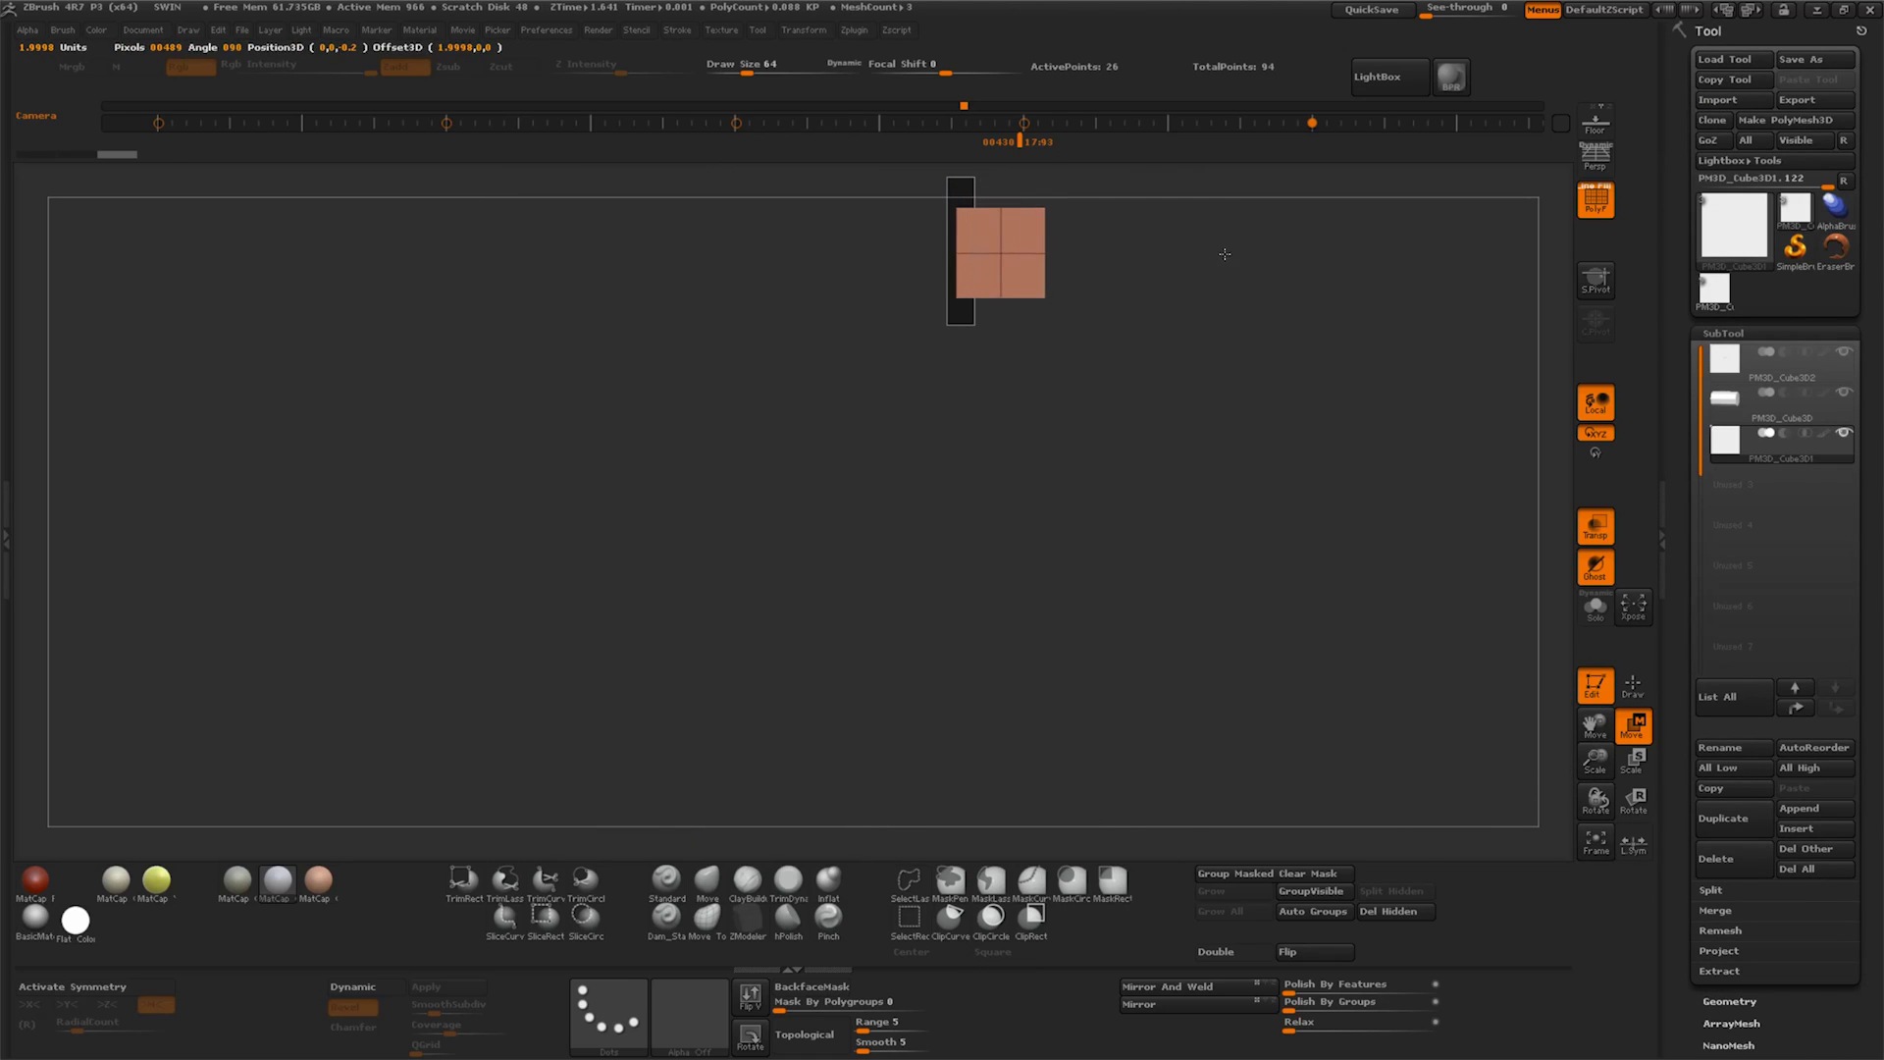
mouse_move(1595, 727)
left_mouse_down()
mouse_move(1574, 870)
mouse_move(1551, 785)
mouse_move(1609, 726)
left_mouse_up()
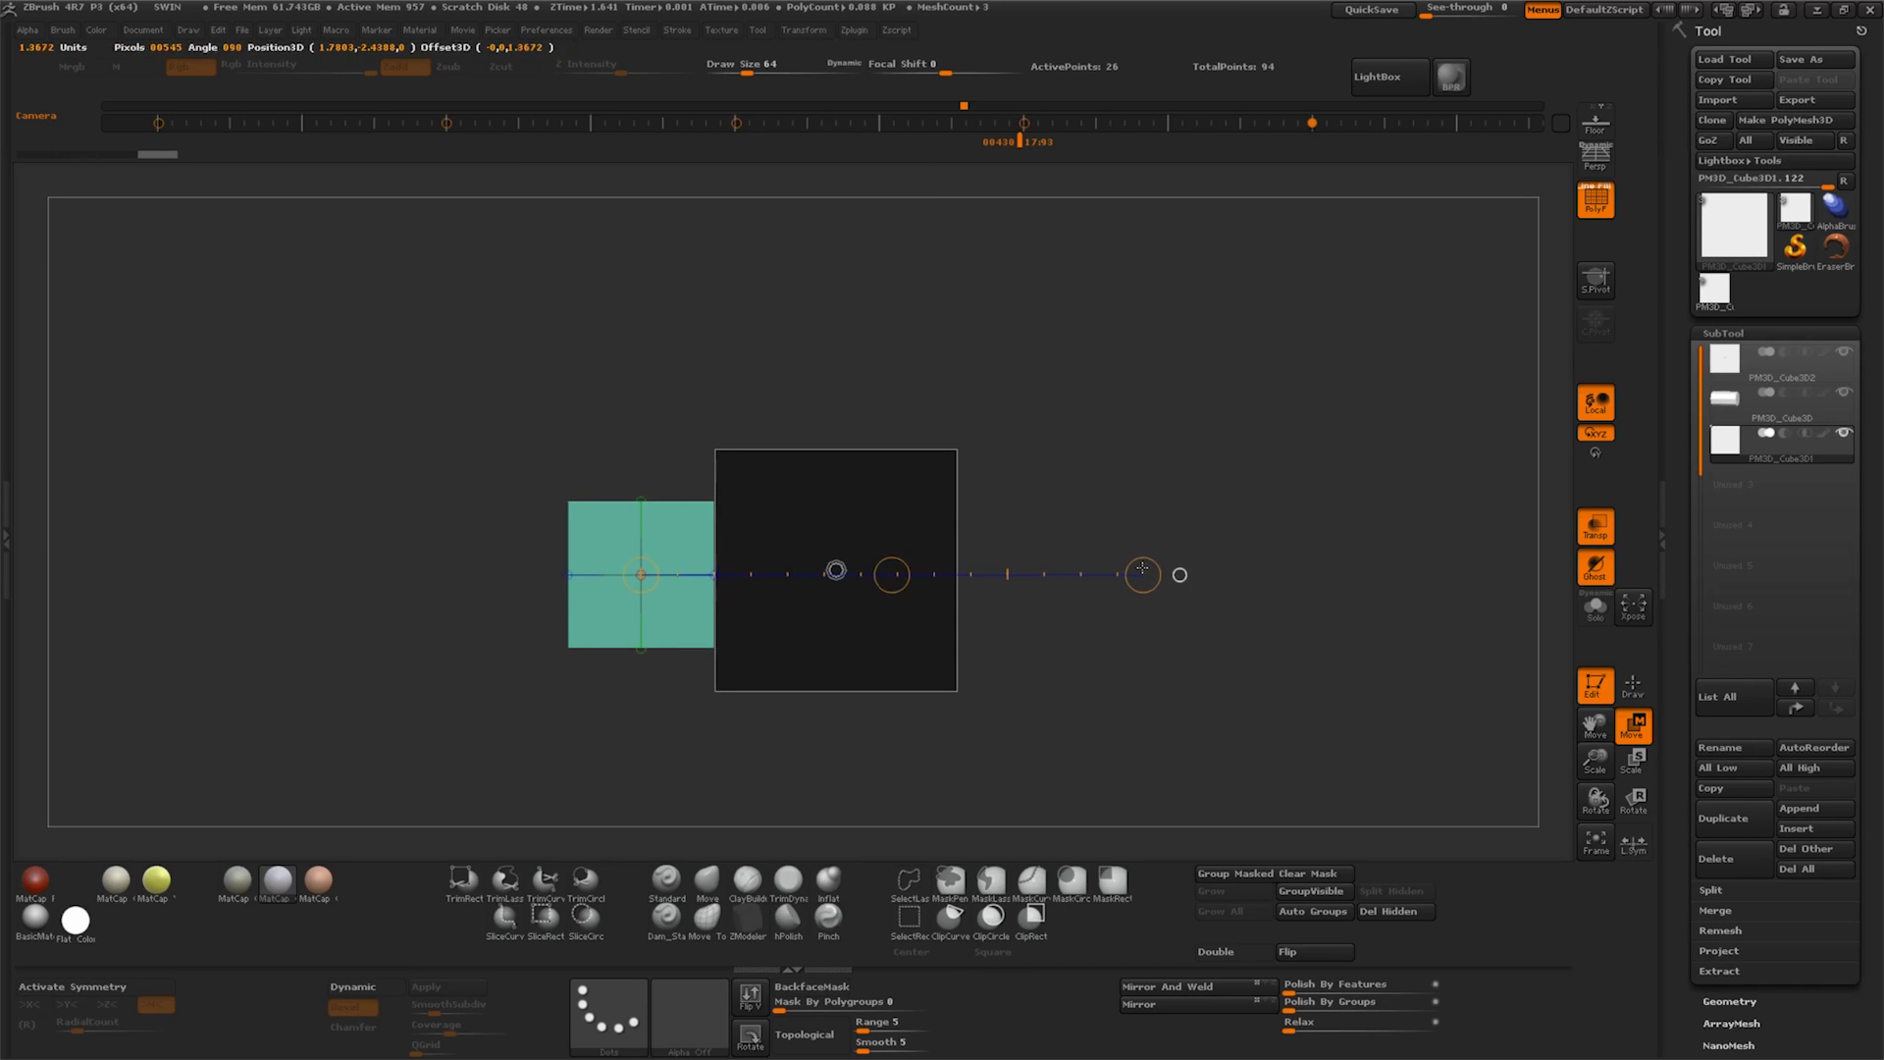
left_click(890, 575)
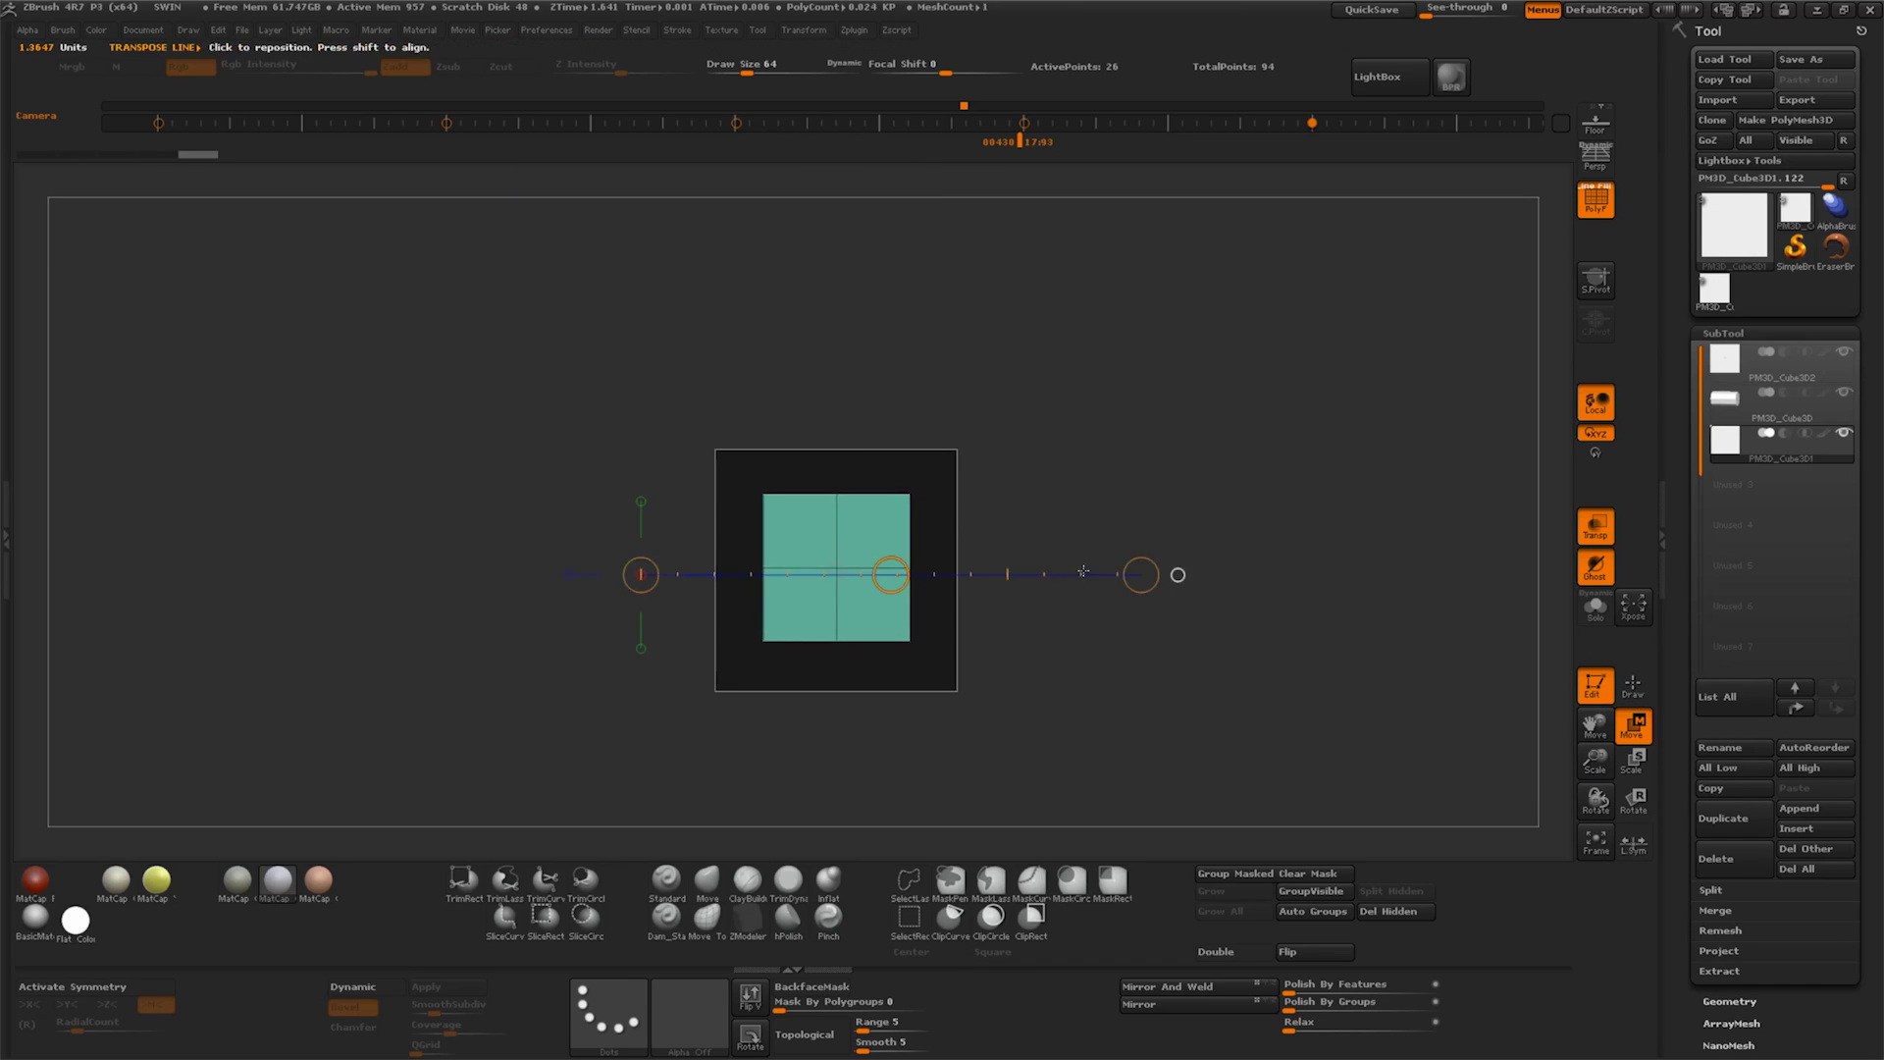
Move the green panel onto the box's face and scale it down to a small block
mouse_move(1423, 549)
left_mouse_down()
mouse_move(1290, 659)
mouse_move(1028, 647)
left_mouse_up()
mouse_move(1242, 597)
left_mouse_down()
mouse_move(1207, 655)
mouse_move(1027, 643)
left_mouse_up()
mouse_move(1026, 640)
left_mouse_down()
mouse_move(1318, 665)
mouse_move(899, 688)
left_mouse_up()
key("ctrl+z")
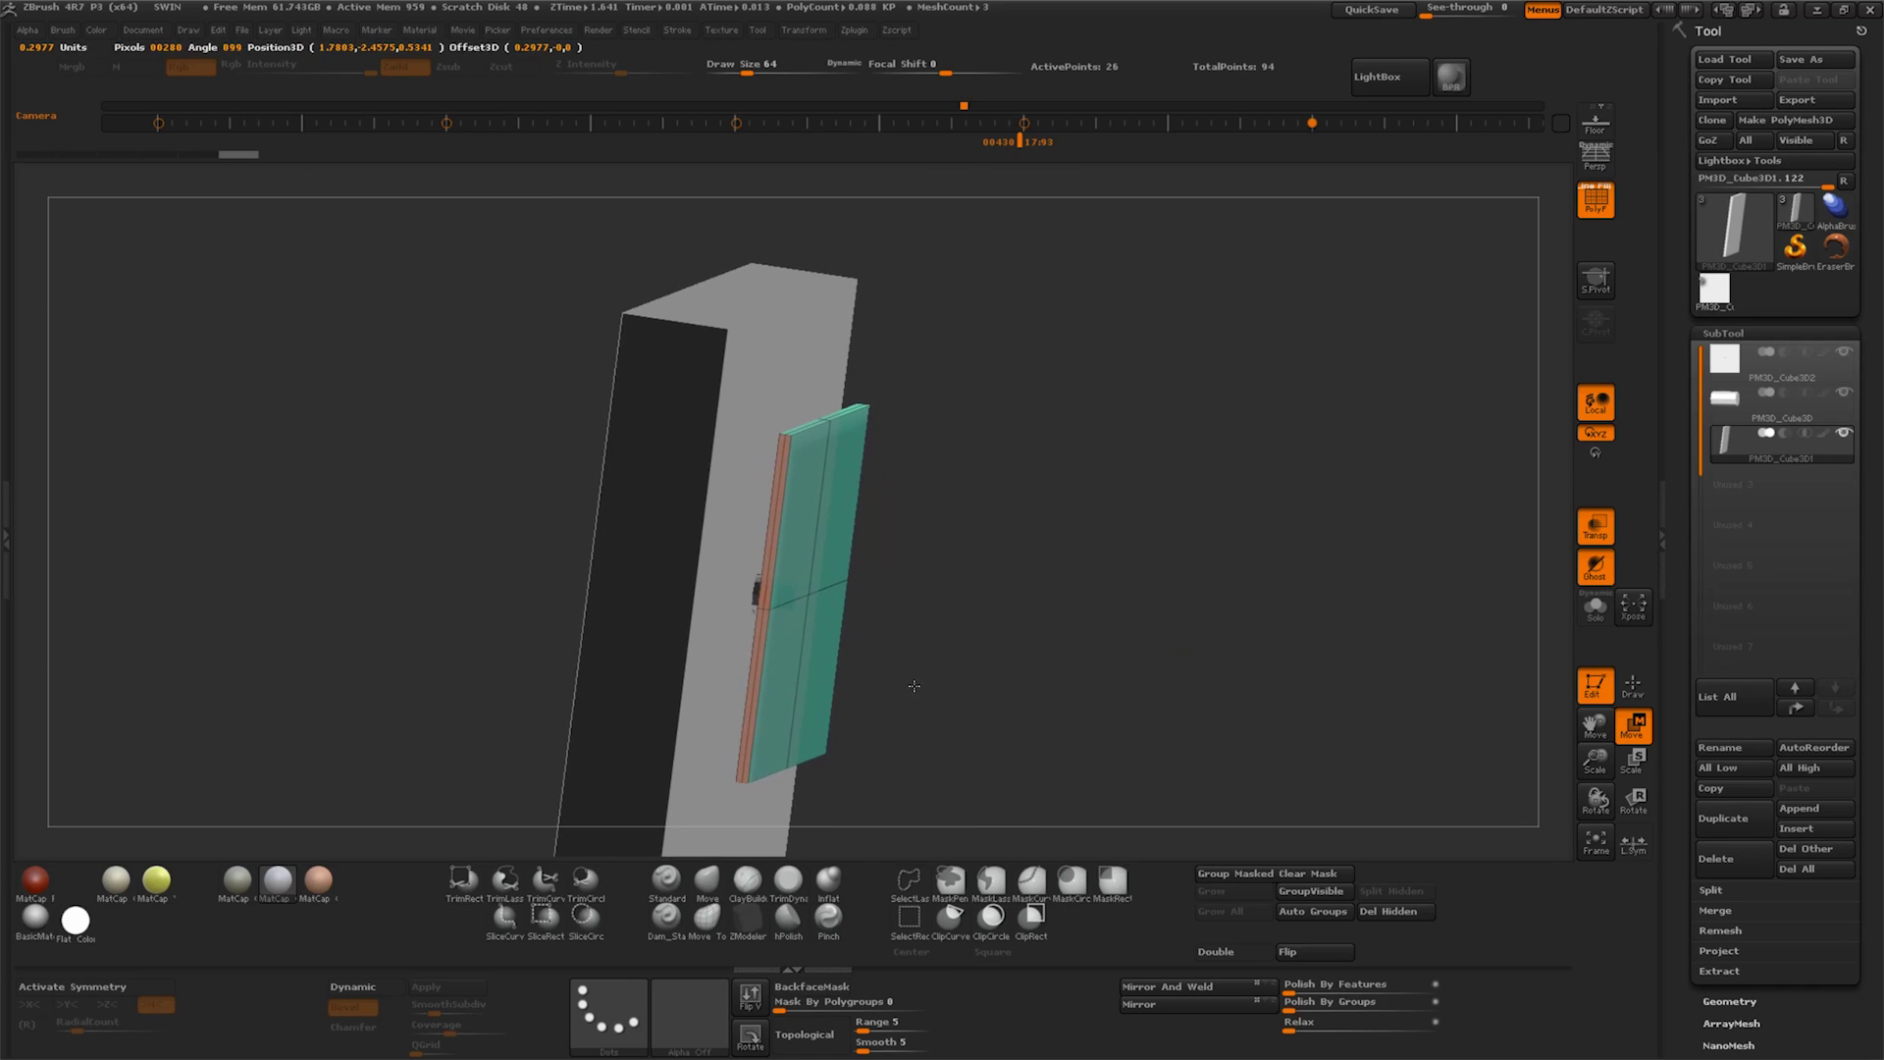
left_click(1631, 762)
mouse_move(887, 608)
left_mouse_down()
mouse_move(842, 602)
mouse_move(1051, 685)
left_mouse_up()
Slide the small block sideways against the slab from a side view
left_click_drag(1592, 761, 1633, 780)
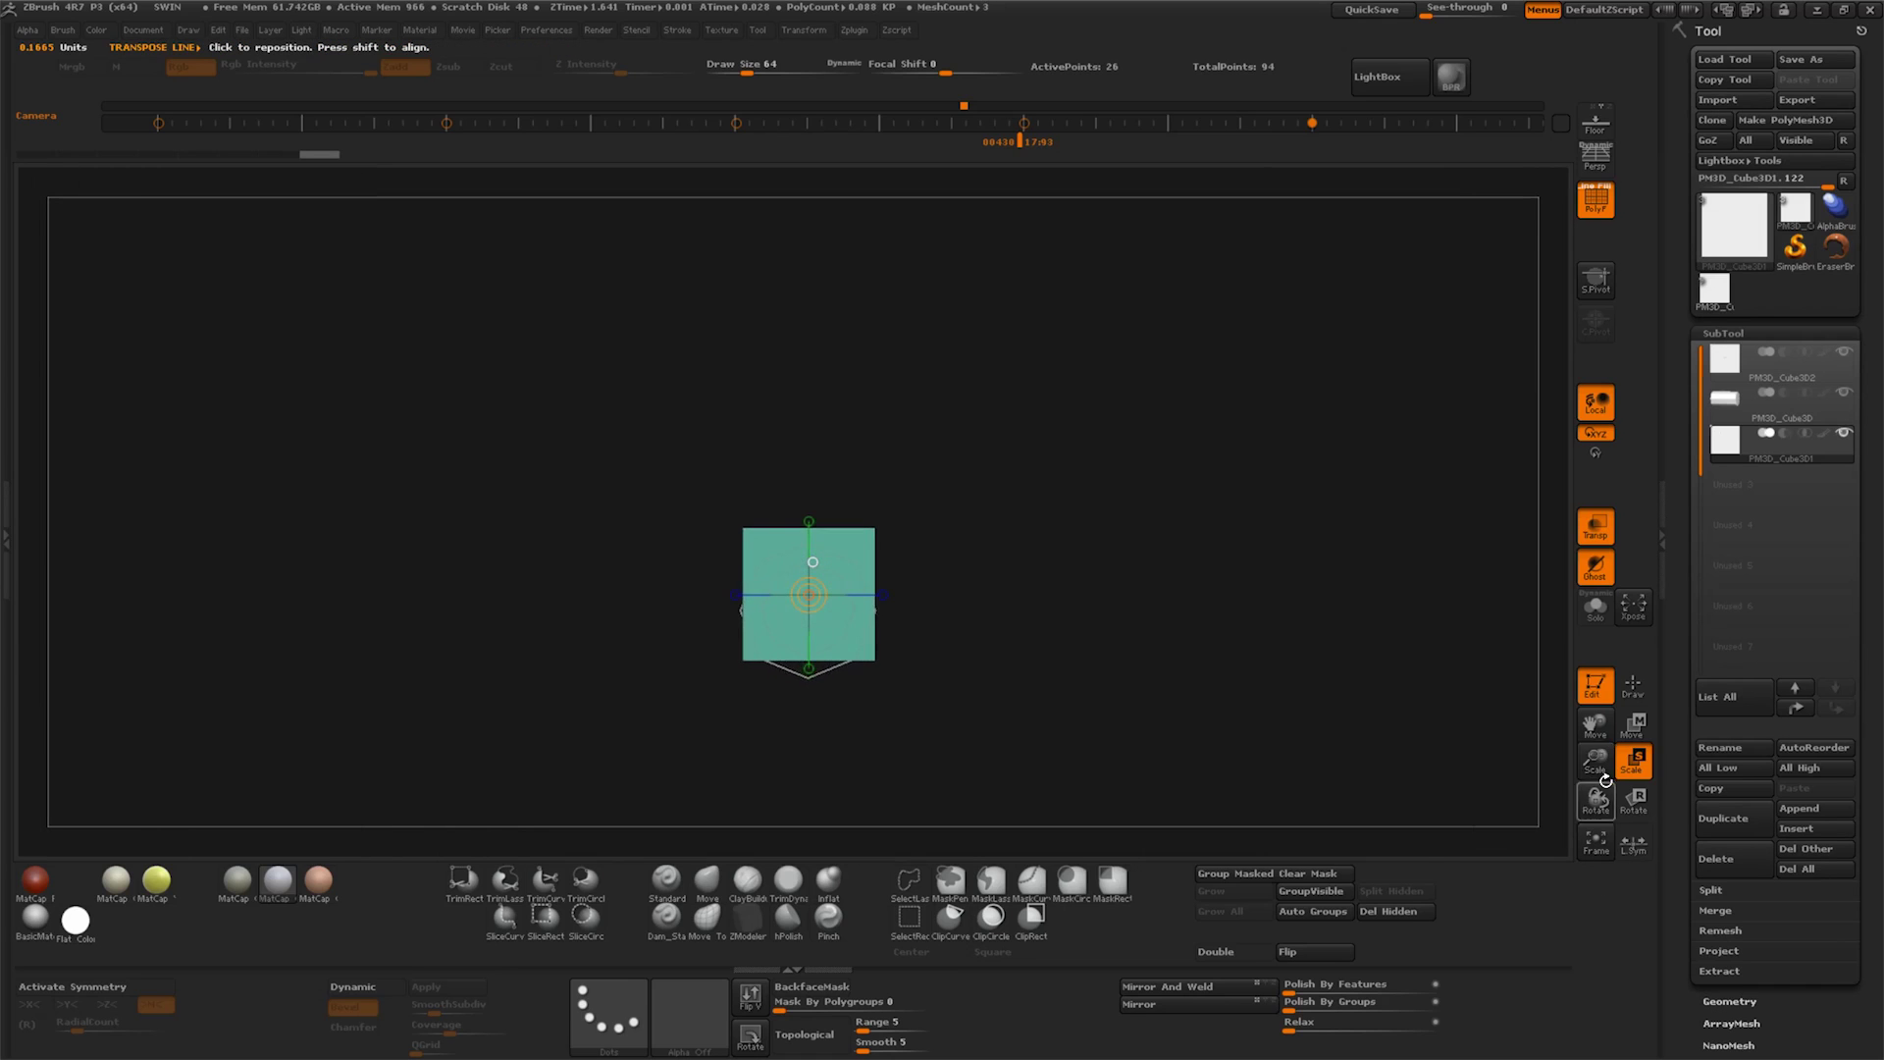
mouse_move(1142, 661)
left_mouse_down()
mouse_move(1240, 651)
mouse_move(992, 686)
mouse_move(1003, 652)
left_mouse_up()
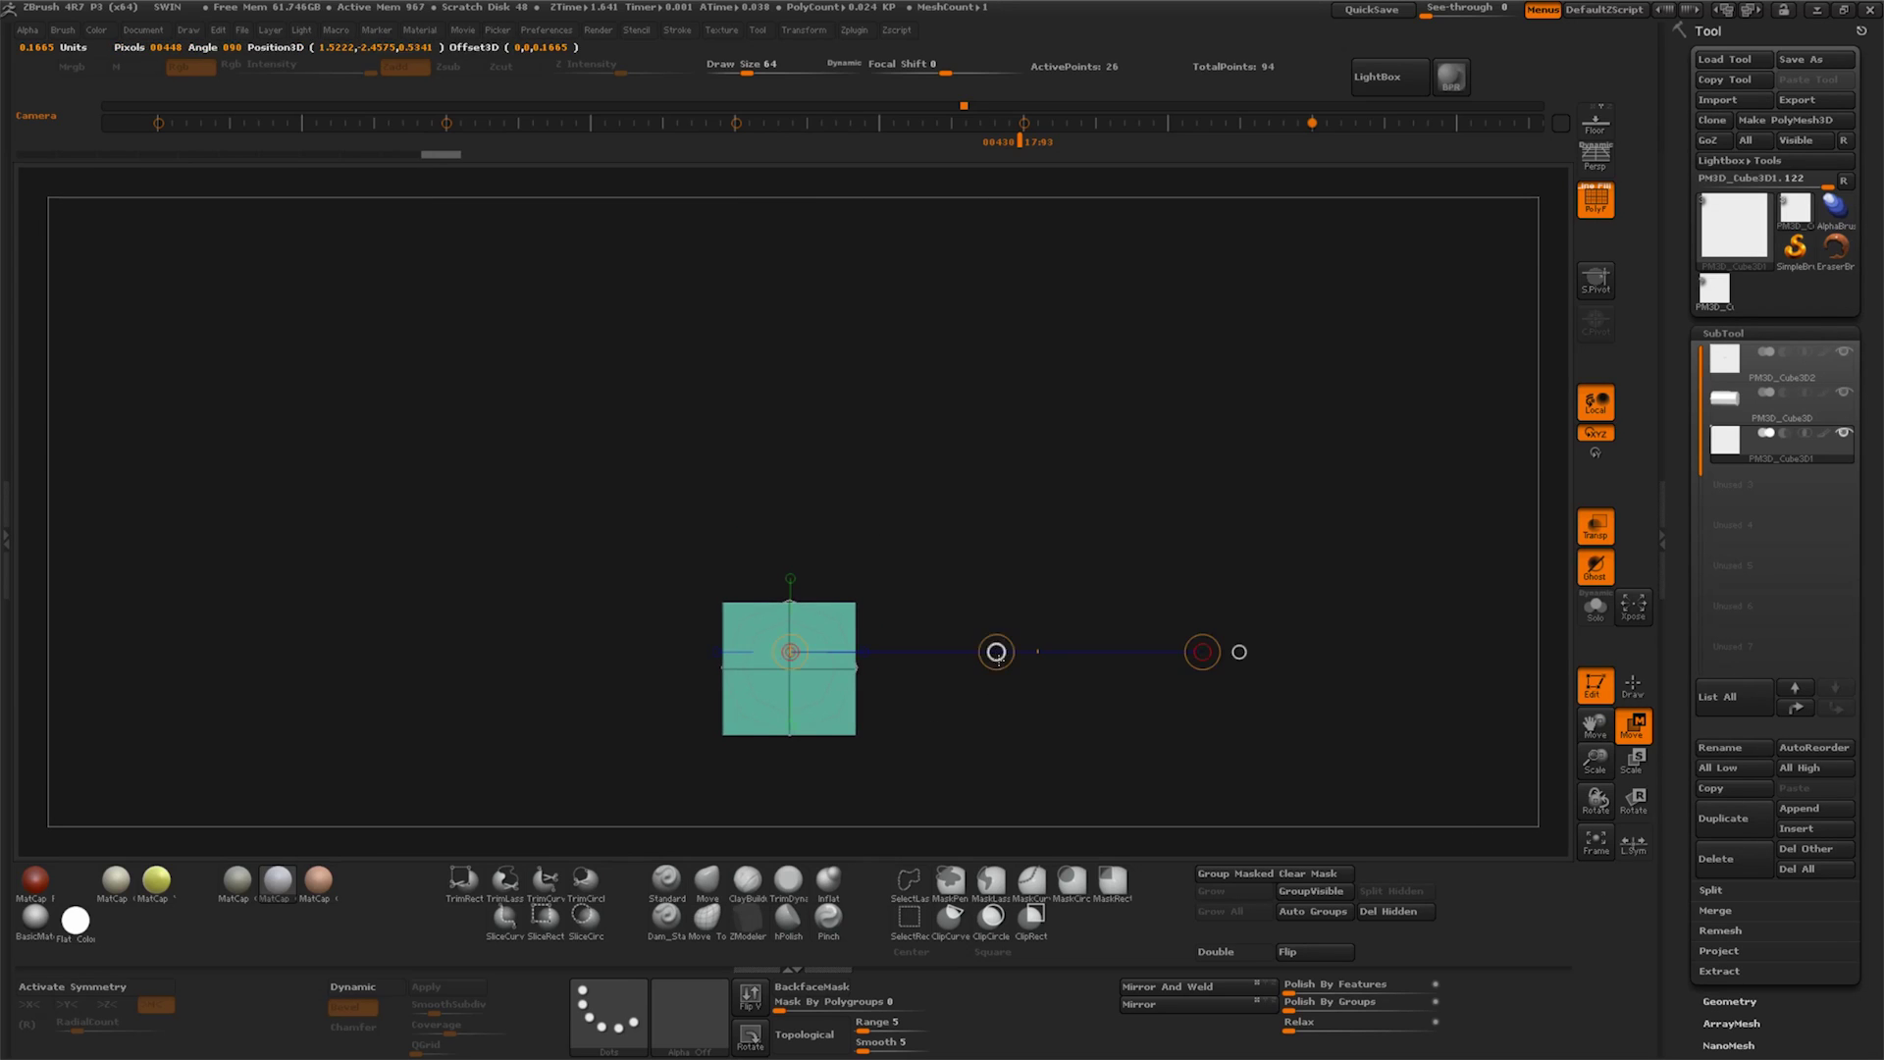
left_click_drag(795, 839, 795, 855, "shift")
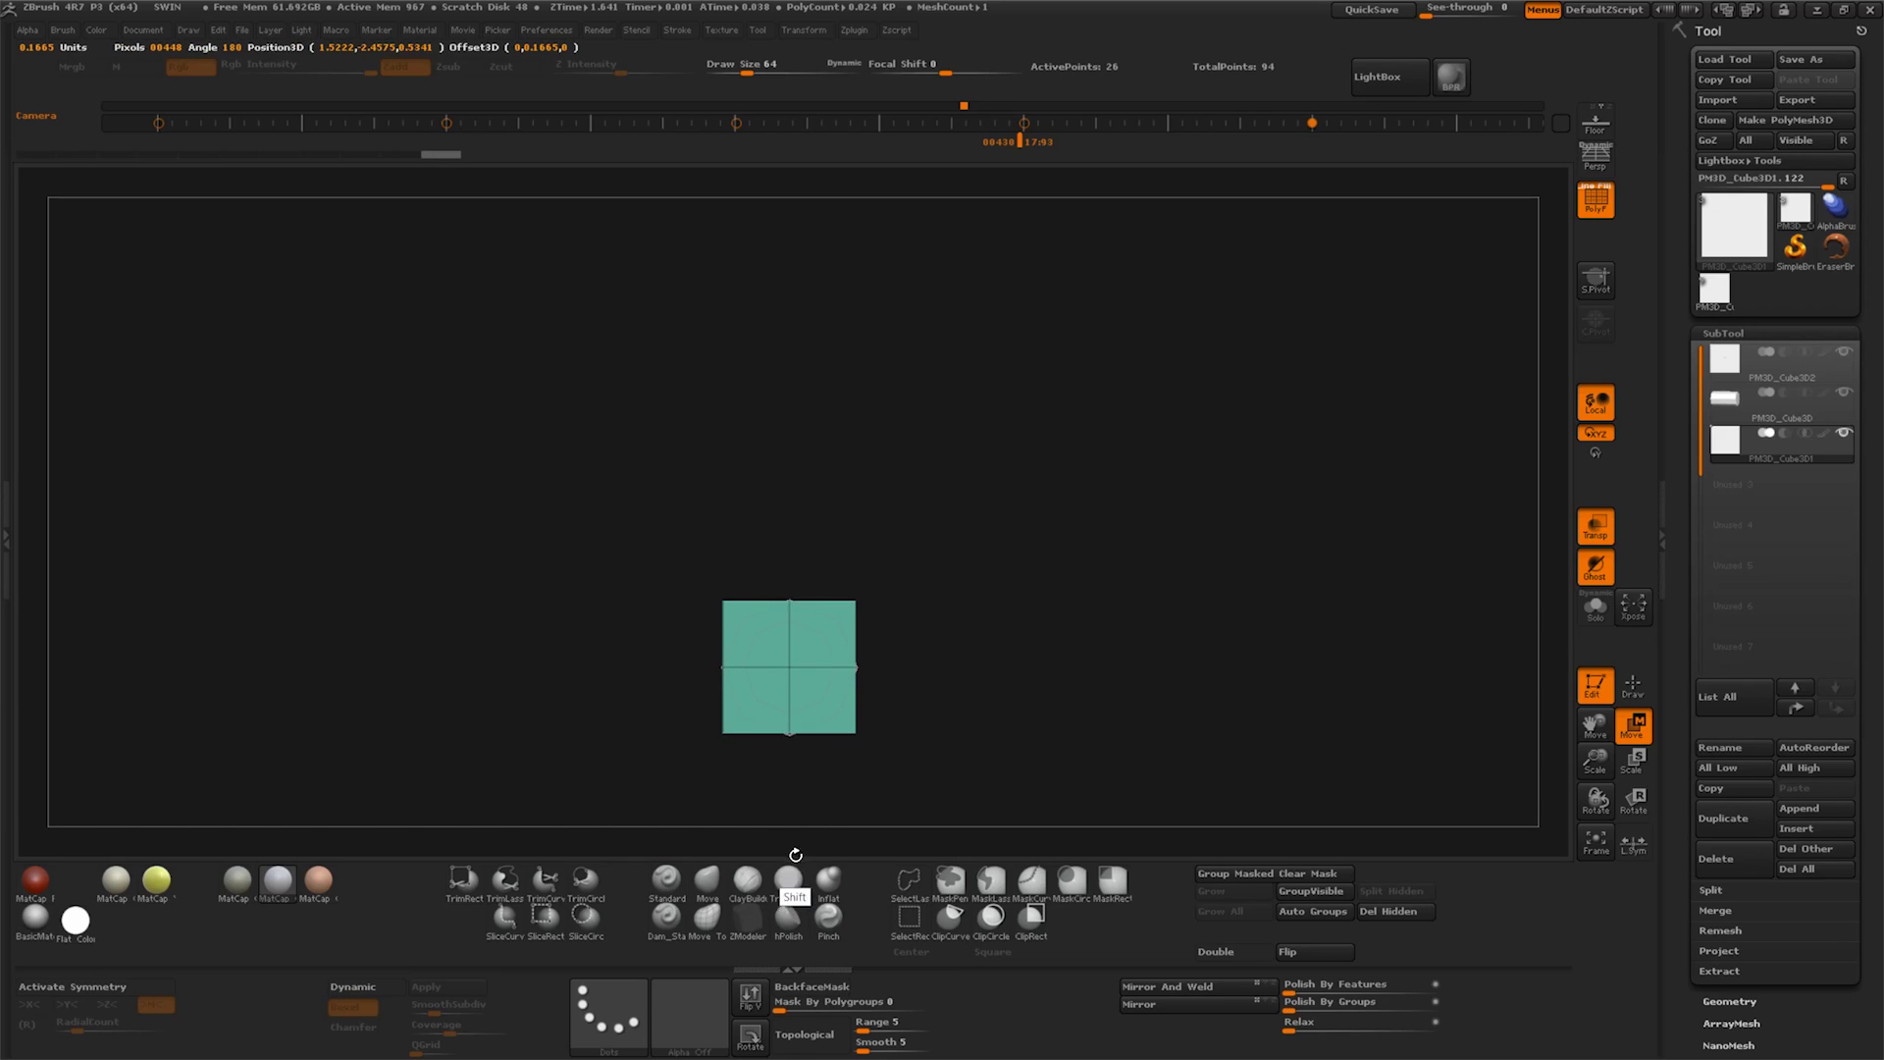
left_click(950, 881)
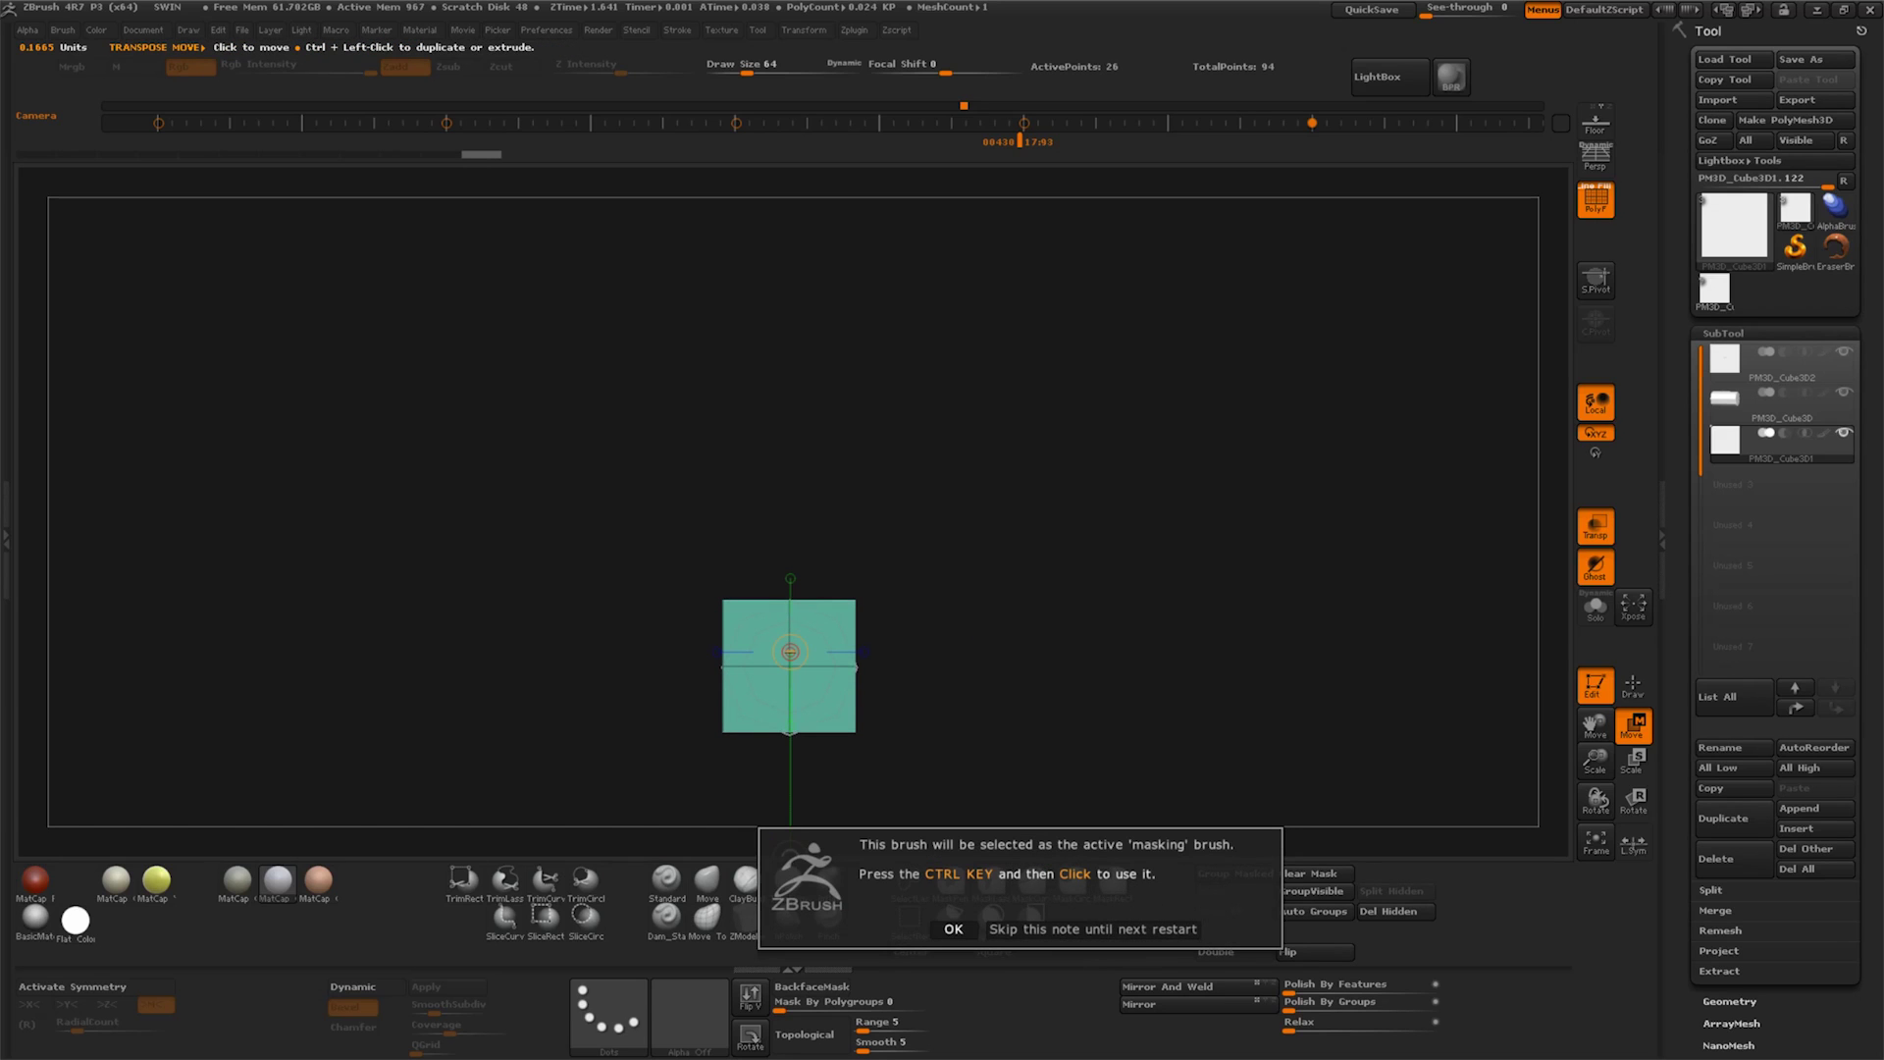
left_click(953, 928)
left_click_drag(1596, 761, 1622, 709)
left_click_drag(1136, 686, 1189, 673, "shift")
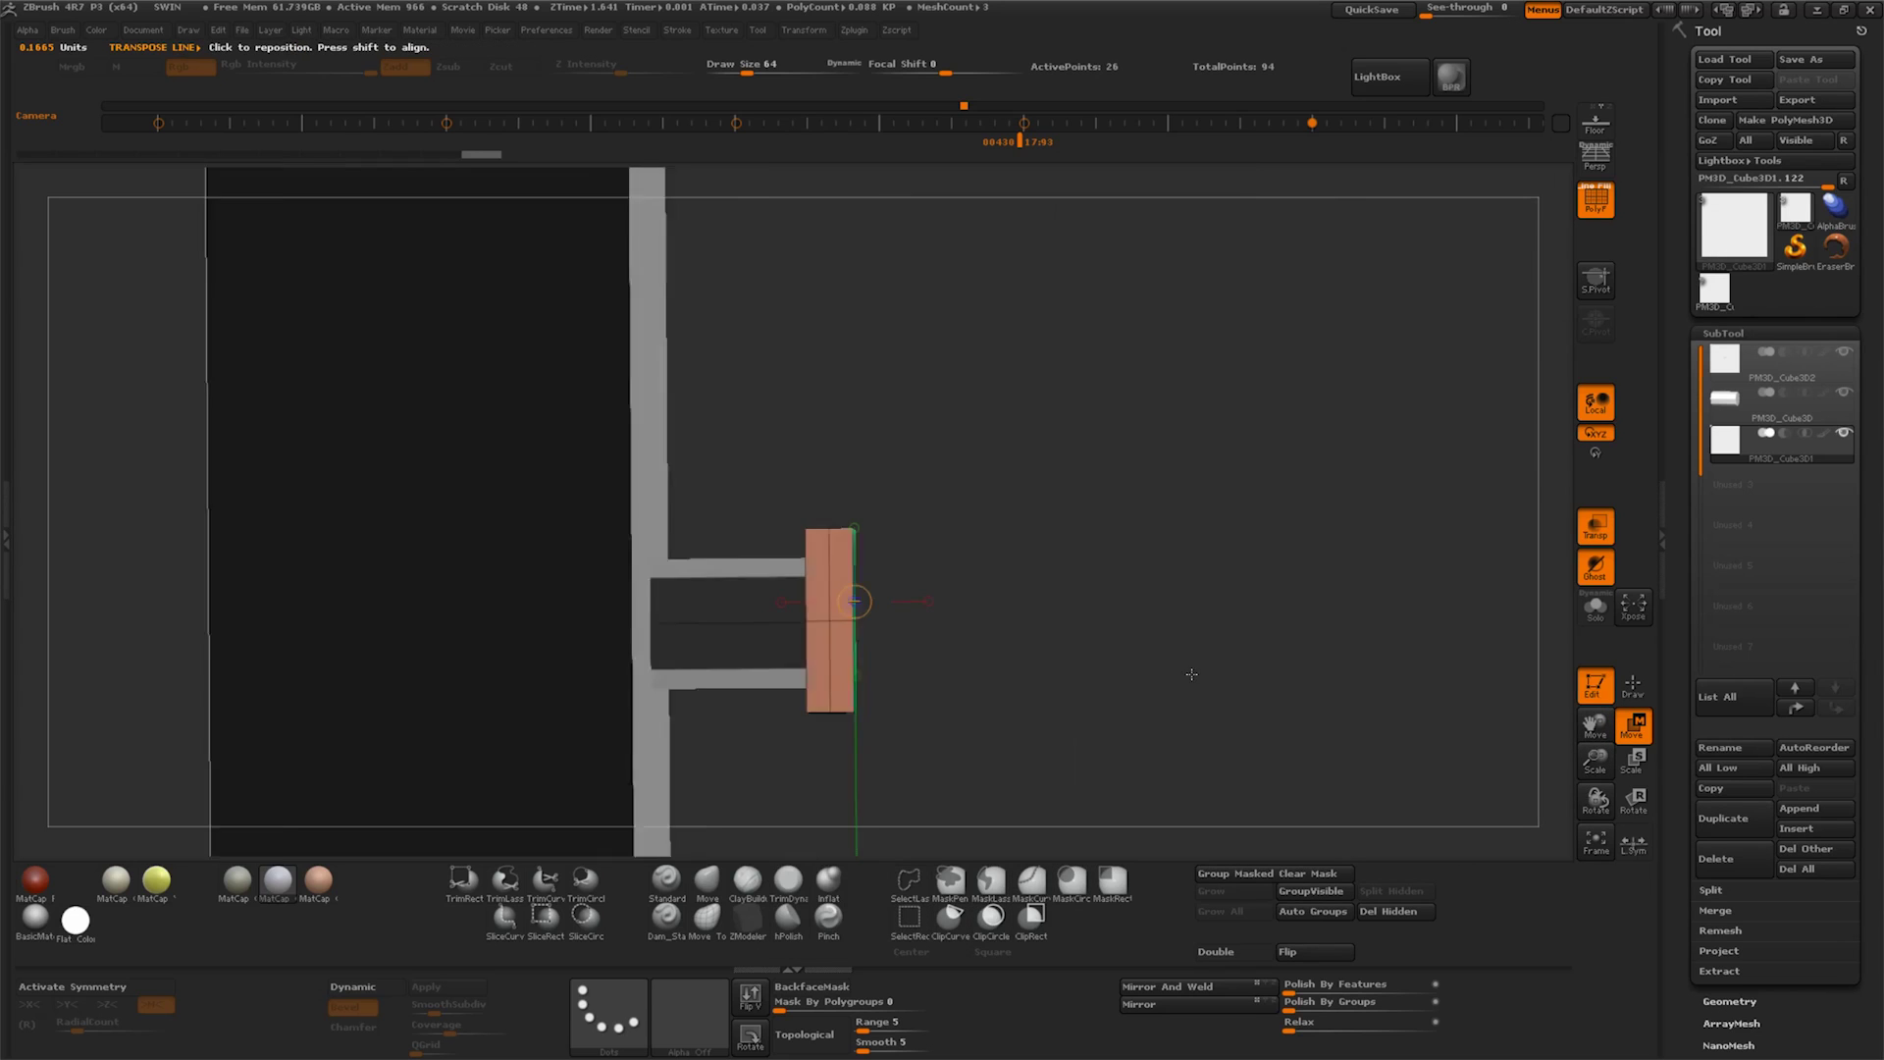
left_click_drag(1141, 602, 1035, 653)
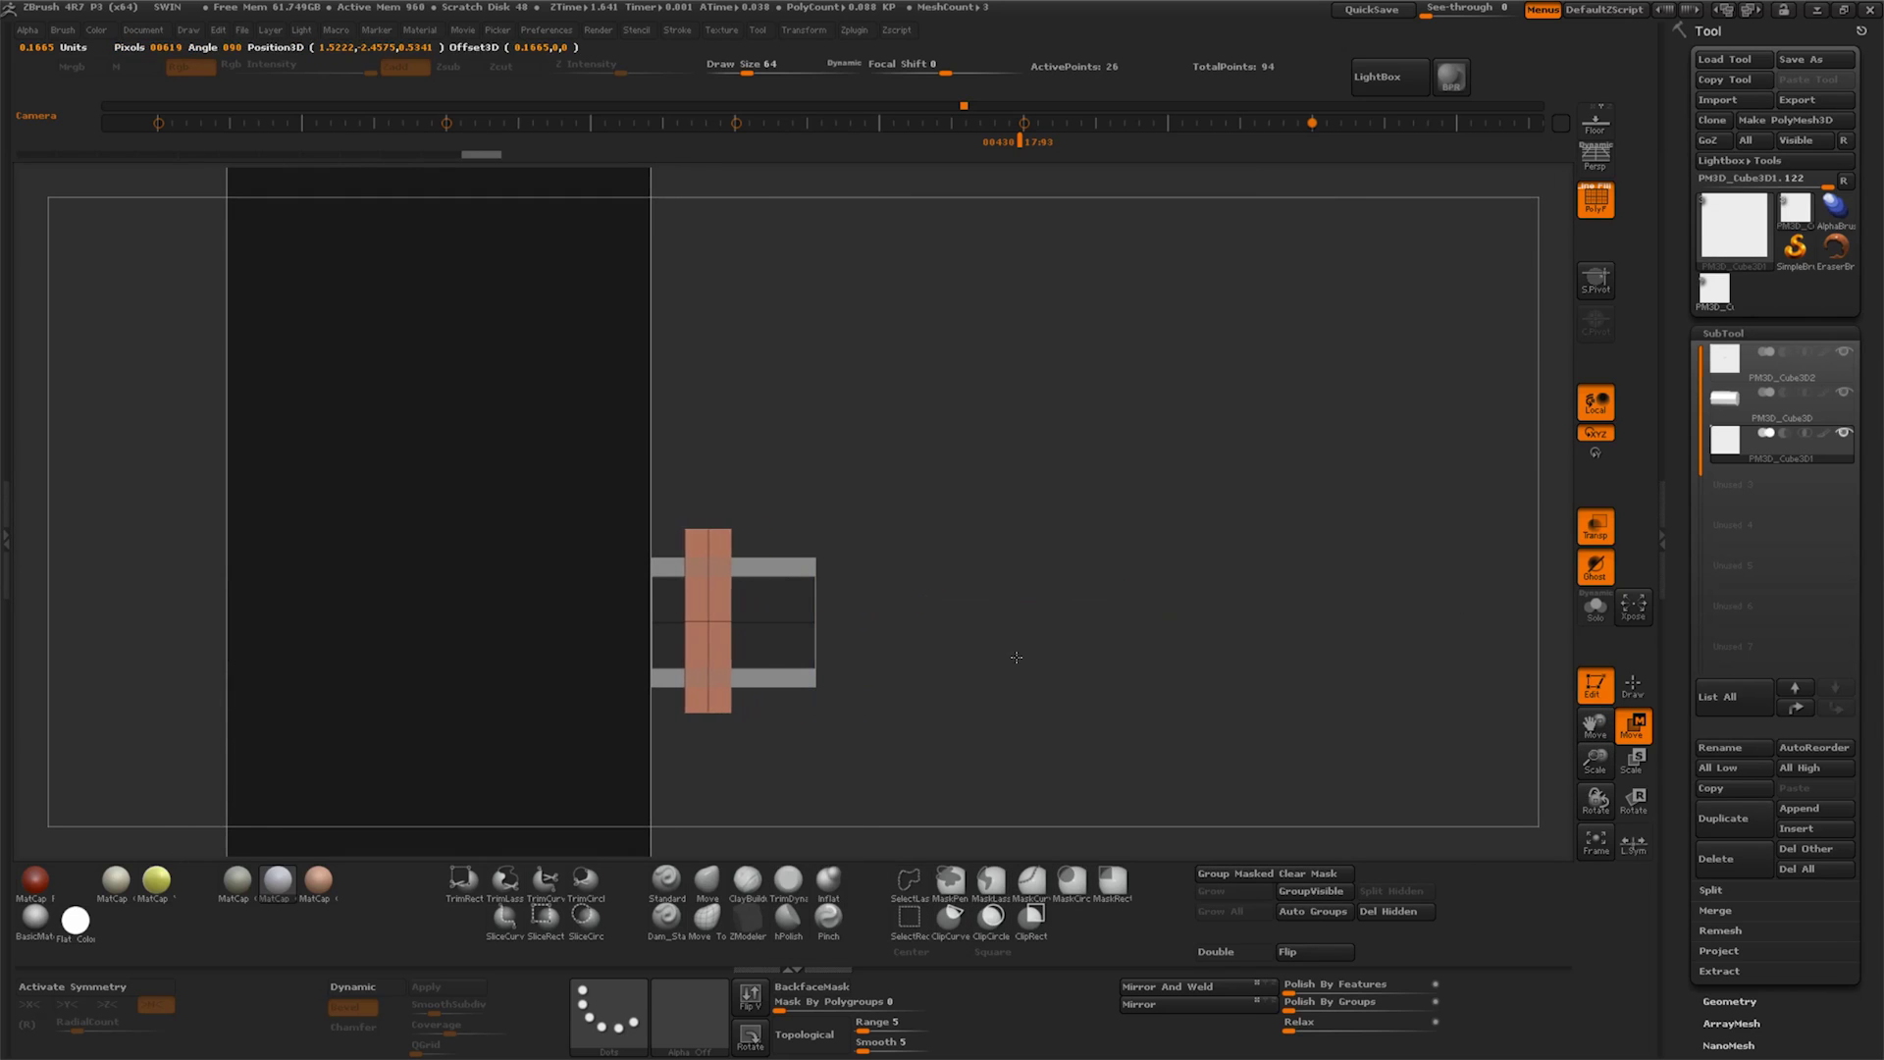
Select PM3D_Cube3D1 and nudge the block slightly lower from a front view
left_click(825, 678, "alt")
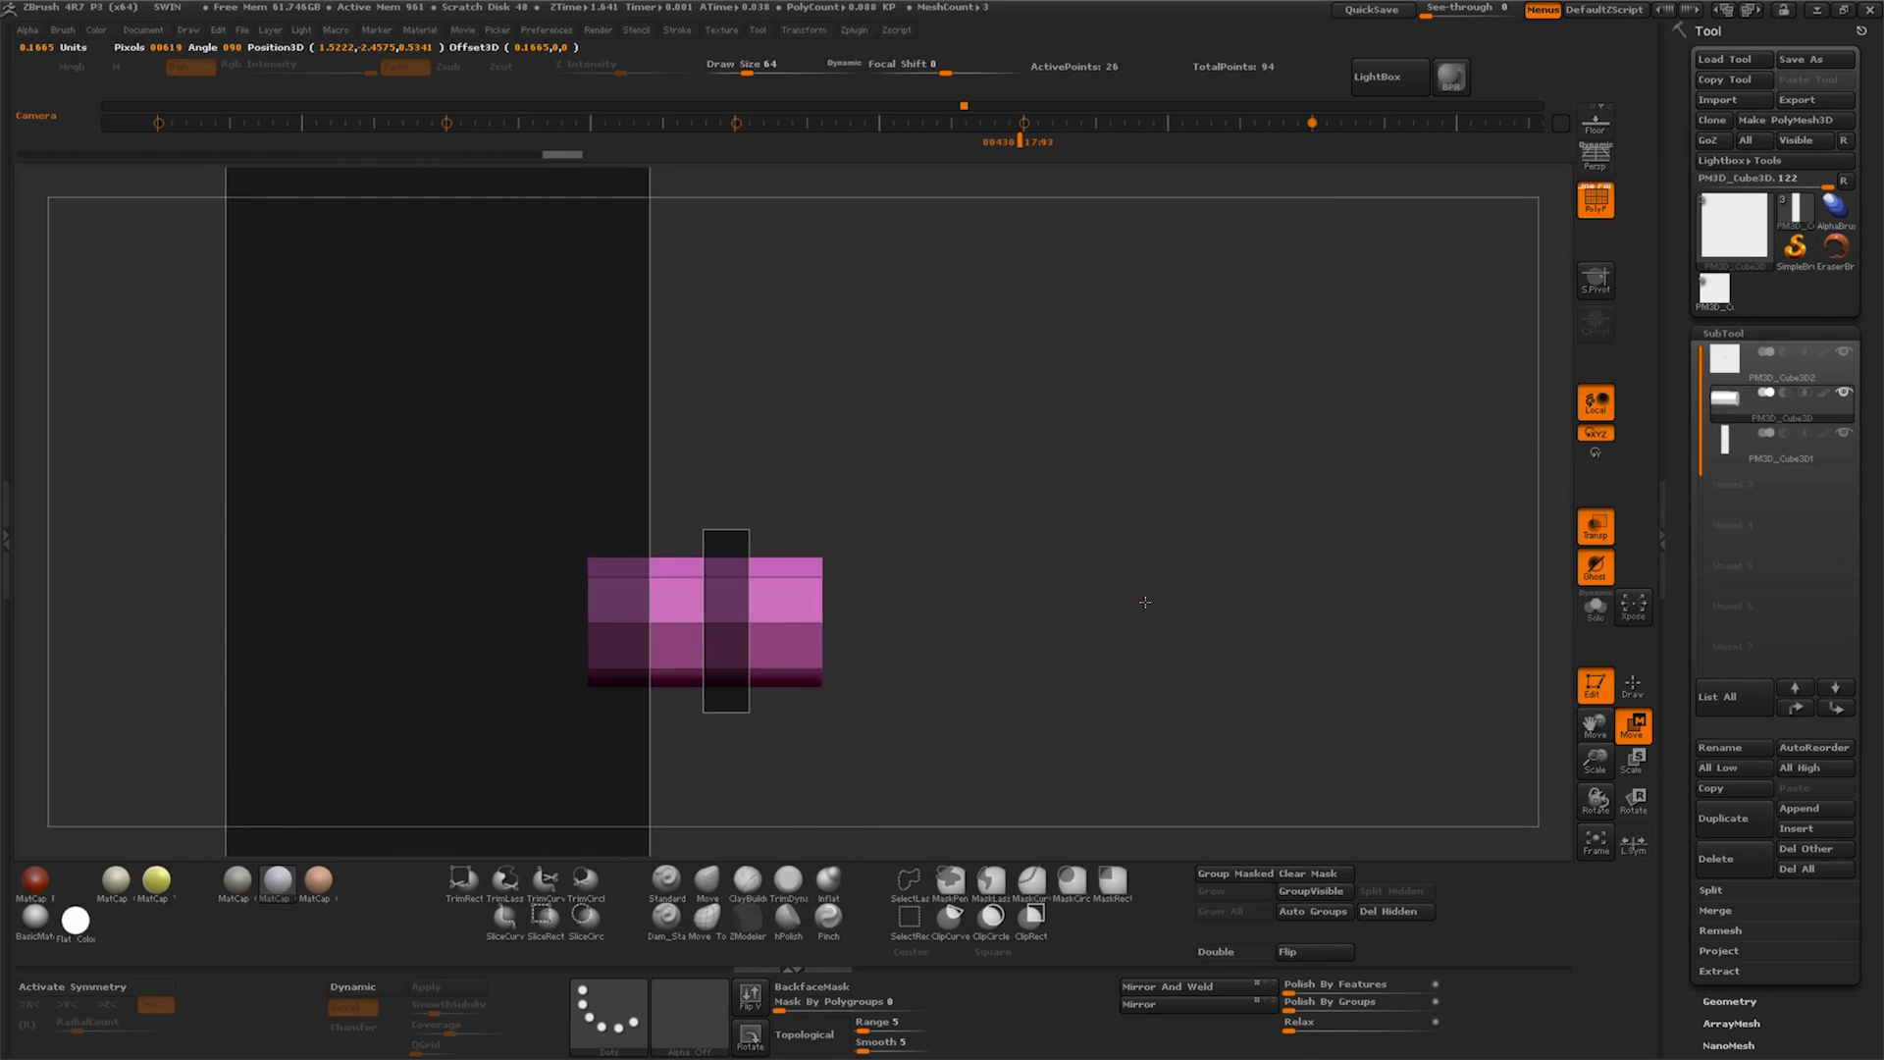
left_click_drag(827, 677, 1011, 742)
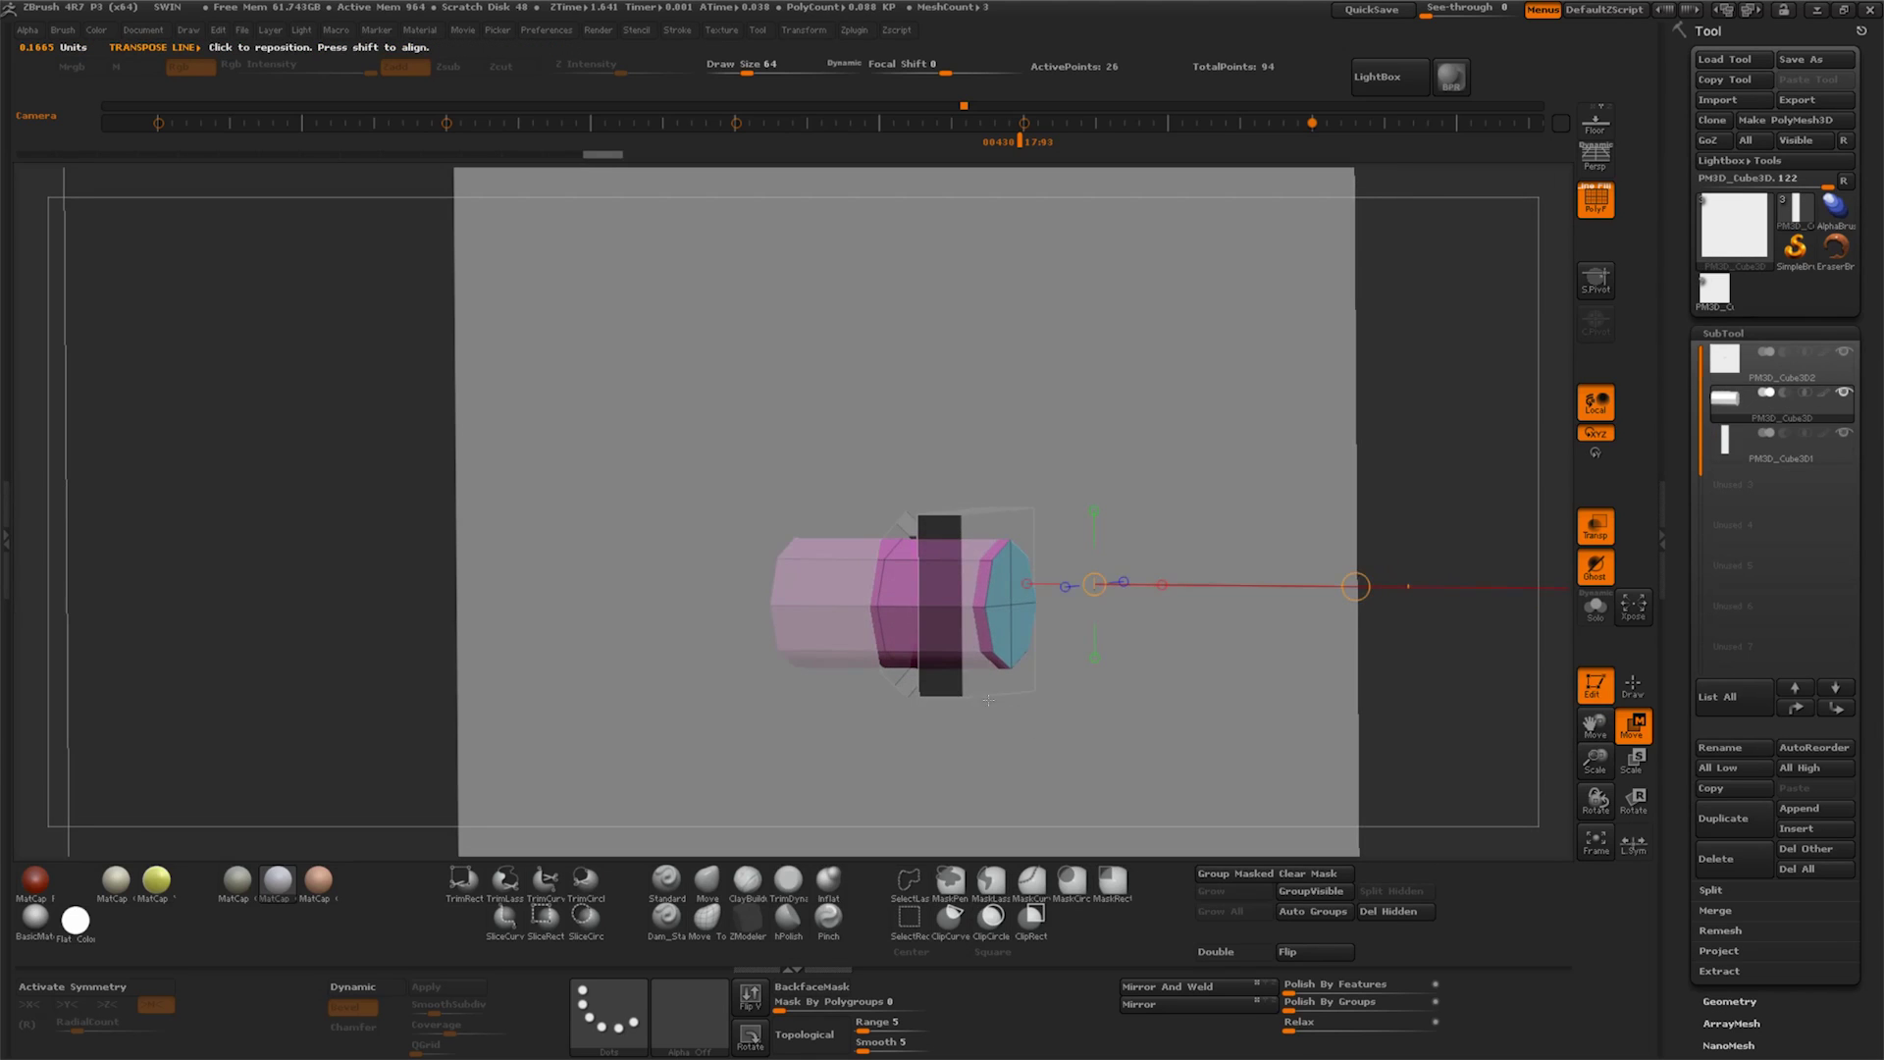
left_click(1001, 589, "alt")
left_click_drag(1001, 589, 962, 713)
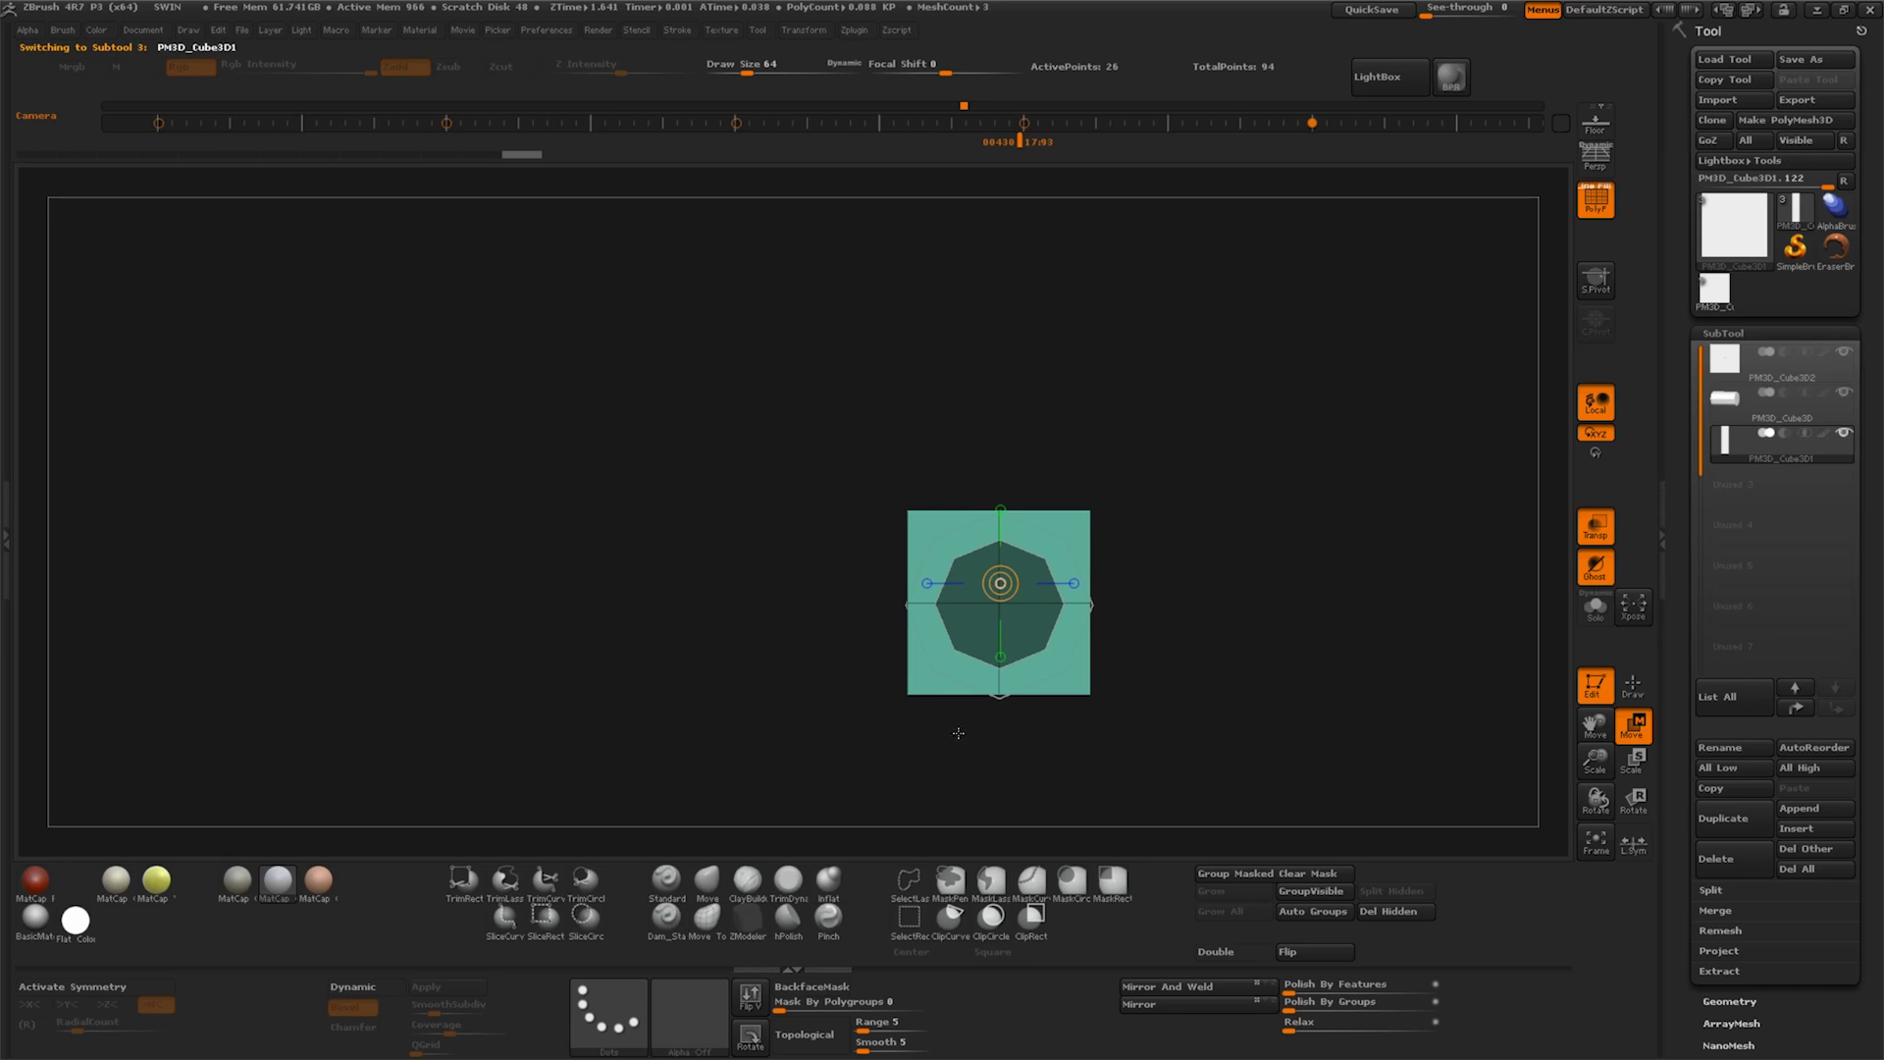
left_click_drag(1000, 508, 1004, 304)
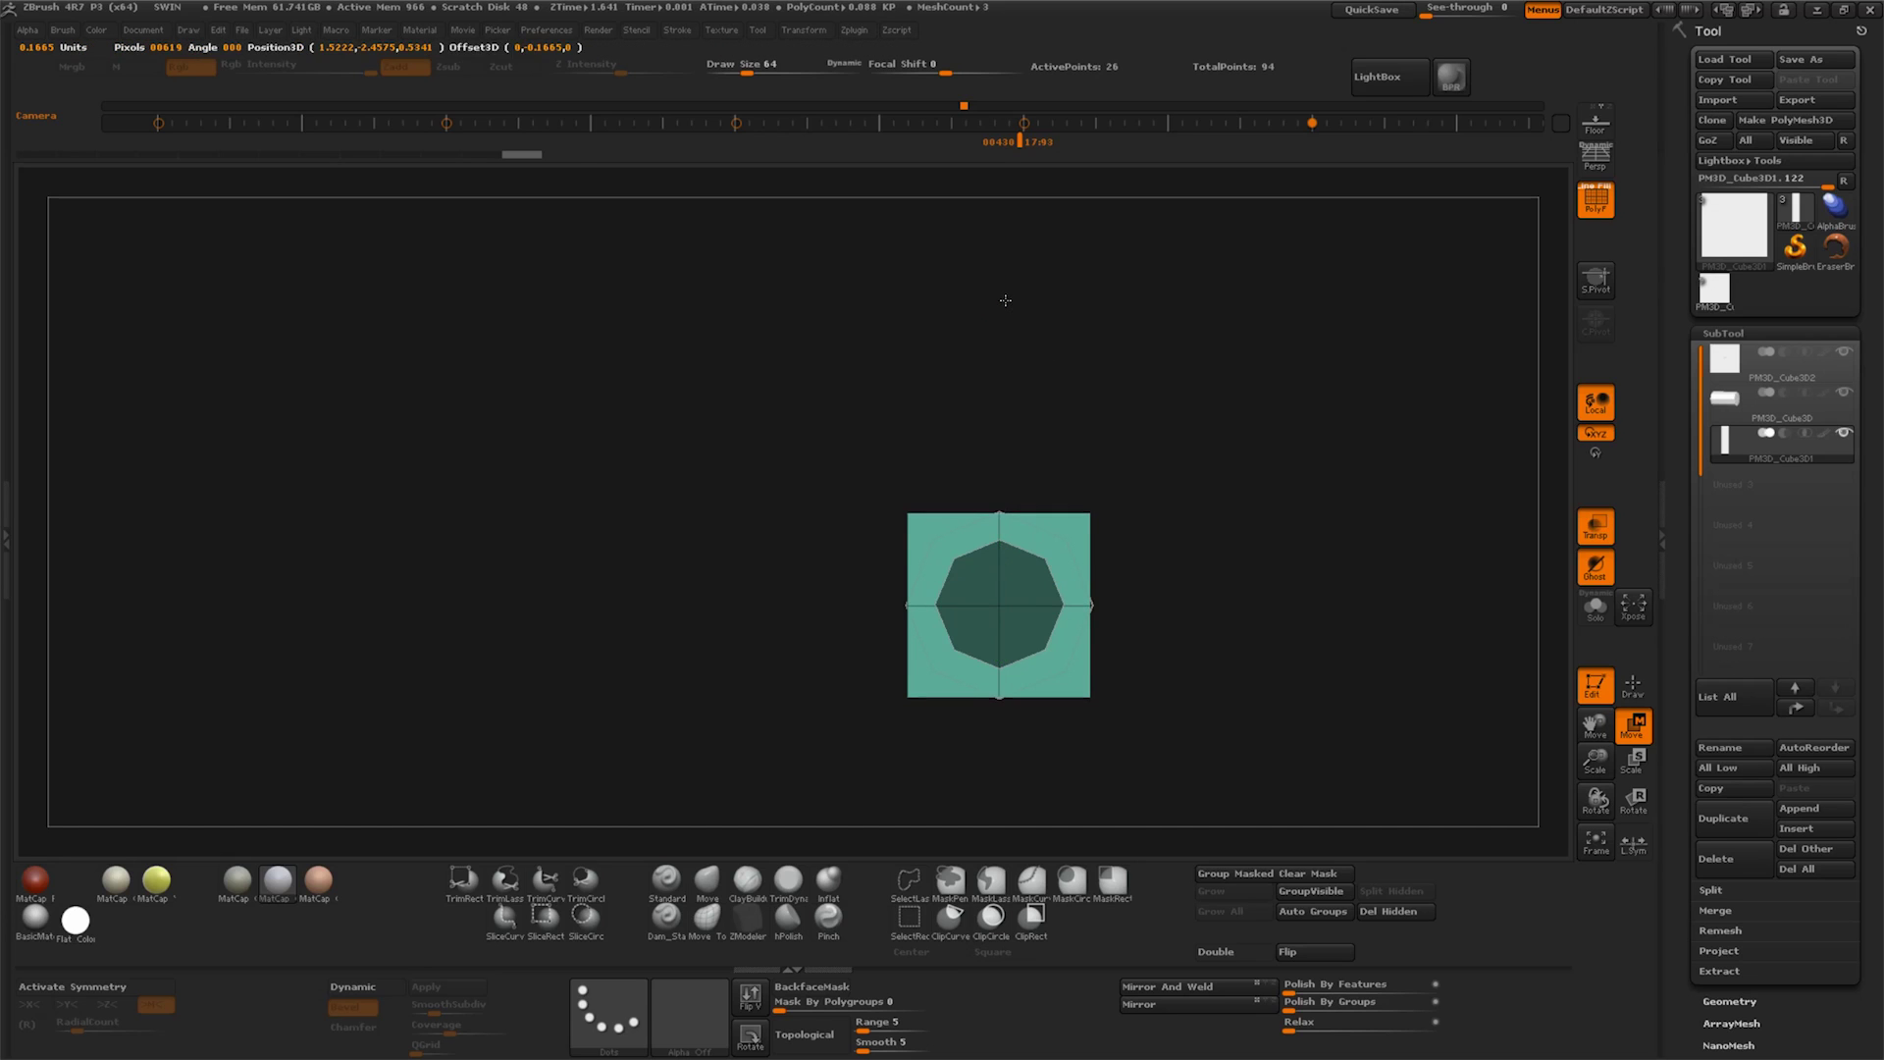
Set ZModeler edge actions and QMesh Polygroup Island, then move the block slightly left
left_click(747, 917)
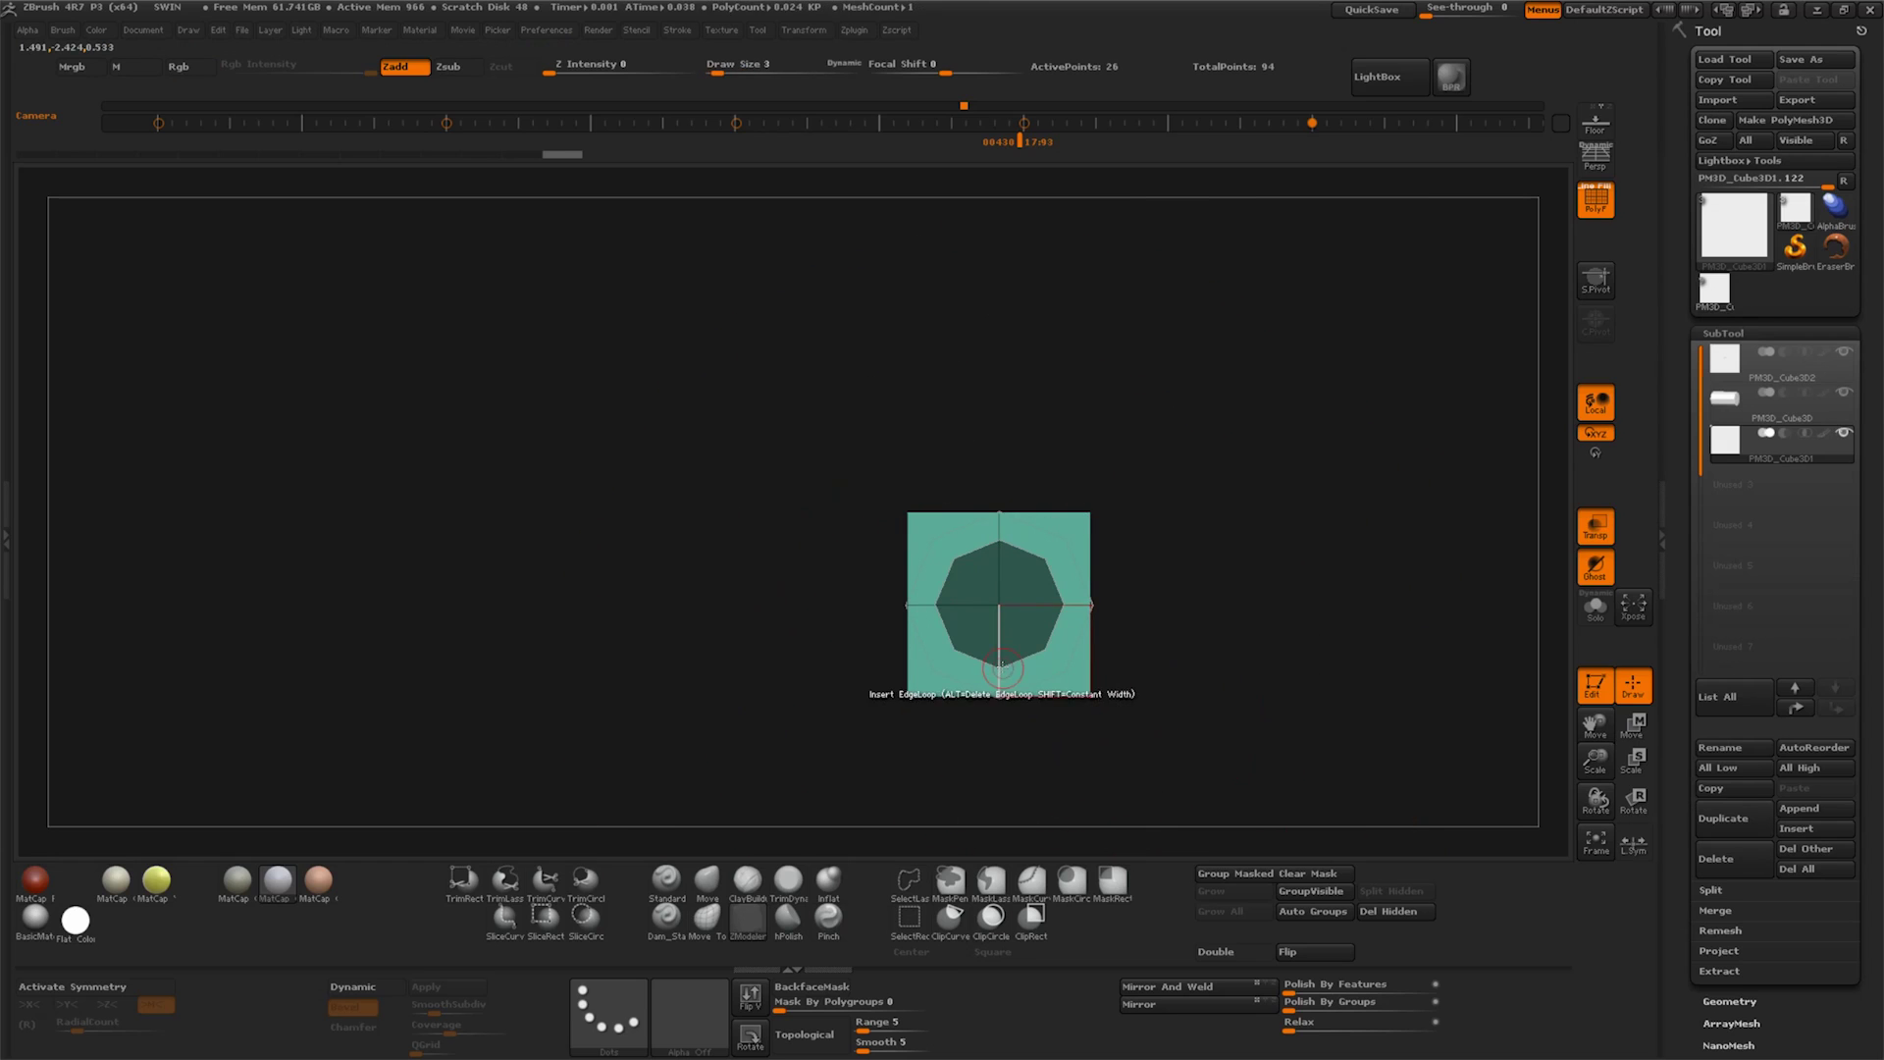
key("space")
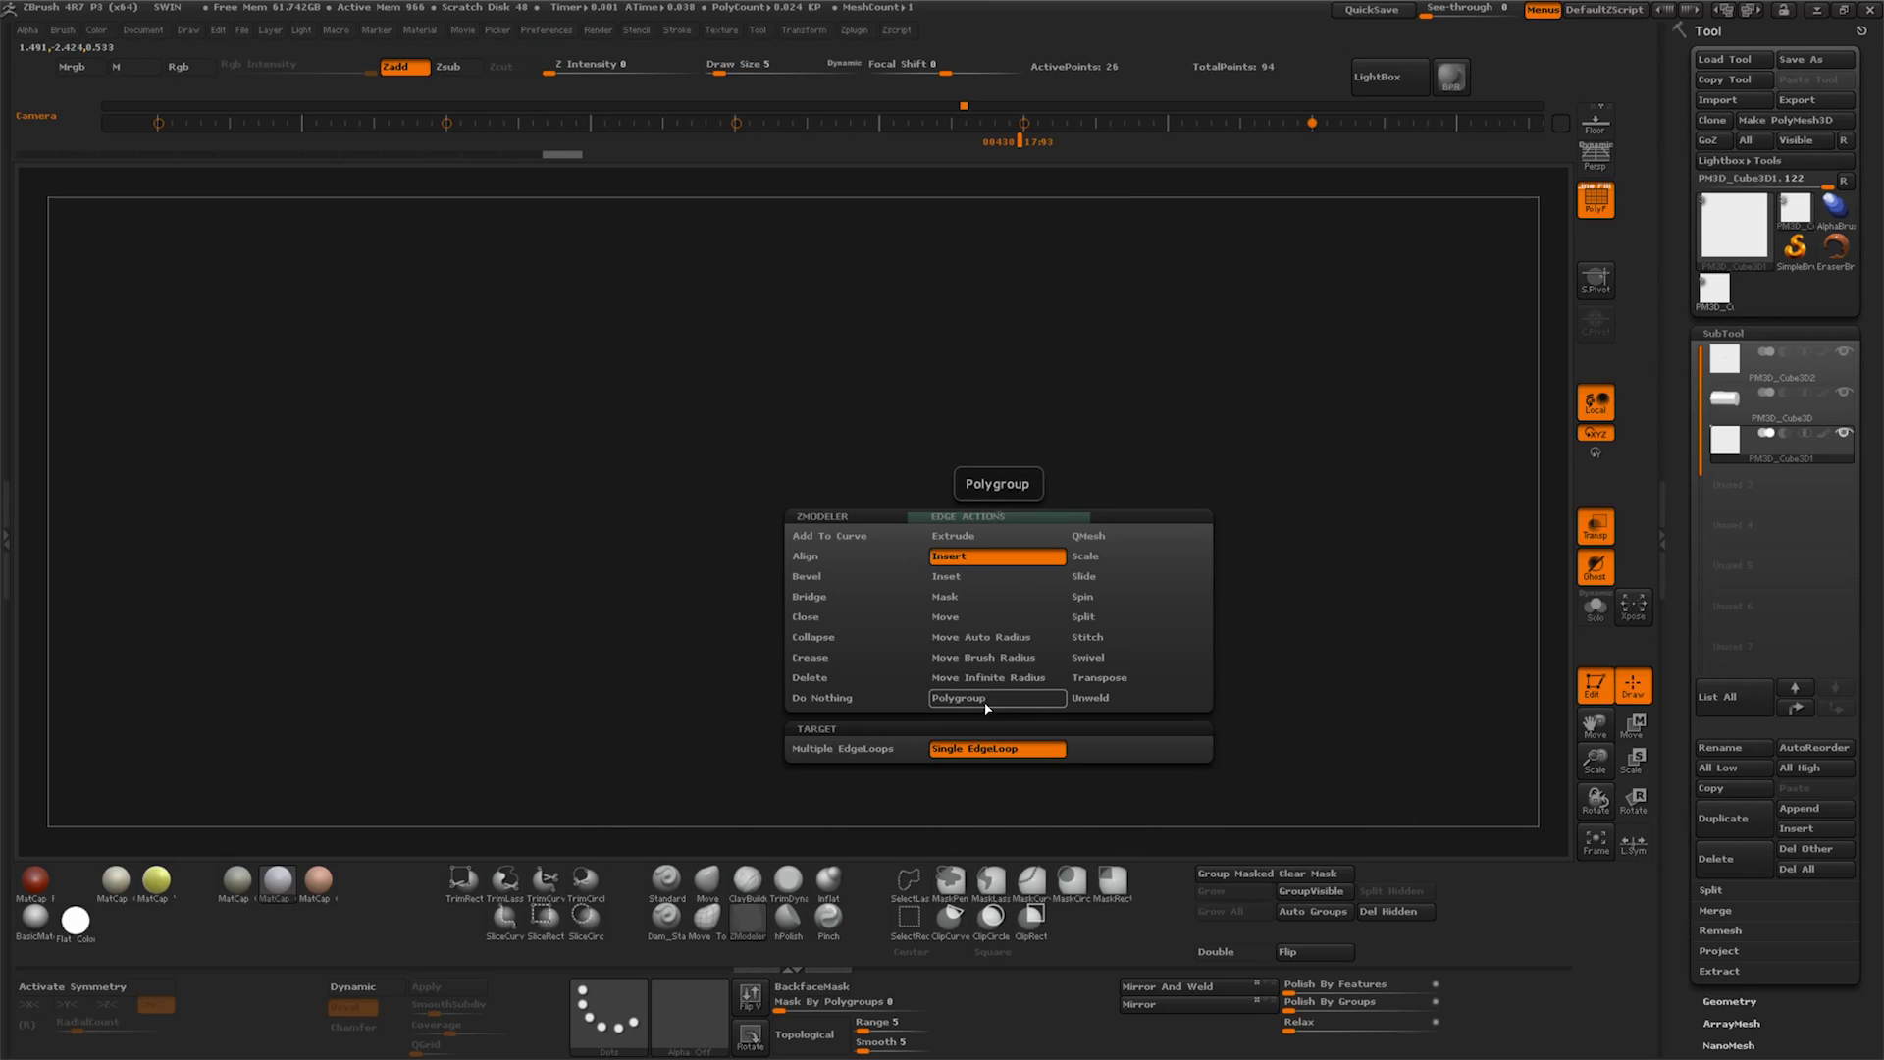
left_click(1083, 616)
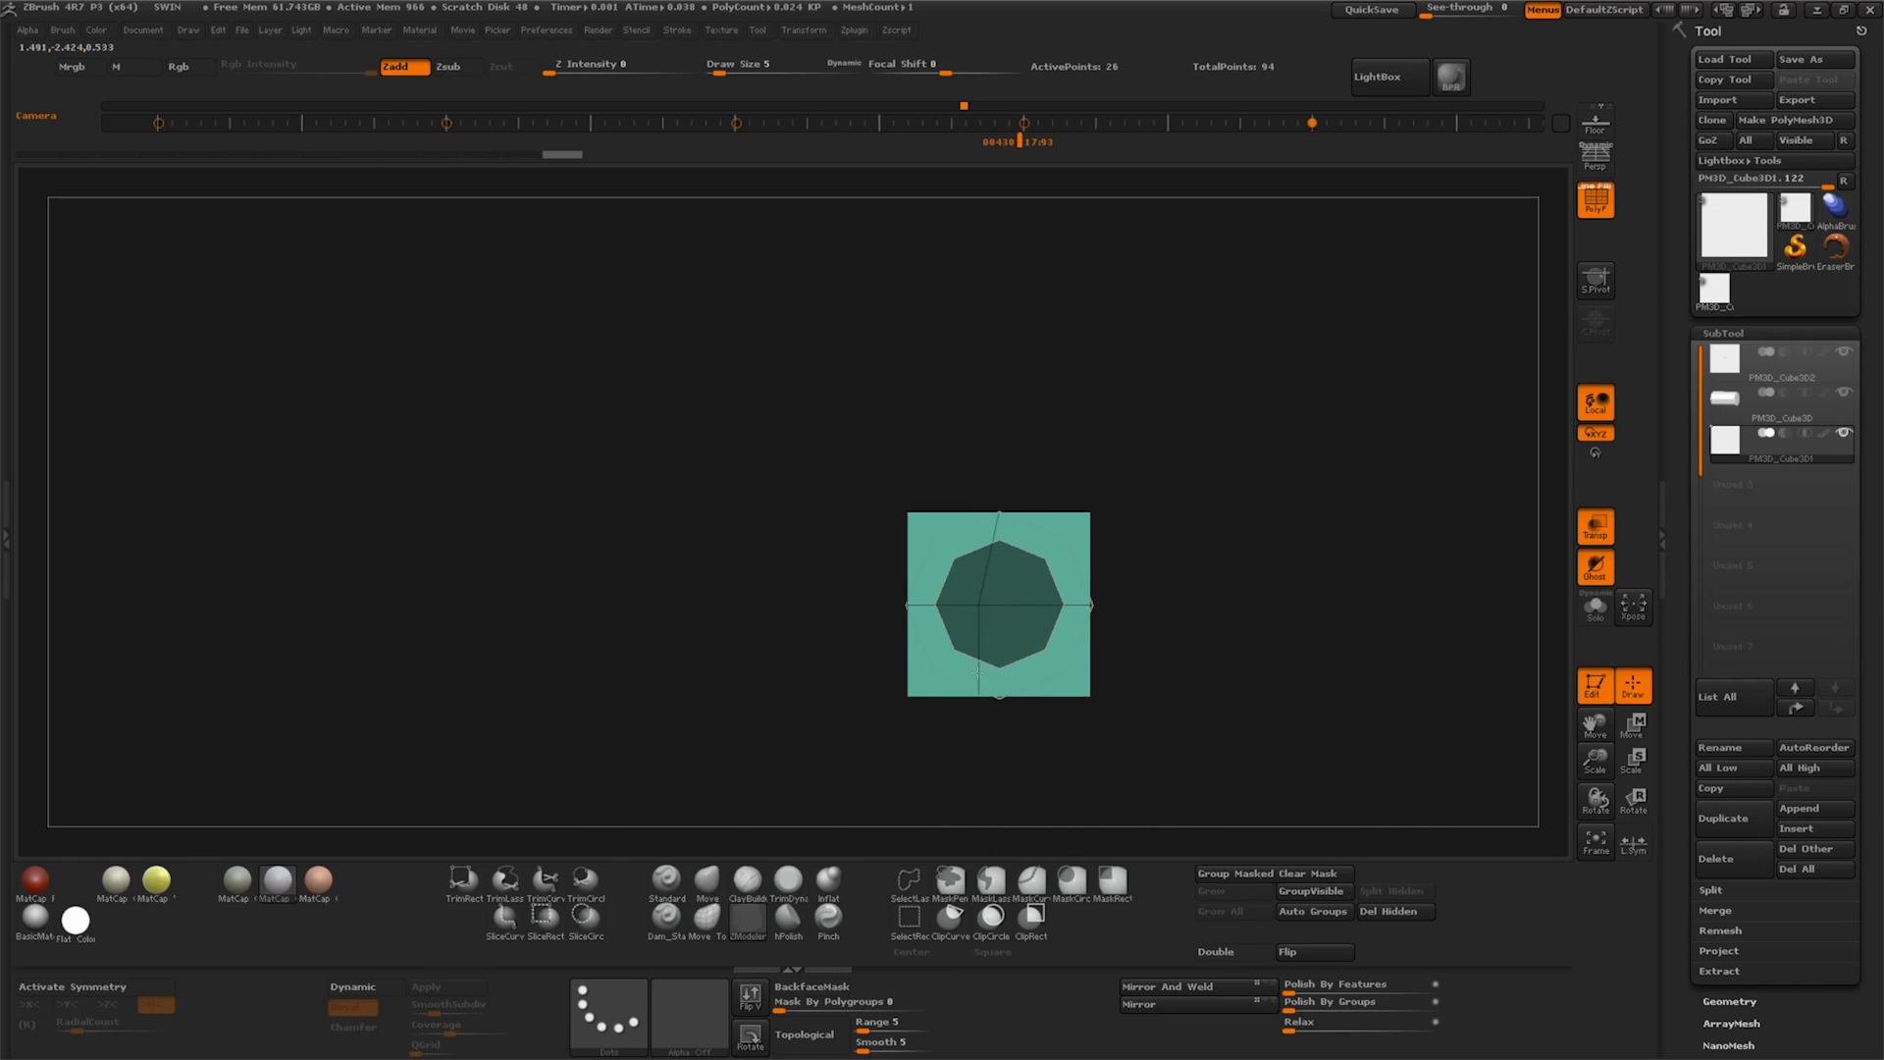
key("space")
left_click(1633, 727)
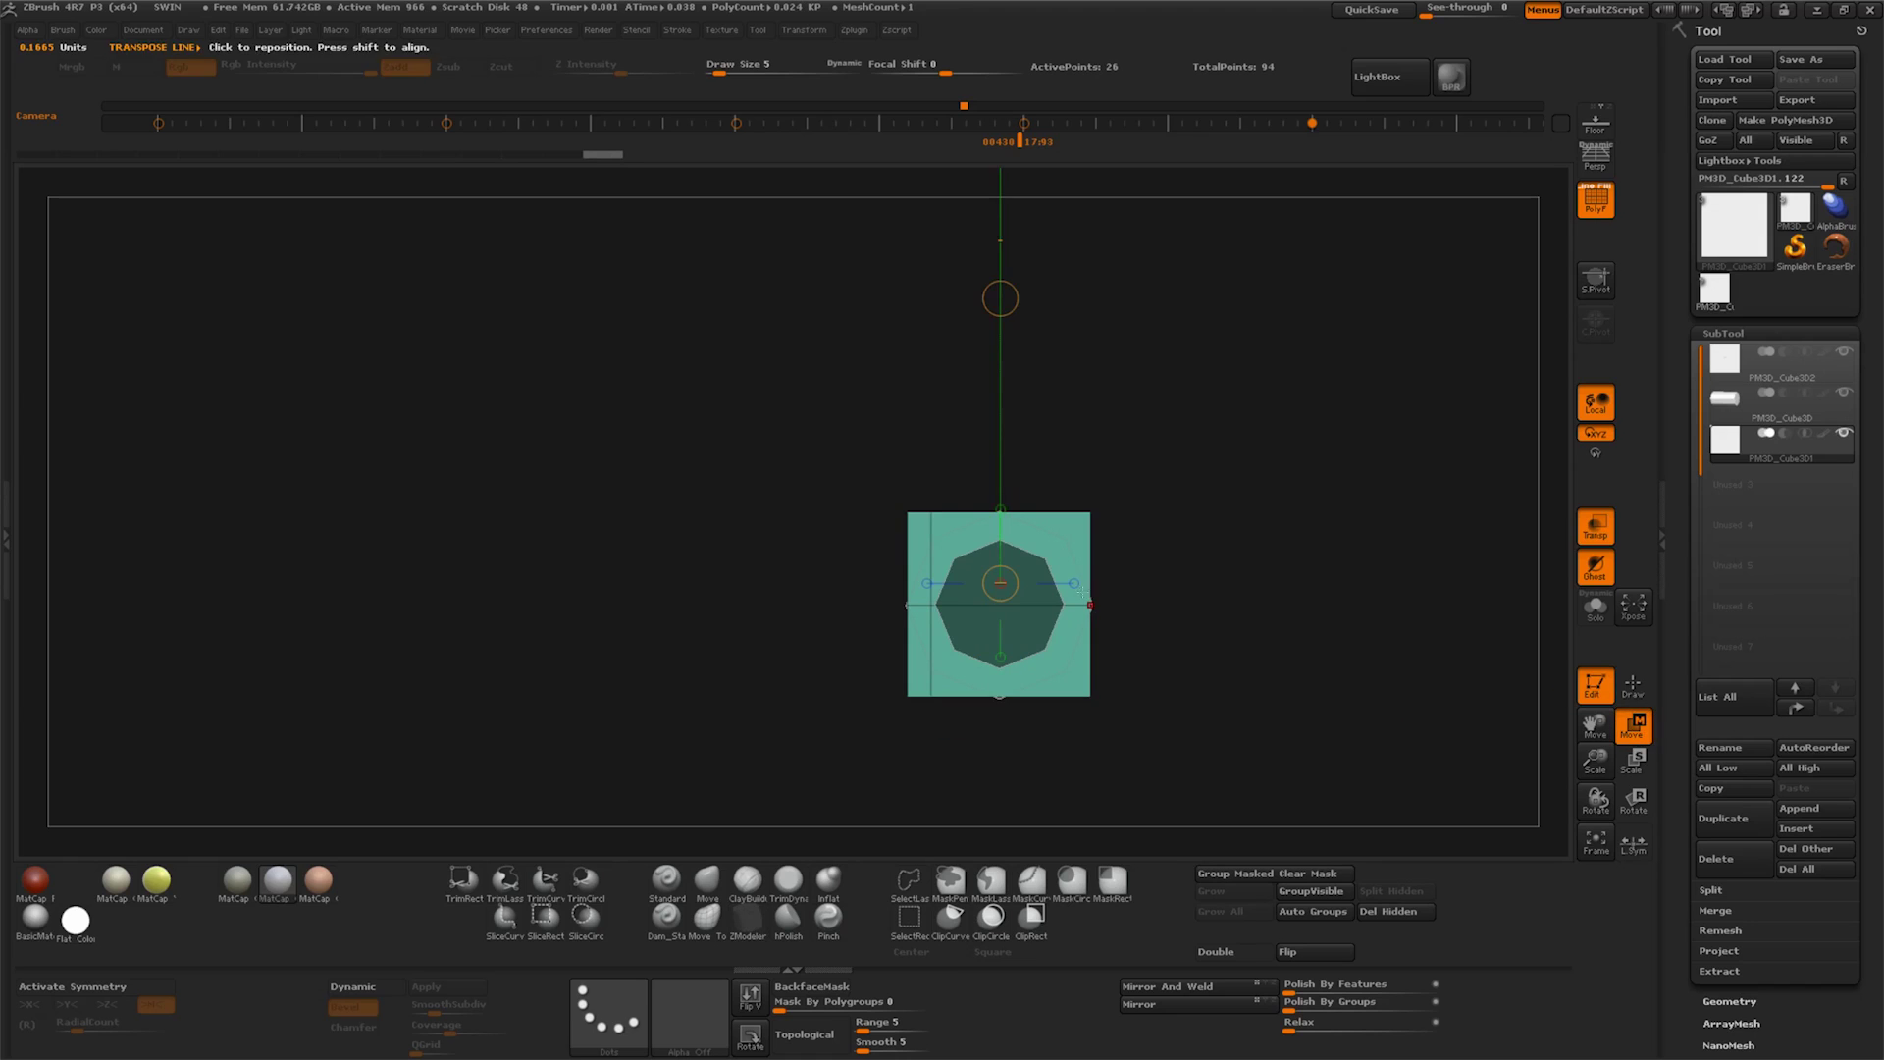
left_click_drag(1080, 590, 1278, 590)
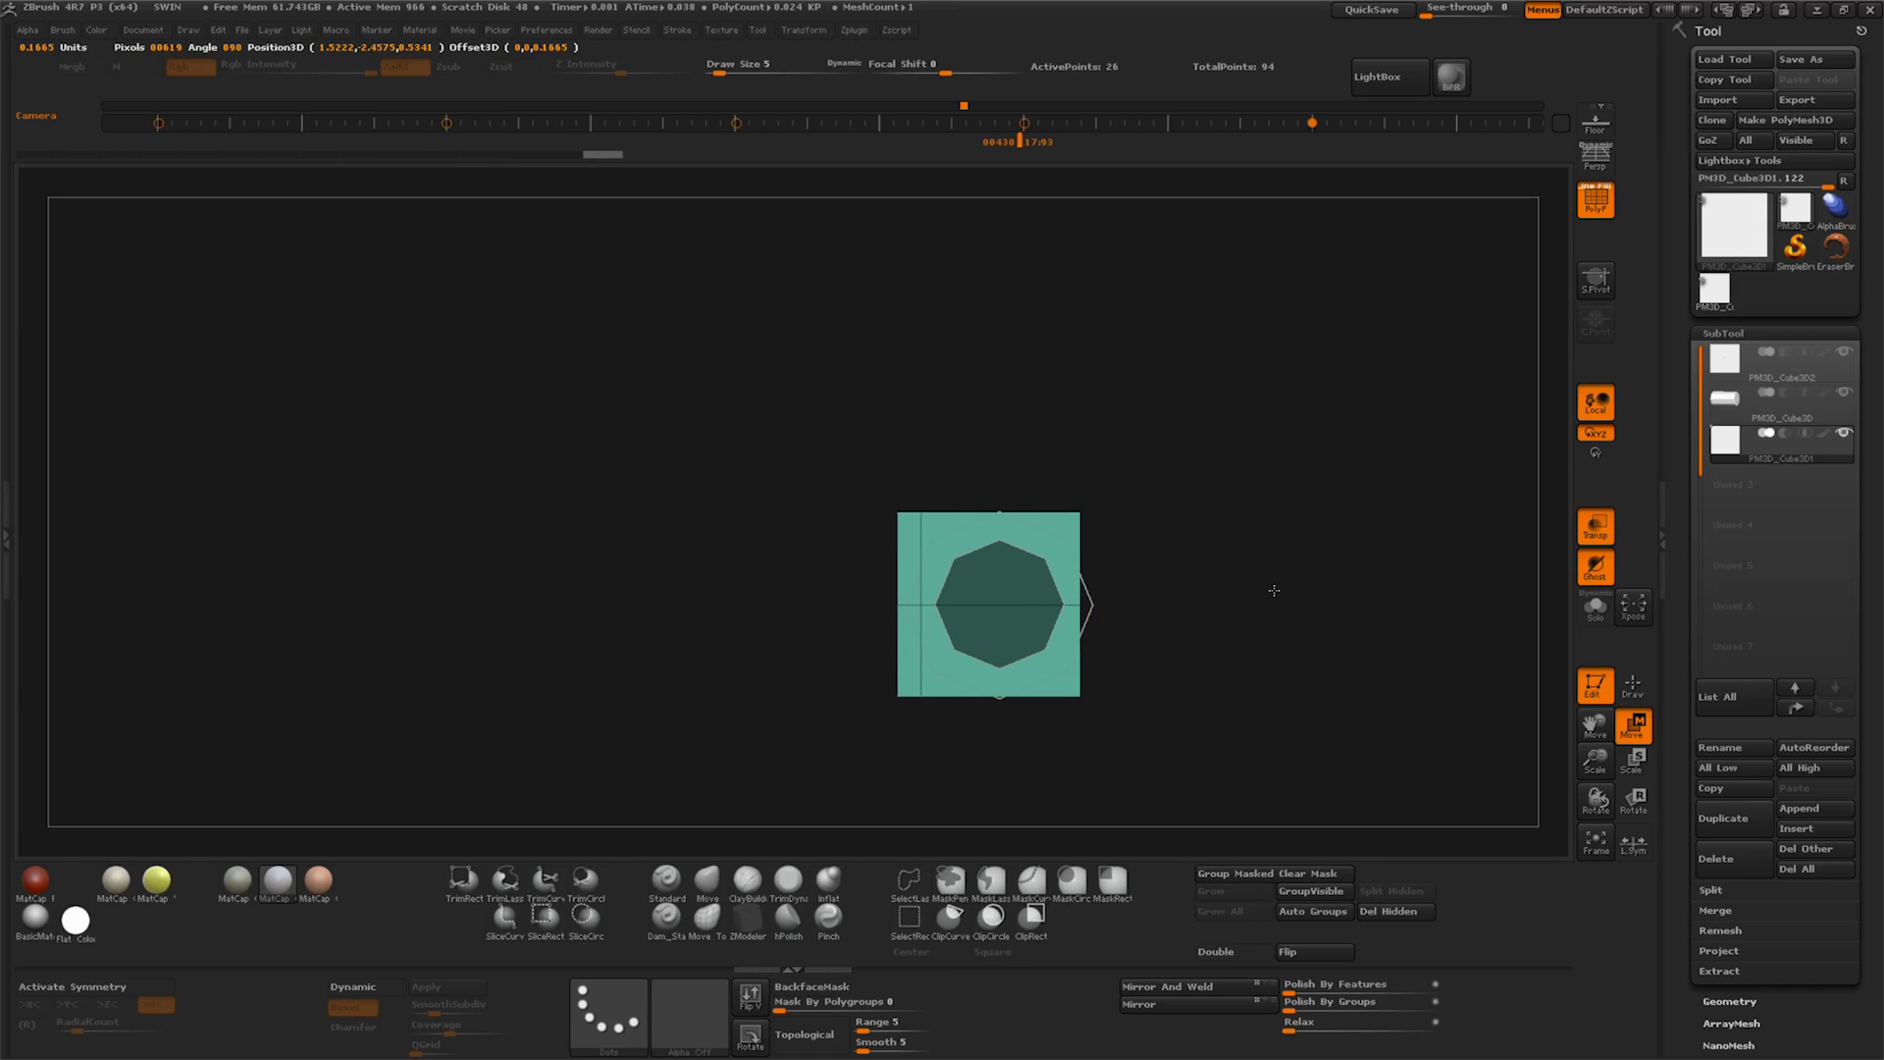
mouse_move(1275, 589)
left_mouse_down()
mouse_move(1207, 680)
mouse_move(1096, 716)
mouse_move(1151, 659)
left_mouse_up()
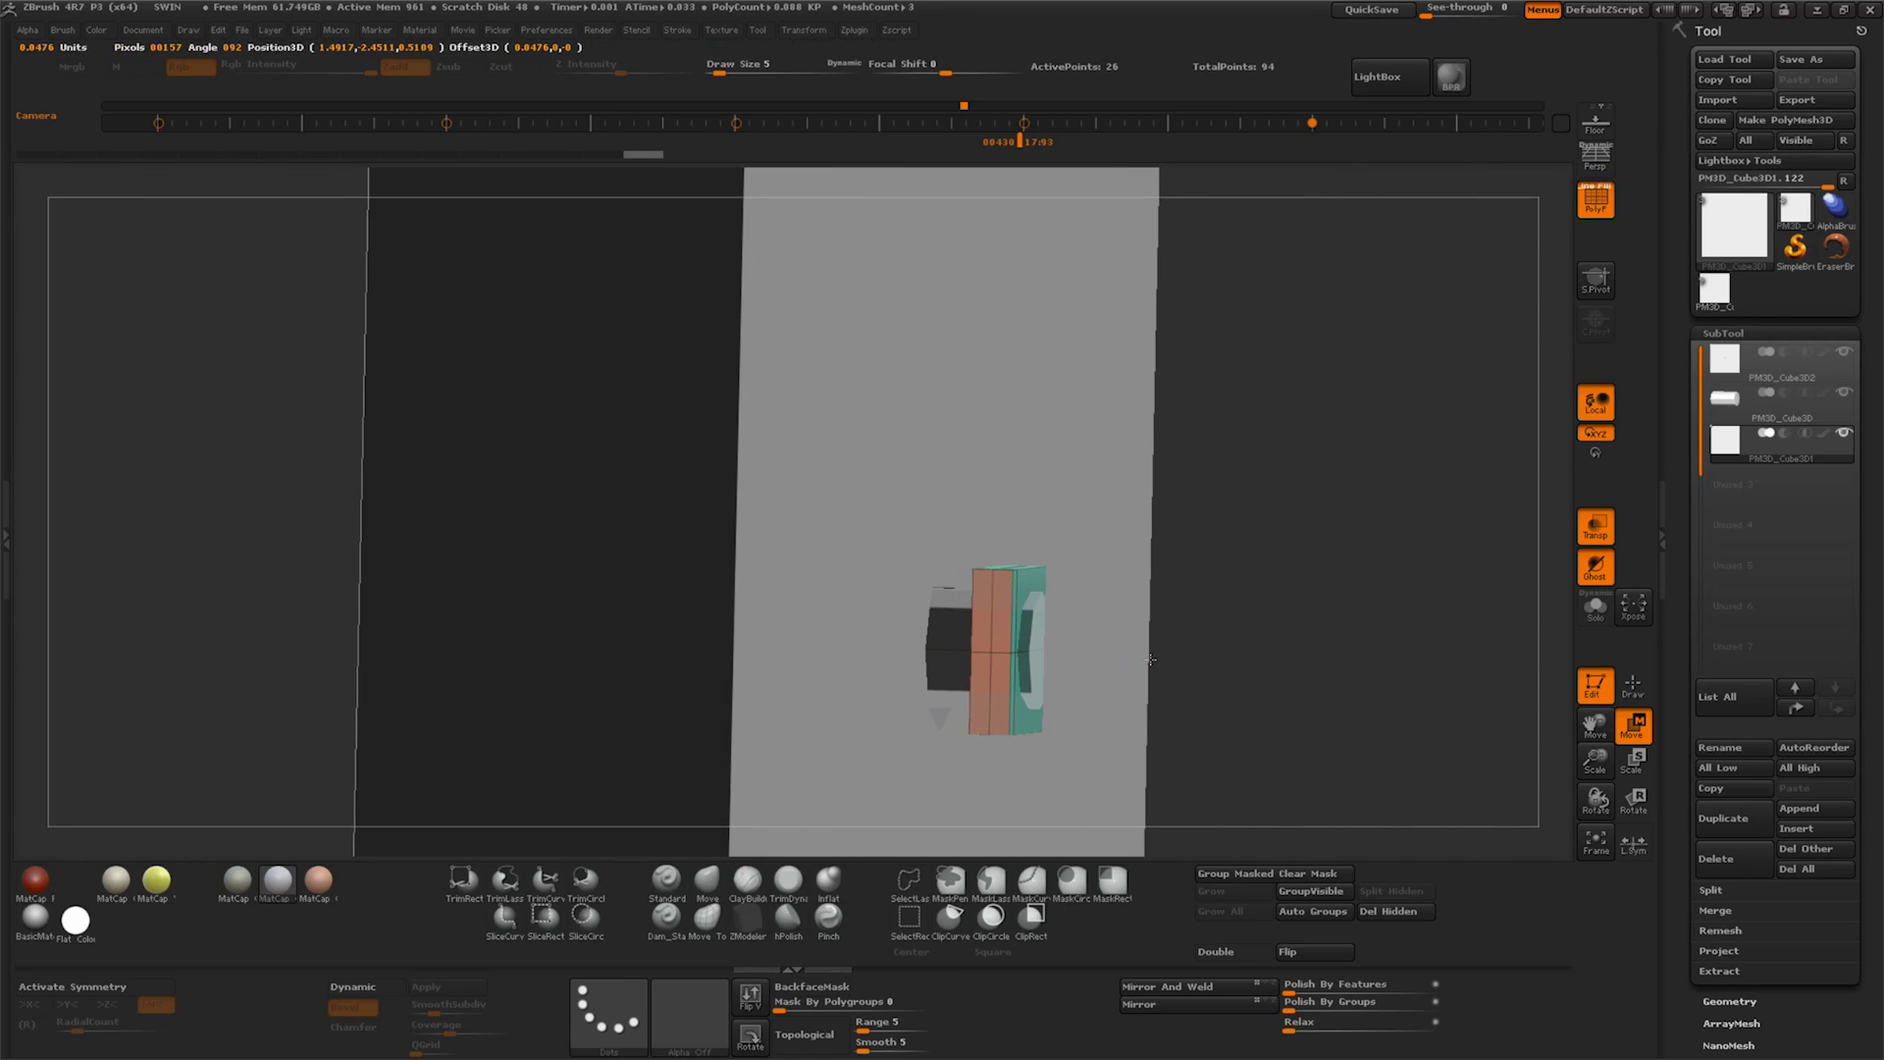
Delete a complete edge loop from the block with ZModeler's EdgeLoop Complete action
left_click_drag(1596, 761, 1598, 721)
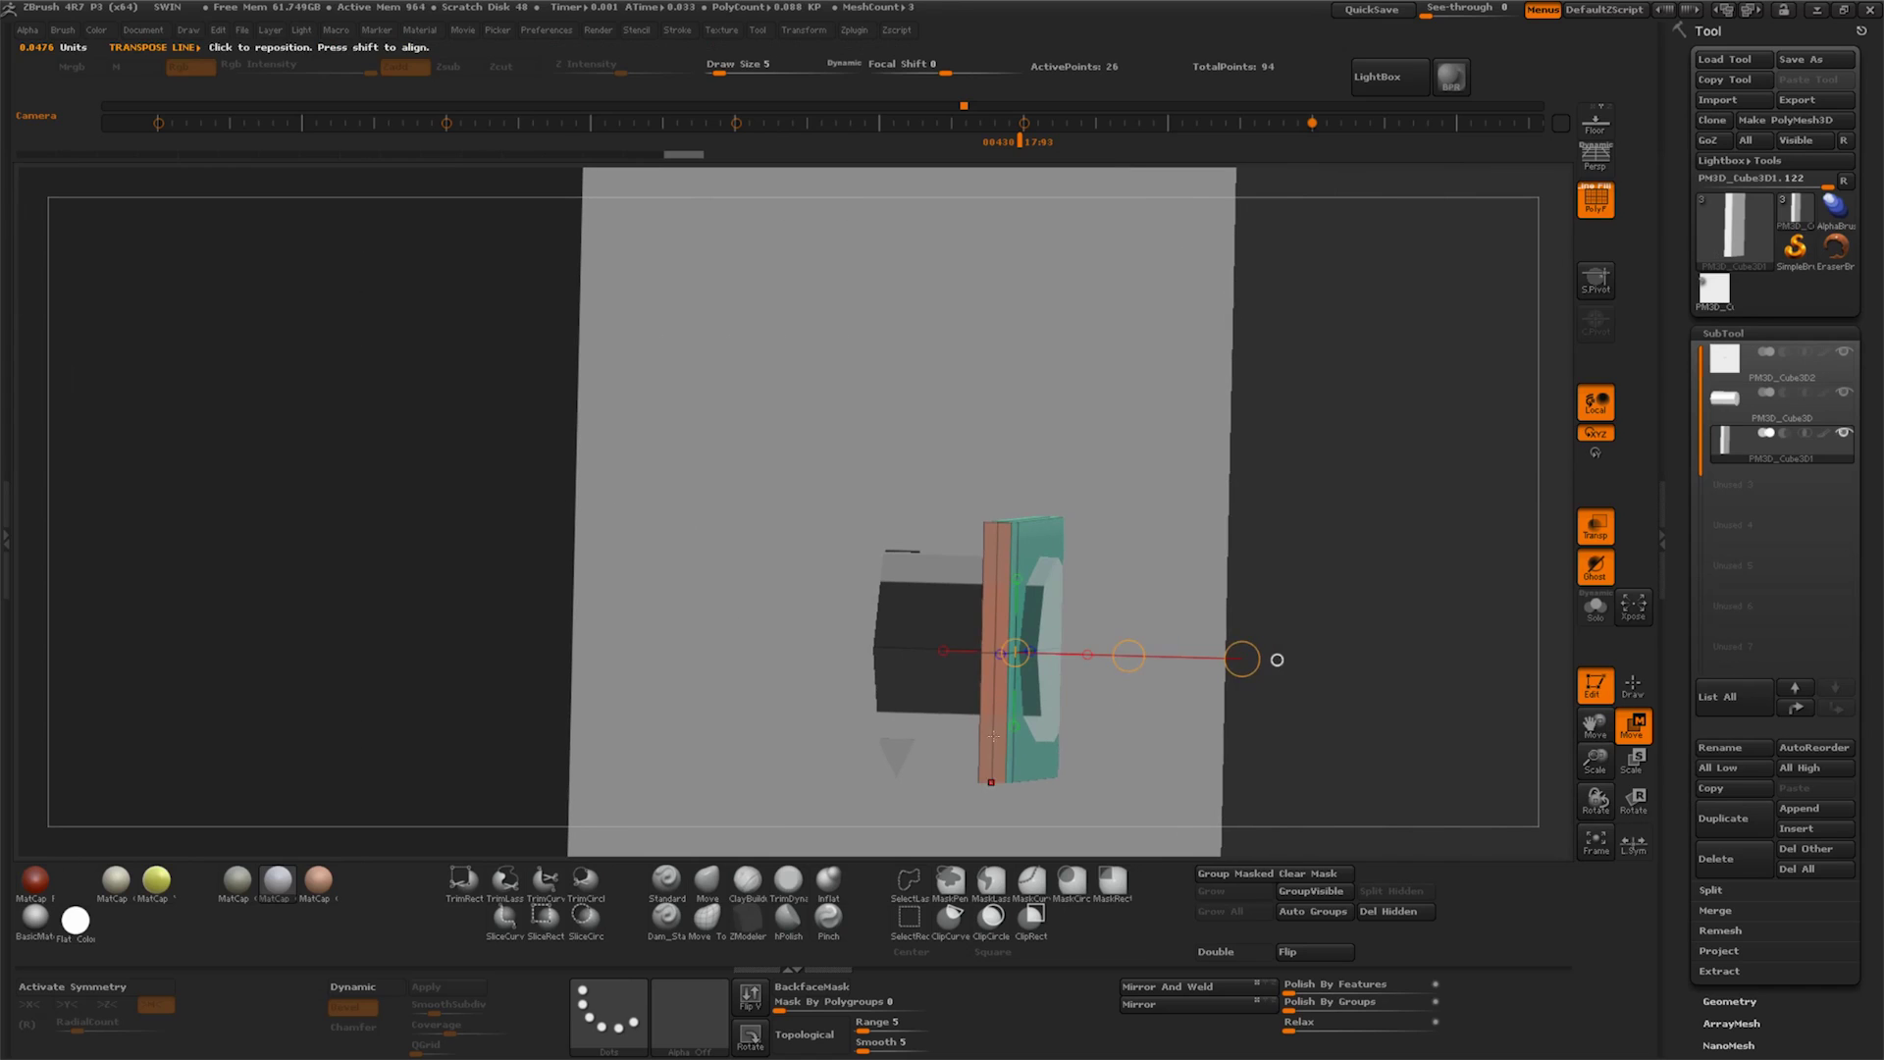
key("q")
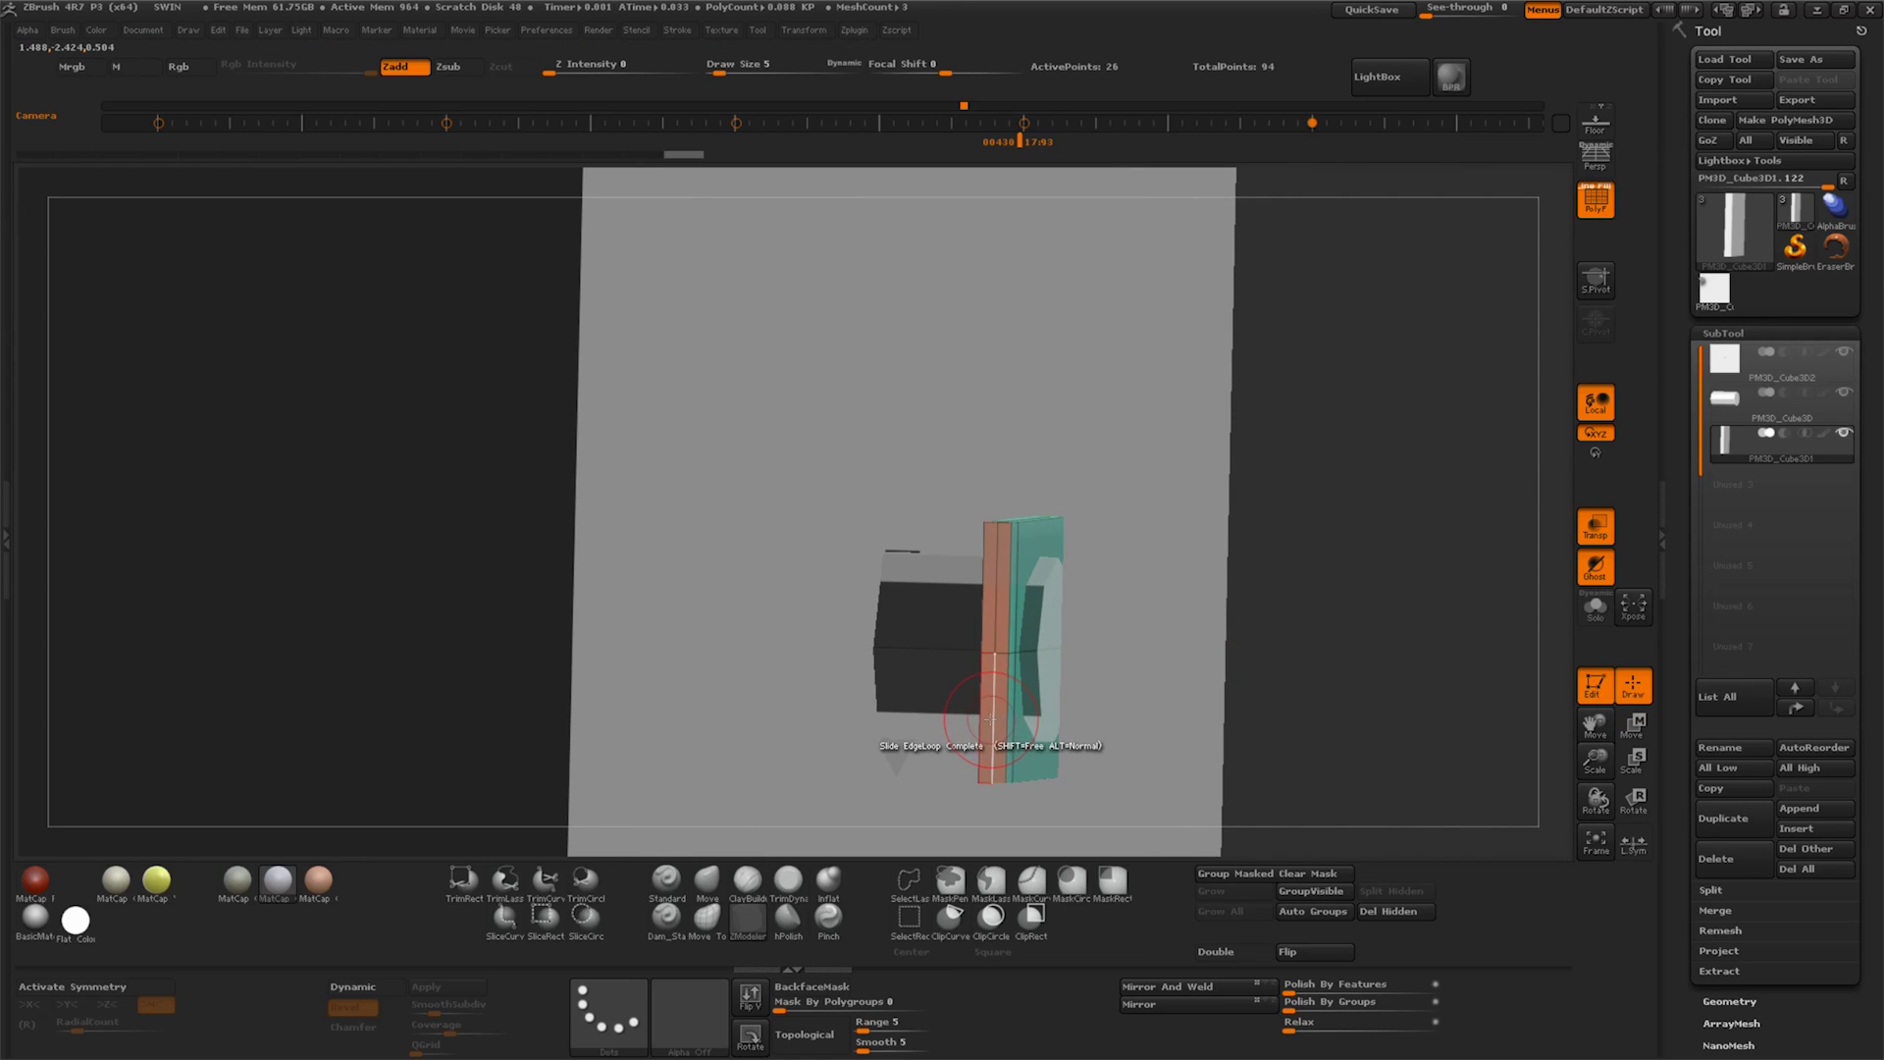
key("space")
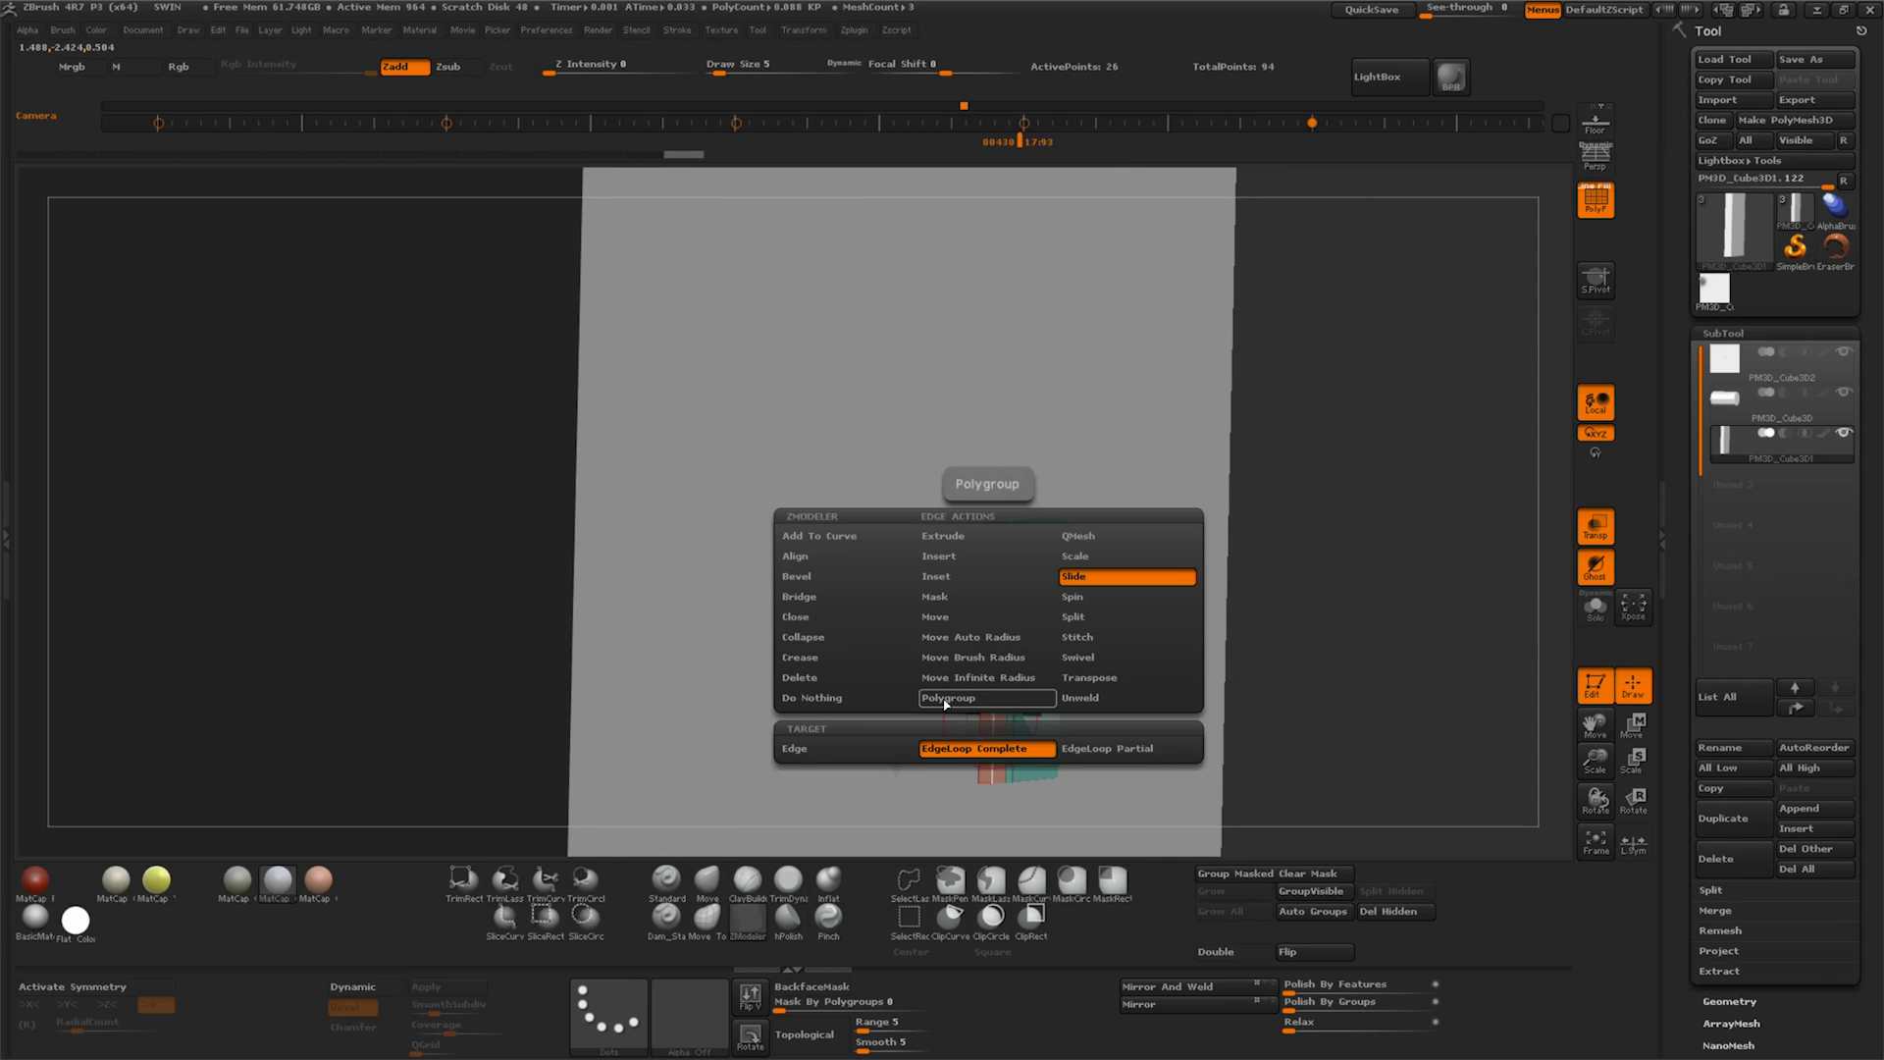
left_click(799, 677)
left_click(991, 726)
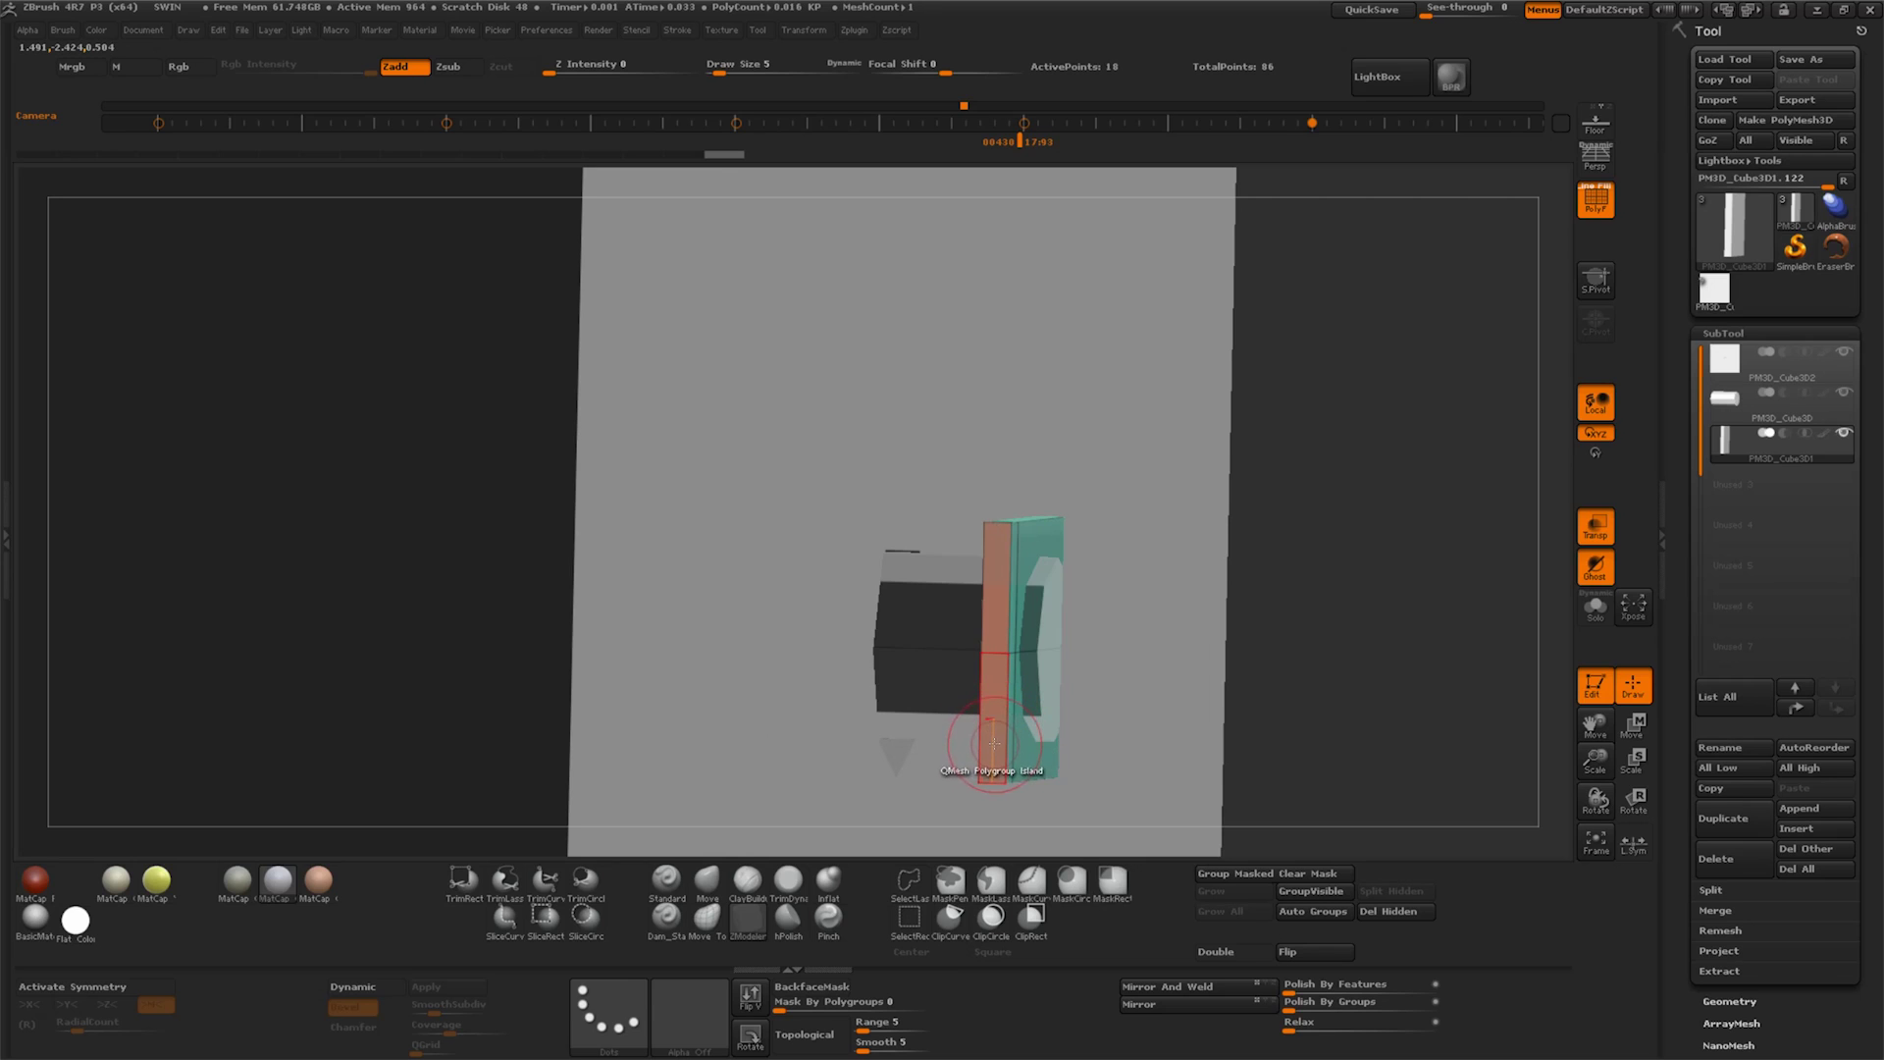
QMesh-extrude the block's faces outward into a long rectangular bar
key("space")
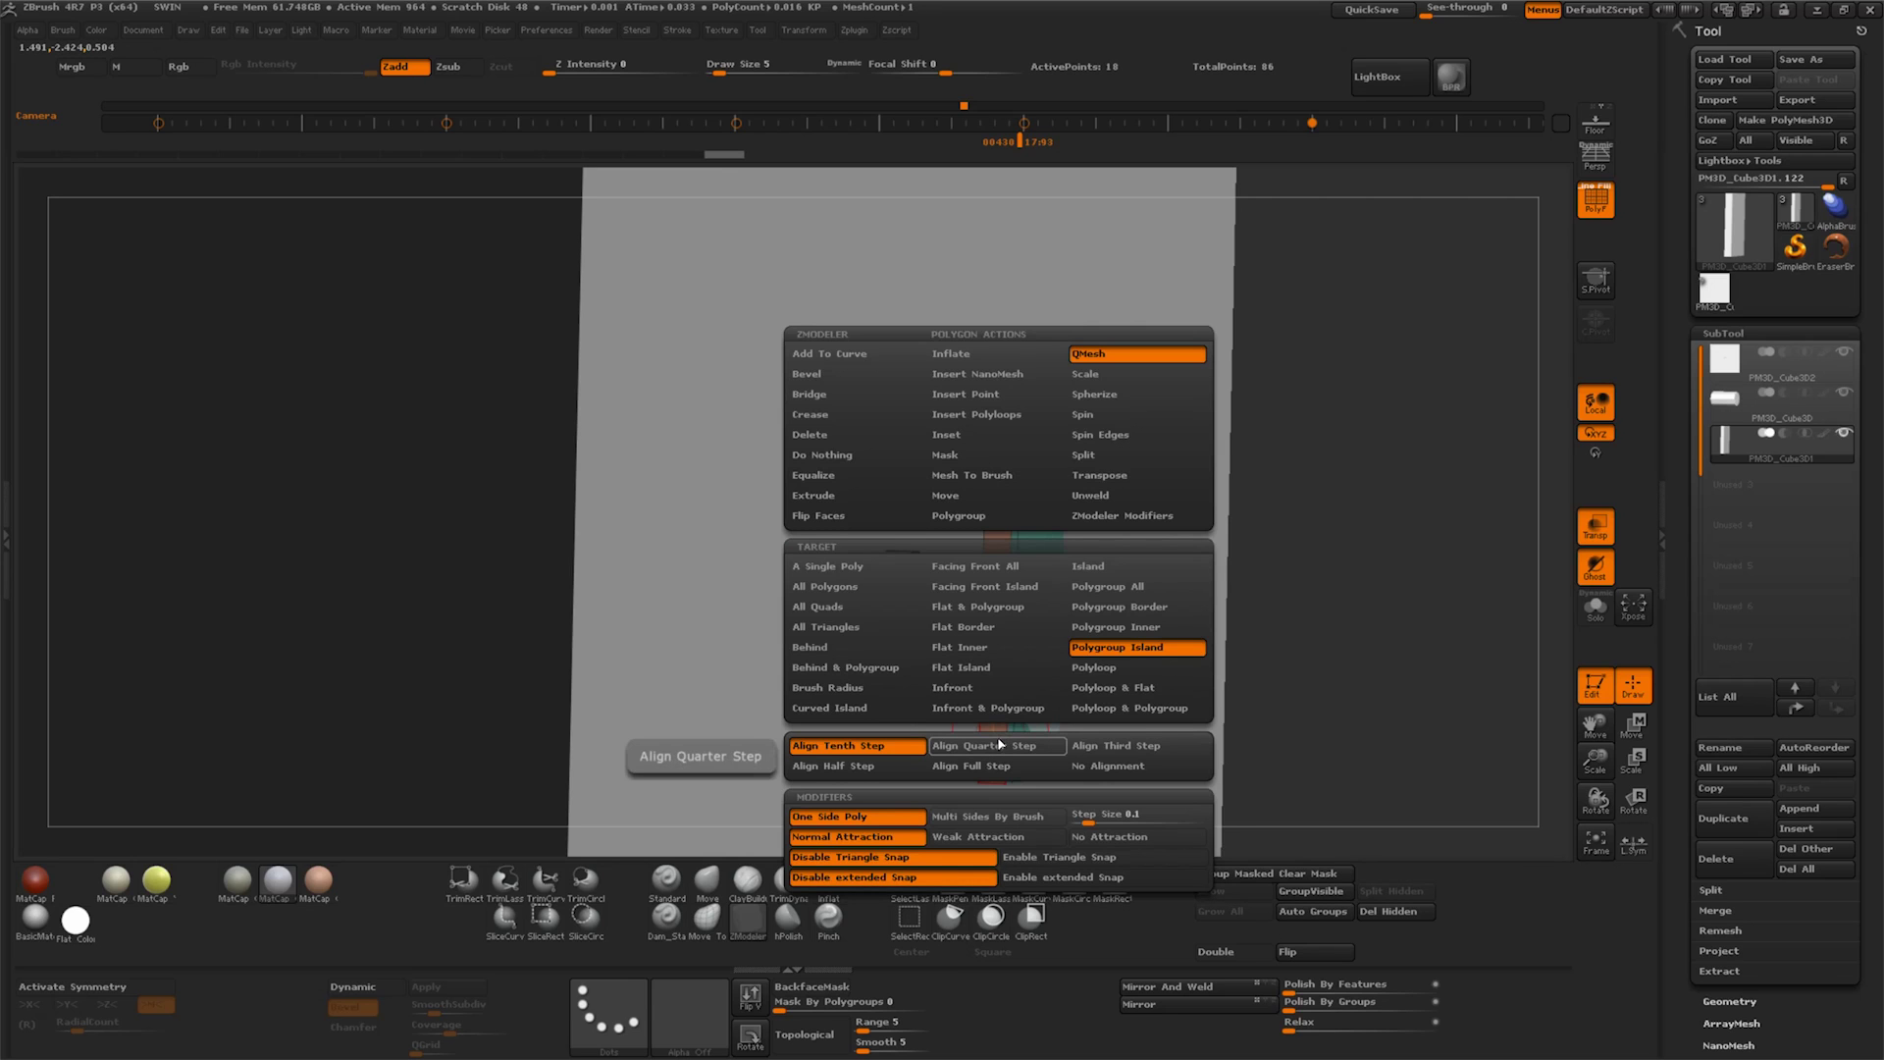
left_click(1001, 746)
key("space")
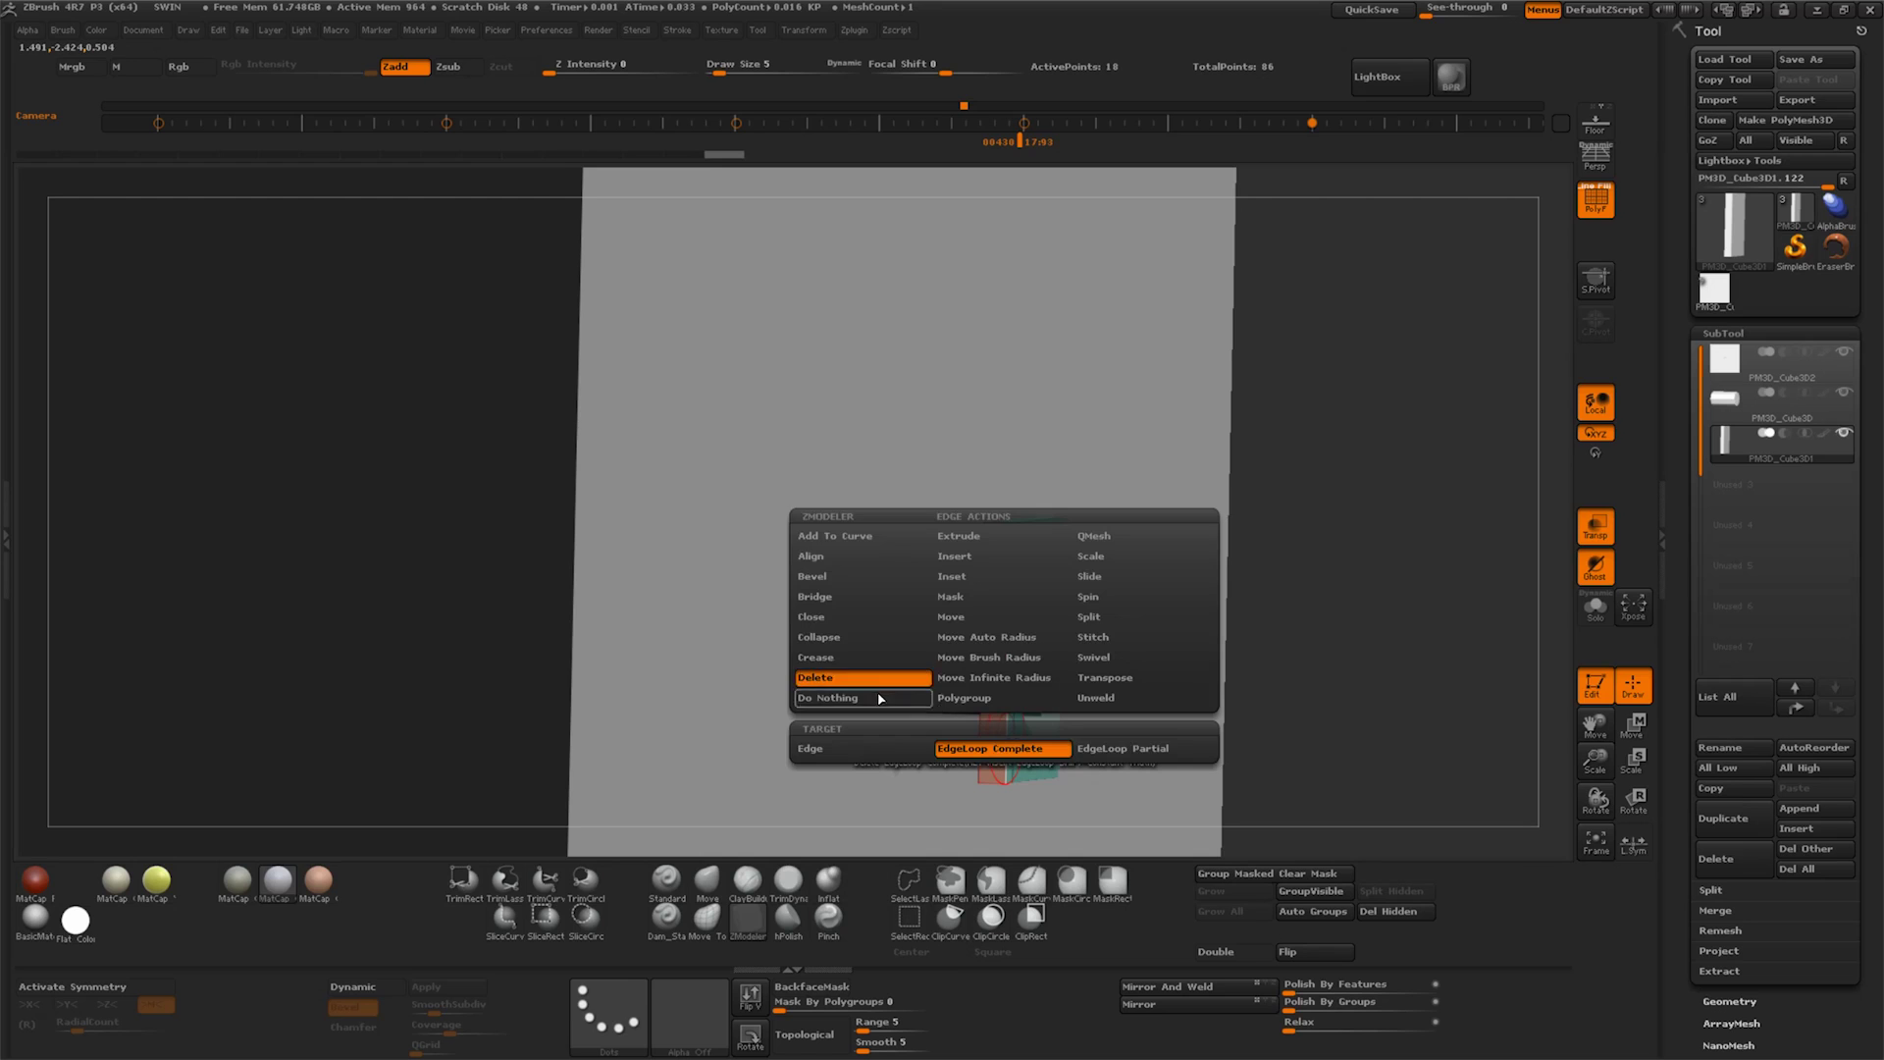
left_click(880, 698)
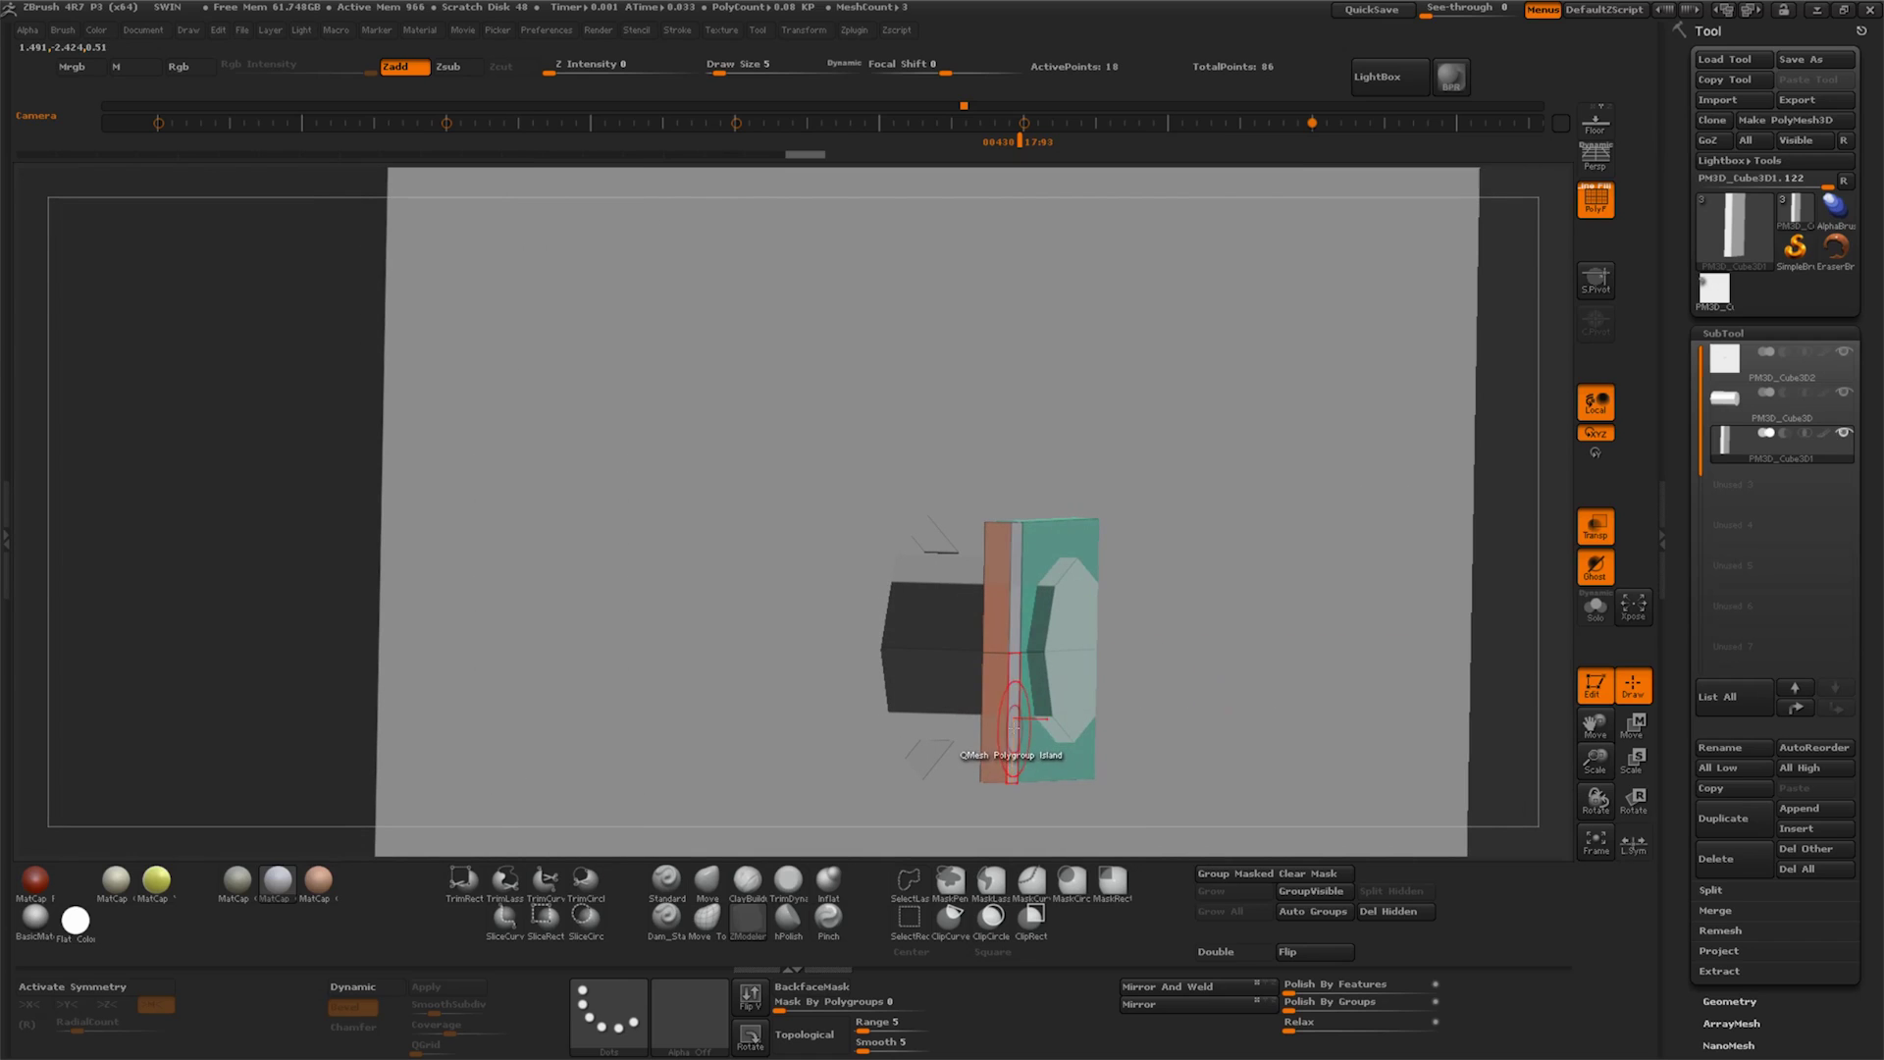
left_click_drag(1013, 727, 1109, 723)
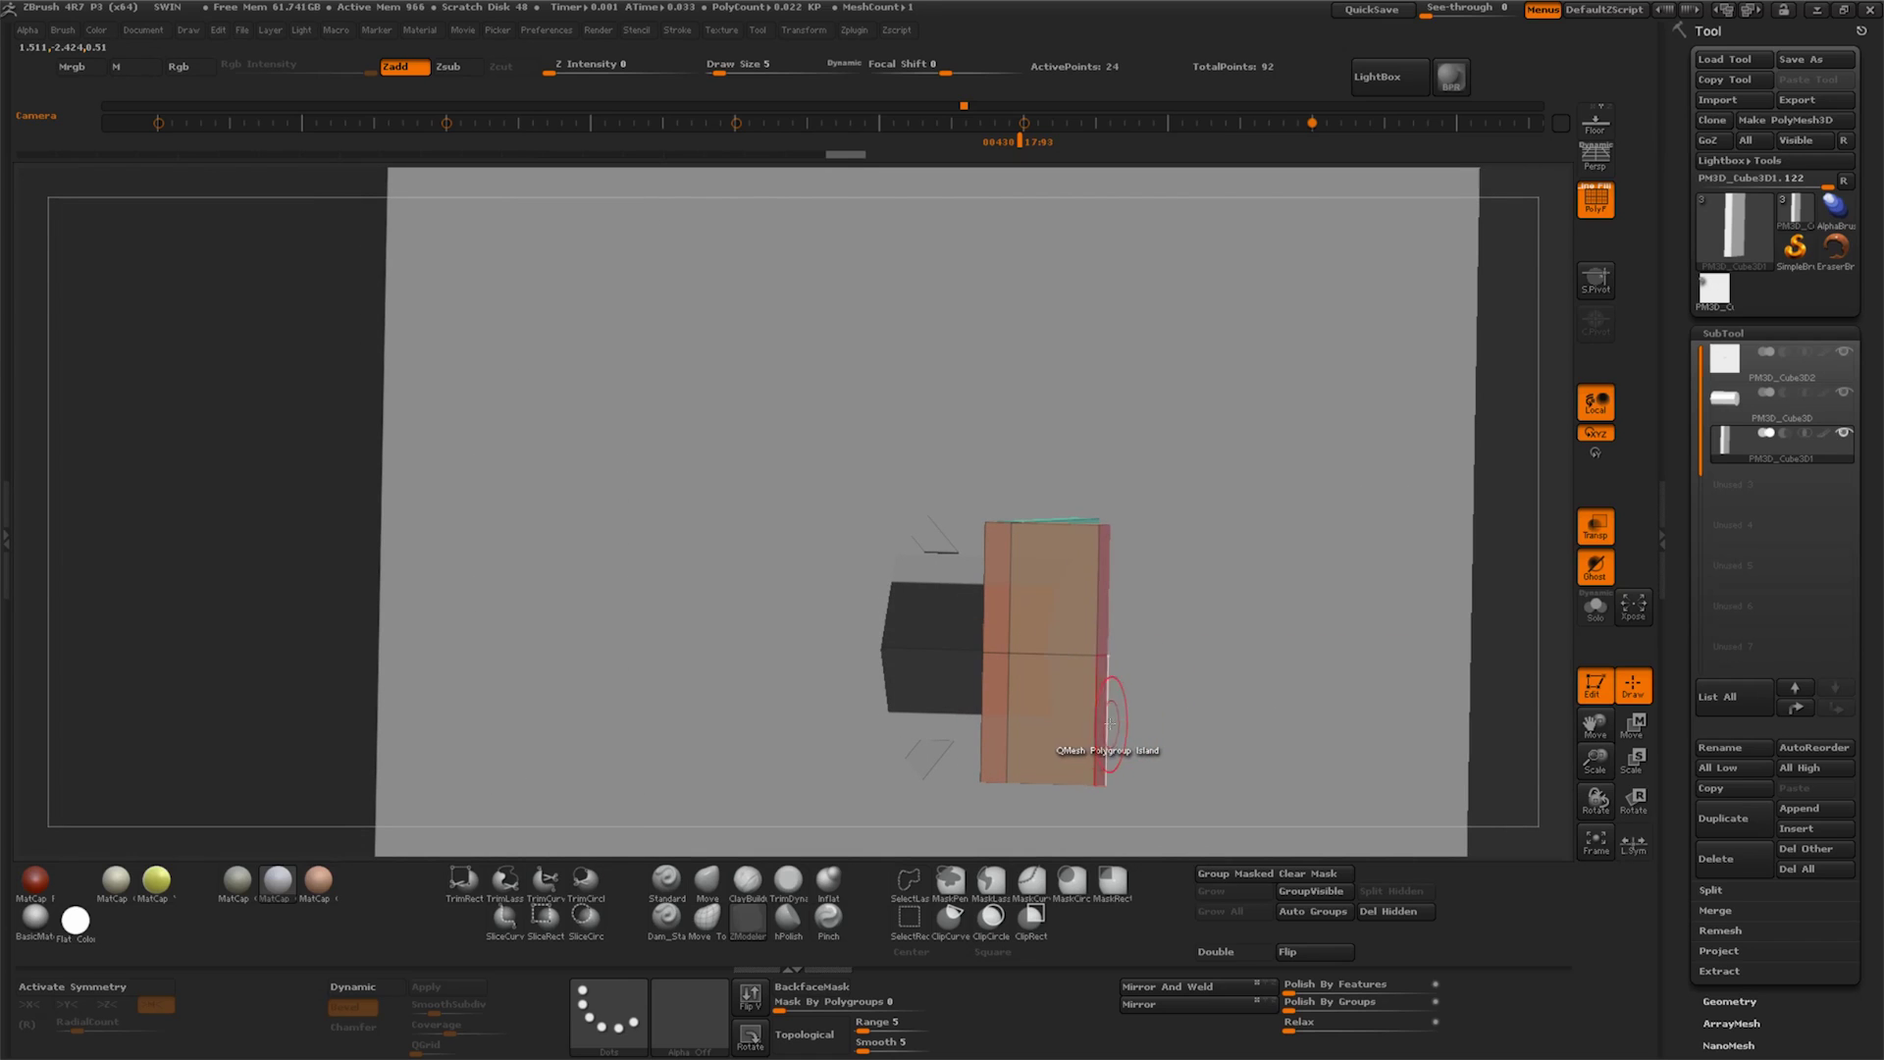
mouse_move(1104, 692)
left_mouse_down()
mouse_move(1315, 645)
mouse_move(1101, 638)
left_mouse_up()
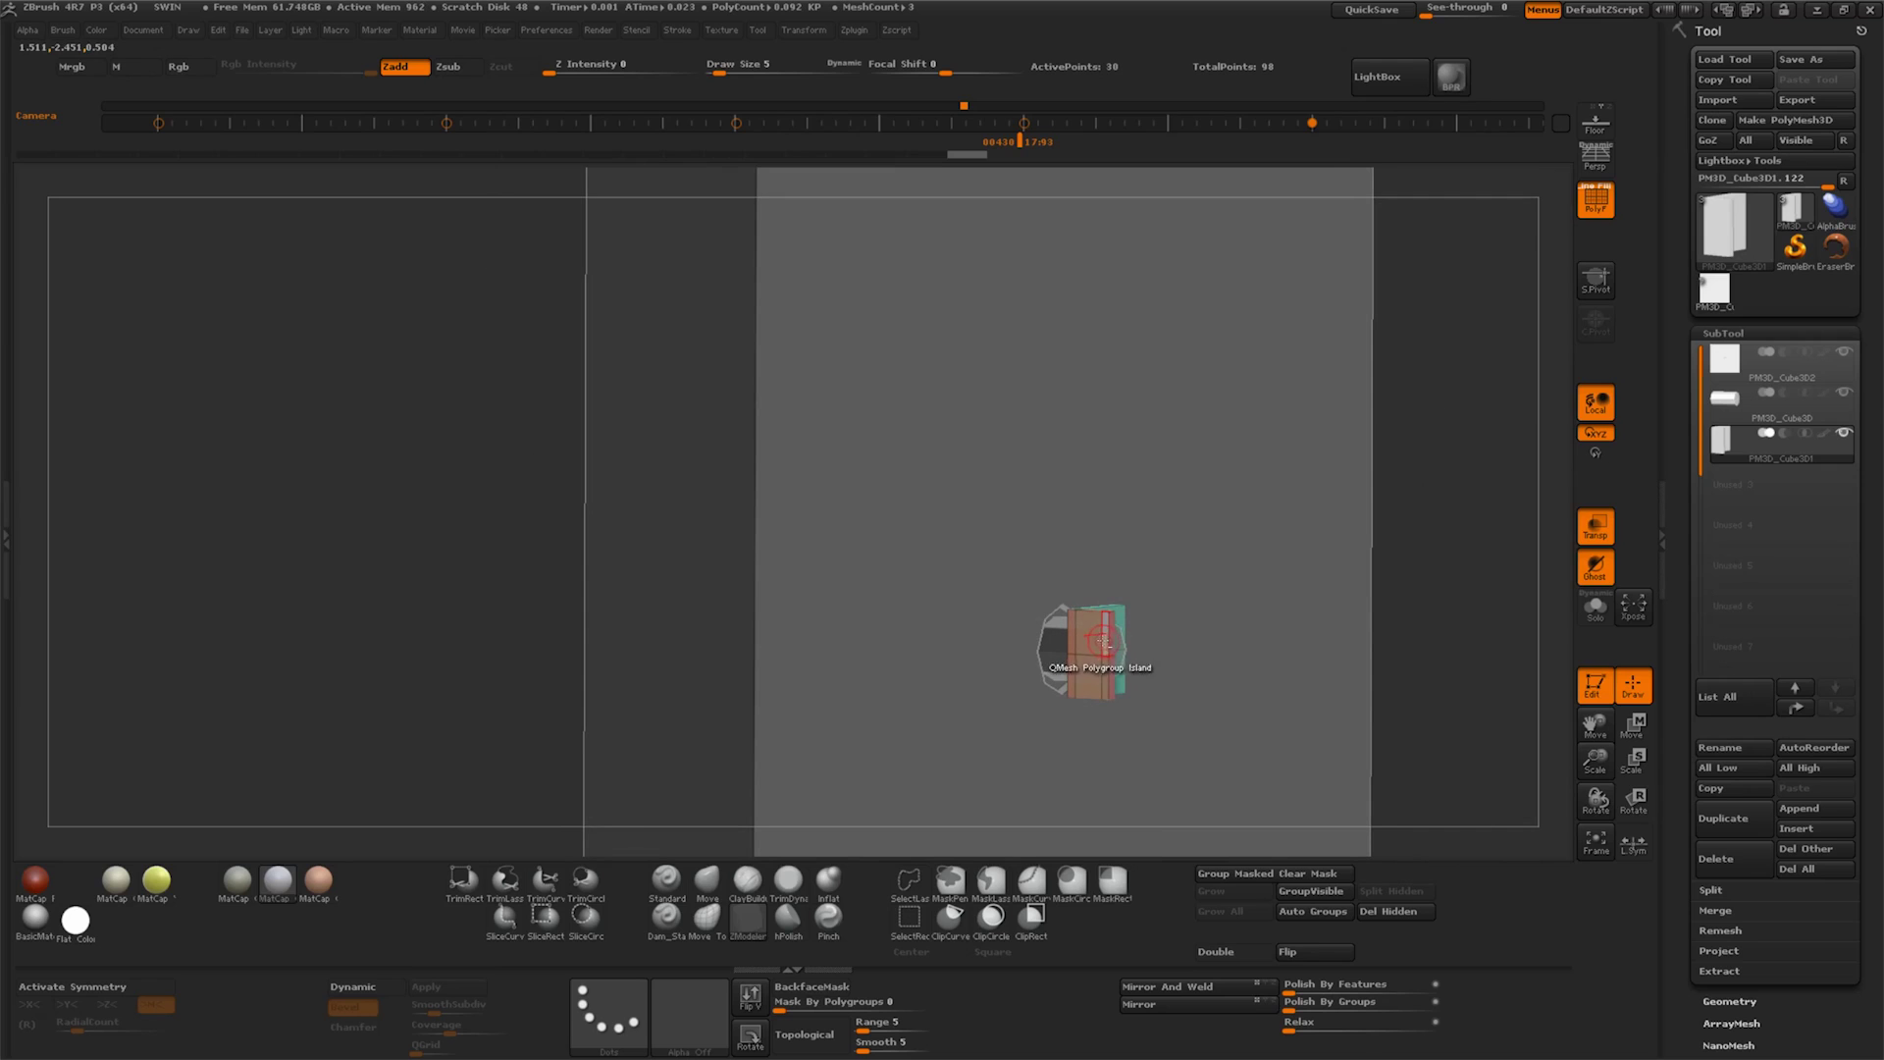
mouse_move(1462, 658)
left_mouse_down()
mouse_move(1117, 636)
mouse_move(677, 808)
left_mouse_up()
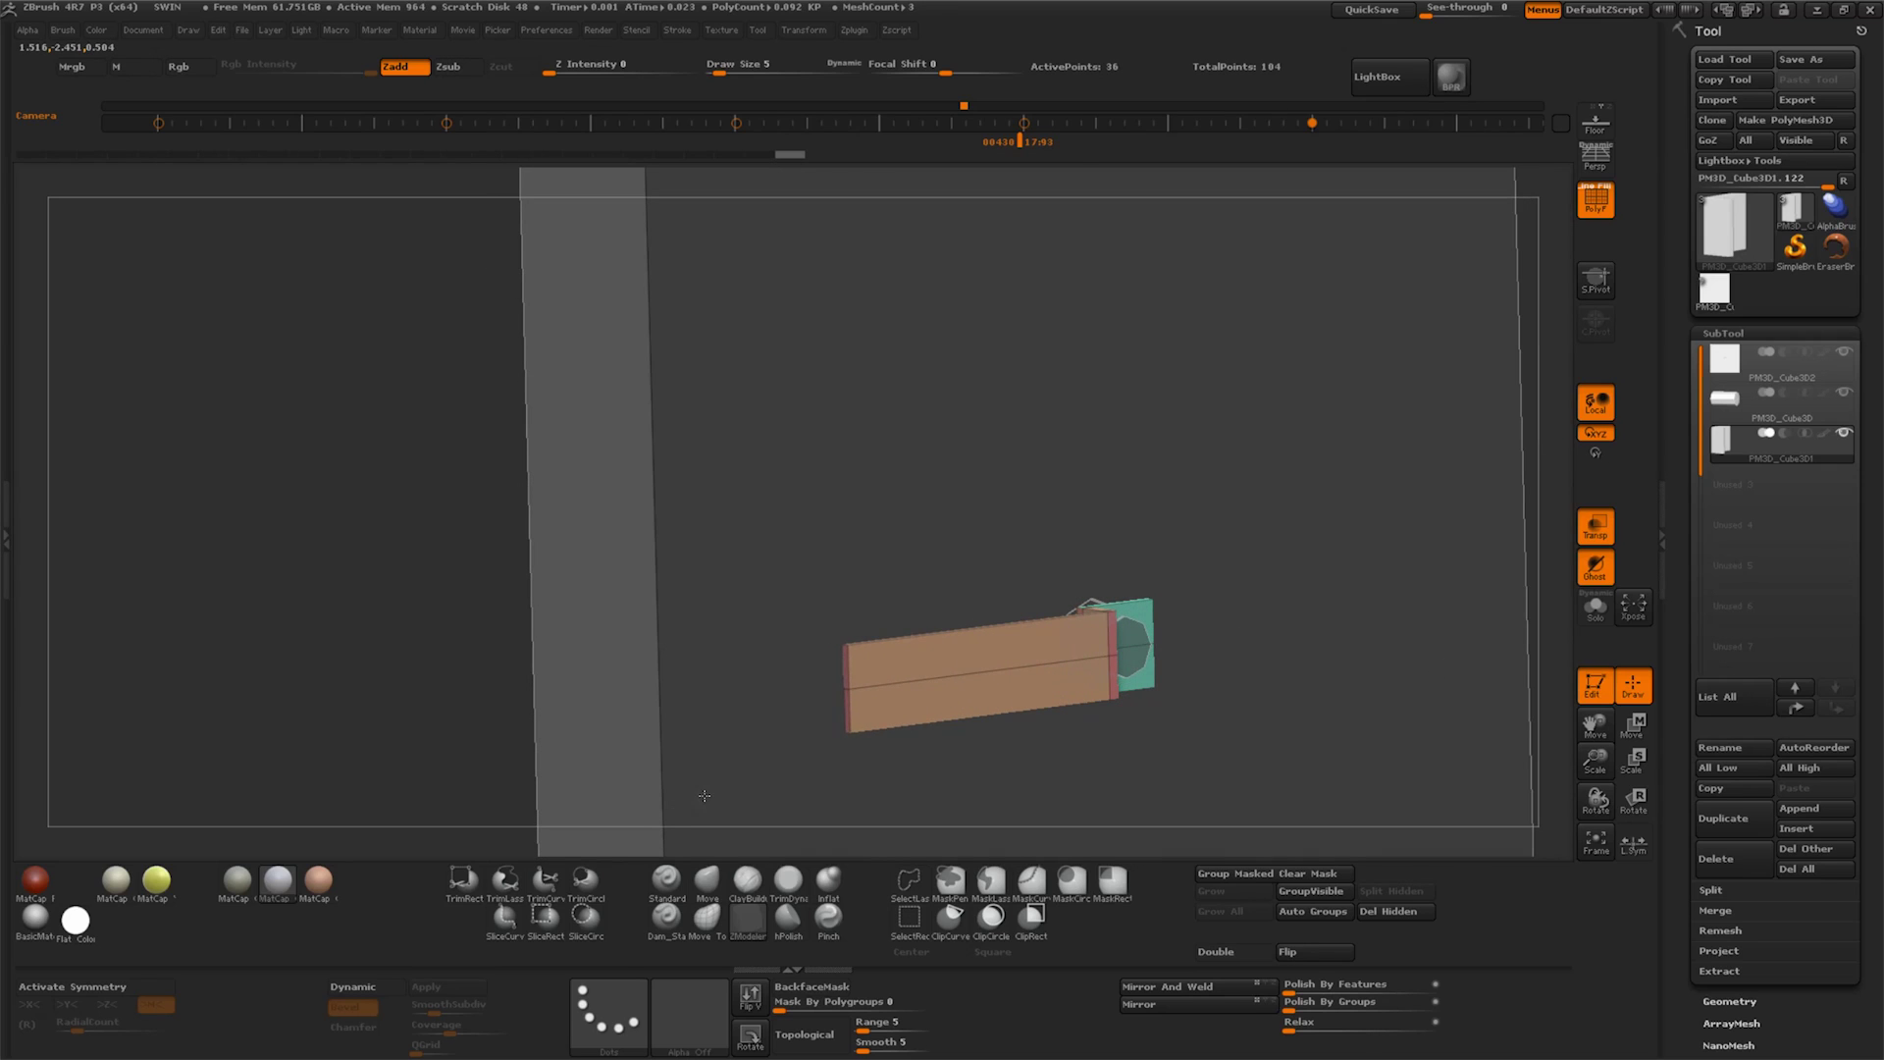
Extrude the barrier's end face outward into a wider block with a ZModeler face action
left_click_drag(1217, 580, 1220, 587)
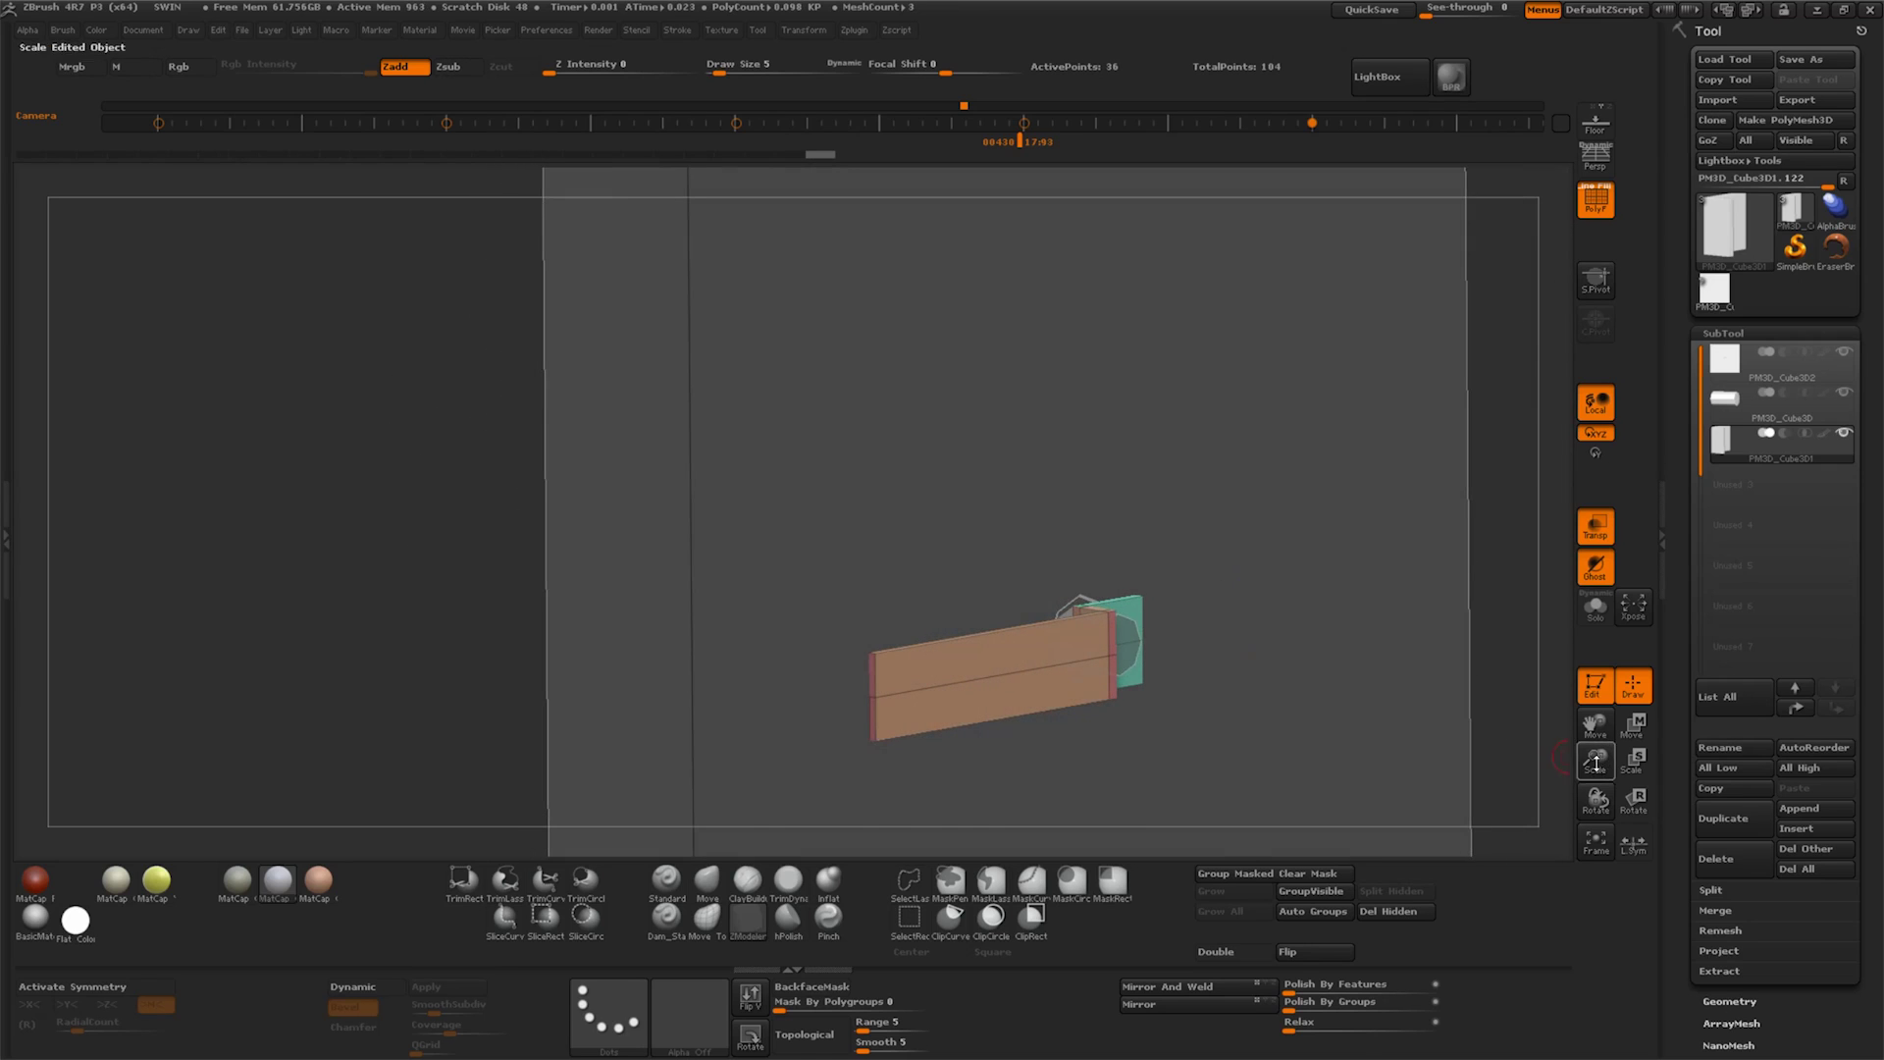
left_click_drag(1596, 764, 754, 679)
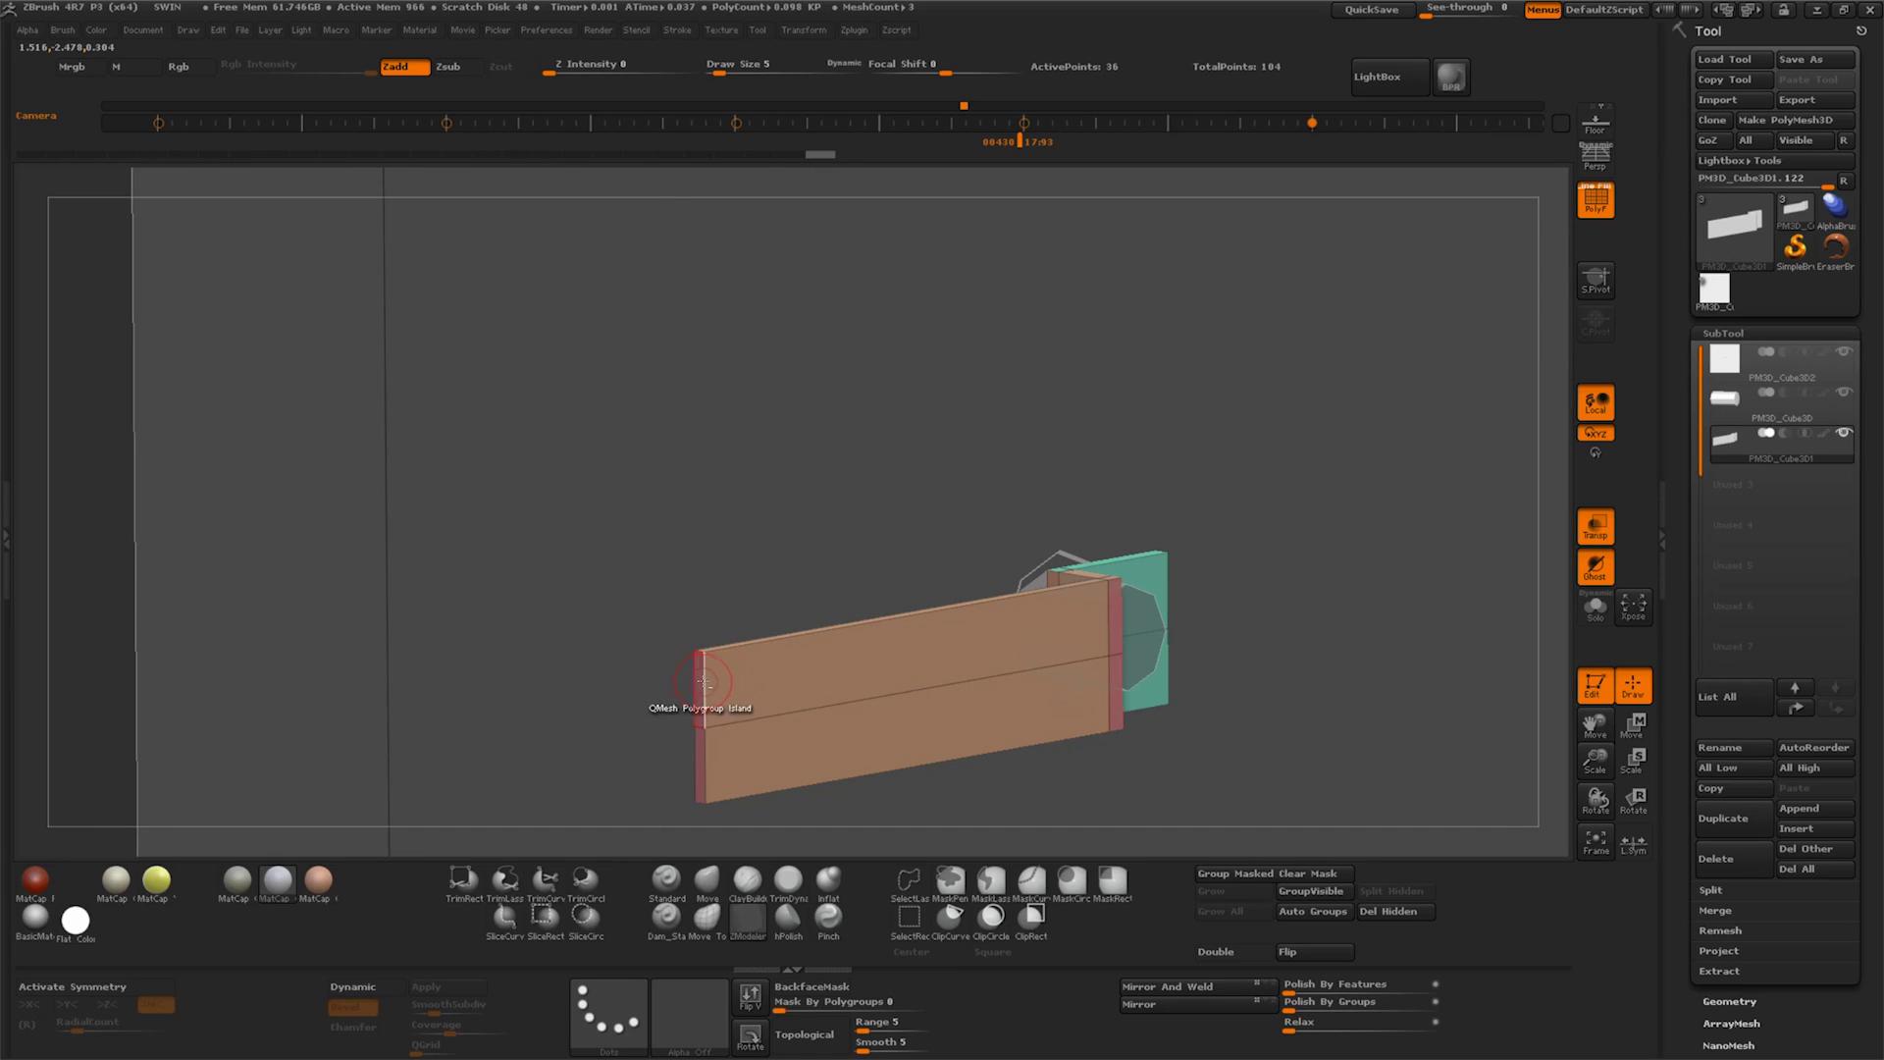
key("space")
left_click(631, 697)
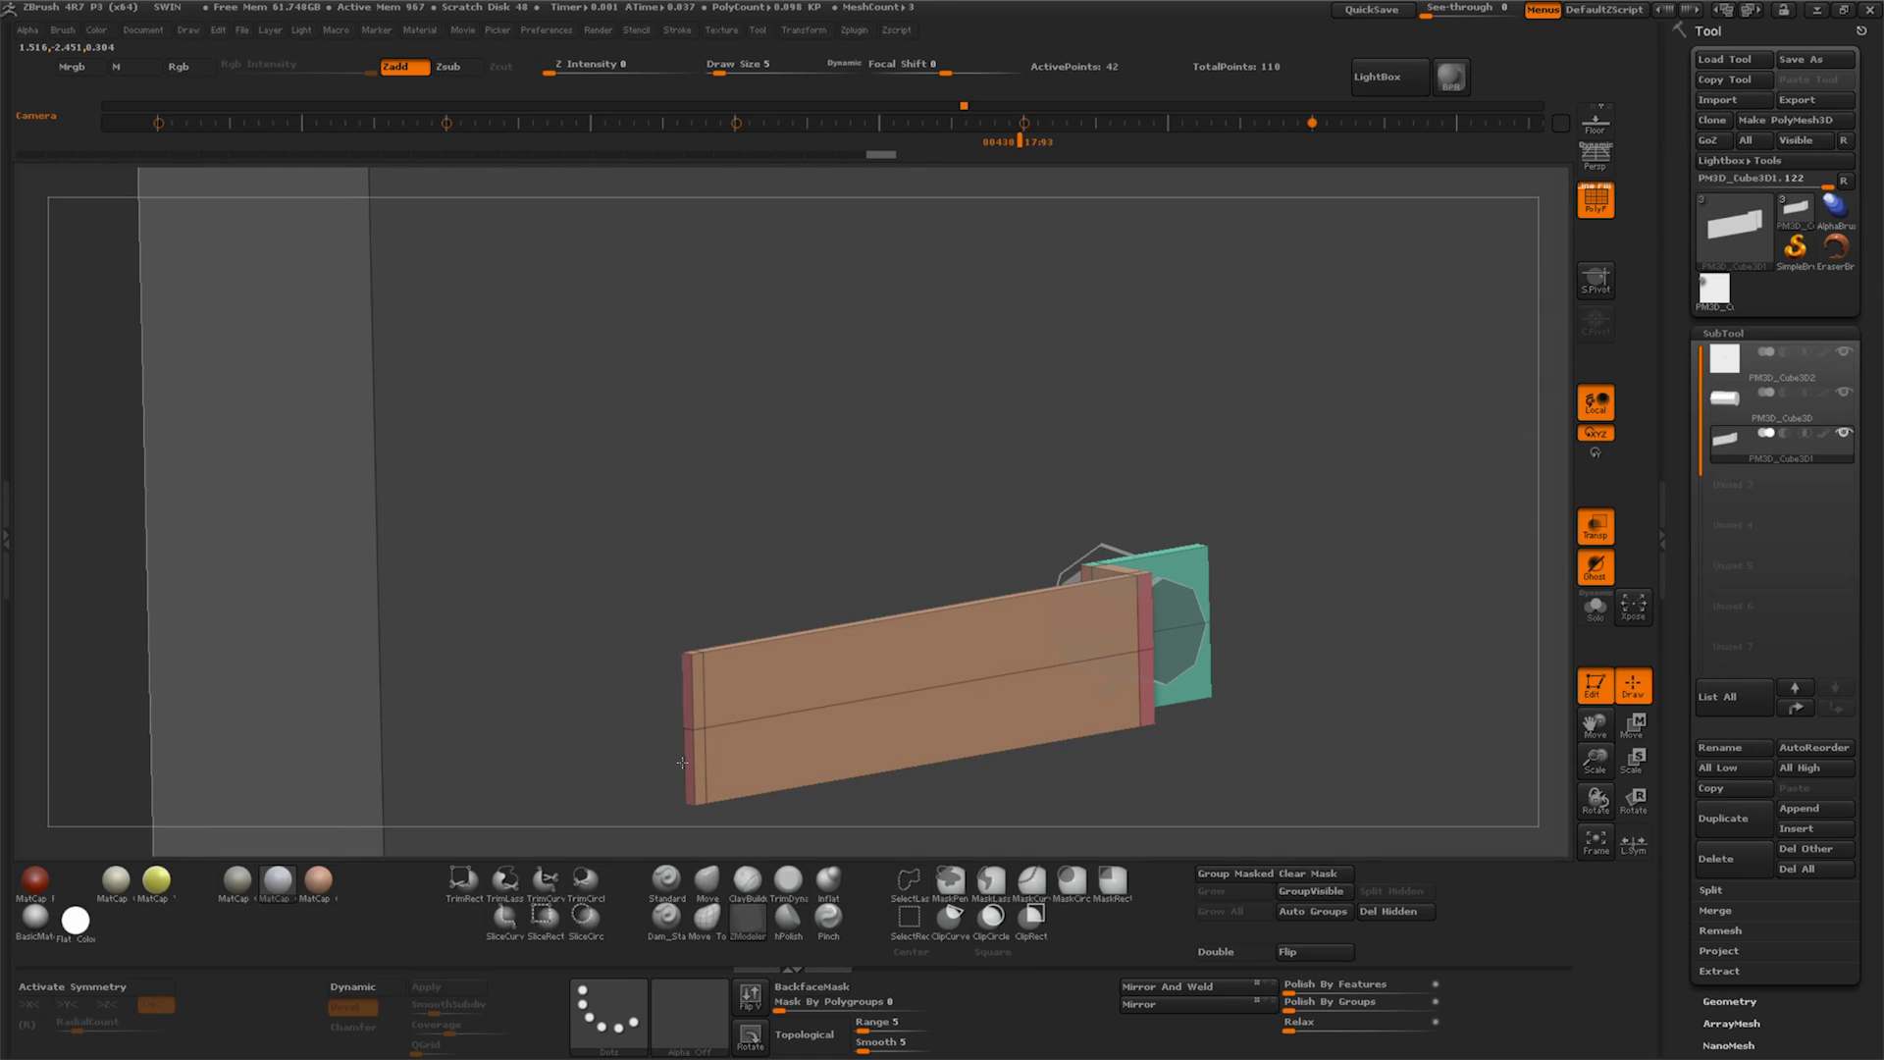
left_click_drag(678, 770, 743, 639)
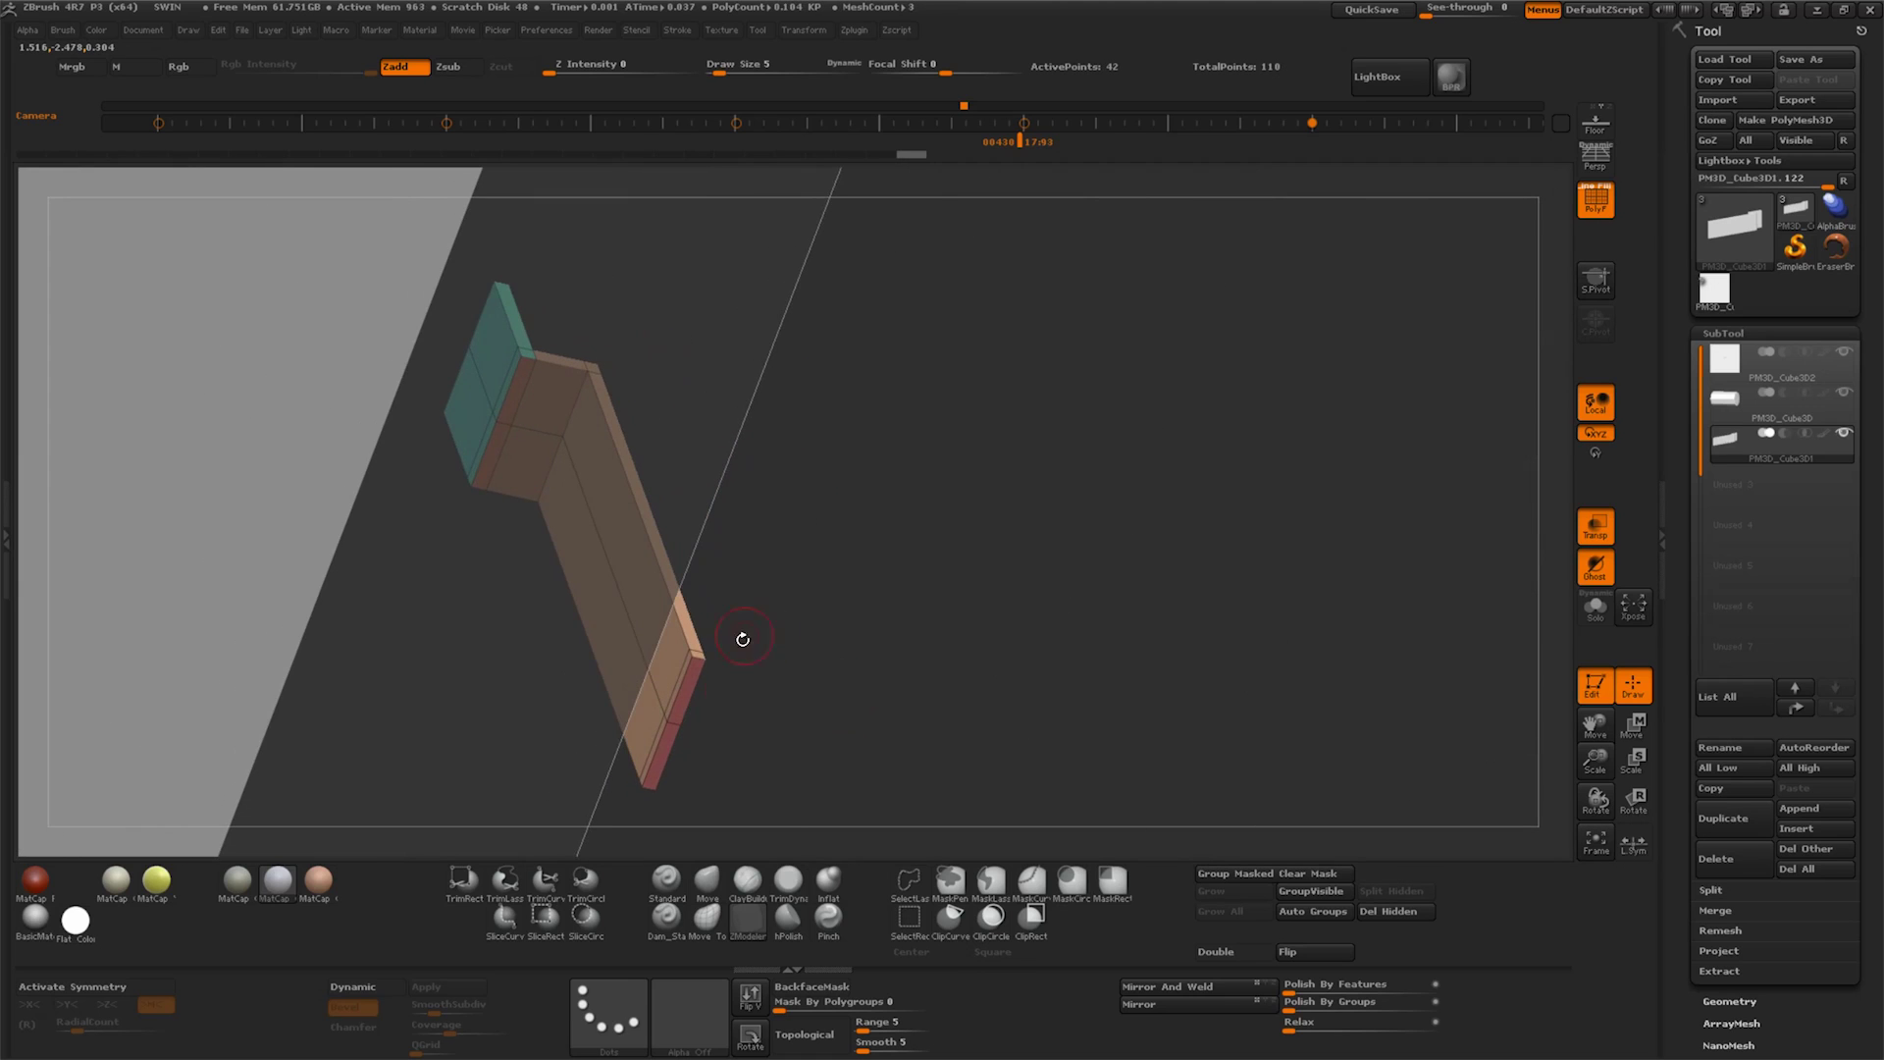
mouse_move(744, 702)
left_mouse_down()
mouse_move(675, 675)
mouse_move(798, 727)
left_mouse_up()
mouse_move(660, 684)
left_mouse_down()
mouse_move(642, 701)
mouse_move(859, 680)
left_mouse_up()
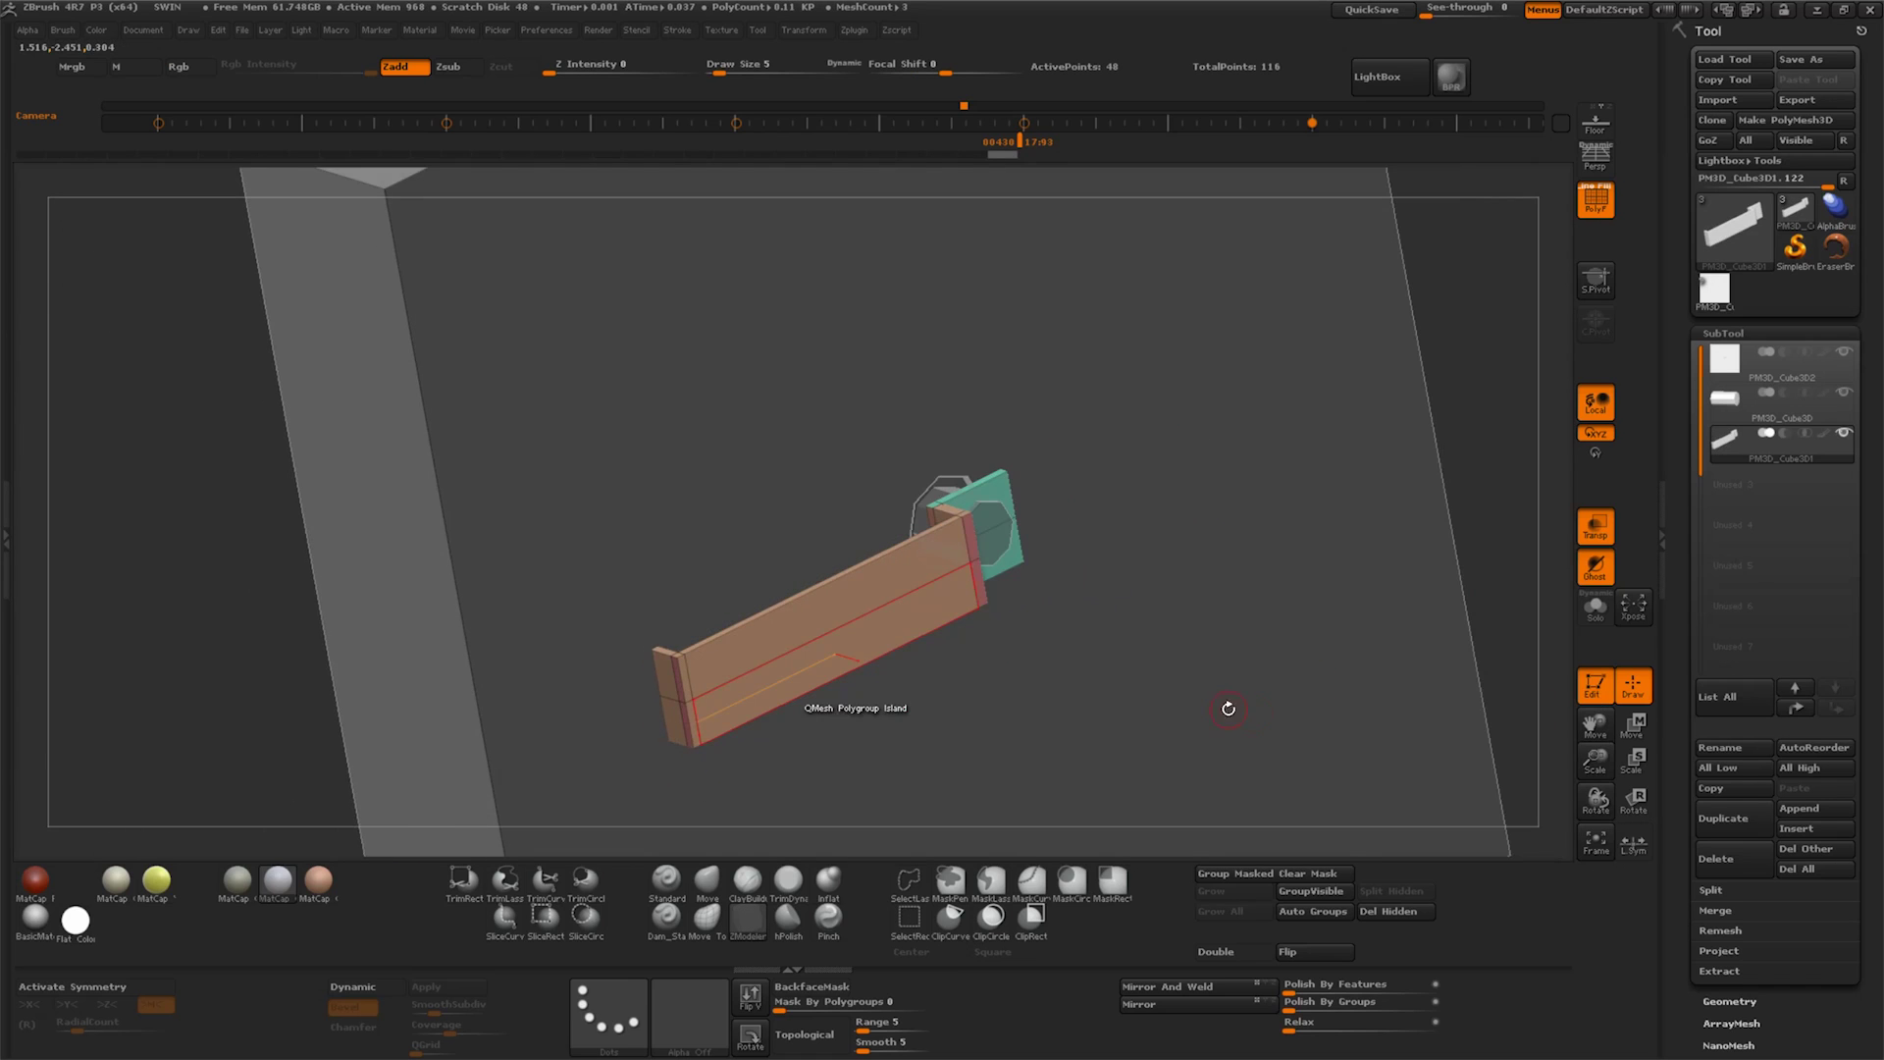
Check the extrusion from side and perspective views with polygroups hidden, then select PM3D_Cube3D2
left_click_drag(1224, 706, 1211, 686, "shift")
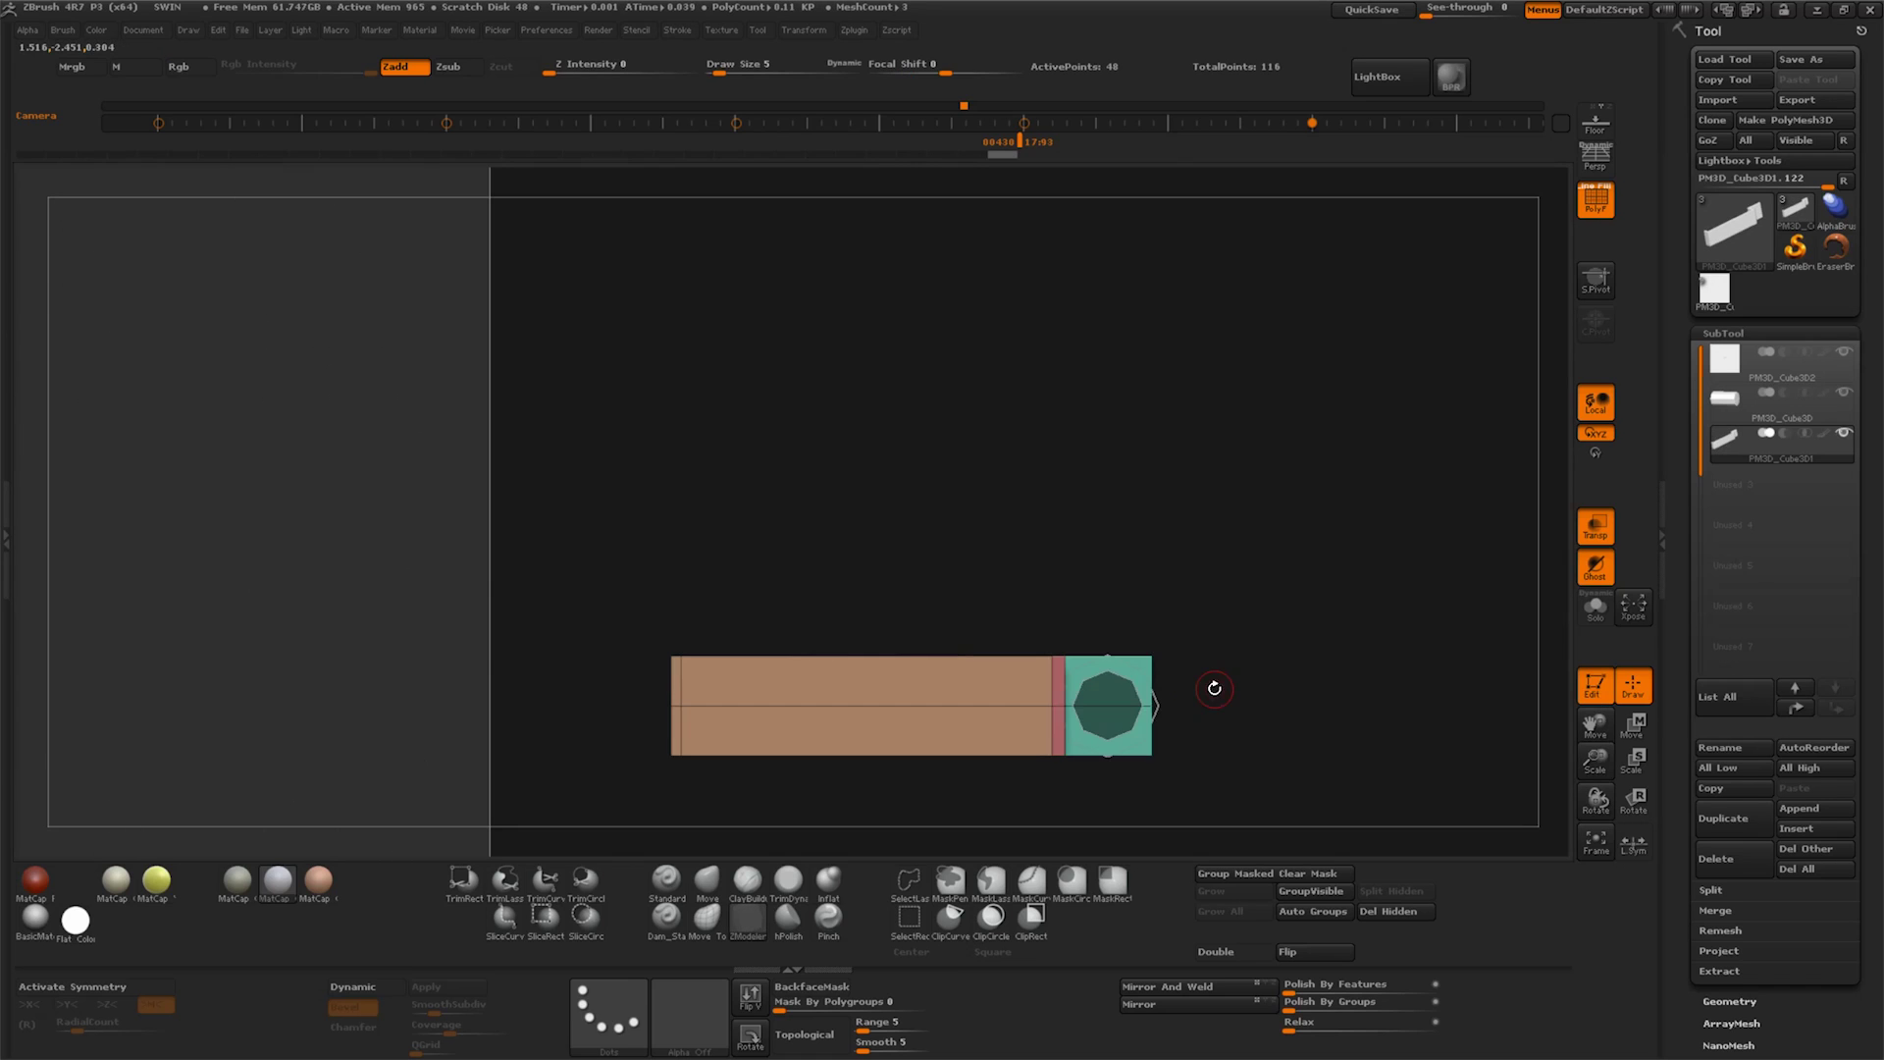
key("shift+f")
mouse_move(1392, 464)
left_mouse_down()
mouse_move(1381, 530)
mouse_move(1529, 535)
mouse_move(1367, 559)
mouse_move(1329, 526)
mouse_move(1338, 563)
left_mouse_up()
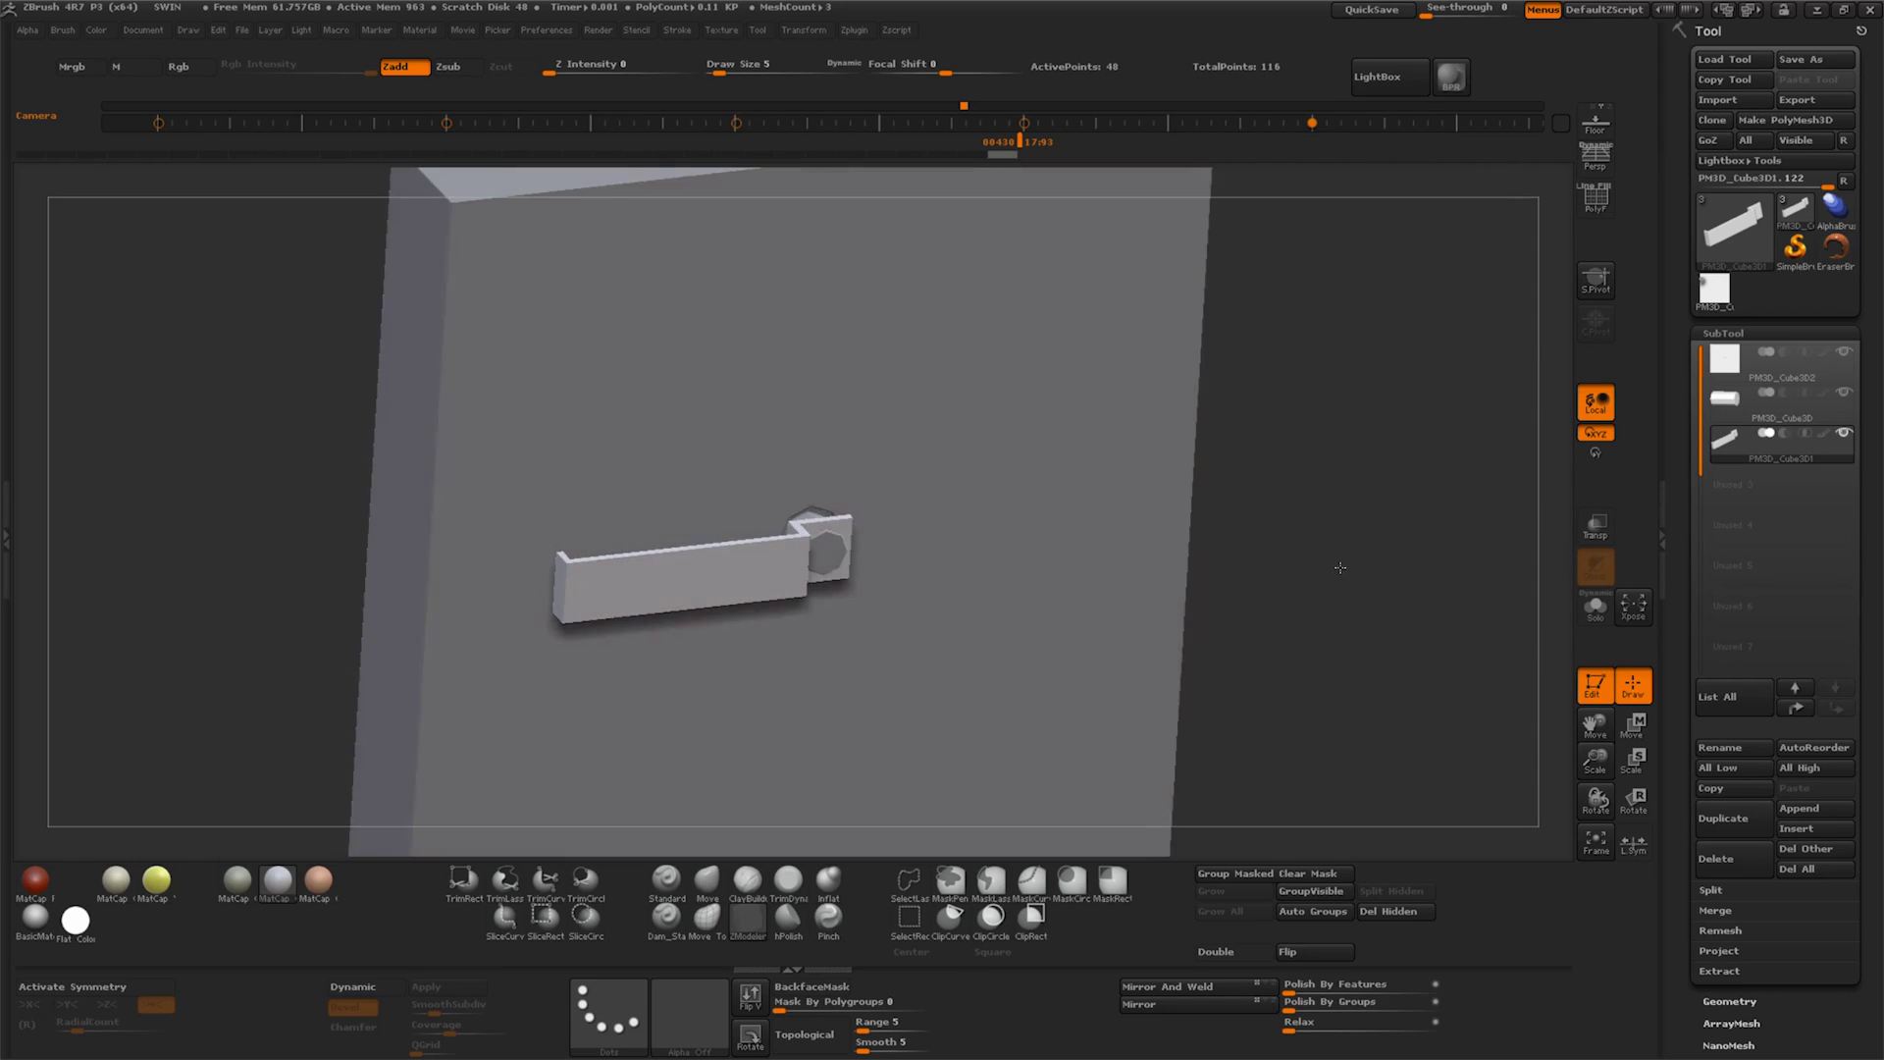
mouse_move(1595, 761)
left_mouse_down()
mouse_move(1494, 702)
mouse_move(960, 777)
mouse_move(1099, 746)
left_mouse_up()
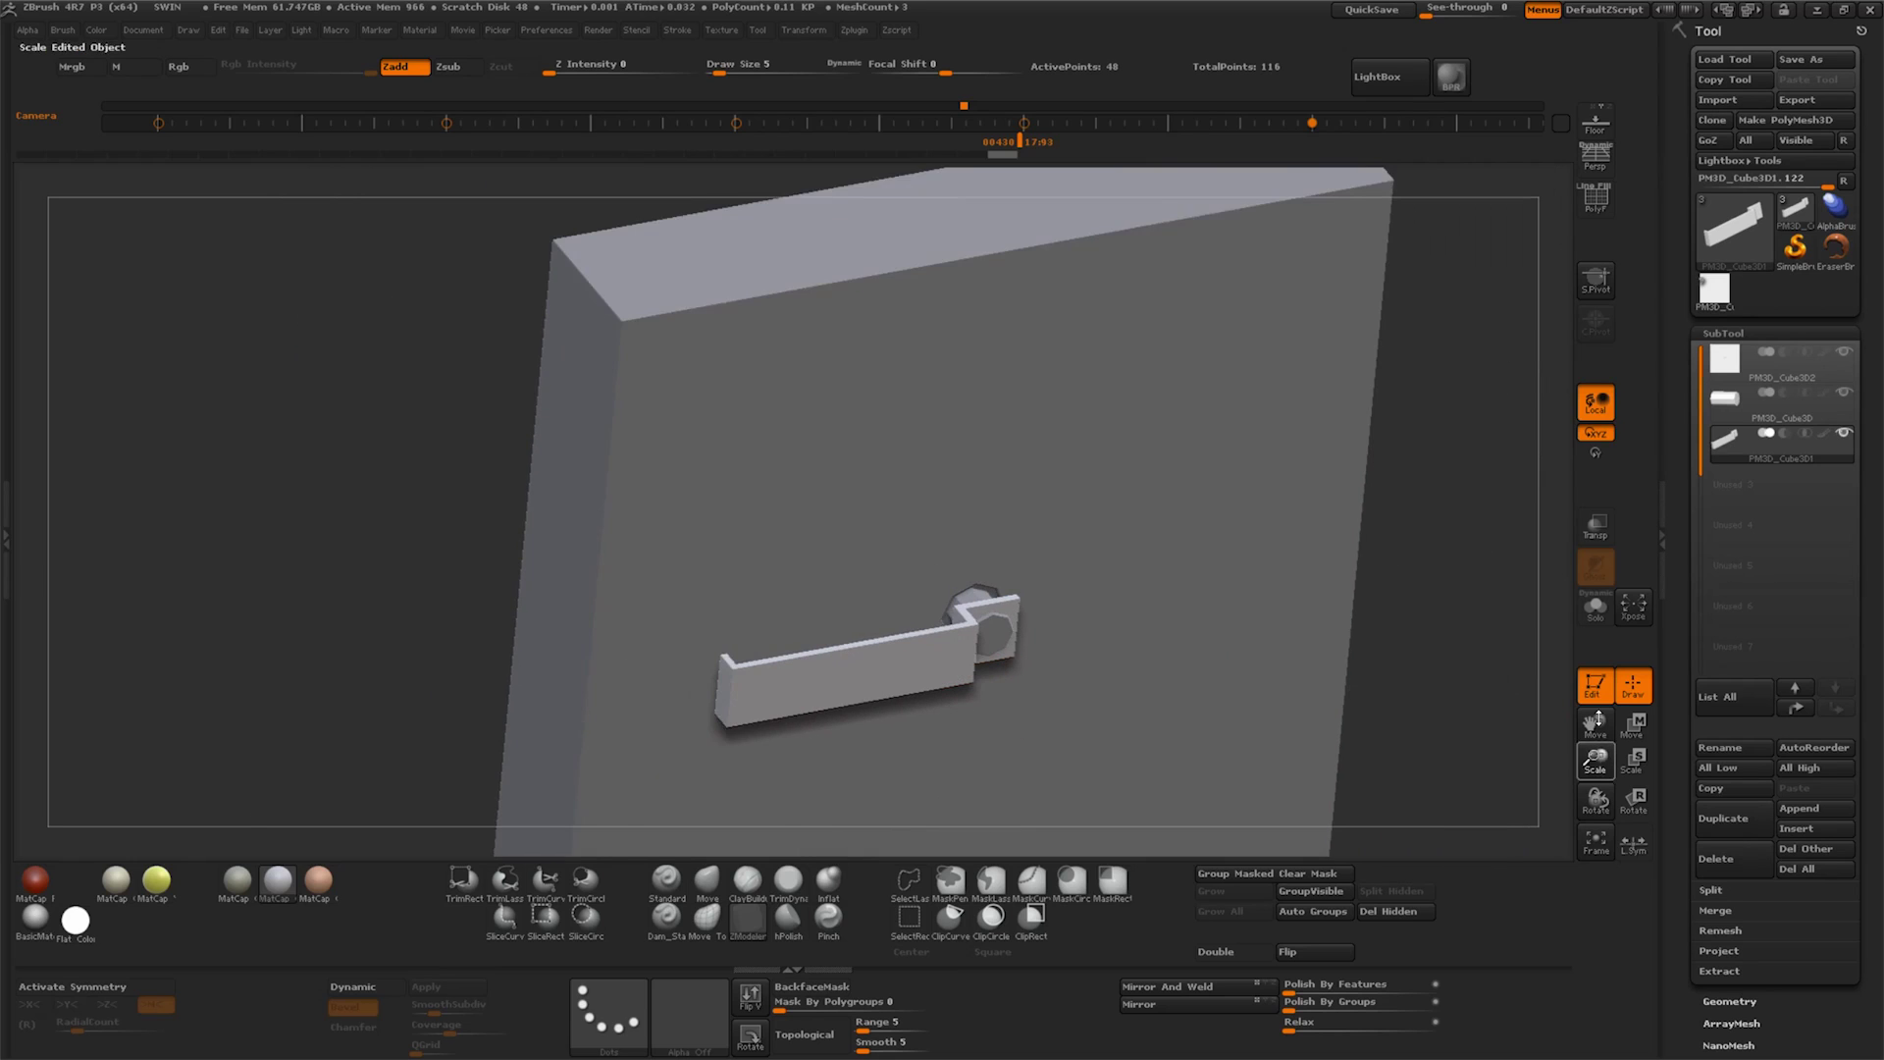
left_click(1728, 361)
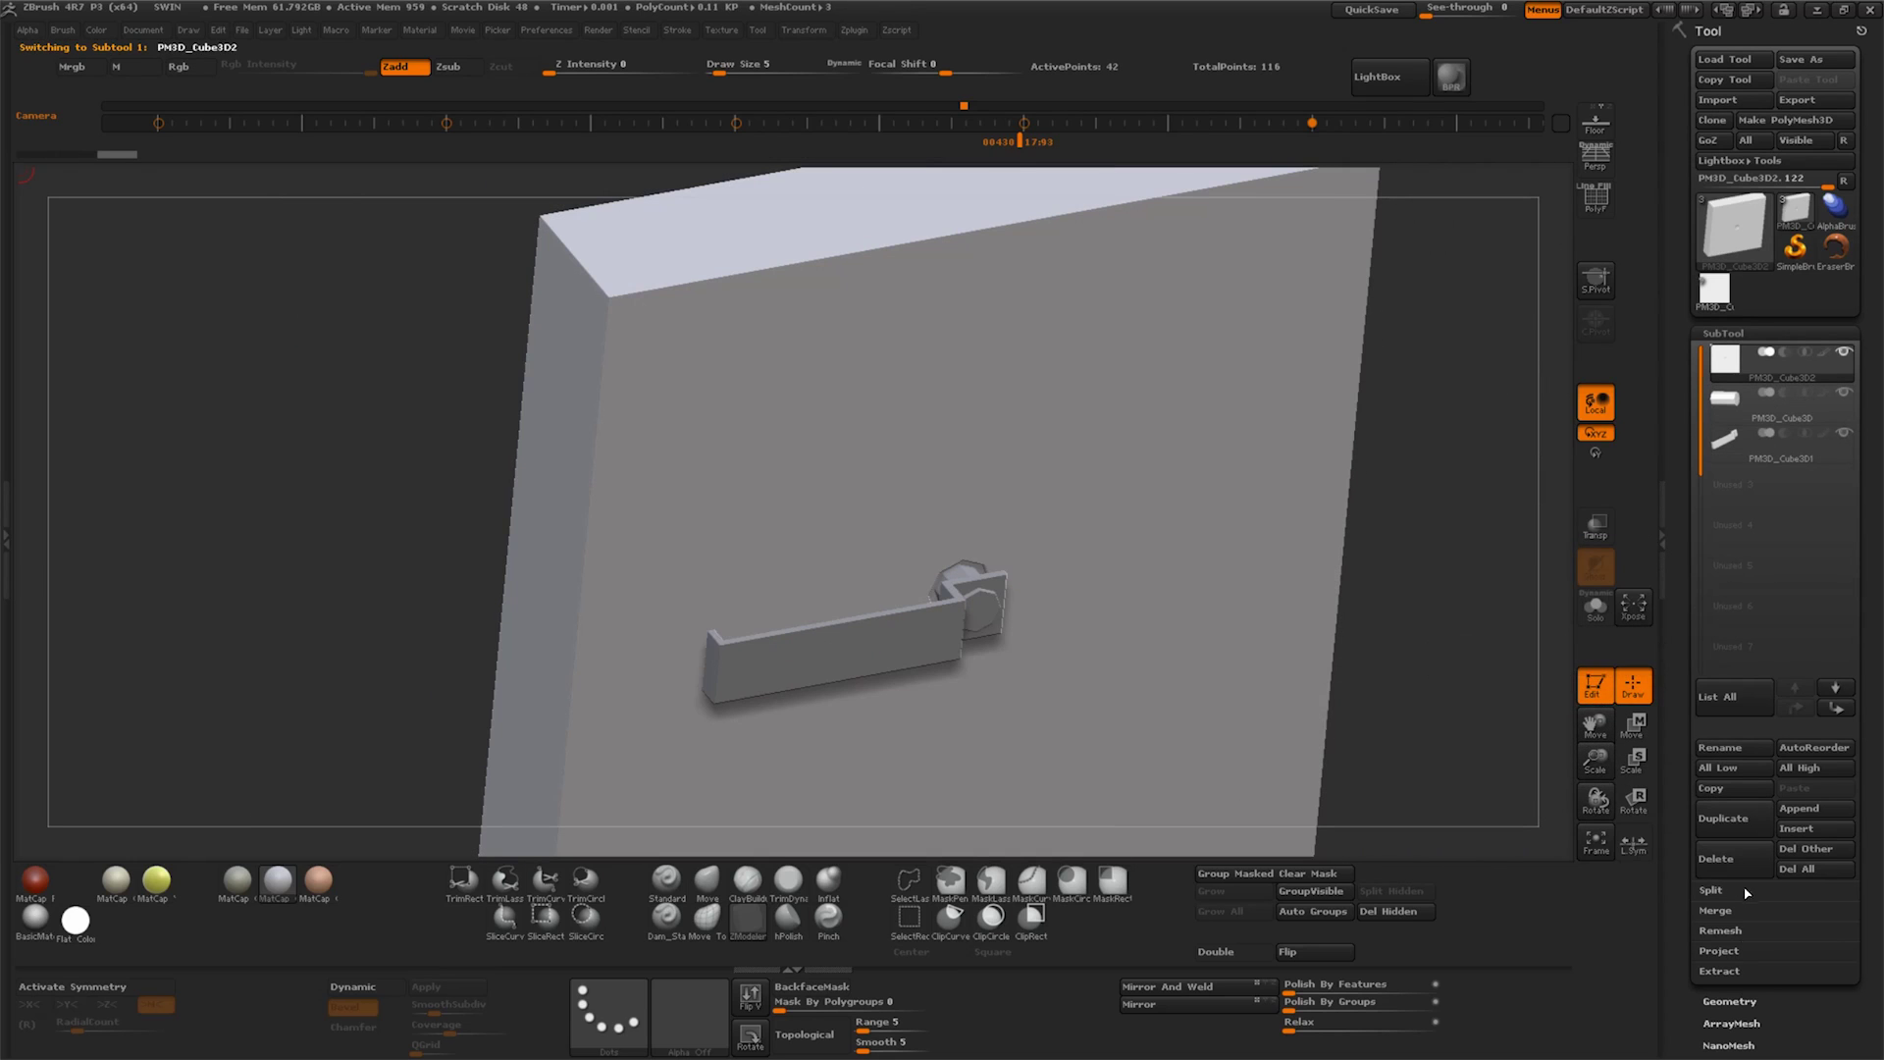
Merge the barrier subtools into one mesh and give each piece its own polygroup
left_click(1715, 911)
left_click(1546, 968)
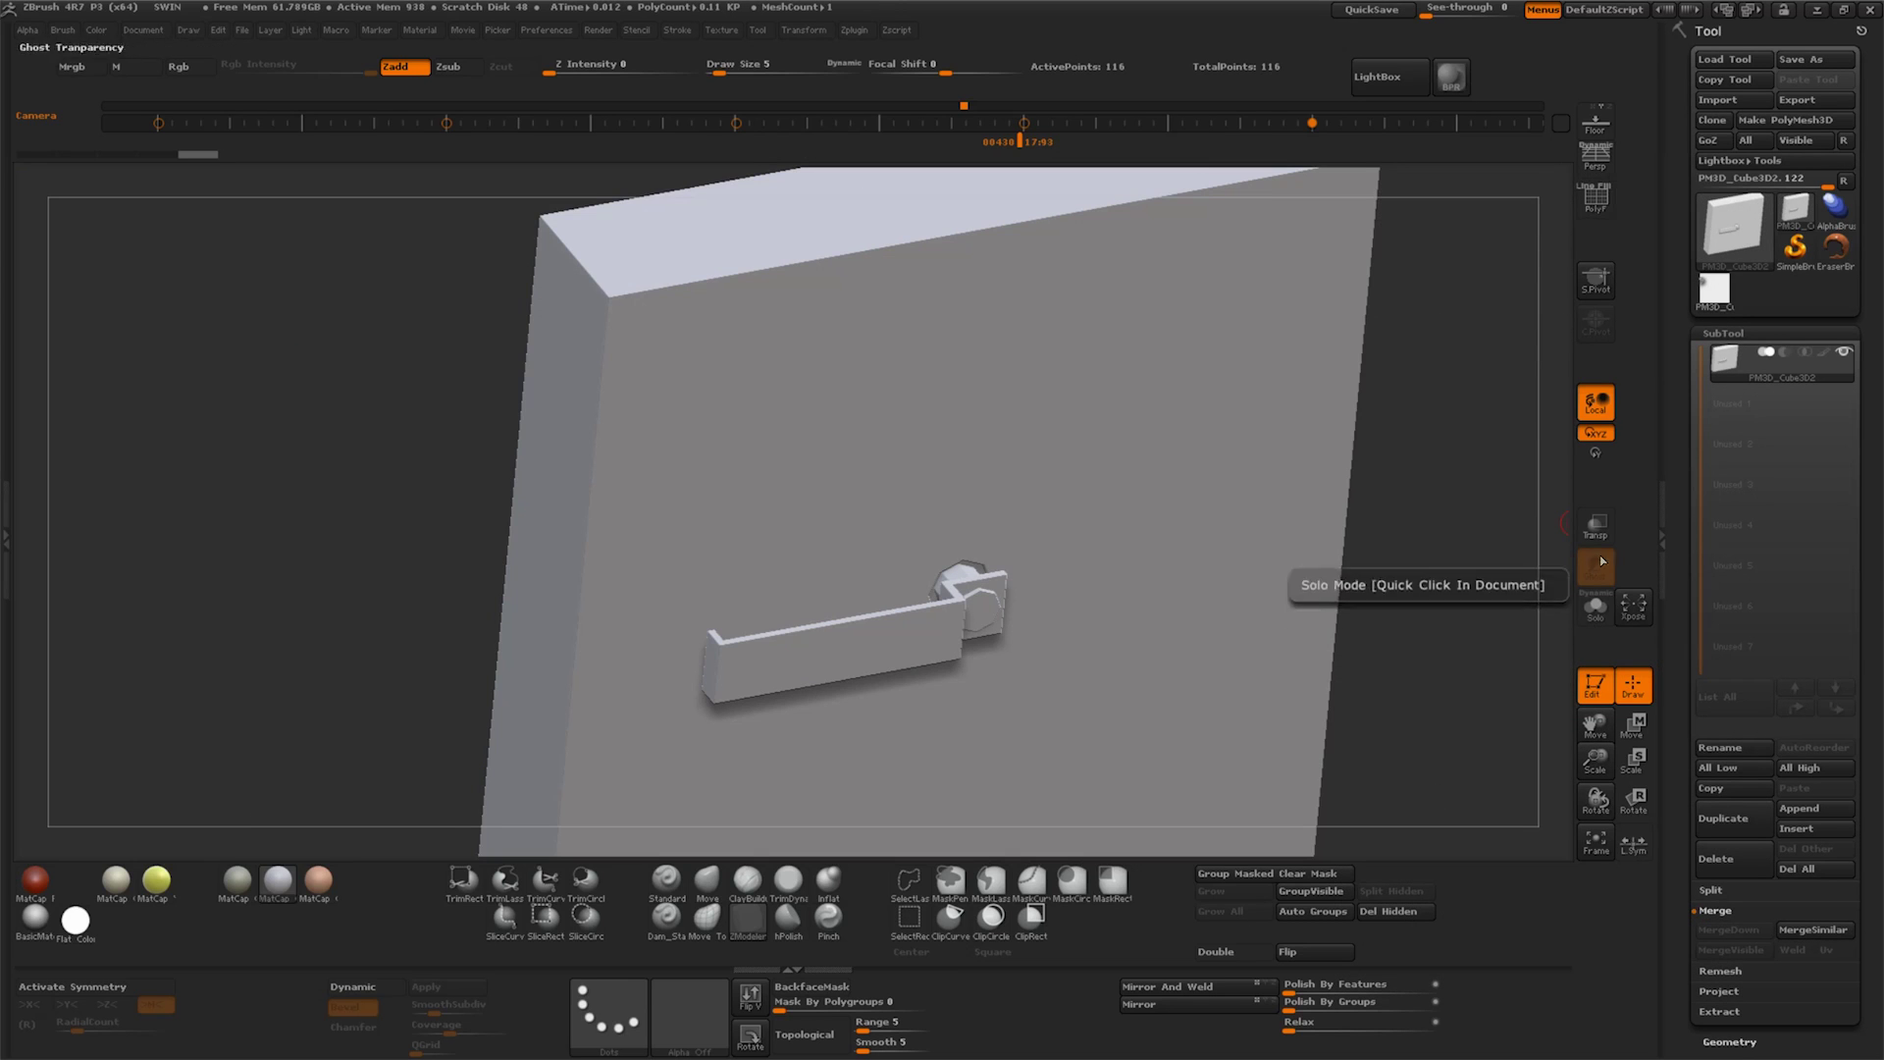
left_click(1596, 200)
left_click_drag(1530, 339, 1477, 684)
left_click(1312, 912)
left_click_drag(1413, 798, 1460, 611, "shift")
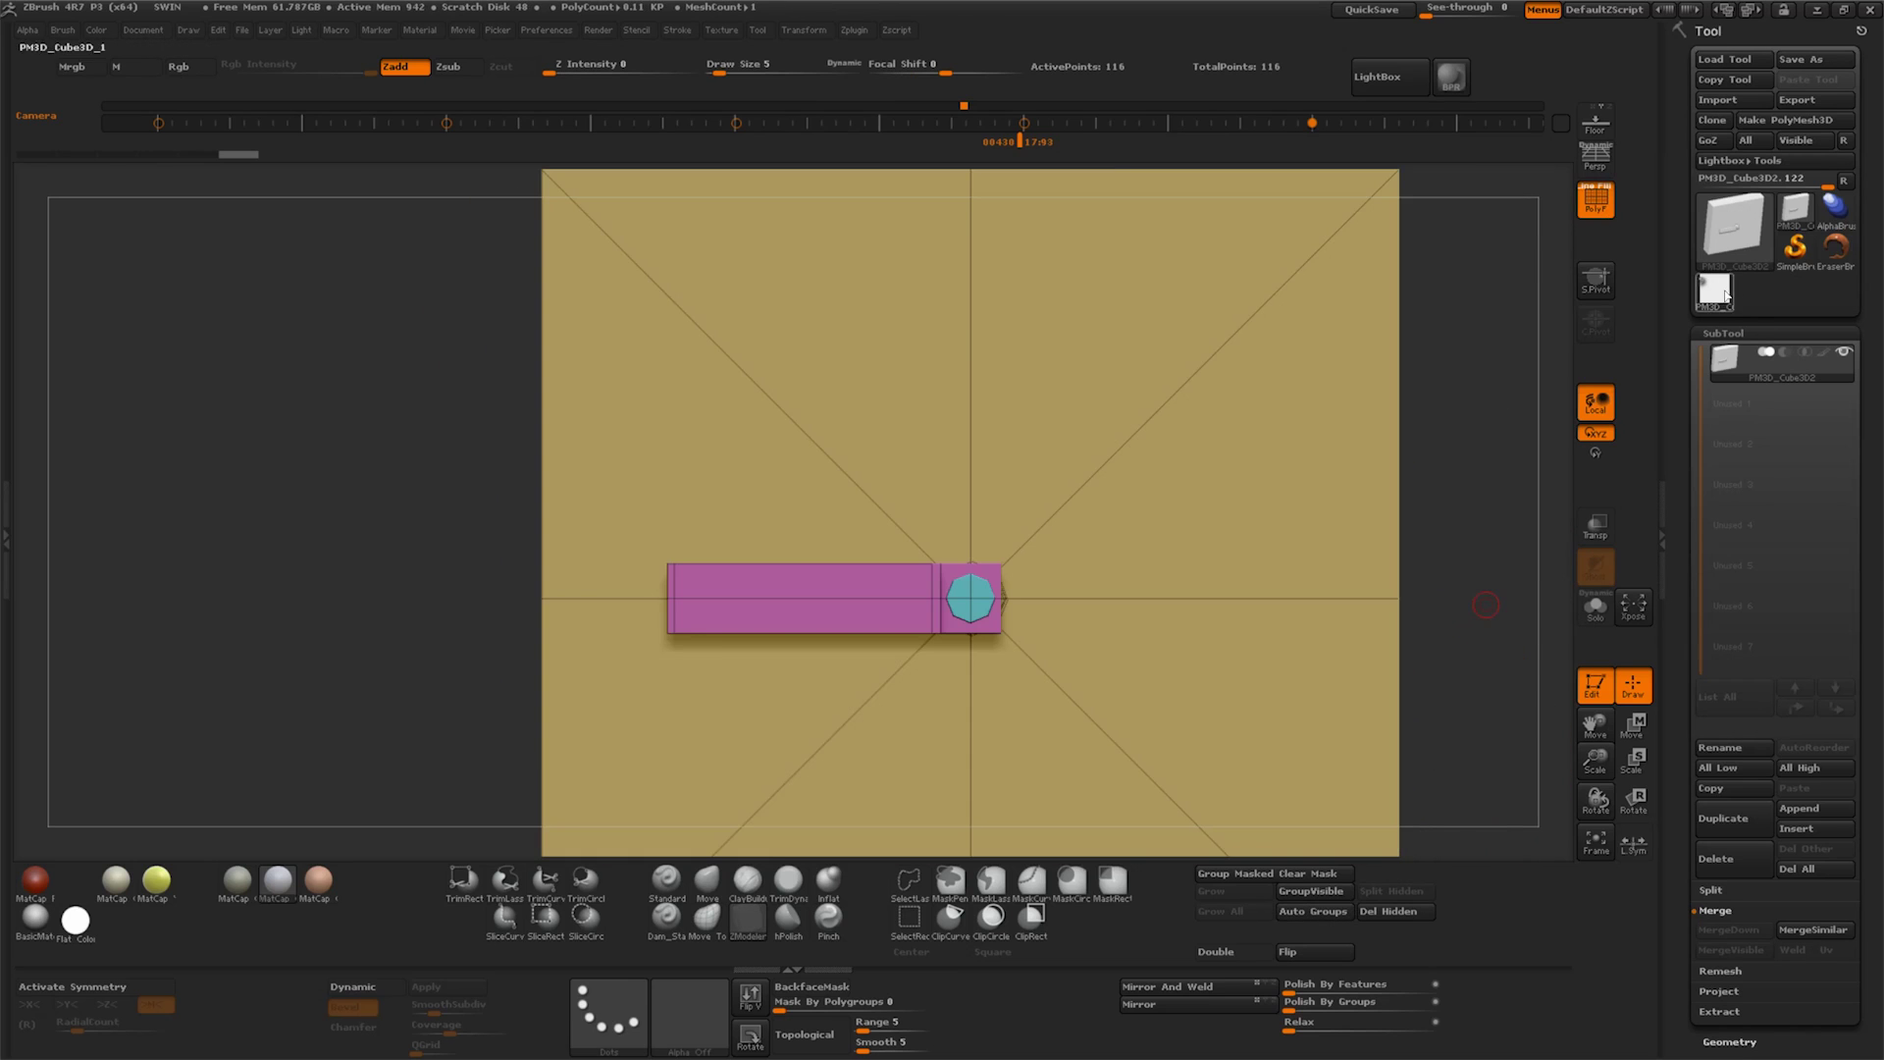
Switch to the armored vehicle and delete its old cube subtool
left_click(1726, 292)
left_click_drag(1600, 761, 1832, 782)
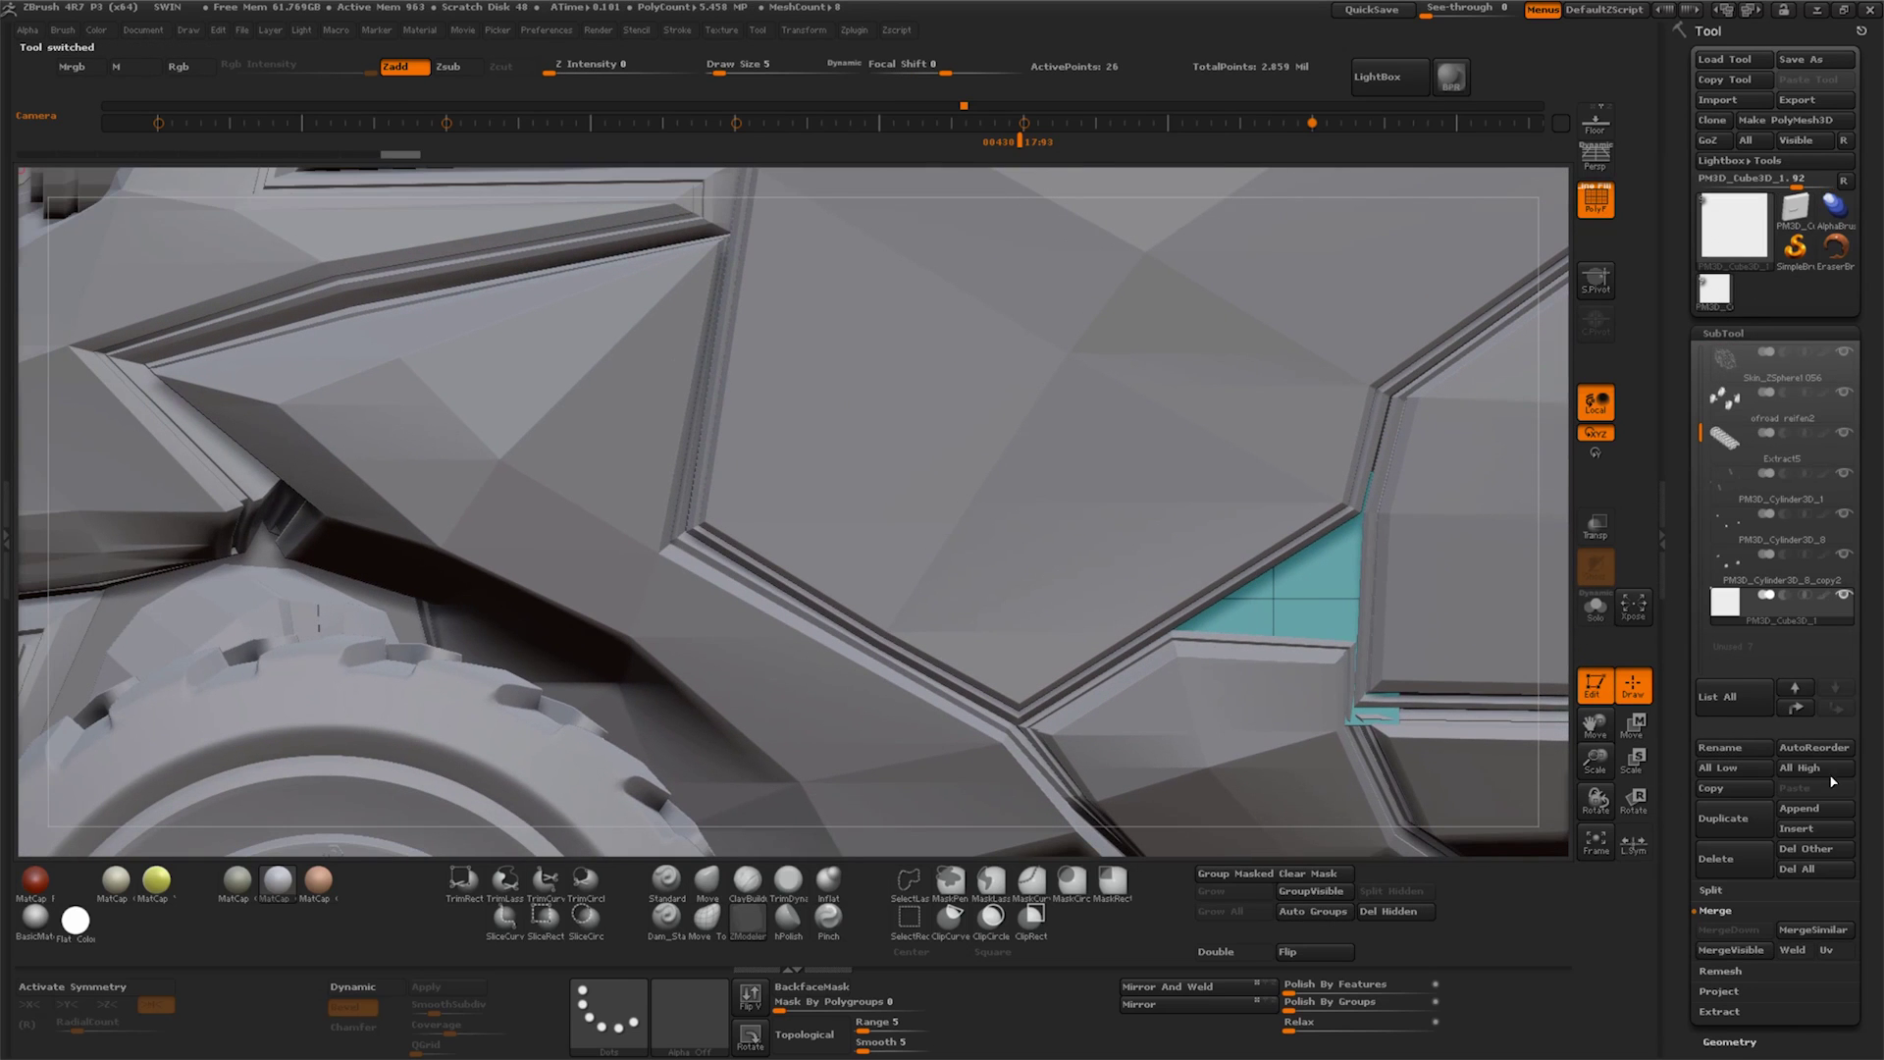
left_click(1716, 858)
left_click(1538, 902)
Append PM3D_Cube3D2 to the vehicle and move it into the side panel gap
left_click(1814, 808)
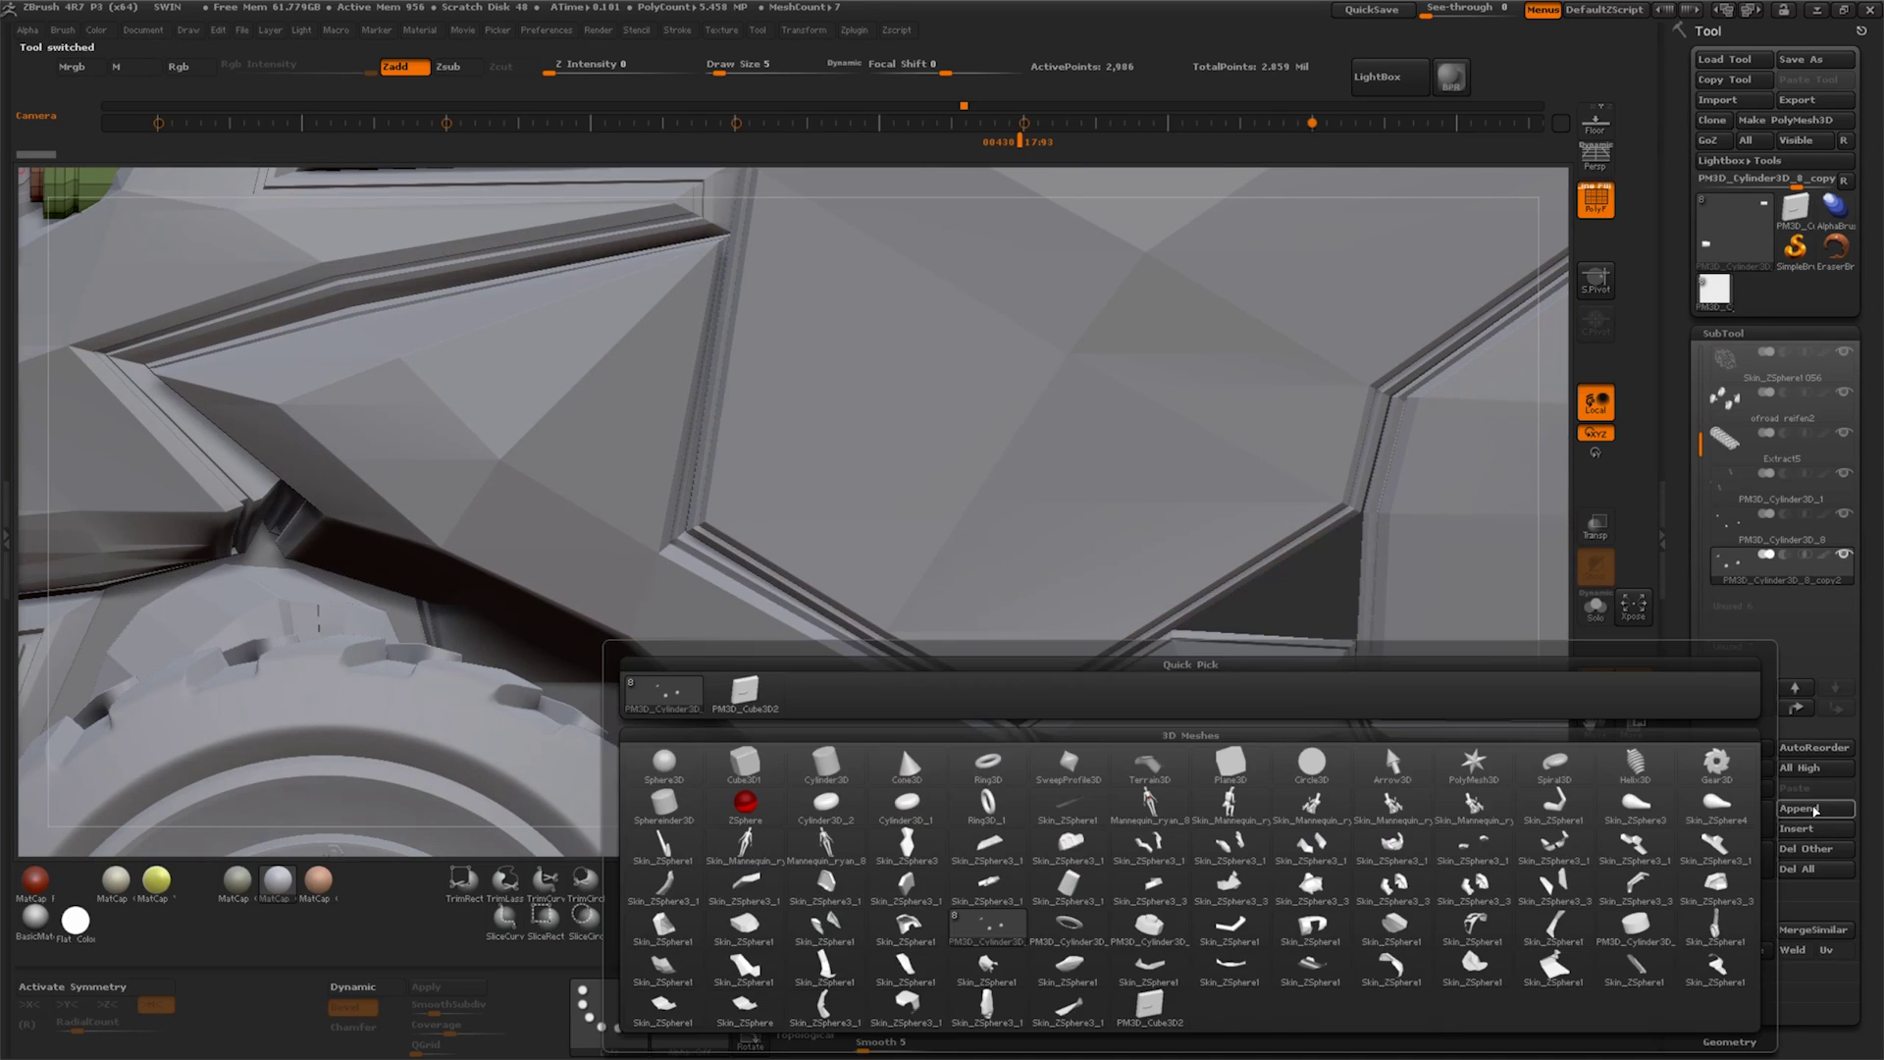
left_click(745, 693)
left_click_drag(1595, 765, 1224, 690)
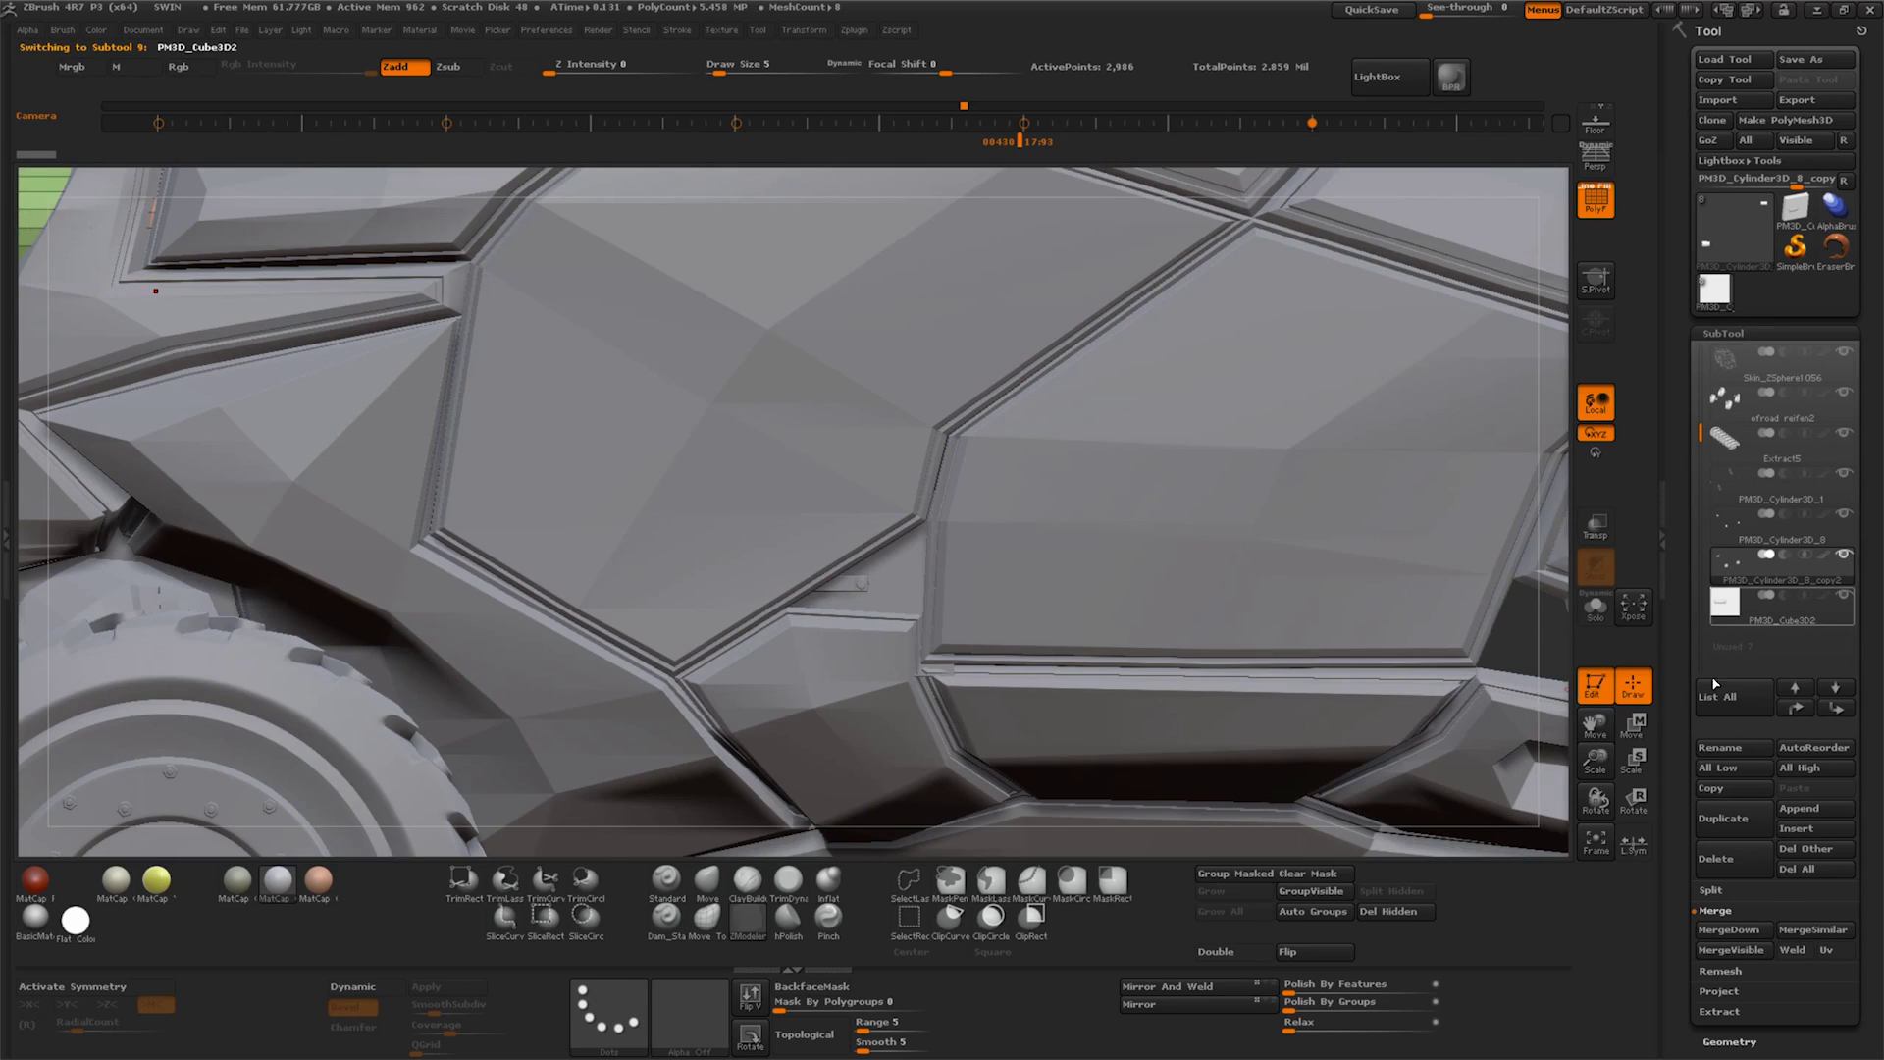
left_click(1632, 726)
left_click_drag(934, 614, 1045, 611)
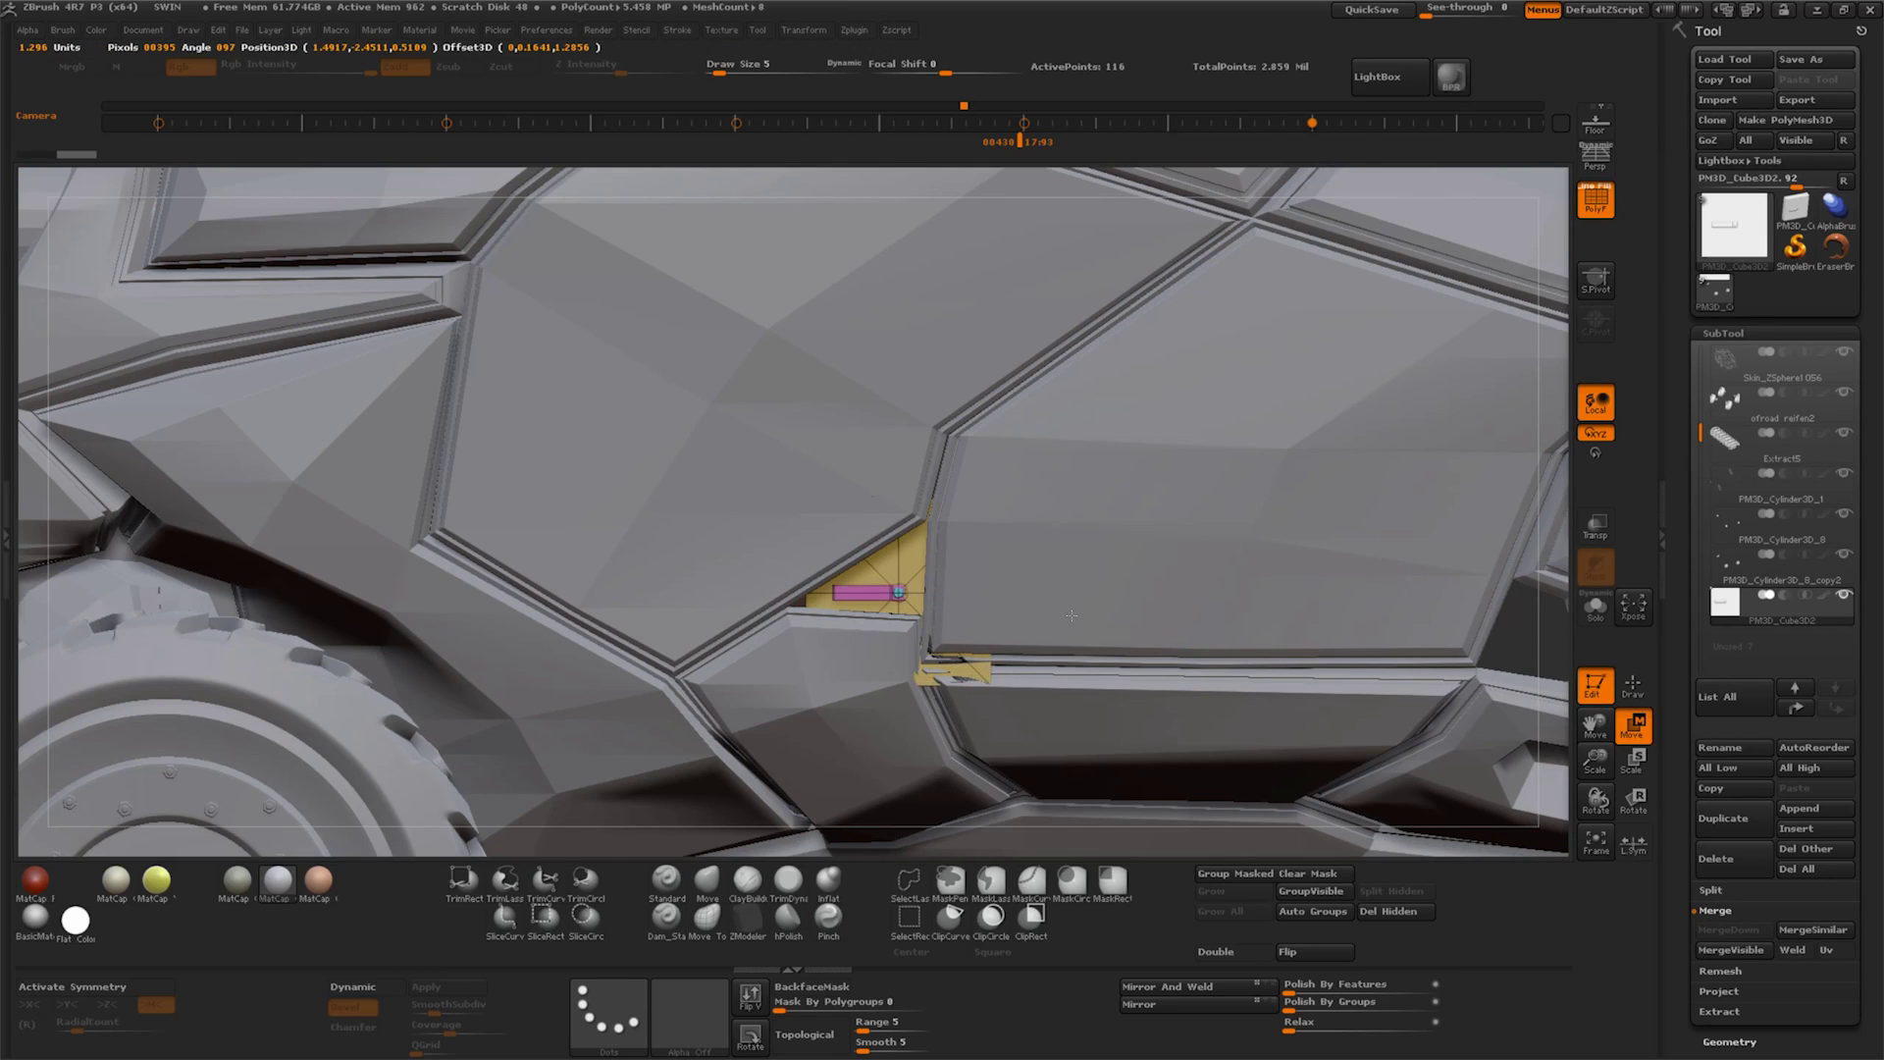
Lasso-mask around the pink bar on the new piece
left_click_drag(1078, 616, 1215, 629)
right_click_drag(952, 589, 952, 550, "ctrl")
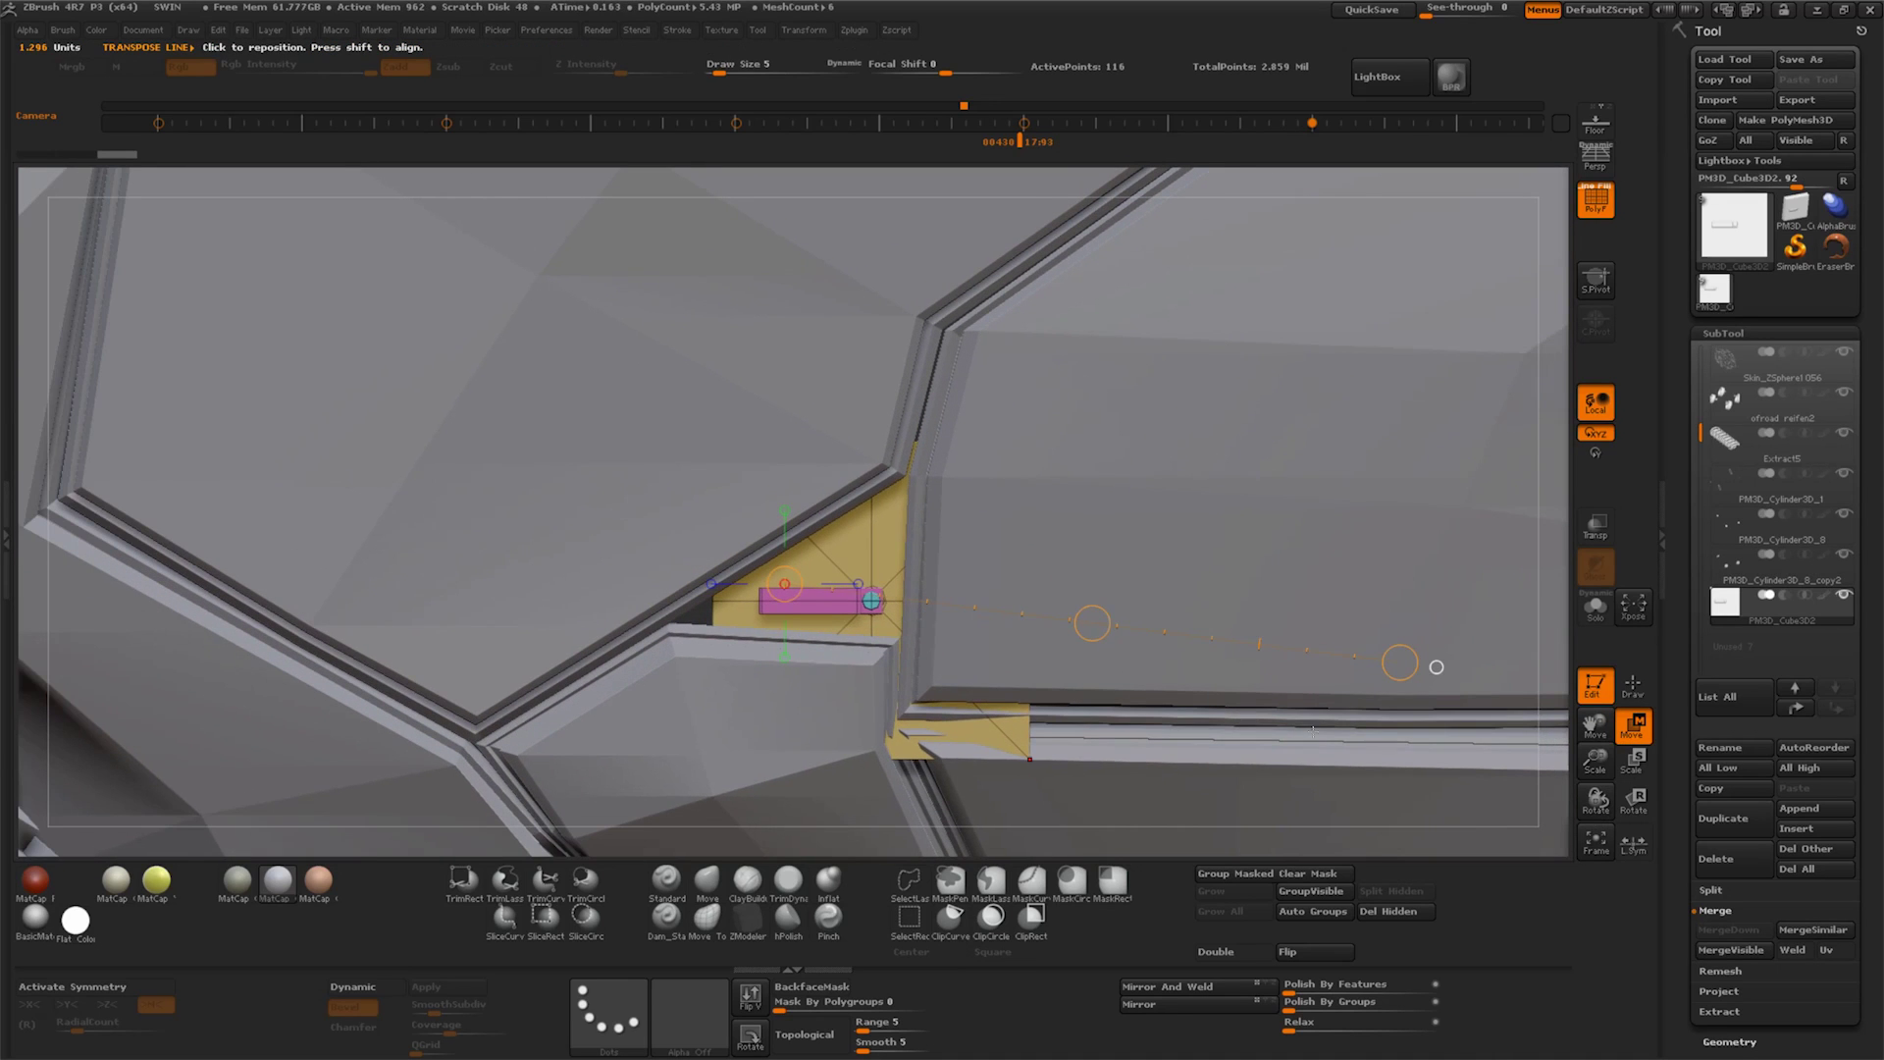
left_click(1632, 687)
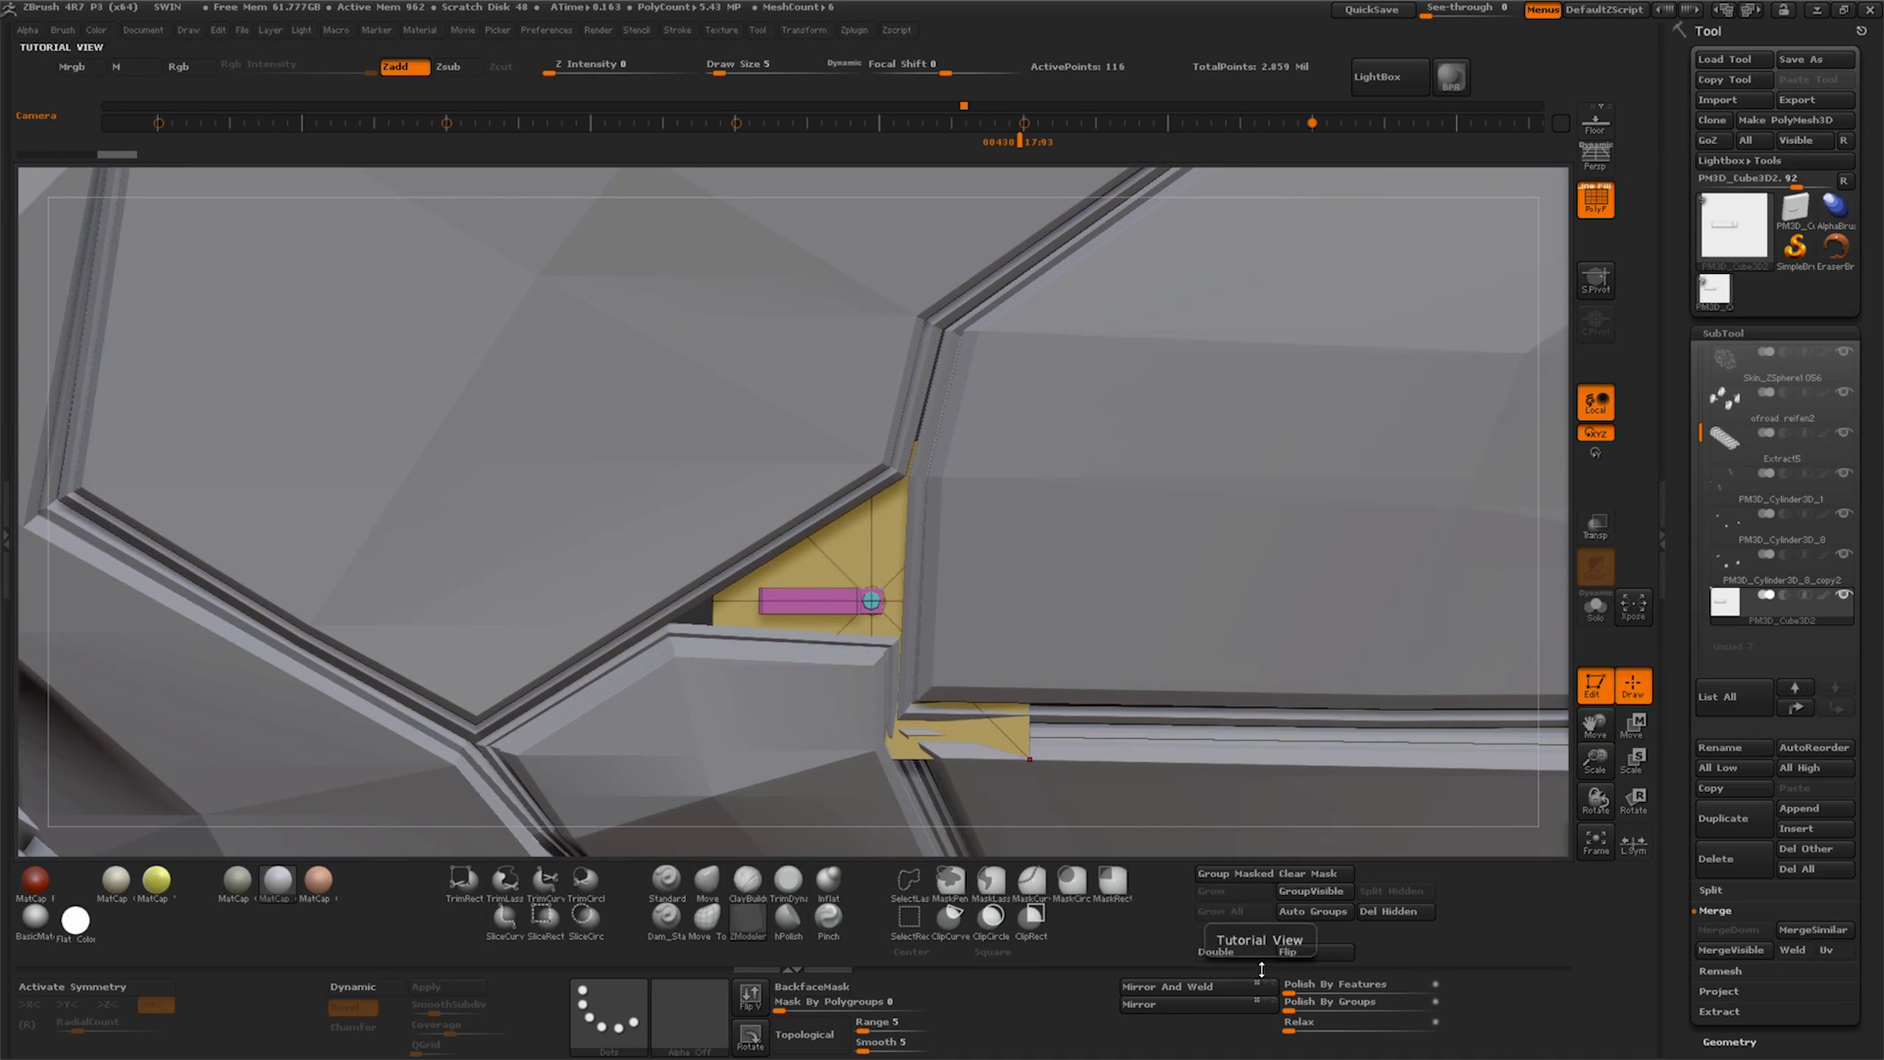
left_click(1030, 880)
left_click(1012, 887)
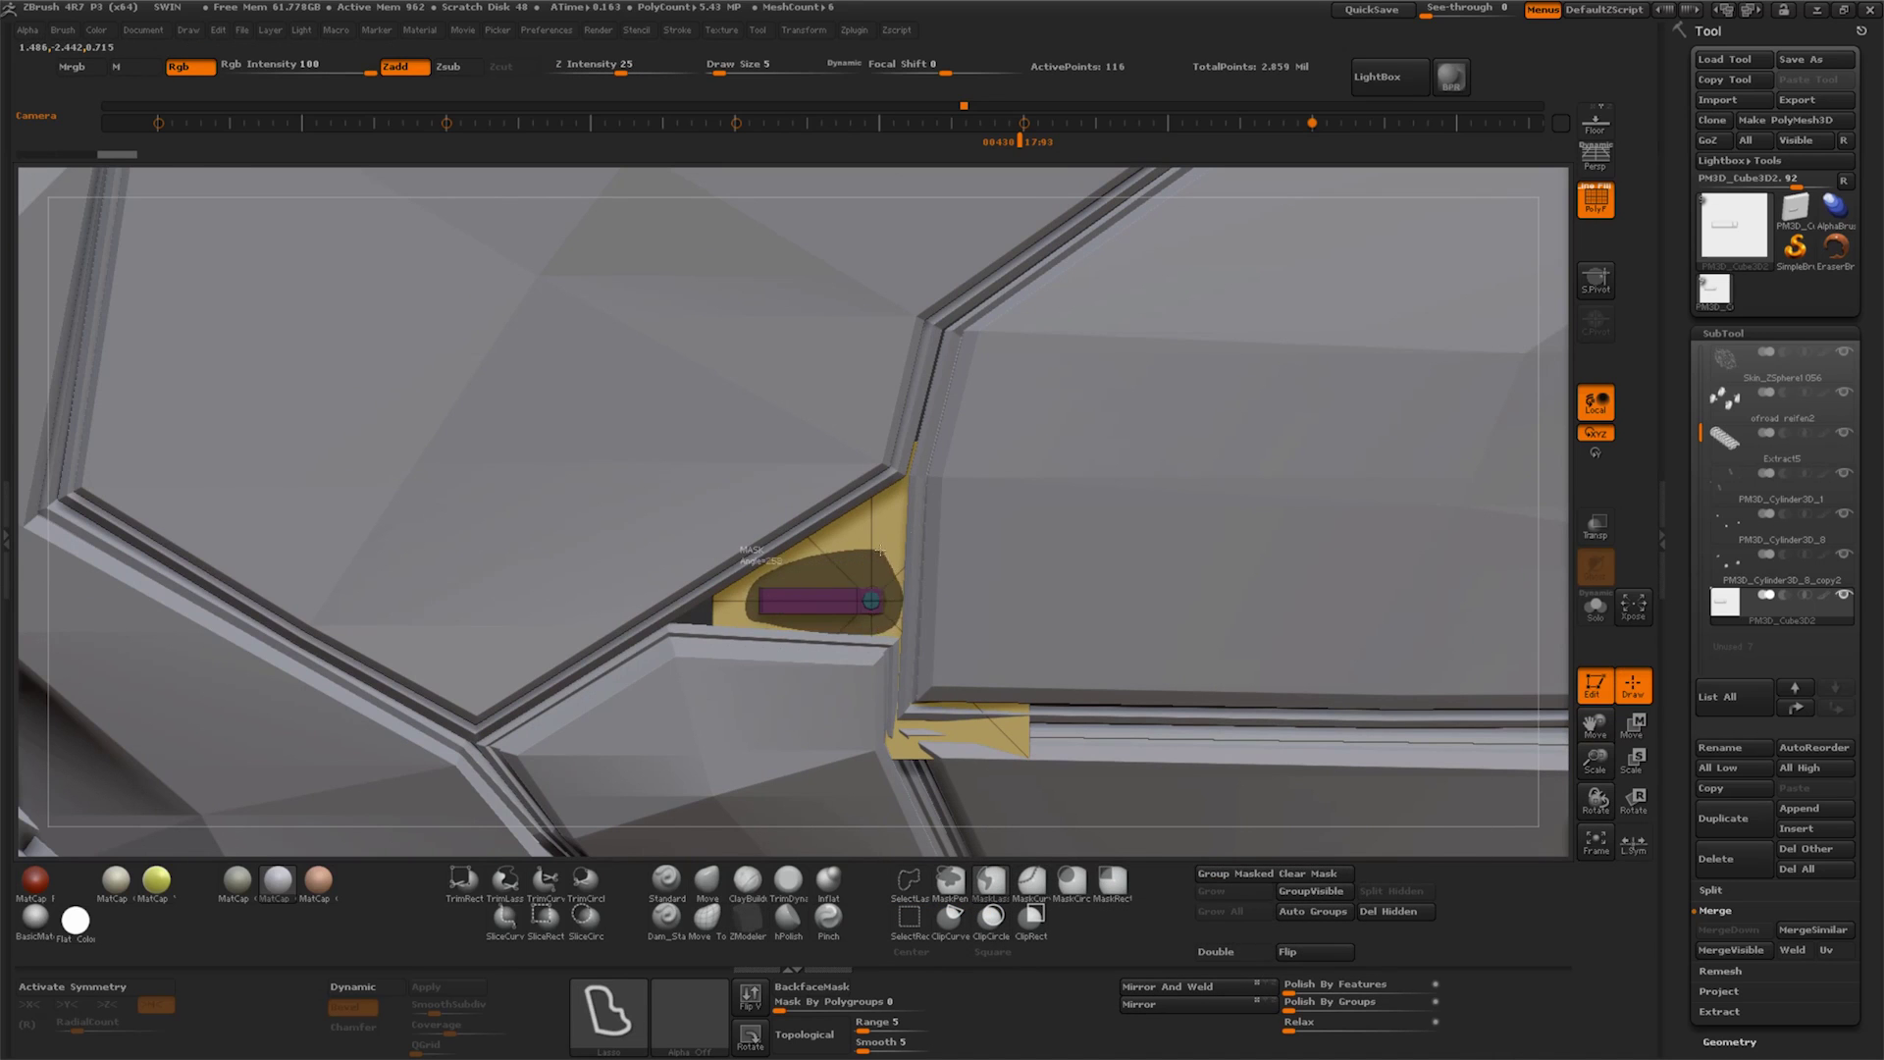
left_click_drag(776, 565, 776, 569, "ctrl")
Test-slide the unmasked bar left with a transpose move, then undo it
key("w")
left_click_drag(1400, 663, 1404, 584, "shift")
left_click_drag(1100, 585, 1087, 588)
key("ctrl+z")
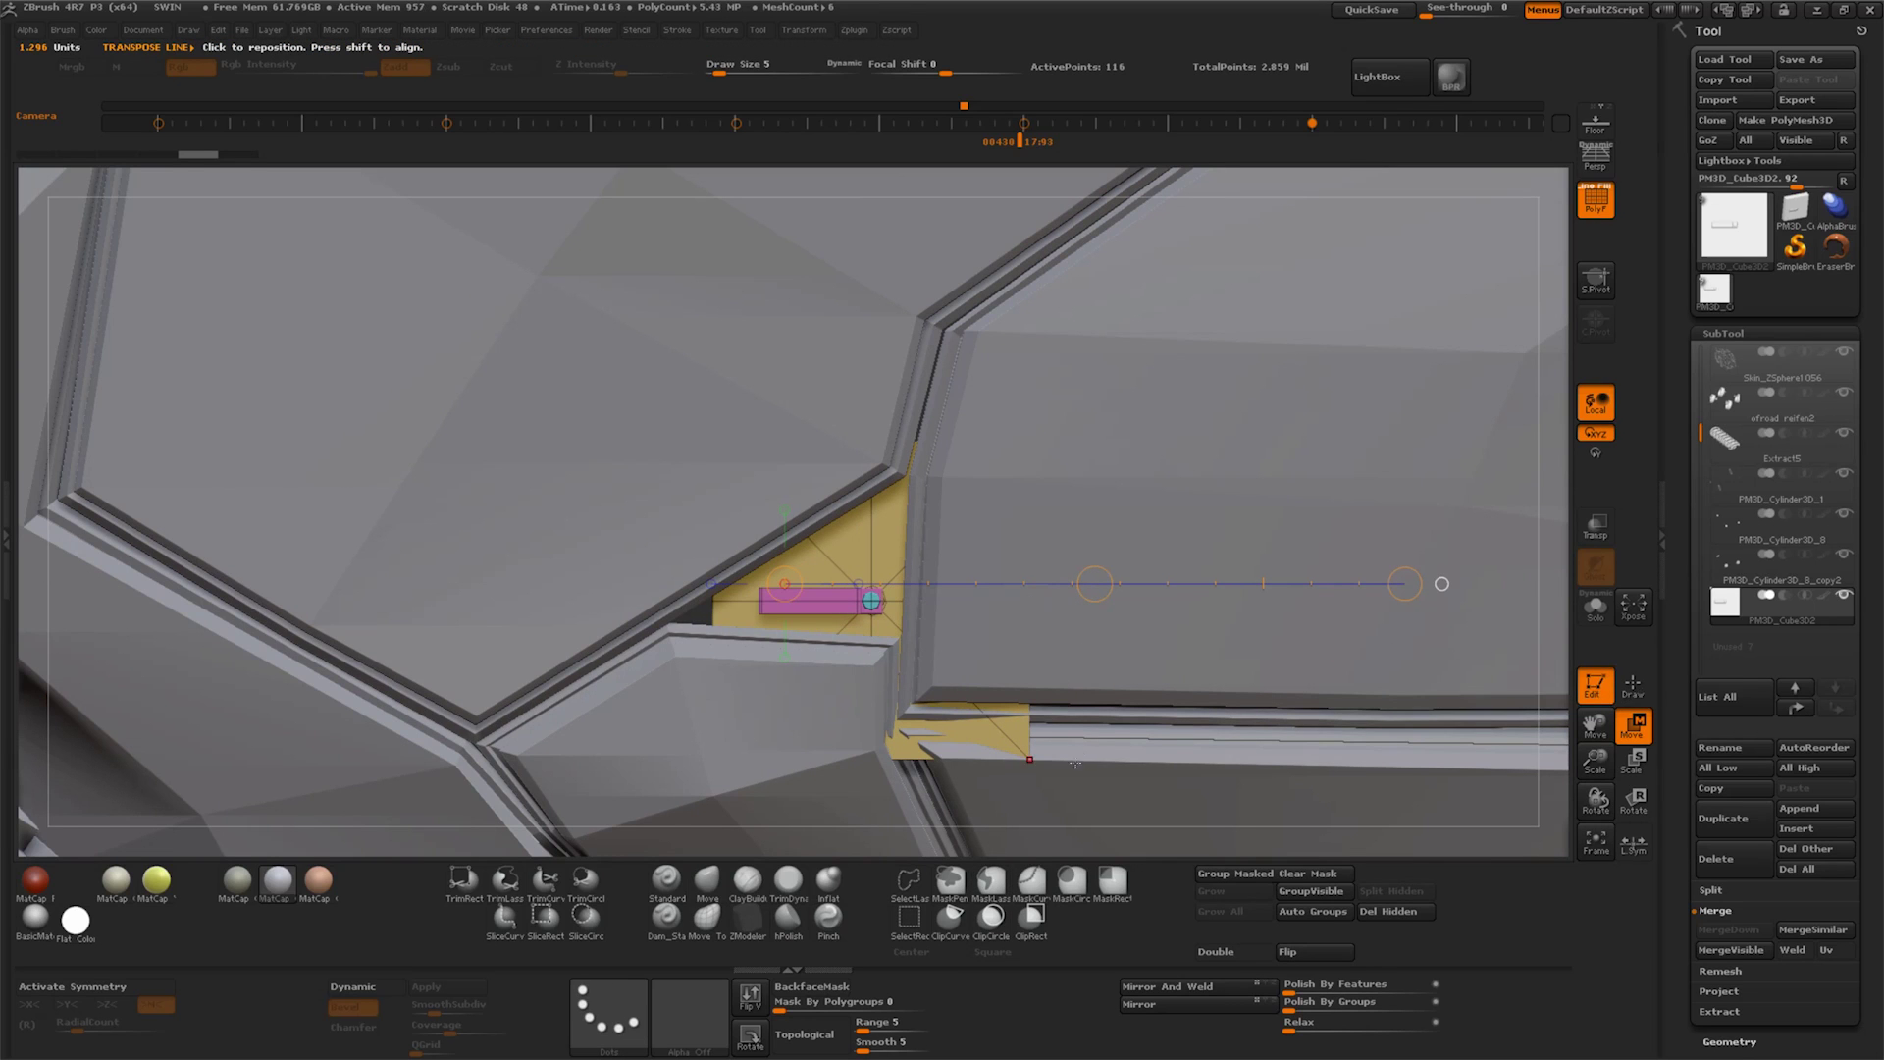
Re-mask the piece around the bar and duplicate it as a new subtool
left_click(1633, 687)
left_click_drag(888, 548, 893, 554, "ctrl")
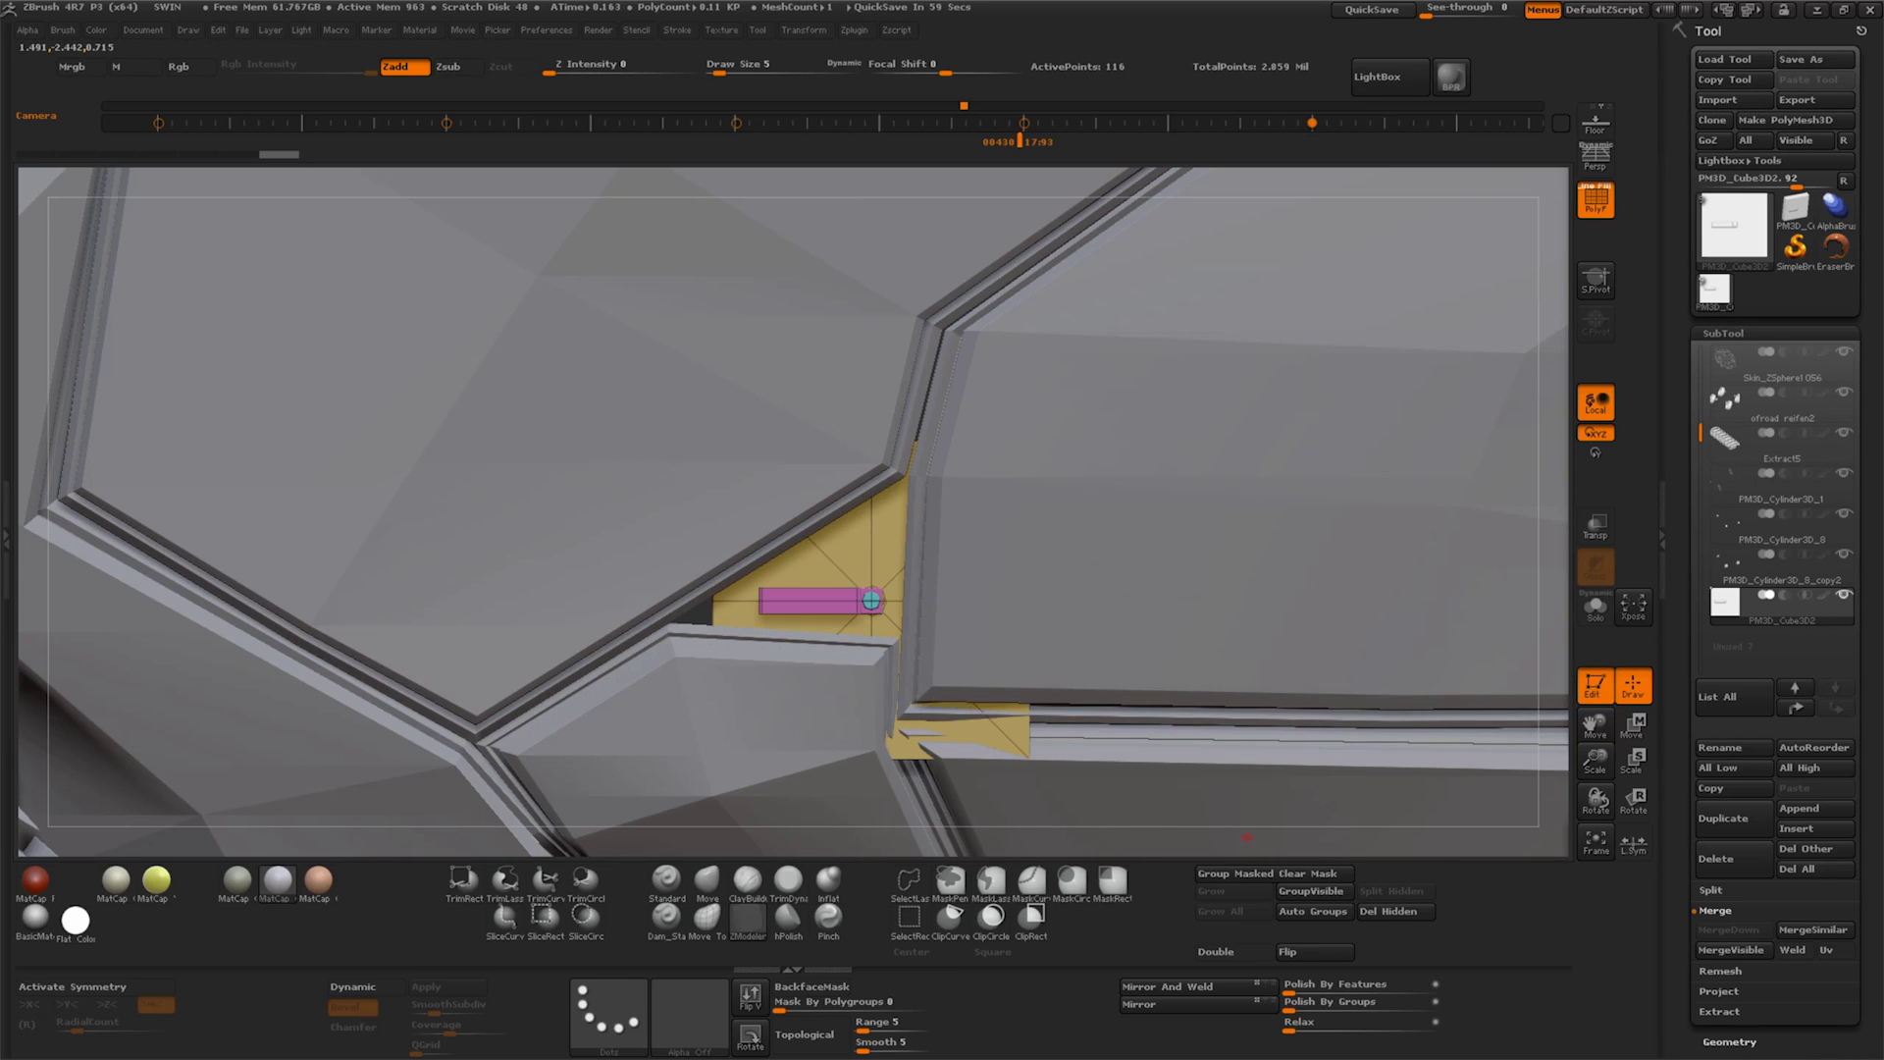
left_click_drag(752, 592, 883, 557, "ctrl")
key("w")
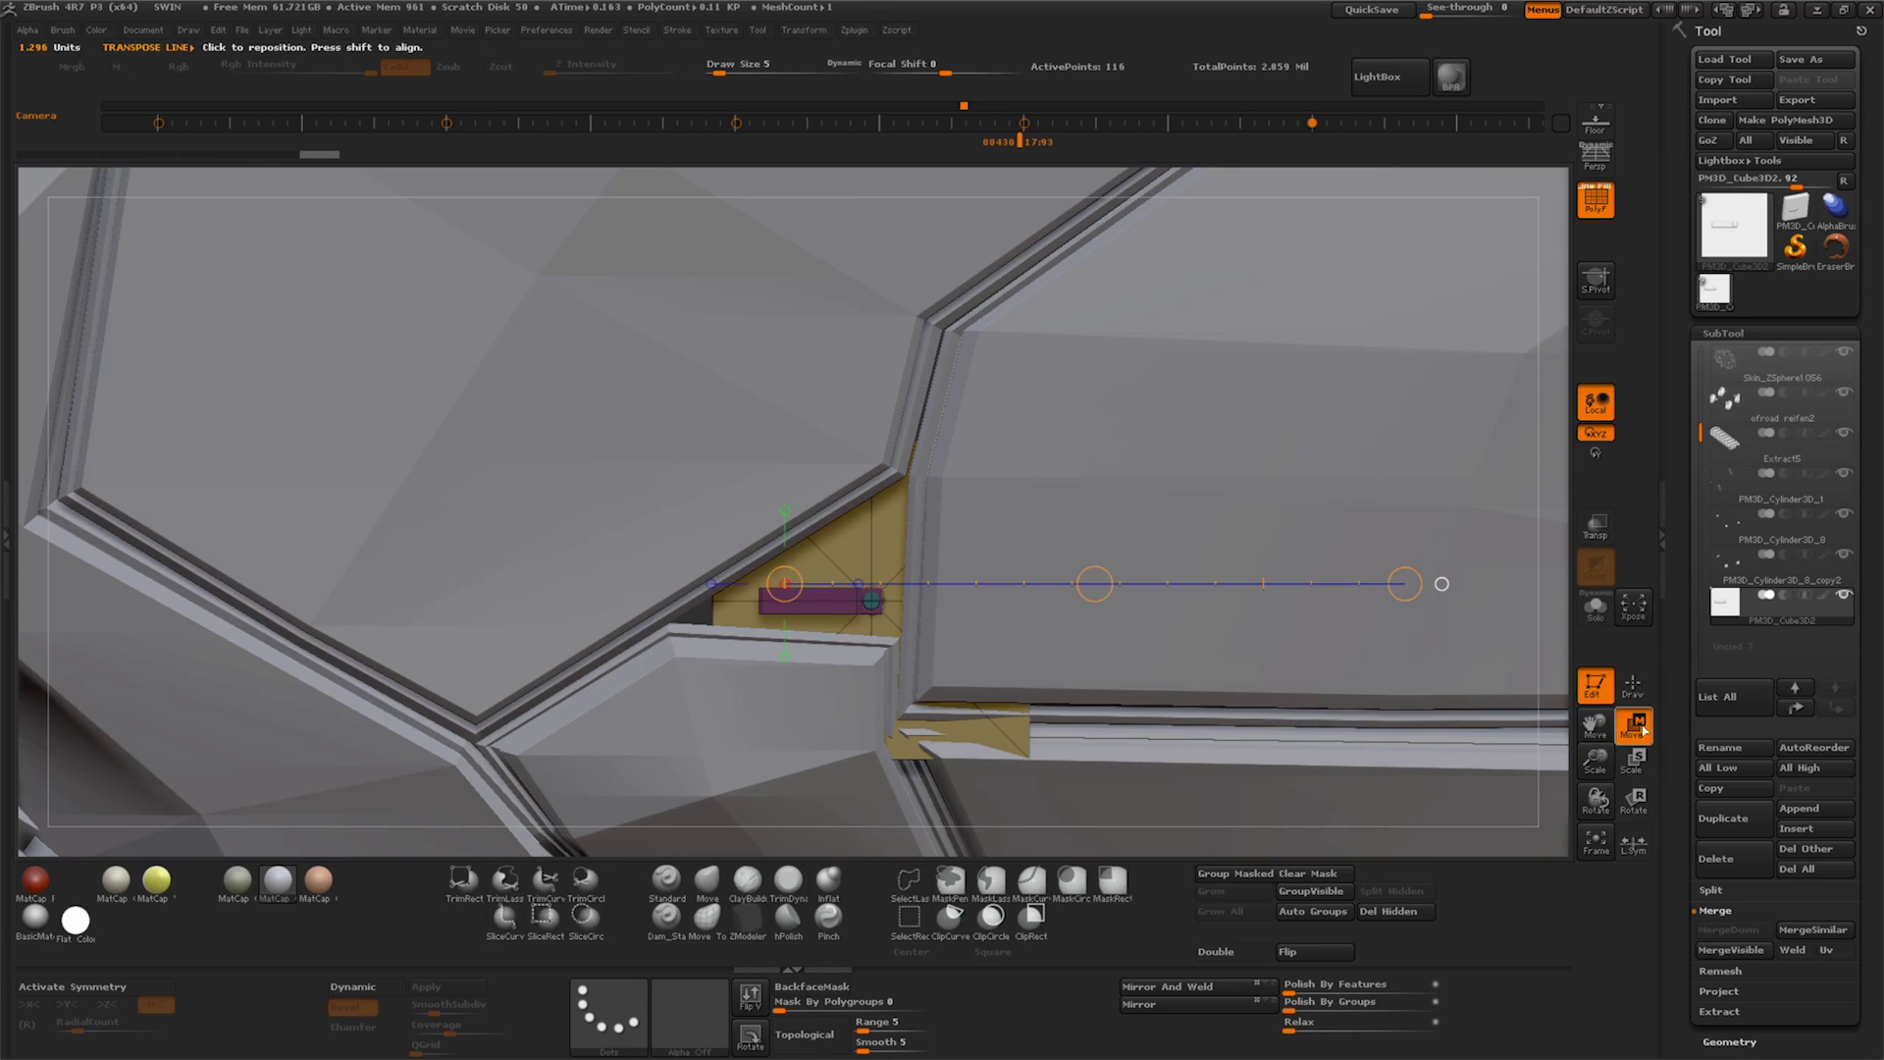
mouse_move(871, 600)
left_mouse_down()
mouse_move(1439, 585)
mouse_move(1059, 728)
mouse_move(1067, 642)
mouse_move(1111, 634)
left_mouse_up()
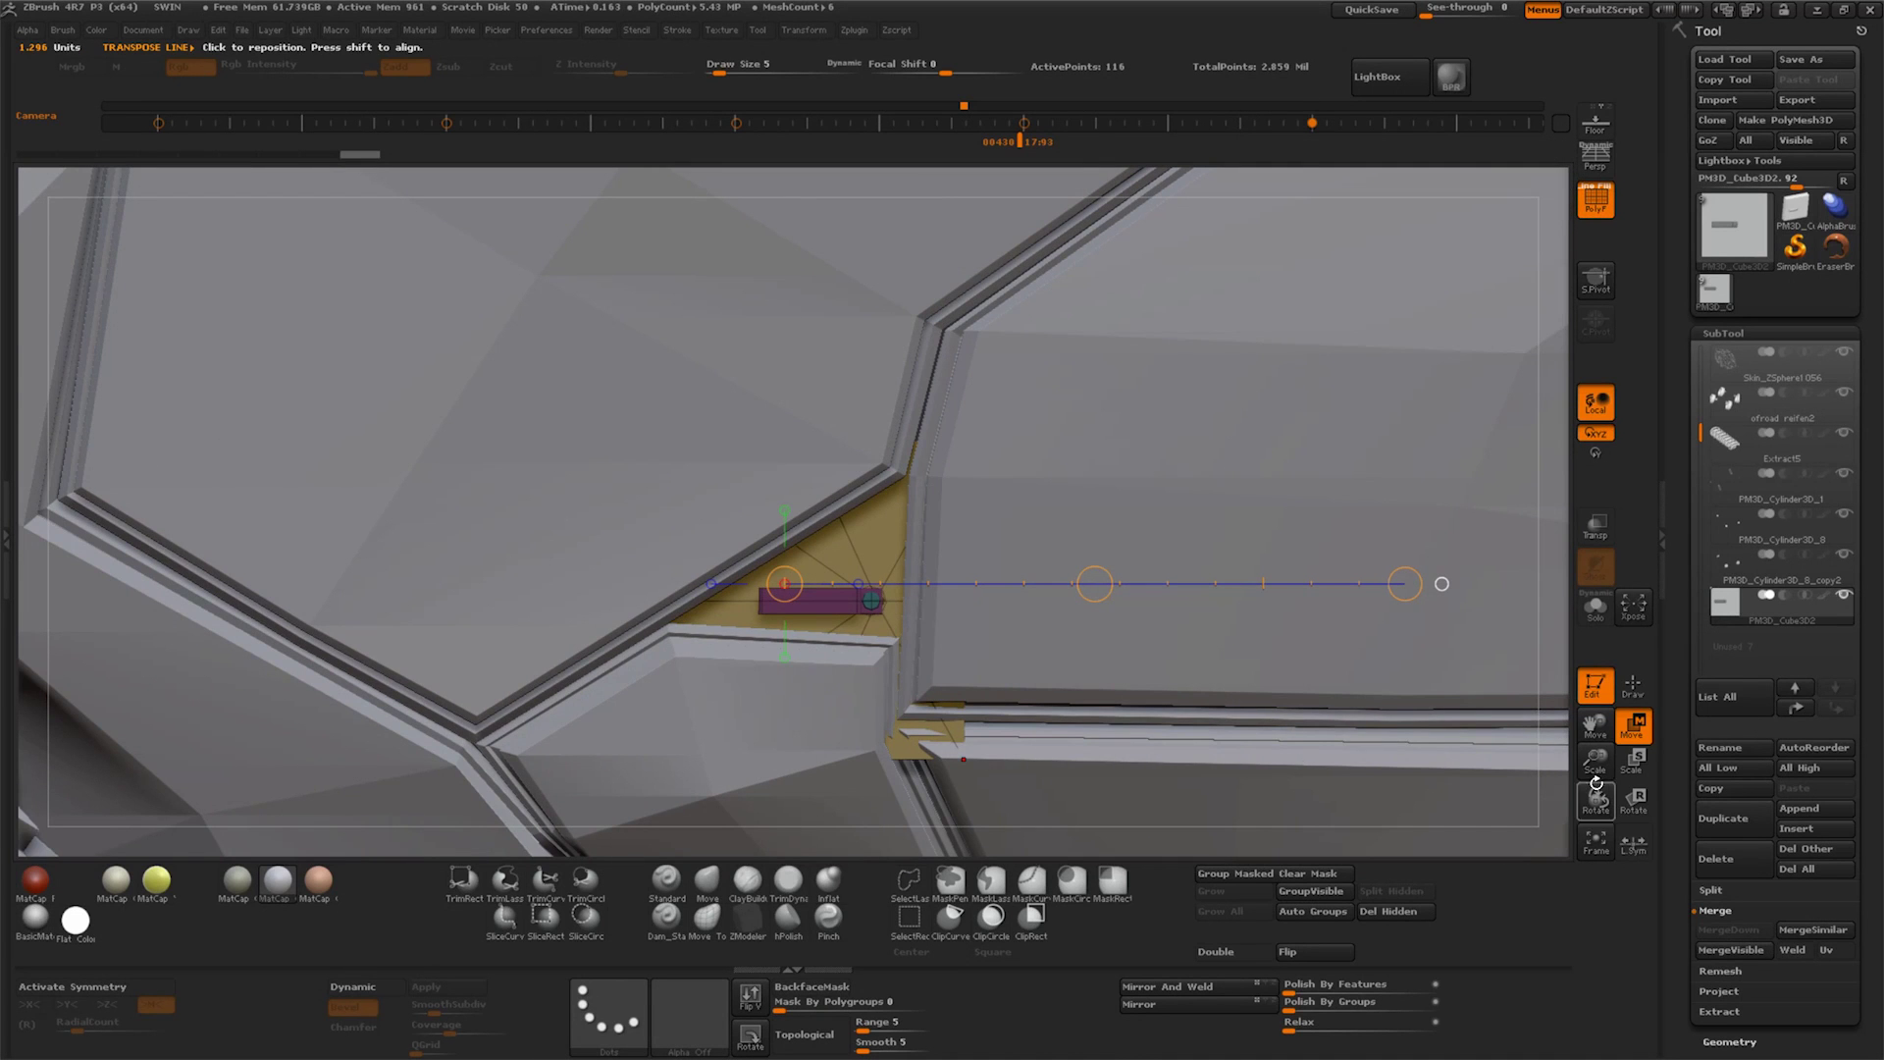
left_click_drag(1595, 782, 1157, 748)
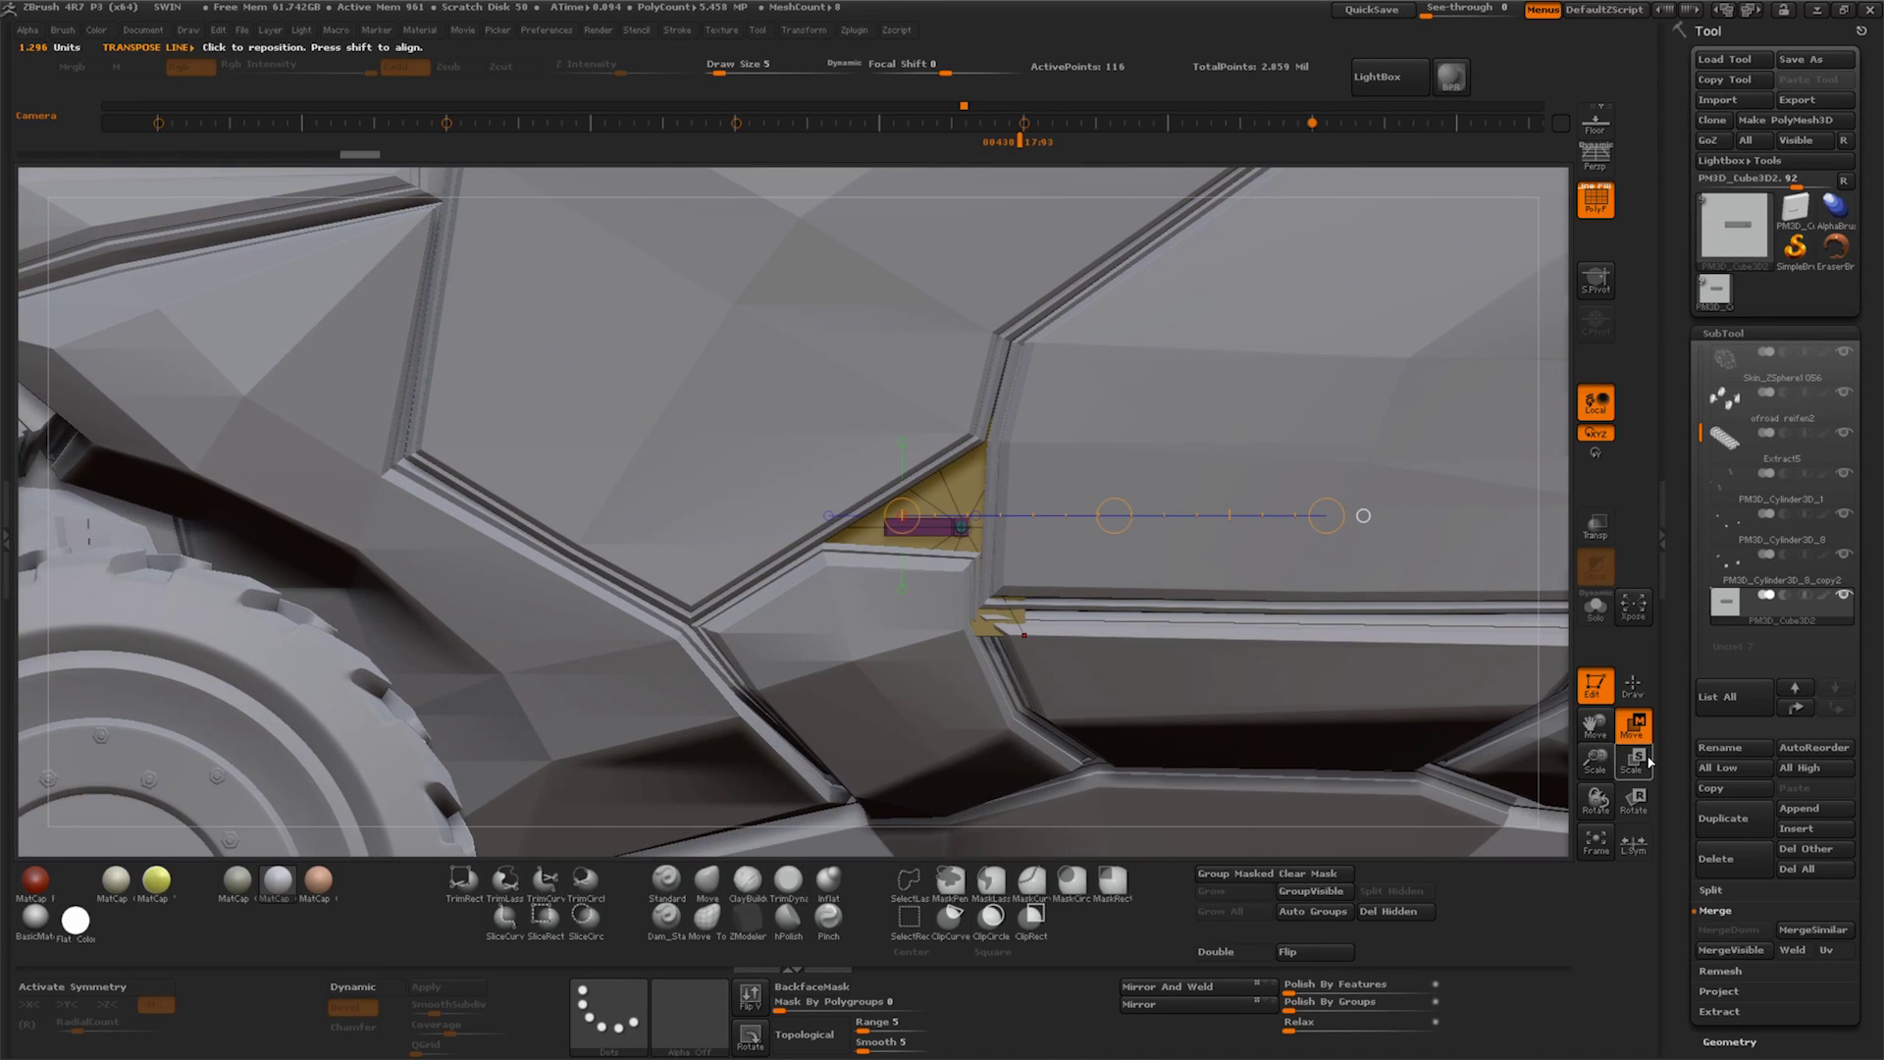
left_click(1734, 818)
Slide the PM3D_Cube3D2 piece right into the next panel gap
left_click_drag(1595, 726, 1341, 761)
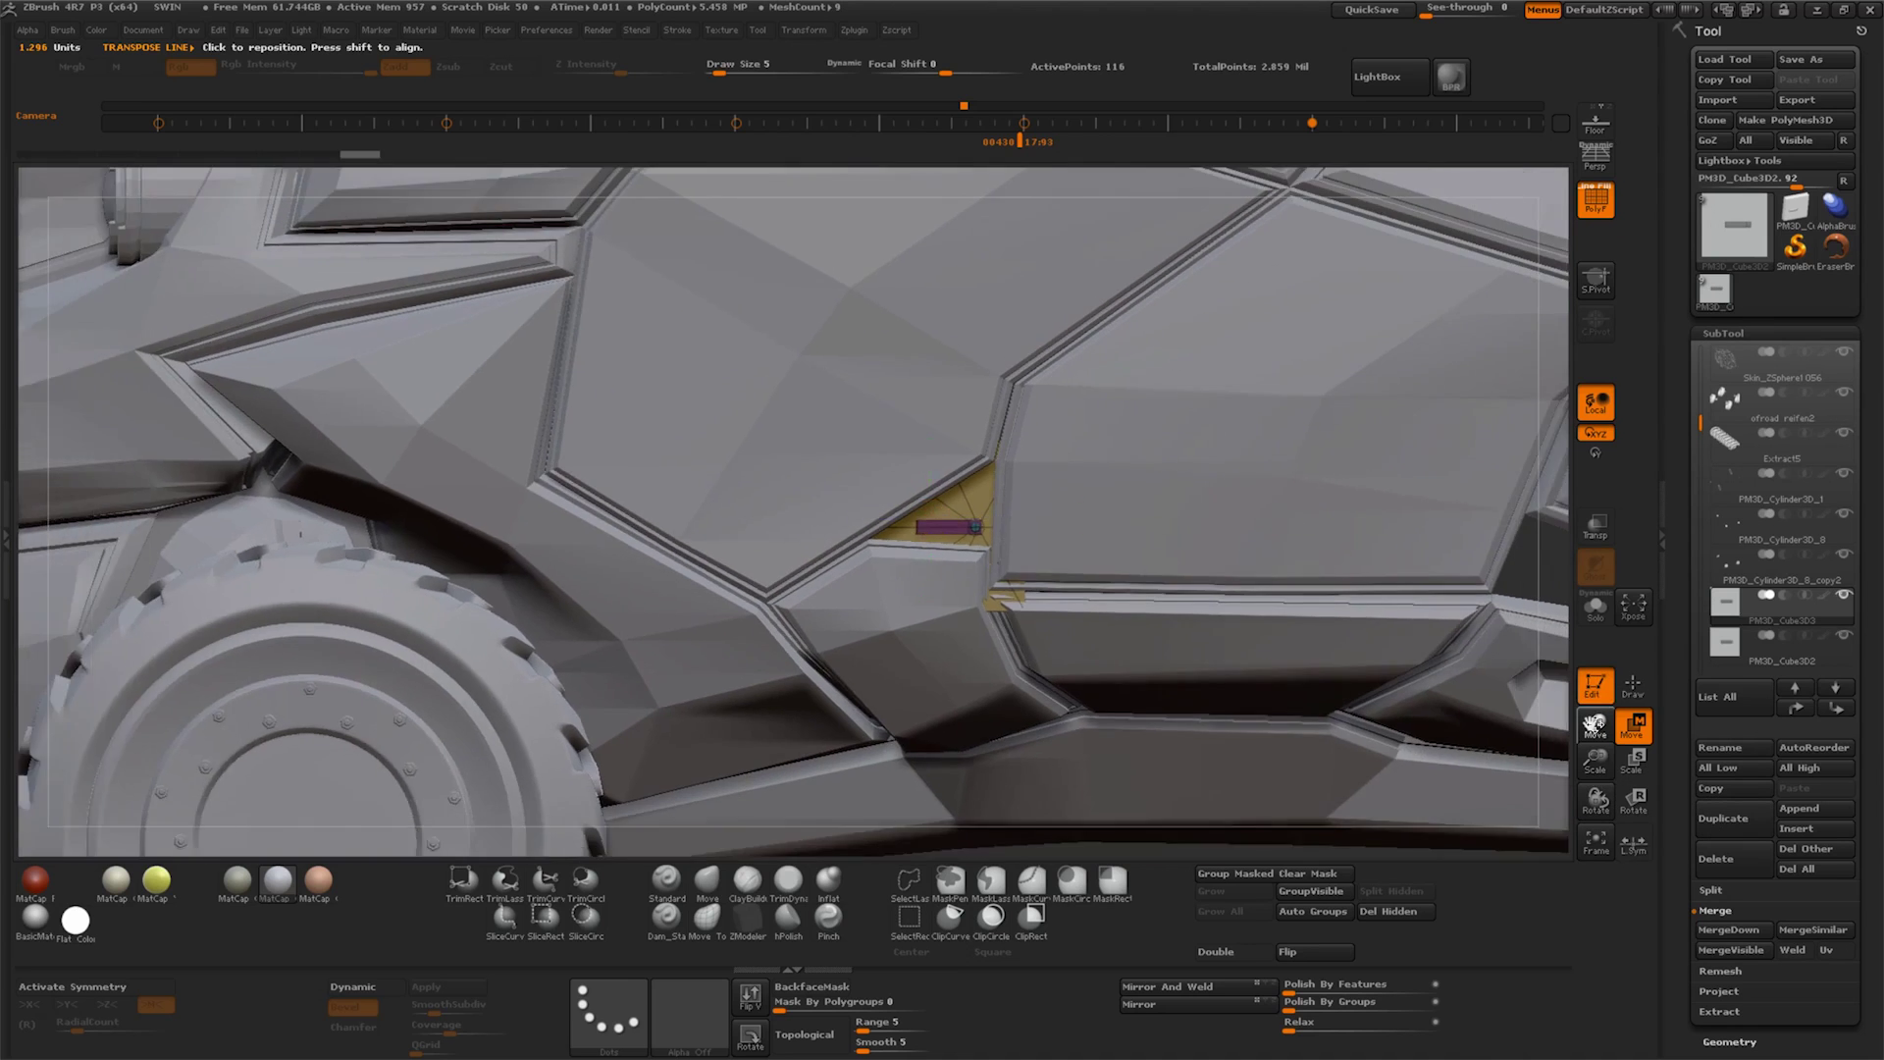
left_click(1766, 641)
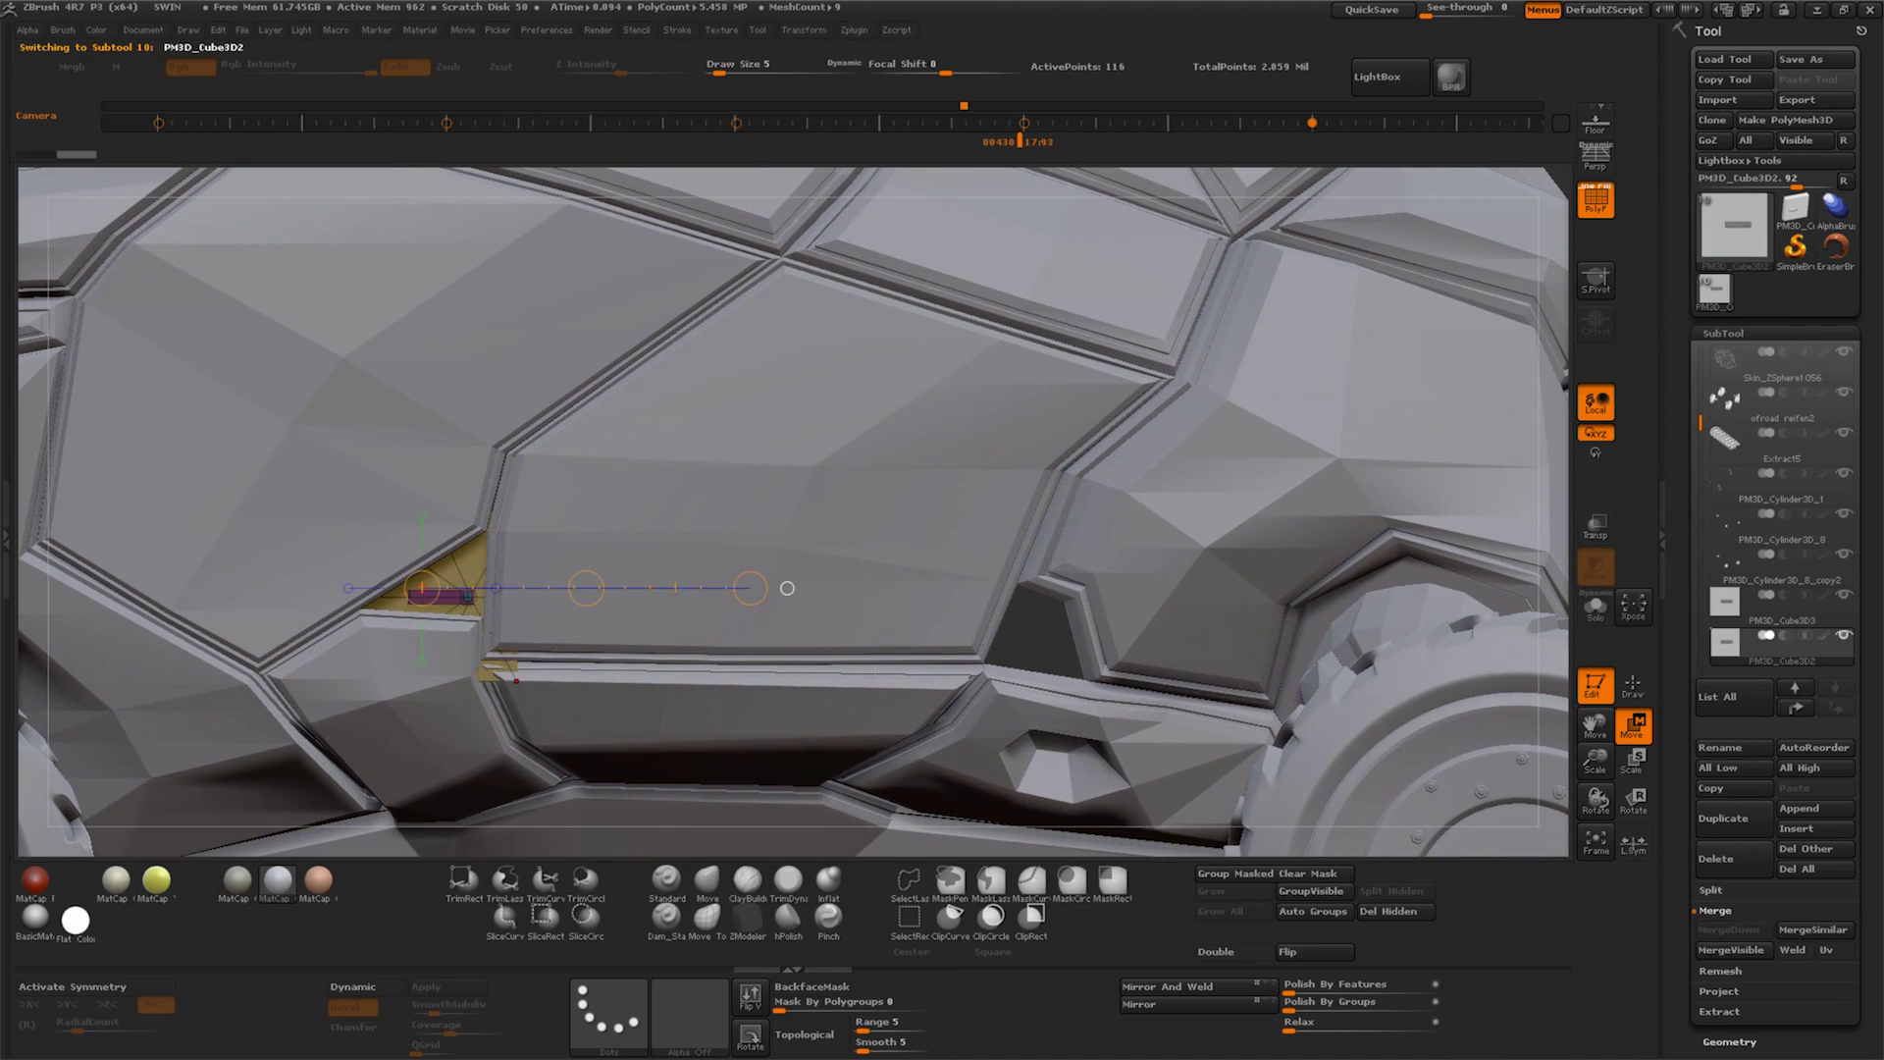
left_click_drag(586, 588, 1022, 642)
key("ctrl+z")
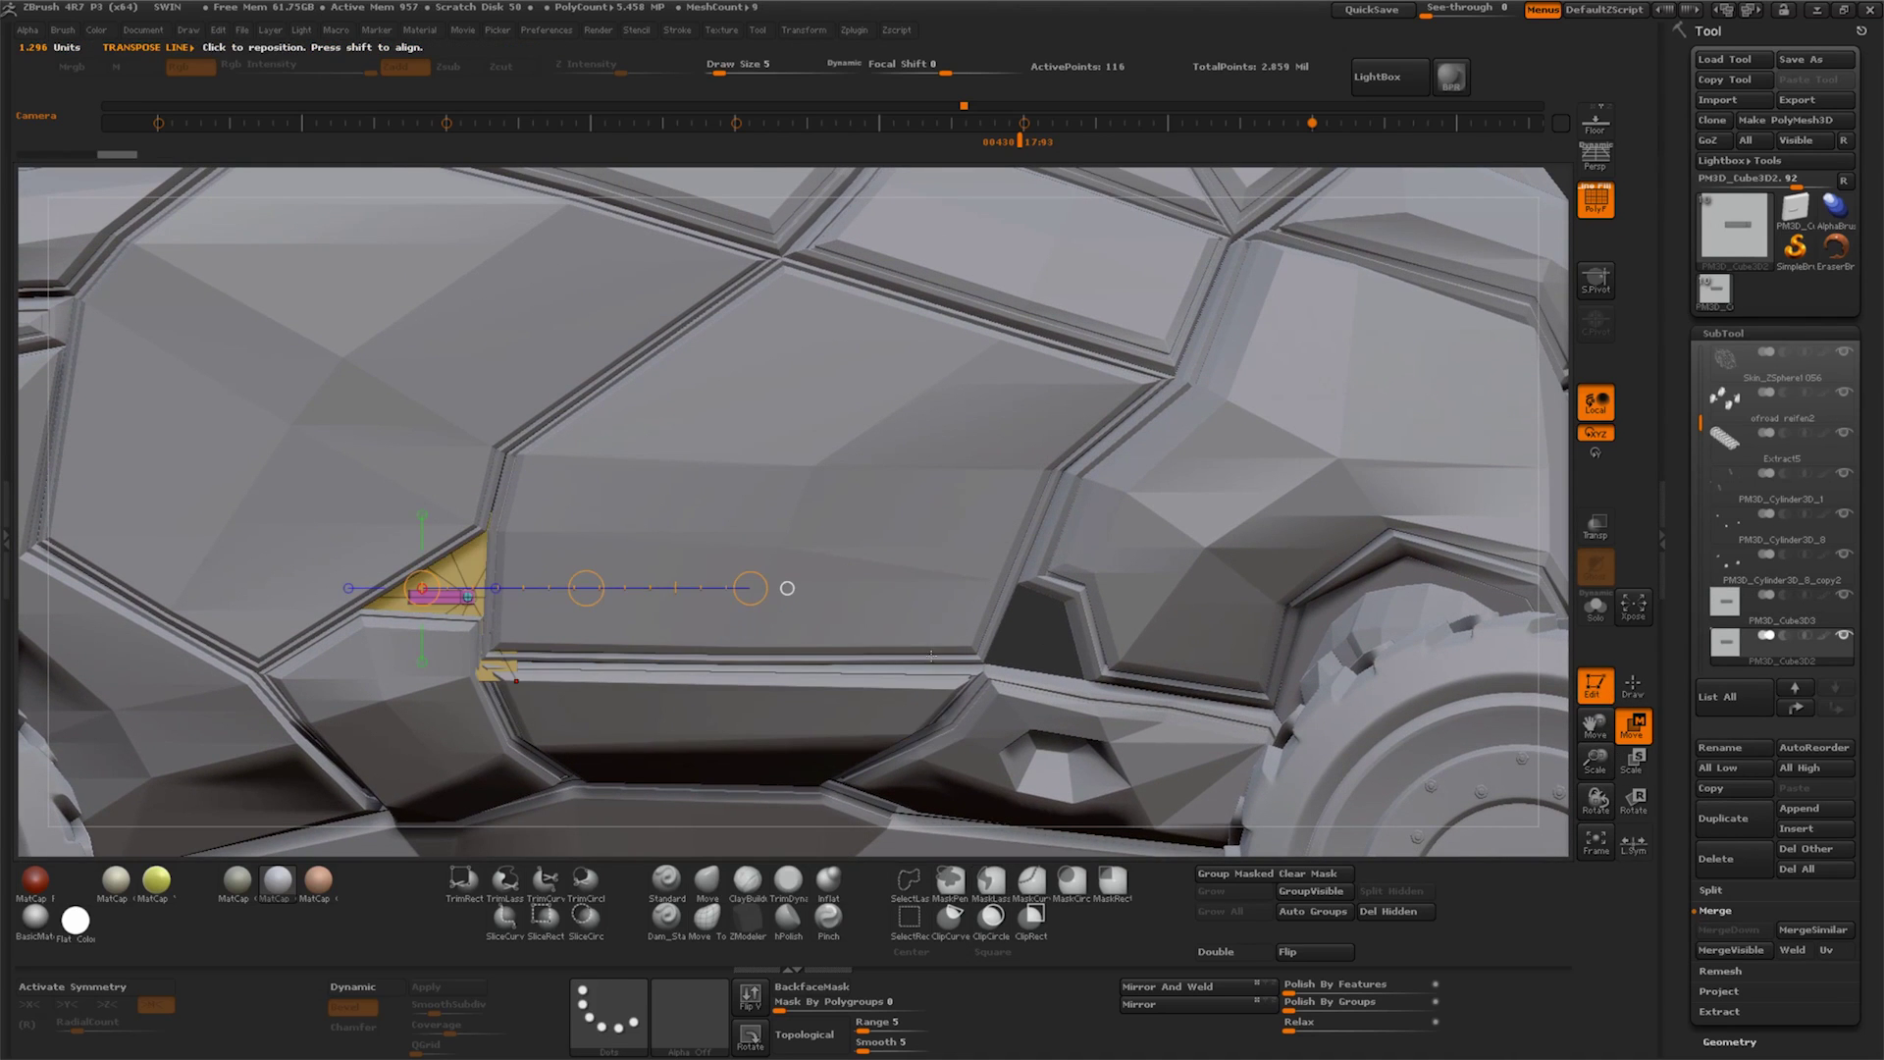
left_click_drag(461, 594, 1050, 630)
Nudge the magenta bar slightly left, checking the piece near the wheel from several angles
mouse_move(1170, 621)
left_mouse_down()
mouse_move(1252, 709)
mouse_move(1097, 706)
mouse_move(1113, 673)
mouse_move(1183, 666)
mouse_move(1082, 690)
left_mouse_up()
mouse_move(1034, 650)
right_mouse_down()
mouse_move(1190, 705)
mouse_move(1162, 729)
mouse_move(1276, 707)
mouse_move(1058, 734)
mouse_move(1260, 725)
right_mouse_up()
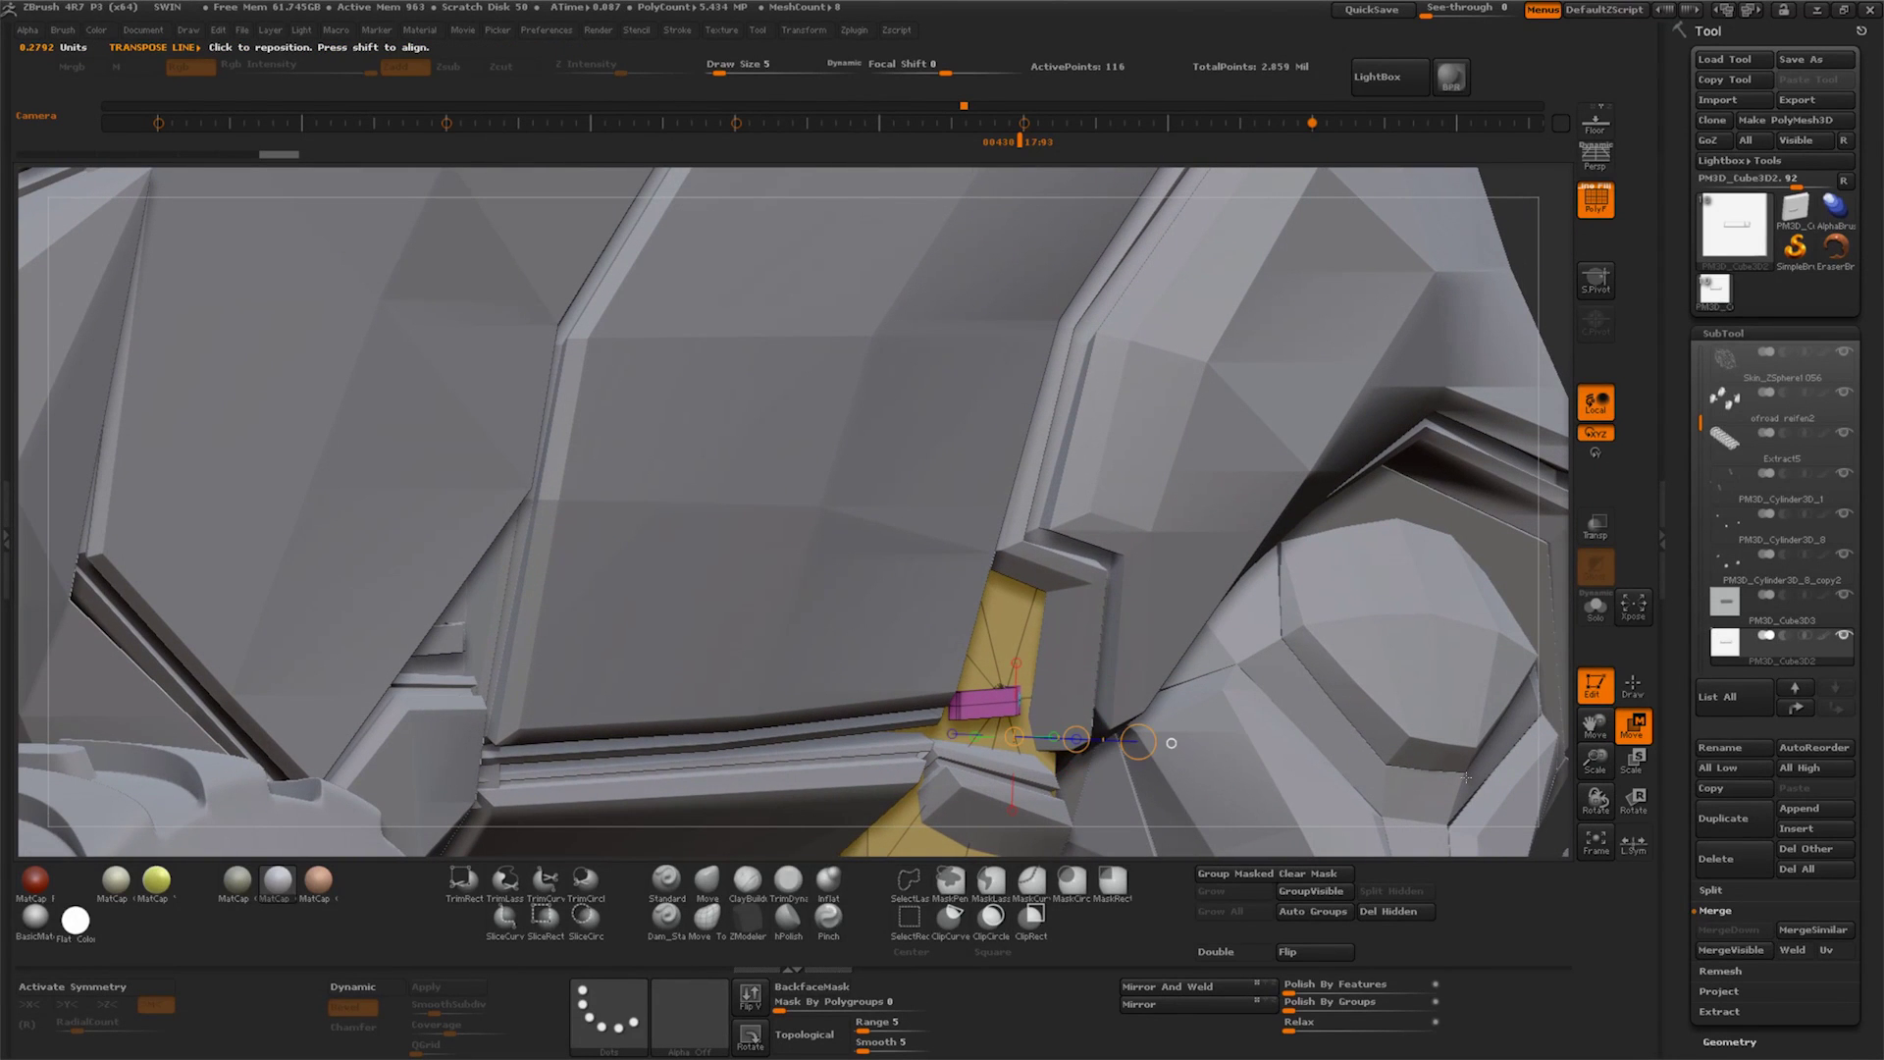
left_click_drag(1076, 739, 1058, 748)
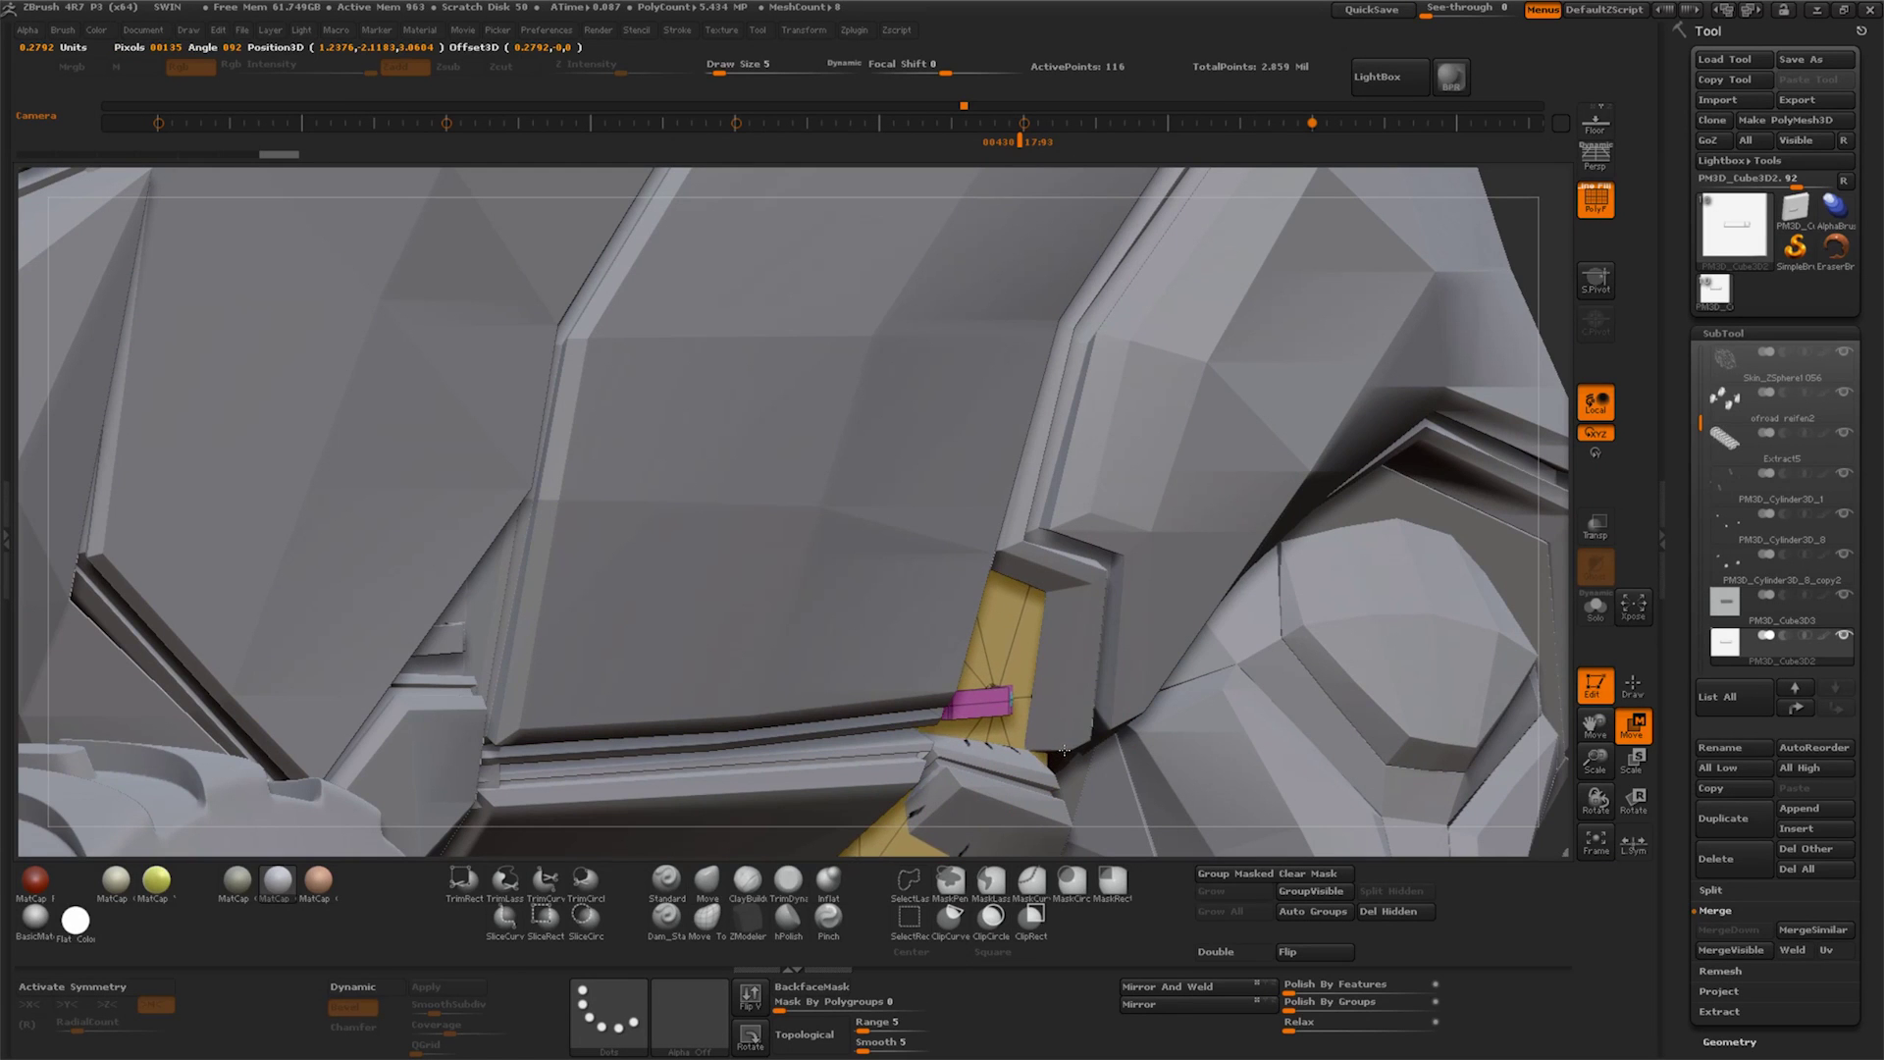
left_click_drag(1171, 743, 1084, 853)
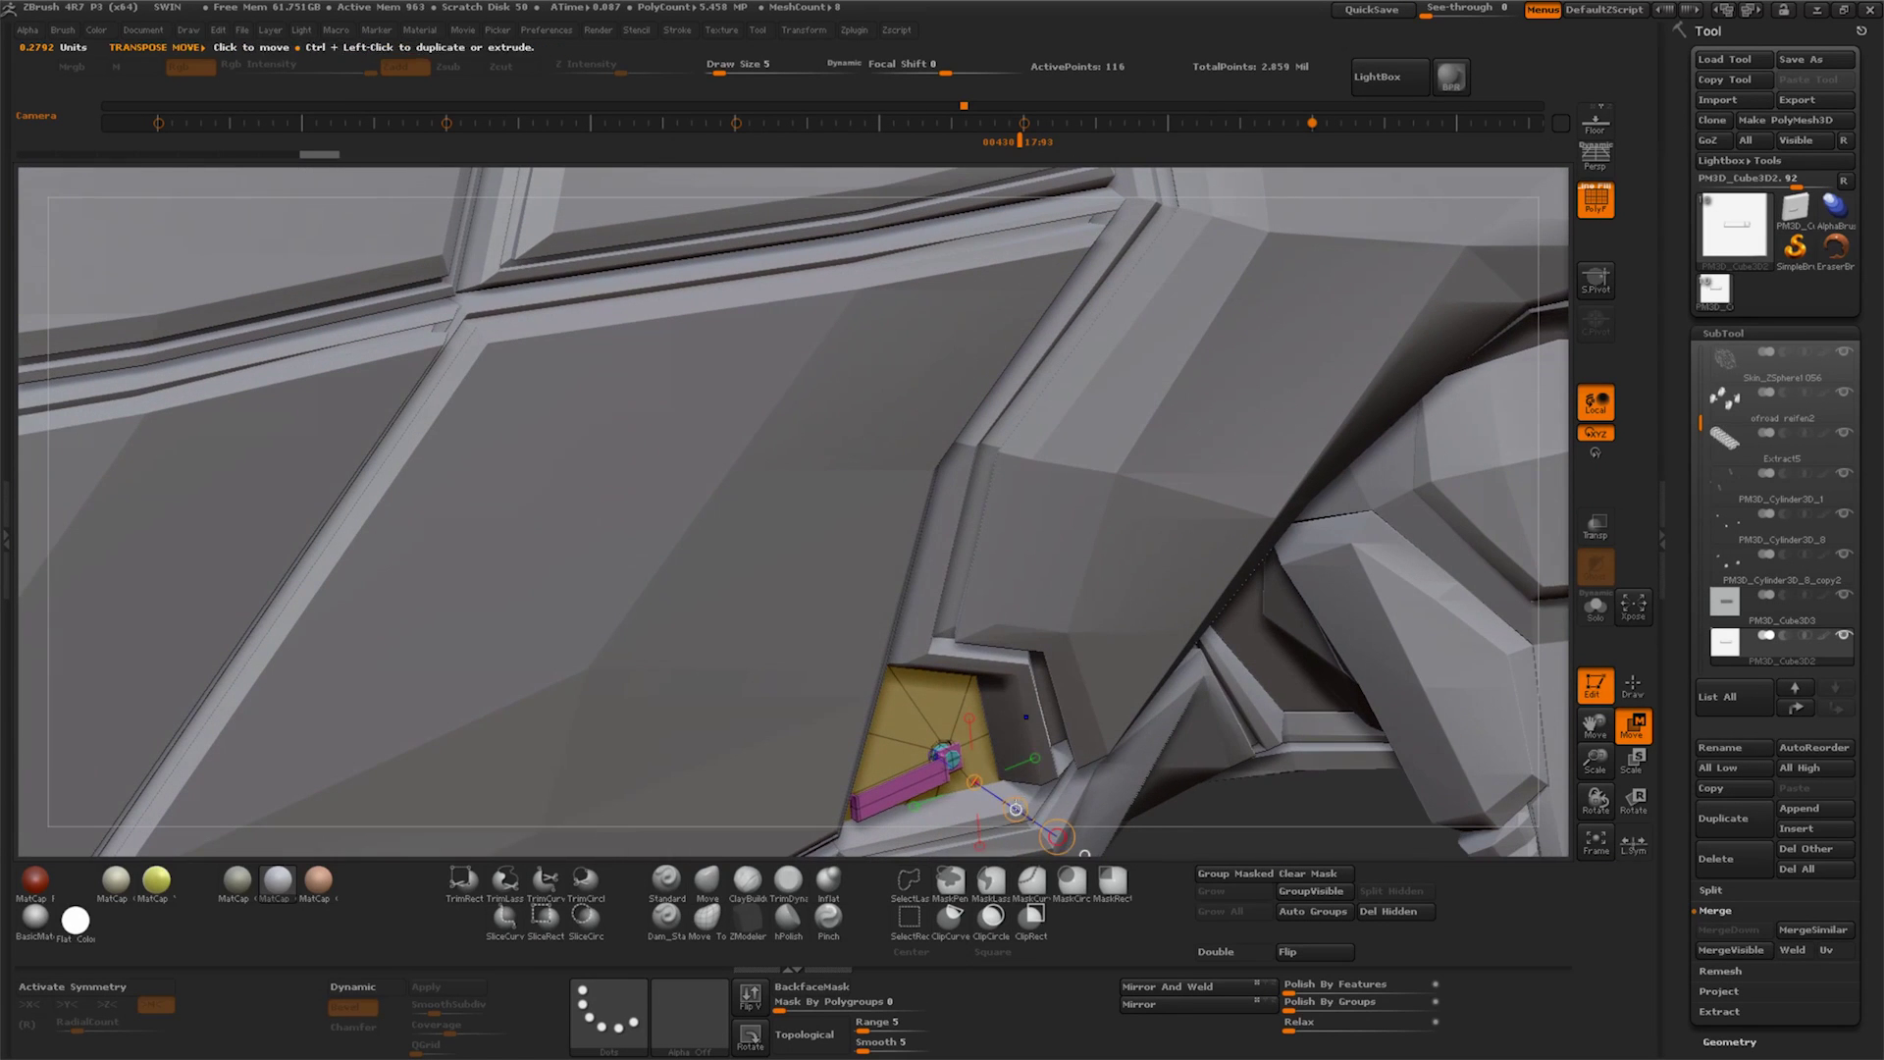
mouse_move(1171, 731)
left_mouse_down()
mouse_move(1095, 695)
mouse_move(1157, 667)
left_mouse_up()
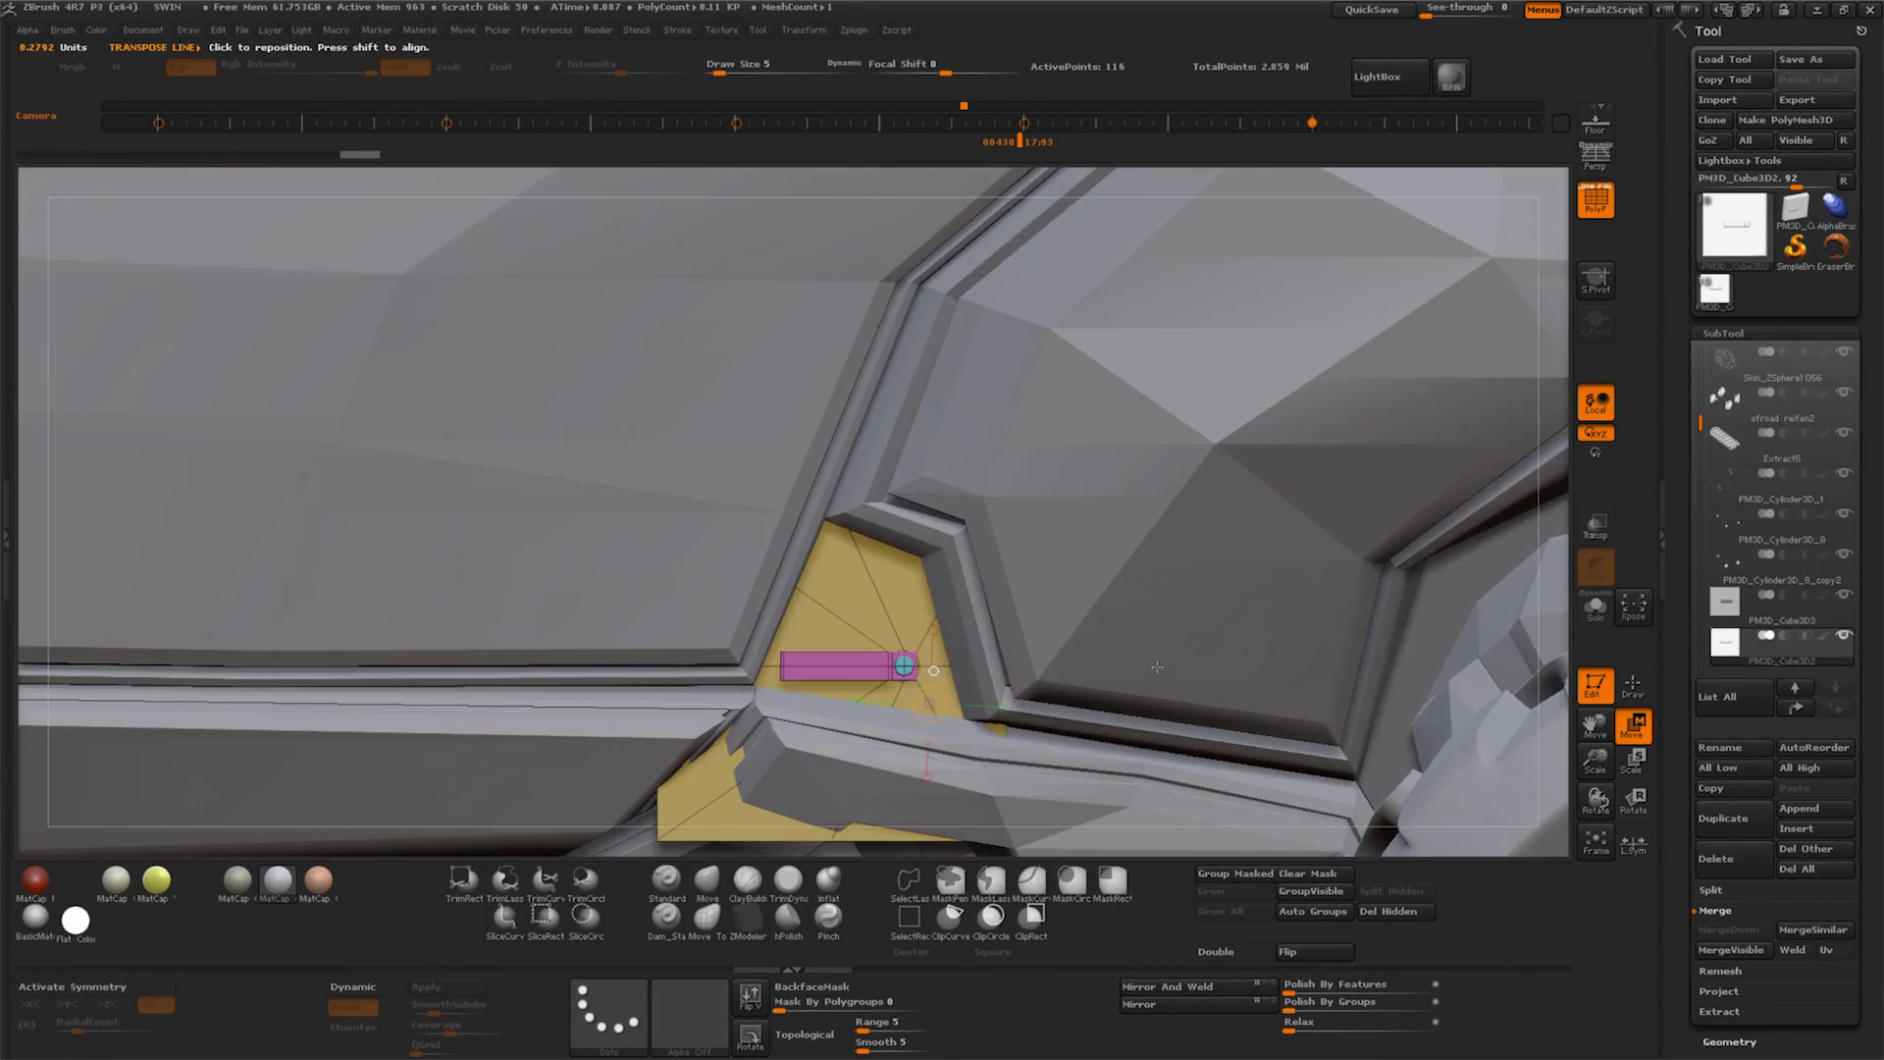
left_click_drag(1595, 769, 1594, 699)
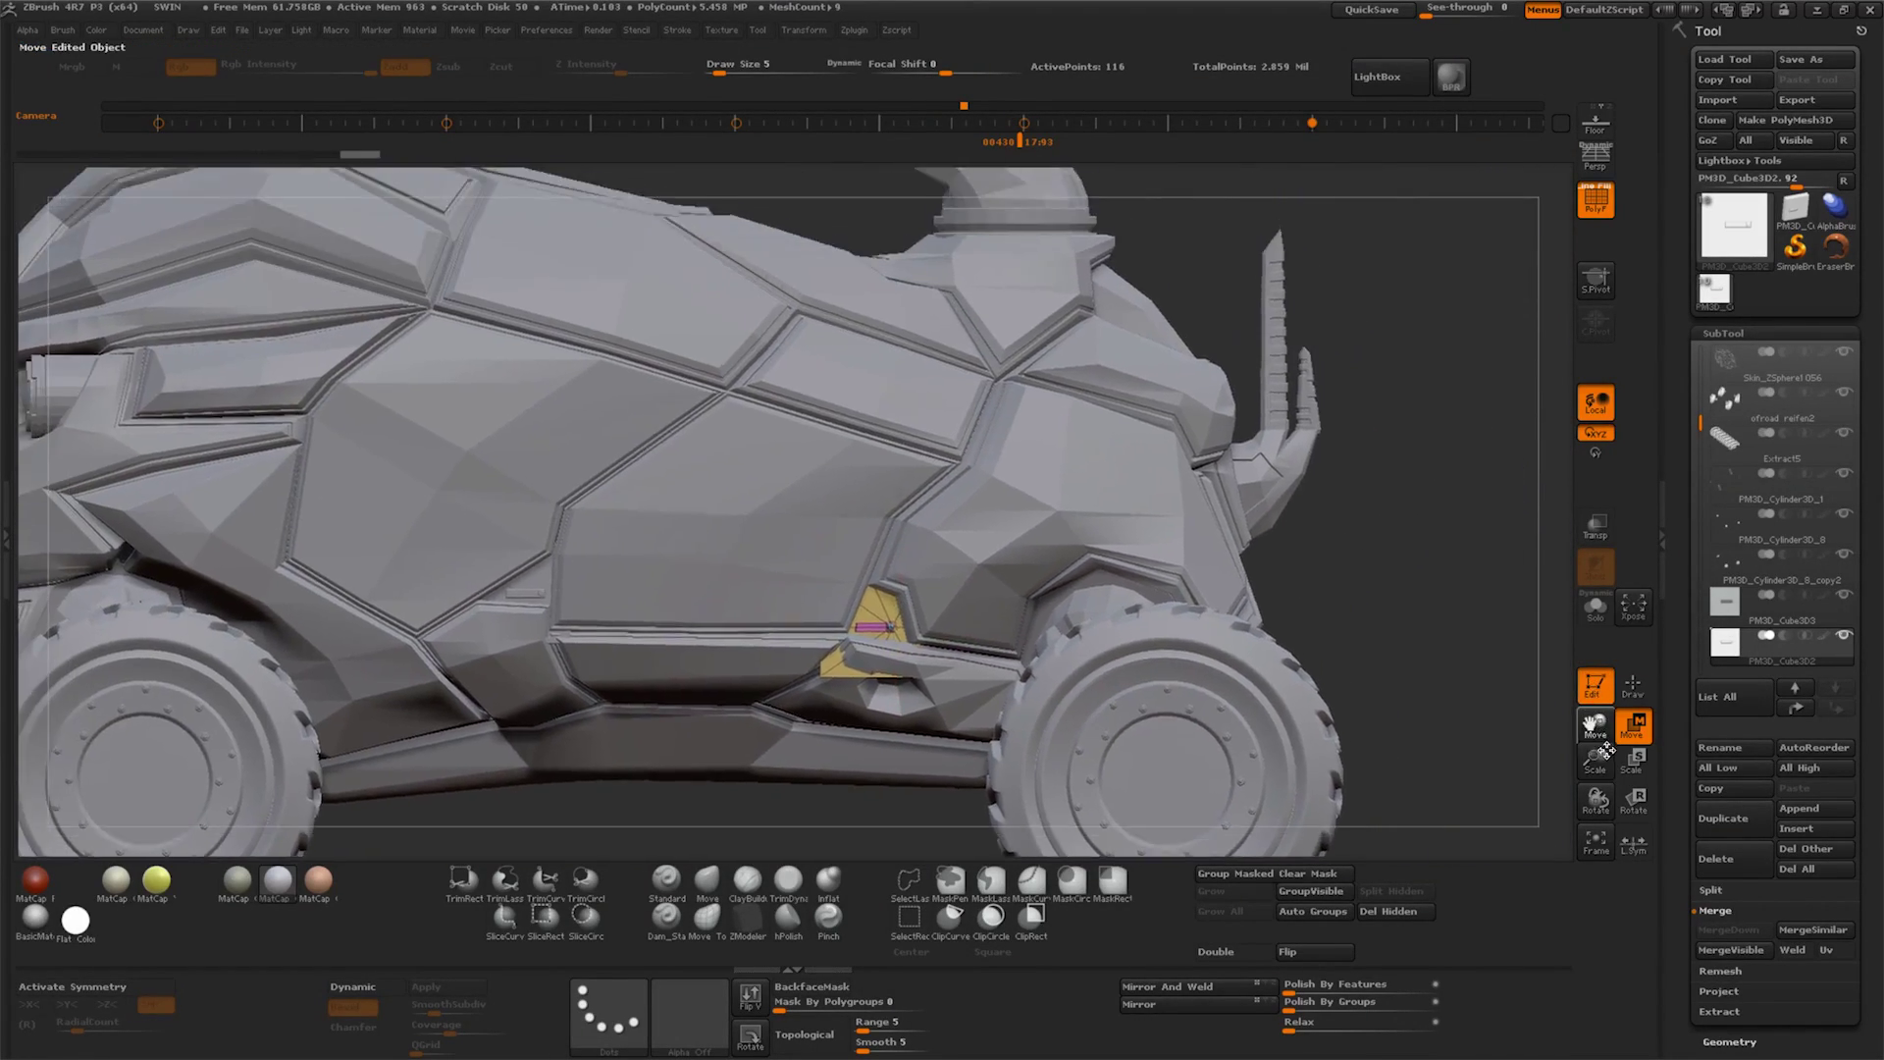
left_click_drag(1374, 608, 1056, 476)
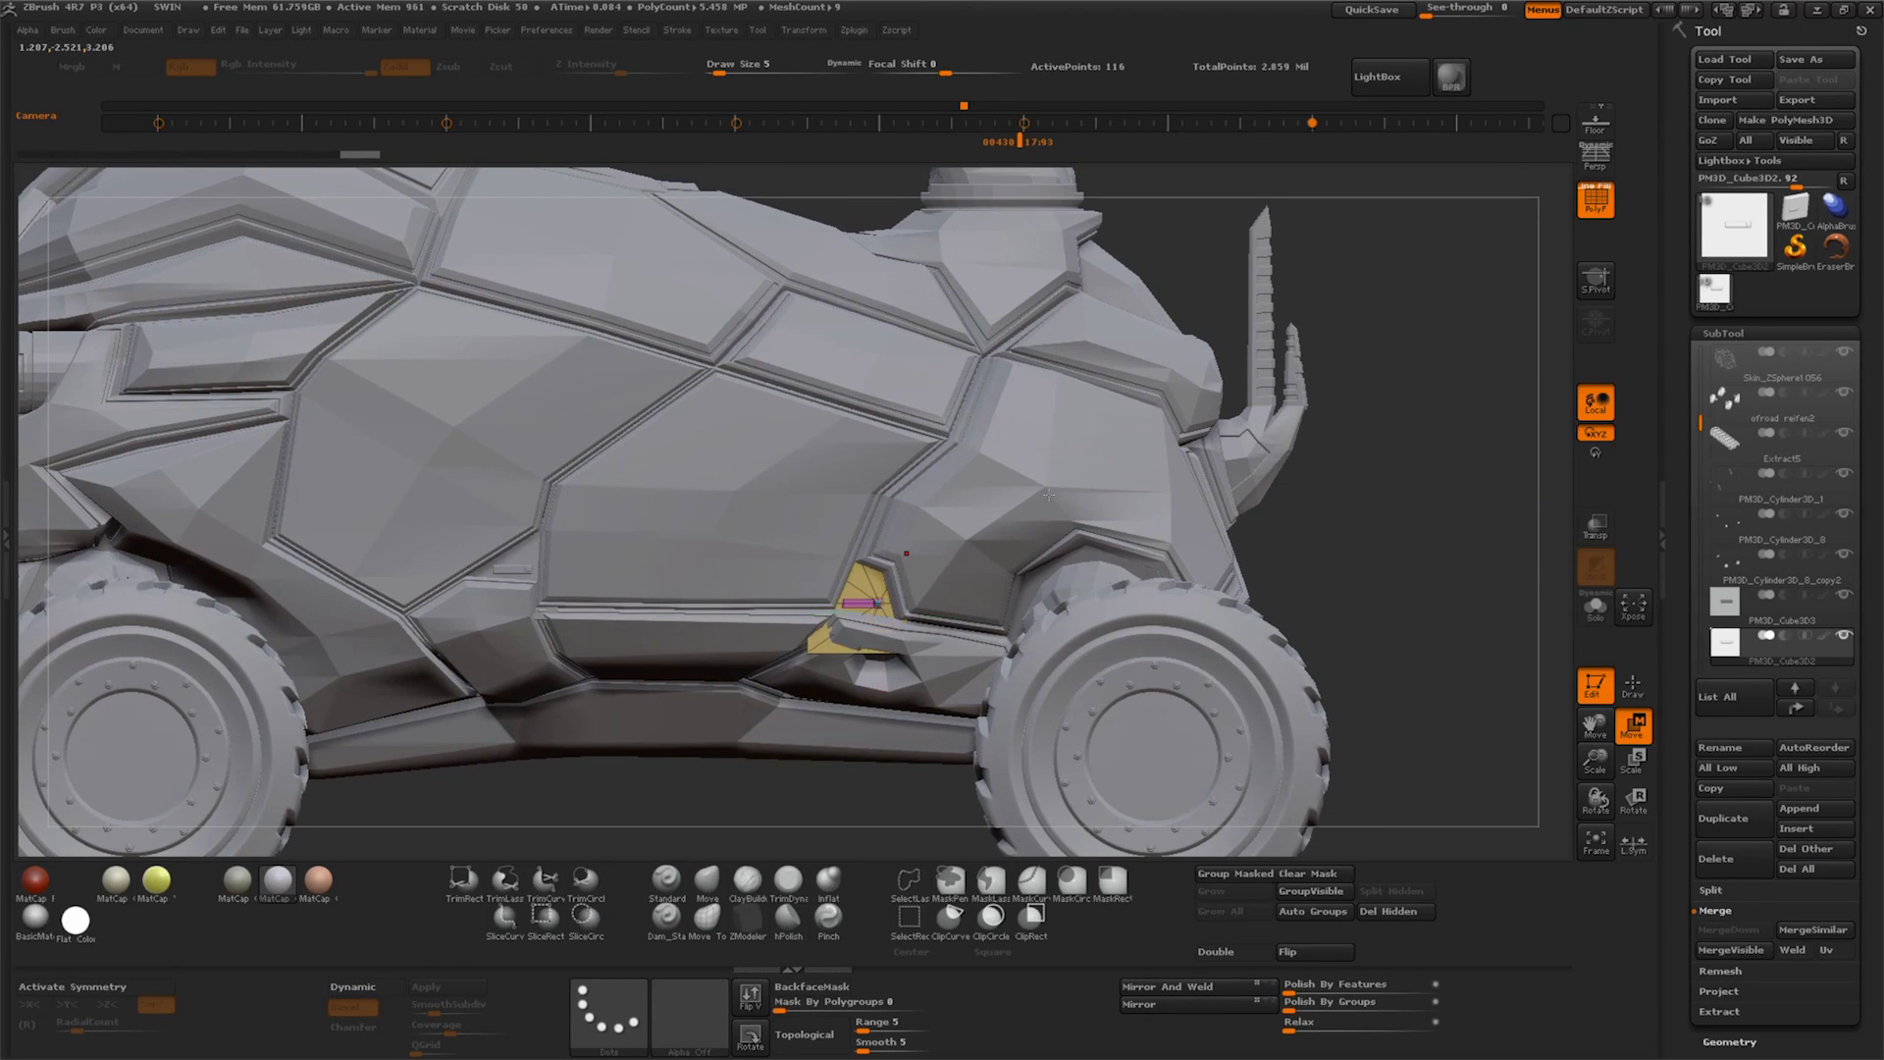
Isolate the side armor panels on the body skin subtools, then select the cube bracket
left_click(1048, 494, "alt")
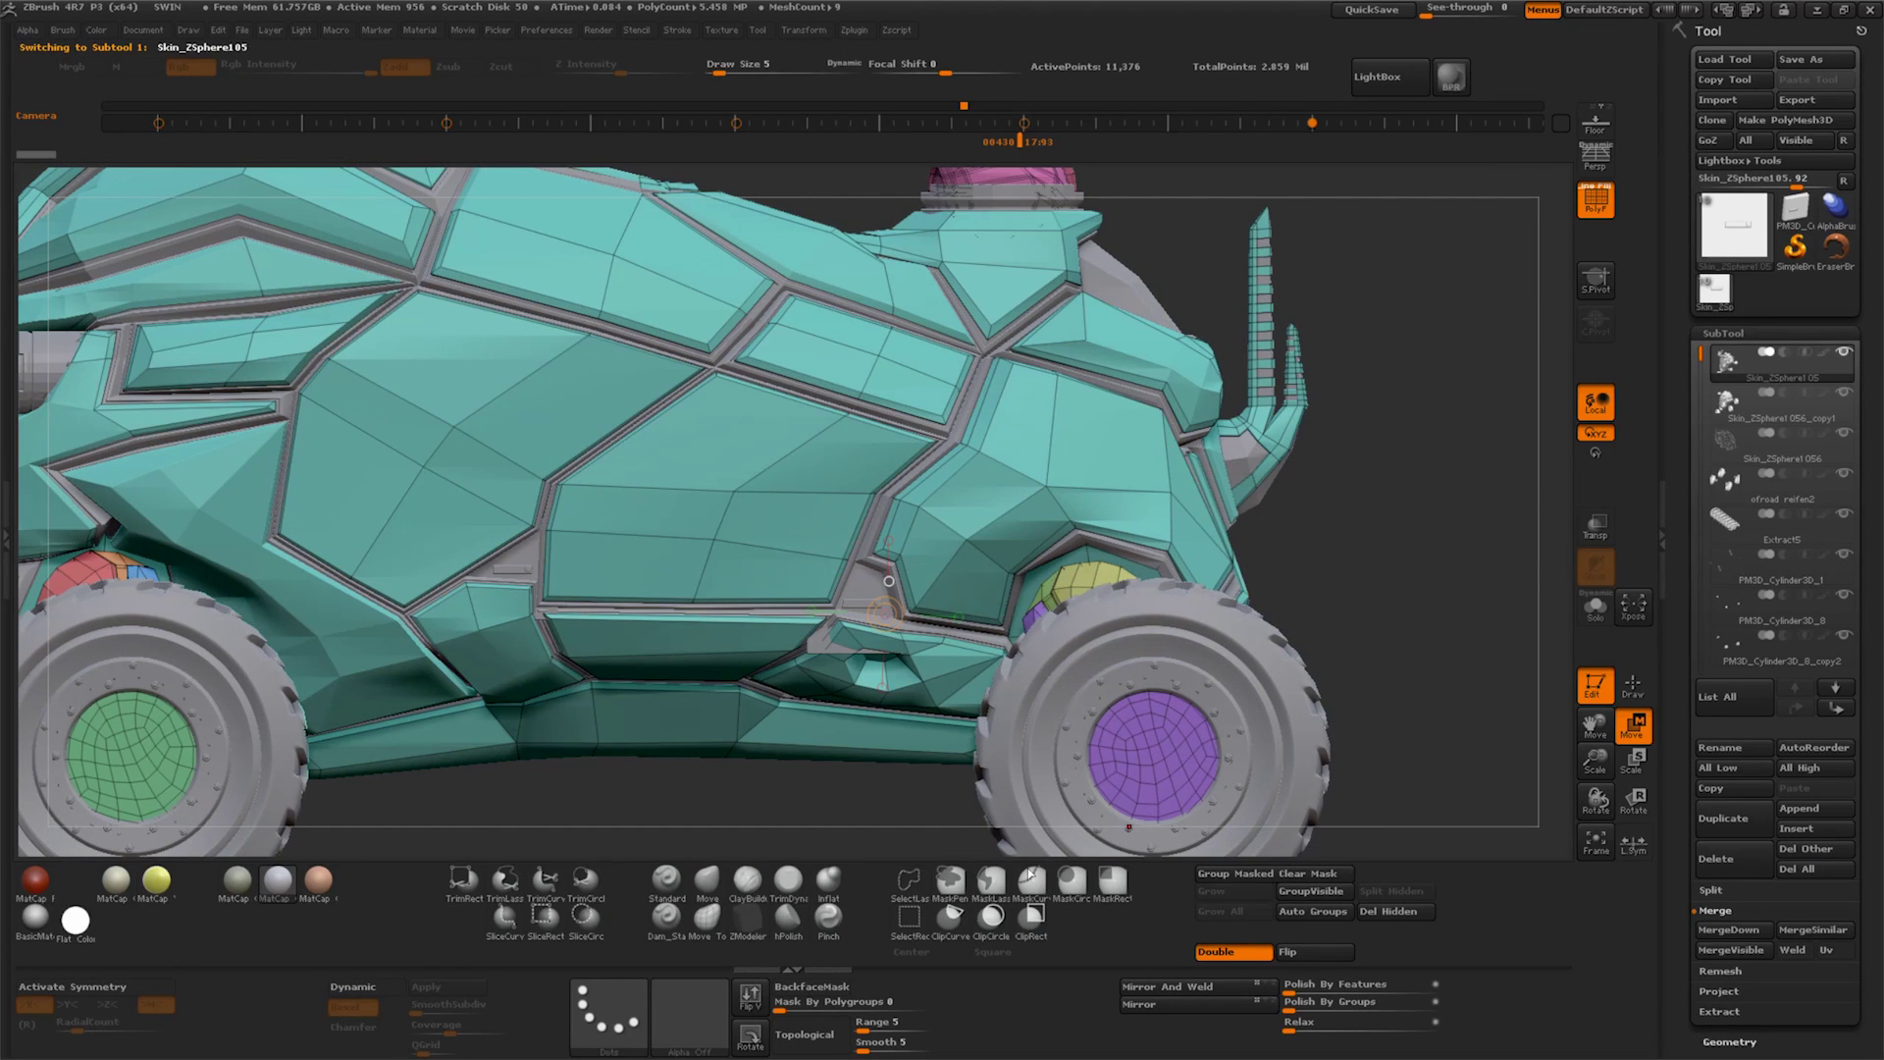
left_click(991, 878)
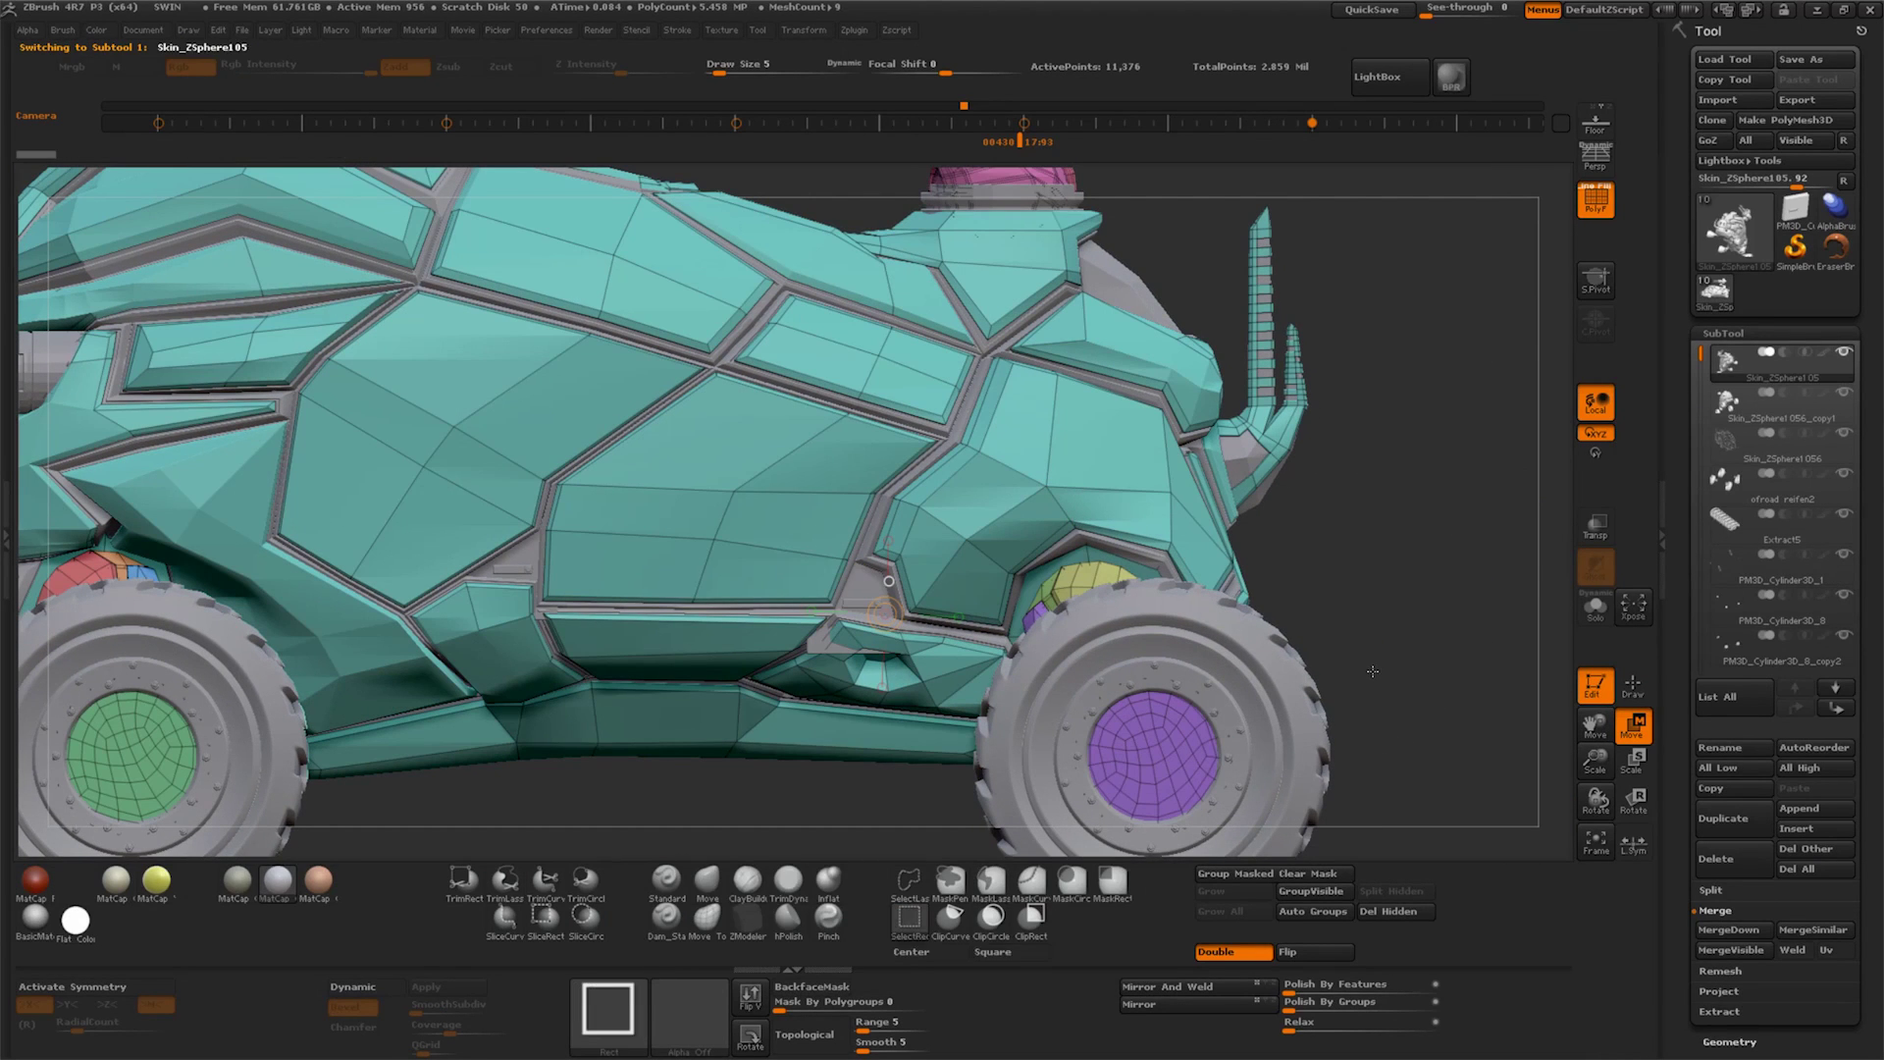
mouse_move(779, 803)
left_mouse_down("ctrl+shift")
mouse_move(946, 652)
mouse_move(982, 462)
left_mouse_up("ctrl+shift")
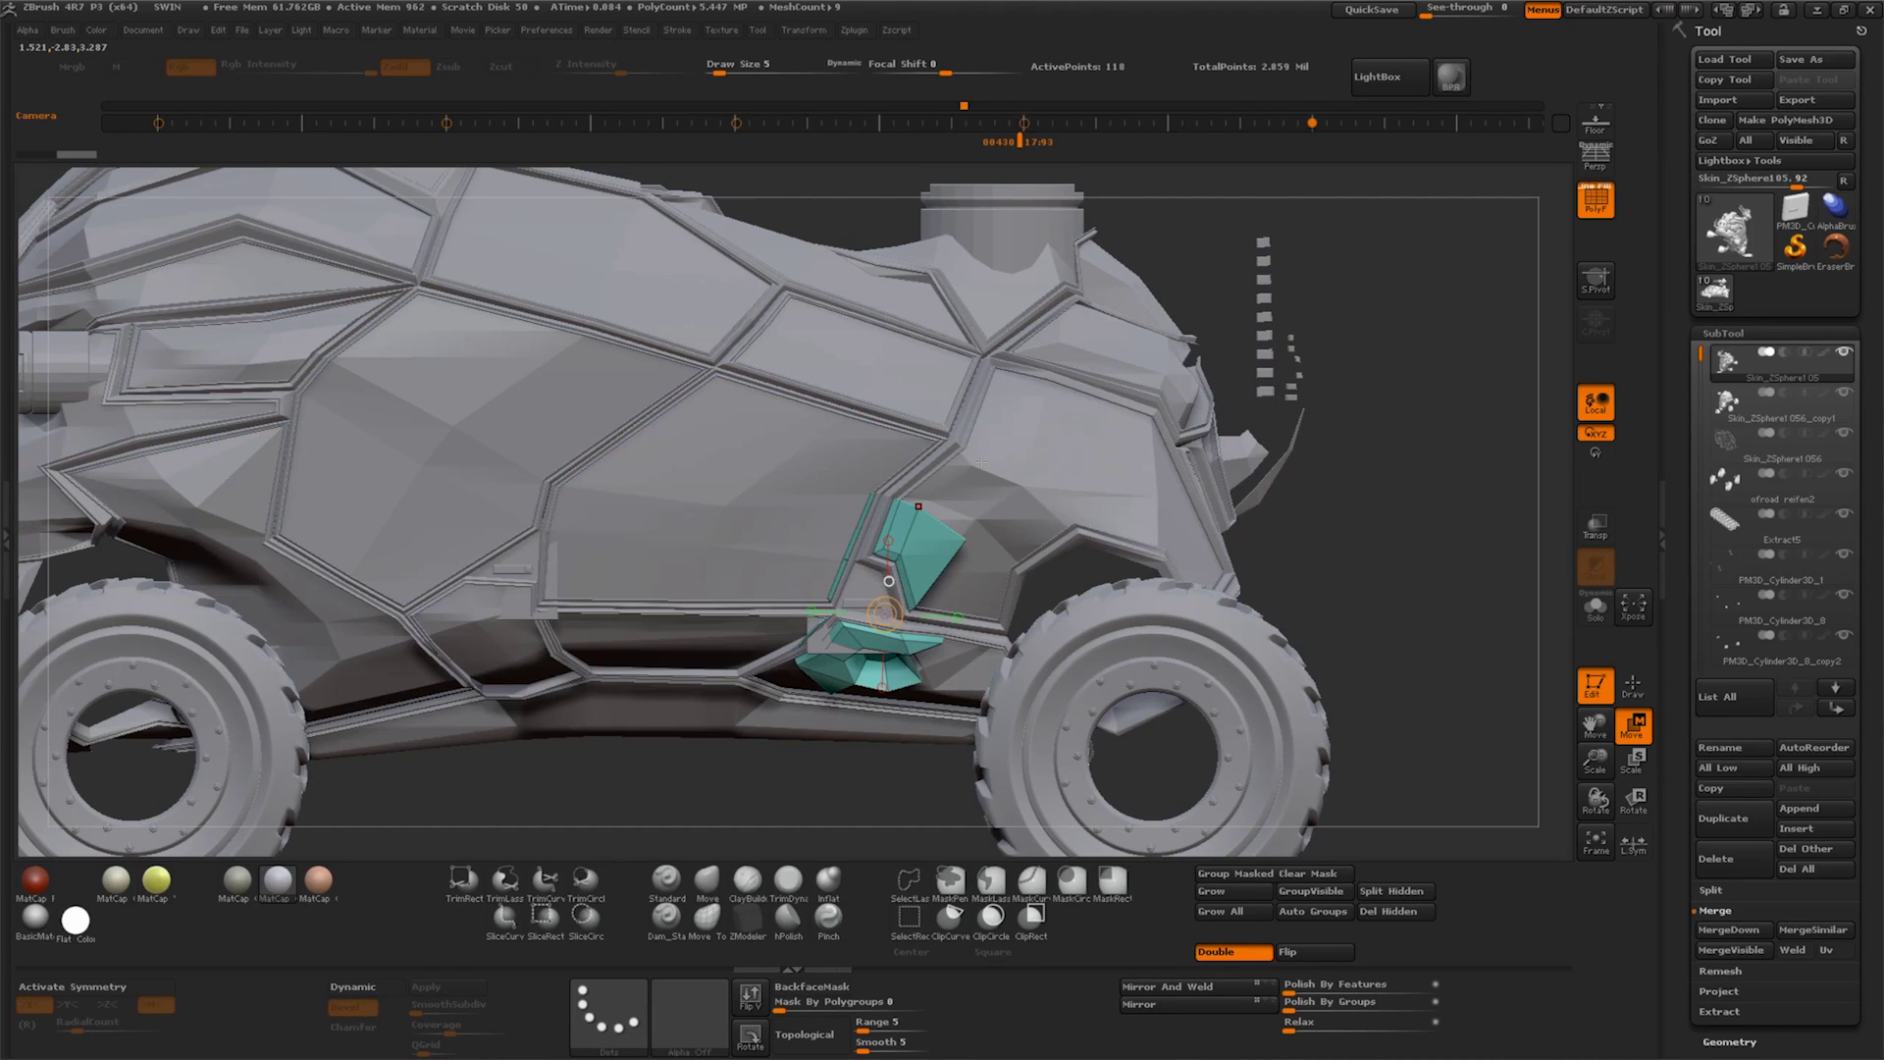
left_click(1061, 467, "alt")
left_click_drag(793, 776, 971, 471, "ctrl+shift")
left_click_drag(1362, 524, 1472, 687)
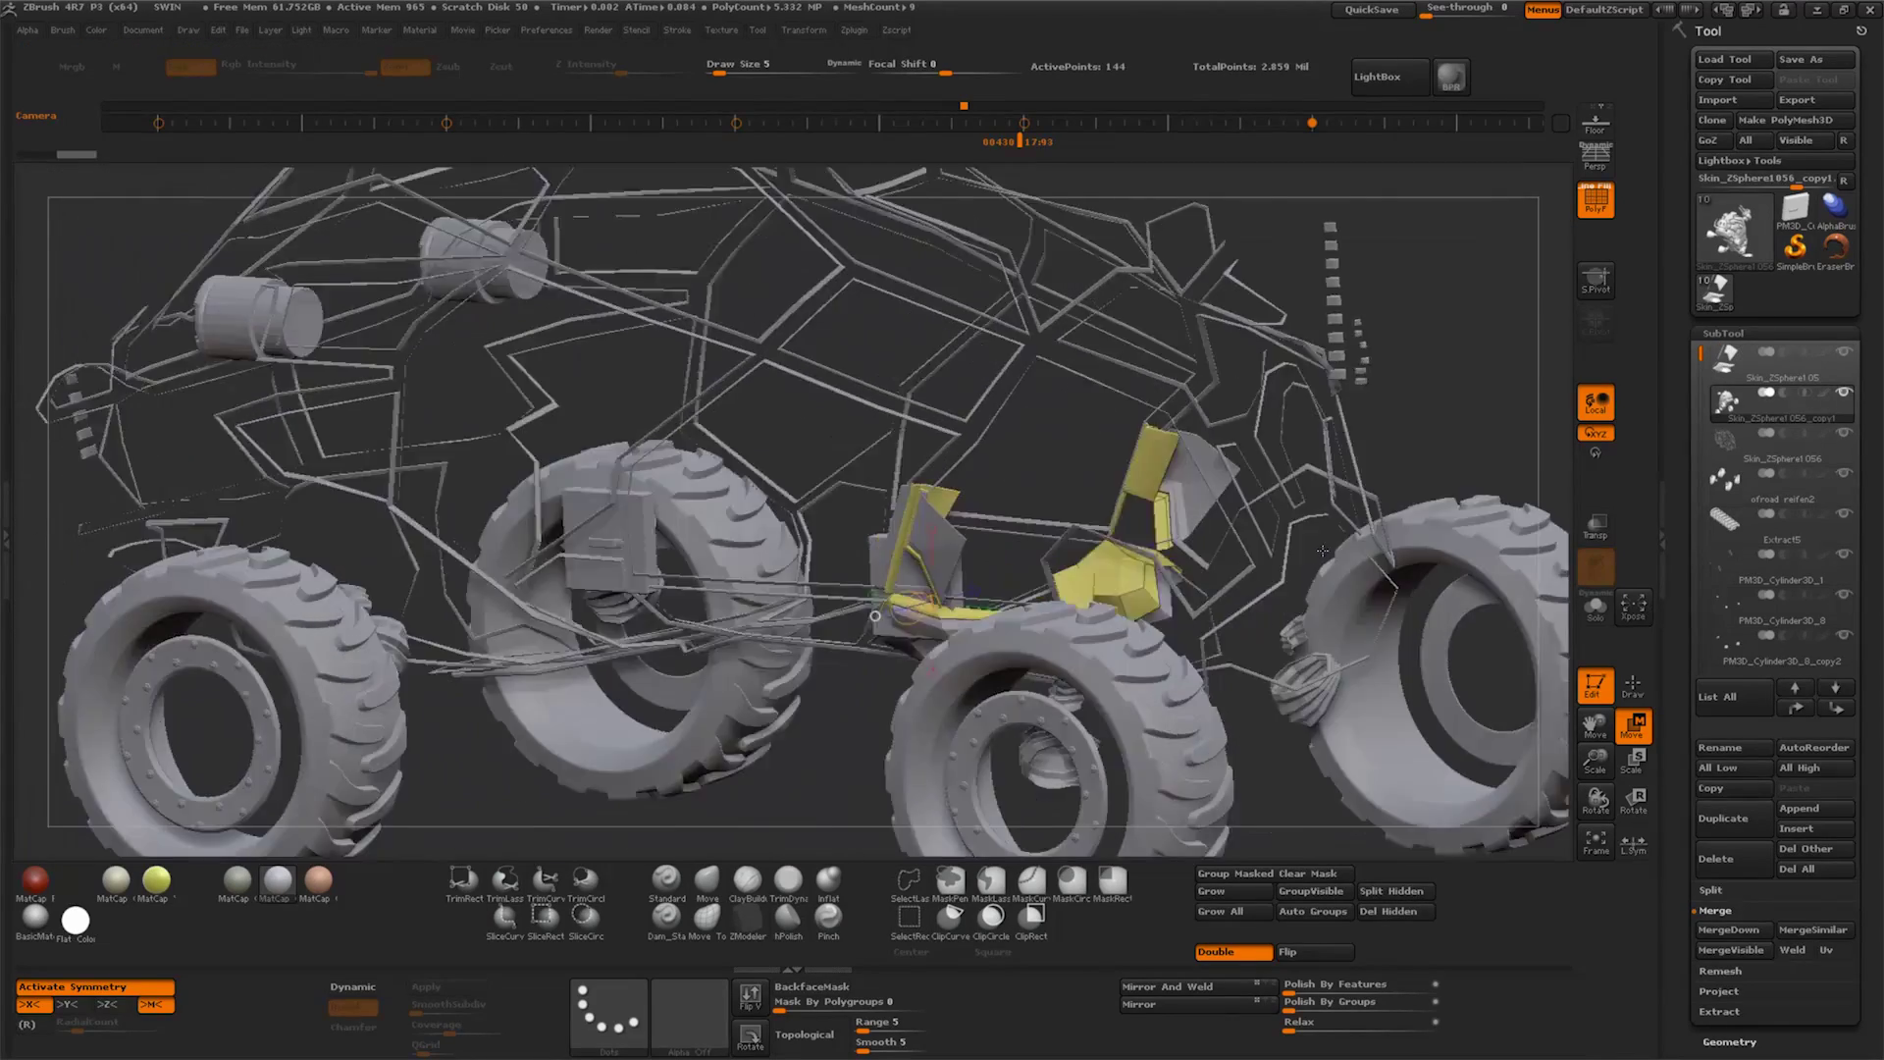
mouse_move(921, 626)
left_mouse_down()
mouse_move(743, 662)
mouse_move(716, 720)
mouse_move(846, 703)
mouse_move(807, 721)
mouse_move(791, 648)
left_mouse_up()
left_click(743, 662, "alt")
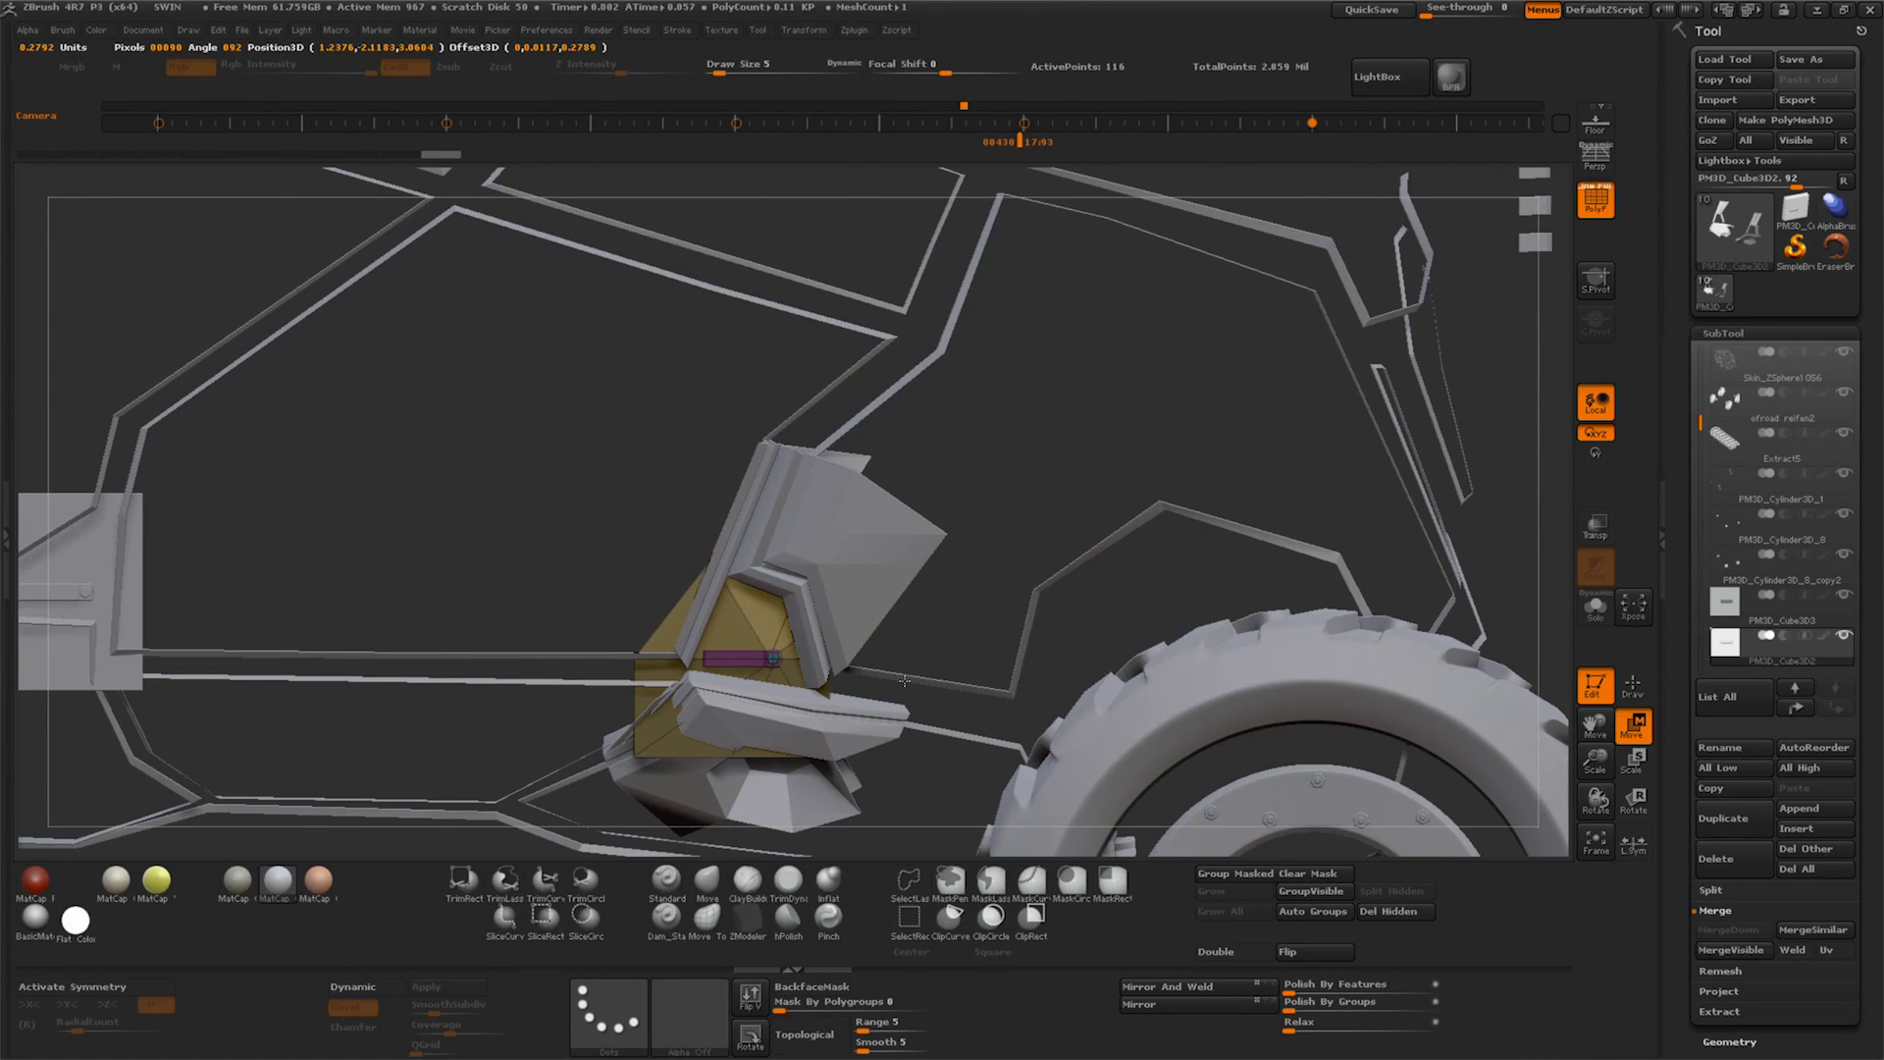
Reveal the neighbouring armor panels with GroupVisible and Grow, with mirrored editing on
left_click_drag(904, 680, 1084, 660)
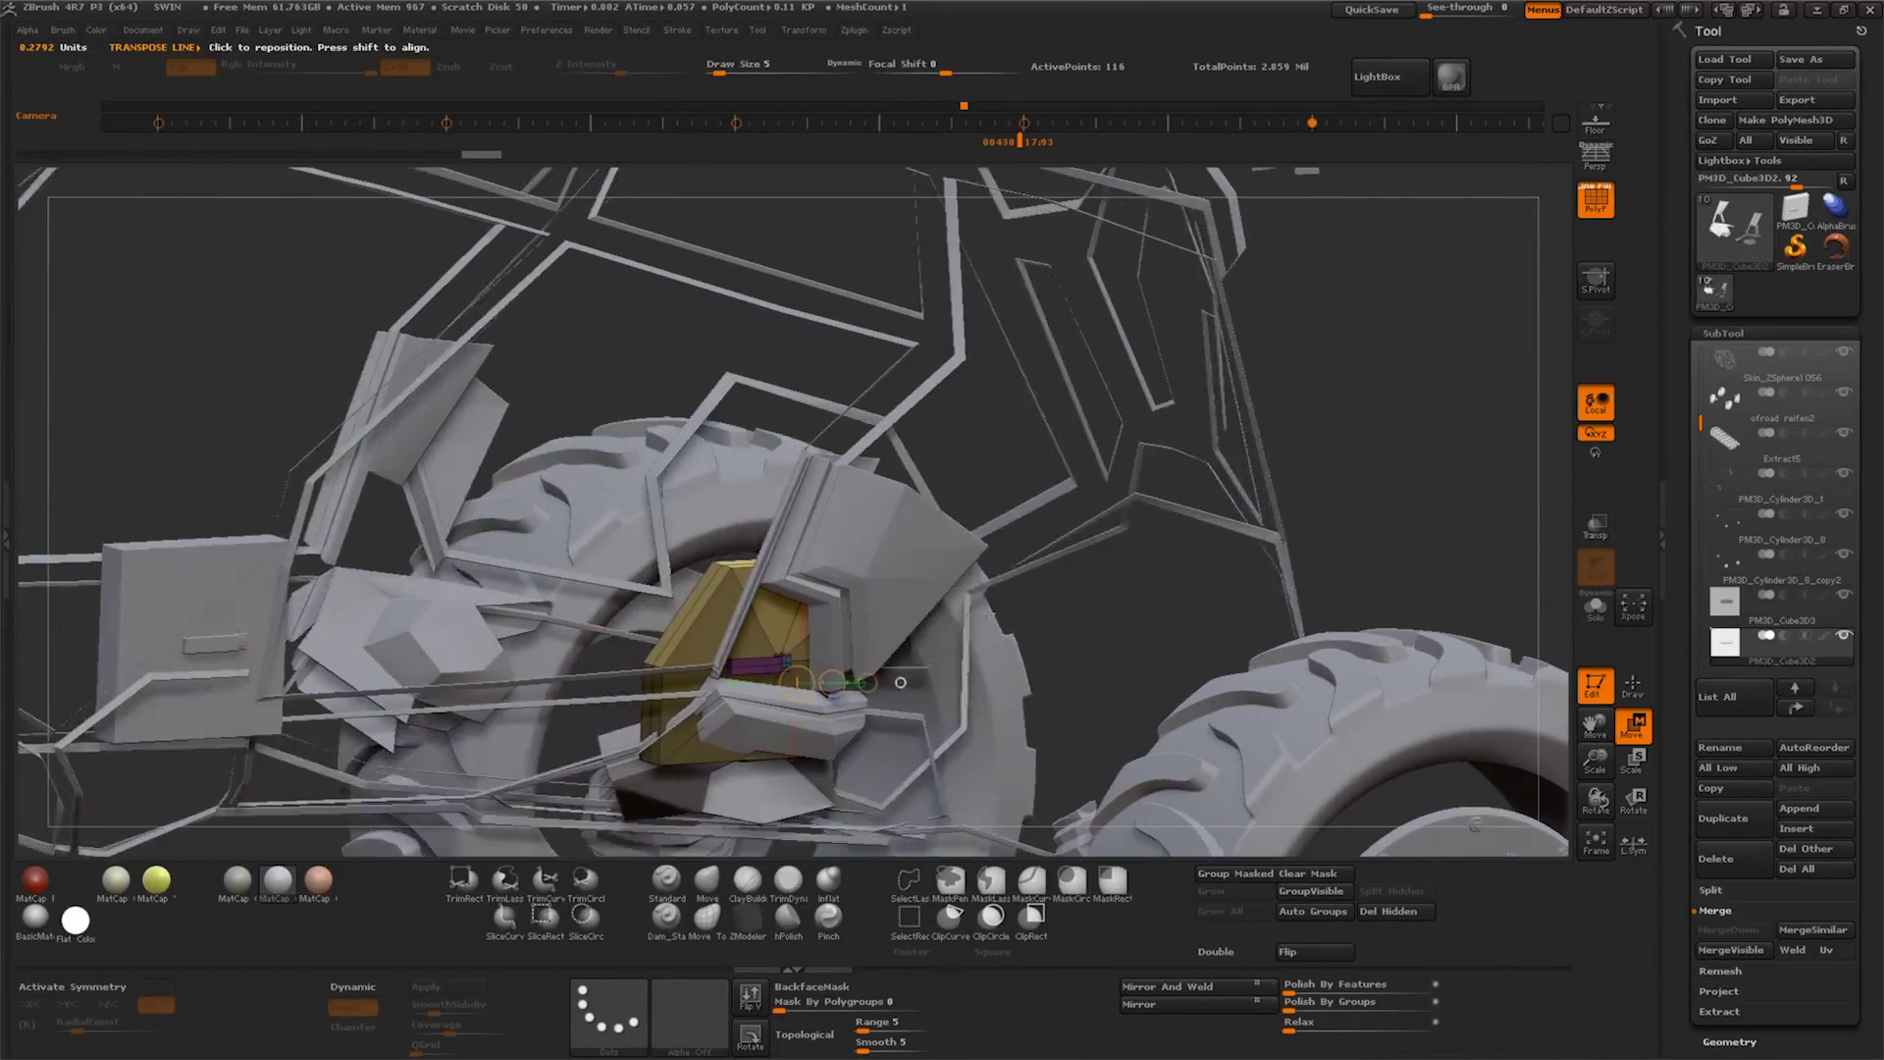
left_click_drag(1085, 660, 931, 565)
left_click(932, 565, "alt")
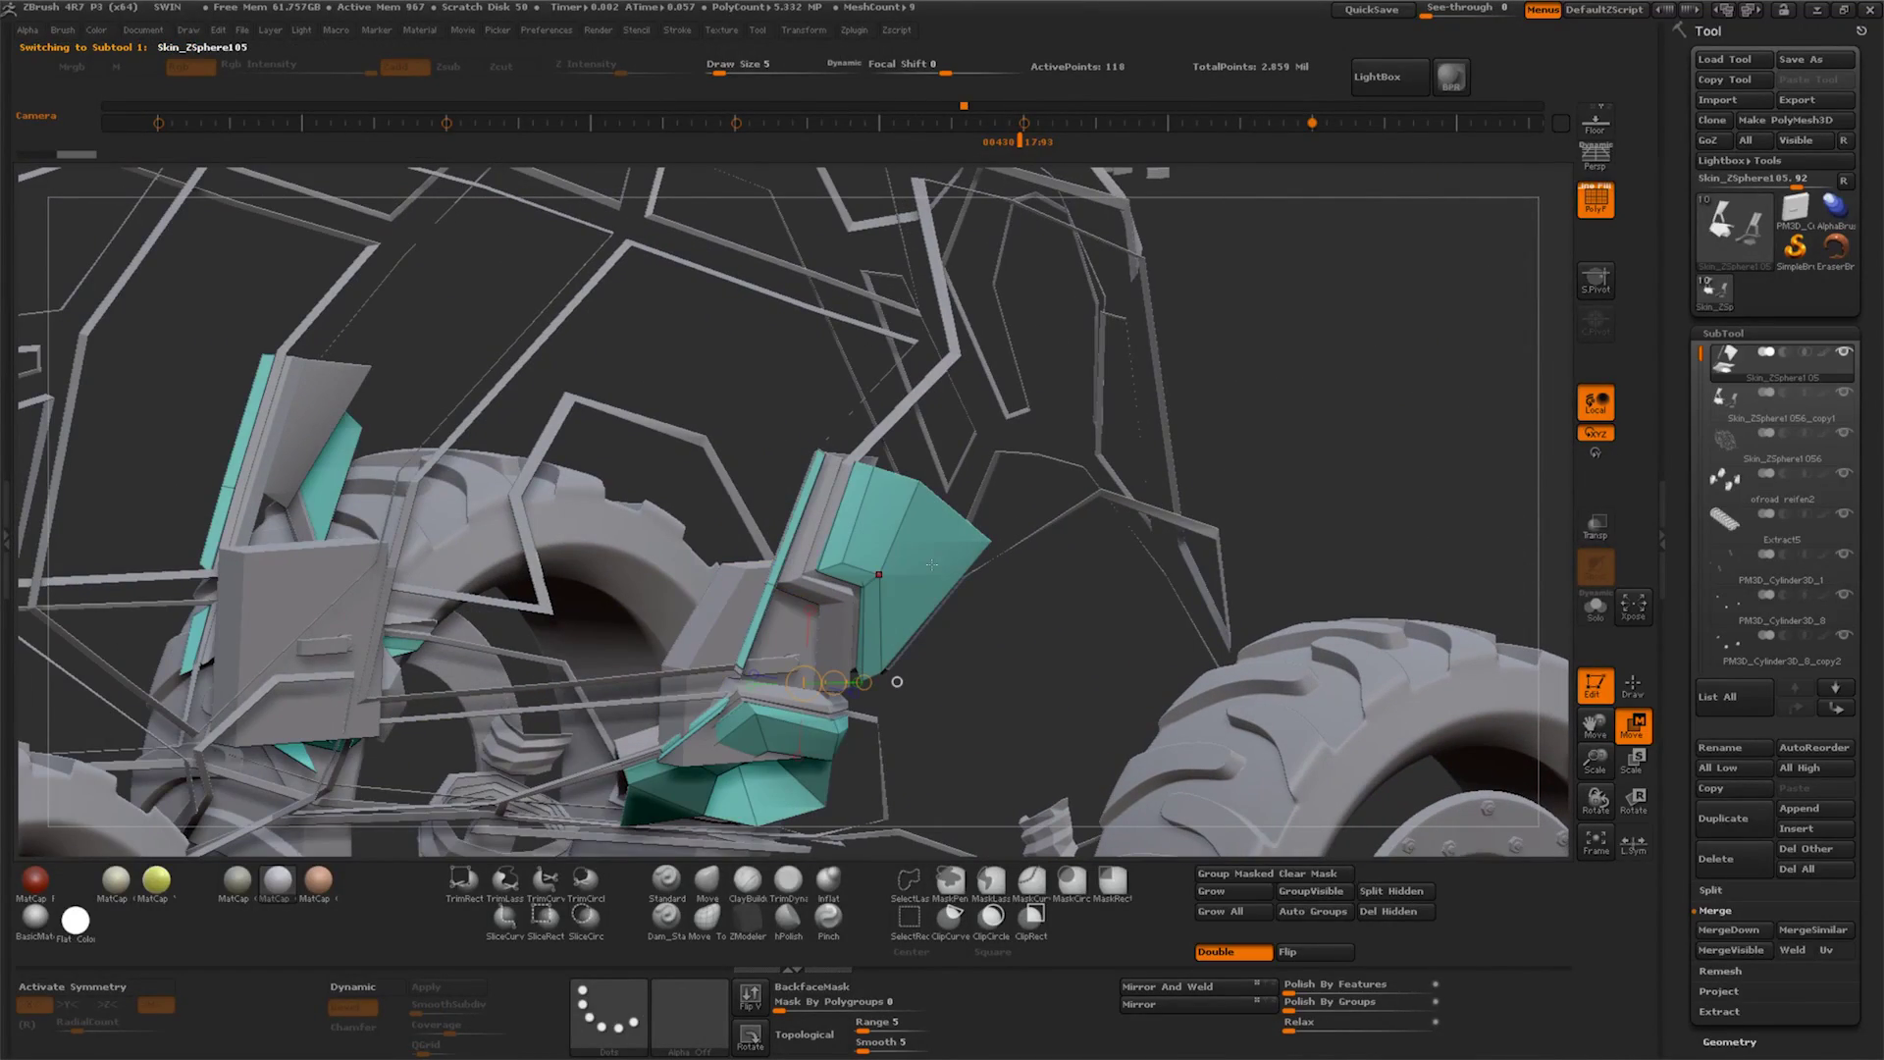
left_click(1322, 886)
mouse_move(1080, 550)
left_mouse_down()
mouse_move(1026, 628)
mouse_move(1125, 726)
mouse_move(778, 530)
left_mouse_up()
left_click(1126, 726, "alt")
key("x")
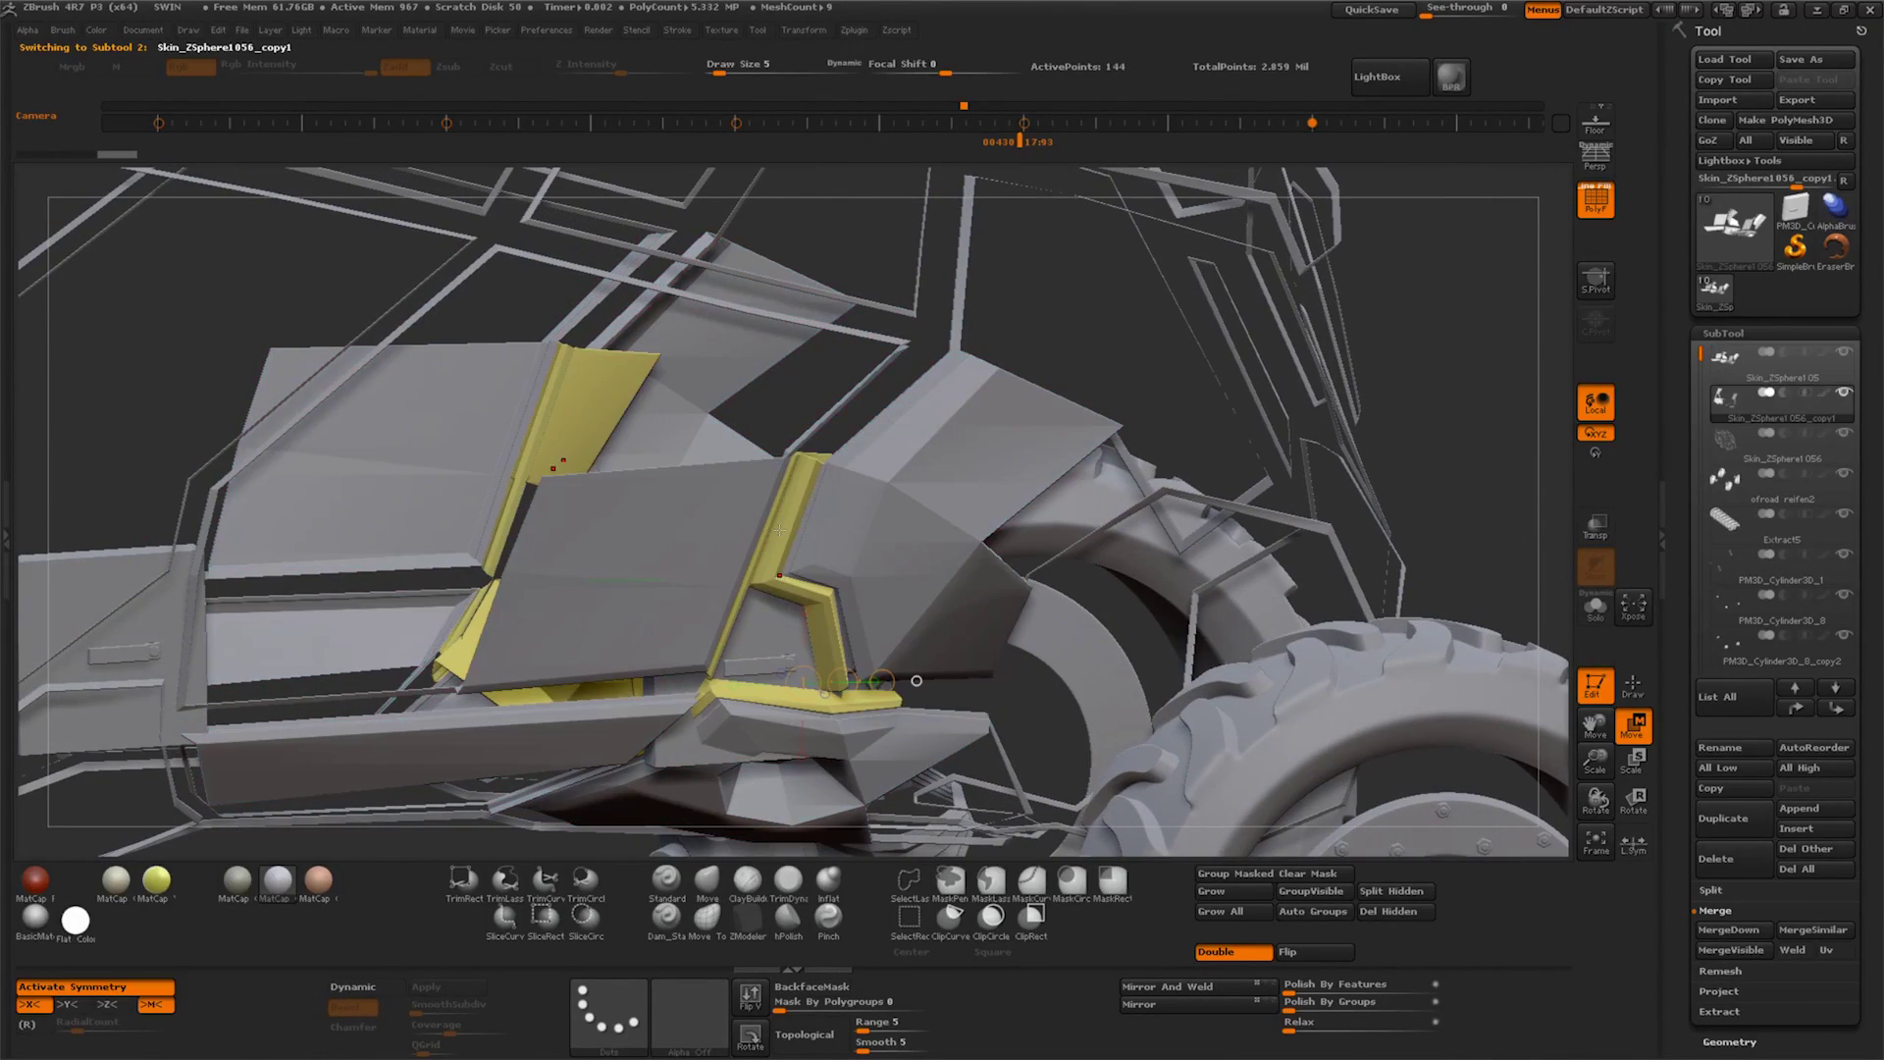
left_click(1227, 891)
Reselect the wedge bracket, zoom in on it, and activate the Rotate transpose
mouse_move(1207, 785)
left_mouse_down()
mouse_move(1052, 677)
mouse_move(1060, 717)
mouse_move(1043, 659)
left_mouse_up()
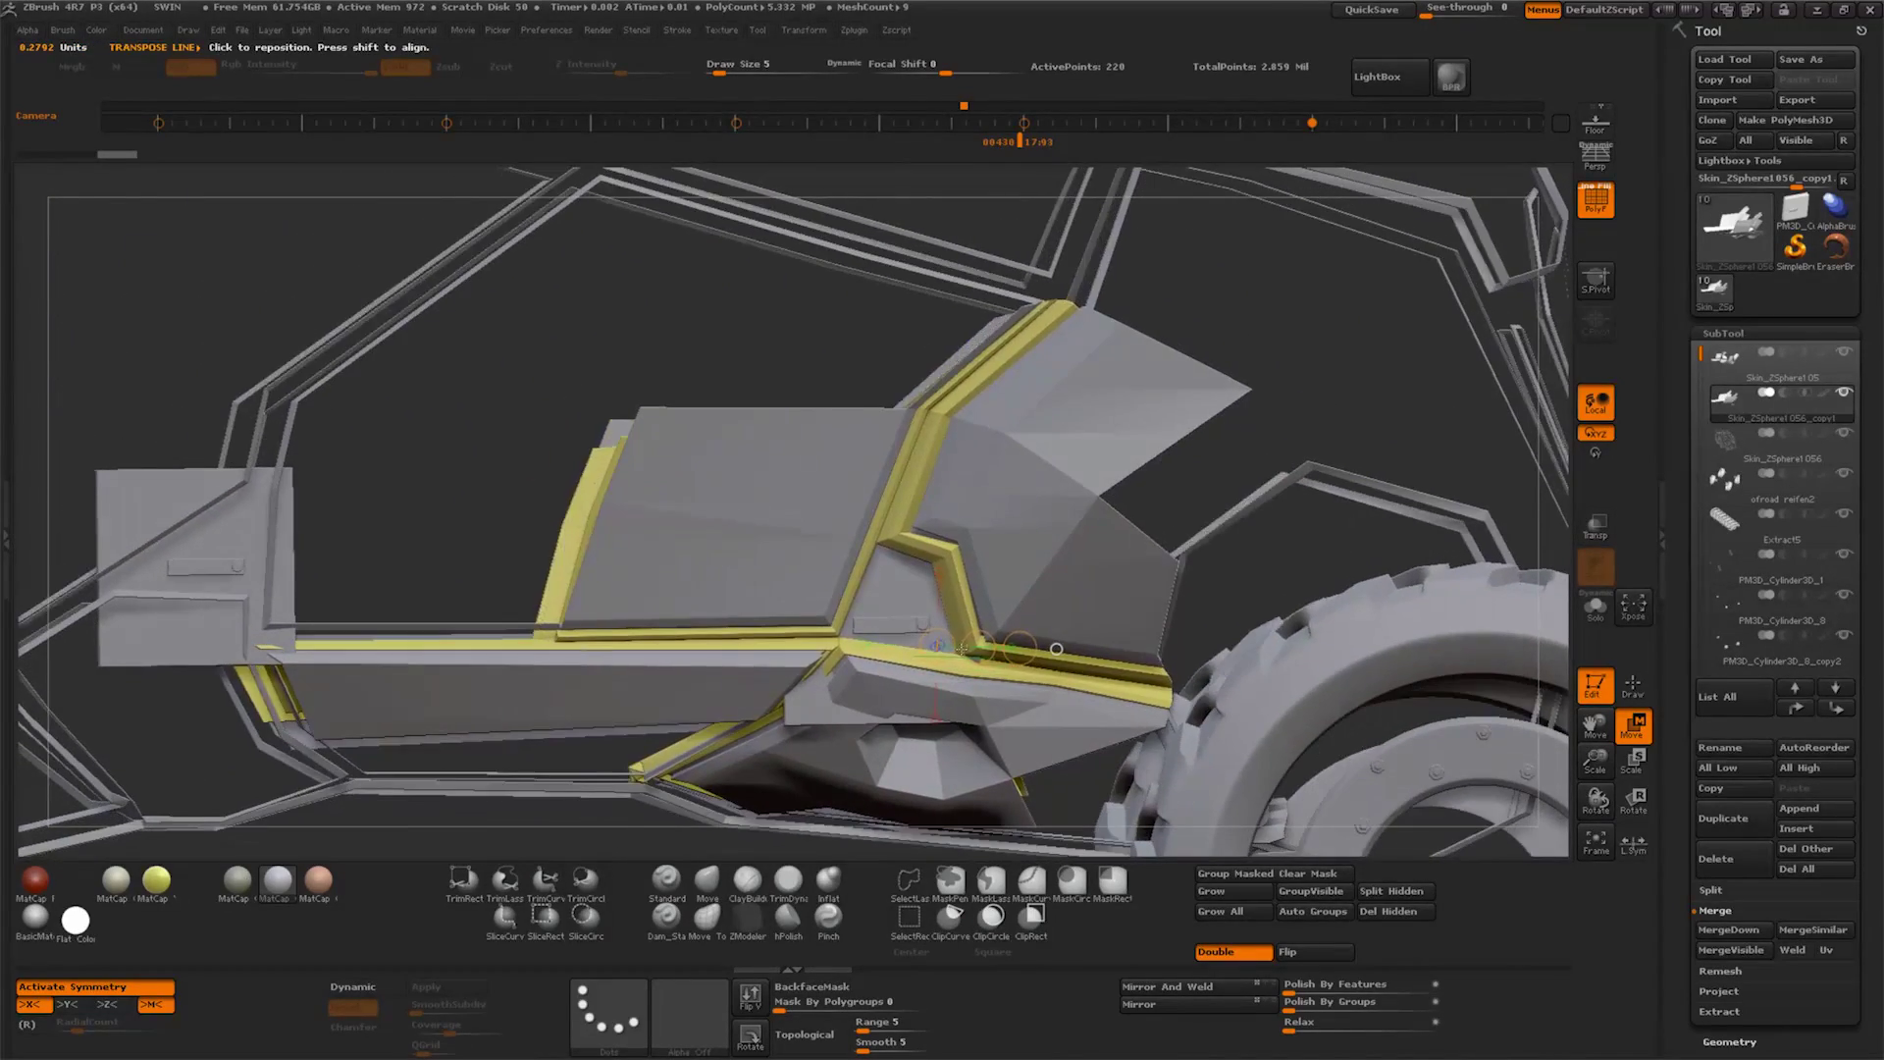
left_click(927, 596, "alt")
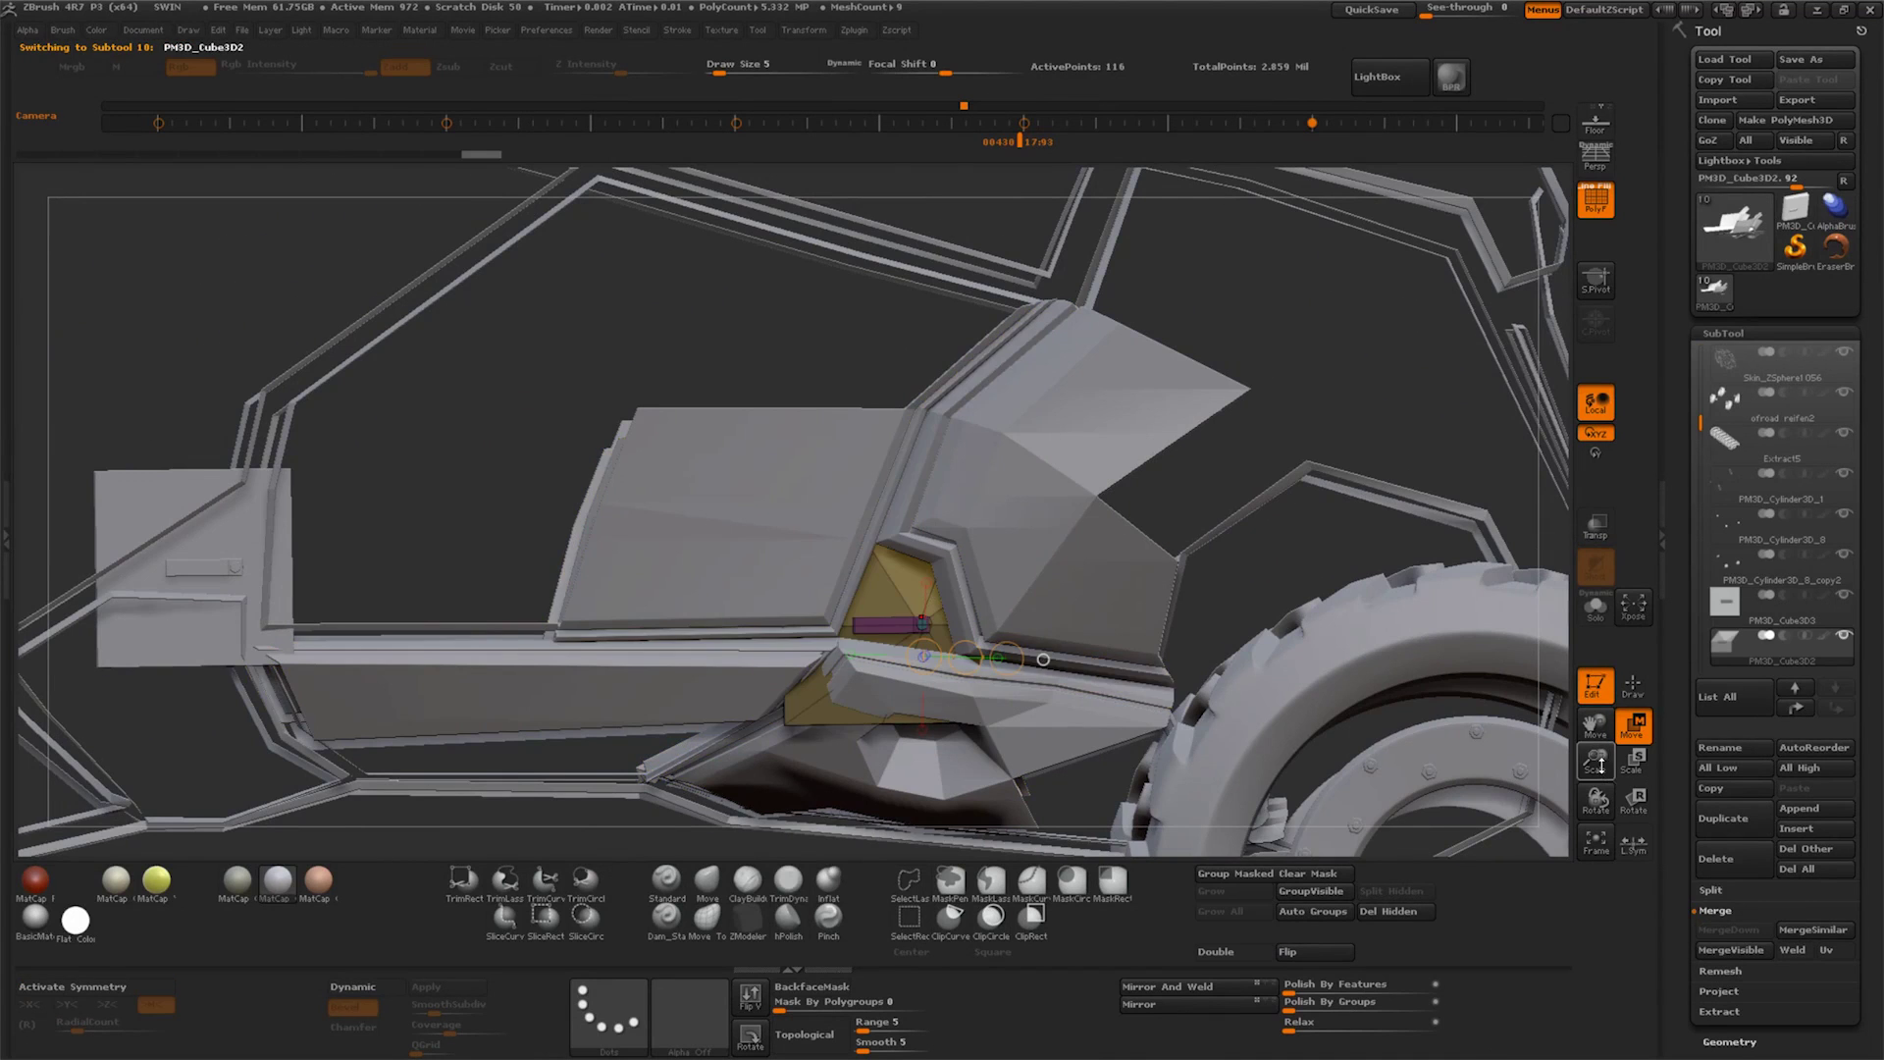
left_click_drag(1598, 762, 1514, 684)
left_click(1637, 801)
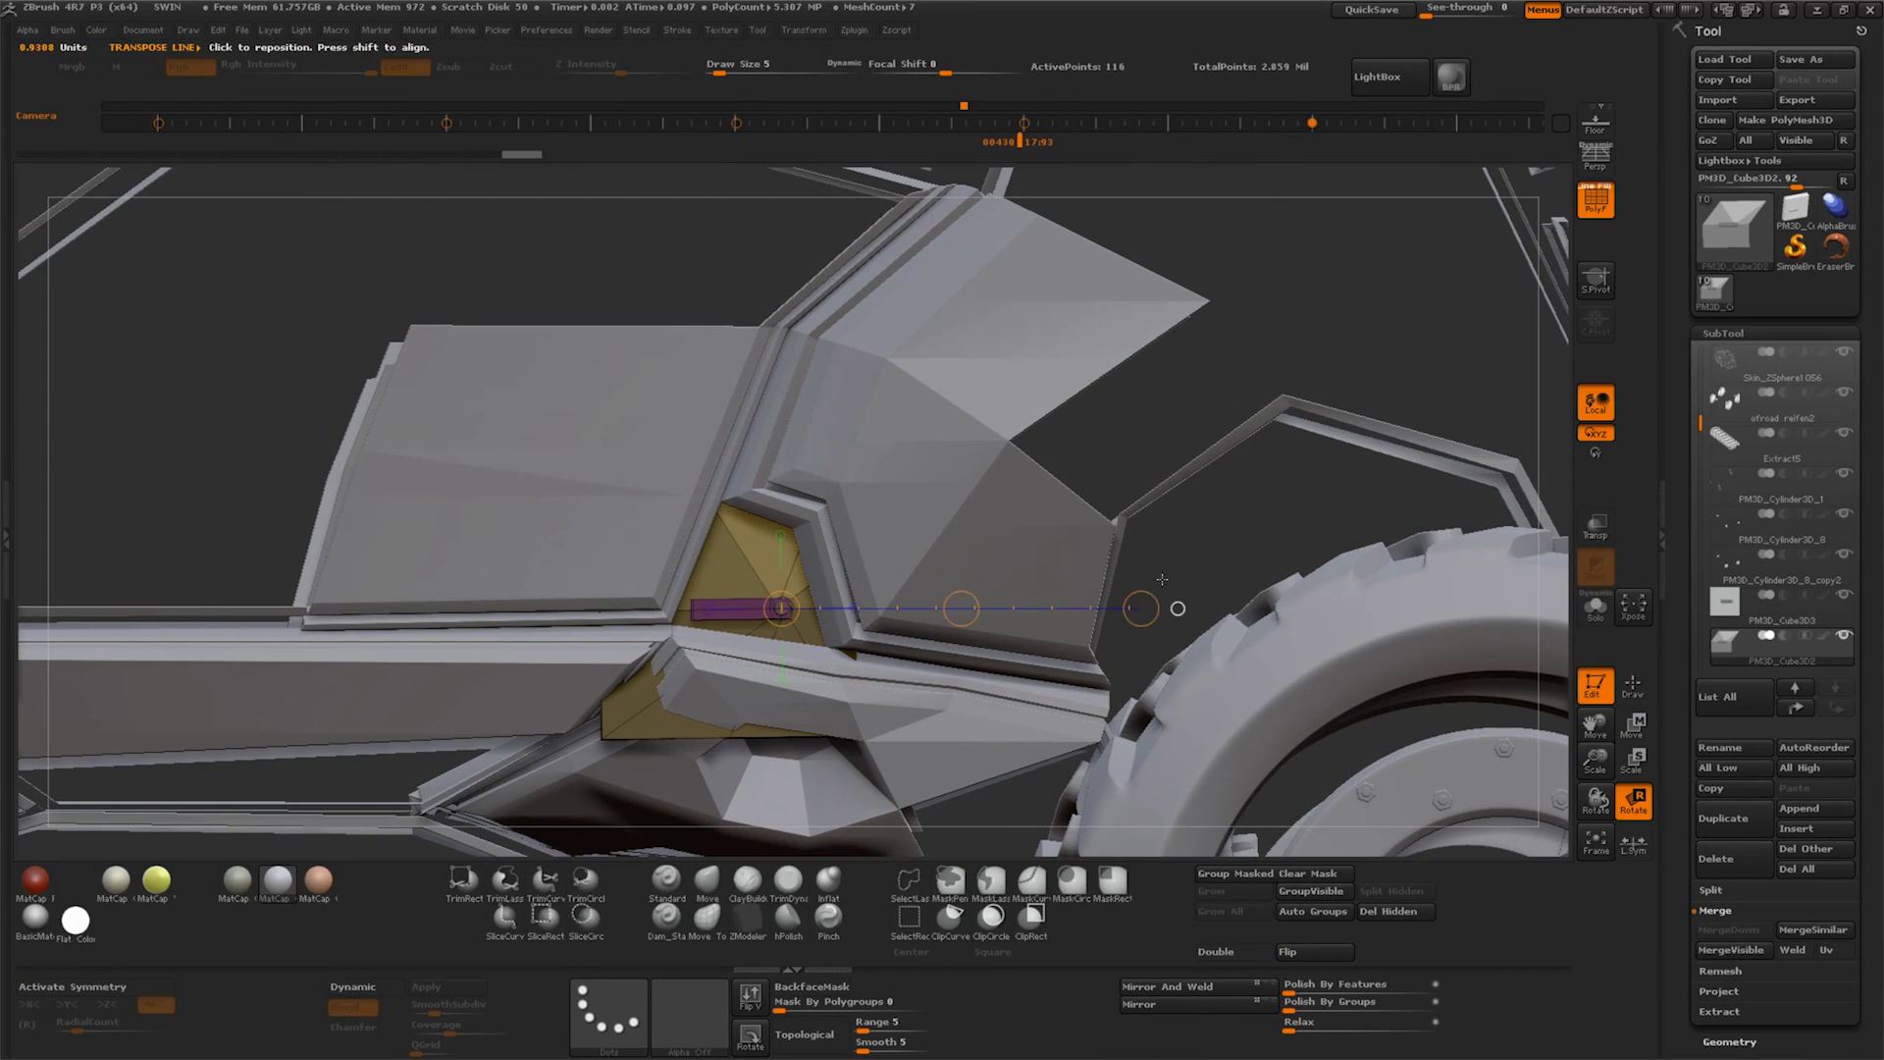
Rotate the wedge bracket 90°, nudge it into the notch, and extrude its lower panel
left_click_drag(1140, 609, 1136, 660)
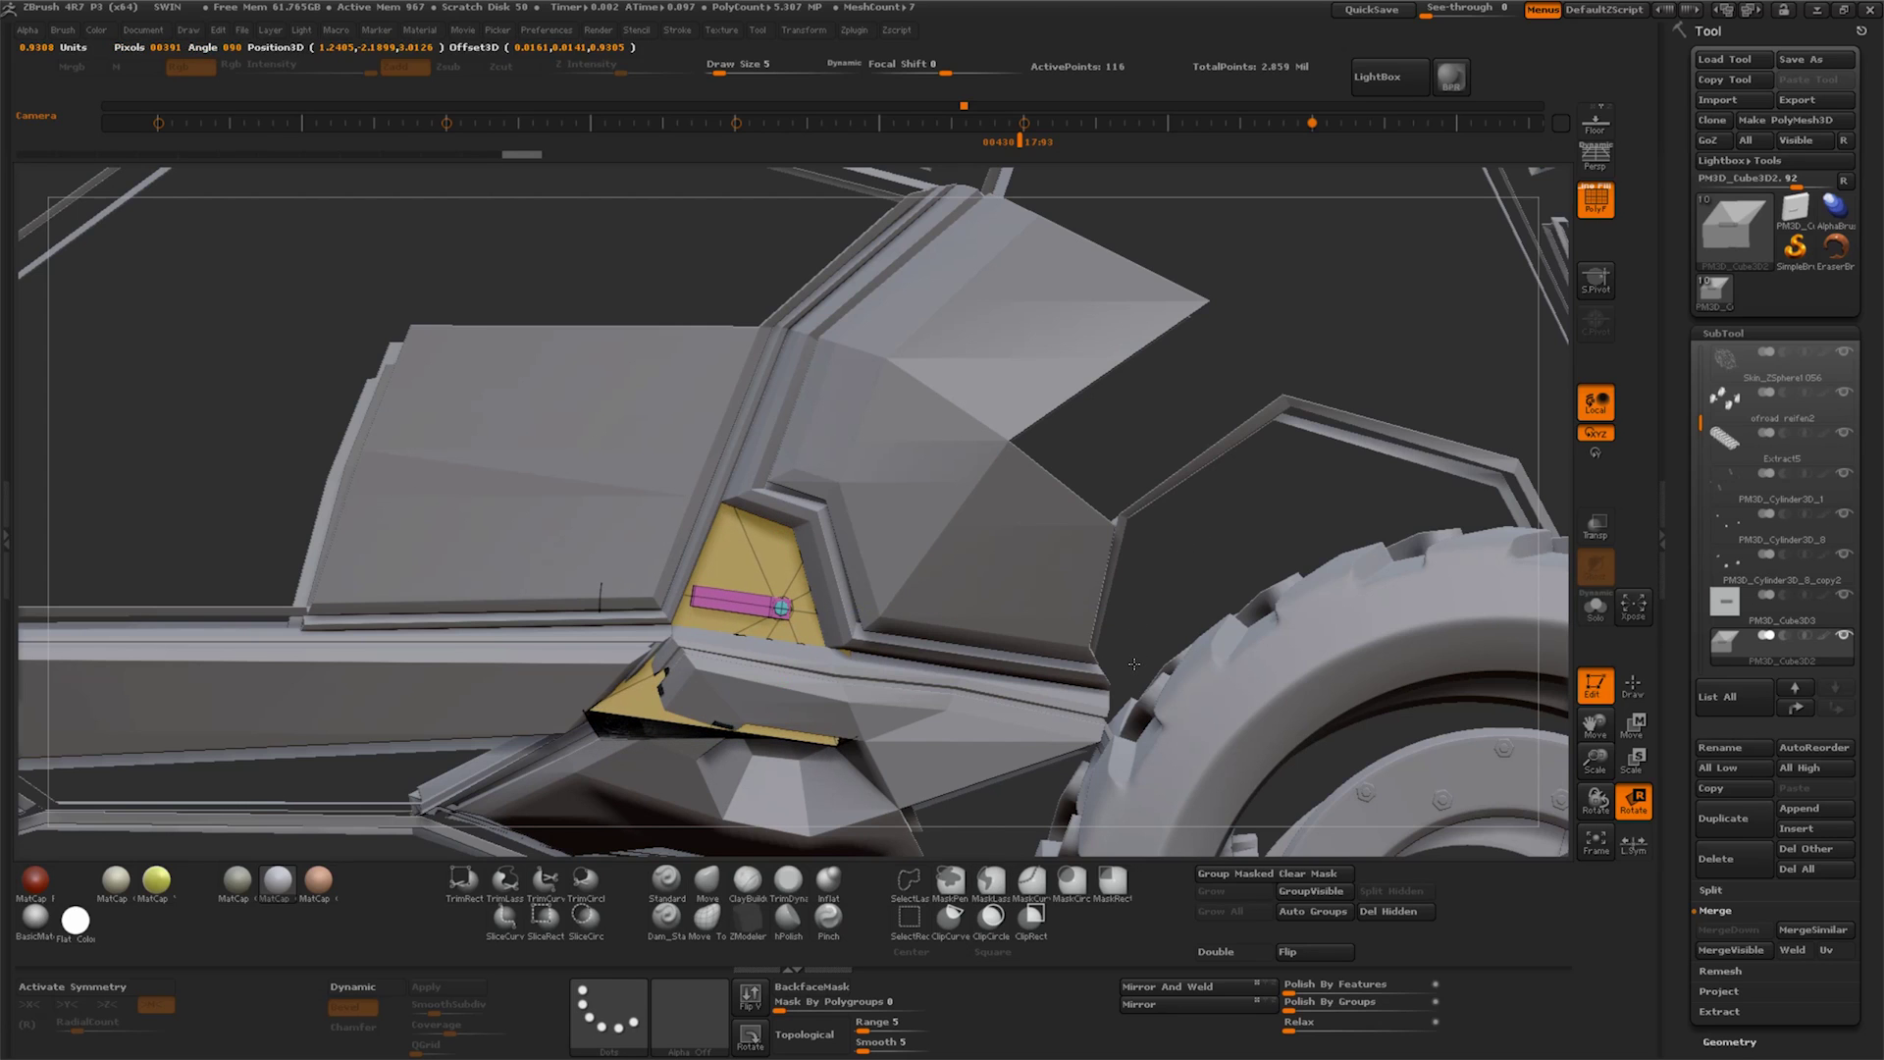
left_click_drag(961, 609, 976, 615)
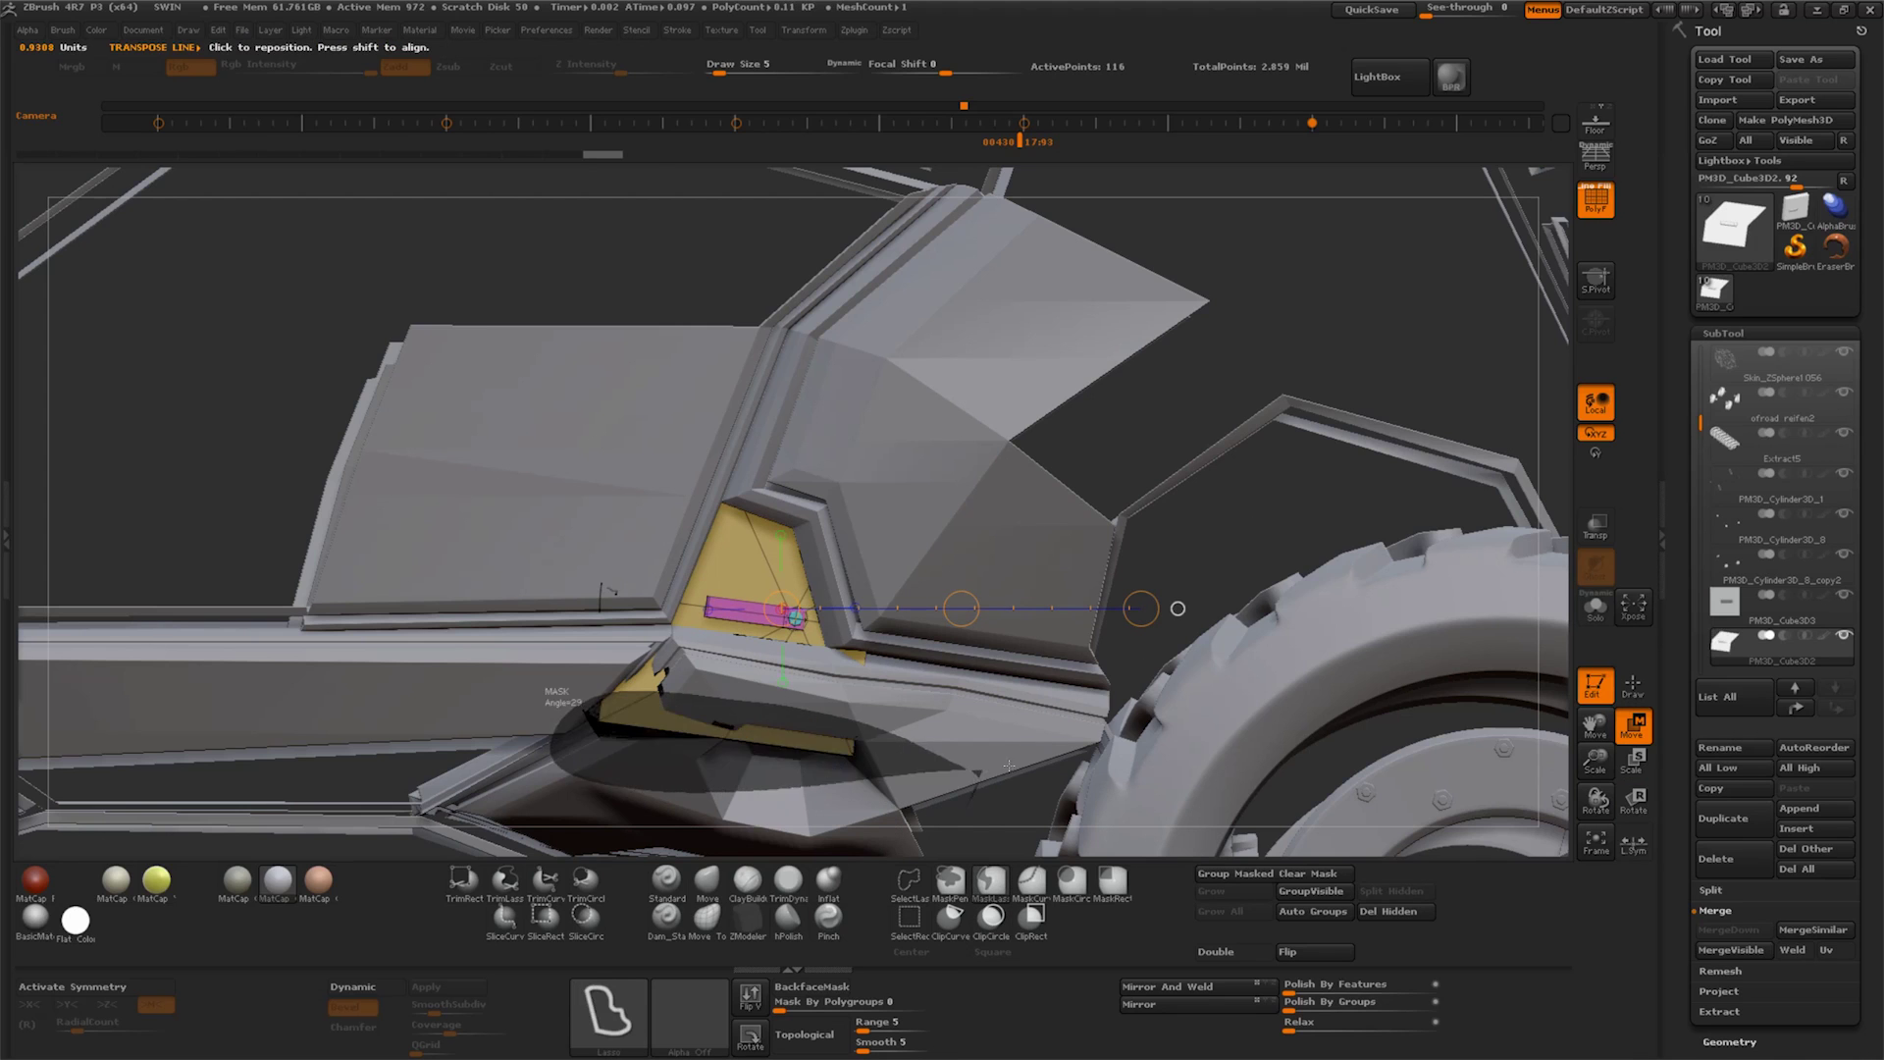
left_click_drag(784, 705, 1056, 748, "ctrl")
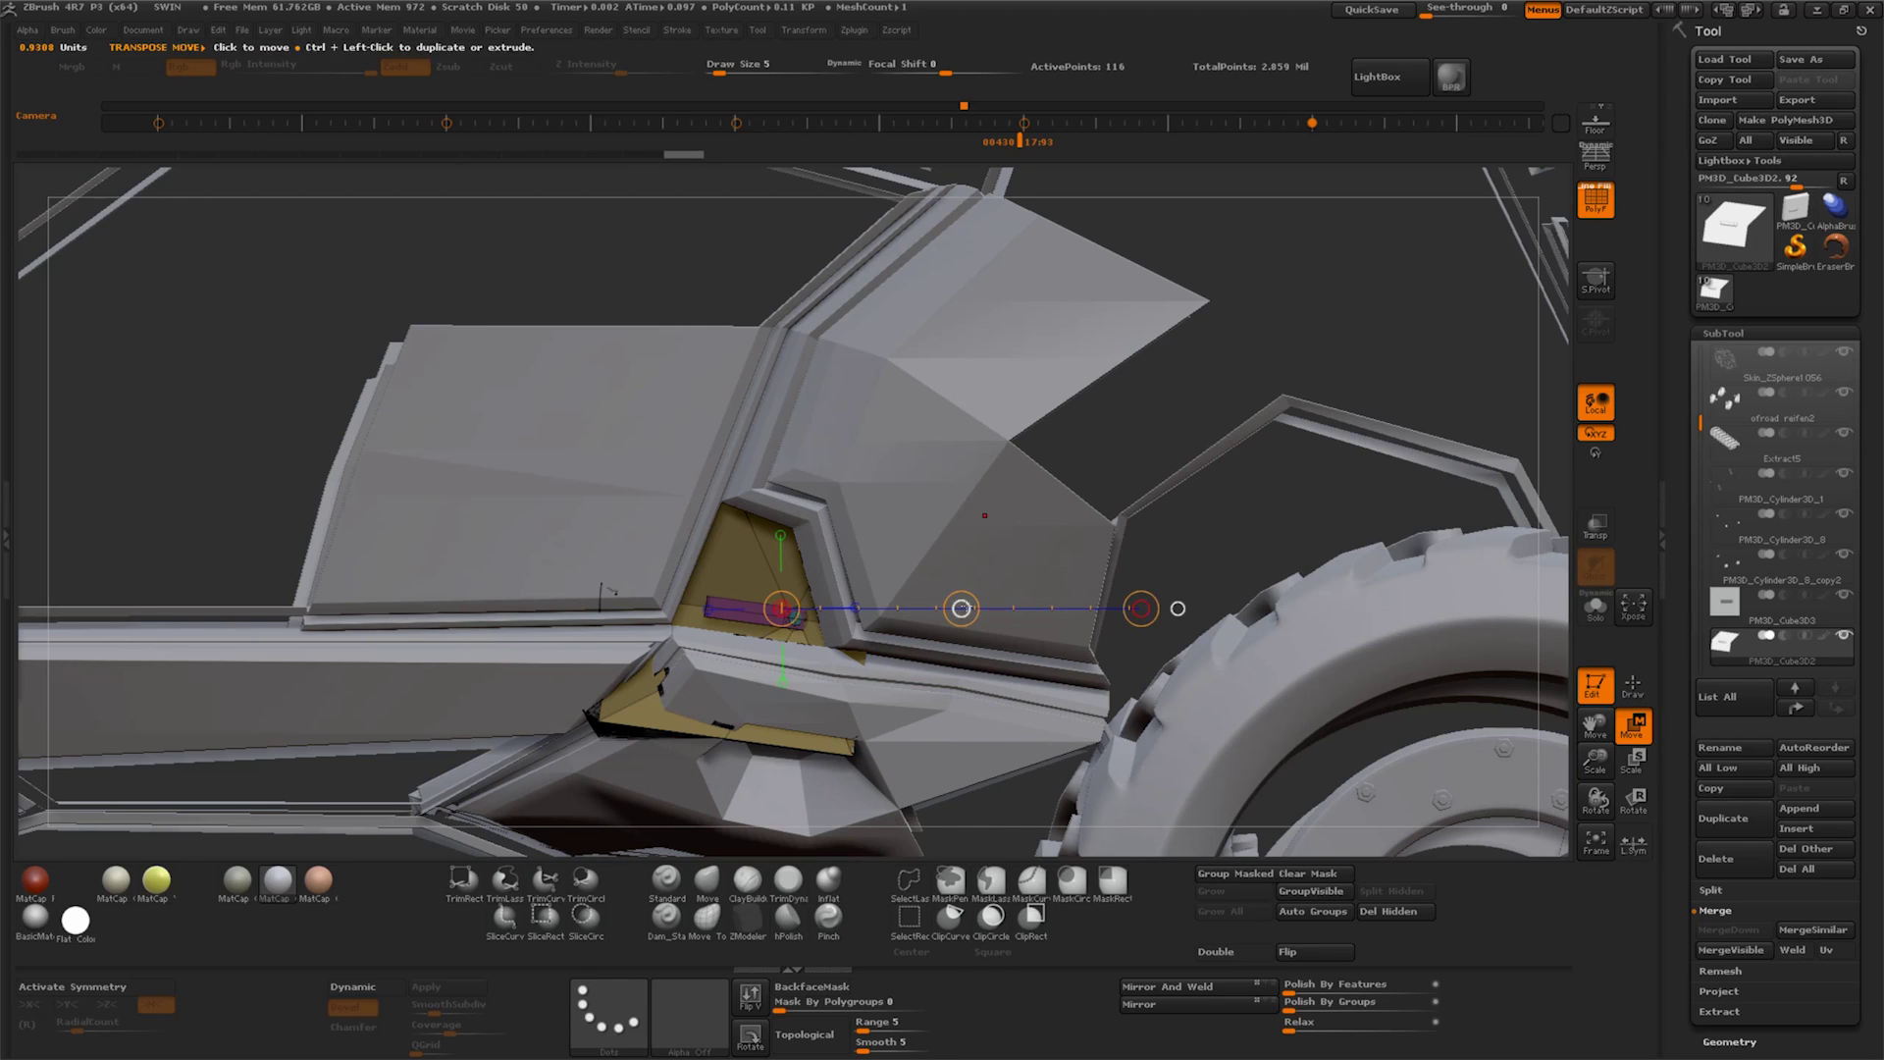
left_click_drag(961, 609, 966, 569, "ctrl")
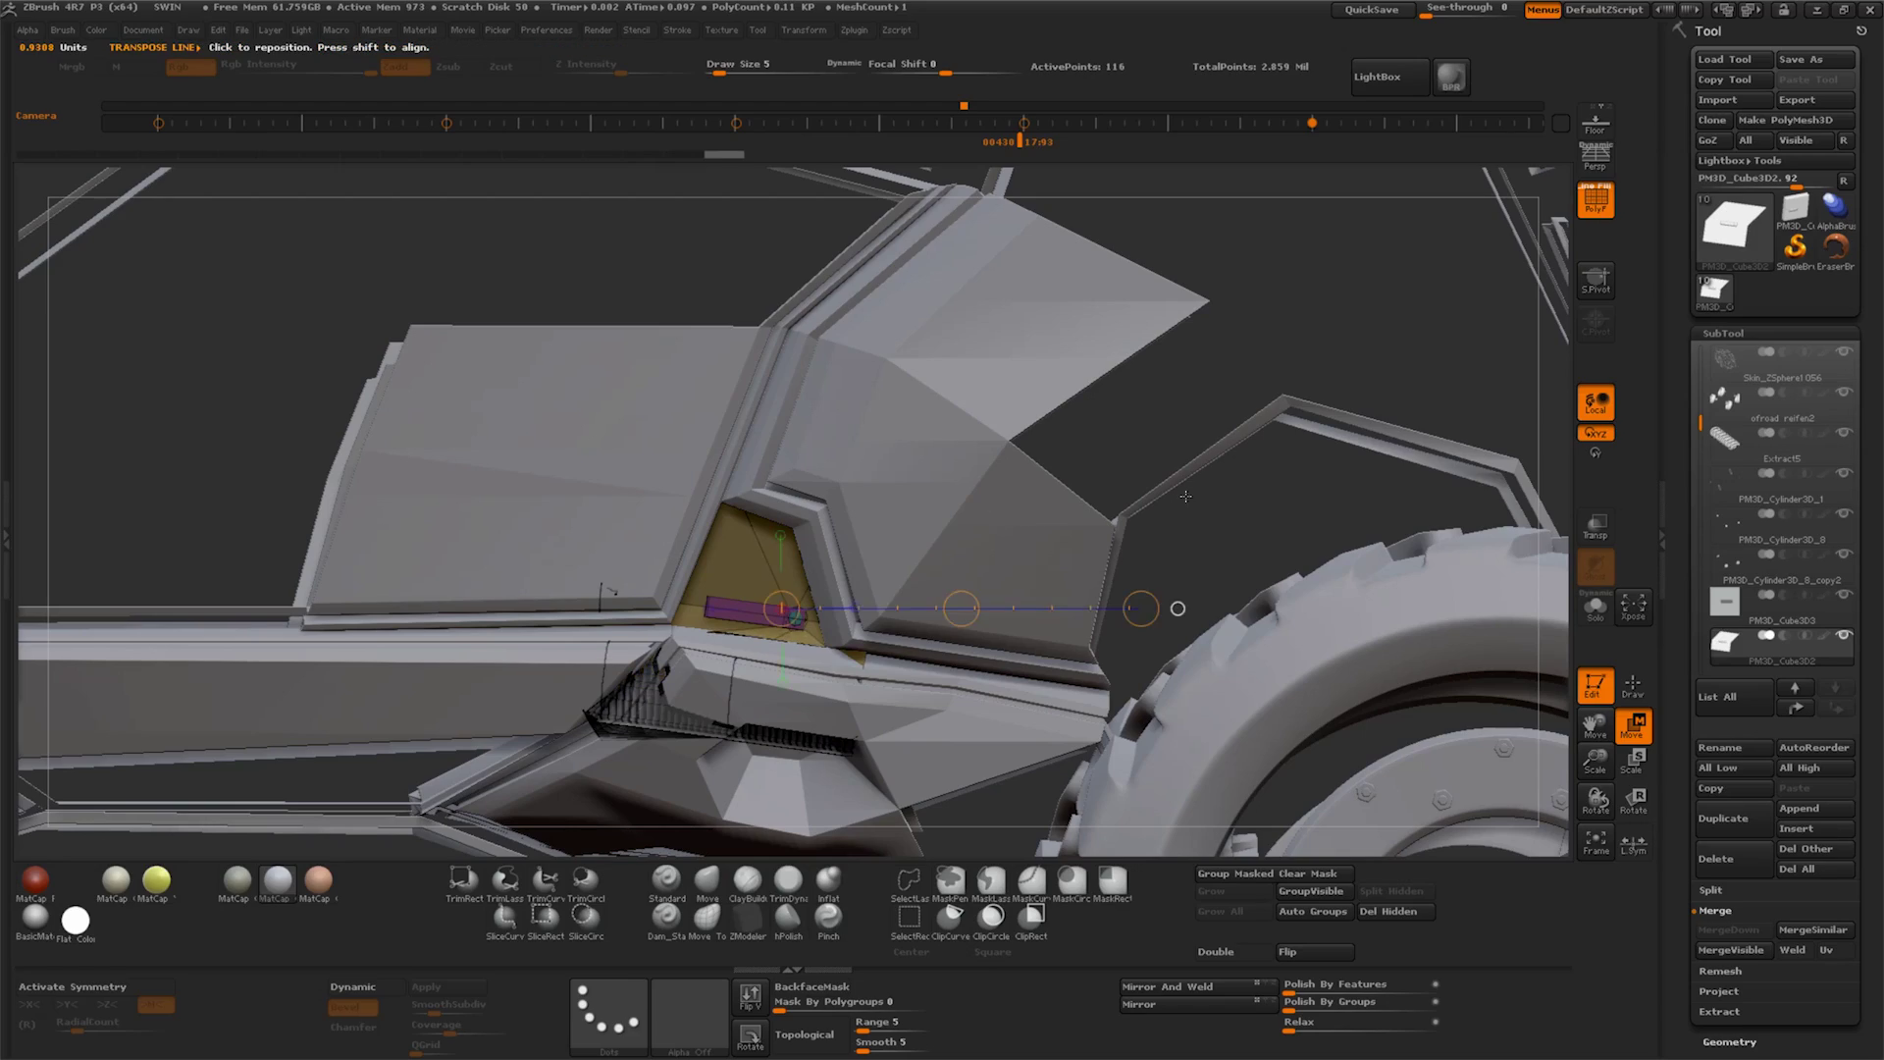
Adjust the lower bracket geometry from several angles and turn on Transp ghosting
left_click_drag(1185, 497, 1307, 569)
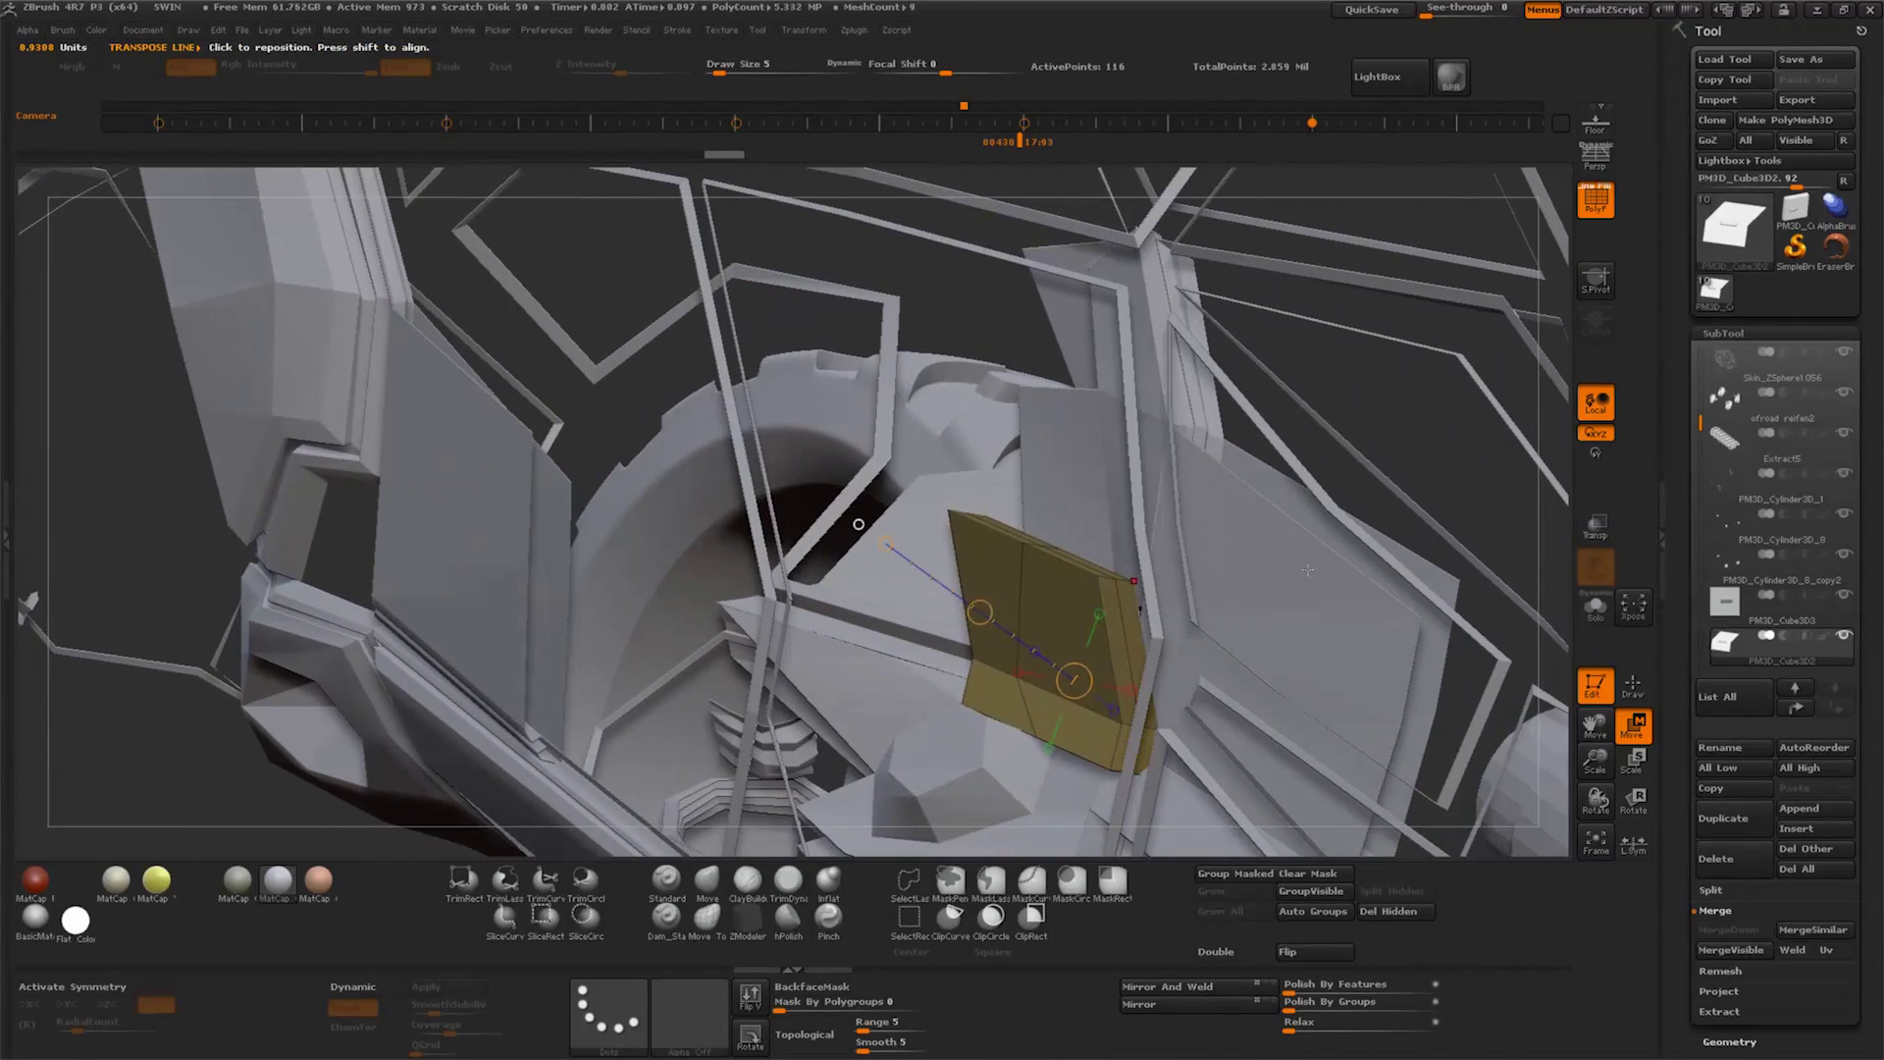
mouse_move(1028, 609)
left_mouse_down()
mouse_move(983, 609)
mouse_move(1076, 527)
mouse_move(1217, 662)
left_mouse_up()
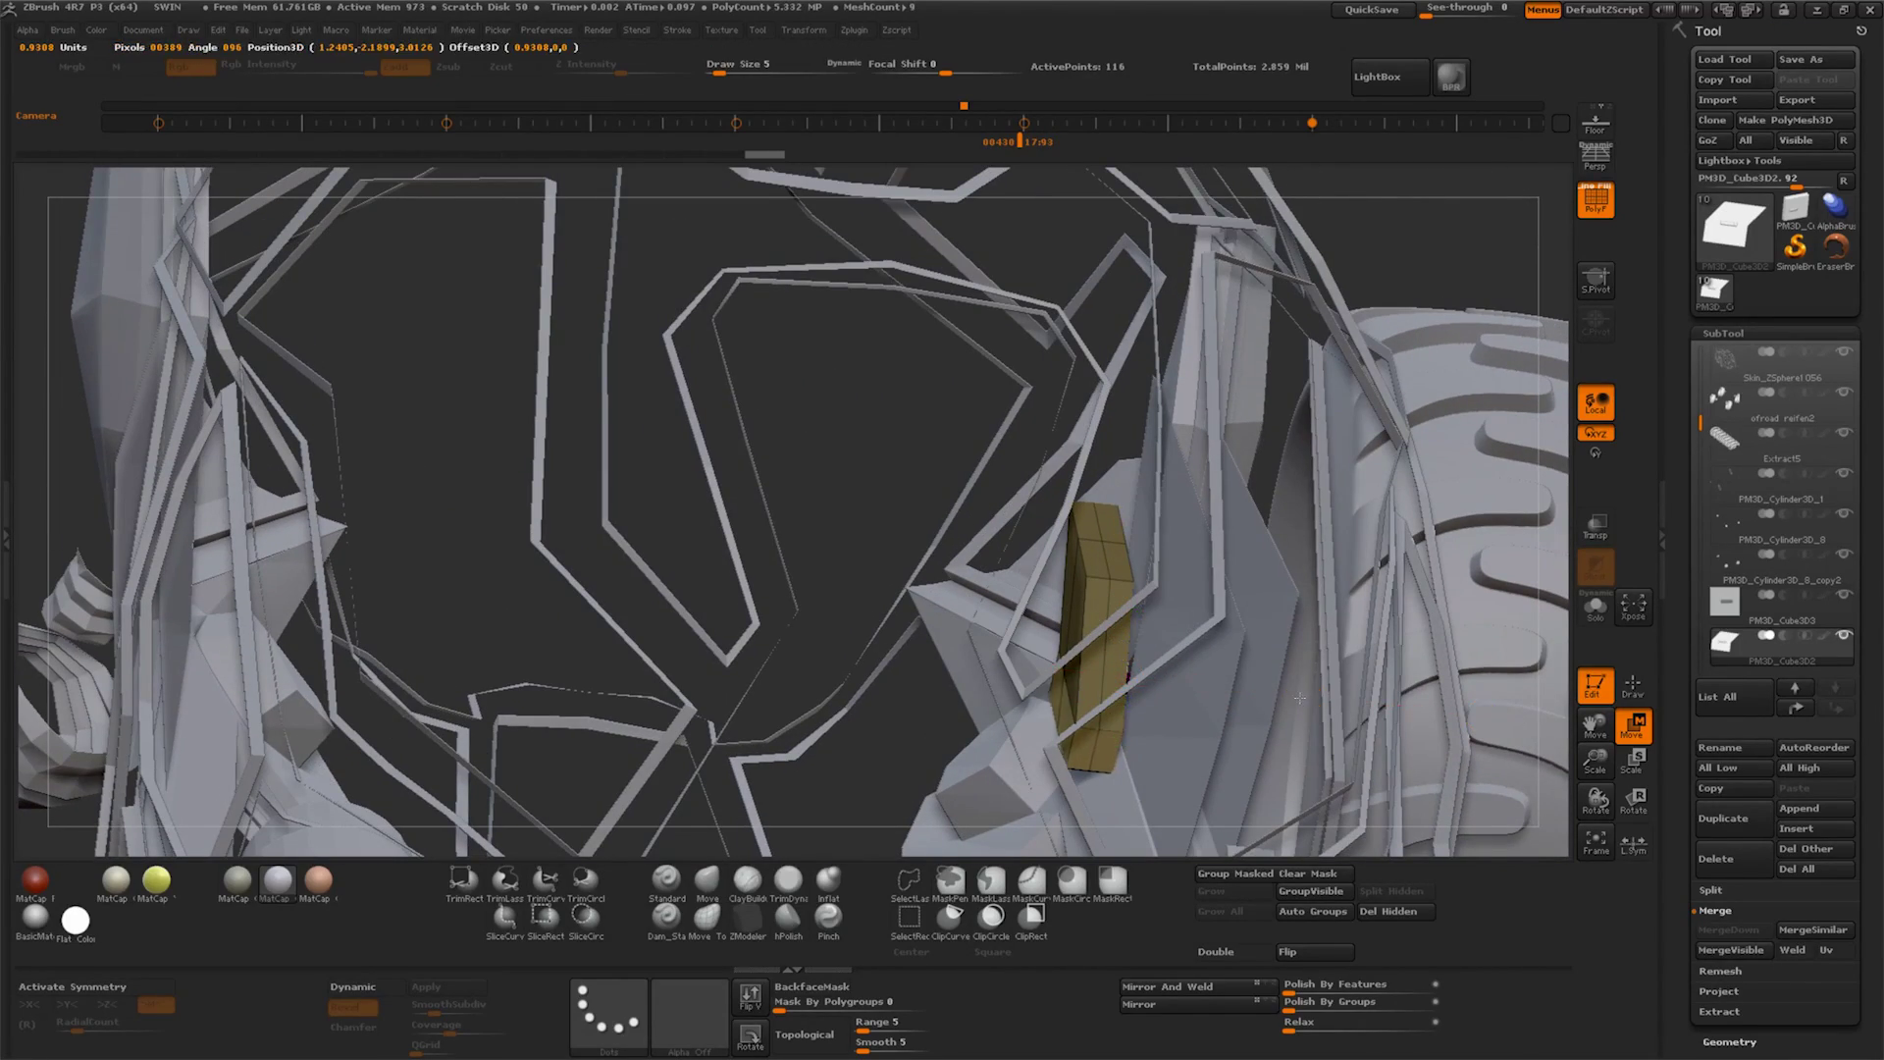
left_click_drag(1508, 679, 1059, 559)
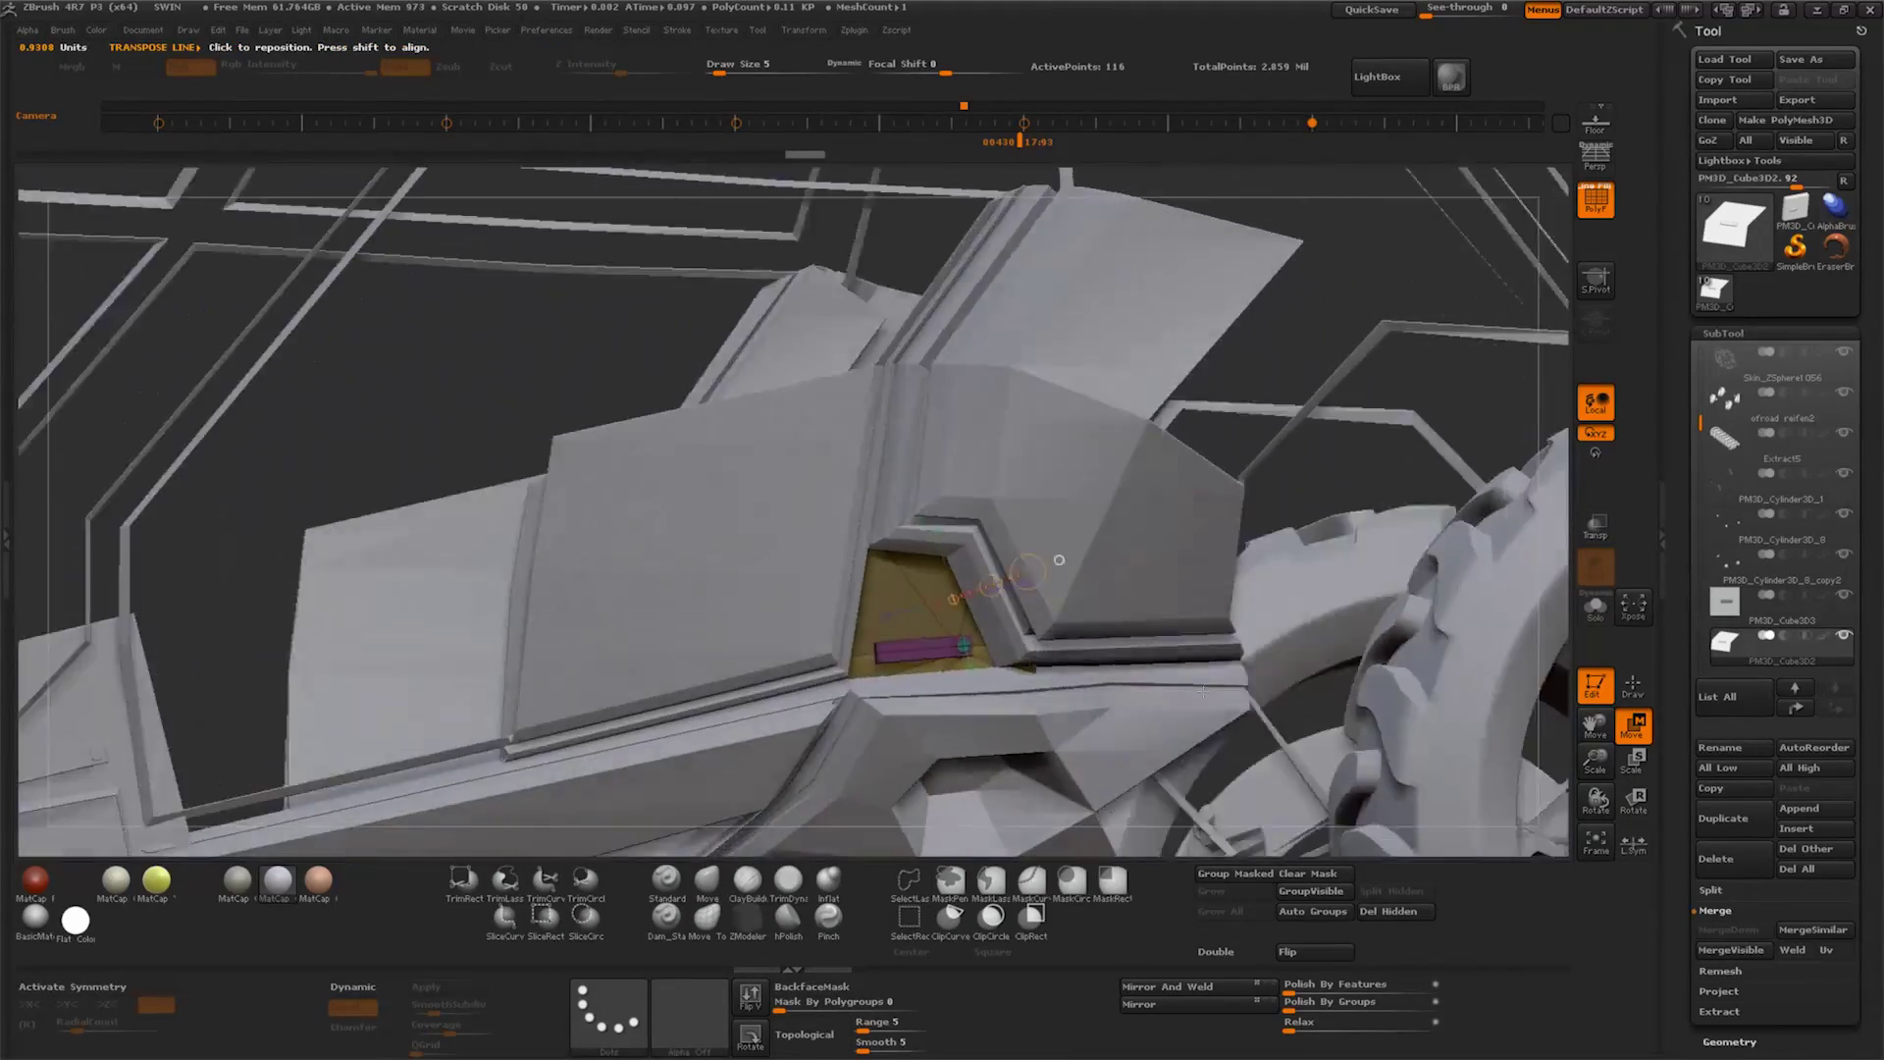
left_click_drag(1203, 691, 1205, 667)
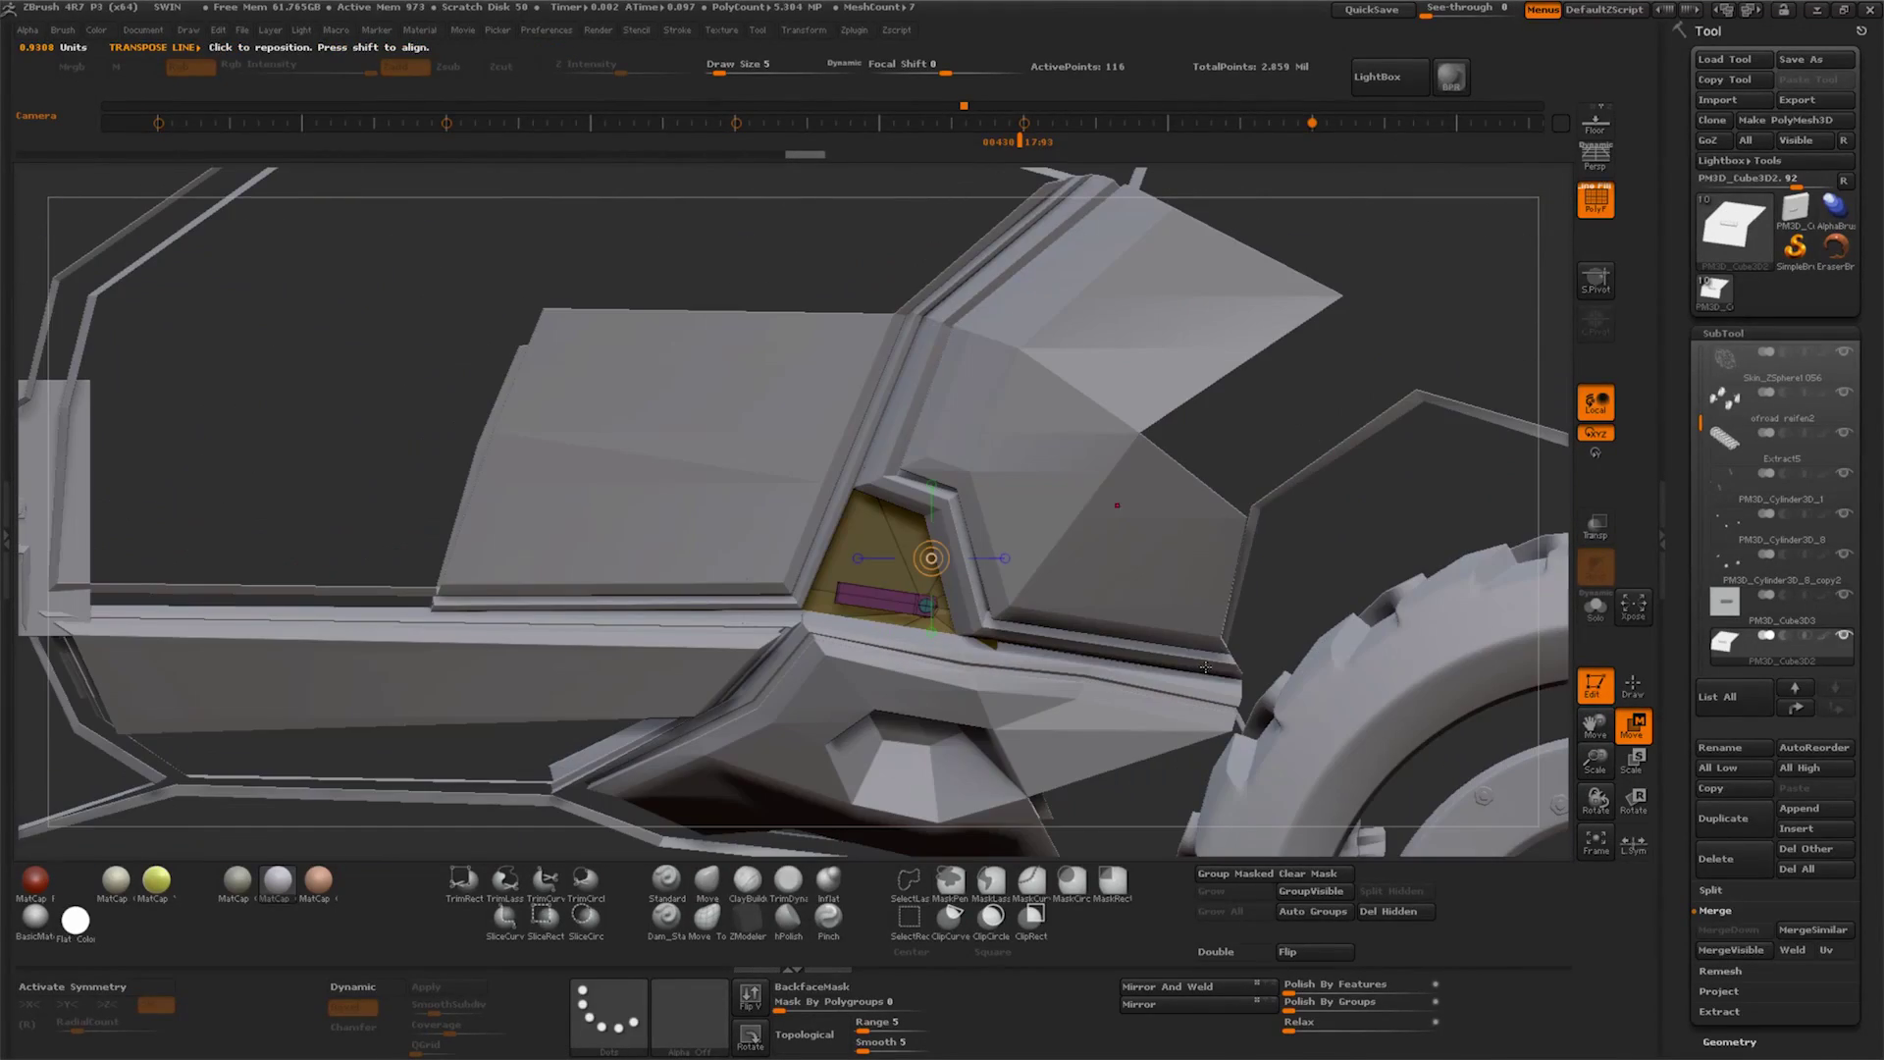
left_click(1596, 527)
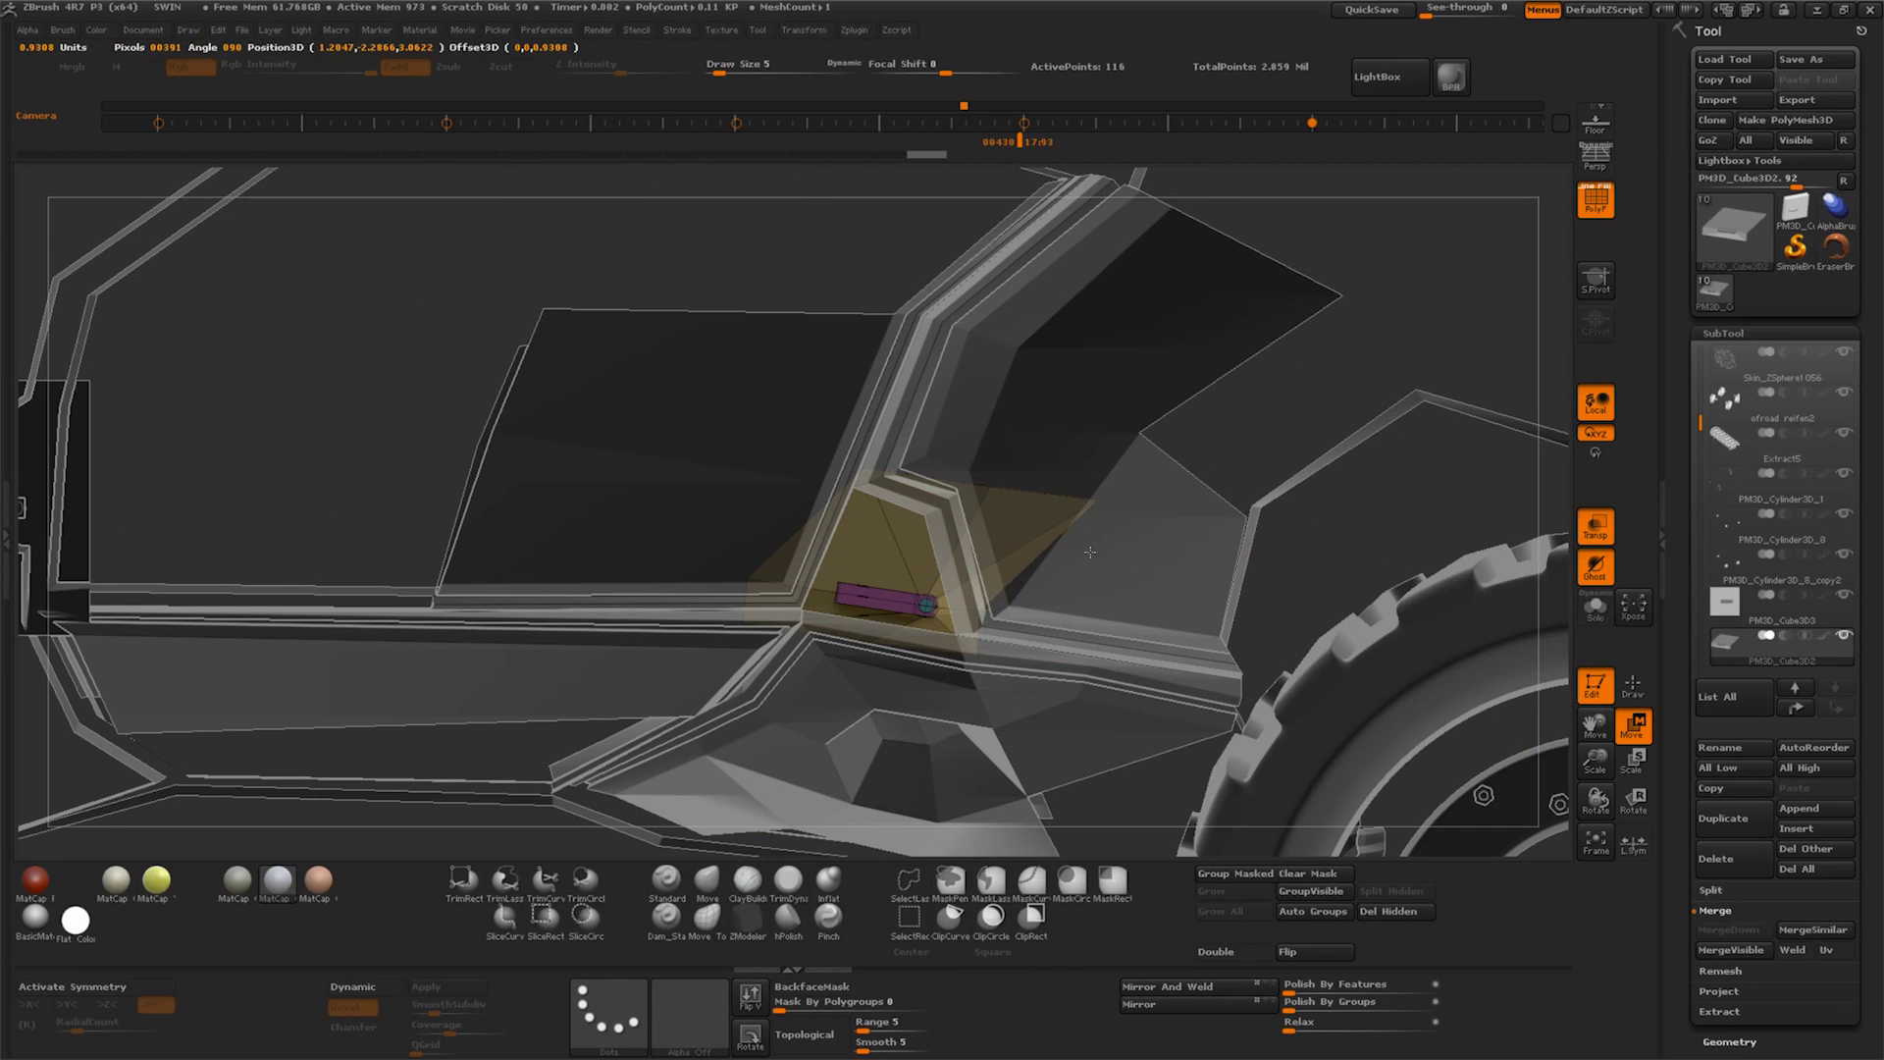
mouse_move(1129, 581)
left_mouse_down()
mouse_move(1233, 492)
mouse_move(1208, 579)
mouse_move(1115, 633)
mouse_move(1158, 608)
mouse_move(1276, 650)
mouse_move(1277, 667)
mouse_move(1248, 624)
mouse_move(1275, 635)
left_mouse_up()
left_click(1596, 527)
left_click(1595, 527)
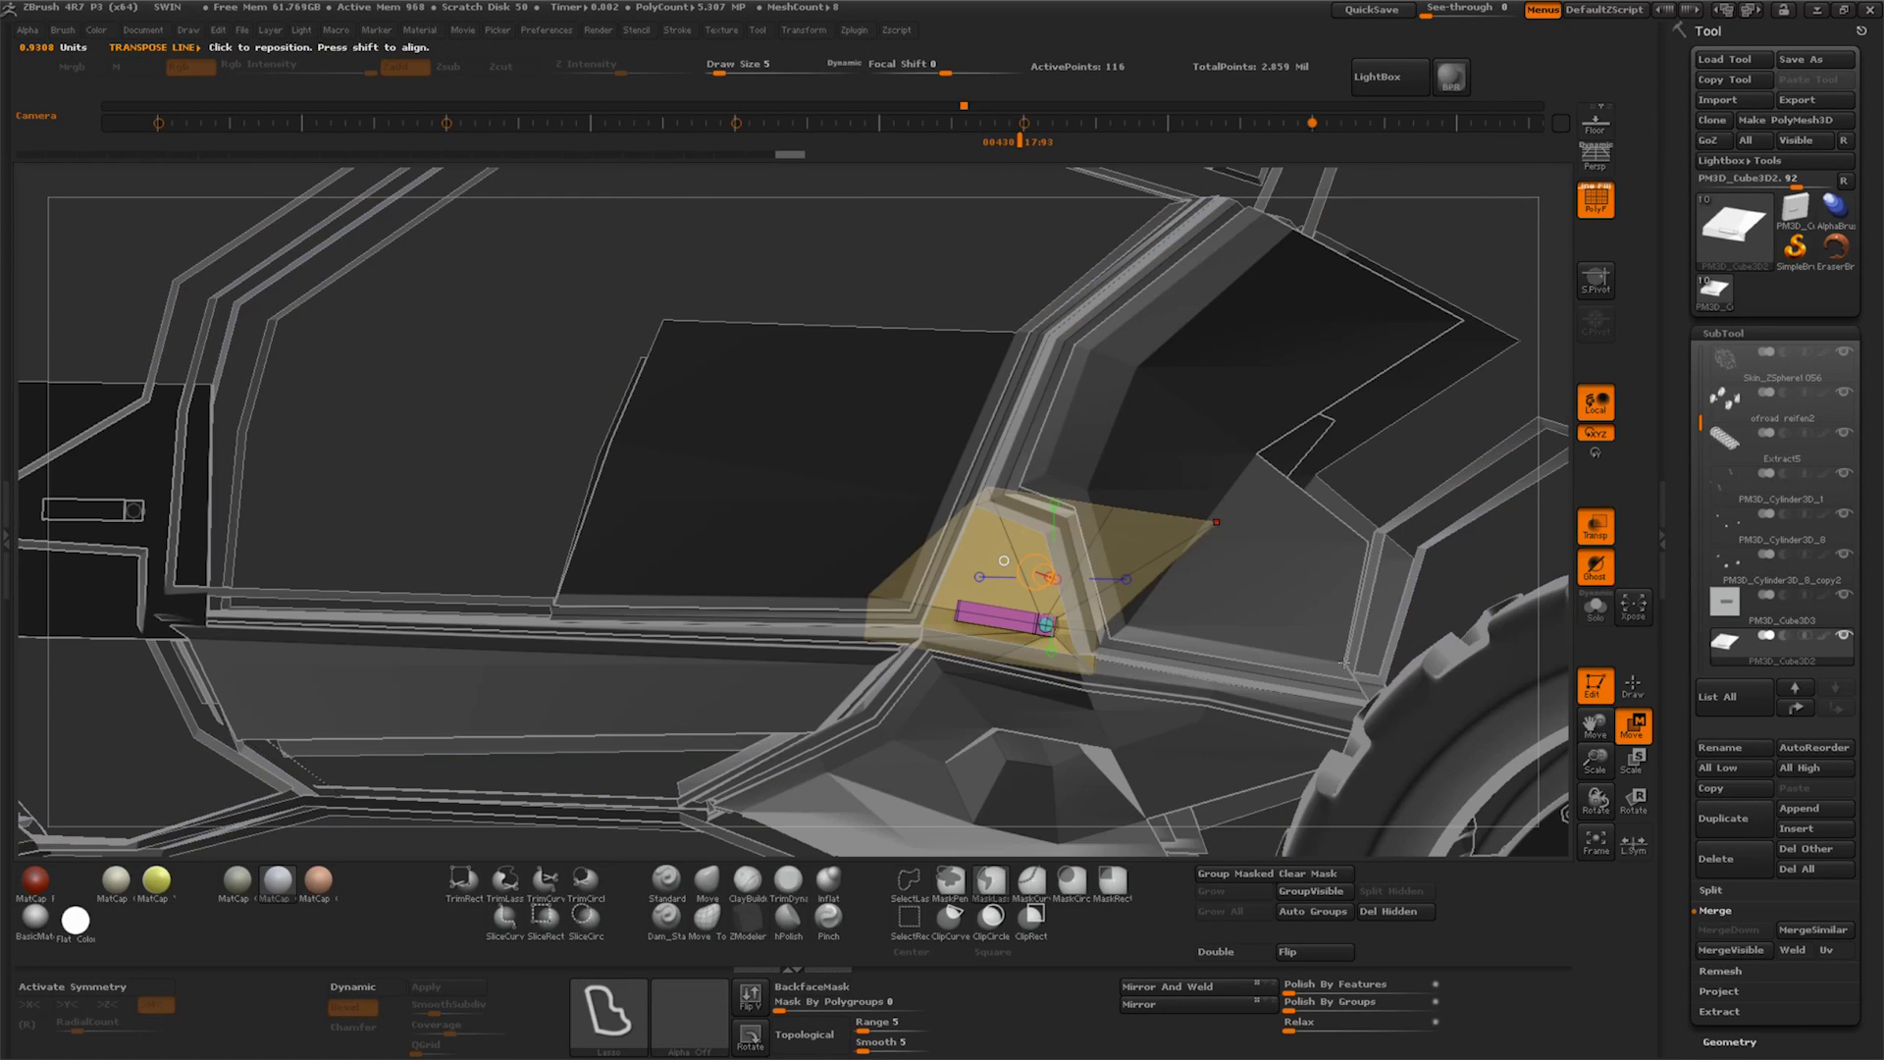
mouse_move(1438, 572)
left_mouse_down()
mouse_move(969, 660)
mouse_move(1080, 638)
left_mouse_up()
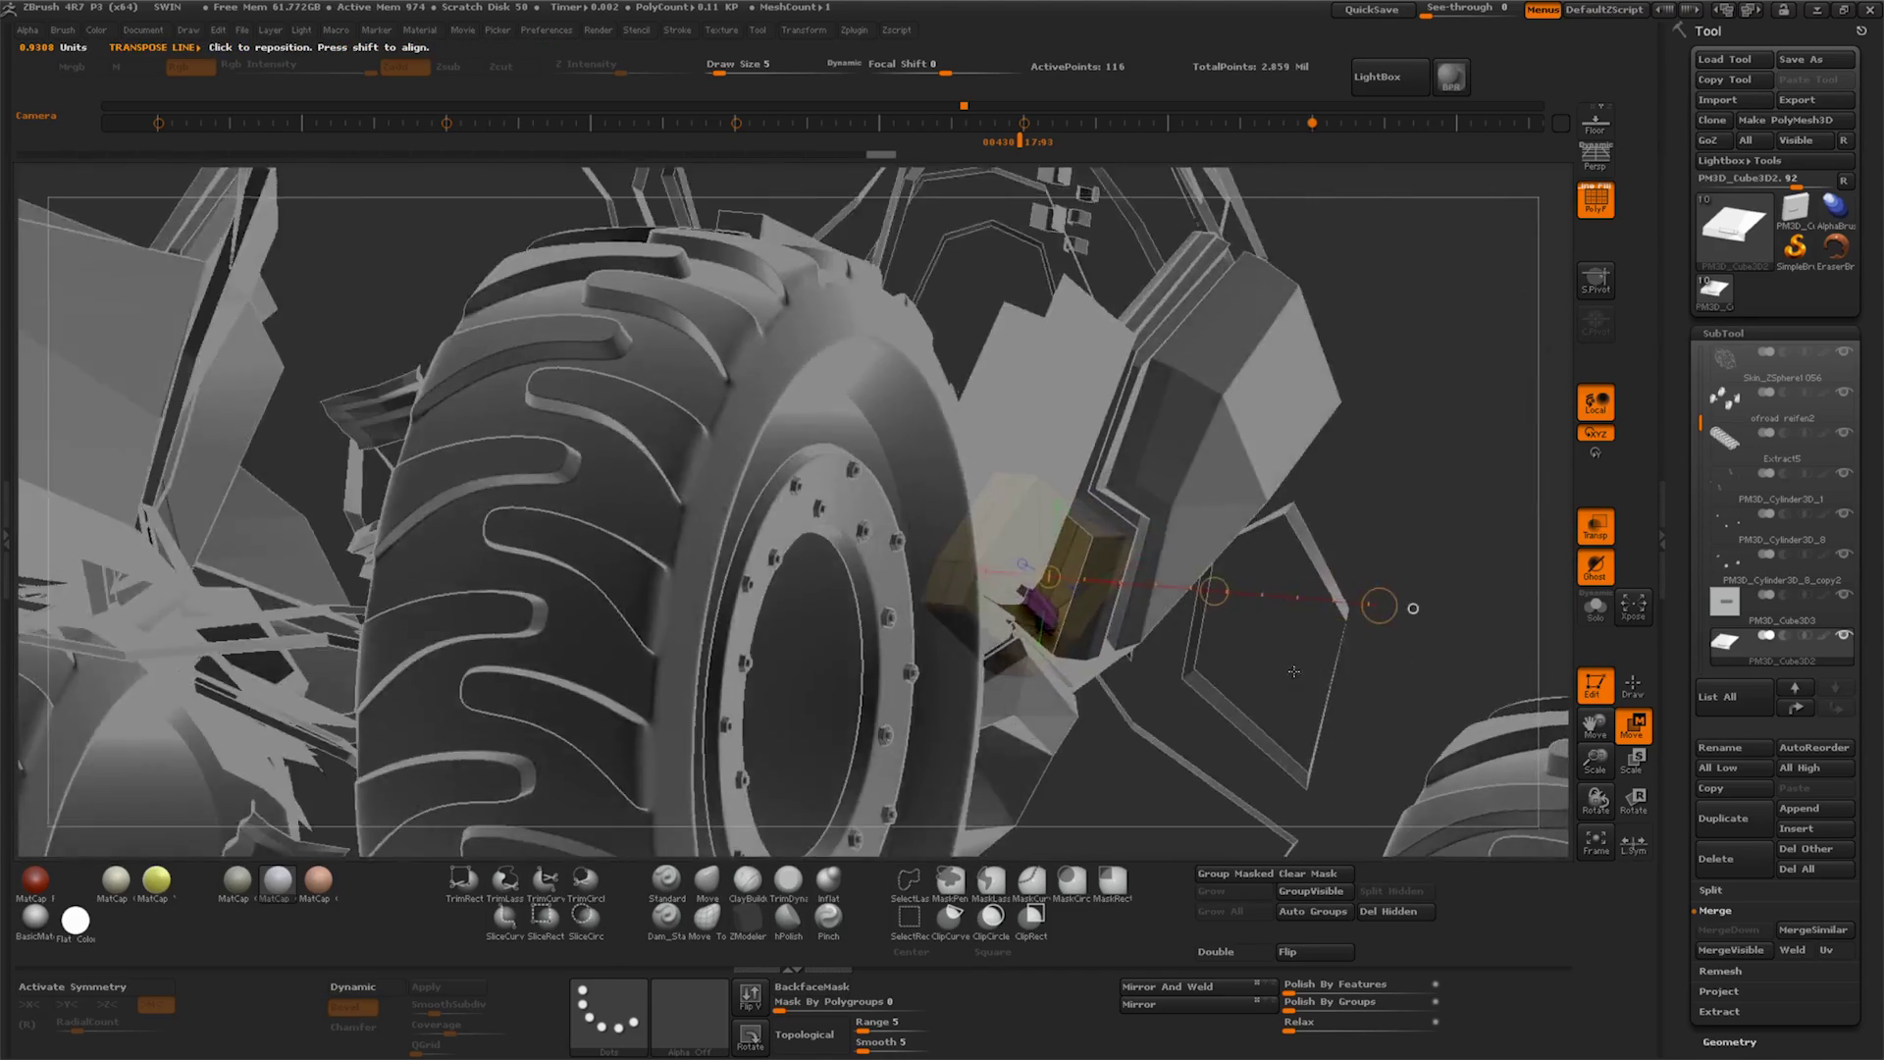
left_click(1596, 527)
mouse_move(1266, 677)
left_mouse_down()
mouse_move(1303, 692)
mouse_move(835, 667)
mouse_move(866, 634)
mouse_move(883, 538)
mouse_move(1140, 508)
mouse_move(1256, 559)
mouse_move(890, 678)
mouse_move(1475, 703)
mouse_move(1484, 654)
mouse_move(917, 621)
left_mouse_up()
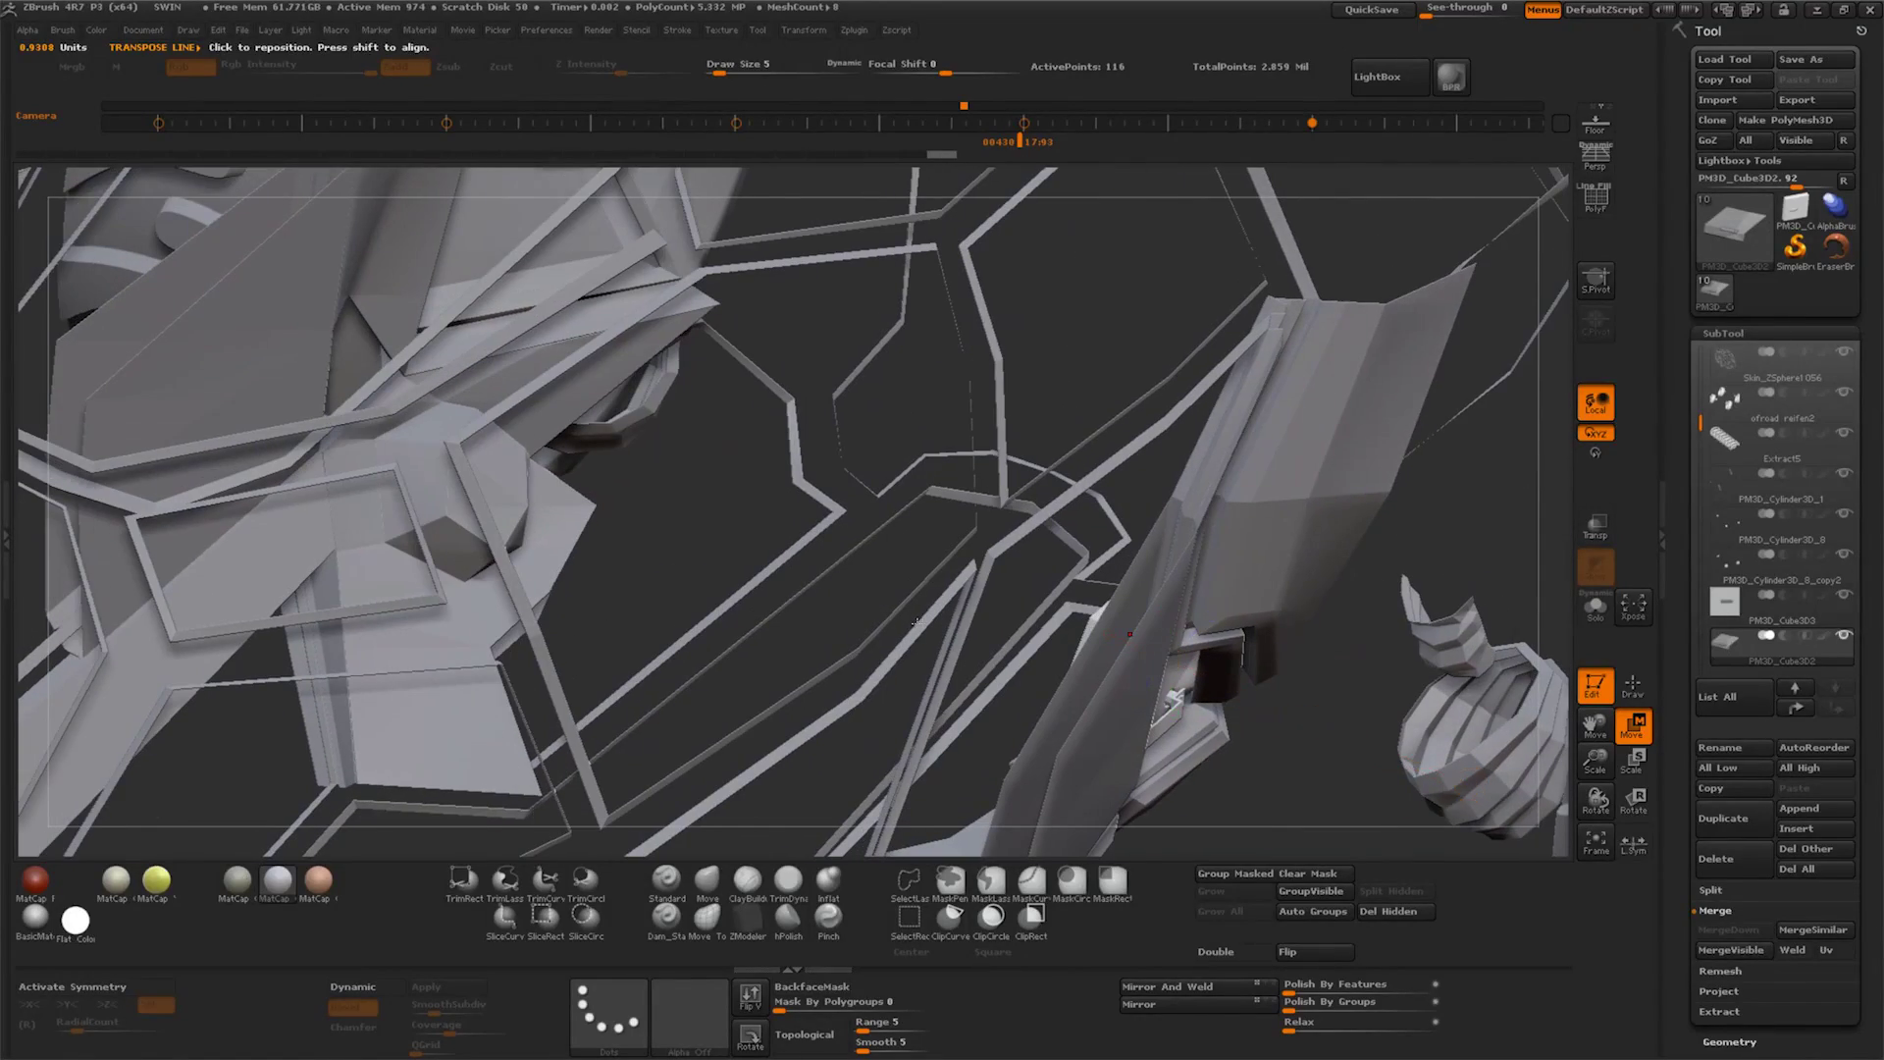
Isolate the Skin_ZSphere panels near the right wheel, grow them one ring, and frame them
left_click(977, 570, "alt")
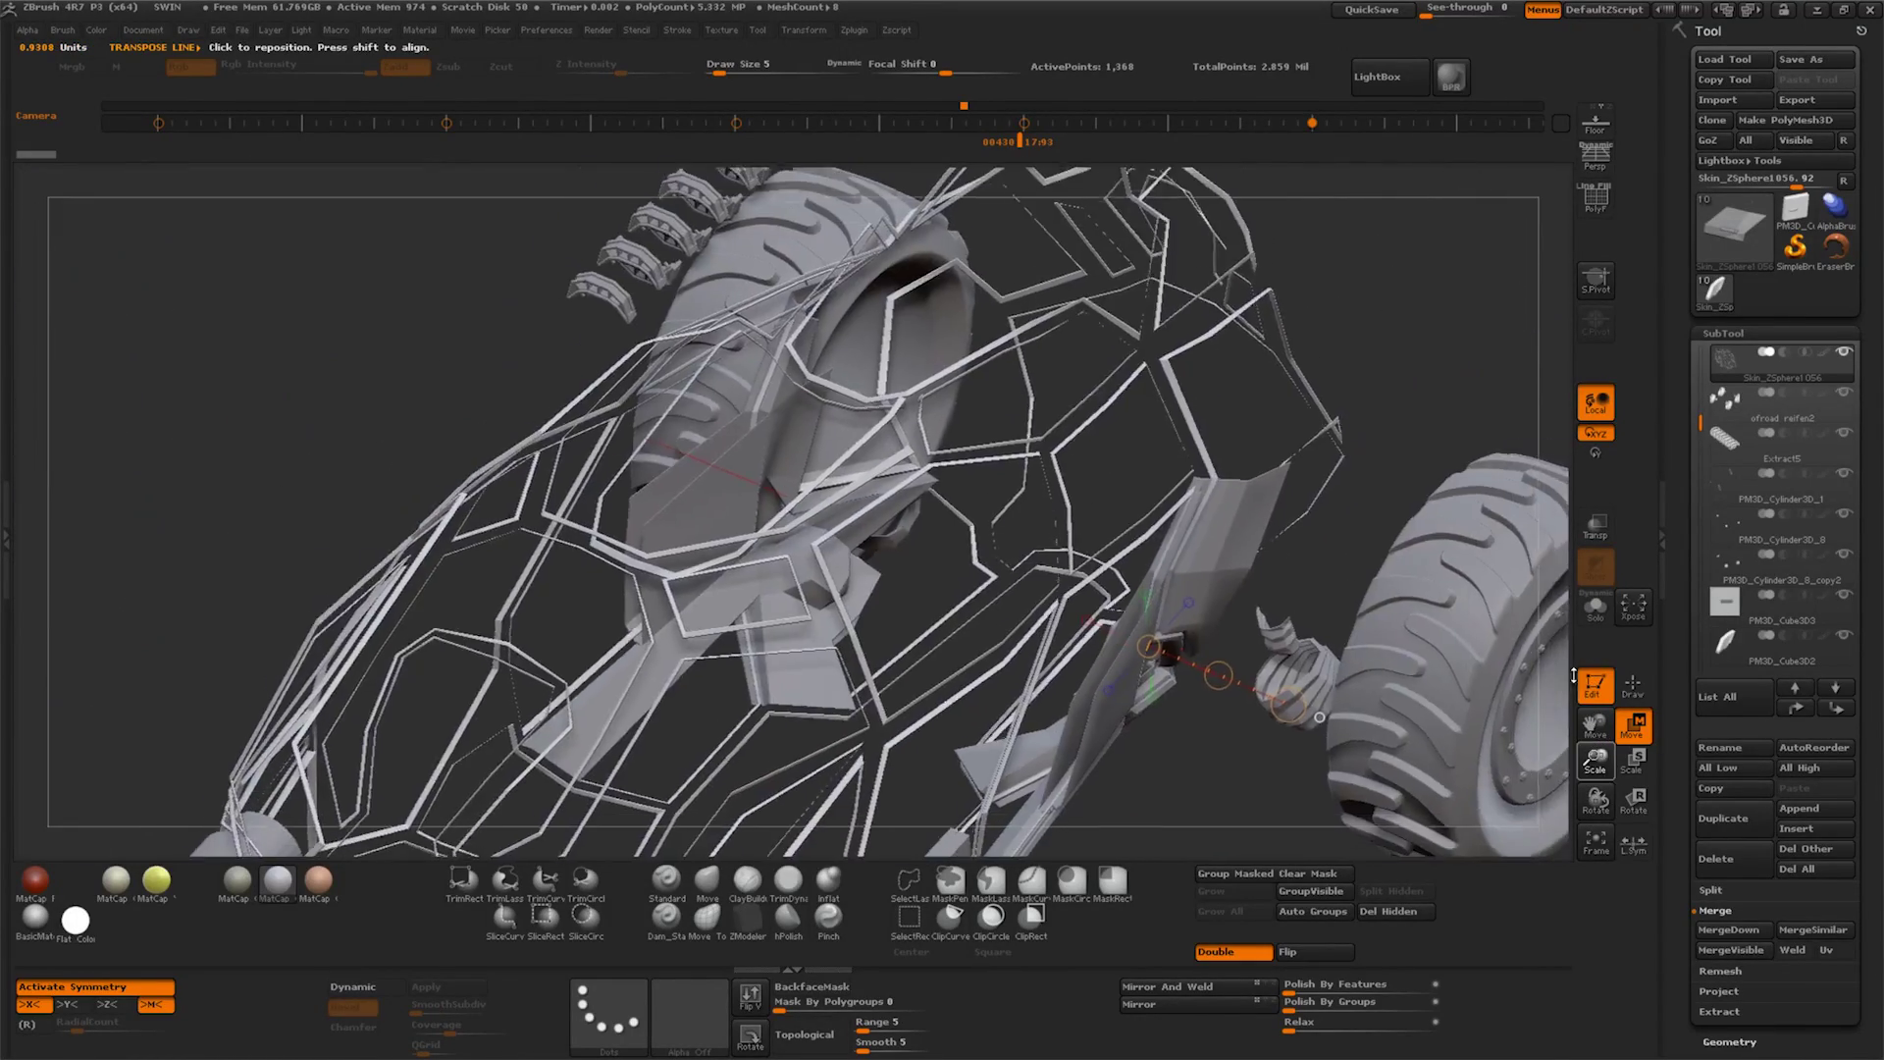
left_click_drag(1595, 727, 1371, 640)
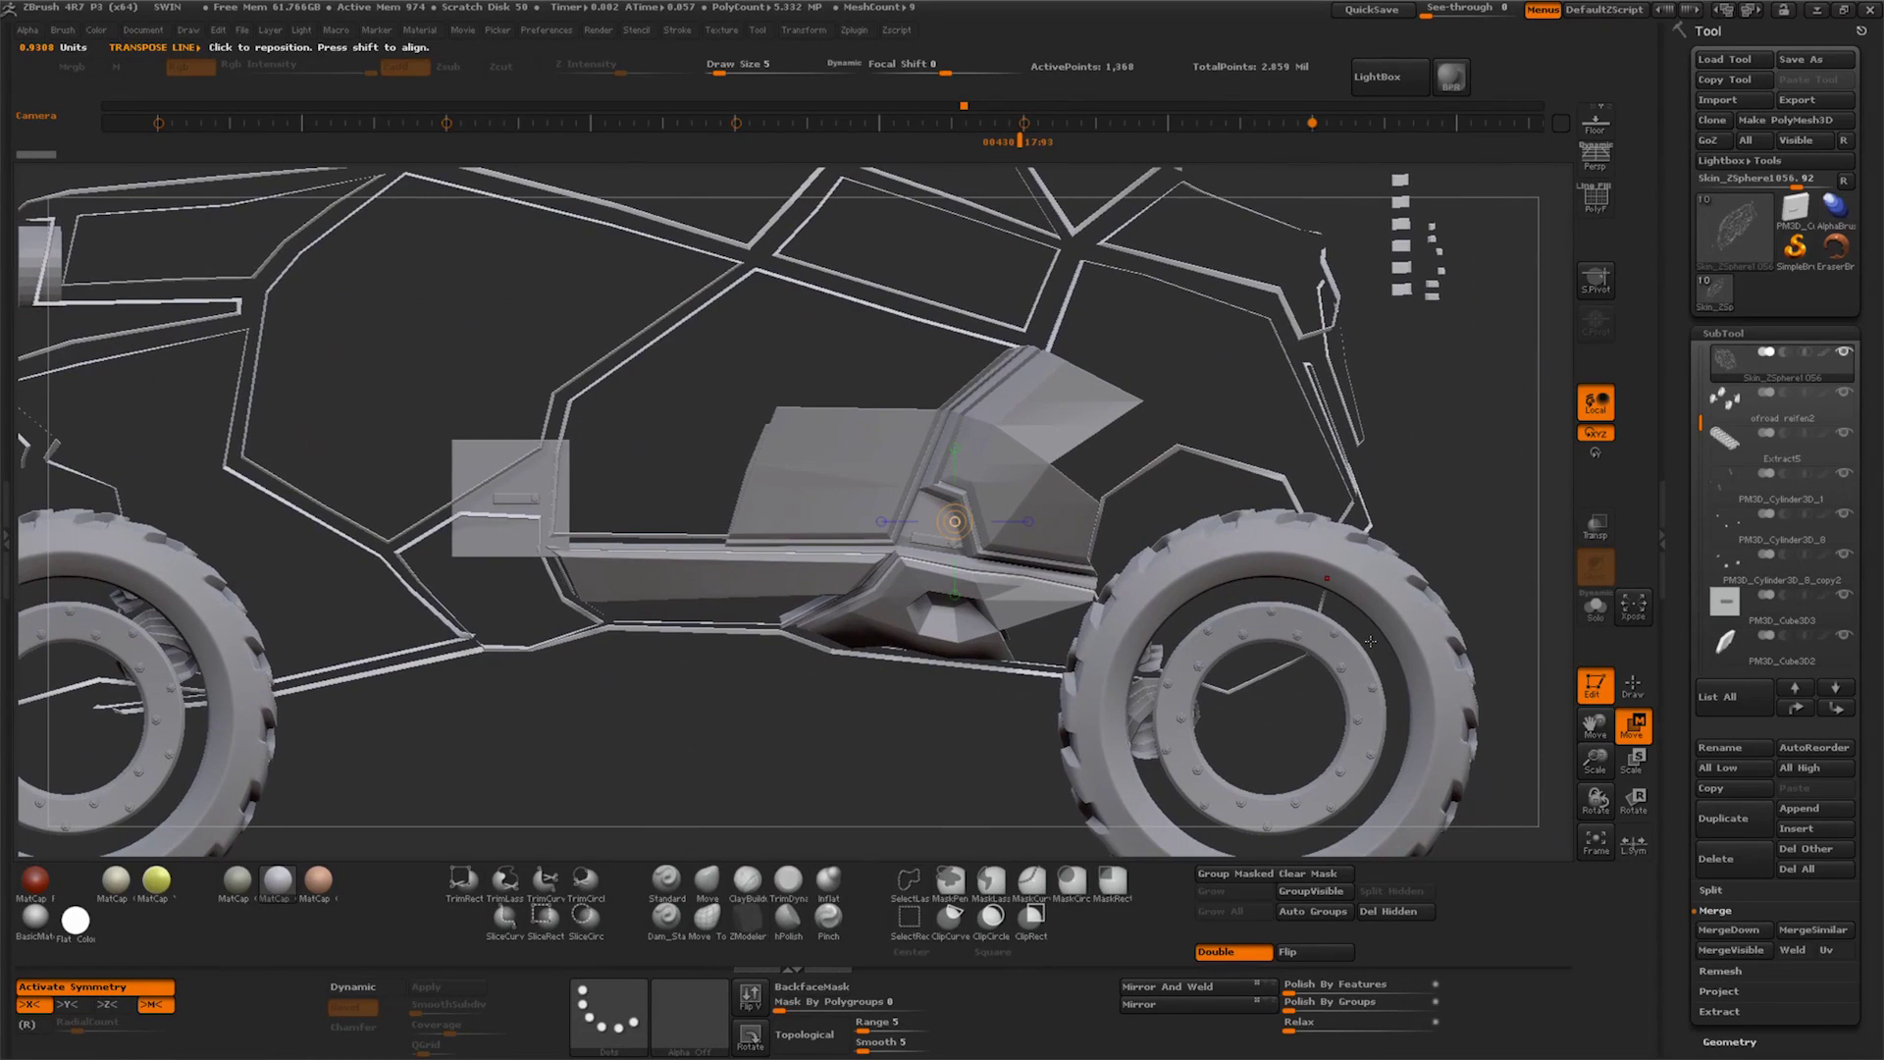
left_click_drag(950, 569, 1043, 411, "ctrl+shift")
left_click_drag(981, 687, 1135, 867)
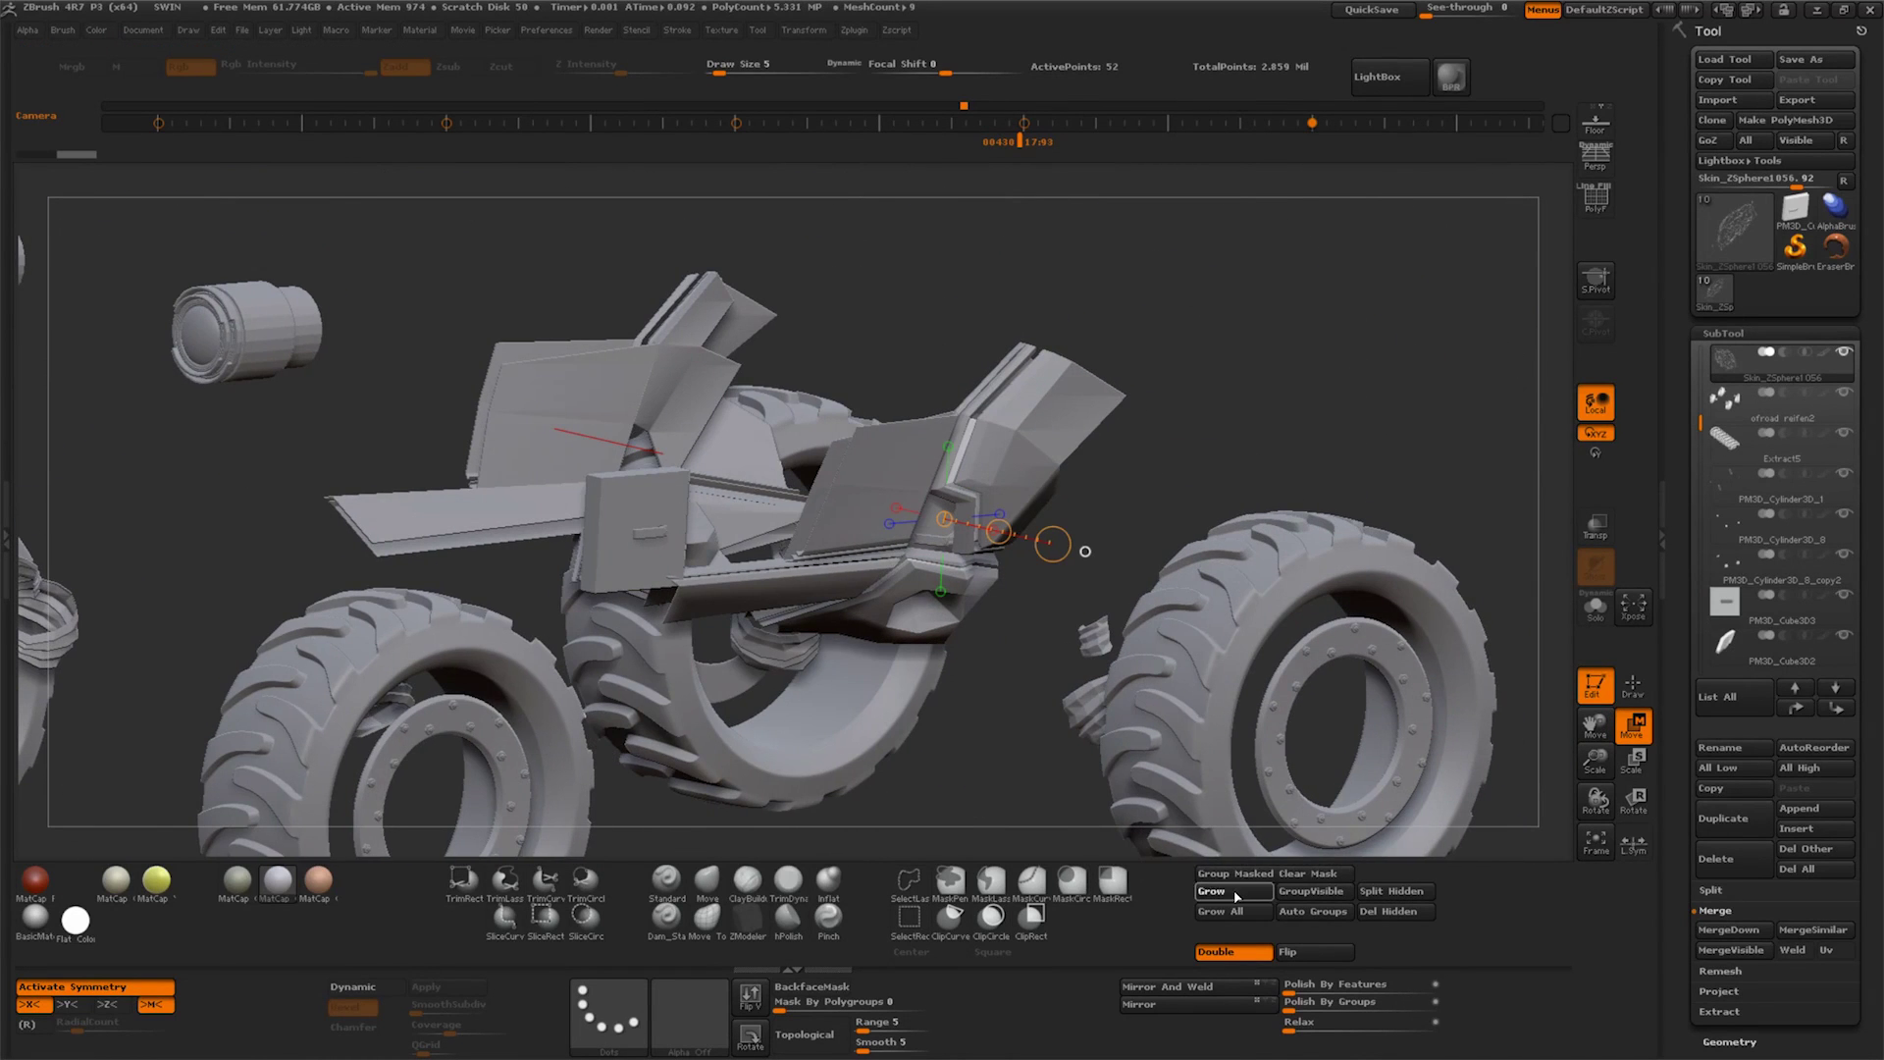
left_click(1236, 896)
left_click(1589, 850)
left_click_drag(1423, 766, 1305, 628)
left_click(712, 887)
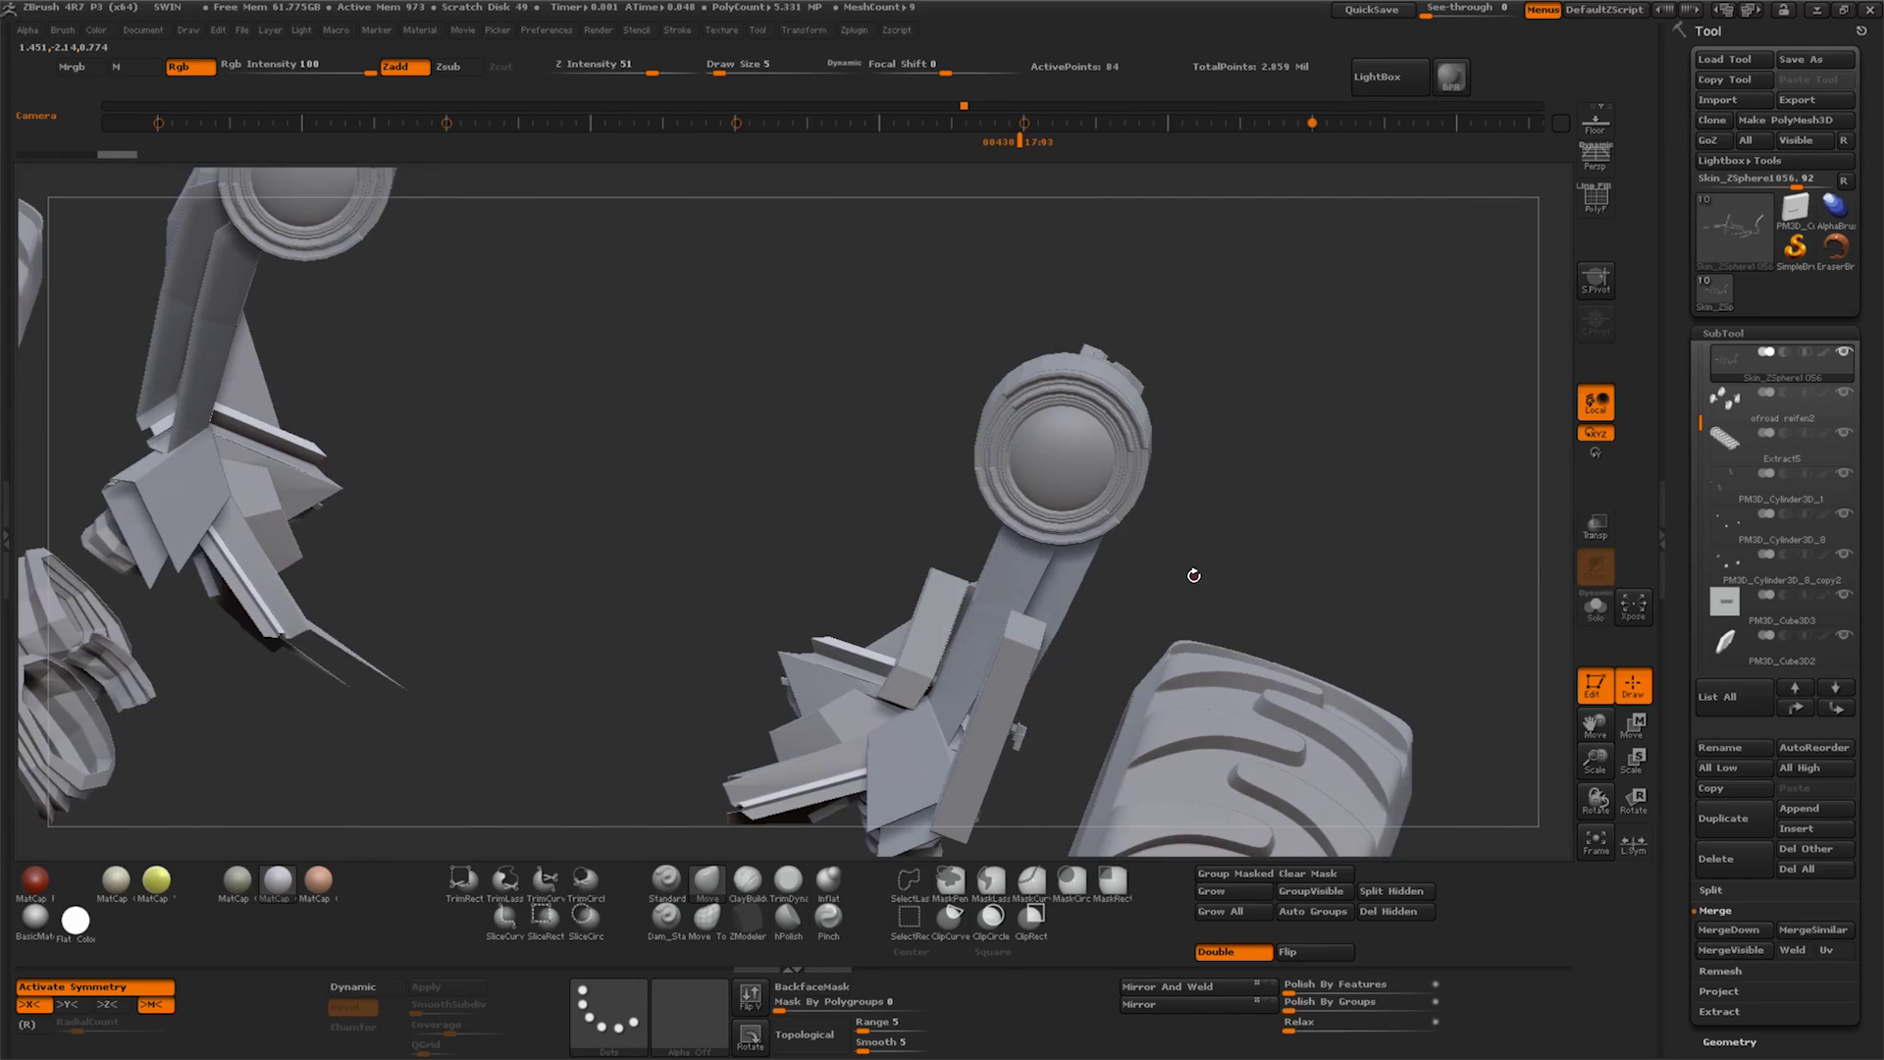
left_click_drag(1190, 572, 917, 711)
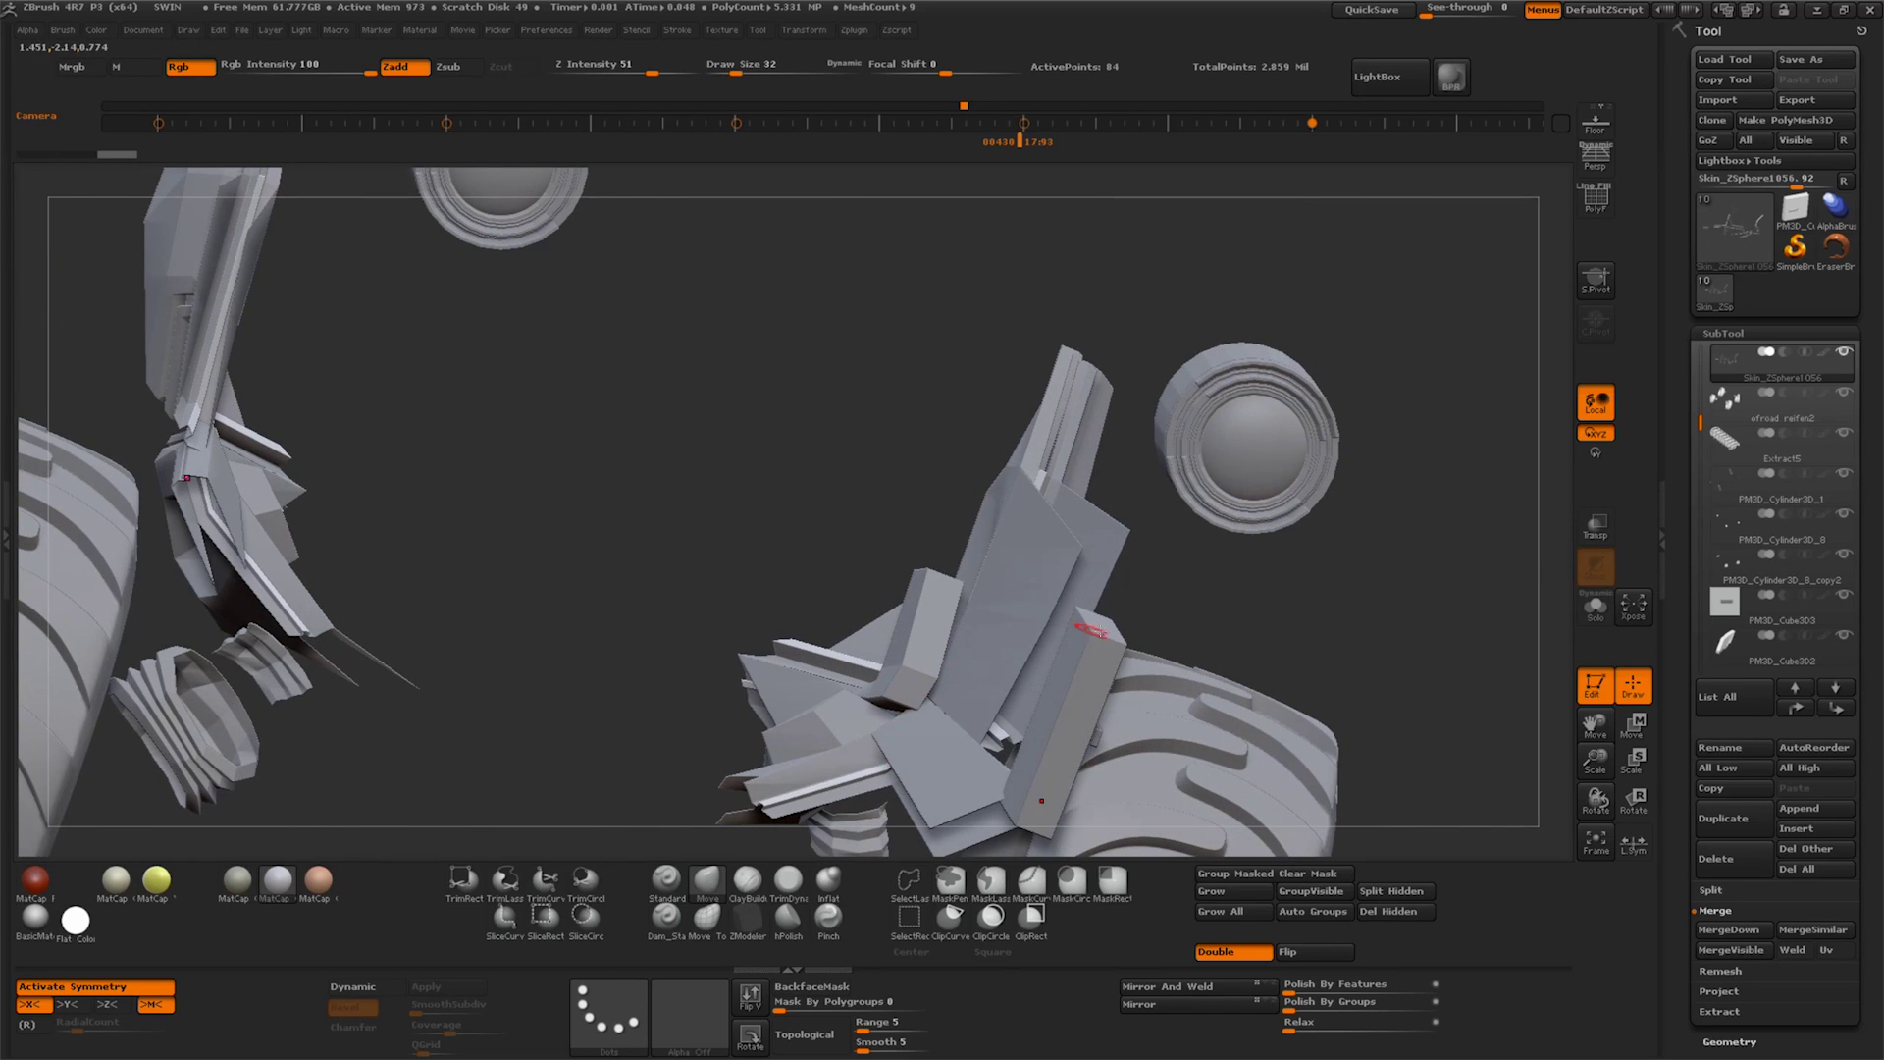
Select the small PM3D_Cube3D2 cube part under the panel edge for editing
left_click(922, 675, "alt")
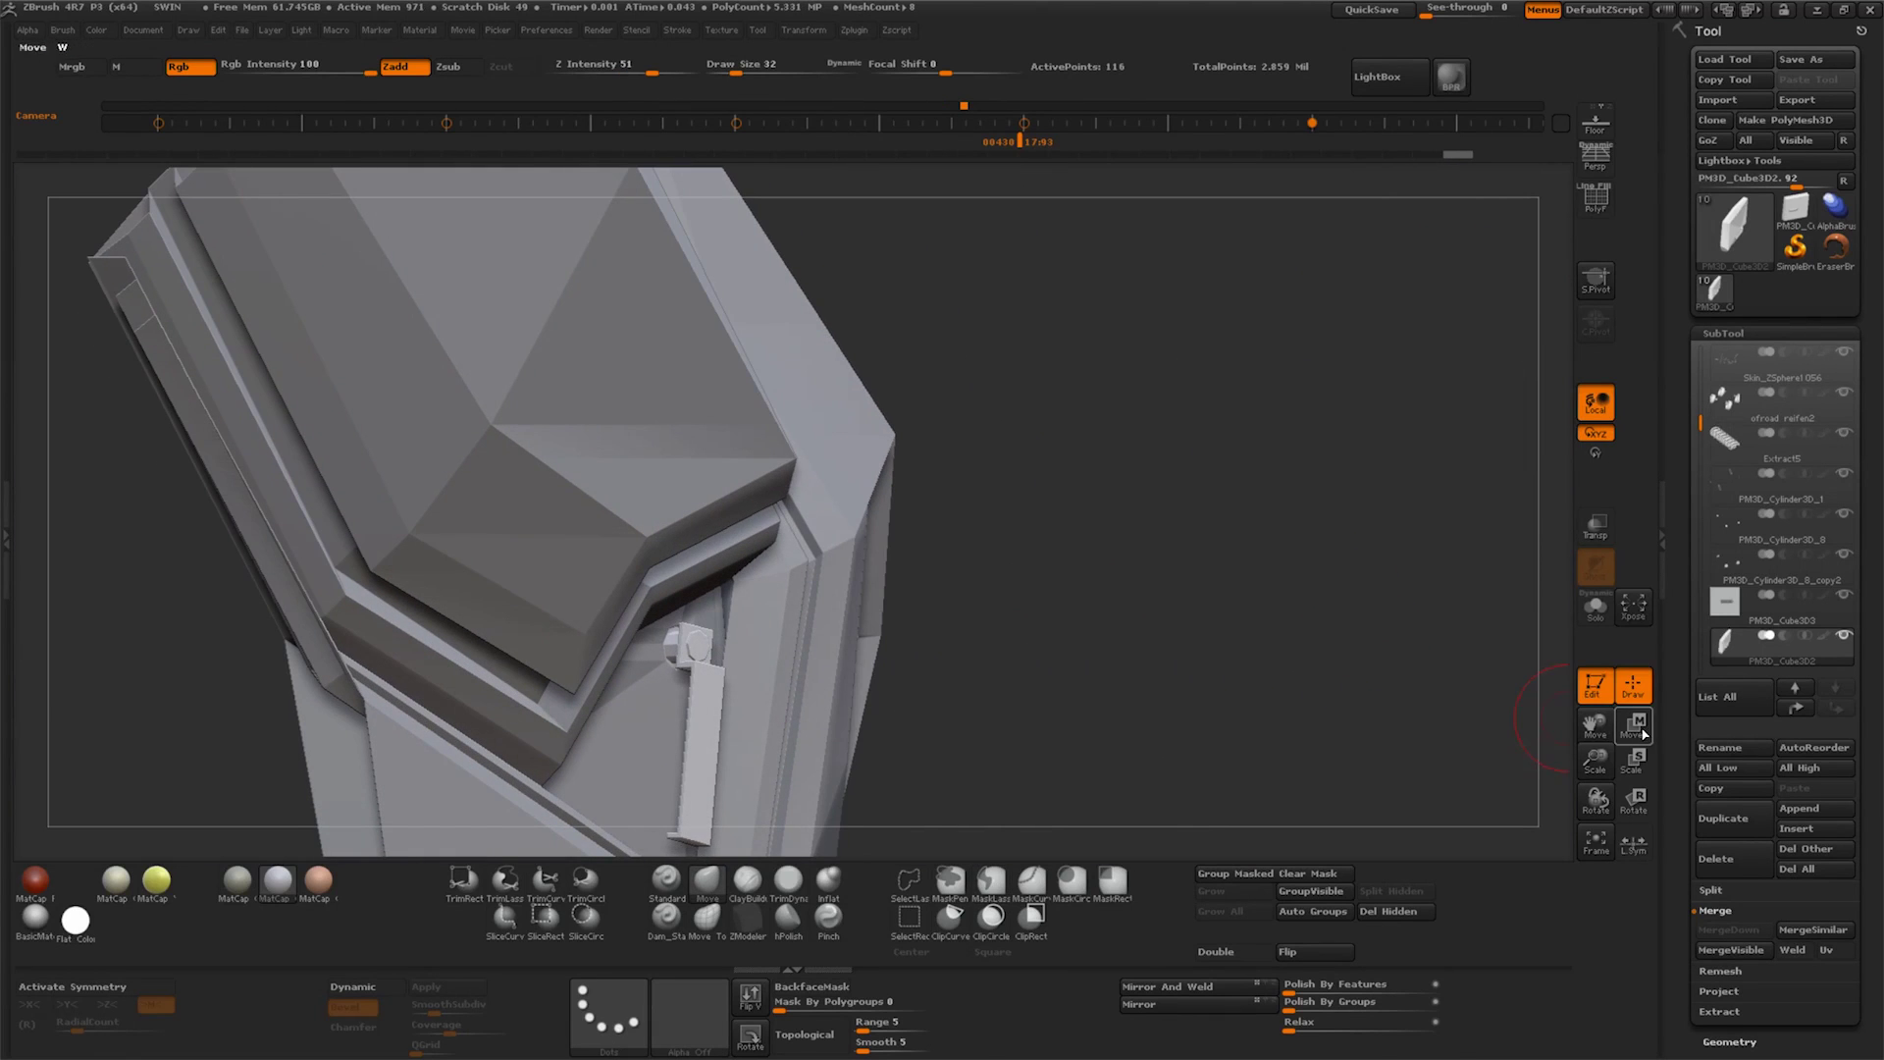
Slide the handle slightly right, then turn on PolyF and Transp and zoom to the handle
left_click(1634, 727)
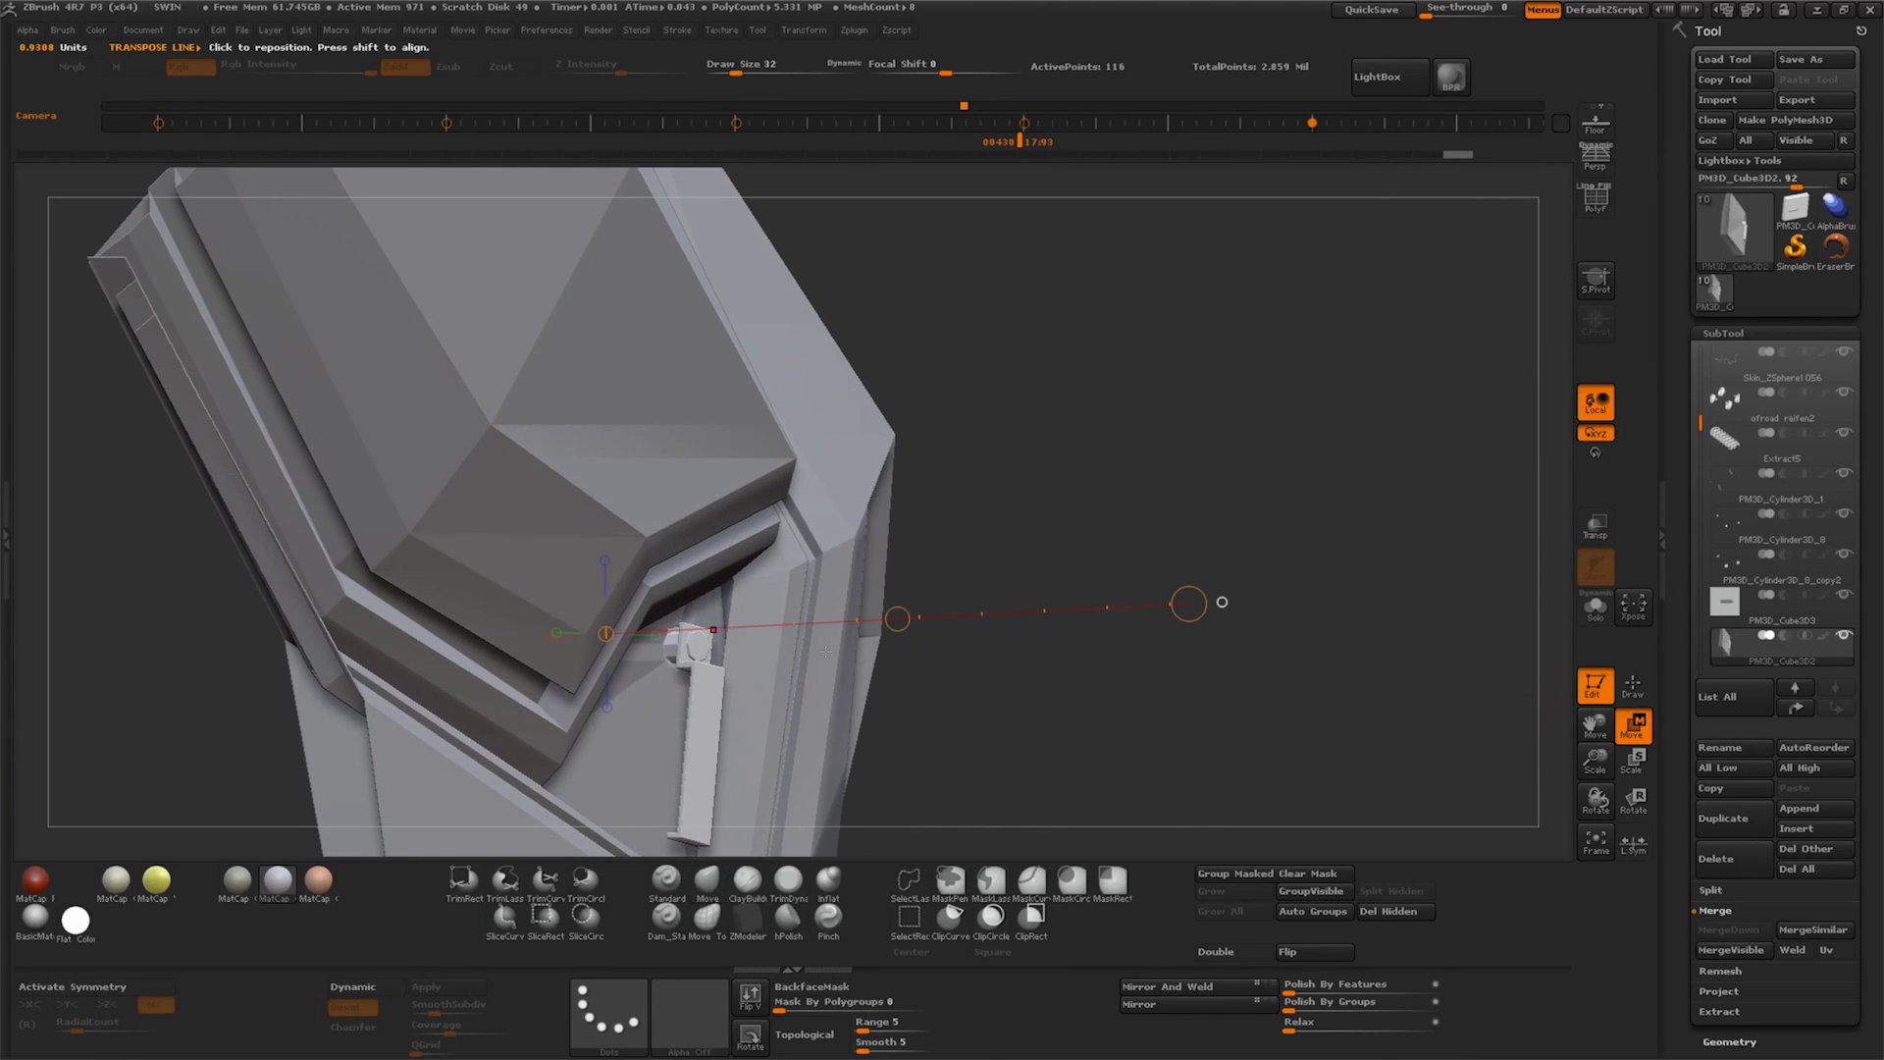
left_click_drag(779, 638, 825, 625)
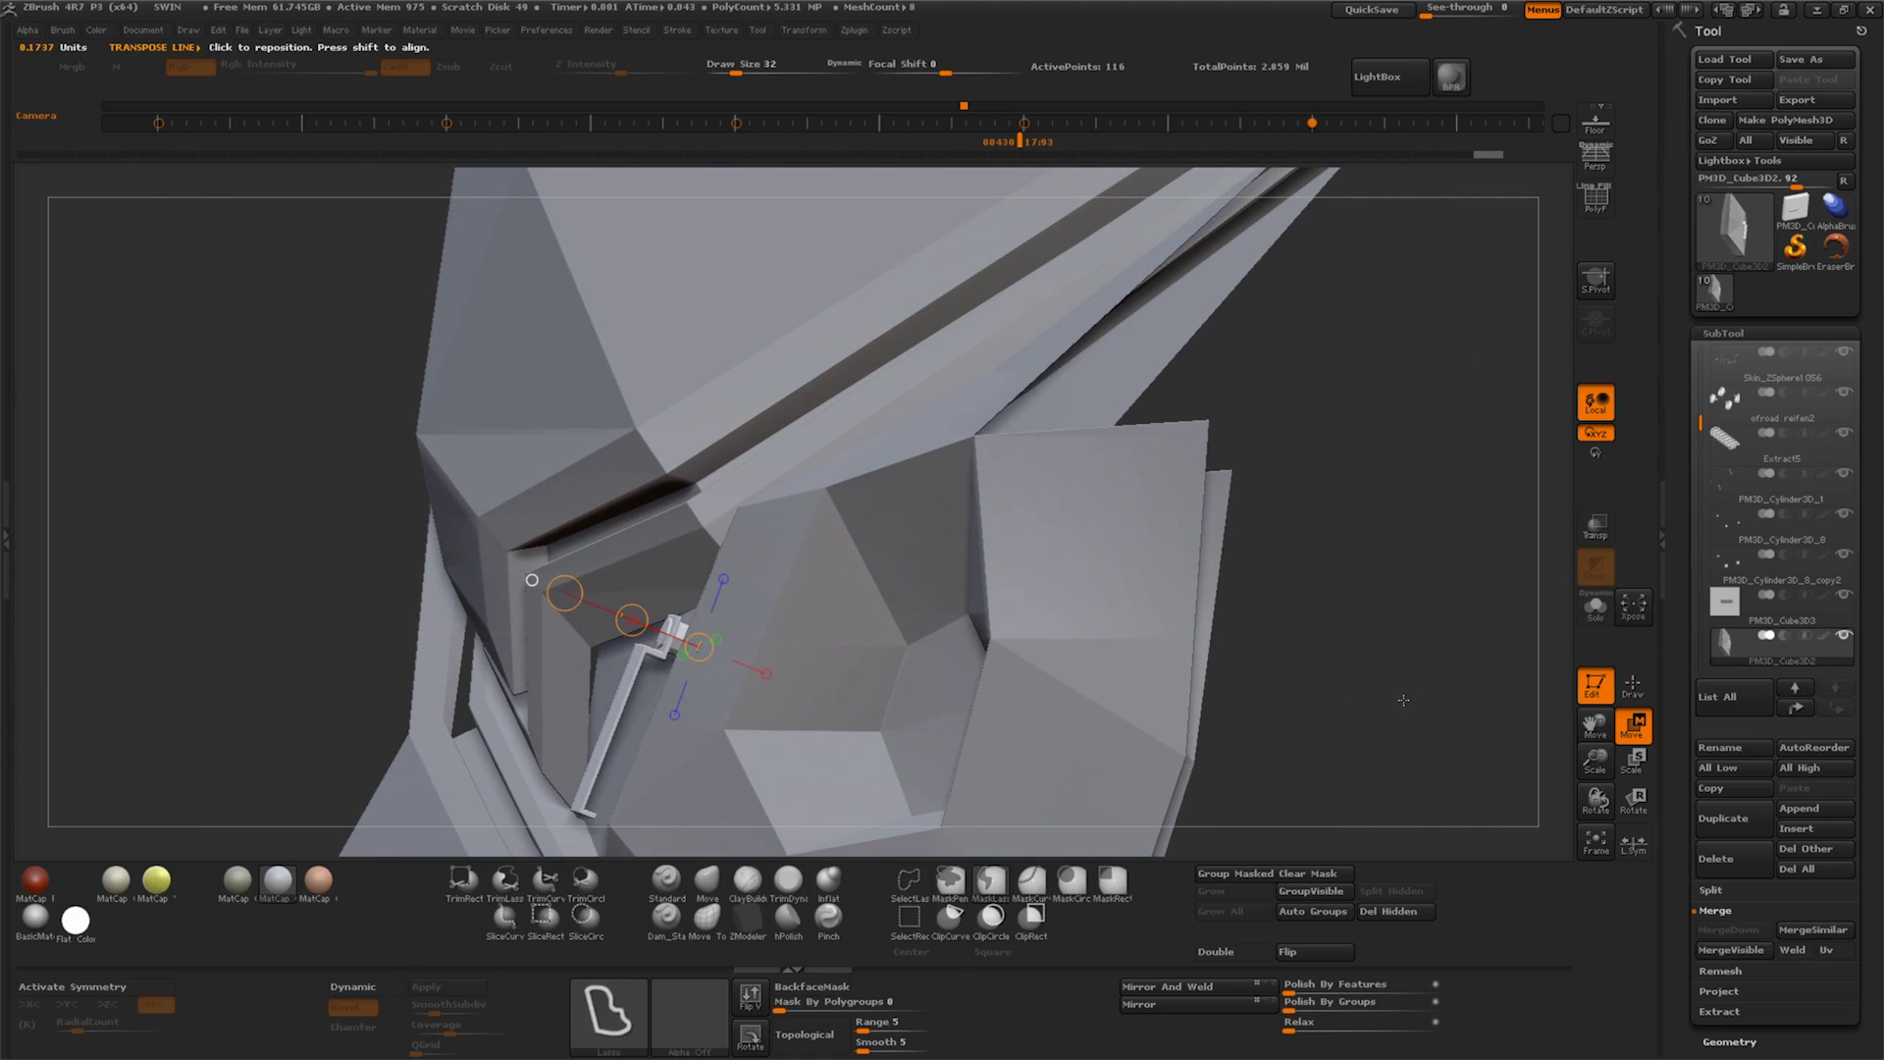
key("q")
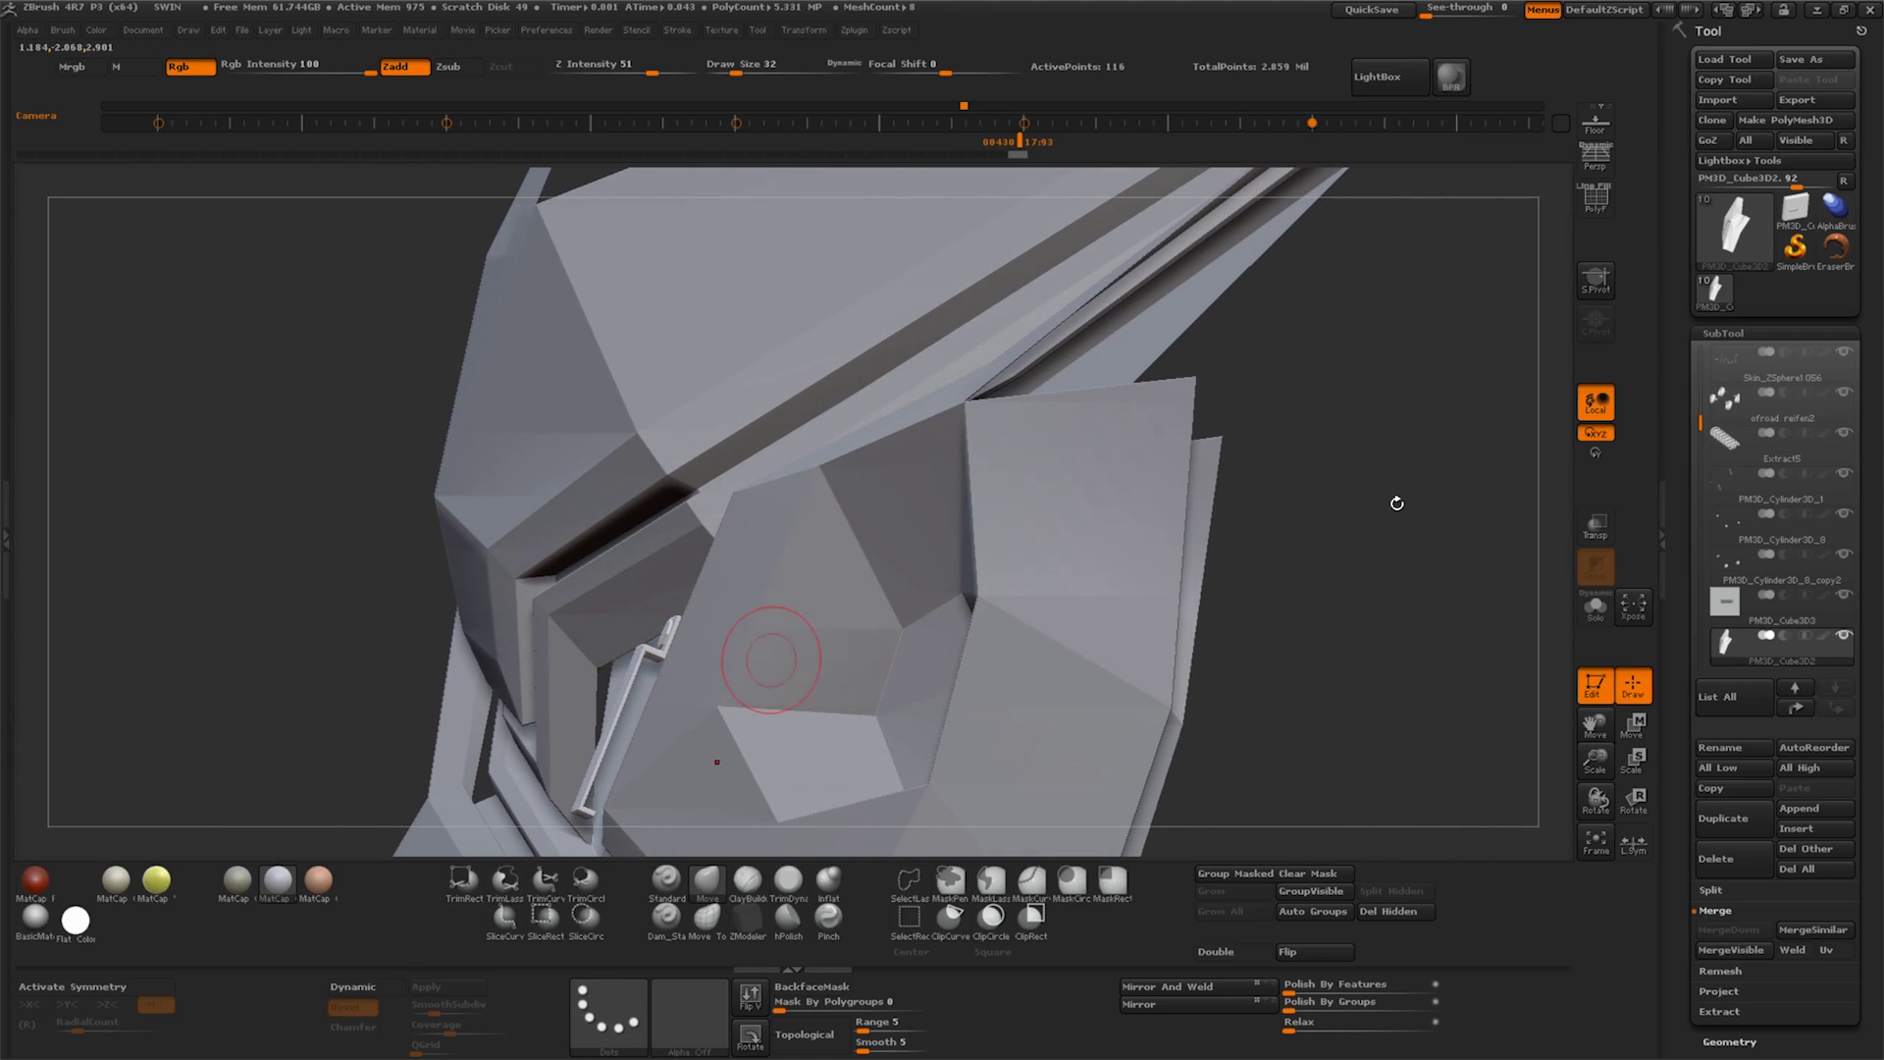
left_click(1596, 200)
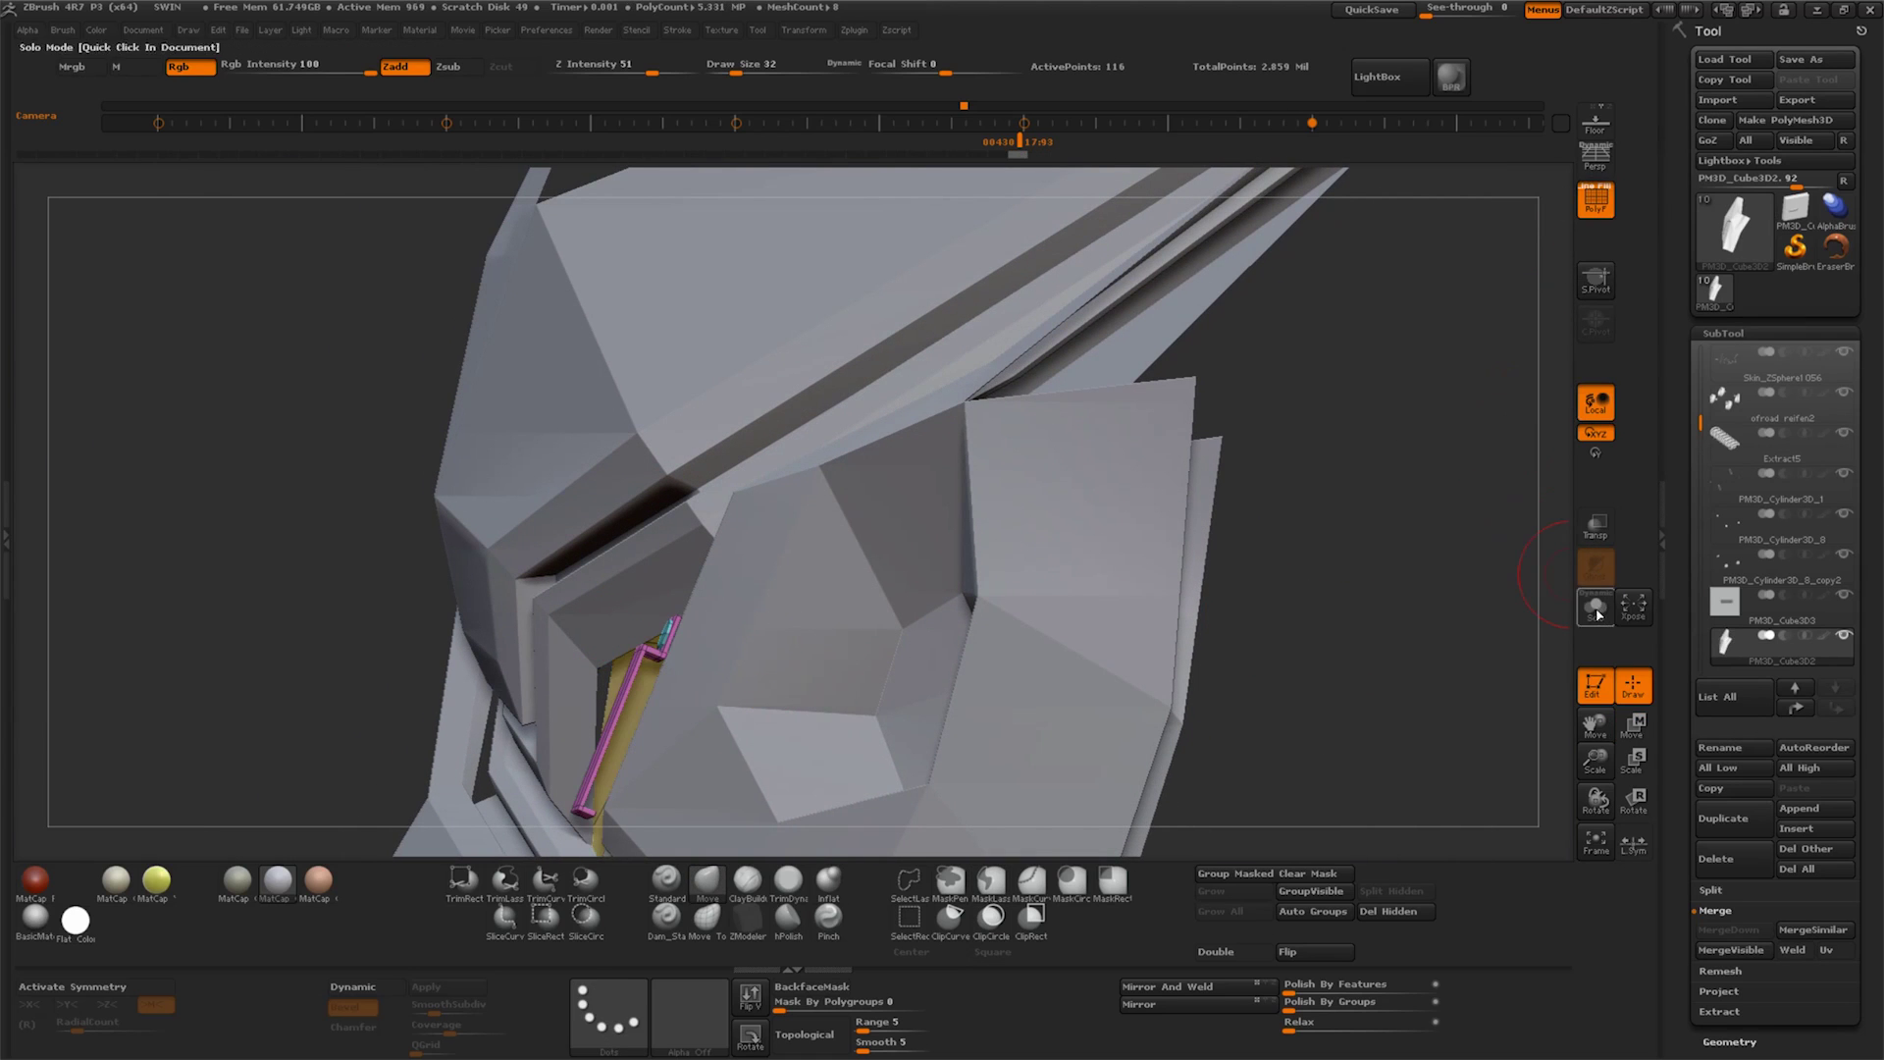
left_click(1596, 527)
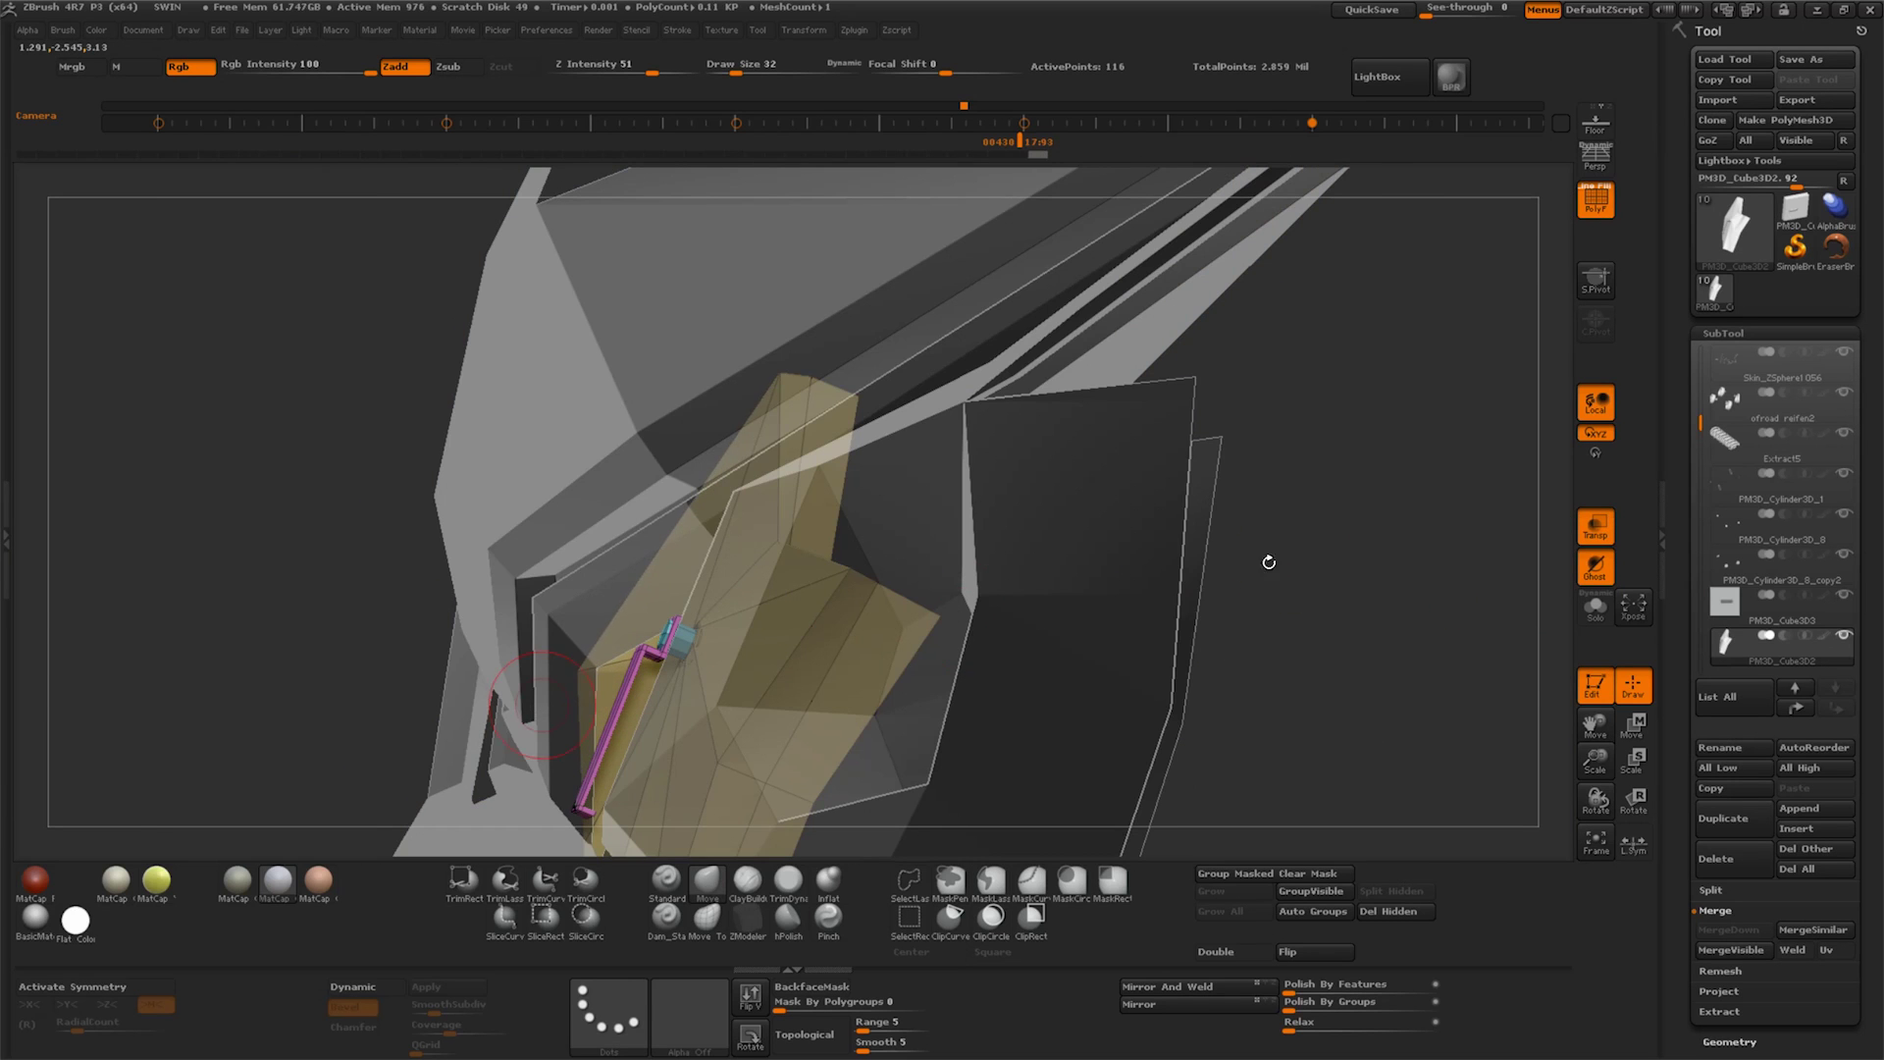
left_click_drag(1269, 561, 700, 656)
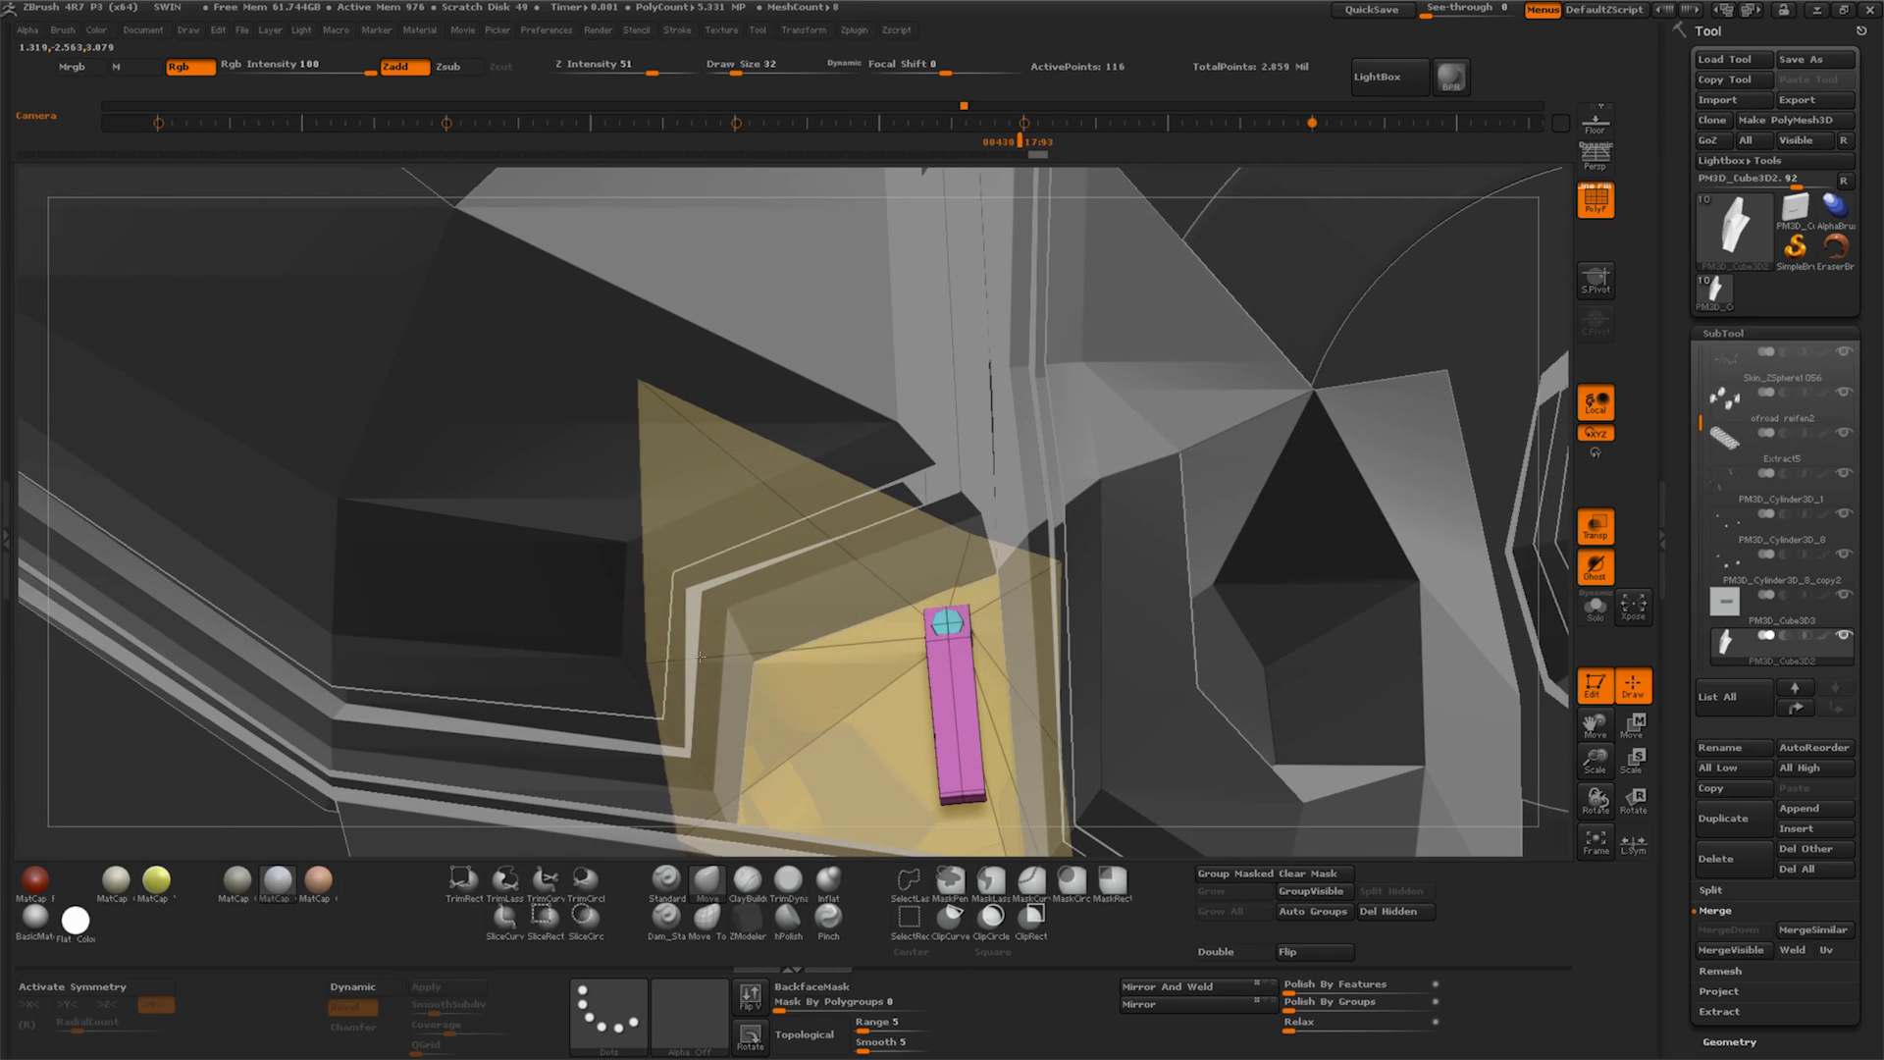
Pull the yellow wedge's tip inward around the pink handle, then turn Transp off
left_click_drag(648, 380, 872, 682)
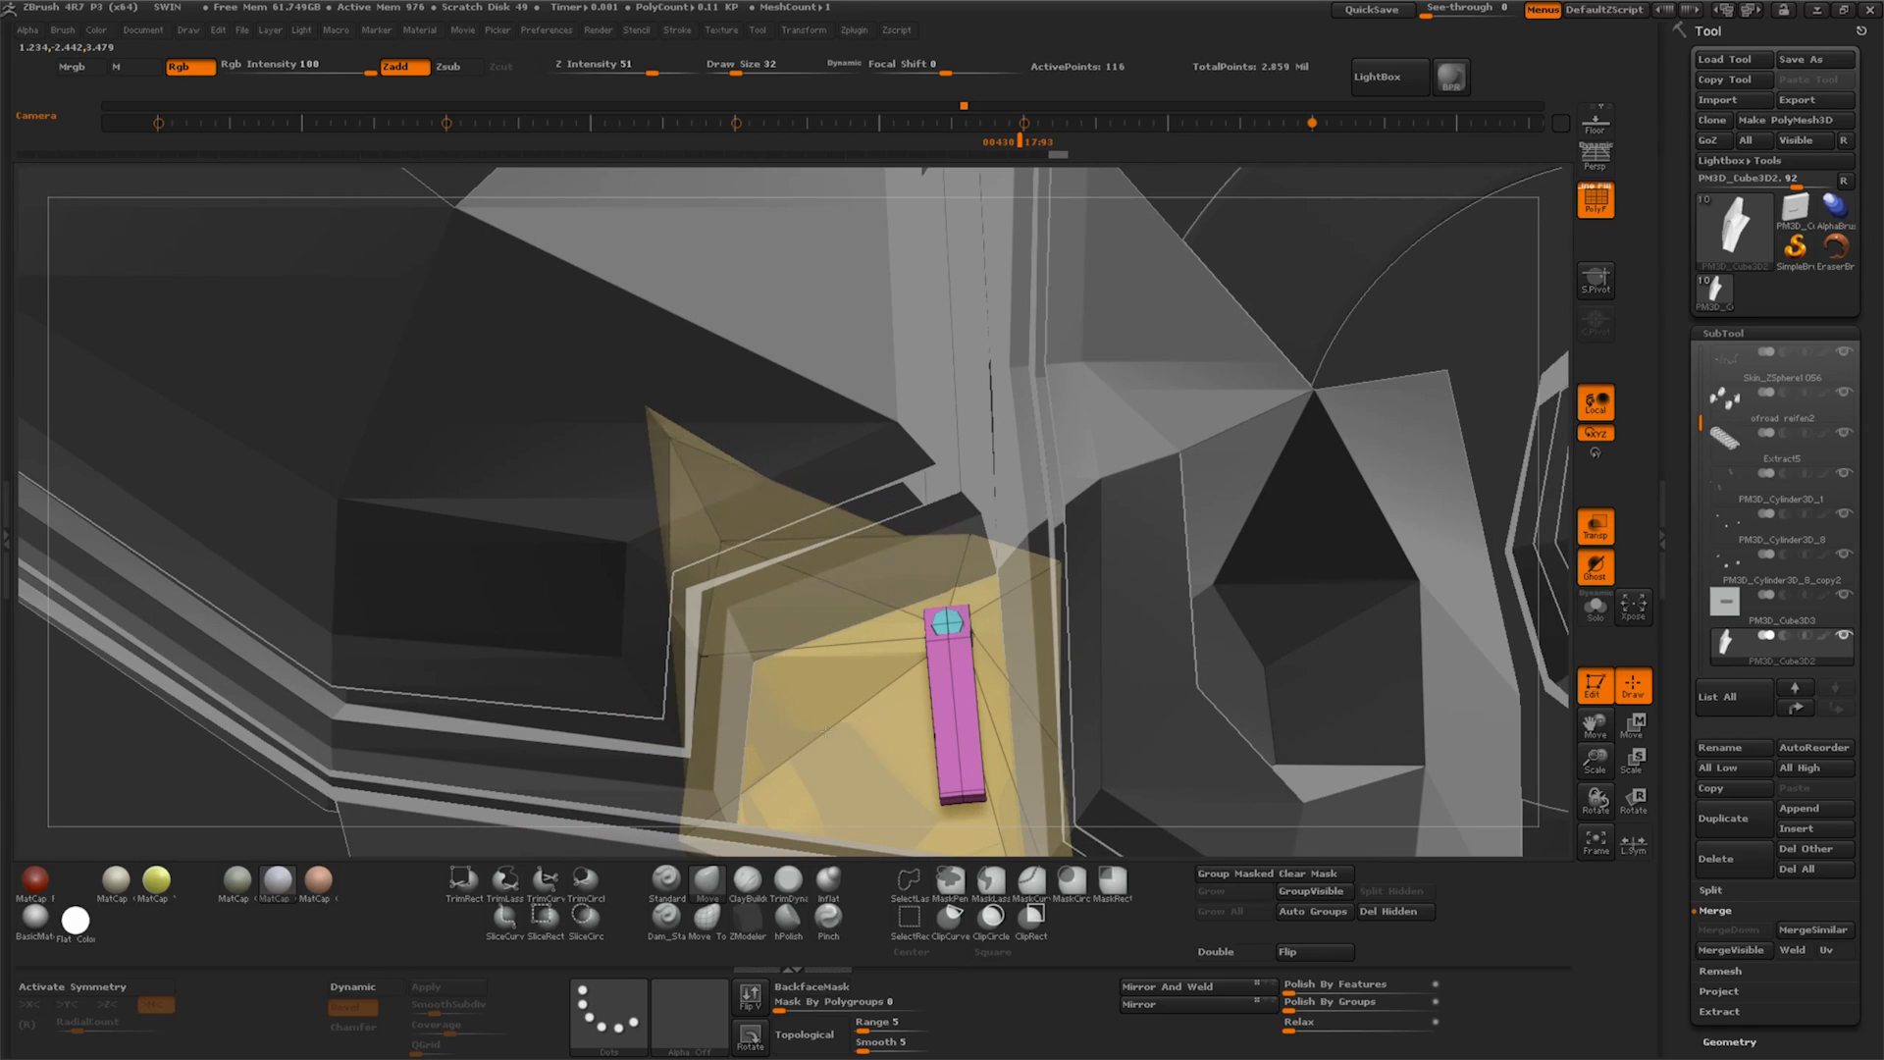
mouse_move(1091, 653)
left_mouse_down()
mouse_move(1196, 641)
mouse_move(667, 553)
left_mouse_up()
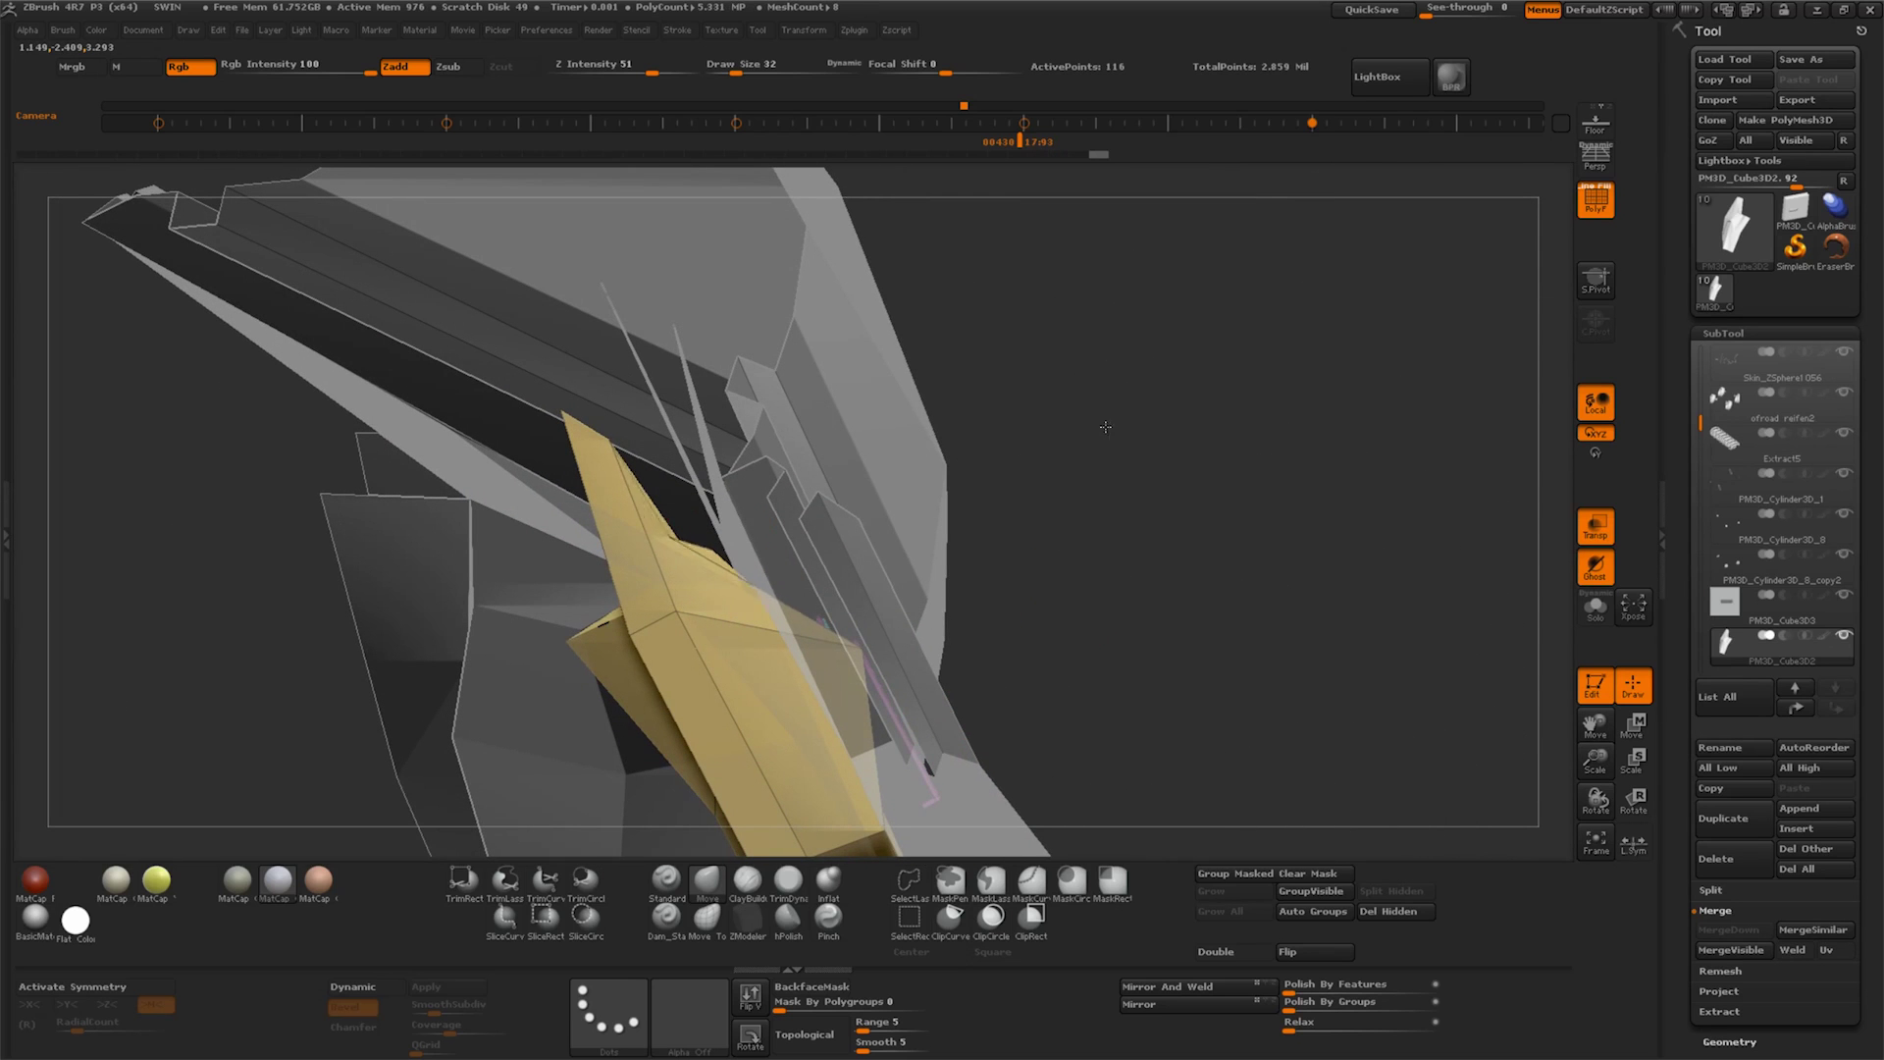
left_click_drag(1083, 530, 1138, 596)
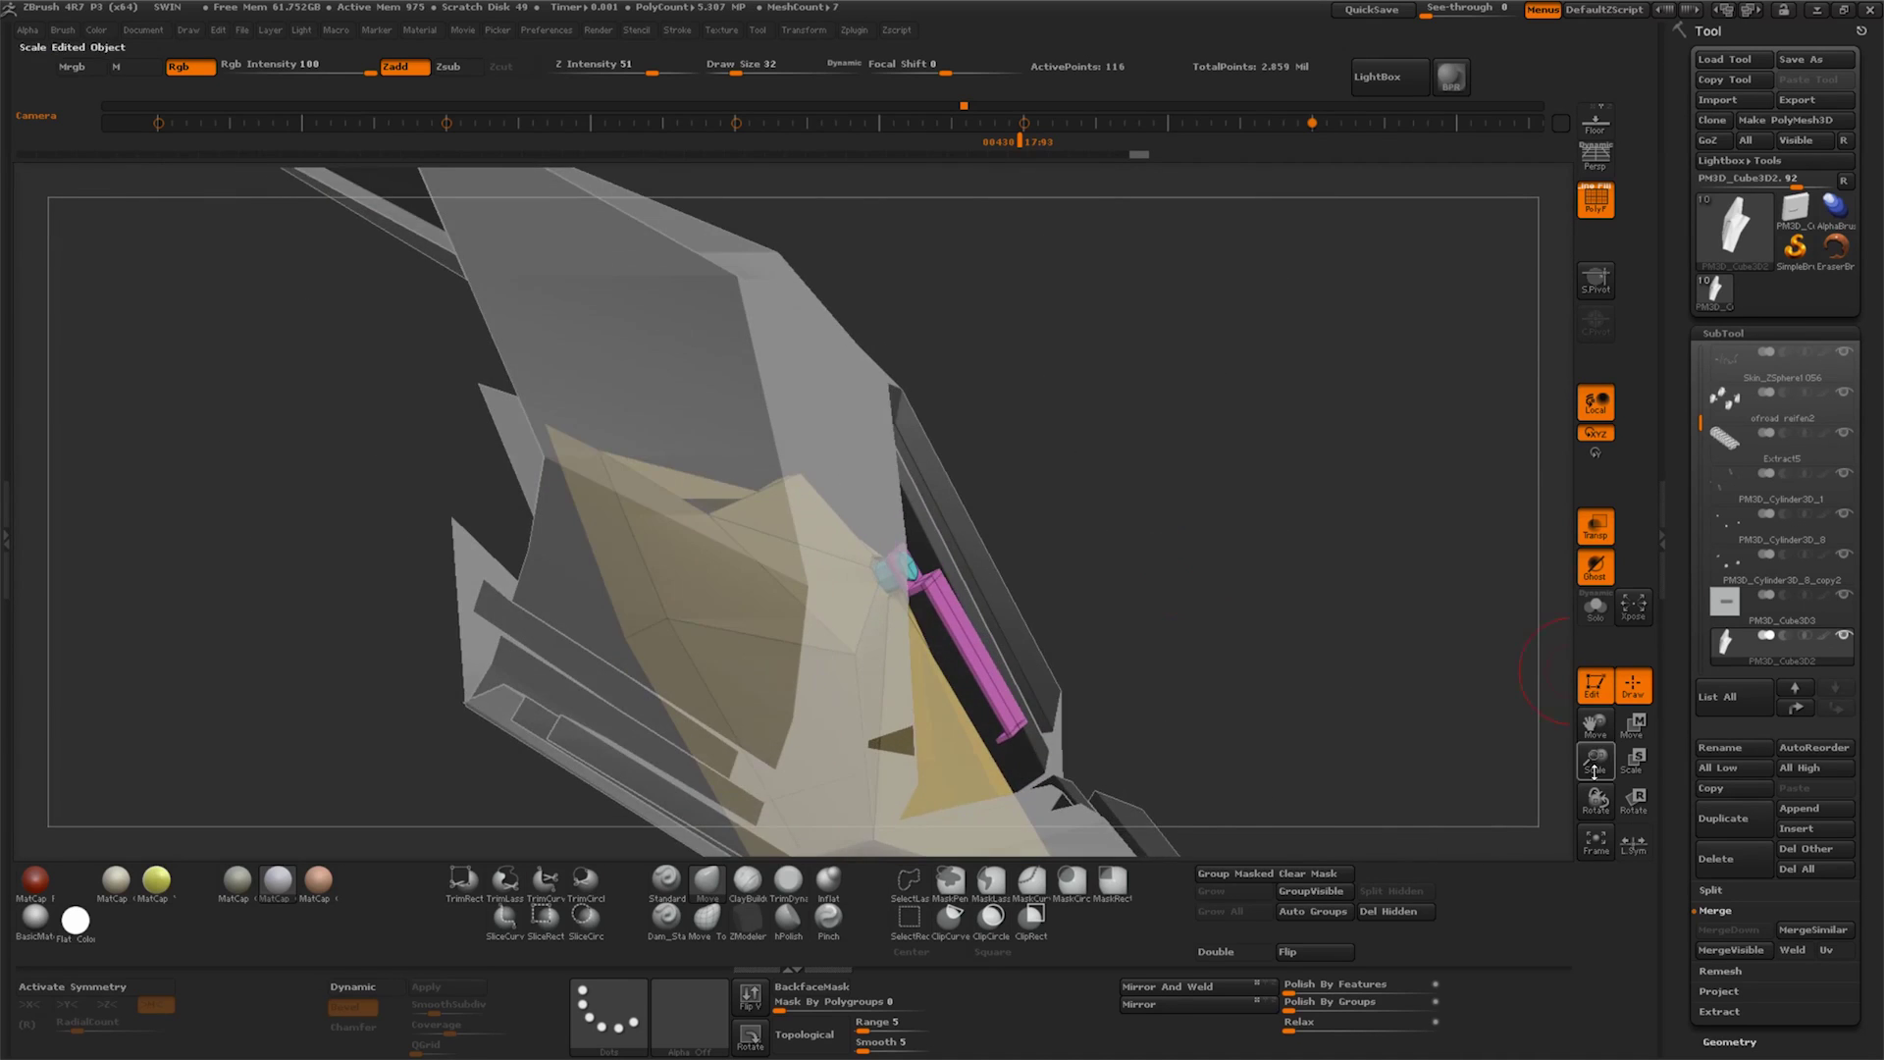
mouse_move(1595, 770)
left_mouse_down()
mouse_move(1443, 602)
mouse_move(1328, 606)
left_mouse_up()
left_click(1594, 527)
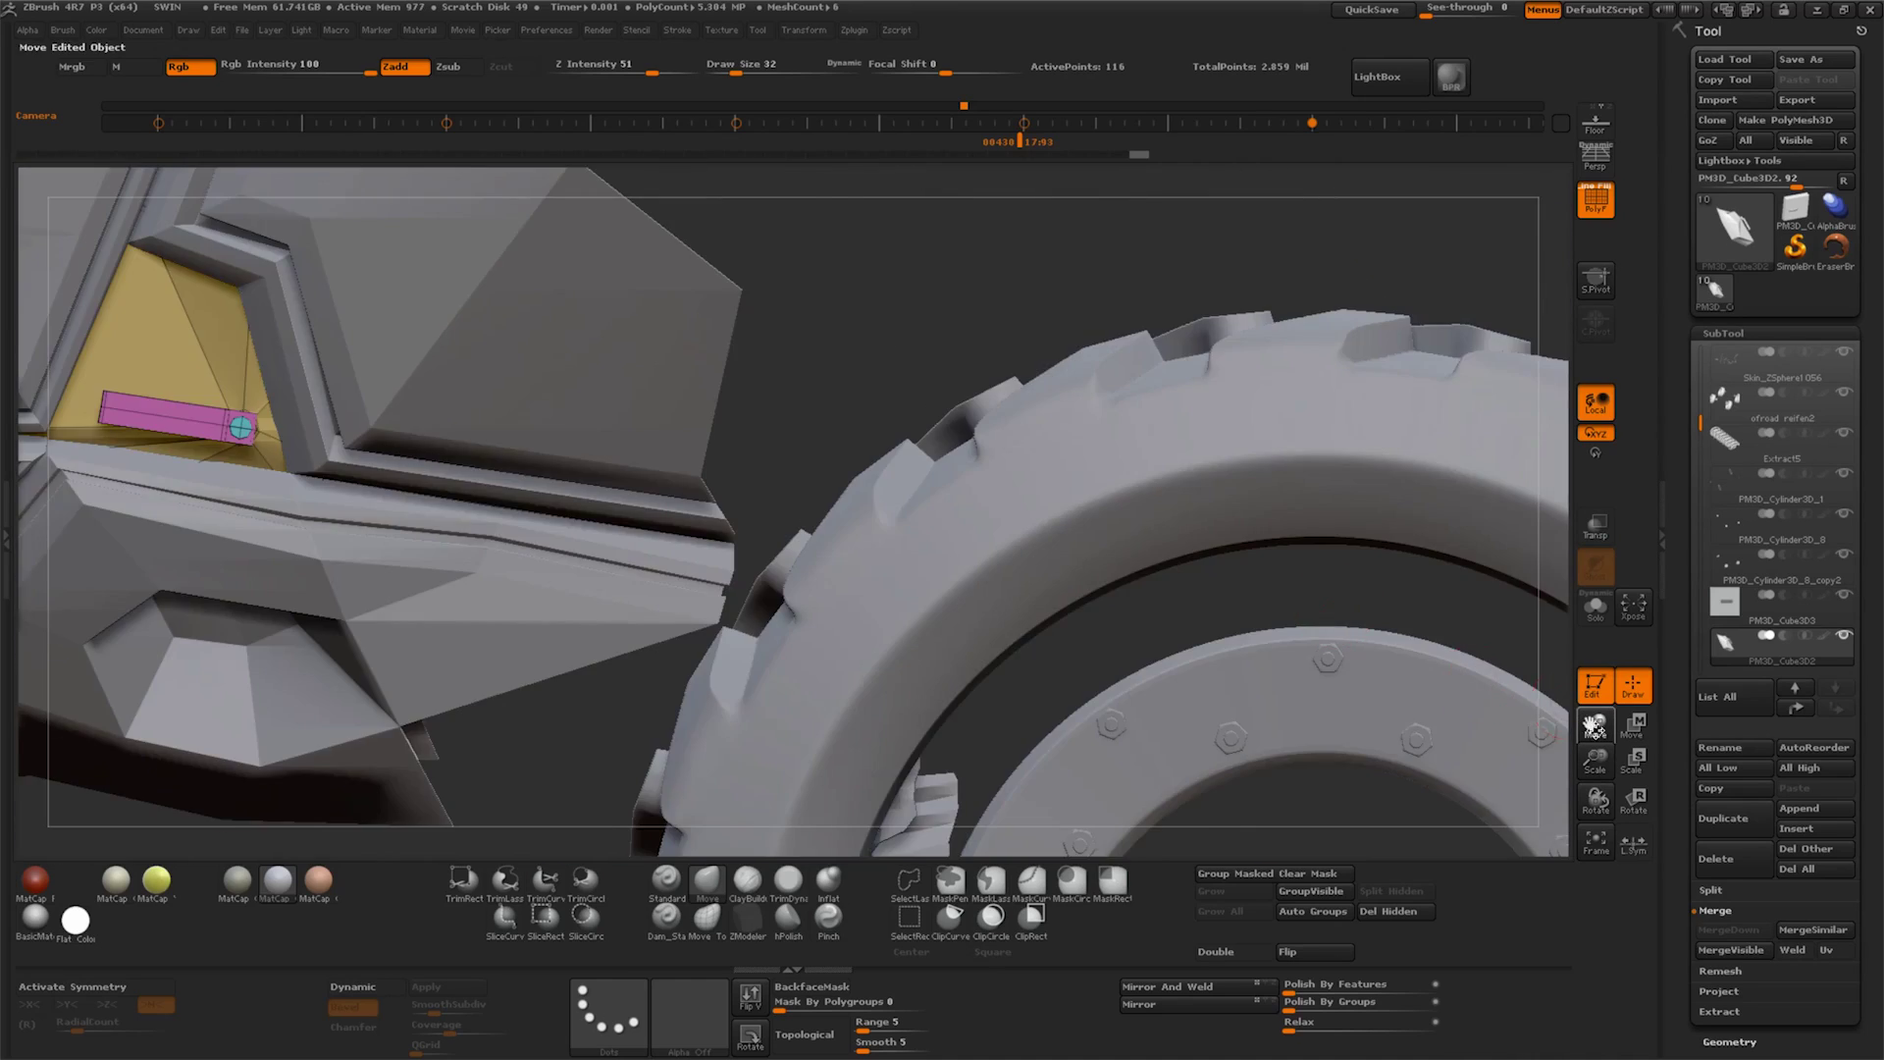
mouse_move(1595, 727)
left_mouse_down()
mouse_move(1034, 635)
mouse_move(925, 700)
left_mouse_up()
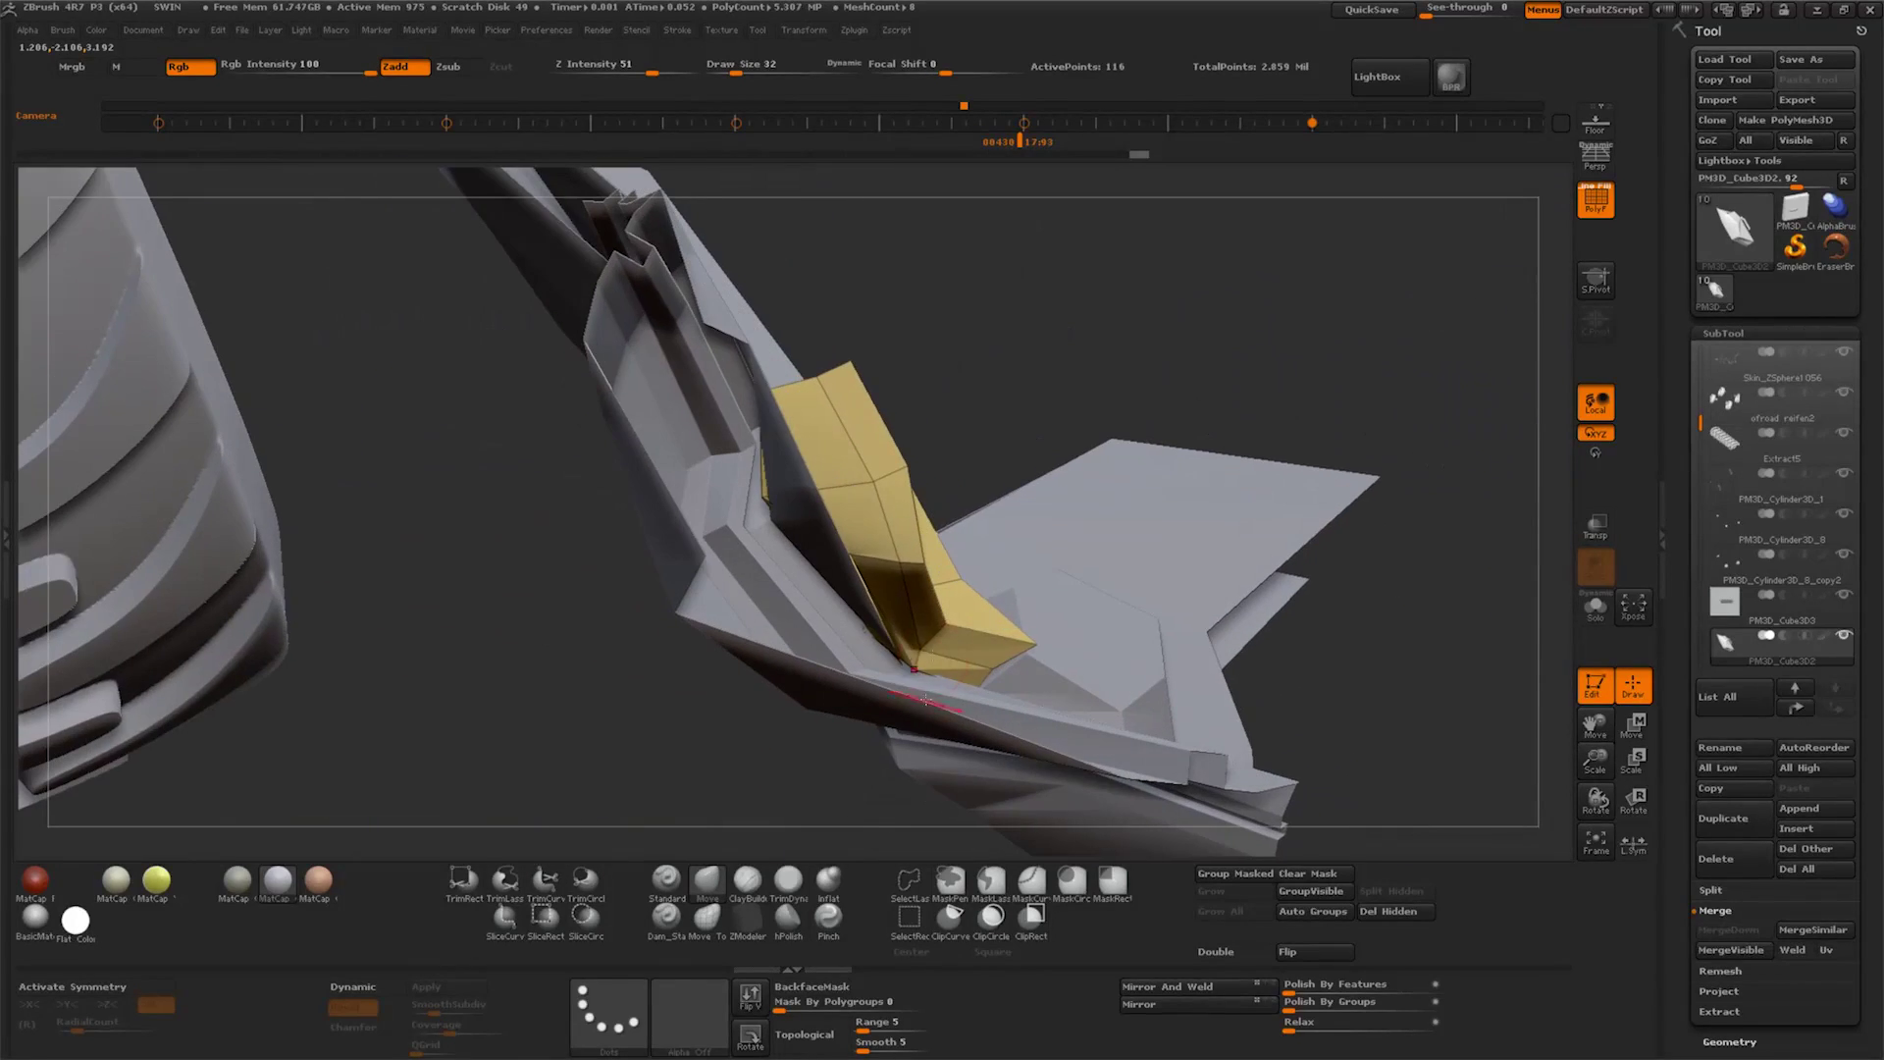
mouse_move(887, 631)
left_mouse_down()
mouse_move(1041, 585)
mouse_move(889, 456)
left_mouse_up()
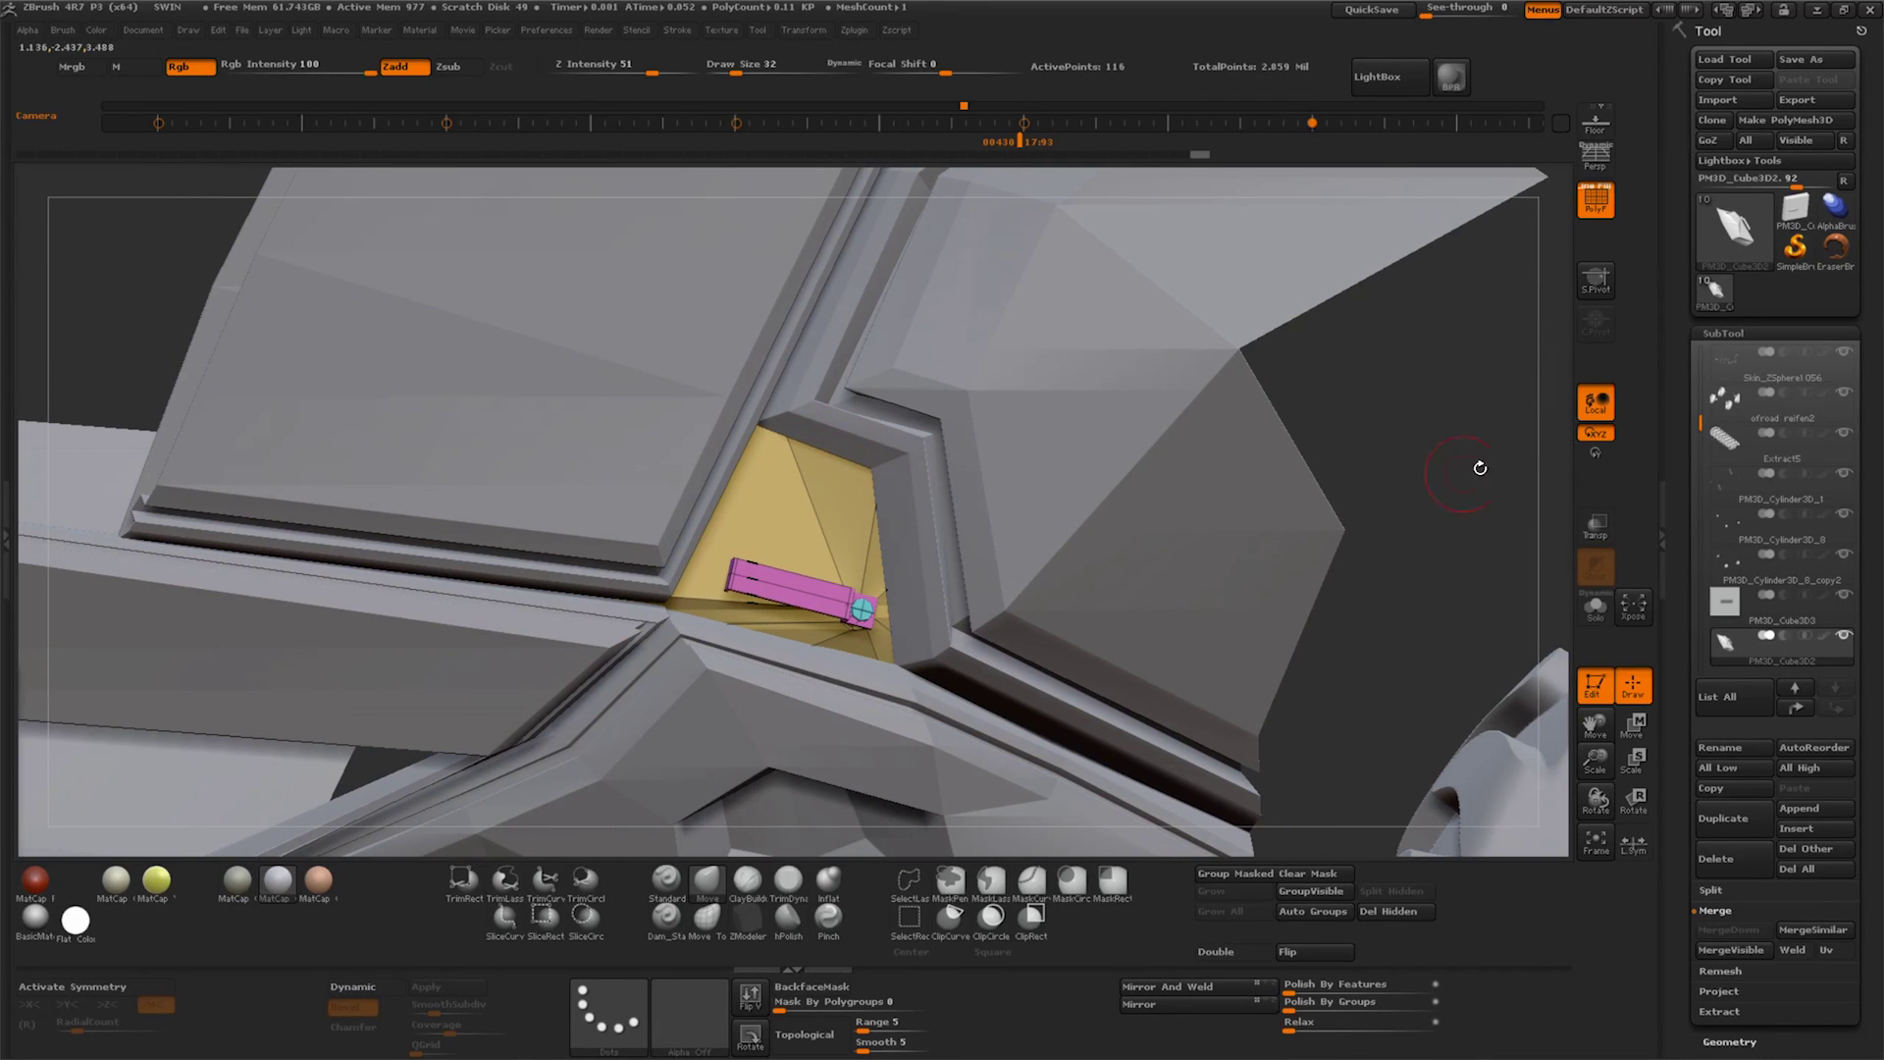
Turn Transp on and orbit around the yellow wedge and pink handle from all sides
left_click(1596, 528)
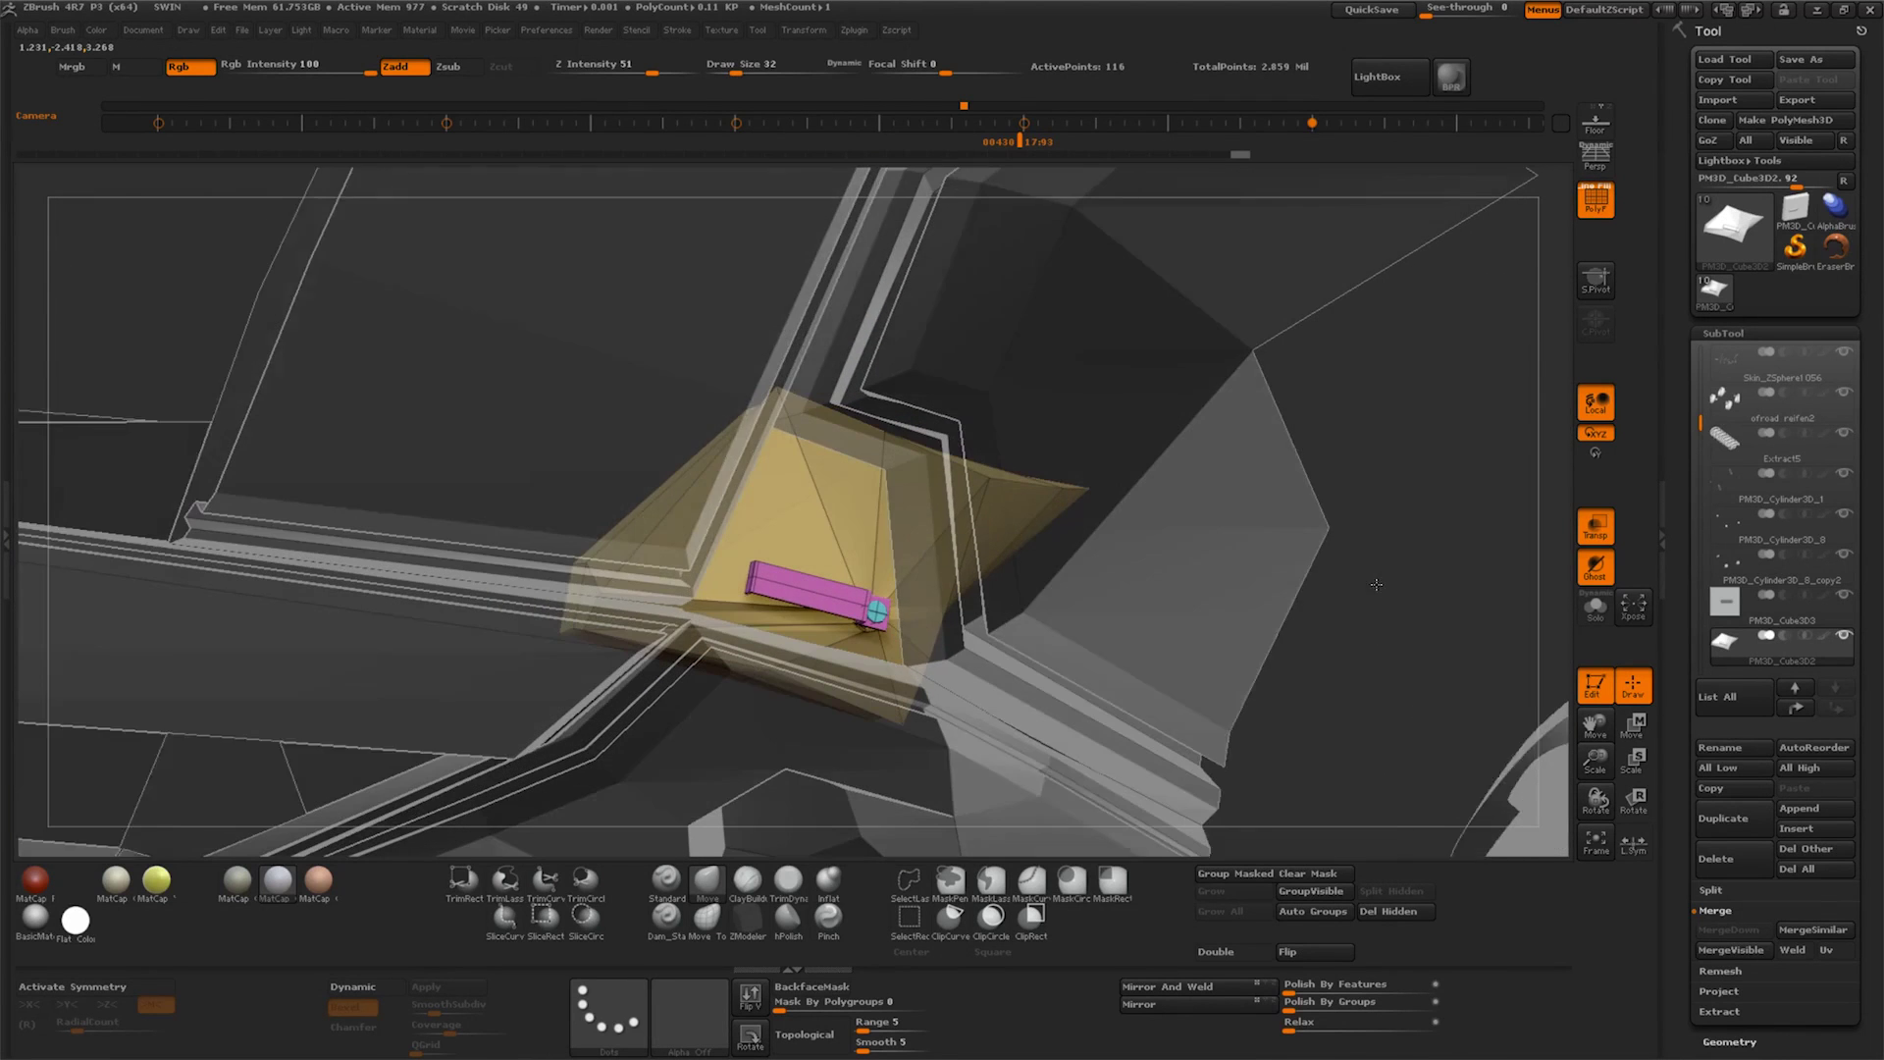
left_click_drag(1370, 585, 742, 577)
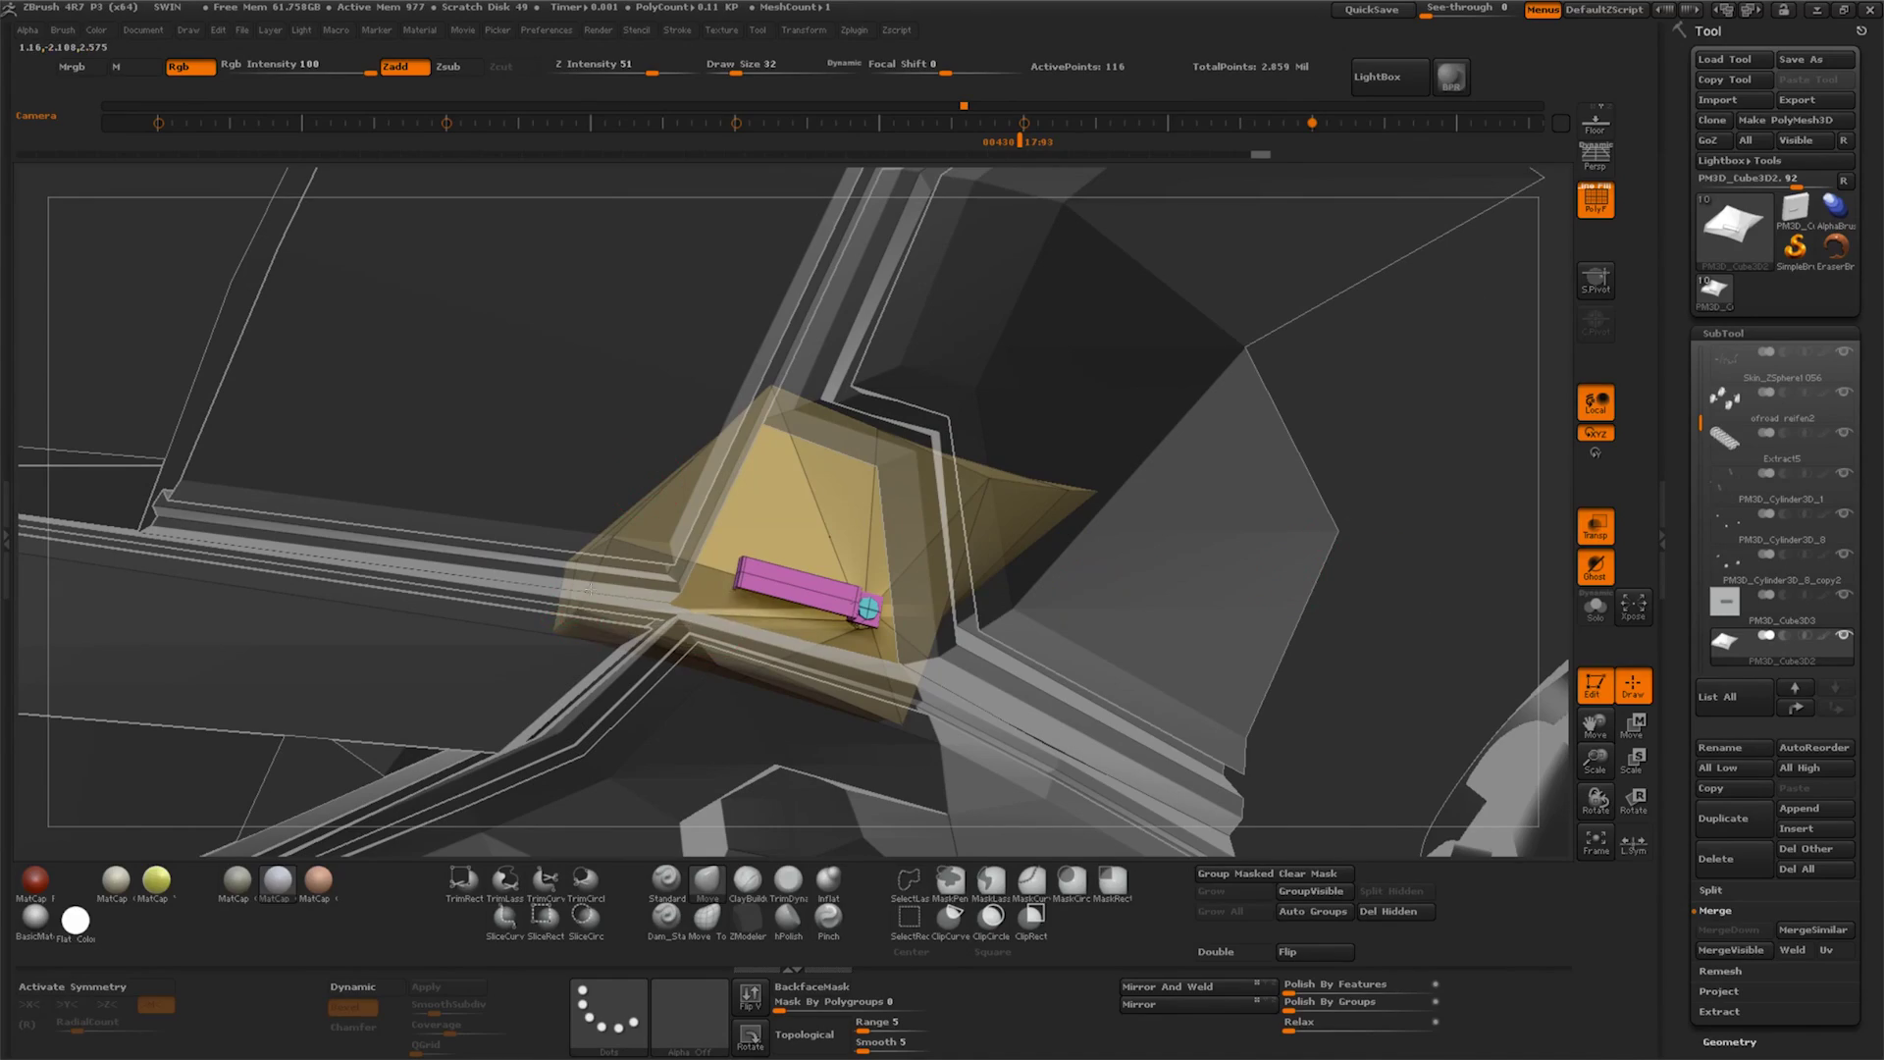
mouse_move(589, 589)
left_mouse_down()
mouse_move(1381, 624)
mouse_move(1324, 678)
mouse_move(456, 744)
left_mouse_up()
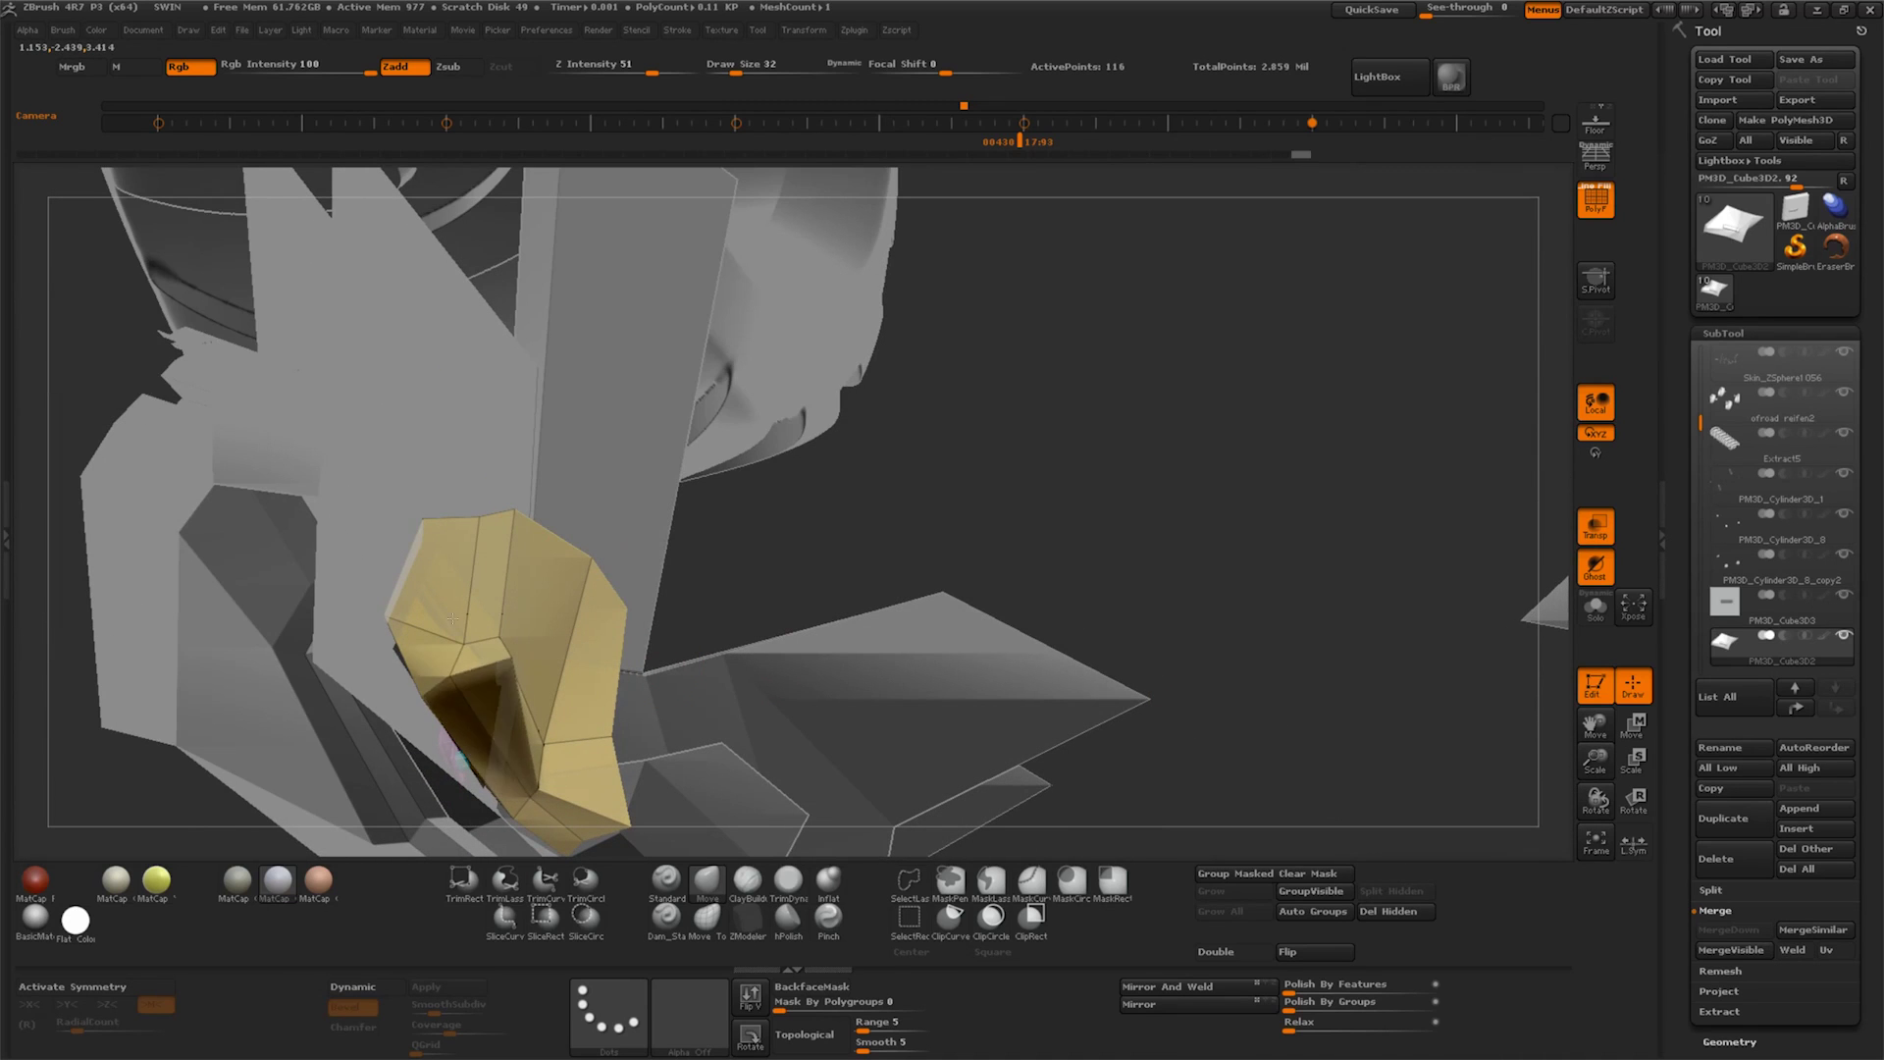
left_click_drag(451, 620, 401, 705)
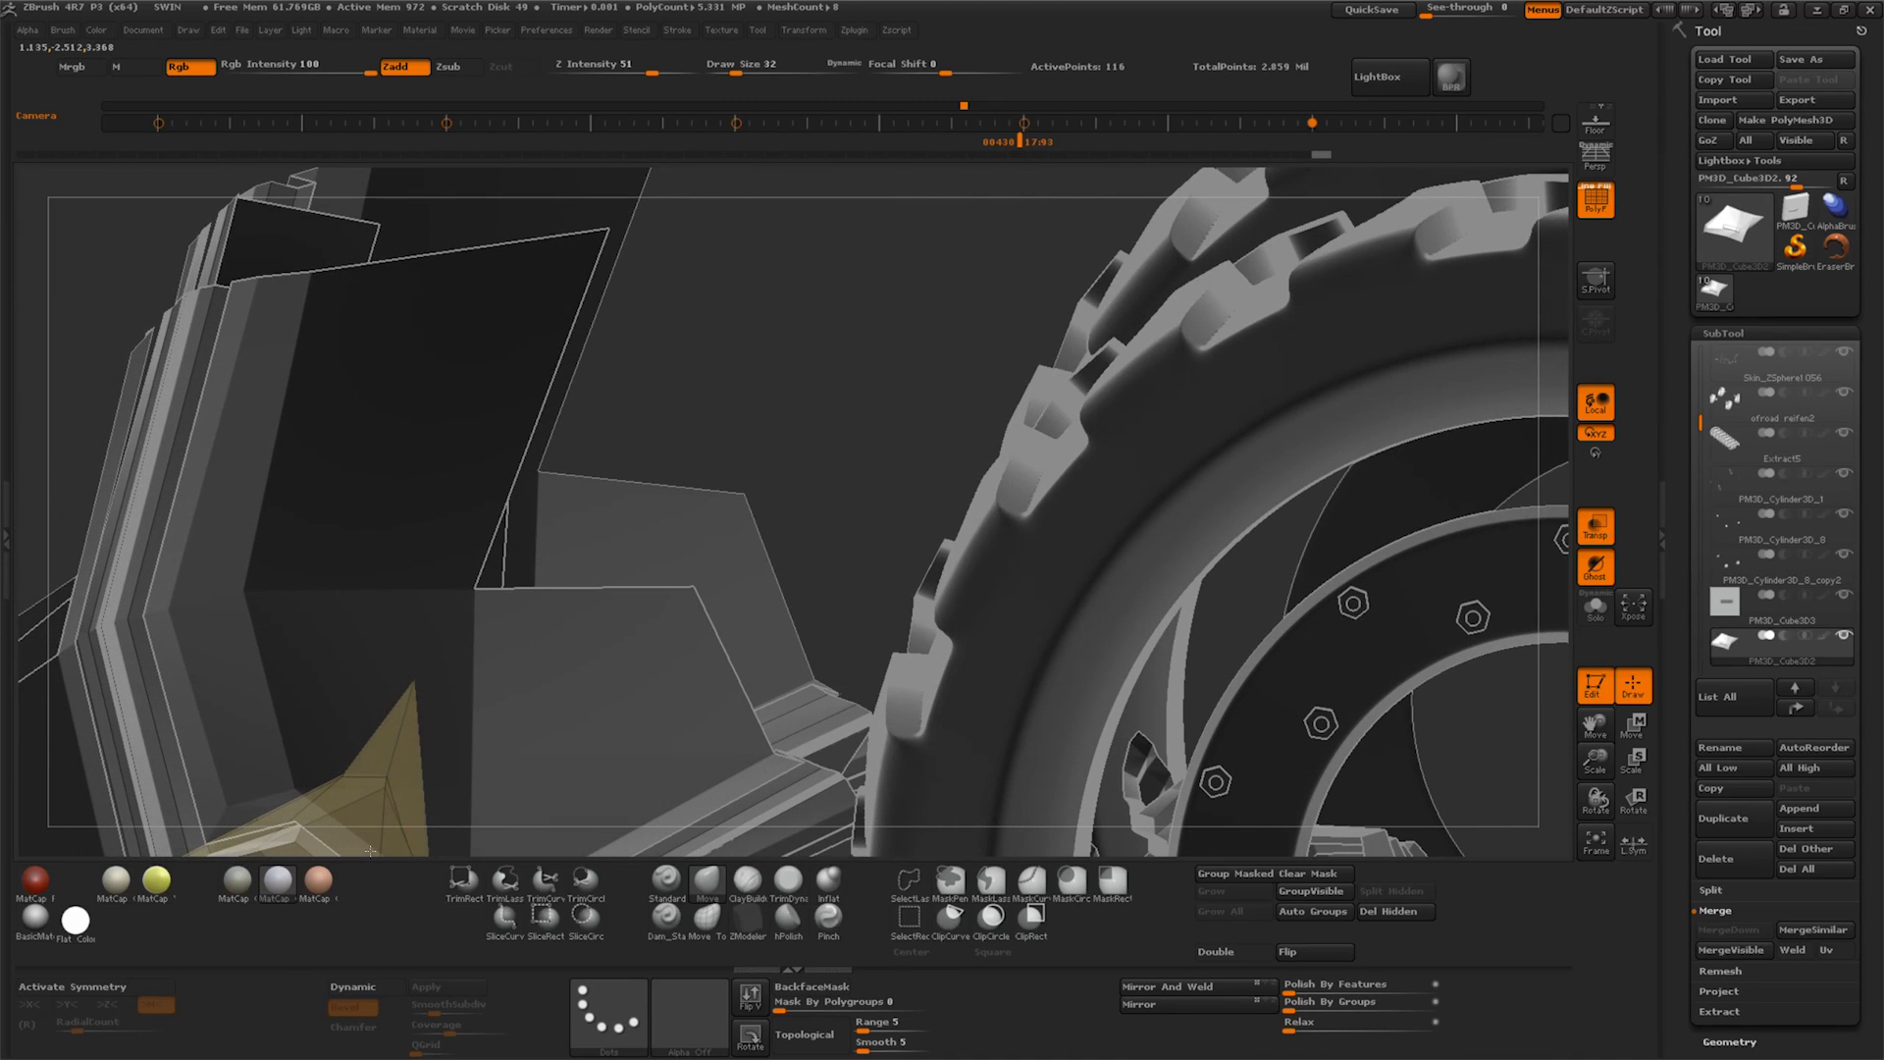
left_click_drag(1394, 612, 1168, 512)
mouse_move(1087, 644)
left_mouse_down()
mouse_move(1057, 609)
mouse_move(1210, 583)
left_mouse_up()
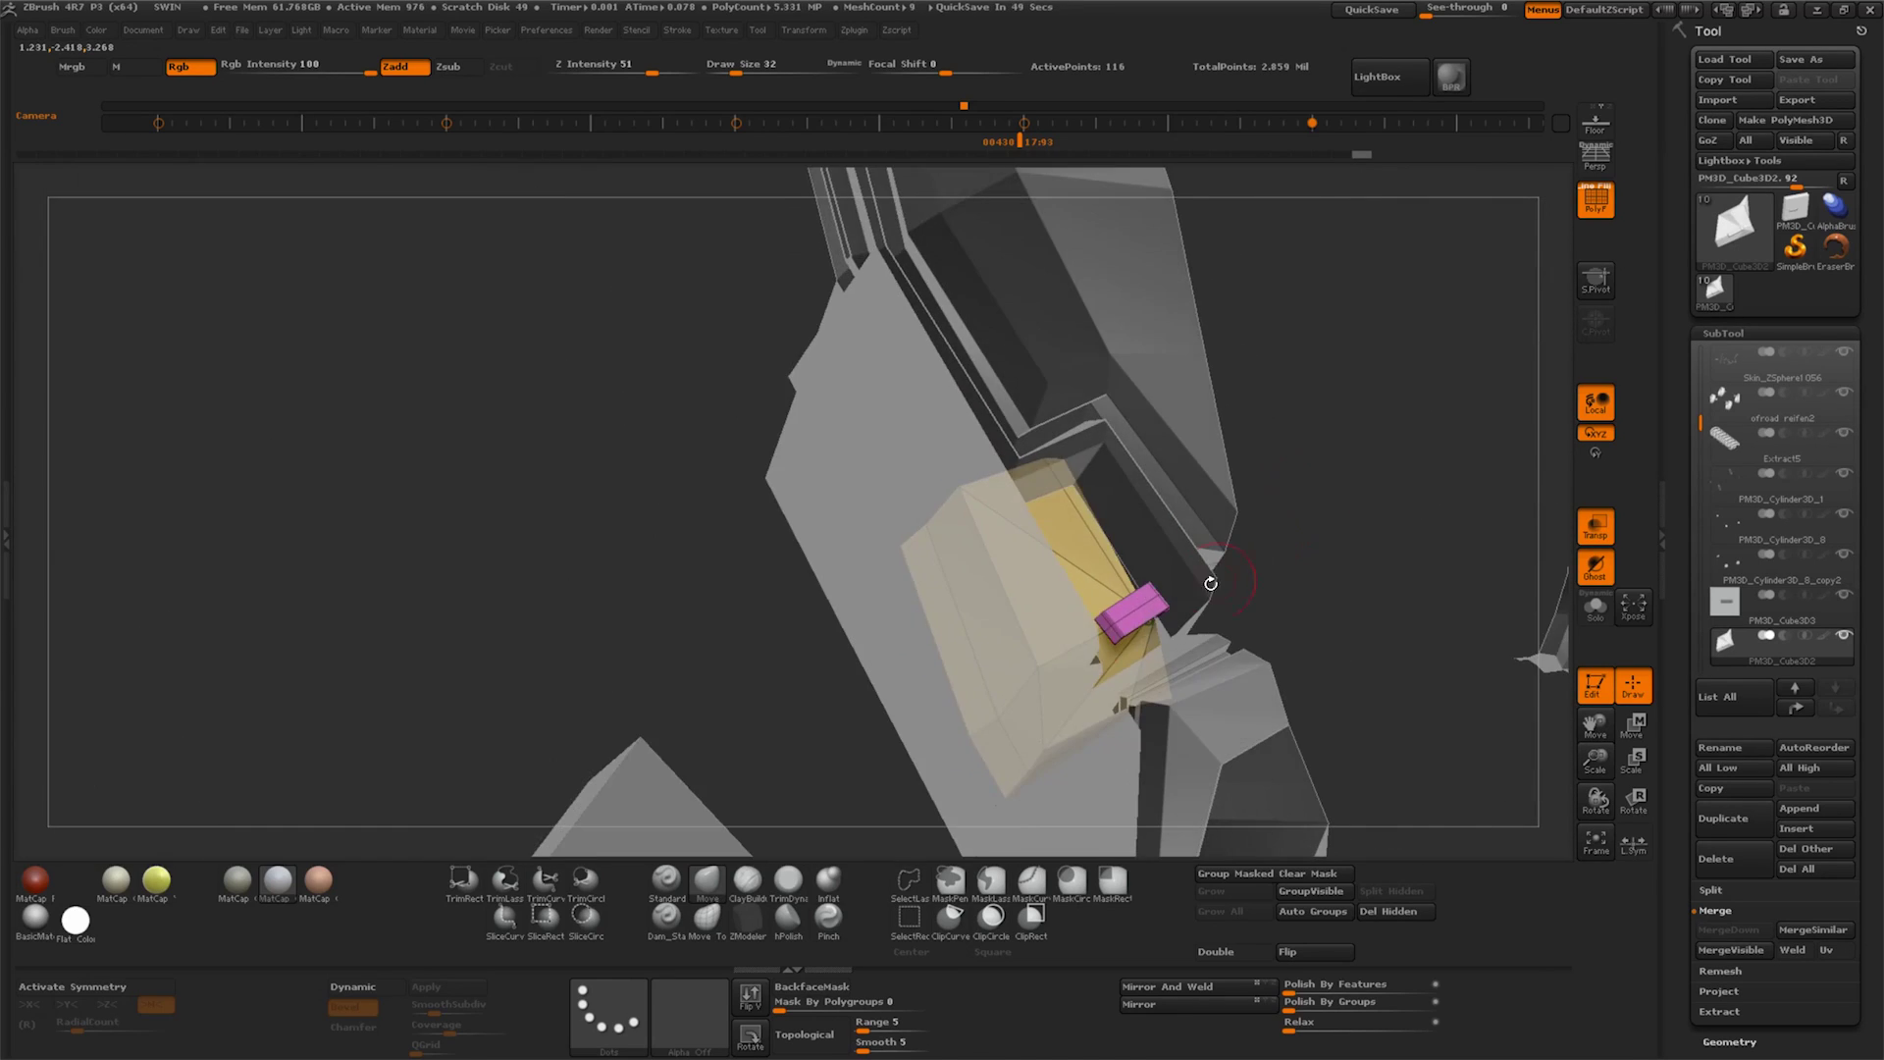
left_click_drag(1013, 699, 1239, 449)
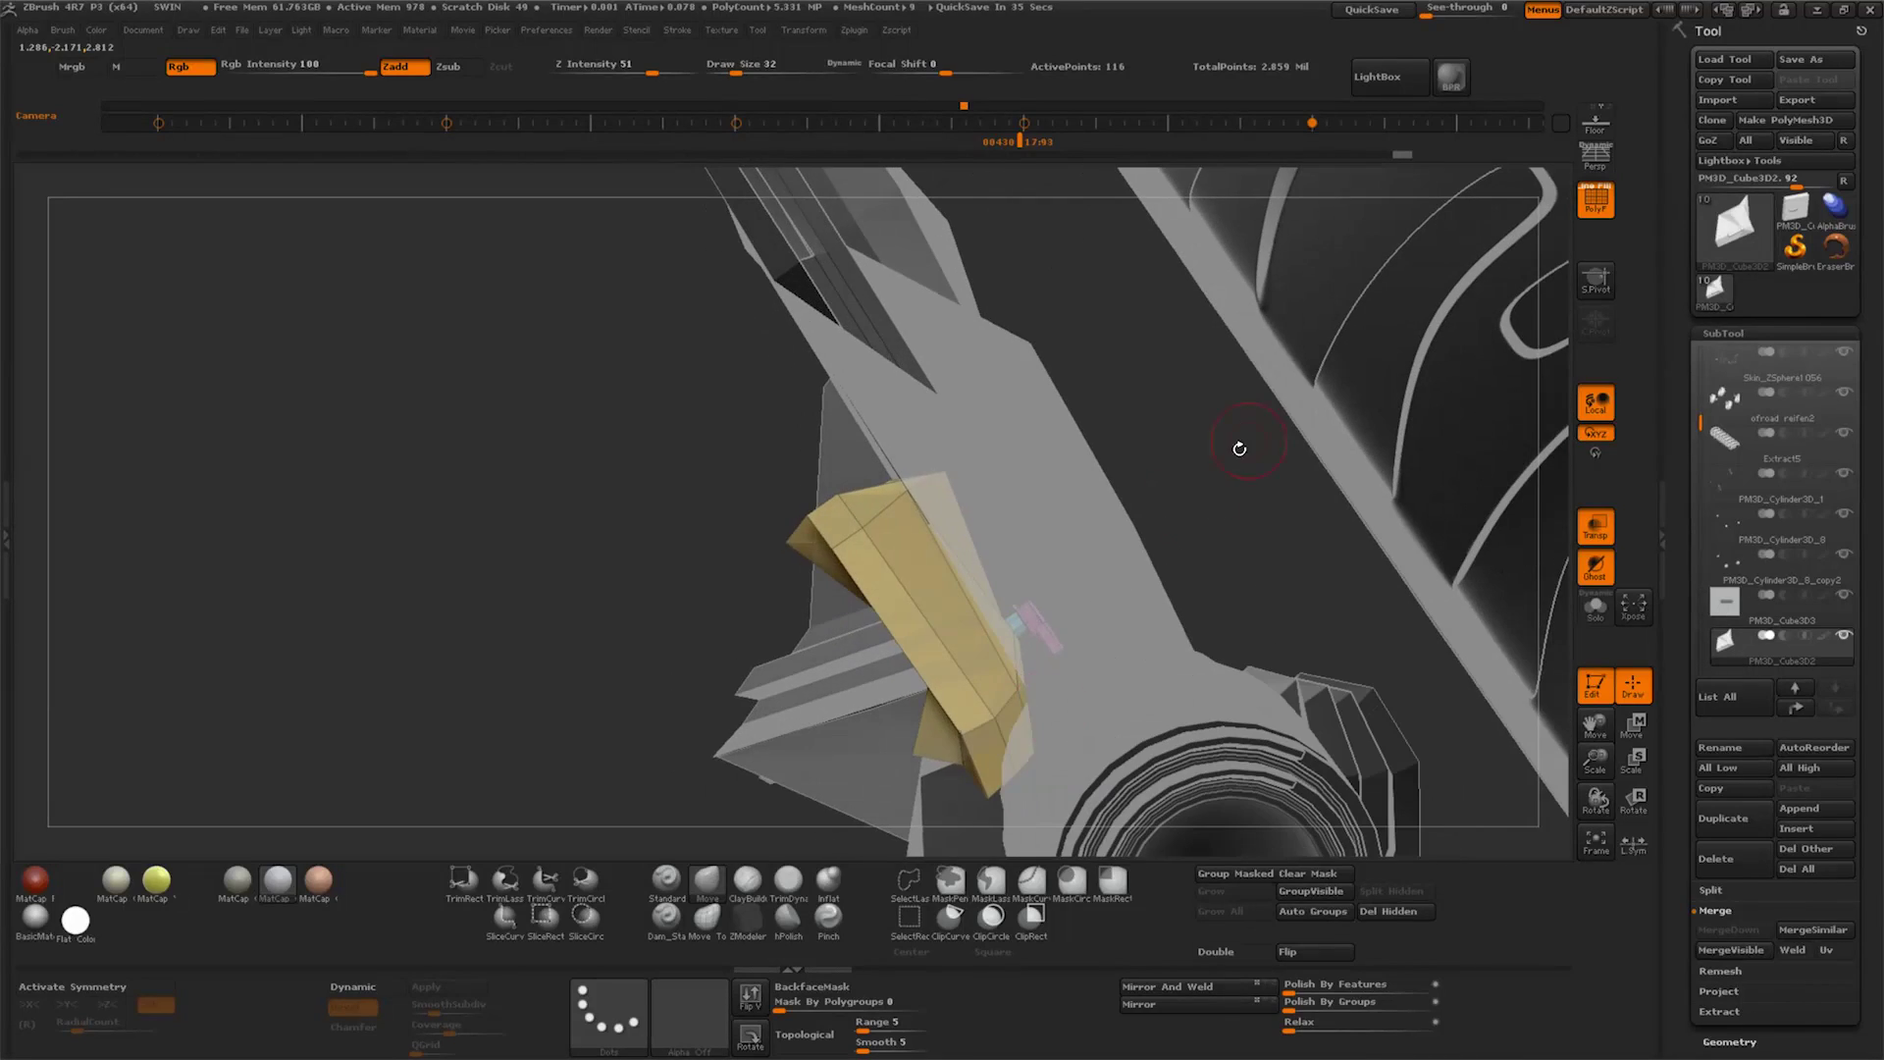
mouse_move(1044, 743)
left_mouse_down()
mouse_move(1220, 633)
mouse_move(1220, 589)
left_mouse_up()
Zoom out to the whole vehicle and make Skin_ZSphere1056_copy1 the active subtool
mouse_move(1398, 771)
left_mouse_down("alt")
mouse_move(1501, 635)
mouse_move(1272, 493)
mouse_move(1309, 360)
mouse_move(1305, 438)
left_mouse_up("alt")
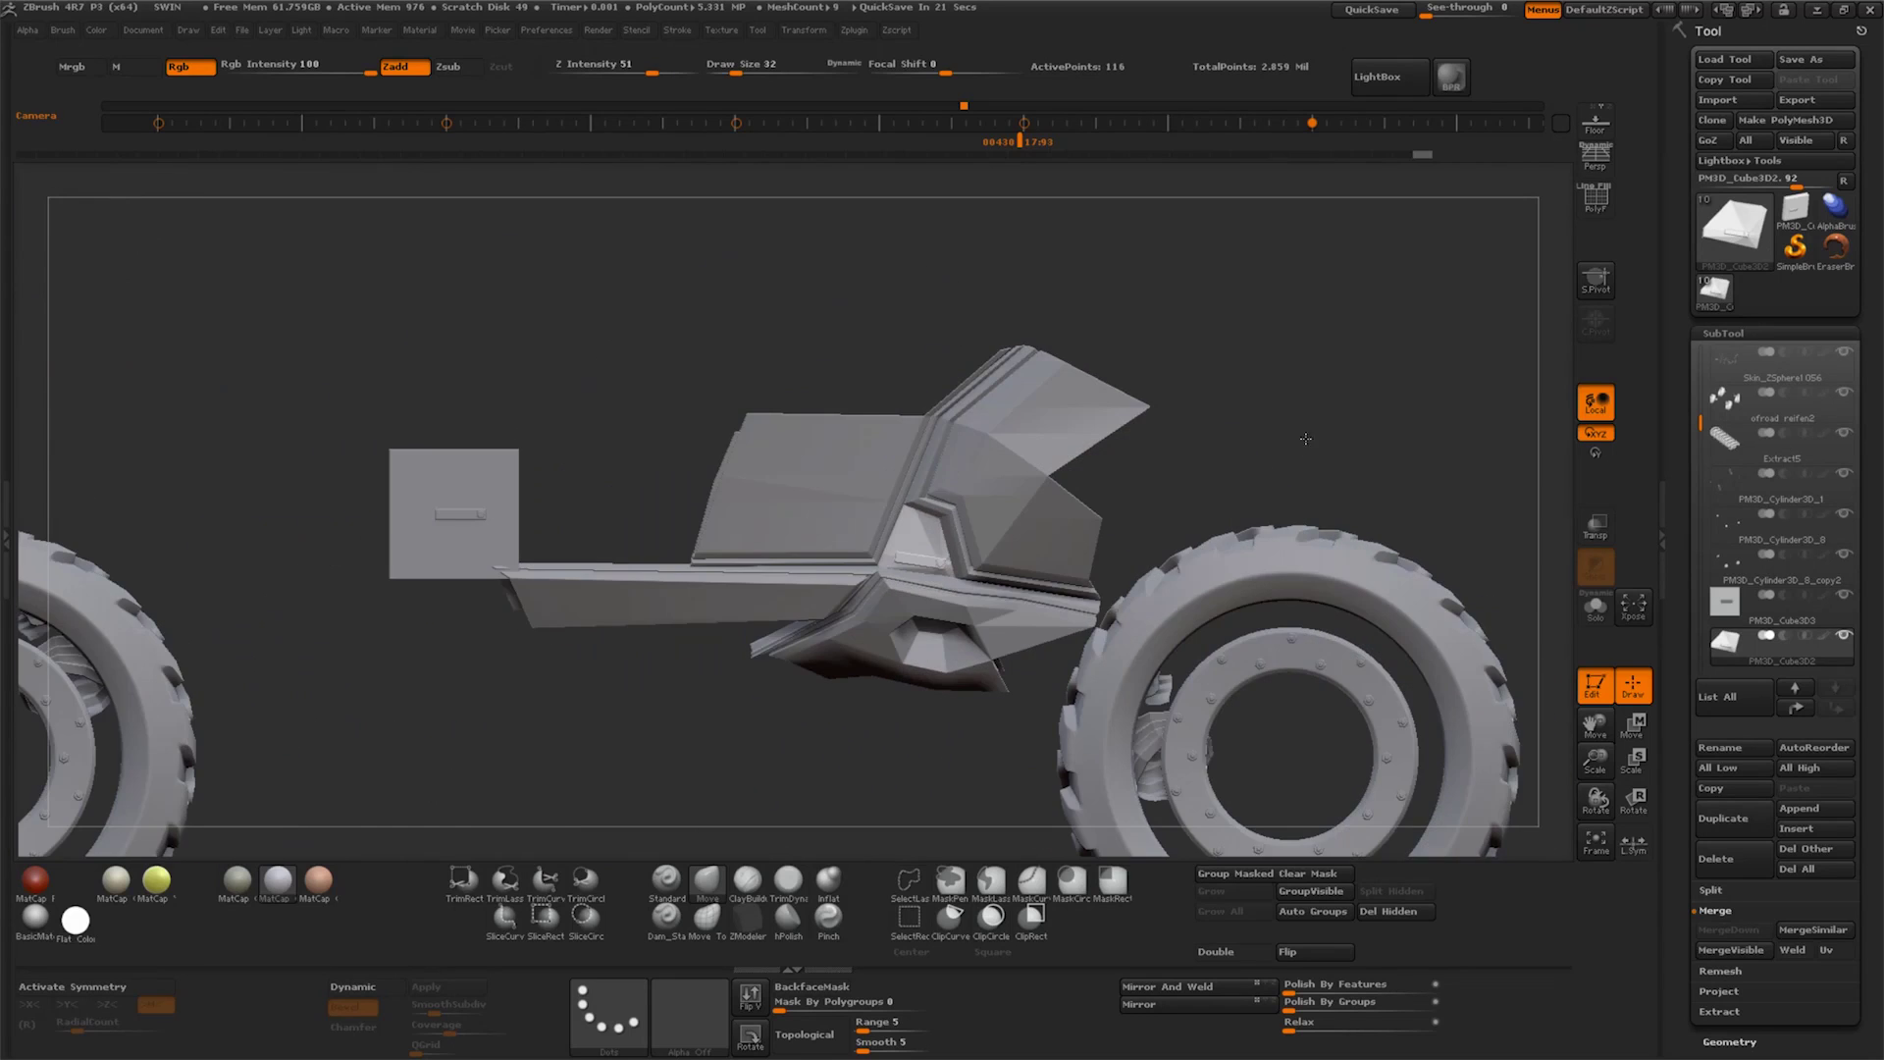
left_click_drag(1594, 761, 1297, 624)
left_click_drag(1363, 522, 1186, 619)
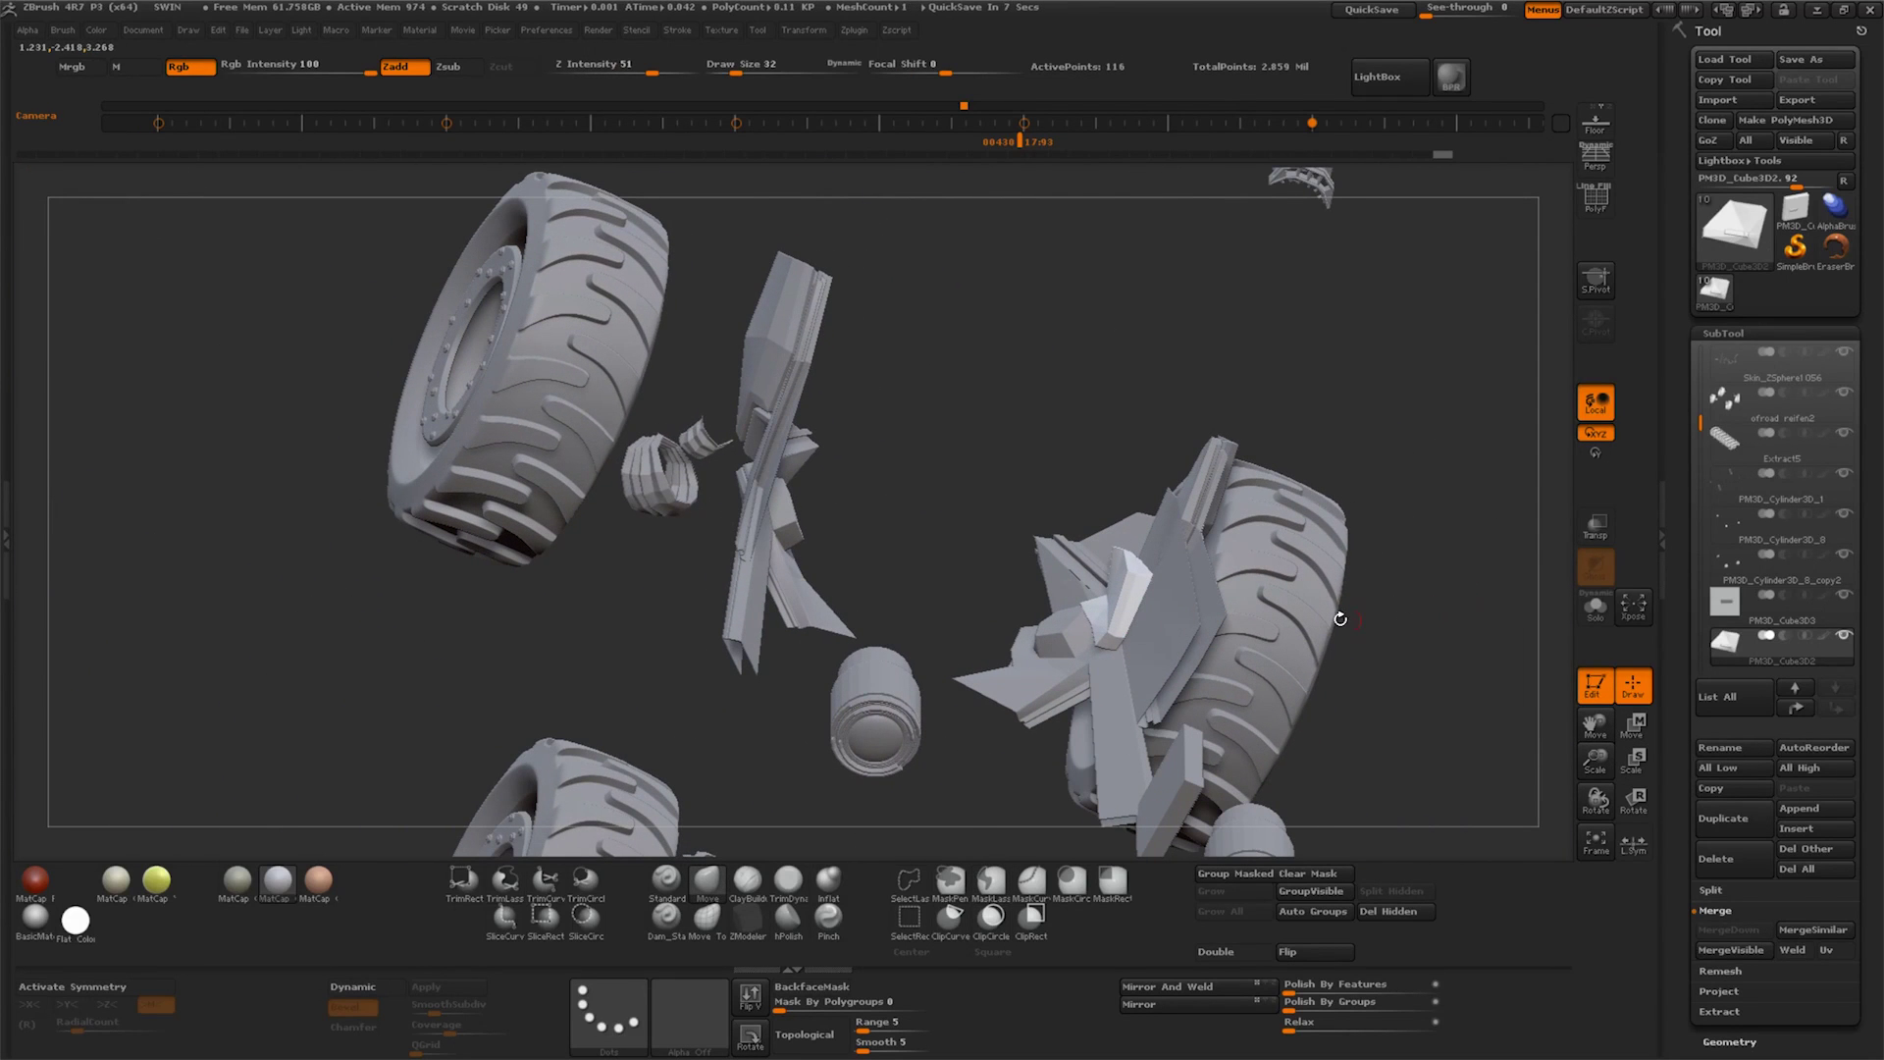
left_click(1173, 616, "alt")
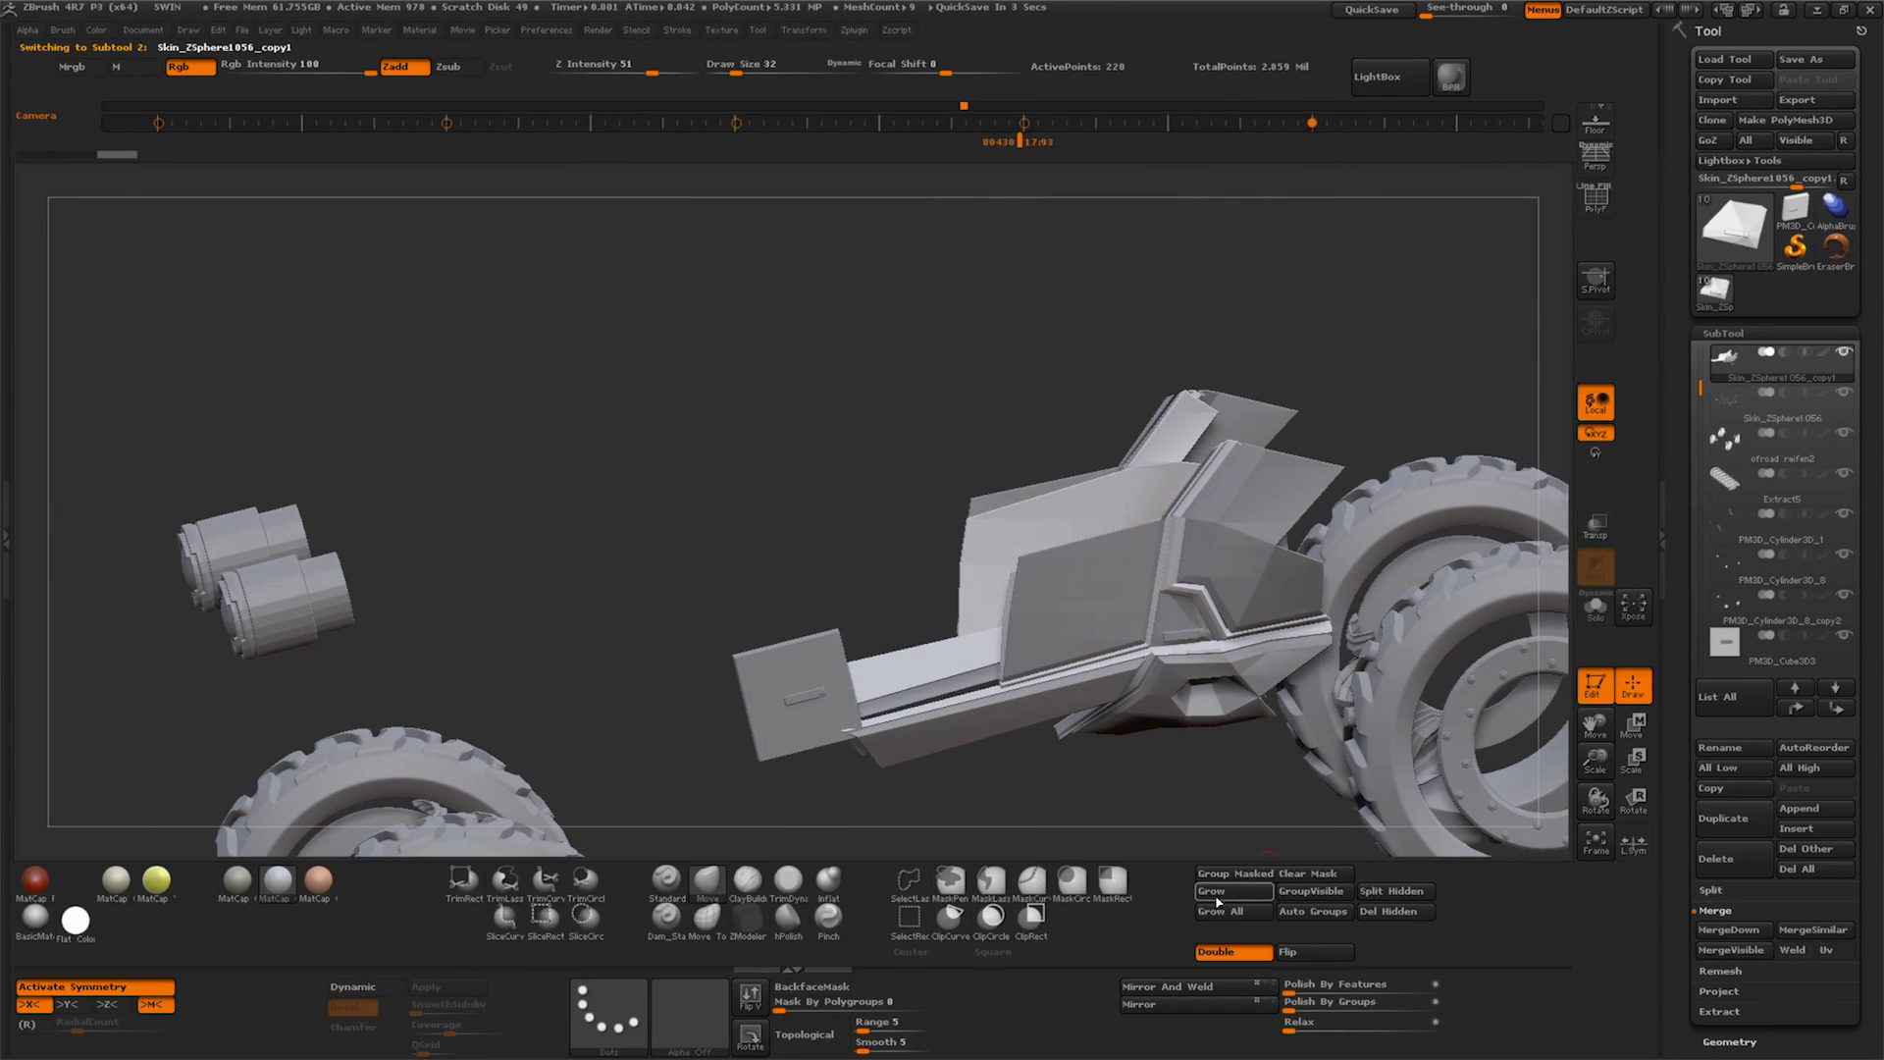
Unhide the body shell, then hide everything outside a small box-selected region
left_click(1234, 893)
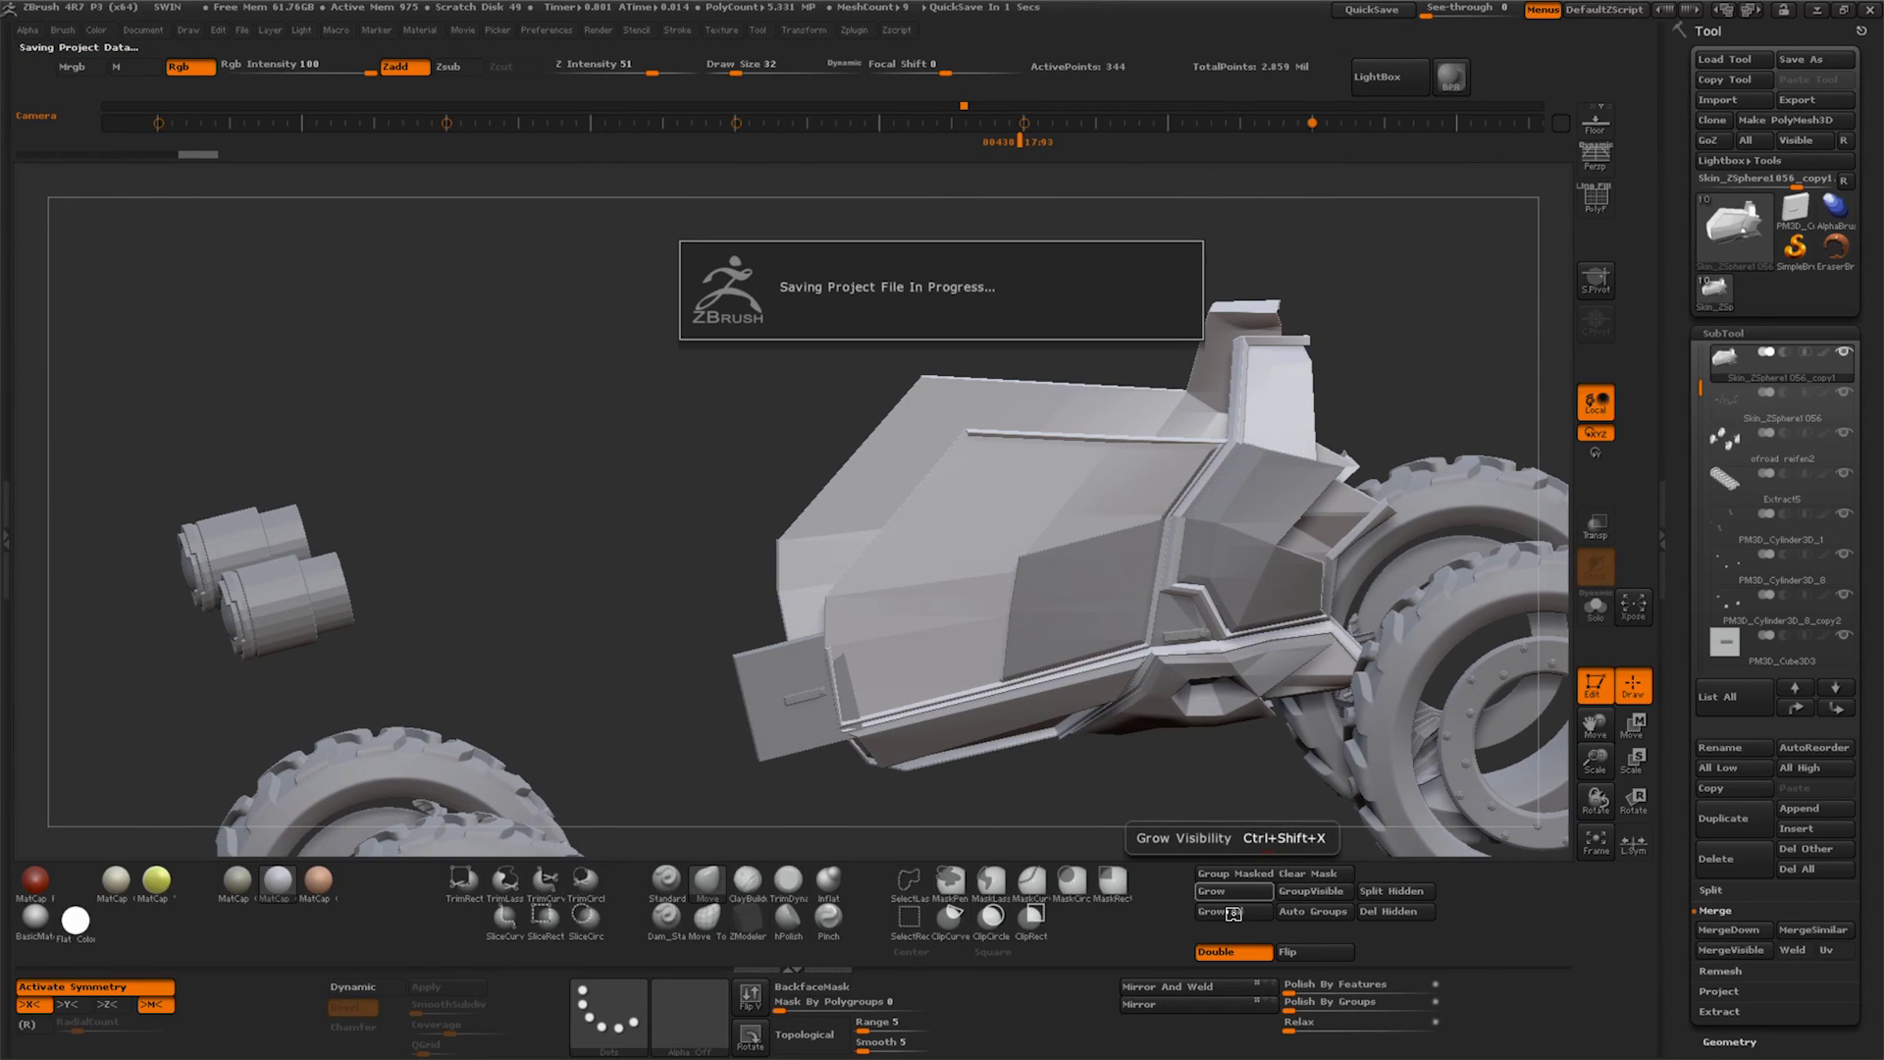
left_click(1234, 913)
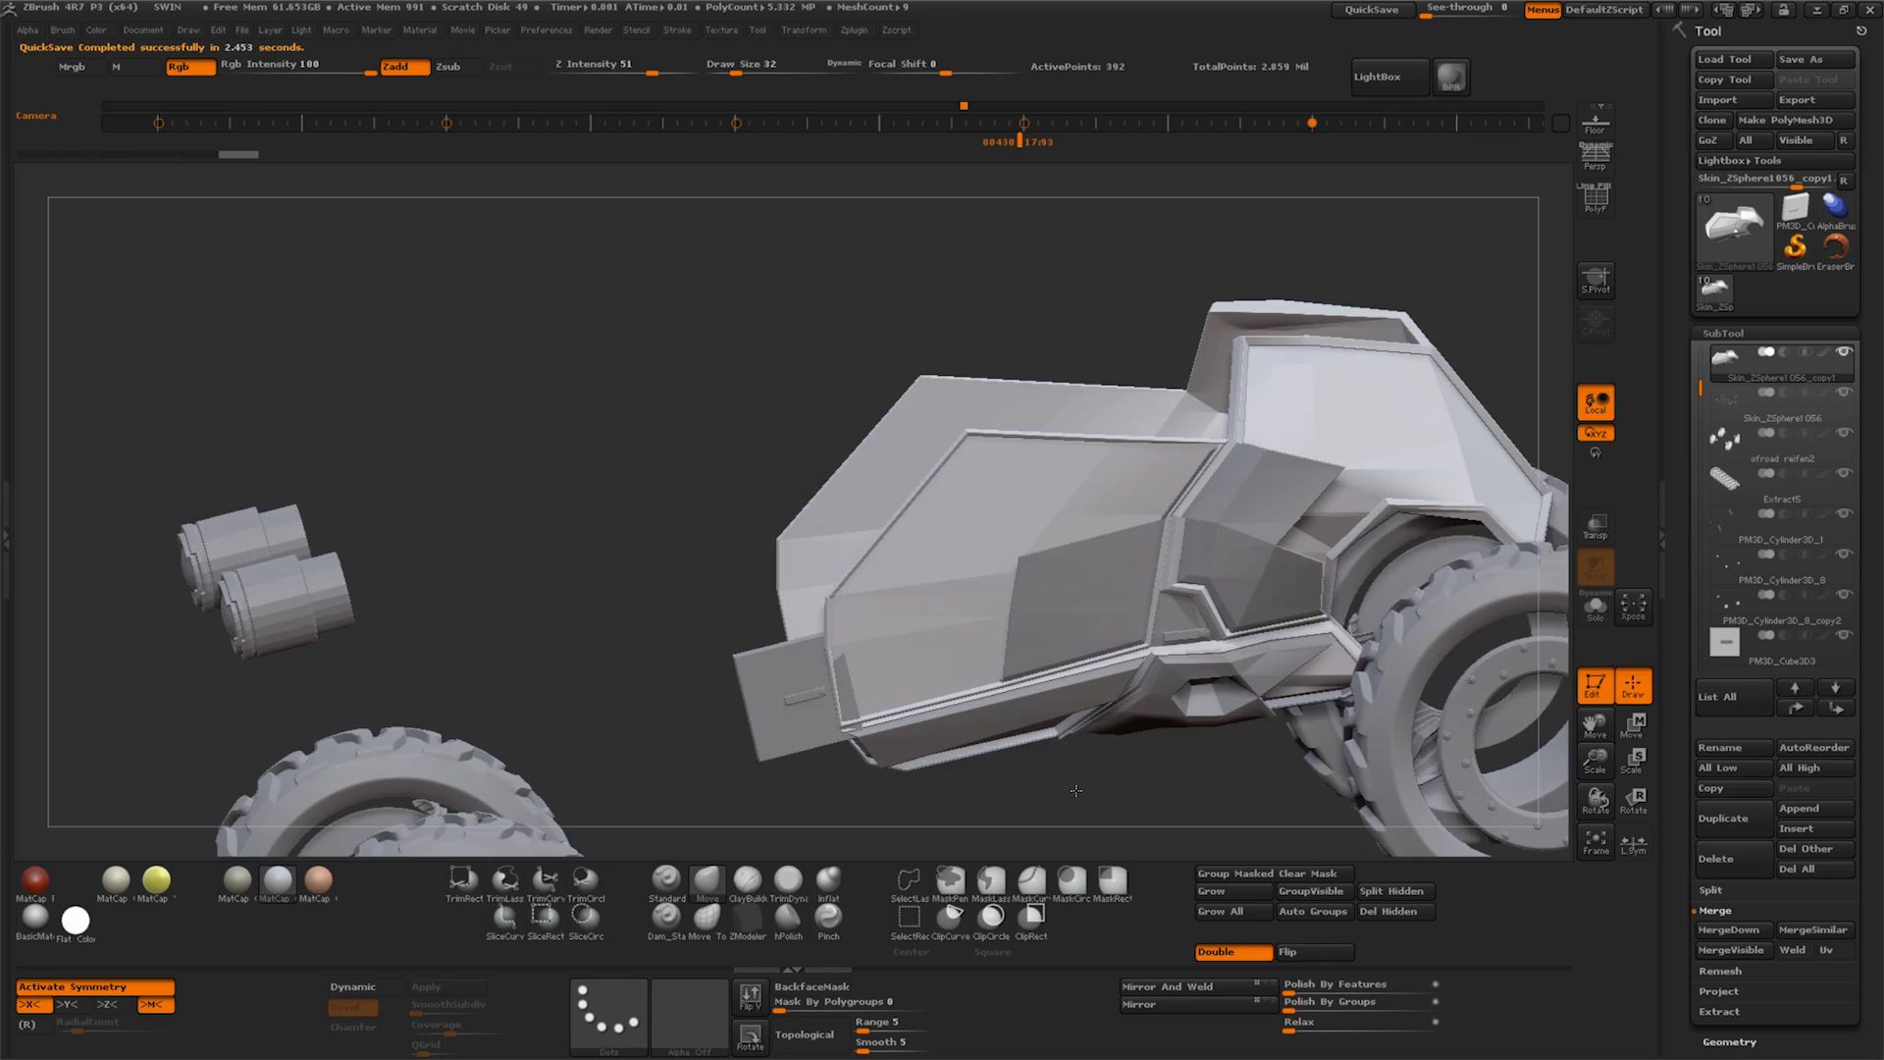
left_click_drag(1076, 790, 1079, 775)
left_click(1060, 799, "ctrl+shift")
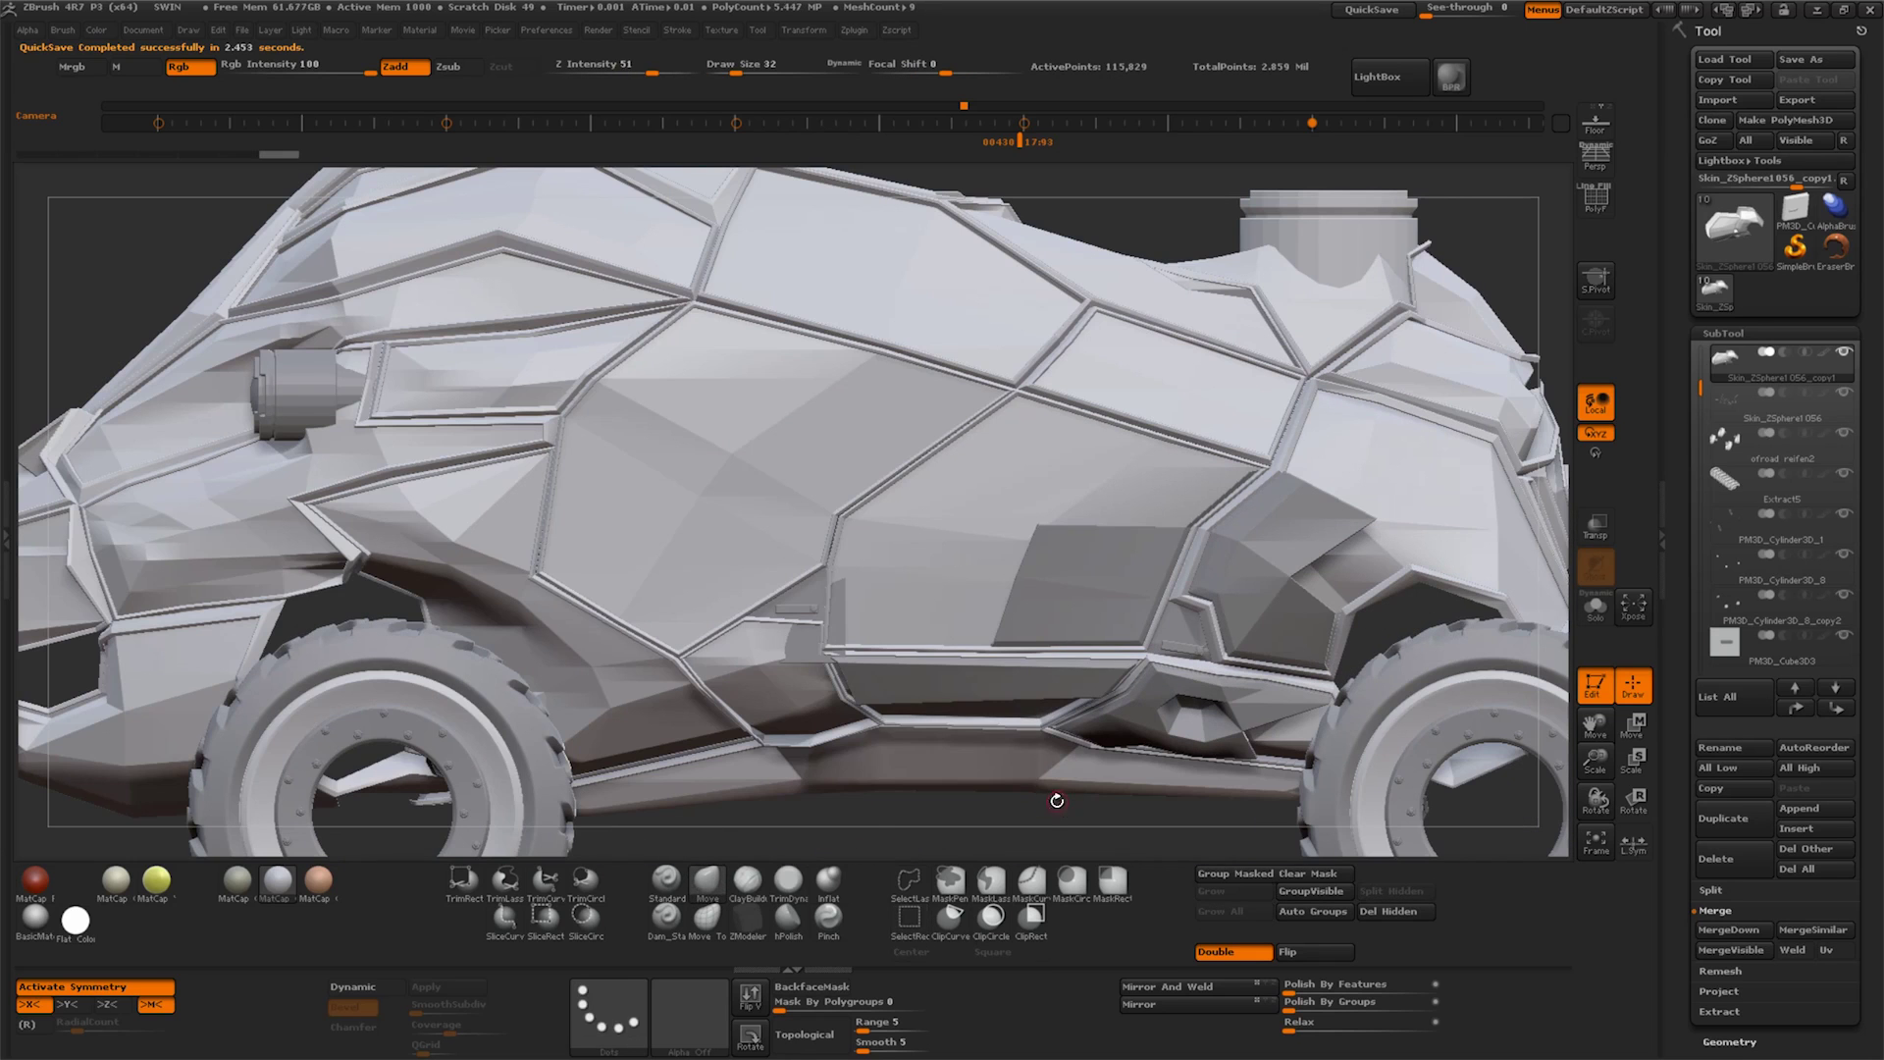
mouse_move(987, 748)
left_mouse_down("ctrl+shift")
mouse_move(1028, 569)
mouse_move(900, 539)
mouse_move(887, 517)
mouse_move(920, 480)
left_mouse_up("ctrl+shift")
key("ctrl+shift+x")
key("ctrl+shift+x")
Grow the visible region back until the canopy panels reappear
left_click(1213, 890)
mouse_move(1276, 442)
left_mouse_down()
mouse_move(1370, 535)
mouse_move(1322, 684)
left_mouse_up()
left_click(1240, 913)
left_click_drag(1376, 405, 1414, 383)
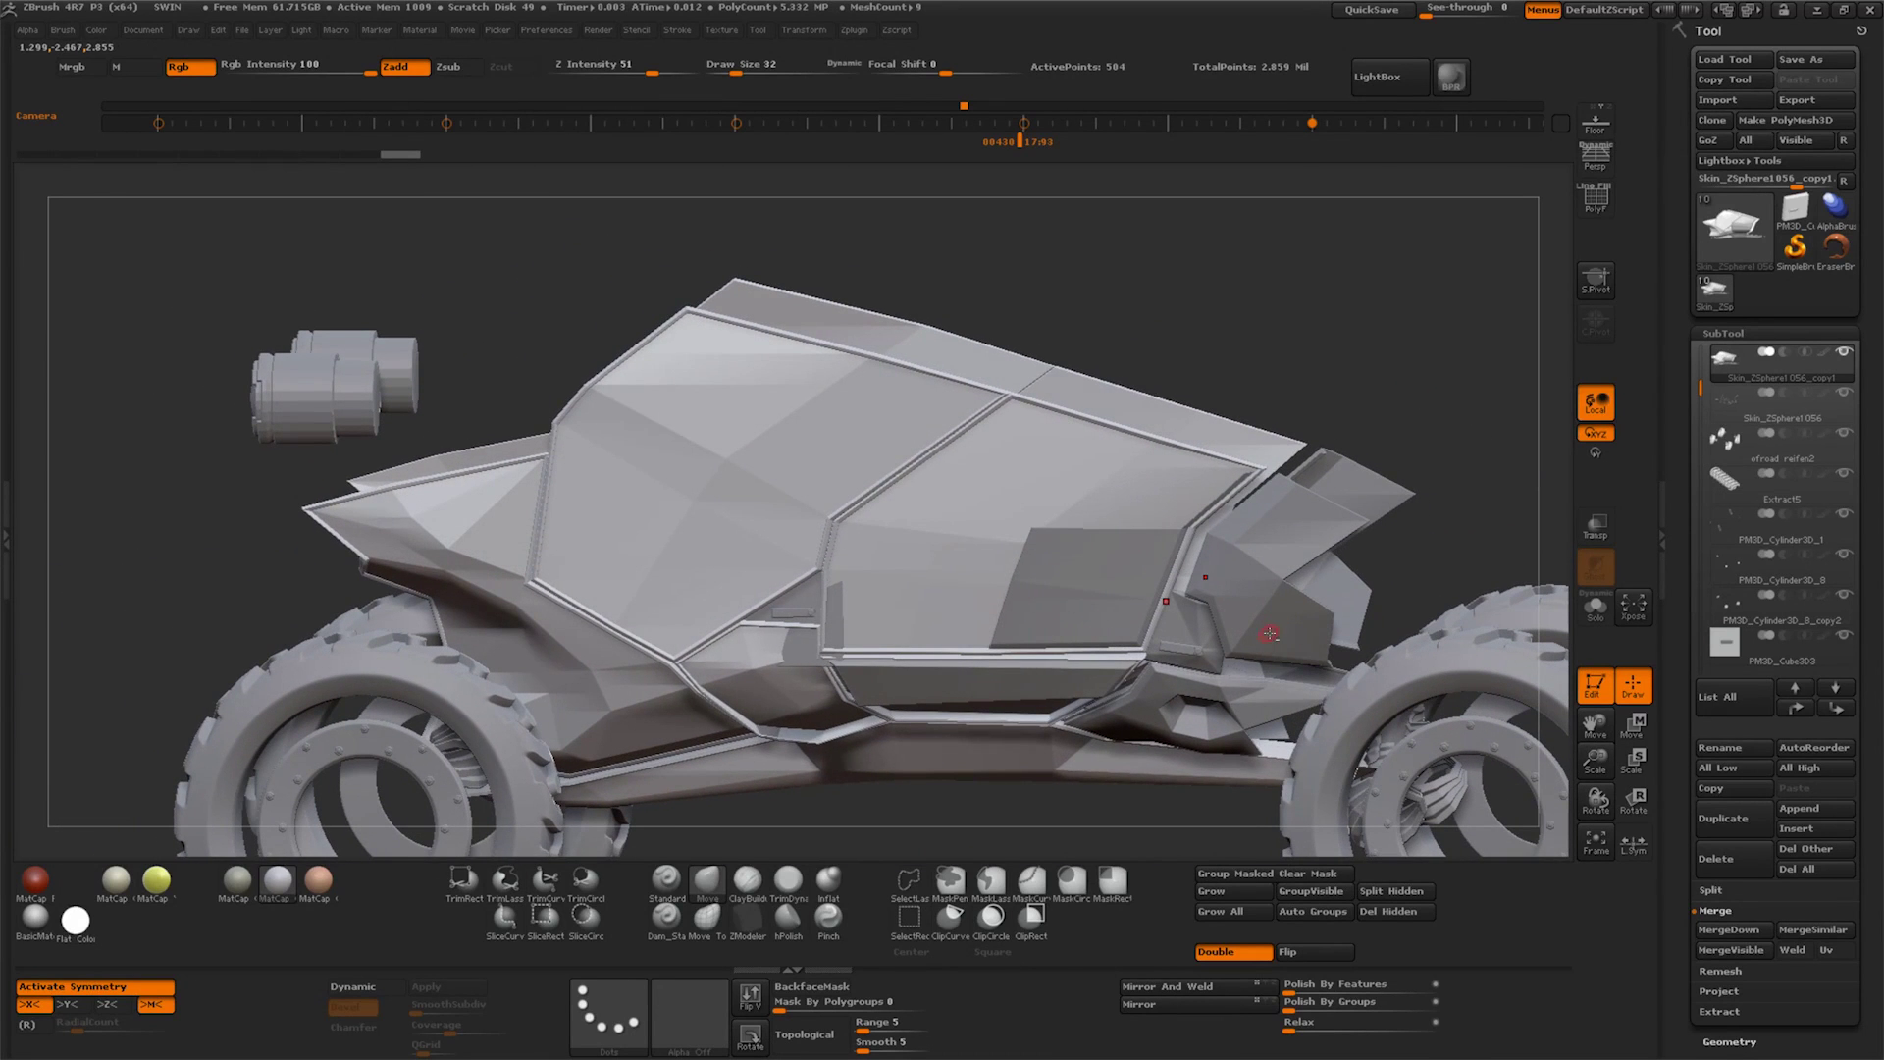
On Skin_ZSphere105, isolate the lower door area and grow its visible region
left_click(1270, 617, "alt")
mouse_move(821, 819)
left_mouse_down("ctrl+shift")
mouse_move(747, 687)
mouse_move(769, 636)
left_mouse_up("ctrl+shift")
left_click(1238, 913)
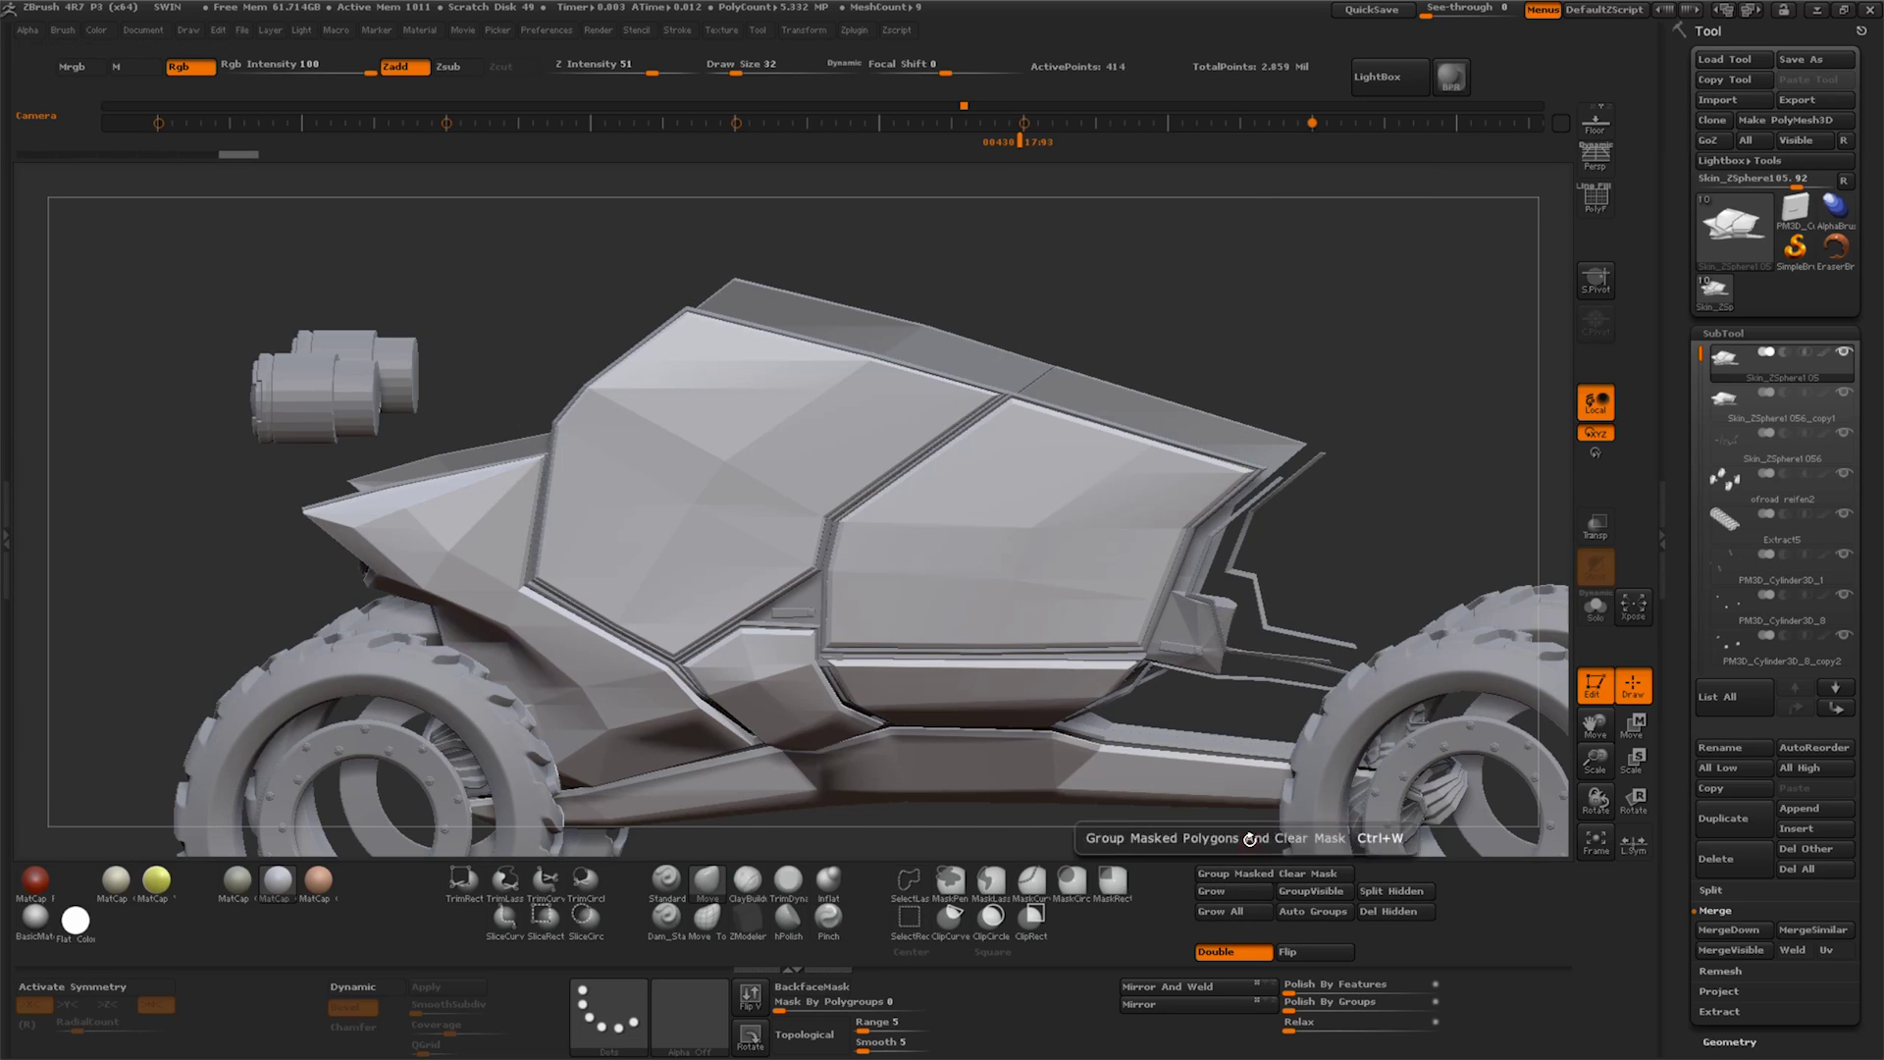
On Skin_ZSphere1056, box-select the shell region to keep and grow its visibility
left_click(1293, 641, "alt")
left_click(1382, 525, "ctrl+shift")
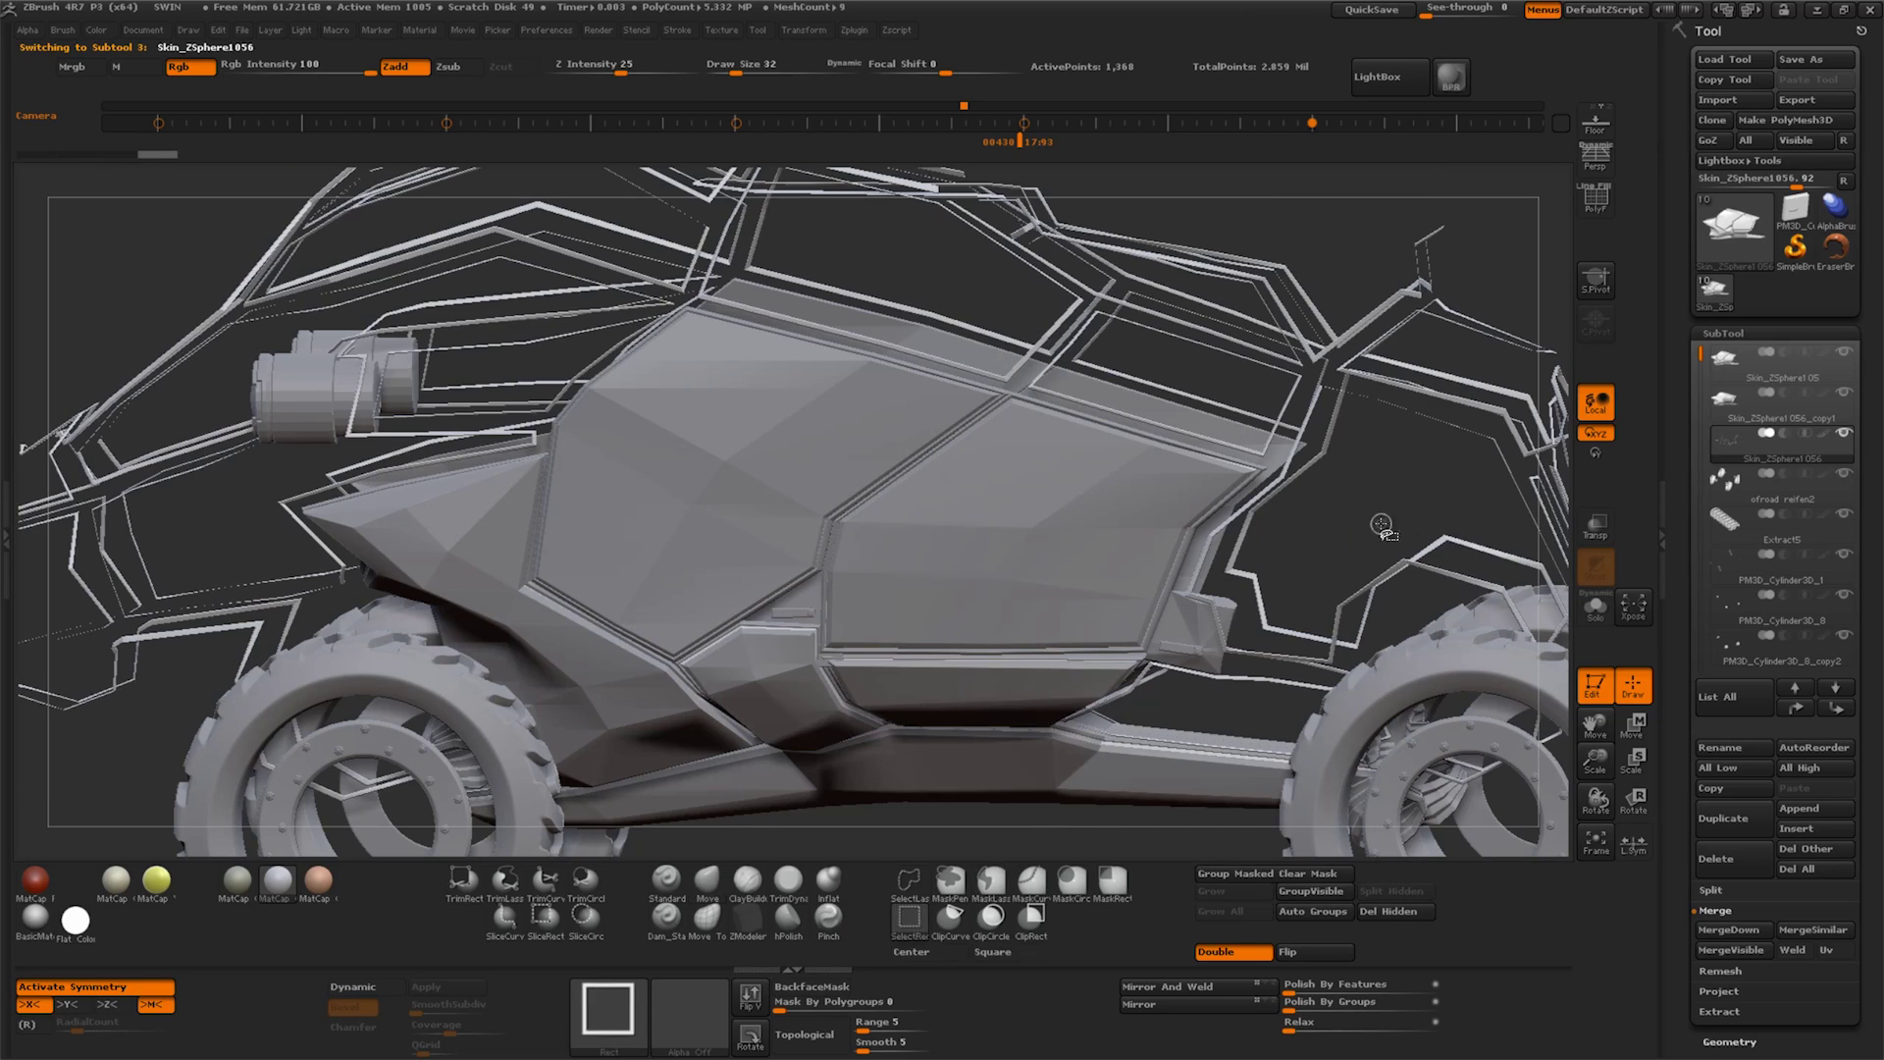
mouse_move(1057, 639)
left_mouse_down("ctrl+shift")
mouse_move(839, 513)
mouse_move(867, 498)
left_mouse_up("ctrl+shift")
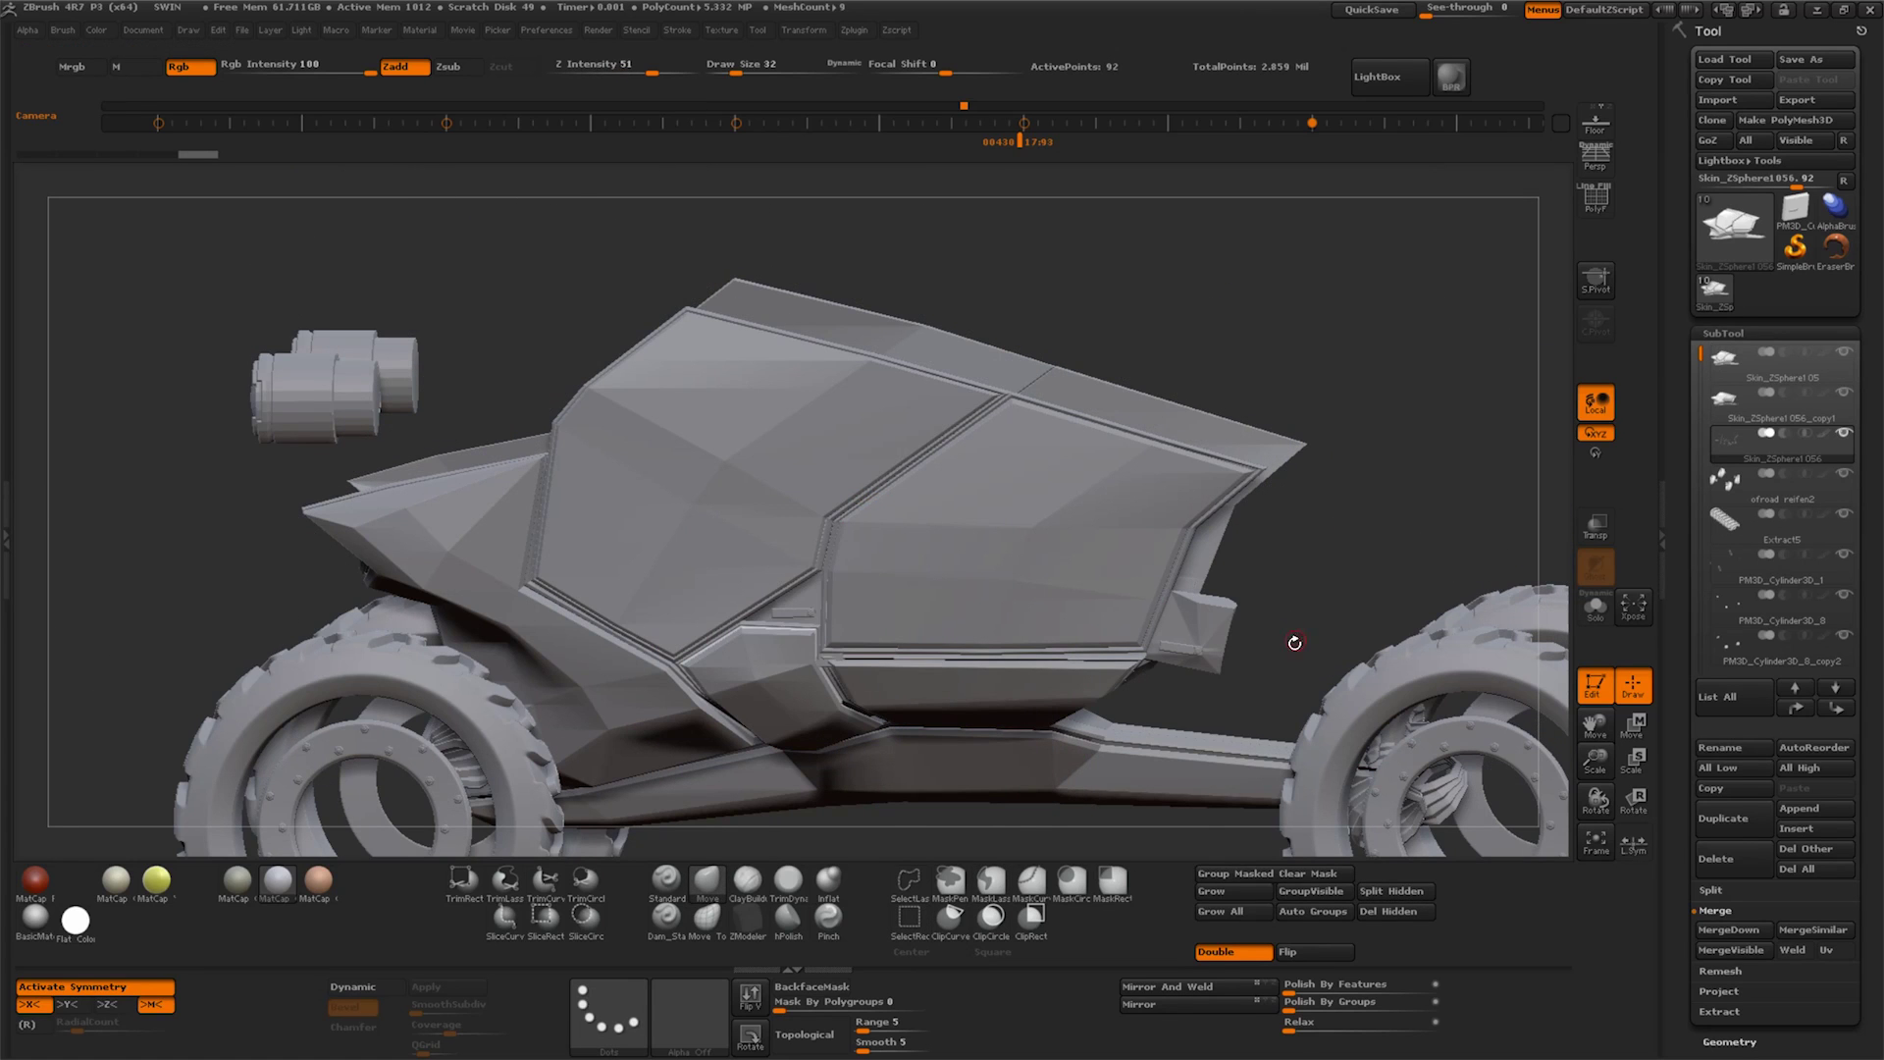
left_click(1244, 911)
mouse_move(1236, 849)
left_mouse_down()
mouse_move(1187, 671)
mouse_move(1157, 670)
left_mouse_up()
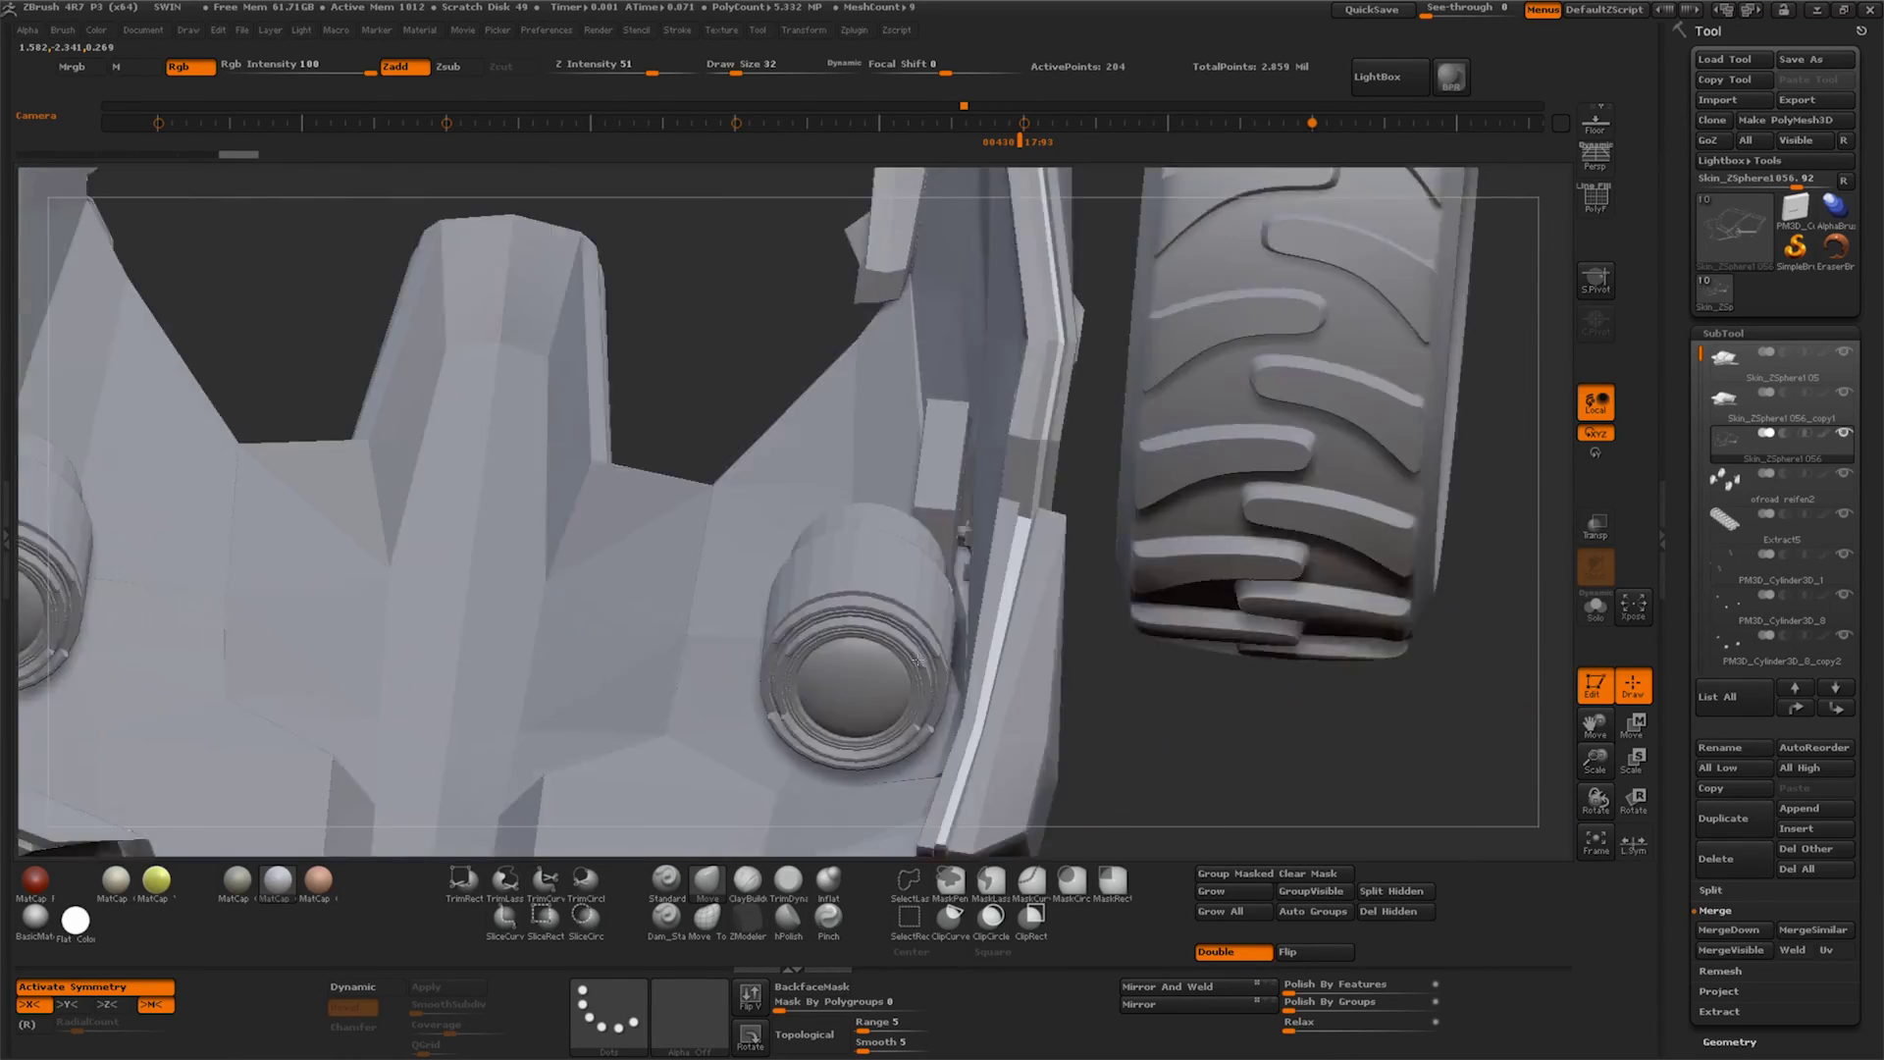
Make PM3D_Cube3D3 the active subtool and turn on Transp
mouse_move(1283, 657)
left_mouse_down("alt")
mouse_move(930, 711)
mouse_move(567, 660)
left_mouse_up("alt")
mouse_move(845, 421)
left_mouse_down()
mouse_move(927, 606)
mouse_move(1051, 559)
mouse_move(995, 583)
left_mouse_up()
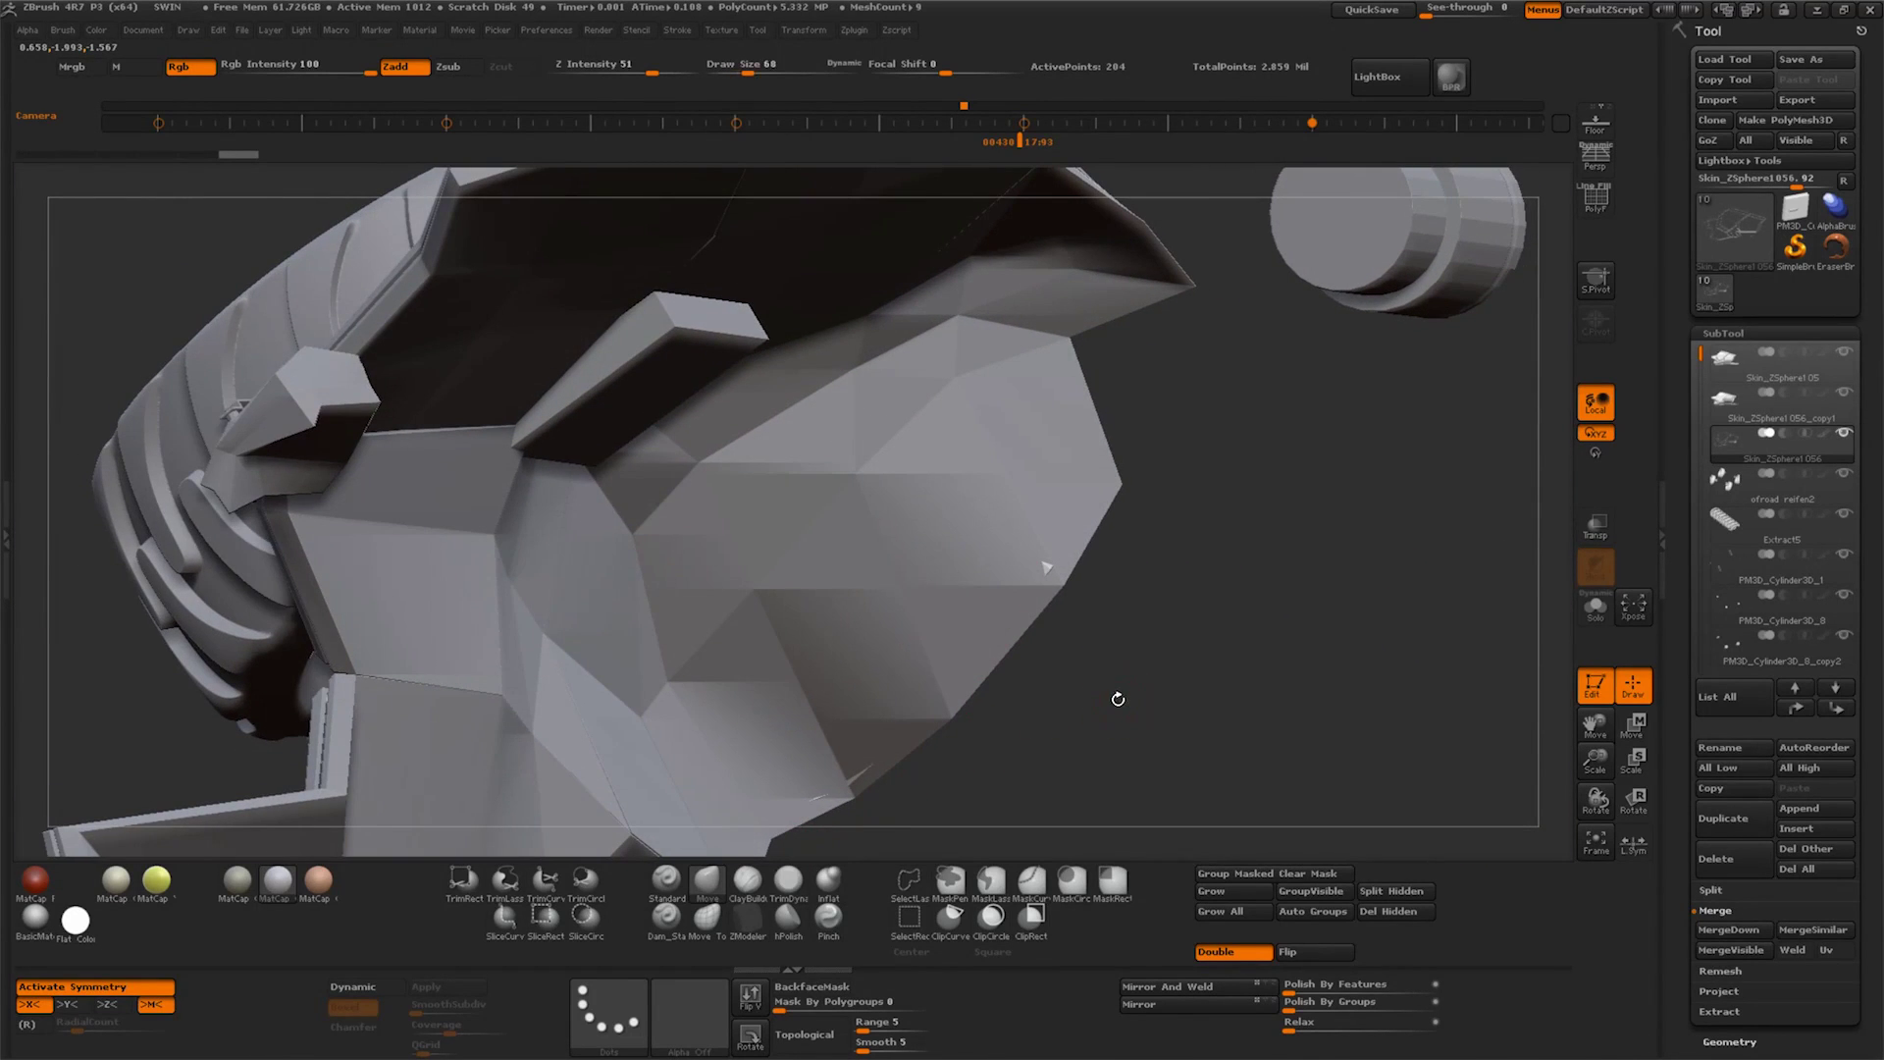
left_click(692, 343, "alt")
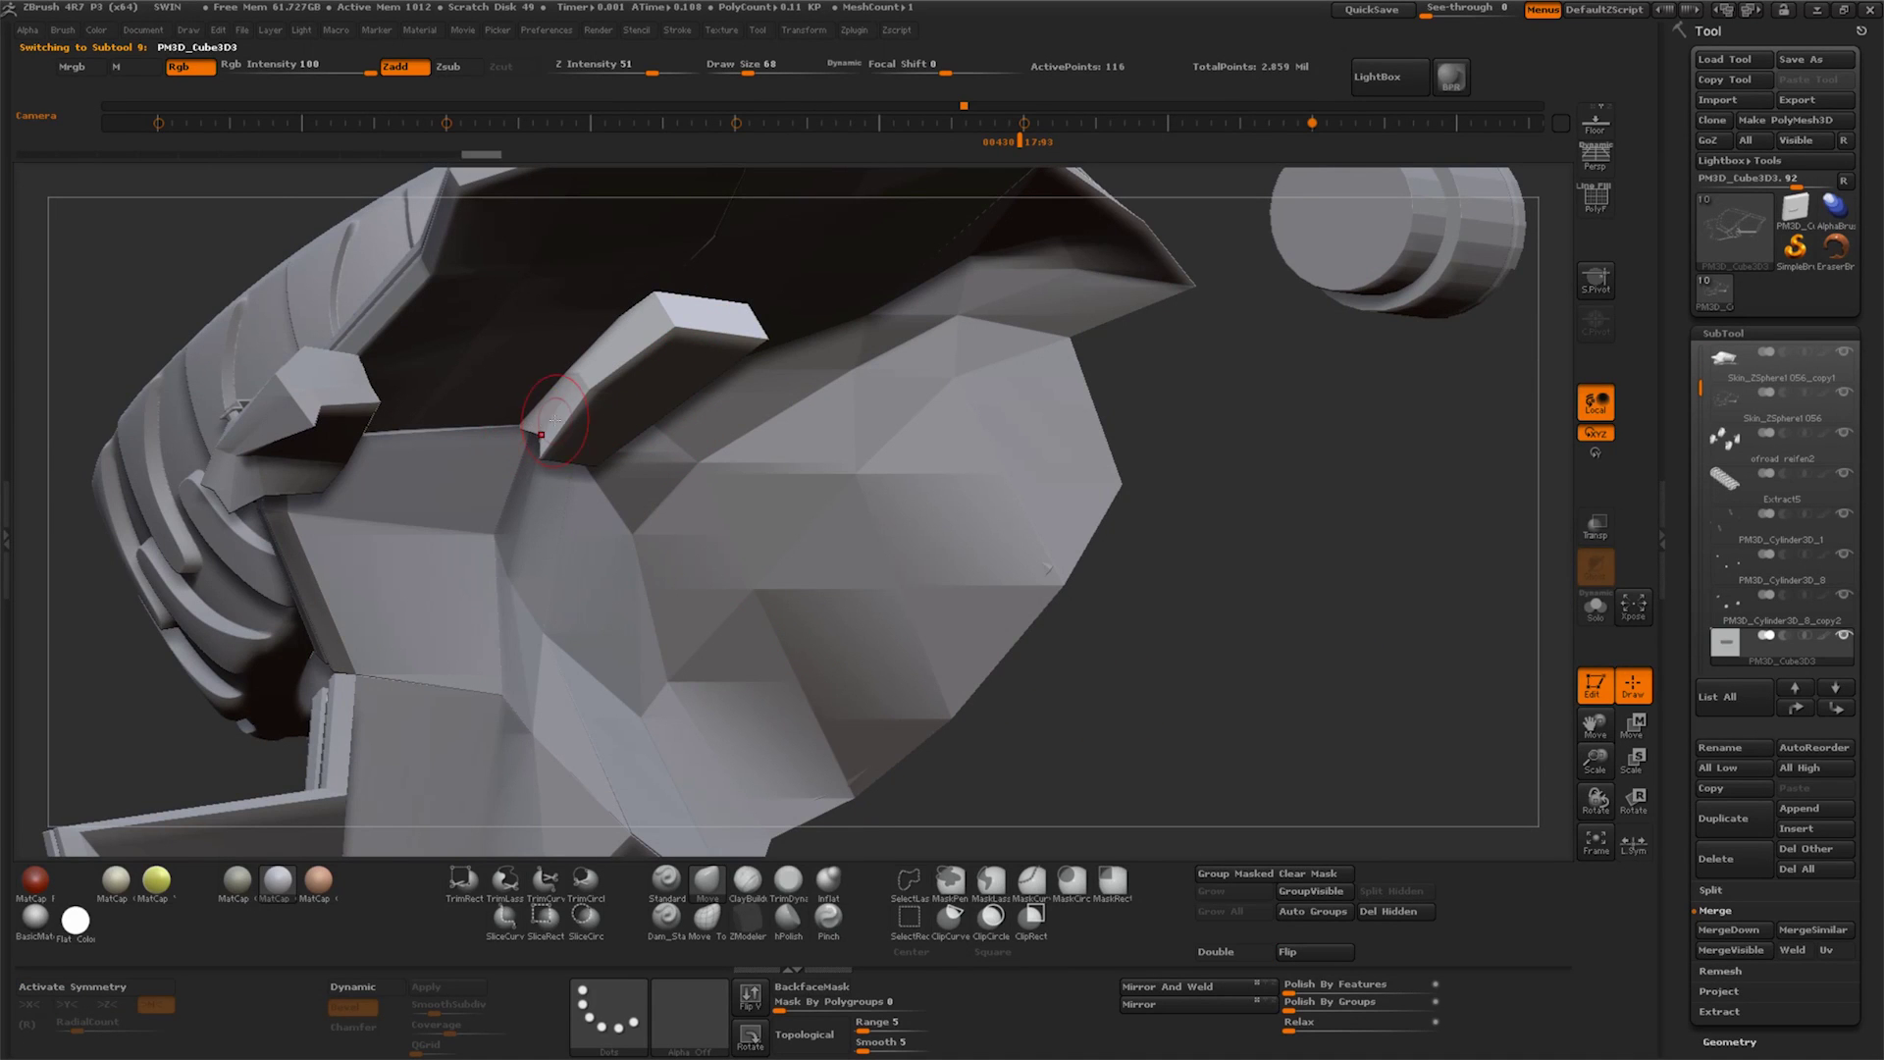
left_click(1596, 525)
Orbit around the cube to check its fit against the panel, then frame the vehicle
mouse_move(572, 423)
left_mouse_down()
mouse_move(1329, 593)
mouse_move(745, 659)
mouse_move(766, 677)
mouse_move(730, 703)
left_mouse_up()
mouse_move(796, 642)
left_mouse_down()
mouse_move(743, 709)
mouse_move(785, 639)
left_mouse_up()
left_click_drag(772, 564, 760, 567)
left_click_drag(748, 451, 780, 497)
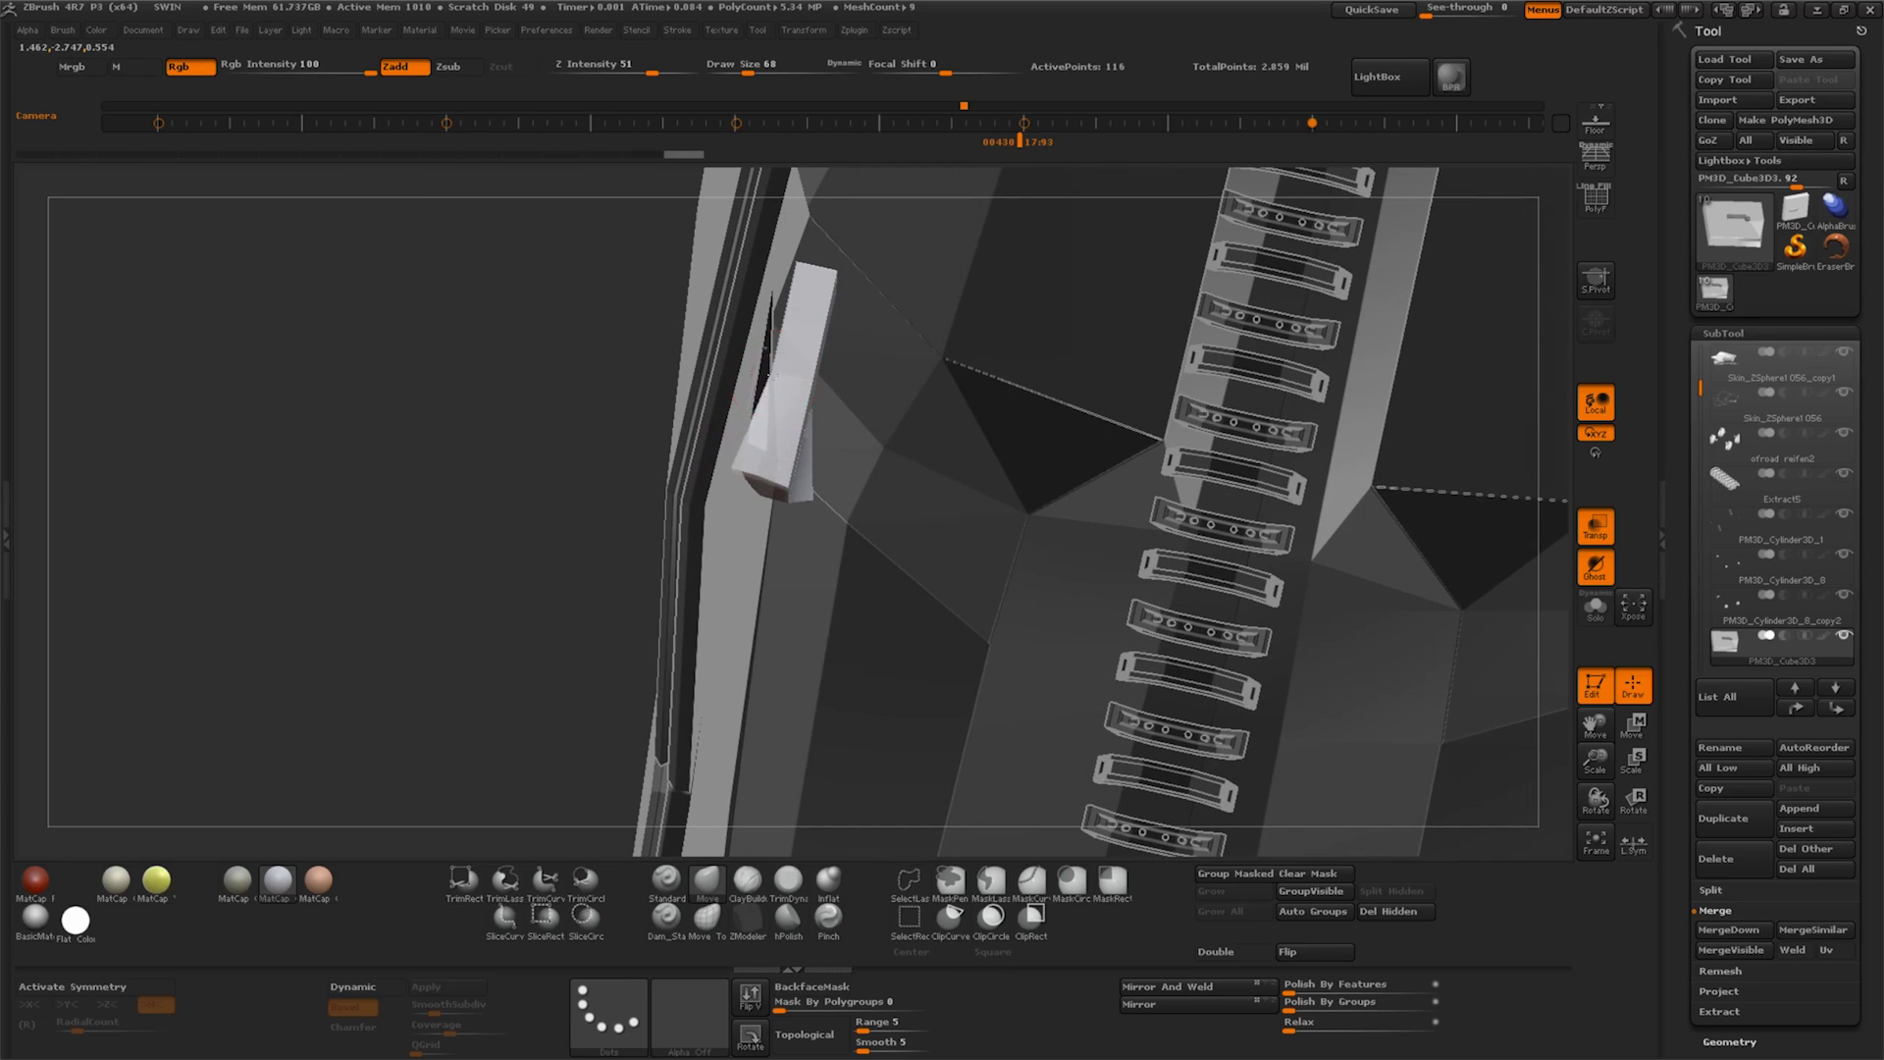
mouse_move(757, 271)
left_mouse_down()
mouse_move(922, 450)
mouse_move(968, 362)
mouse_move(822, 447)
left_mouse_up()
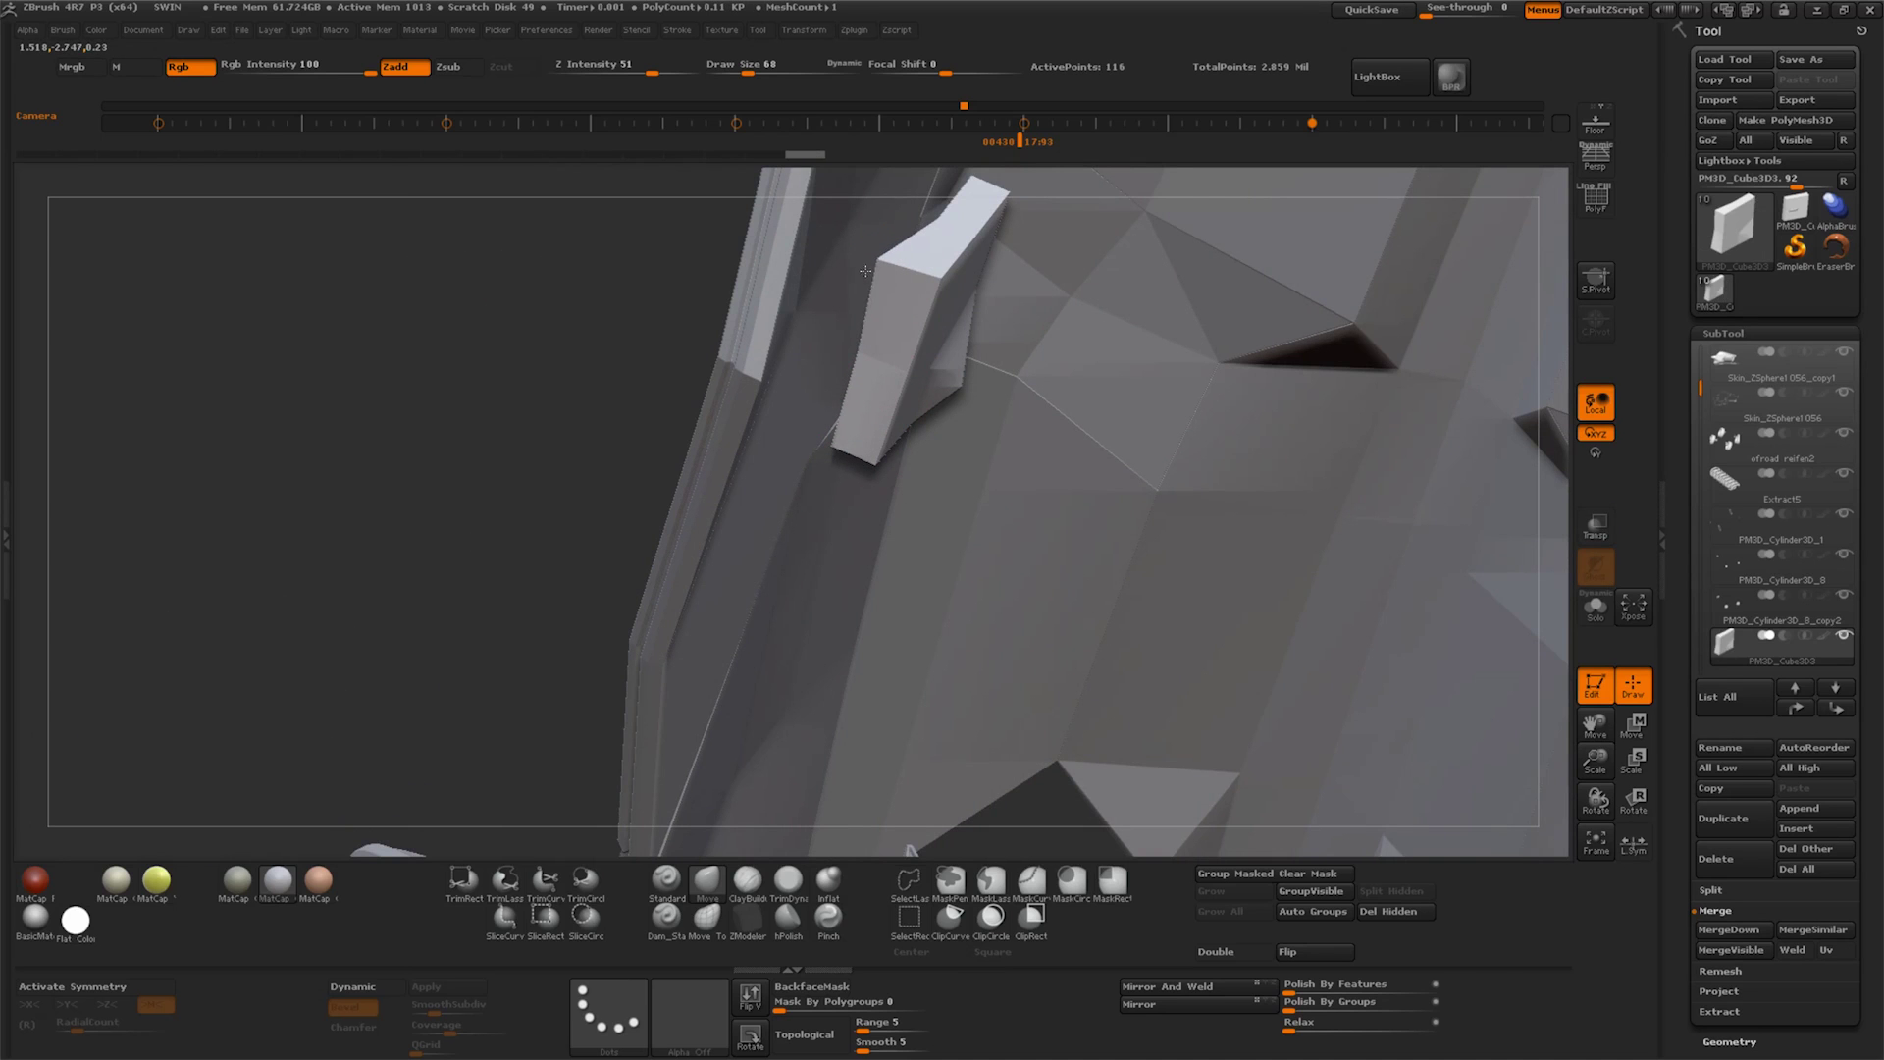
left_click_drag(855, 359, 858, 356)
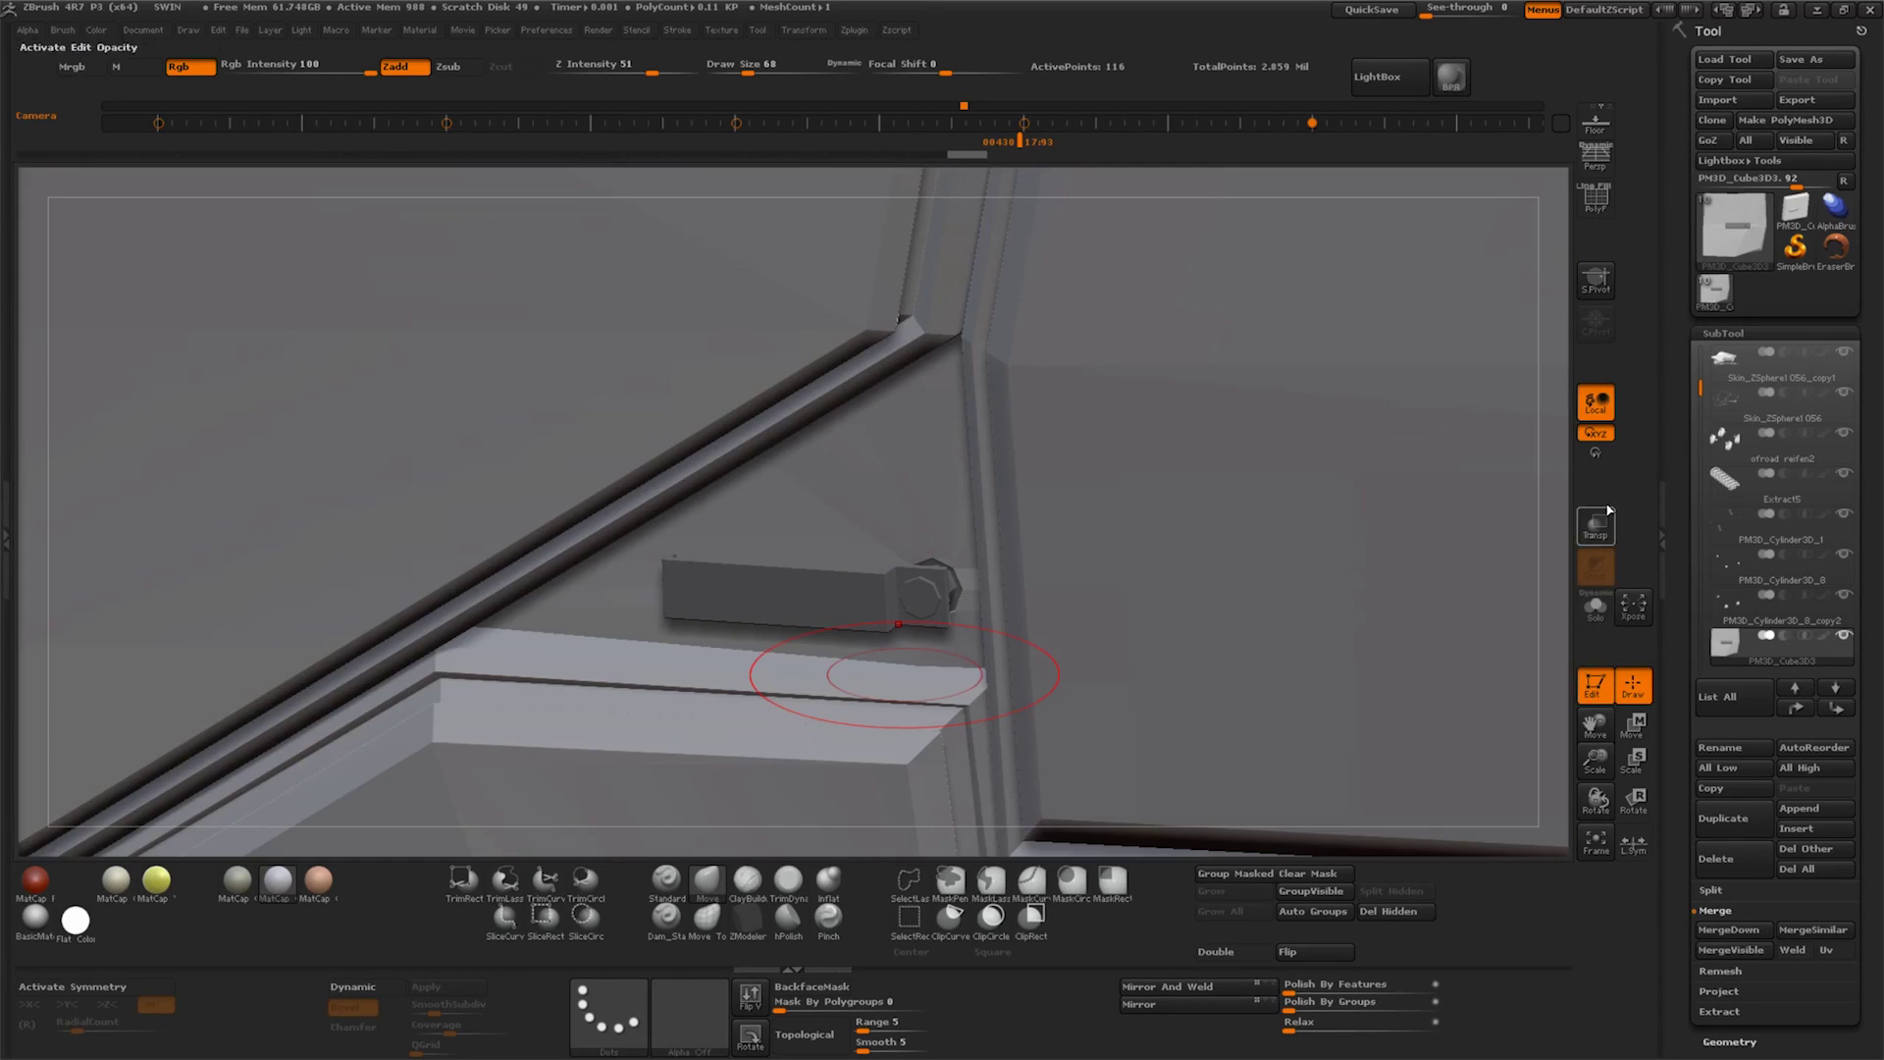
left_click(1597, 844)
left_click_drag(1531, 805, 1292, 733)
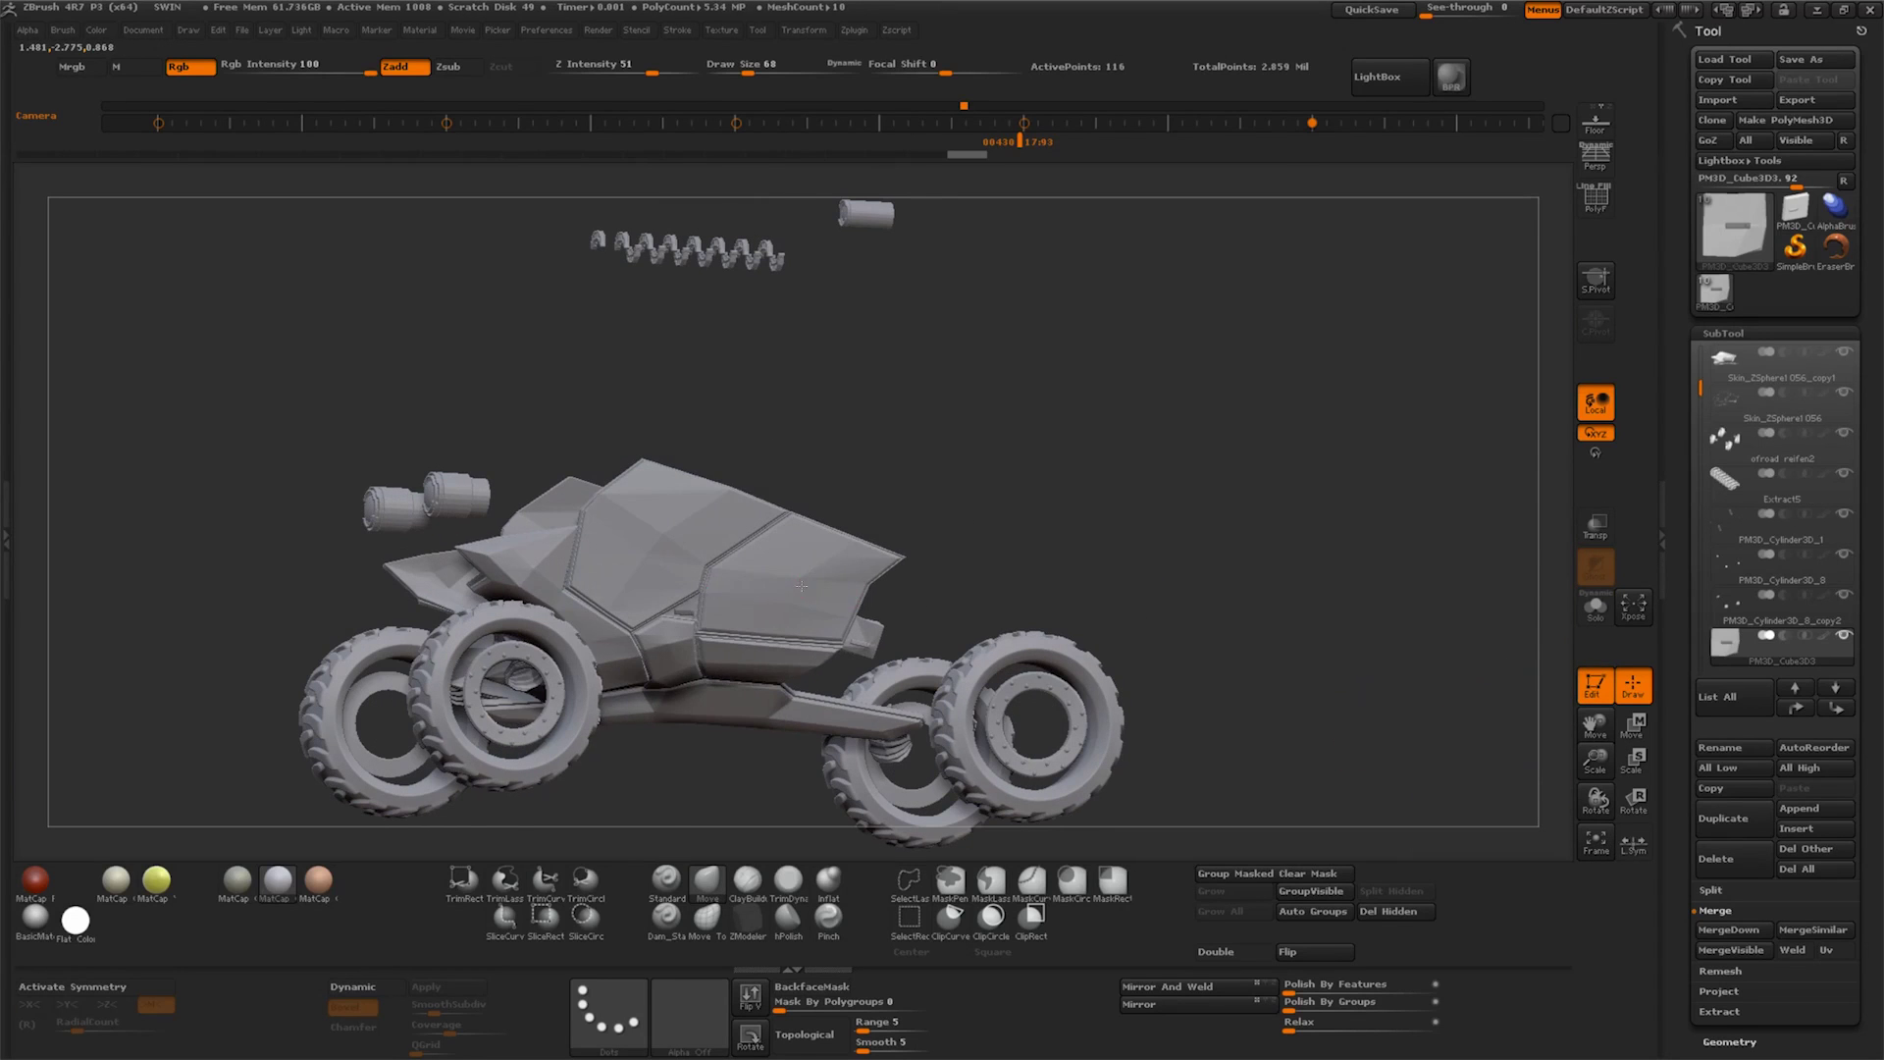
Unhide all mesh parts and select the Skin_ZSphere1056 body shell
left_click(1315, 790, "ctrl+shift")
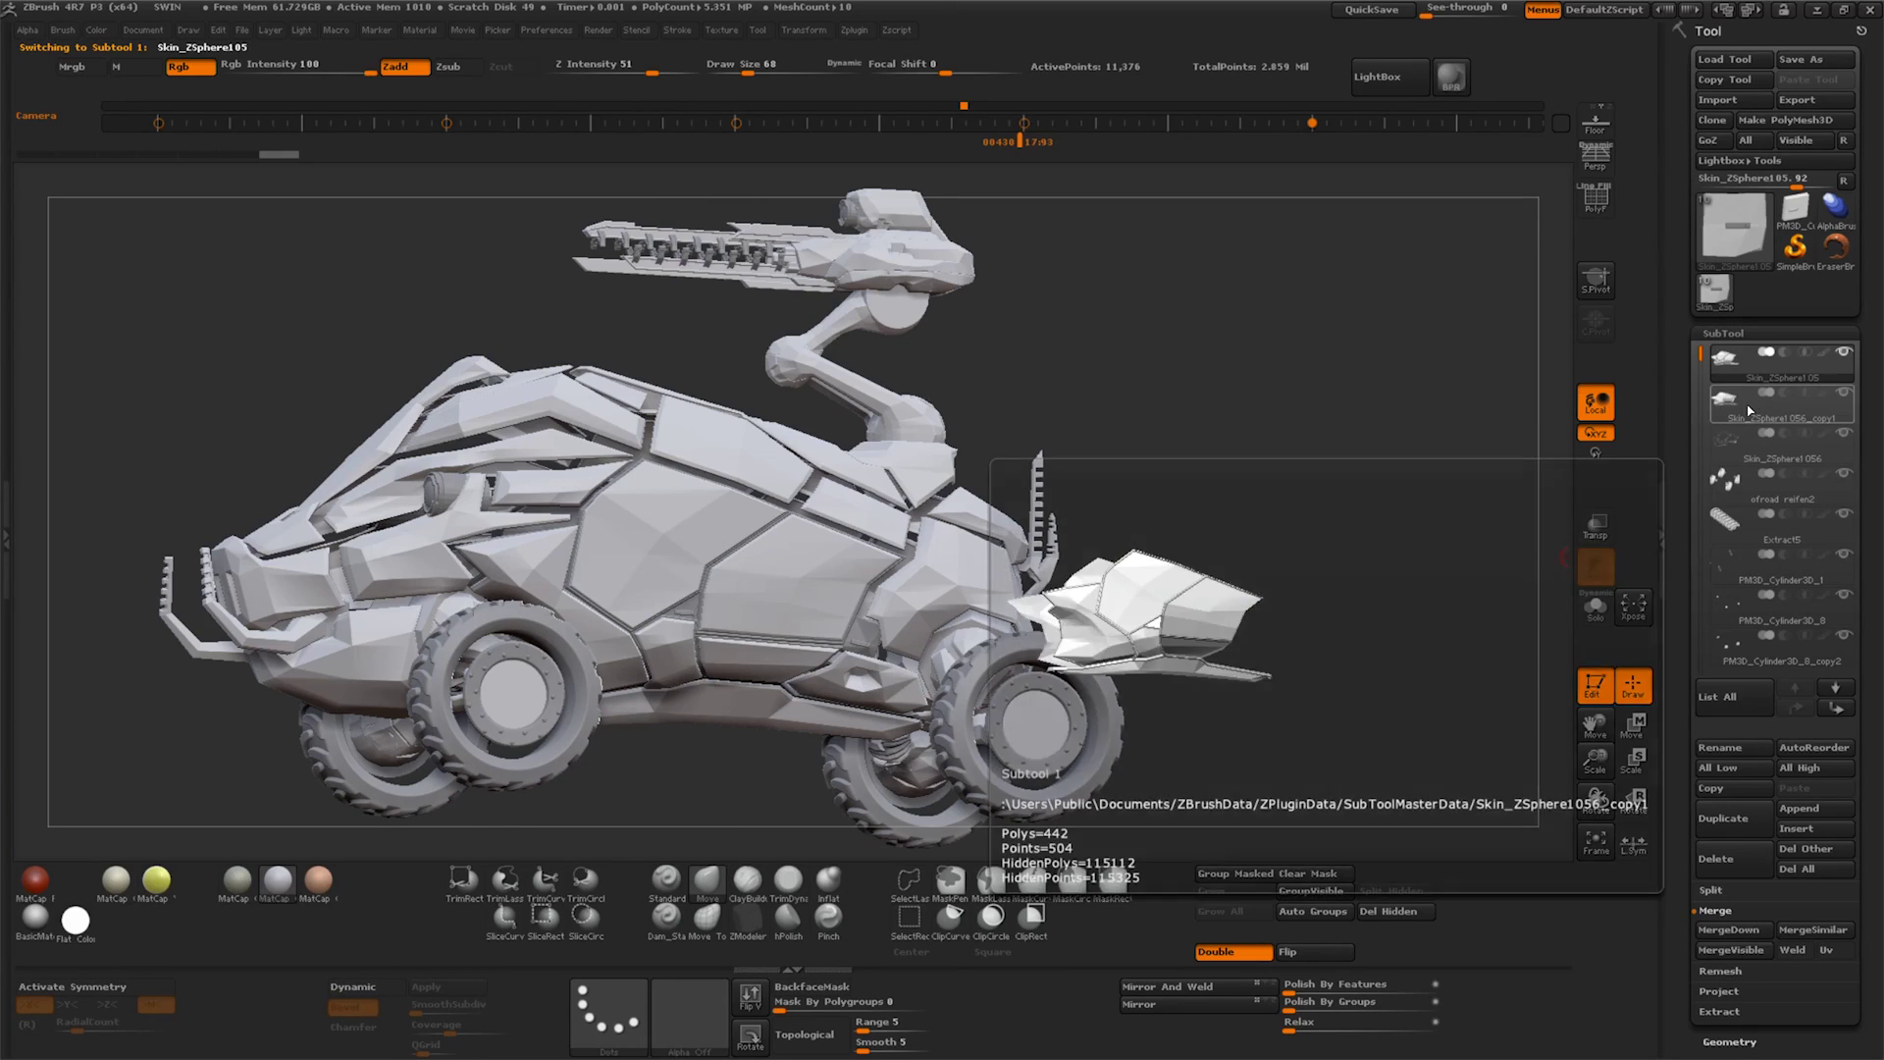
left_click(1129, 609, "alt")
mouse_move(1354, 633)
left_mouse_down()
mouse_move(1371, 644)
mouse_move(854, 628)
left_mouse_up()
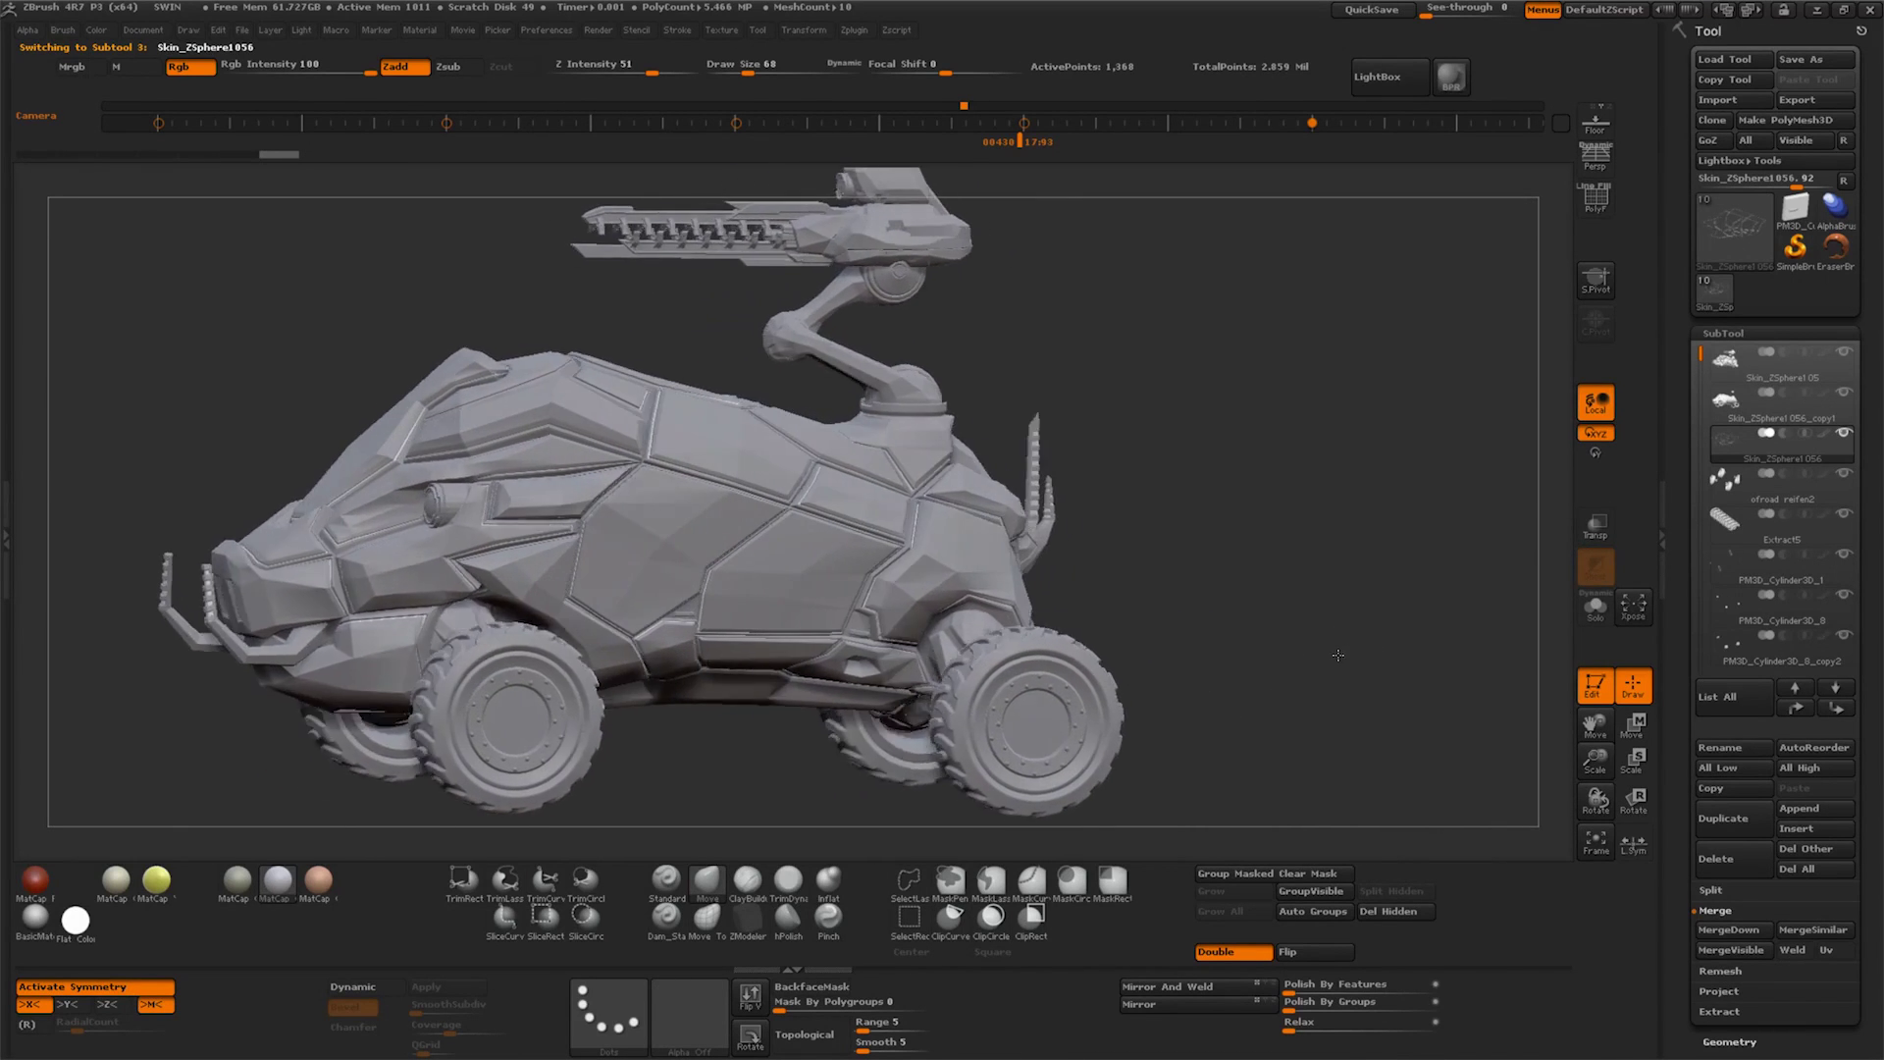
Select PM3D_Cube3D2 then PM3D_Cube3D3, switch to the Move brush, and zoom onto the side panel
left_click(854, 628, "alt")
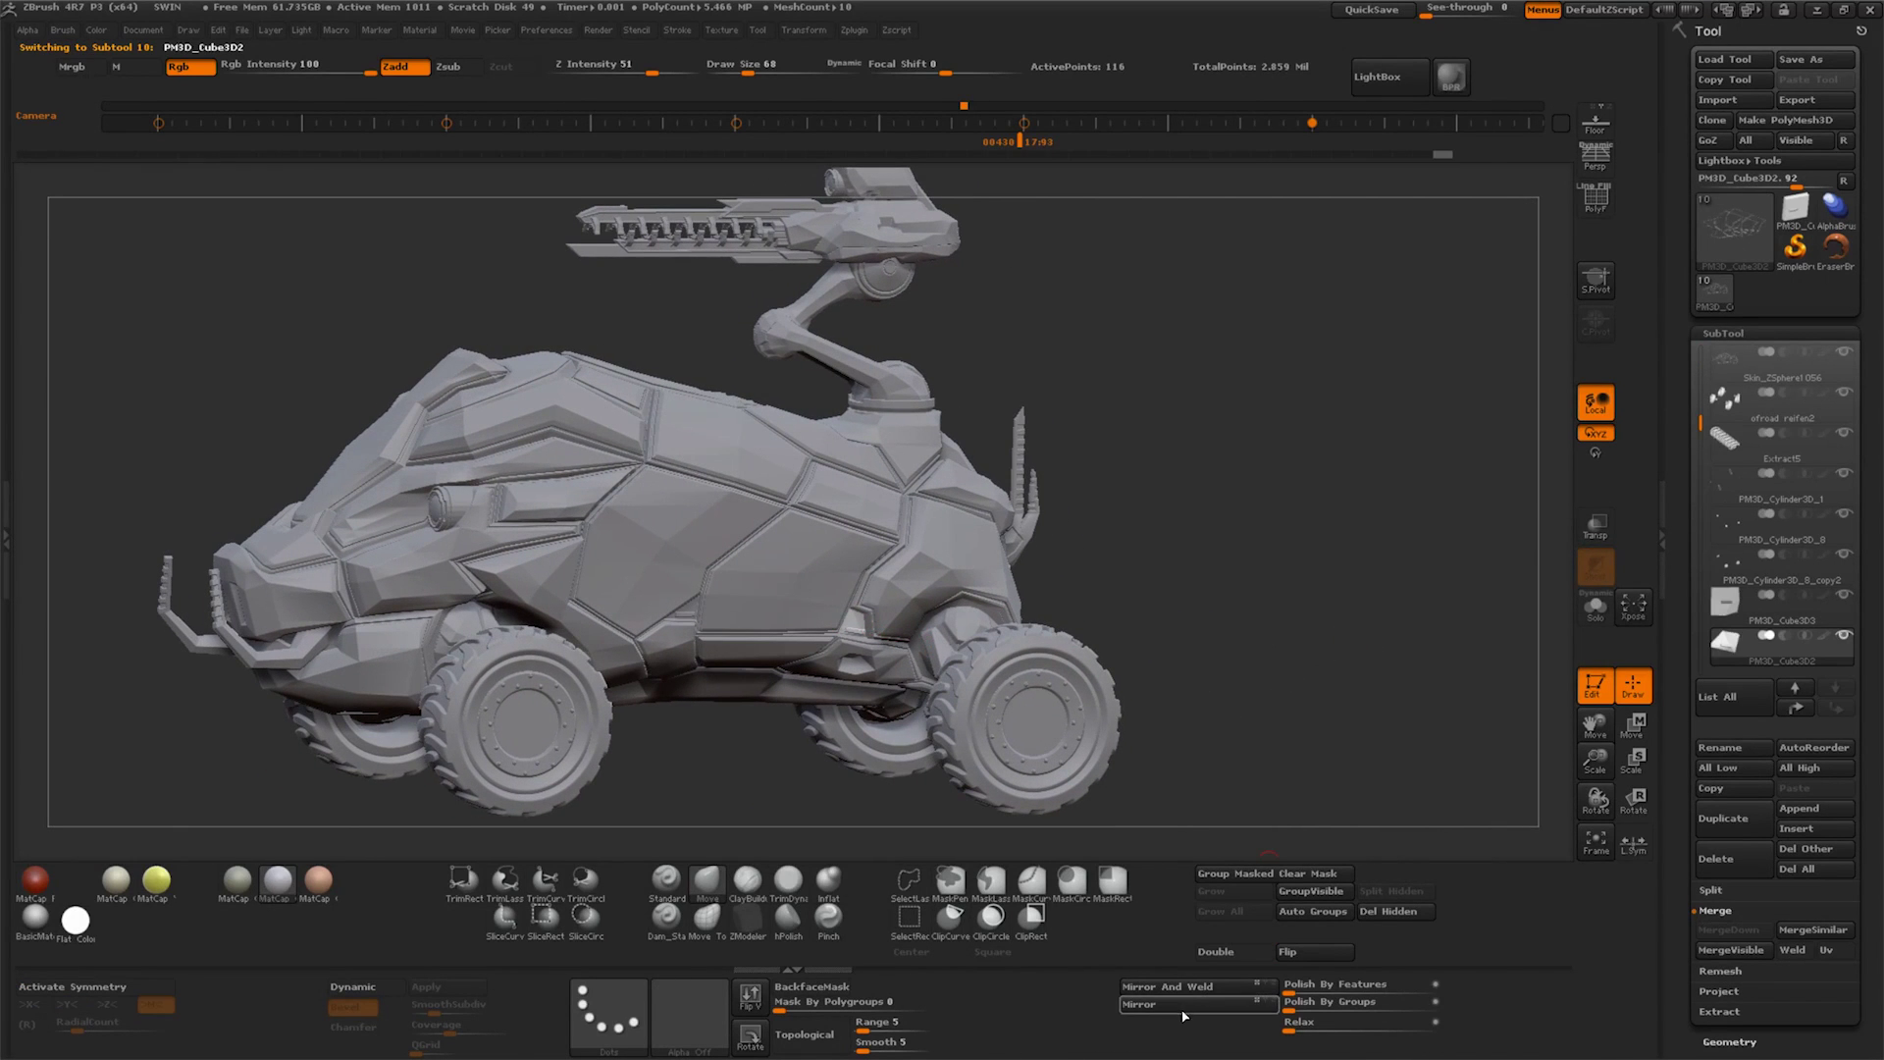
left_click(708, 619, "alt")
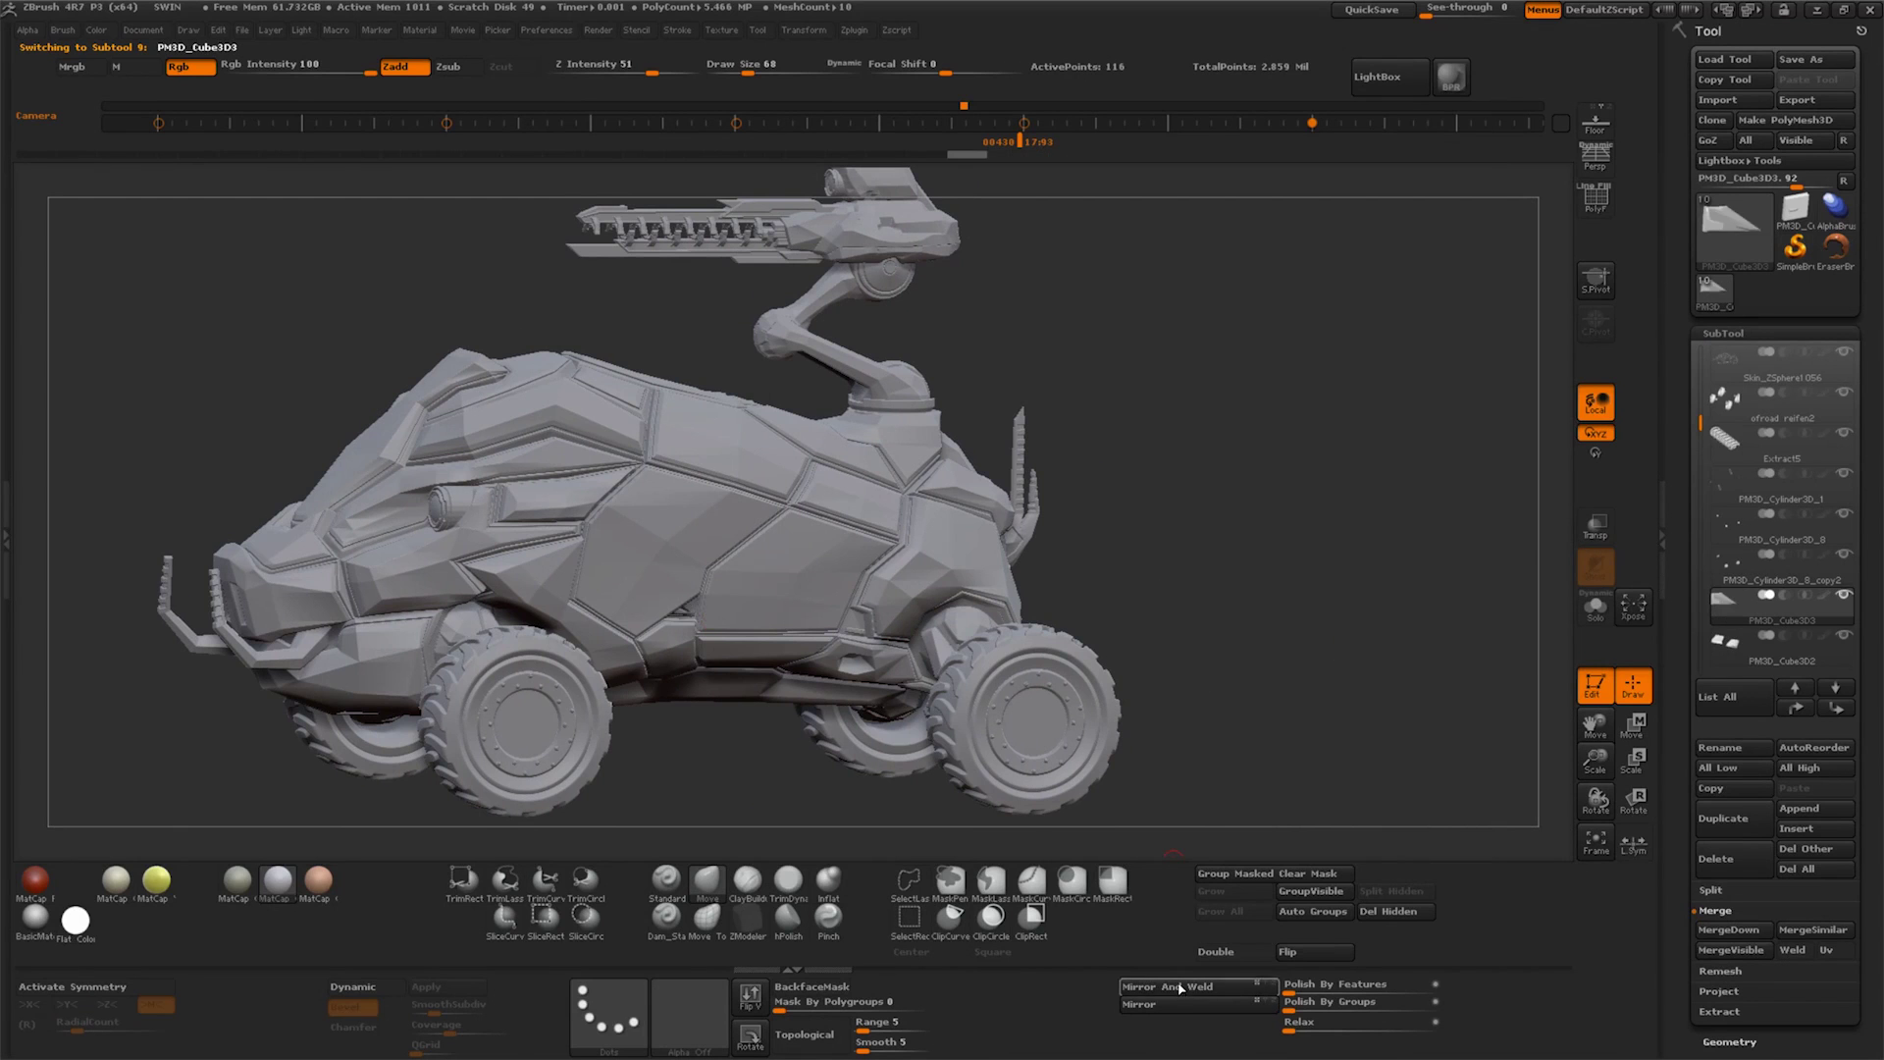
mouse_move(1241, 723)
left_mouse_down()
mouse_move(1221, 705)
mouse_move(1251, 607)
mouse_move(1187, 628)
left_mouse_up()
key("b")
key("m")
key("v")
left_click_drag(1595, 756, 930, 632)
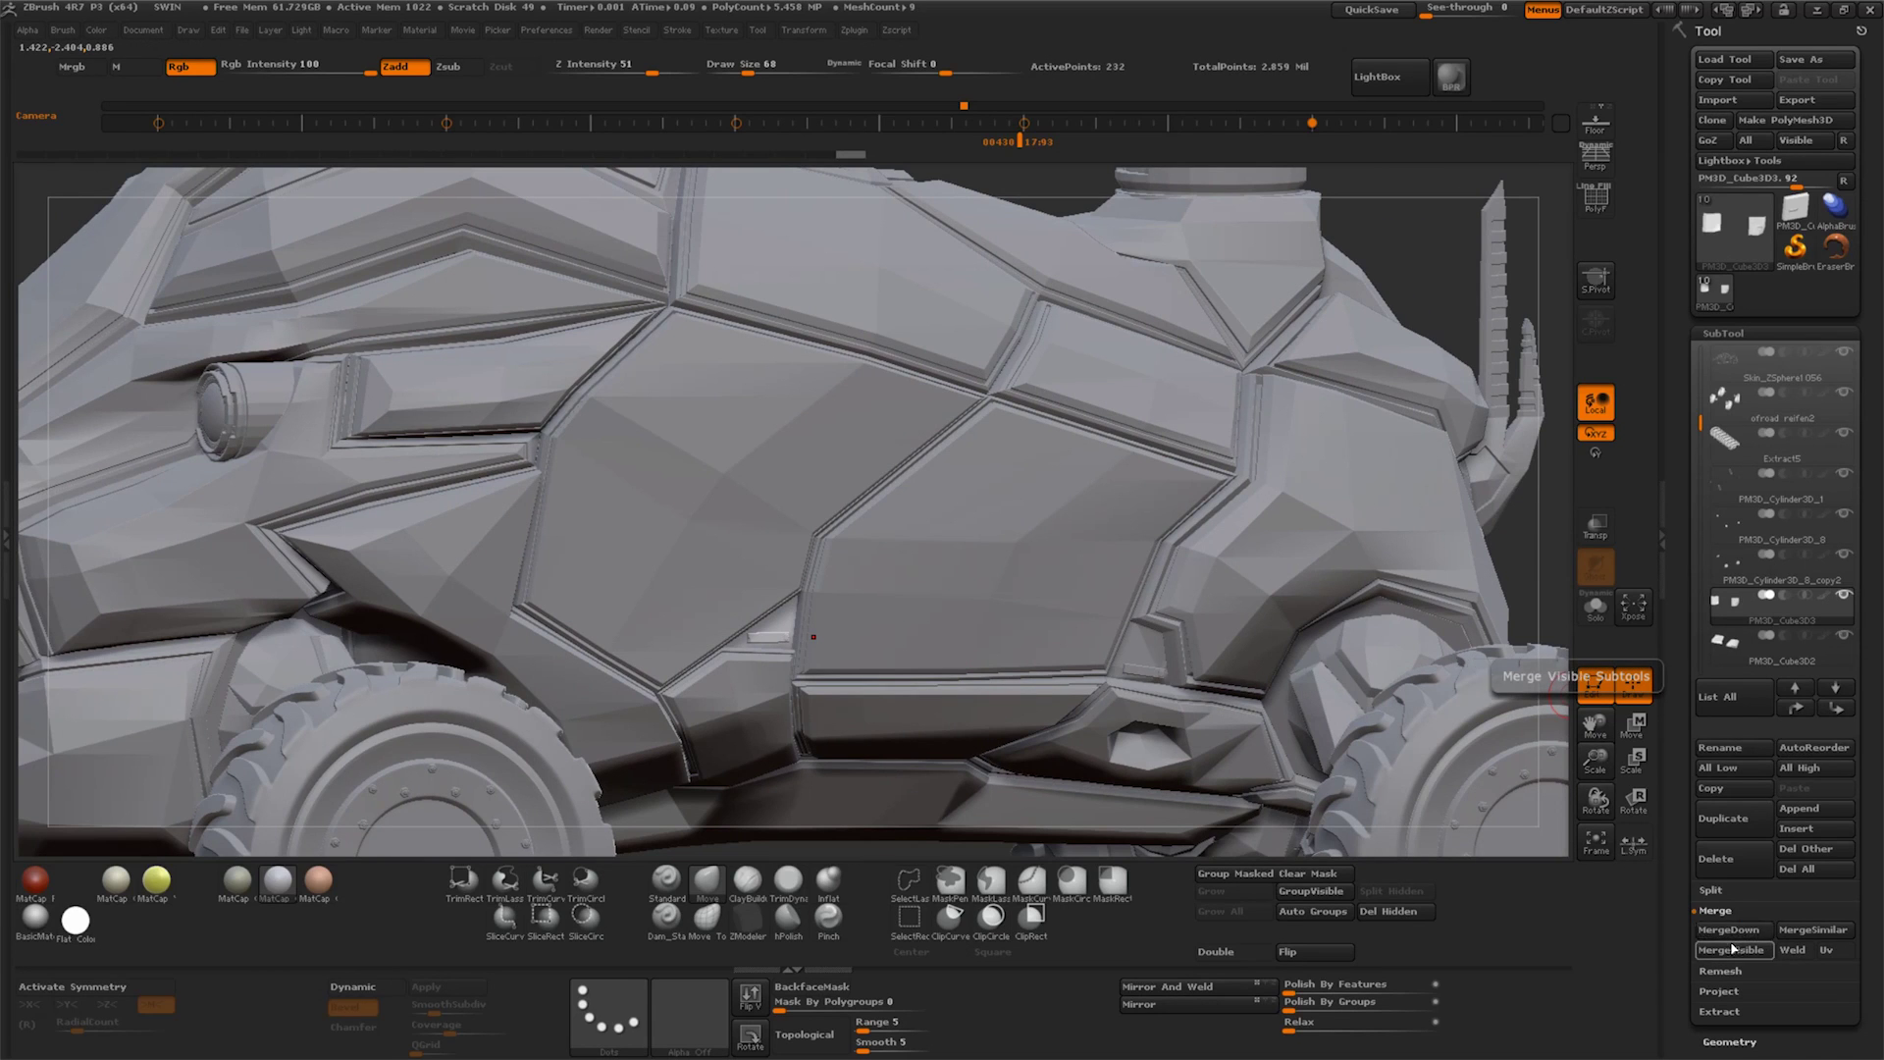
Split the combined cube subtool into separate subtools by polygroup with Groups Split
left_click(1727, 891)
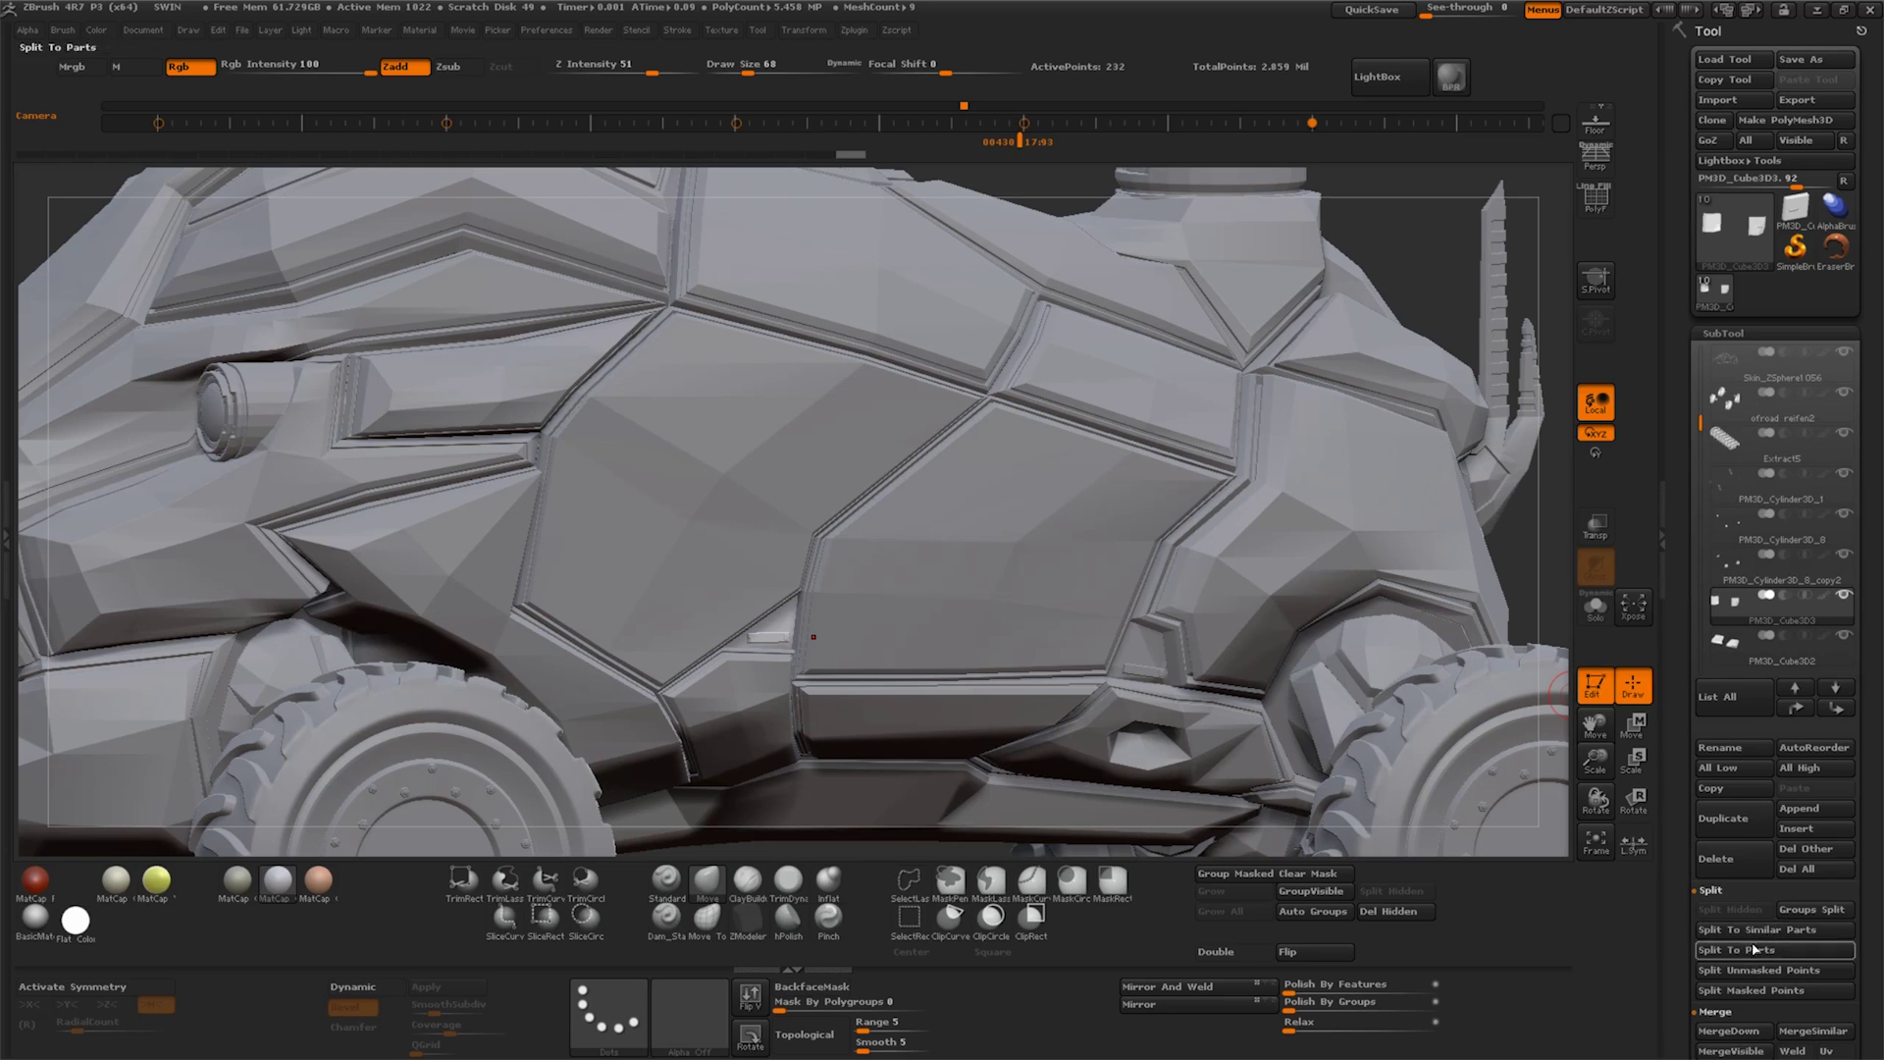
left_click(1322, 916)
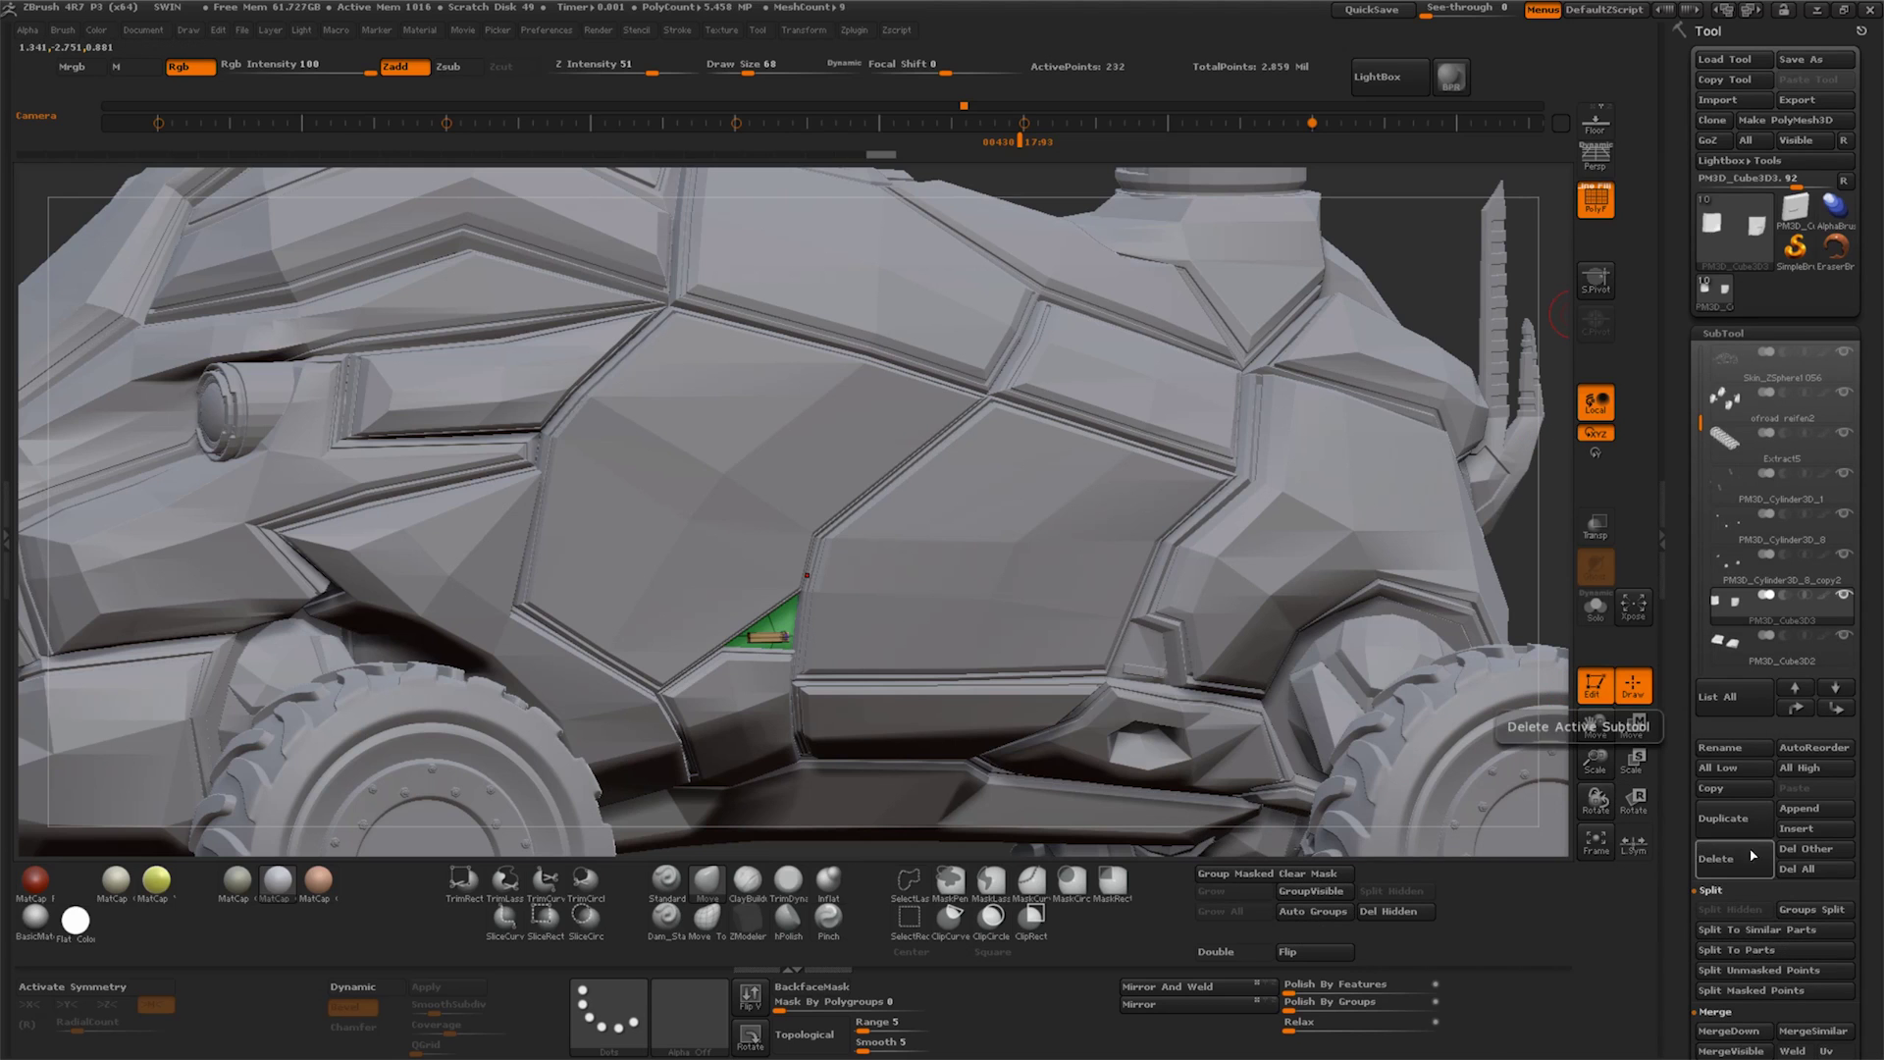
left_click(1813, 910)
left_click(1540, 952)
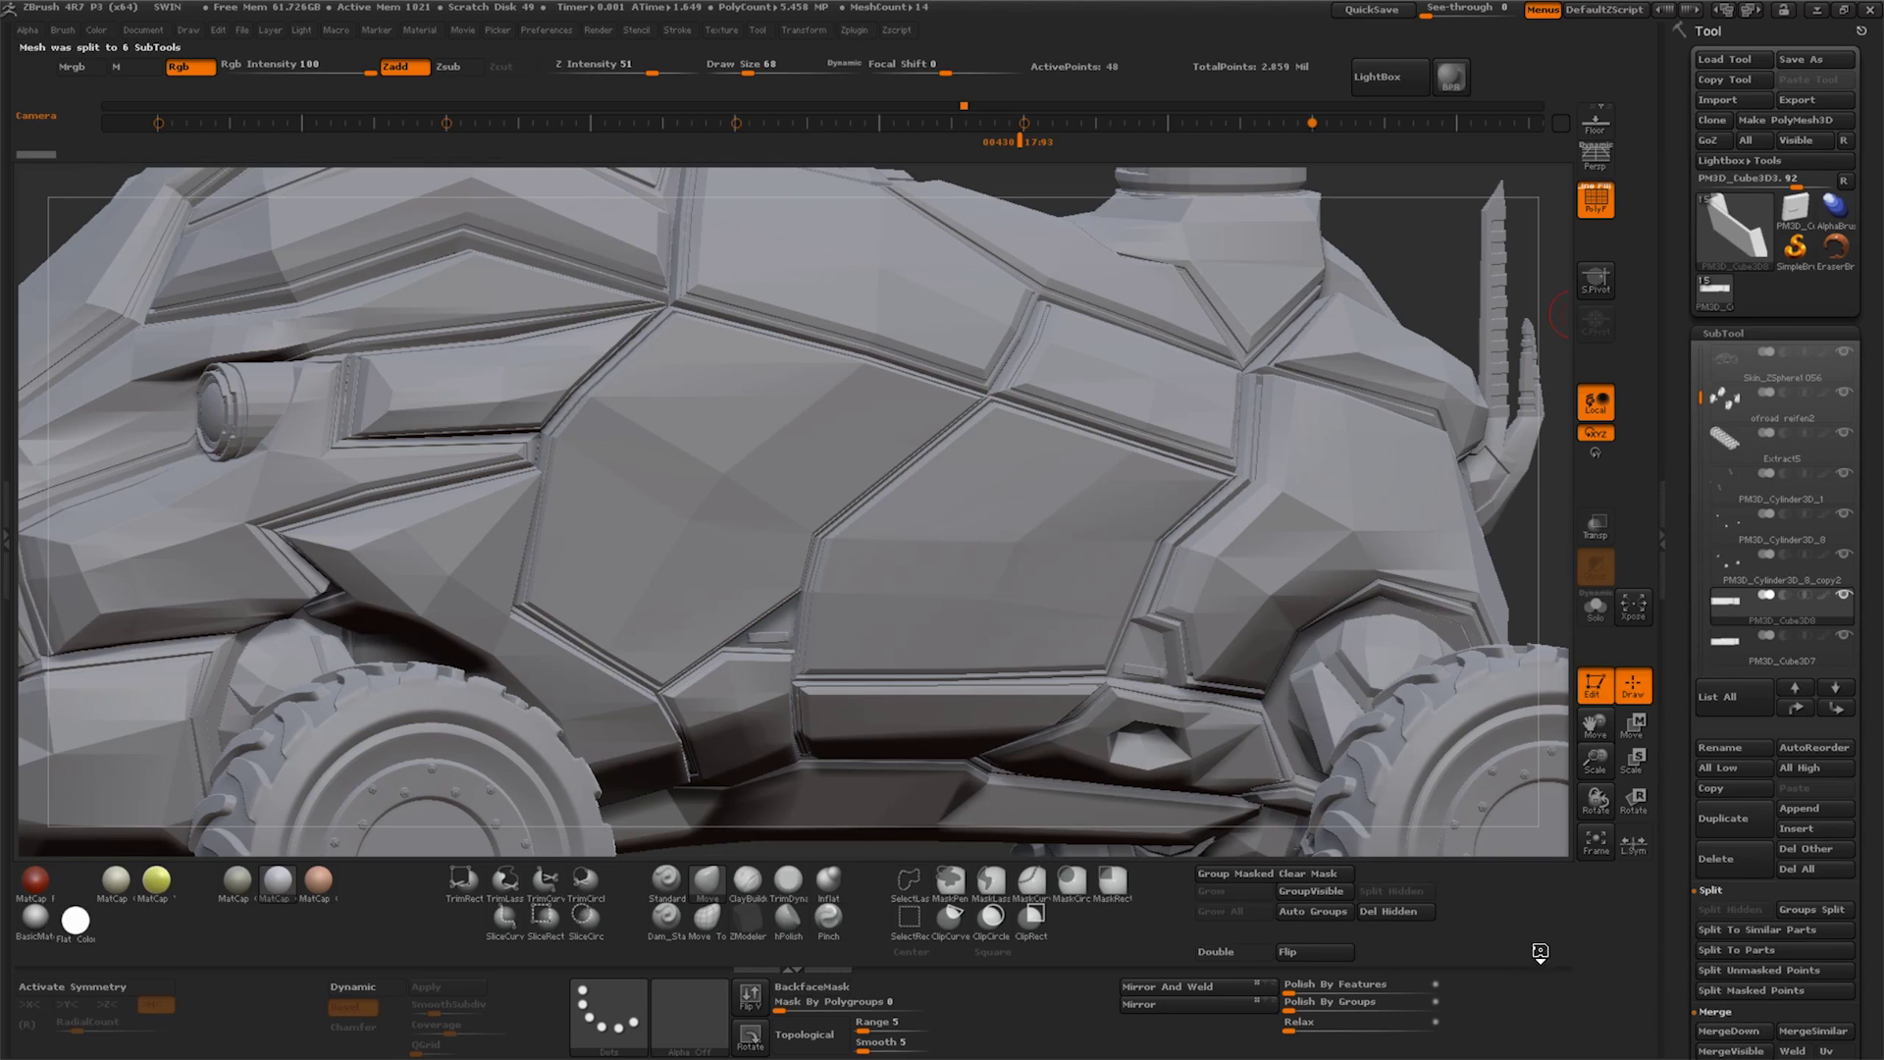
Run Split To Similar Parts on PM3D_Cube3D2, then select PM3D_Cube3D8 and PM3D_Cube3D6
left_click(1149, 648, "alt")
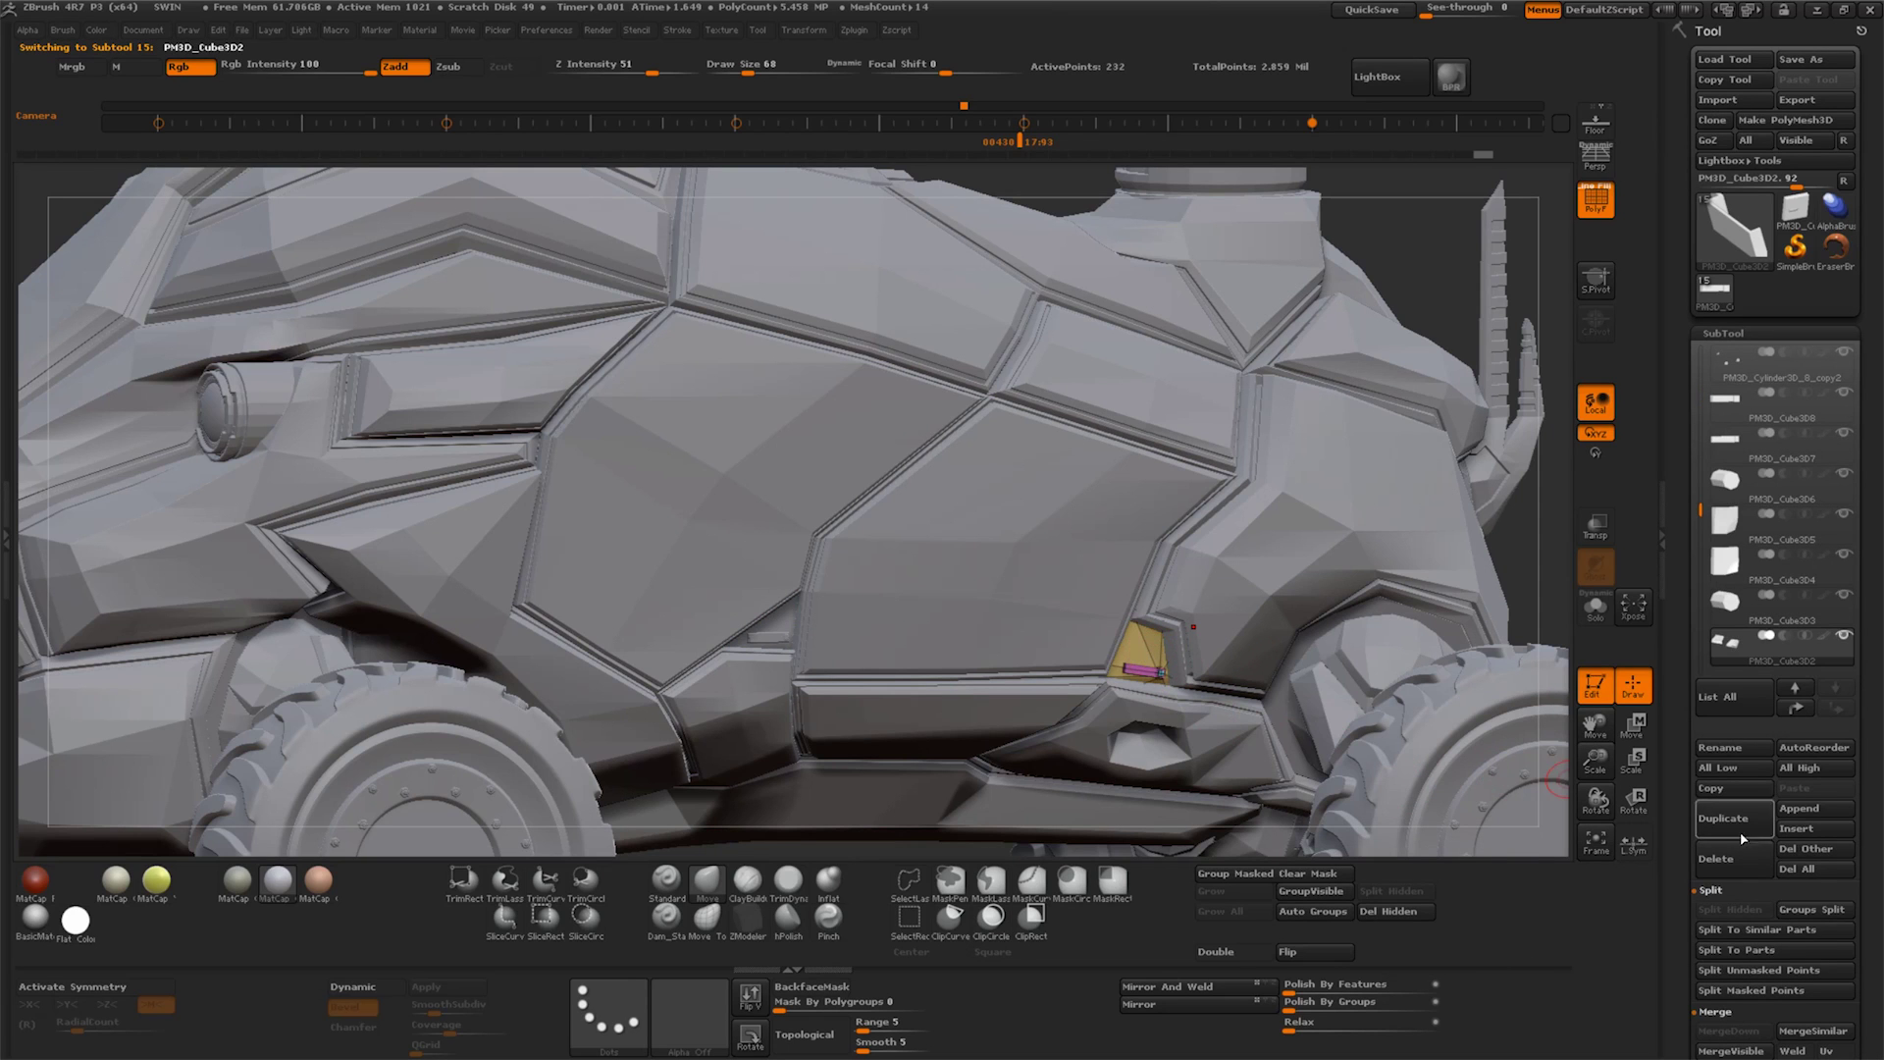
left_click(1789, 929)
left_click(1685, 952)
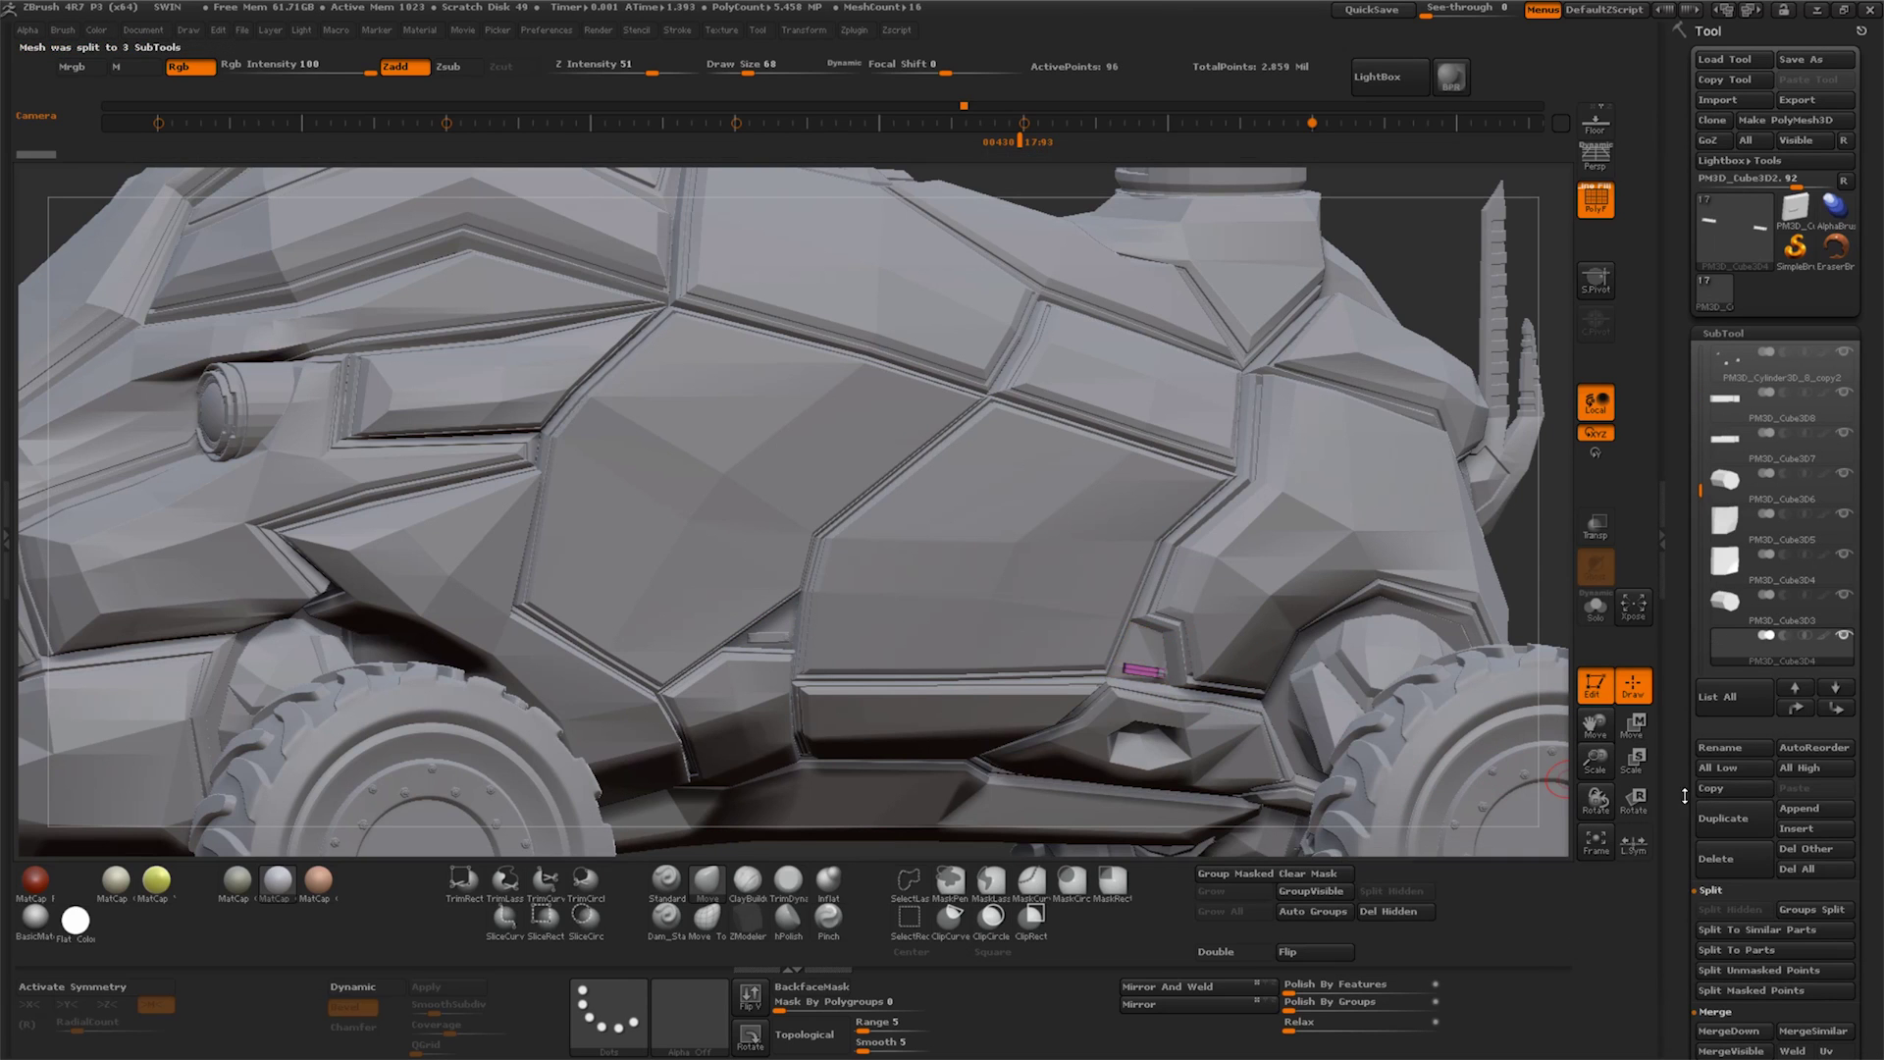
left_click(1767, 418)
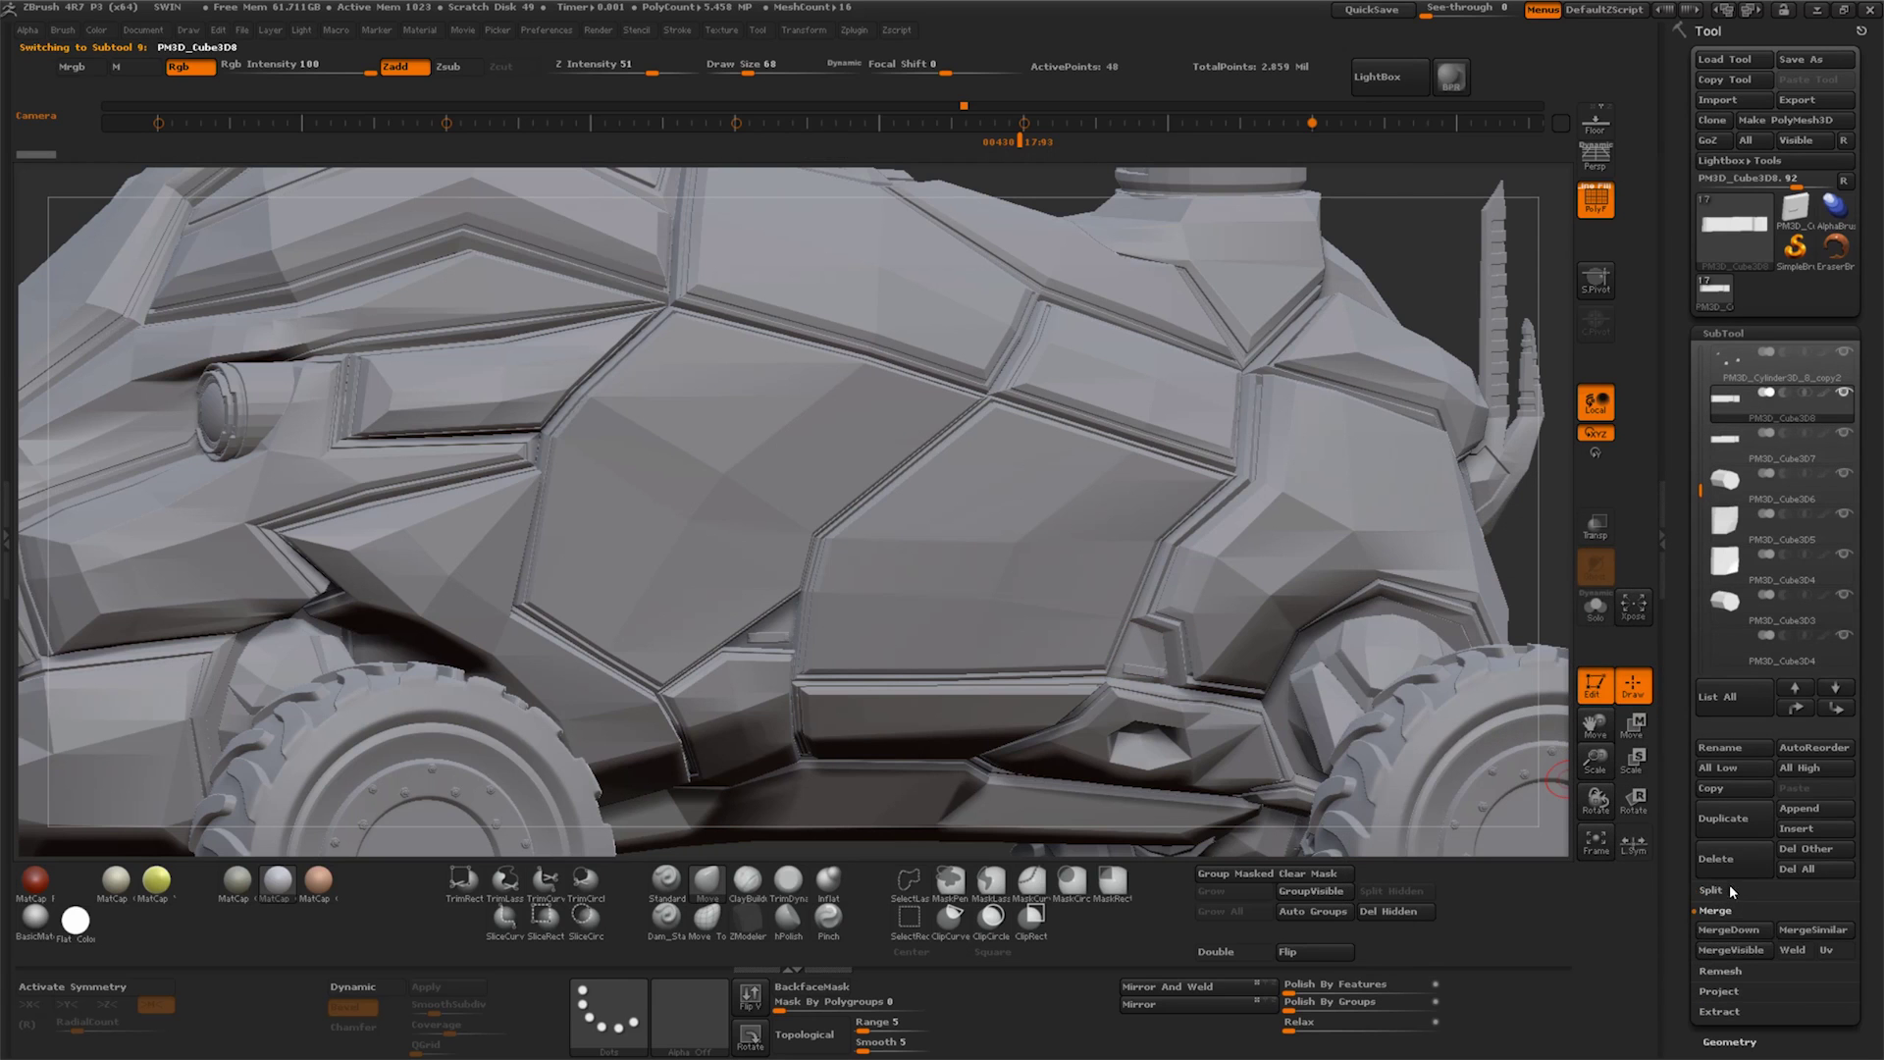
left_click(1743, 934)
left_click(1835, 707)
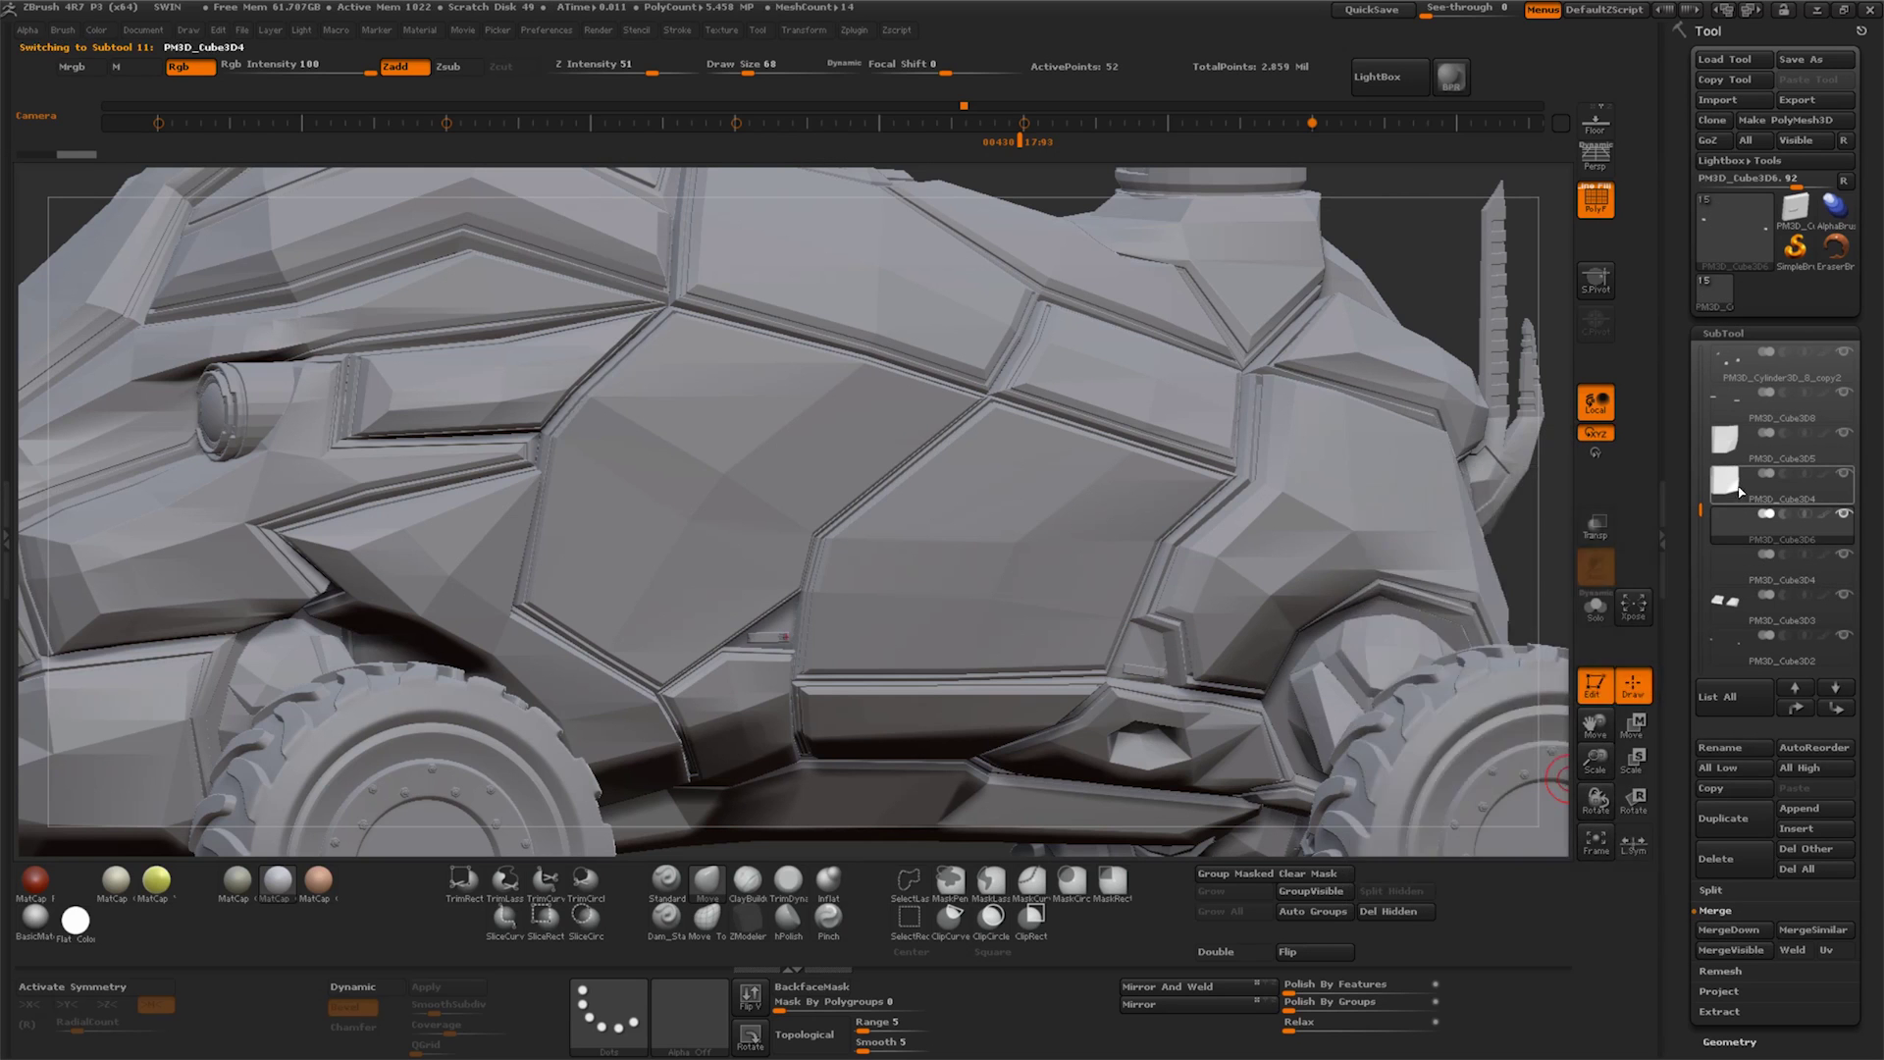
mouse_move(1616, 795)
left_mouse_down()
mouse_move(1370, 764)
mouse_move(1350, 783)
mouse_move(1369, 746)
left_mouse_up()
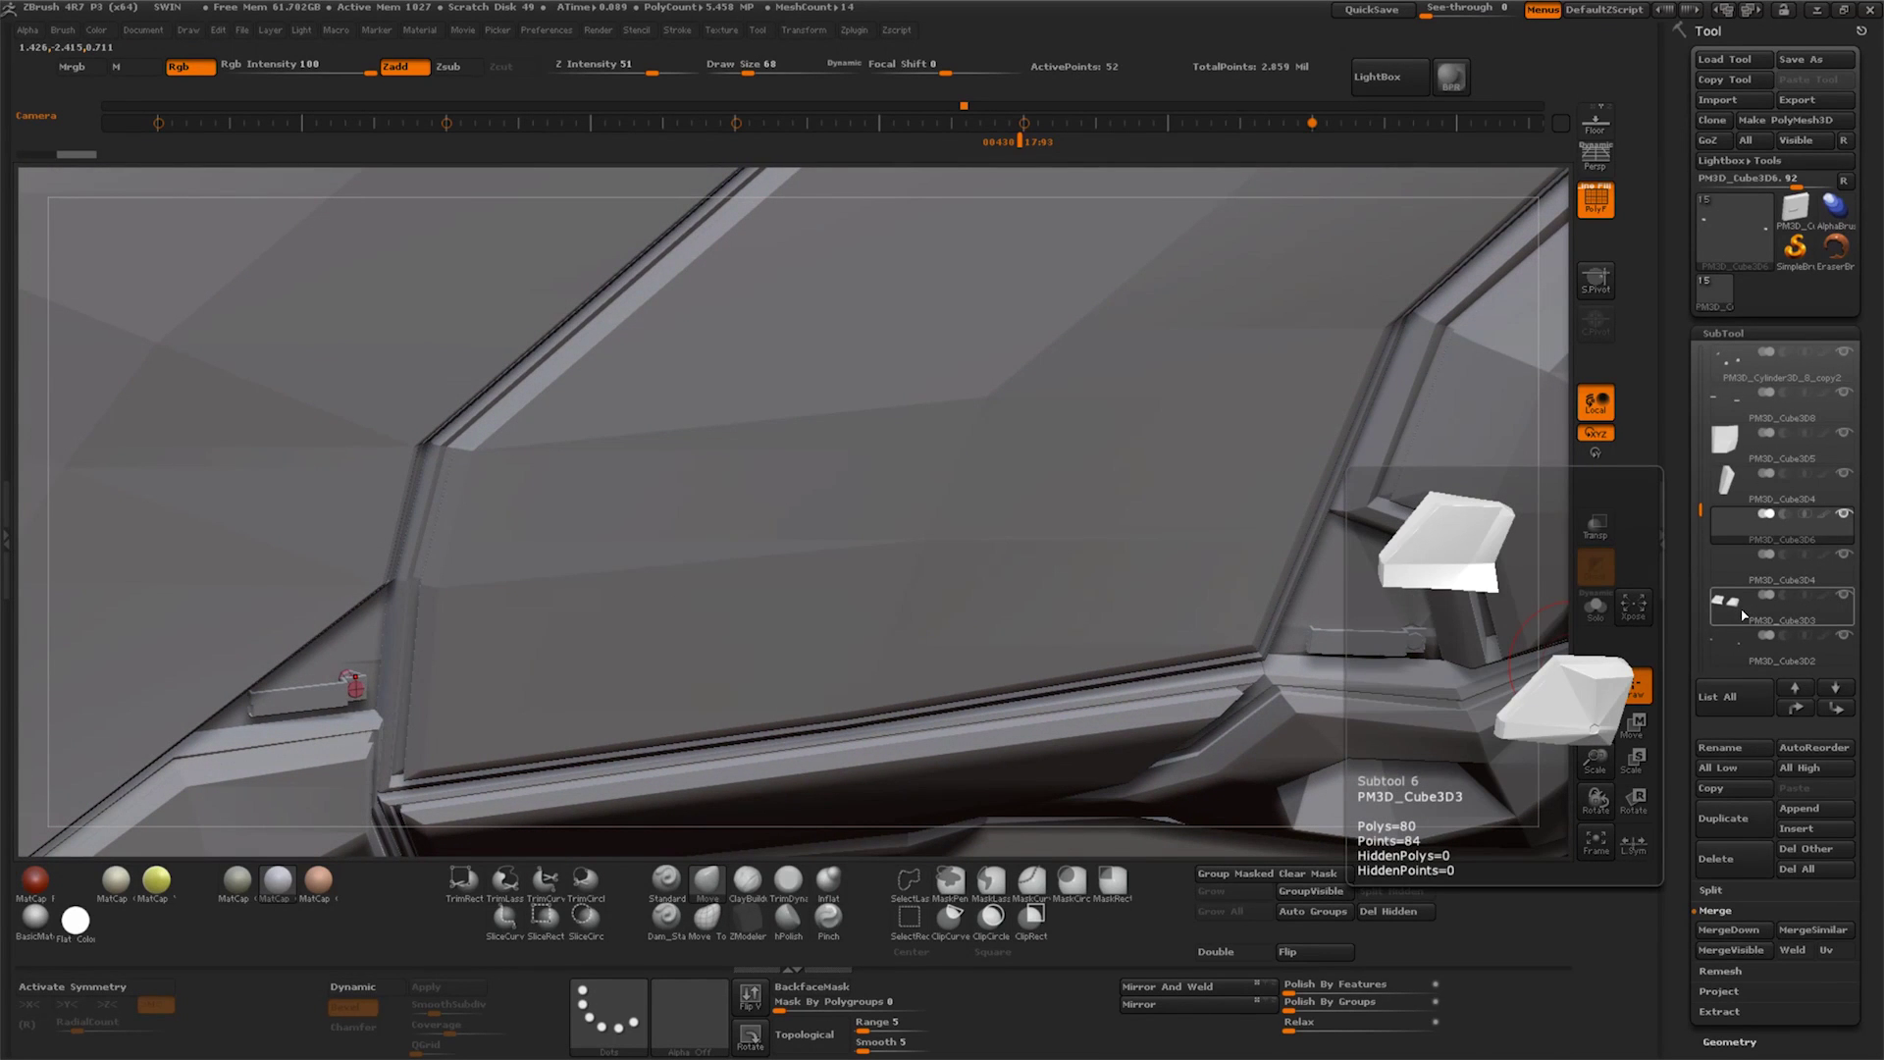
Move PM3D_Cube3D6 two places down the subtool list and merge it down
left_click(1735, 573)
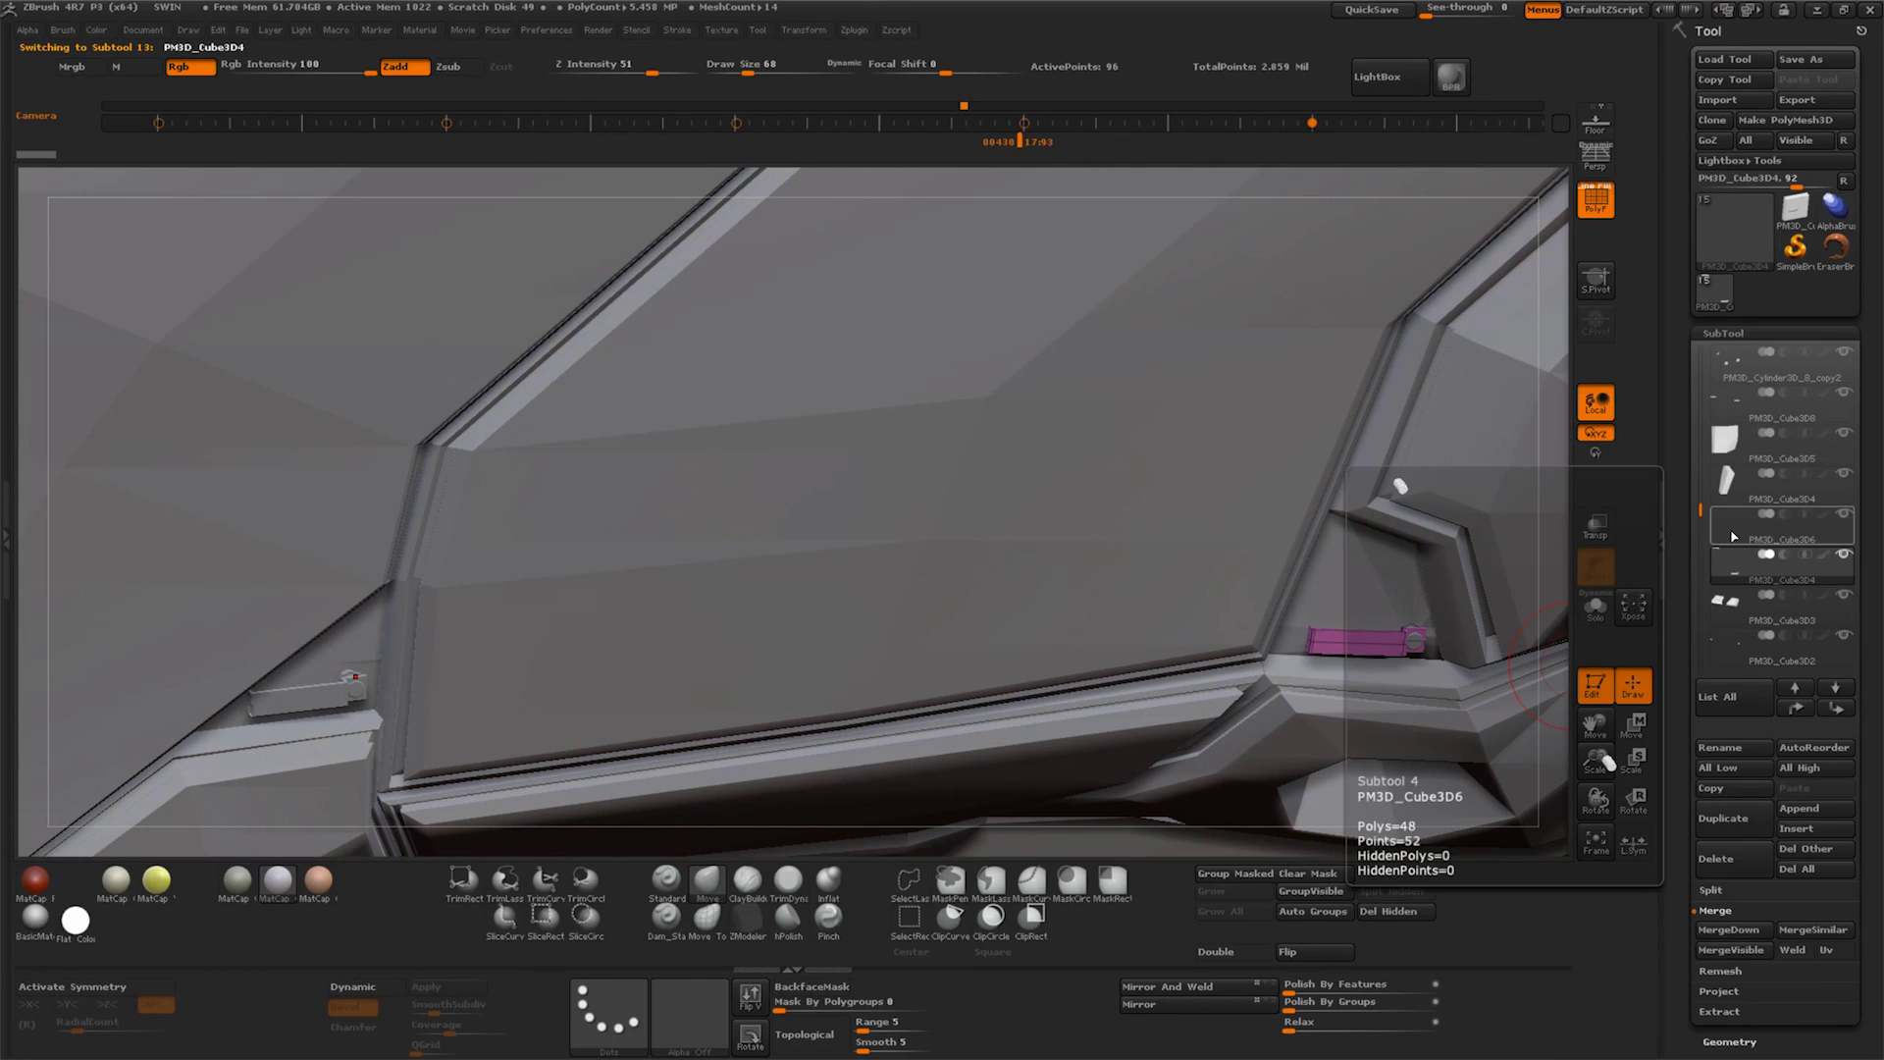
left_click(1735, 537)
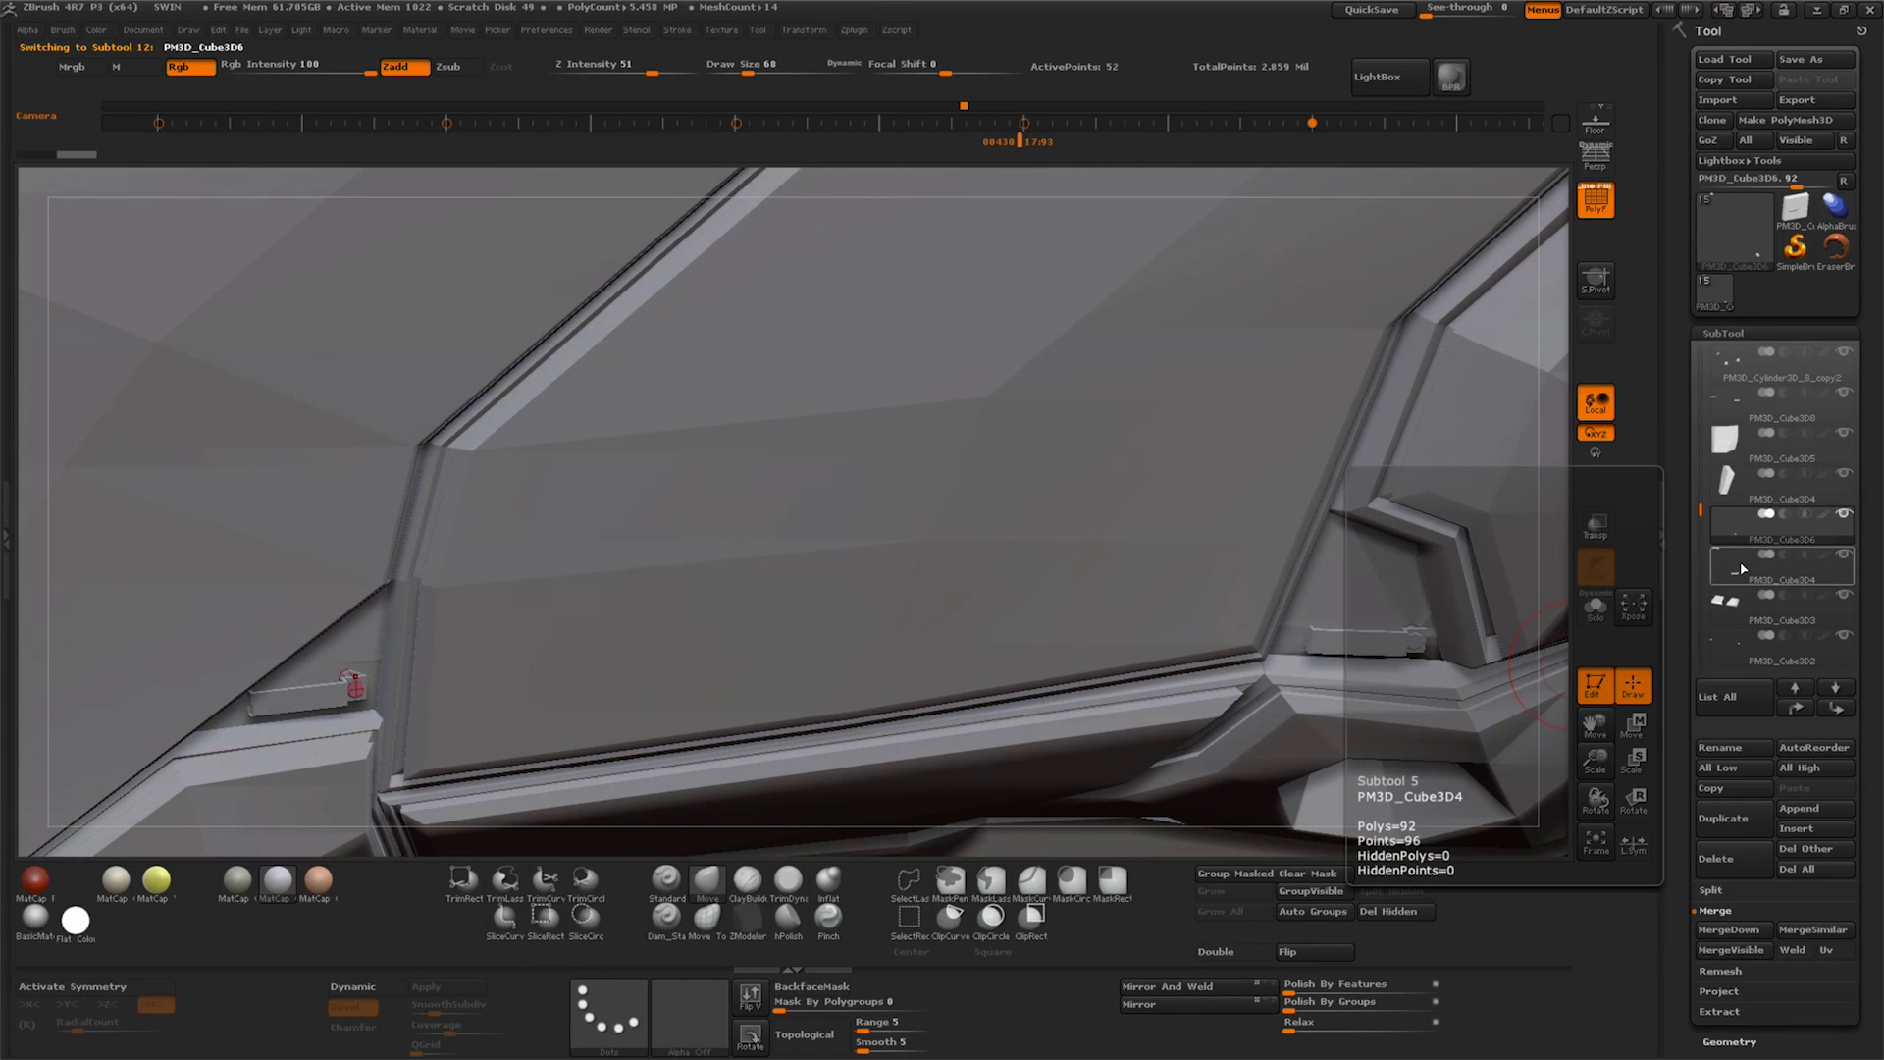
left_click(1754, 661)
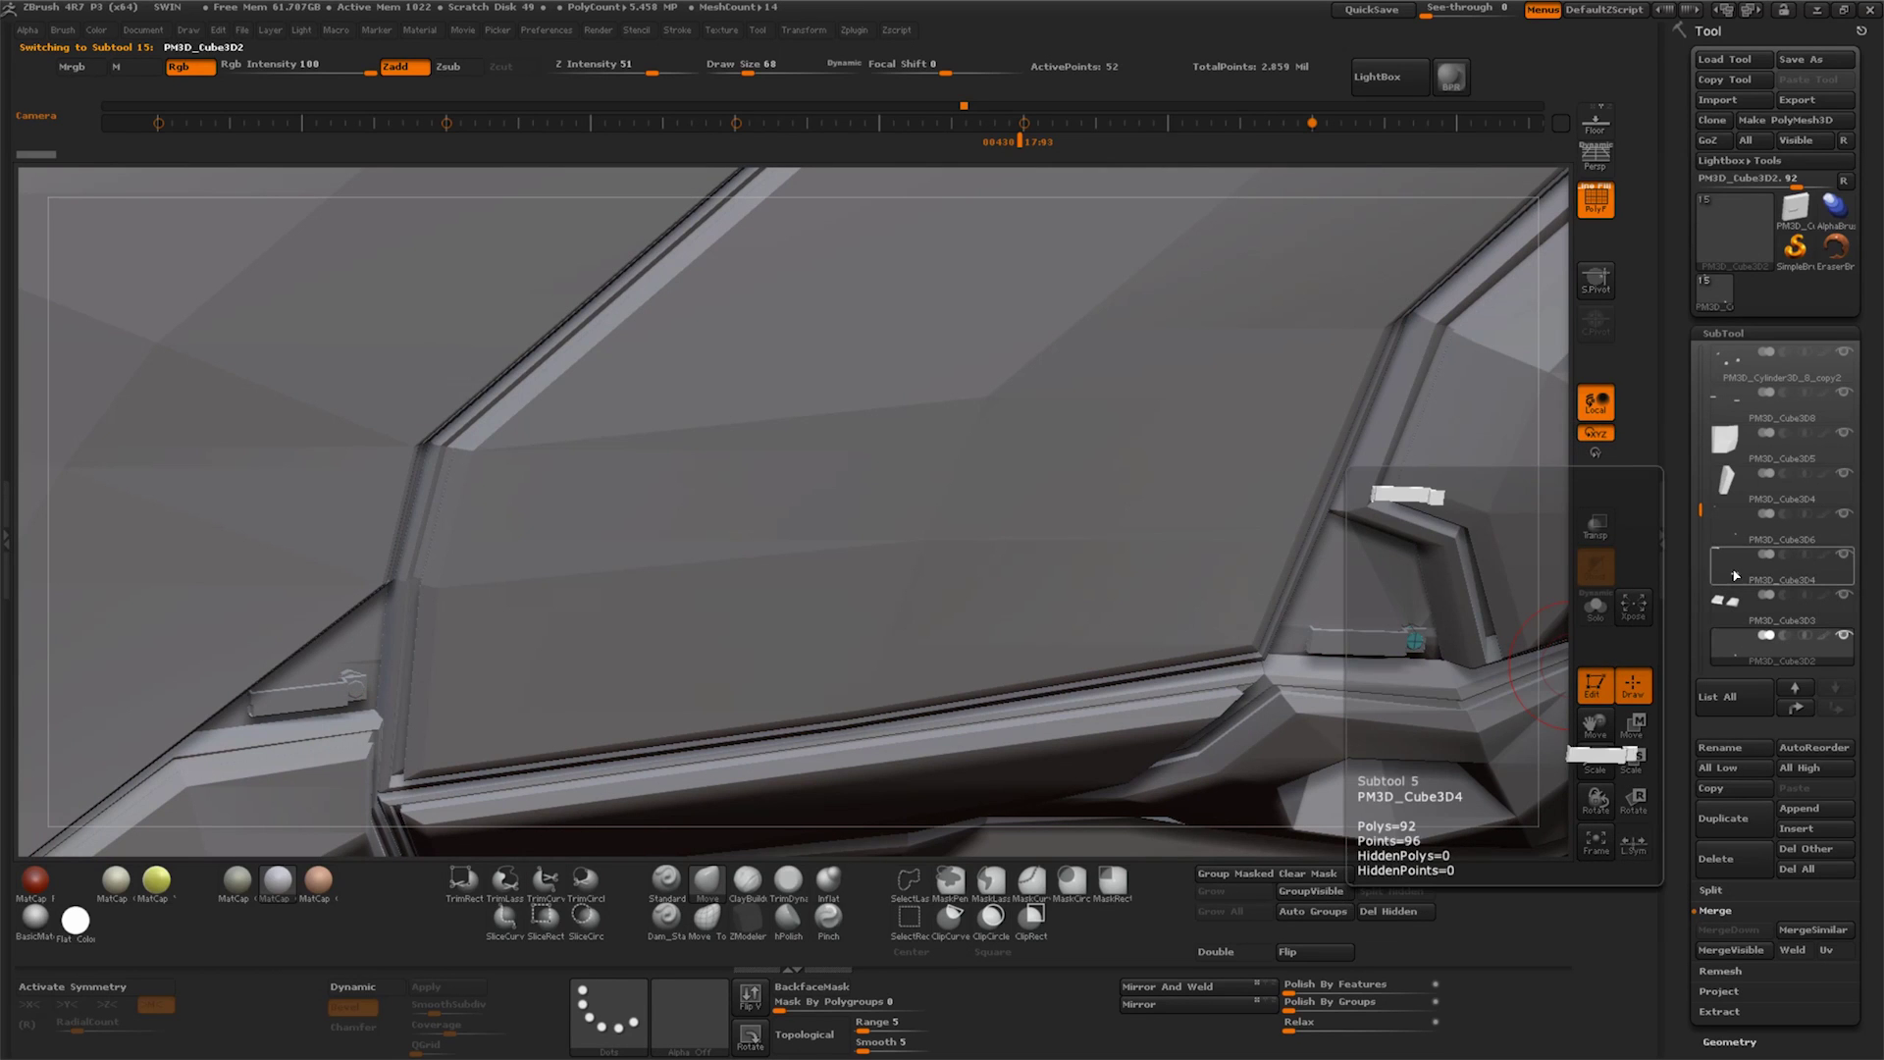
left_click_drag(1737, 538, 1744, 618)
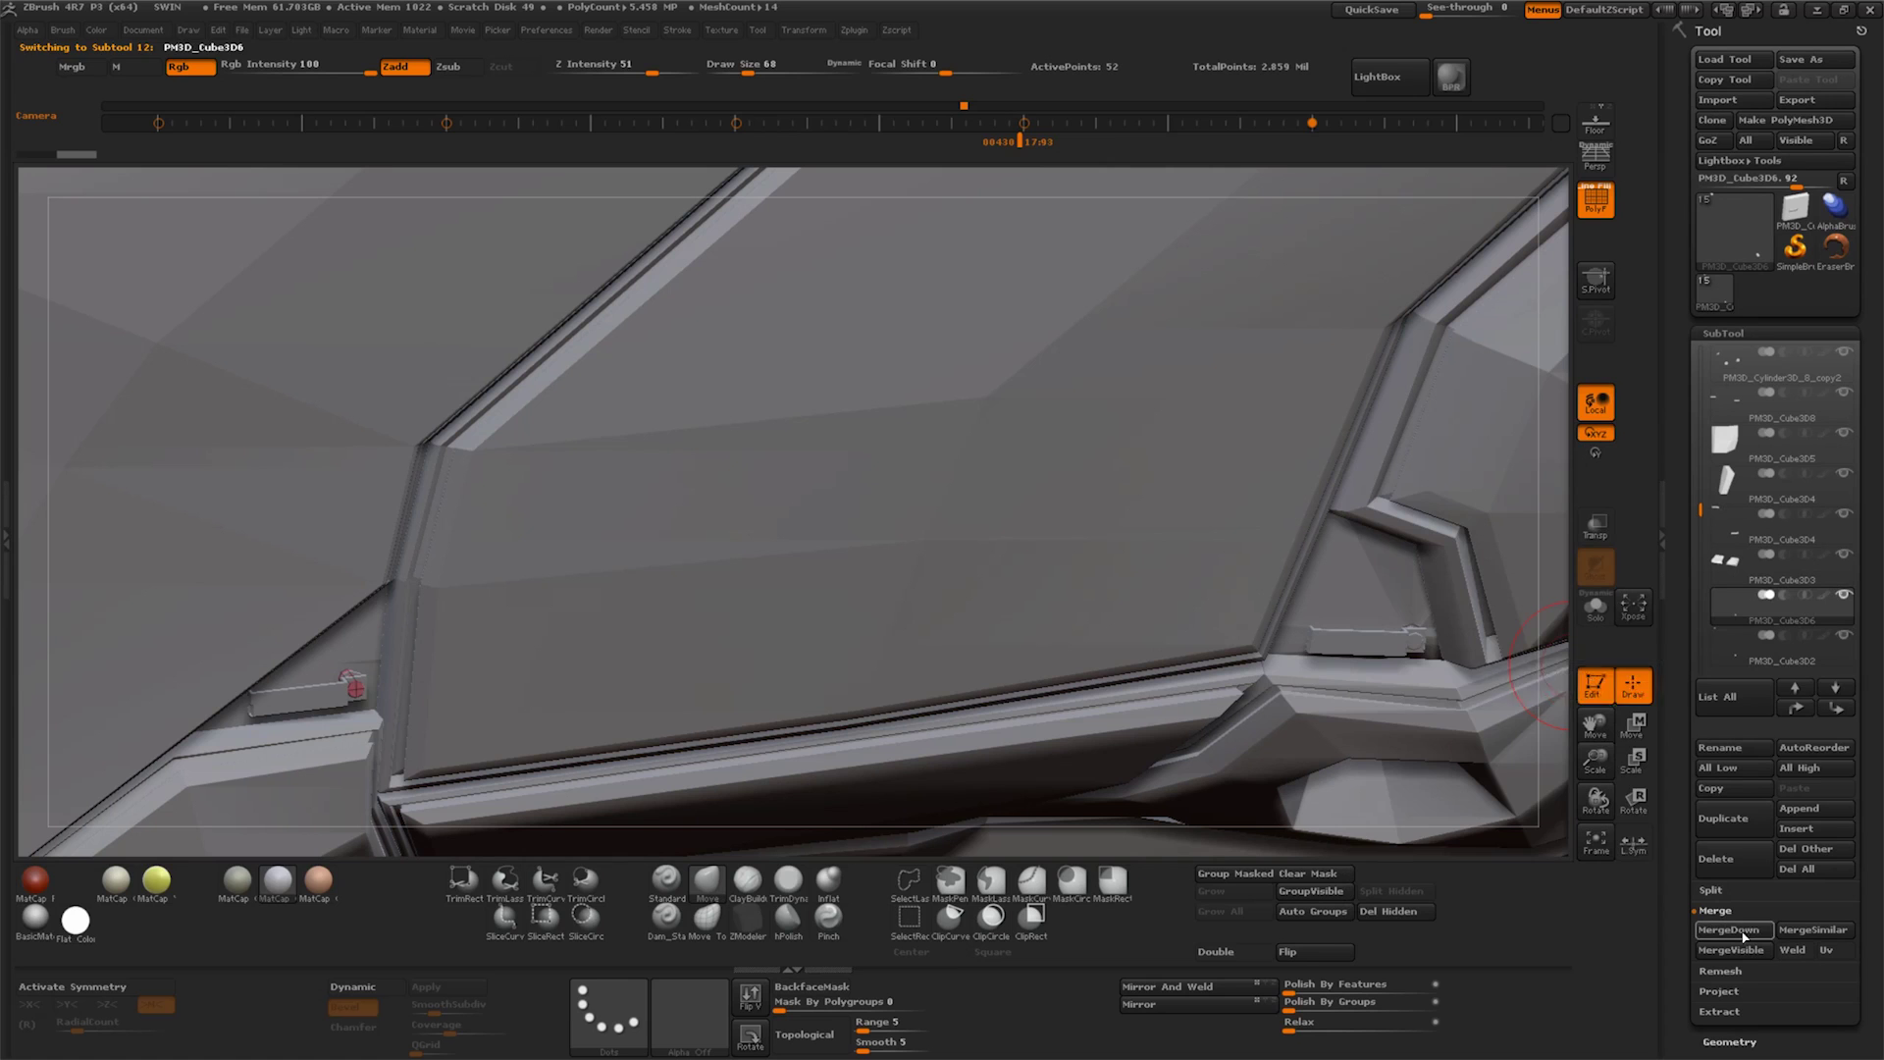
left_click(1750, 932)
Merge PM3D_Cube3D5 down, move it one place lower, and merge PM3D_Cube3D3 into it
left_click(1745, 576)
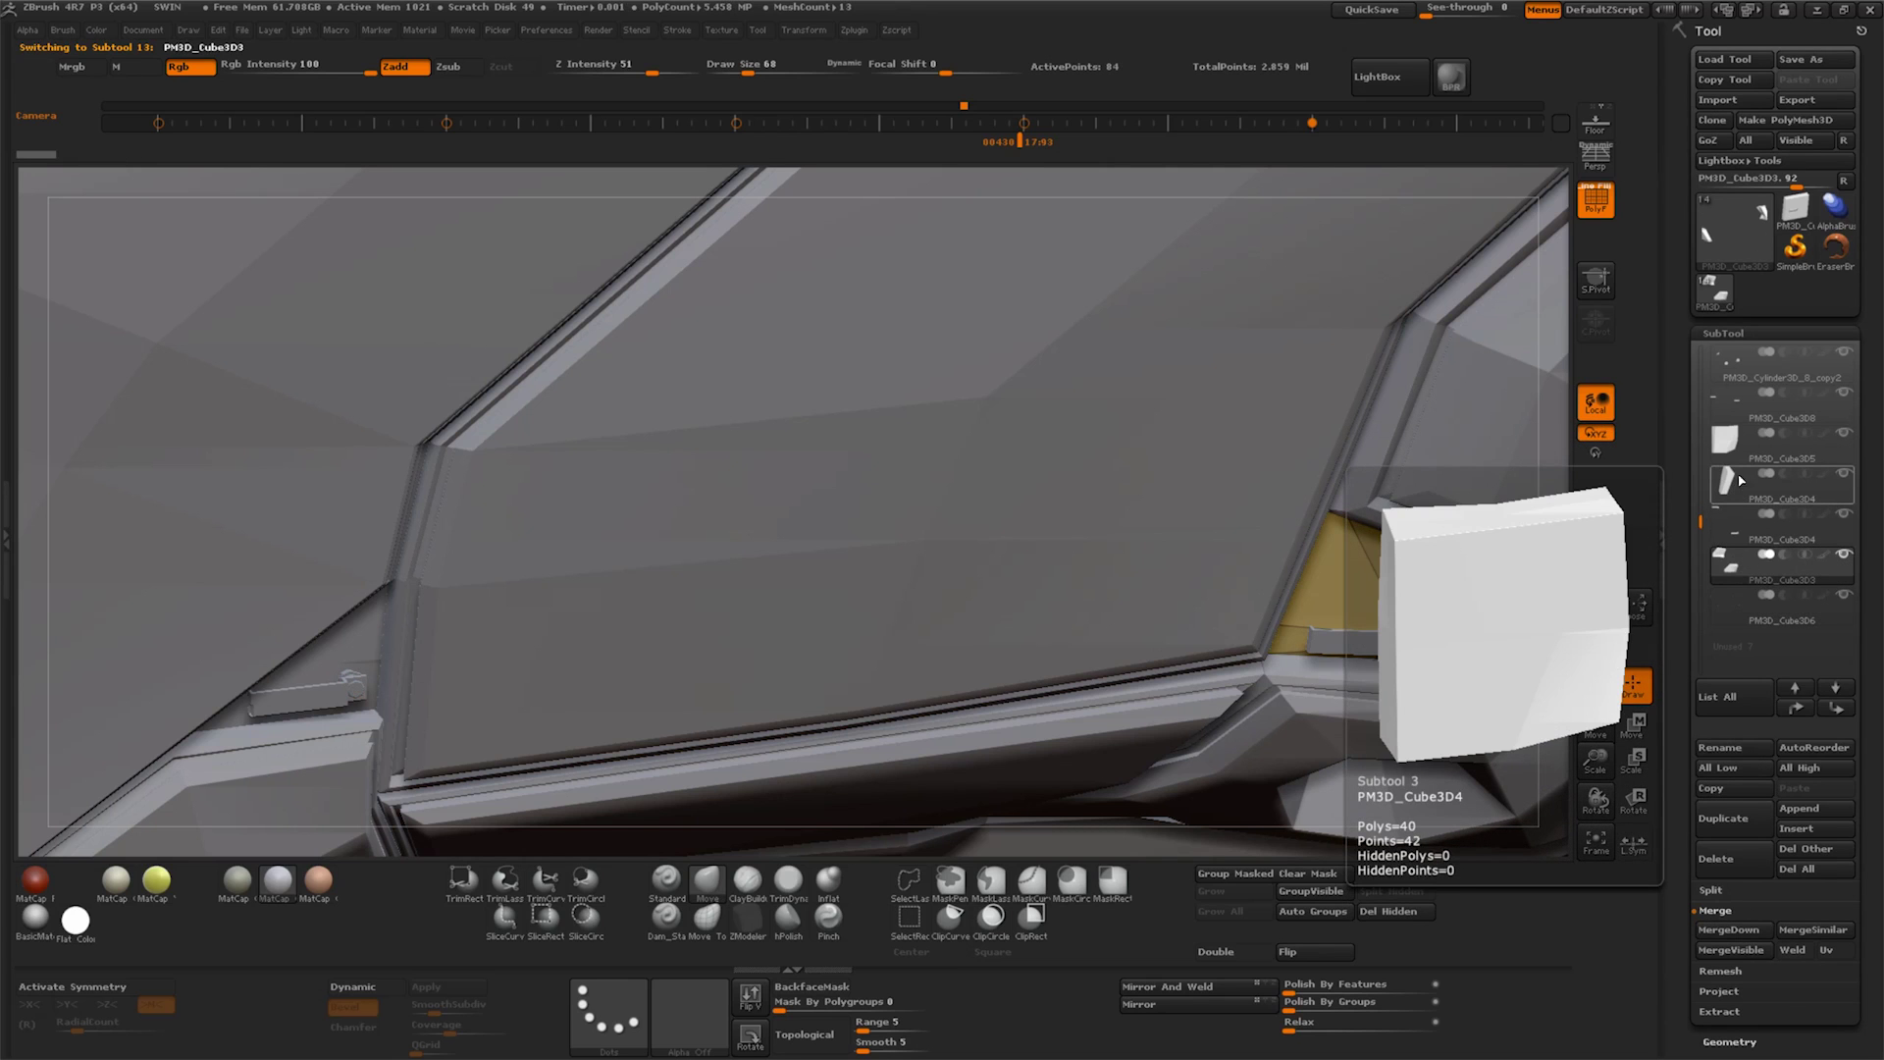
left_click(1742, 438)
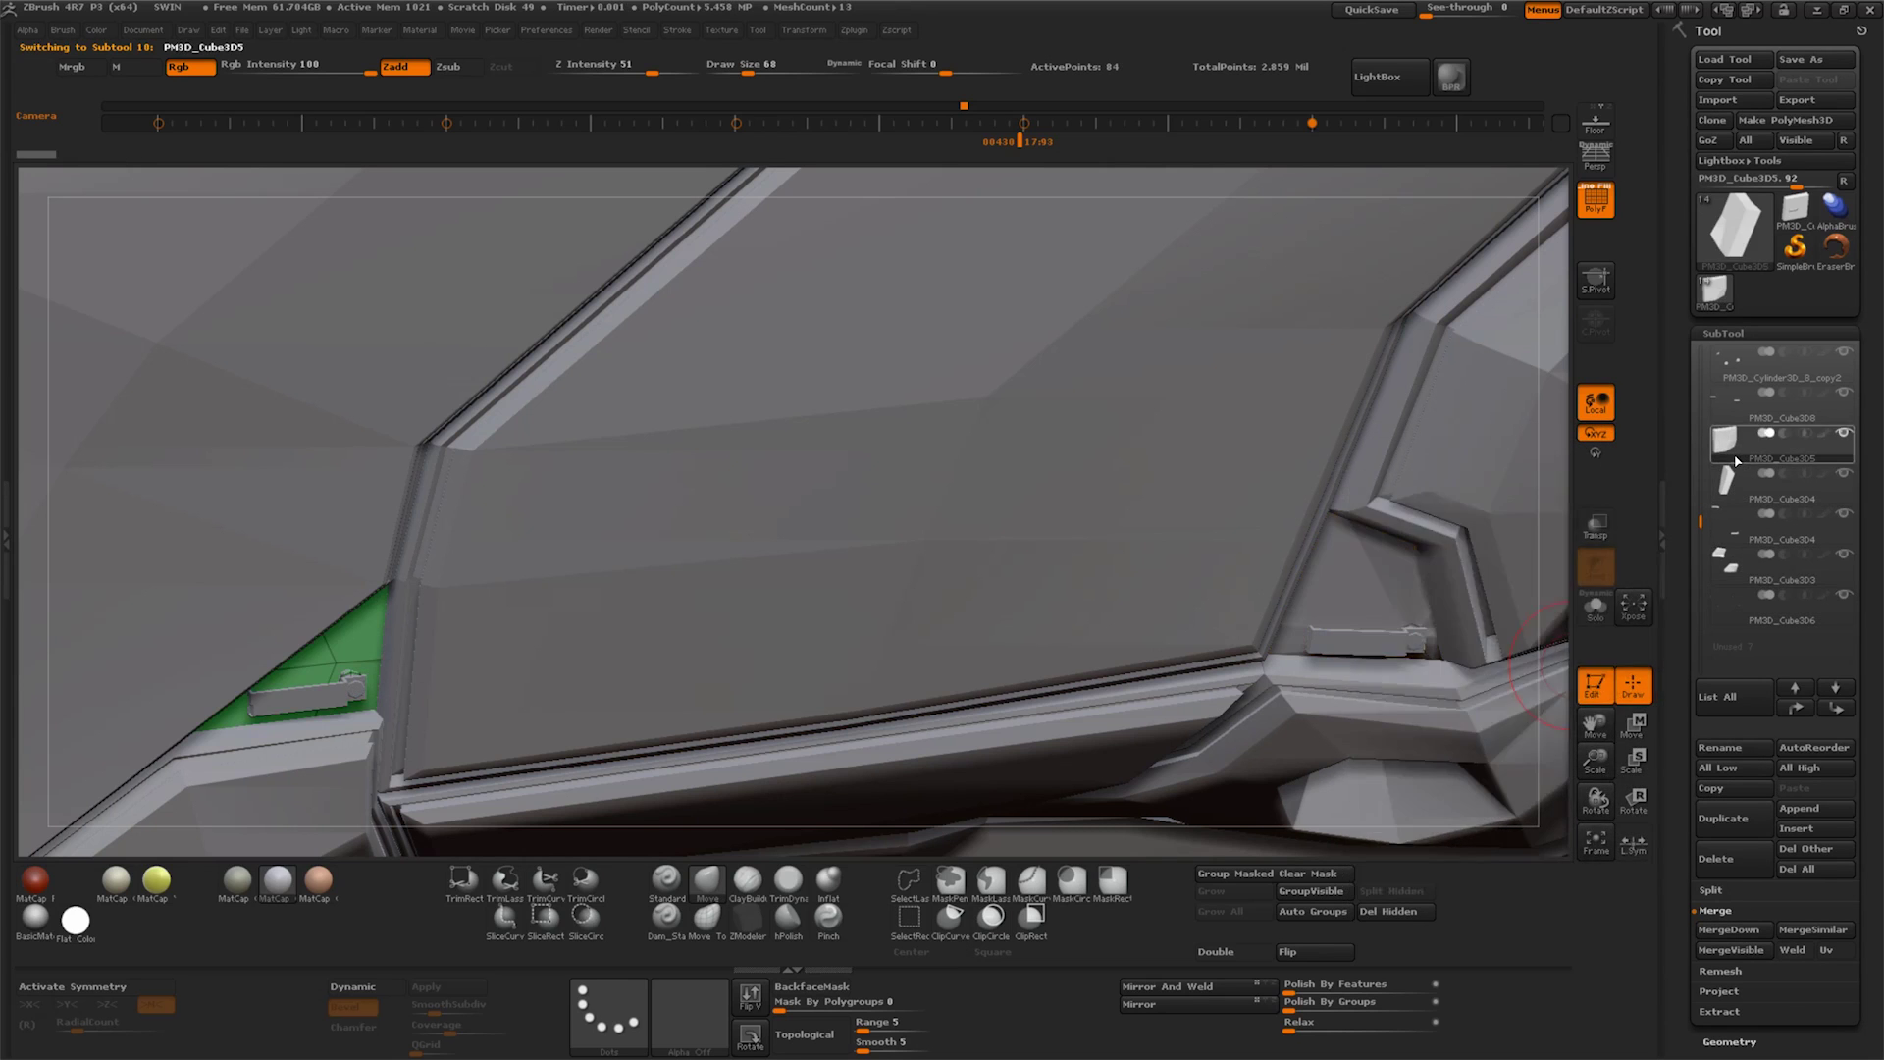
left_click(1742, 932)
left_click(1835, 709)
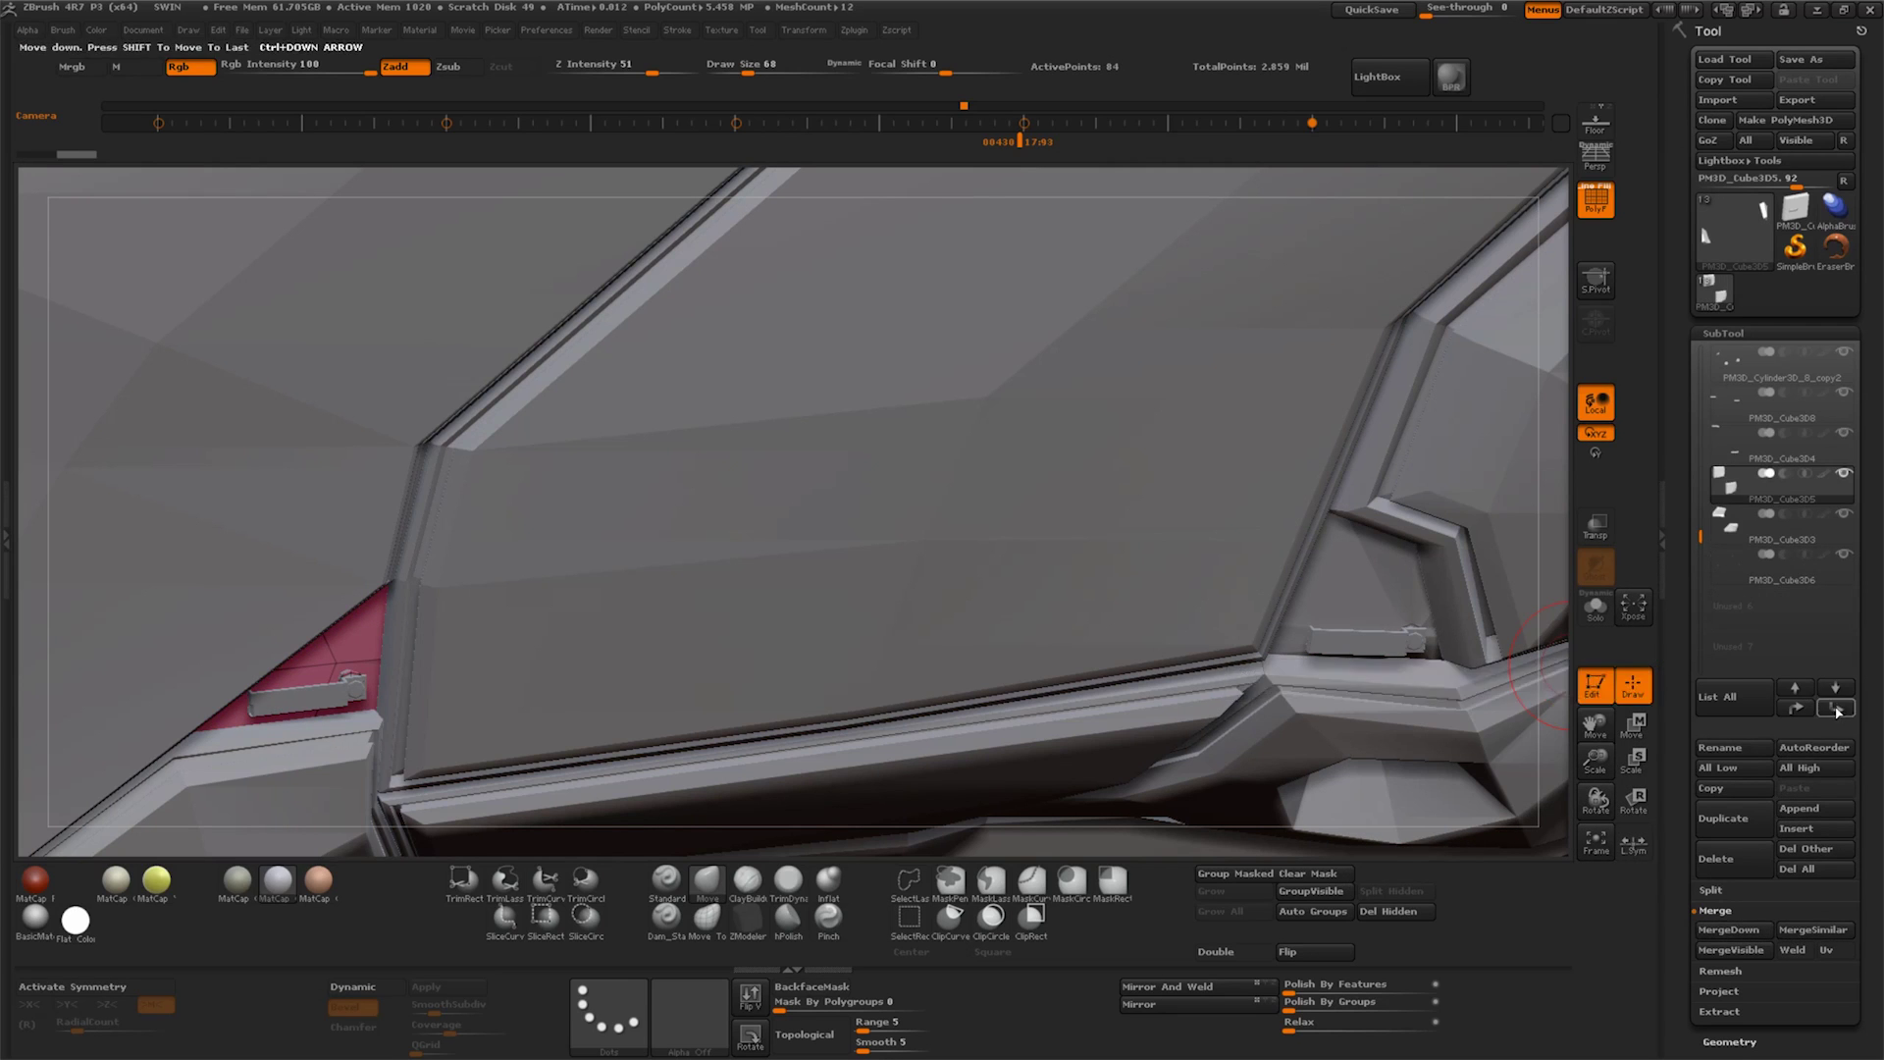
left_click(1729, 929)
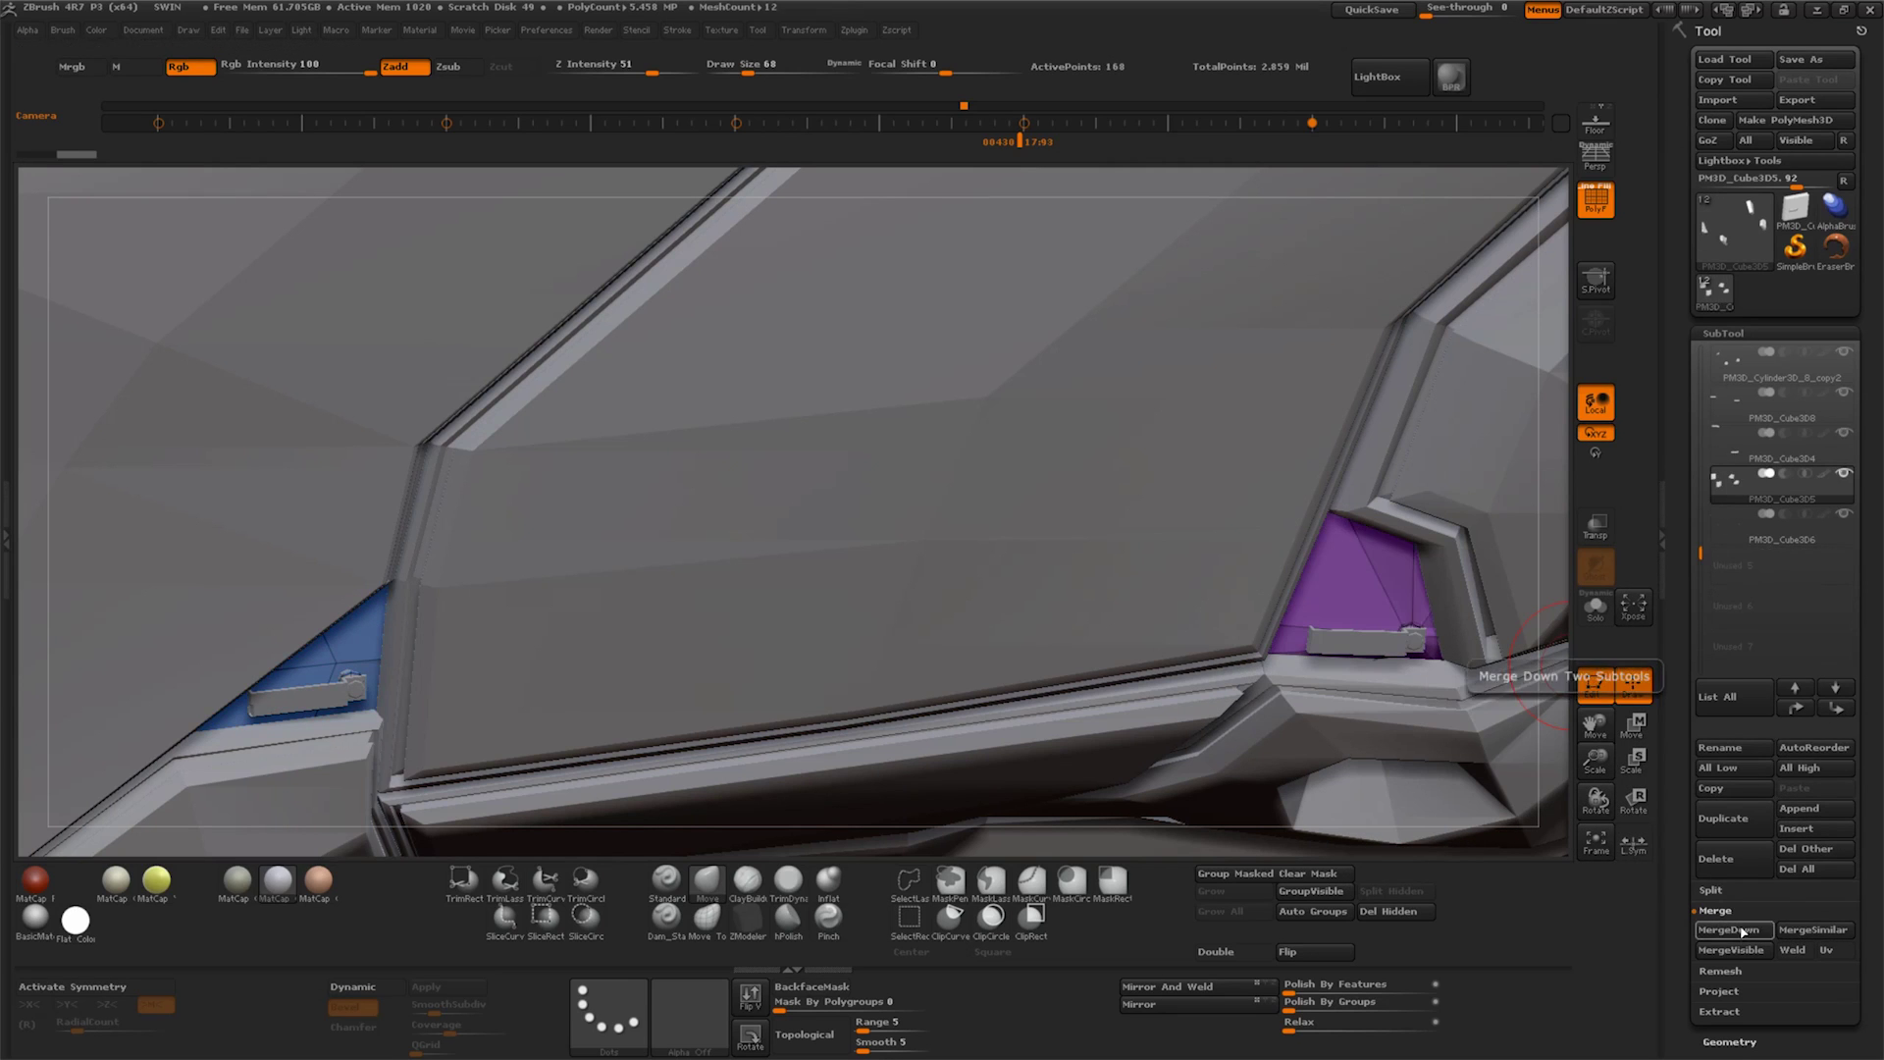
Select PM3D_Cube3D8 and merge PM3D_Cube3D4 into it
left_click(1772, 541)
left_click(1781, 402)
left_click(1730, 929)
left_click_drag(1084, 690, 1553, 756)
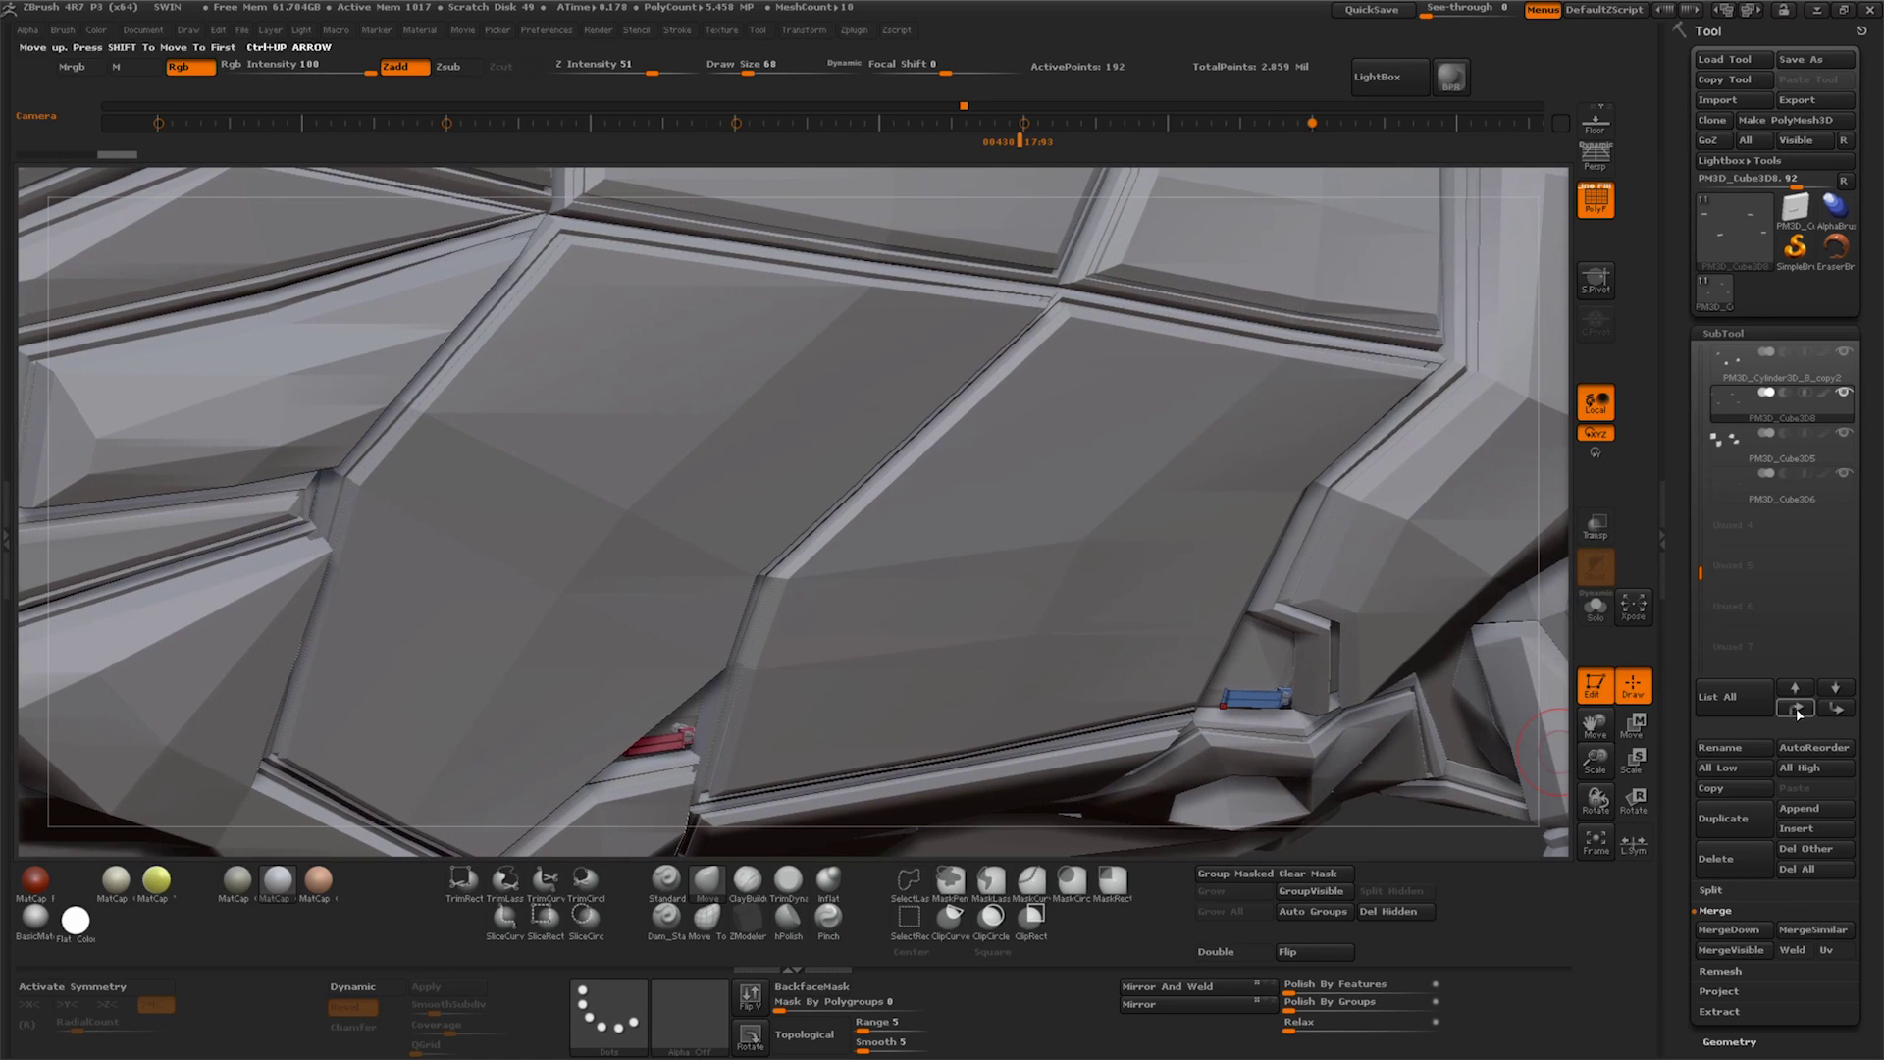
scroll(1774, 403, "up", 5)
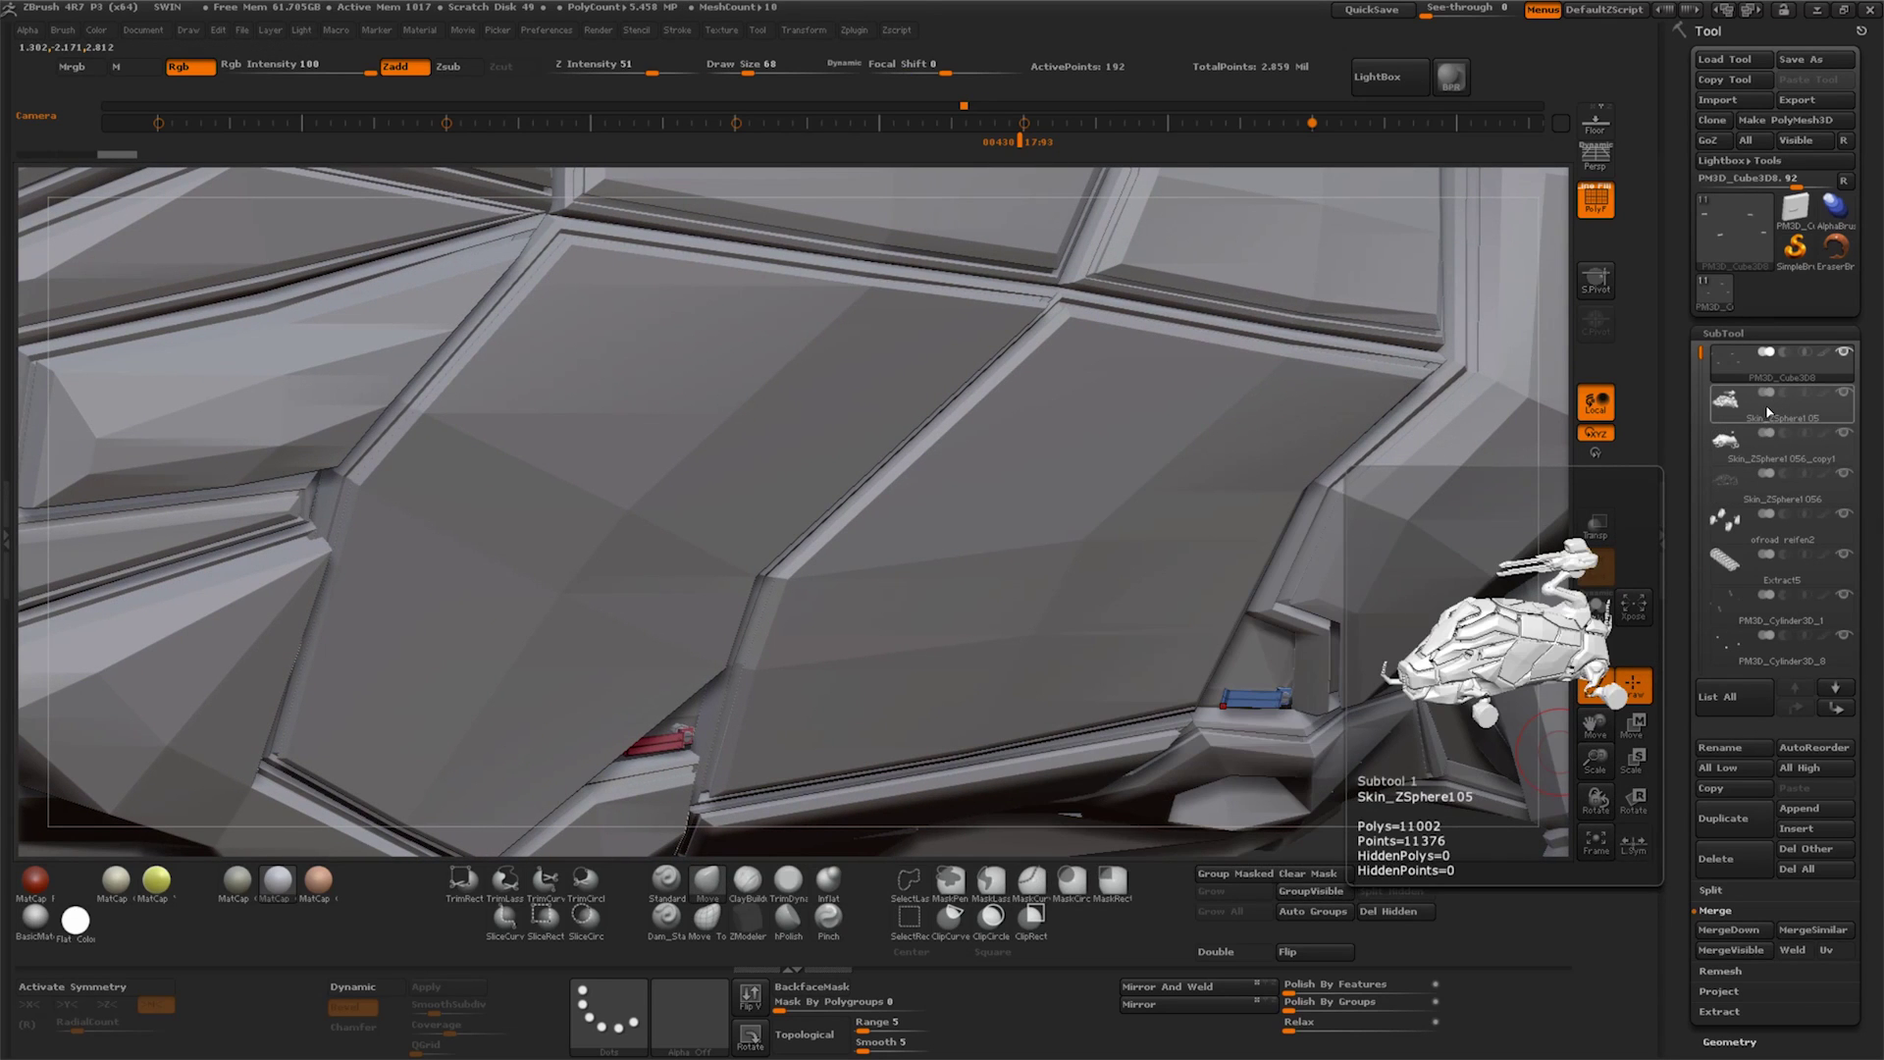
Merge PM3D_Cube3D8 into Skin_ZSphere105 and group its visible polygons
left_click(1743, 417)
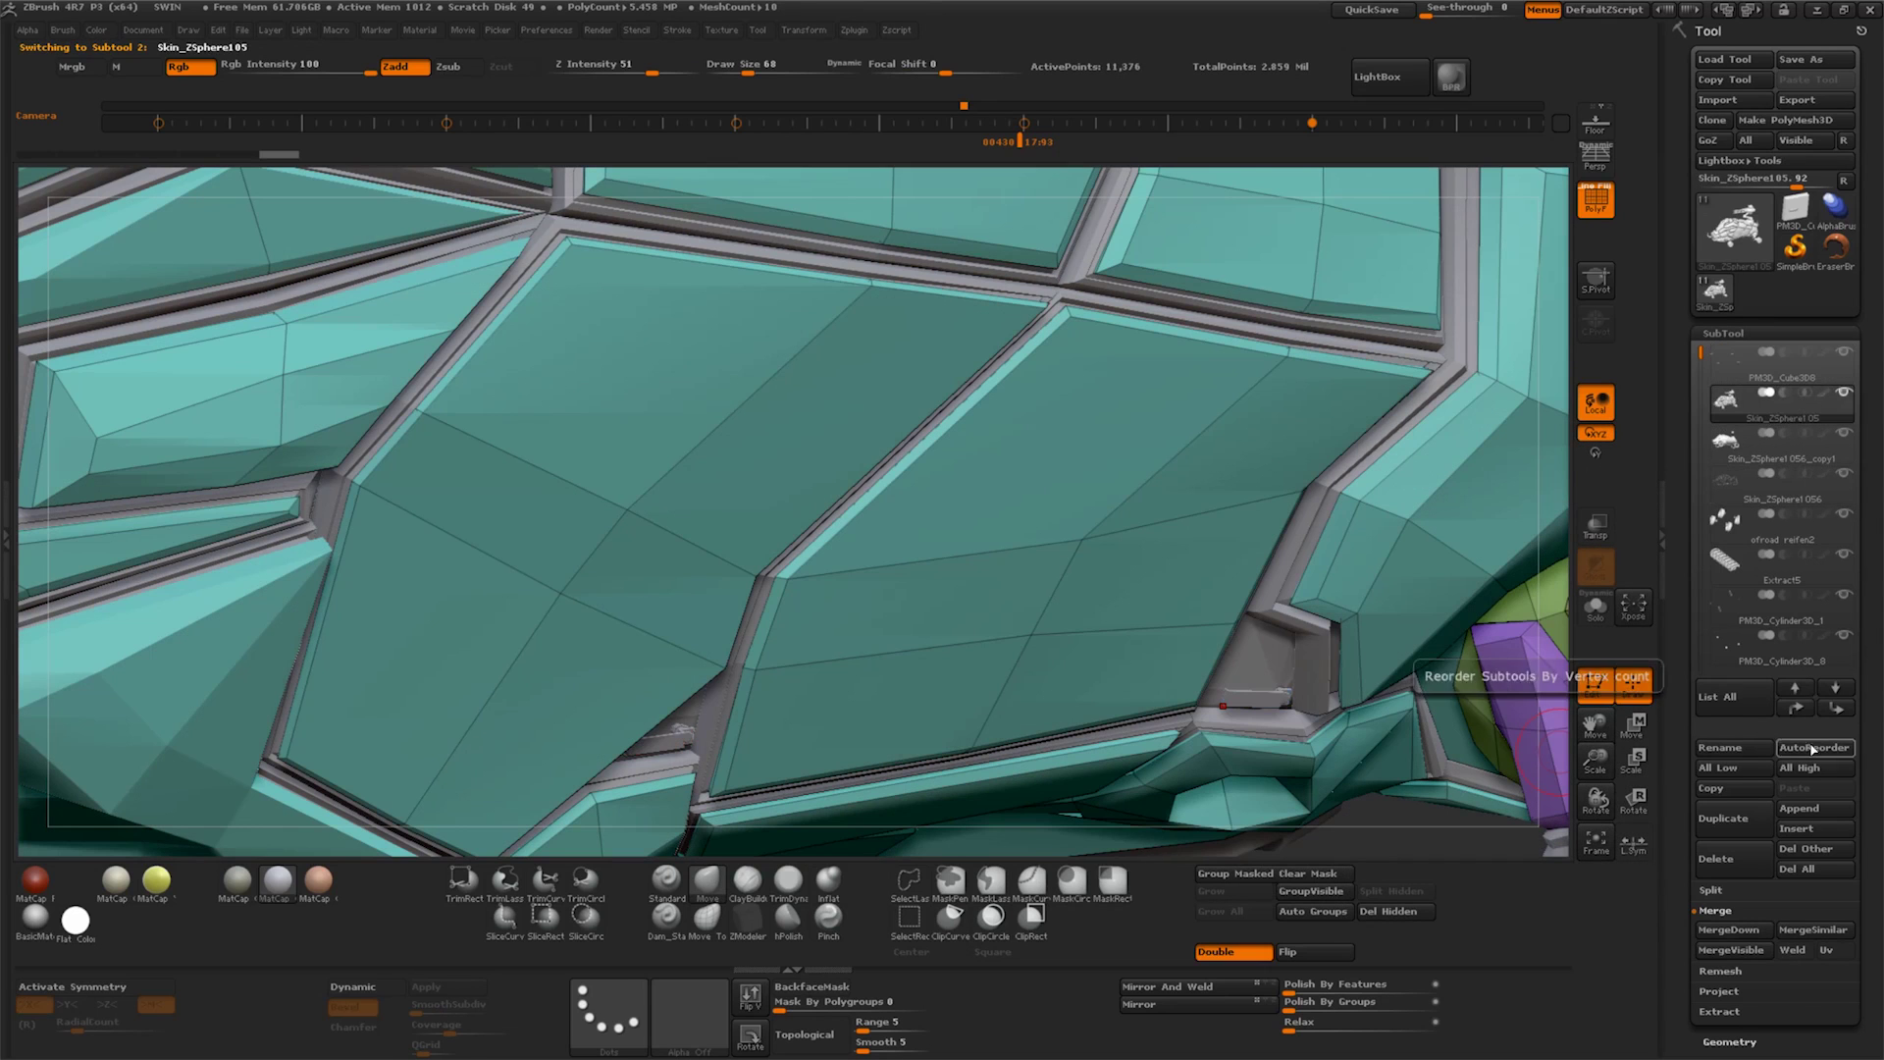
left_click(1743, 930)
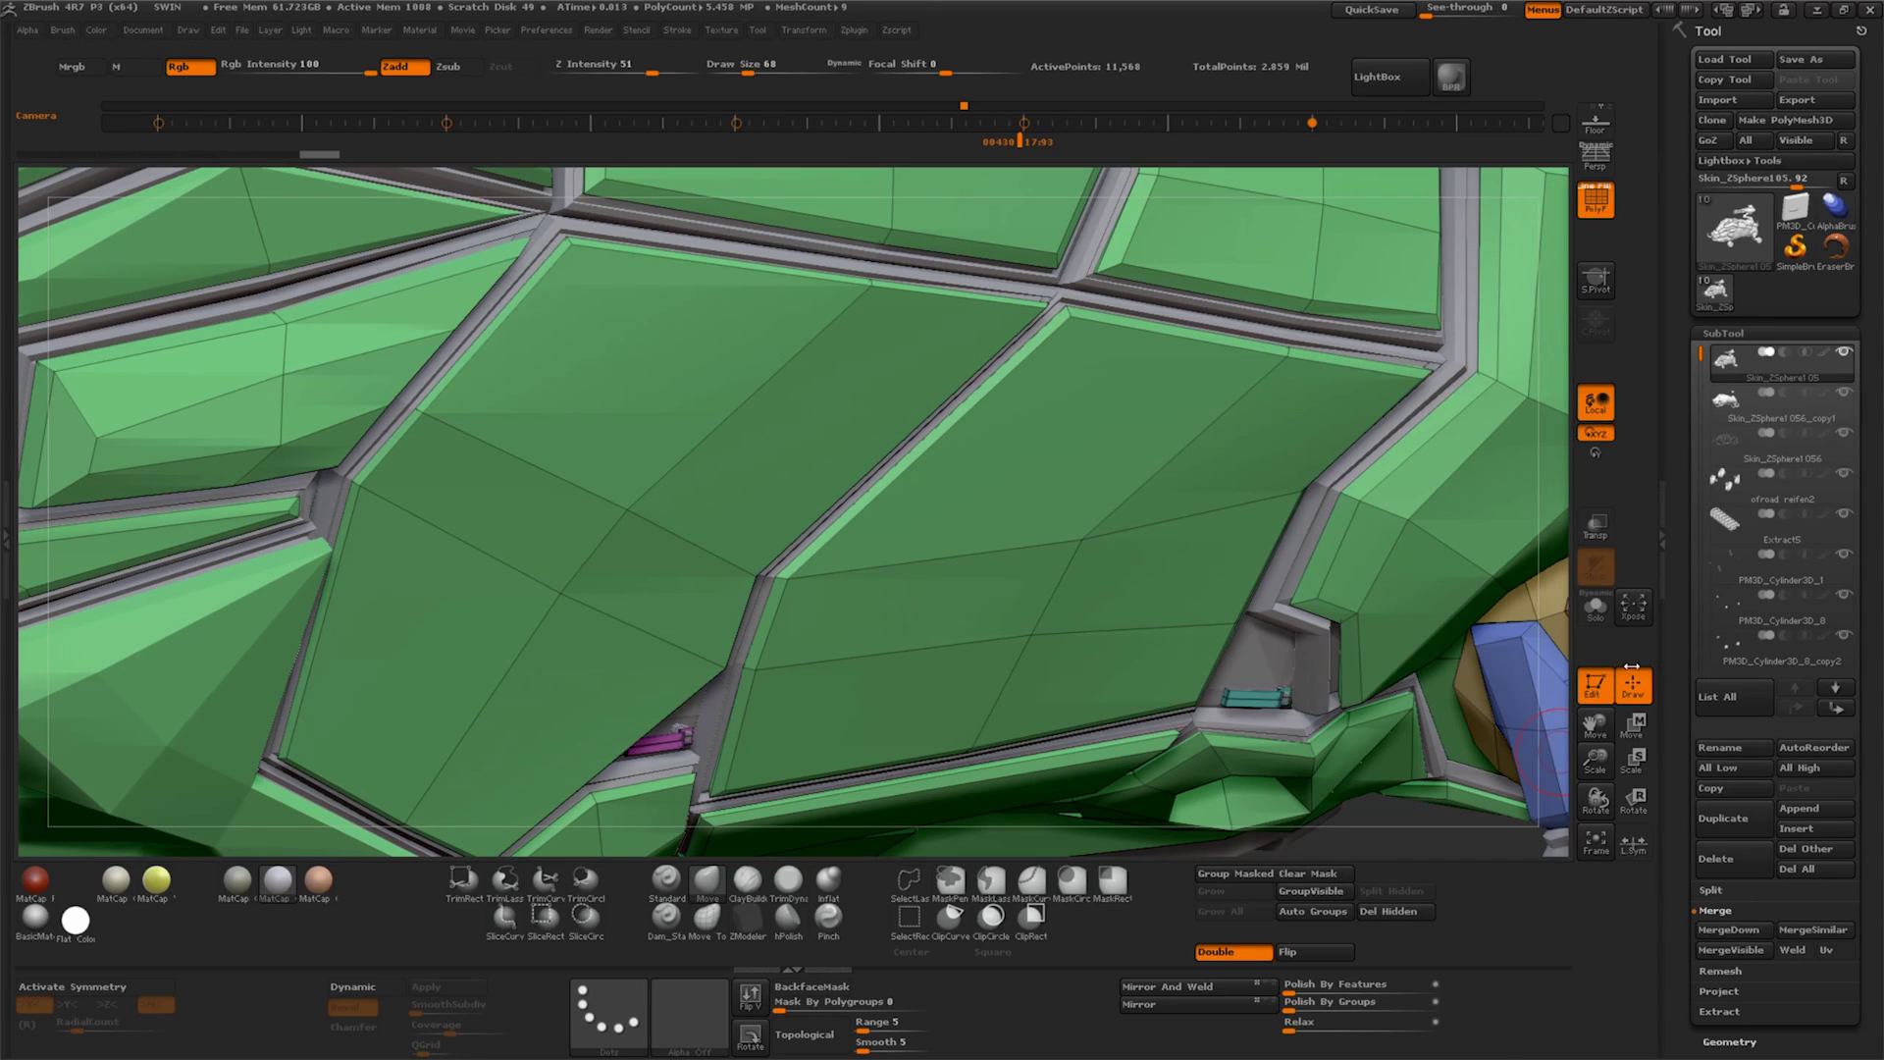
left_click(1321, 895)
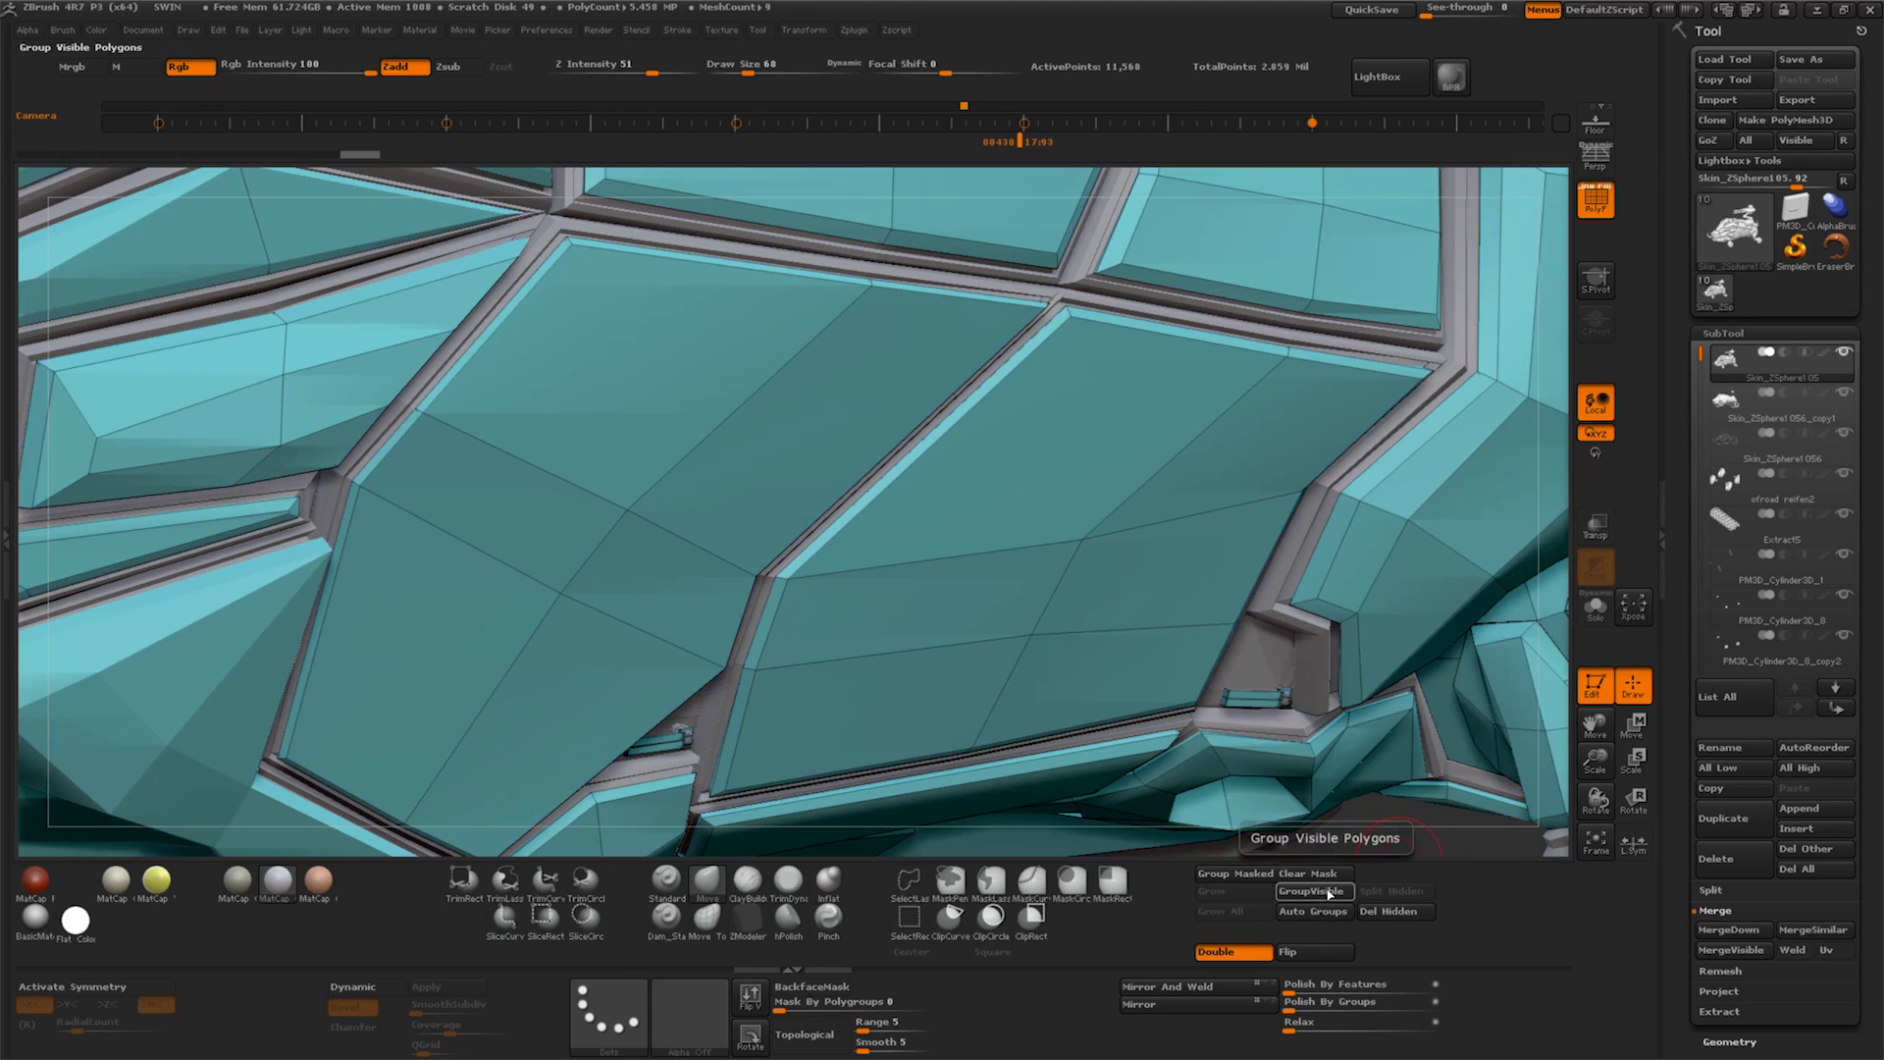
mouse_move(1787, 521)
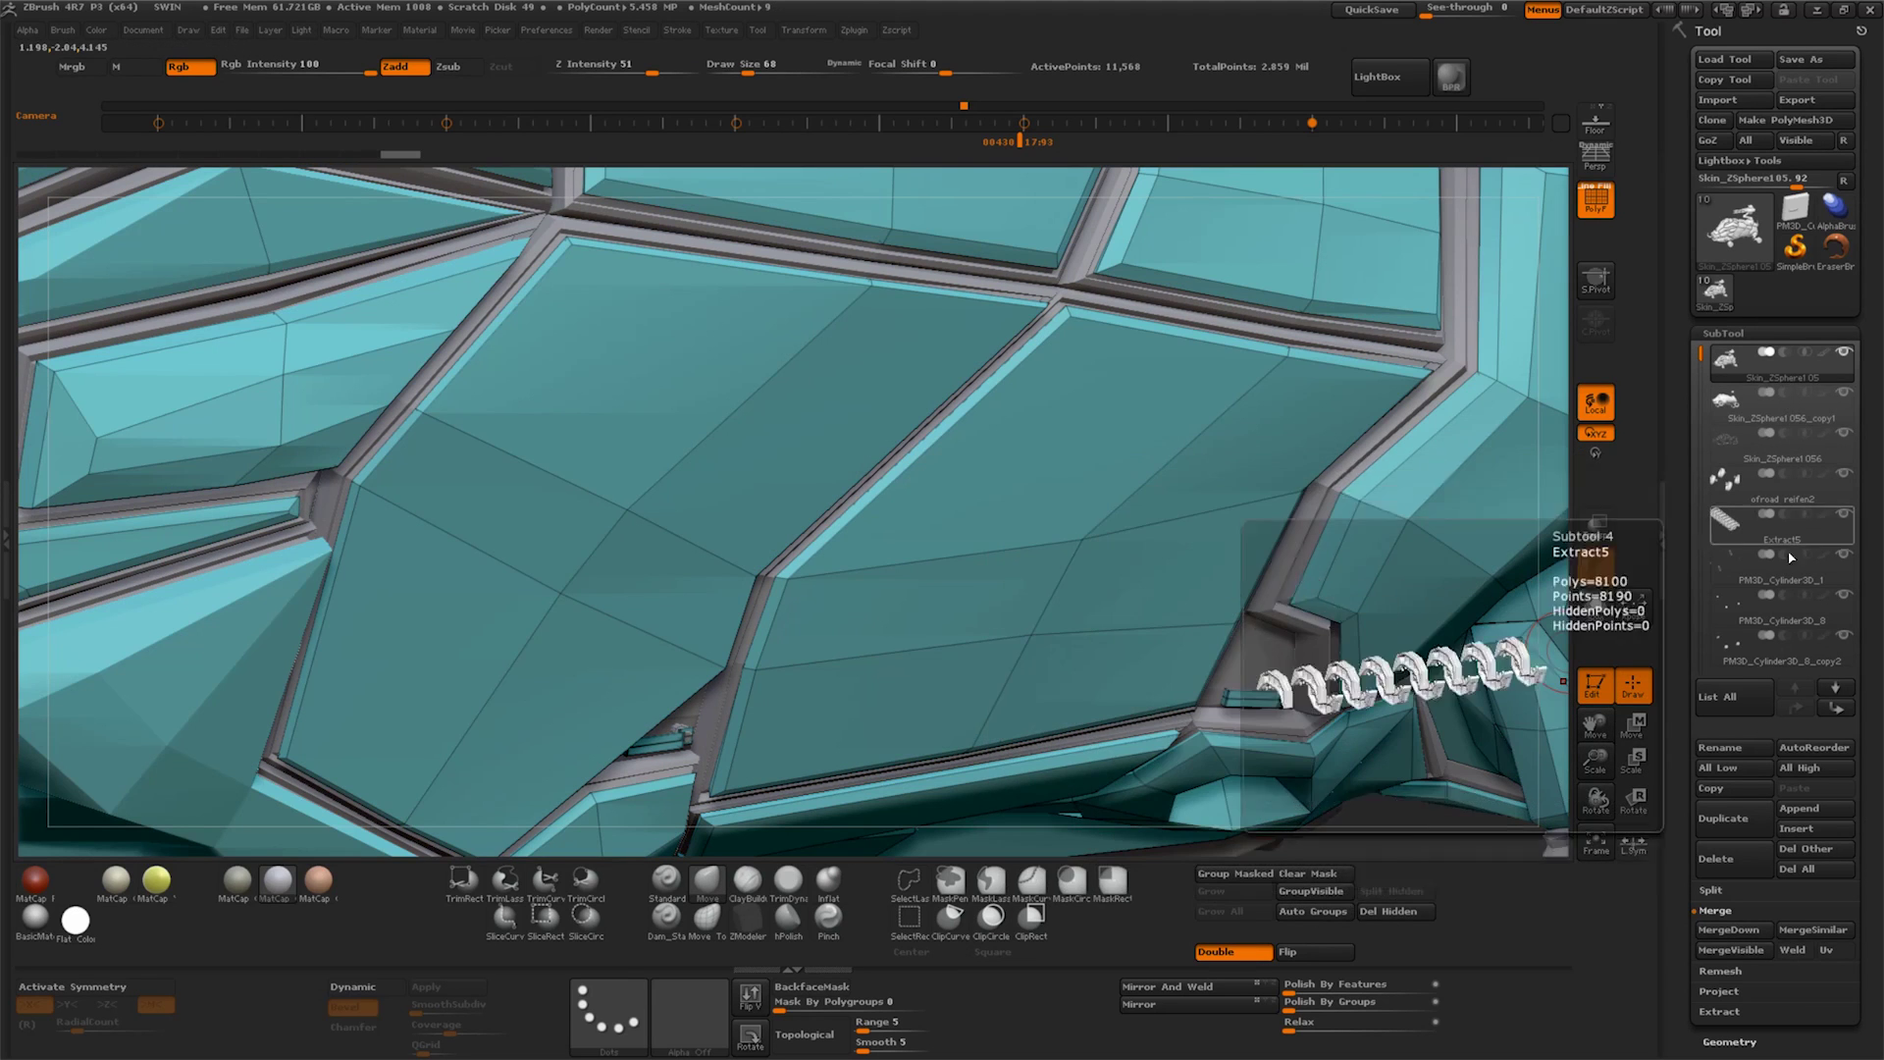
left_click_drag(1700, 356, 1697, 420)
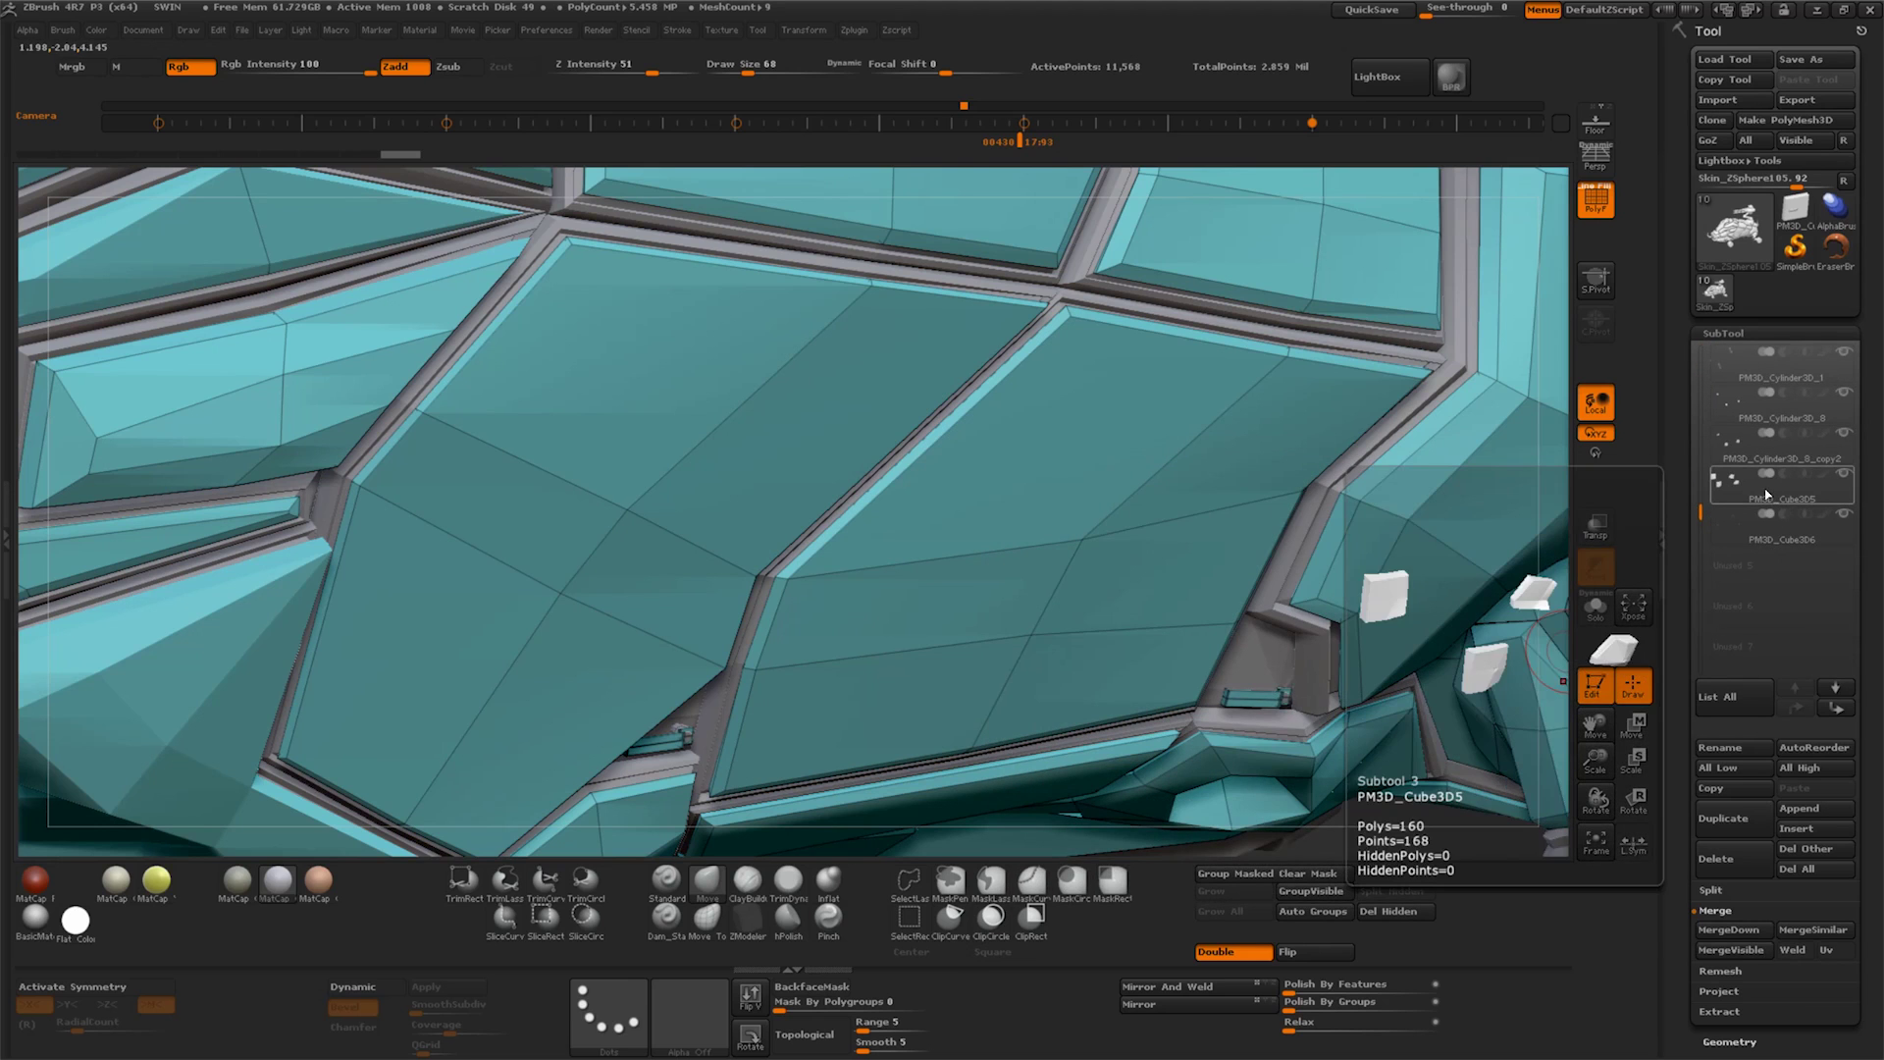
Move PM3D_Cube3D5 above ofroad reifen2 and merge PM3D_Cube3D6 into Skin_ZSphere105
left_click(1781, 505)
left_click(1796, 708)
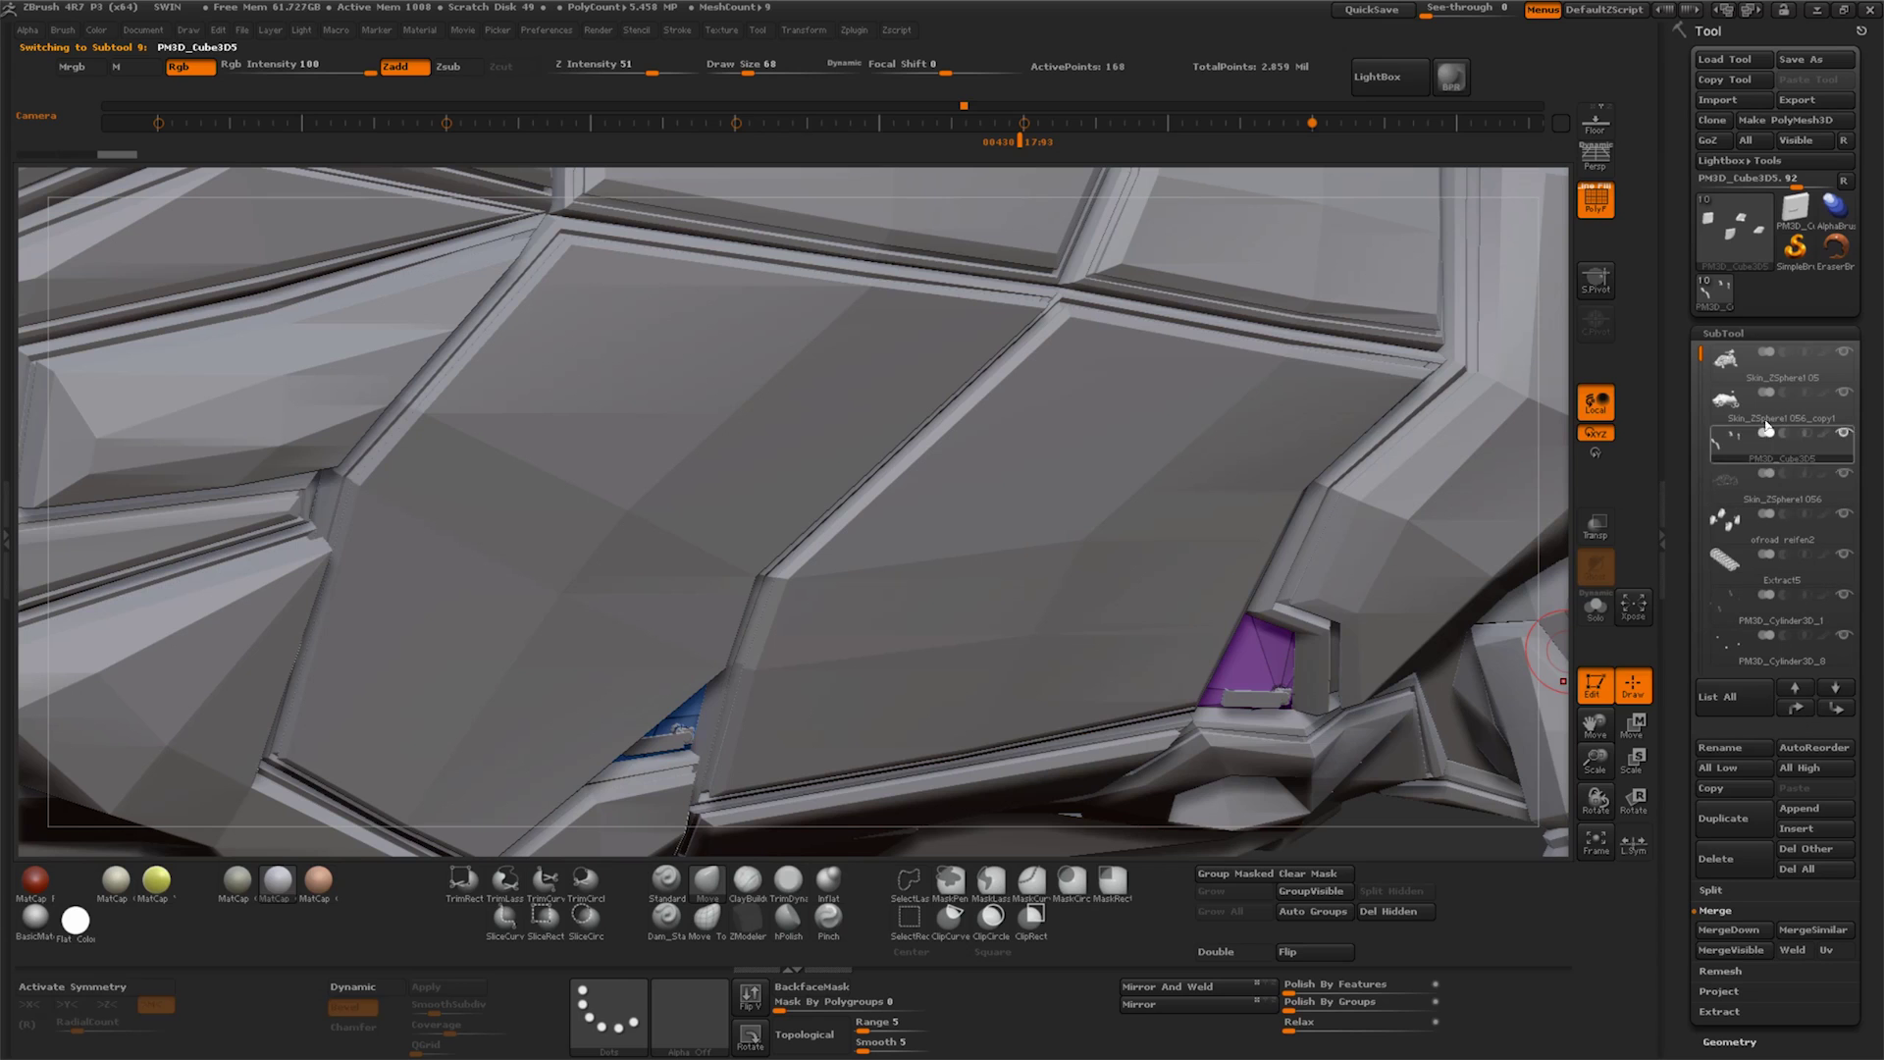
left_click(1767, 429)
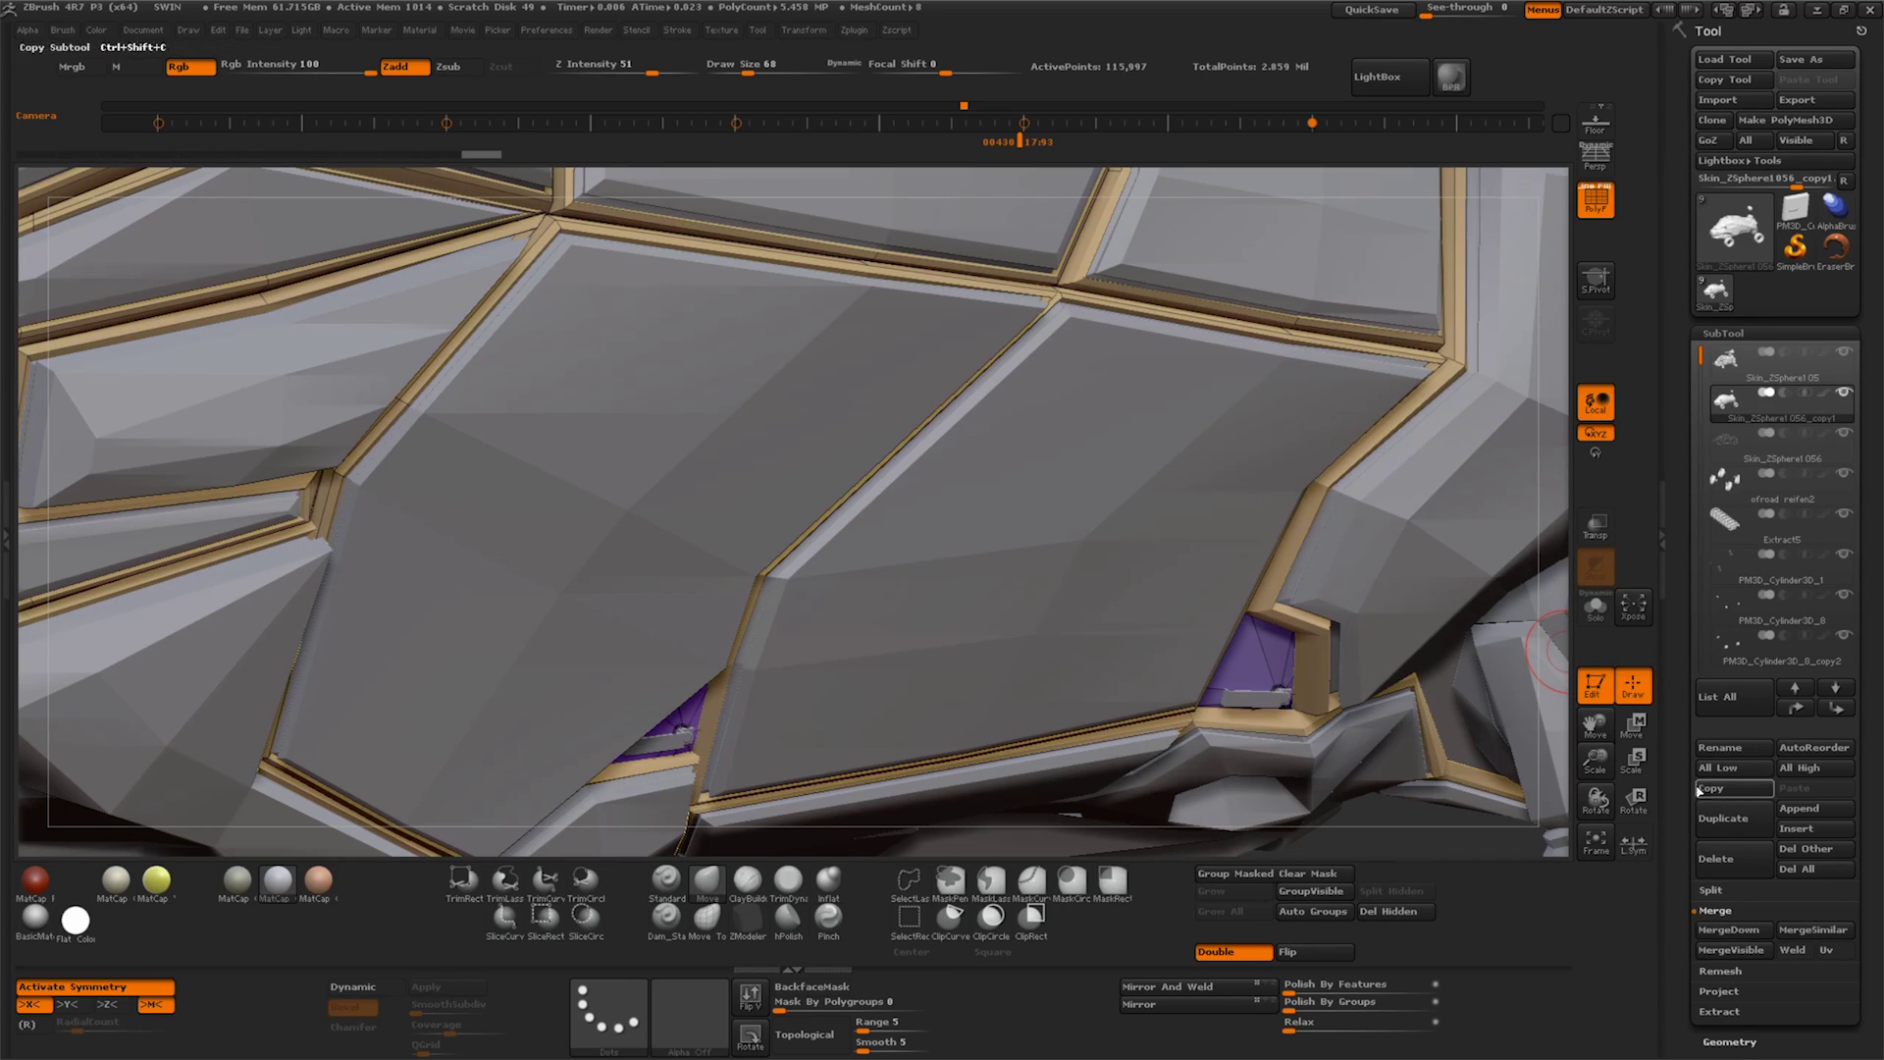
left_click_drag(1705, 402, 1694, 493)
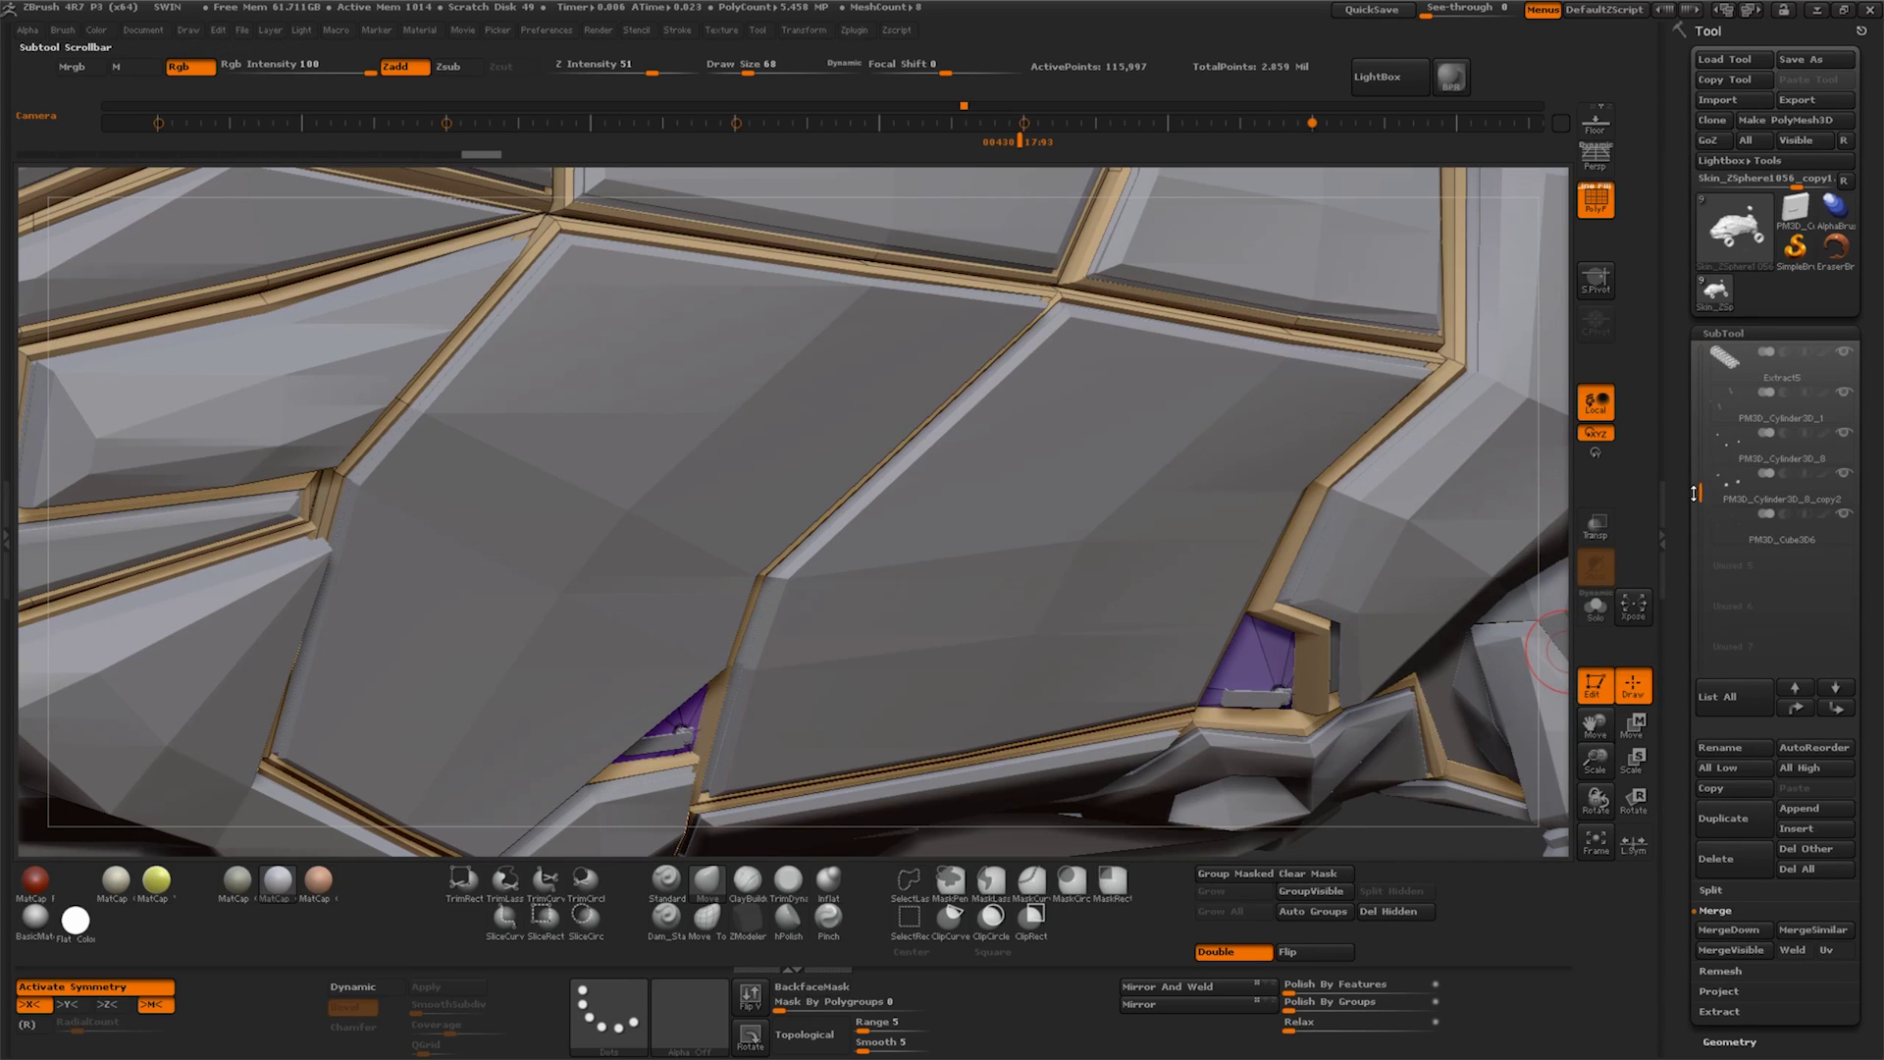
left_click(1766, 544)
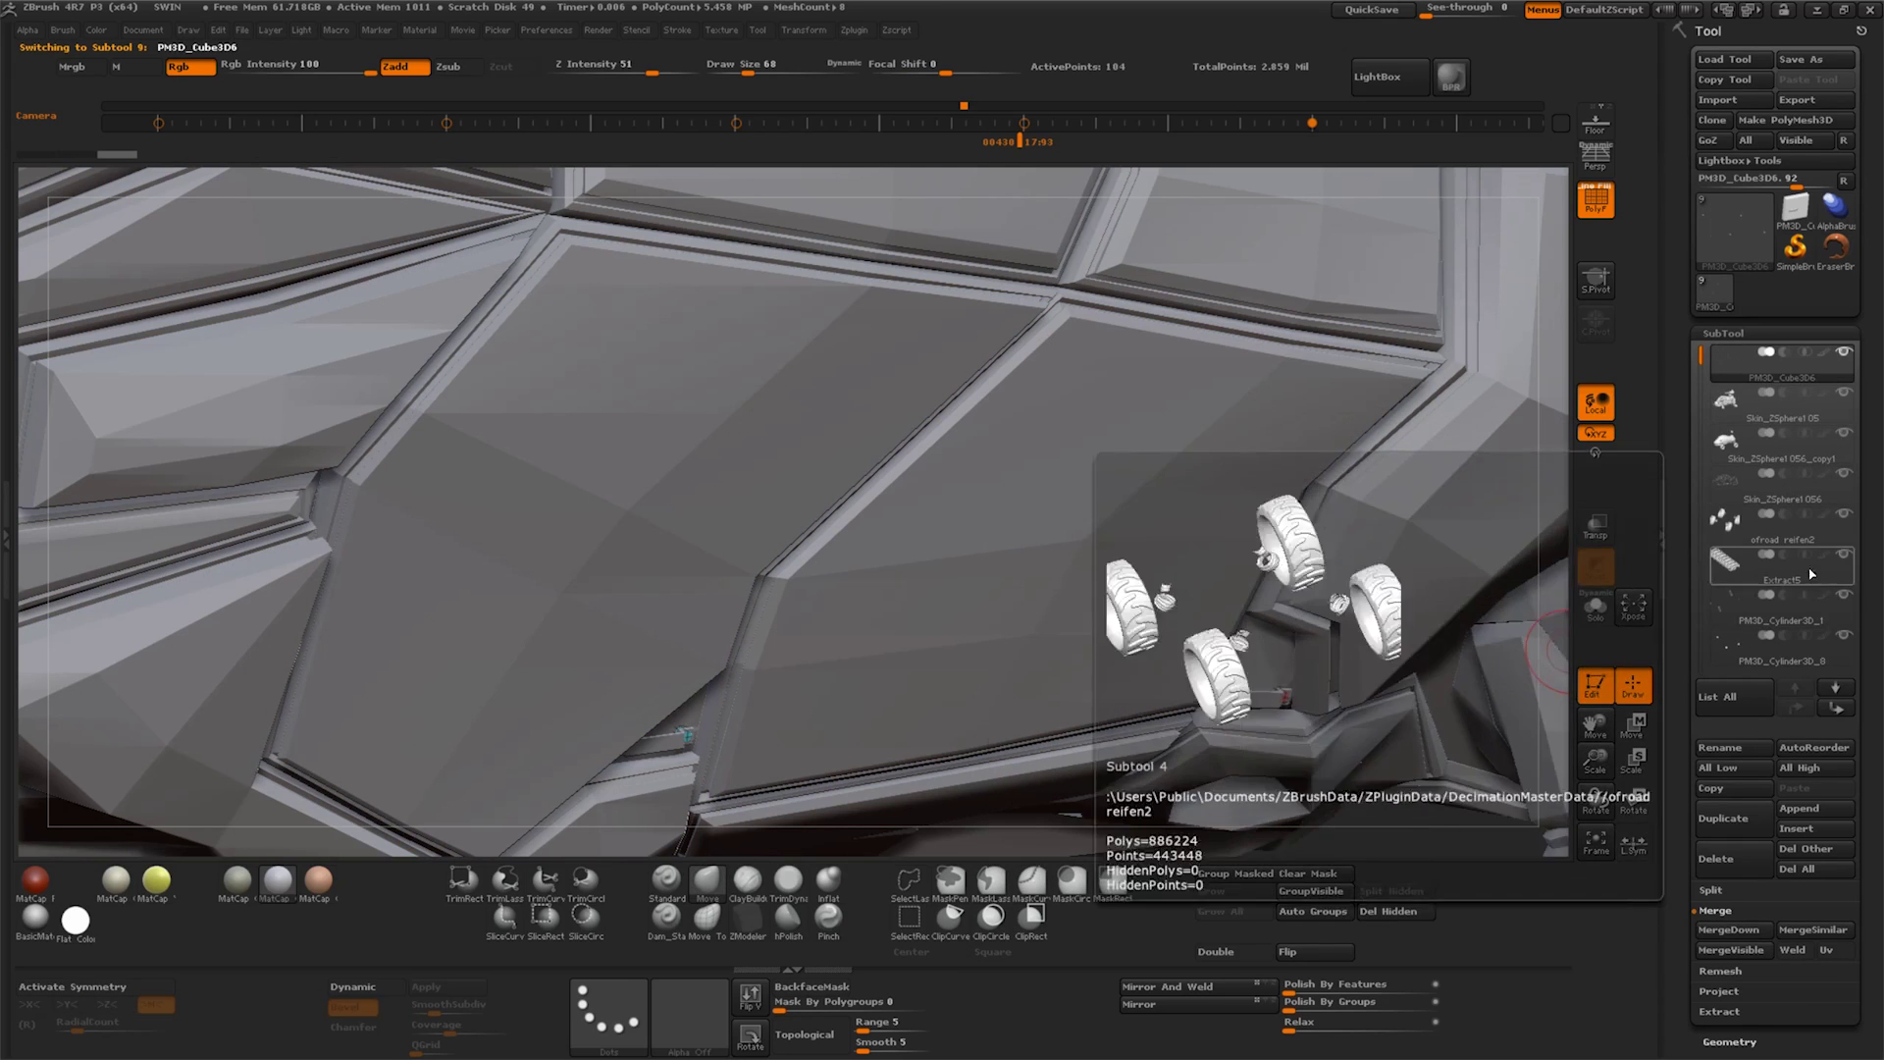
left_click(1767, 403)
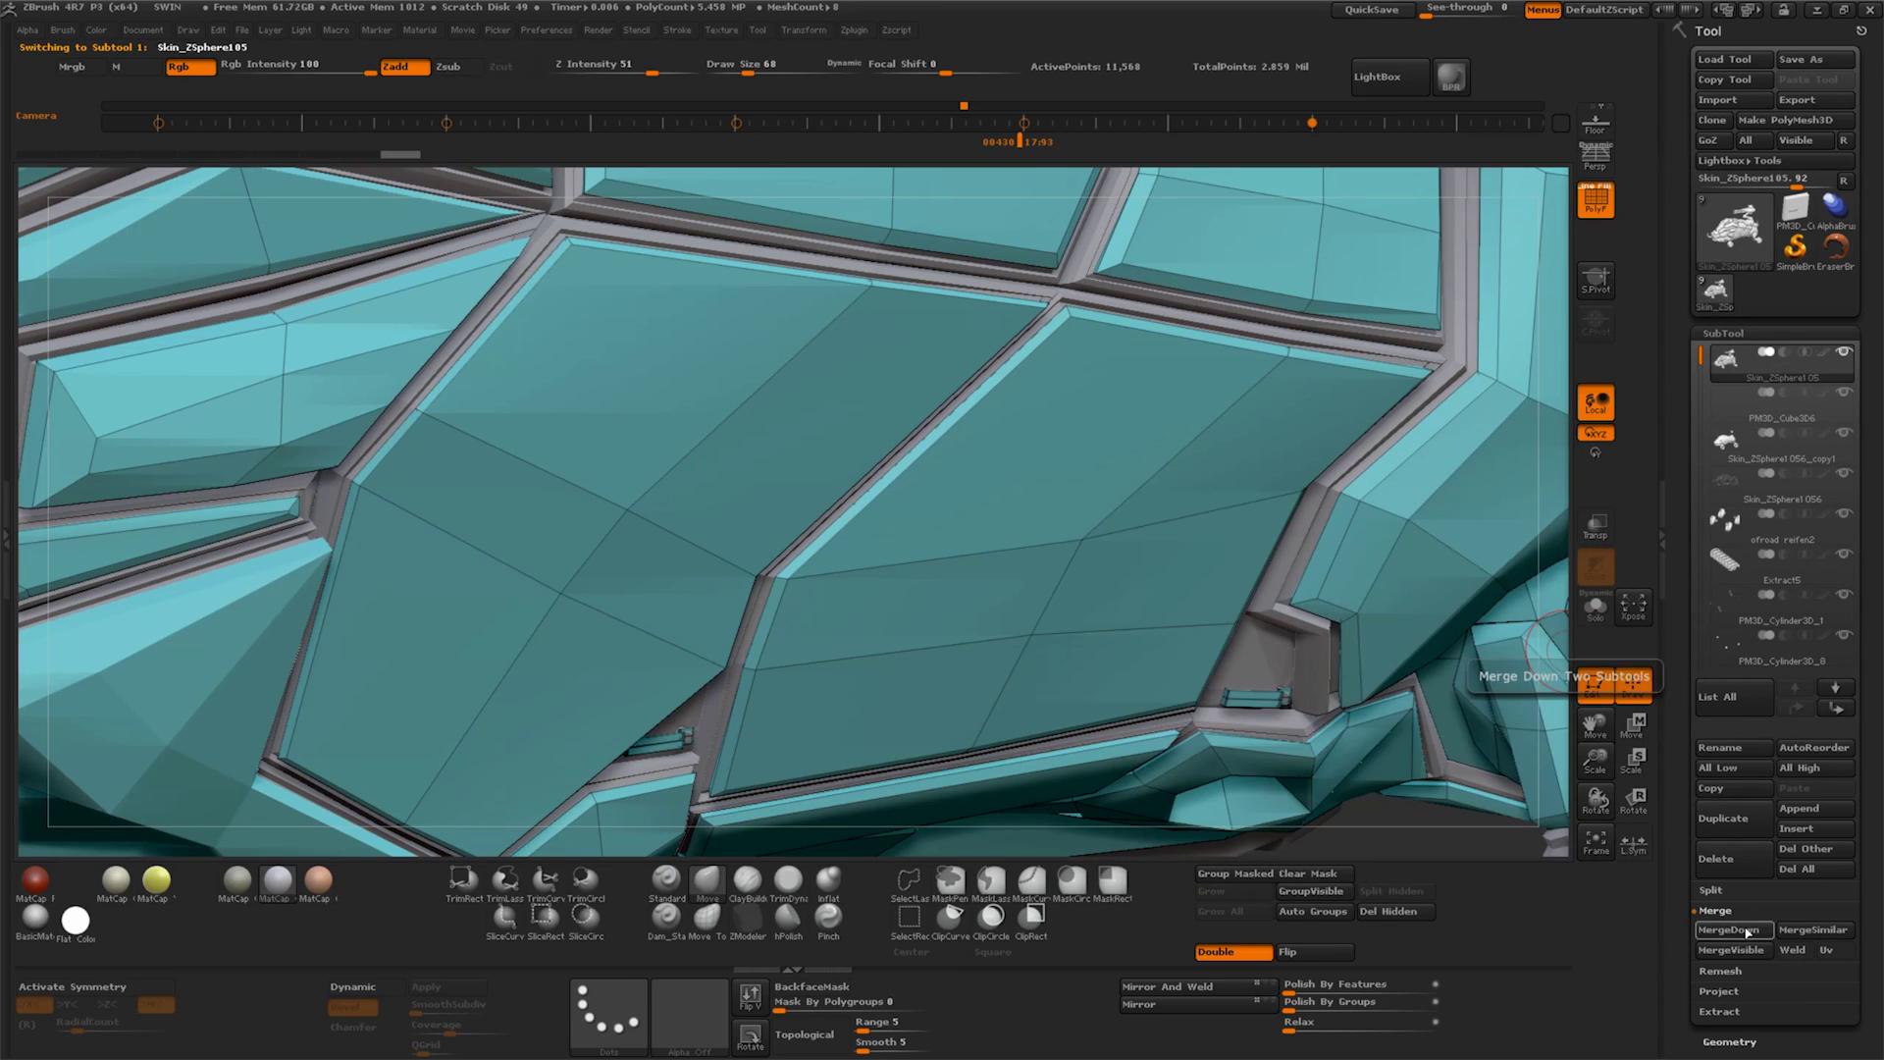
left_click(1747, 932)
key("f")
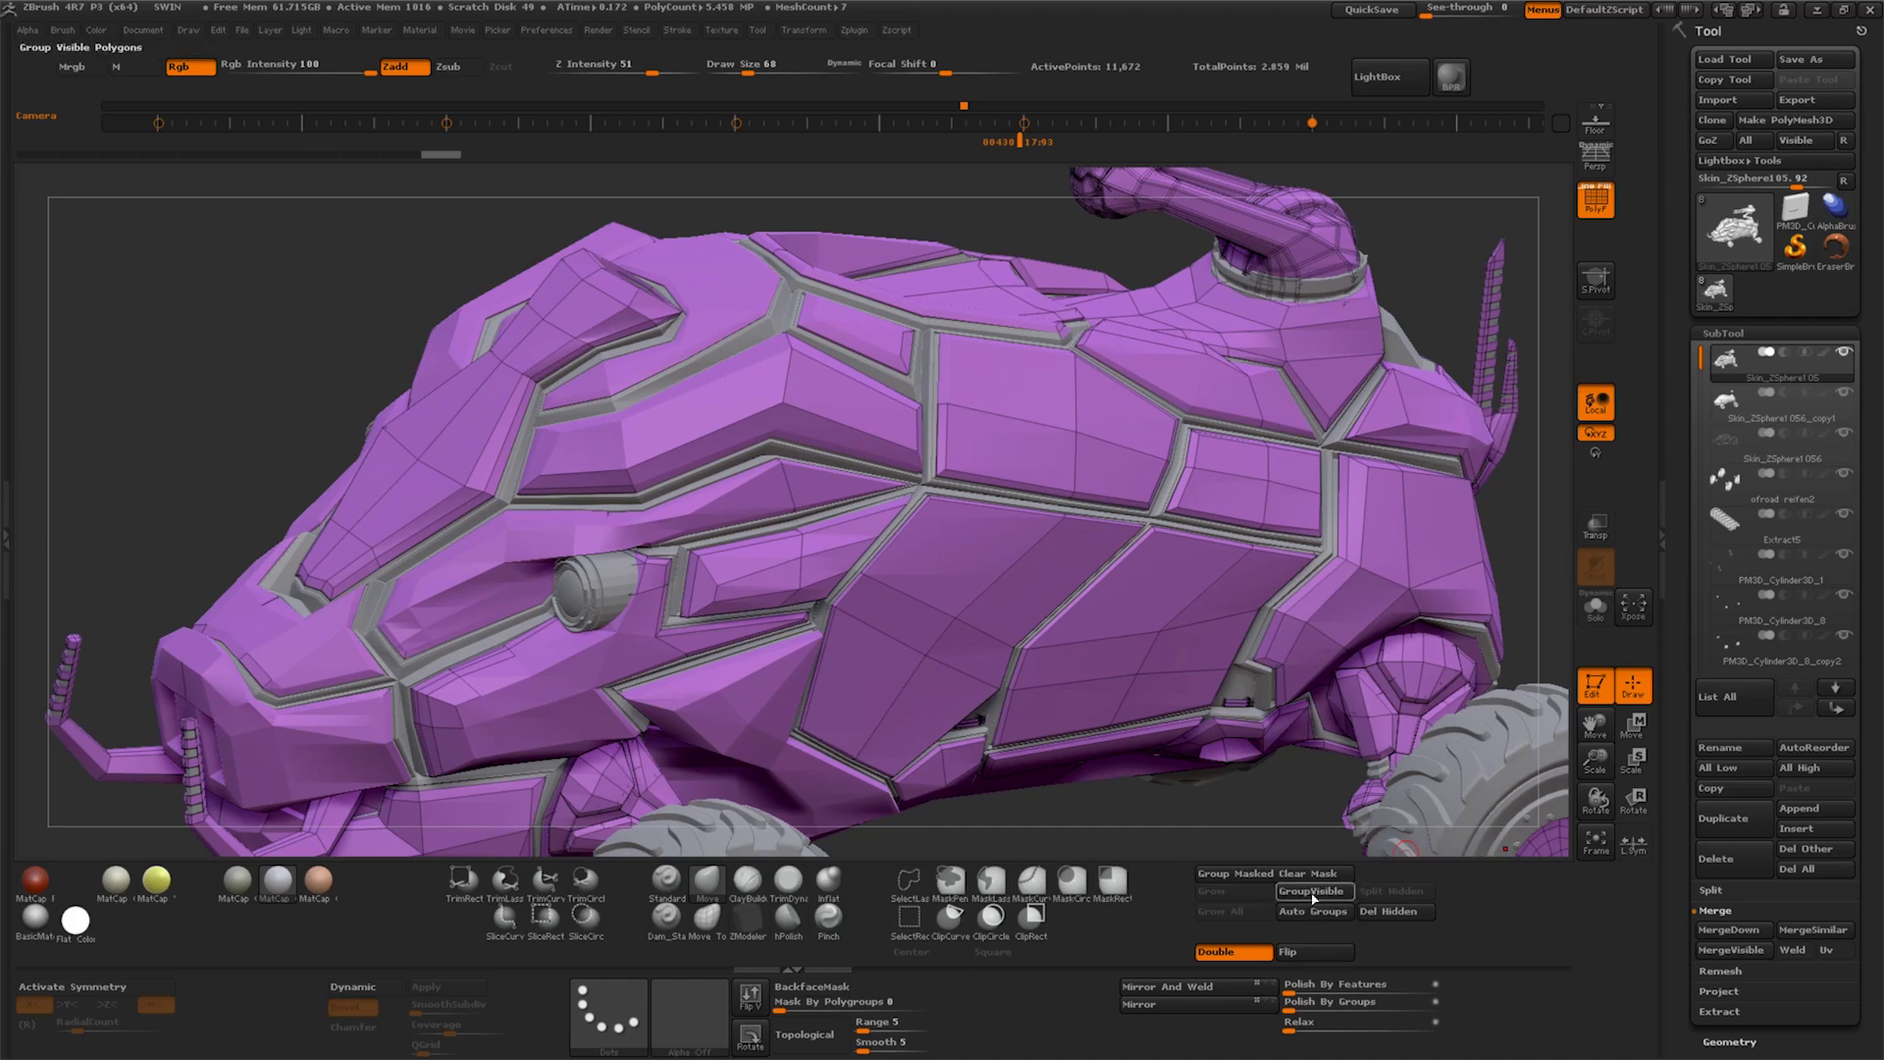
Regroup the visible trim pieces into a single yellow polygroup
left_click(1322, 891)
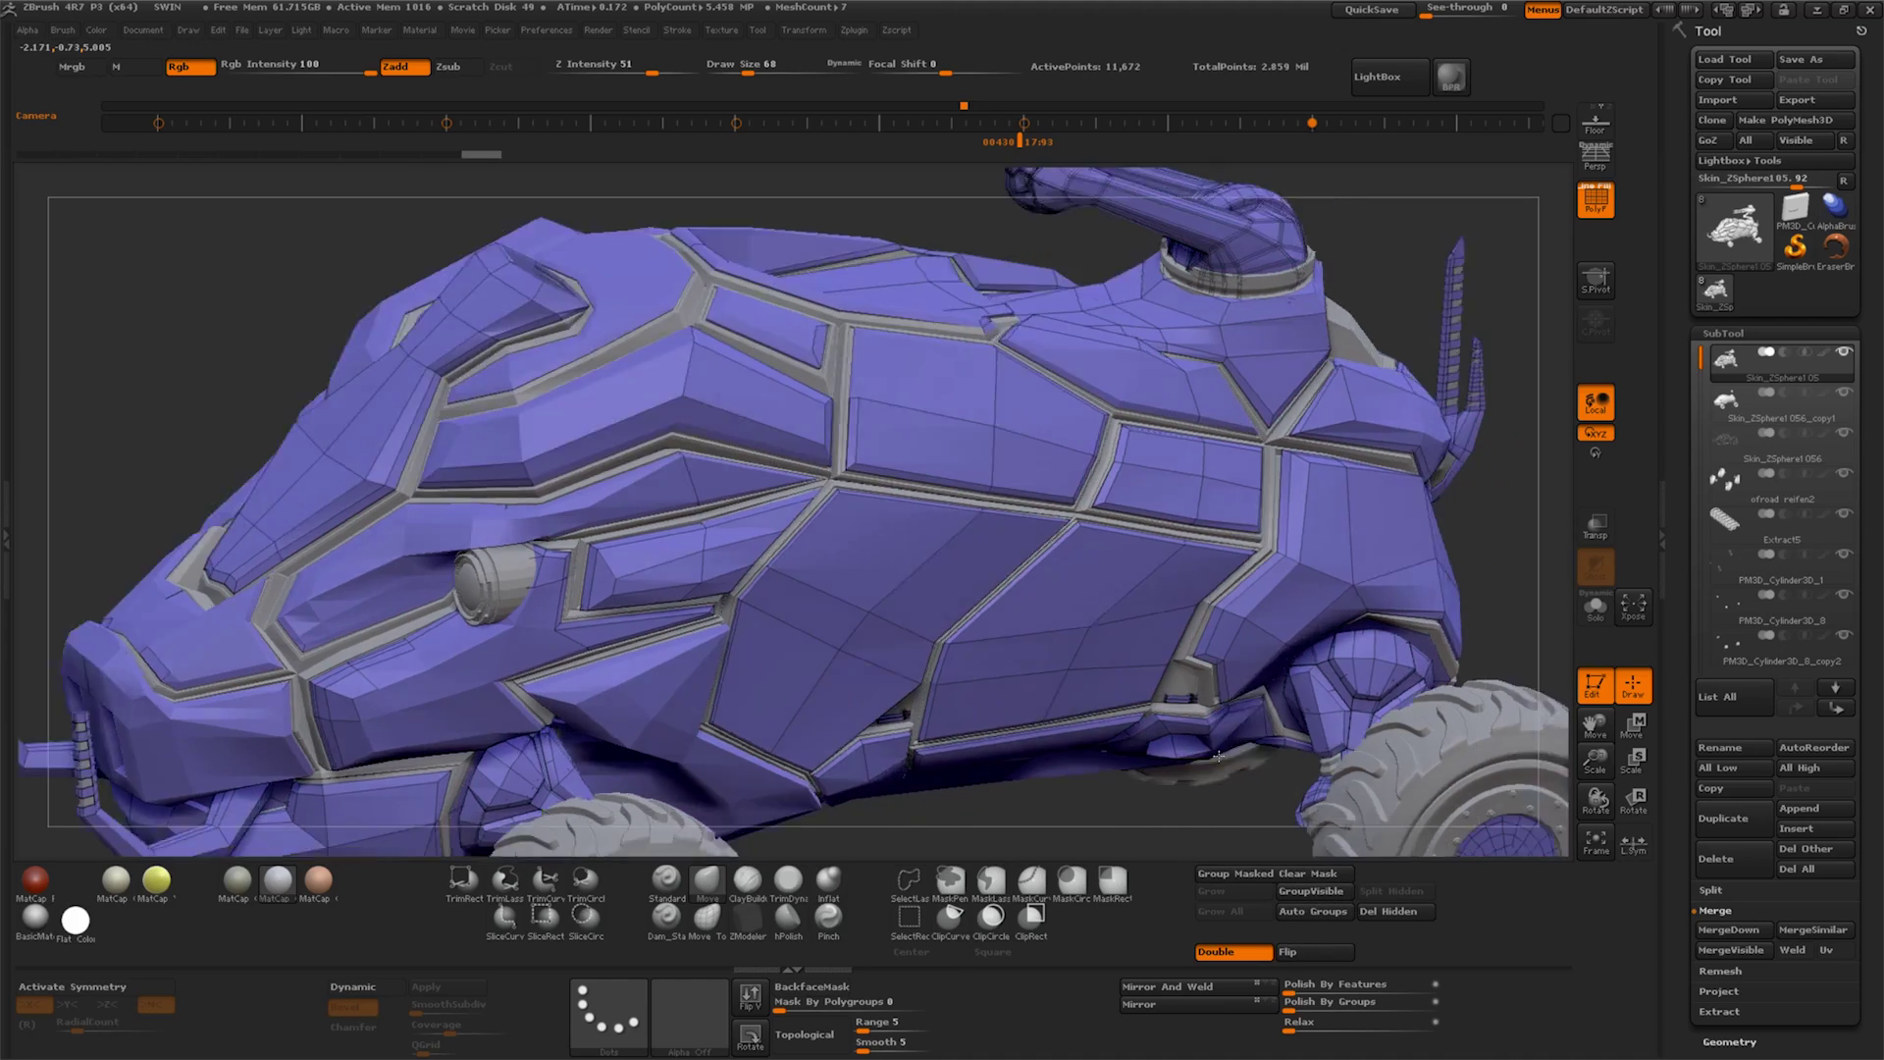
left_click_drag(1453, 844, 1662, 488)
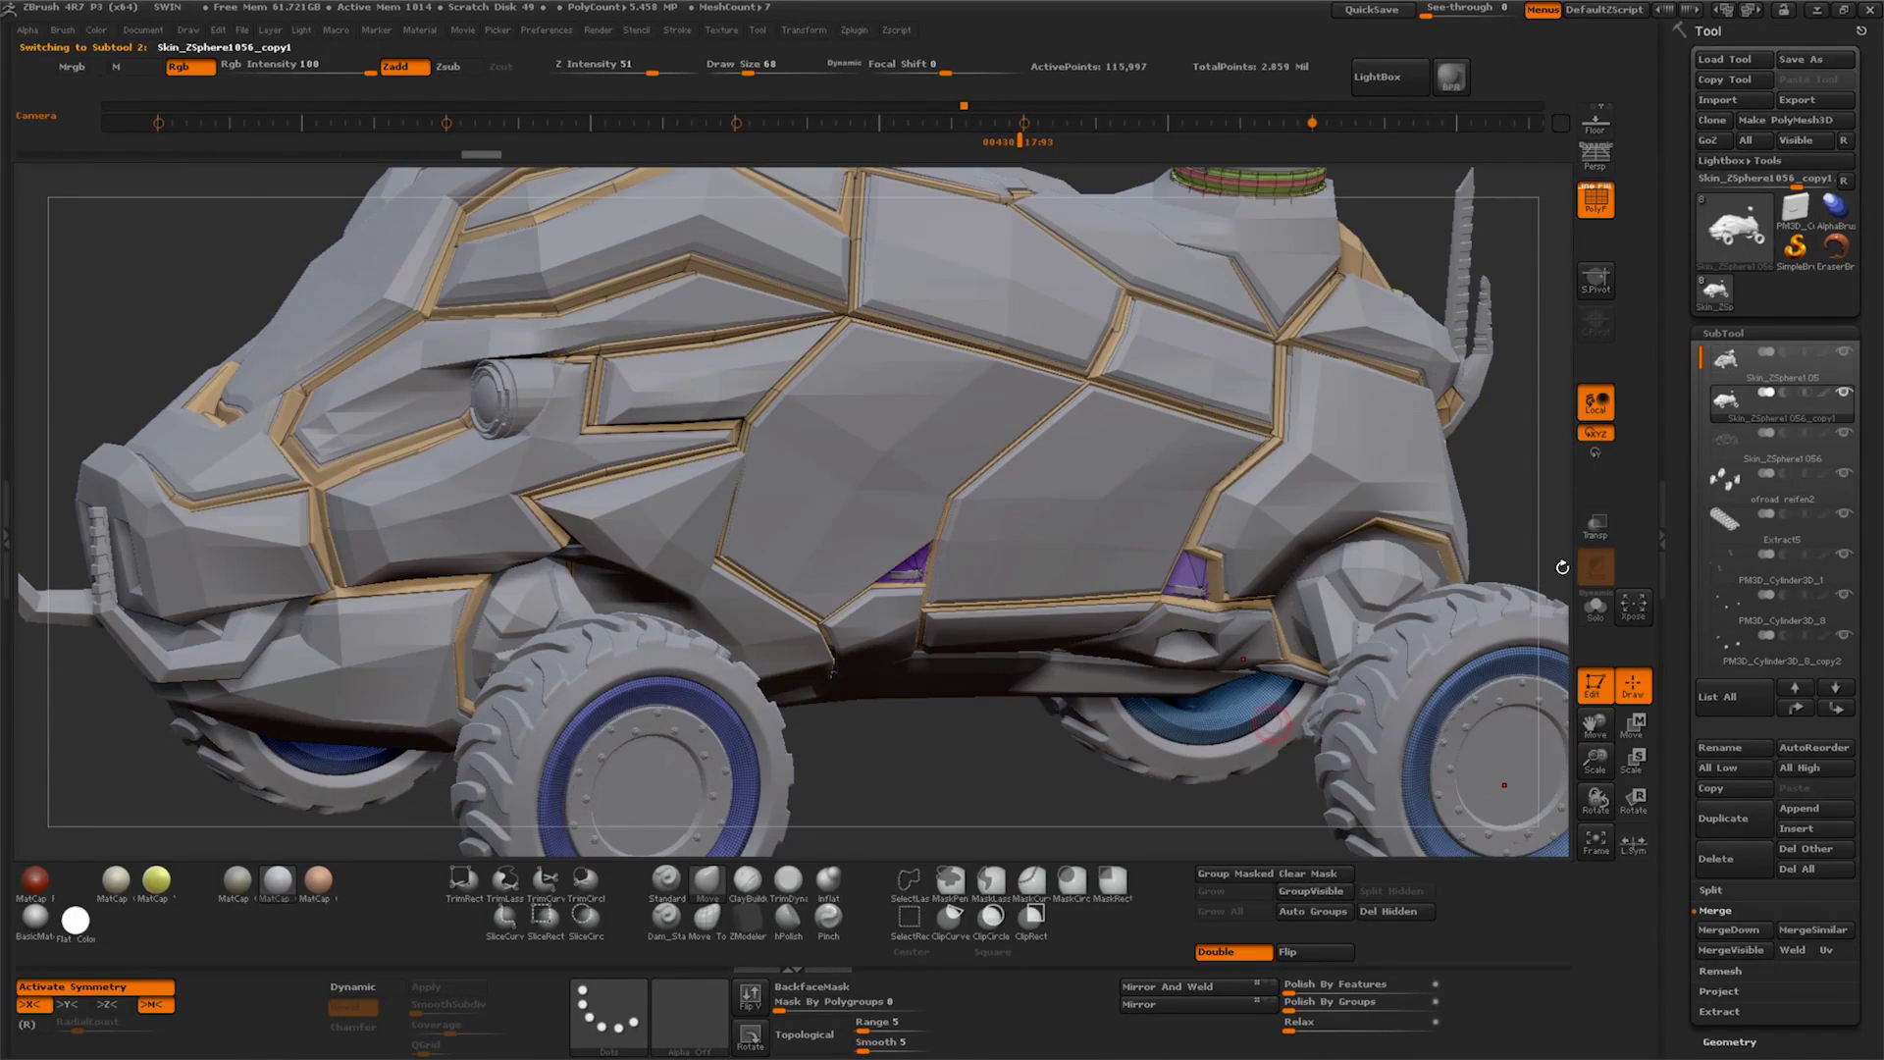
left_click(1313, 893)
left_click(1321, 892)
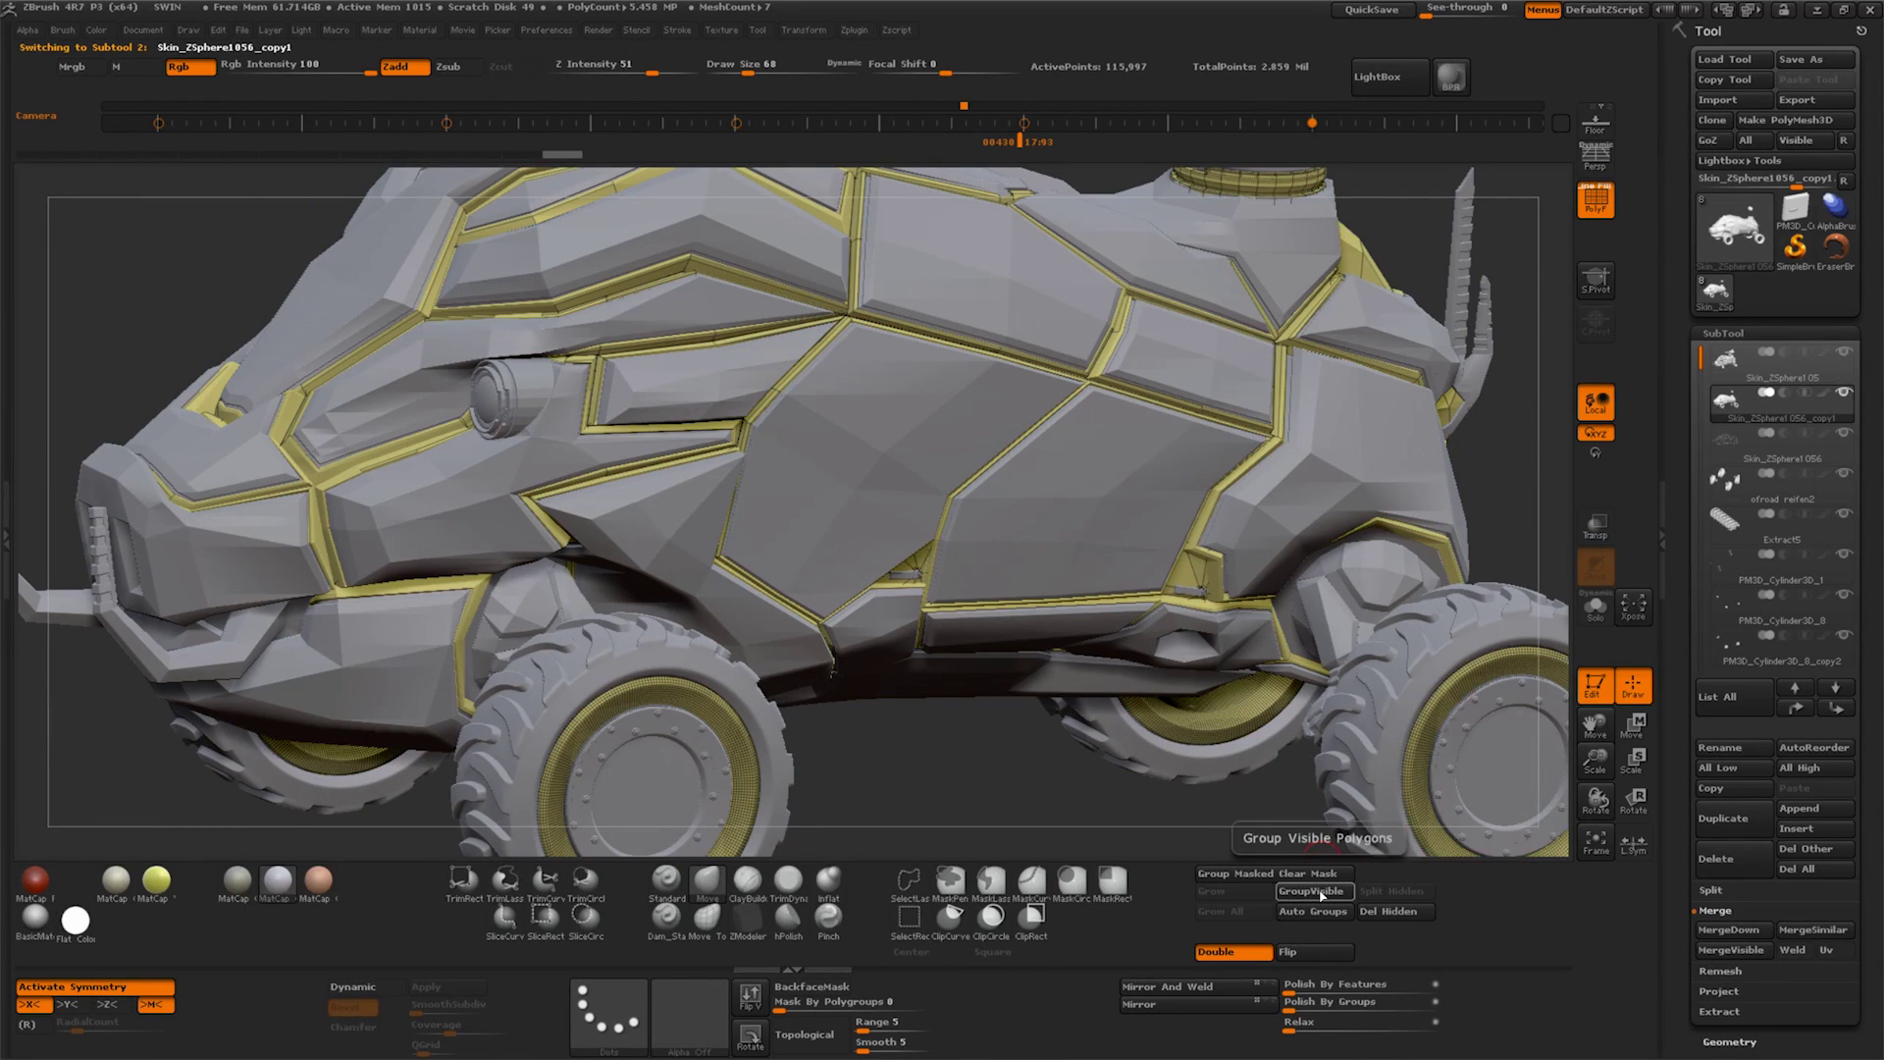
Select Skin_ZSphere1056, frame the vehicle, and orbit to a front three-quarter view
left_click(1751, 455)
key("f")
mouse_move(1441, 735)
left_mouse_down()
mouse_move(1329, 697)
mouse_move(1394, 692)
mouse_move(1249, 665)
mouse_move(1354, 682)
mouse_move(1291, 702)
mouse_move(1390, 702)
mouse_move(1261, 727)
mouse_move(1358, 748)
mouse_move(1196, 769)
mouse_move(1296, 687)
mouse_move(1367, 587)
mouse_move(1424, 612)
mouse_move(1201, 699)
mouse_move(1279, 660)
mouse_move(1265, 685)
left_mouse_up()
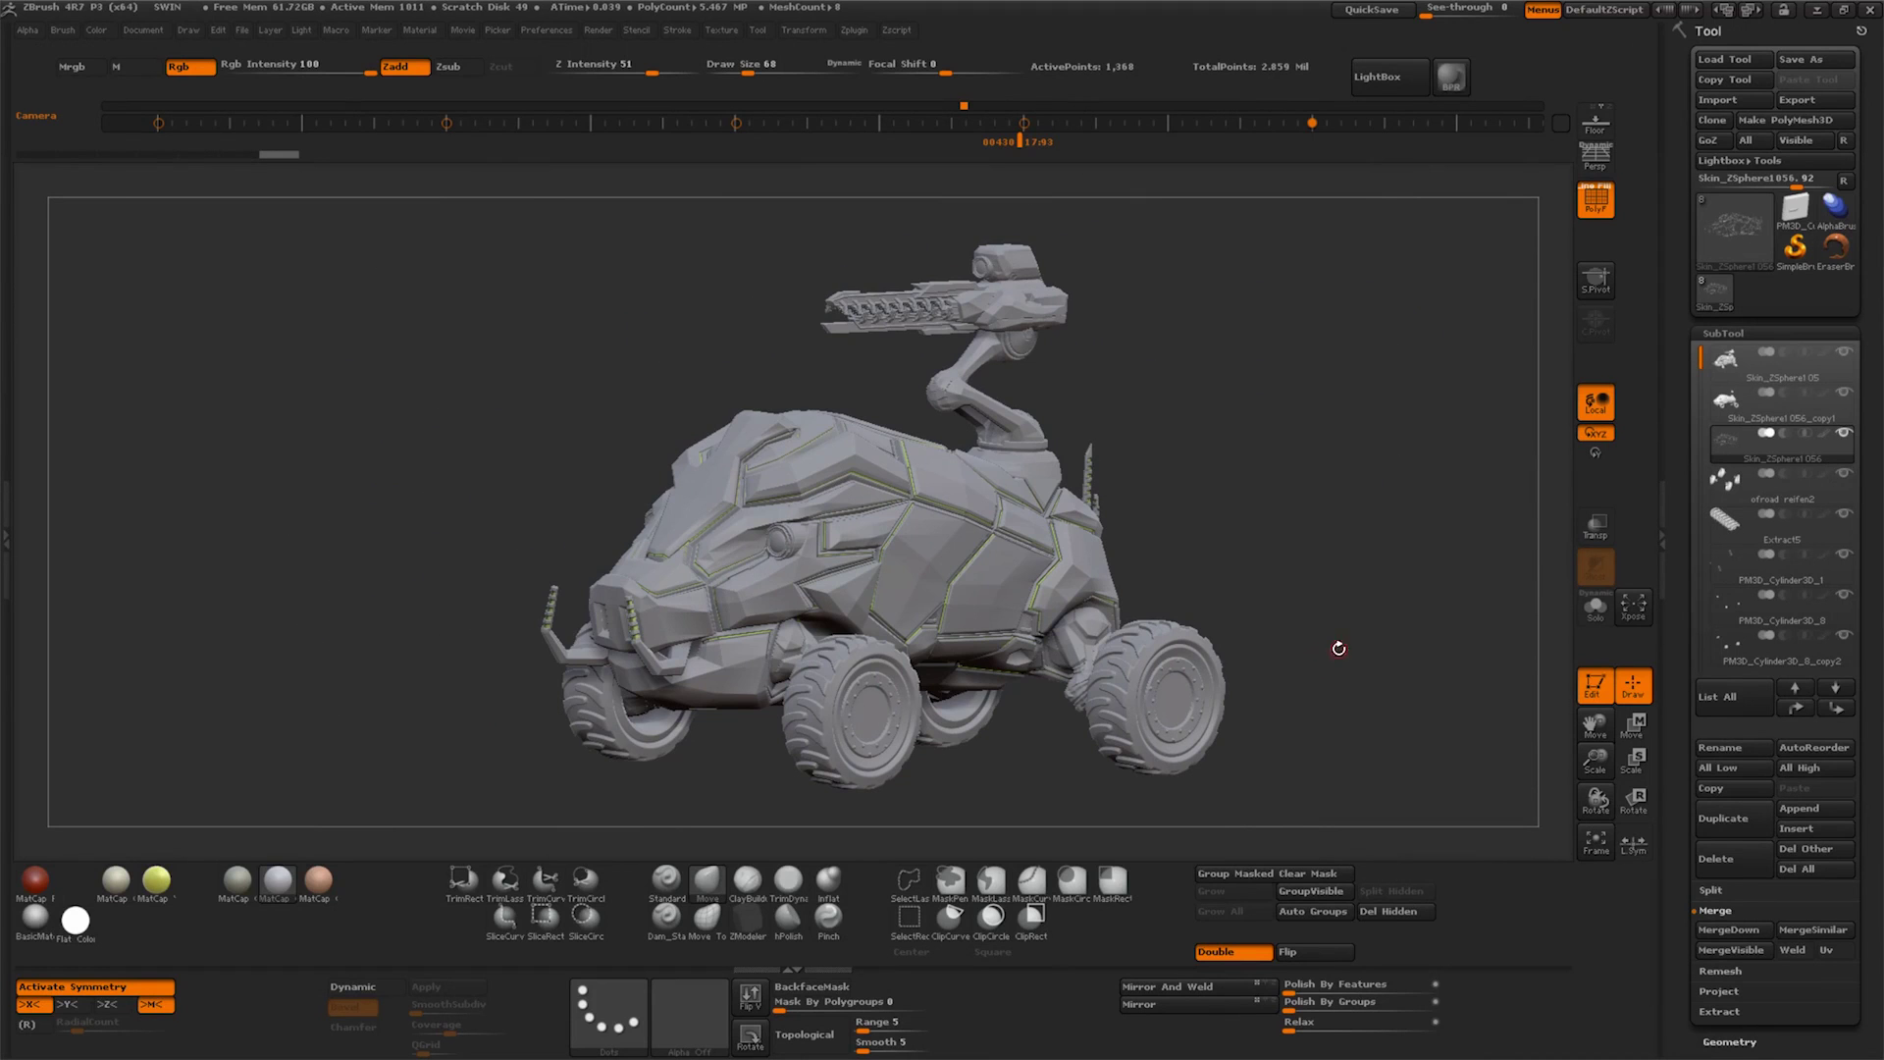
left_click_drag(1339, 649, 1335, 652)
key("Up")
key("Up")
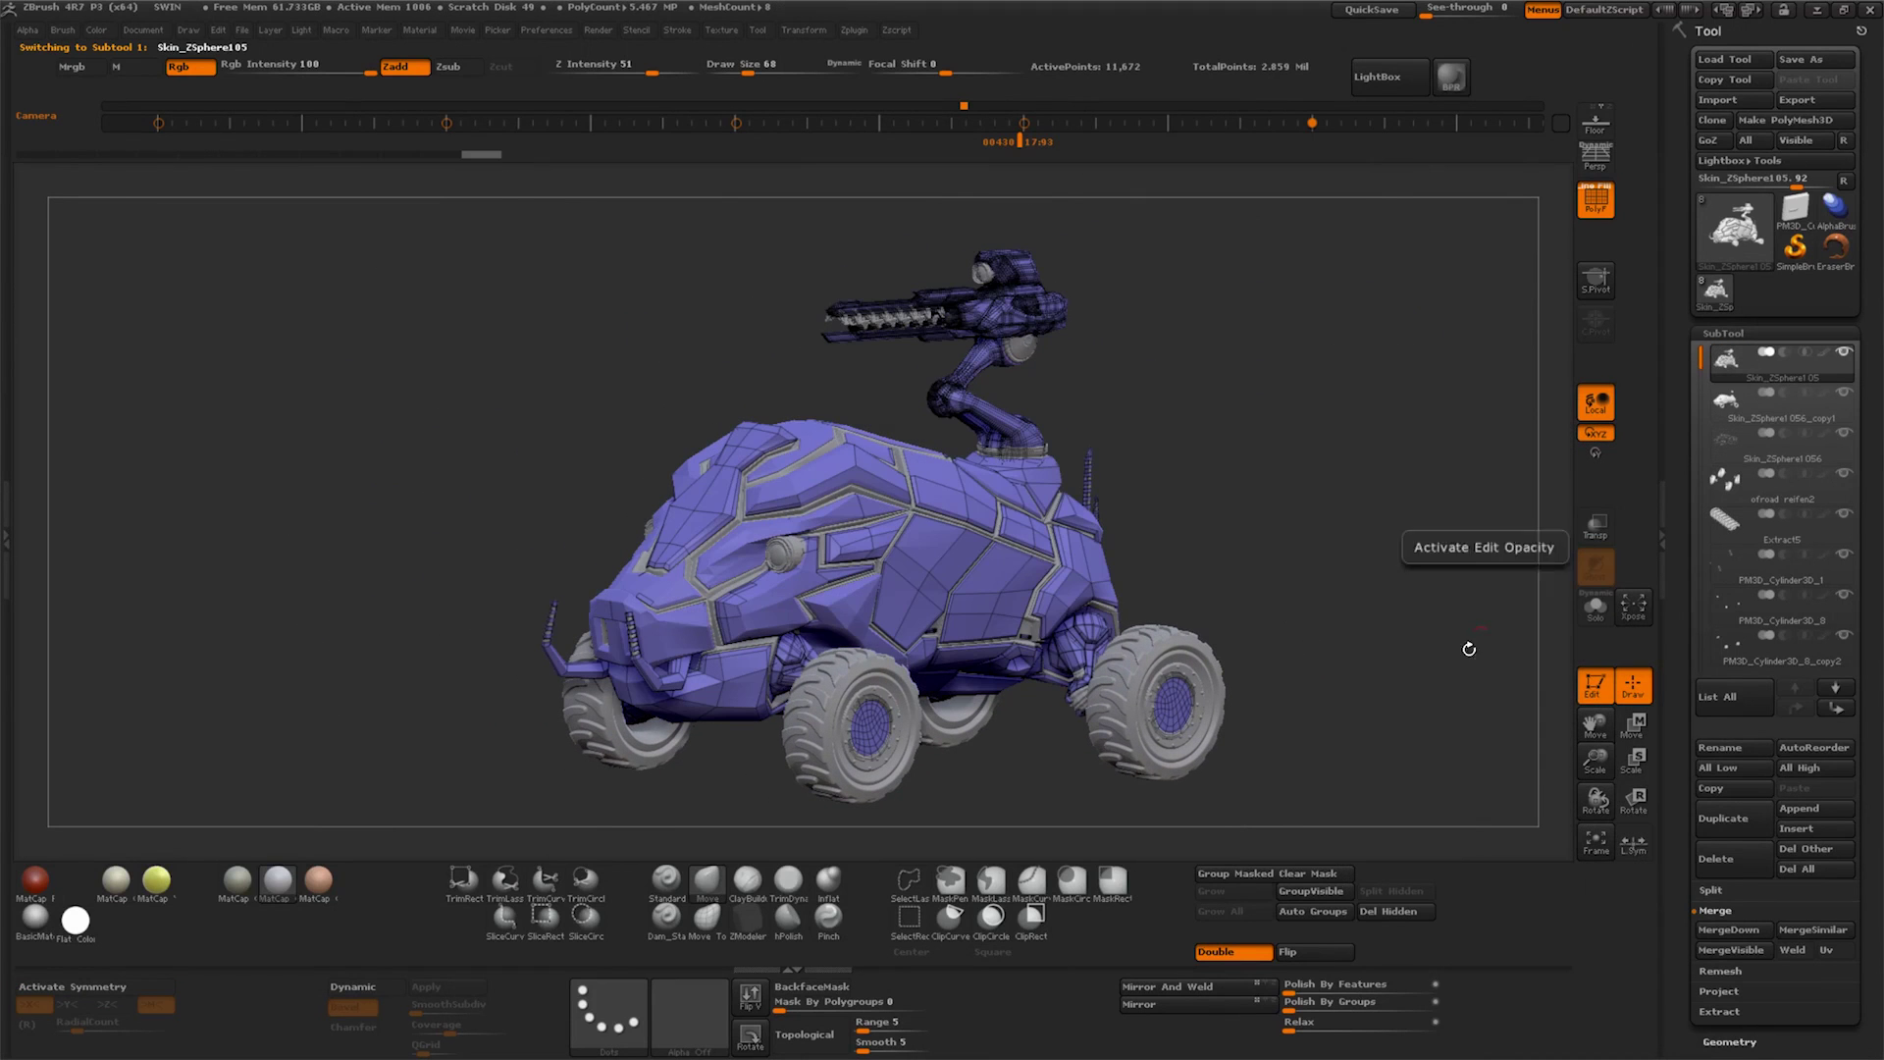
Run UnCreaseAll from Geometry > Crease to clear all edge creases
left_click_drag(1601, 753, 1601, 716)
left_click(1729, 1041)
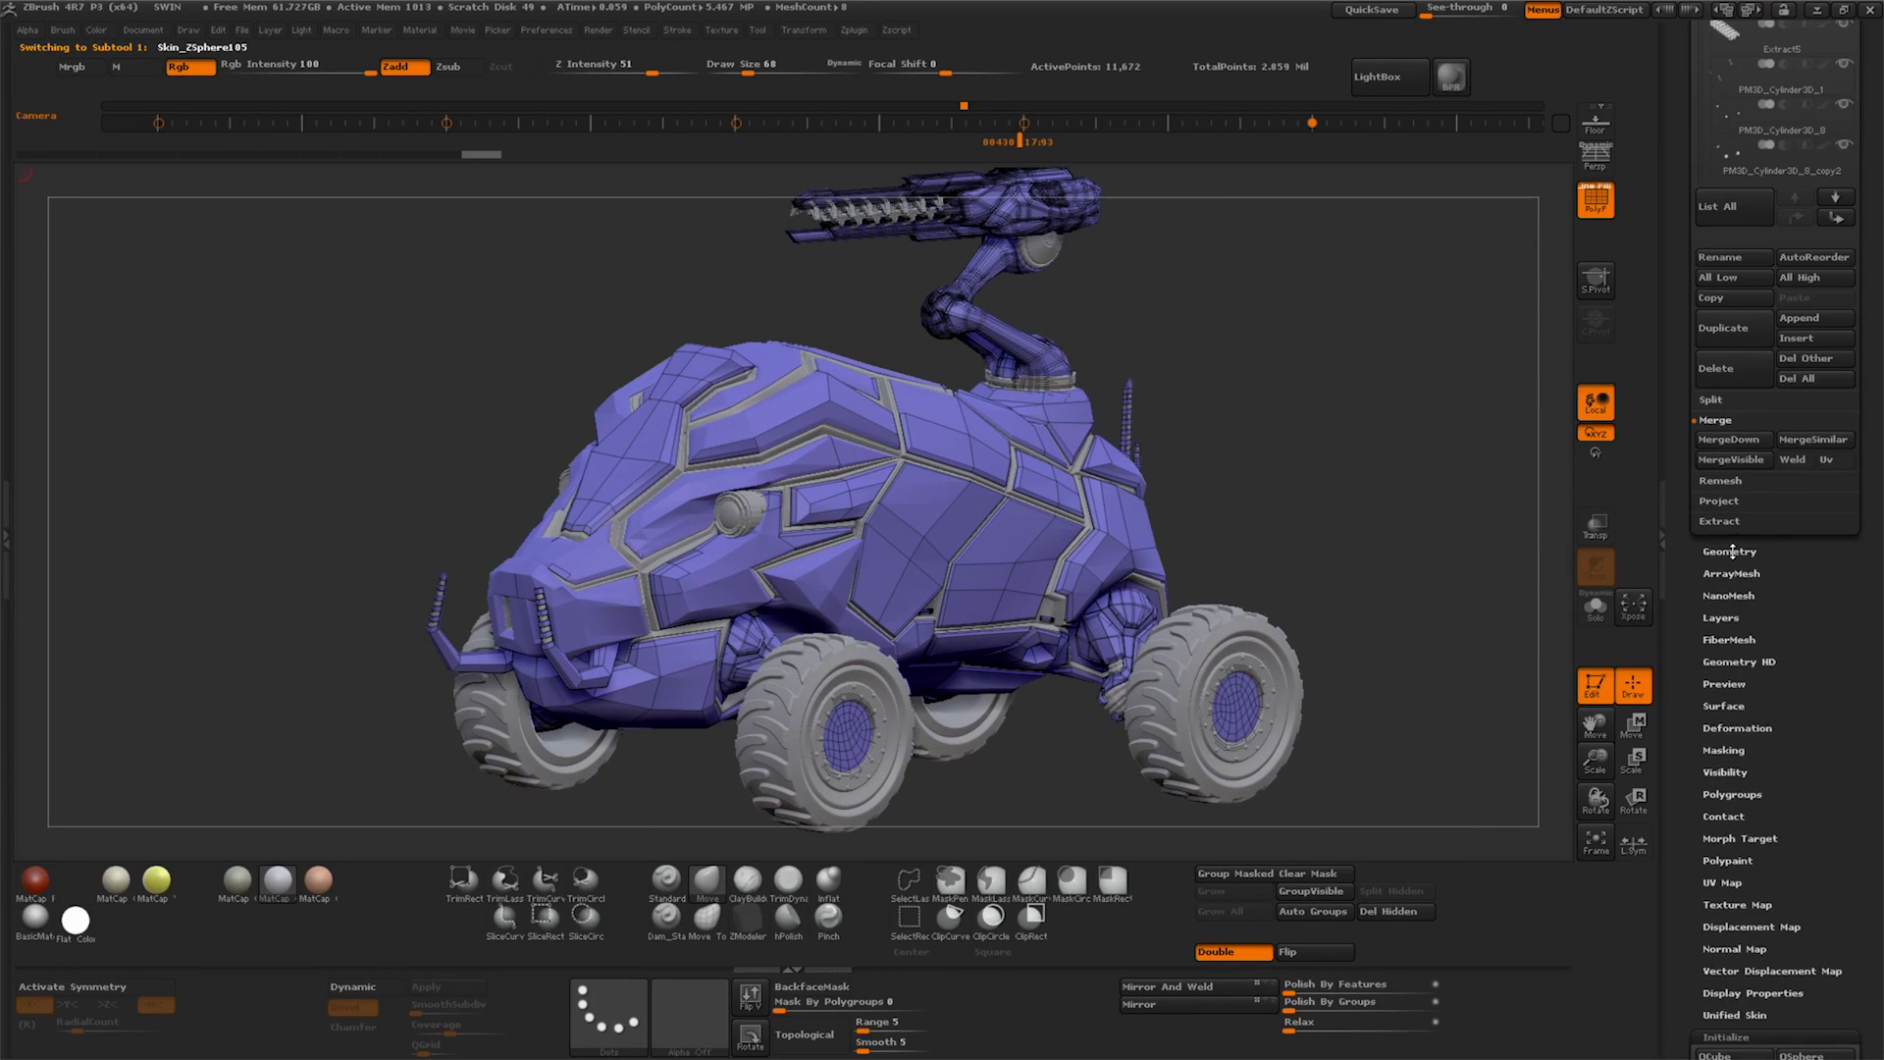
left_click(1727, 775)
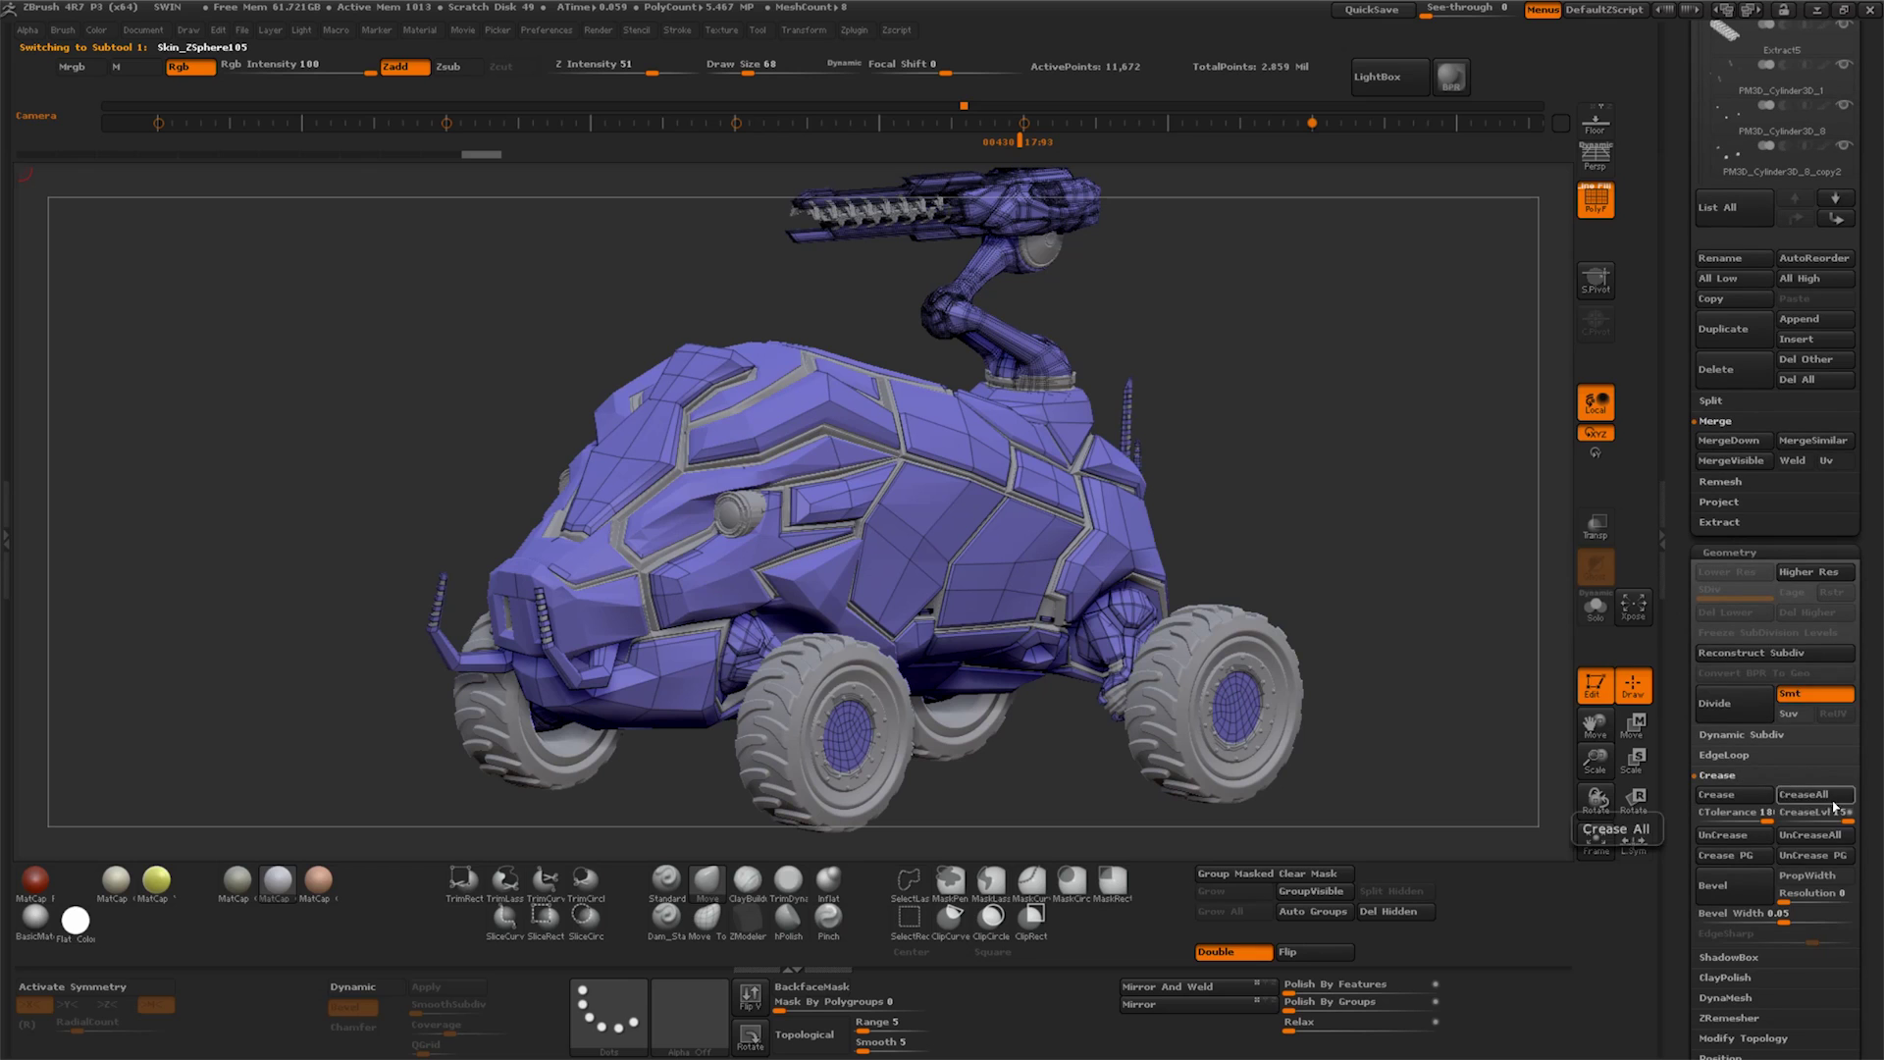
left_click(1823, 837)
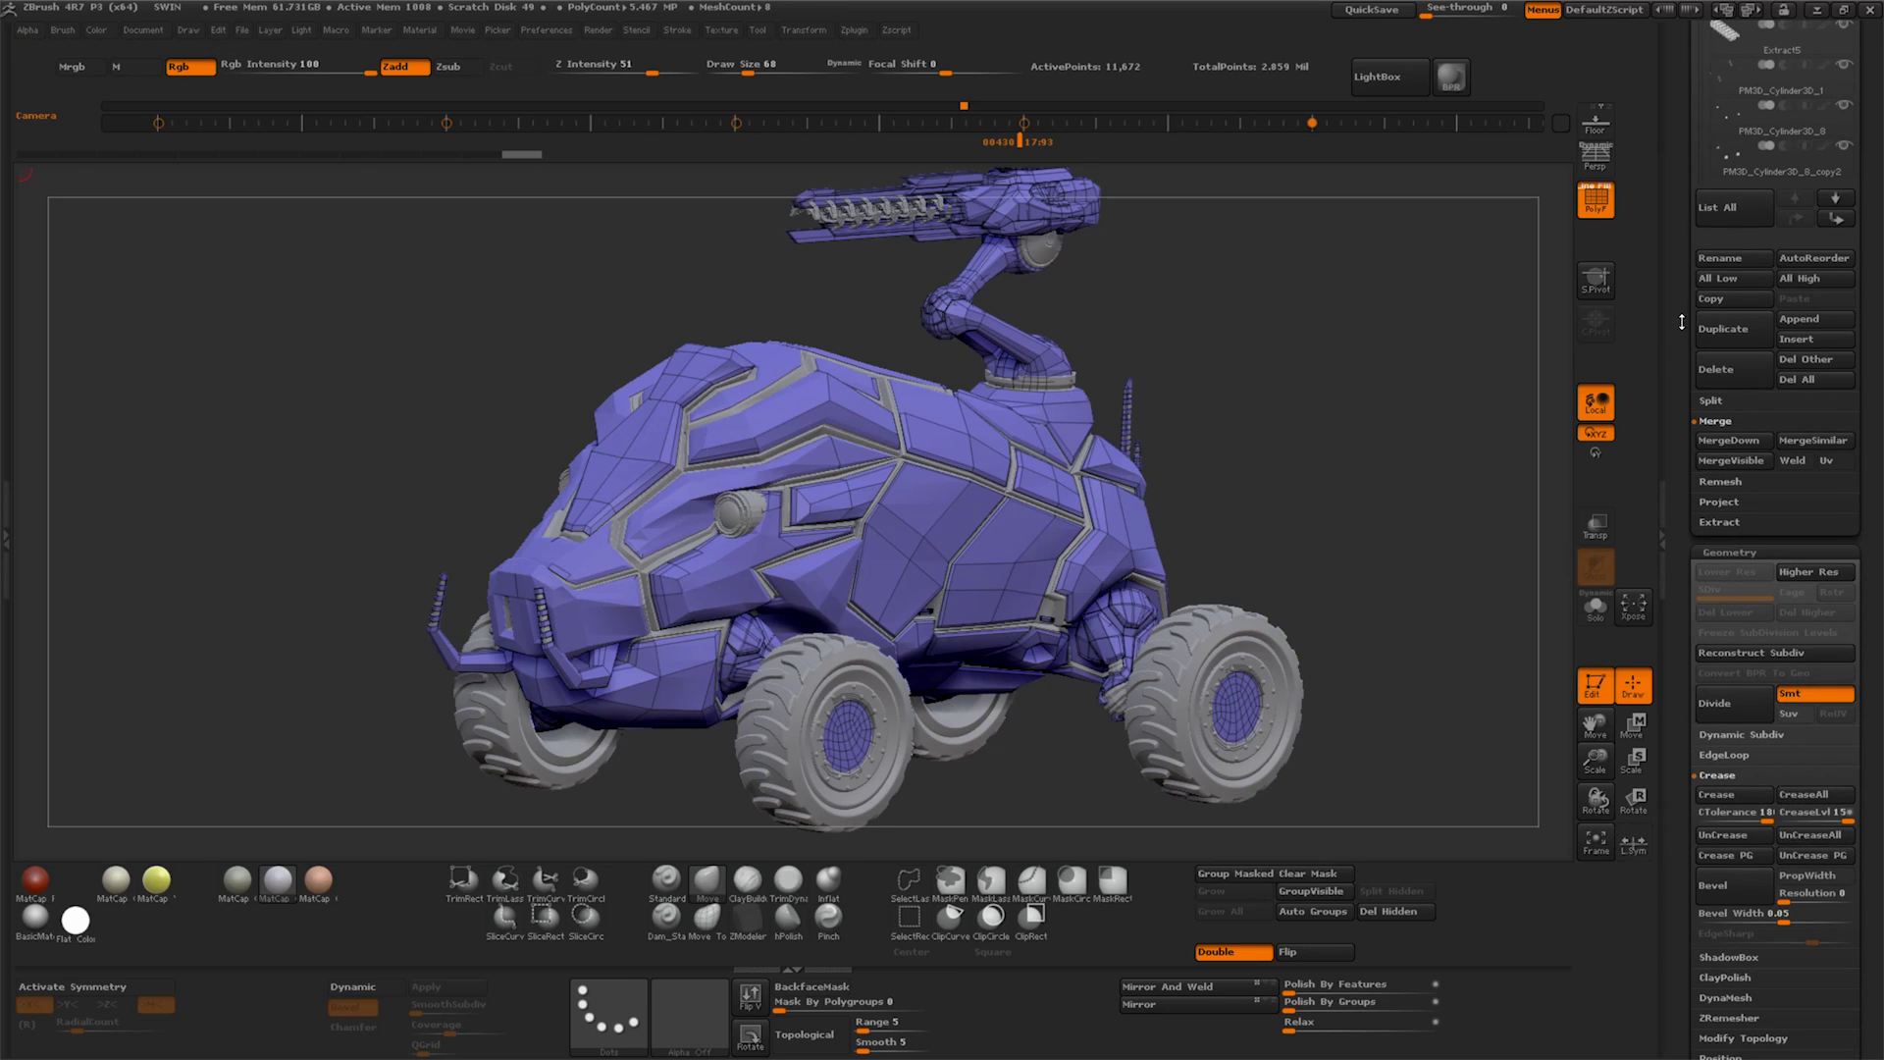
scroll(1681, 322, "up", 3)
Select Skin_ZSphere1056_copy1, then Skin_ZSphere1056, and orbit around the vehicle
left_click(1759, 193)
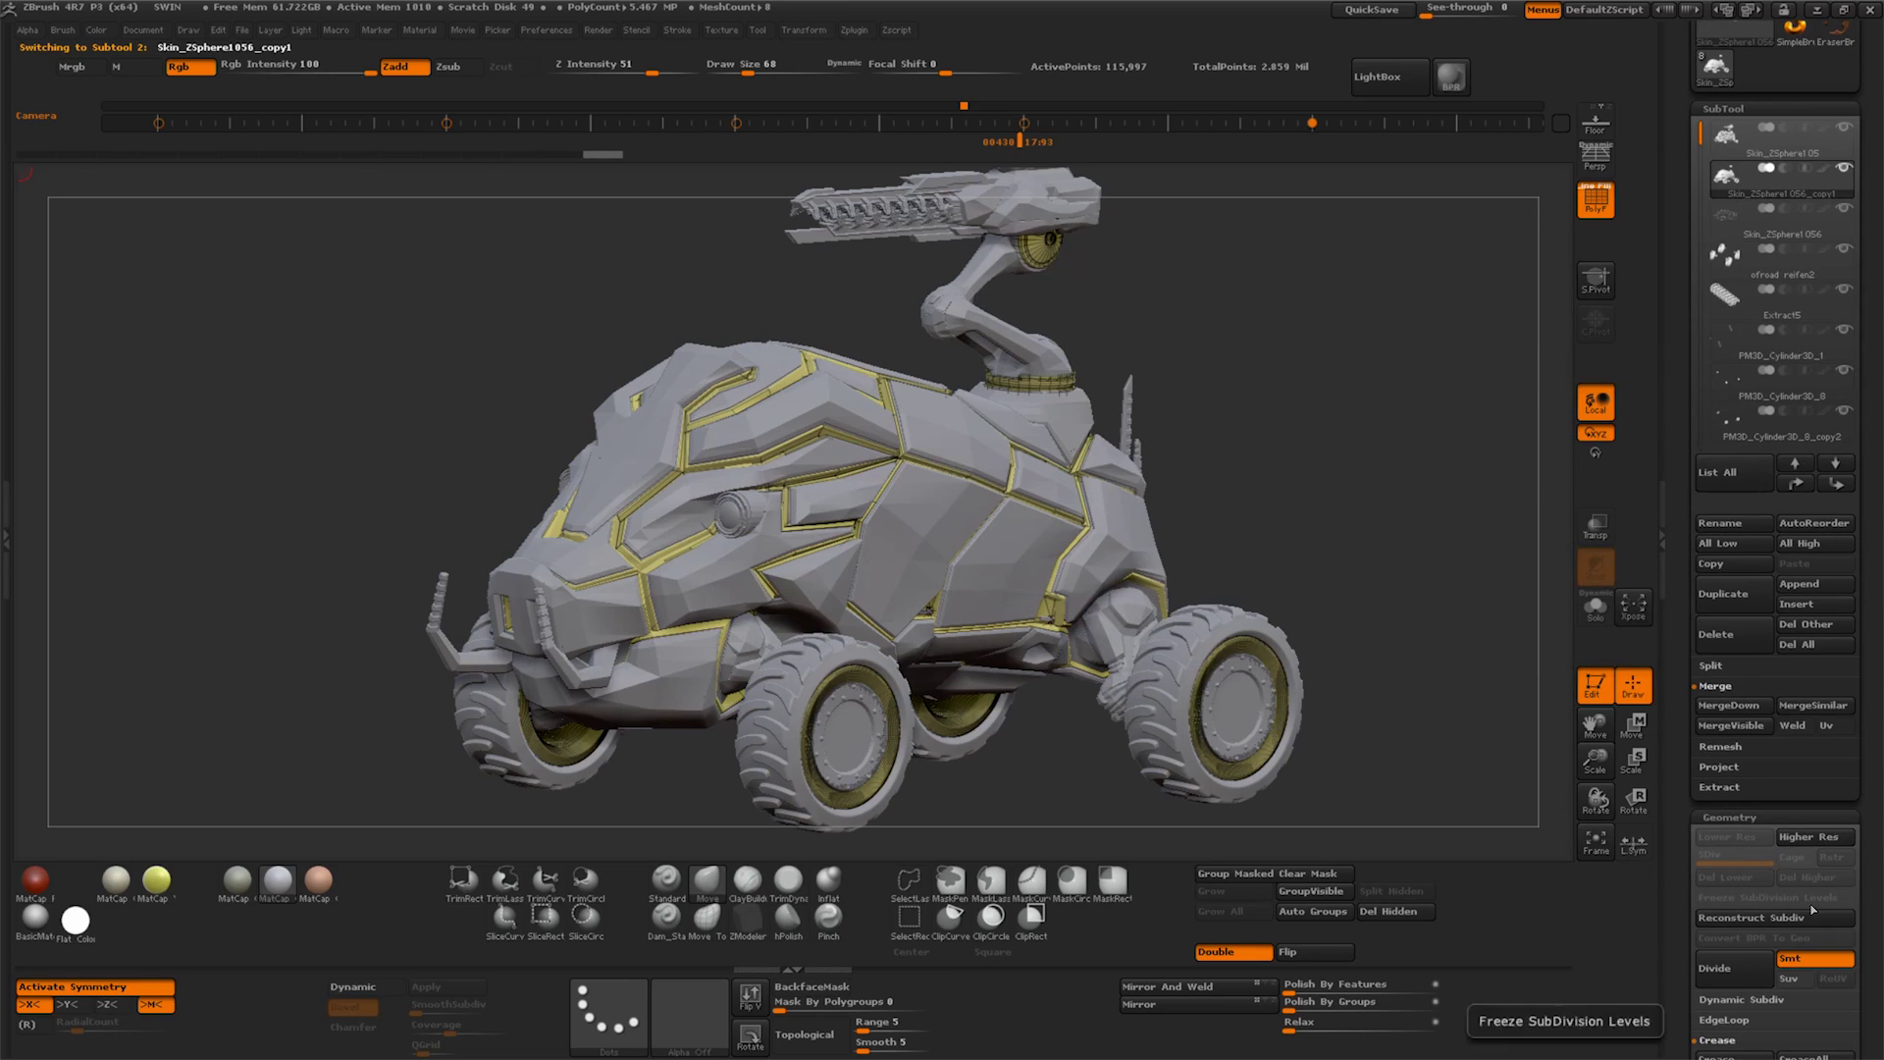
scroll(1825, 835, "down", 3)
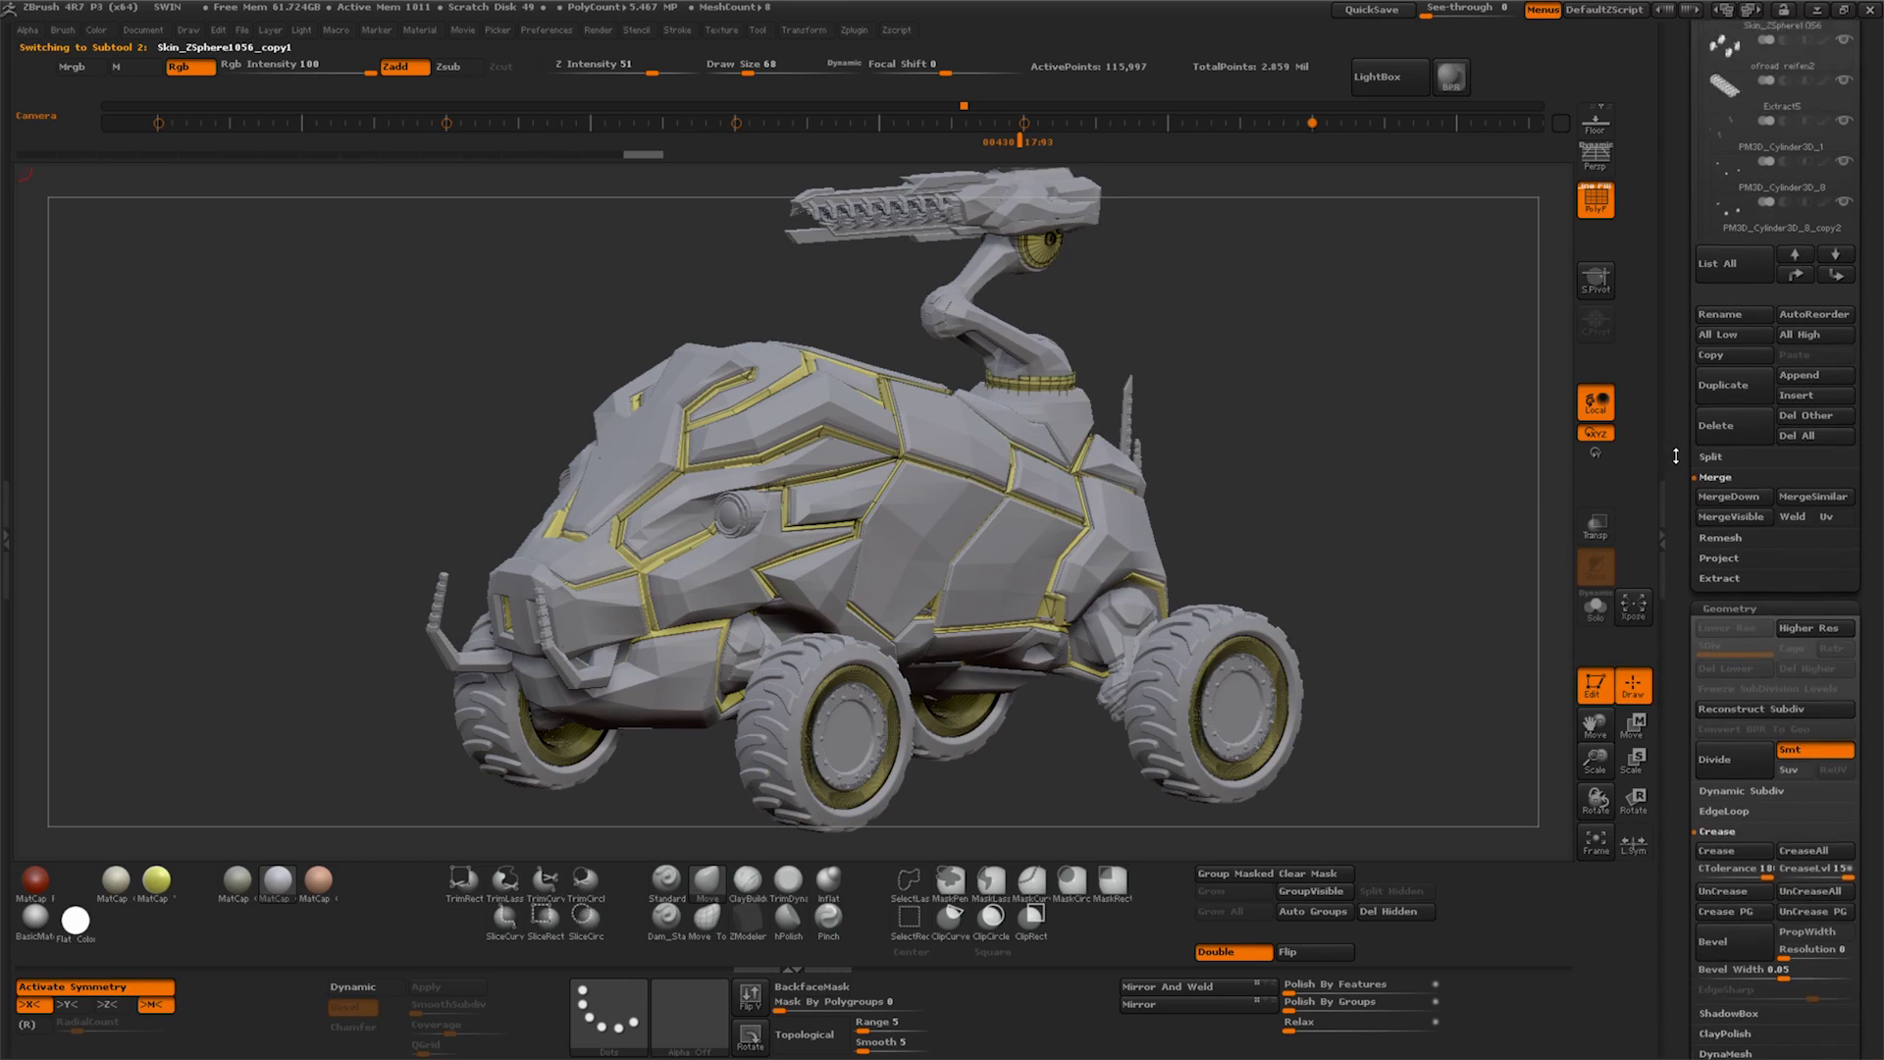
scroll(1811, 687, "up", 3)
left_click(1767, 215)
scroll(1835, 825, "down", 3)
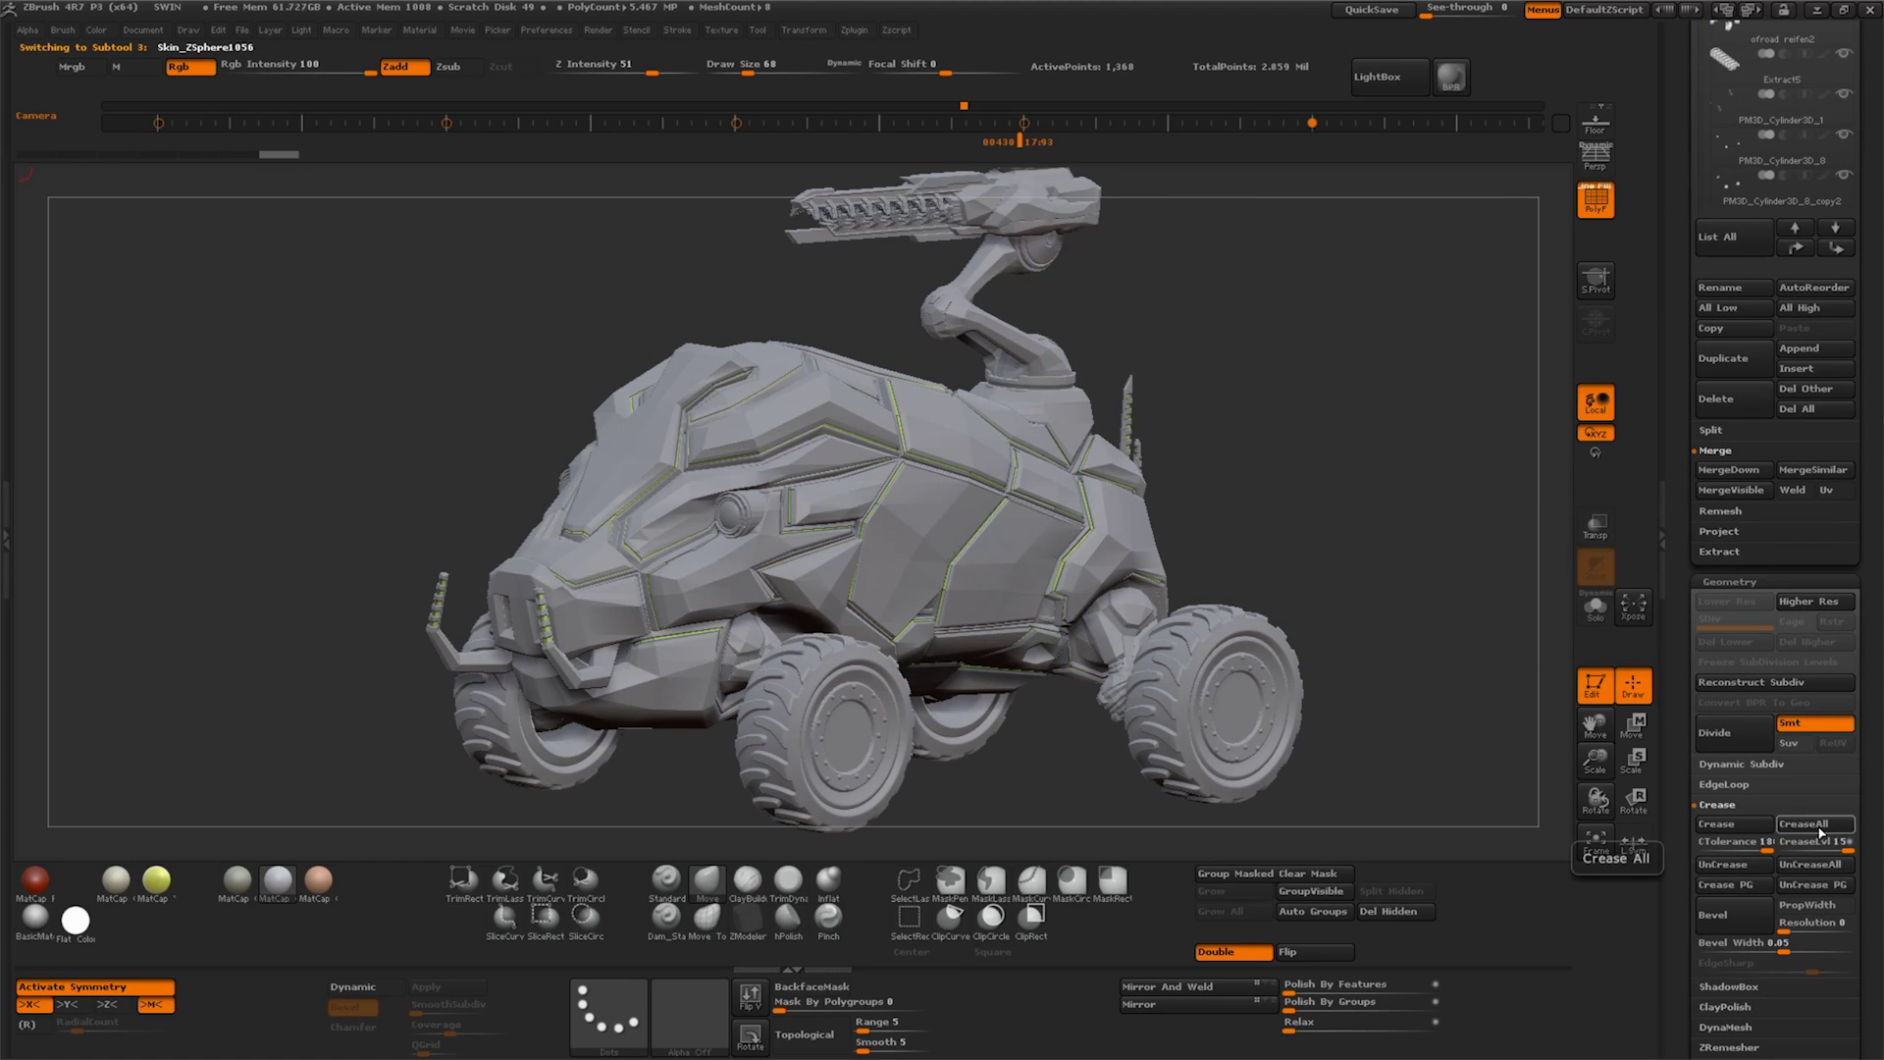
left_click_drag(1377, 658, 1260, 667)
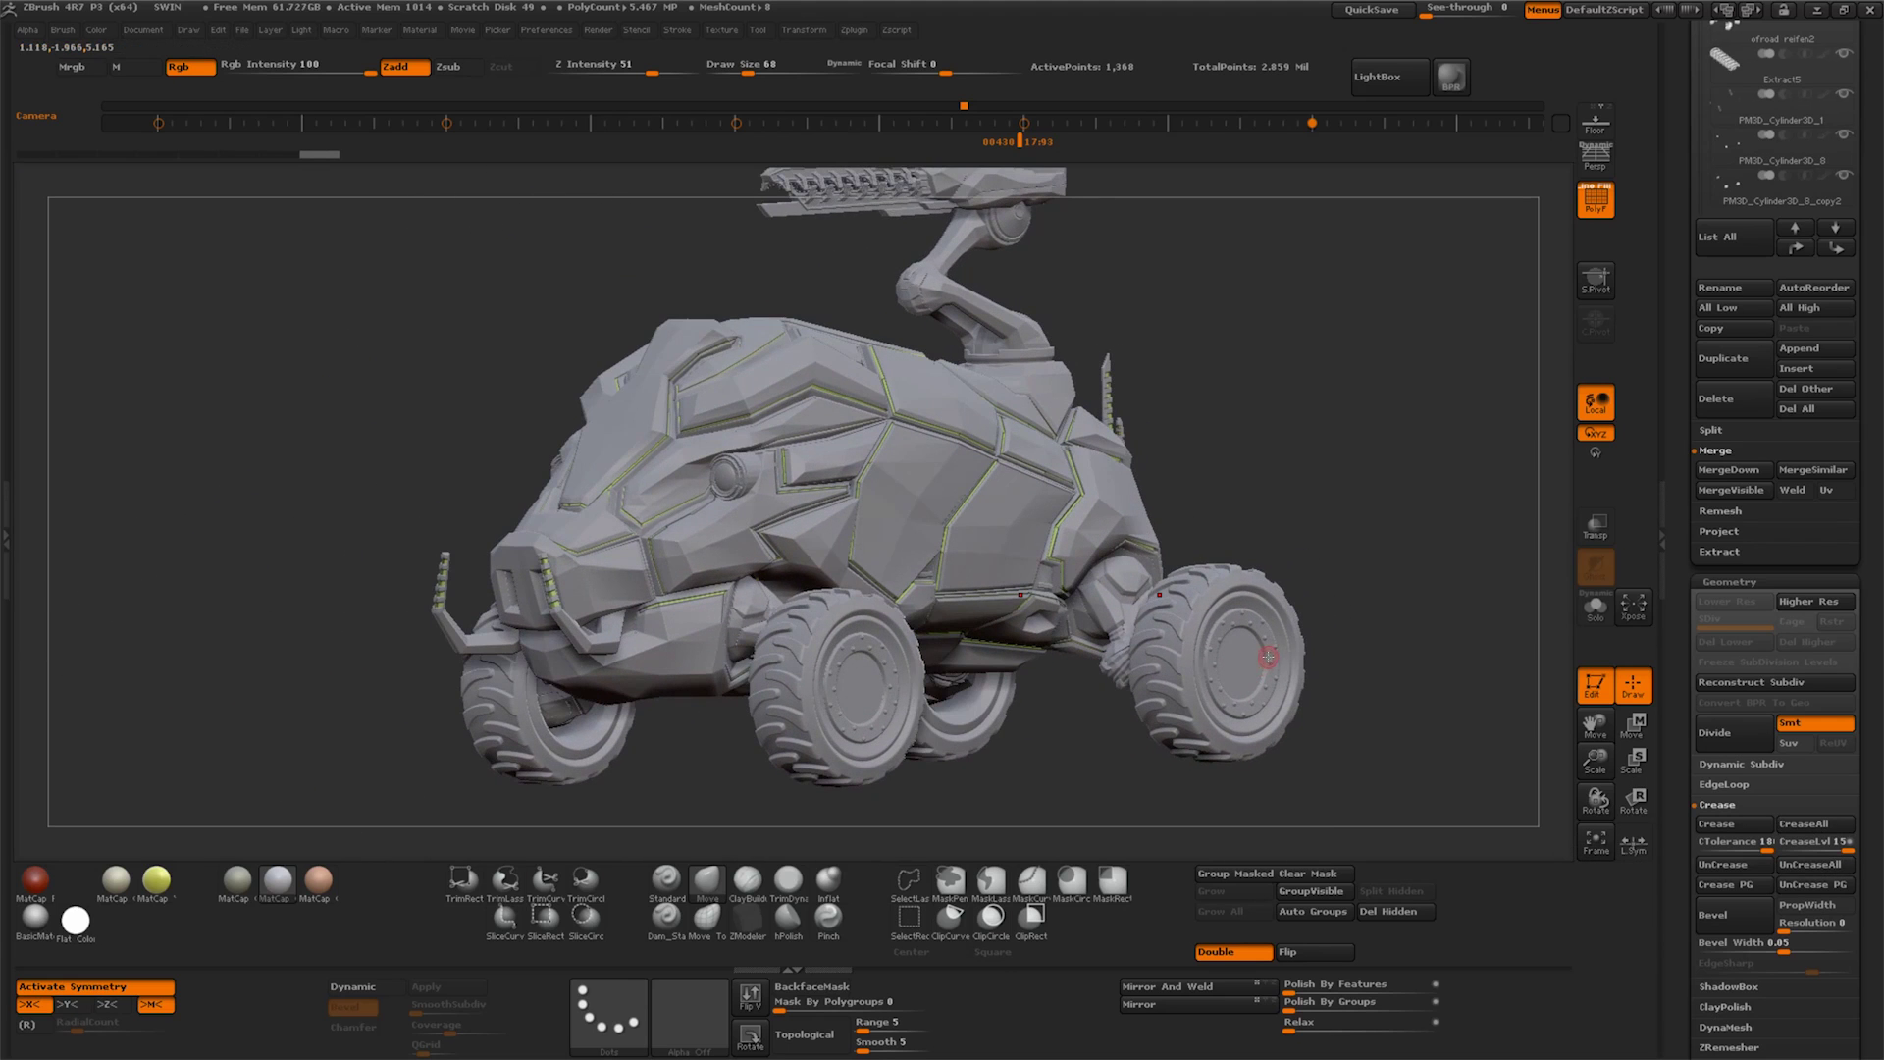
scroll(1680, 567, "up", 2)
scroll(1659, 691, "up", 3)
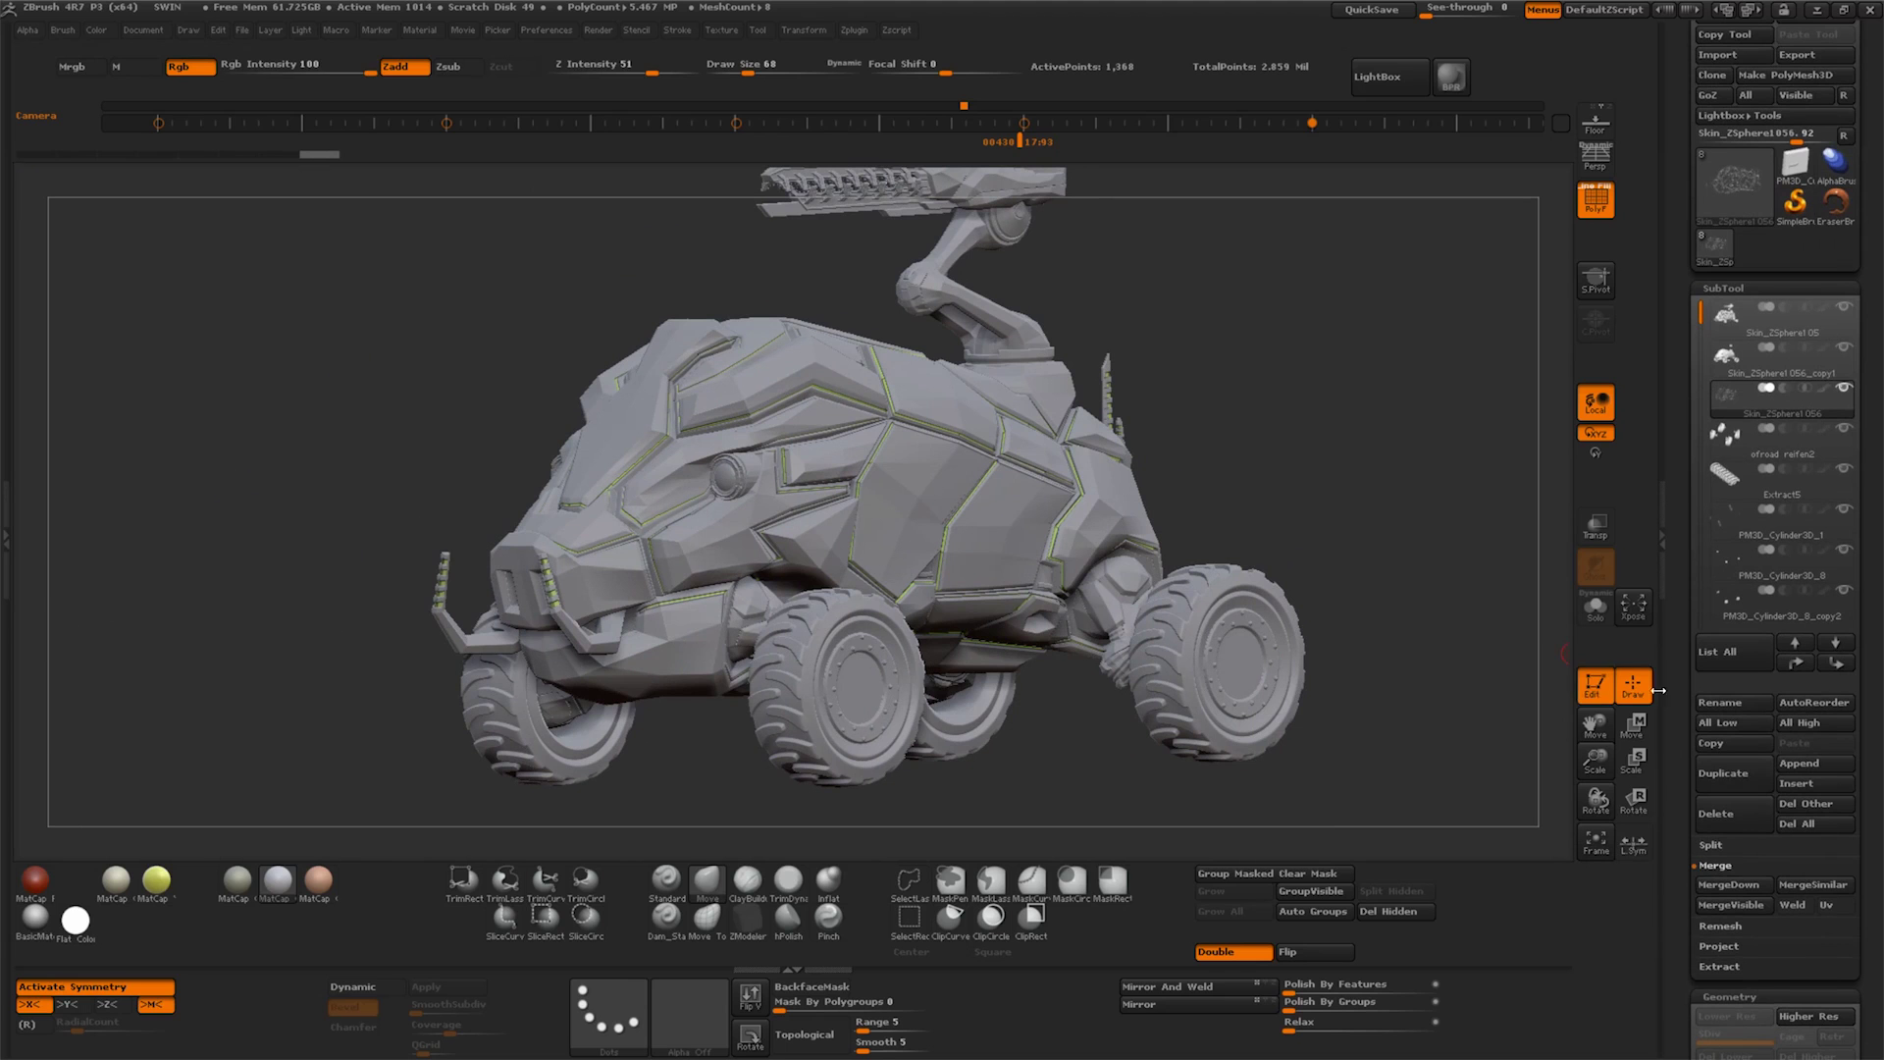
Orbit and zoom out to a small top-down view of the whole vehicle
mouse_move(1595, 761)
left_mouse_down()
mouse_move(1270, 647)
mouse_move(1256, 605)
mouse_move(1278, 613)
mouse_move(1297, 537)
left_mouse_up()
mouse_move(1603, 724)
left_mouse_down()
mouse_move(1088, 461)
mouse_move(1098, 392)
mouse_move(1234, 380)
mouse_move(1081, 374)
mouse_move(1577, 639)
left_mouse_up()
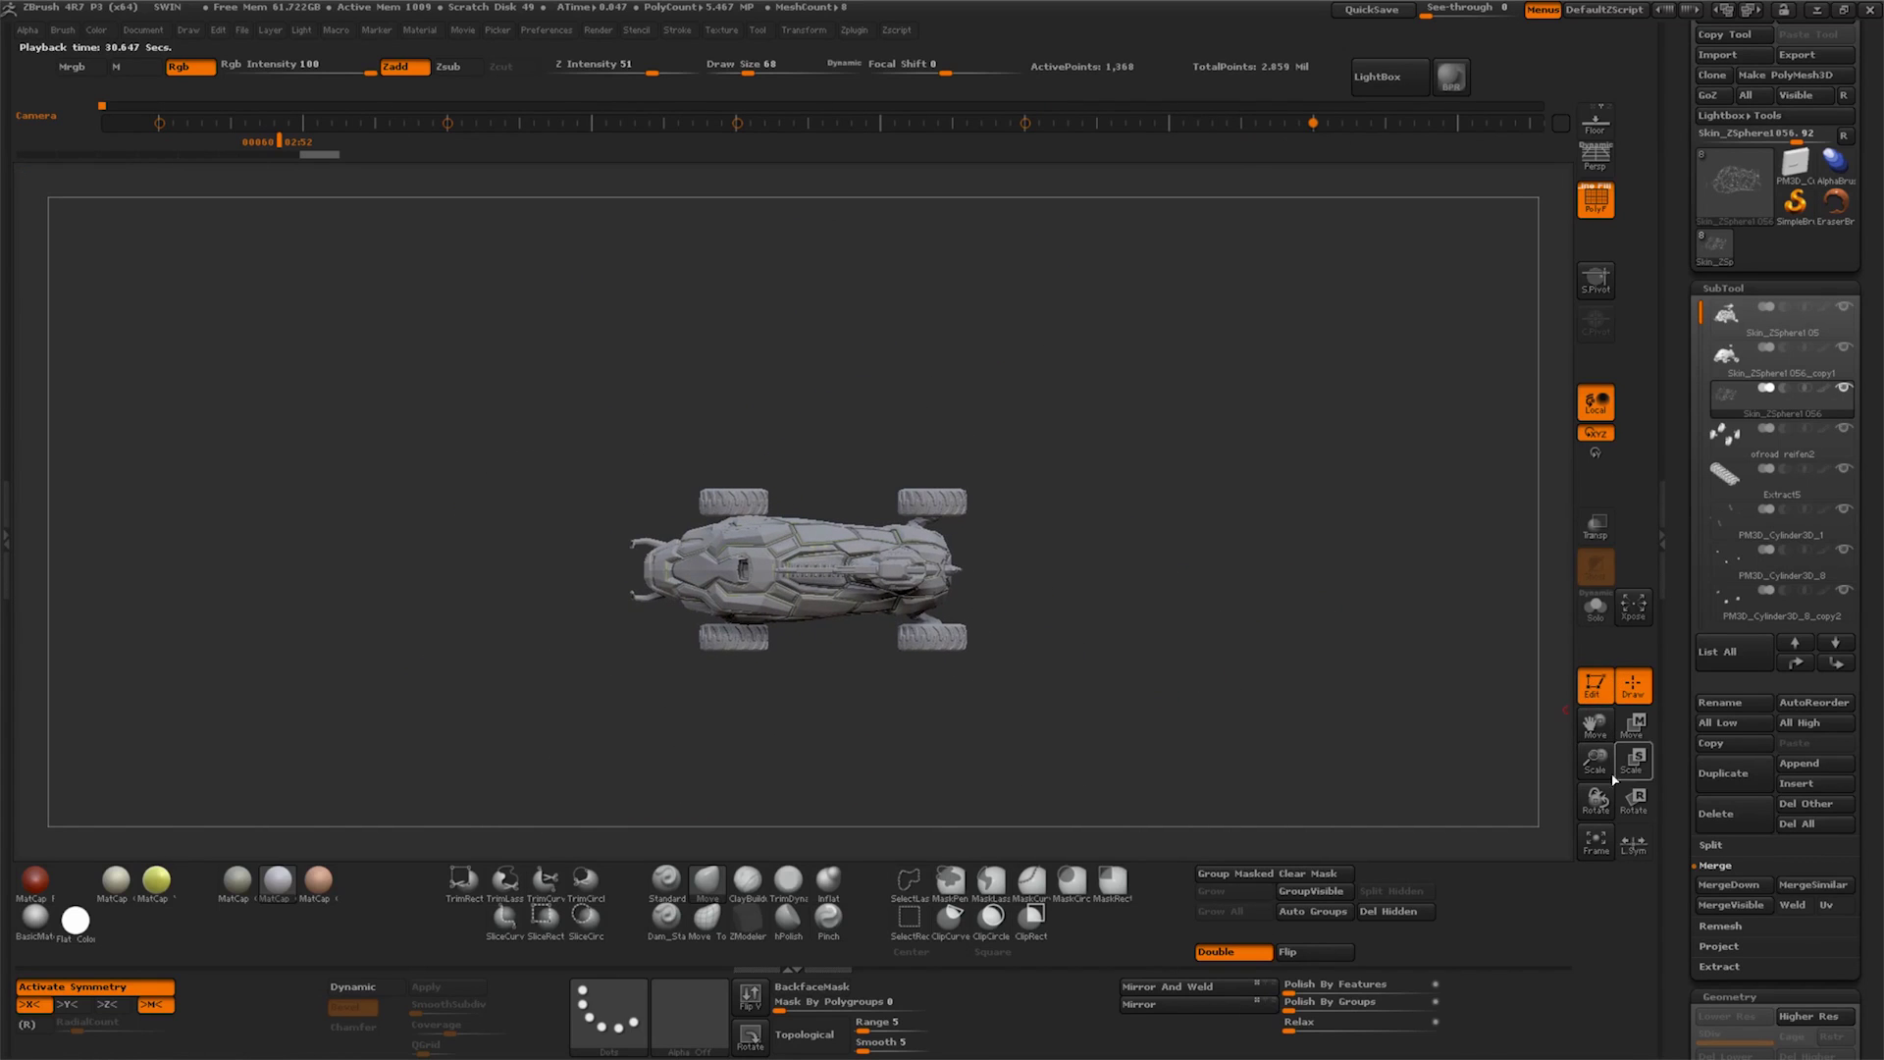
left_click_drag(1615, 778, 1589, 732)
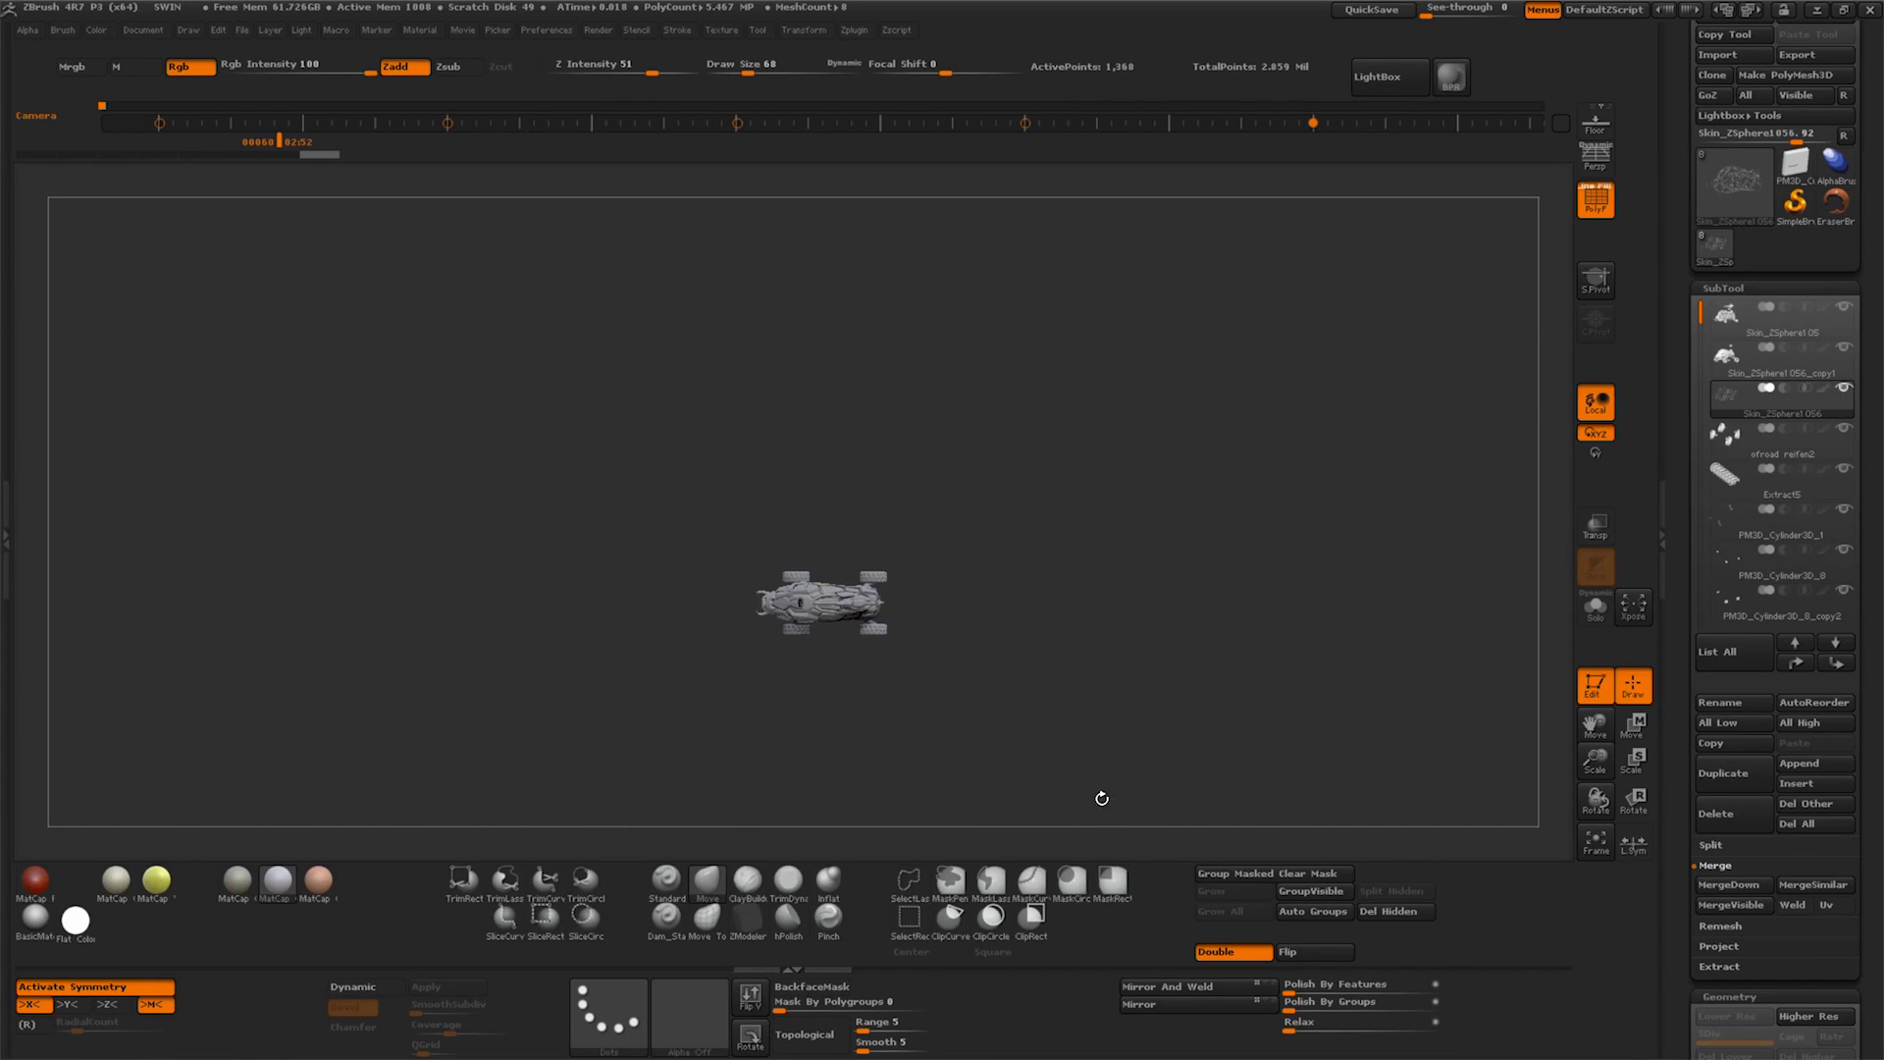
Pick the Topology brush from the Brush palette's brush library
left_click(63, 31)
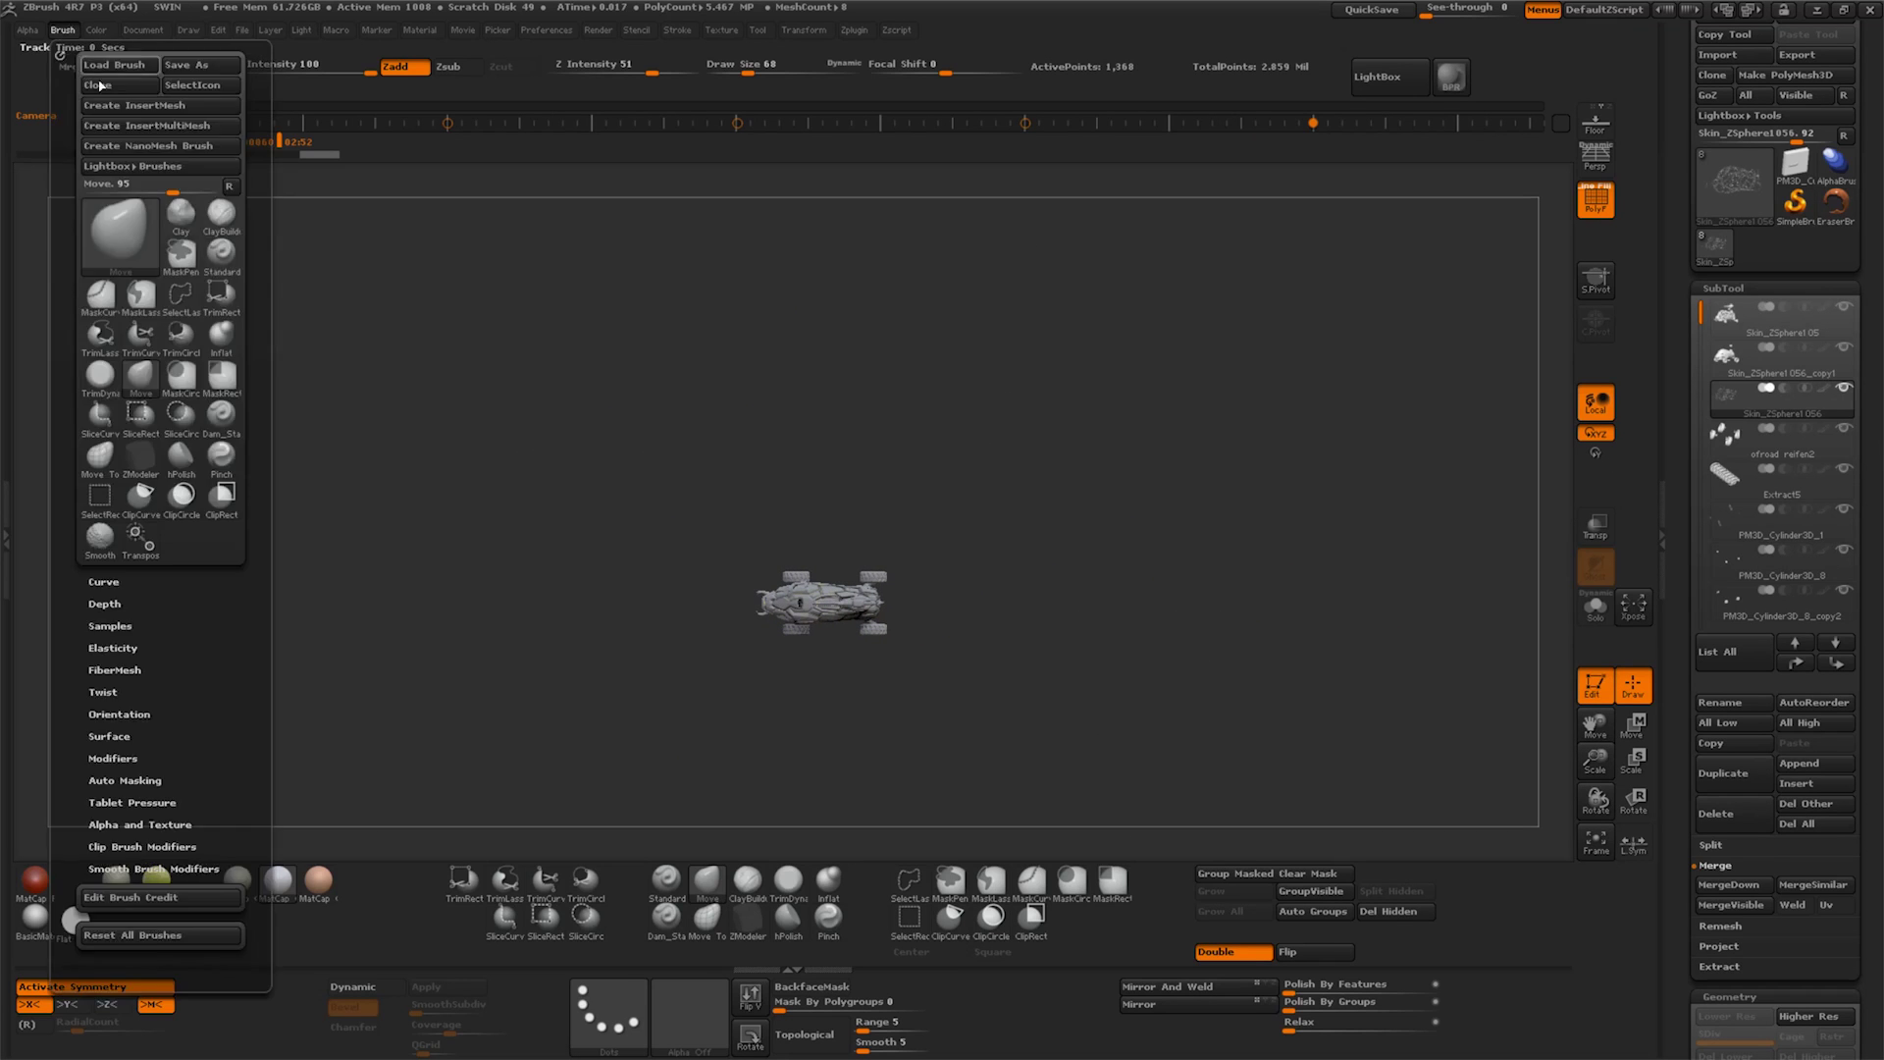
left_click(70, 36)
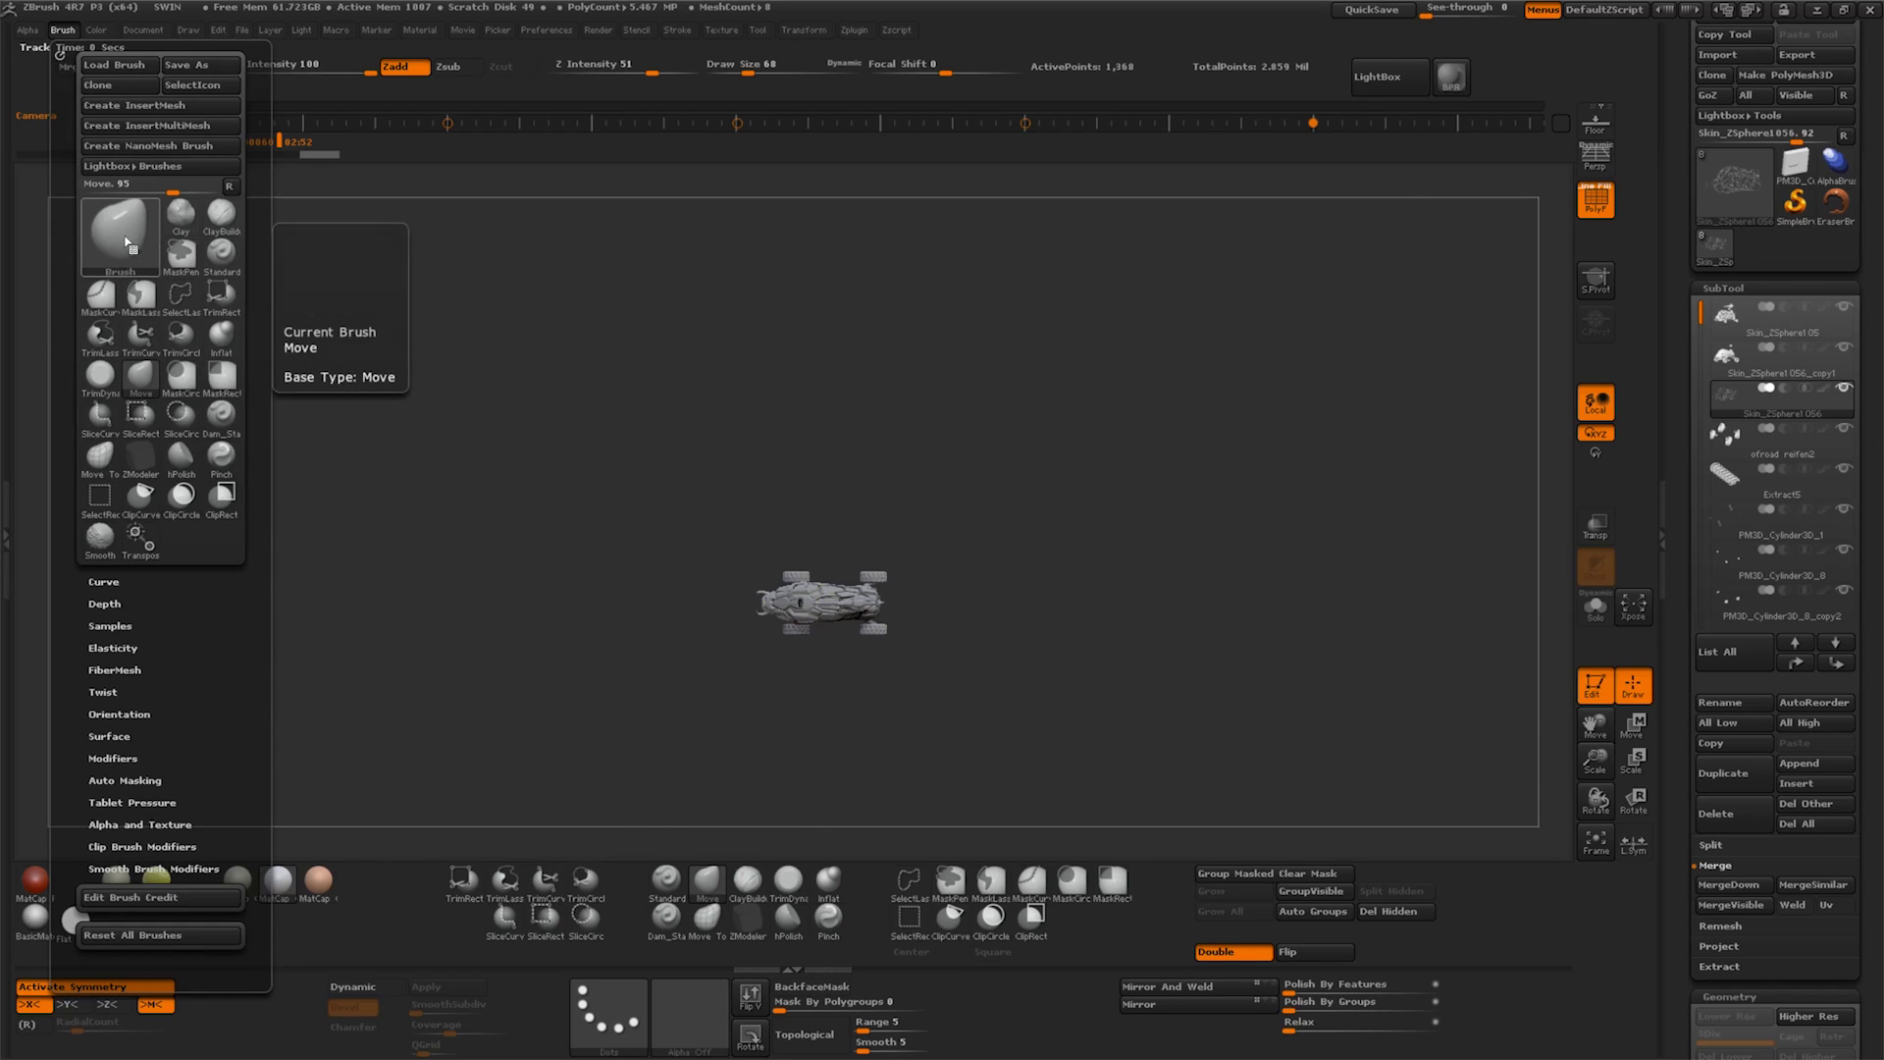
left_click(125, 244)
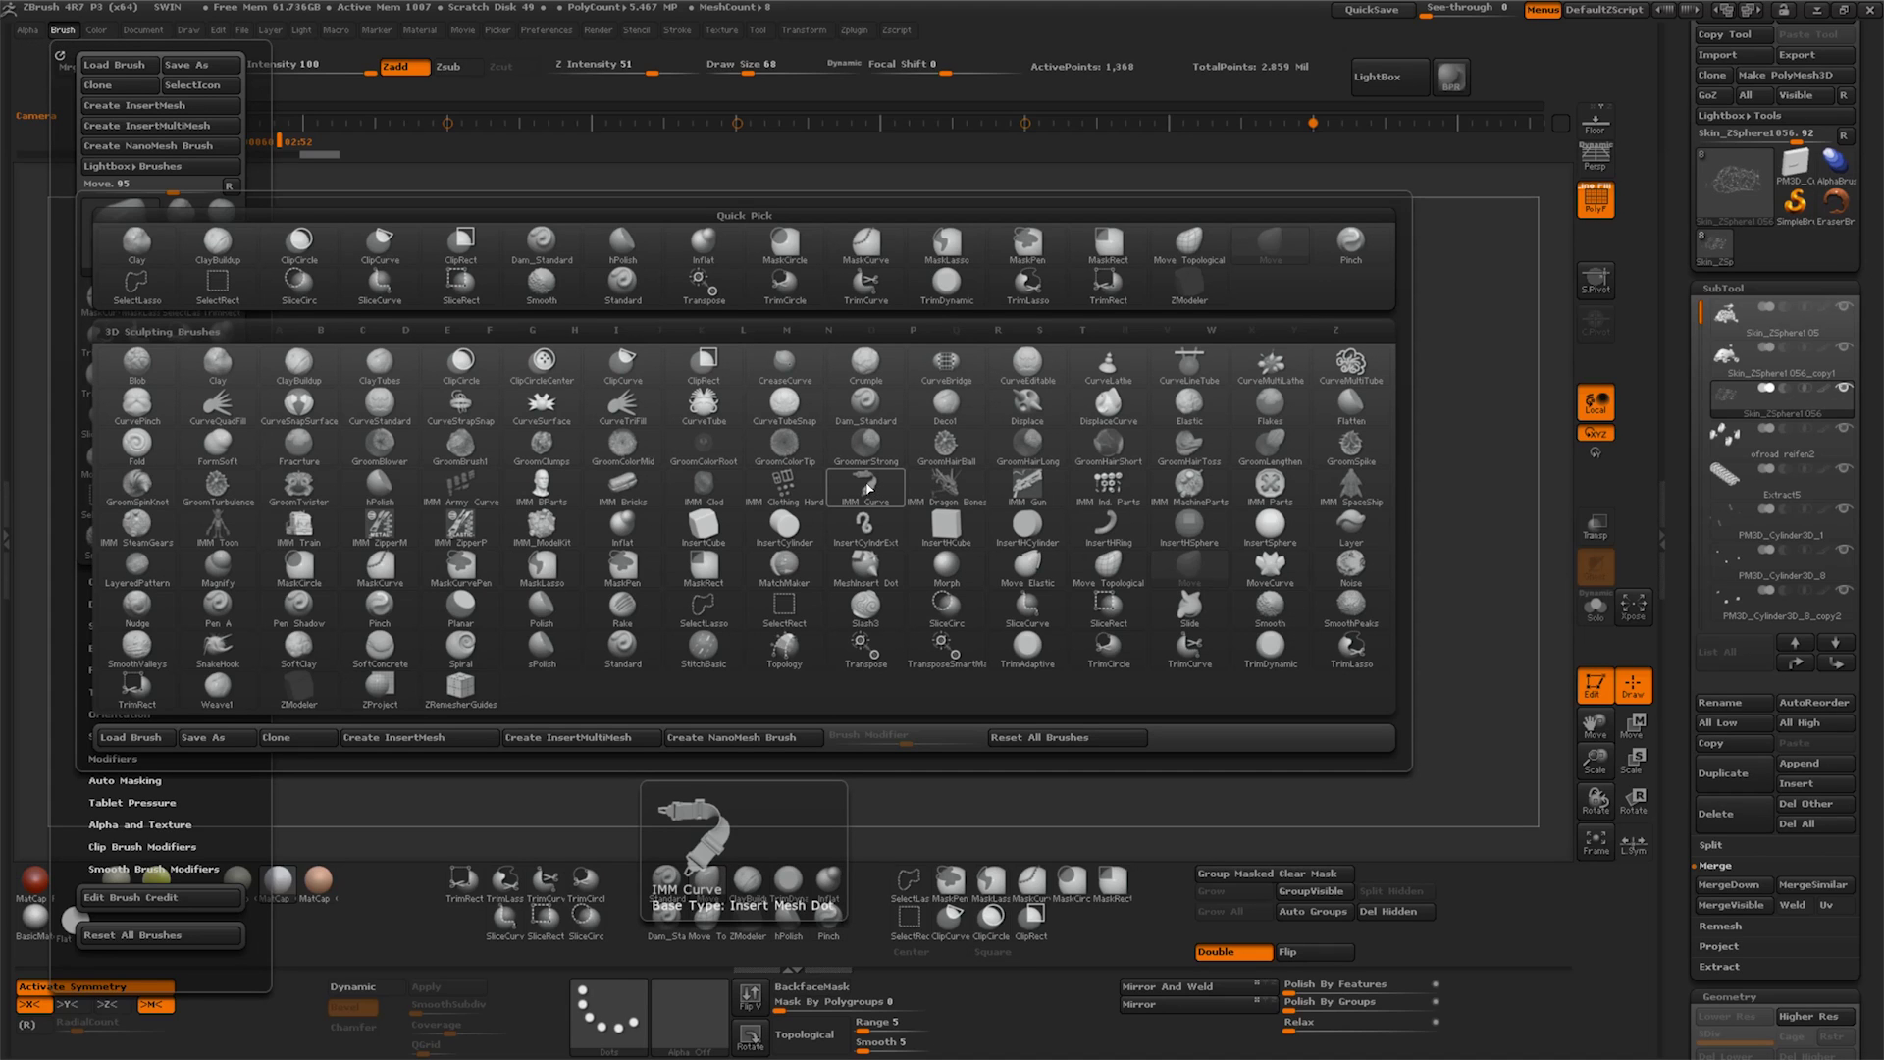
left_click(785, 650)
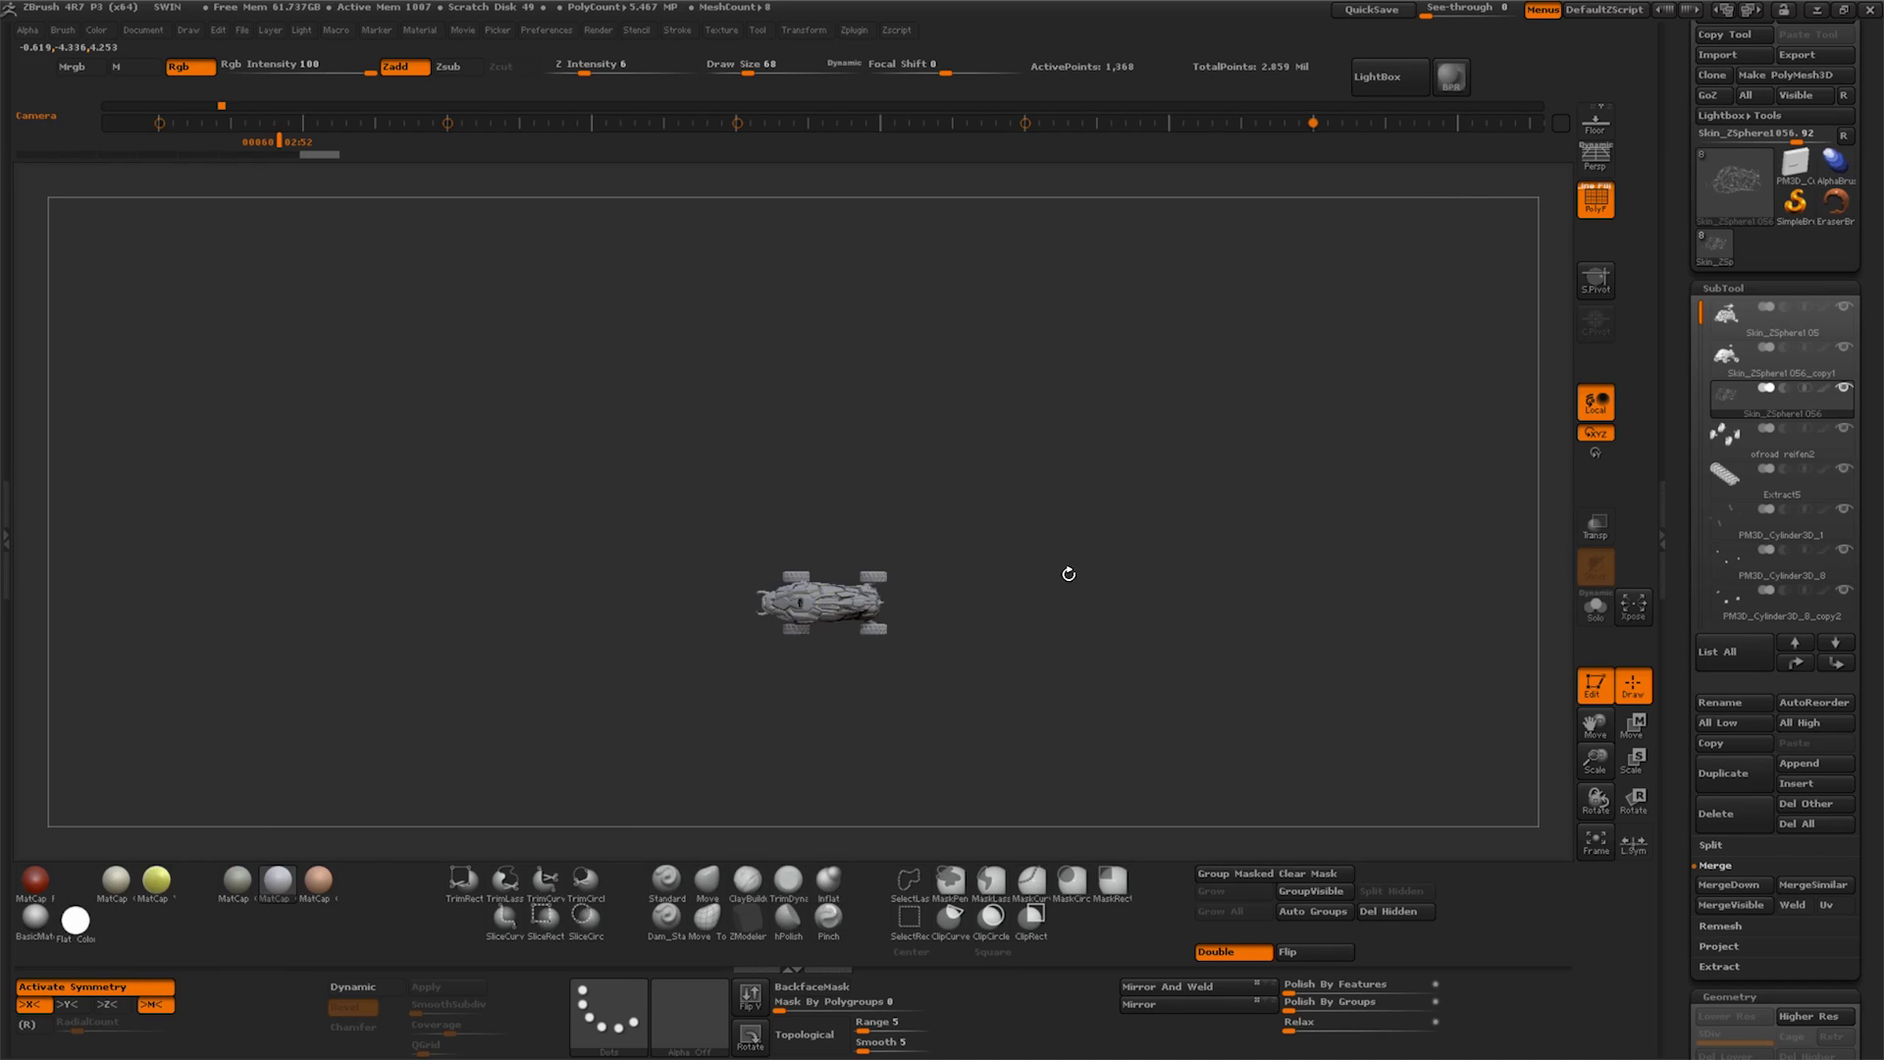
Append a Plane3D mesh and select the new PM3D_Plane3D subtool
left_click(1805, 764)
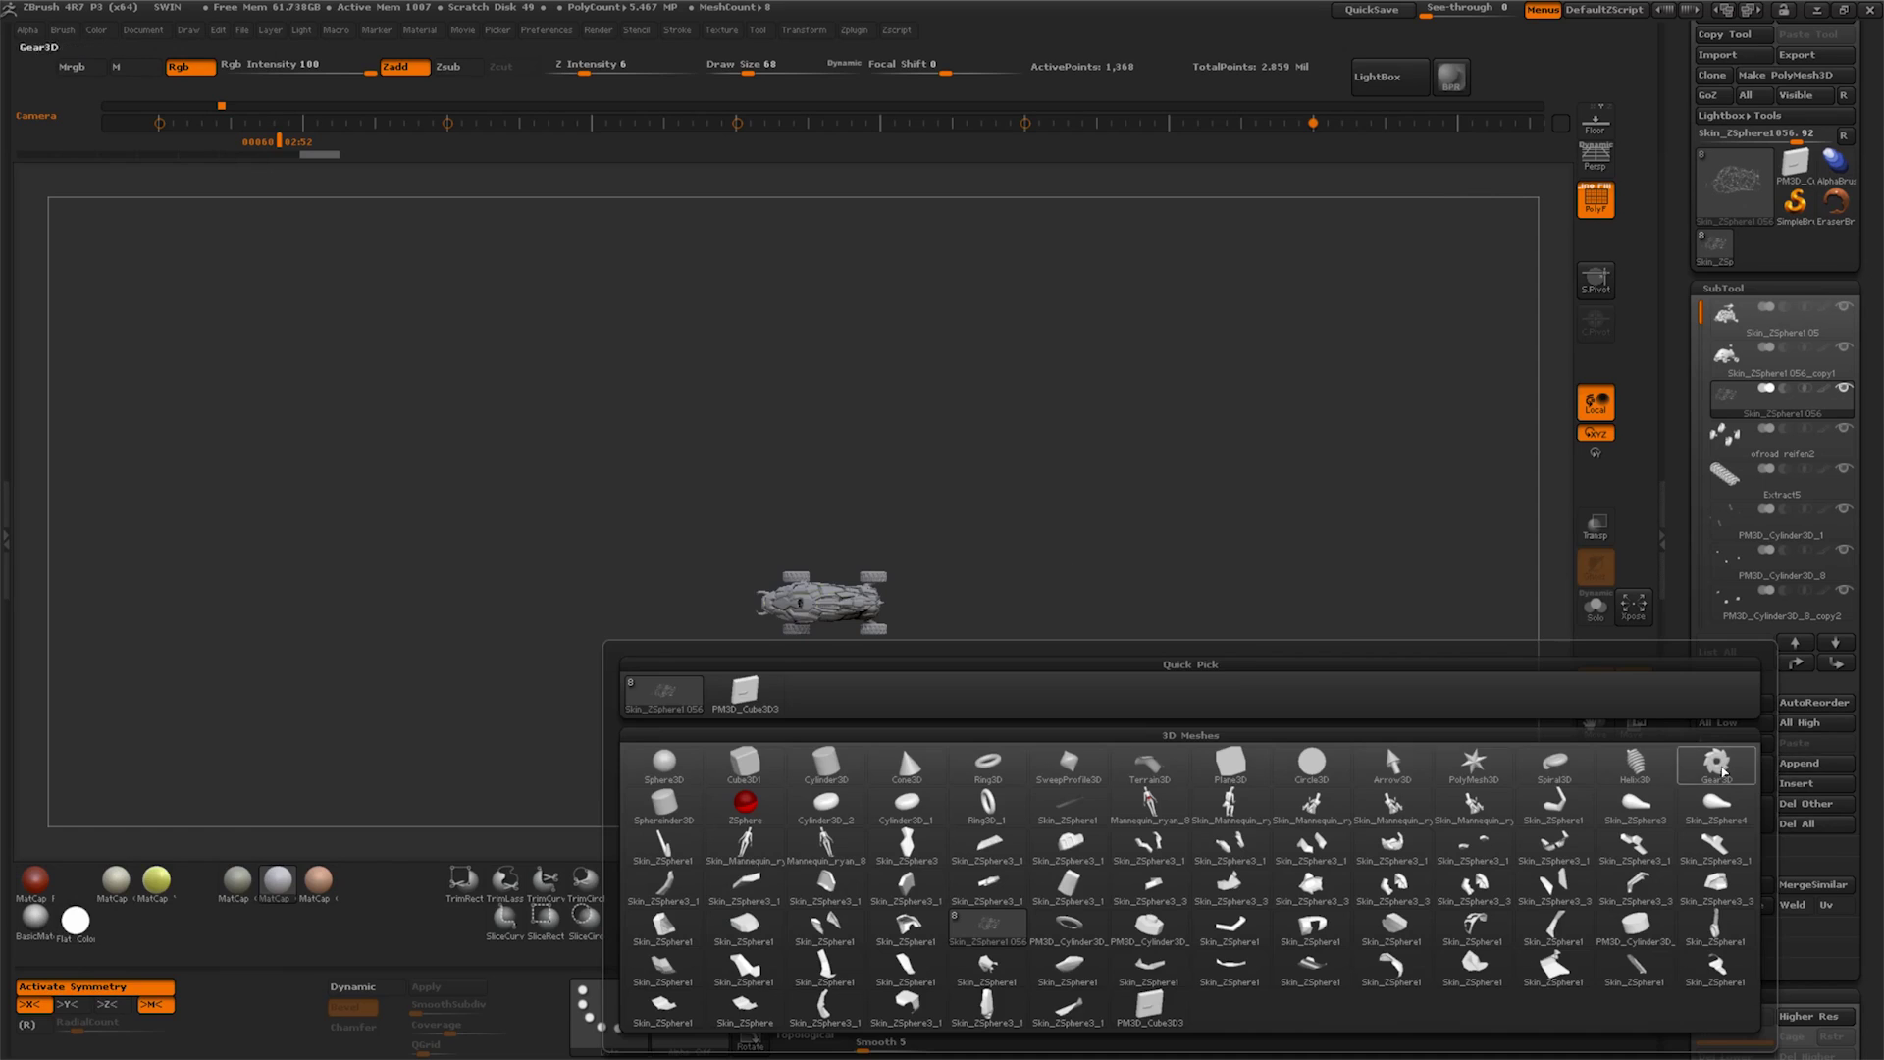
left_click(1232, 766)
left_click_drag(1178, 729, 1167, 519)
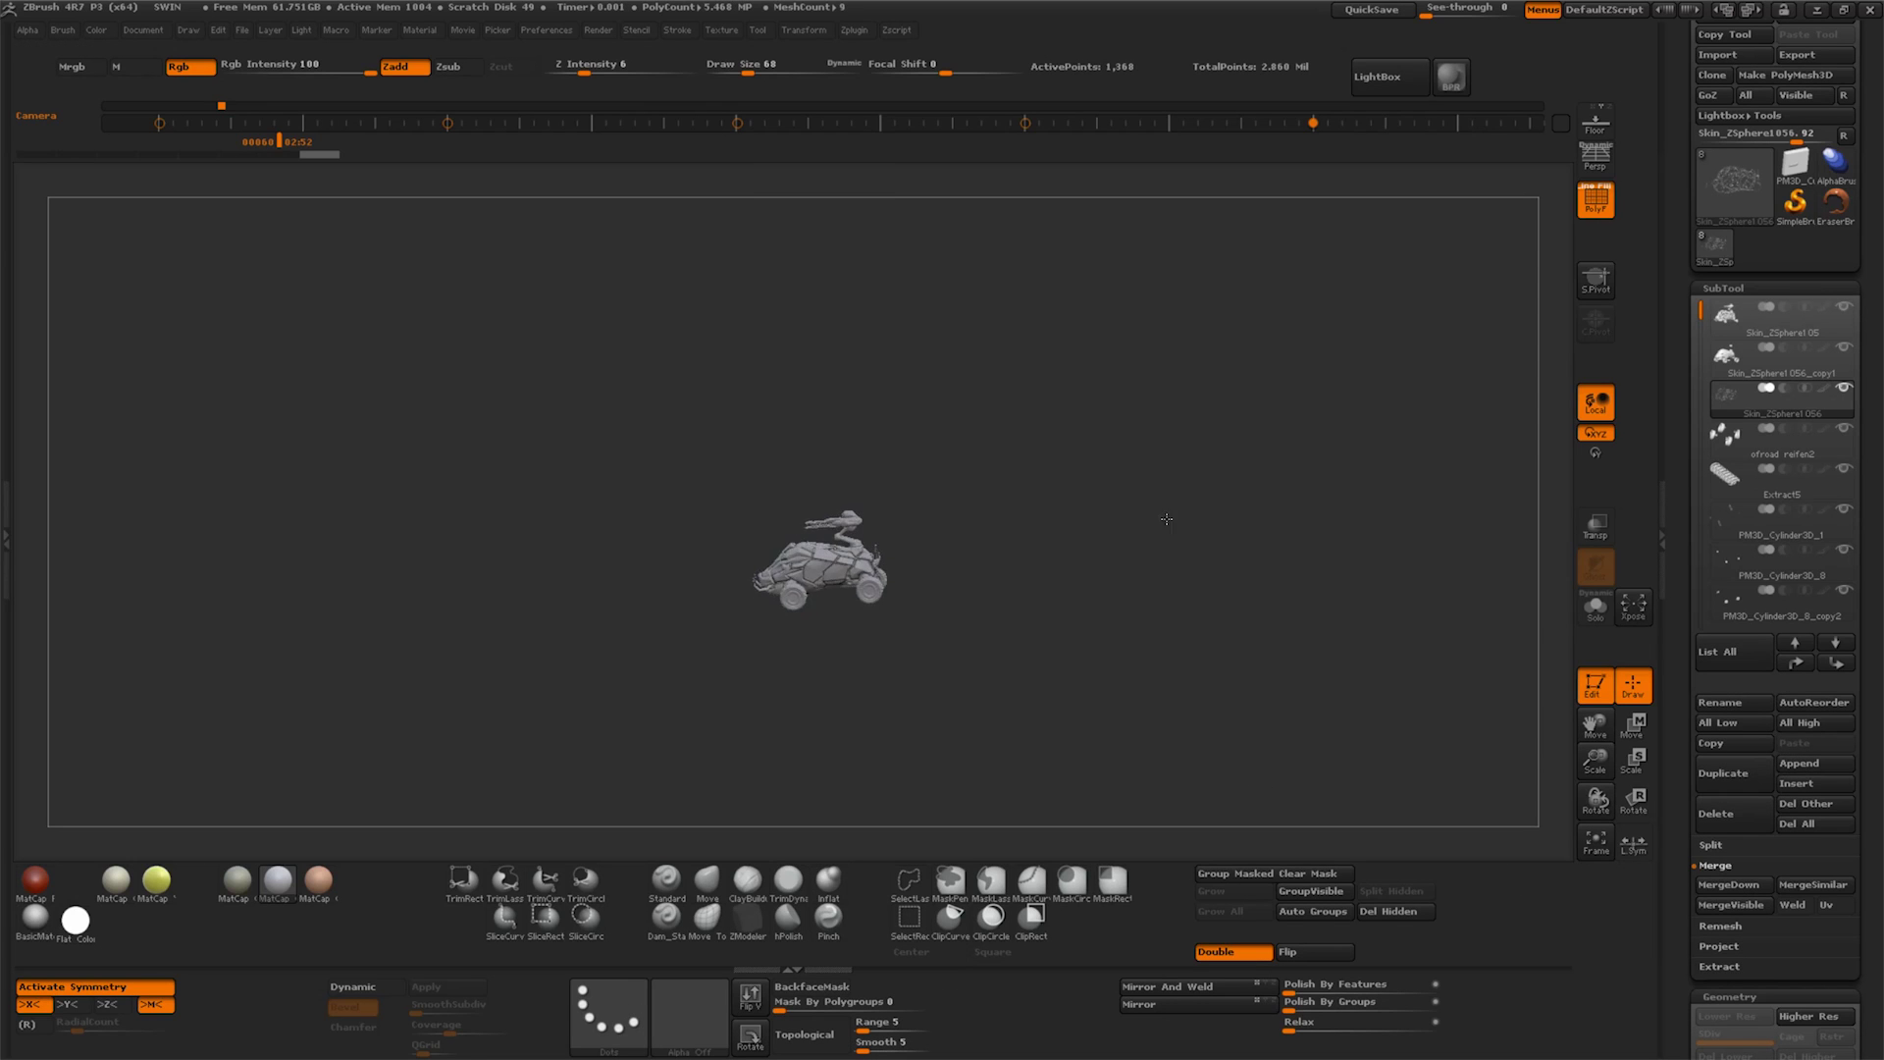
left_click_drag(1697, 418, 1699, 510)
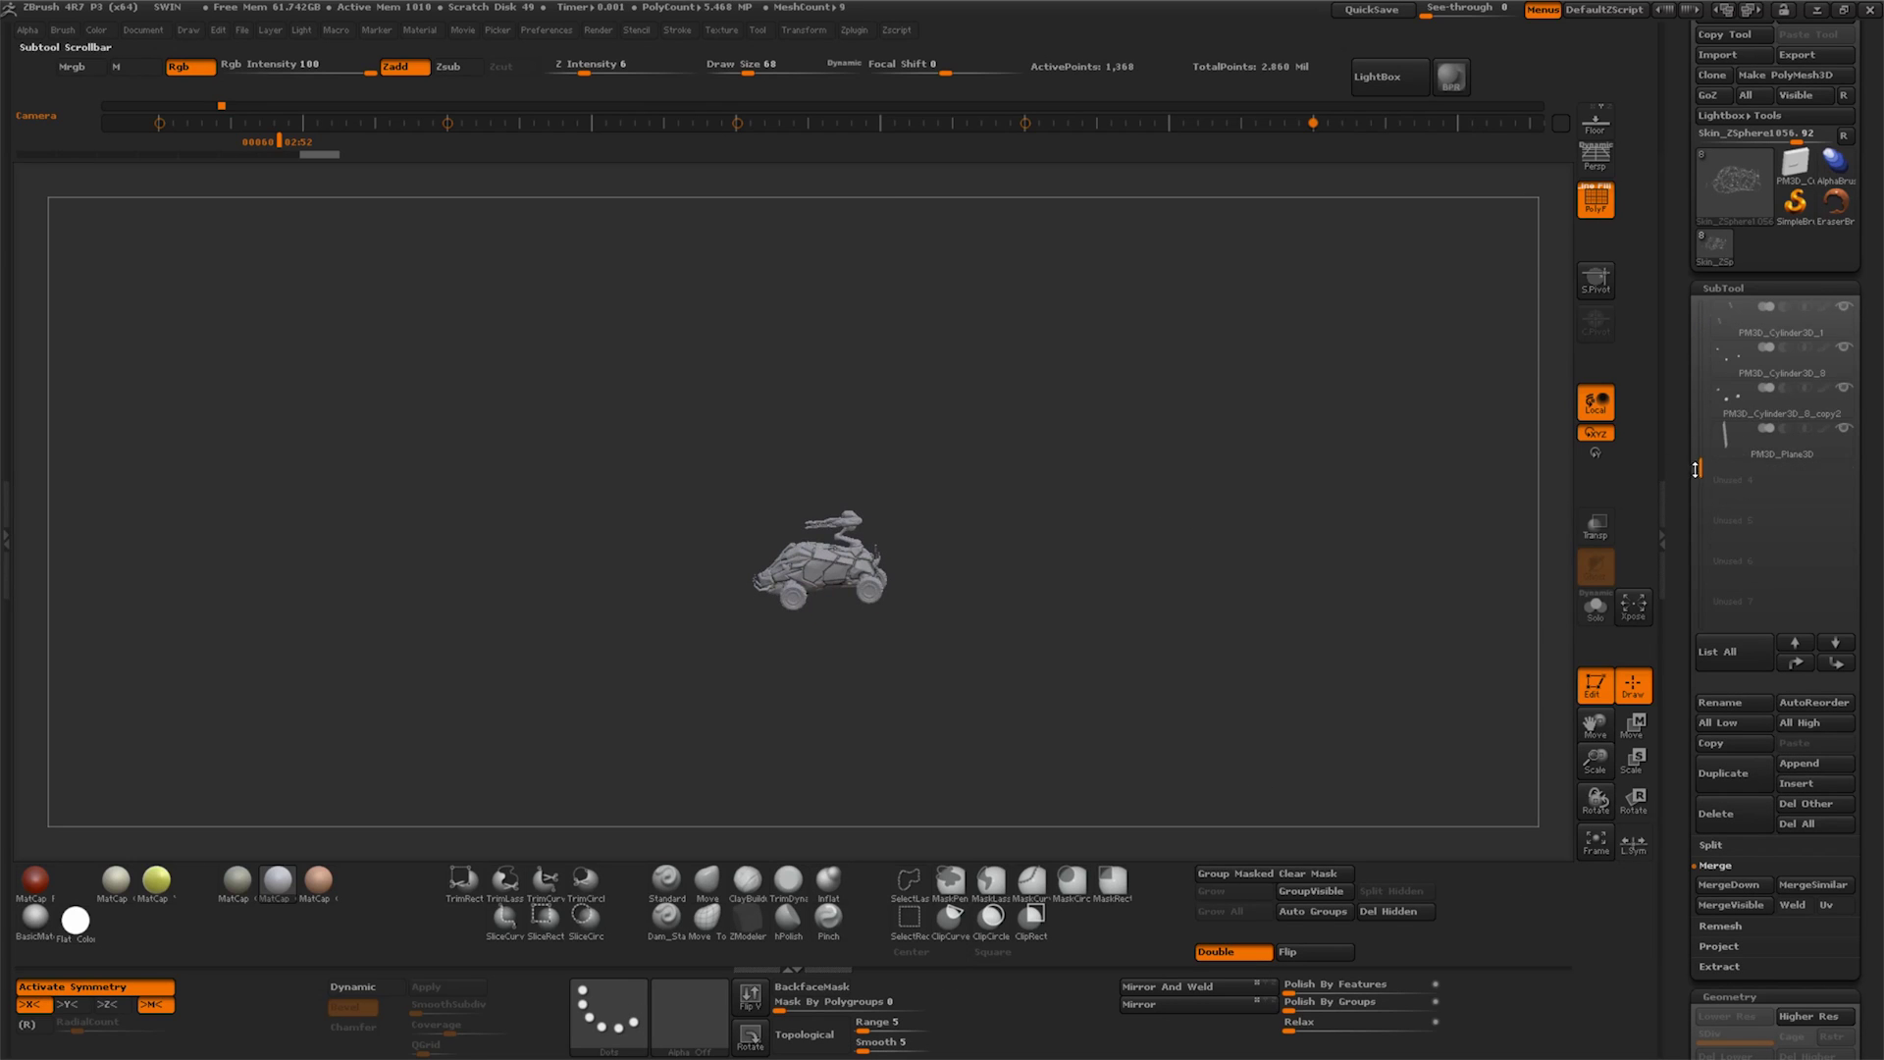
left_click(1777, 462)
Switch to Rotate (R) and draw a rotation transpose line beneath the vehicle
mouse_move(1592, 780)
left_mouse_down()
mouse_move(1287, 661)
mouse_move(1368, 643)
mouse_move(1286, 656)
left_mouse_up()
left_click_drag(1596, 761, 1304, 733)
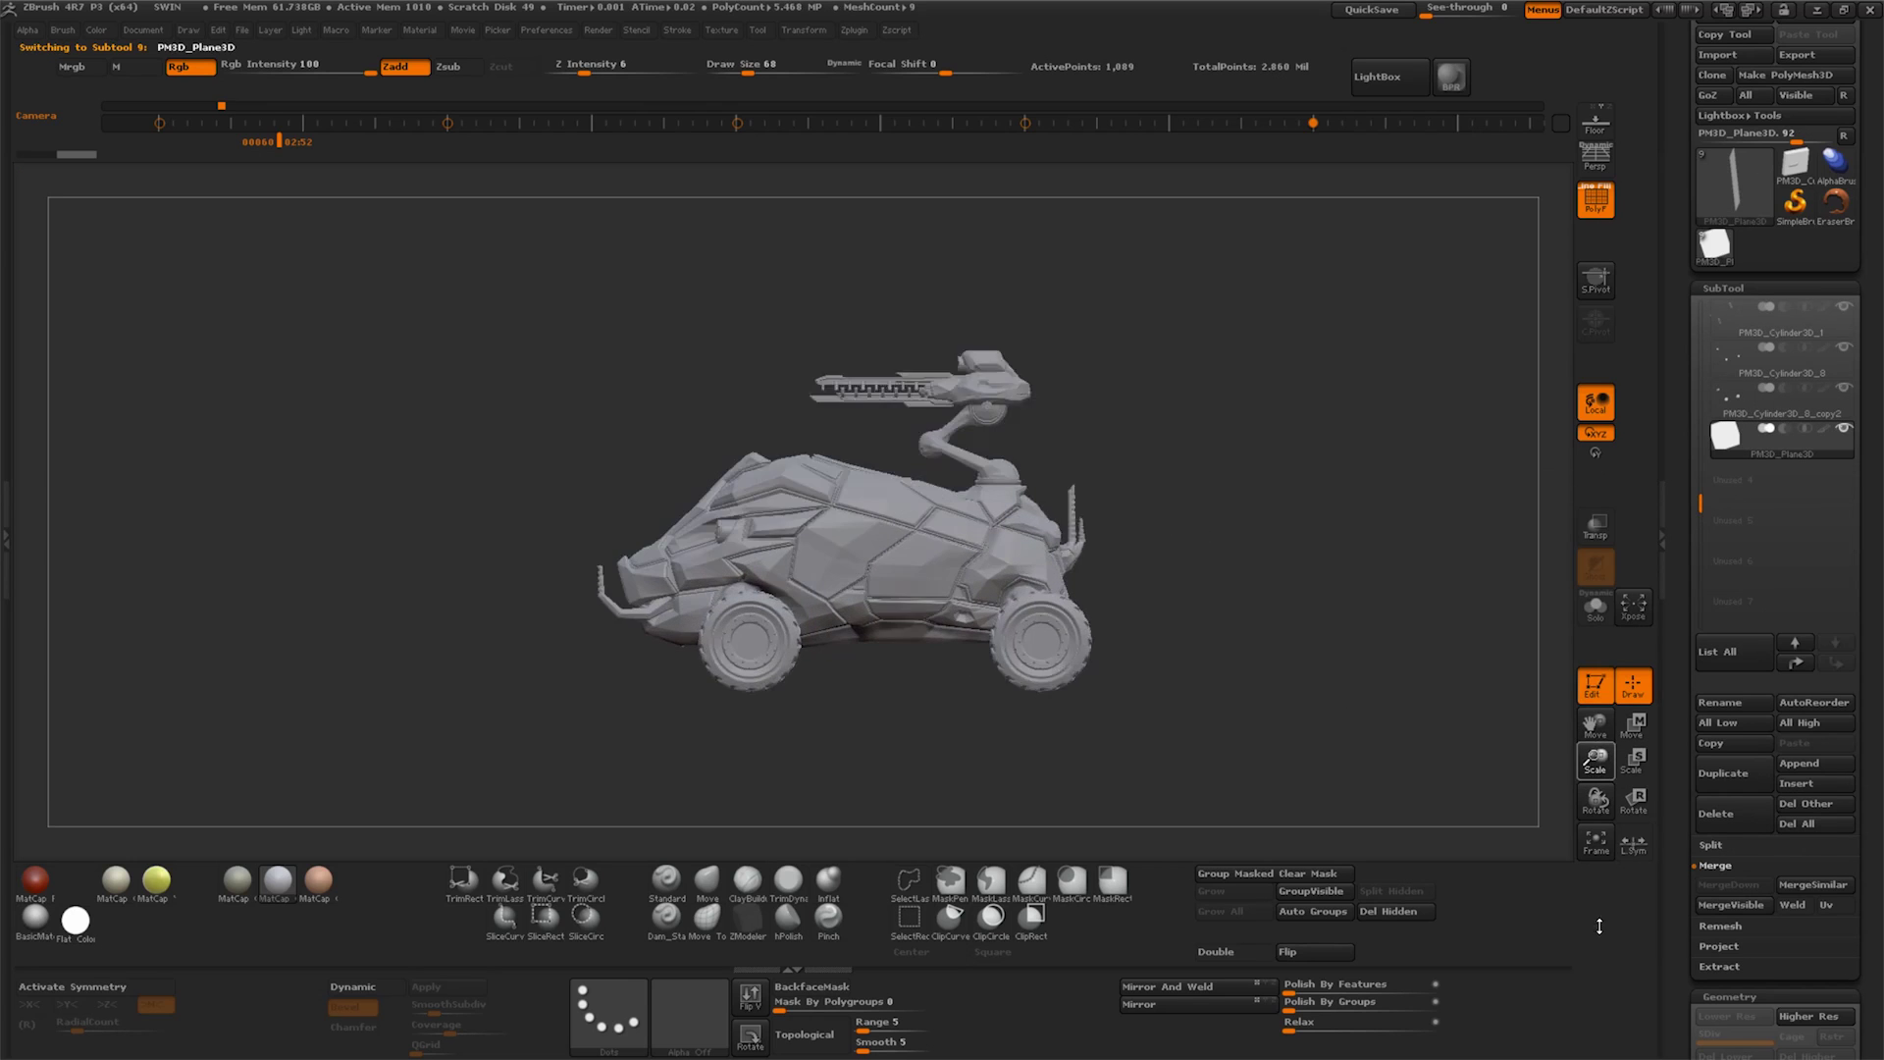
key("r")
left_click_drag(783, 691, 921, 691)
mouse_move(1068, 694)
left_mouse_down()
mouse_move(842, 677)
mouse_move(1337, 681)
left_mouse_up()
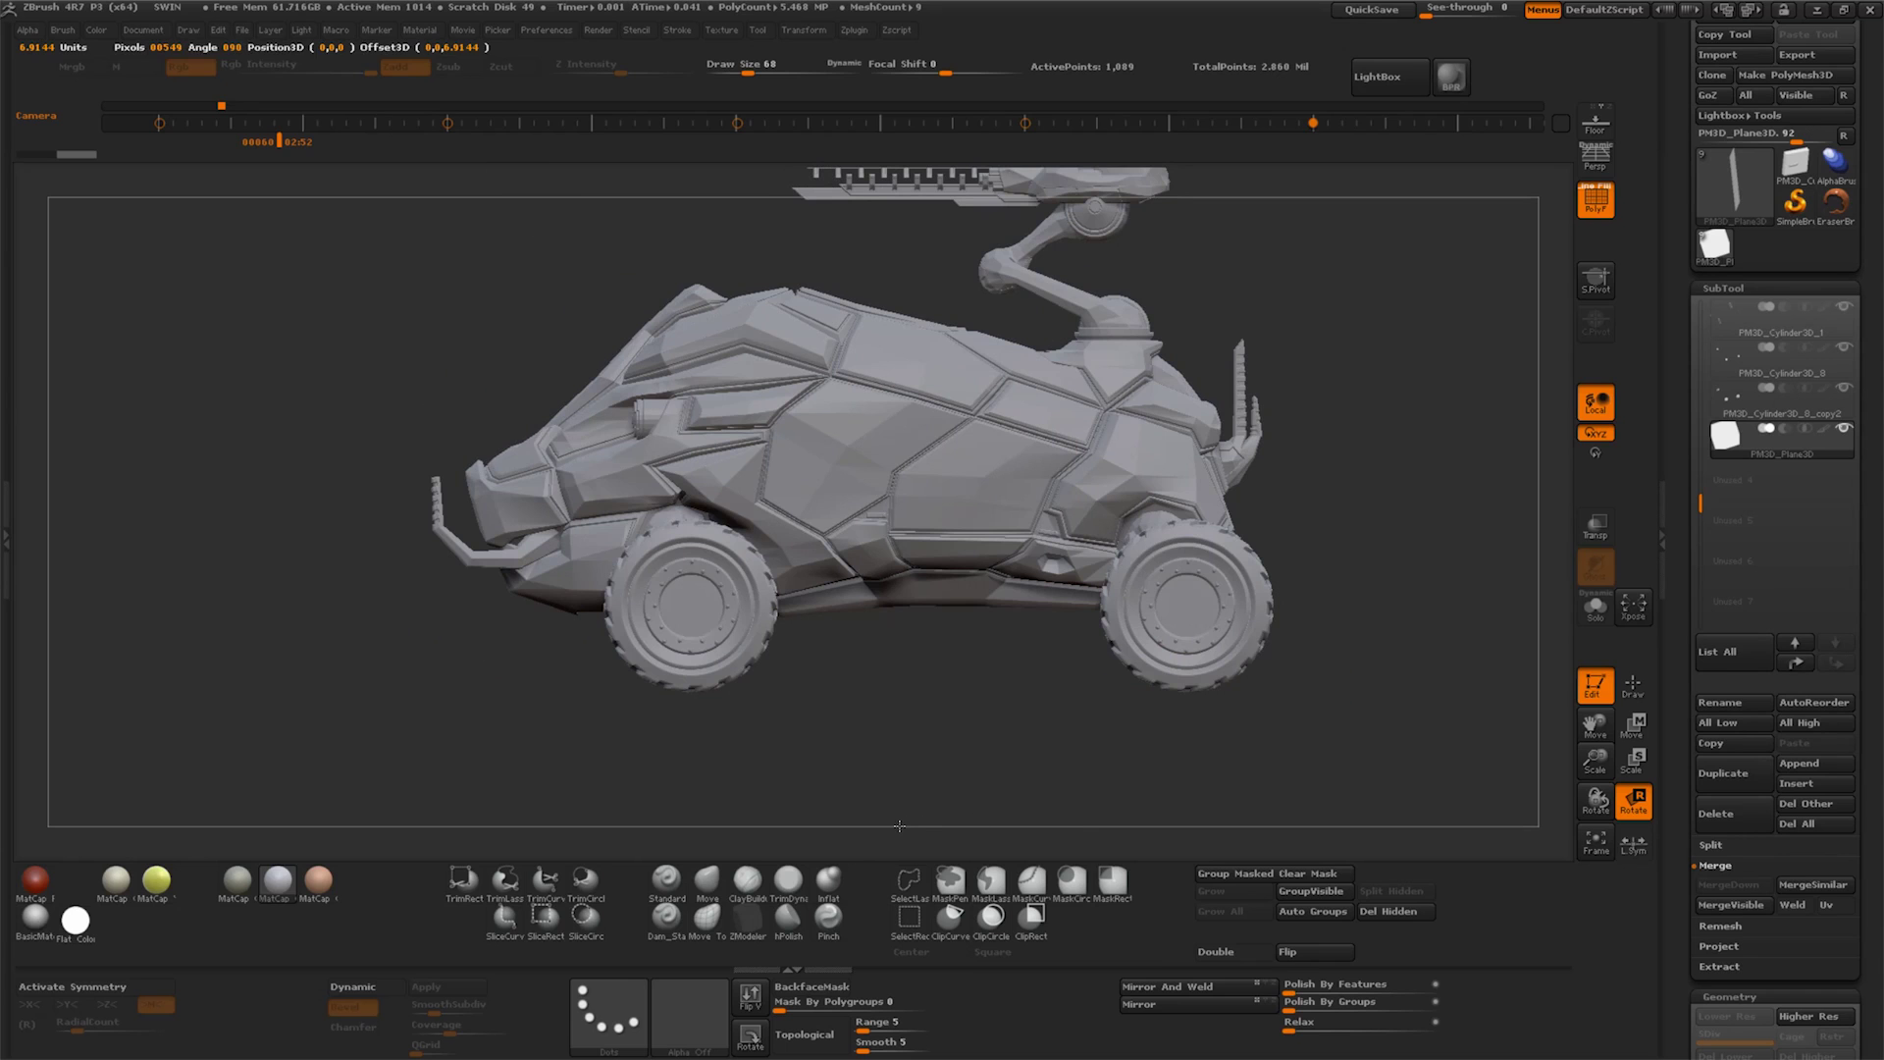
Rotate the appended plane upright beneath the vehicle using transpose lines
left_click_drag(899, 825, 1077, 774)
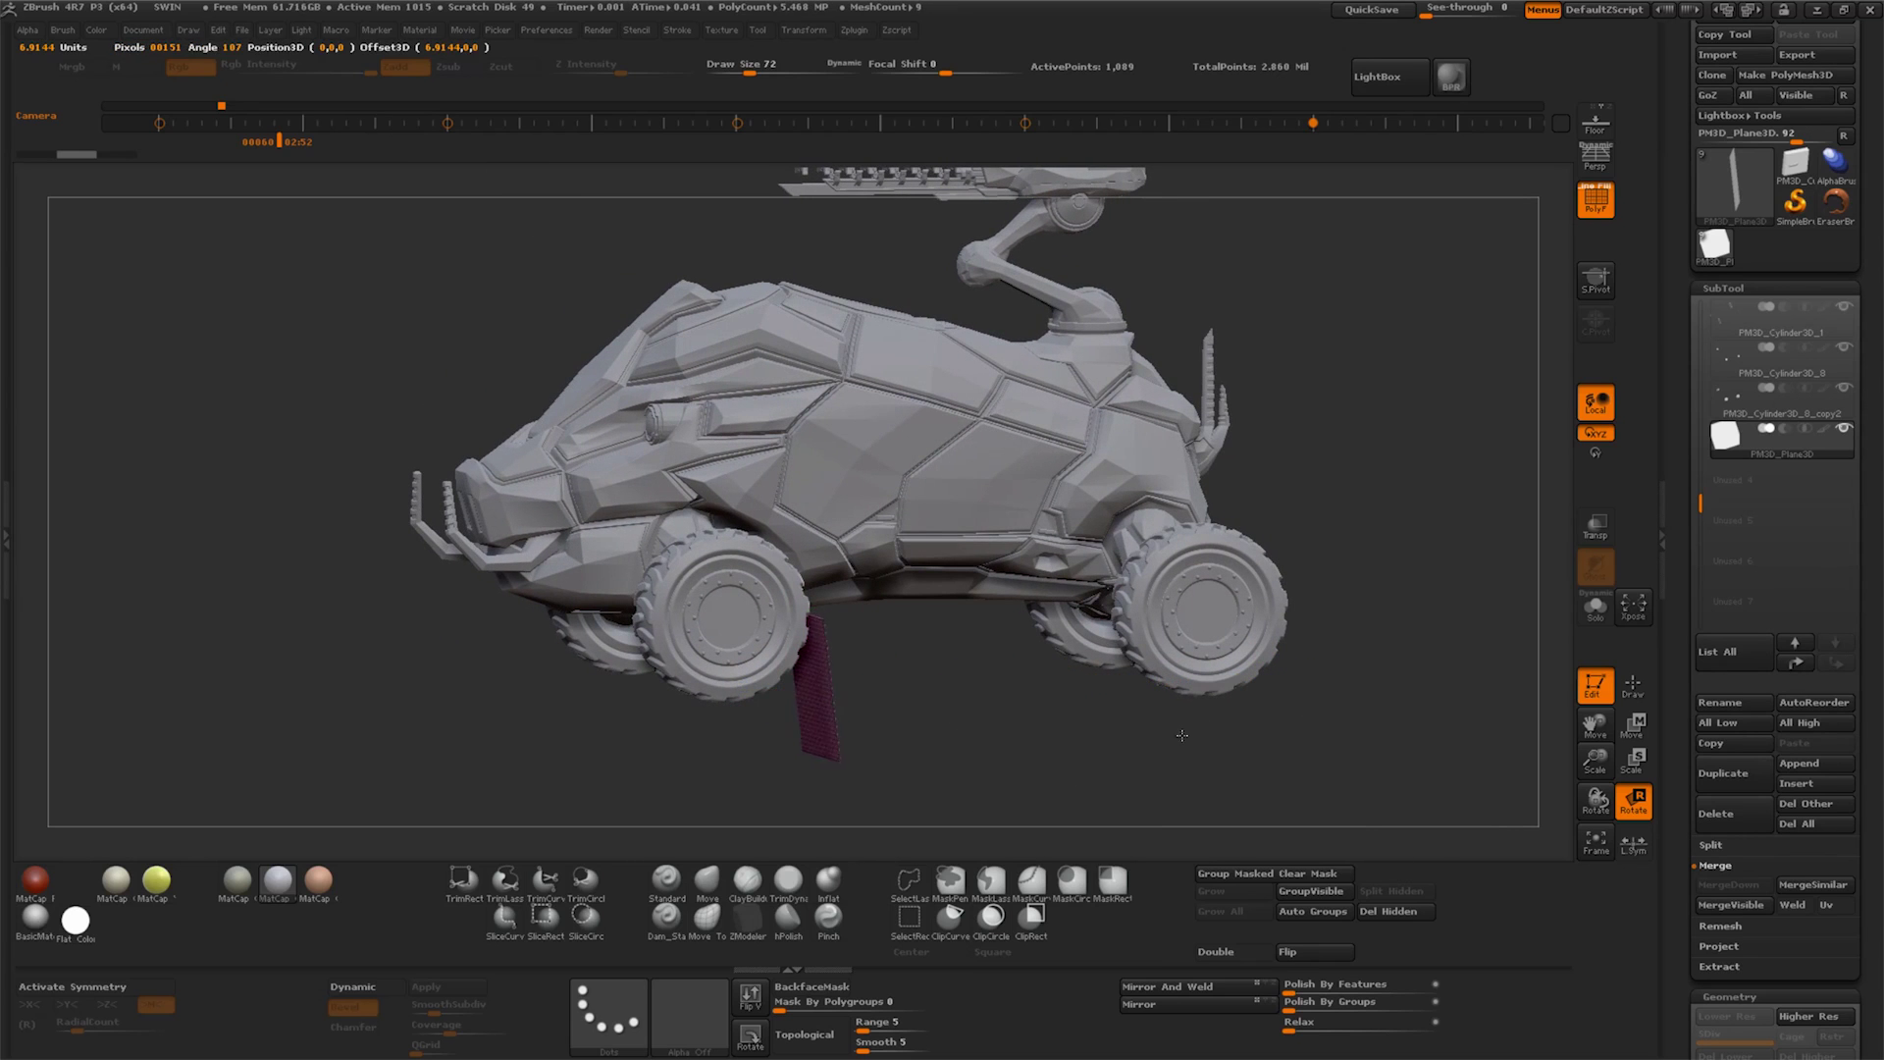
mouse_move(328, 714)
left_mouse_down()
mouse_move(1151, 749)
mouse_move(1134, 713)
mouse_move(984, 694)
left_mouse_up()
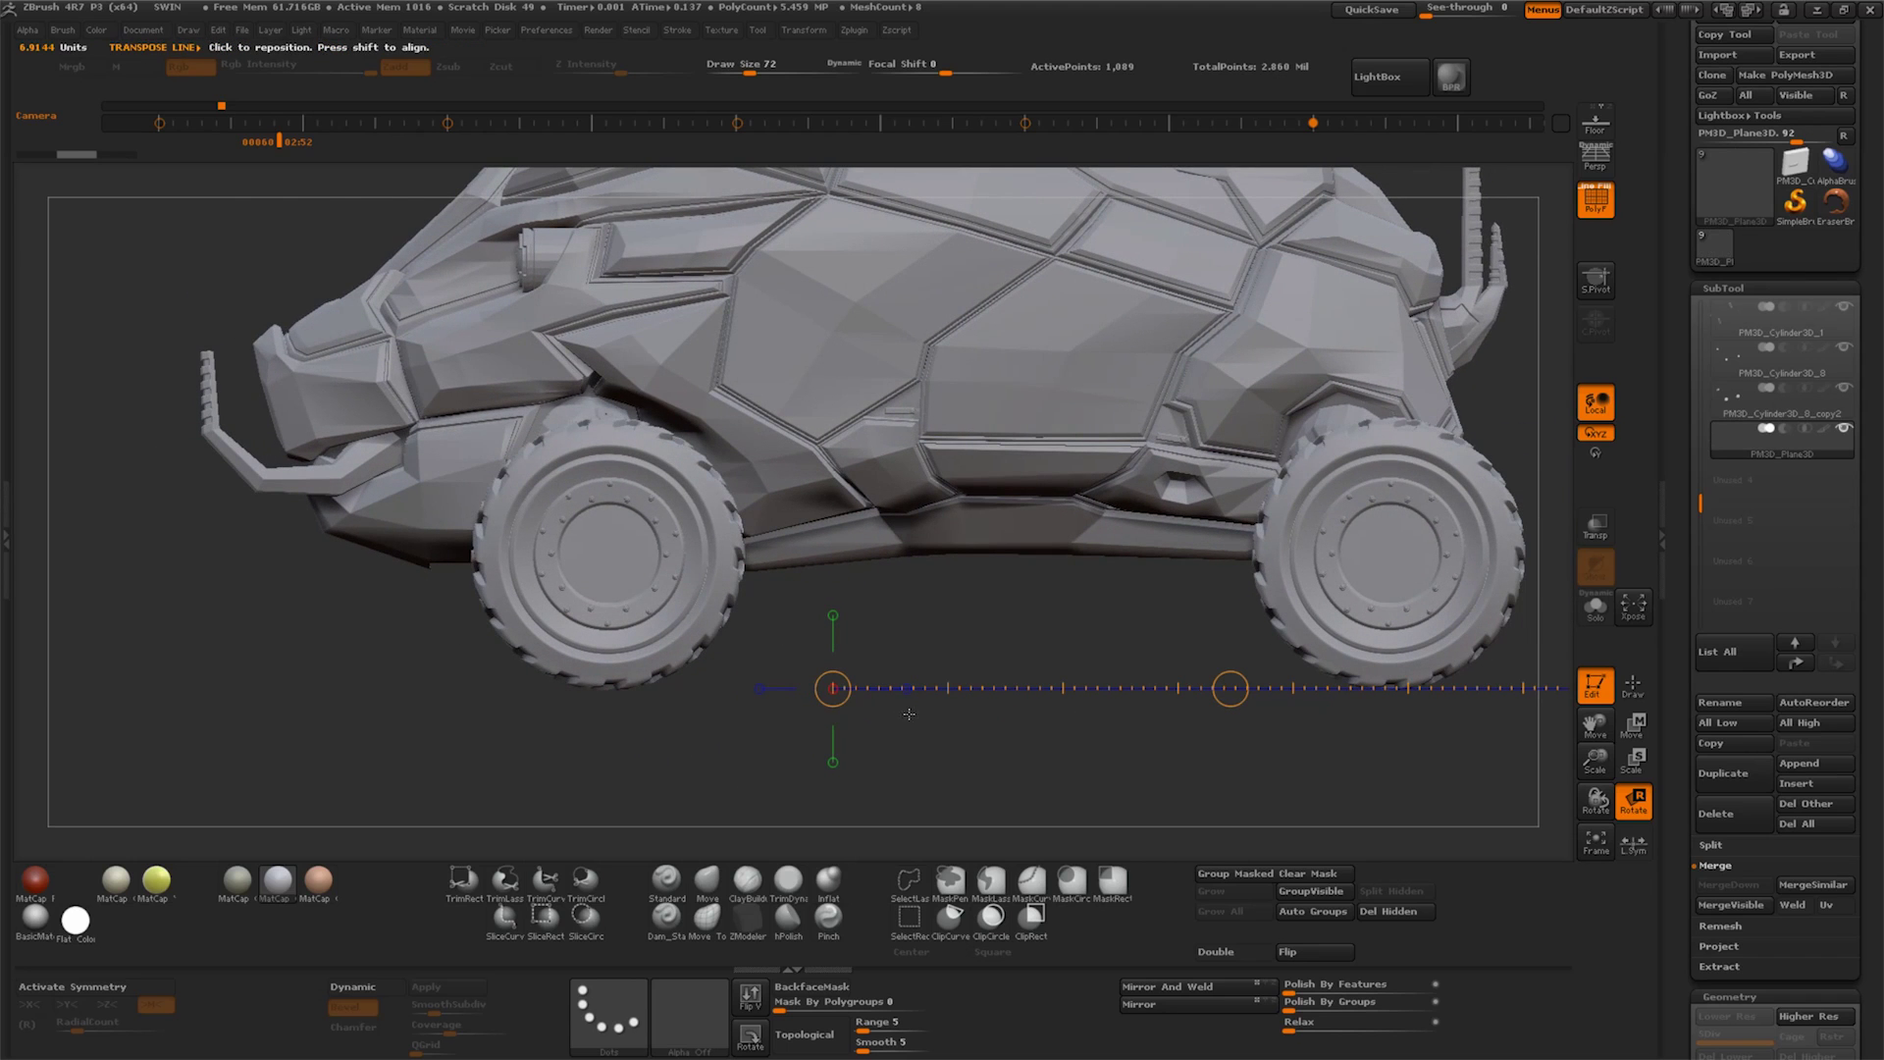
left_click_drag(1596, 761, 1142, 684)
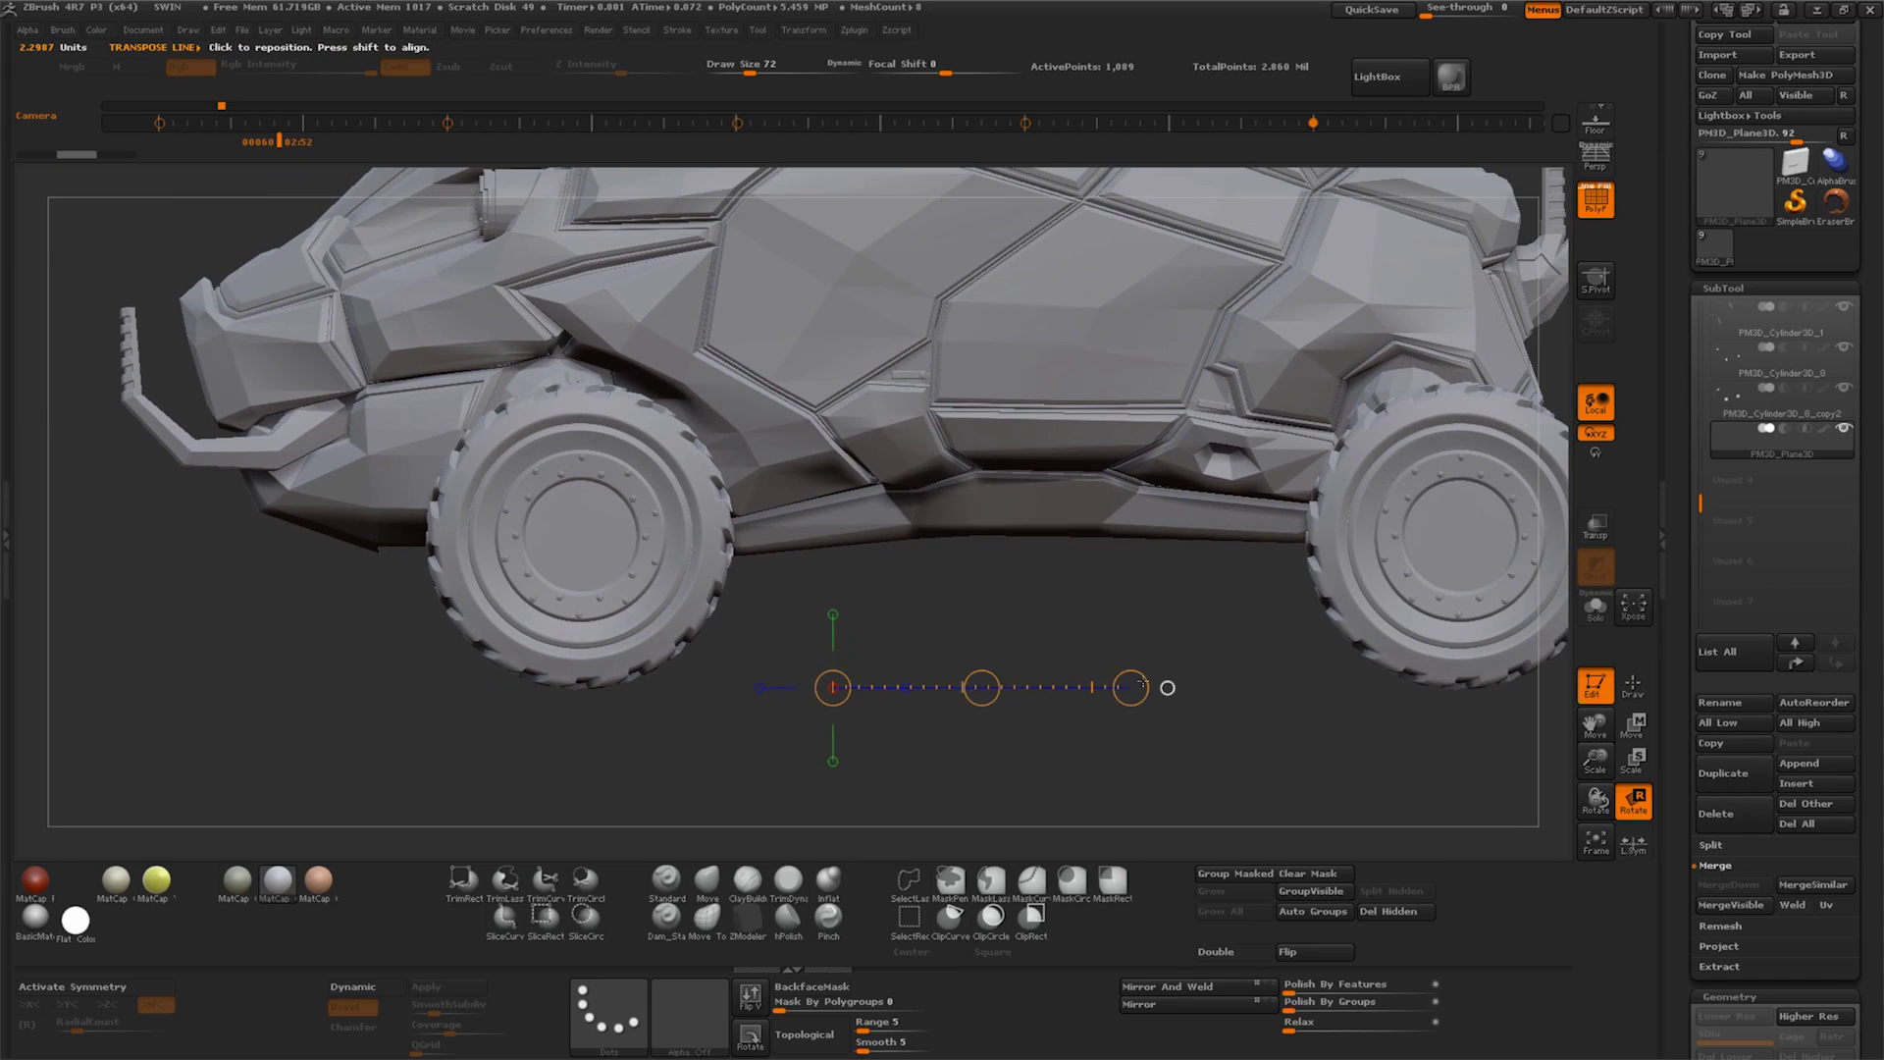
left_click(954, 789)
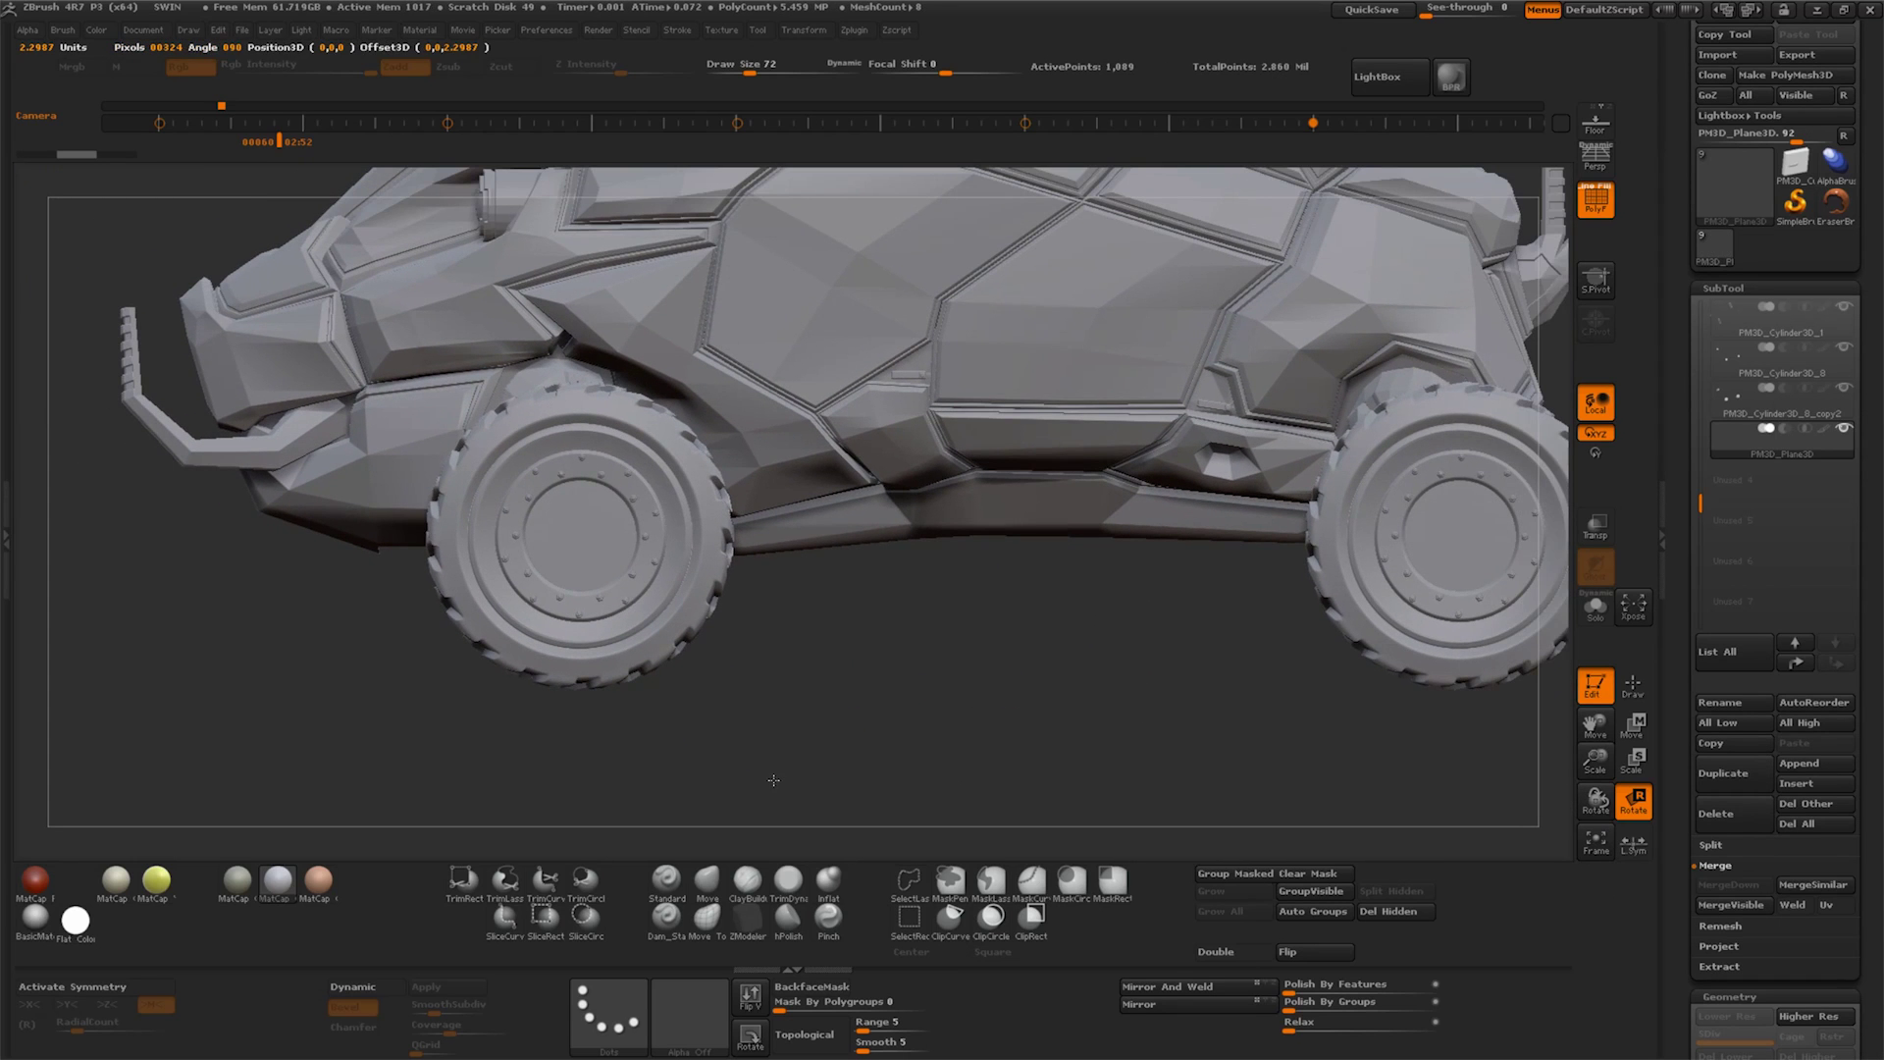
left_click_drag(774, 780, 1038, 754)
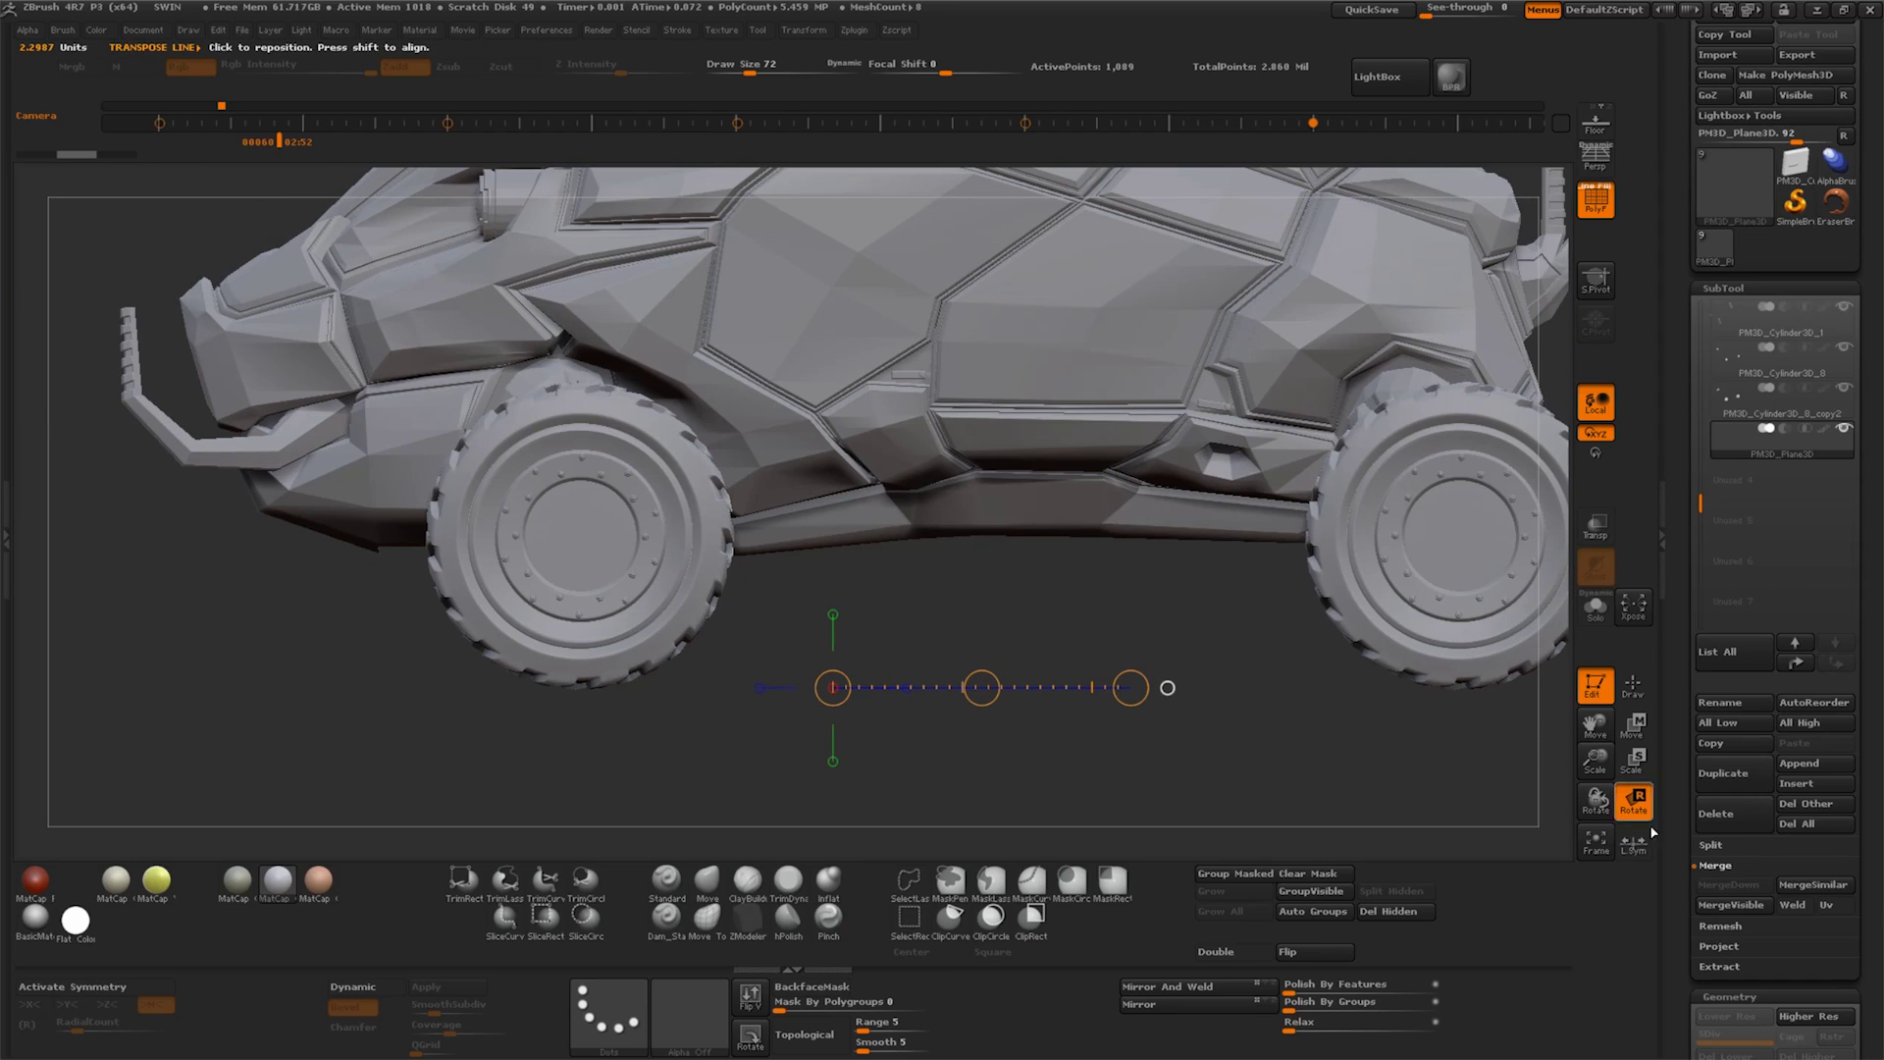
Reinitialize the plane as a small QCube and move it just under the vehicle
scroll(1705, 660, "down", 8)
scroll(1747, 864, "down", 6)
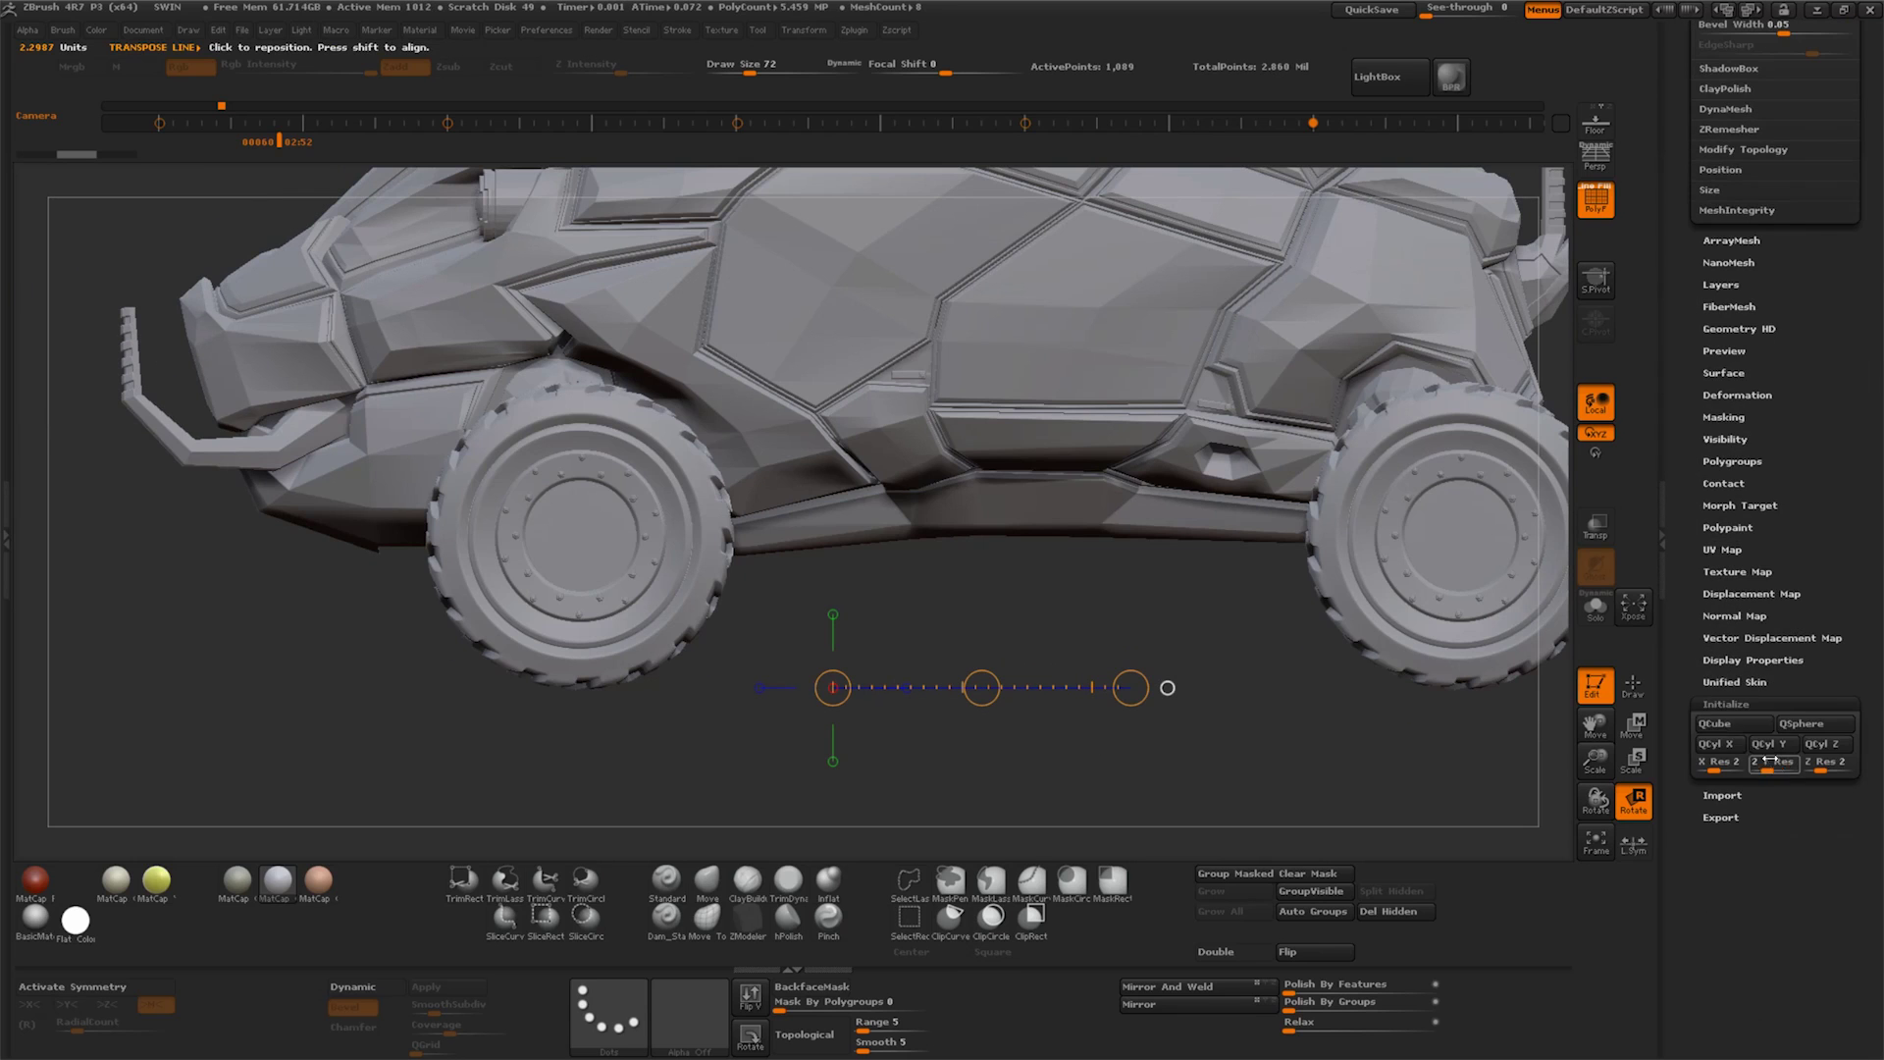
left_click(1746, 733)
left_click_drag(859, 713, 860, 596, "shift")
key("w")
left_click_drag(865, 686, 869, 677)
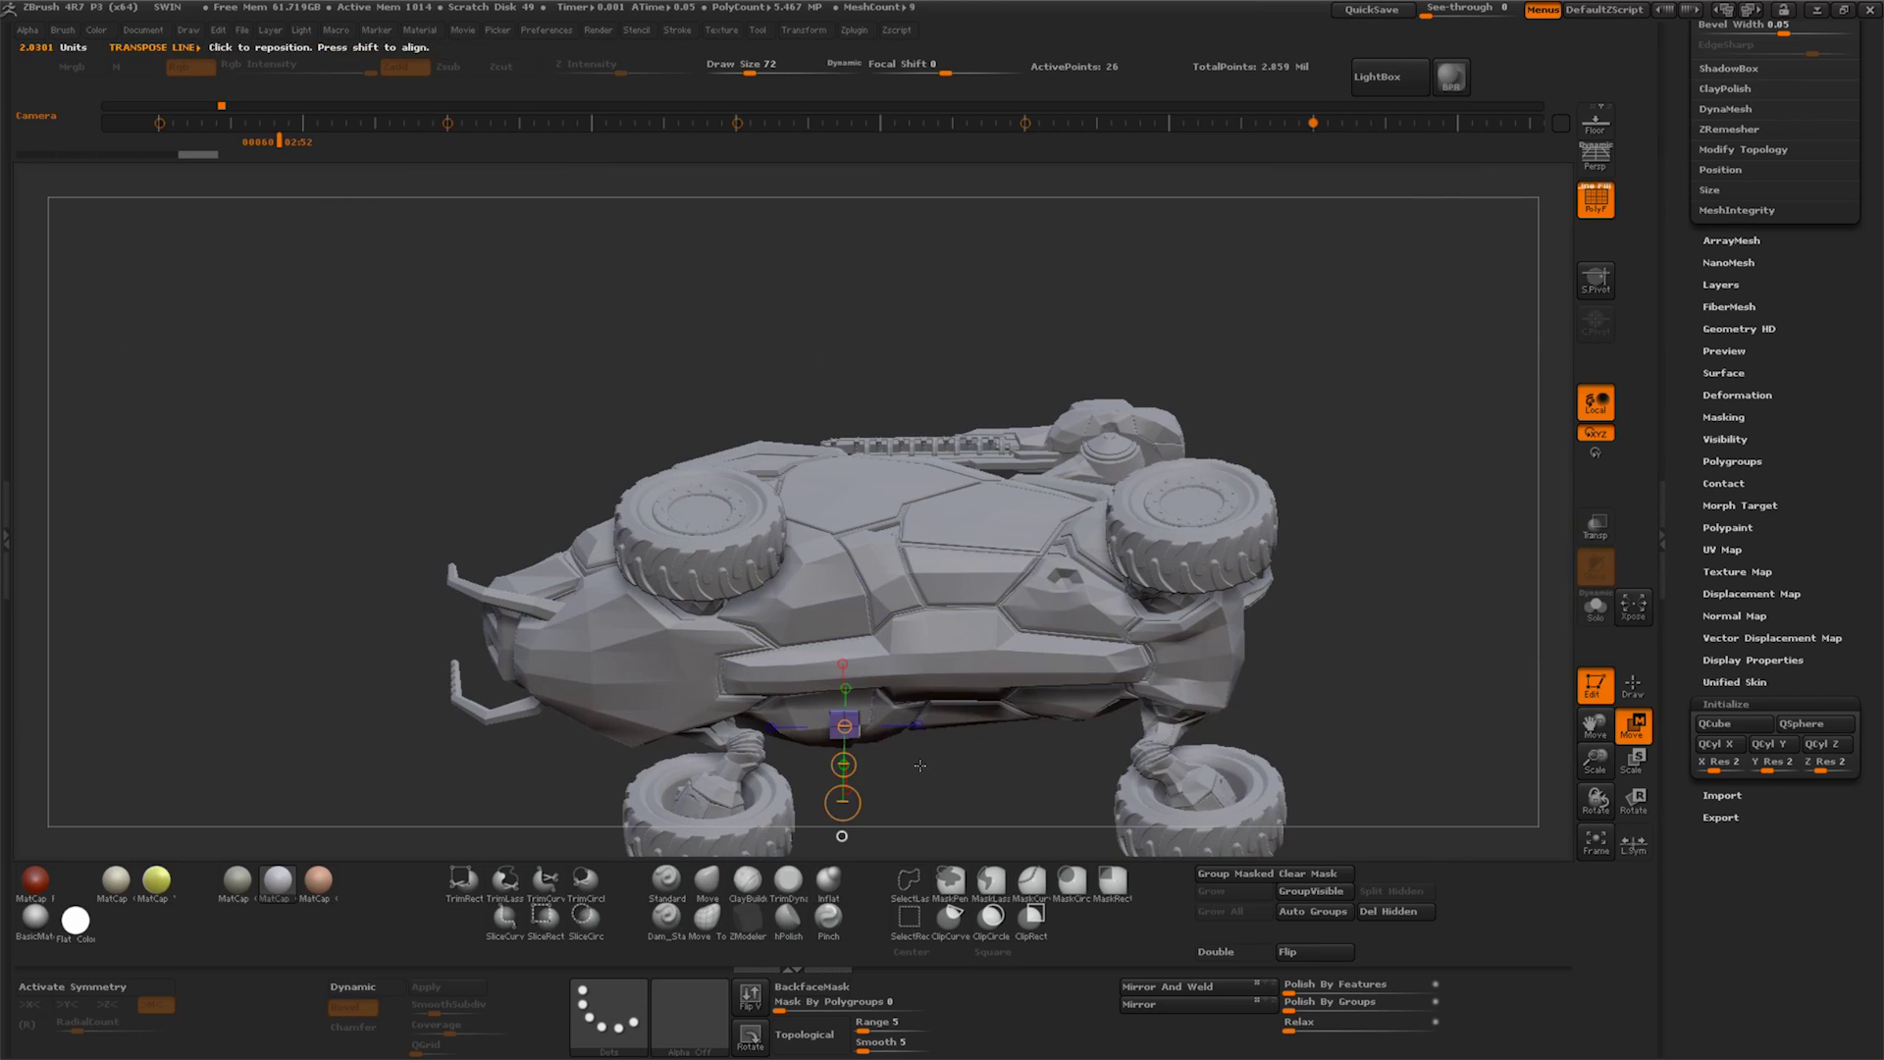
Scale the cube up into a flat slab beneath the vehicle
left_click(1634, 761)
mouse_move(883, 687)
left_mouse_down()
mouse_move(859, 574)
mouse_move(852, 615)
mouse_move(865, 569)
mouse_move(859, 638)
left_mouse_up()
mouse_move(1296, 786)
left_mouse_down()
mouse_move(1317, 697)
mouse_move(1423, 608)
left_mouse_up()
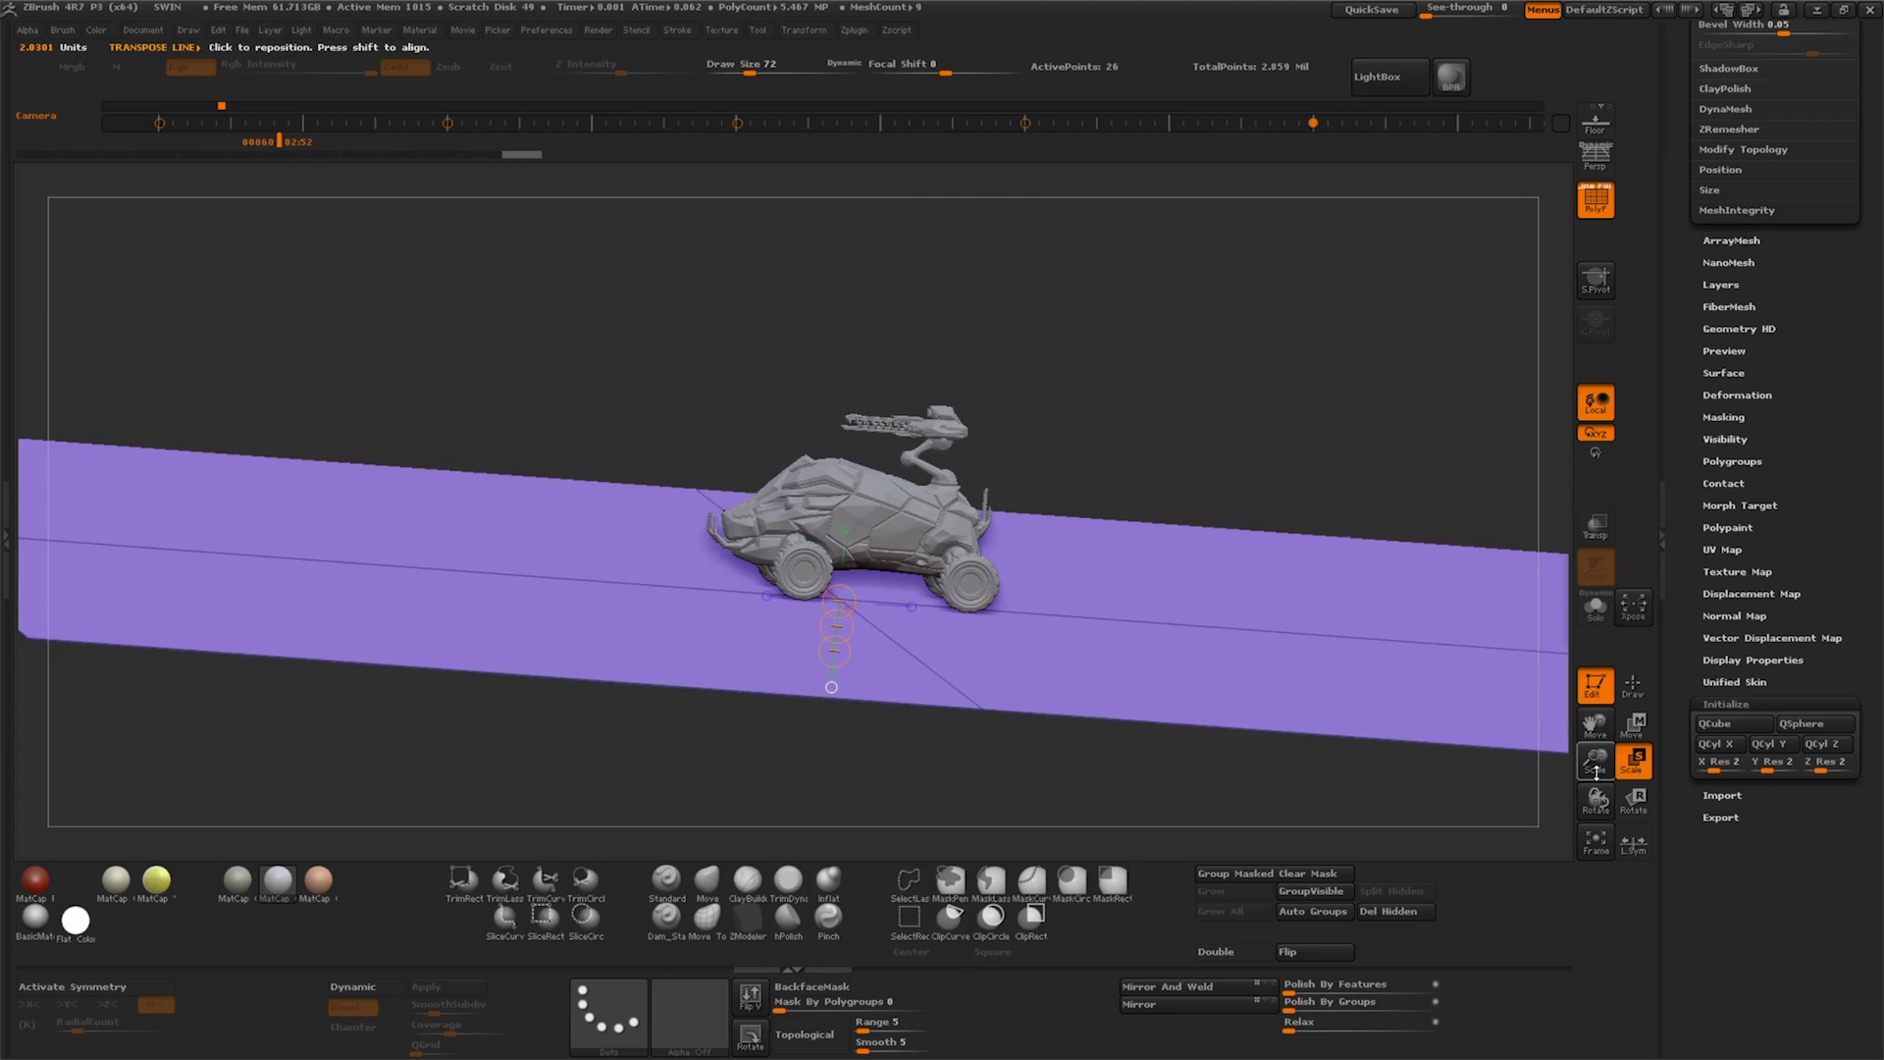
left_click_drag(1596, 771, 1596, 736)
left_click_drag(1276, 511, 1452, 588)
left_click_drag(1596, 771, 1596, 746)
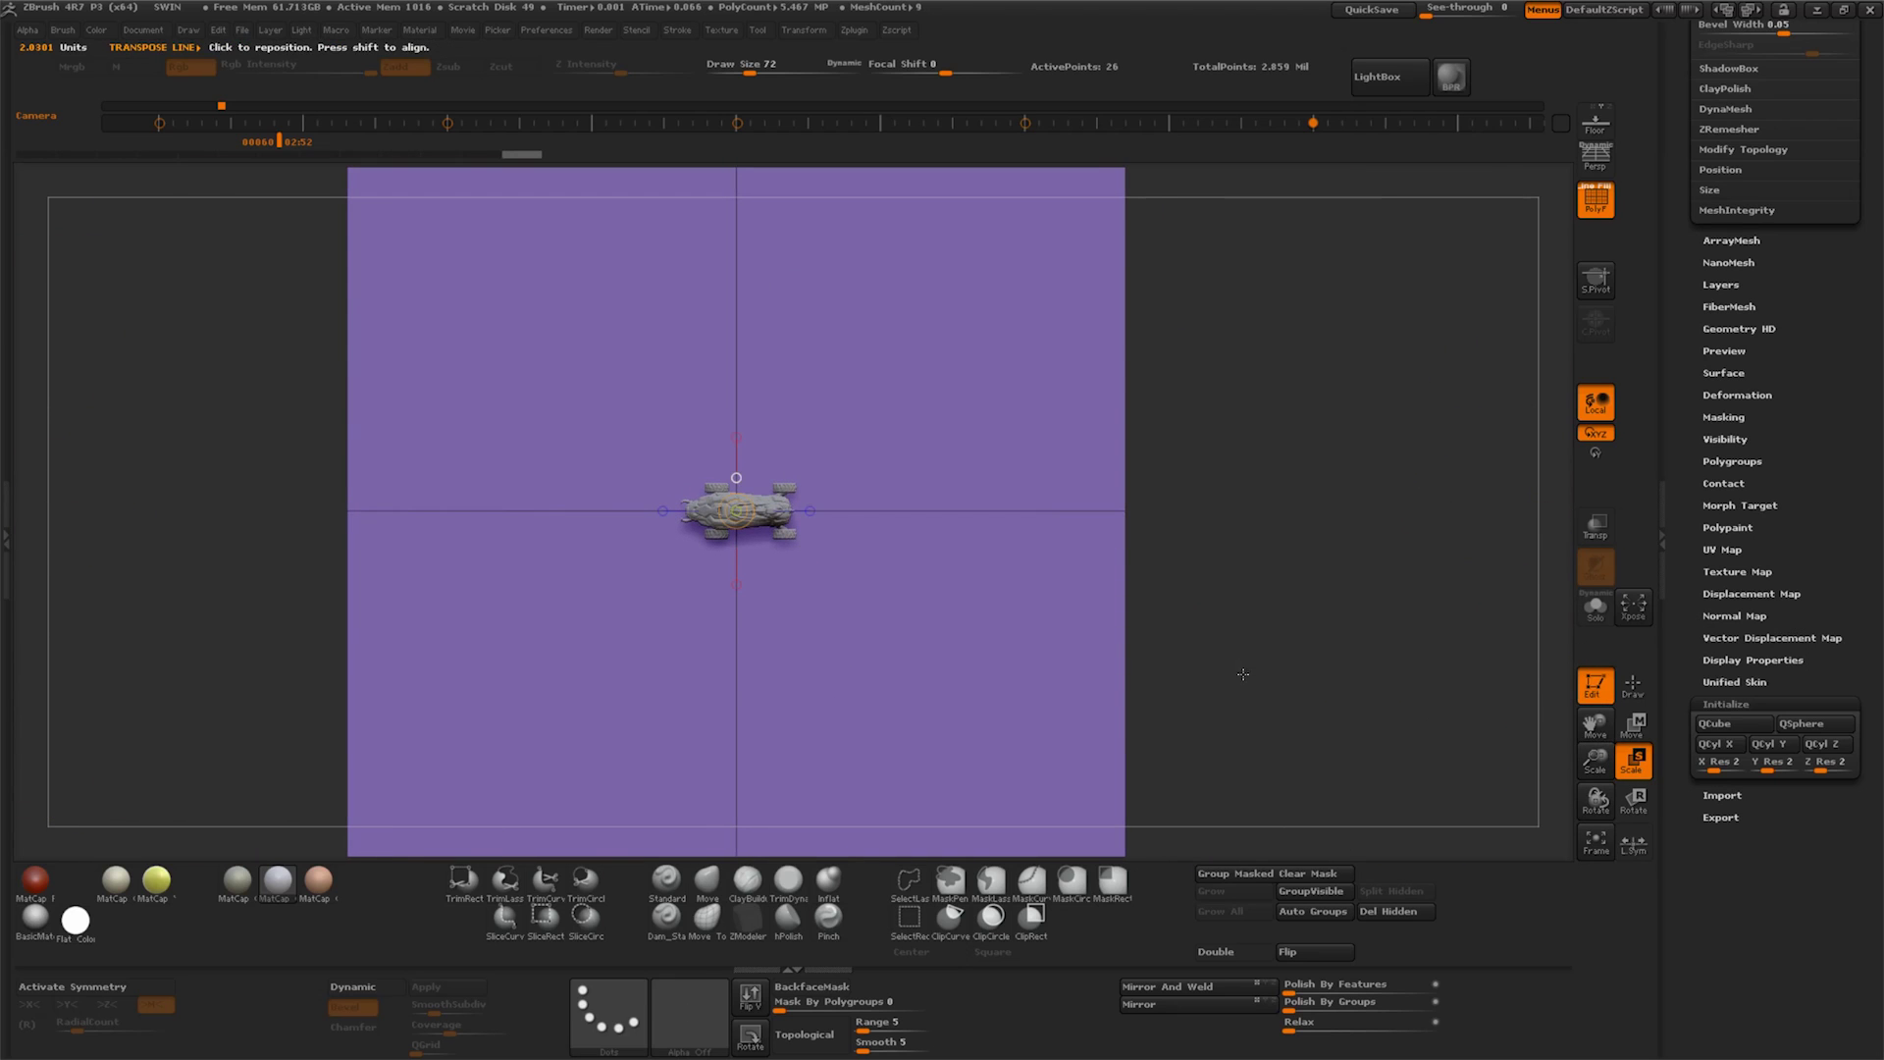
Stretch the purple plate sideways so it extends well past both sides of the vehicle
left_click(1633, 726)
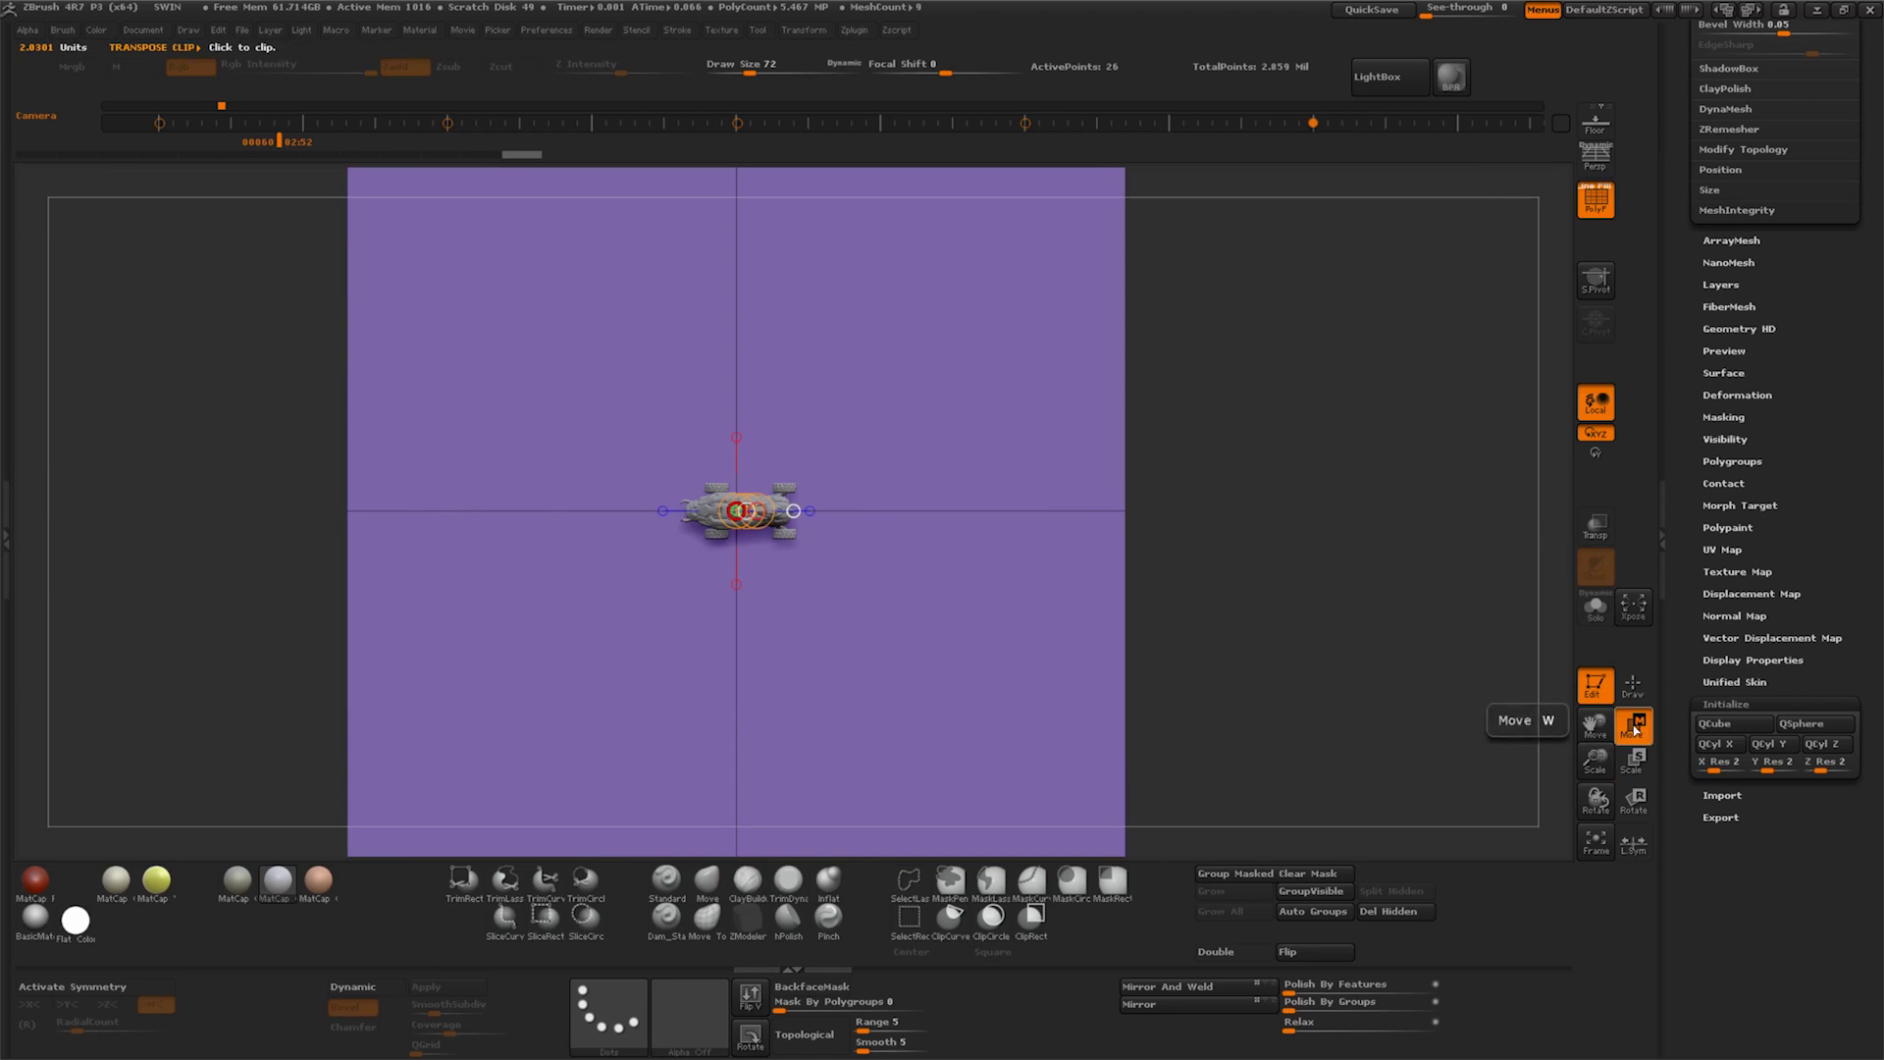
left_click_drag(772, 524, 1243, 542)
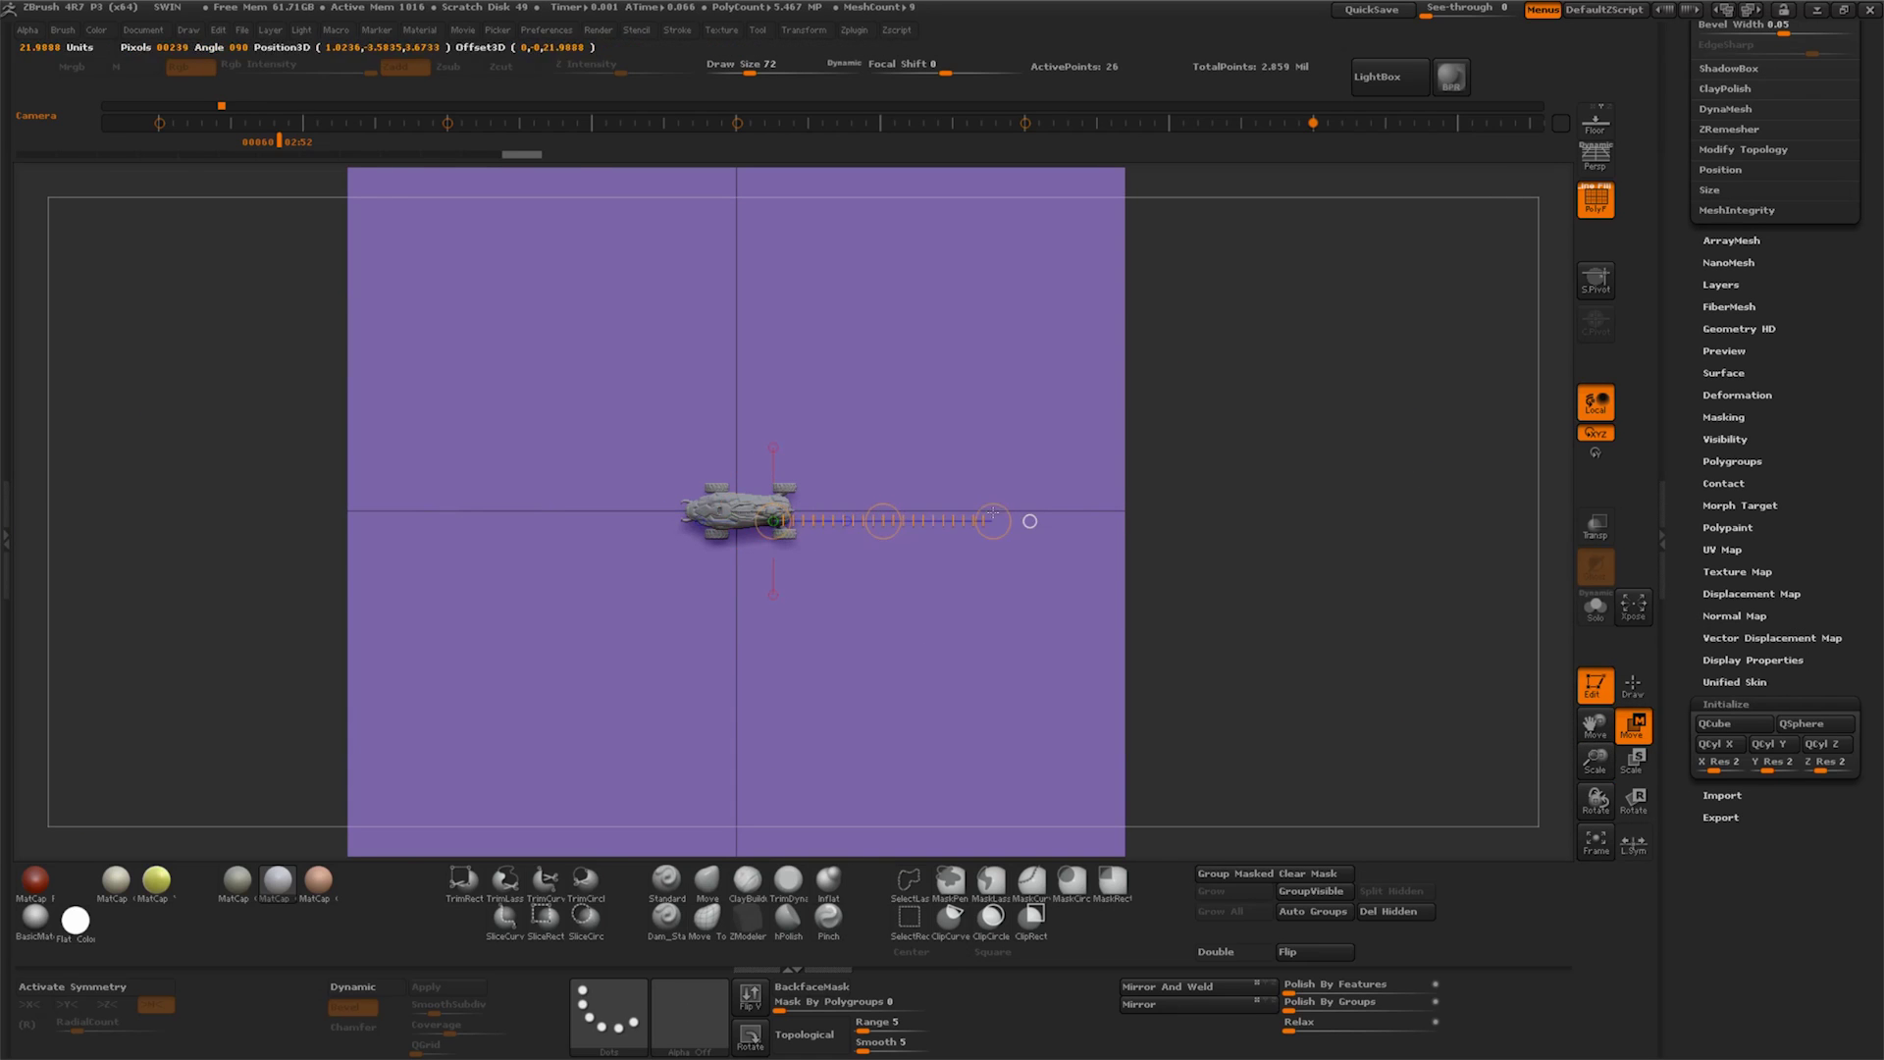
left_click_drag(1596, 771, 1595, 751)
mouse_move(1472, 569)
left_mouse_down()
mouse_move(1484, 650)
mouse_move(1725, 596)
left_mouse_up()
left_click(1725, 483)
left_click(1724, 449)
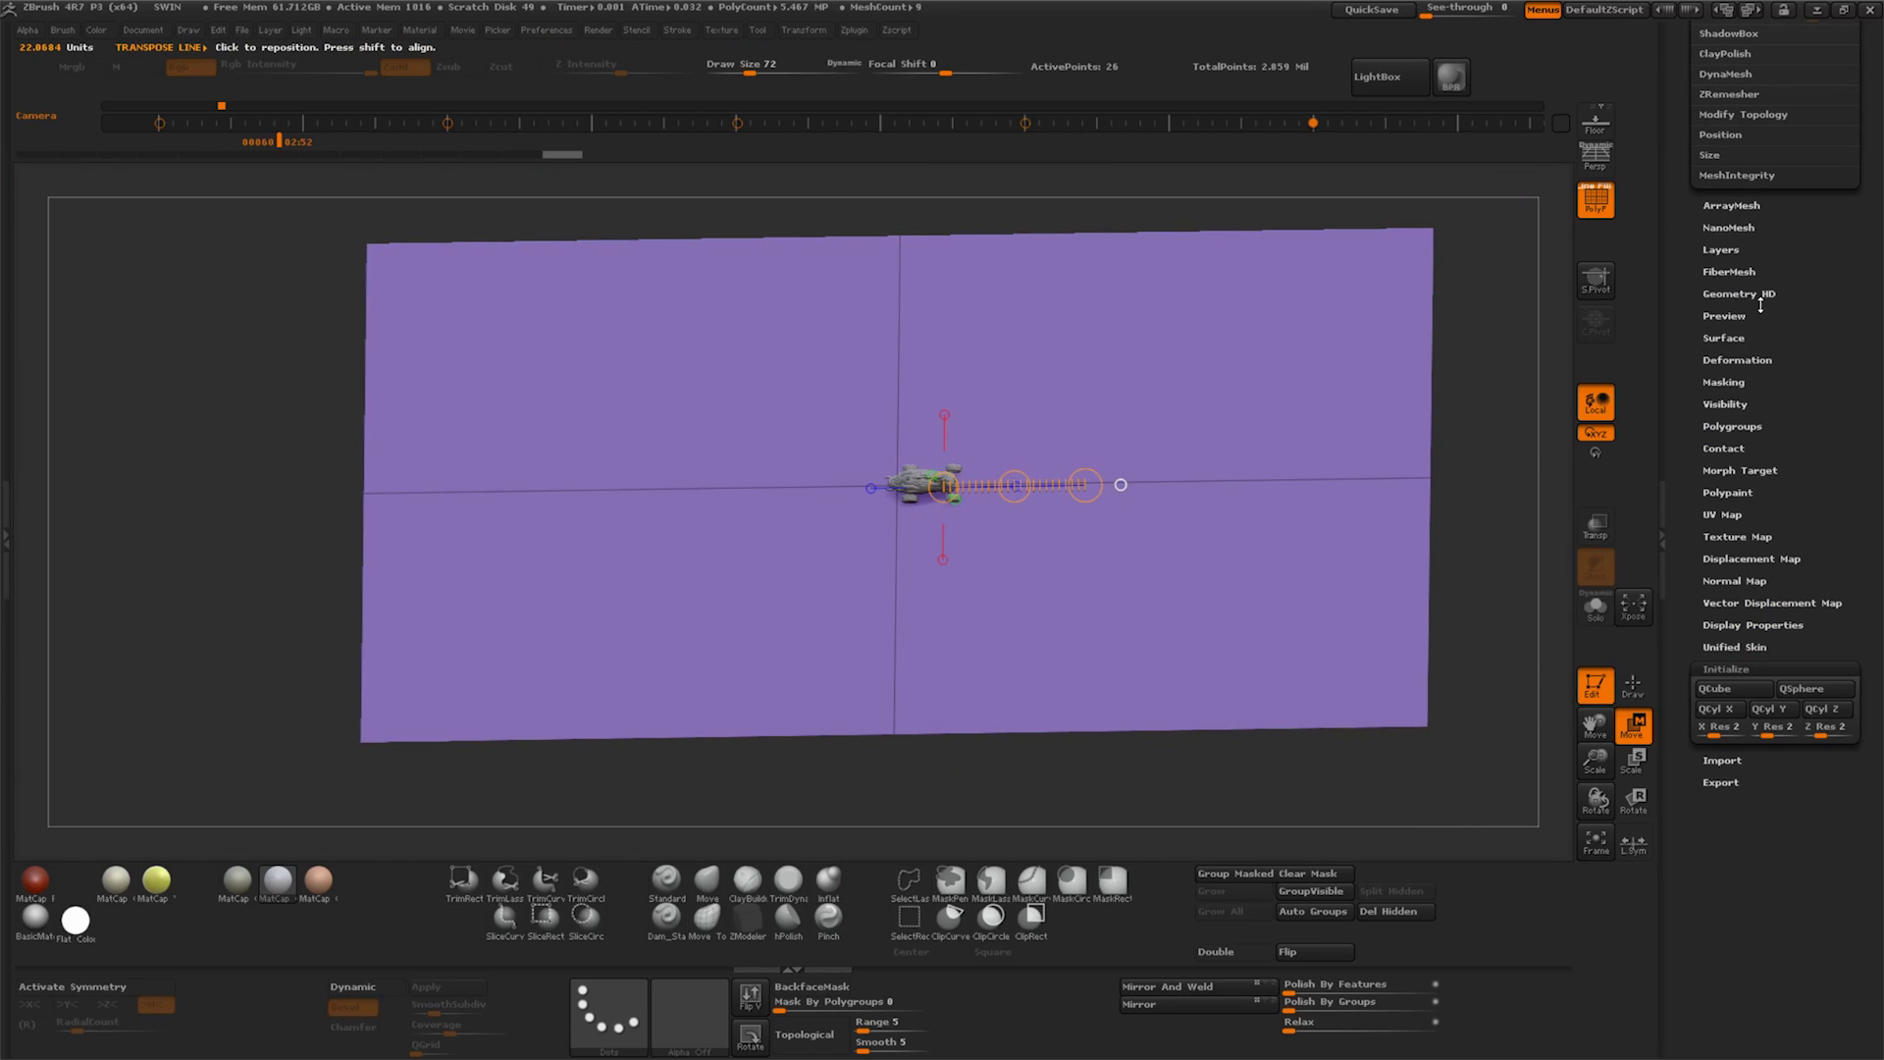
scroll(1748, 230, "up", 5)
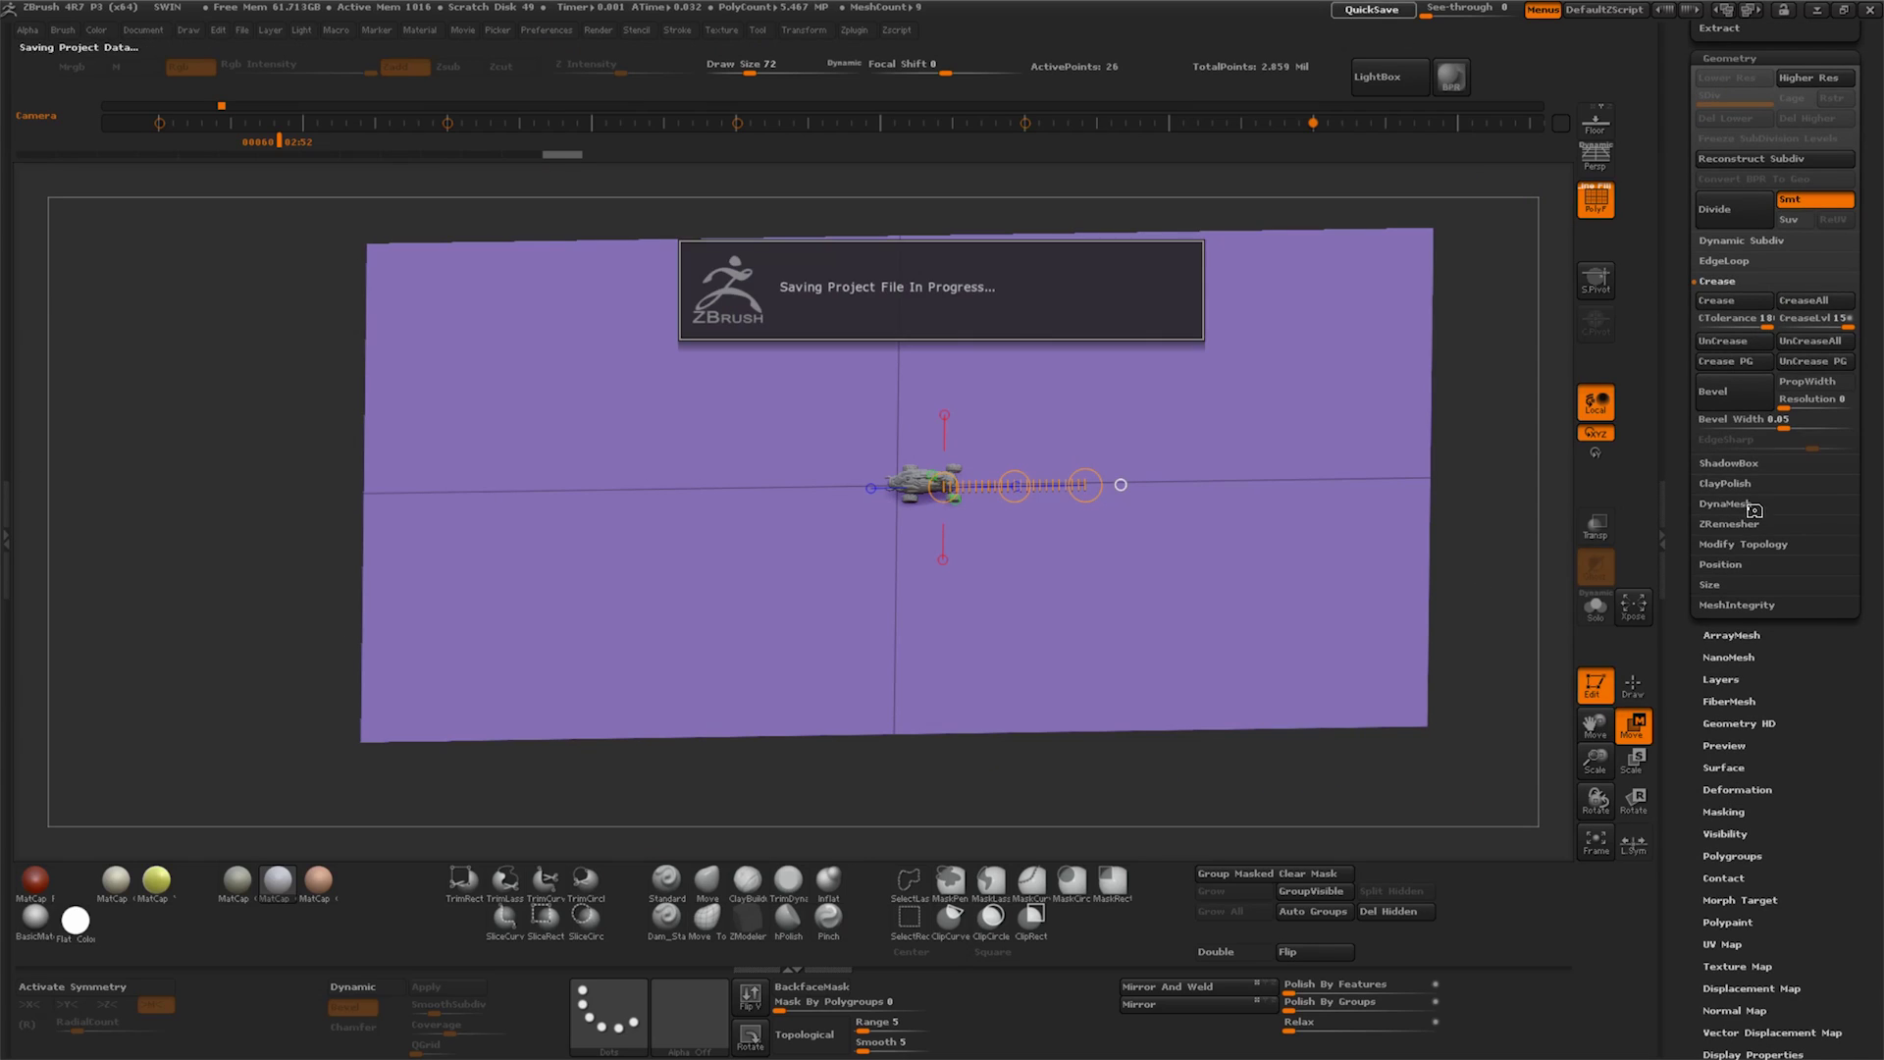
left_click(1751, 505)
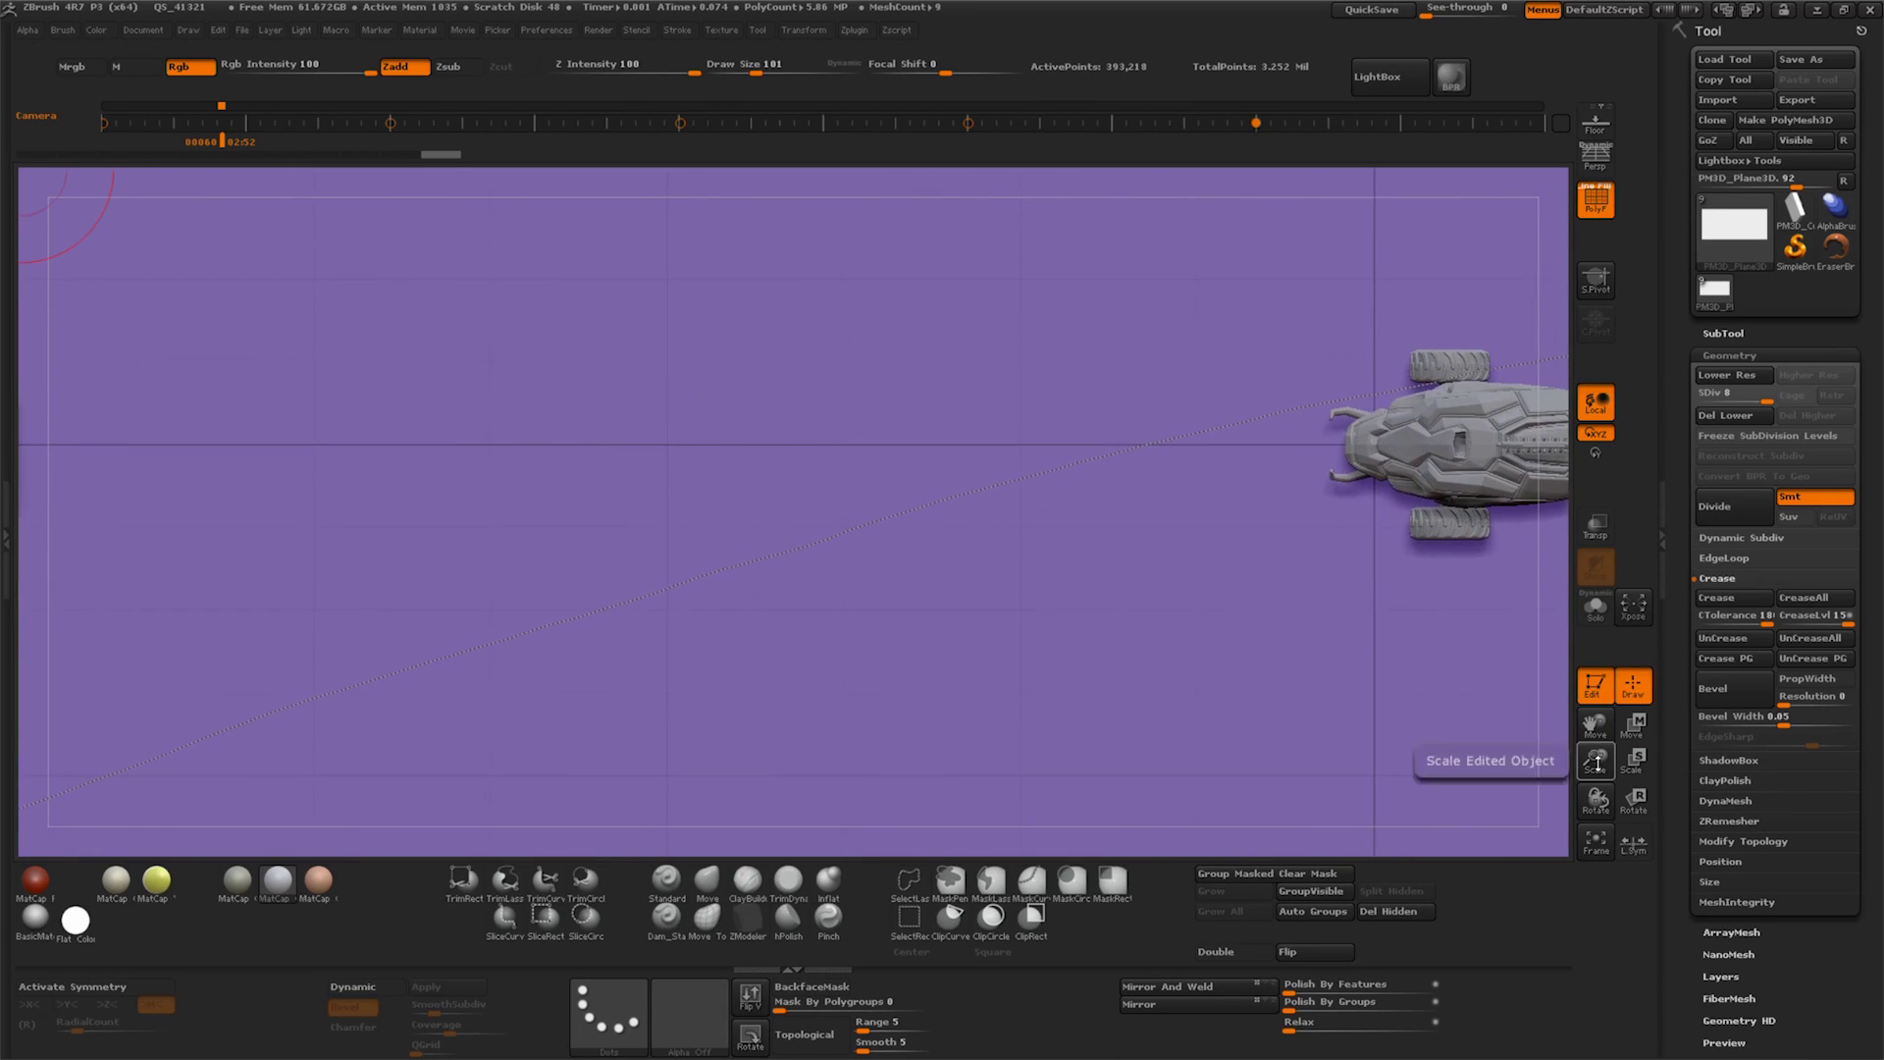
Delete the ground plate's lower subdivision levels and enlarge the brush to road width
mouse_move(1565, 482)
left_mouse_down()
mouse_move(1760, 396)
mouse_move(1704, 395)
left_mouse_up()
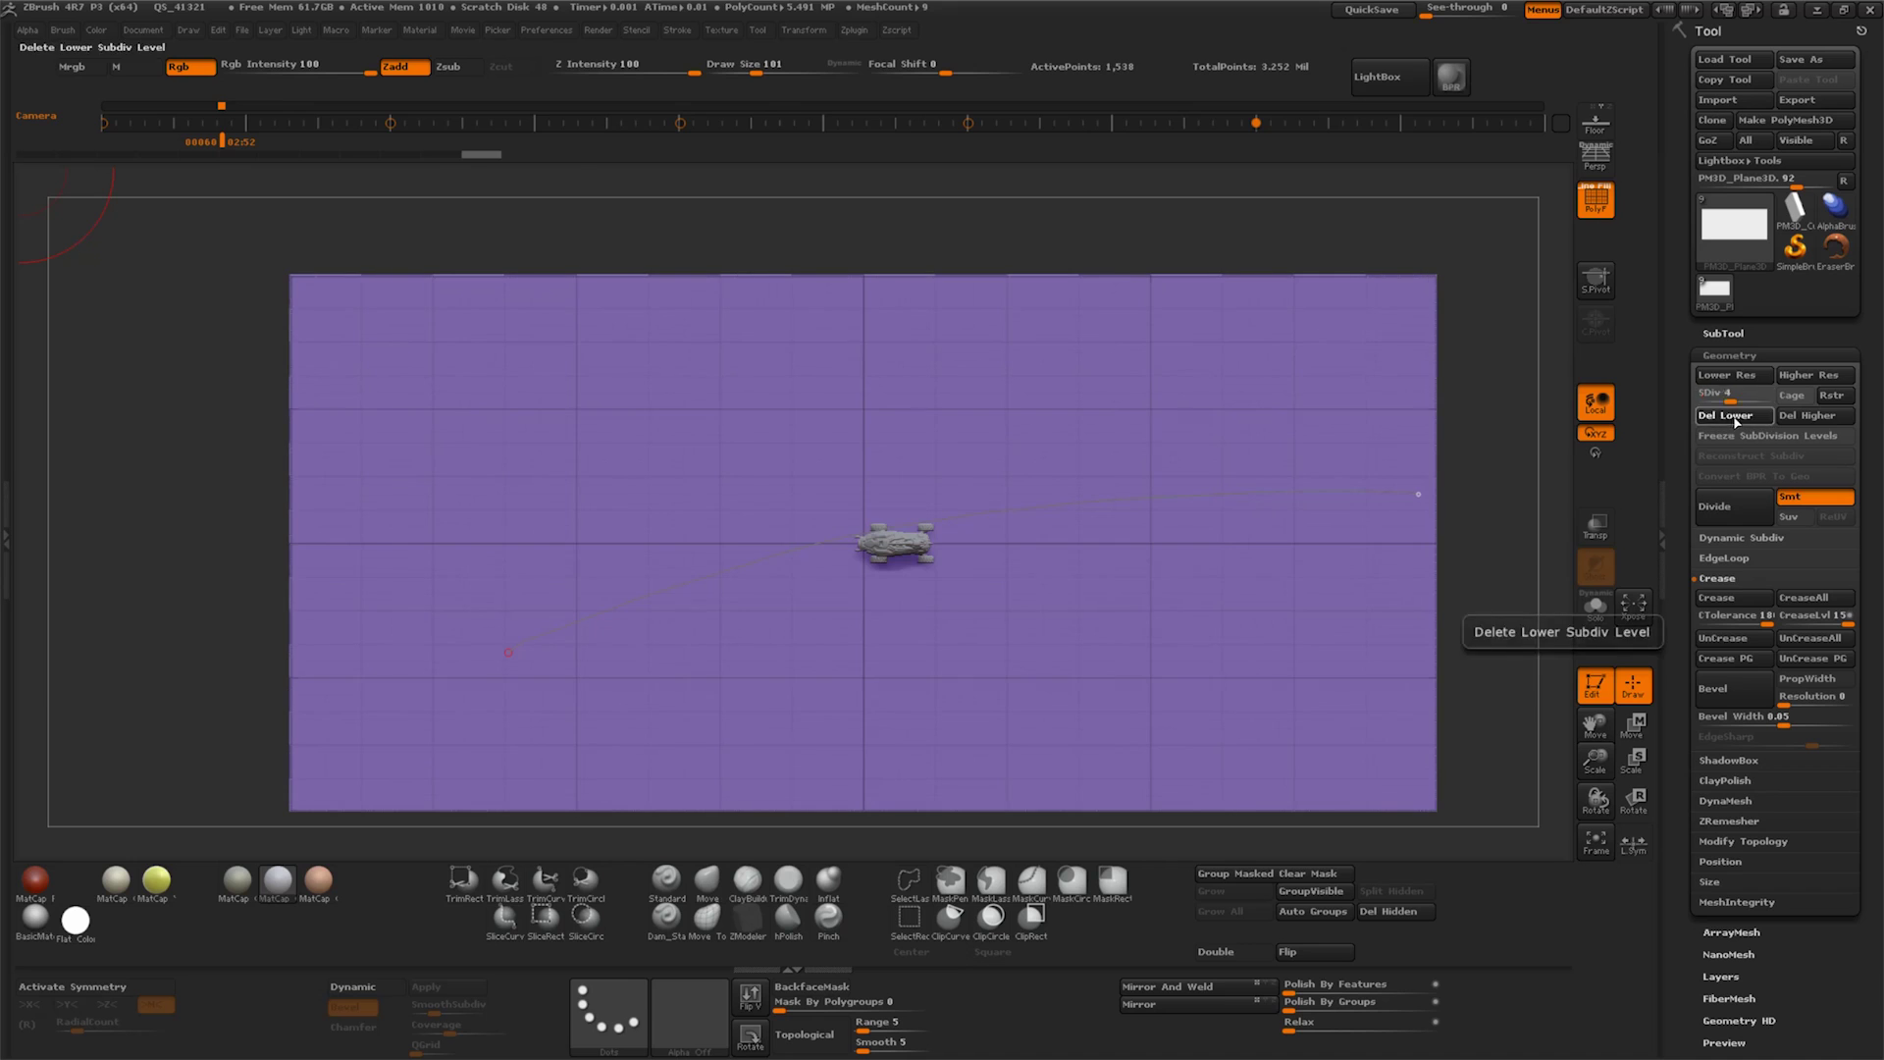
left_click(707, 578)
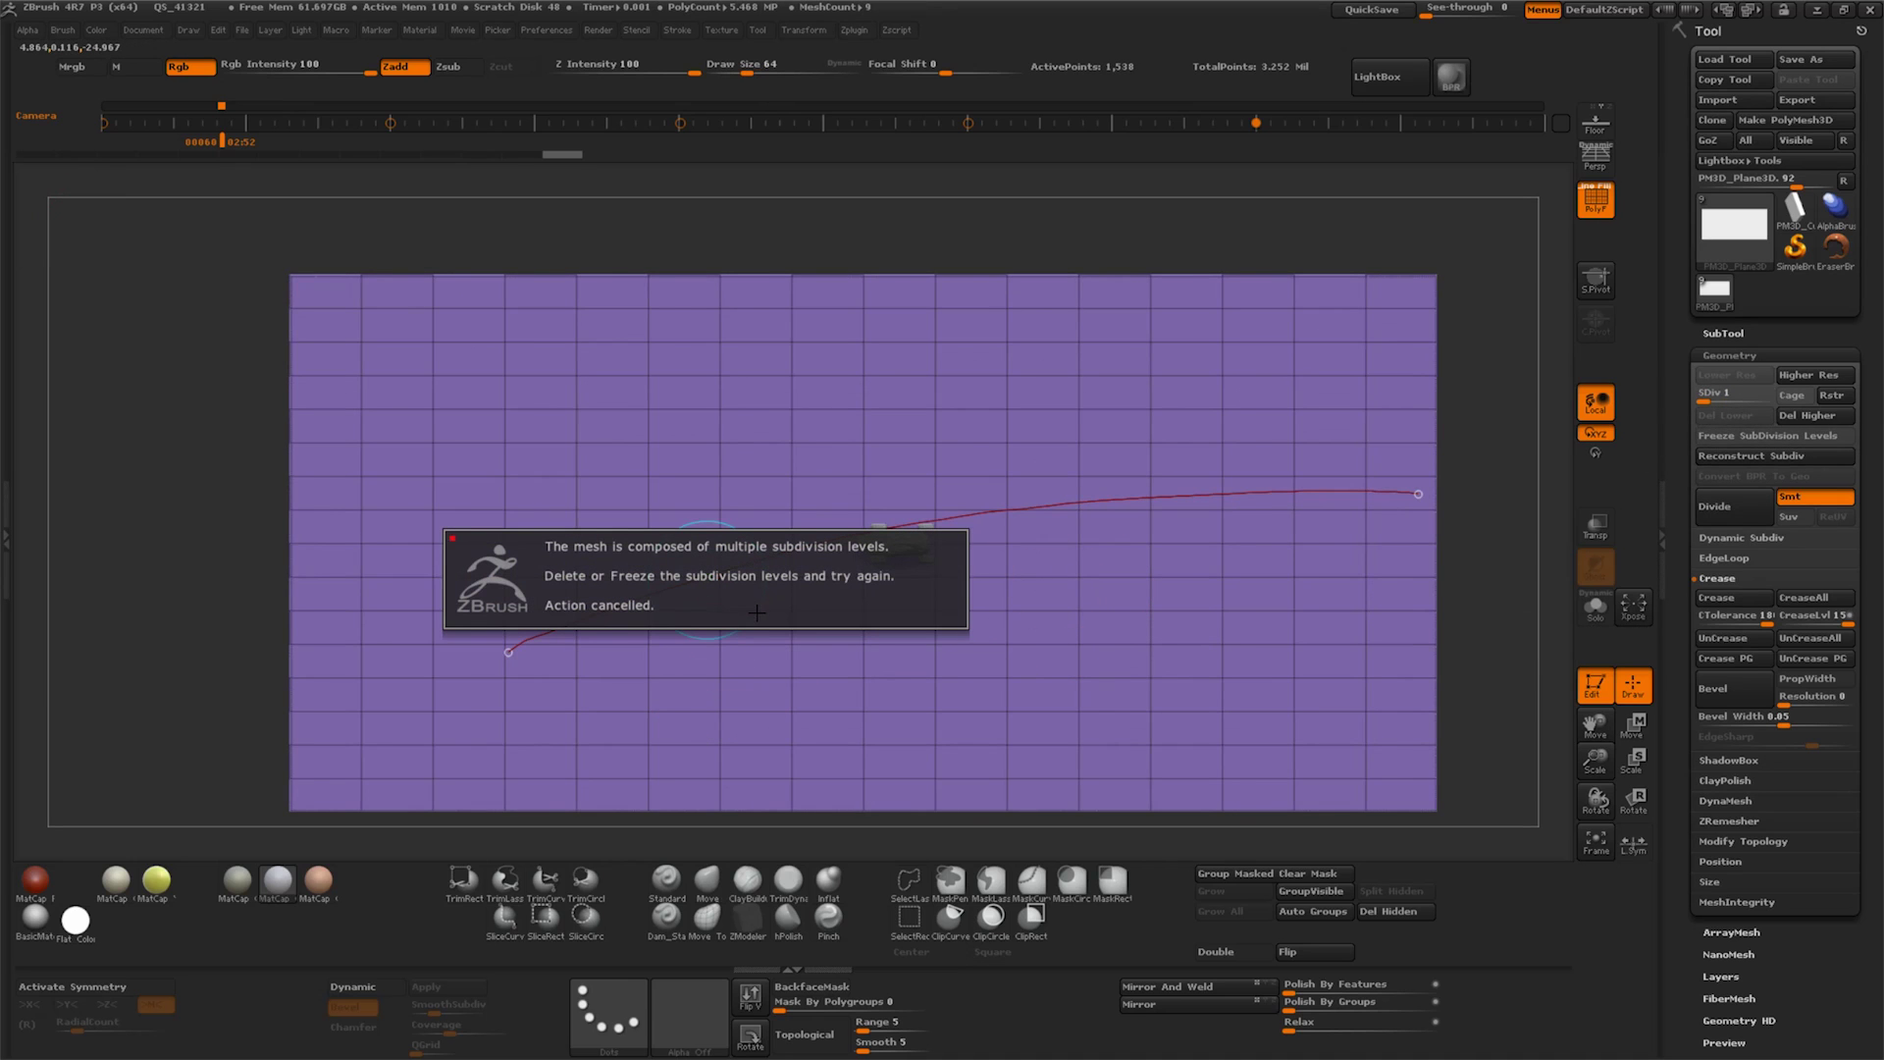
key("bracketright")
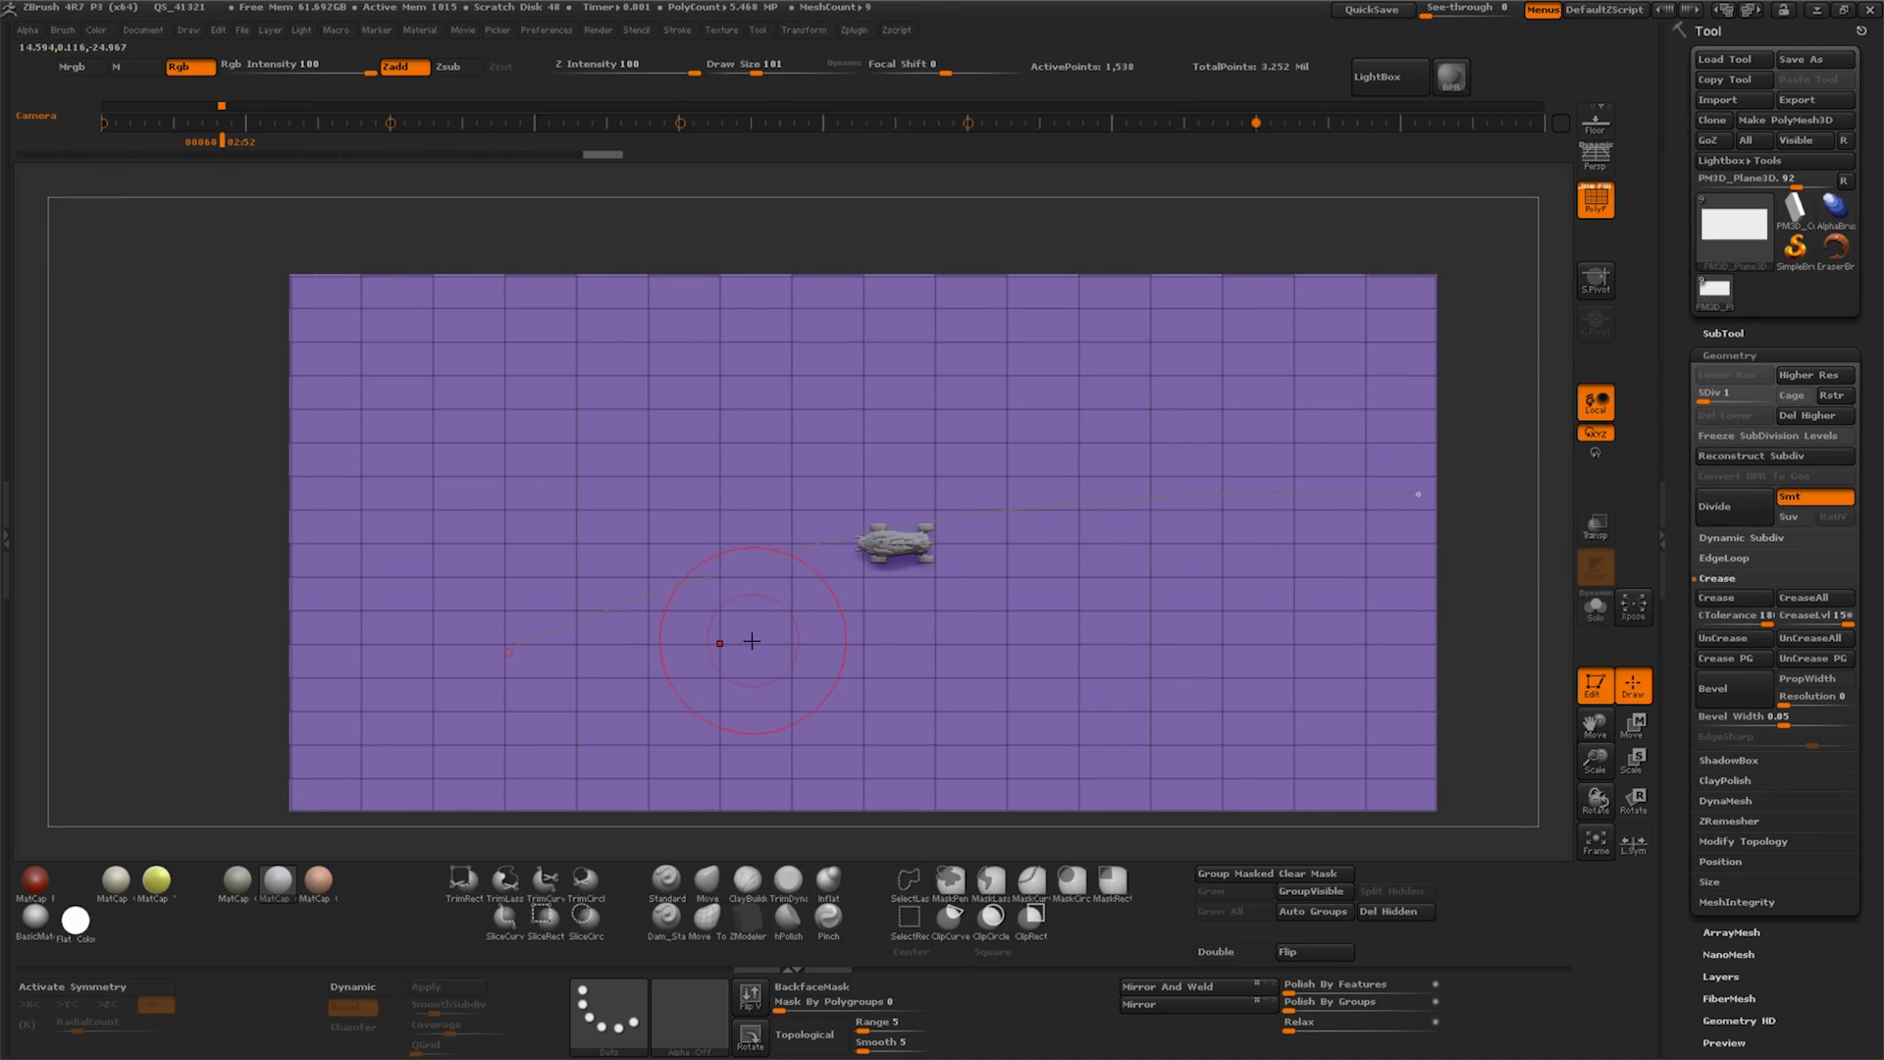
Delete the old guide curve and draw a new curved path across the plate
left_click(677, 30)
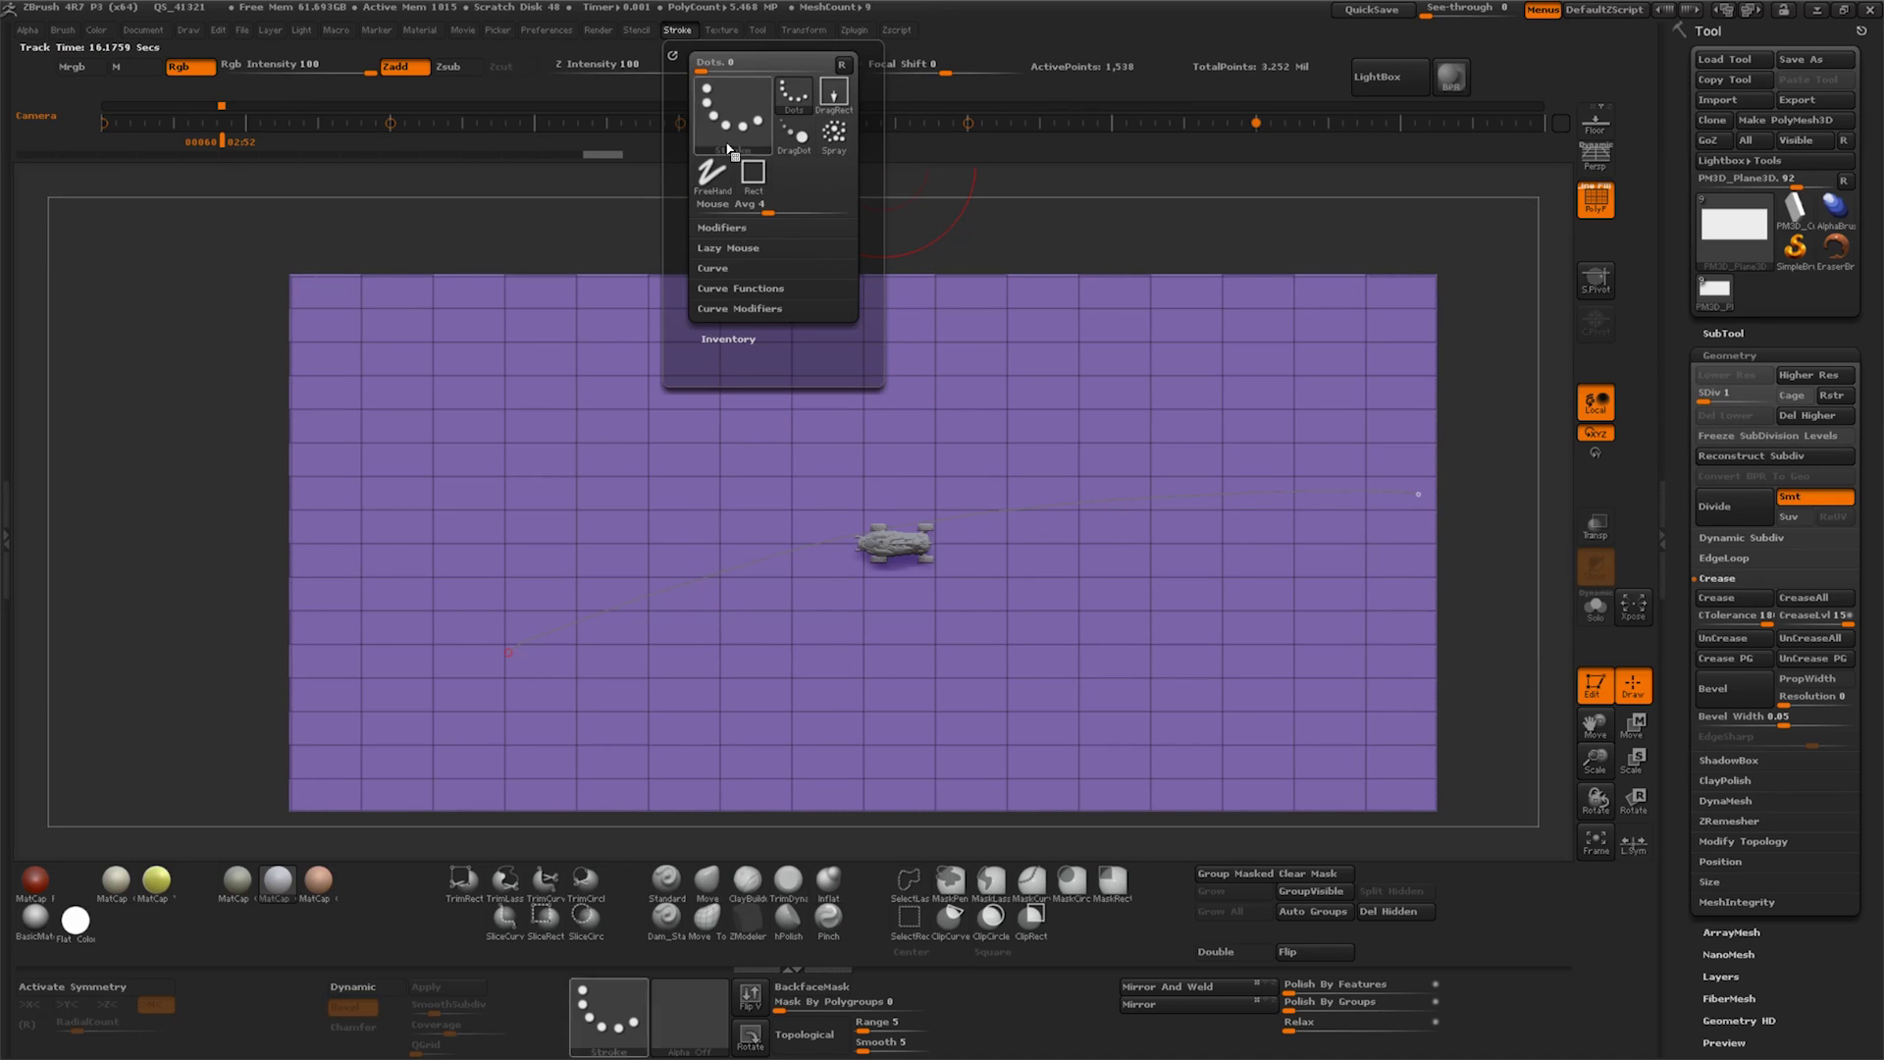
left_click(774, 274)
left_click(741, 348)
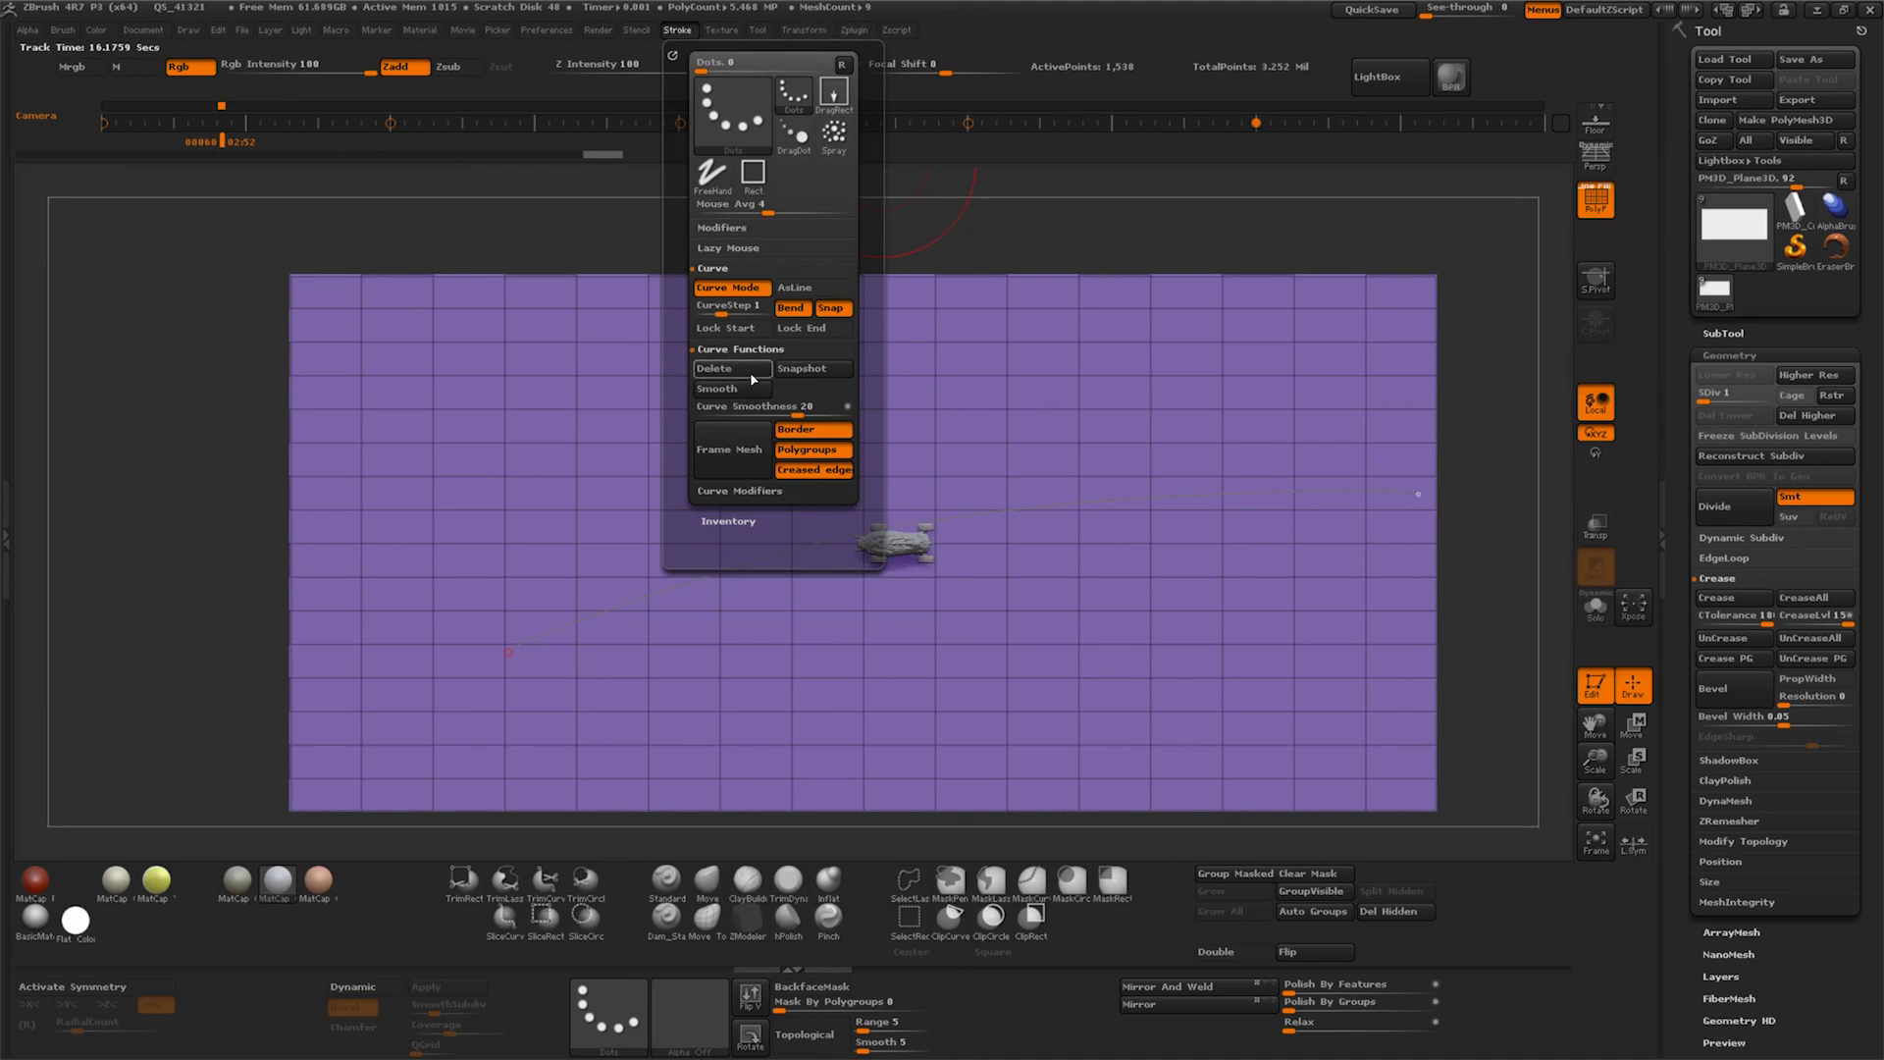
left_click(753, 371)
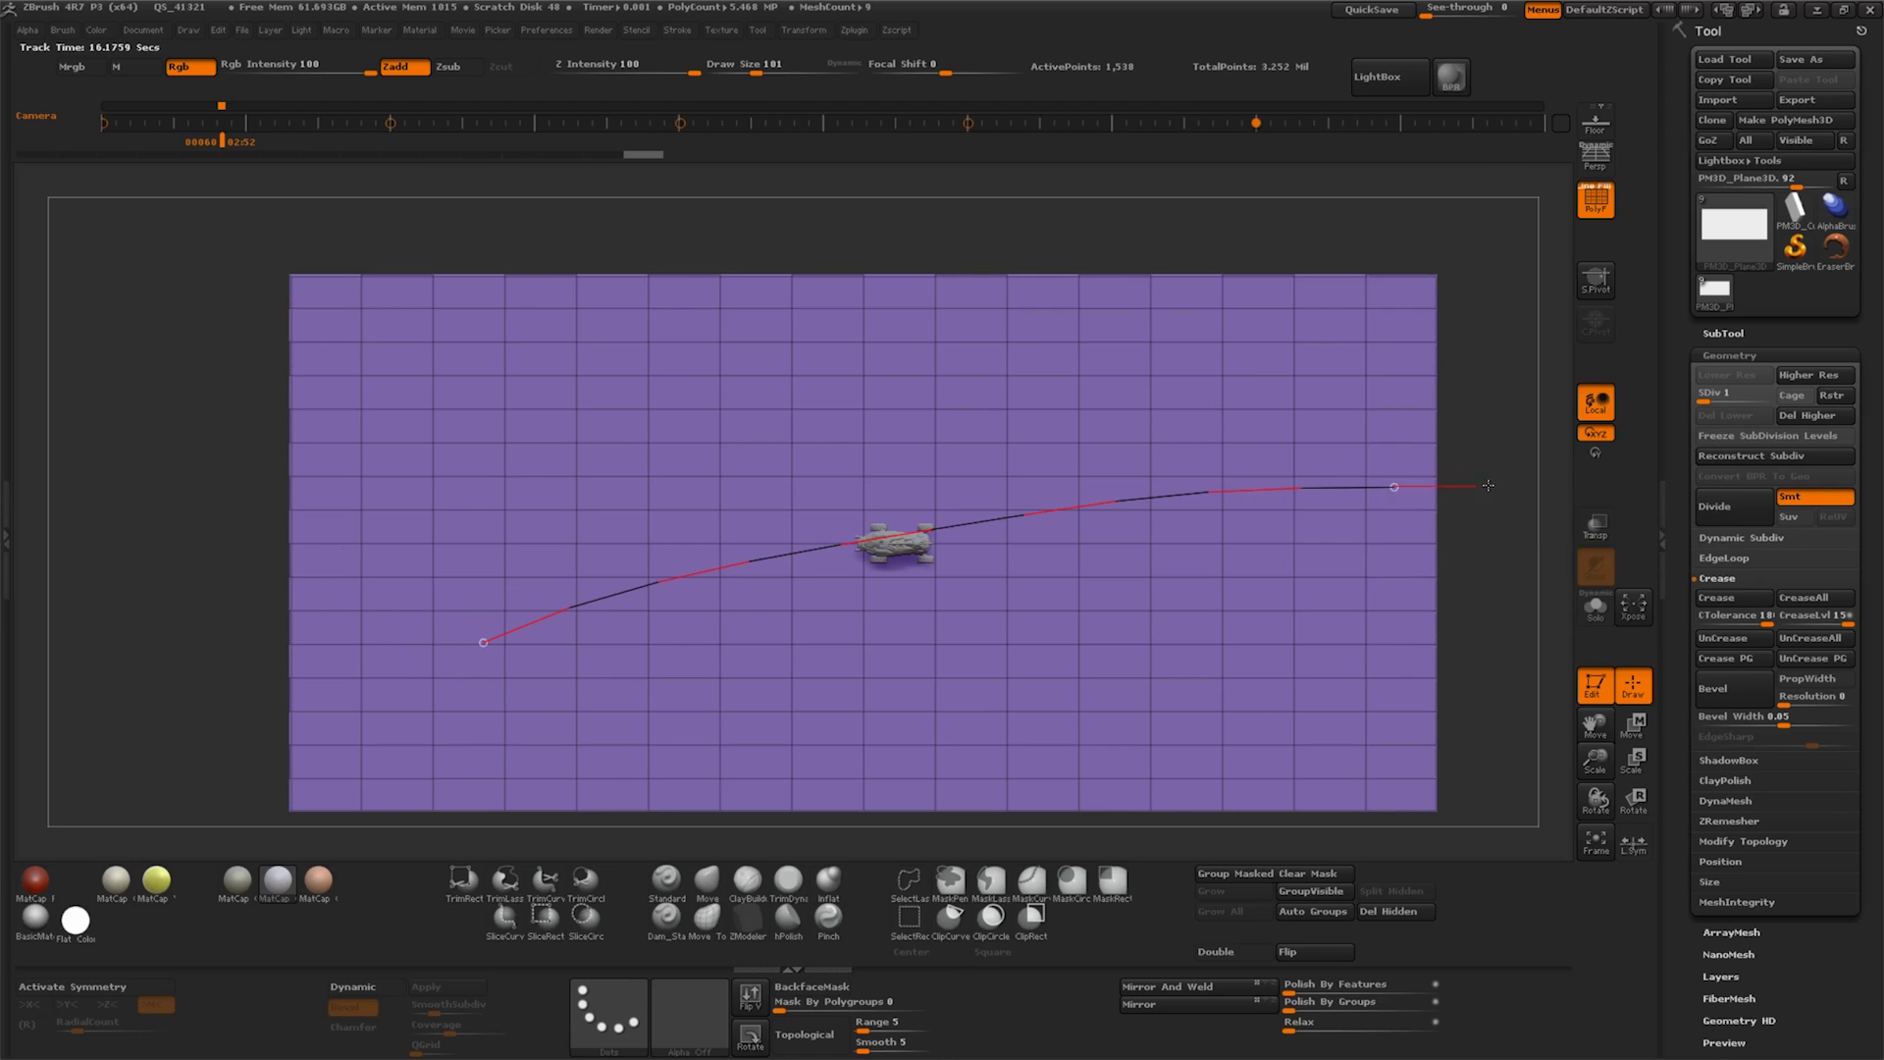
left_click_drag(1489, 484, 1435, 535)
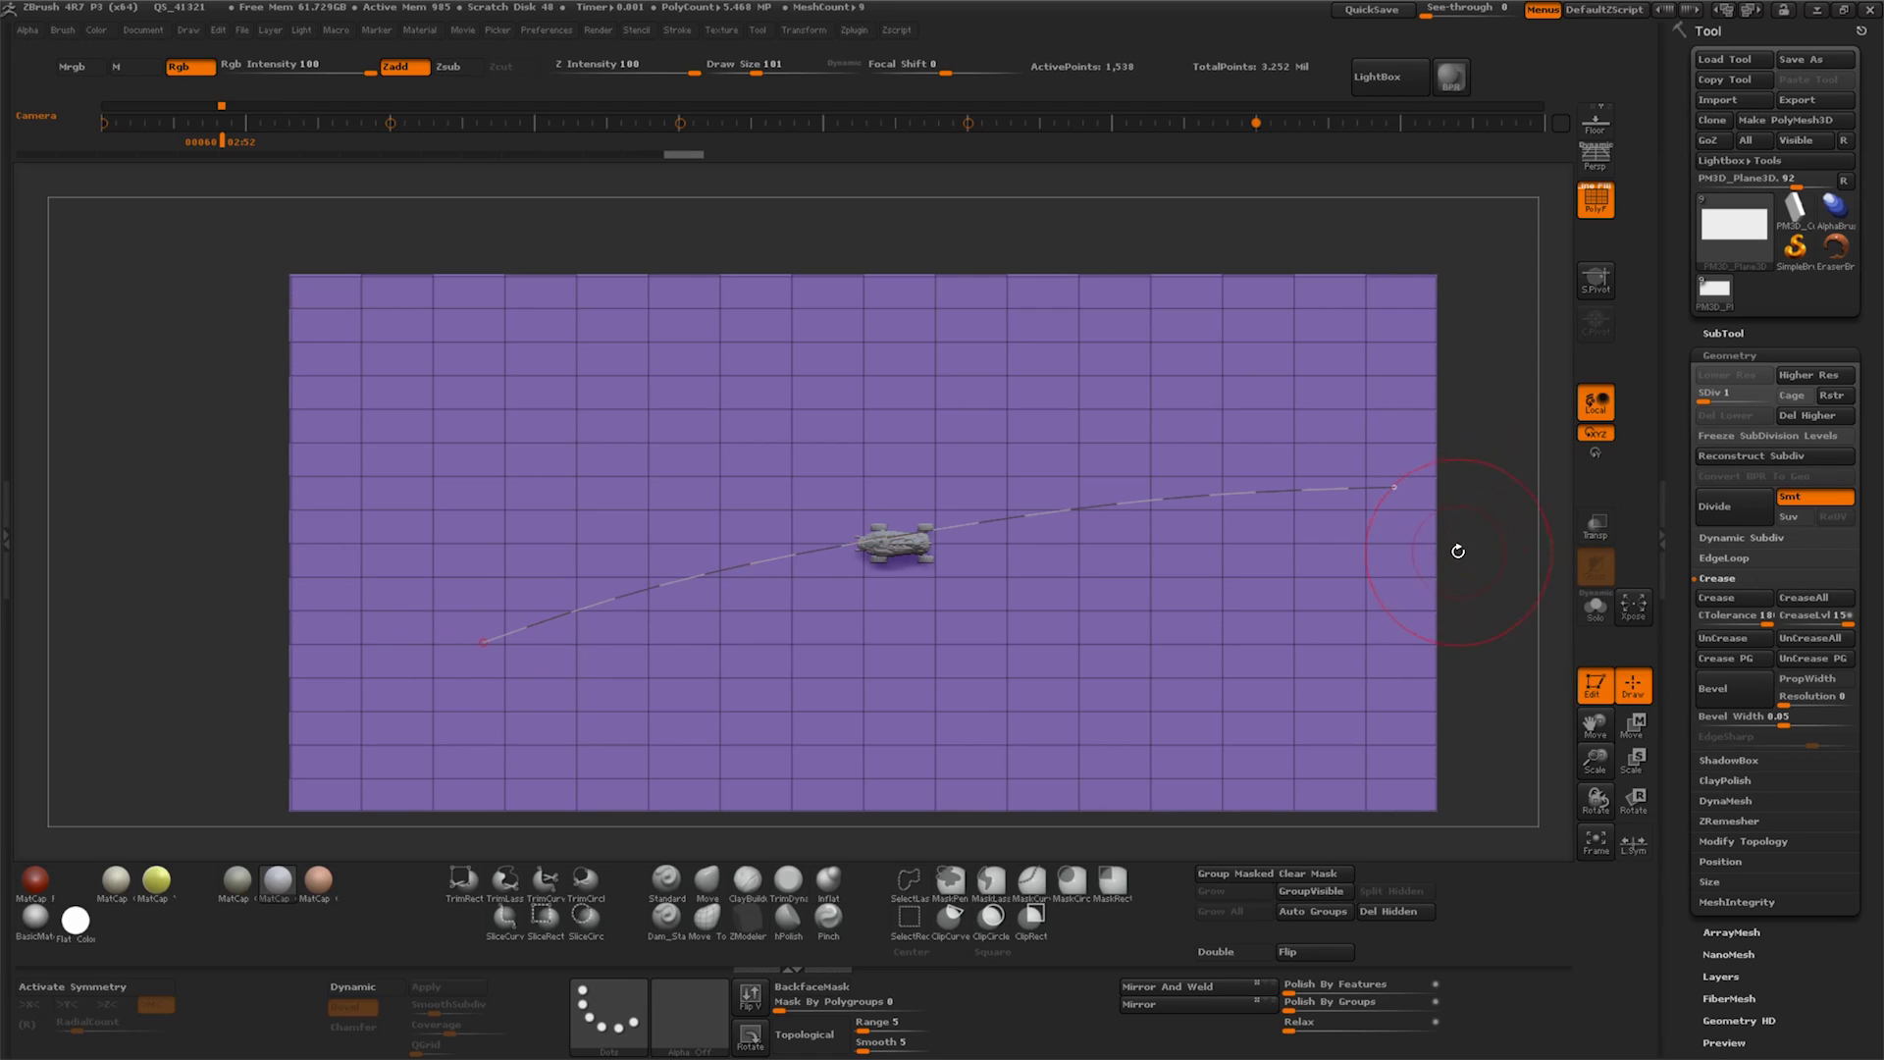
Delete higher subdivisions and Frame Mesh a widened strip along the curve
left_click(1804, 415)
left_click(820, 556)
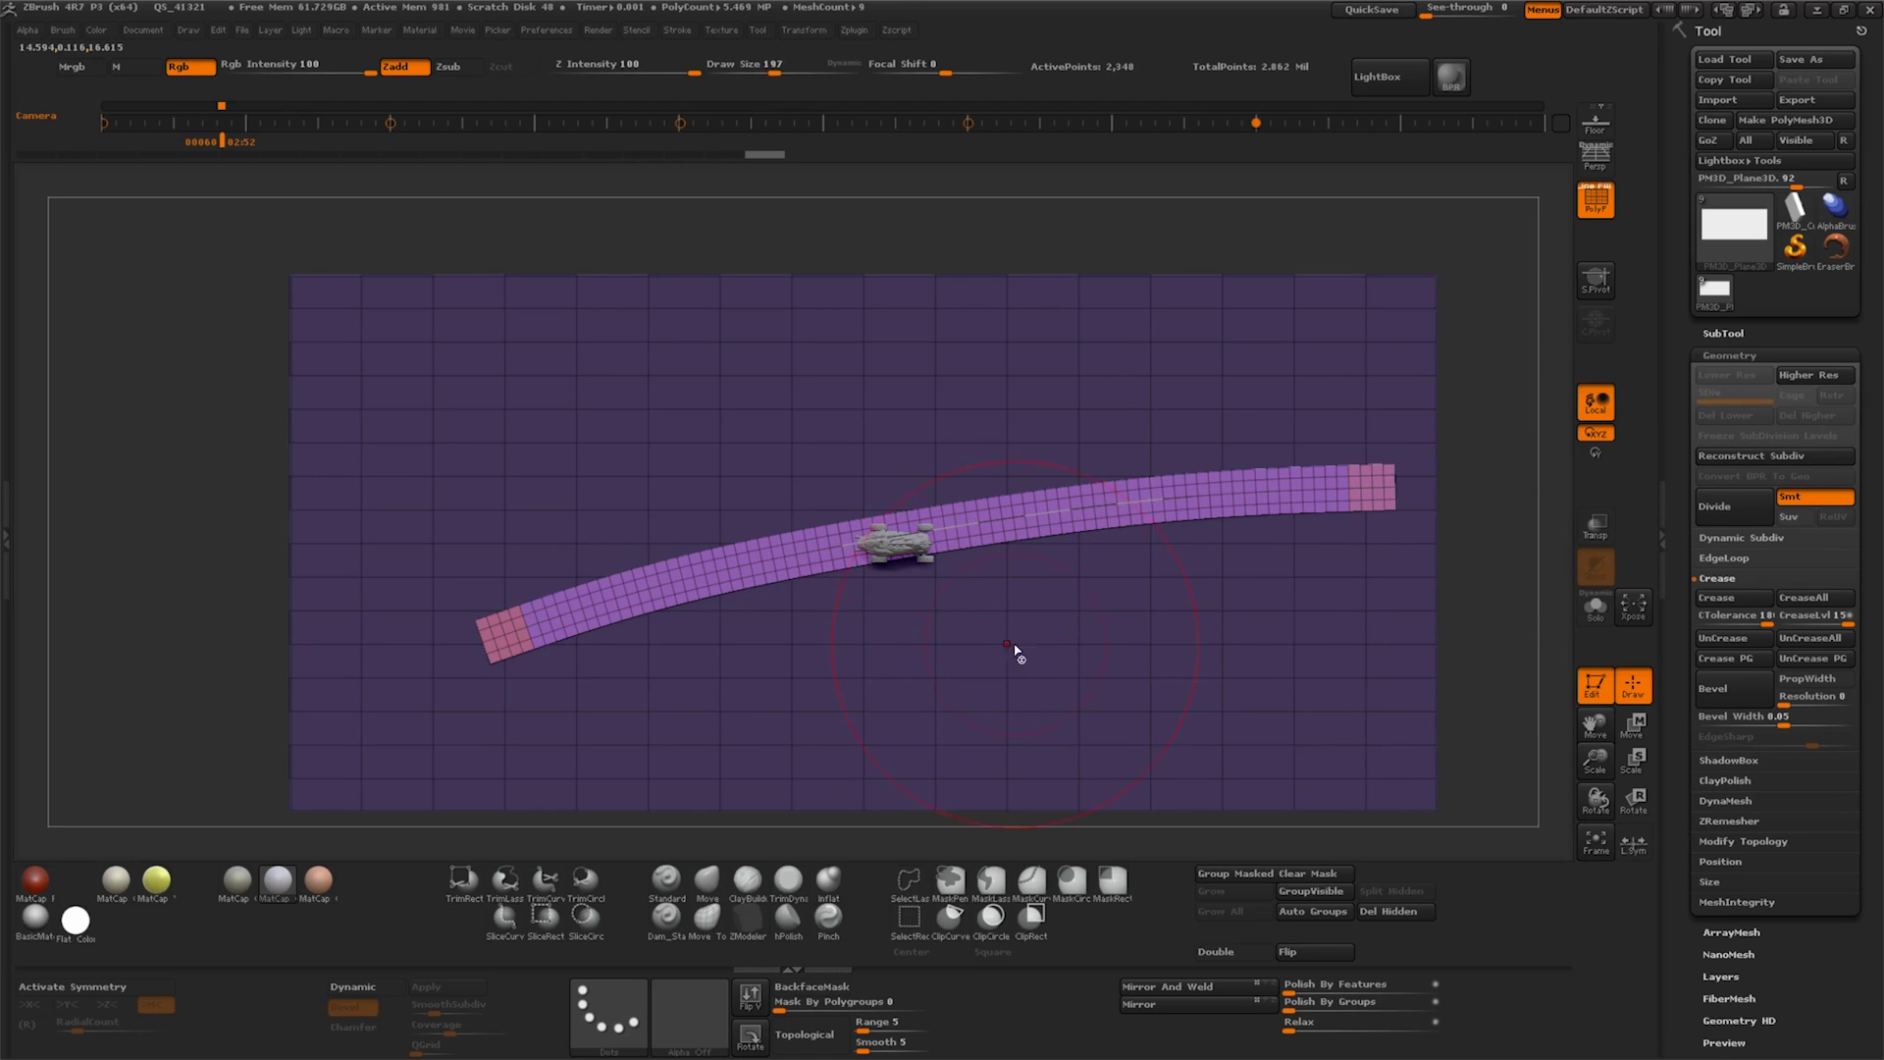
left_click(1030, 514)
key("bracketleft")
key("bracketleft")
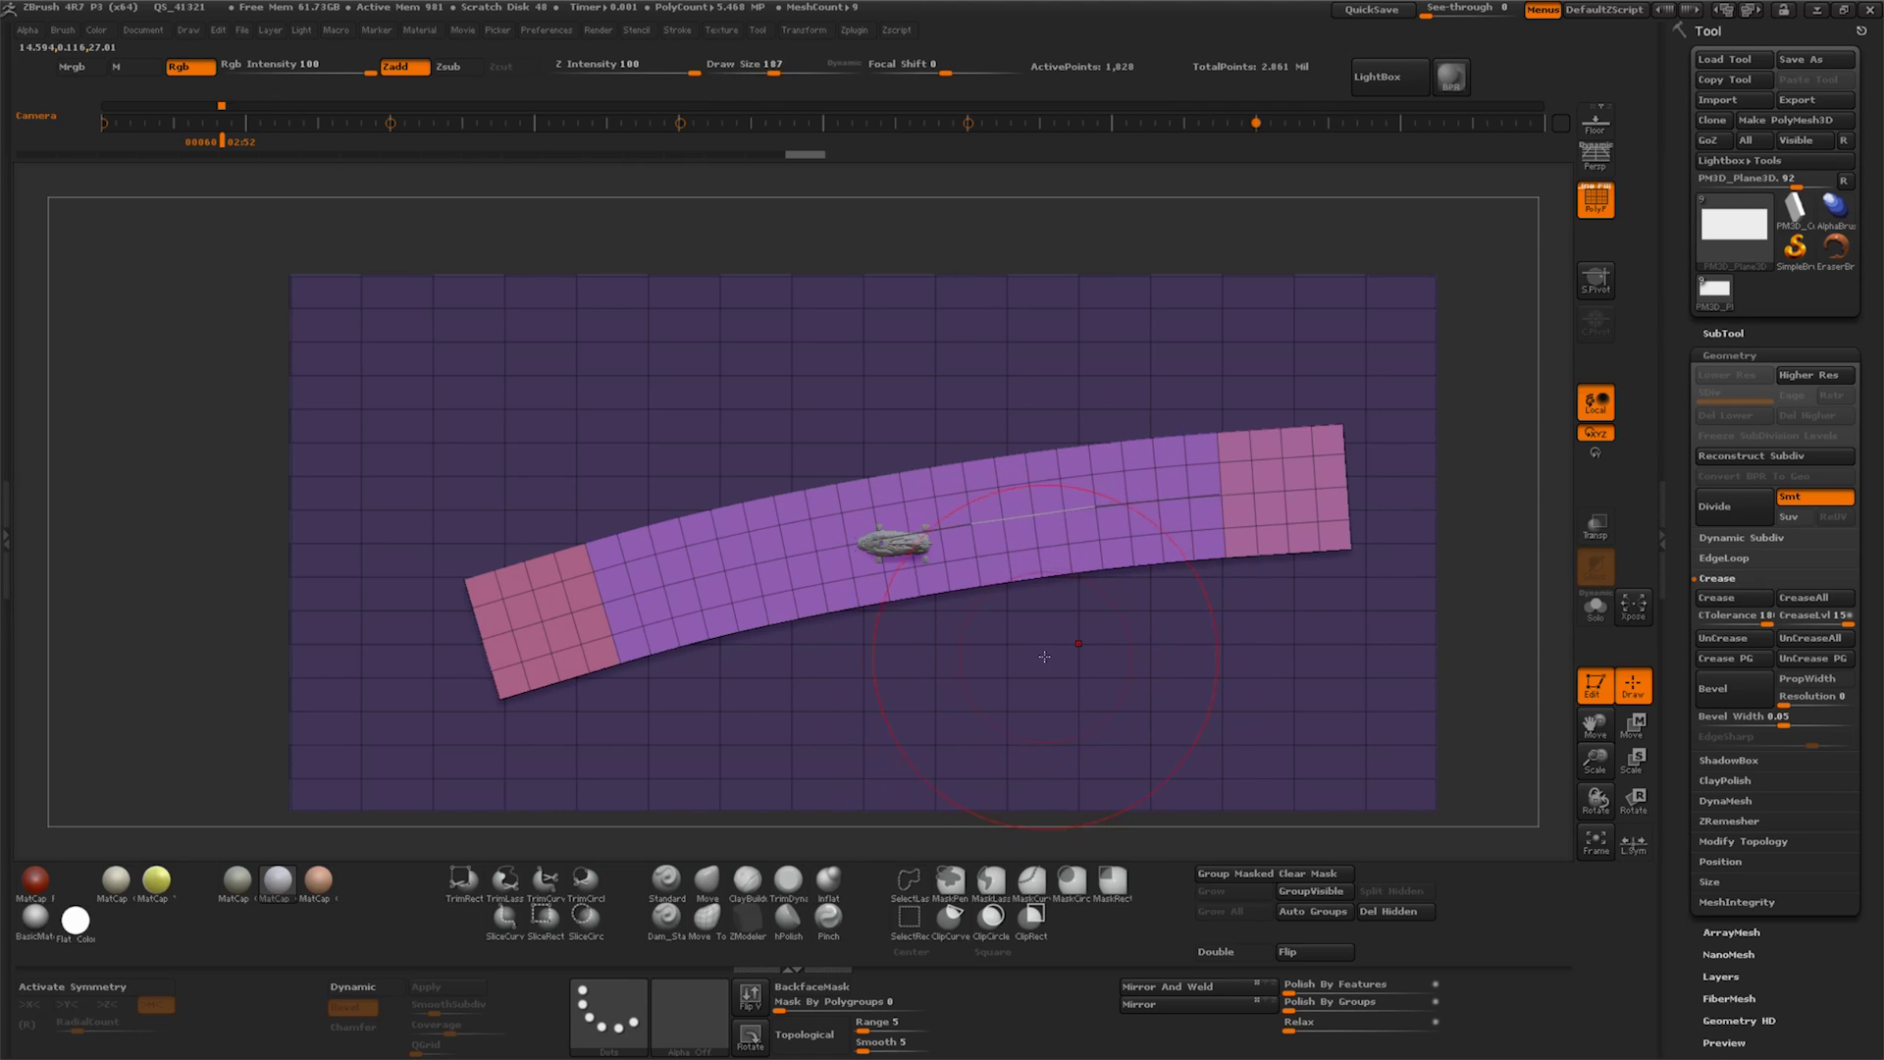
mouse_move(1594, 760)
left_mouse_down()
mouse_move(1595, 810)
mouse_move(1575, 780)
left_mouse_up()
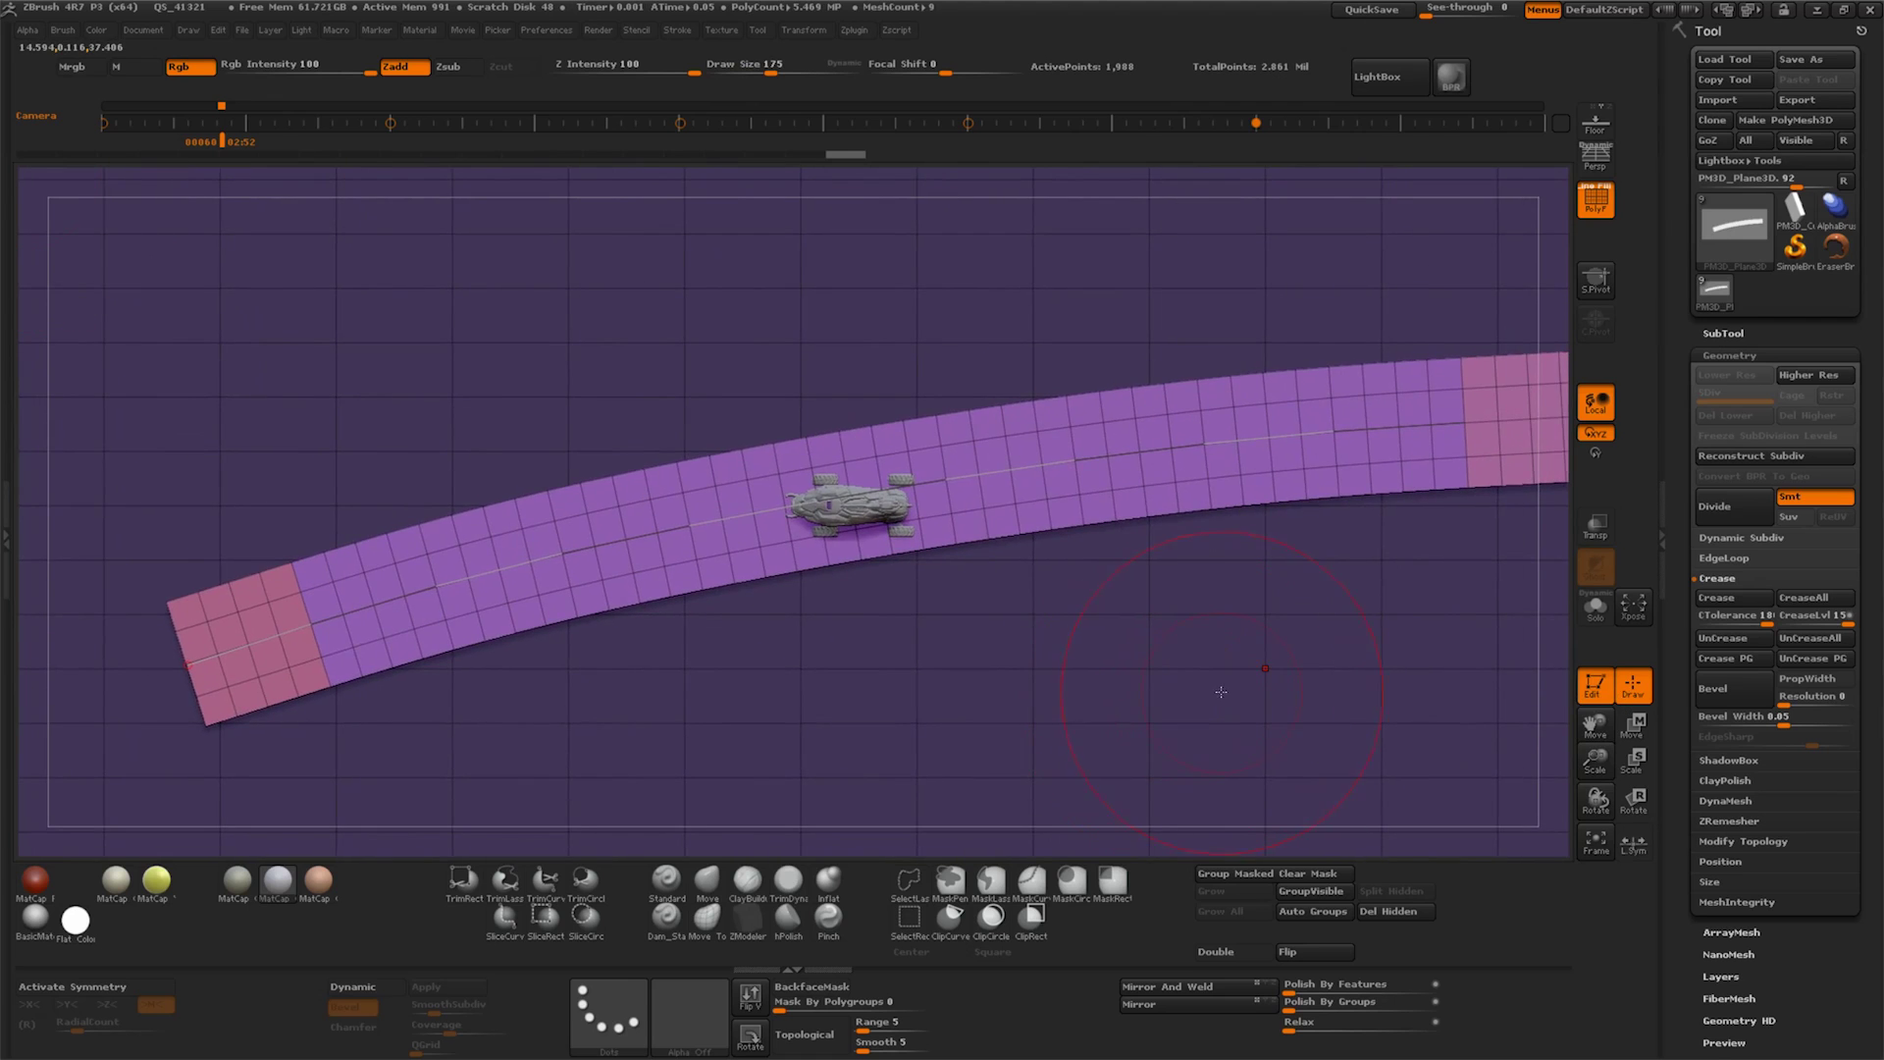
left_click_drag(1221, 691, 1149, 727)
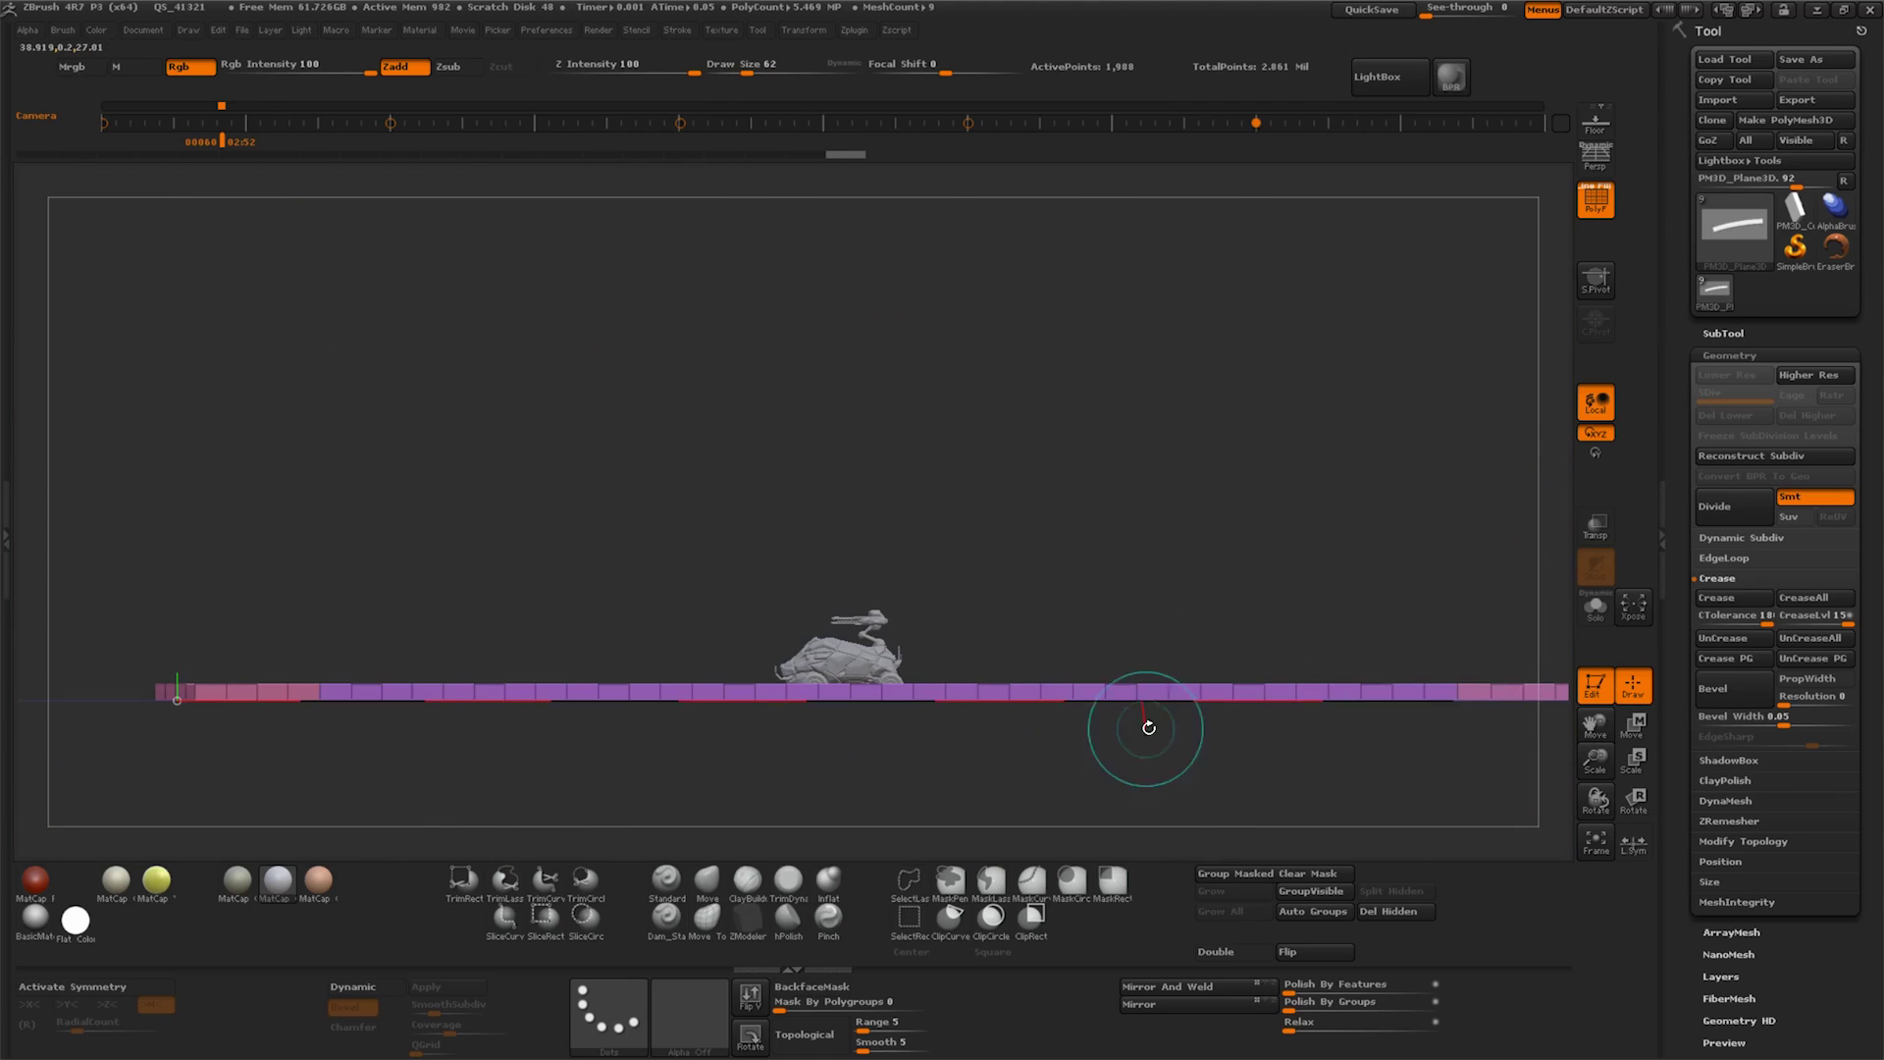
Move the road strip up with transpose lines until it meets the vehicle's wheels
key("w")
left_click_drag(1168, 698, 1168, 504, "shift")
left_click_drag(1595, 761, 1593, 904)
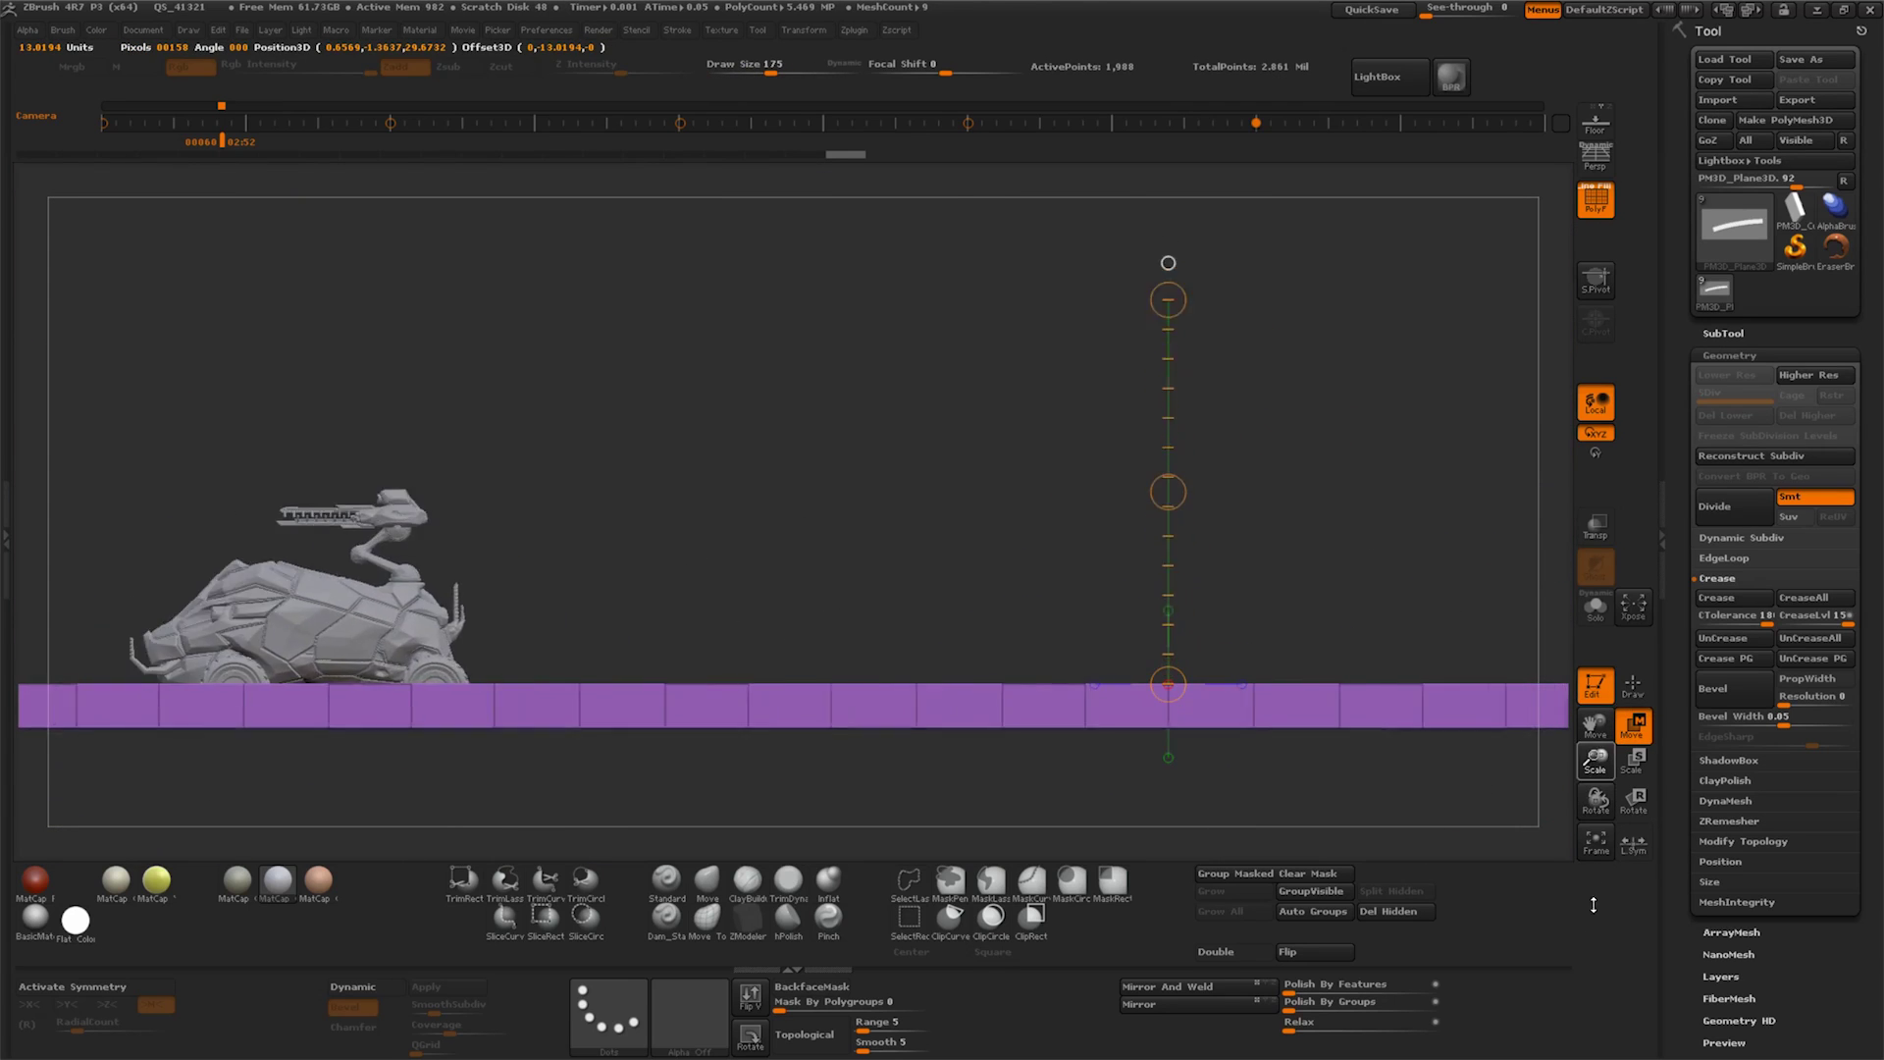
left_click_drag(1596, 727, 1874, 734)
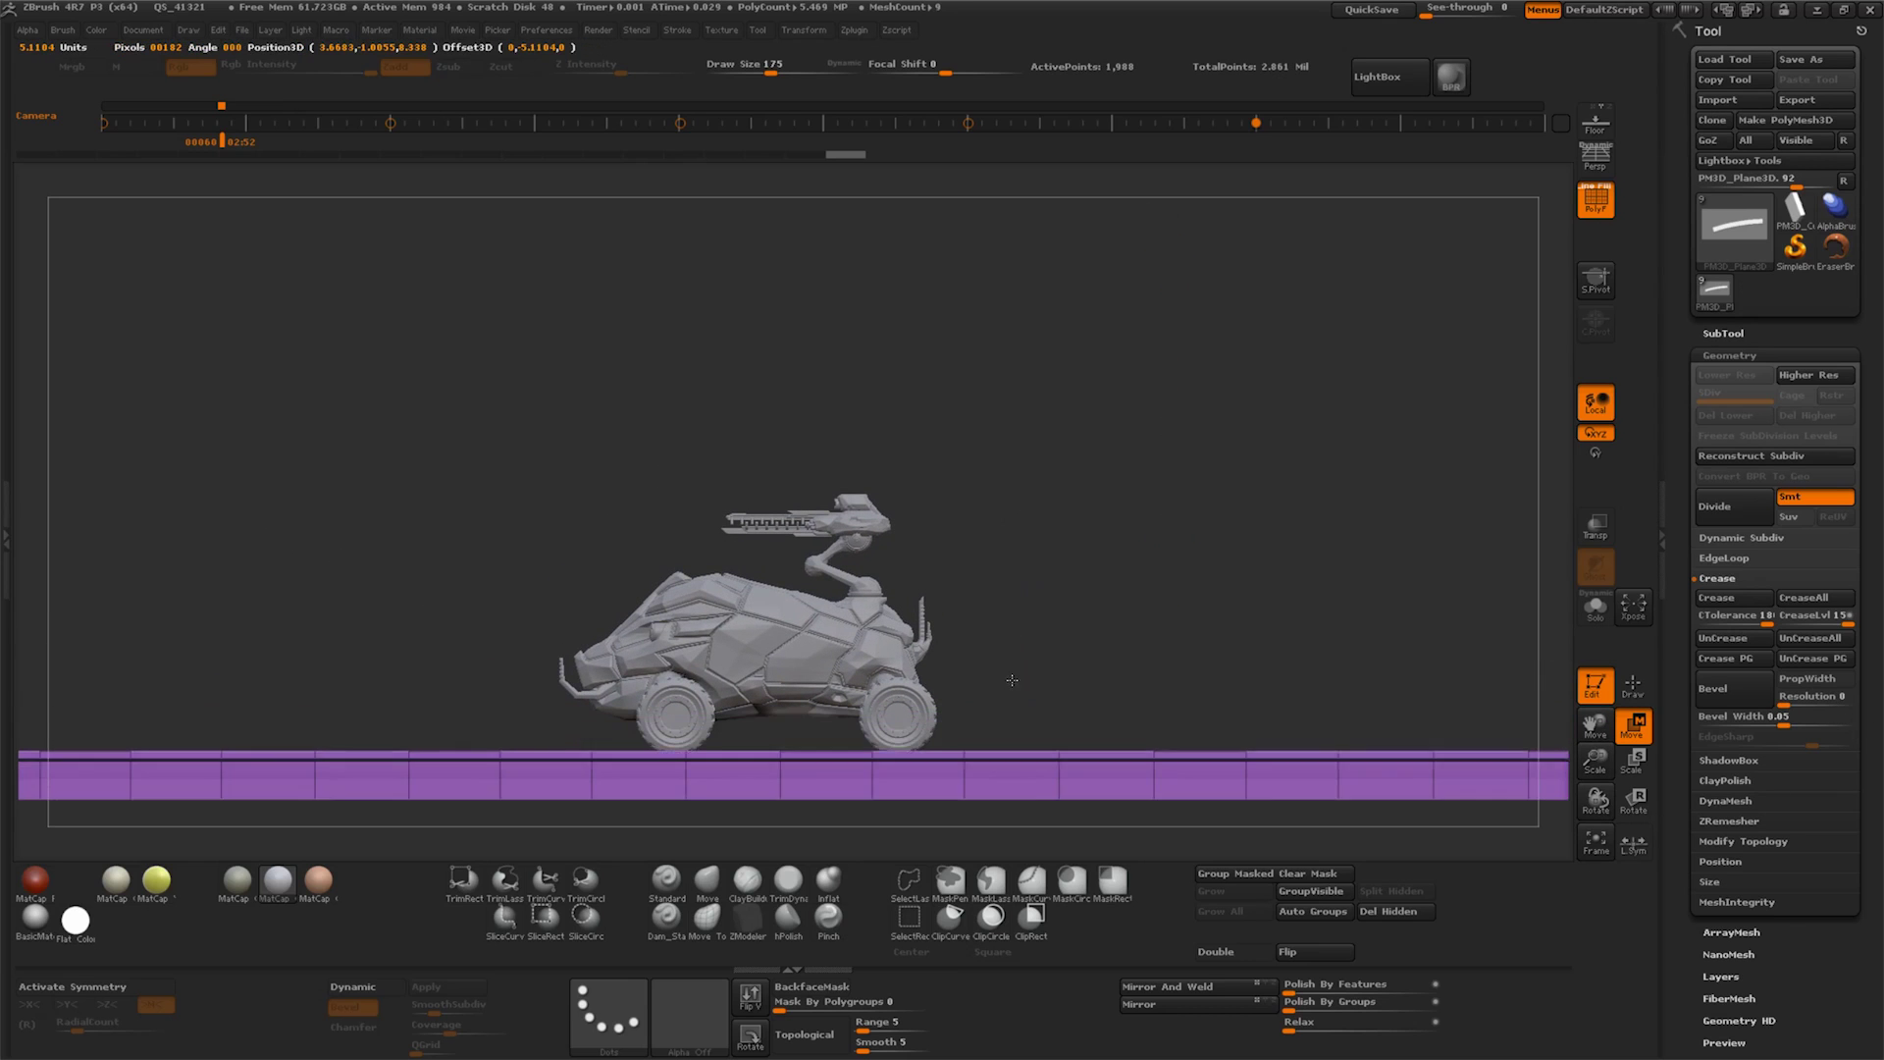
left_click_drag(1012, 722, 1012, 538, "shift")
mouse_move(1596, 760)
left_mouse_down()
mouse_move(1577, 990)
mouse_move(1595, 786)
mouse_move(1440, 782)
left_mouse_up()
left_click_drag(1269, 546, 1269, 219, "shift")
left_click_drag(968, 684, 1045, 495)
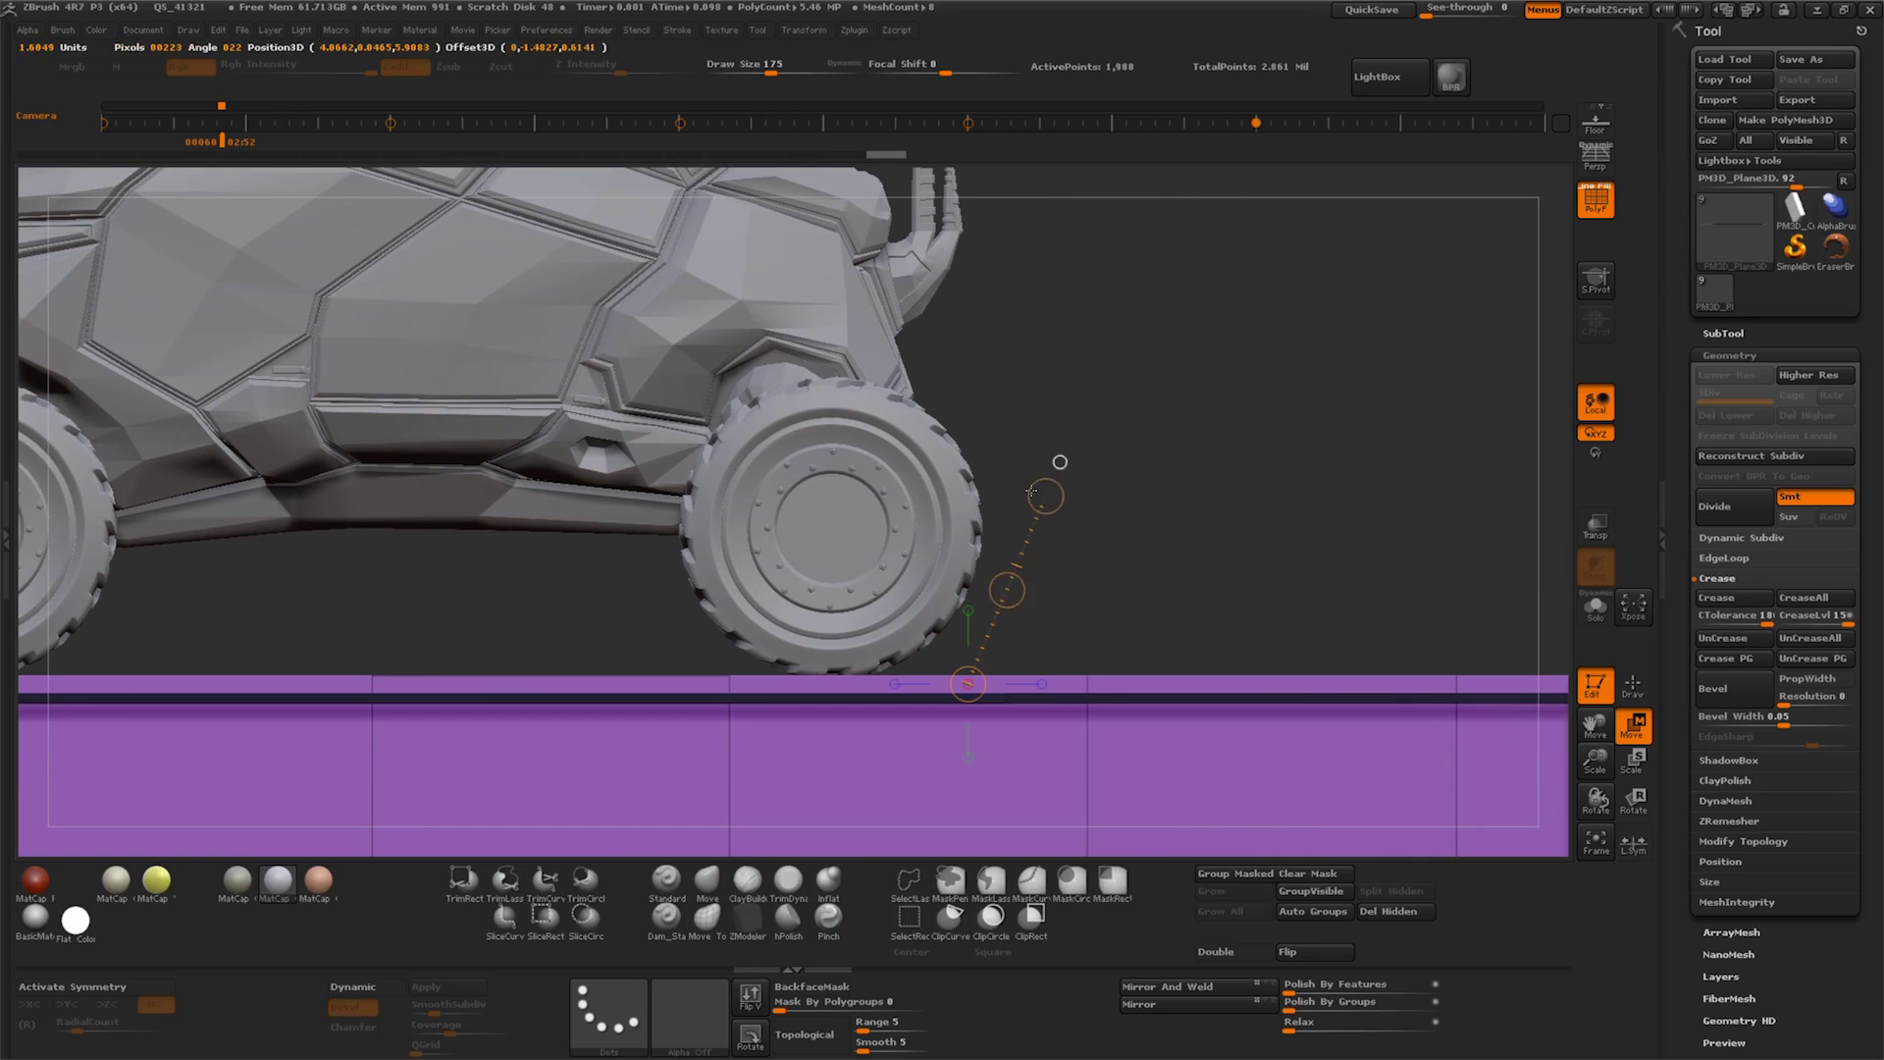
left_click_drag(972, 400, 974, 538)
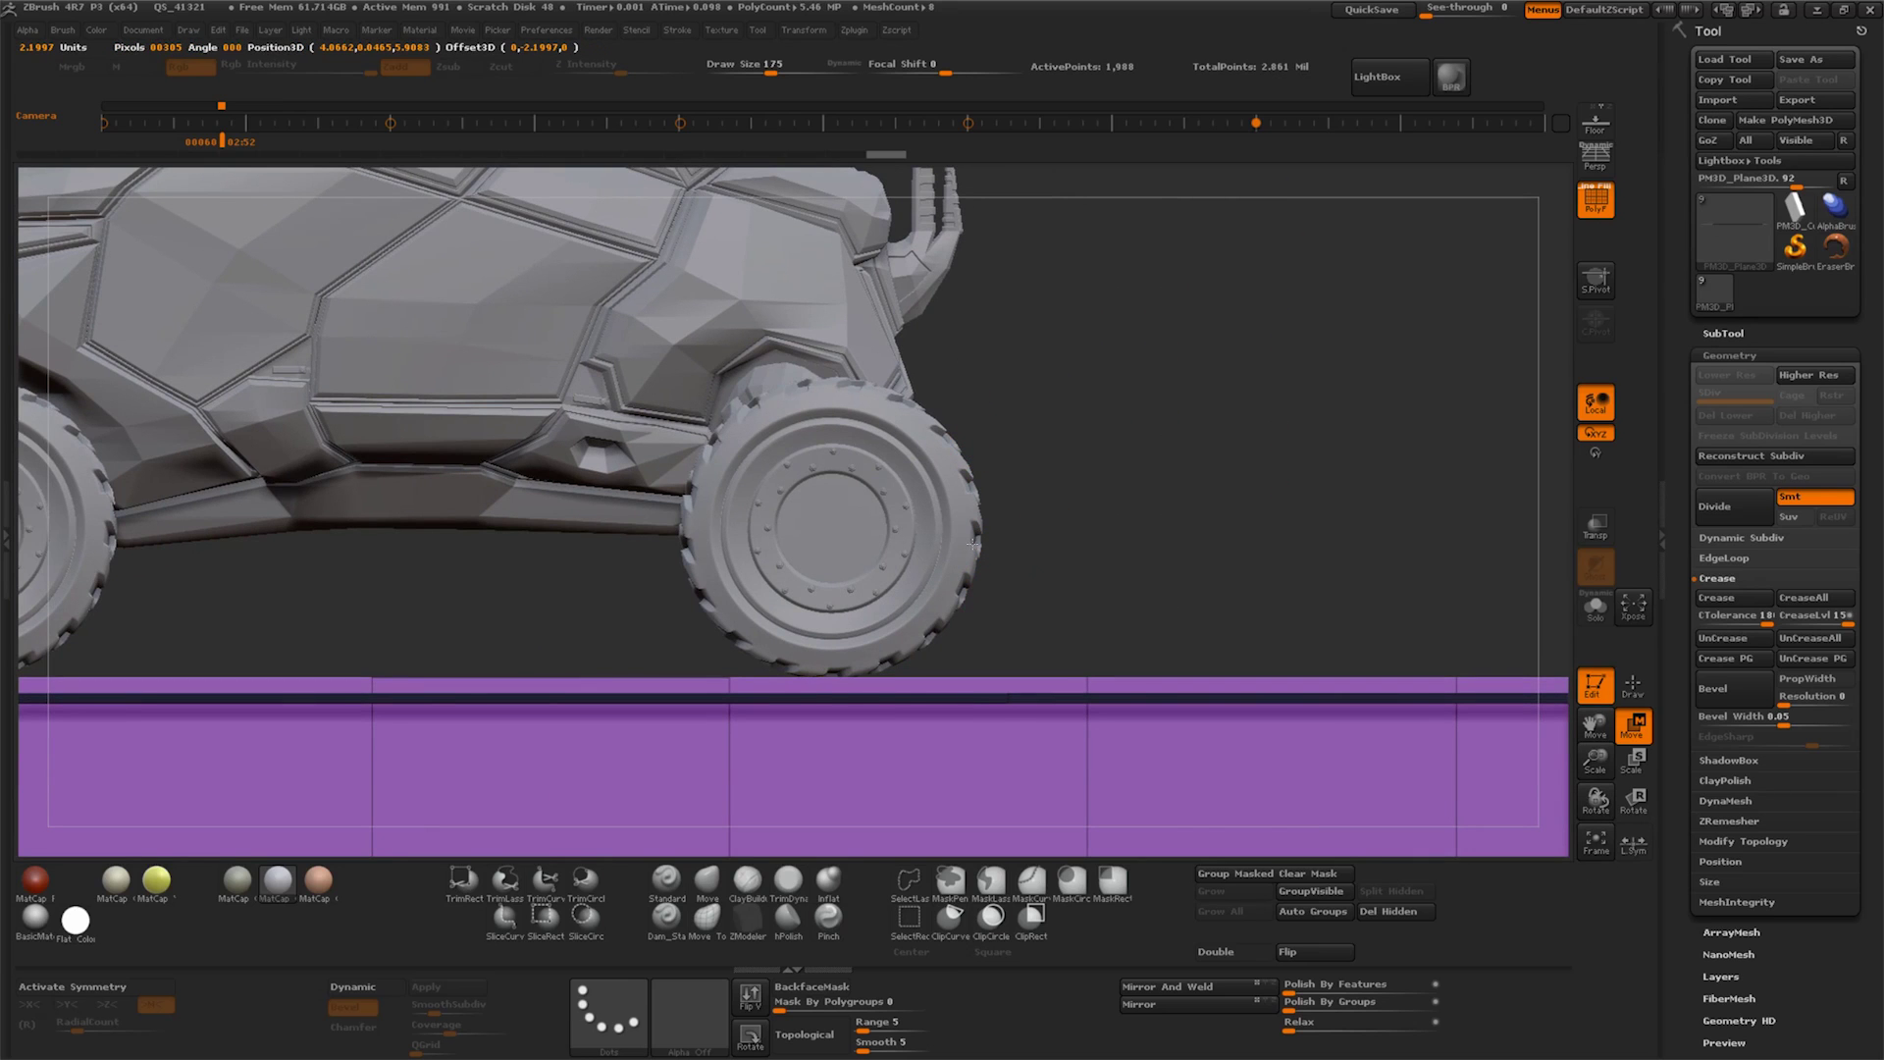
Turn on perspective and hide PolyF to view the car on the strip
left_click_drag(965, 677, 965, 373, "shift")
mouse_move(1596, 761)
left_mouse_down()
mouse_move(1215, 528)
mouse_move(1656, 320)
left_mouse_up()
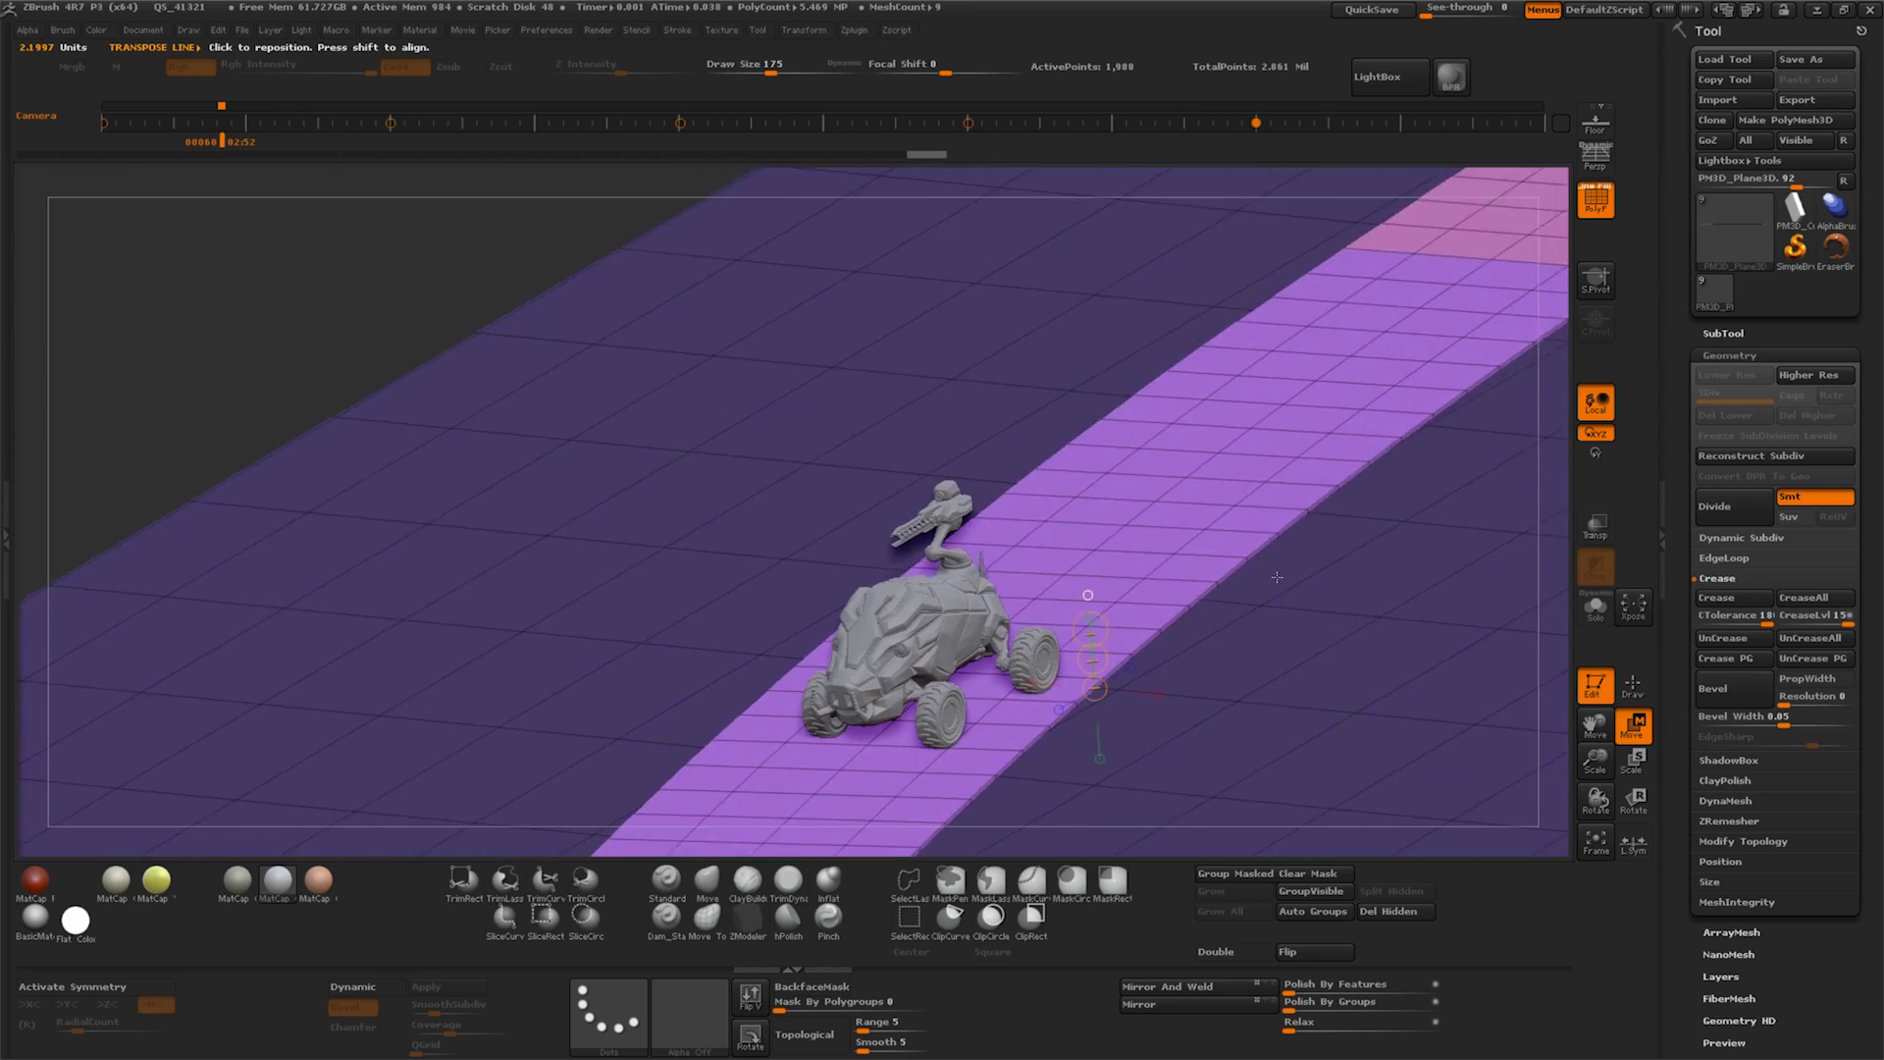
left_click(1596, 157)
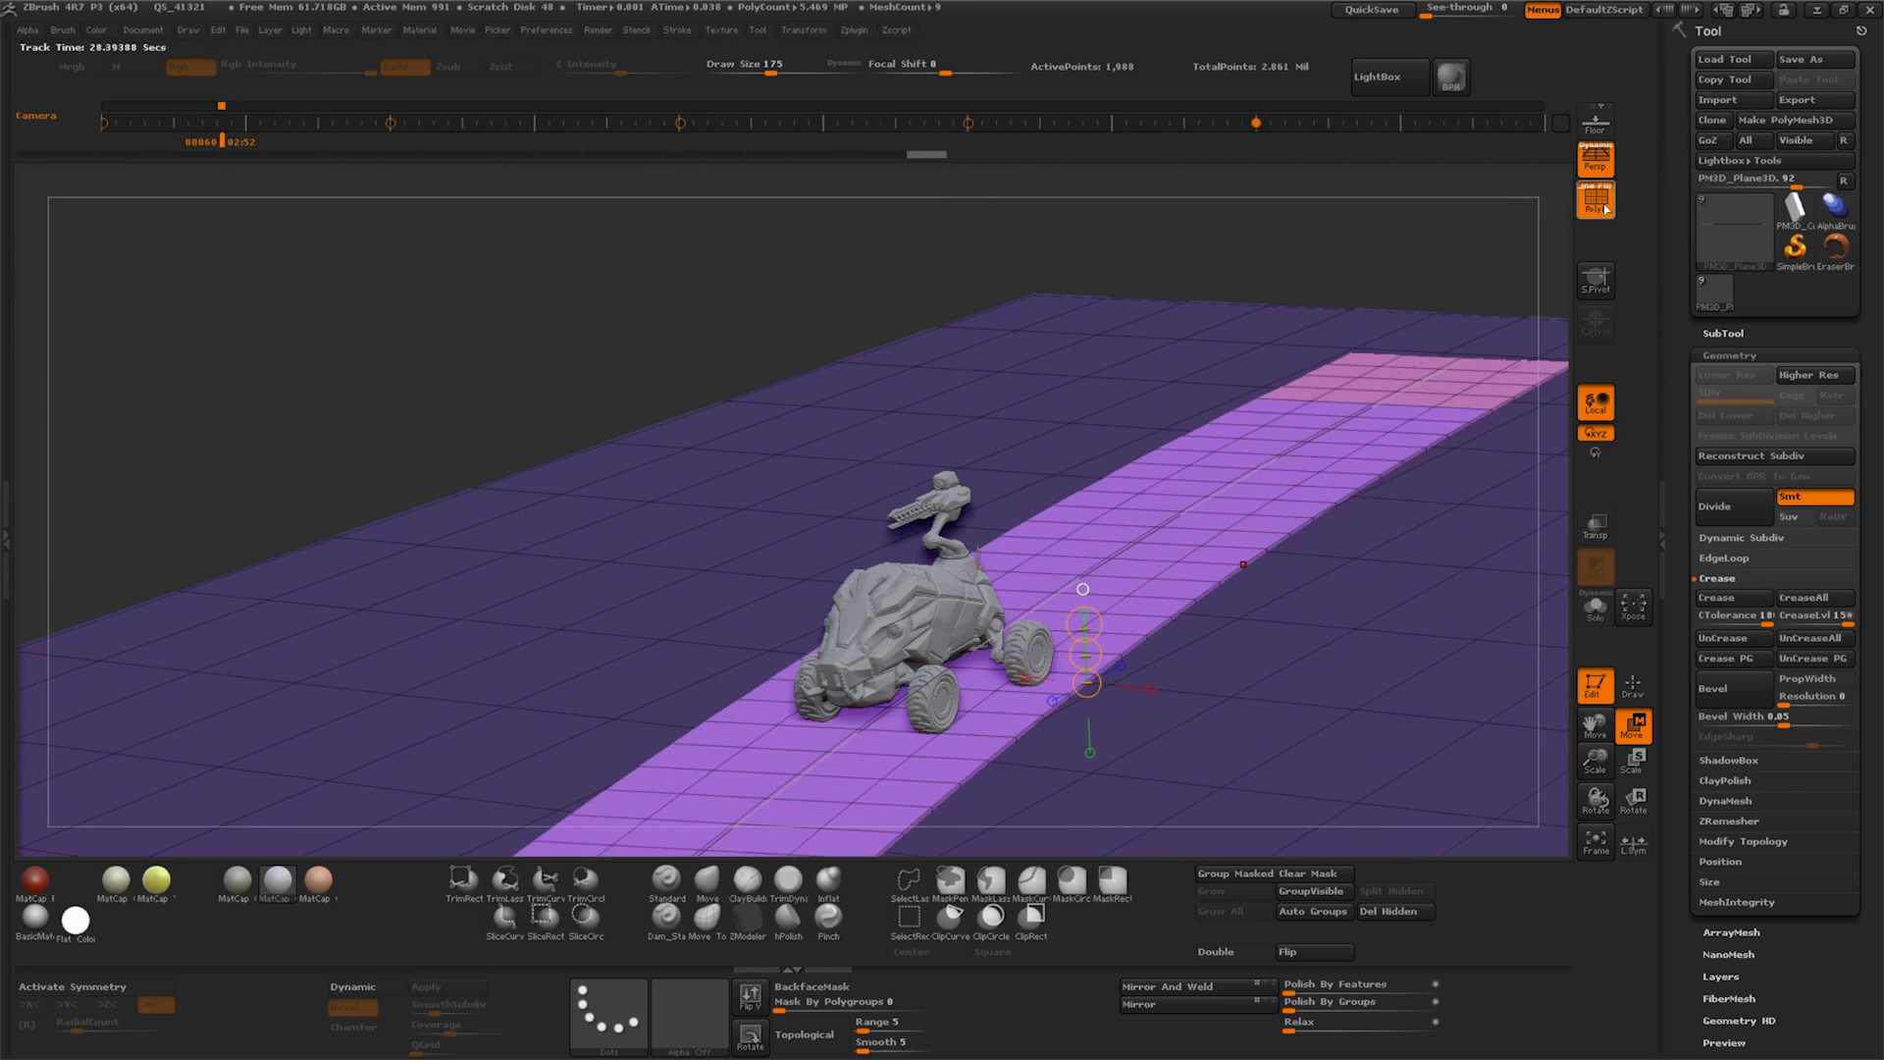
left_click(1597, 201)
mouse_move(1595, 765)
left_mouse_down()
mouse_move(1594, 724)
mouse_move(945, 631)
mouse_move(929, 221)
left_mouse_up()
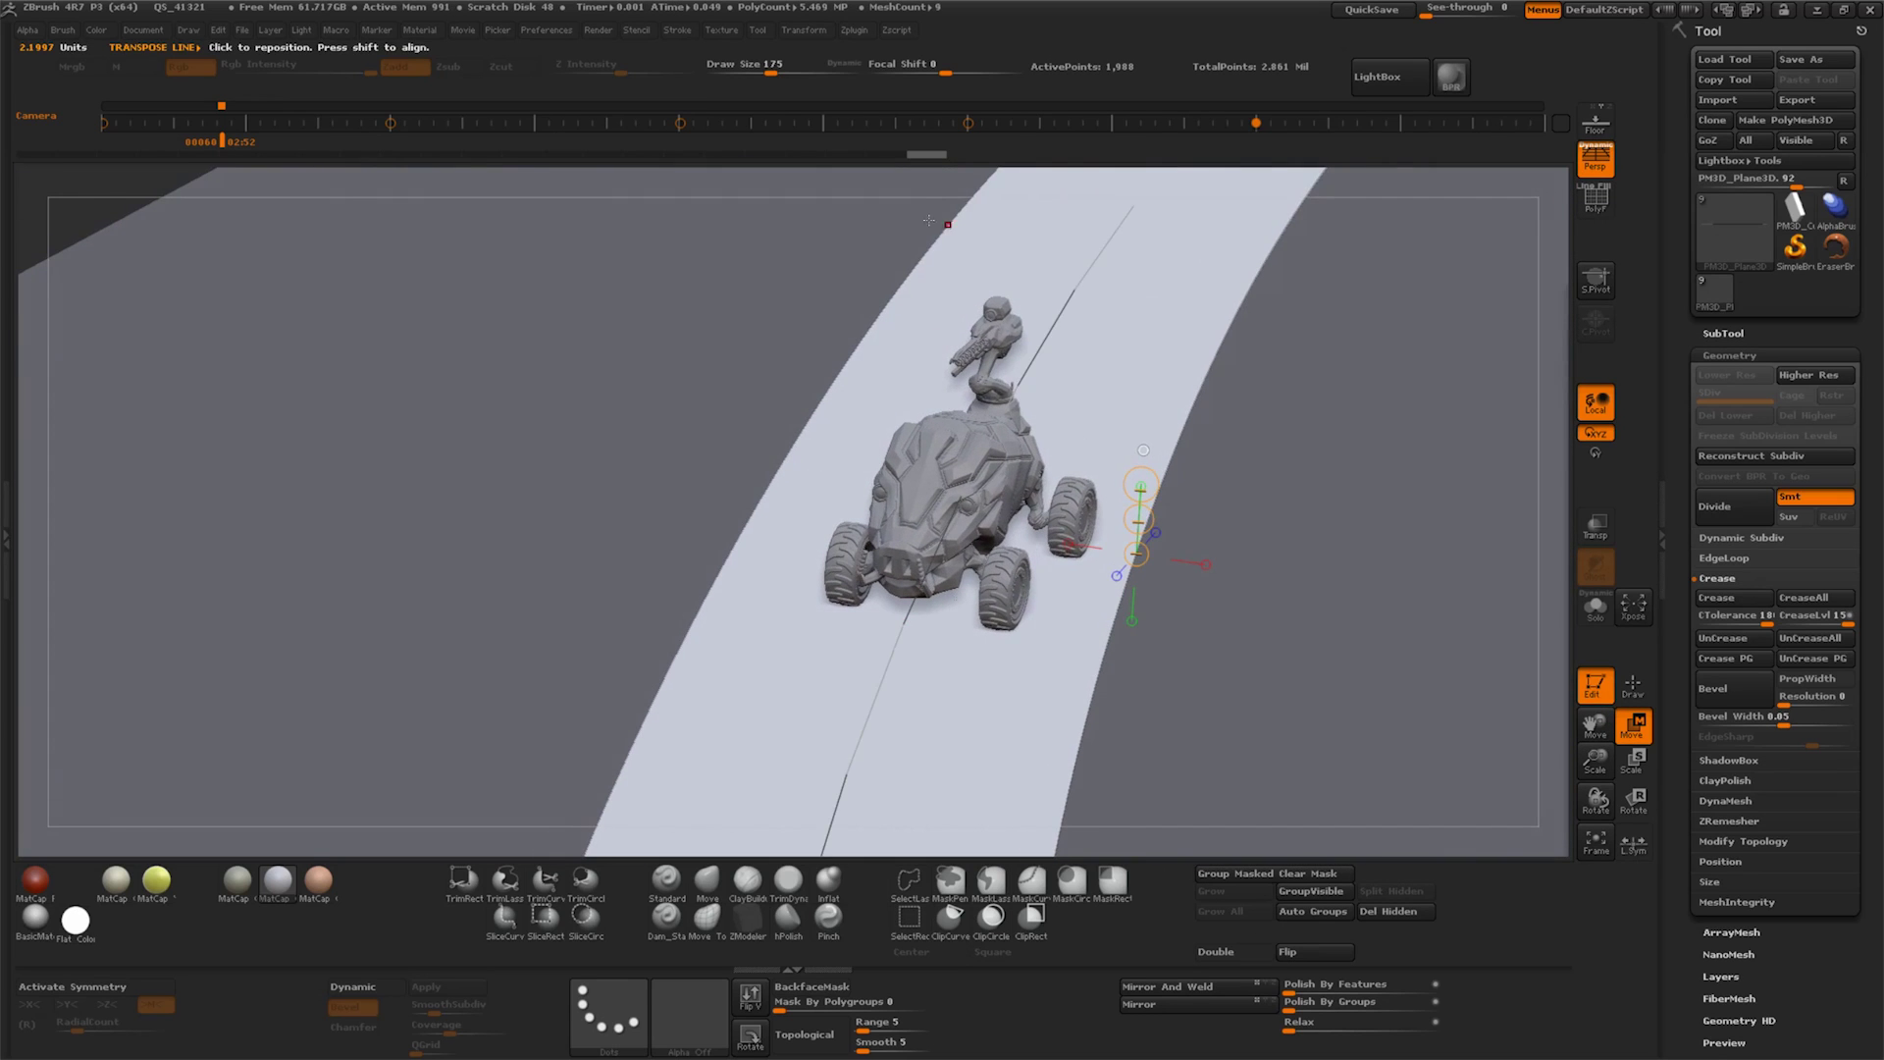
Delete the leftover guide curve and clear the mask on the plane and road
left_click(898, 32)
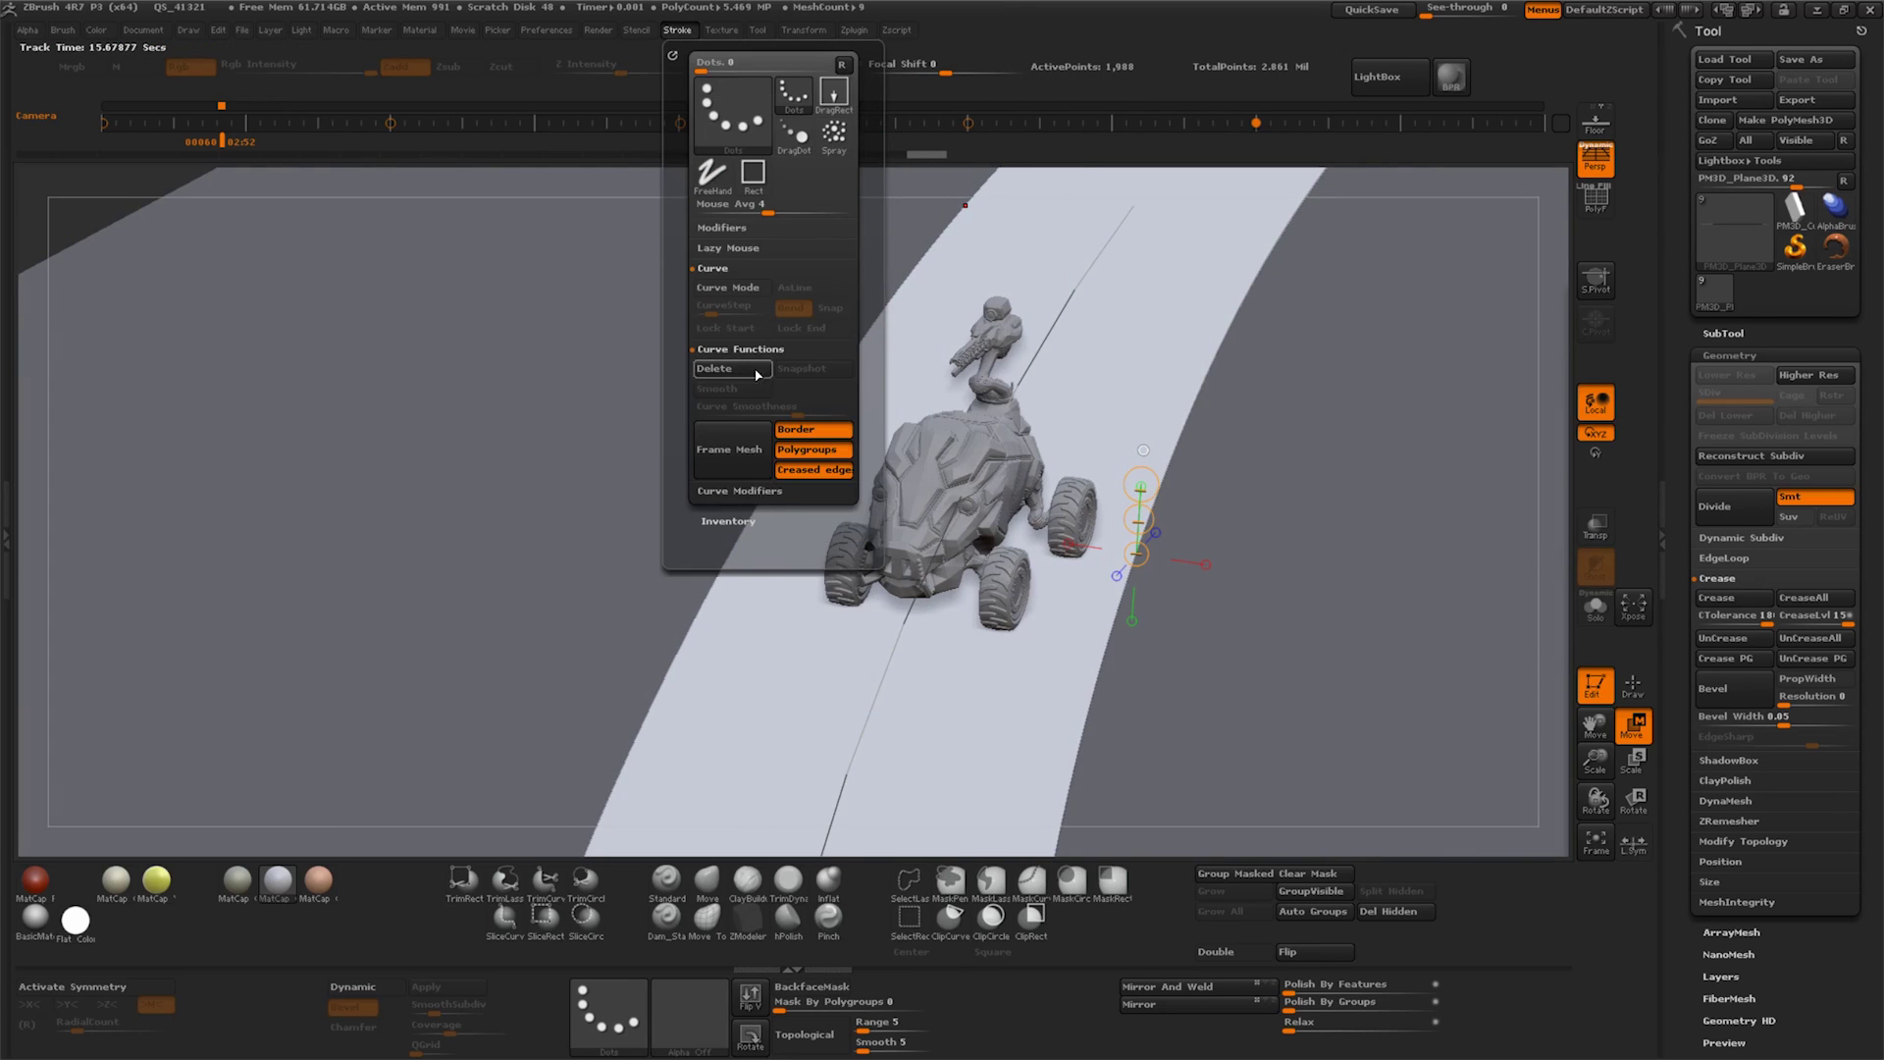
left_click(757, 374)
mouse_move(1227, 687)
left_mouse_down()
mouse_move(1232, 560)
mouse_move(1451, 622)
mouse_move(1338, 923)
left_mouse_up()
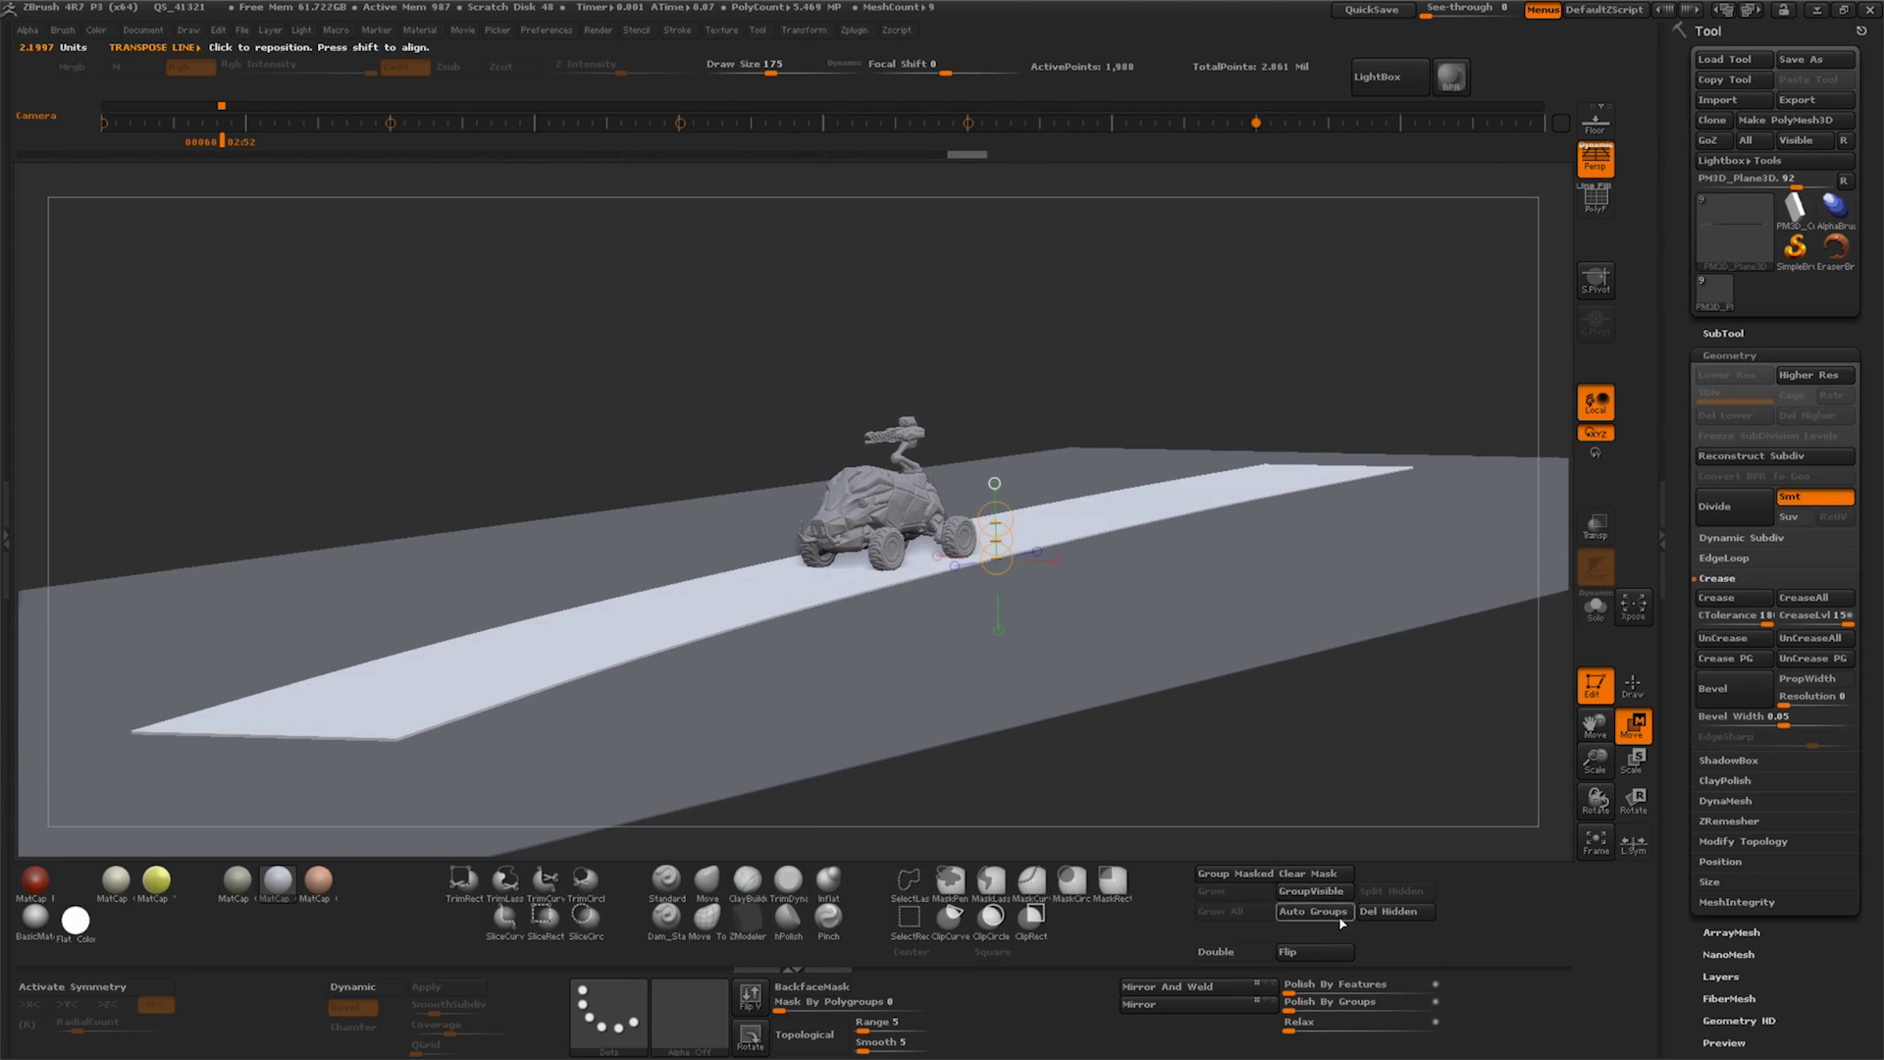
left_click(1305, 873)
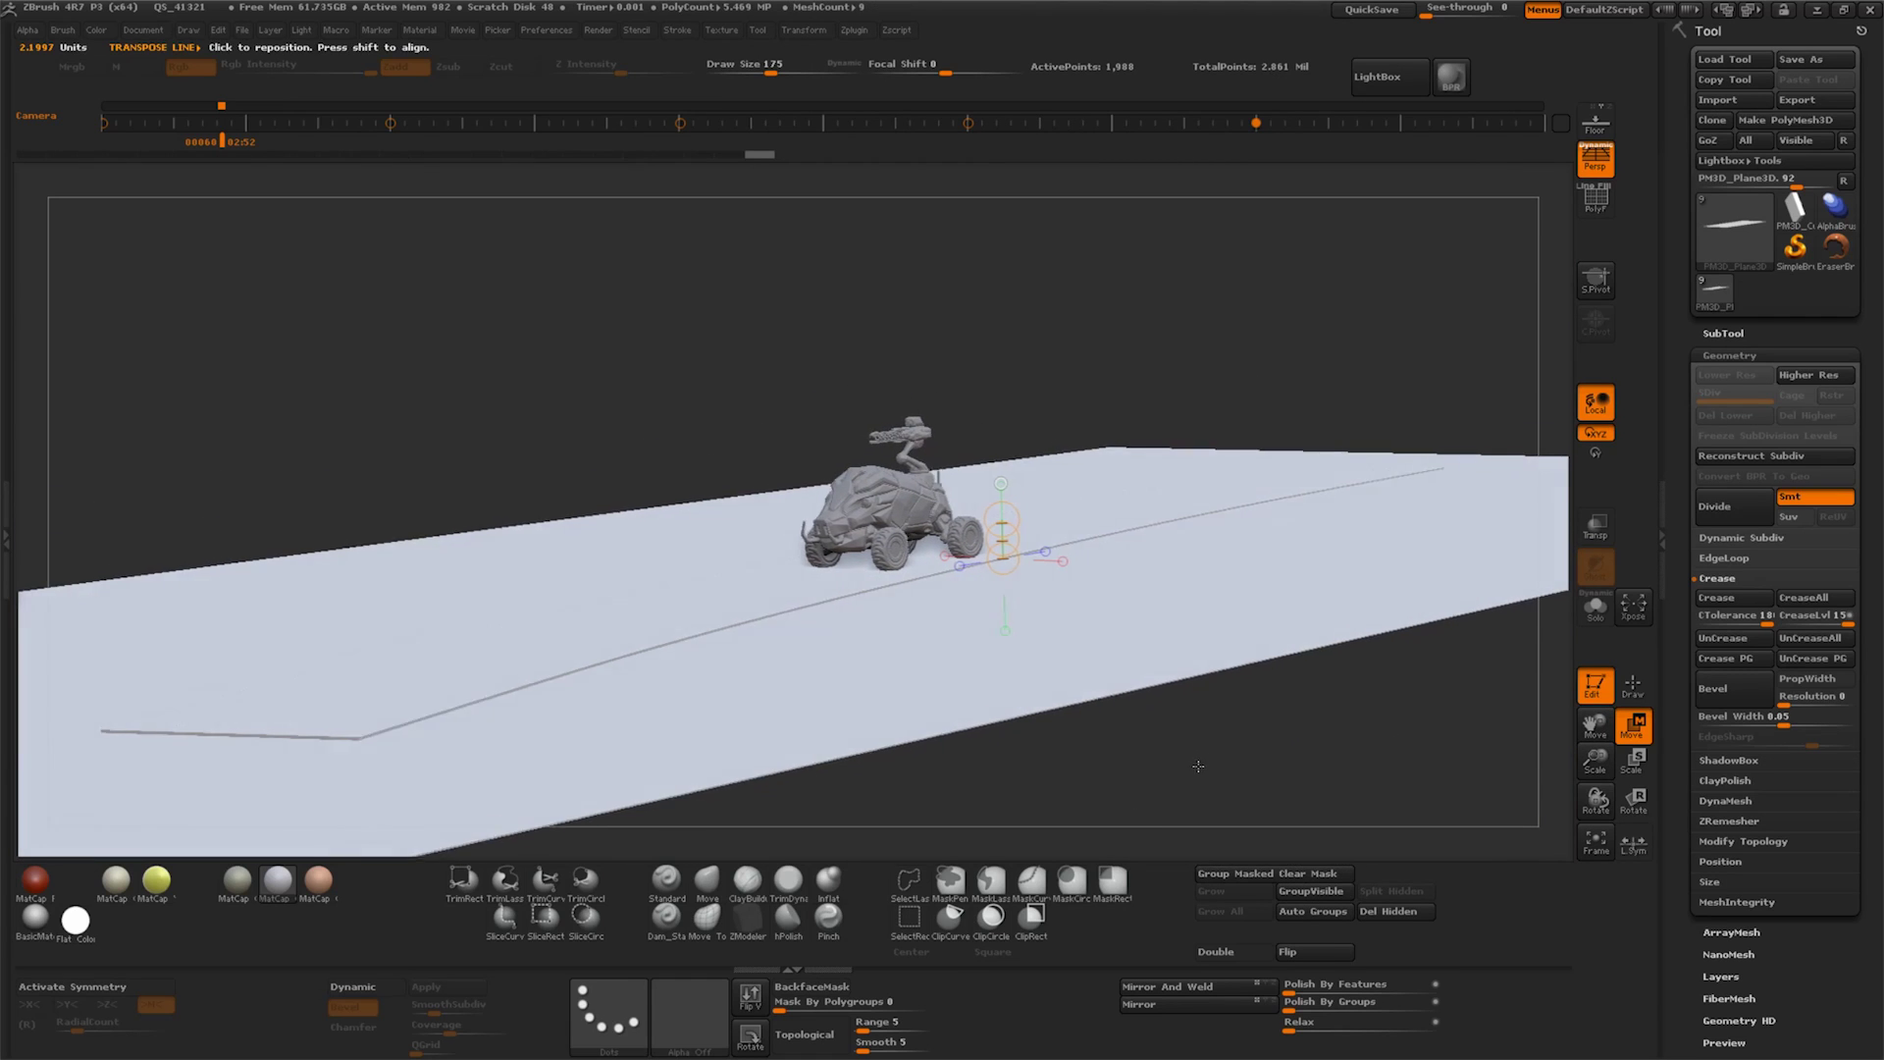
left_click(1751, 333)
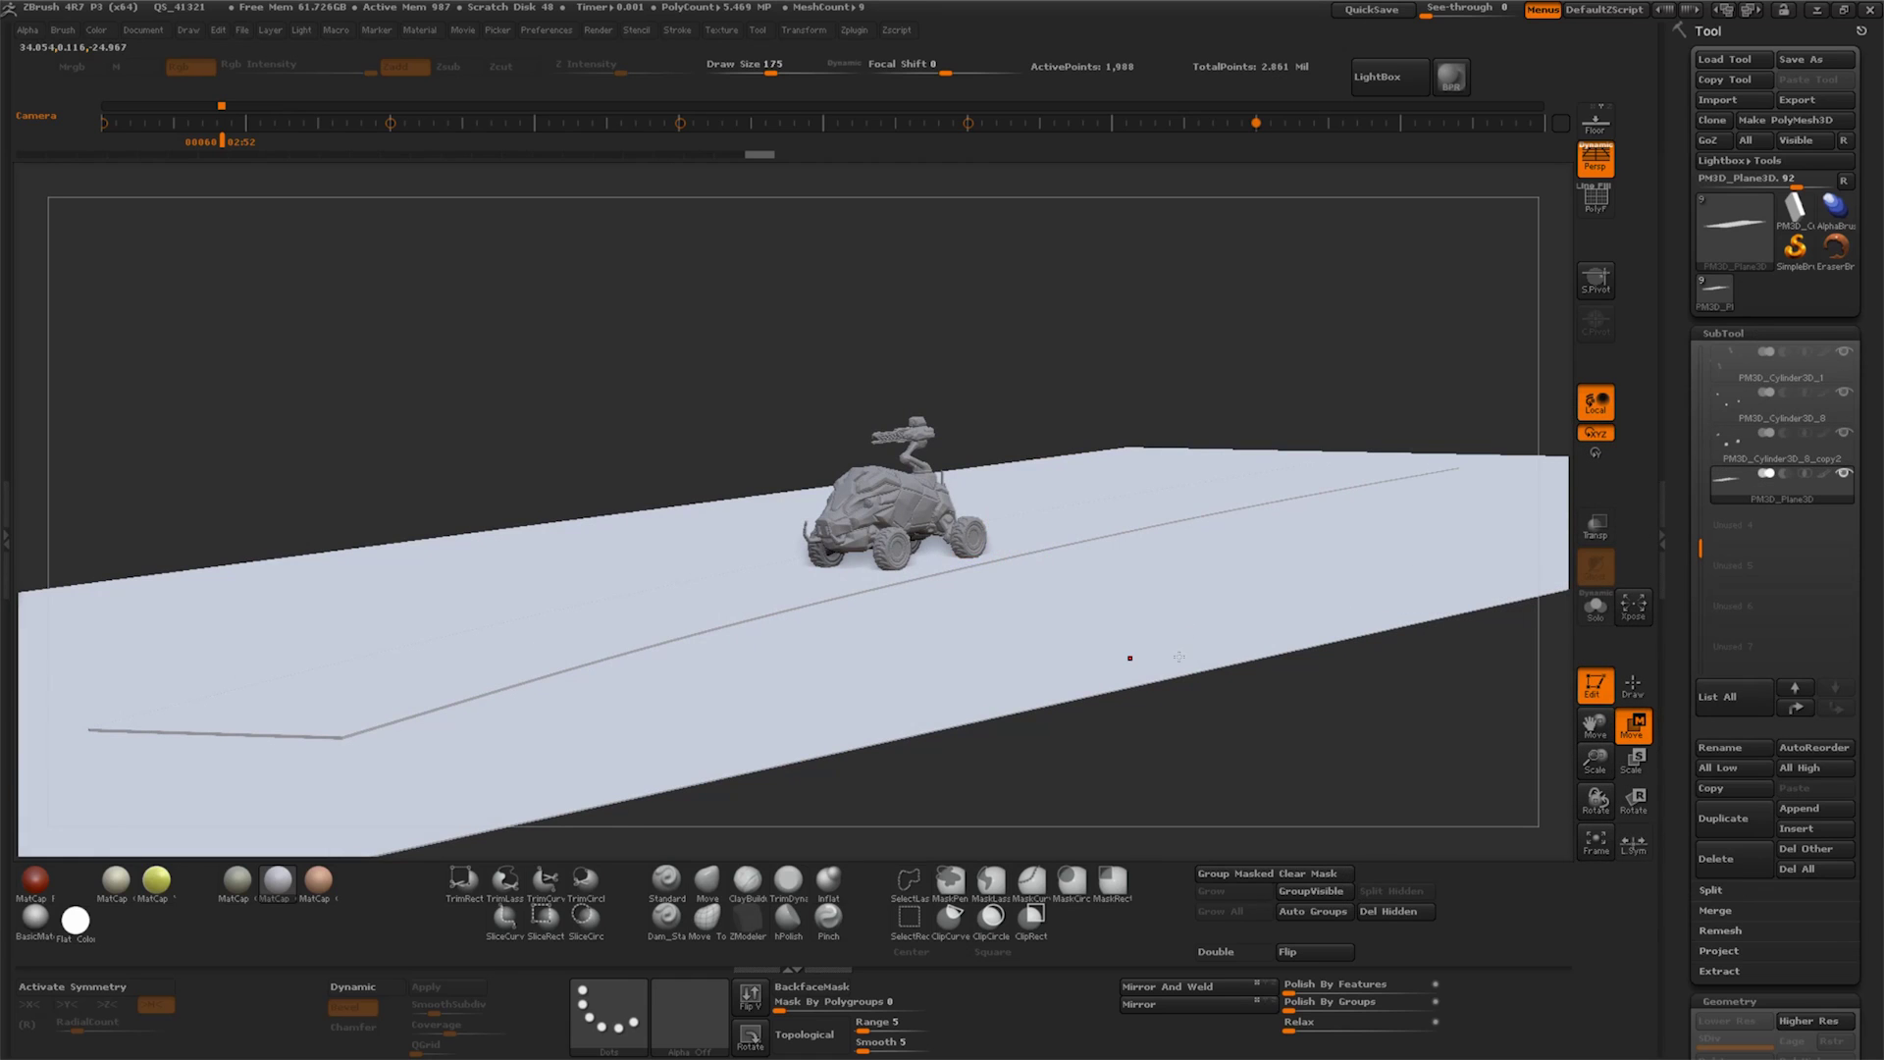
left_click(1633, 686)
Give the road strip its own polygroup and split the plate into a separate subtool
left_click_drag(1266, 608, 1394, 324)
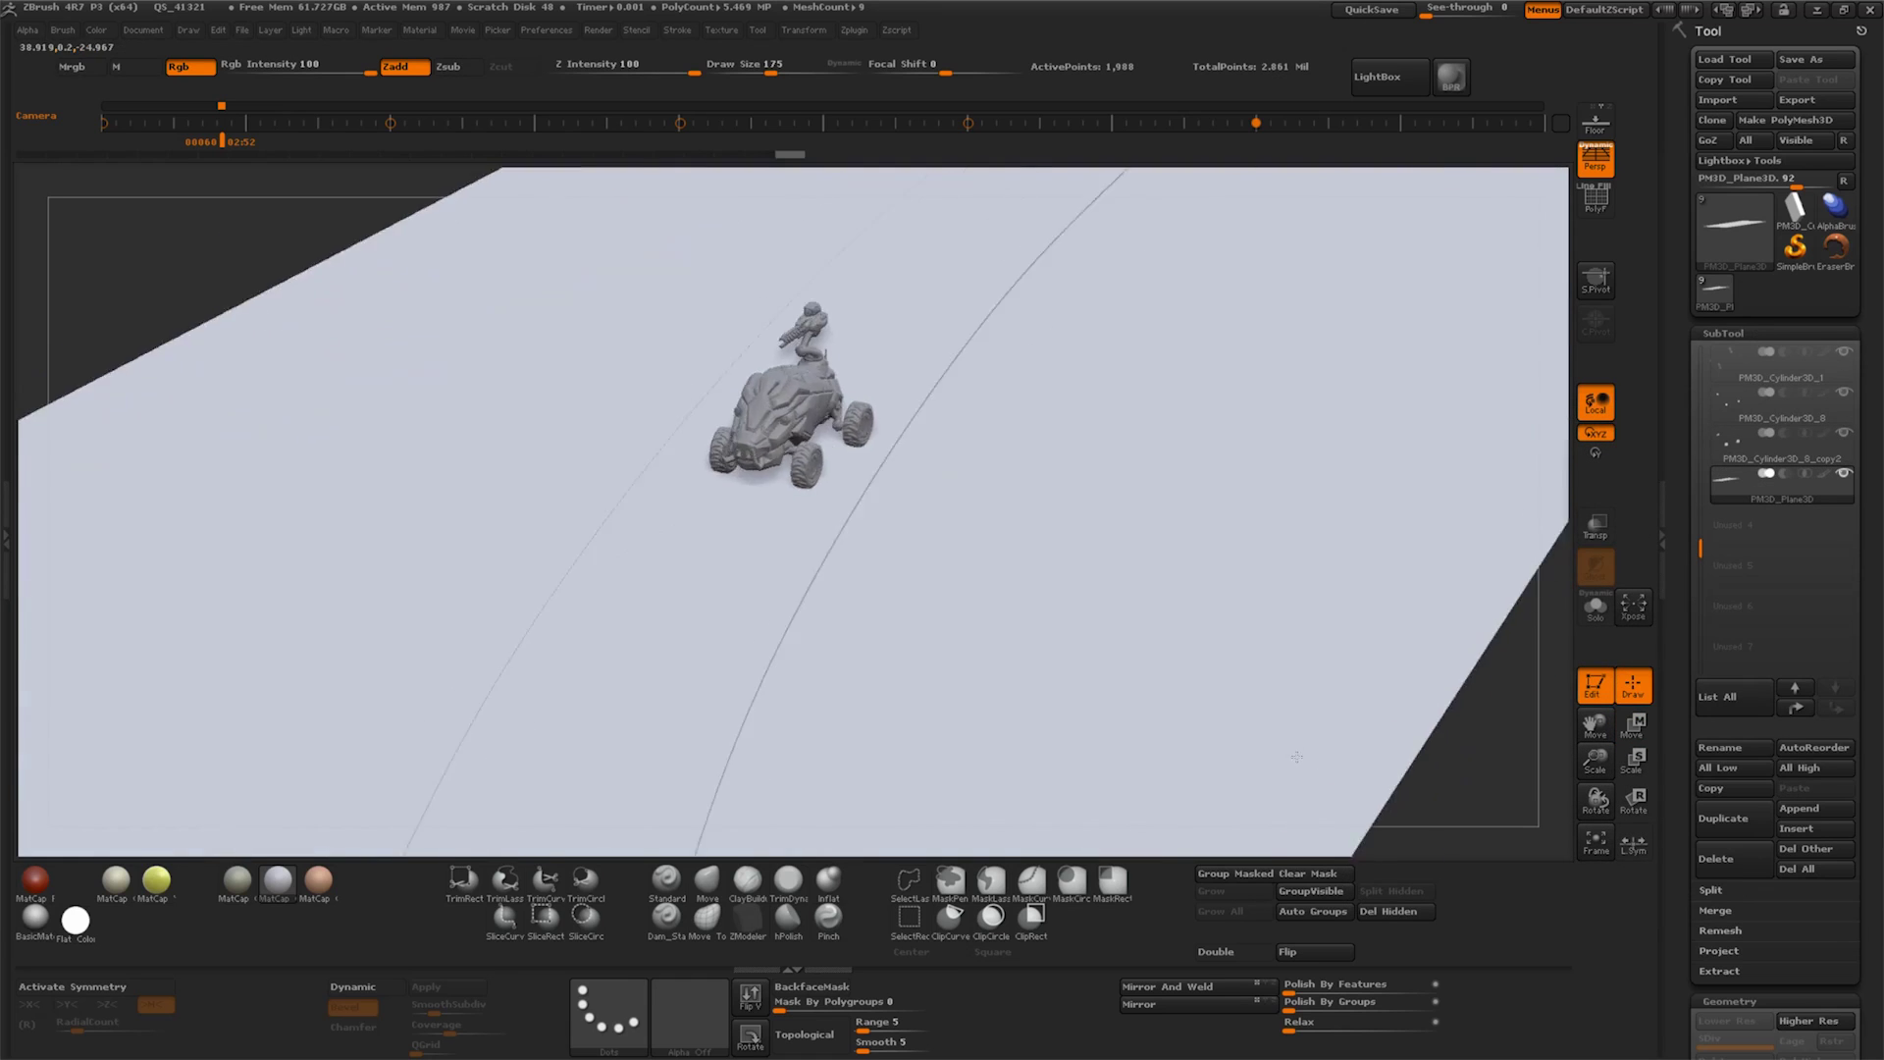
left_click(1597, 201)
key("ctrl+w")
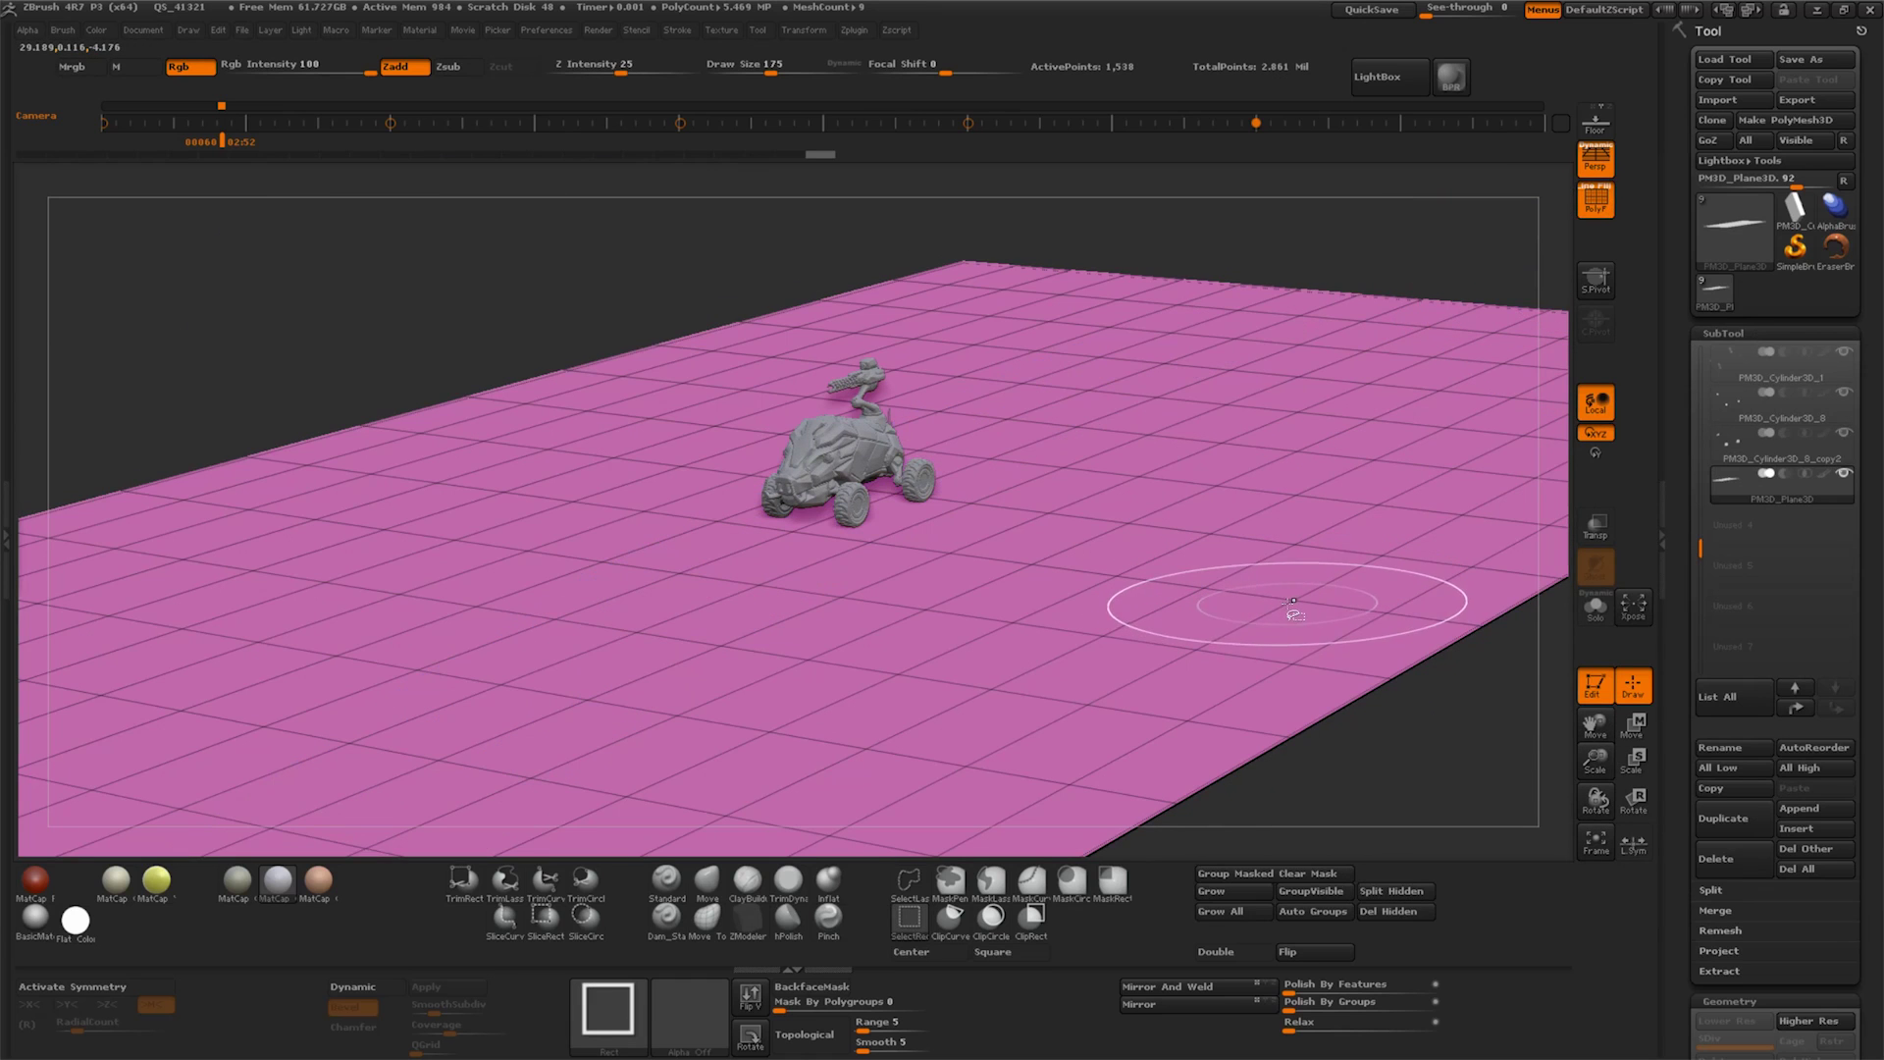
left_click(1332, 891)
left_click_drag(1430, 719, 1412, 732, "ctrl+shift")
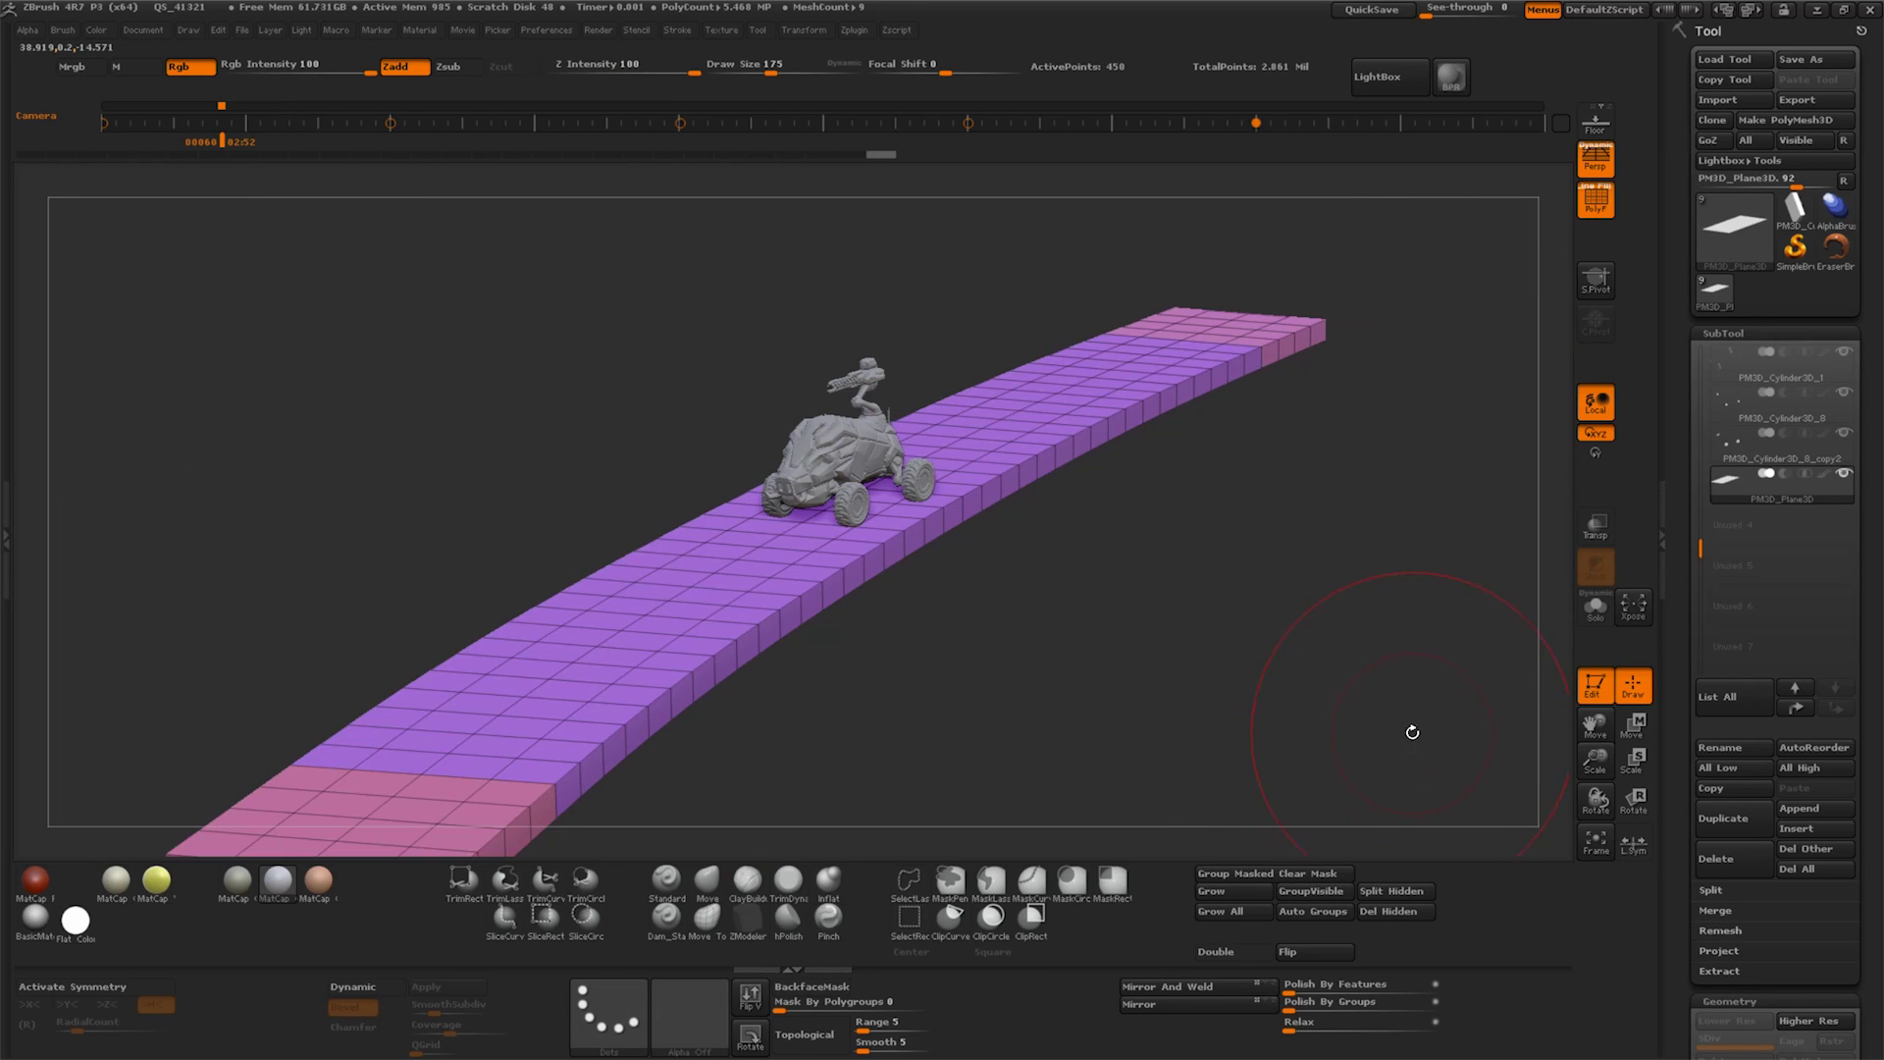
left_click(1332, 891)
left_click(1392, 891)
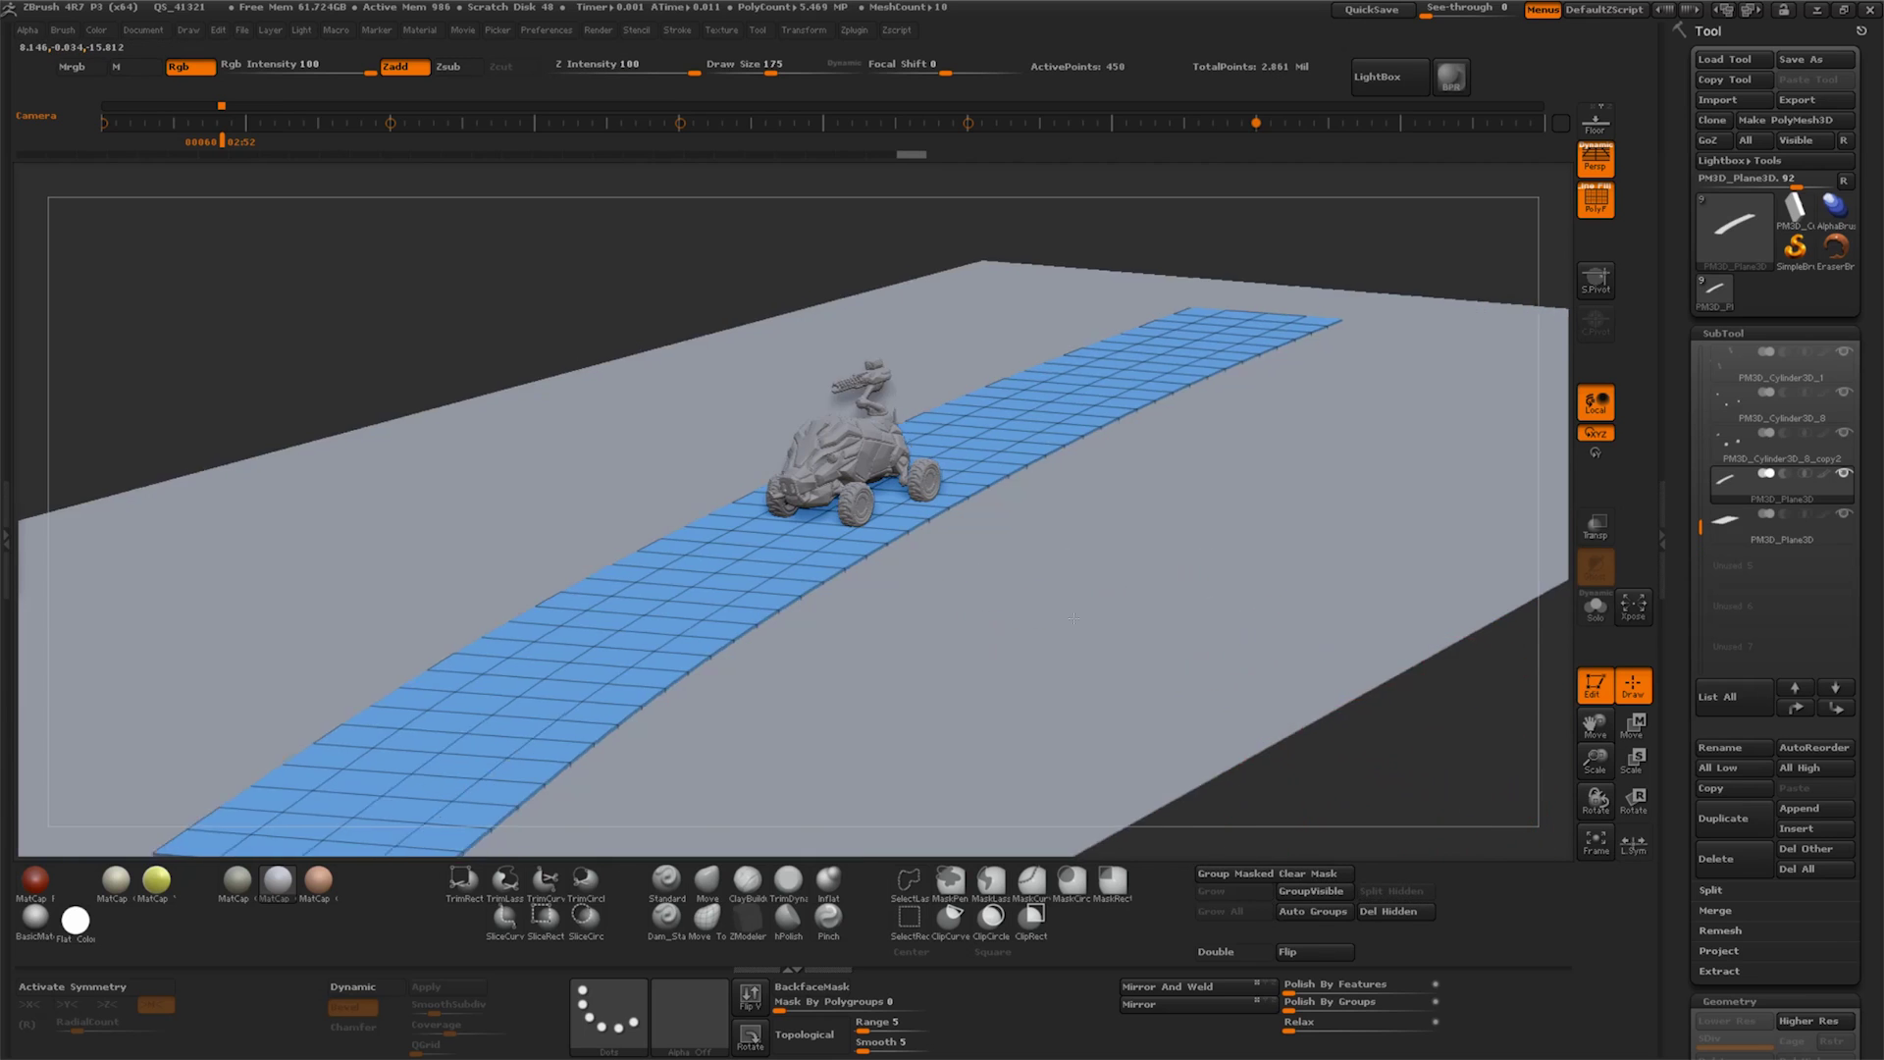
Orbit and zoom to a top-down view of the whole vehicle on the road
mouse_move(1110, 602)
left_mouse_down()
mouse_move(1080, 686)
mouse_move(998, 679)
mouse_move(1016, 649)
left_mouse_up()
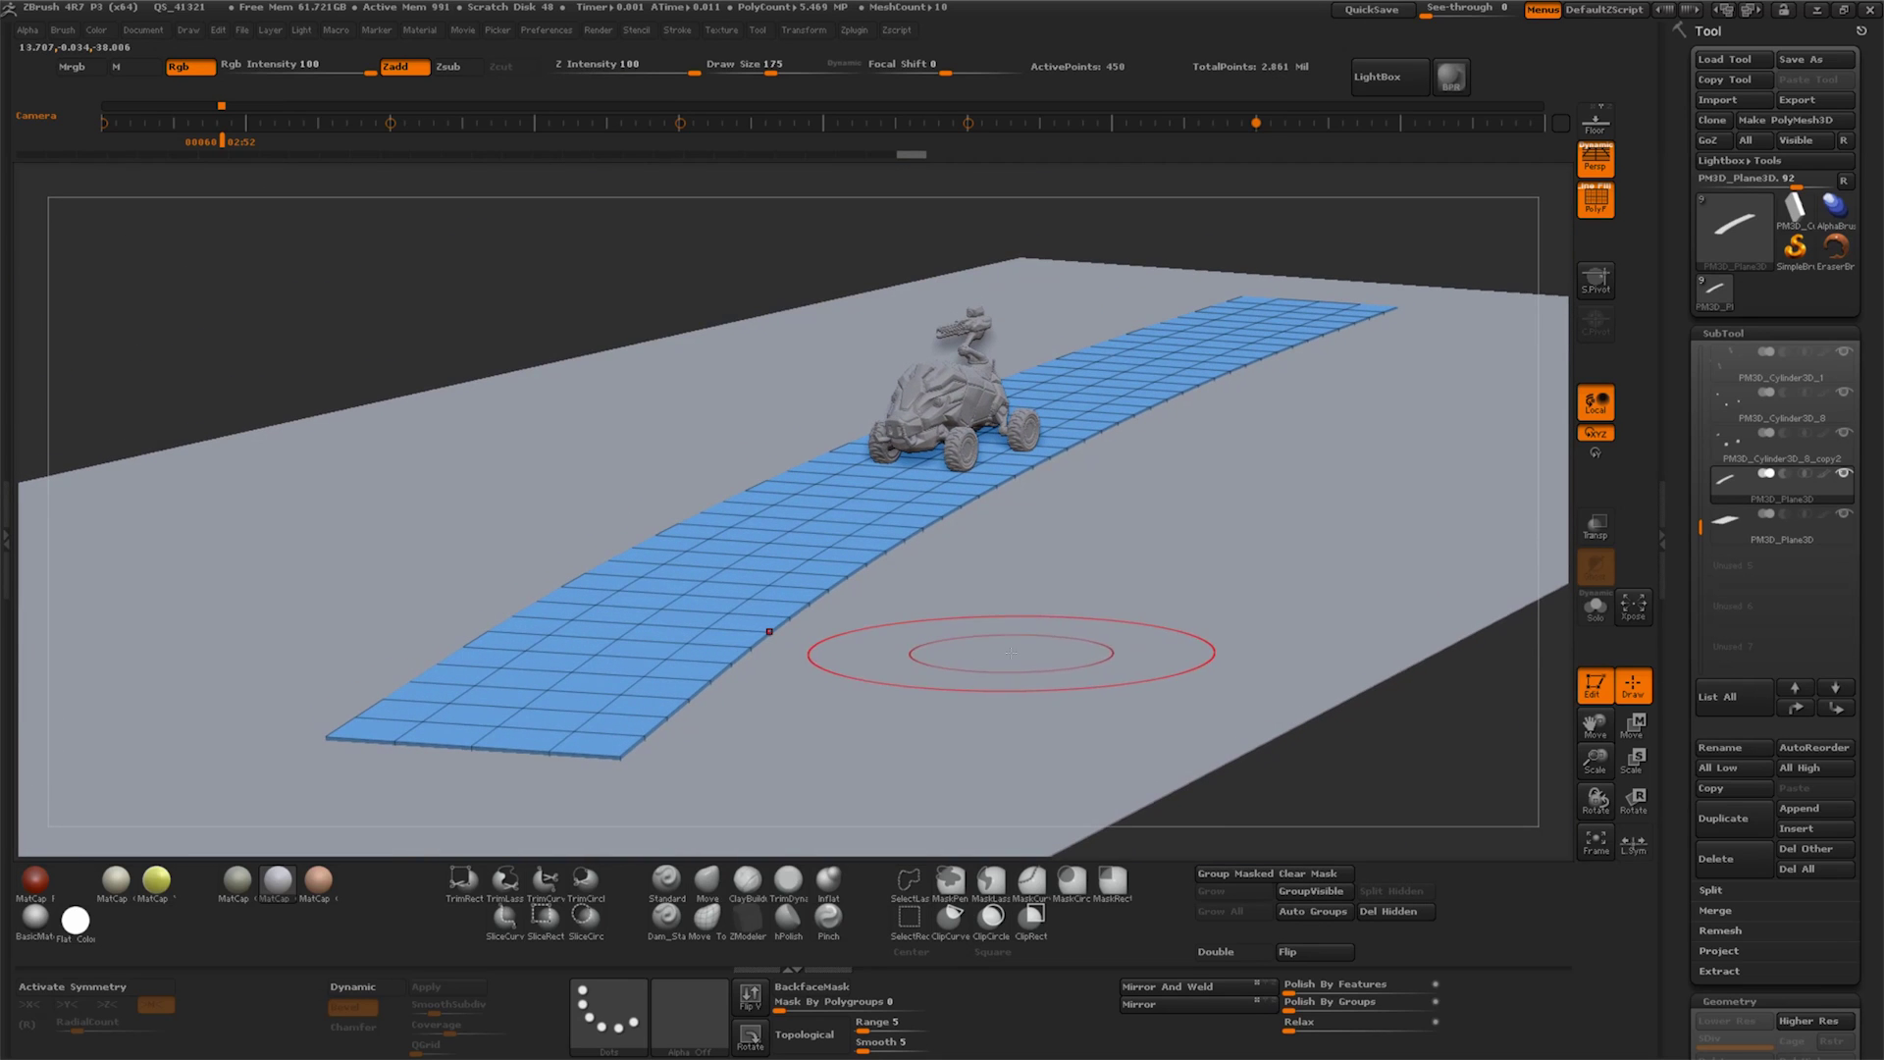
mouse_move(1019, 645)
left_mouse_down()
mouse_move(1051, 647)
mouse_move(1036, 678)
mouse_move(862, 664)
left_mouse_up()
left_click_drag(967, 400, 967, 597)
left_click_drag(1588, 764, 1297, 638)
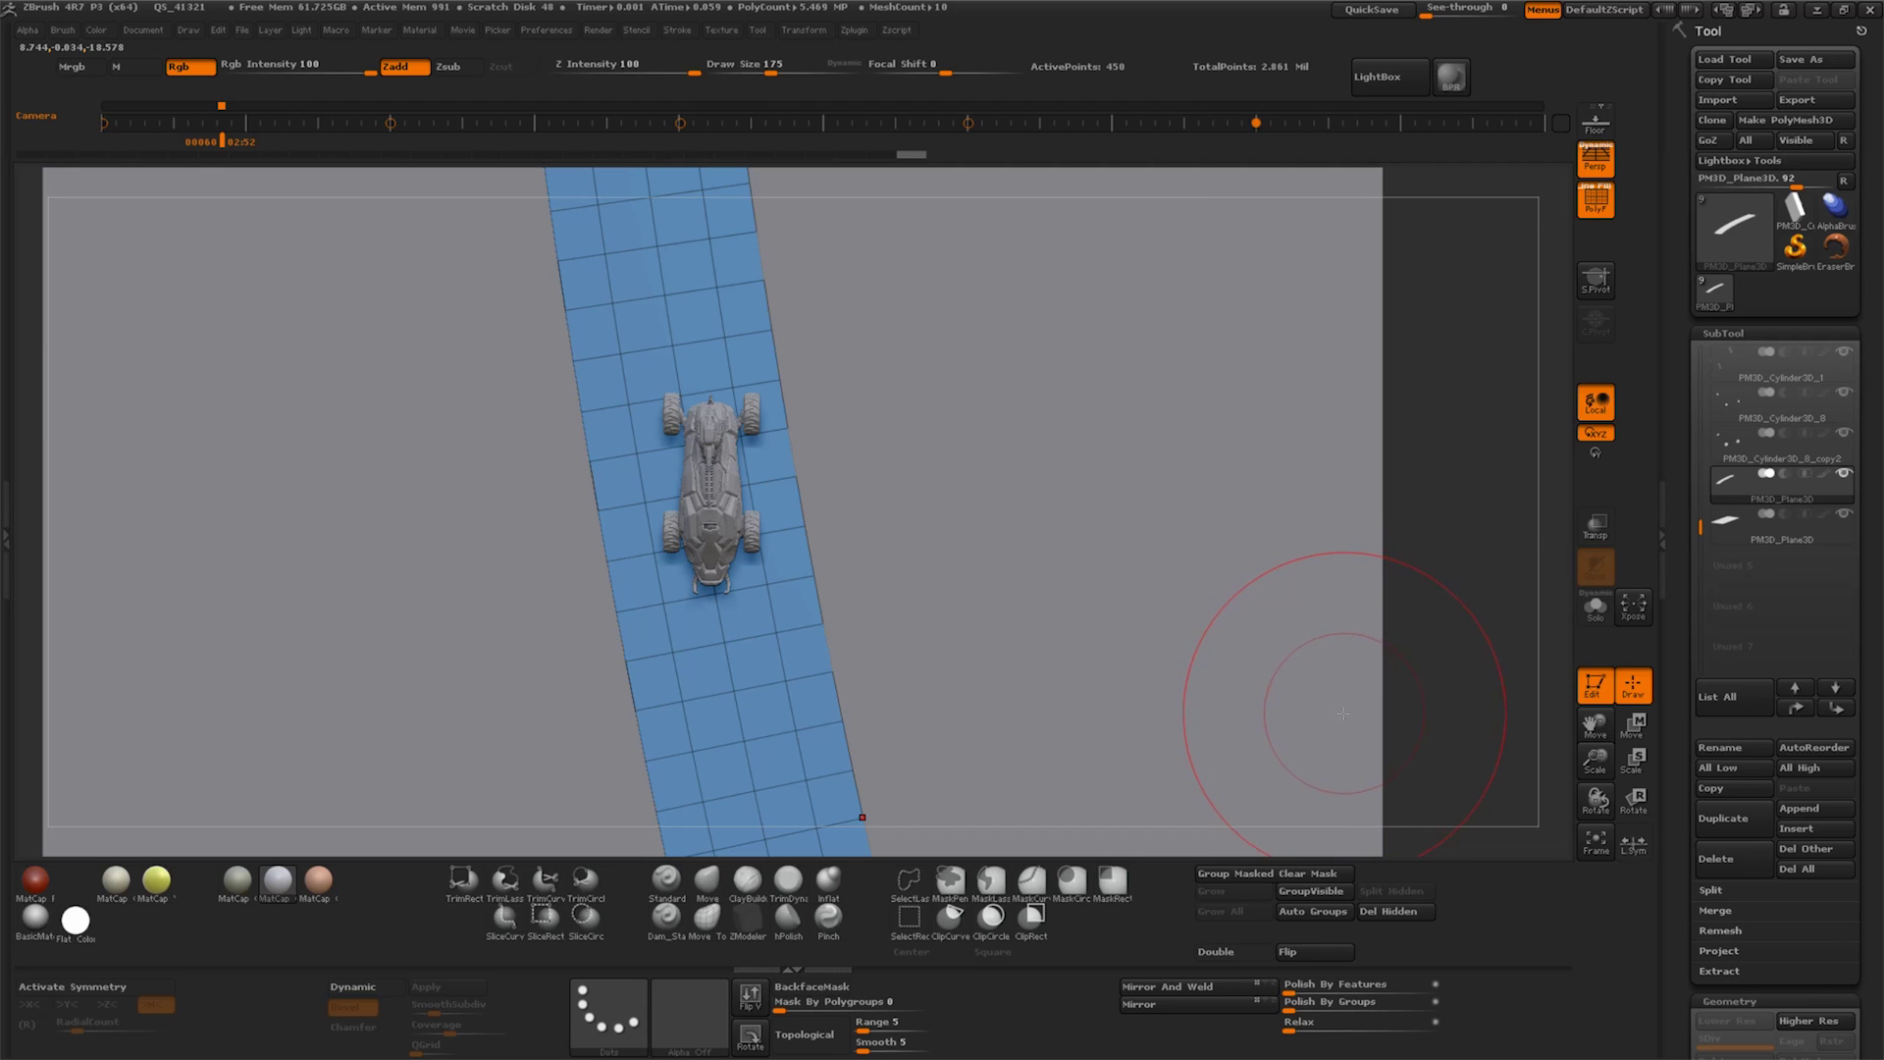
Delete the PM3D_Cube3D3 subtool and reinitialize the mesh as a fresh QCube
left_click(1796, 208)
left_click(1718, 858)
left_click(1536, 895)
left_click_drag(1753, 1020, 1753, 882)
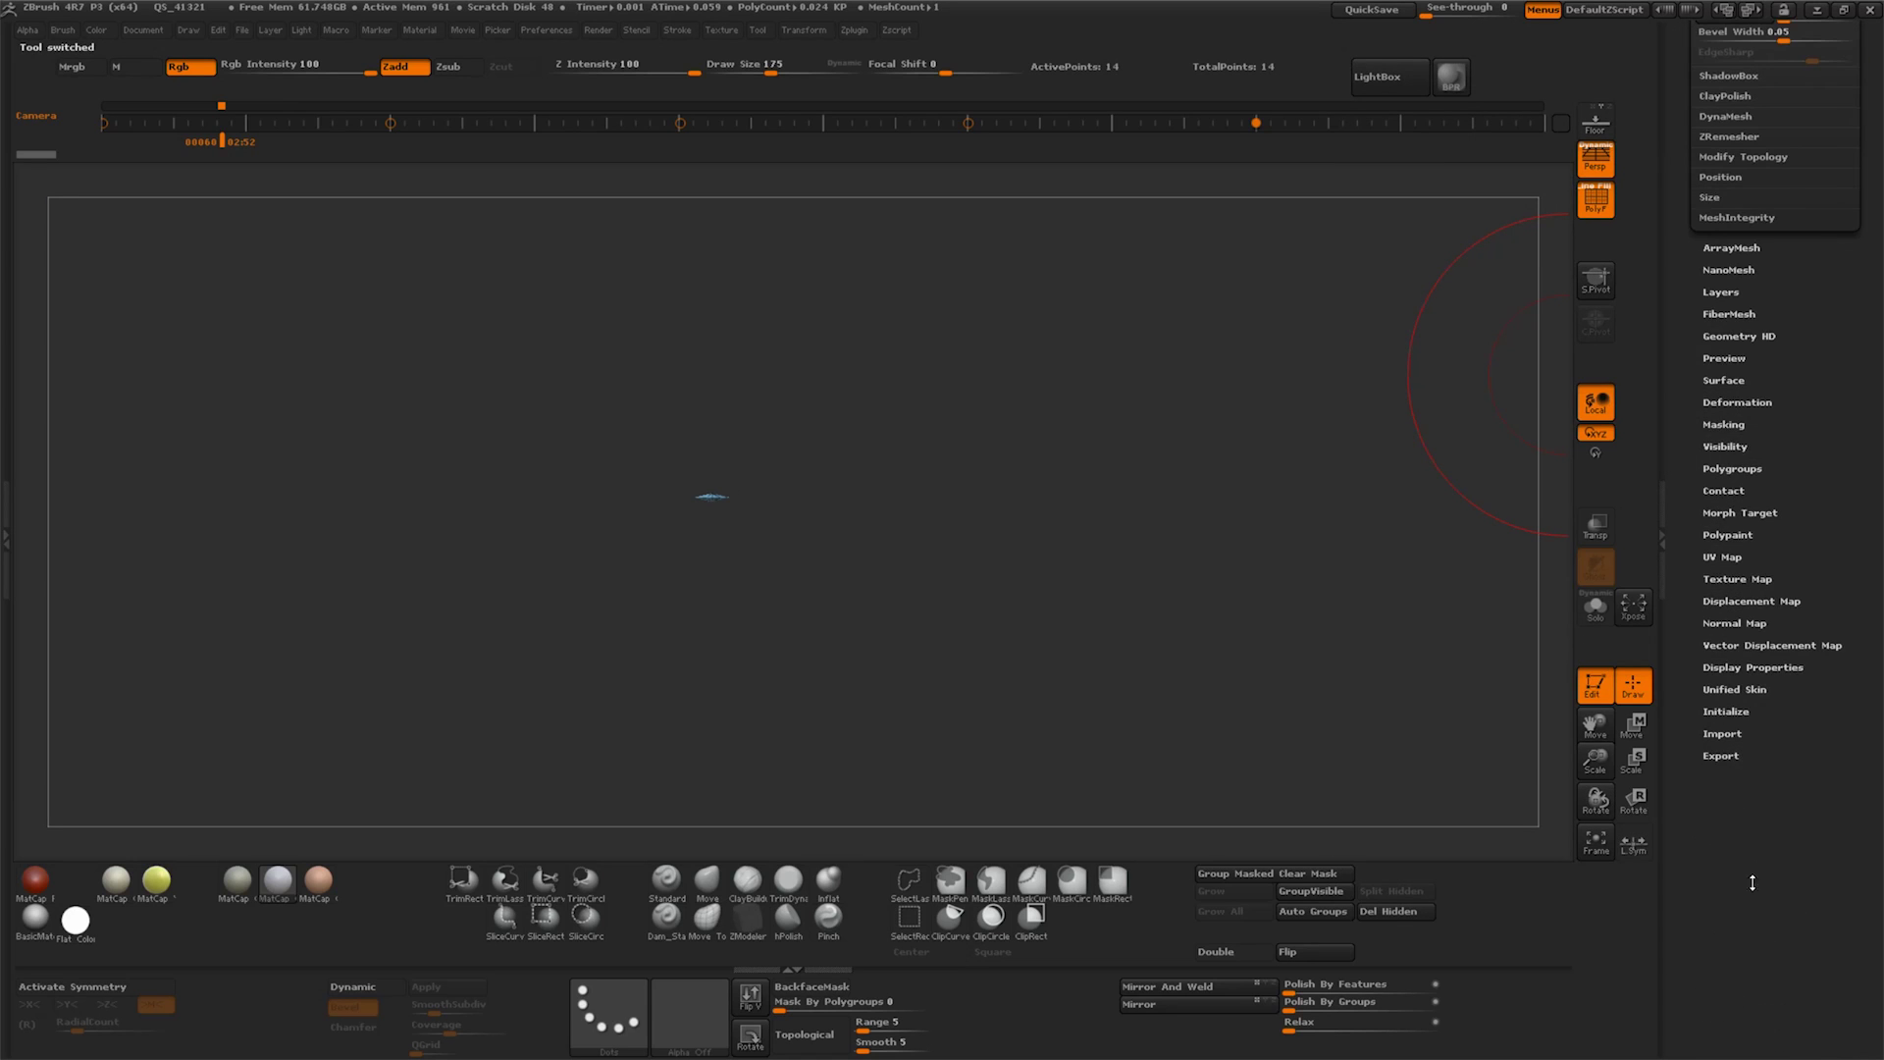
left_click(1737, 713)
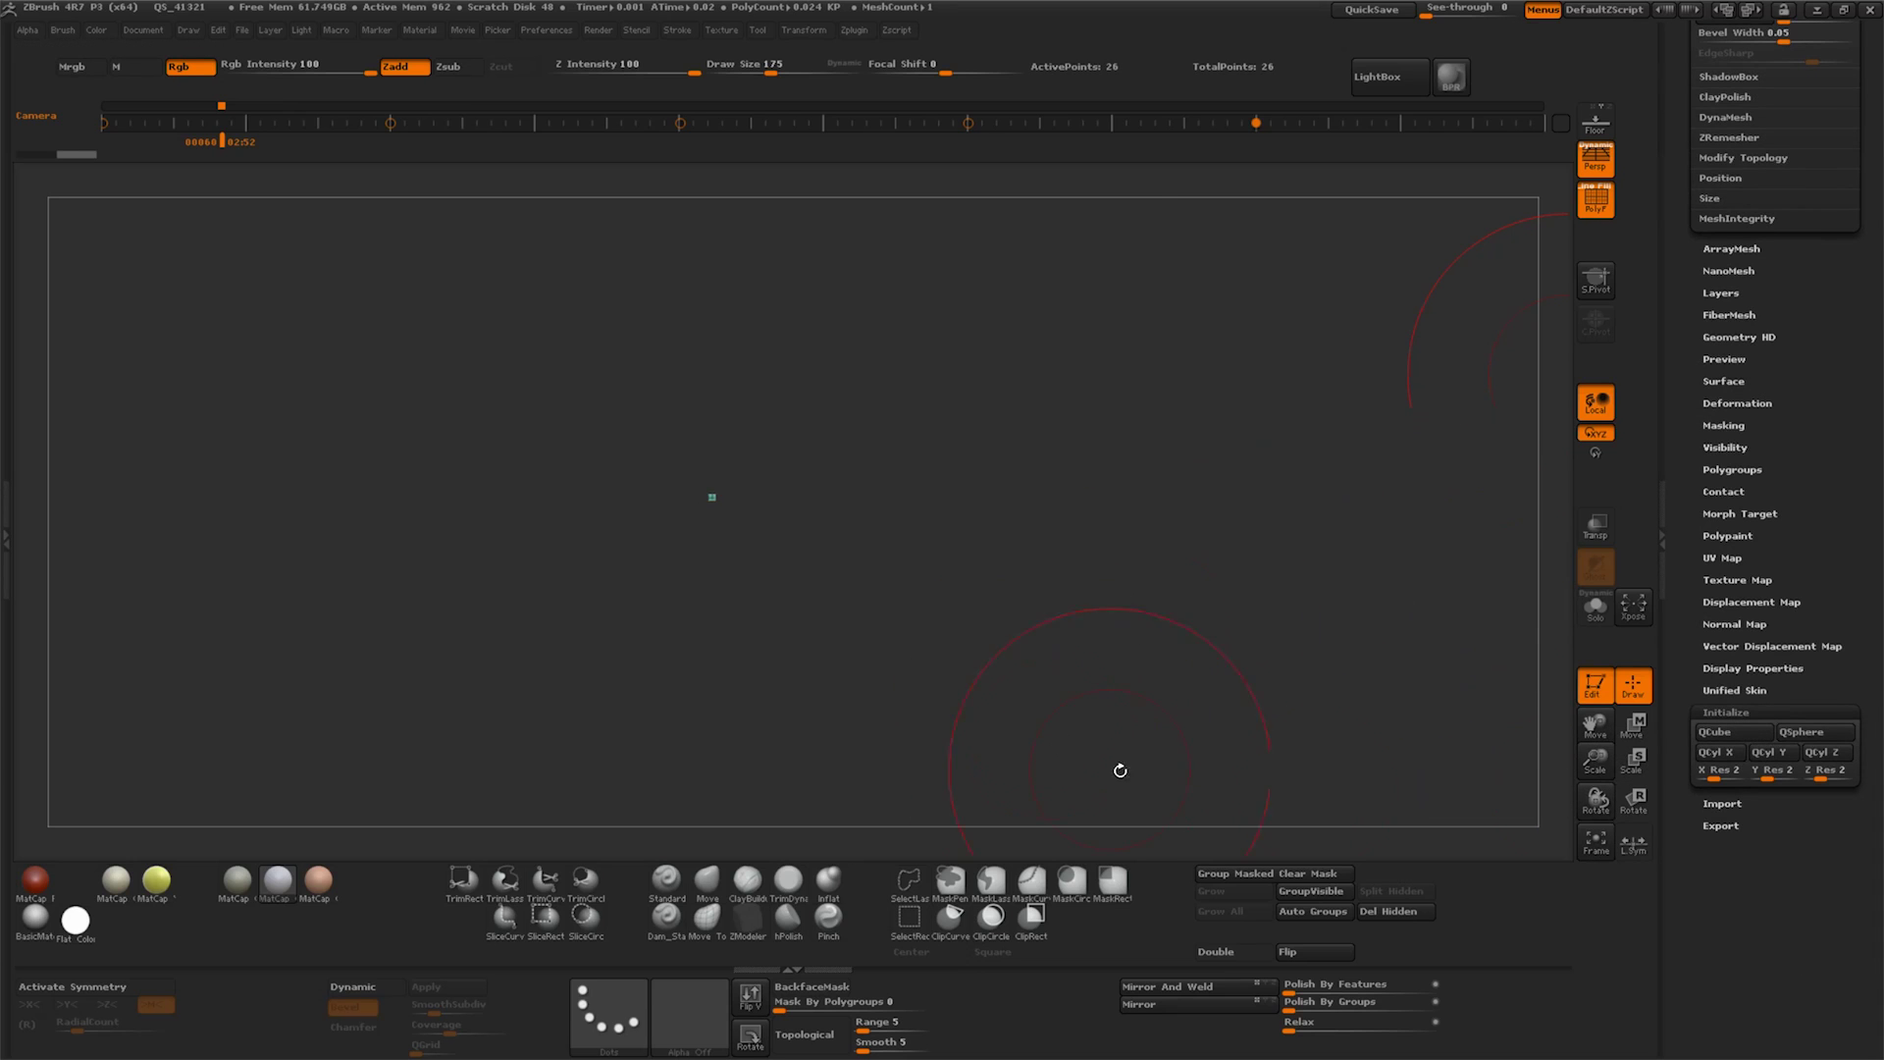
left_click(1597, 846)
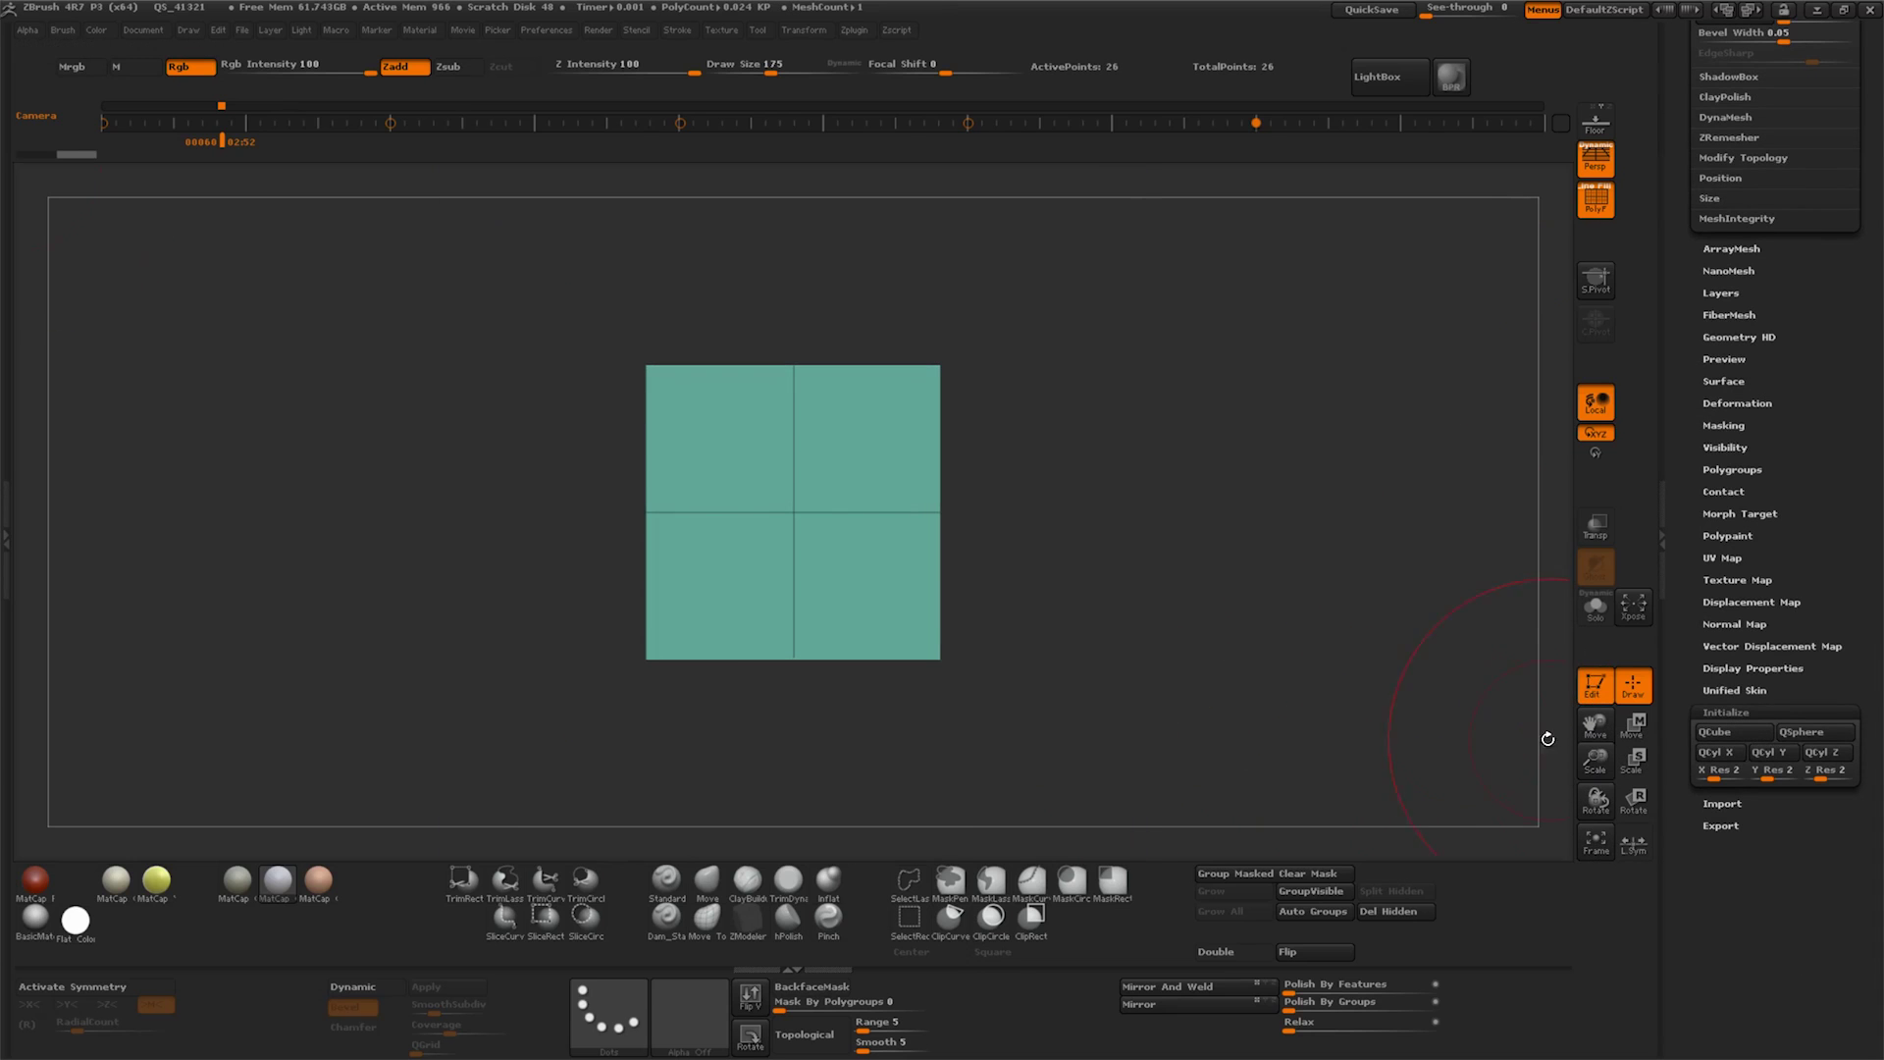
left_click(751, 918)
left_click(822, 977)
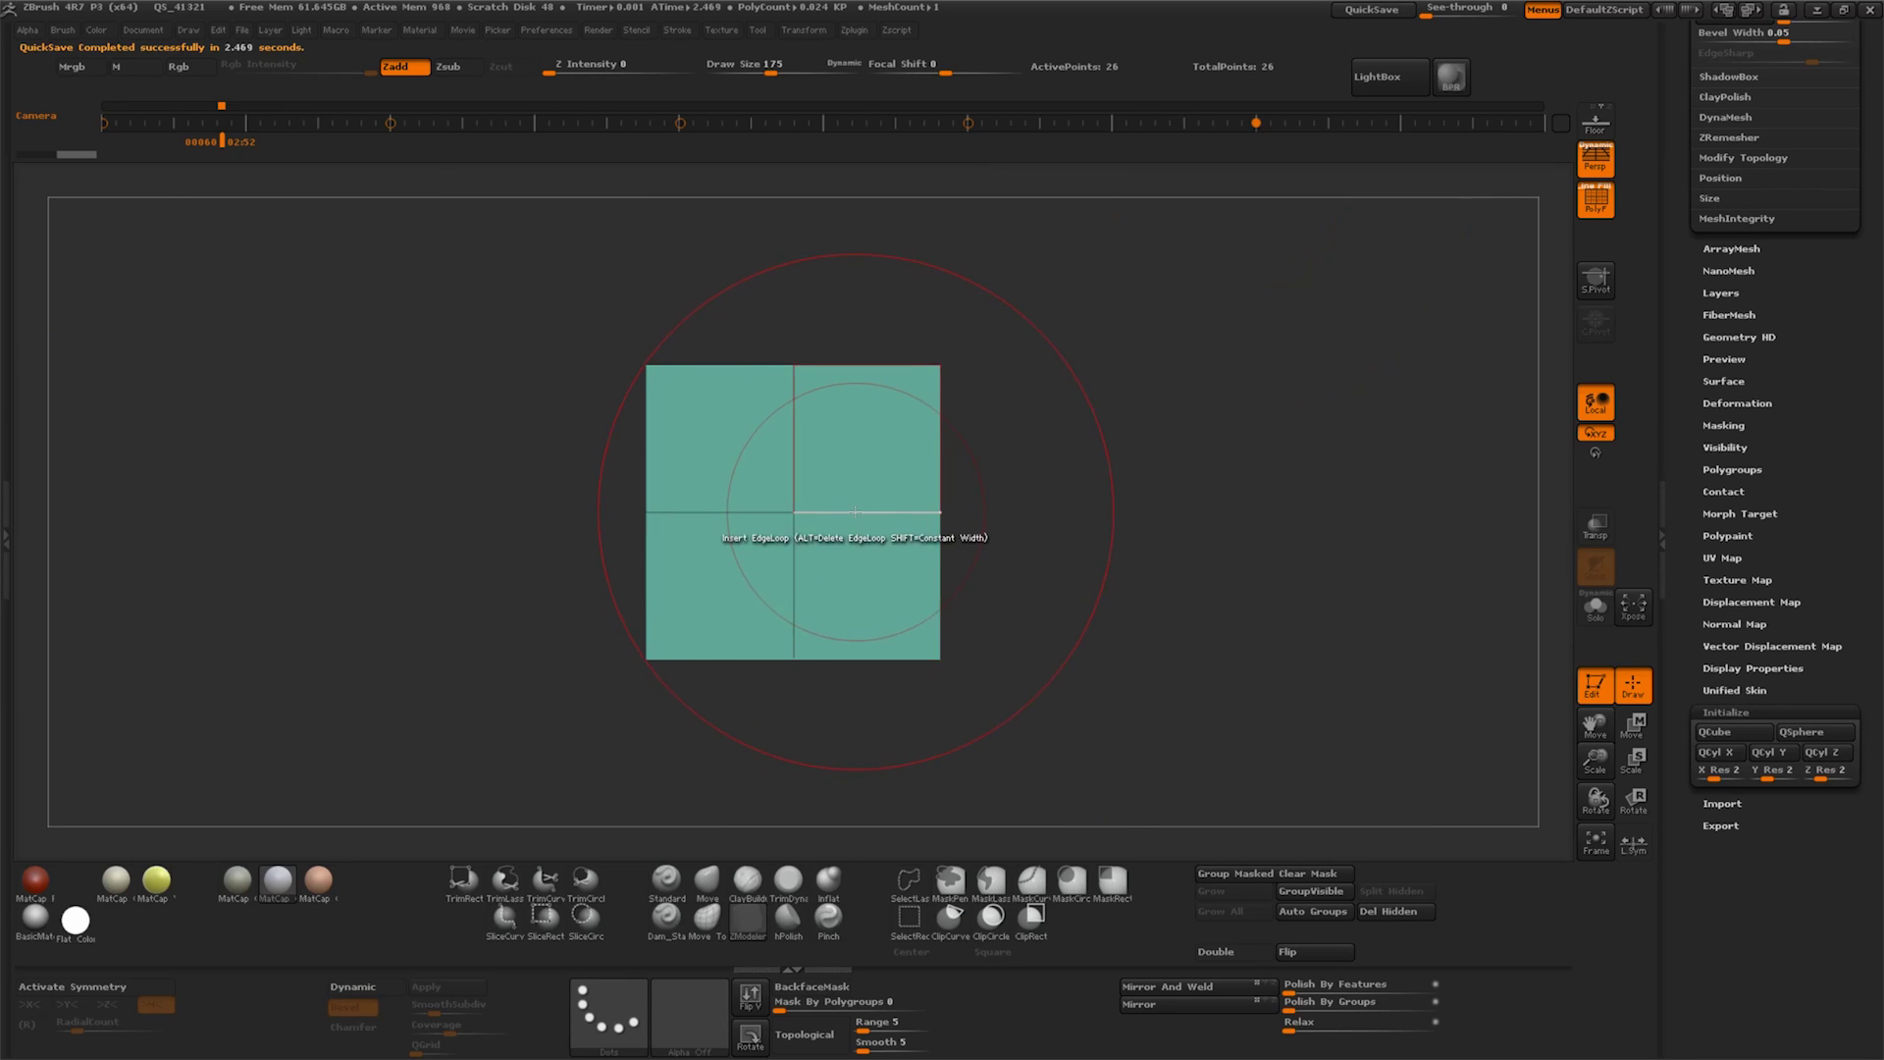
Slide the complete horizontal edge loop down toward the cube's bottom
key("space")
left_click(973, 559)
left_click_drag(932, 517, 898, 586)
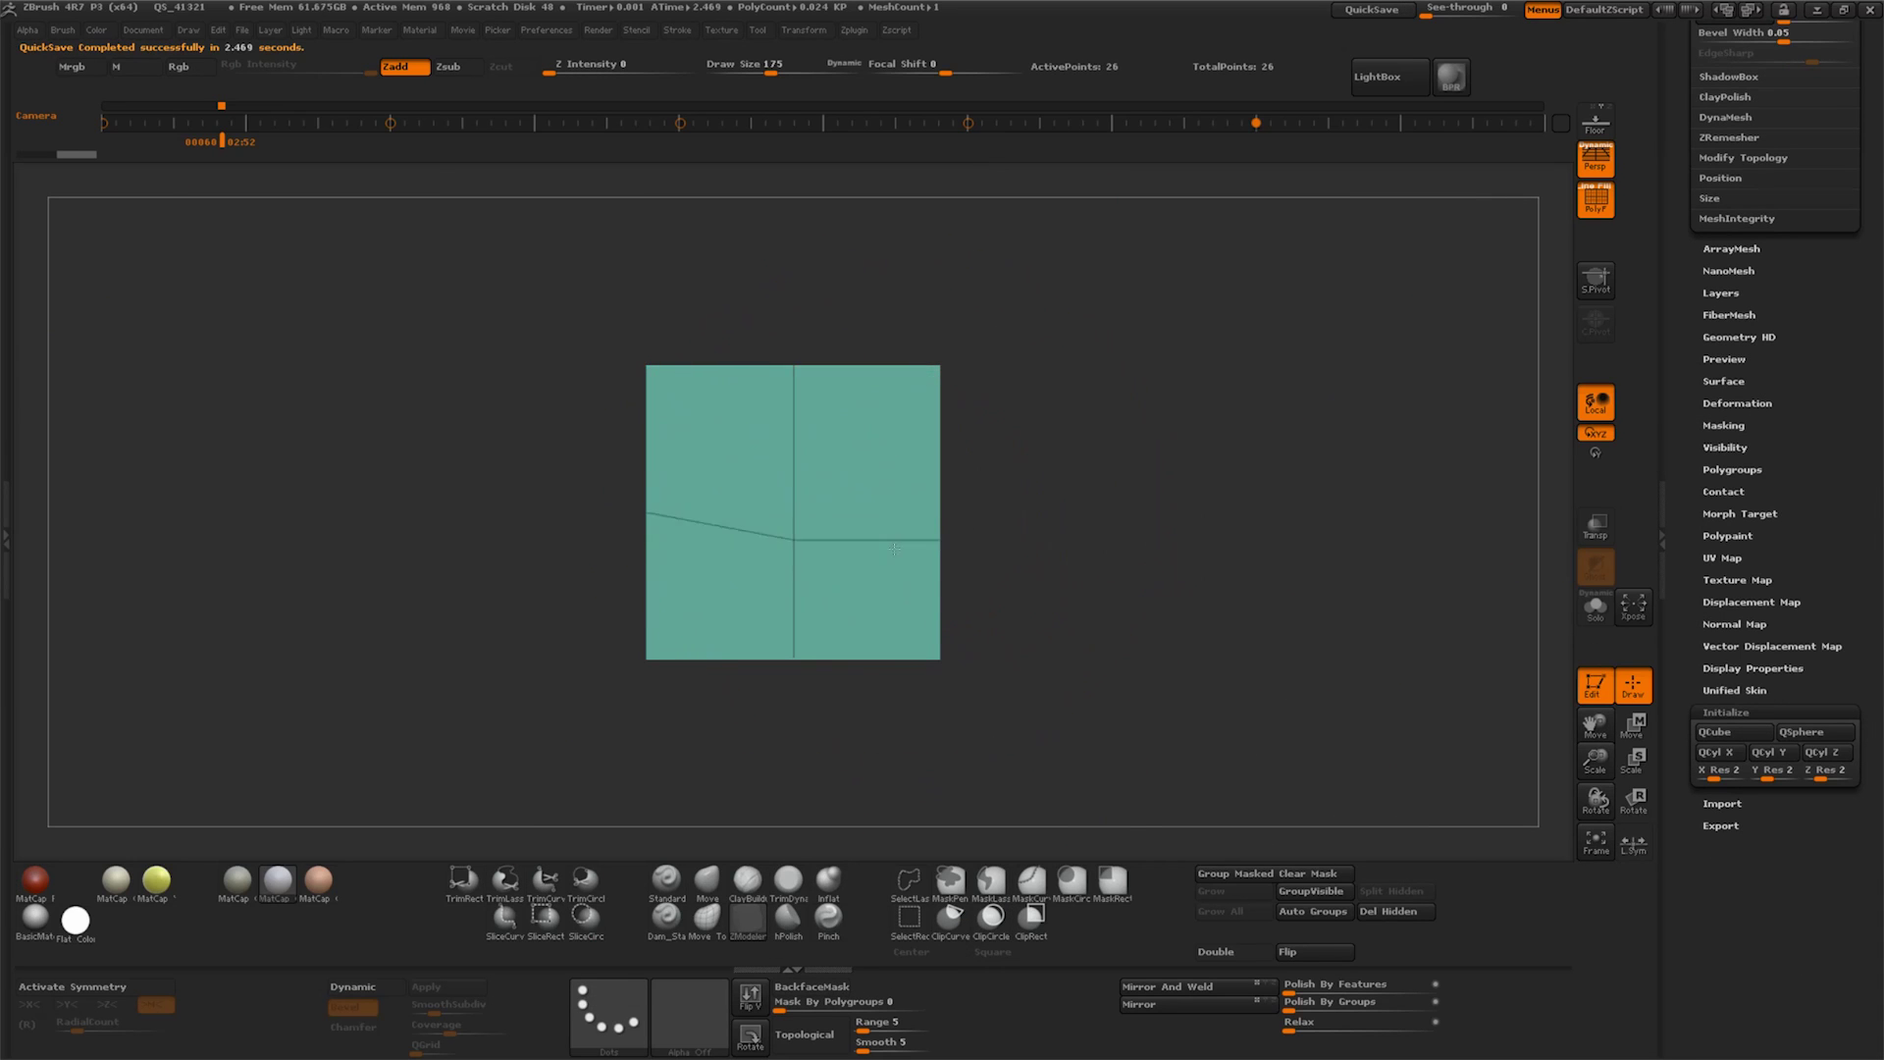
key("space")
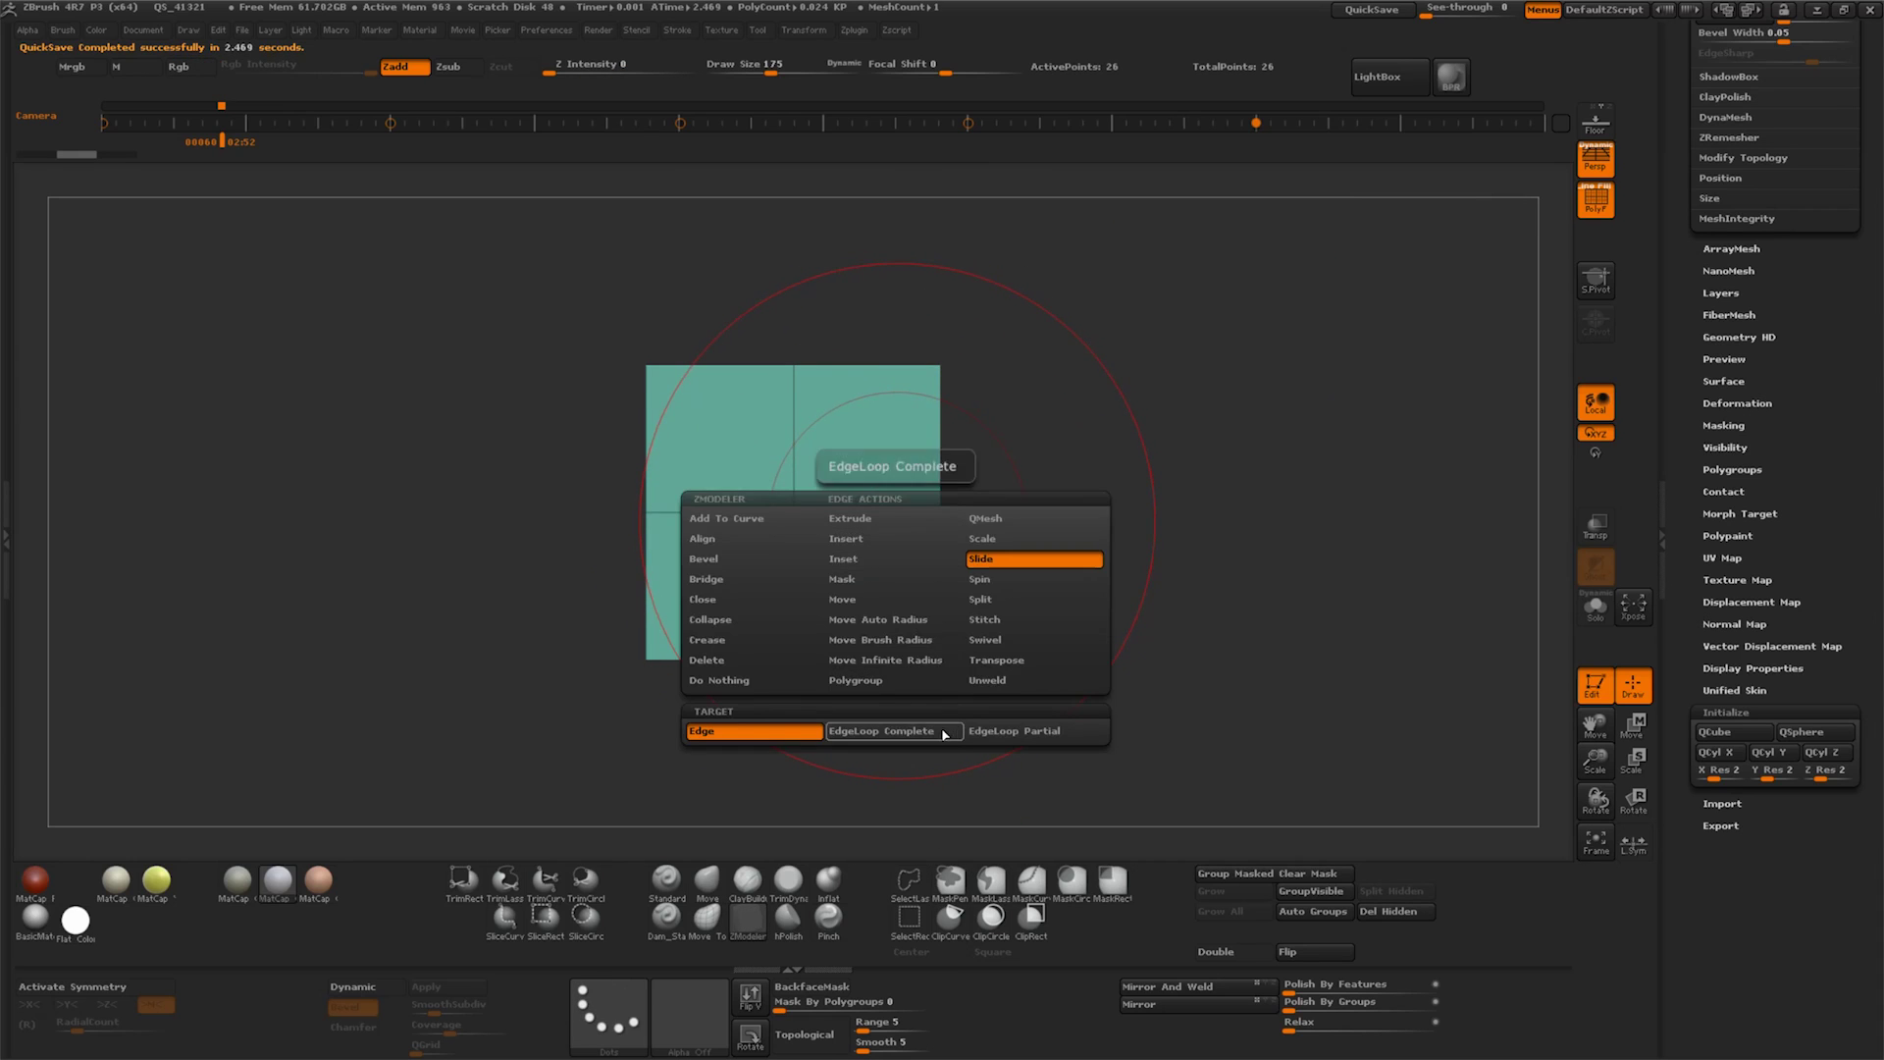
left_click(962, 610)
left_click_drag(899, 512, 904, 615)
Insert a second horizontal edge loop and mask the lower band of the block
left_click(795, 554)
key("space")
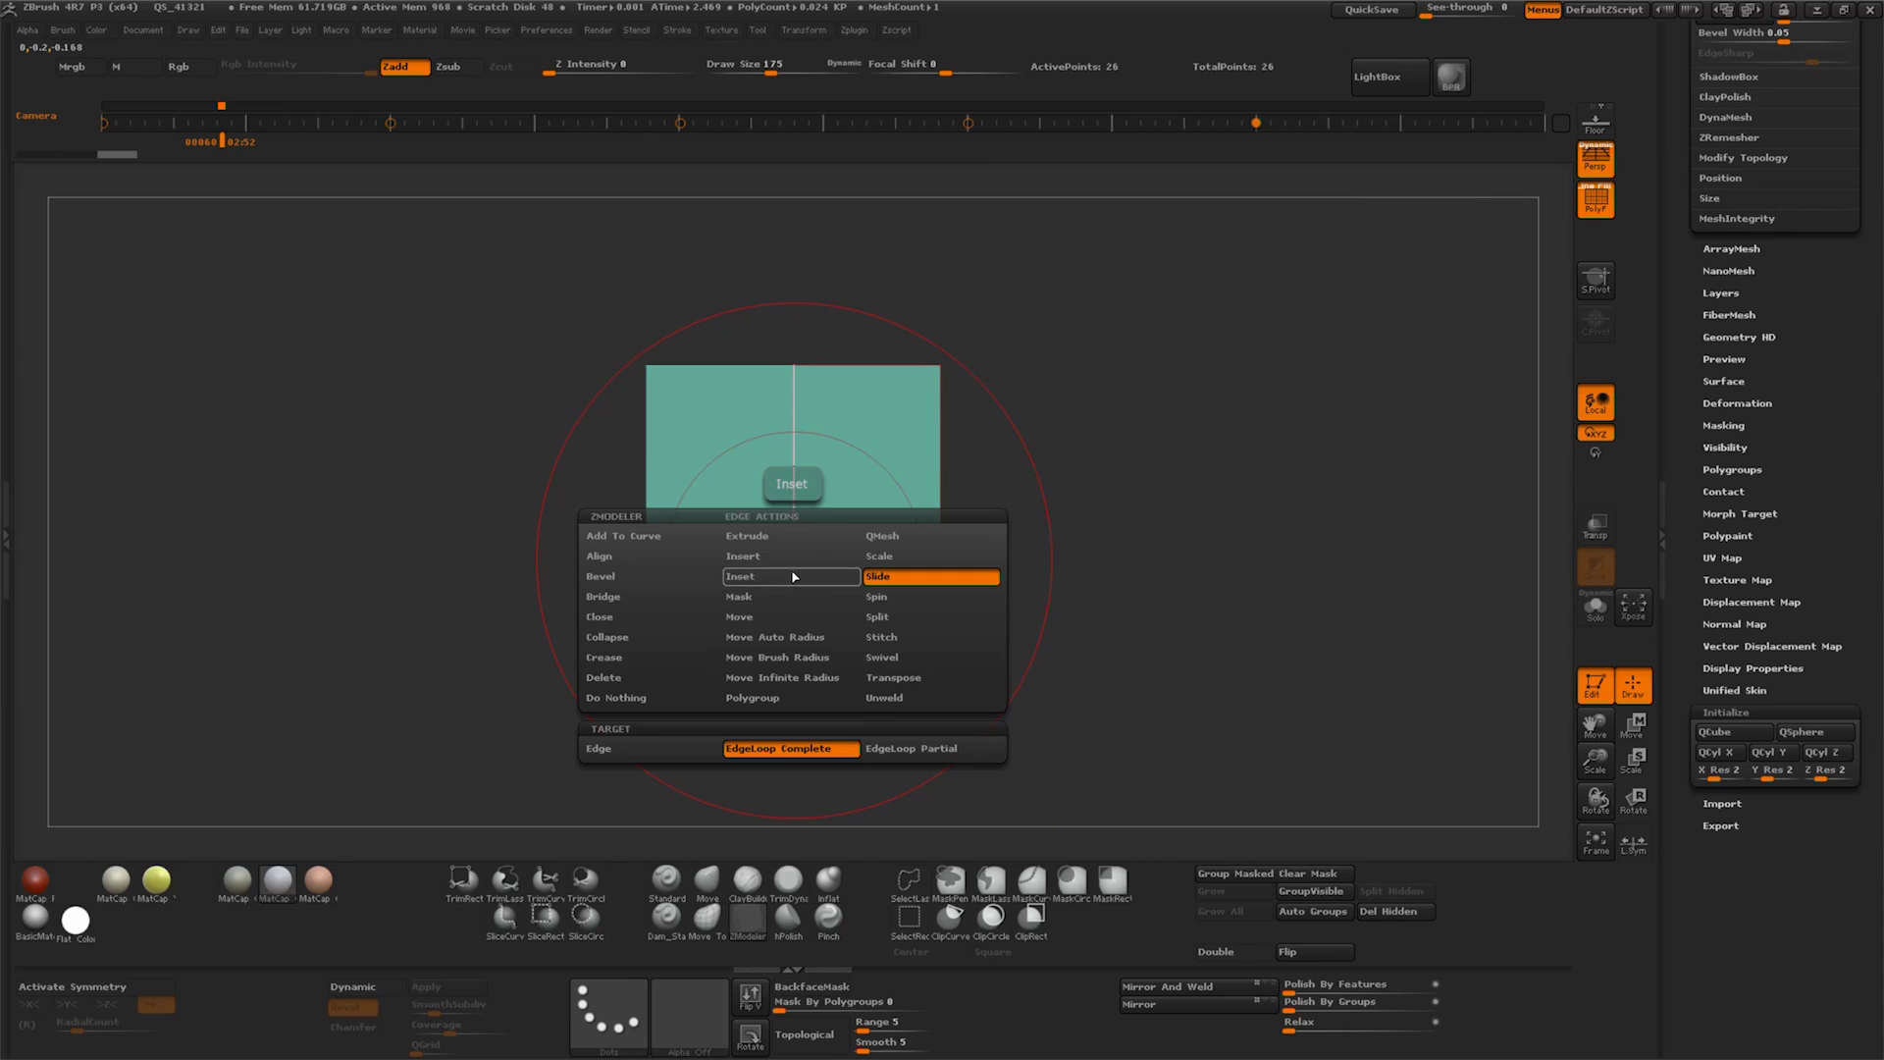
left_click(794, 556)
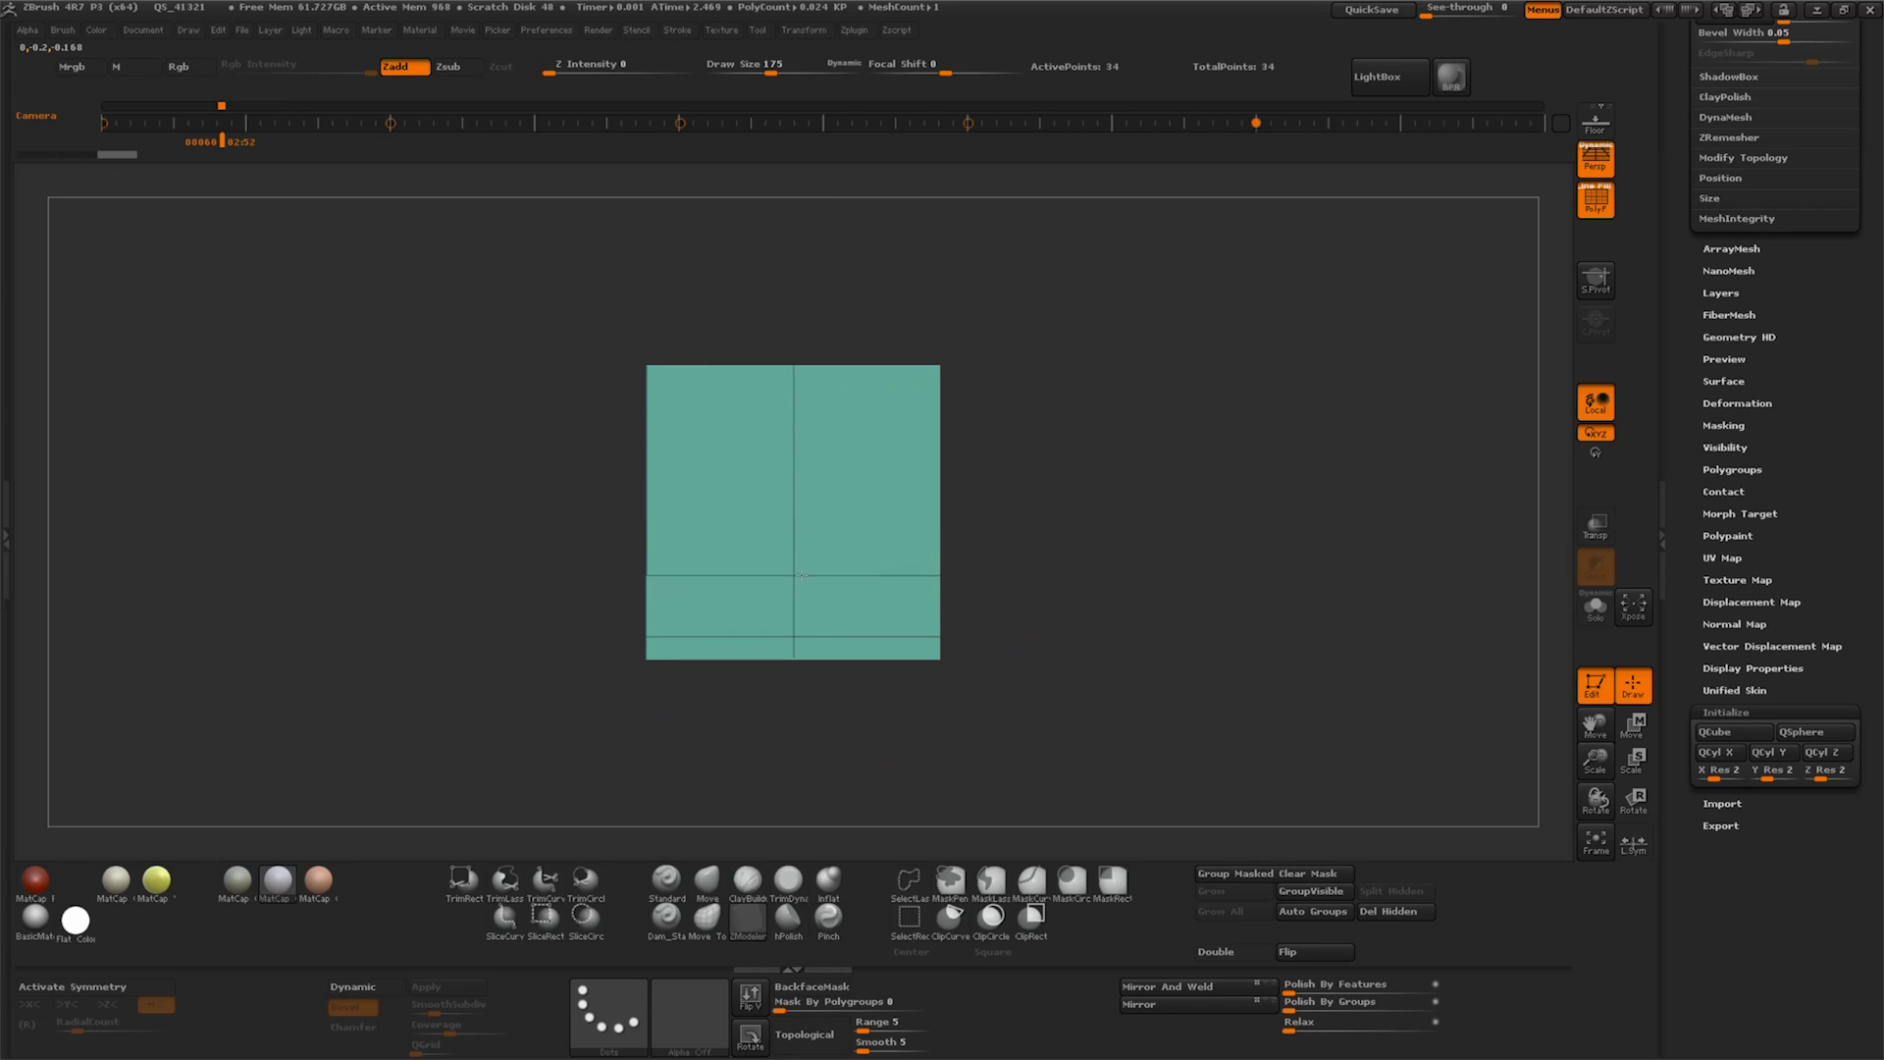
mouse_move(593, 749)
left_mouse_down("ctrl")
mouse_move(1051, 579)
mouse_move(768, 721)
left_mouse_up("ctrl")
key("w")
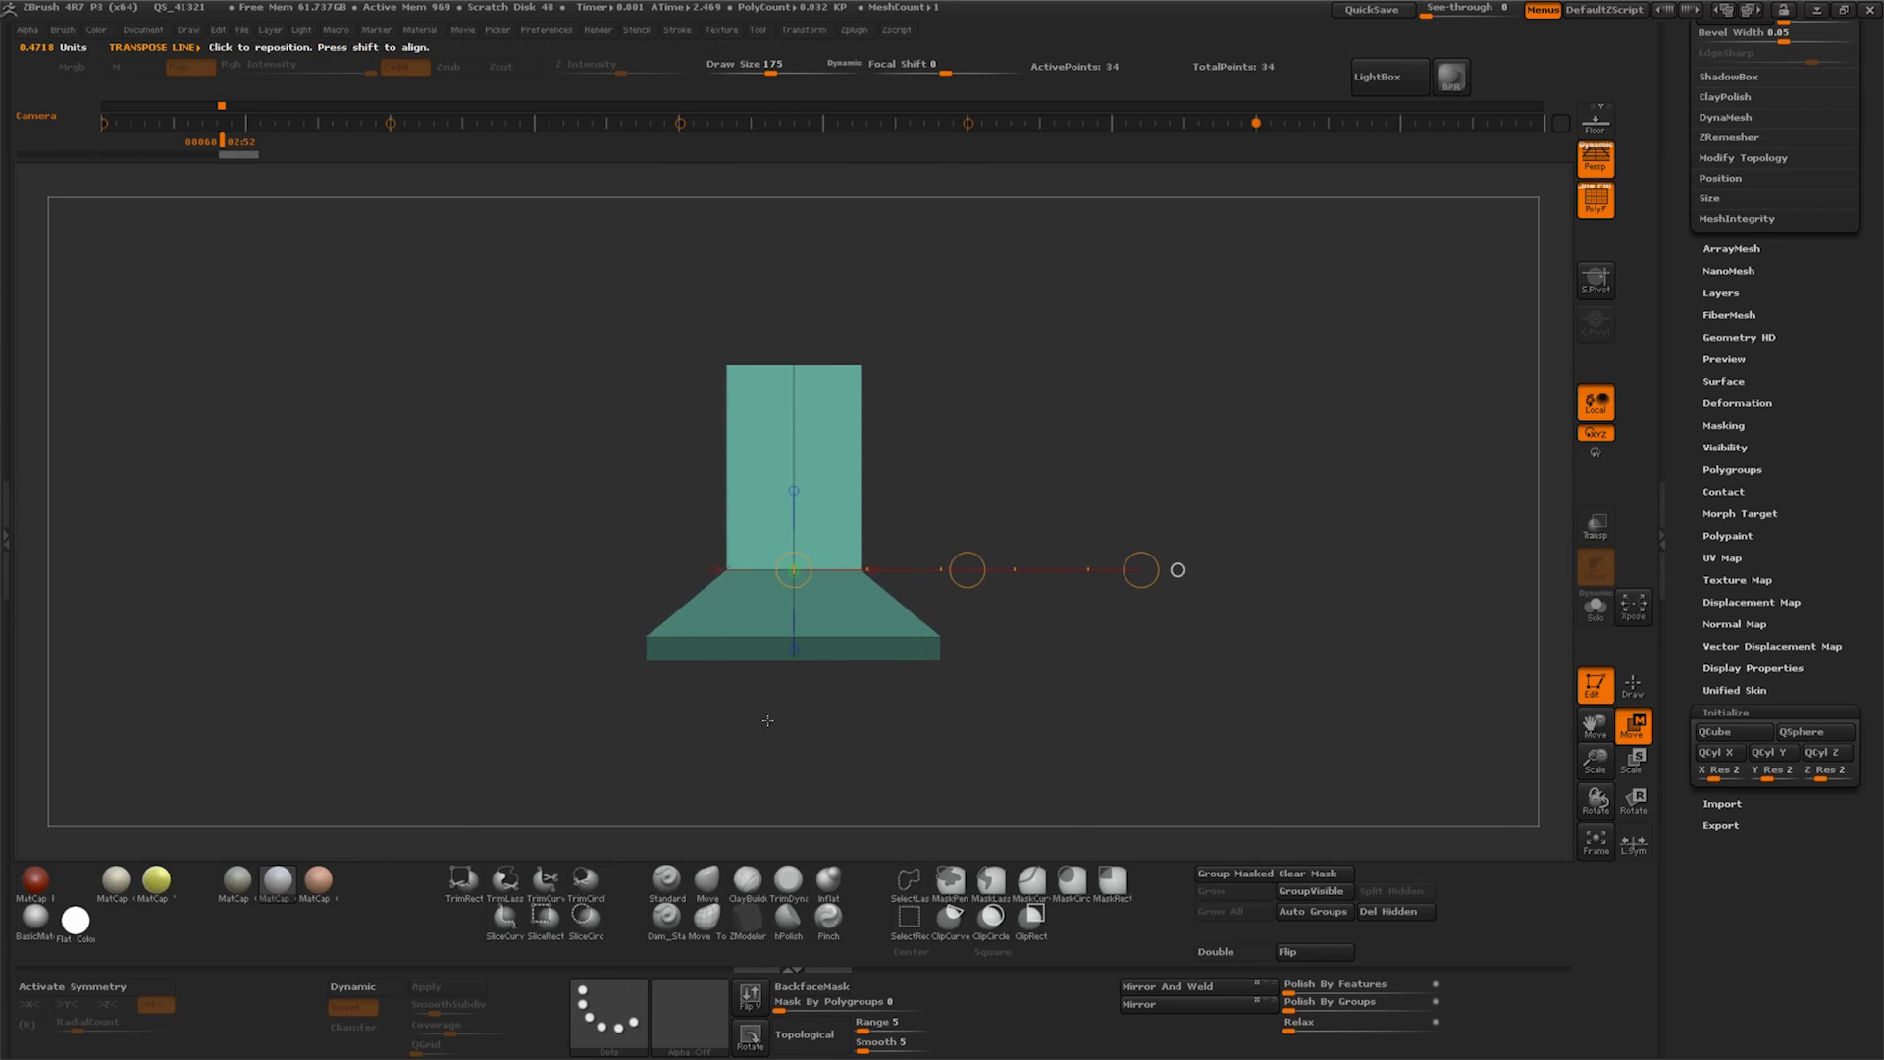
Pull the upper part inward into a narrower block above the flared base
left_click(768, 720, "ctrl")
mouse_move(790, 365)
left_mouse_down()
mouse_move(1173, 365)
mouse_move(908, 440)
left_mouse_up()
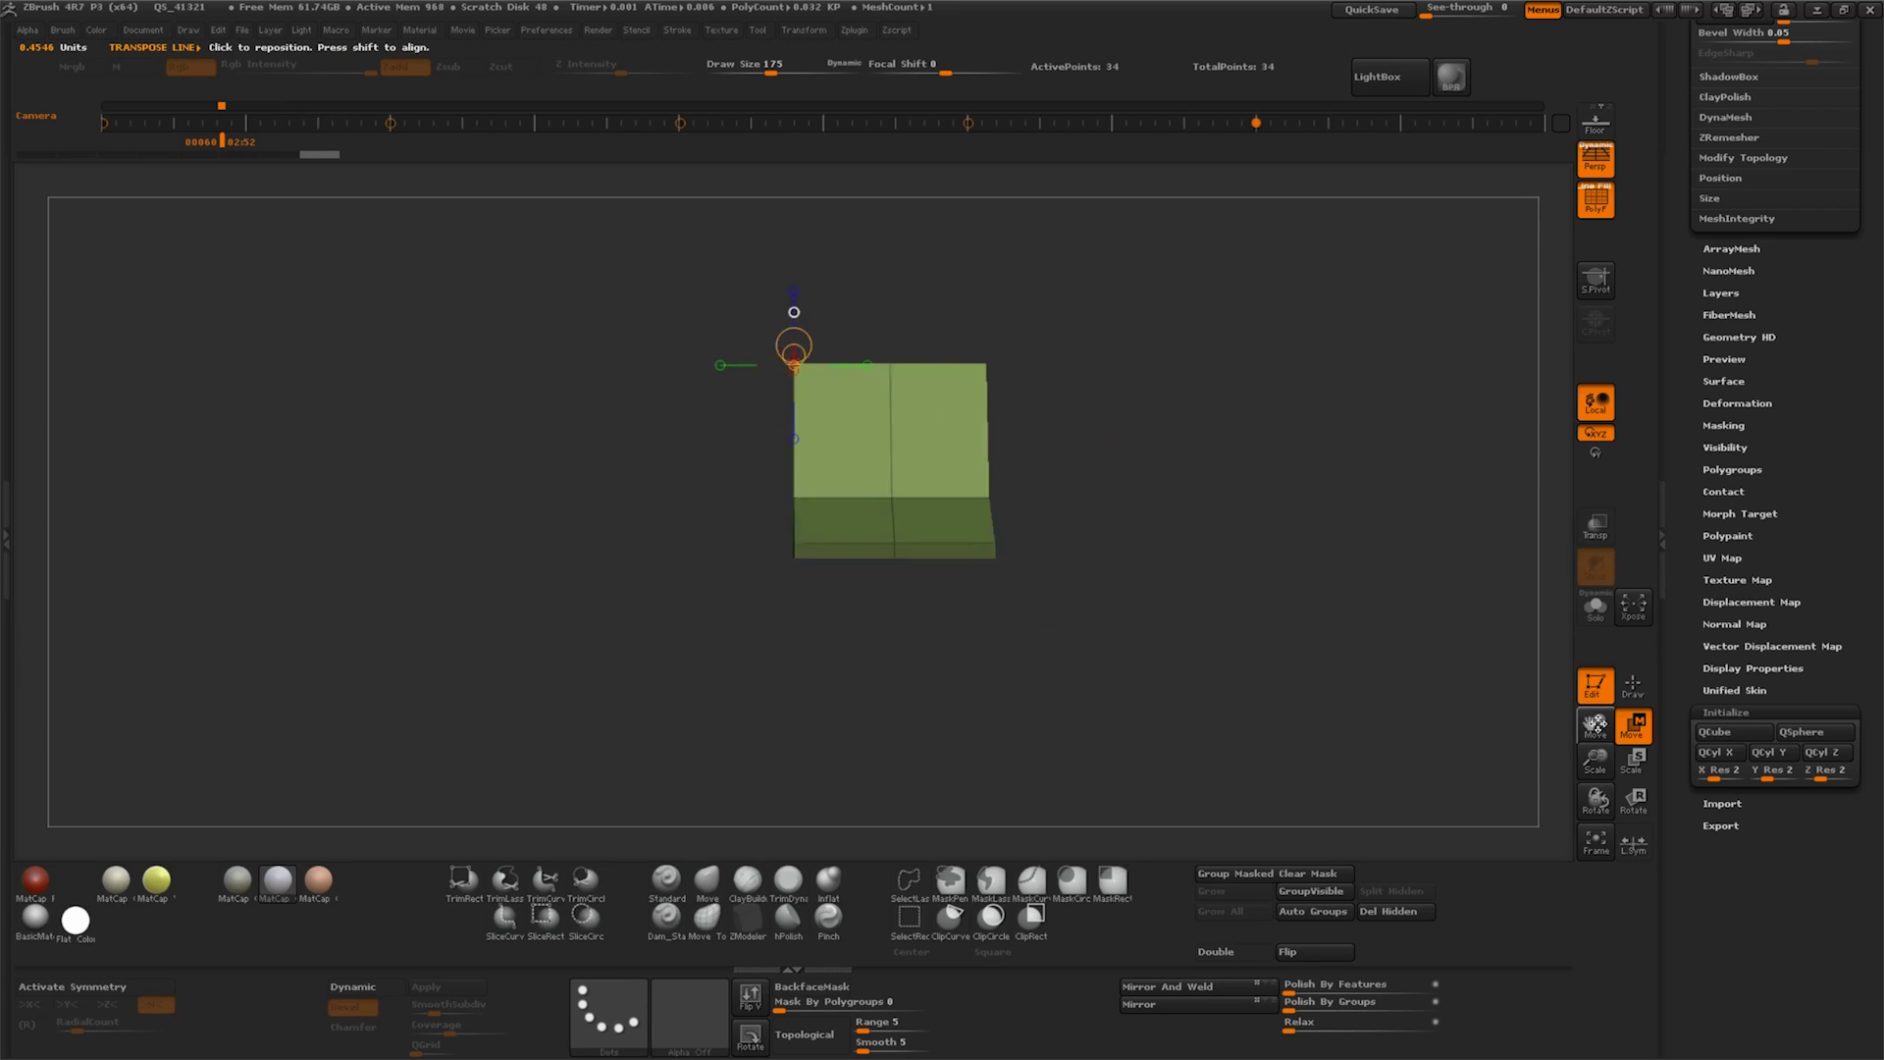
mouse_move(535, 623)
left_mouse_down()
mouse_move(1110, 623)
mouse_move(1131, 665)
mouse_move(1195, 666)
mouse_move(1141, 706)
mouse_move(1229, 598)
left_mouse_up()
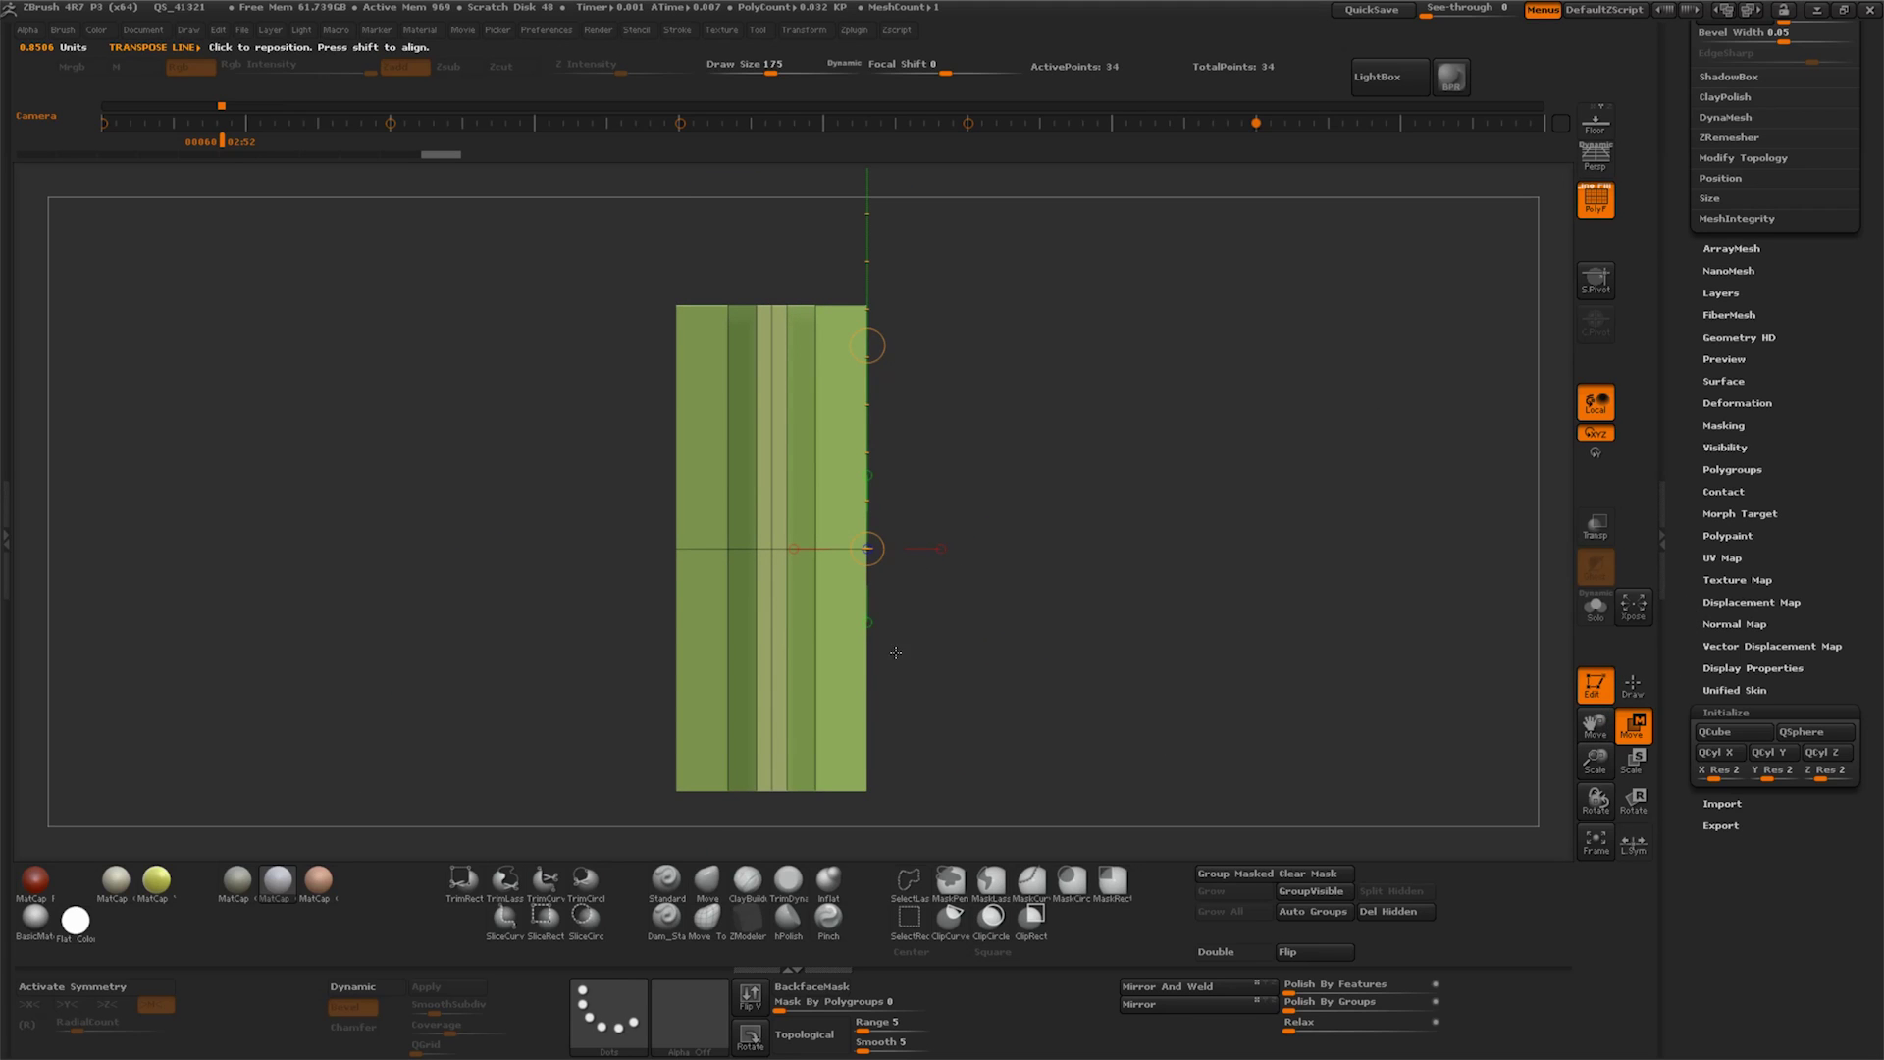
Insert evenly spaced multiple edge loops in both the base and the upper block
left_click(754, 922)
key("space")
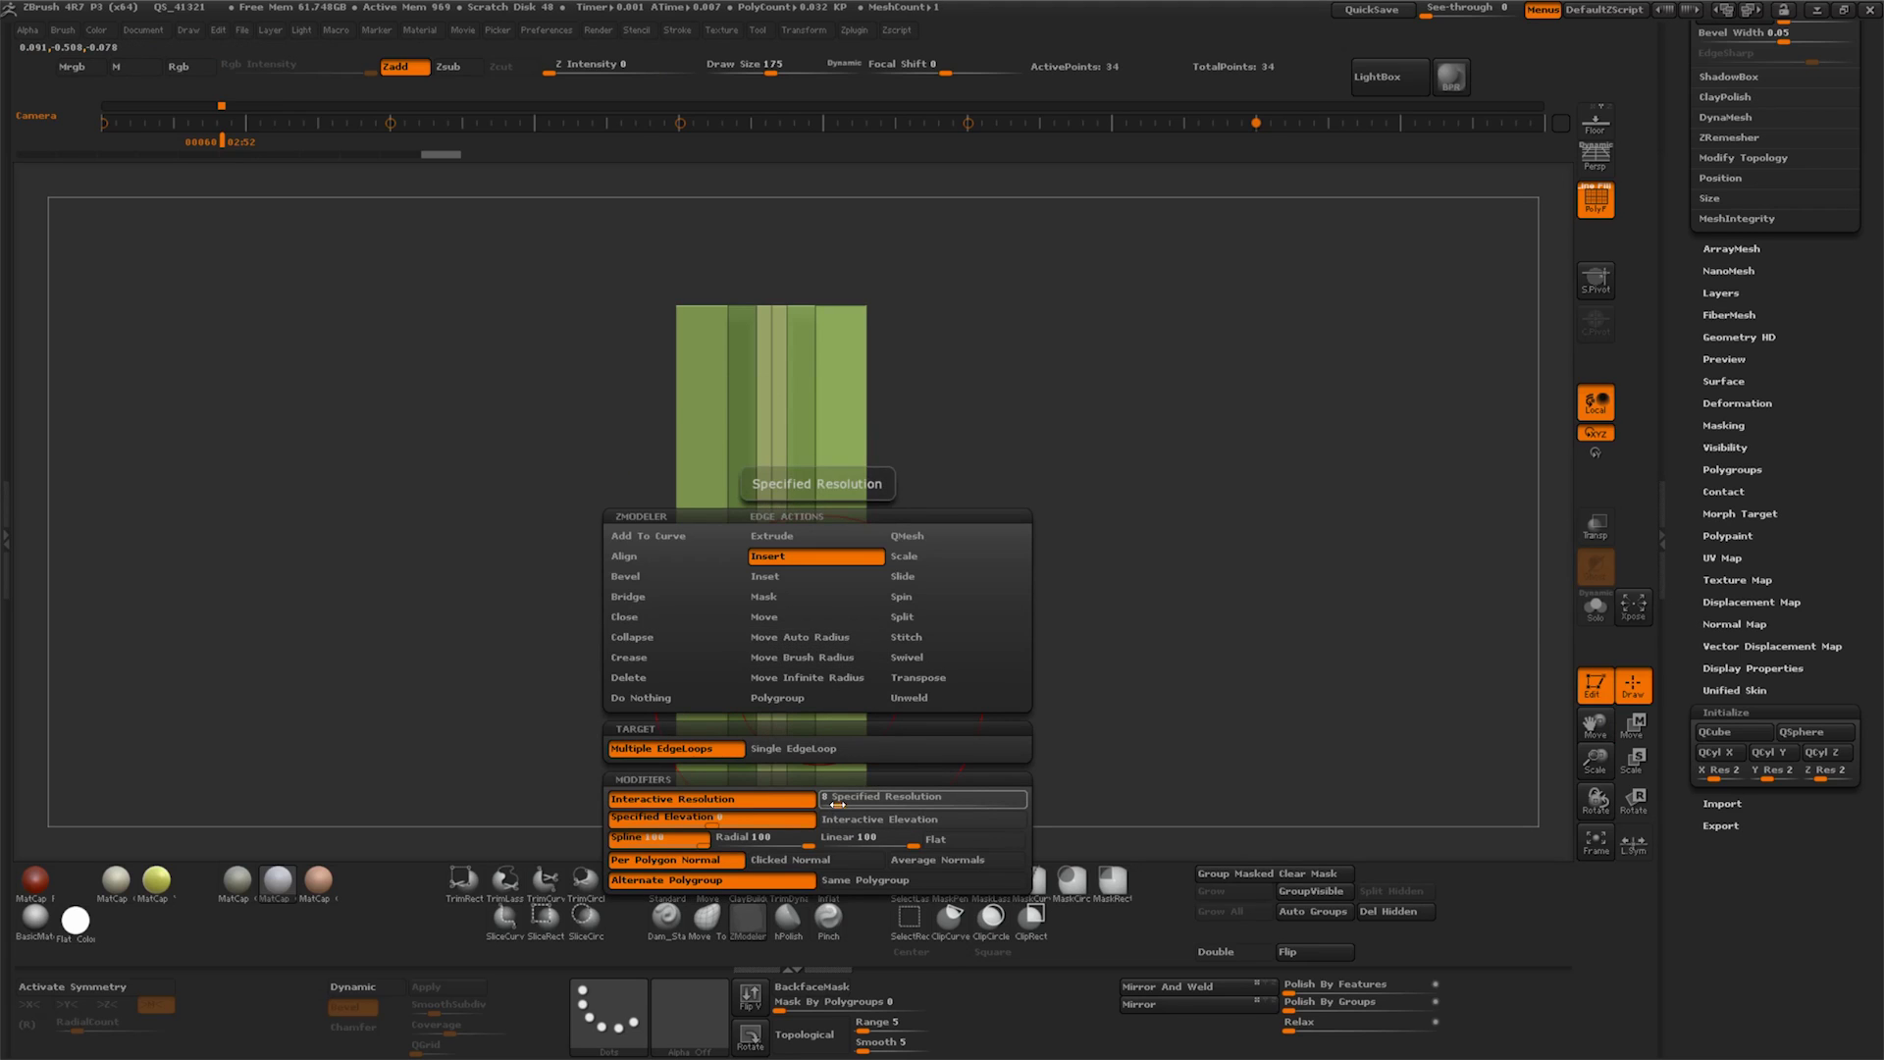
left_click(834, 805)
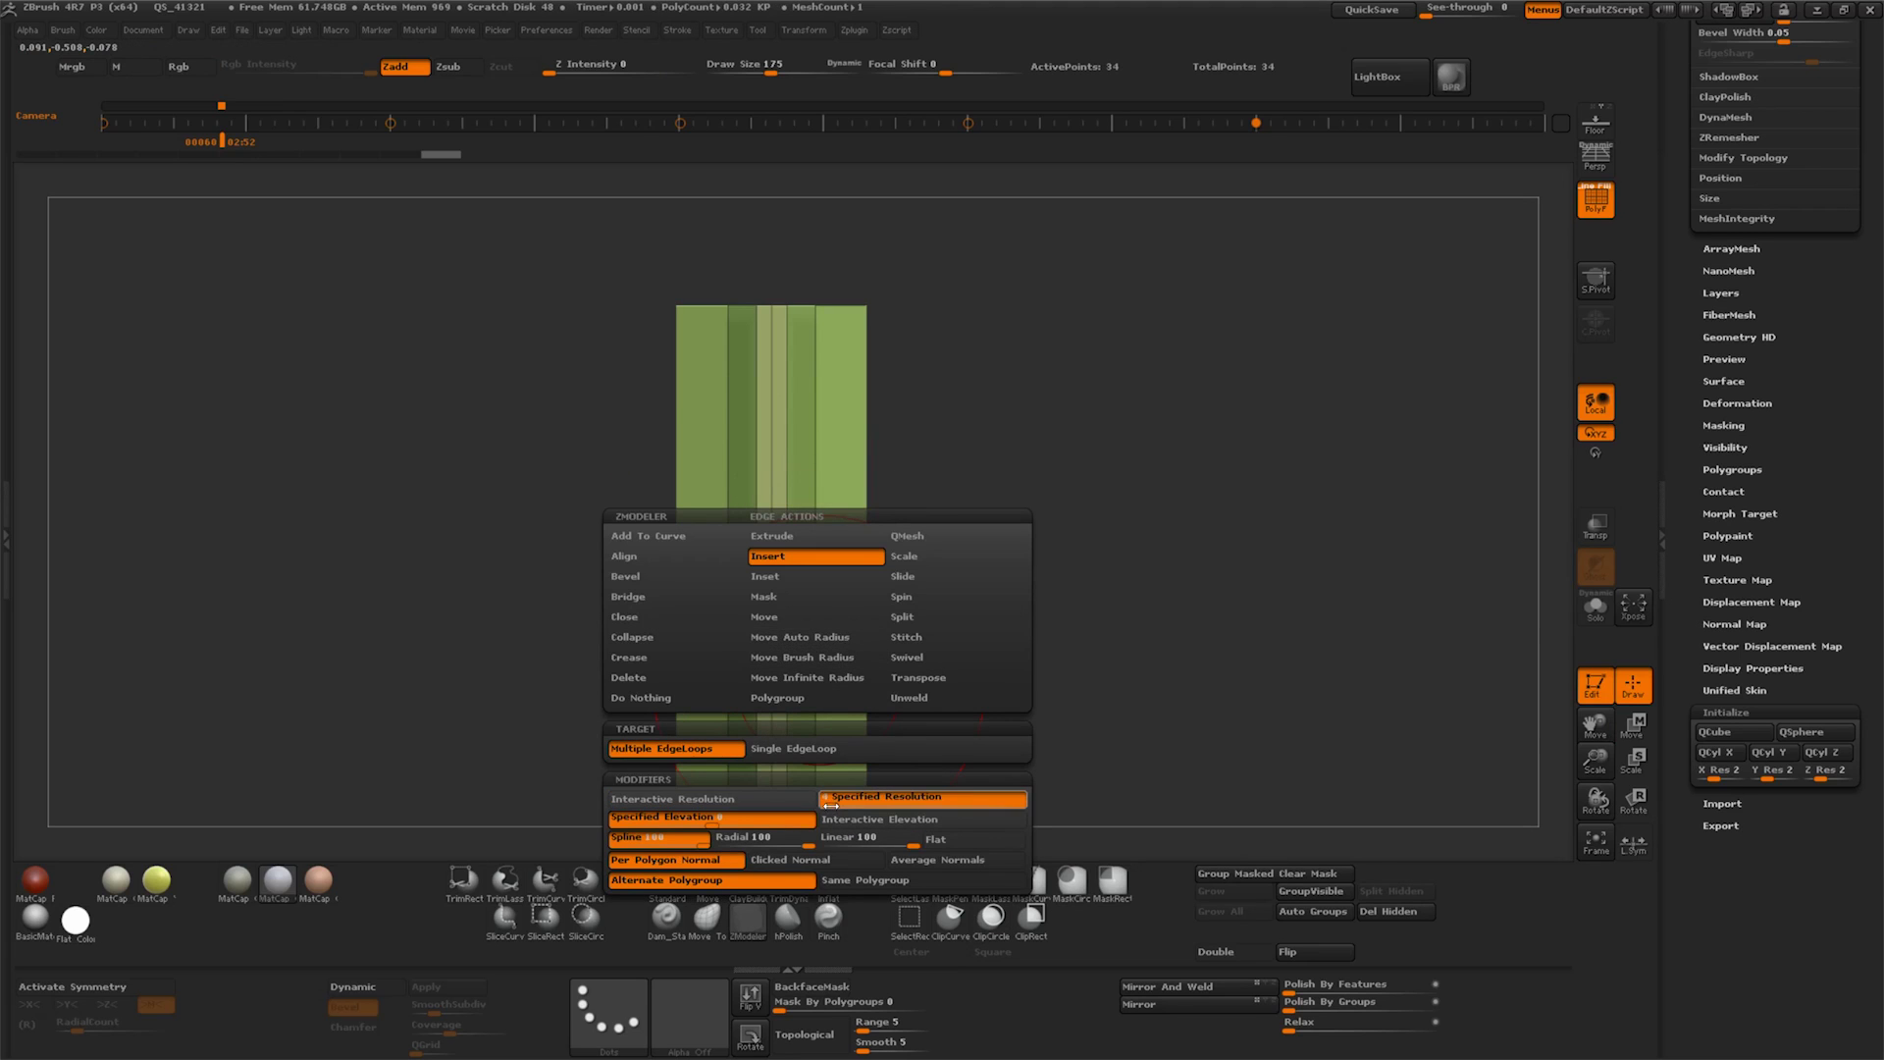
left_click(815, 665)
key("ctrl+z")
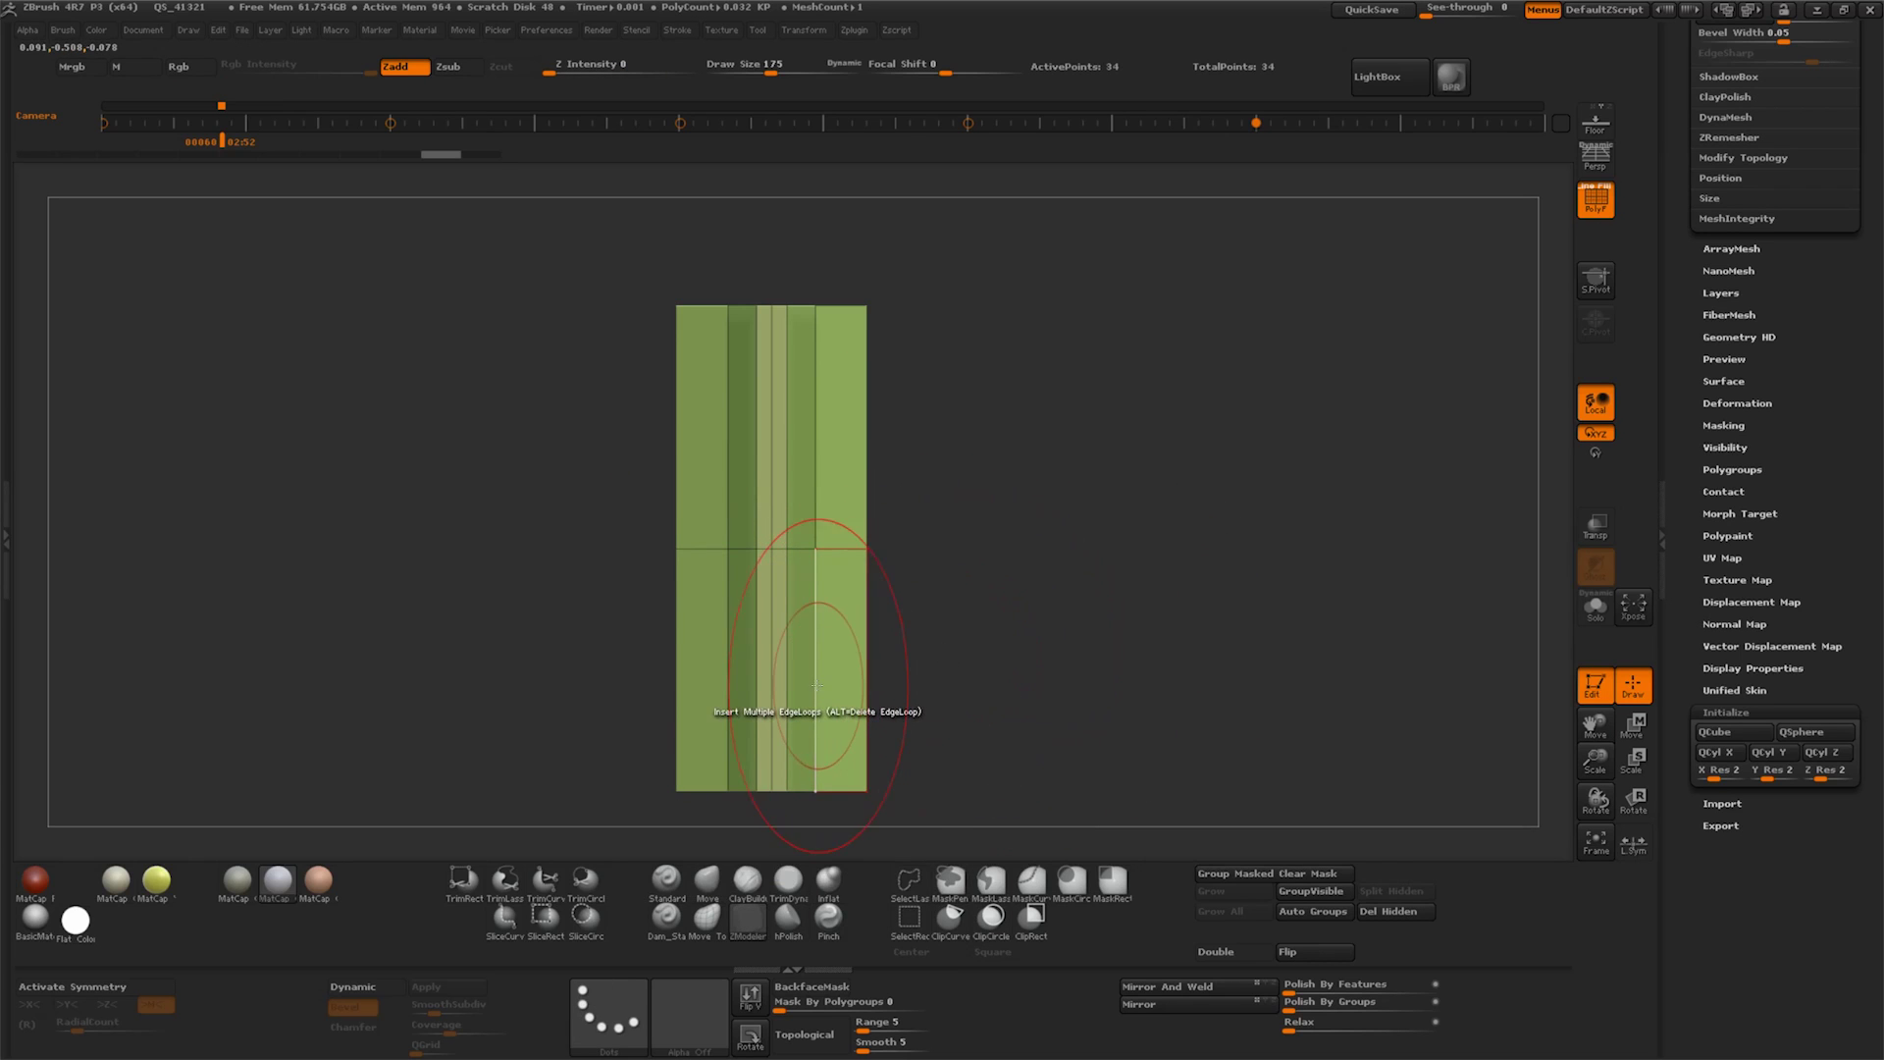
key("space")
key("space")
left_click(809, 663)
left_click(820, 427)
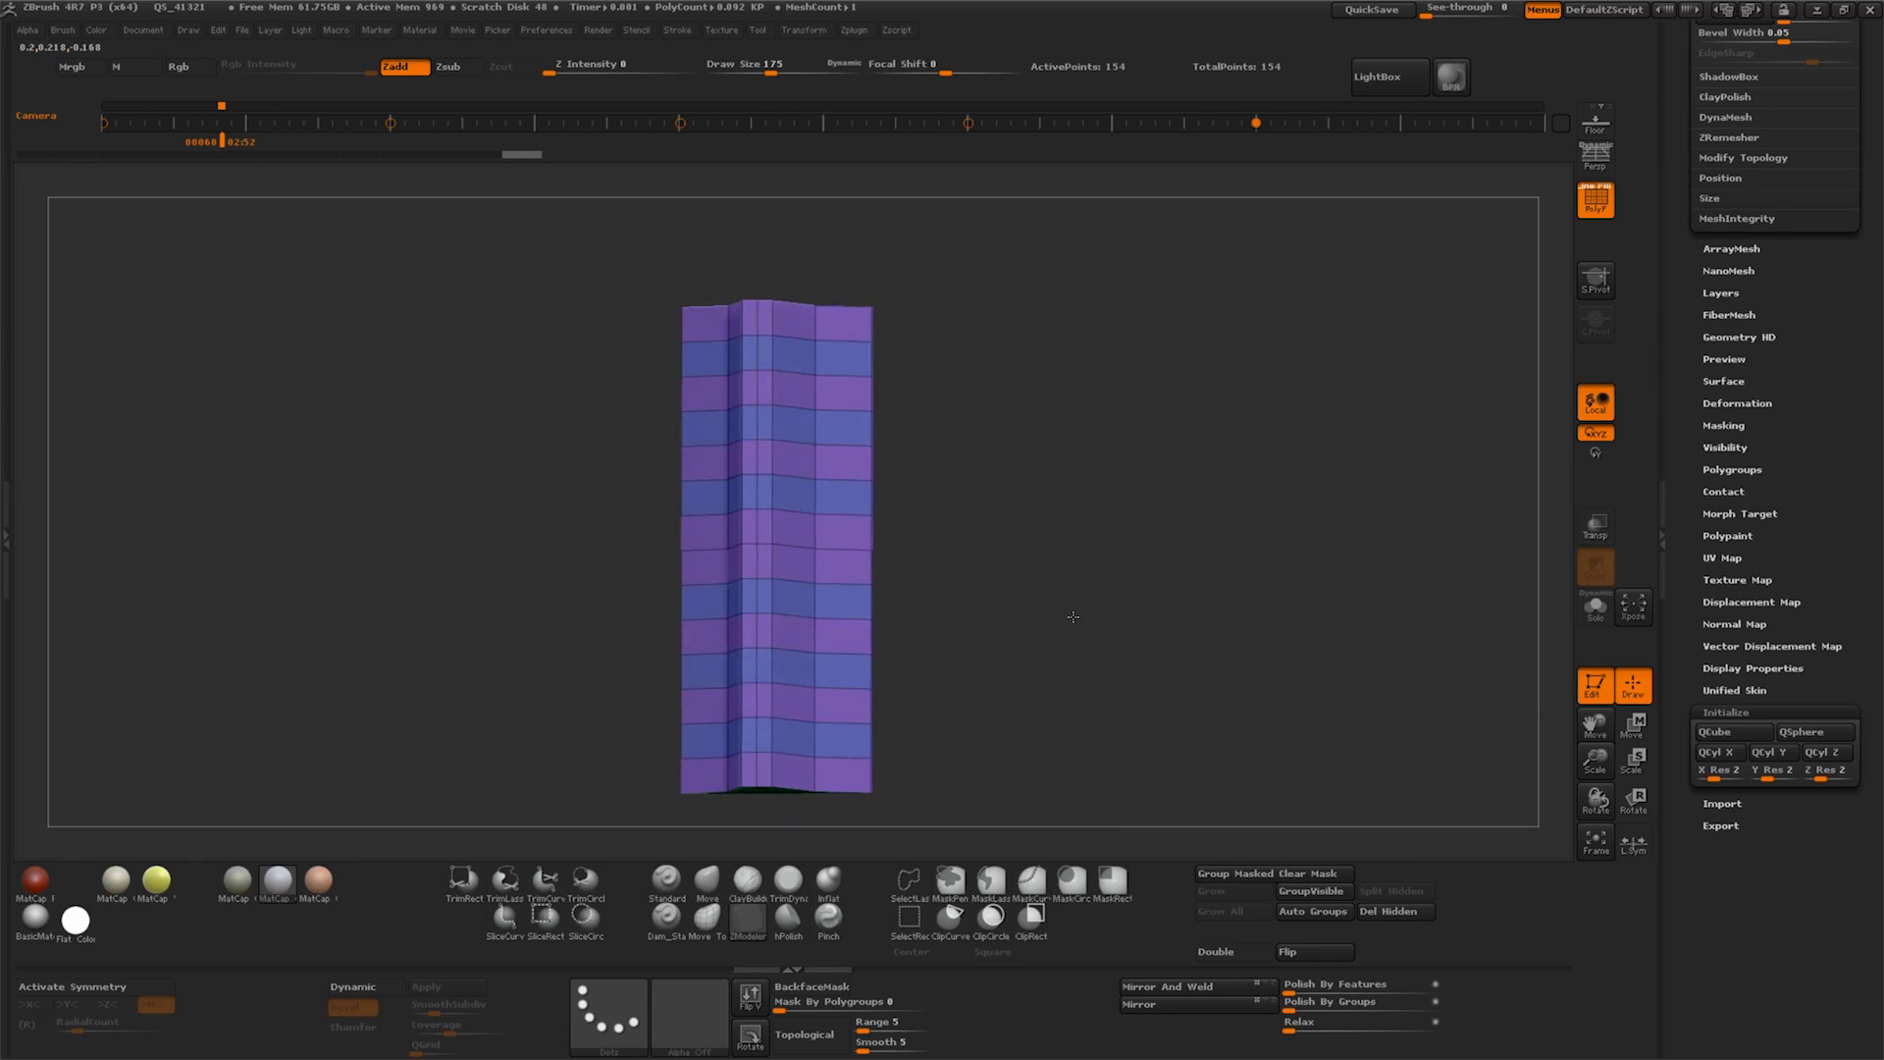
Extrude alternating polygons in the left and right columns into ribs
left_click(842, 358)
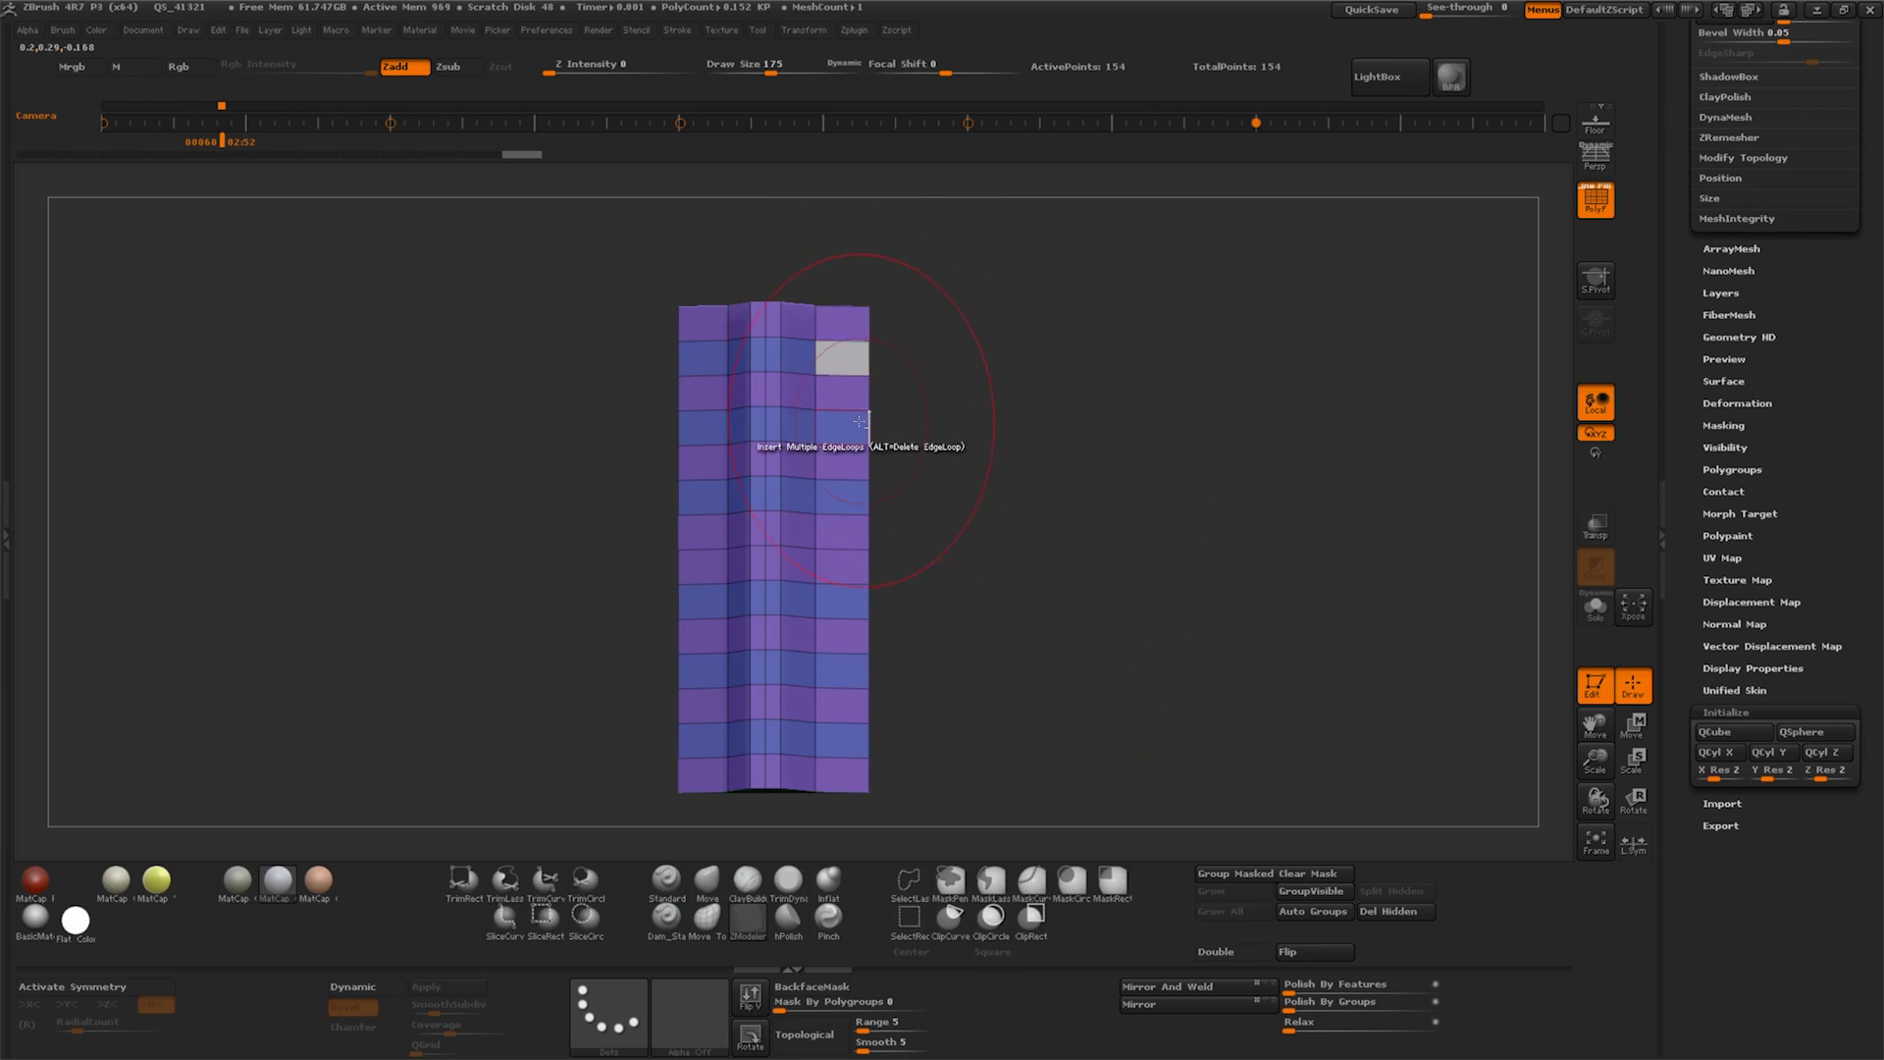
left_click(842, 427)
left_click(842, 496)
left_click(853, 670)
left_click(849, 741)
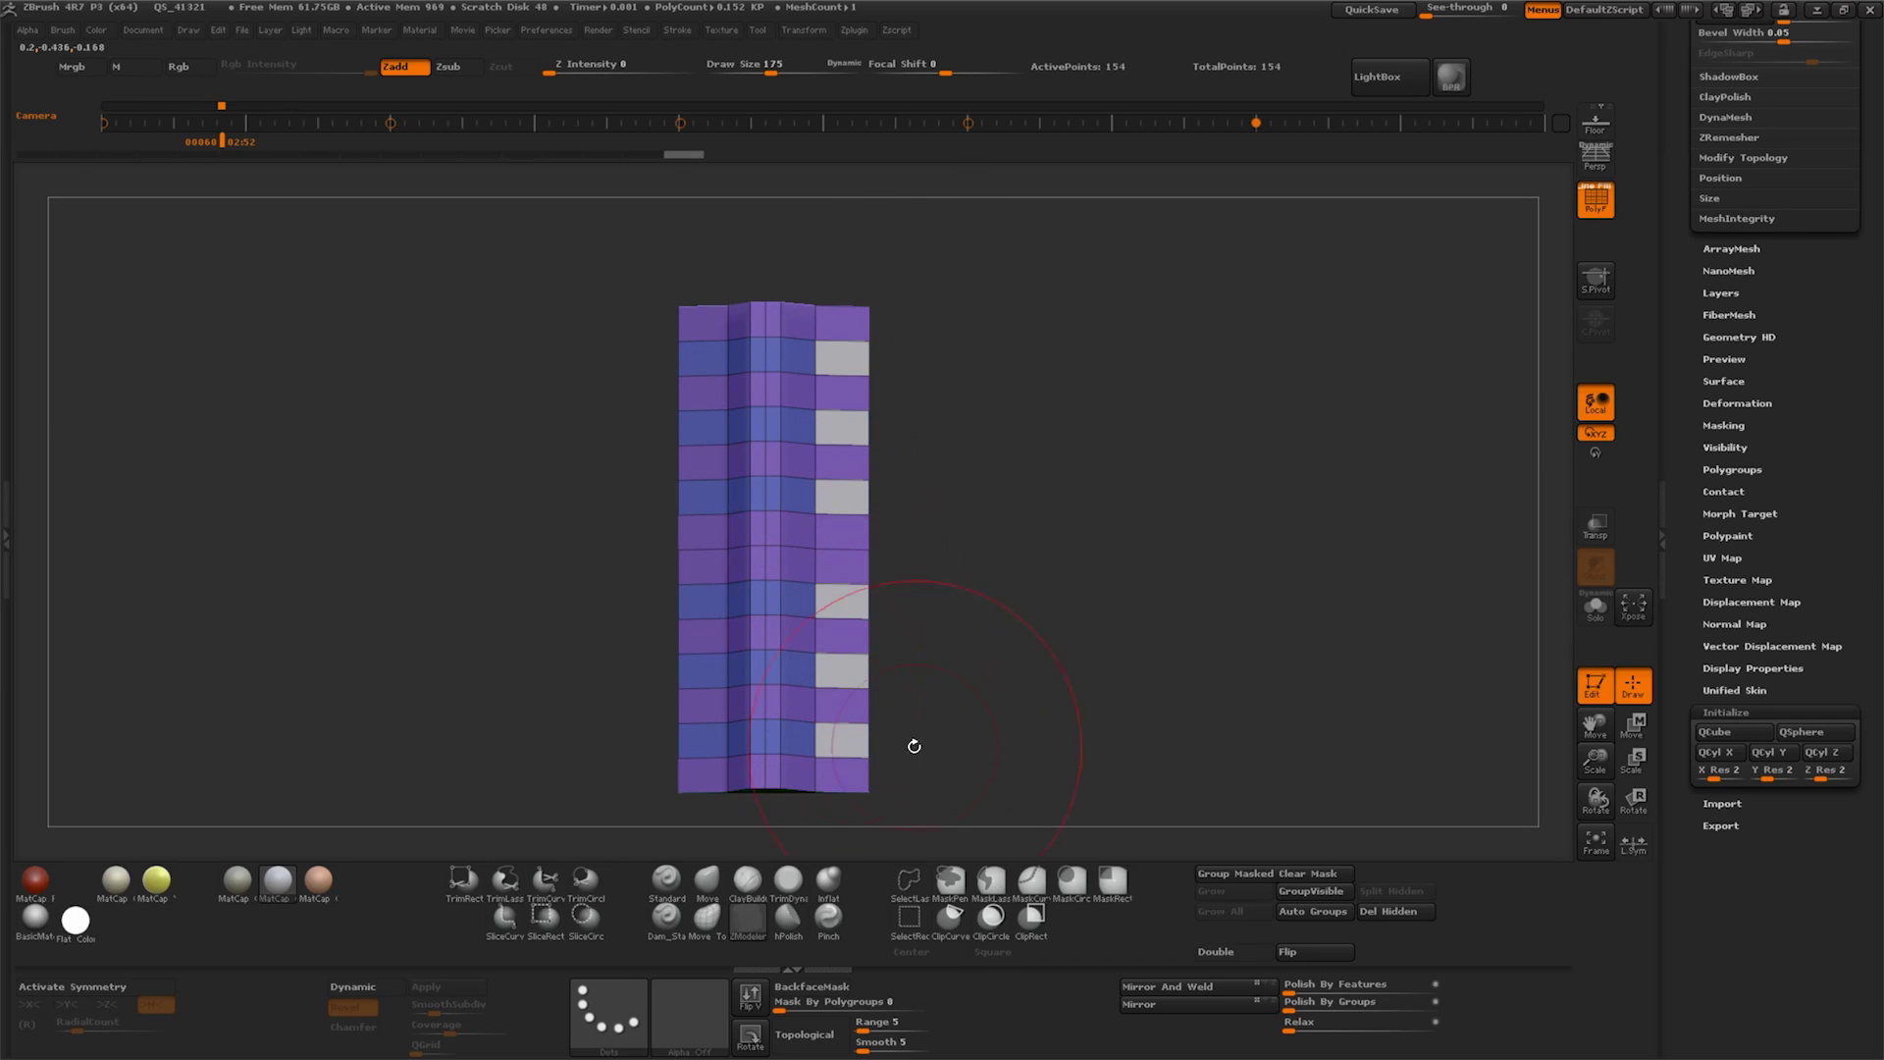
left_click(696, 741)
left_click(702, 599)
left_click(703, 495)
left_click(702, 427)
left_click(702, 359)
mouse_move(960, 451)
left_mouse_down()
mouse_move(998, 460)
mouse_move(935, 593)
left_mouse_up()
mouse_move(687, 501)
left_mouse_down()
mouse_move(742, 663)
mouse_move(879, 667)
mouse_move(988, 614)
mouse_move(951, 657)
left_mouse_up()
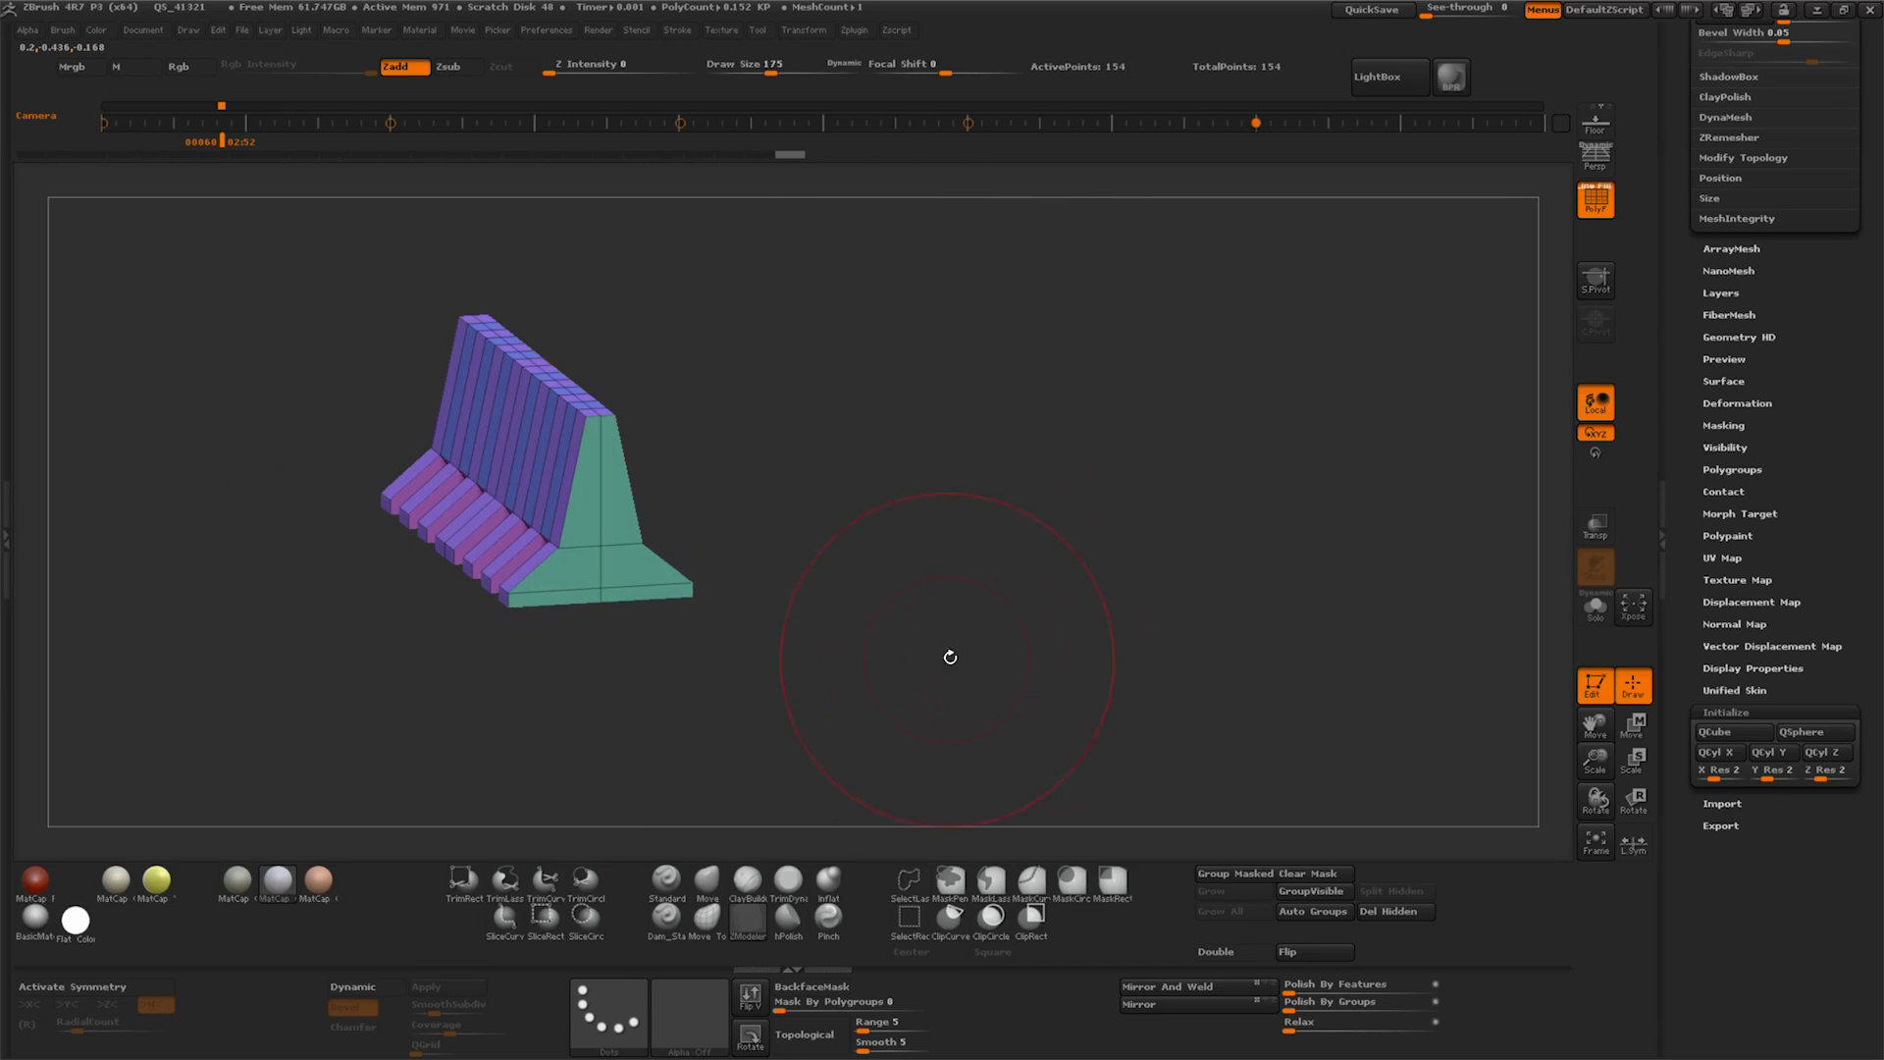
Switch back to the armoured vehicle and road tool
scroll(1759, 349, "up", 5)
scroll(1759, 349, "up", 5)
left_click(1755, 290)
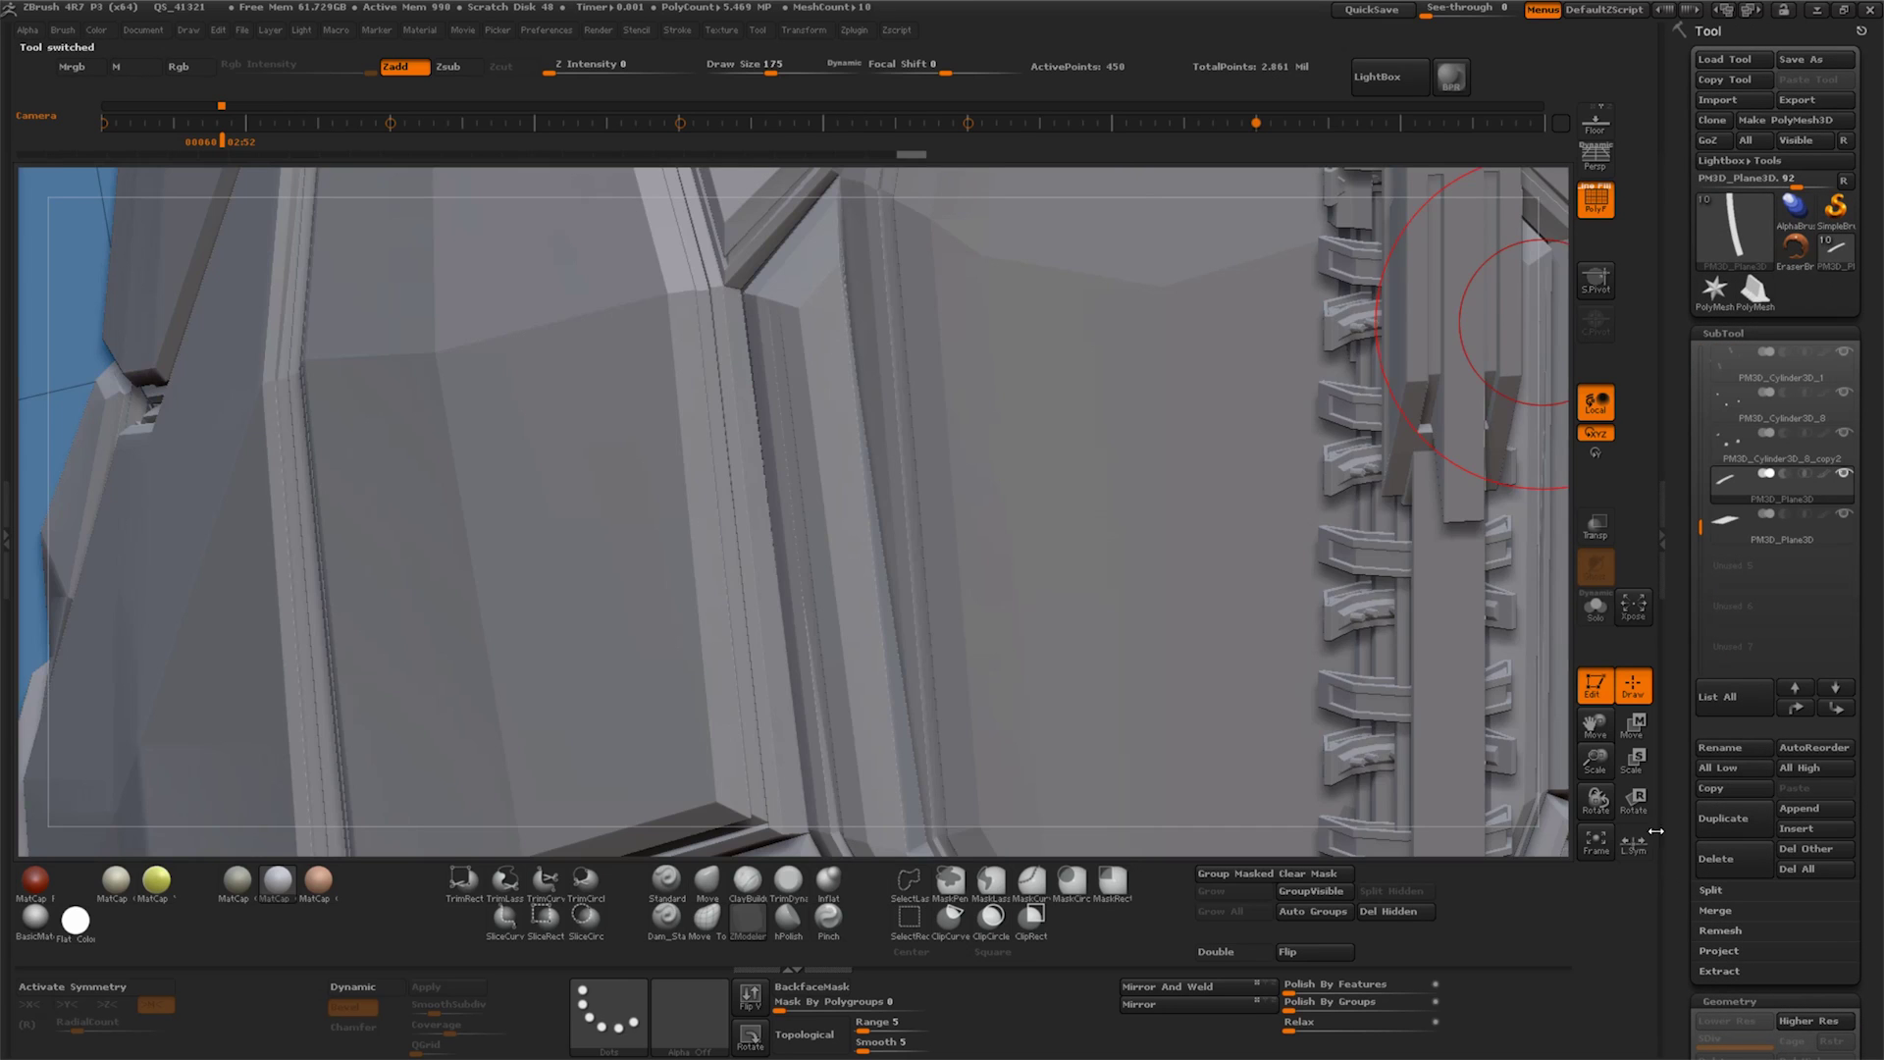
Delete the wrongly inserted PolyMesh3D subtools from the vehicle scene
left_click(1595, 844)
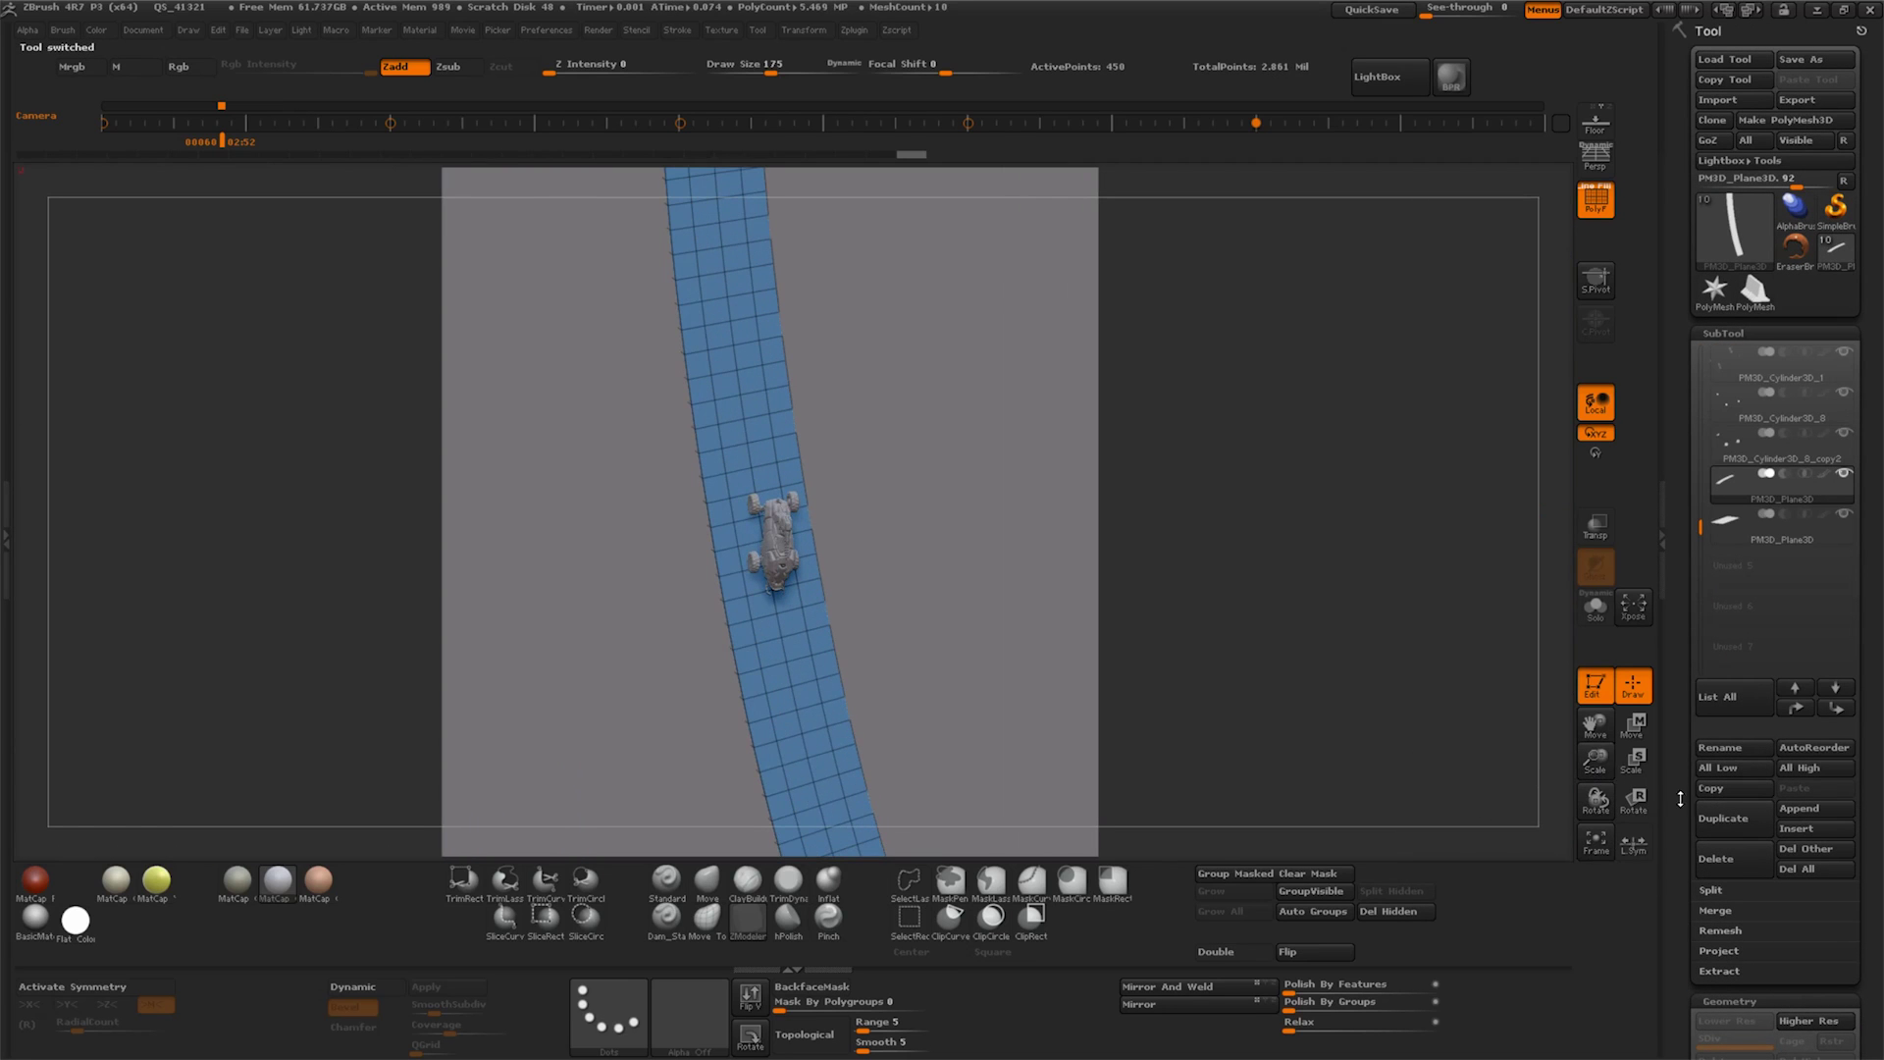
left_click(1795, 829)
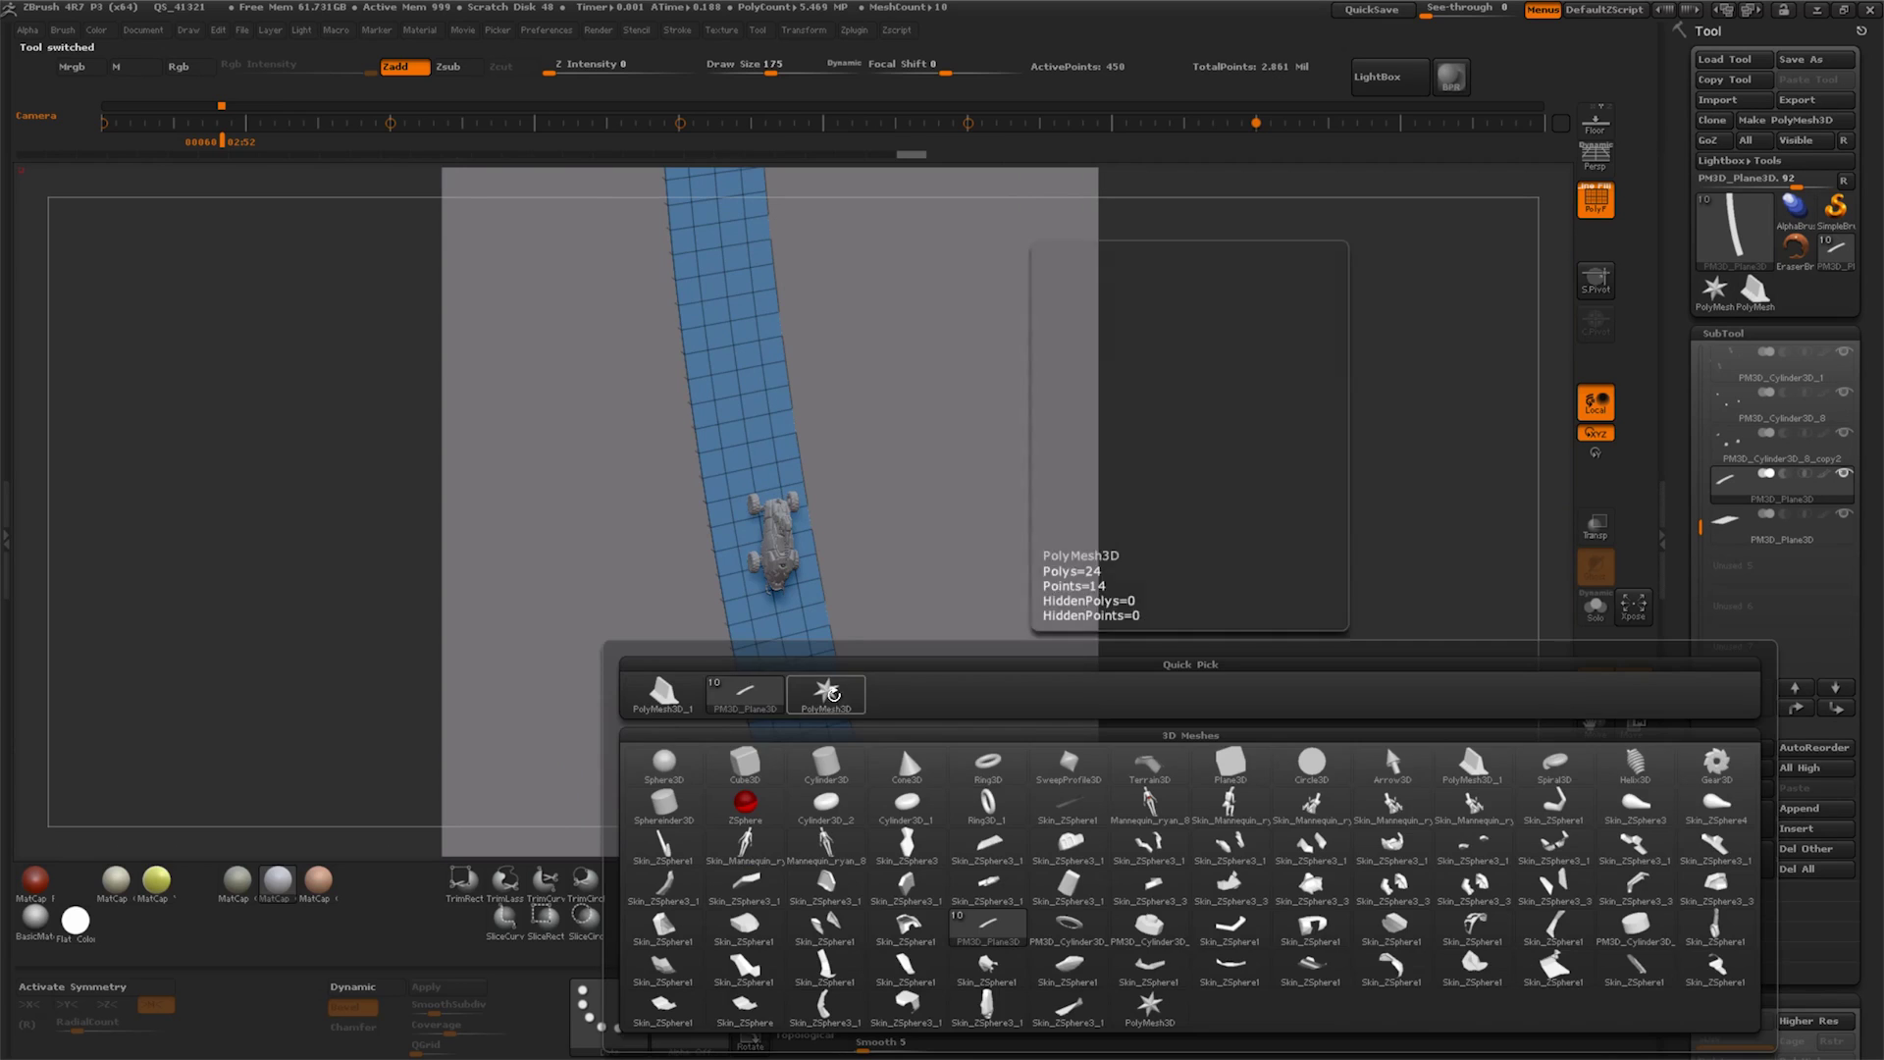
left_click(828, 687)
mouse_move(1184, 633)
left_mouse_down()
mouse_move(1245, 395)
mouse_move(1202, 538)
left_mouse_up()
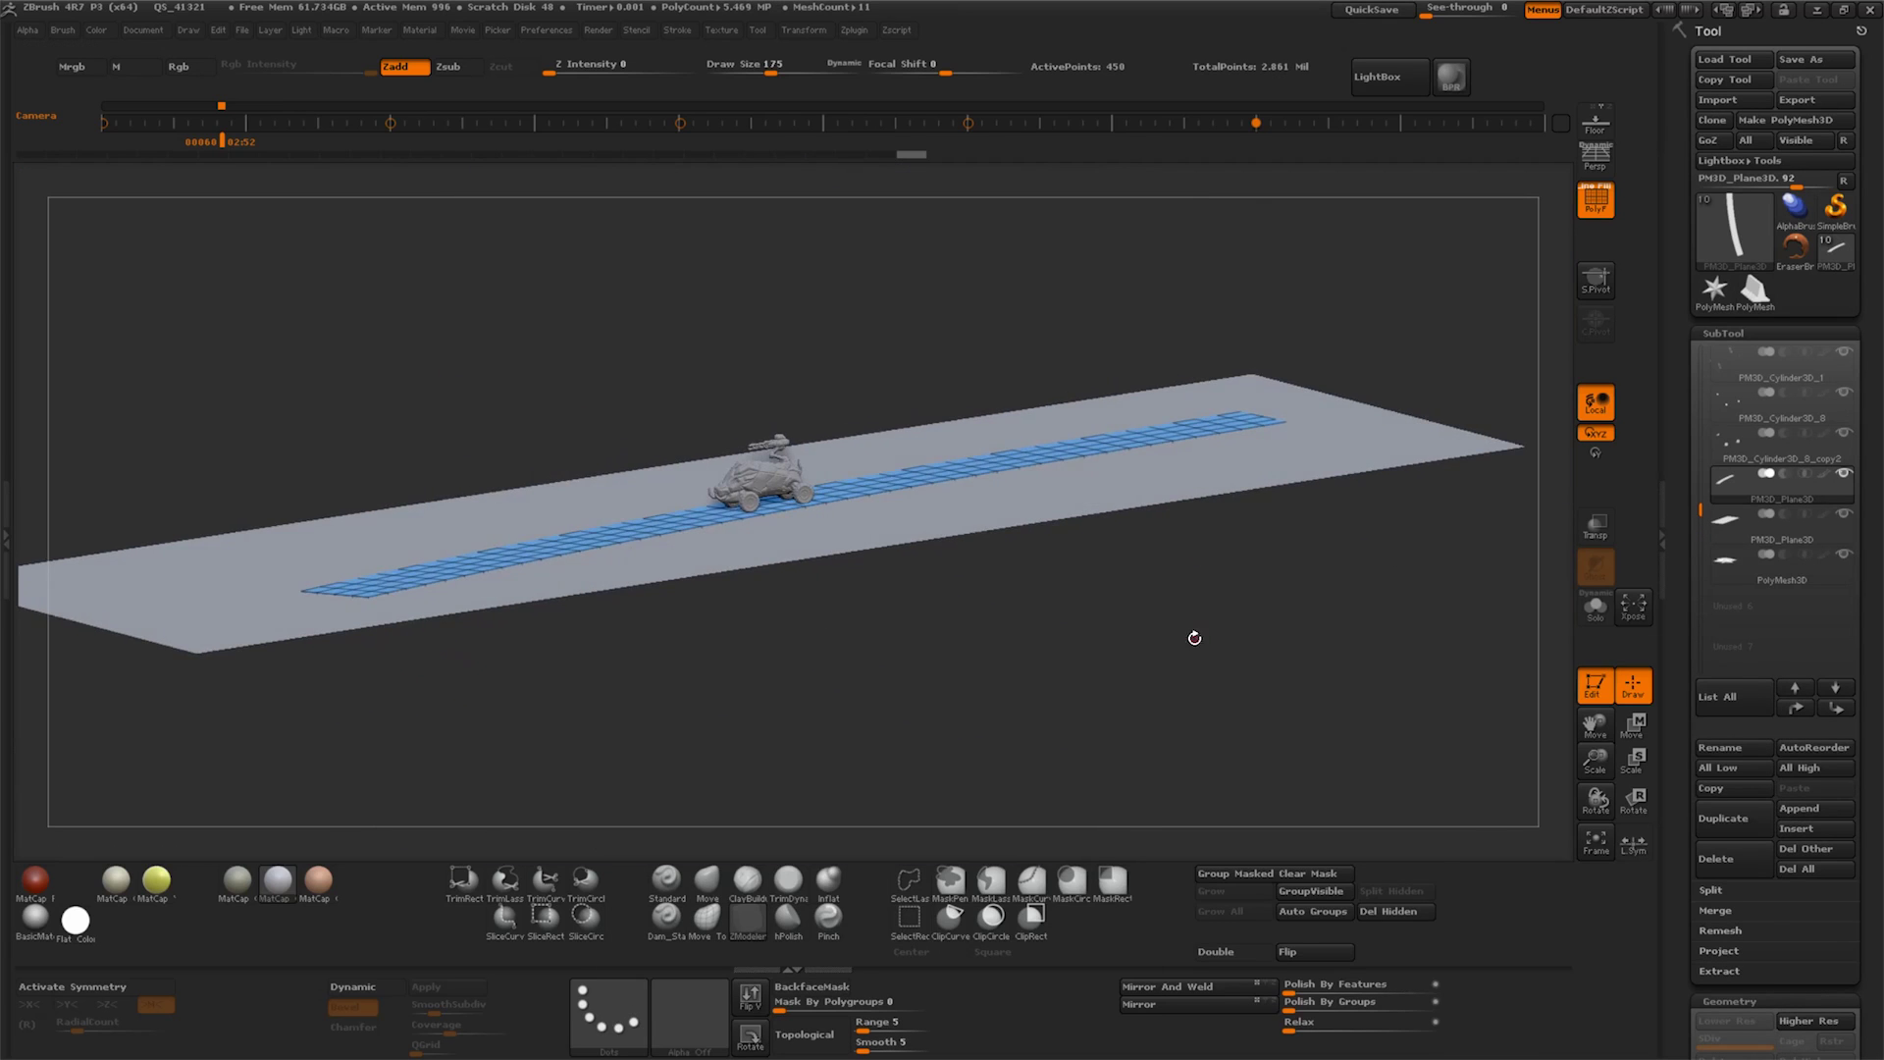
left_click_drag(1192, 640, 1271, 653)
scroll(1701, 506, "down", 1)
left_click(1757, 520)
left_click(1717, 859)
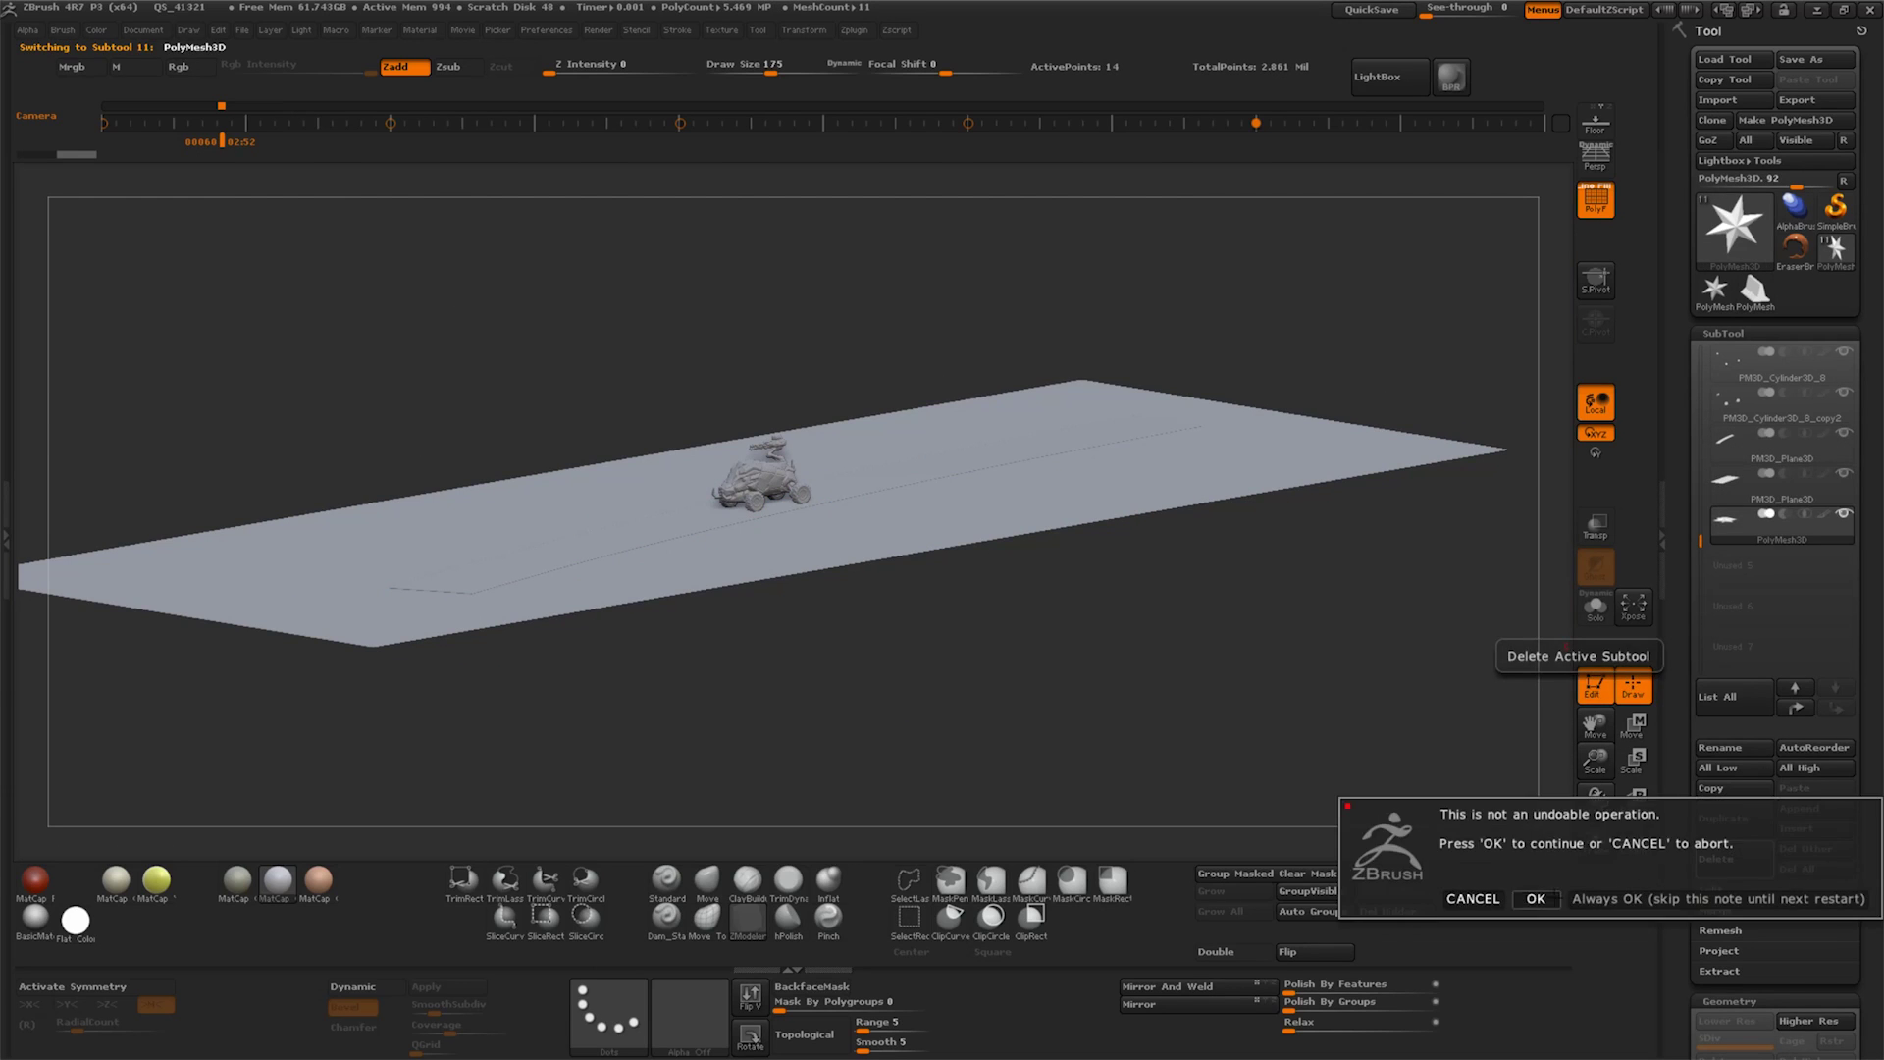
left_click(1536, 899)
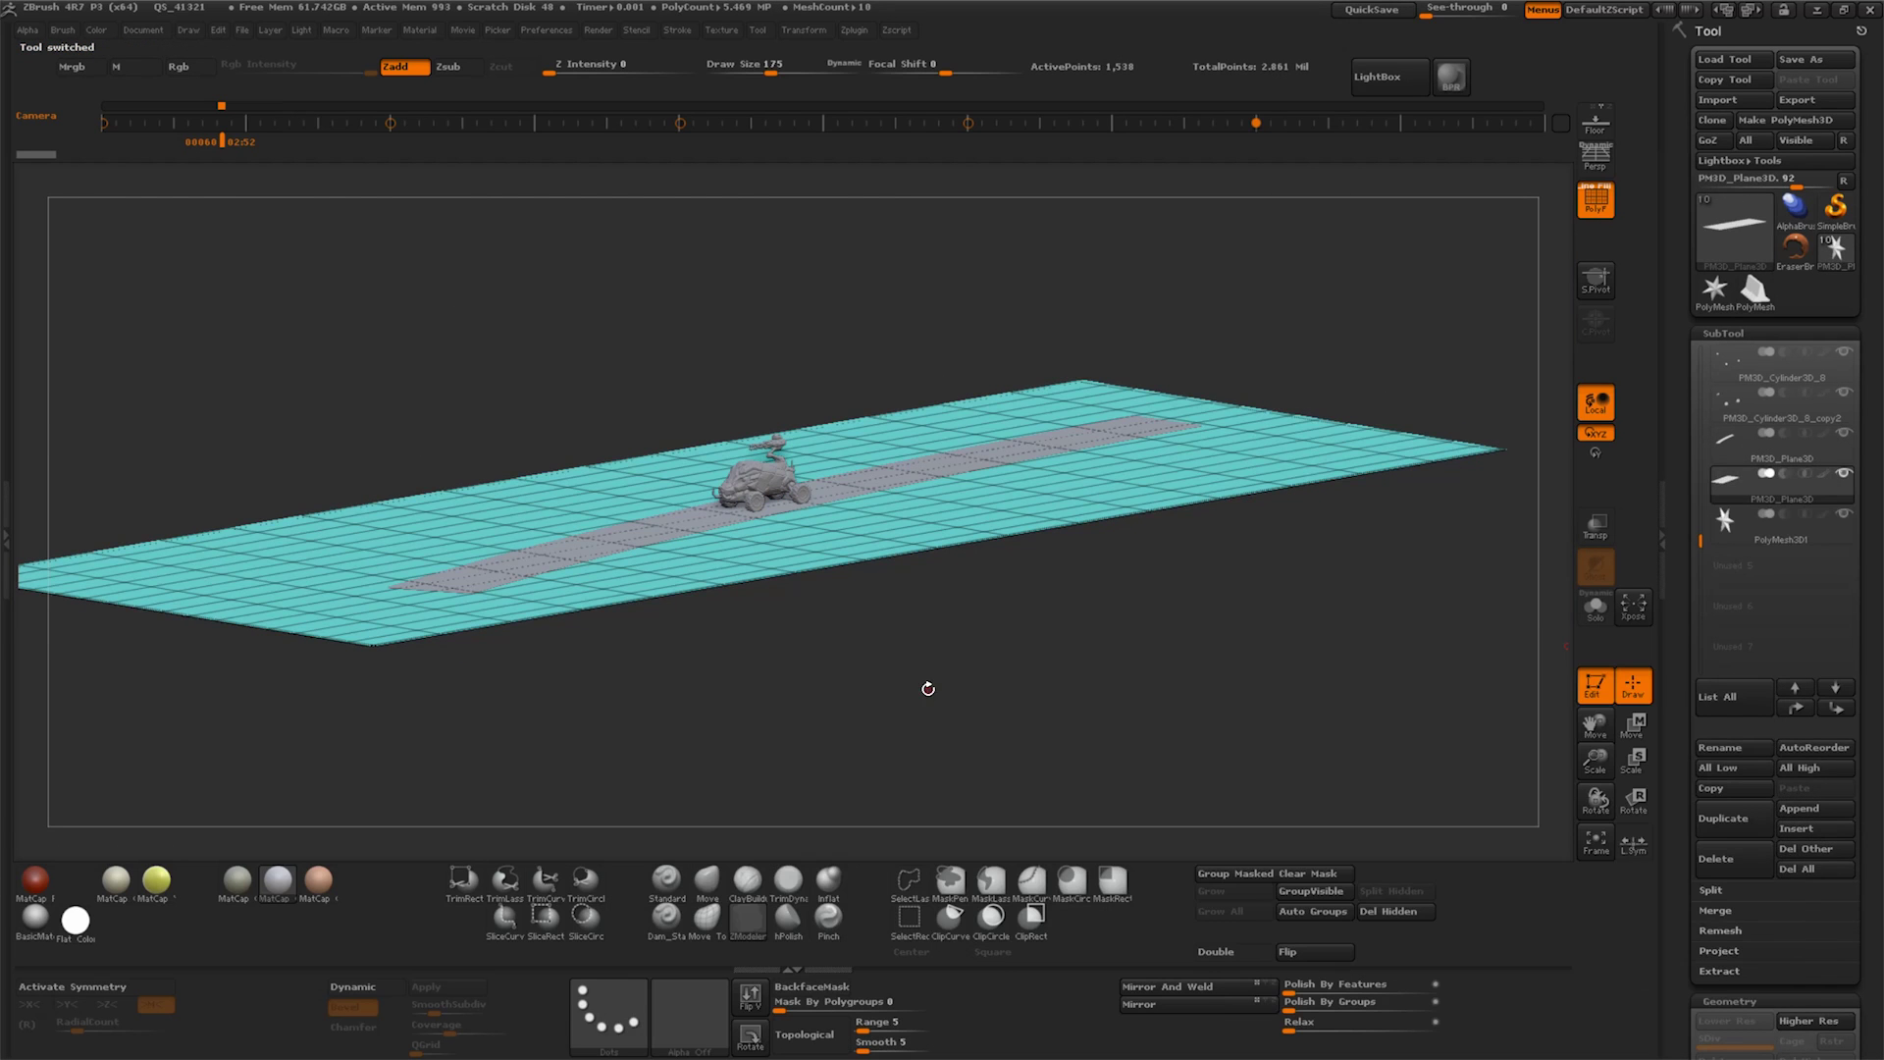
left_click(1717, 859)
left_click(1536, 901)
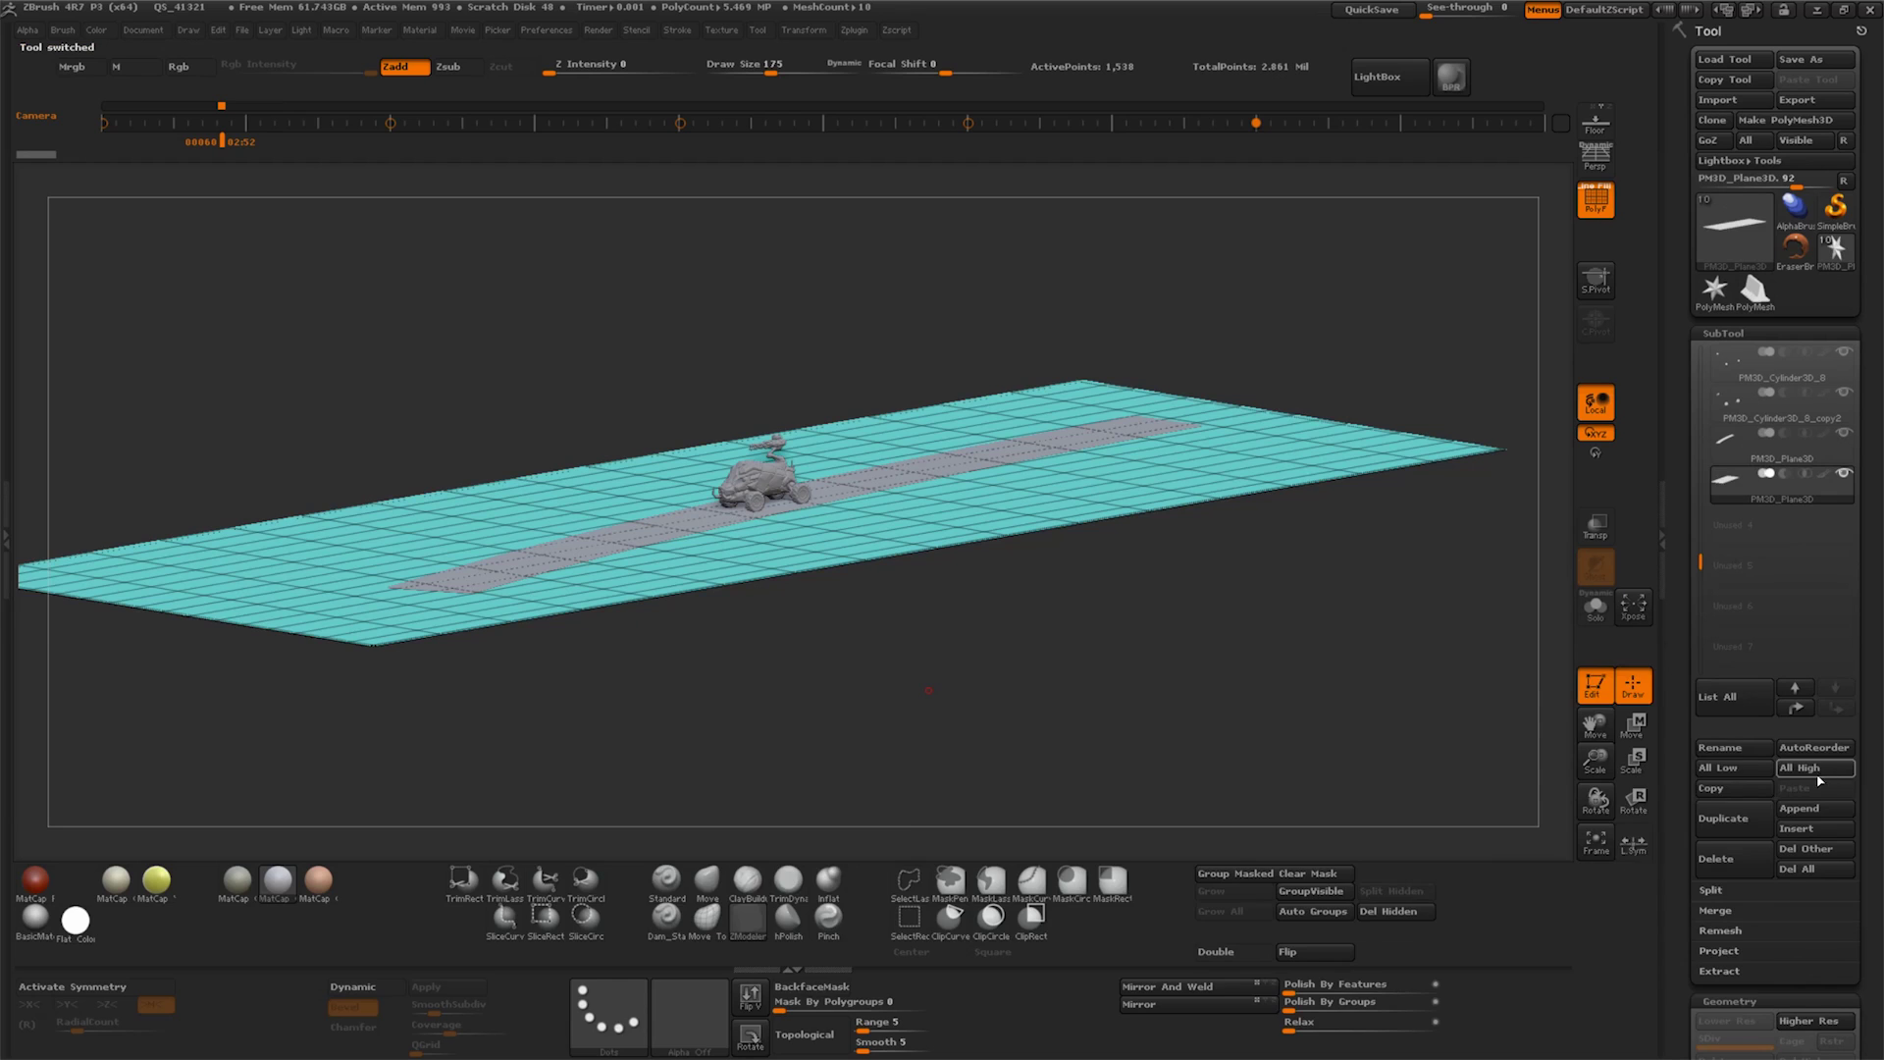
Append PolyMesh3D_1 as the barrier subtool and enable transparency to see it
left_click(1780, 808)
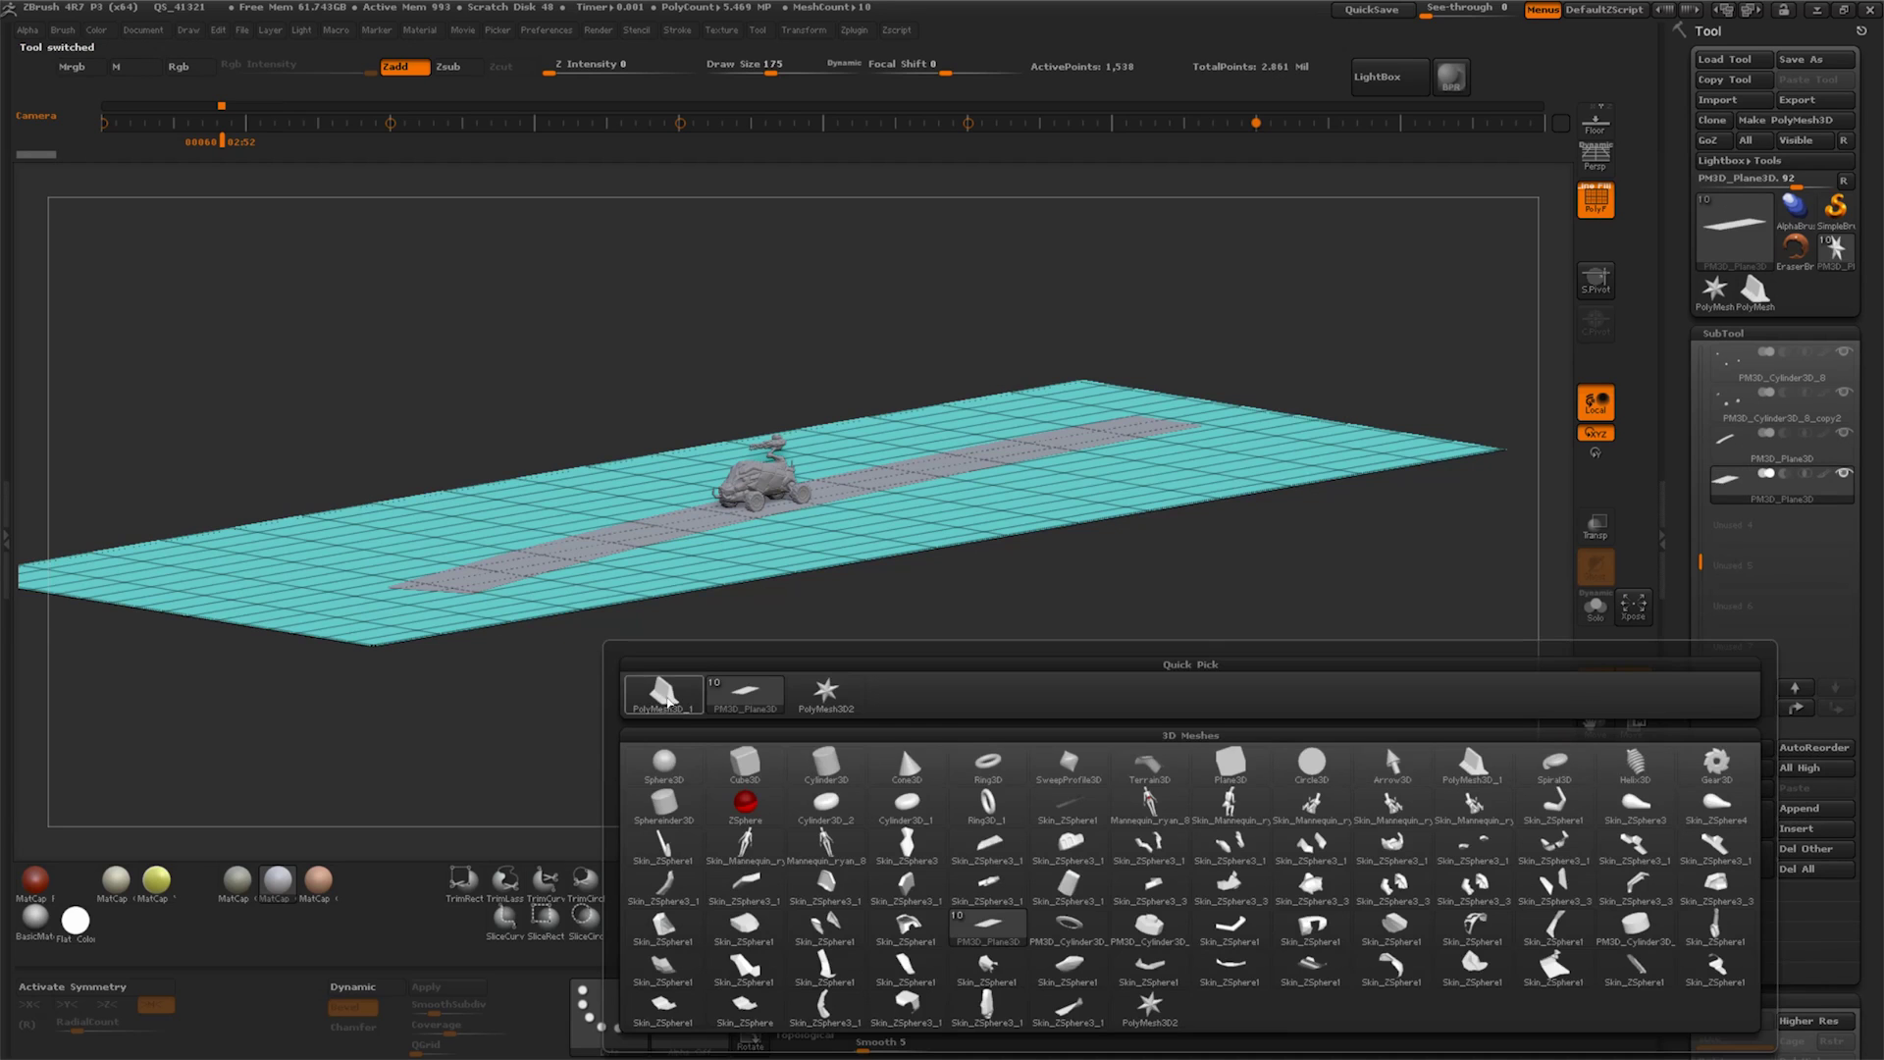
left_click(663, 695)
left_click_drag(1595, 761, 1707, 815)
mouse_move(1132, 728)
left_mouse_down()
mouse_move(1276, 589)
mouse_move(1151, 665)
left_mouse_up()
left_click(1764, 543)
left_click(1596, 527)
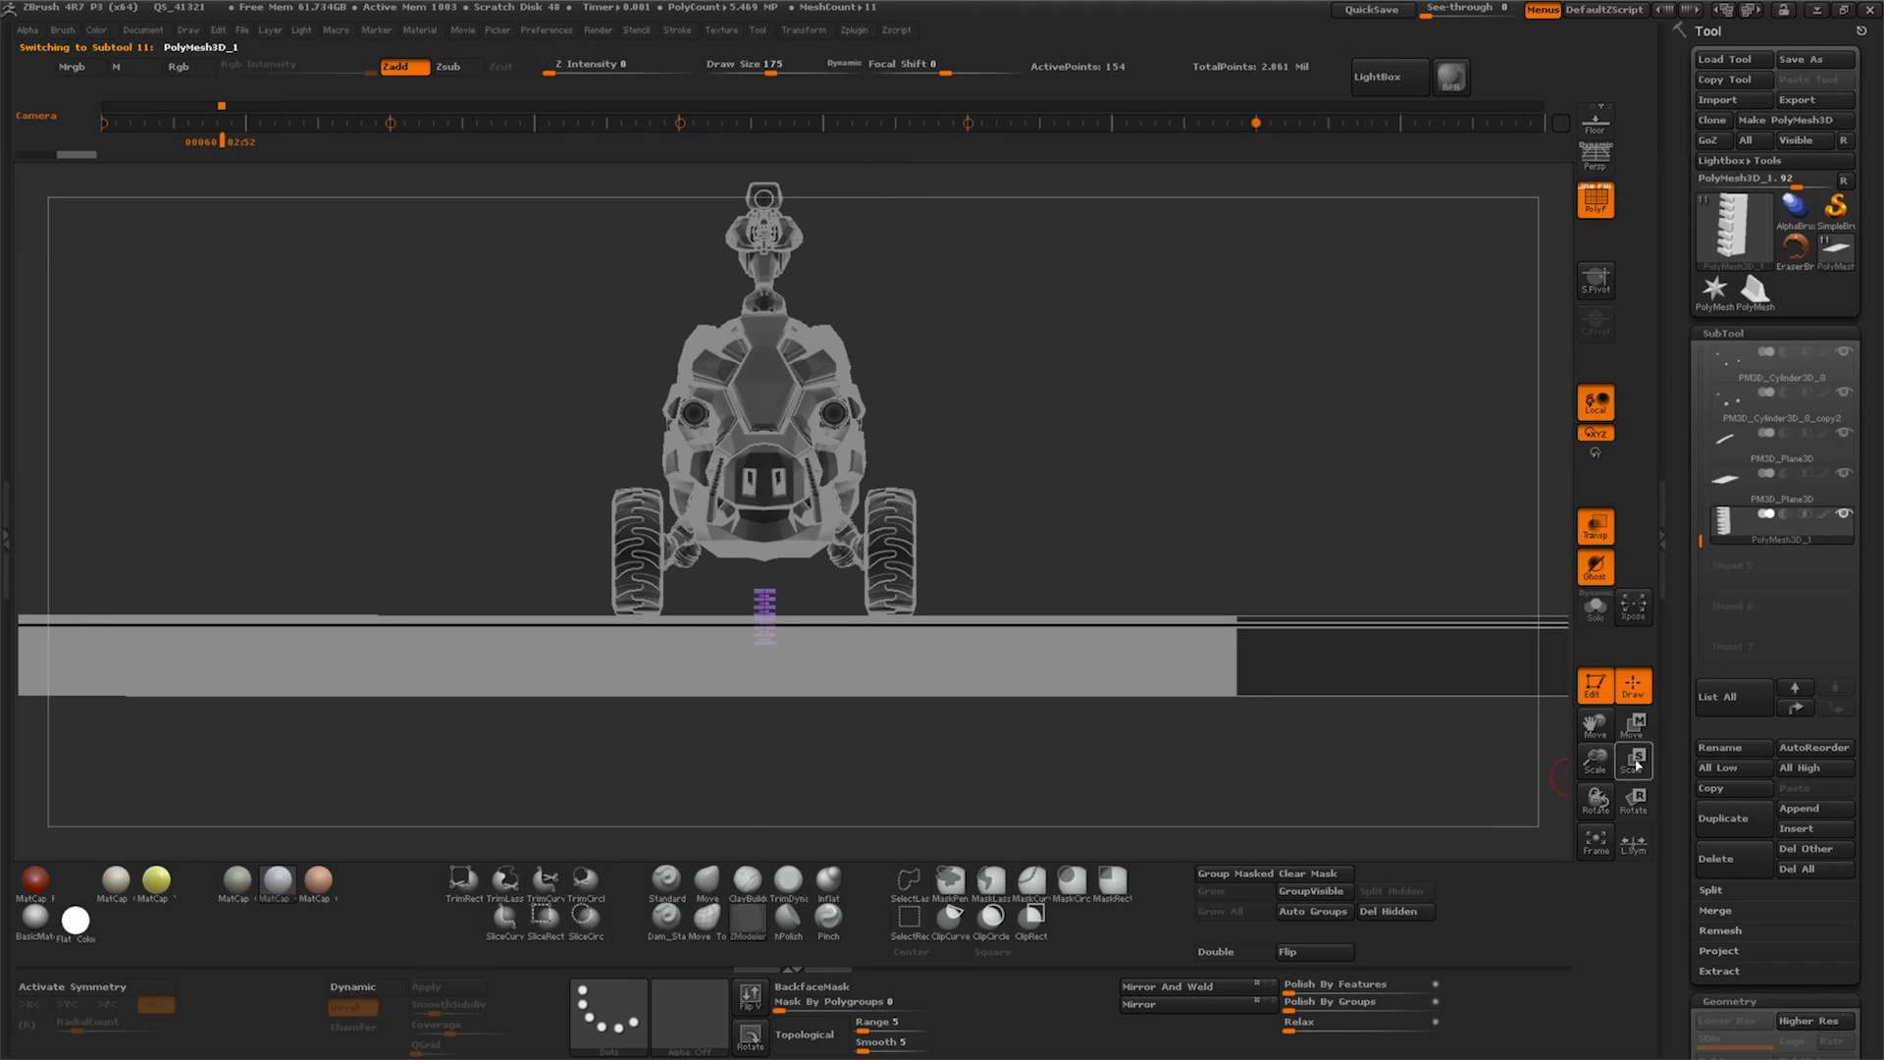
Scale the barrier up about 1.5 times from a straight side view
left_click(1634, 800)
left_click_drag(1596, 760, 1694, 738)
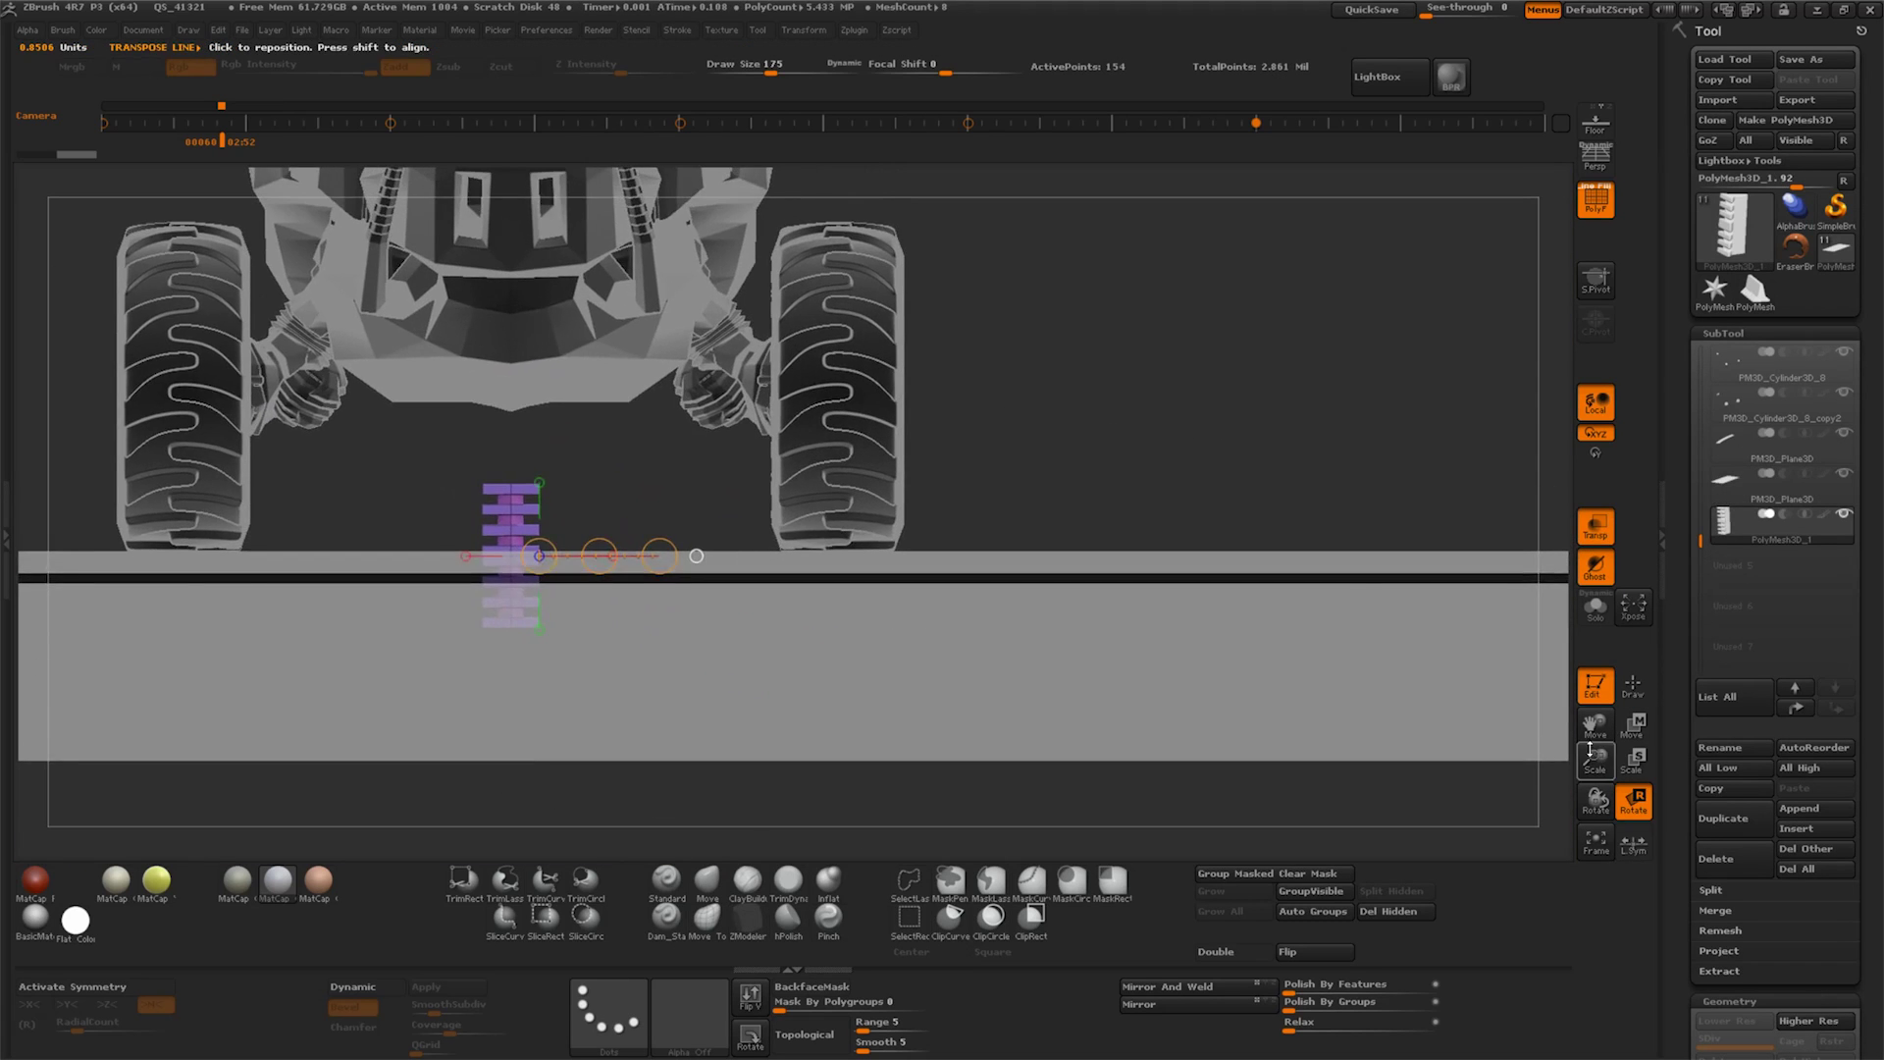
mouse_move(1111, 711)
left_mouse_down("shift")
mouse_move(897, 650)
mouse_move(799, 516)
left_mouse_up("shift")
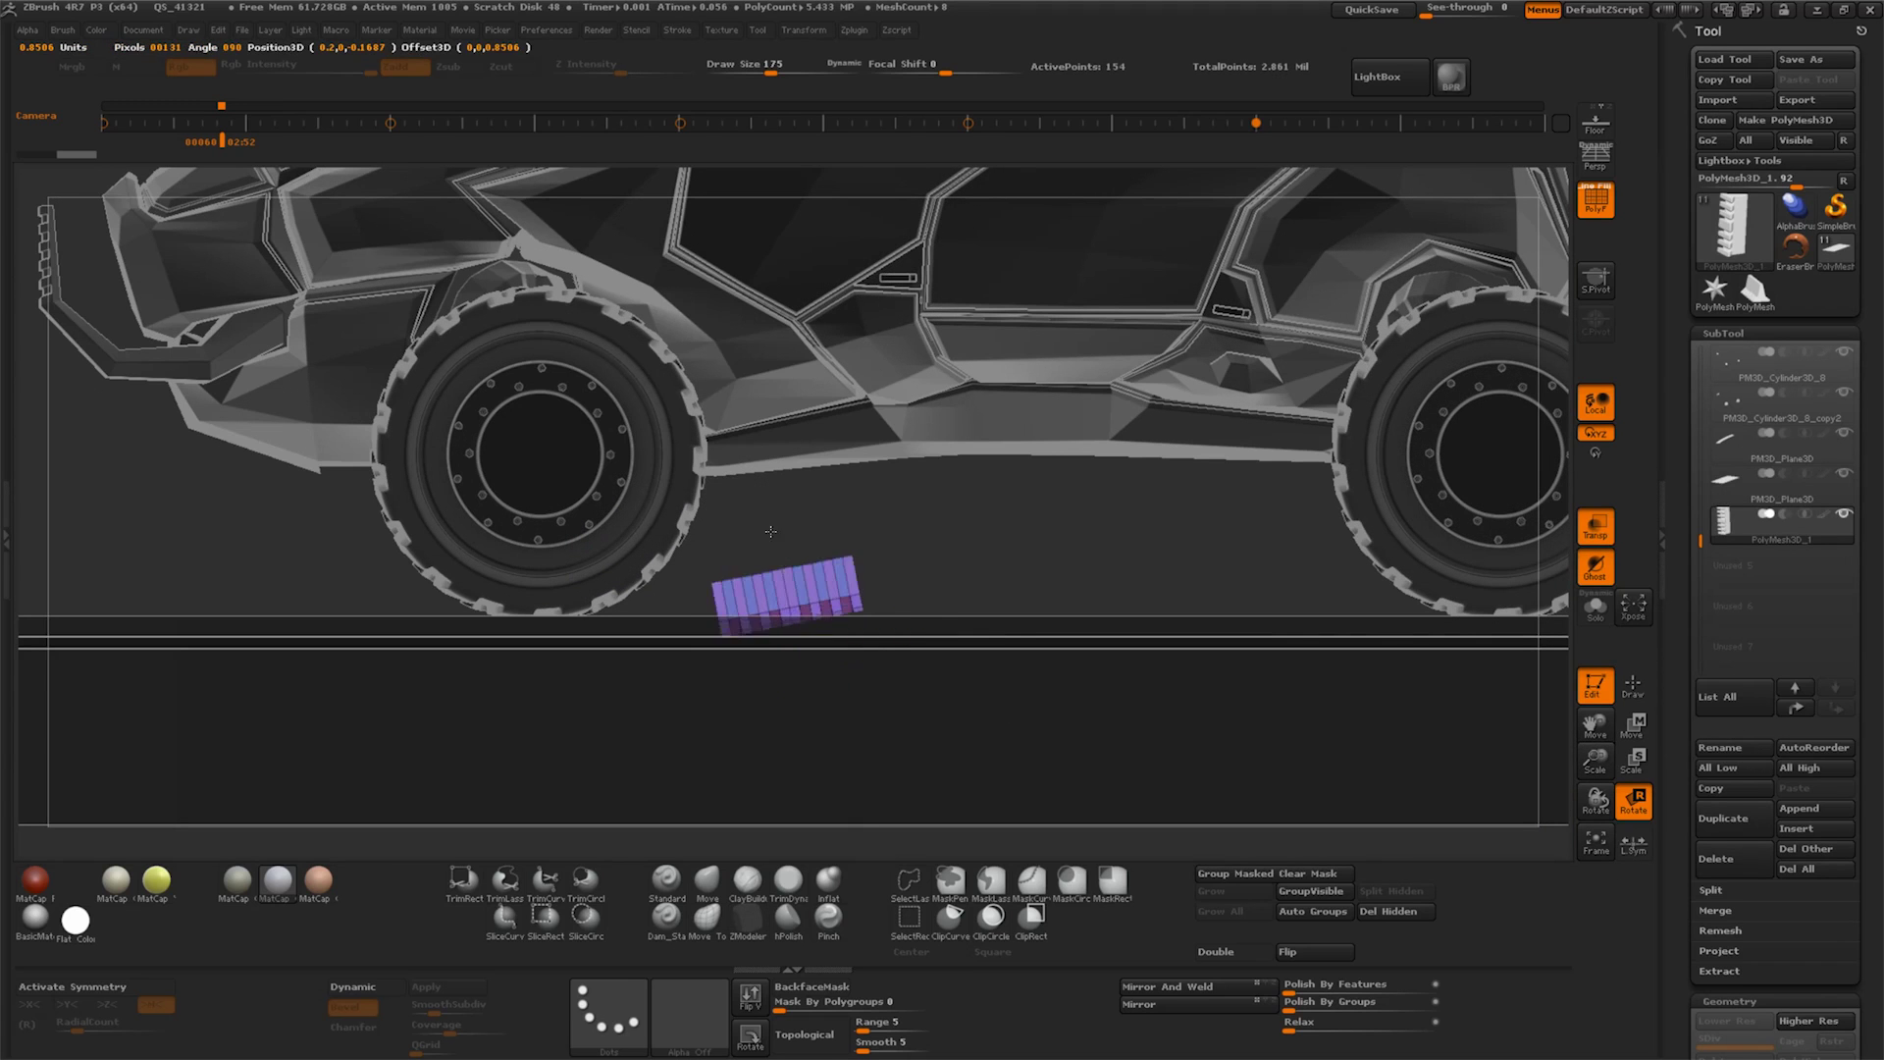
left_click(1634, 760)
left_click_drag(792, 609, 792, 769)
left_click_drag(792, 686, 795, 929)
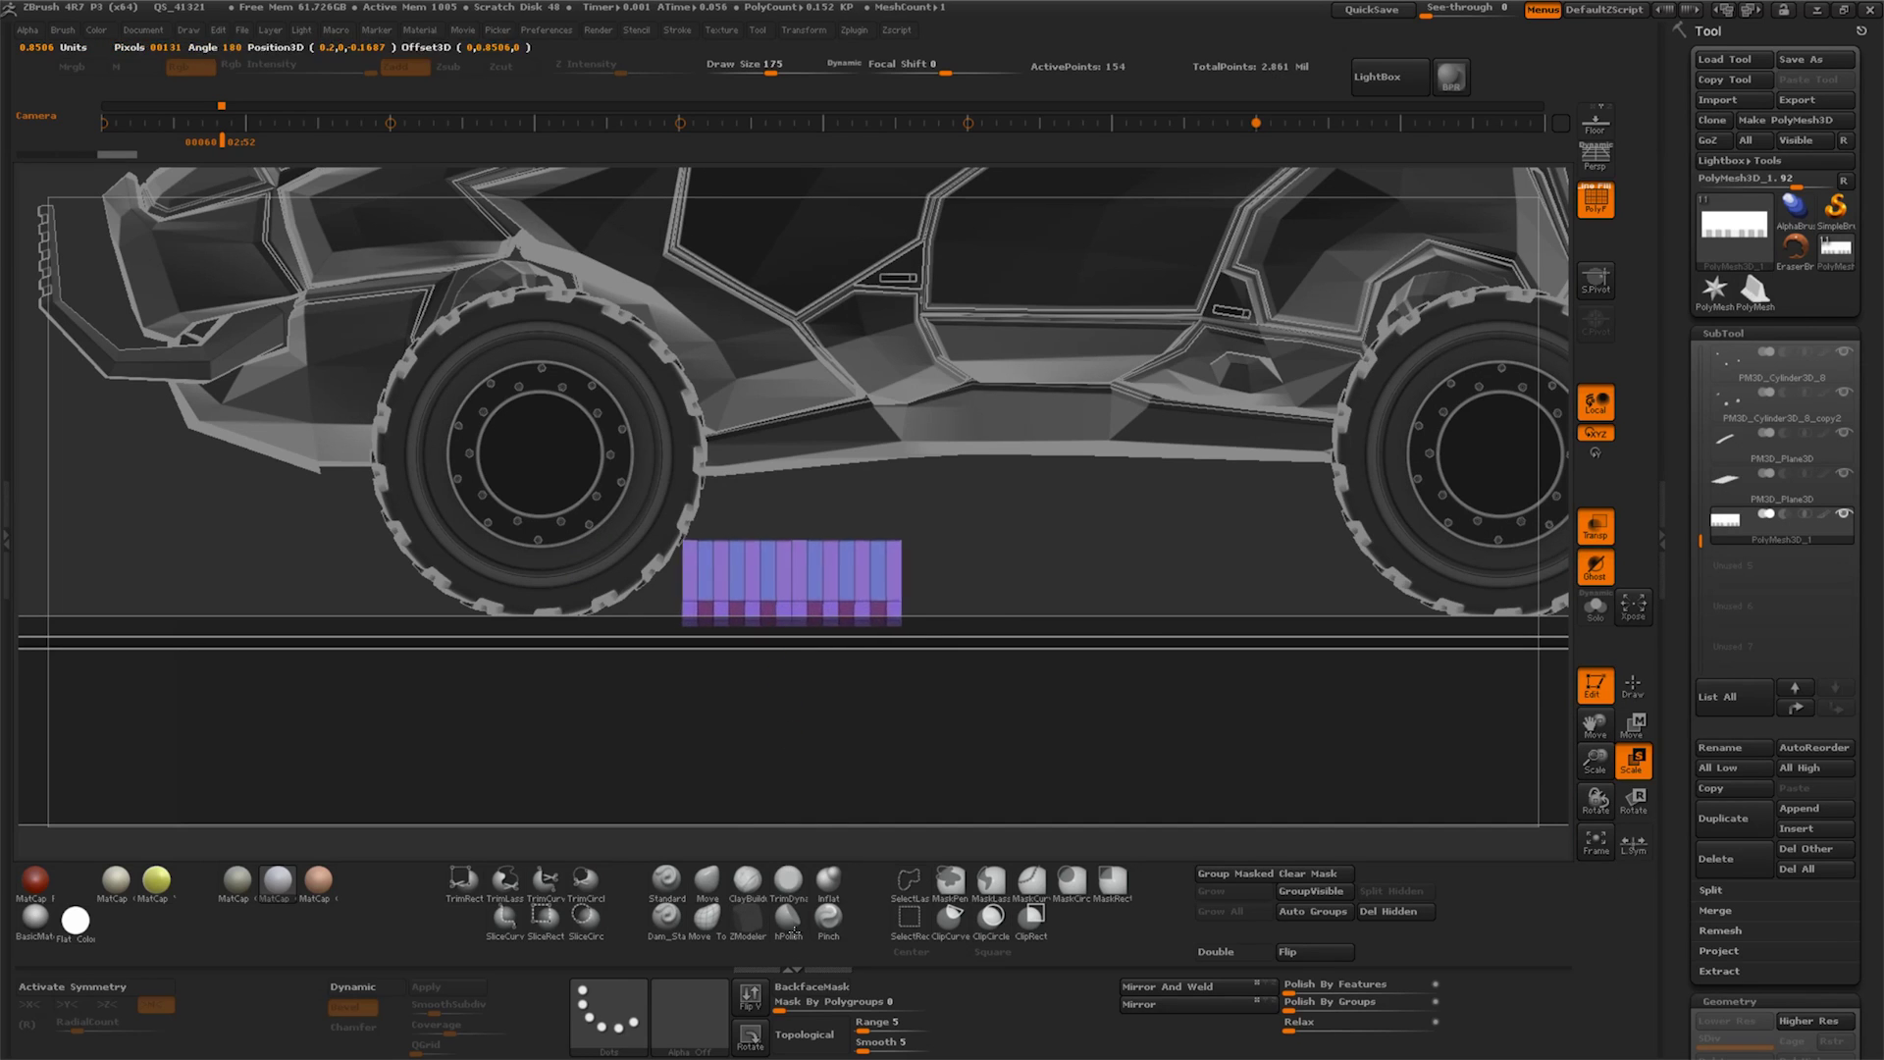
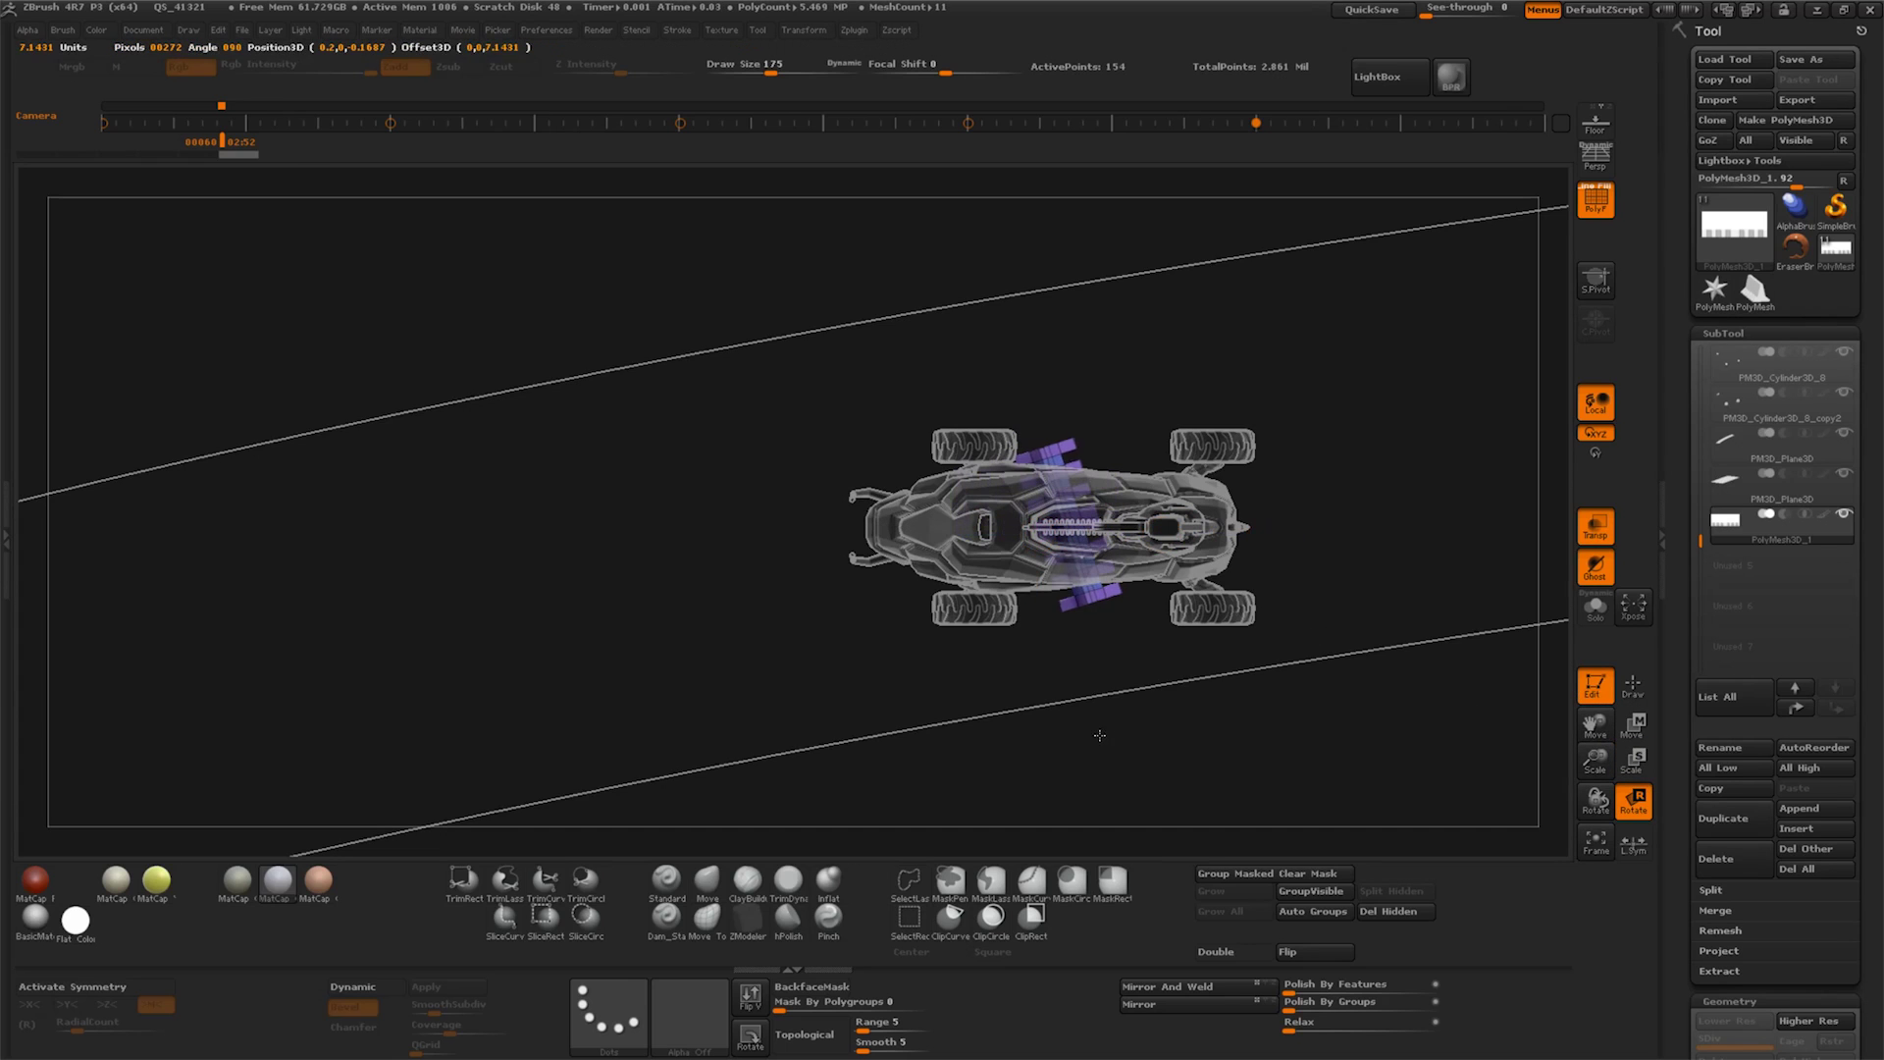
Move the toothed barrier to the lower left beside the vehicle and rotate it slightly clockwise
key("w")
left_click_drag(1136, 743, 740, 696)
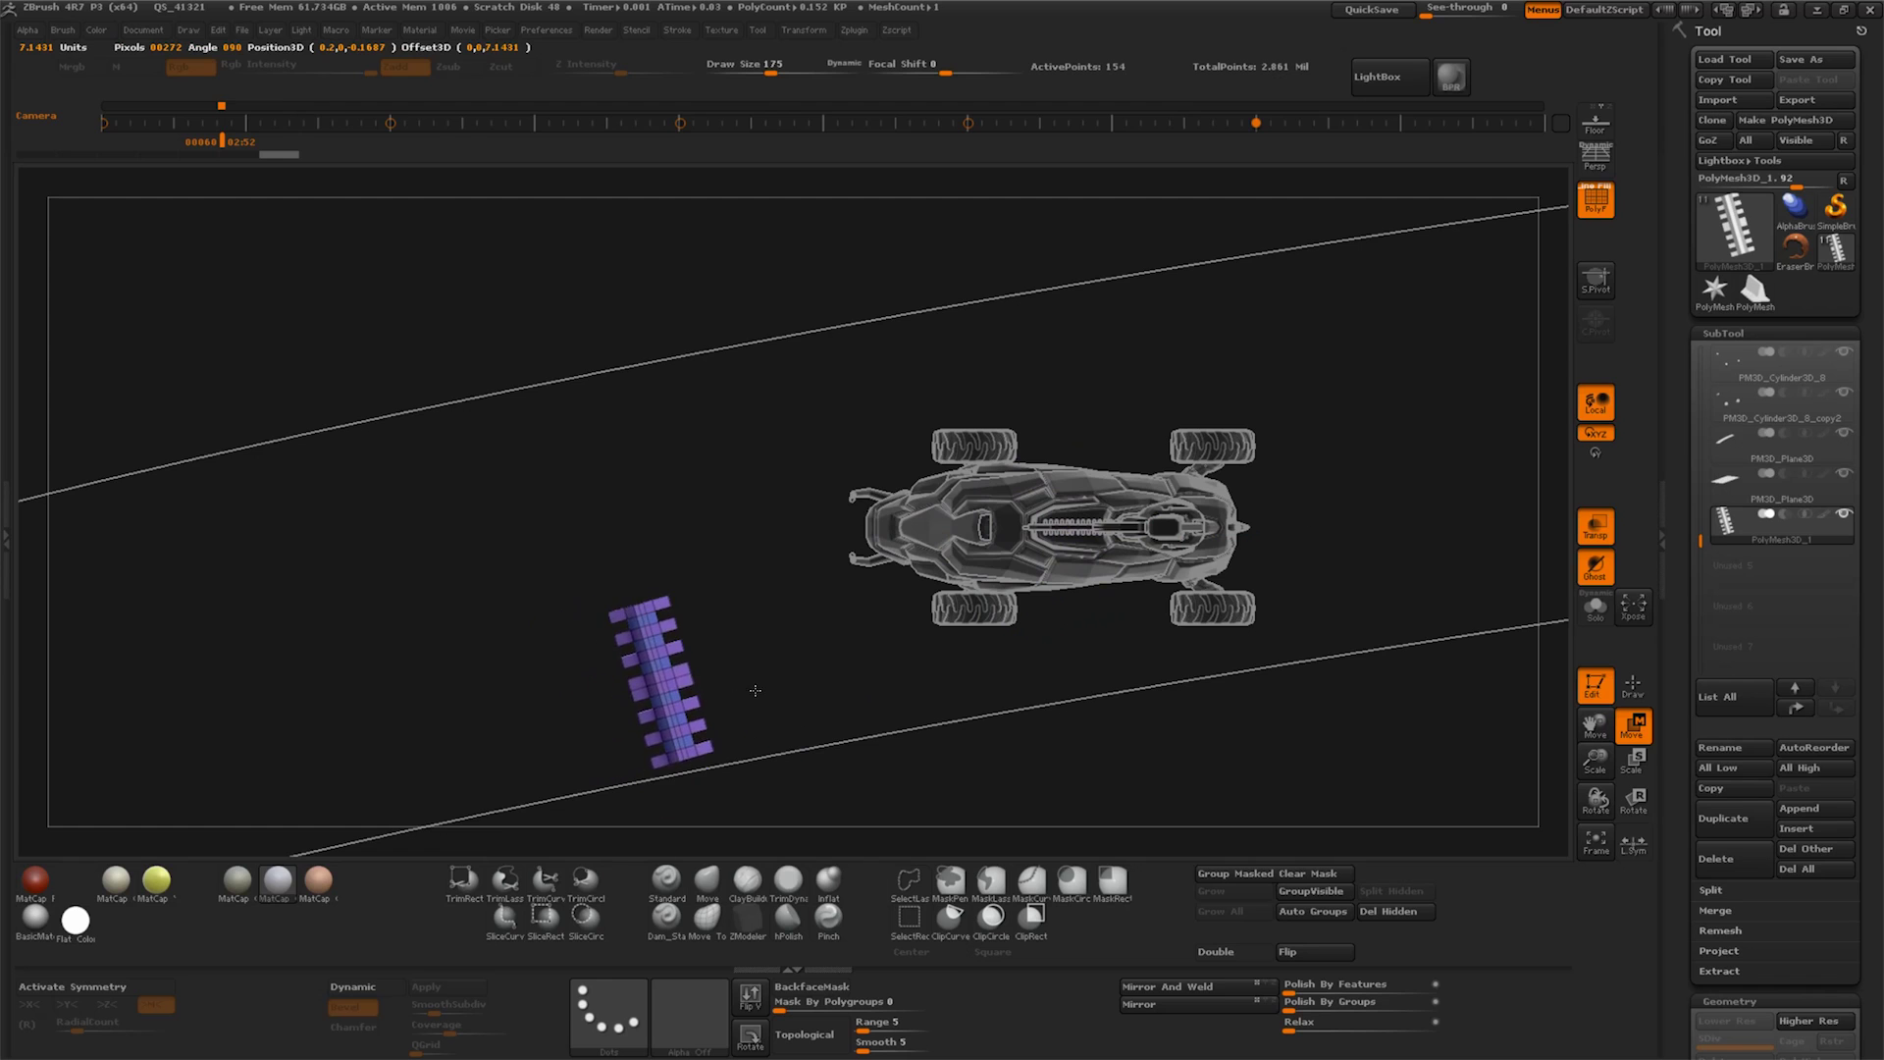
left_click_drag(1037, 534, 1288, 534)
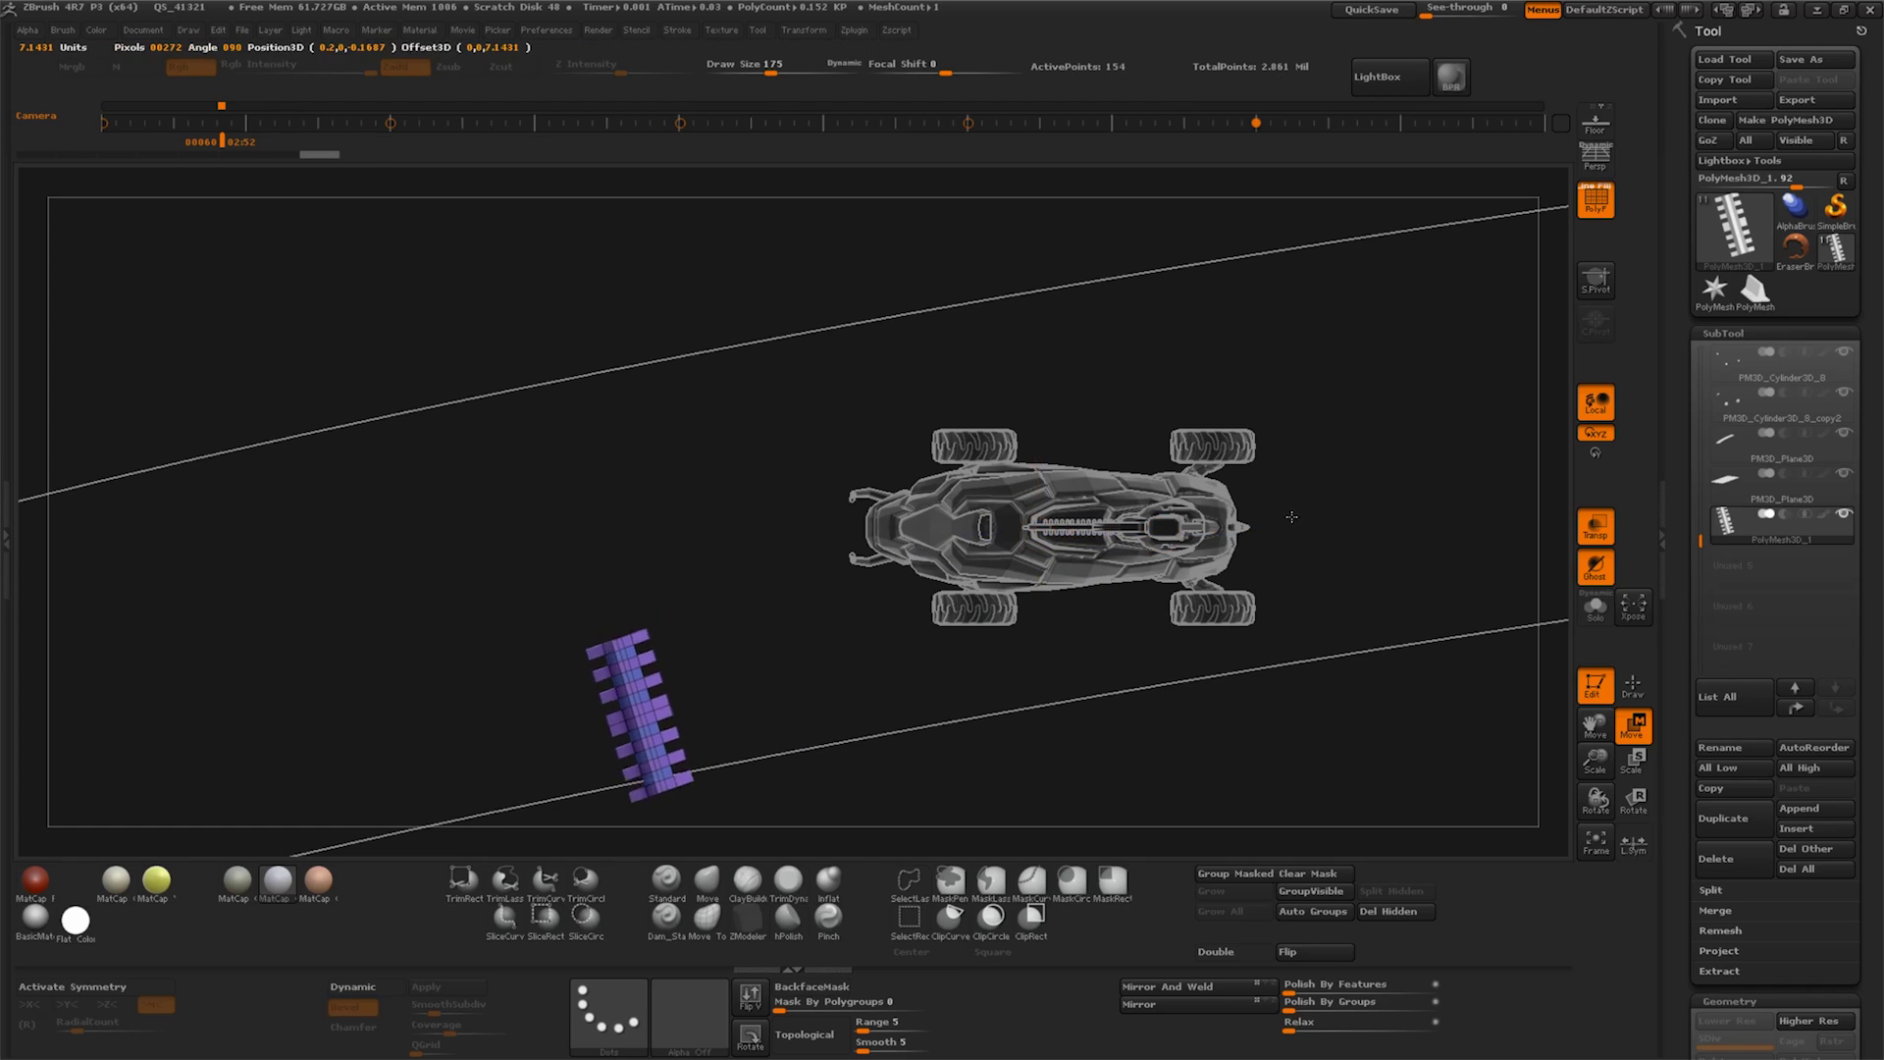
key("ctrl+z")
key("ctrl+z")
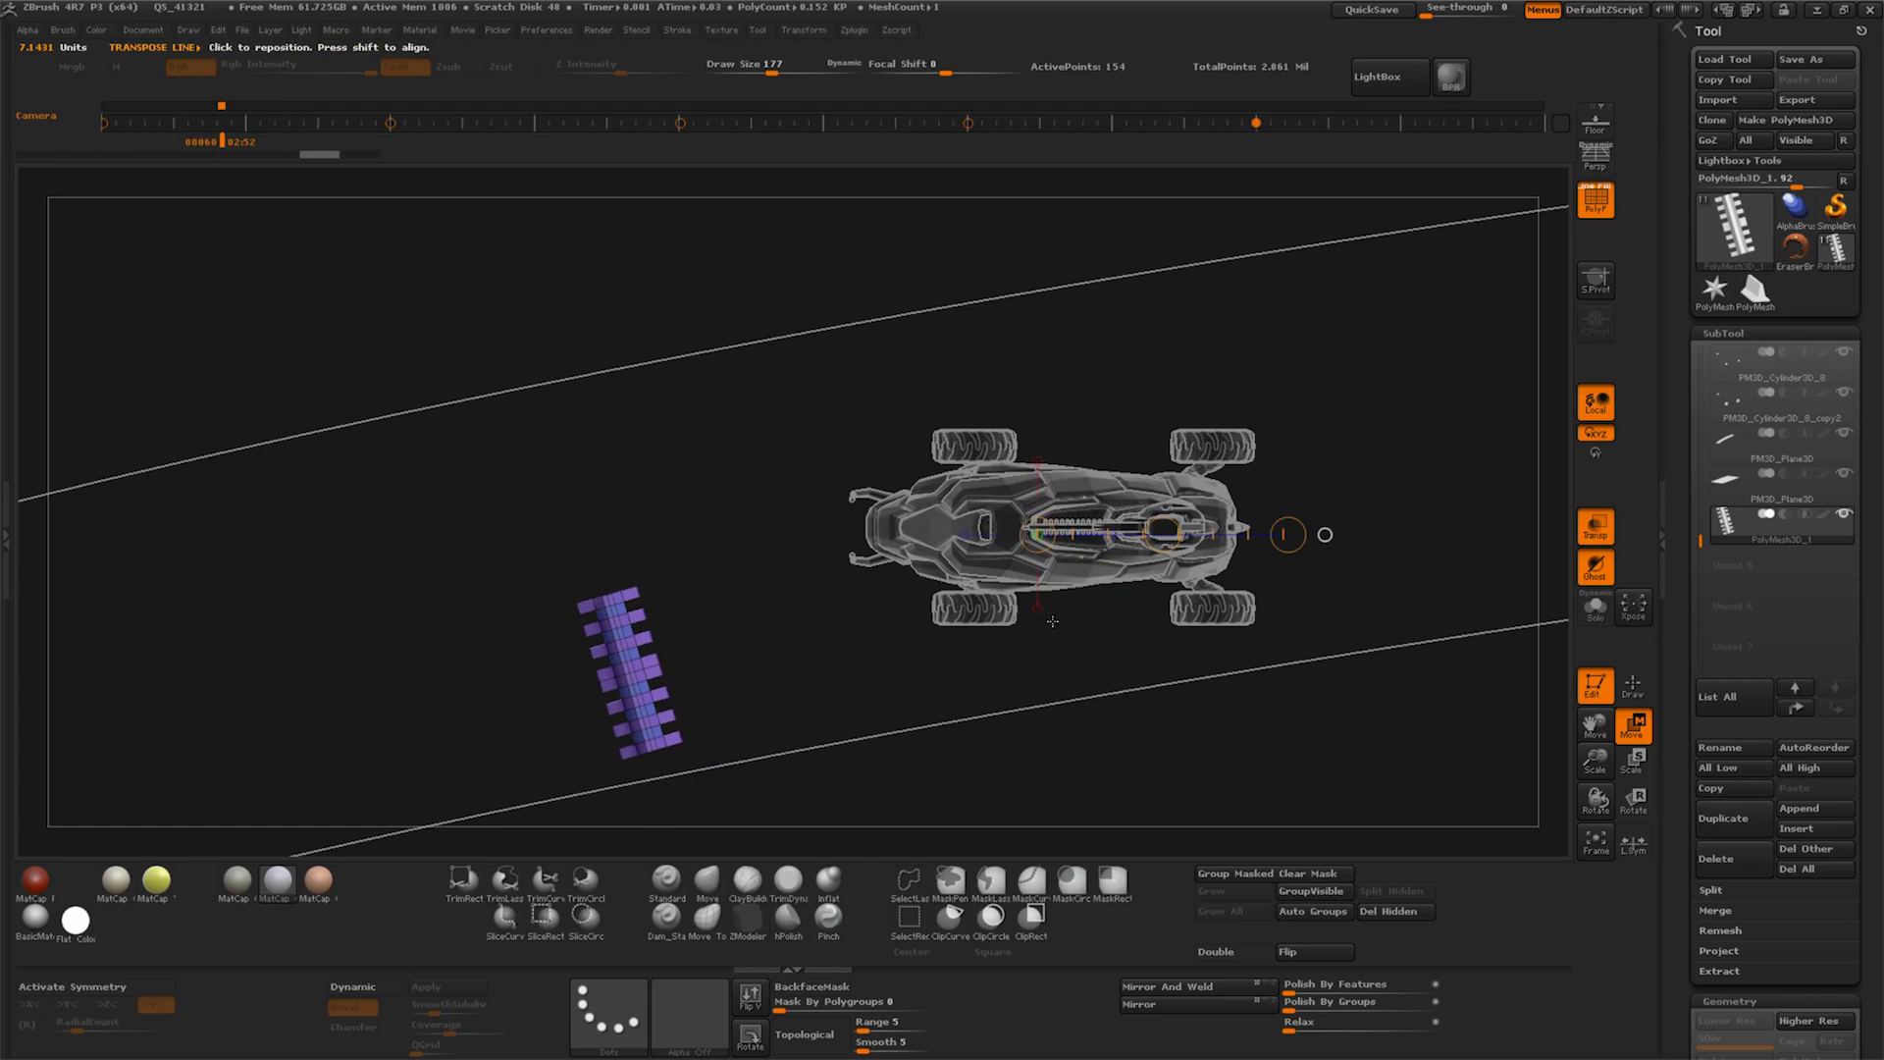
mouse_move(663, 672)
left_mouse_down()
mouse_move(875, 664)
mouse_move(879, 631)
mouse_move(1027, 664)
left_mouse_up()
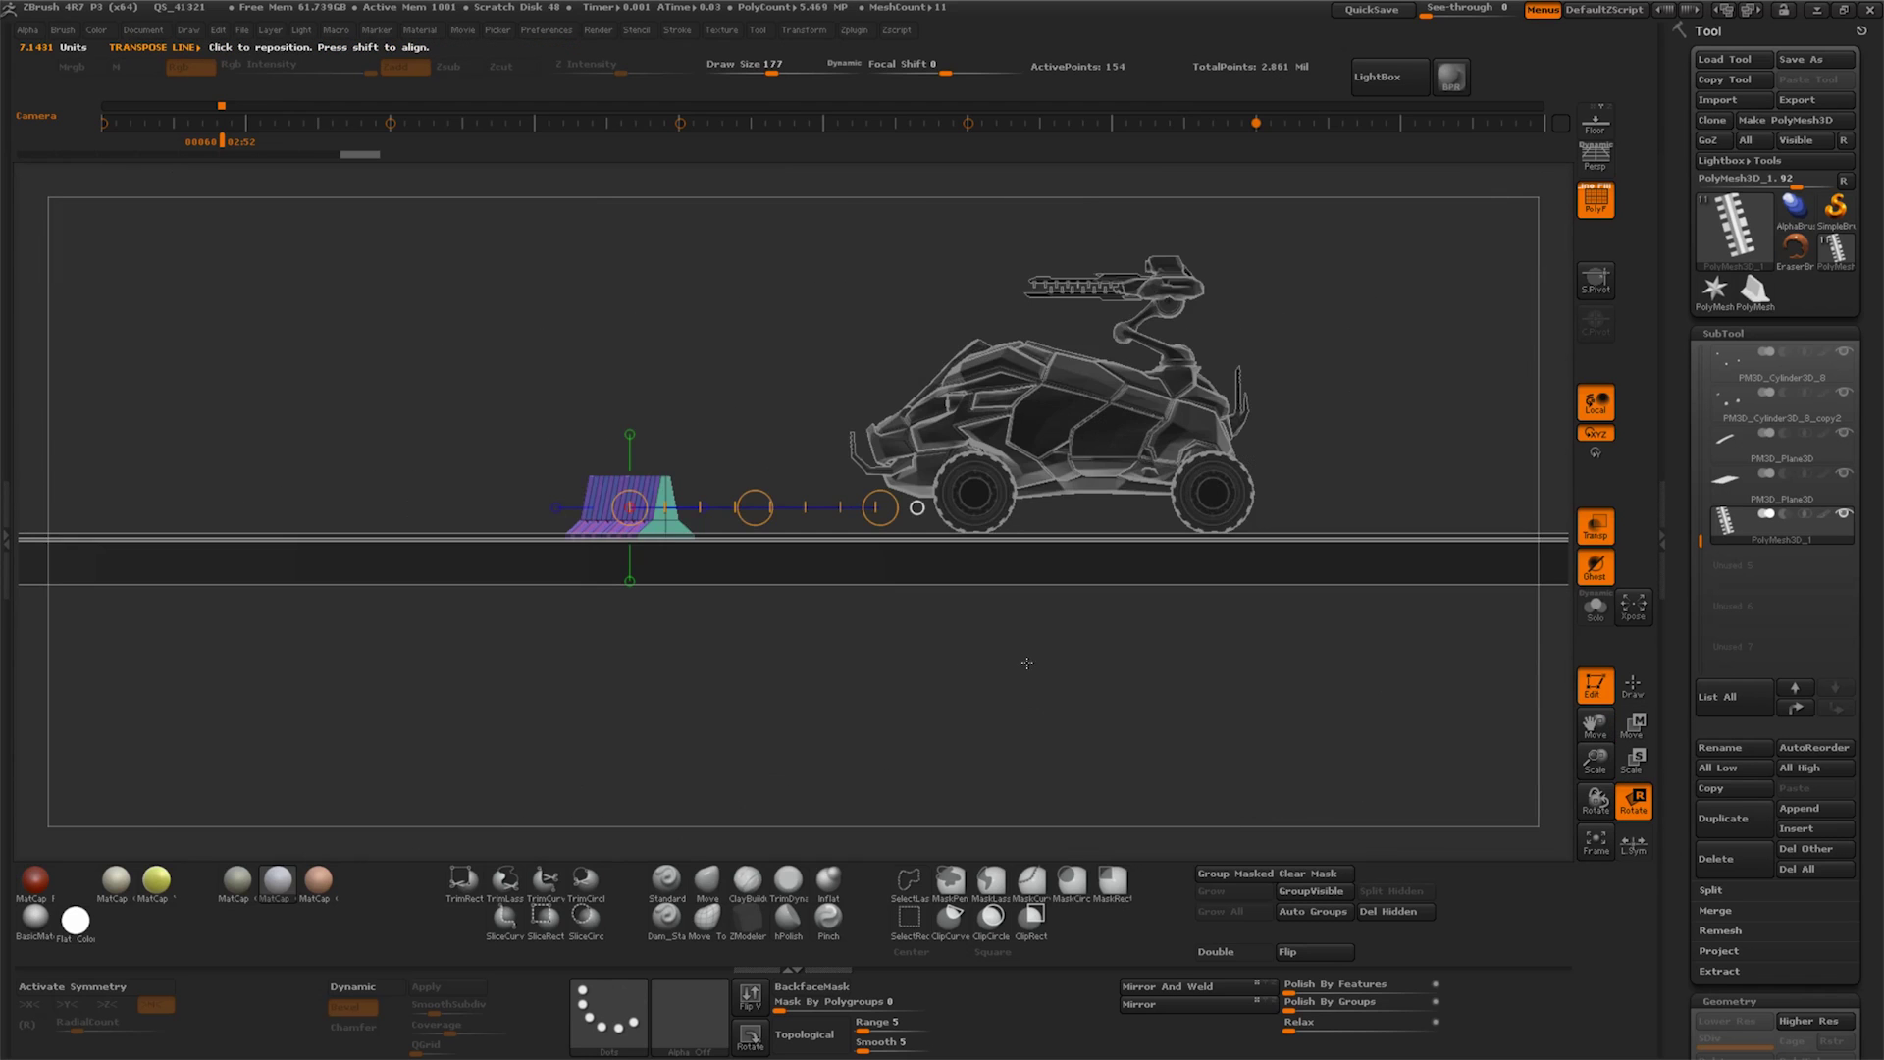
Raise the barrier with a vertical Move line so it sits on the ground
mouse_move(1596, 761)
left_mouse_down()
mouse_move(1596, 726)
mouse_move(1596, 815)
mouse_move(1535, 723)
left_mouse_up()
key("w")
left_click(1596, 842)
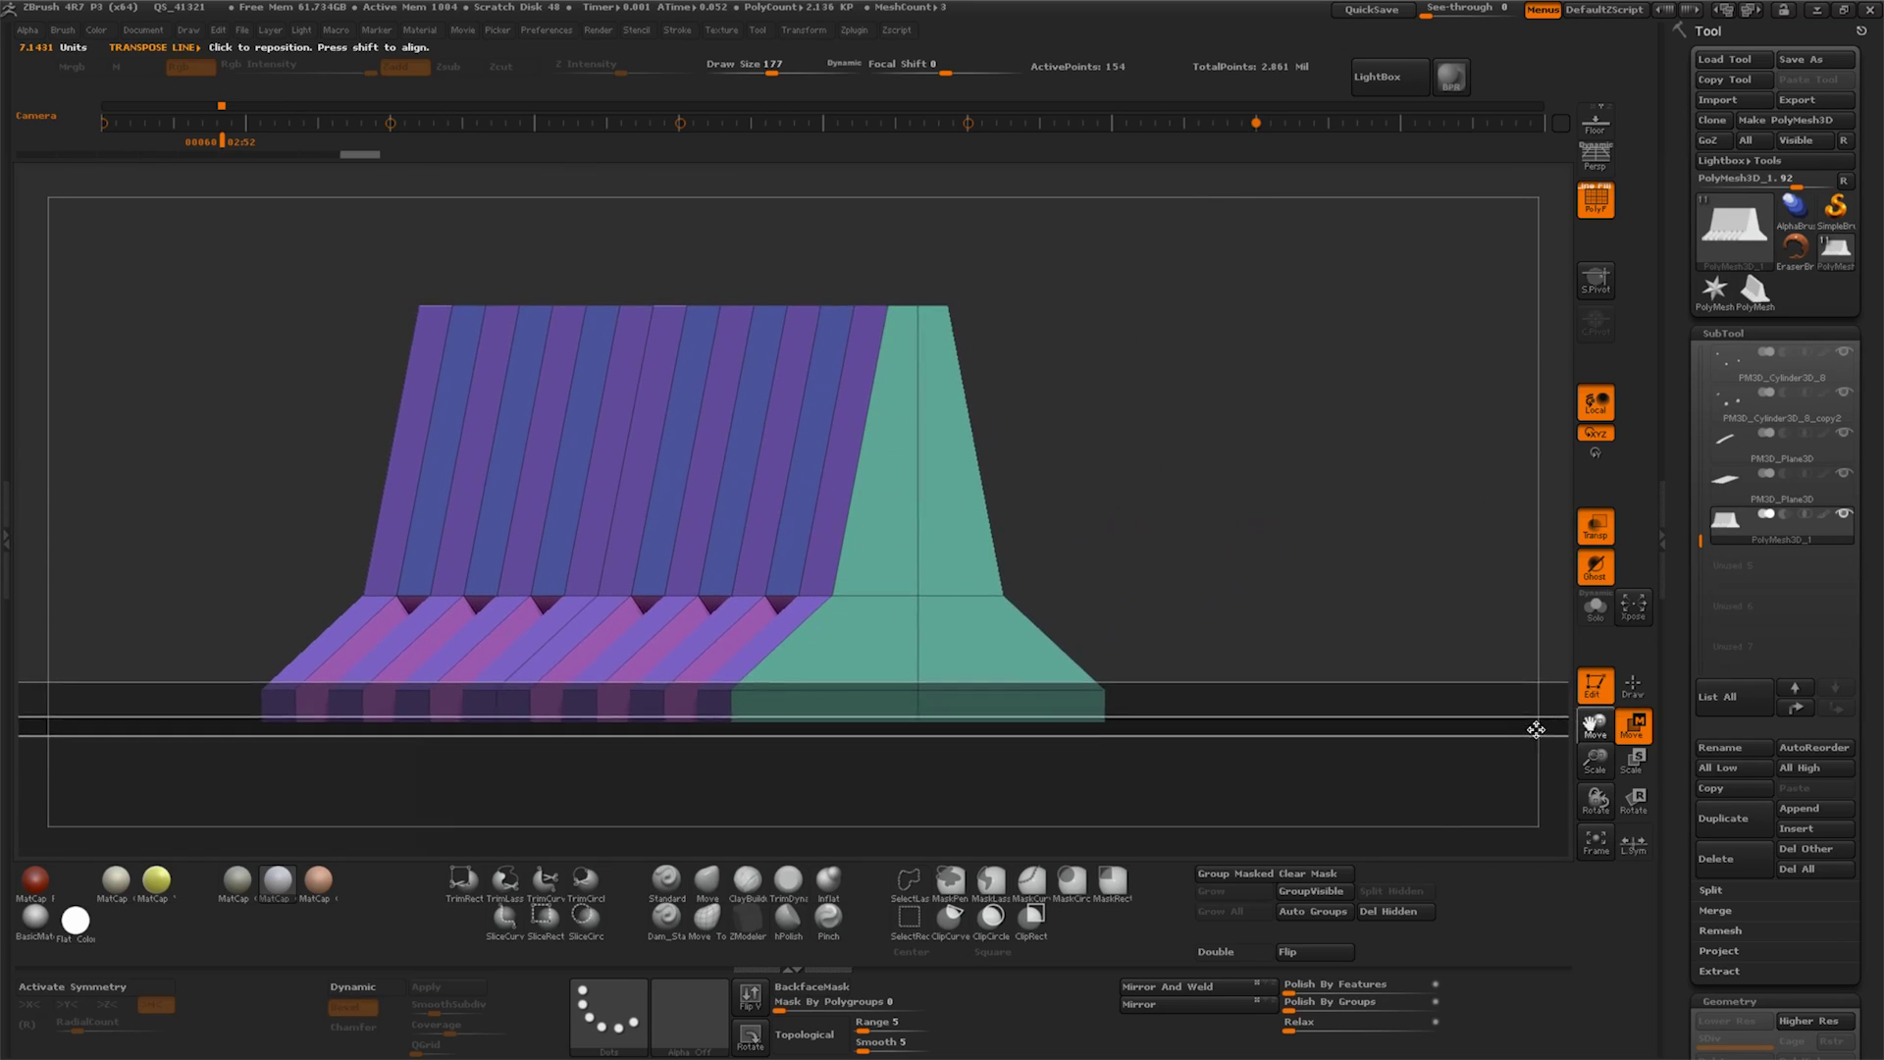
left_click_drag(913, 252, 913, 614)
left_click_drag(913, 433, 915, 388)
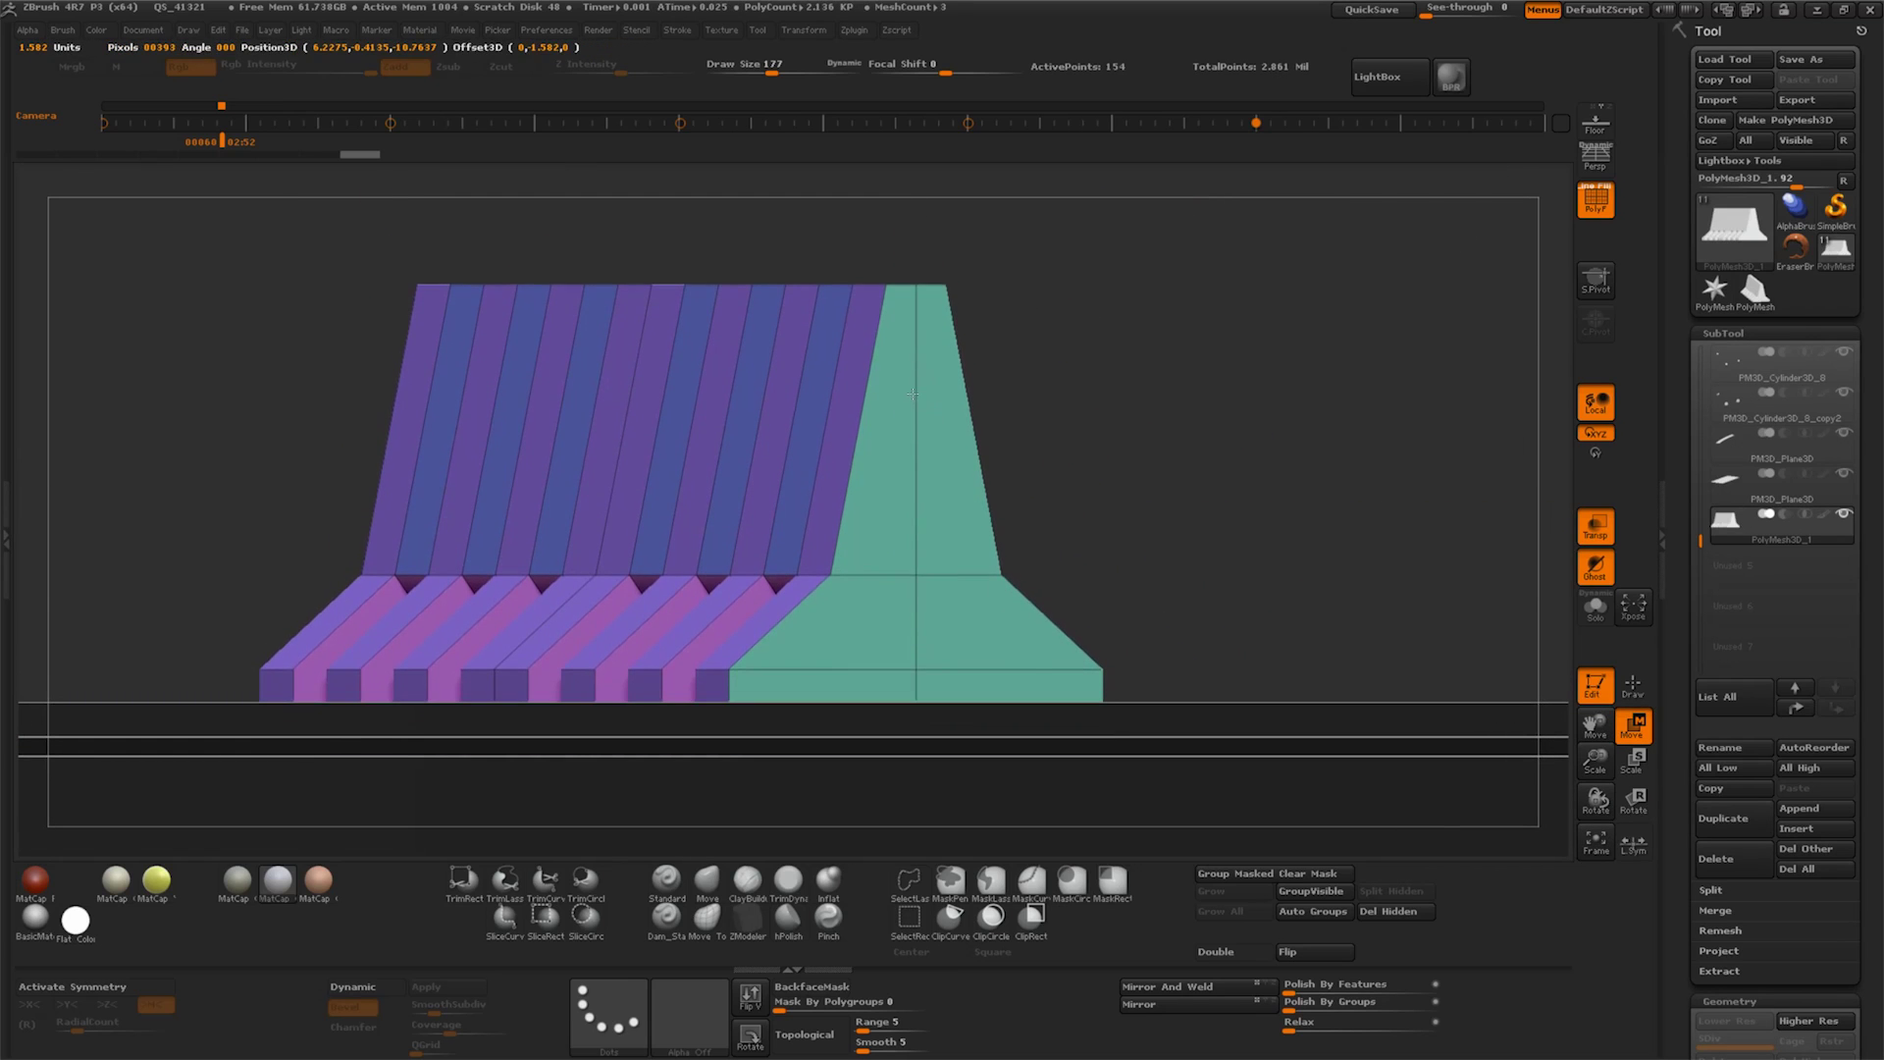
left_click_drag(1596, 771, 1595, 814)
mouse_move(1009, 622)
left_mouse_down()
mouse_move(1182, 533)
mouse_move(1540, 673)
mouse_move(1606, 727)
mouse_move(1681, 948)
left_mouse_up()
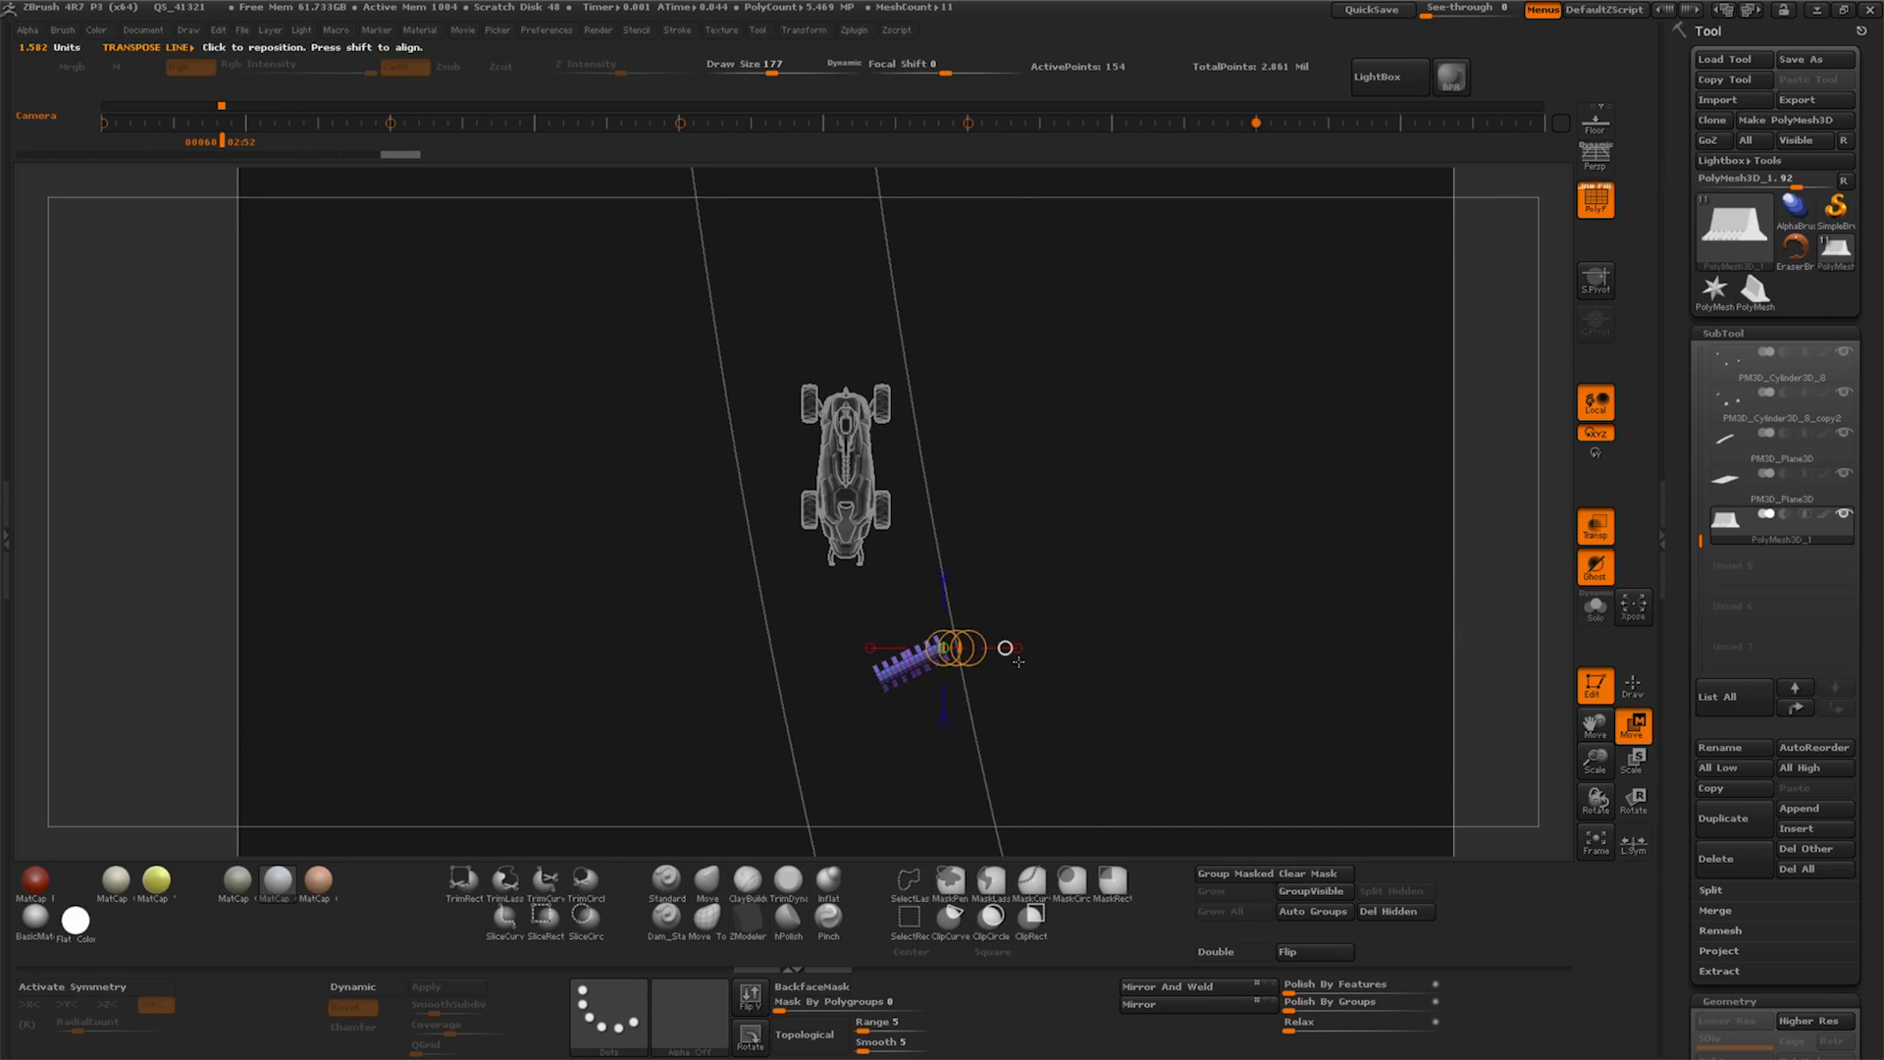
Nudge the barrier into place and pull a second copy down the road, turned straight across it
left_click_drag(951, 688, 1029, 635)
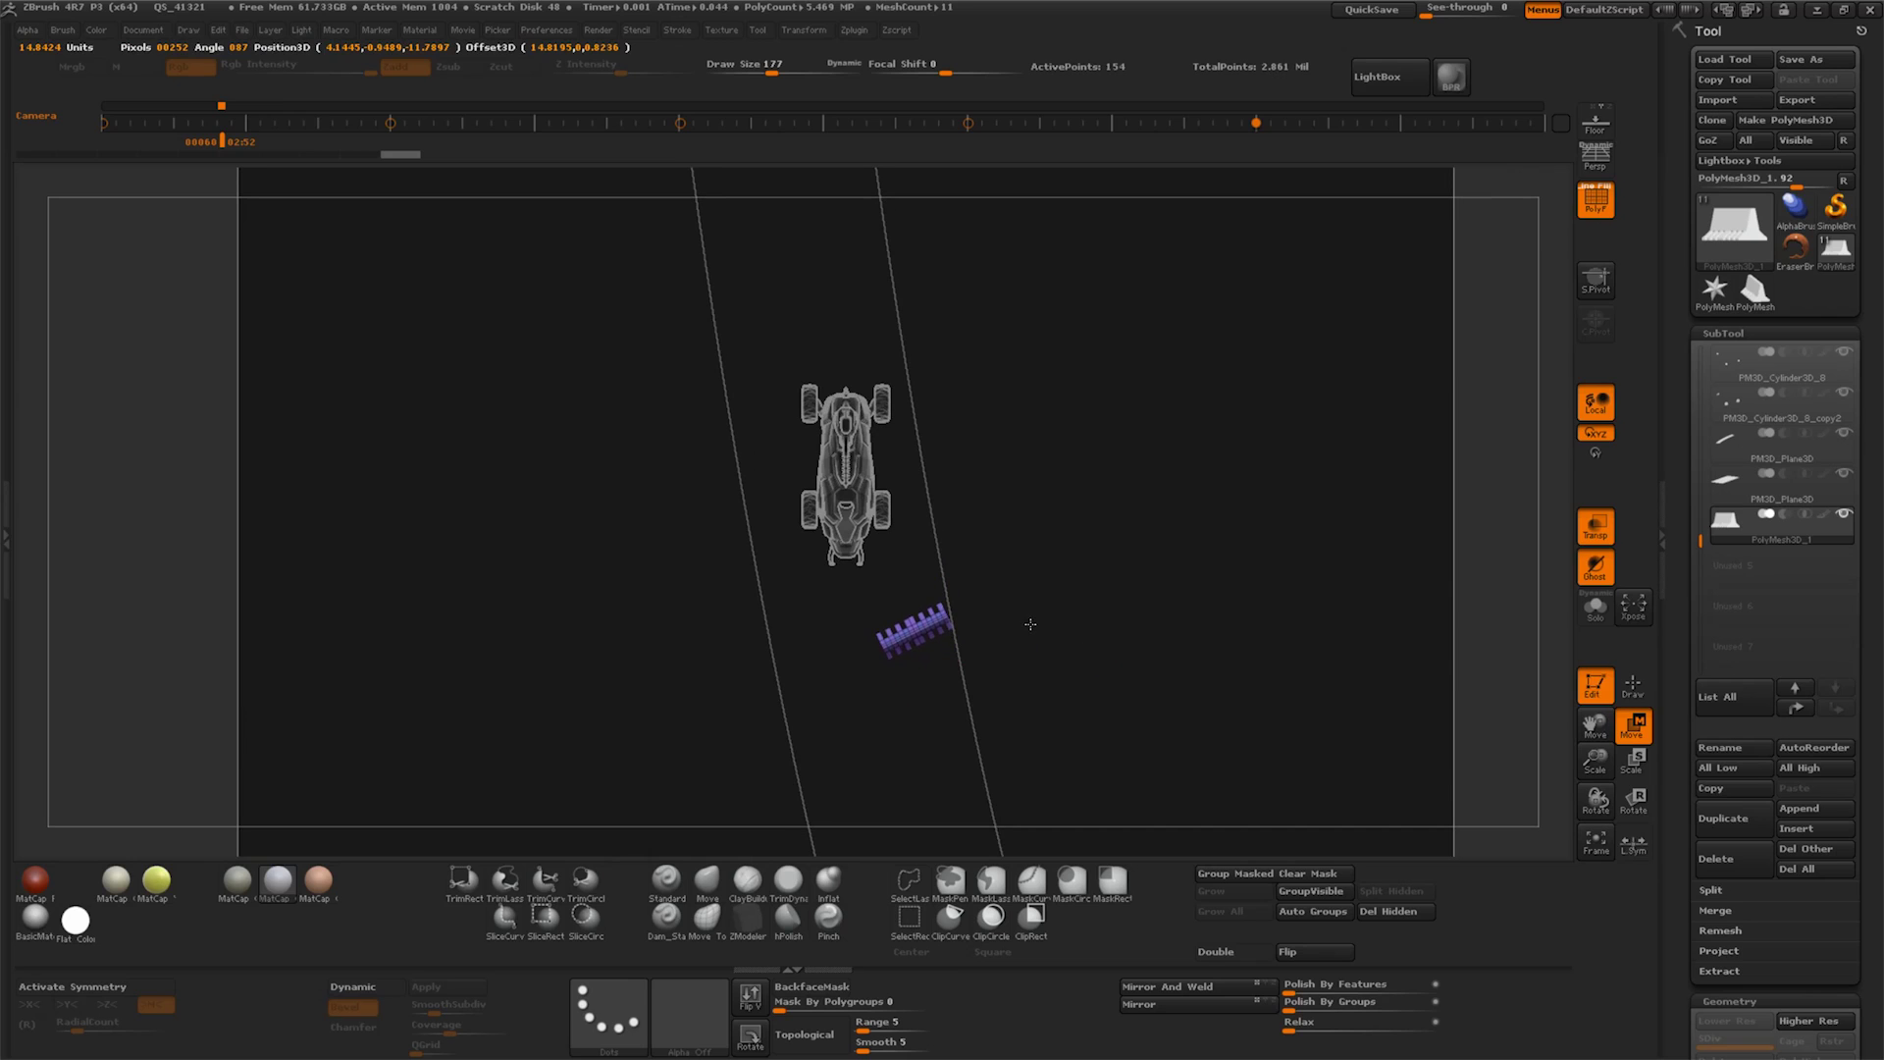
left_click_drag(1030, 621, 956, 767)
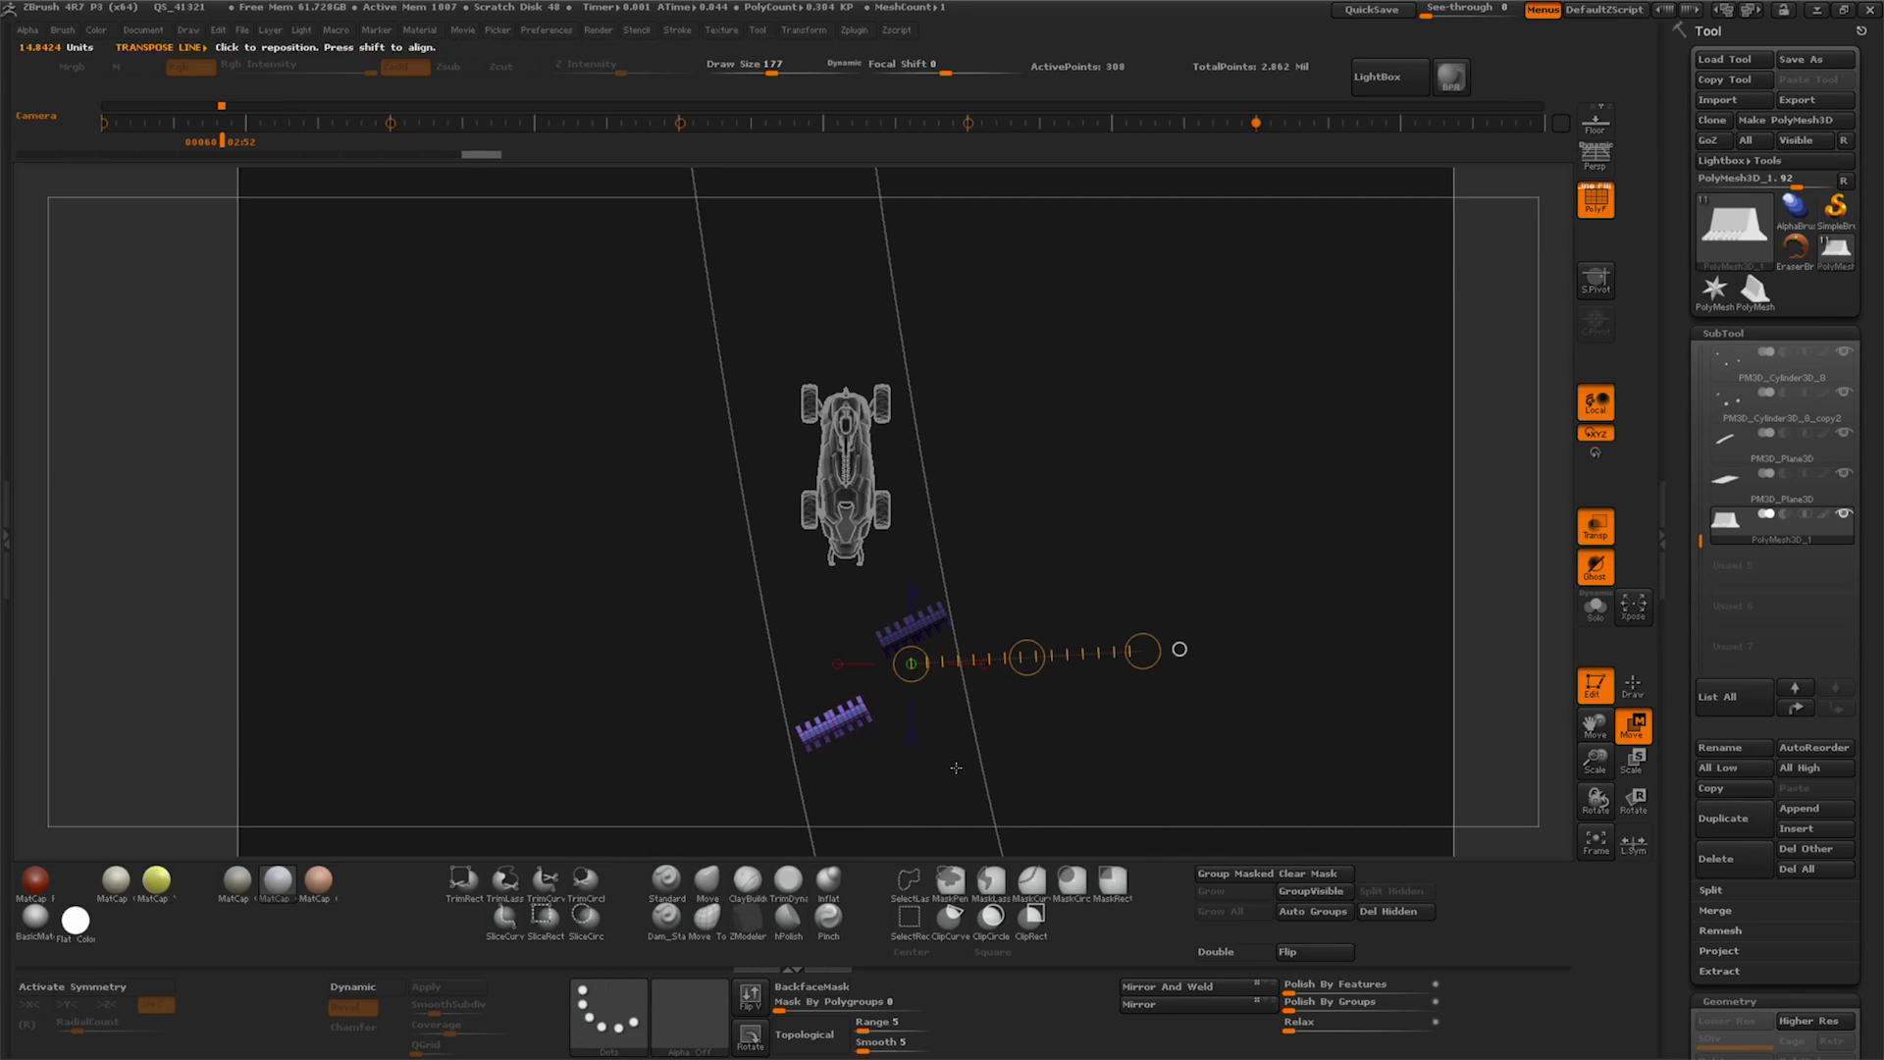
key("r")
left_click_drag(1080, 725, 1016, 861)
left_click_drag(1587, 734, 1531, 631)
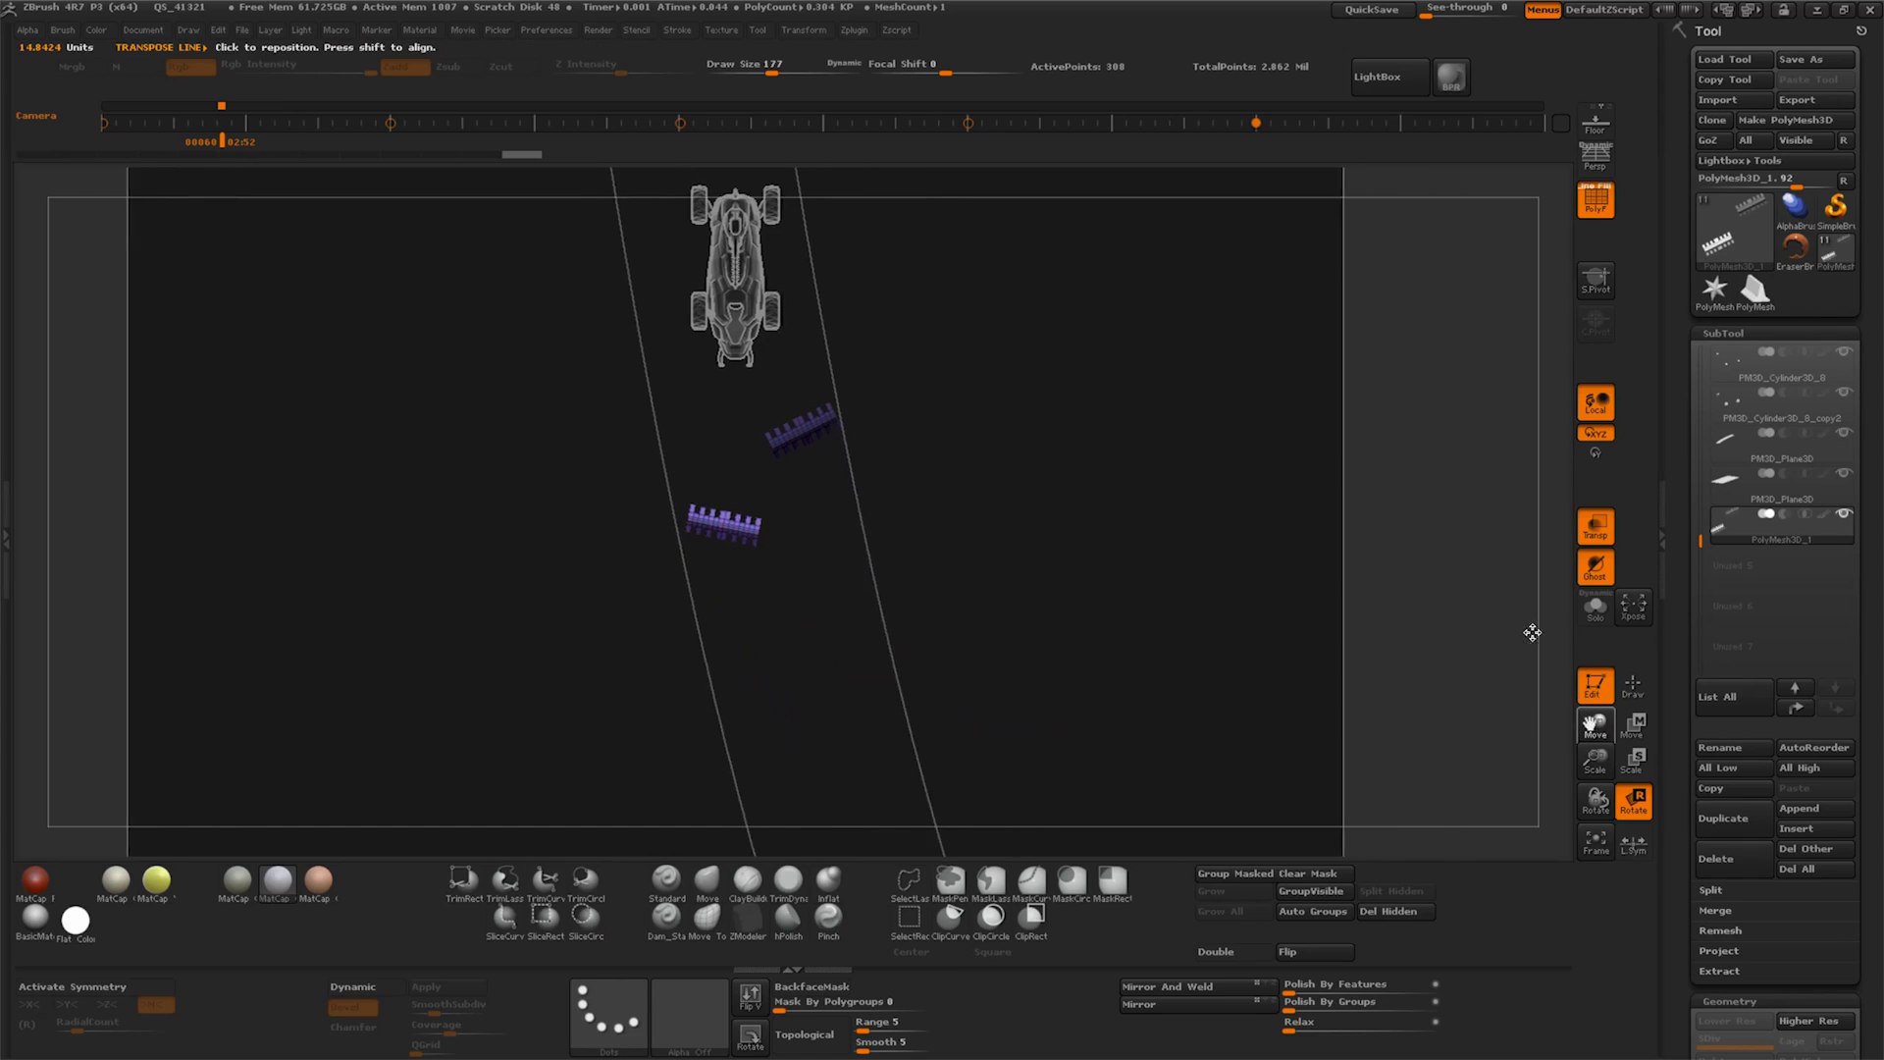
Pull out a third barrier further down the road and rotate it flatter across the road
key("w")
mouse_move(827, 533)
left_mouse_down("ctrl")
mouse_move(882, 626)
mouse_move(967, 683)
left_mouse_up("ctrl")
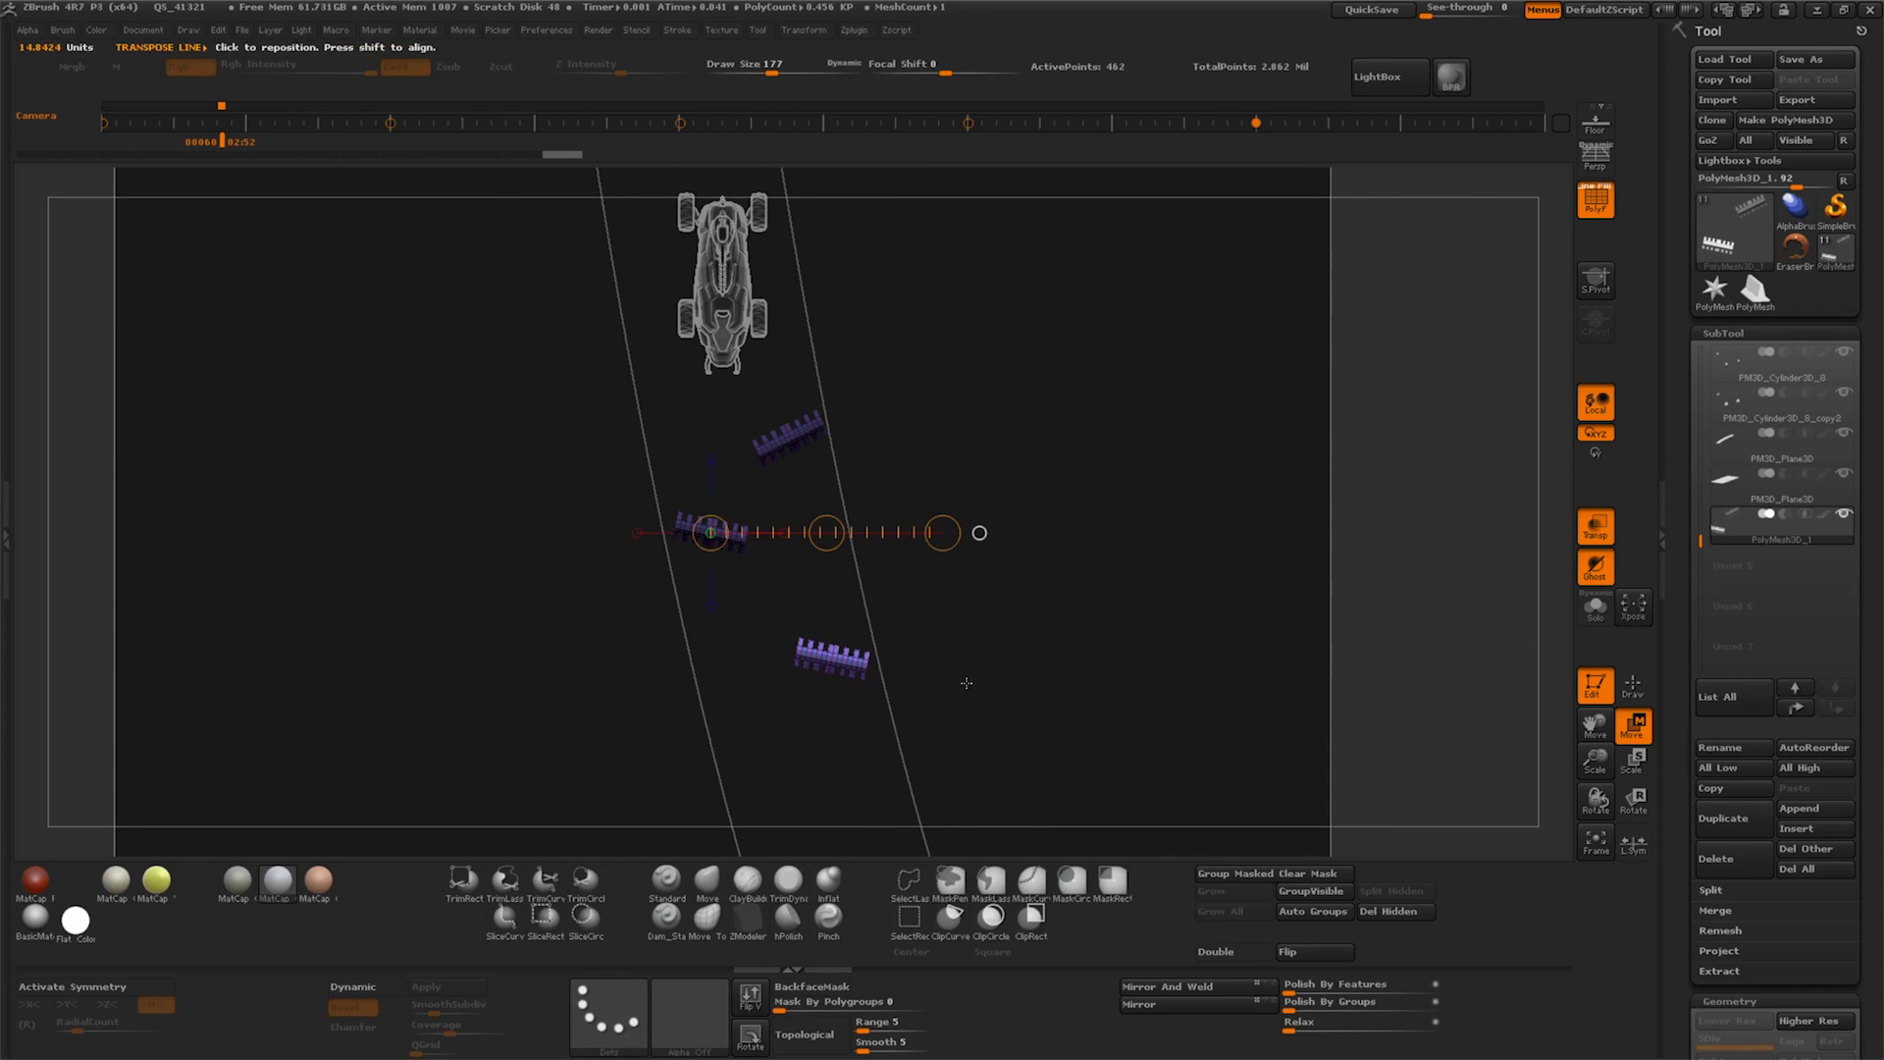
mouse_move(832, 658)
left_mouse_down()
mouse_move(1064, 659)
mouse_move(1011, 522)
left_mouse_up()
key("r")
mouse_move(1273, 719)
left_mouse_down()
mouse_move(1244, 513)
mouse_move(1396, 608)
mouse_move(1276, 628)
left_mouse_up()
key("w")
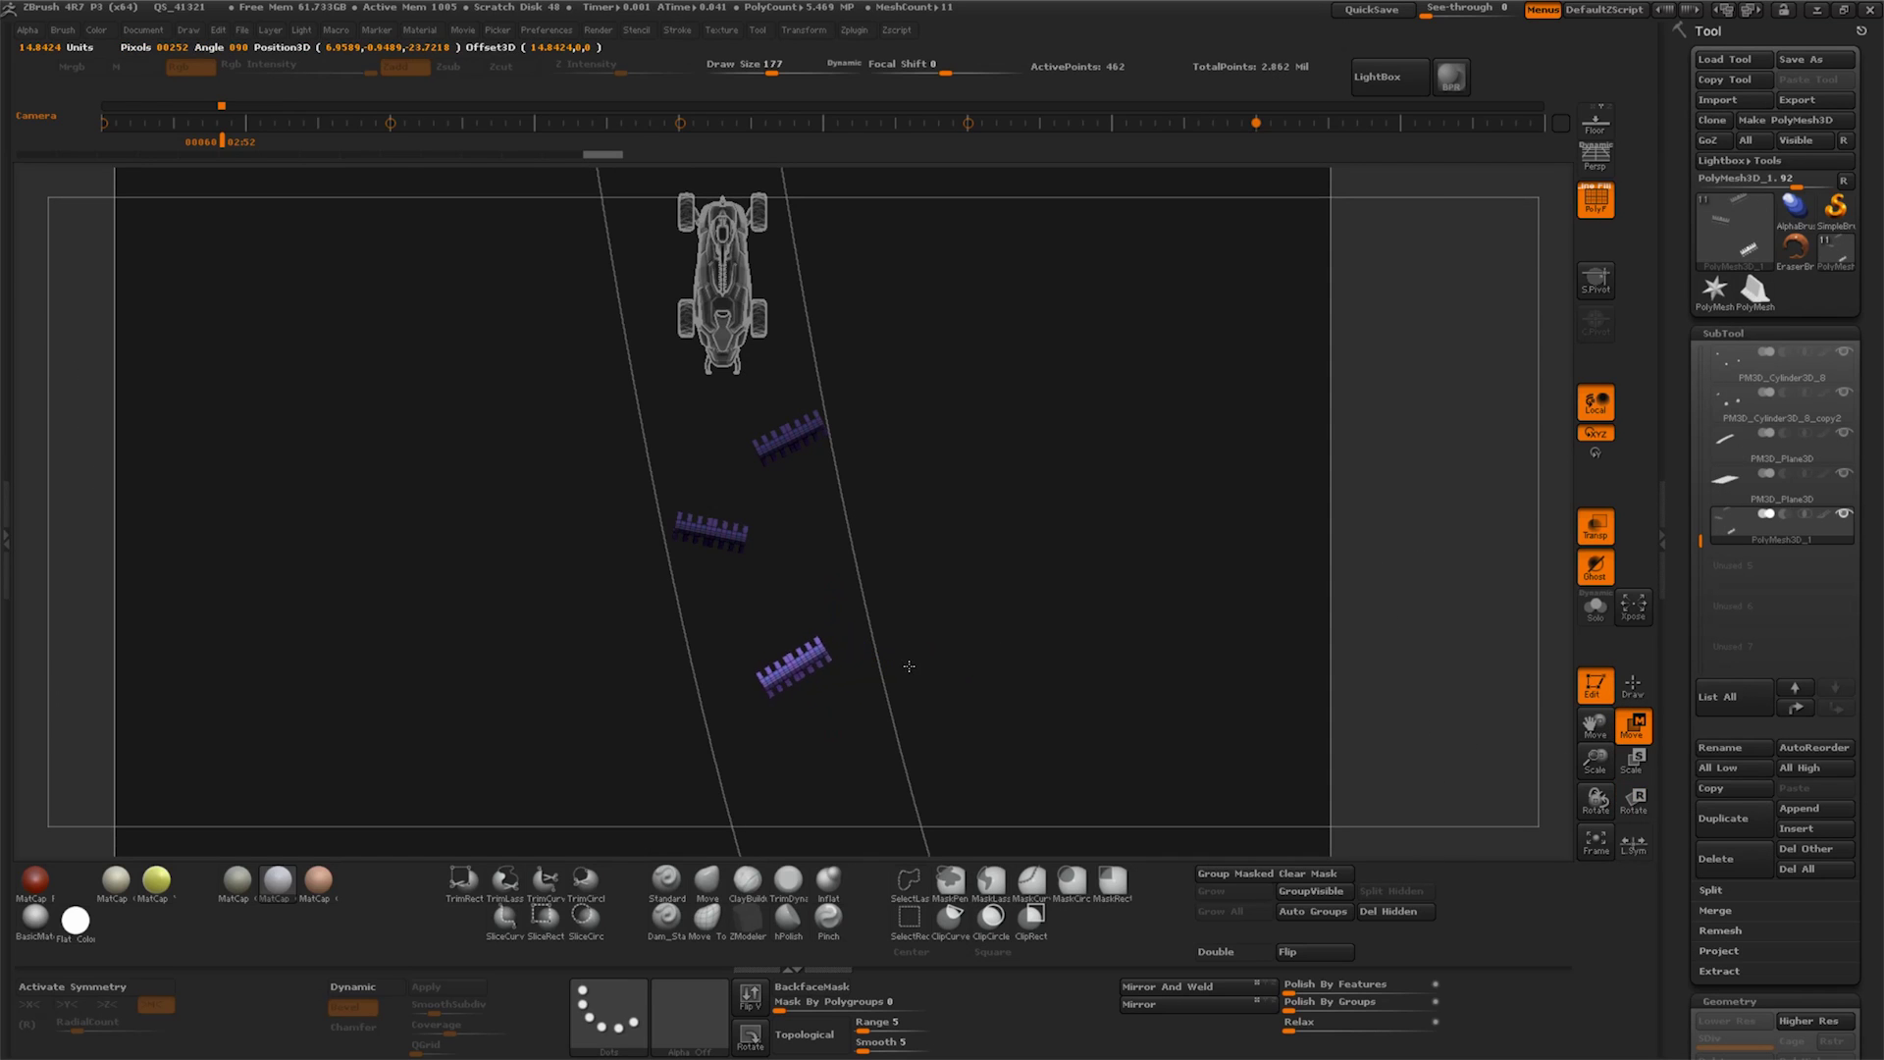
mouse_move(831, 659)
left_mouse_down()
mouse_move(1101, 659)
mouse_move(1018, 732)
left_mouse_up()
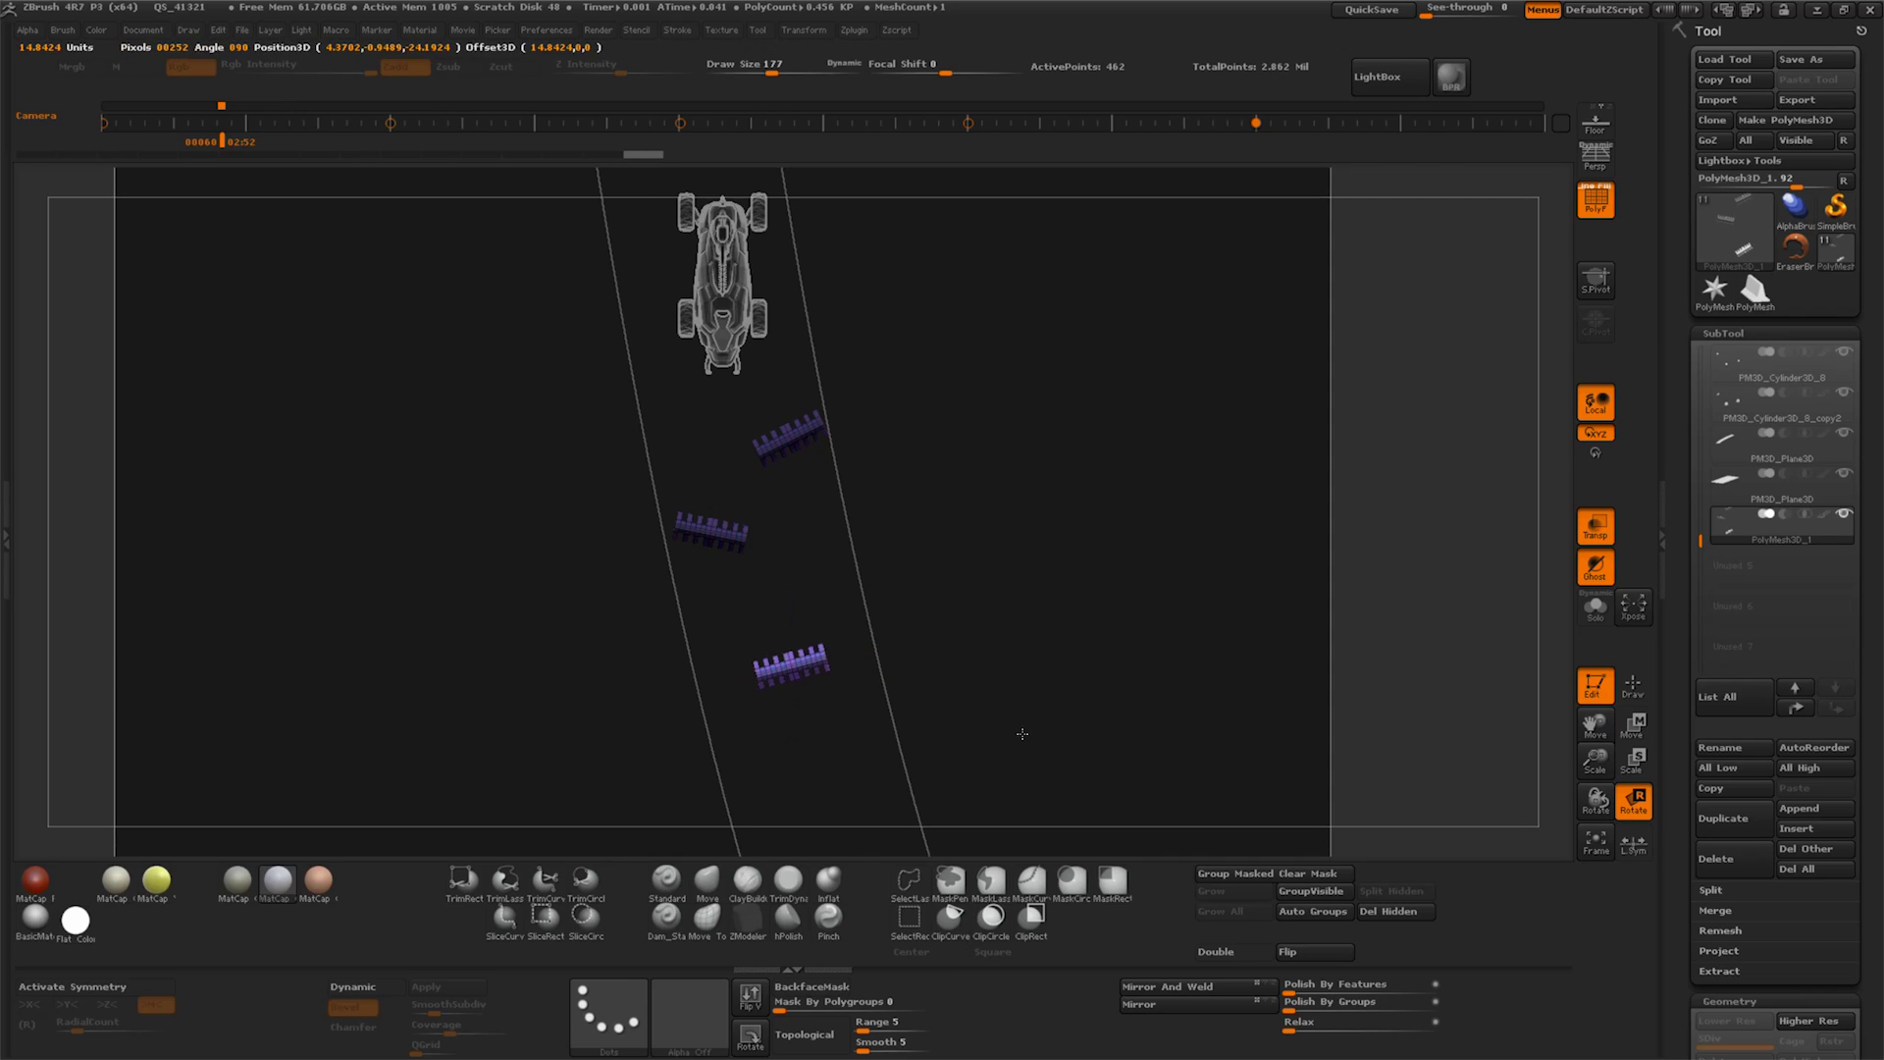
left_click_drag(1225, 673, 1238, 603)
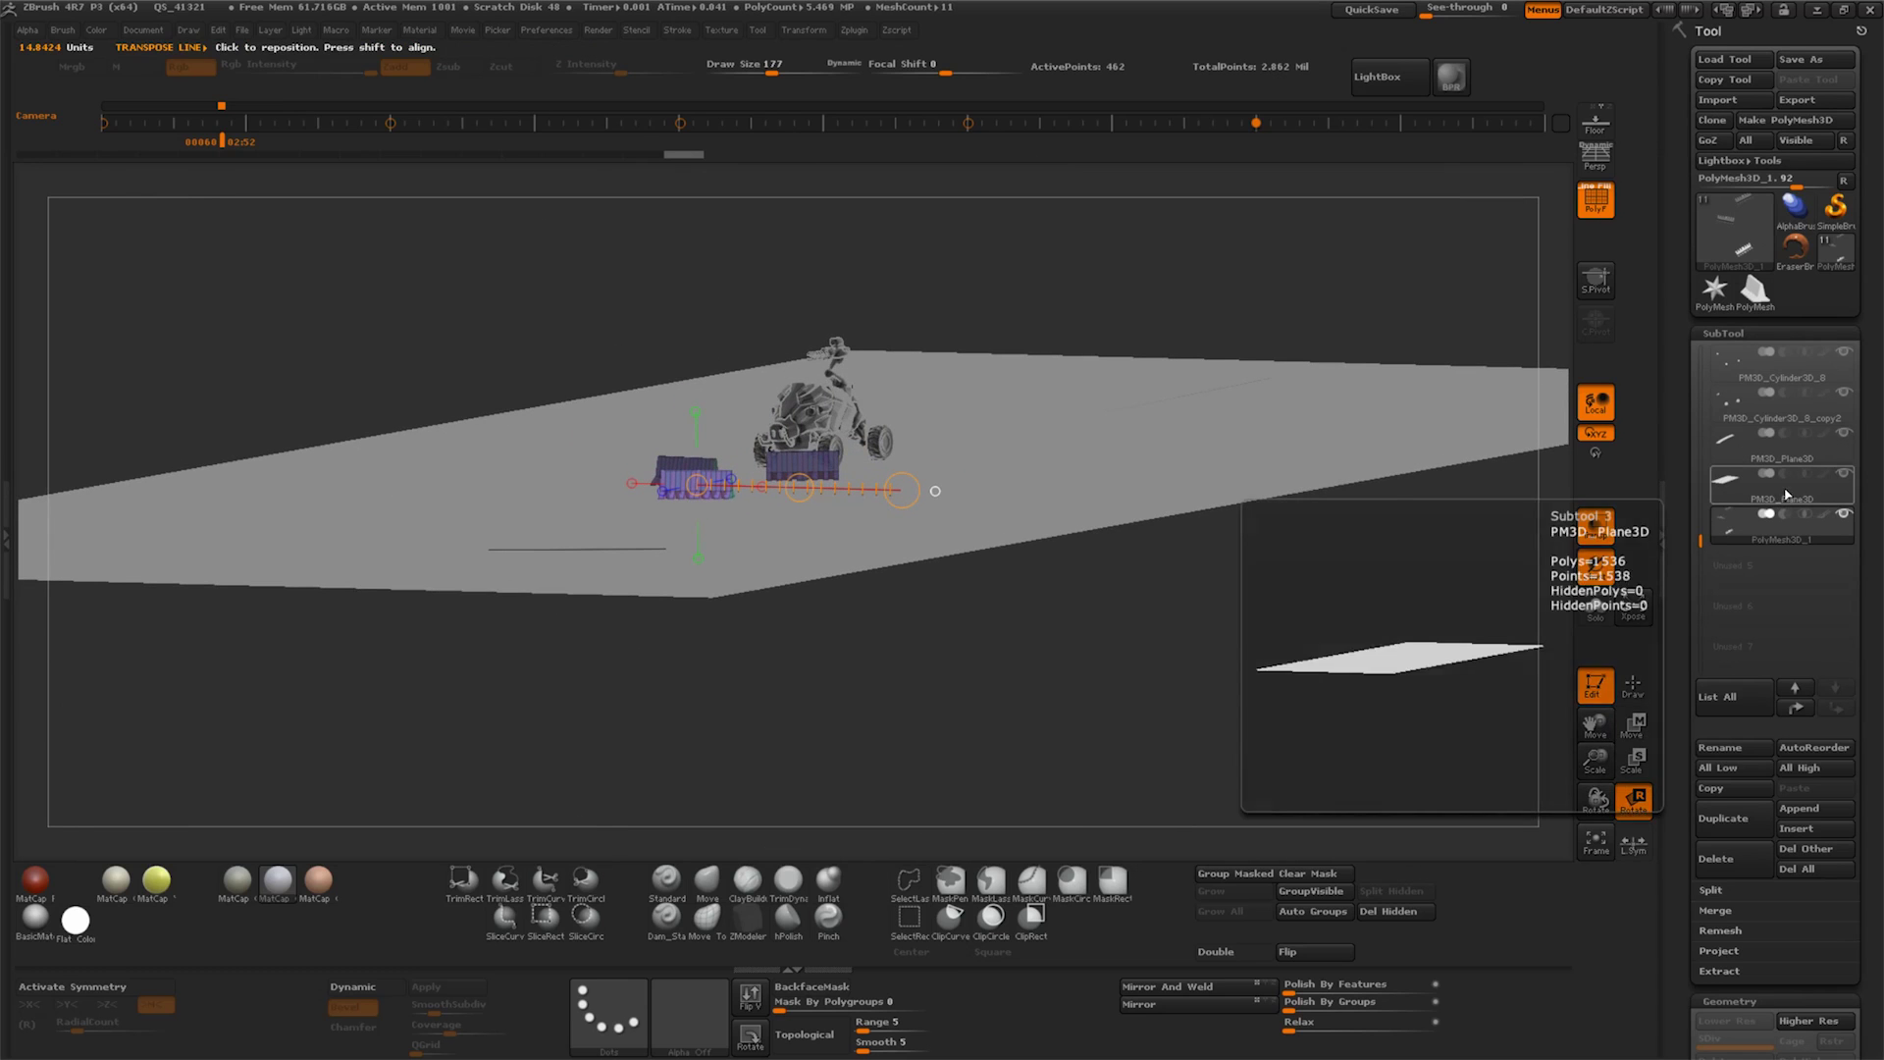
Move the PM3D_Plane3D ground plane to the bottom of the SubTool list
left_click(1824, 493)
left_click(1821, 528)
left_click(1837, 709)
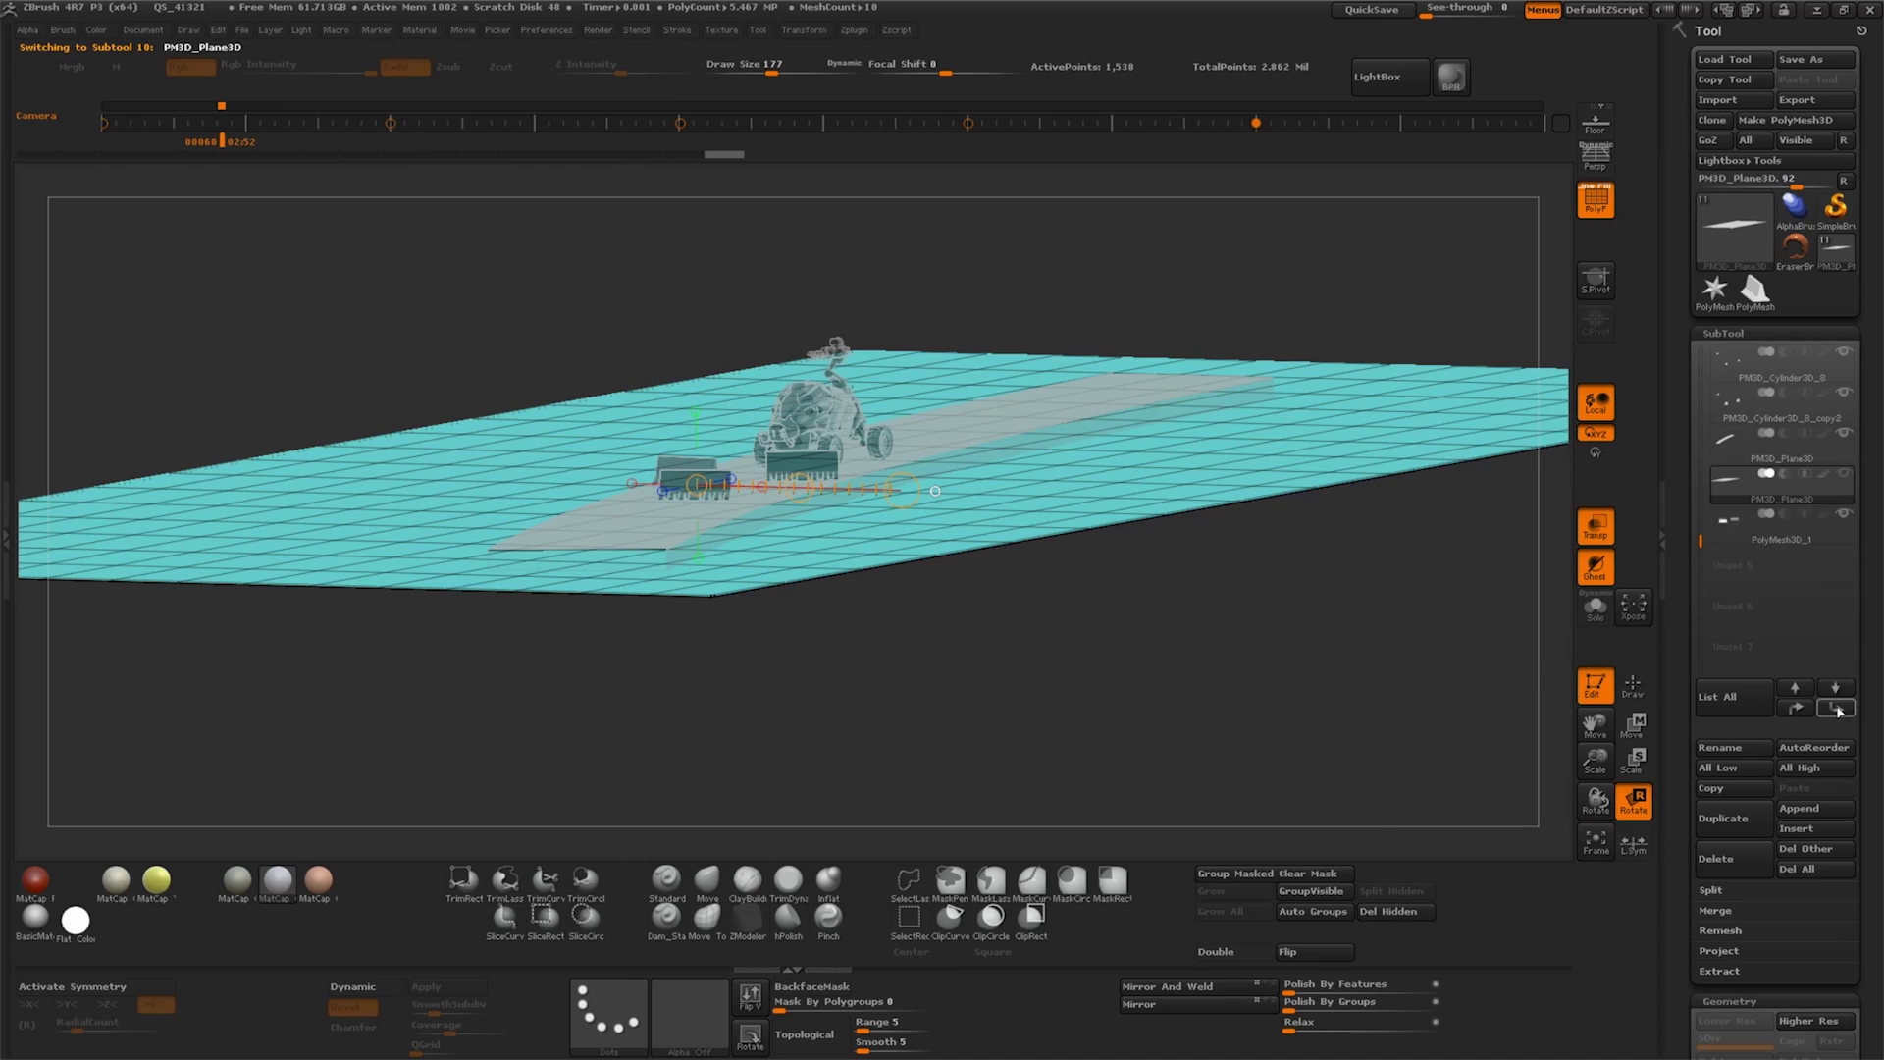
left_click(1795, 688)
Turn off PolyF, enable Persp, and adjust the Draw Angle Of View
left_click_drag(1226, 638, 1085, 647)
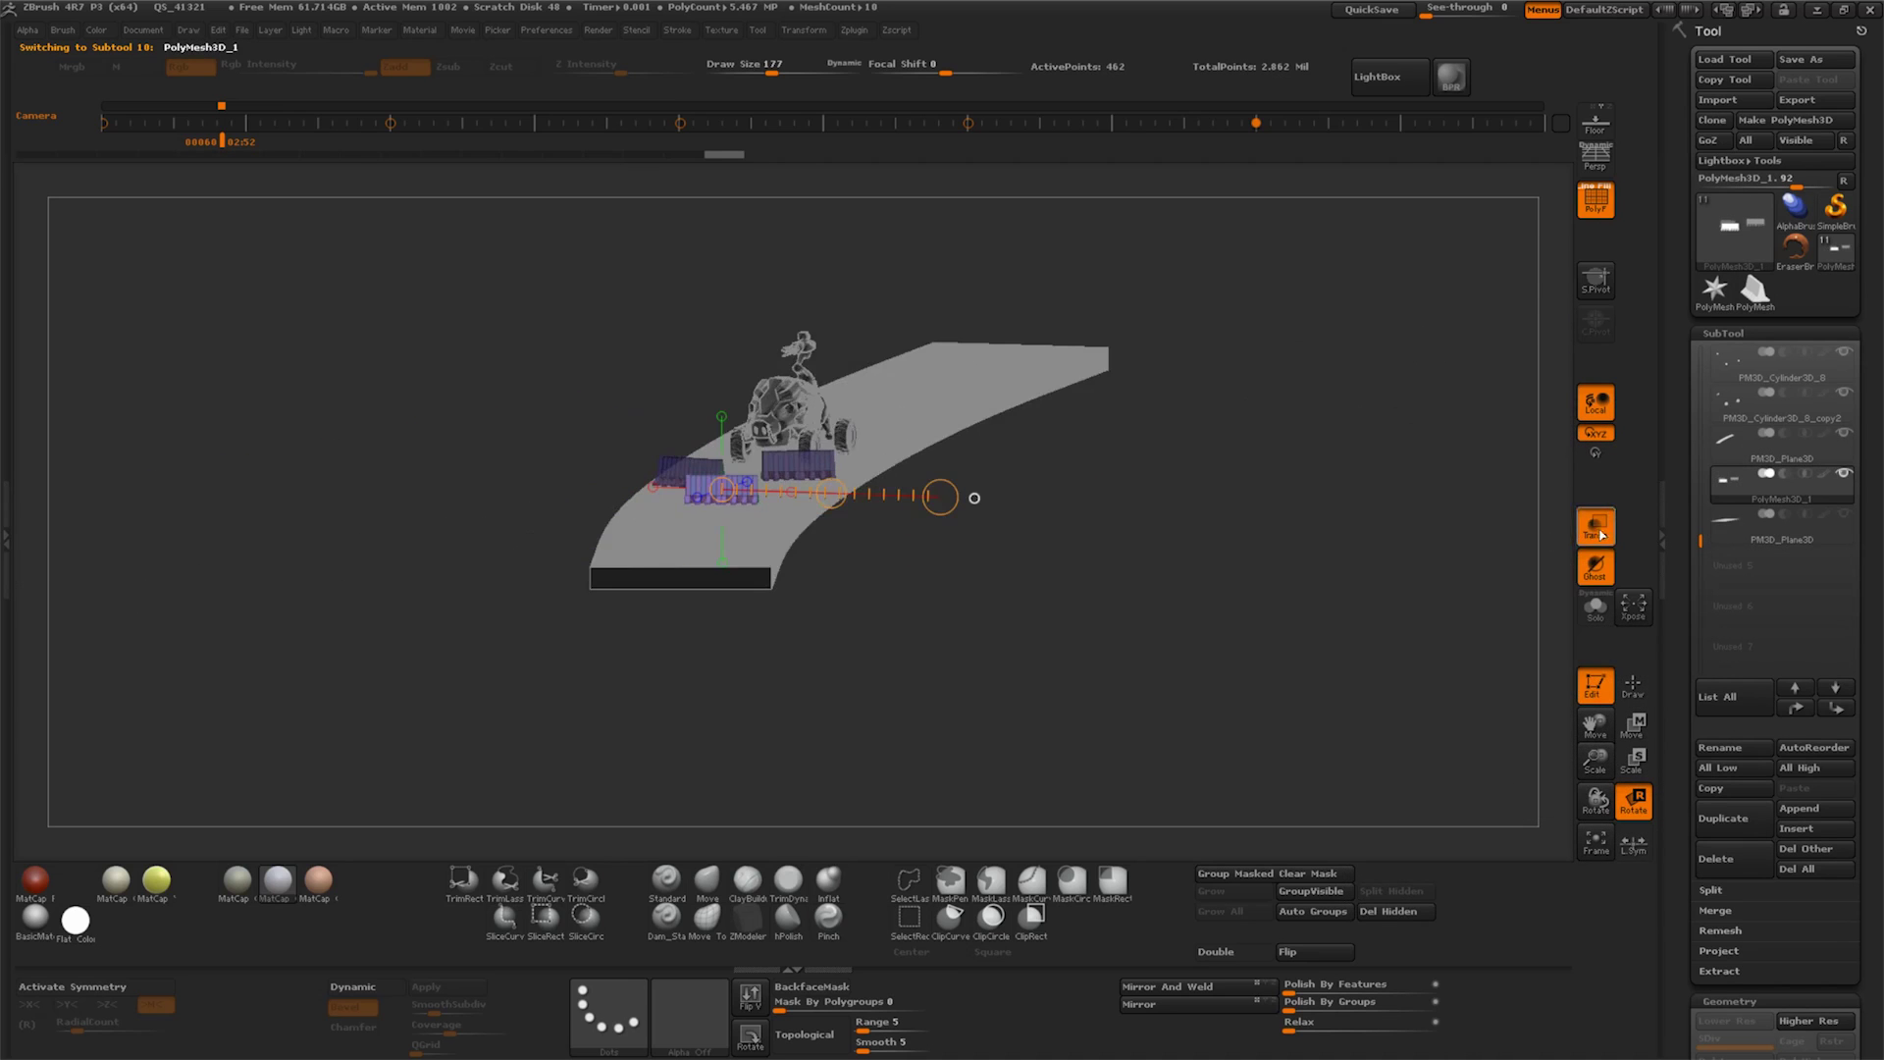
left_click_drag(1596, 758, 1596, 726)
left_click(1596, 199)
left_click(1571, 162)
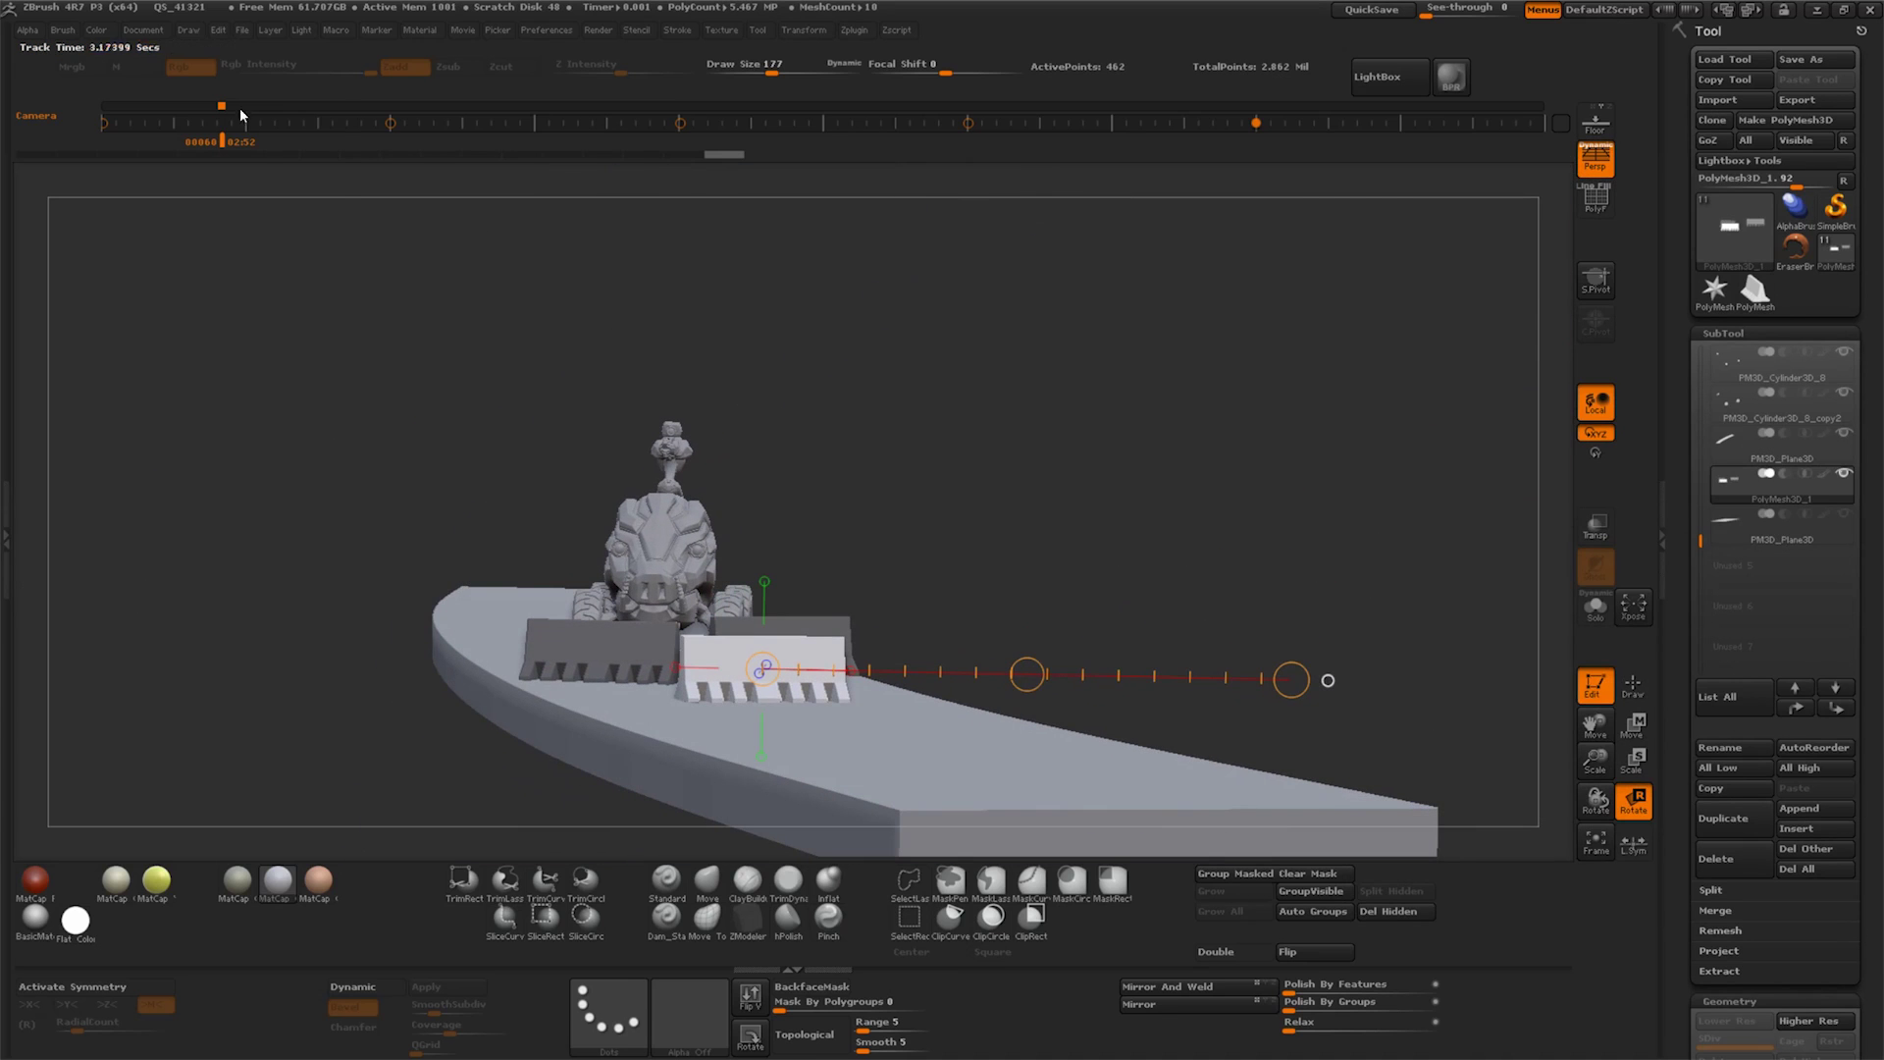
left_click(137, 30)
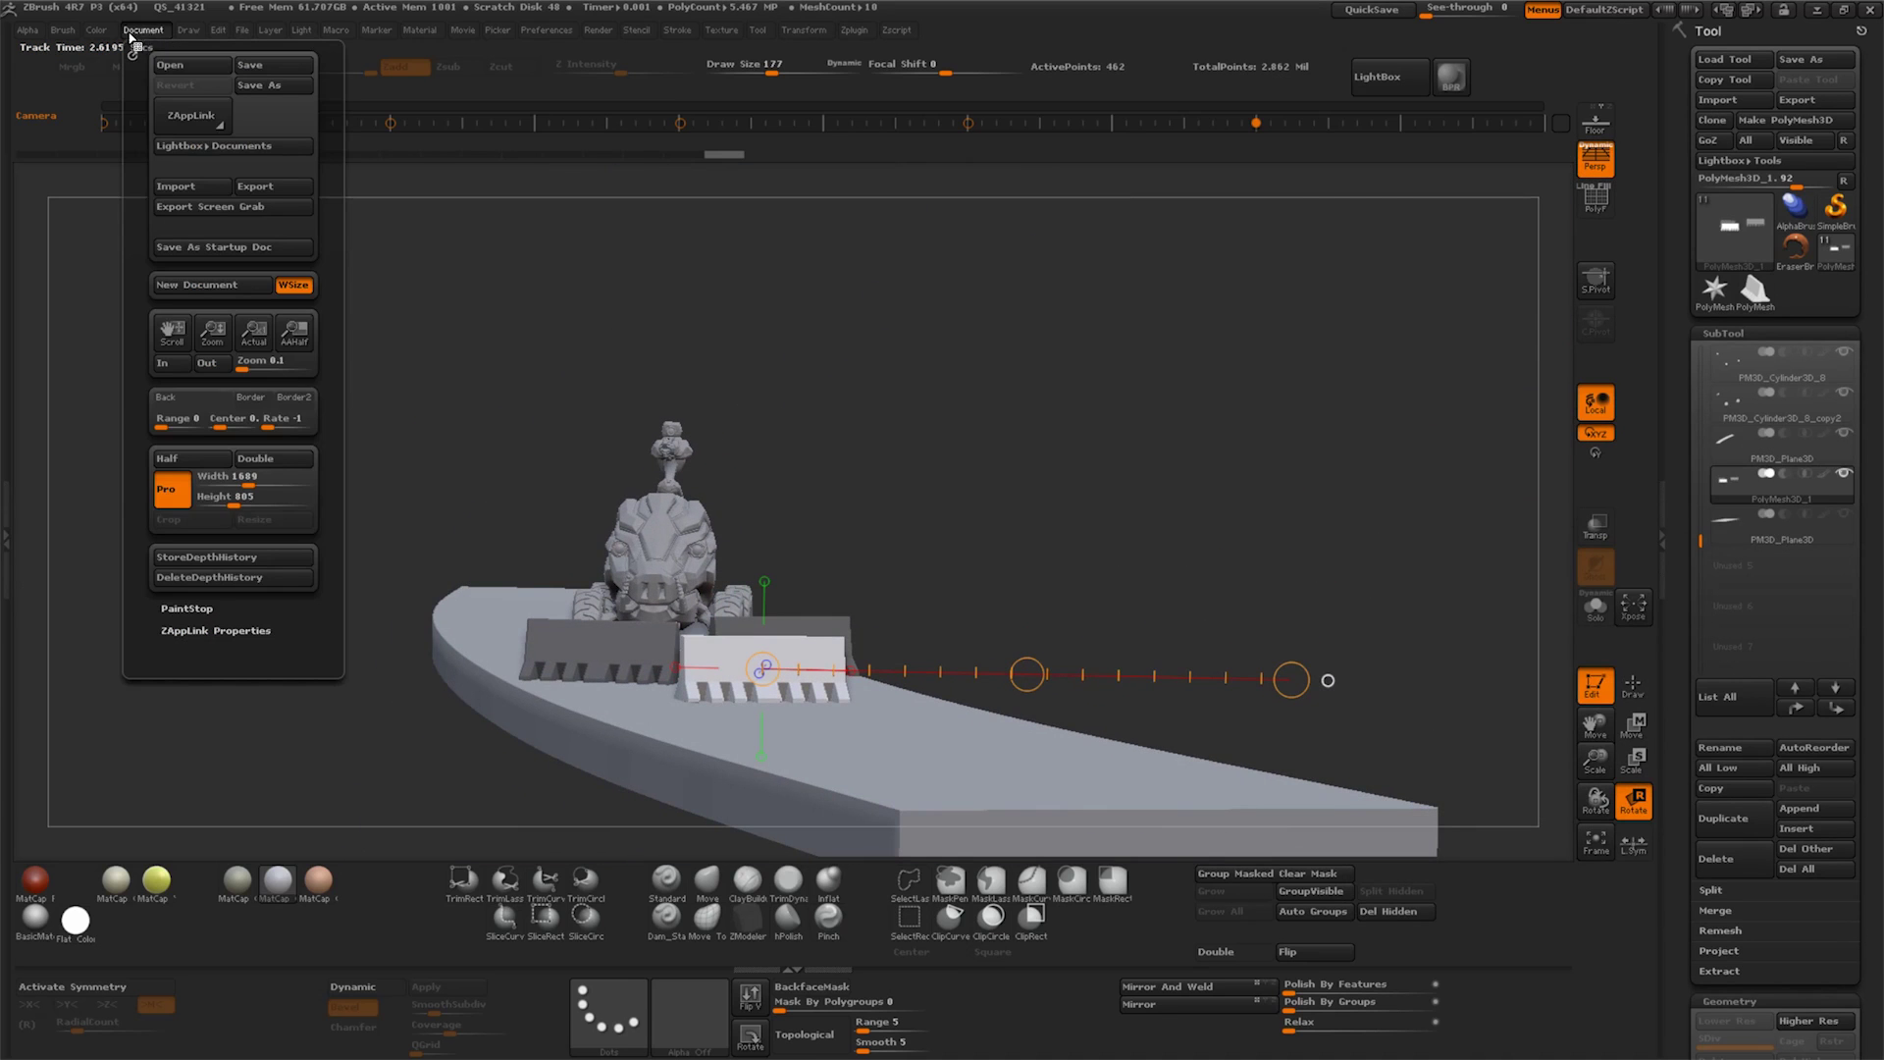
left_click(188, 31)
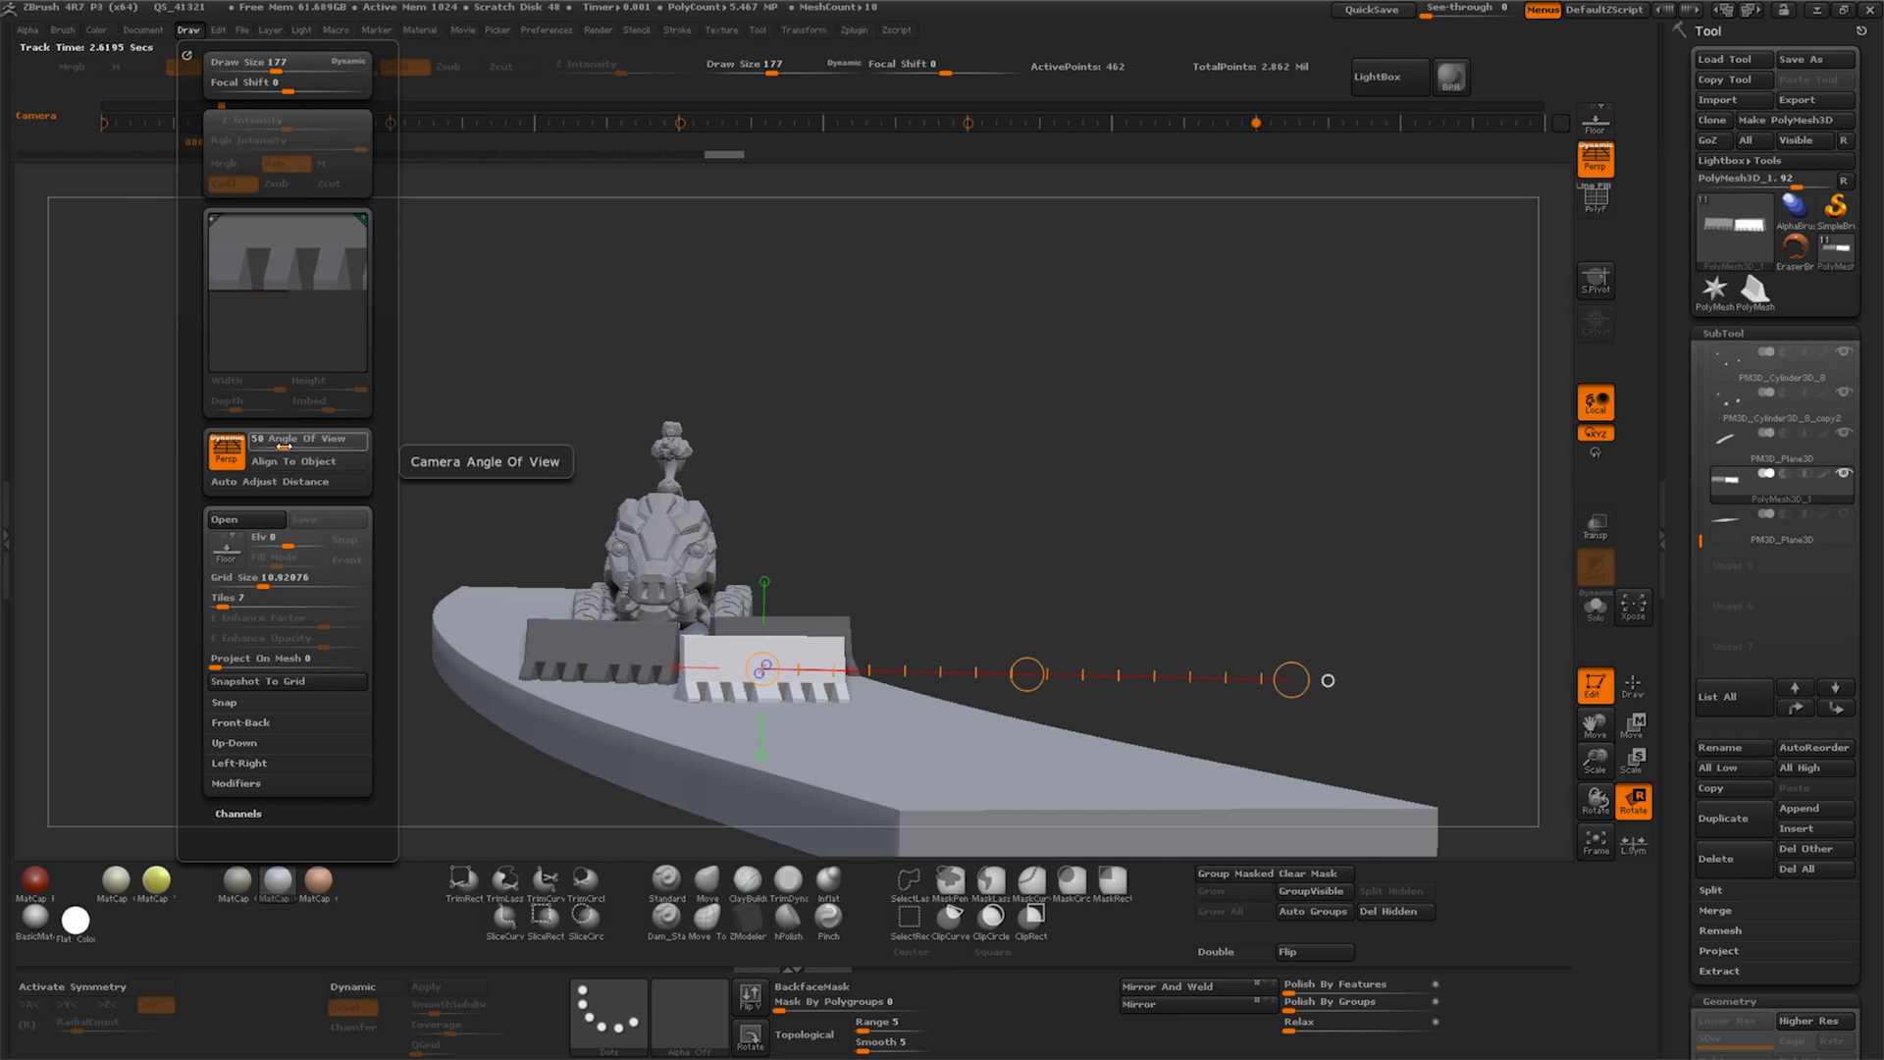
mouse_move(1080, 442)
left_mouse_down()
mouse_move(1184, 510)
mouse_move(1163, 505)
left_mouse_up()
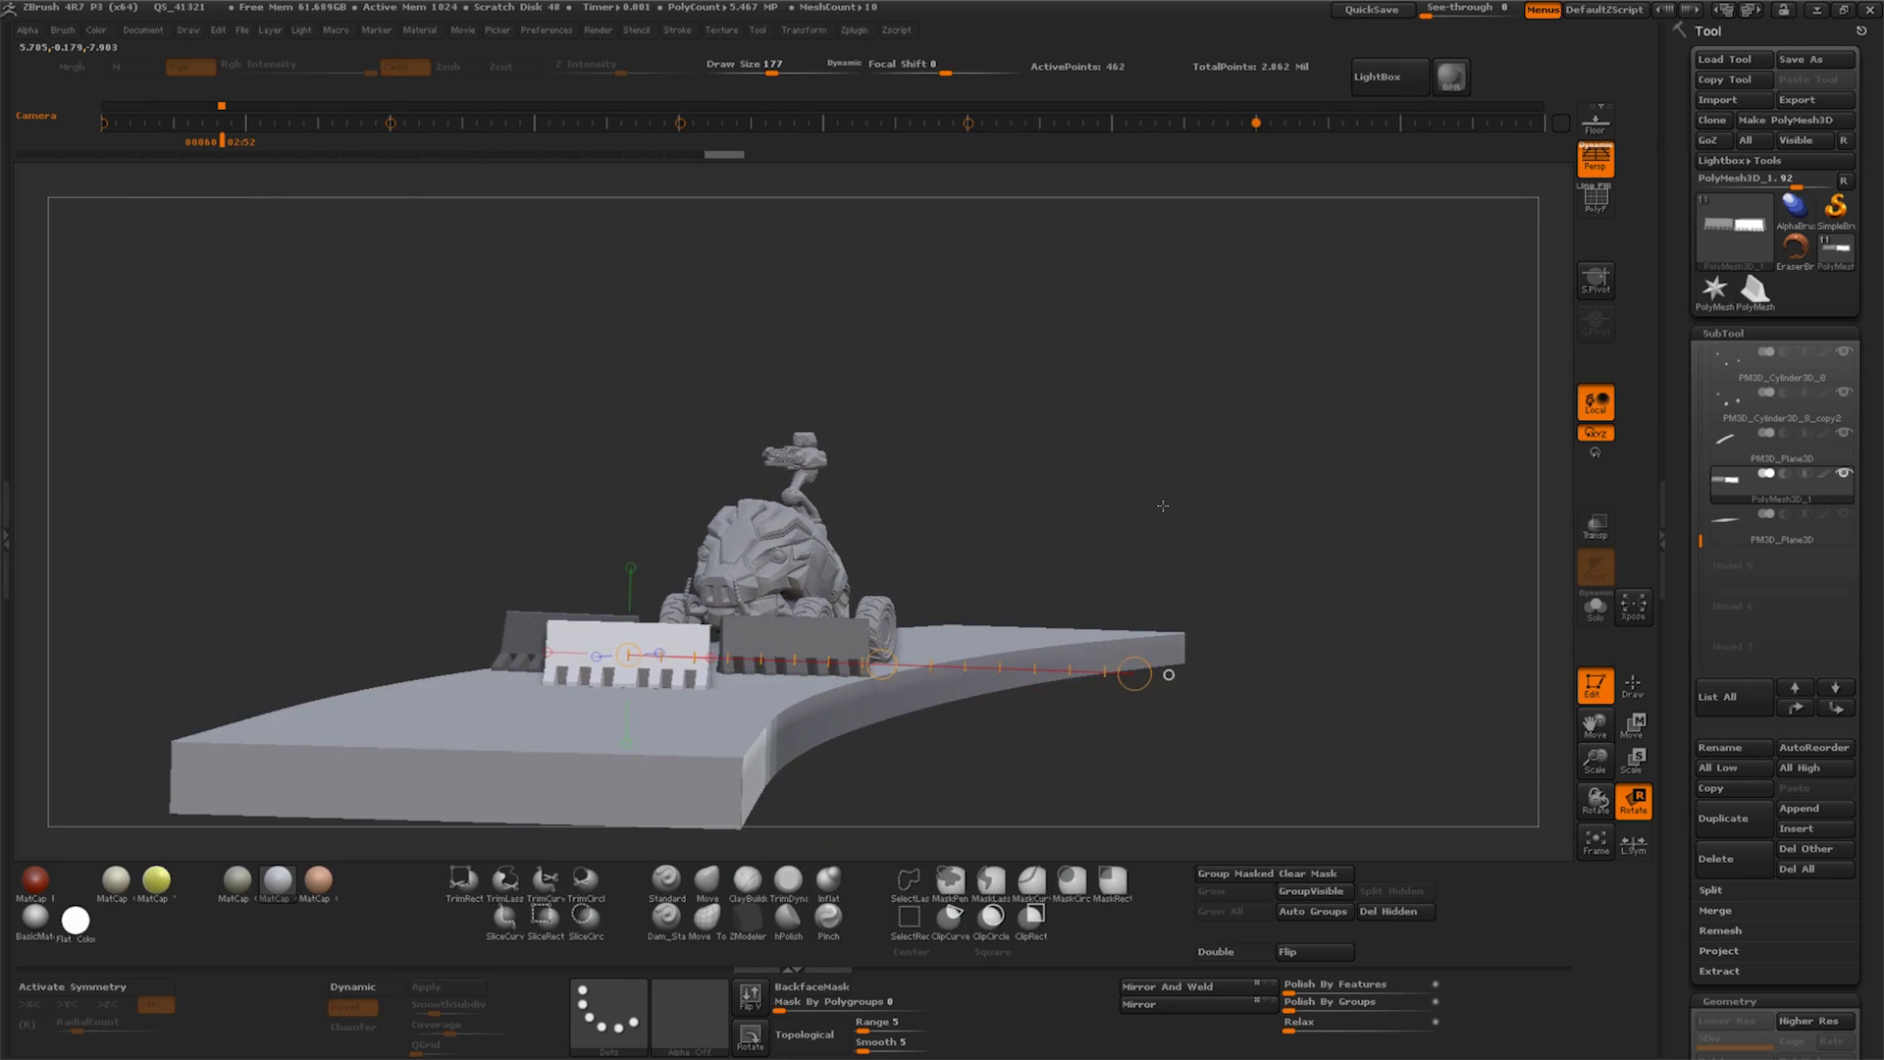
Zoom and orbit to inspect the barriers on the road from higher and side angles
left_click_drag(1595, 761, 1595, 726)
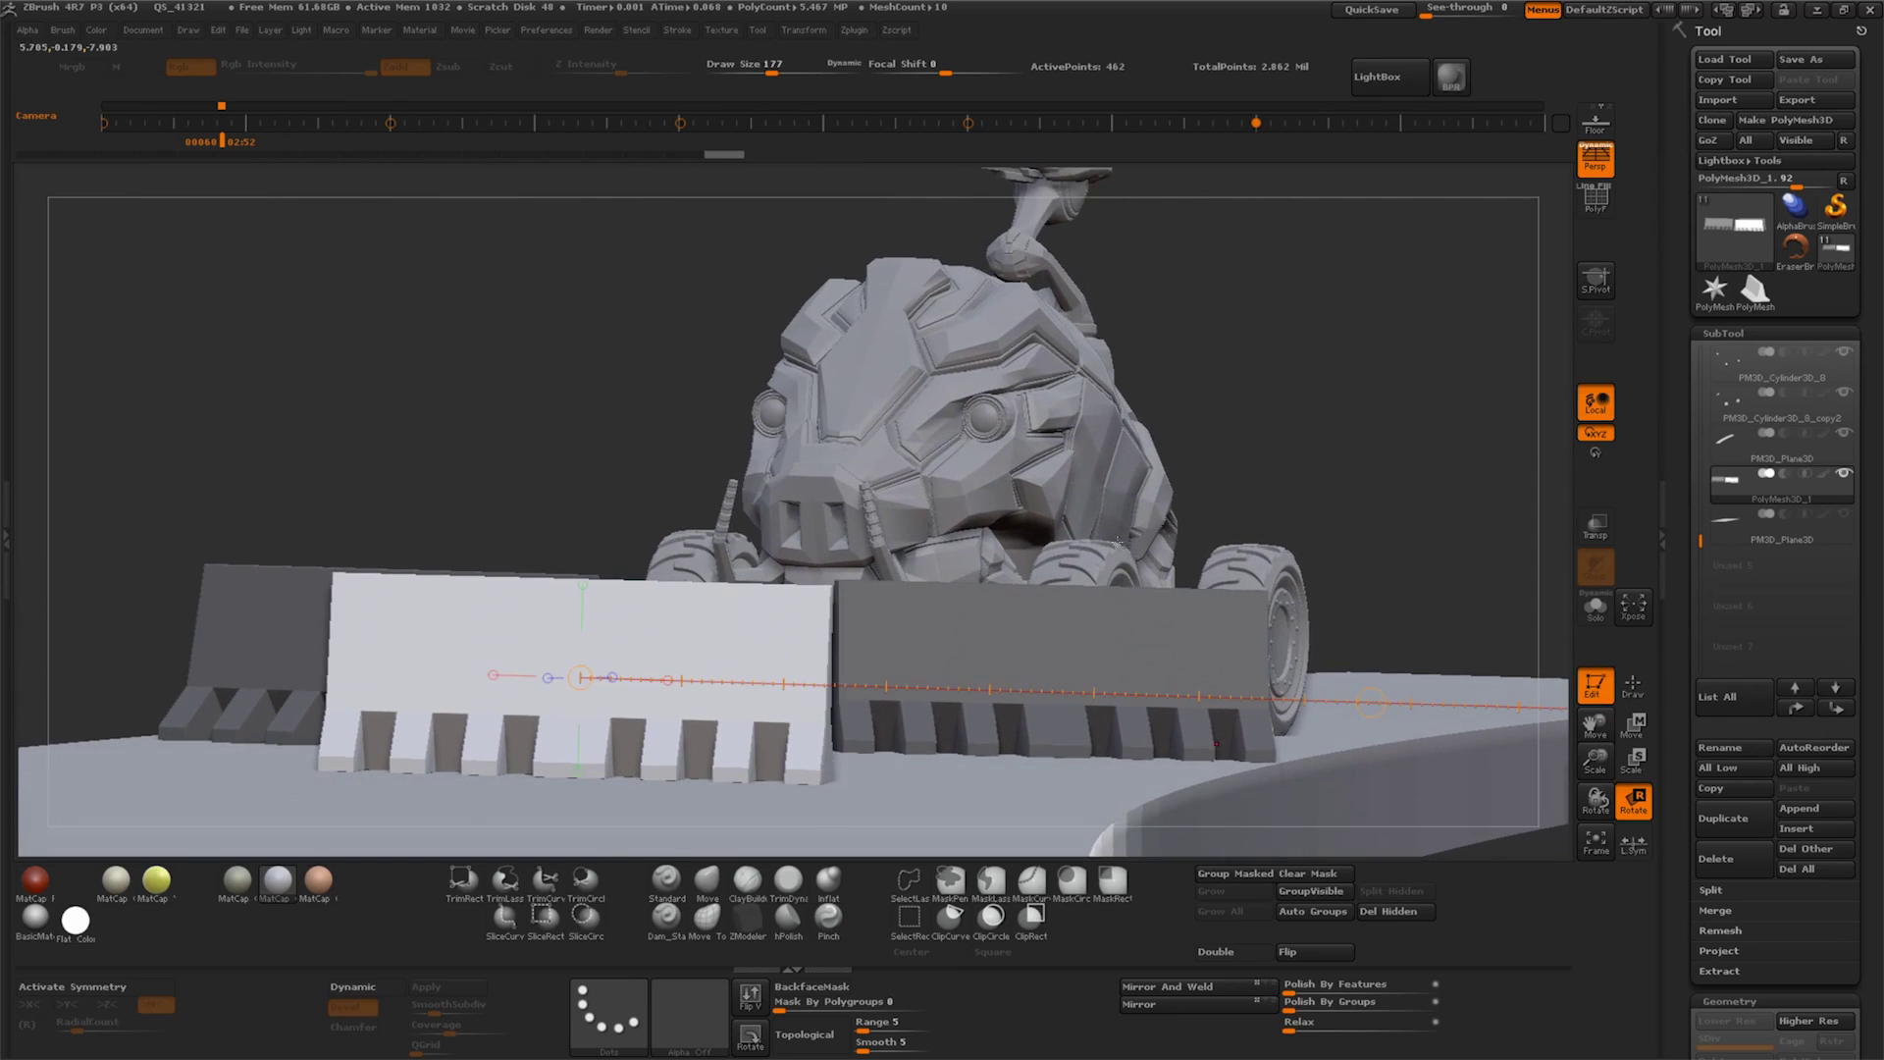
left_click_drag(1117, 533, 1330, 592)
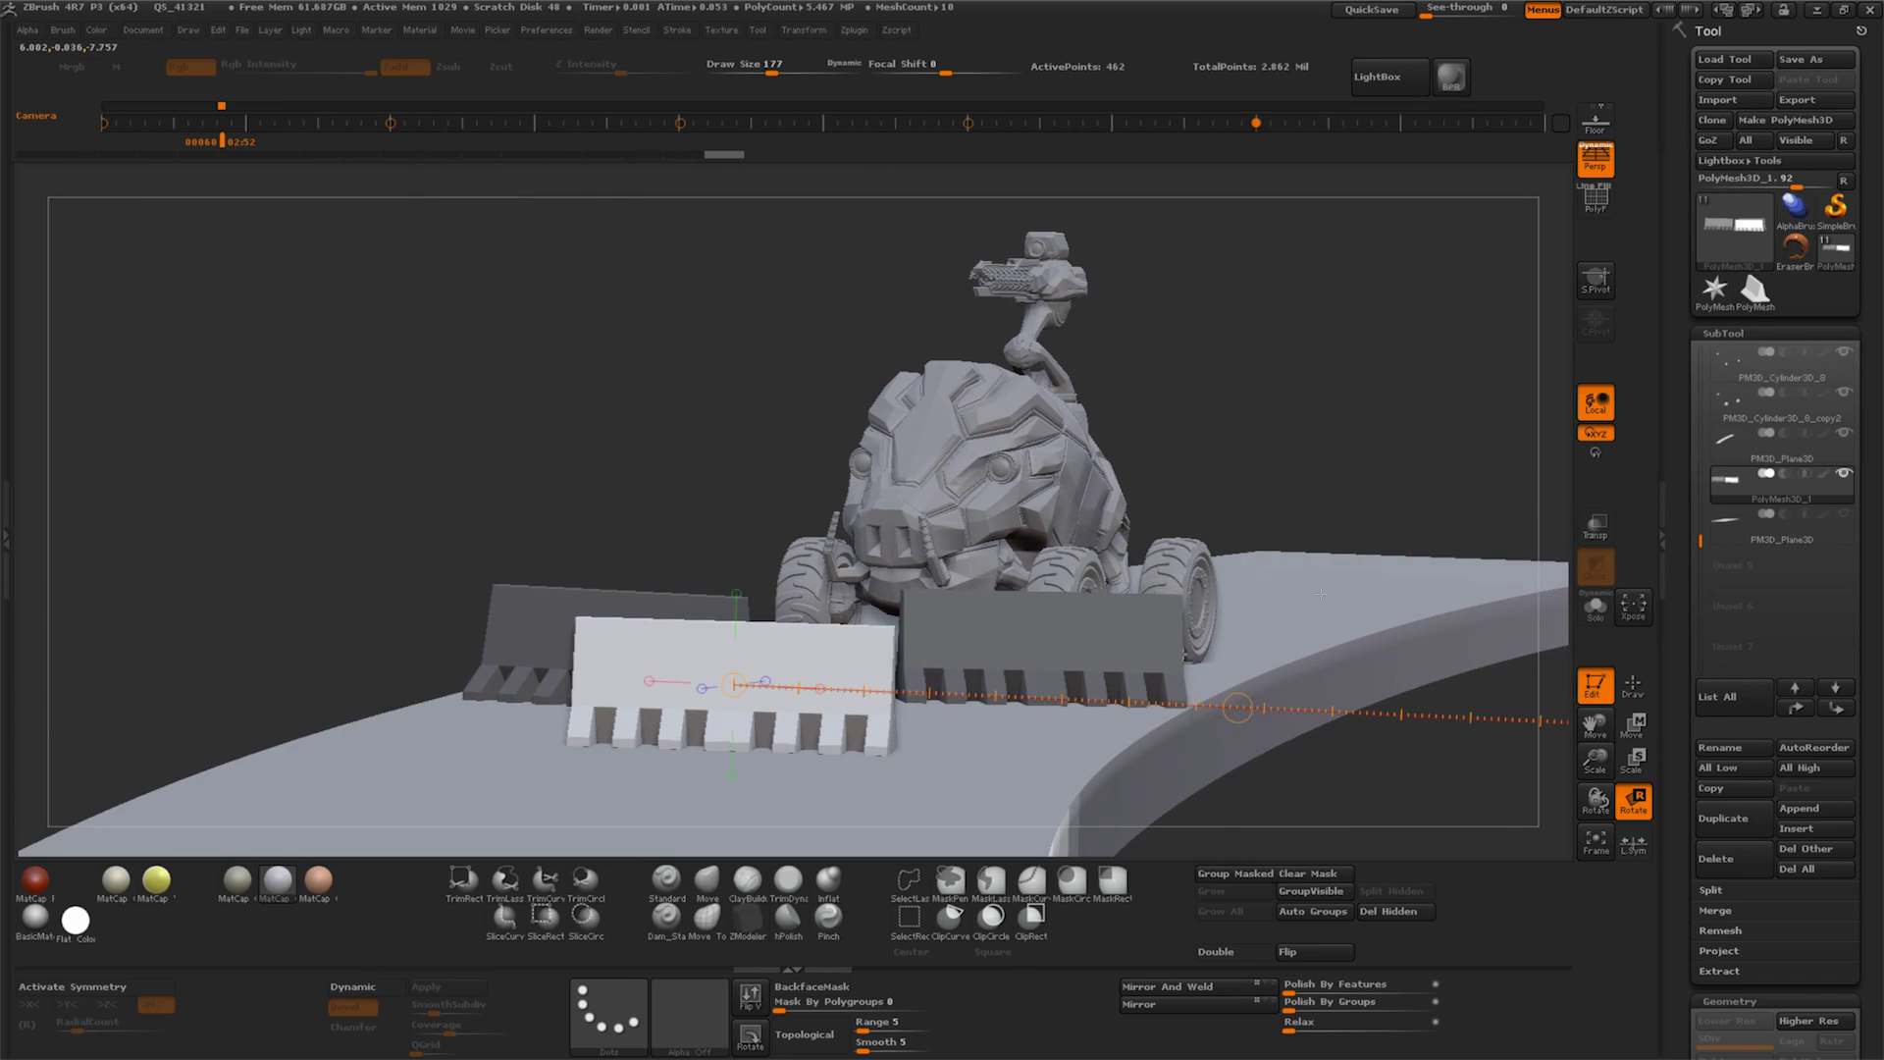
right_click(1357, 625)
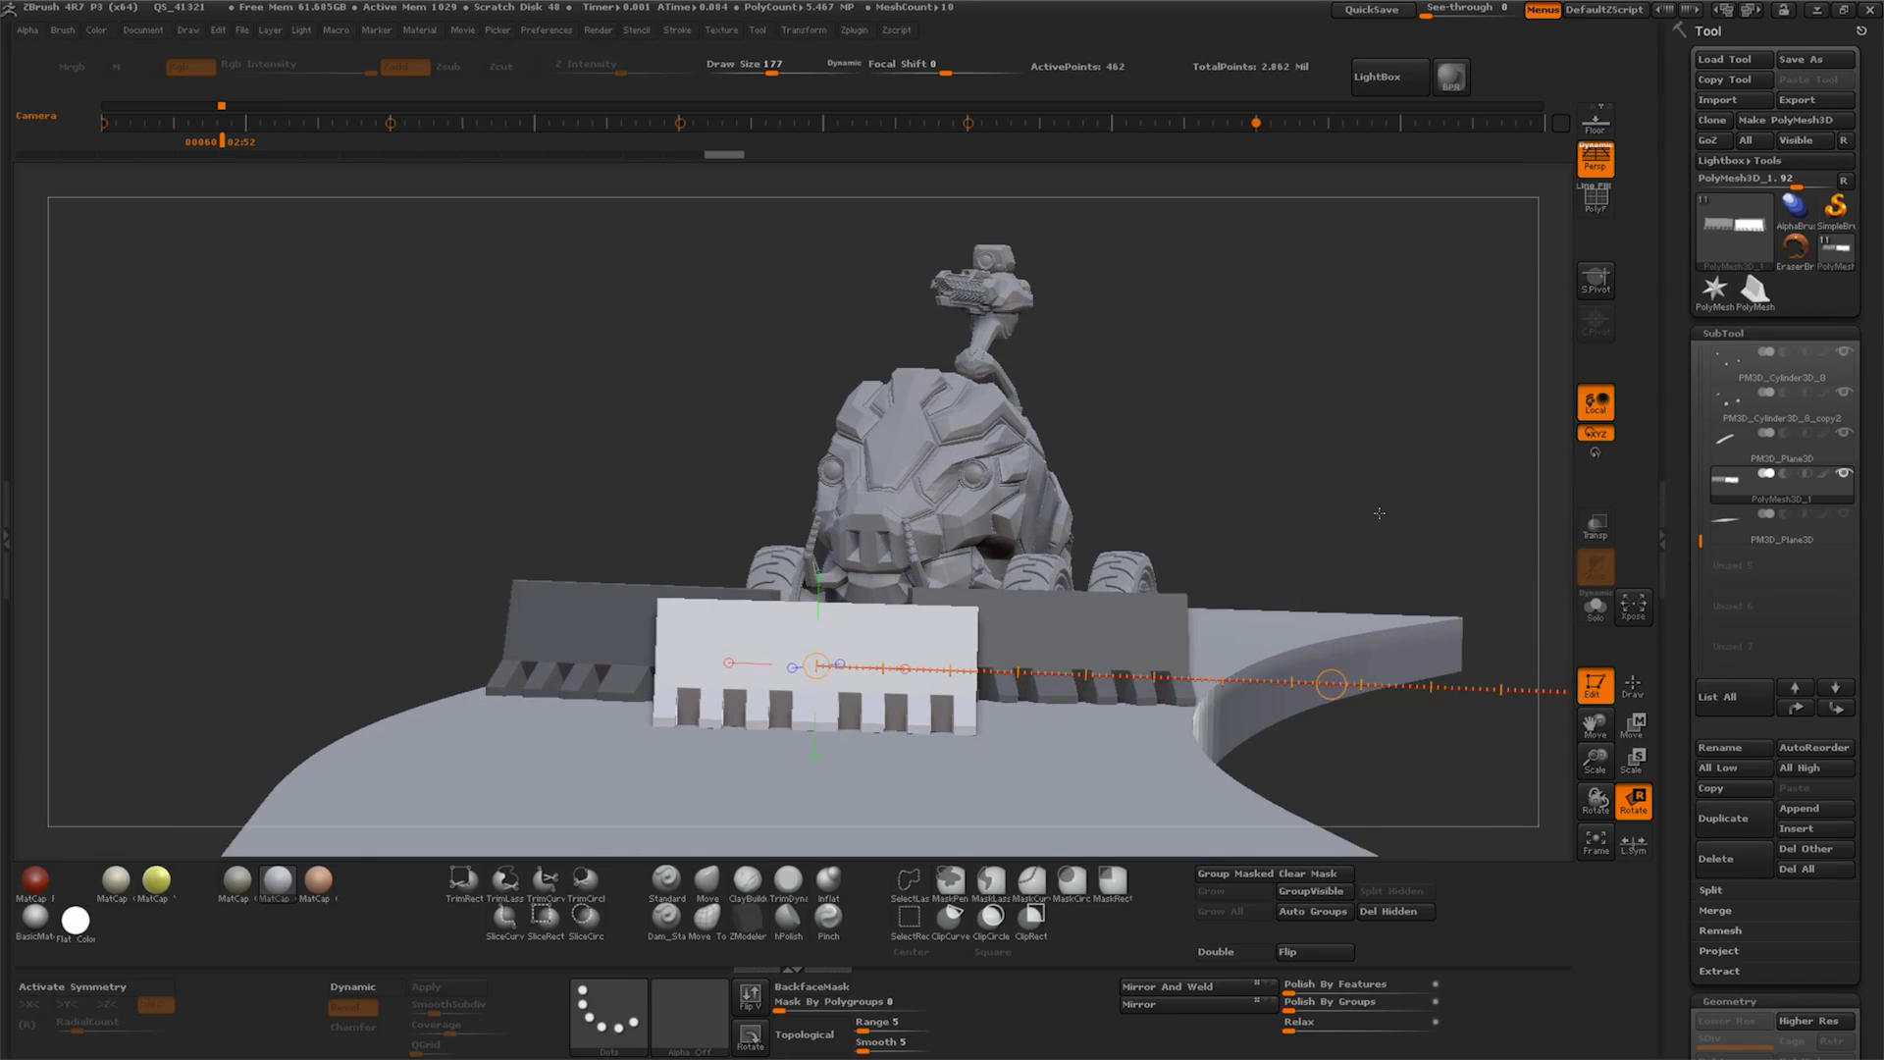
left_click_drag(1329, 681, 1398, 527)
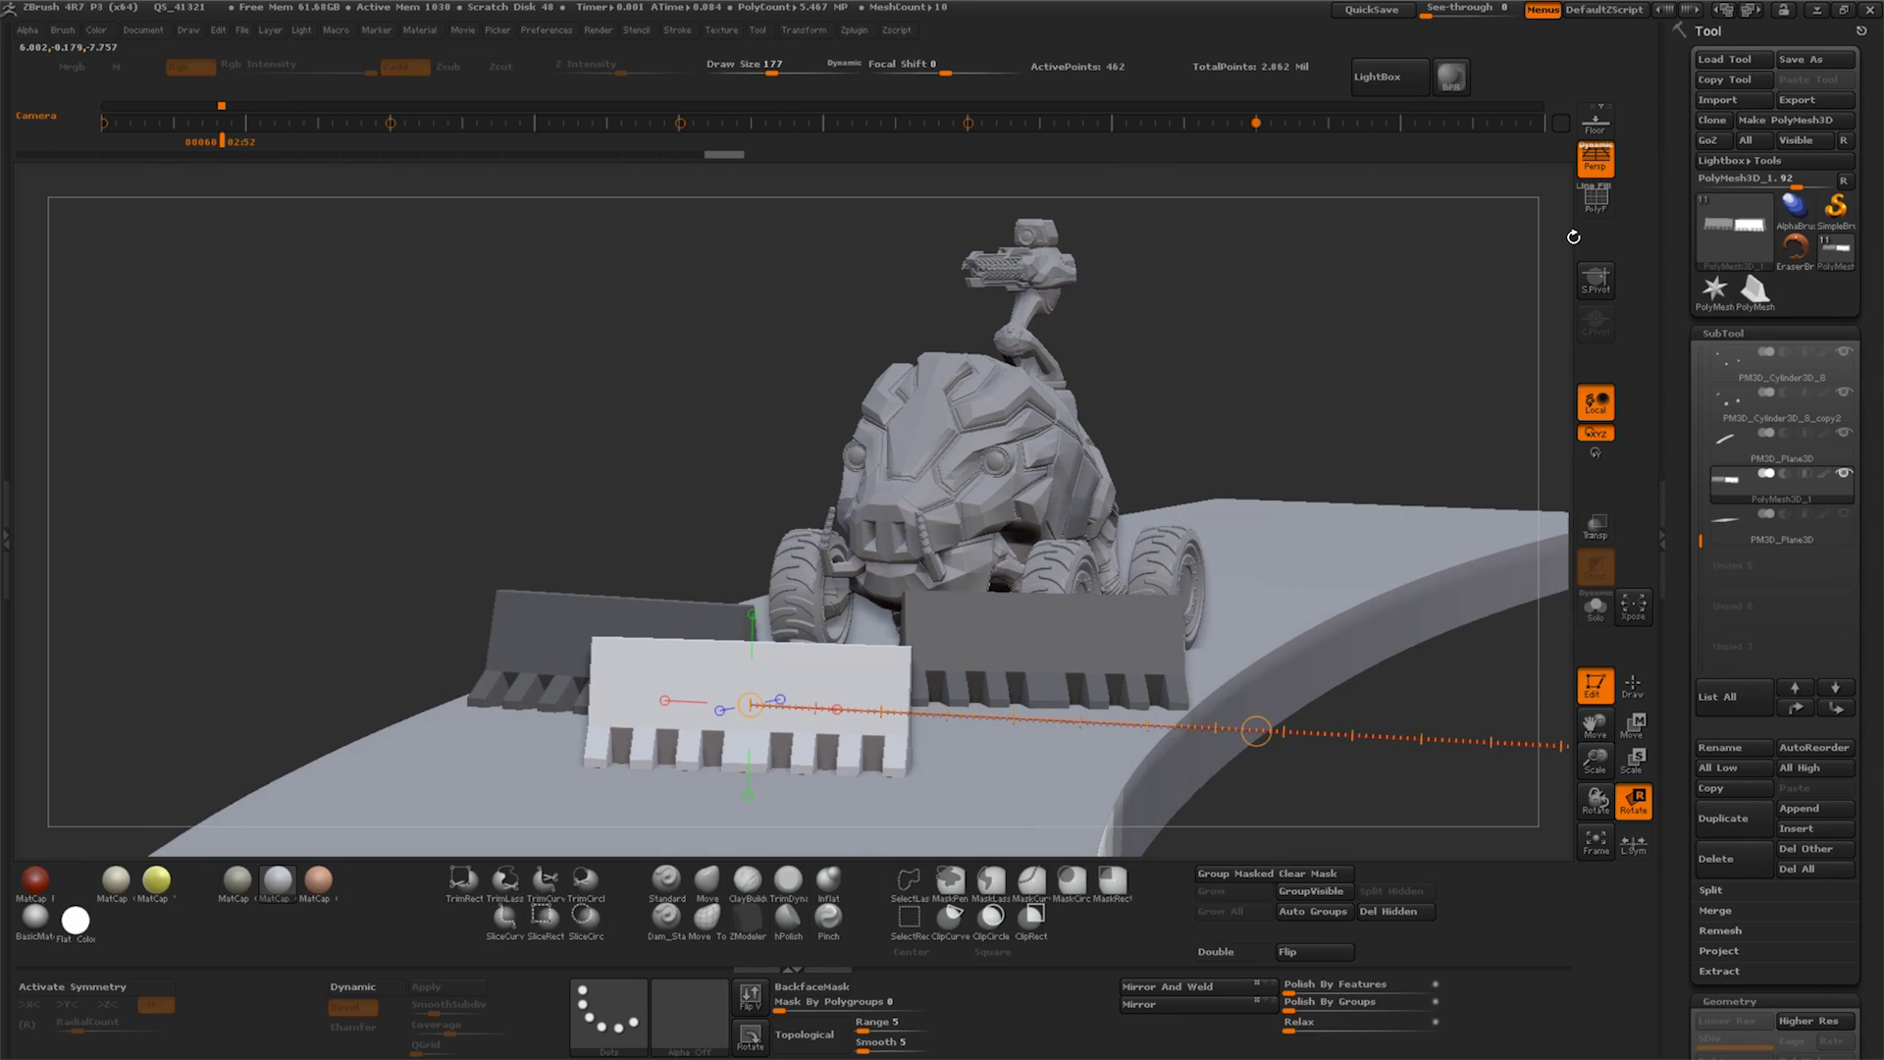
left_click_drag(1573, 236, 1309, 376)
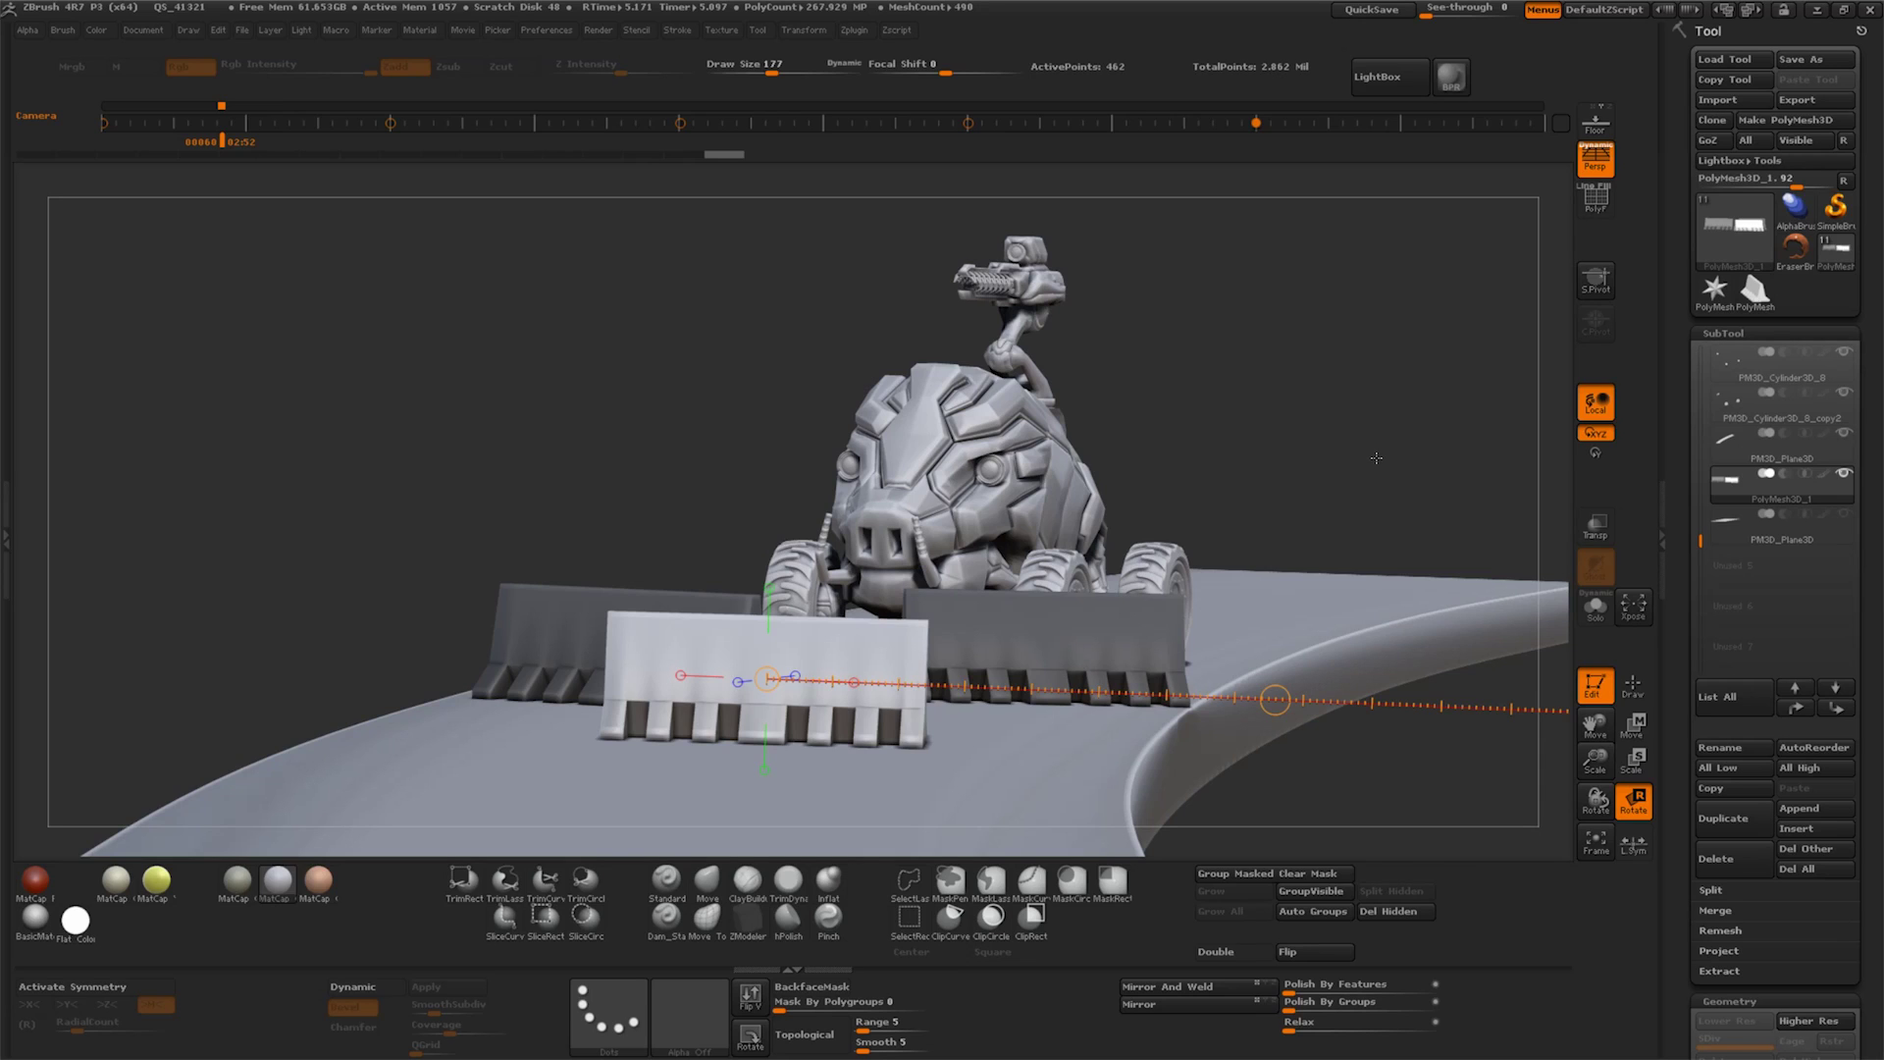
mouse_move(1382, 447)
left_mouse_down()
mouse_move(1411, 683)
mouse_move(1199, 739)
left_mouse_up()
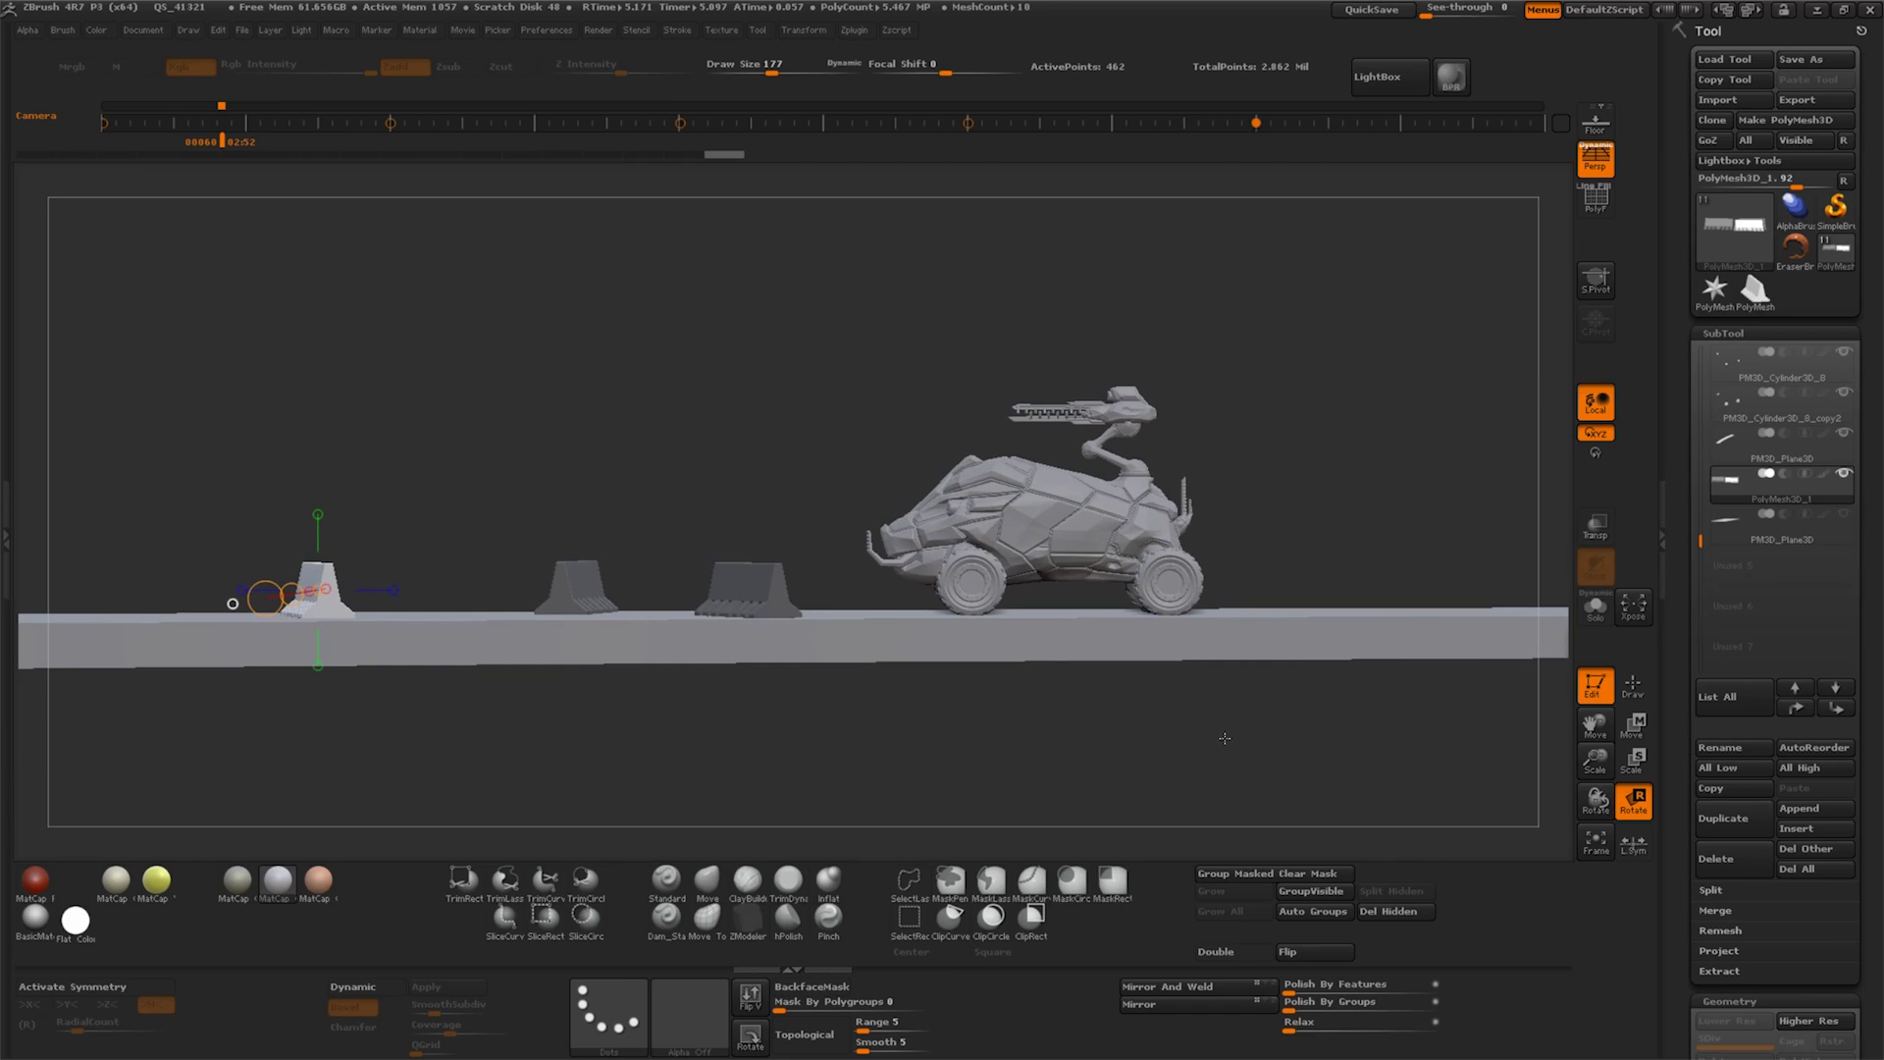
Load Mannequin_ryan_8head_male.ZTL from the D: drive's RESURSEN\Zbrush folder
left_click(1718, 286)
left_click(1740, 67)
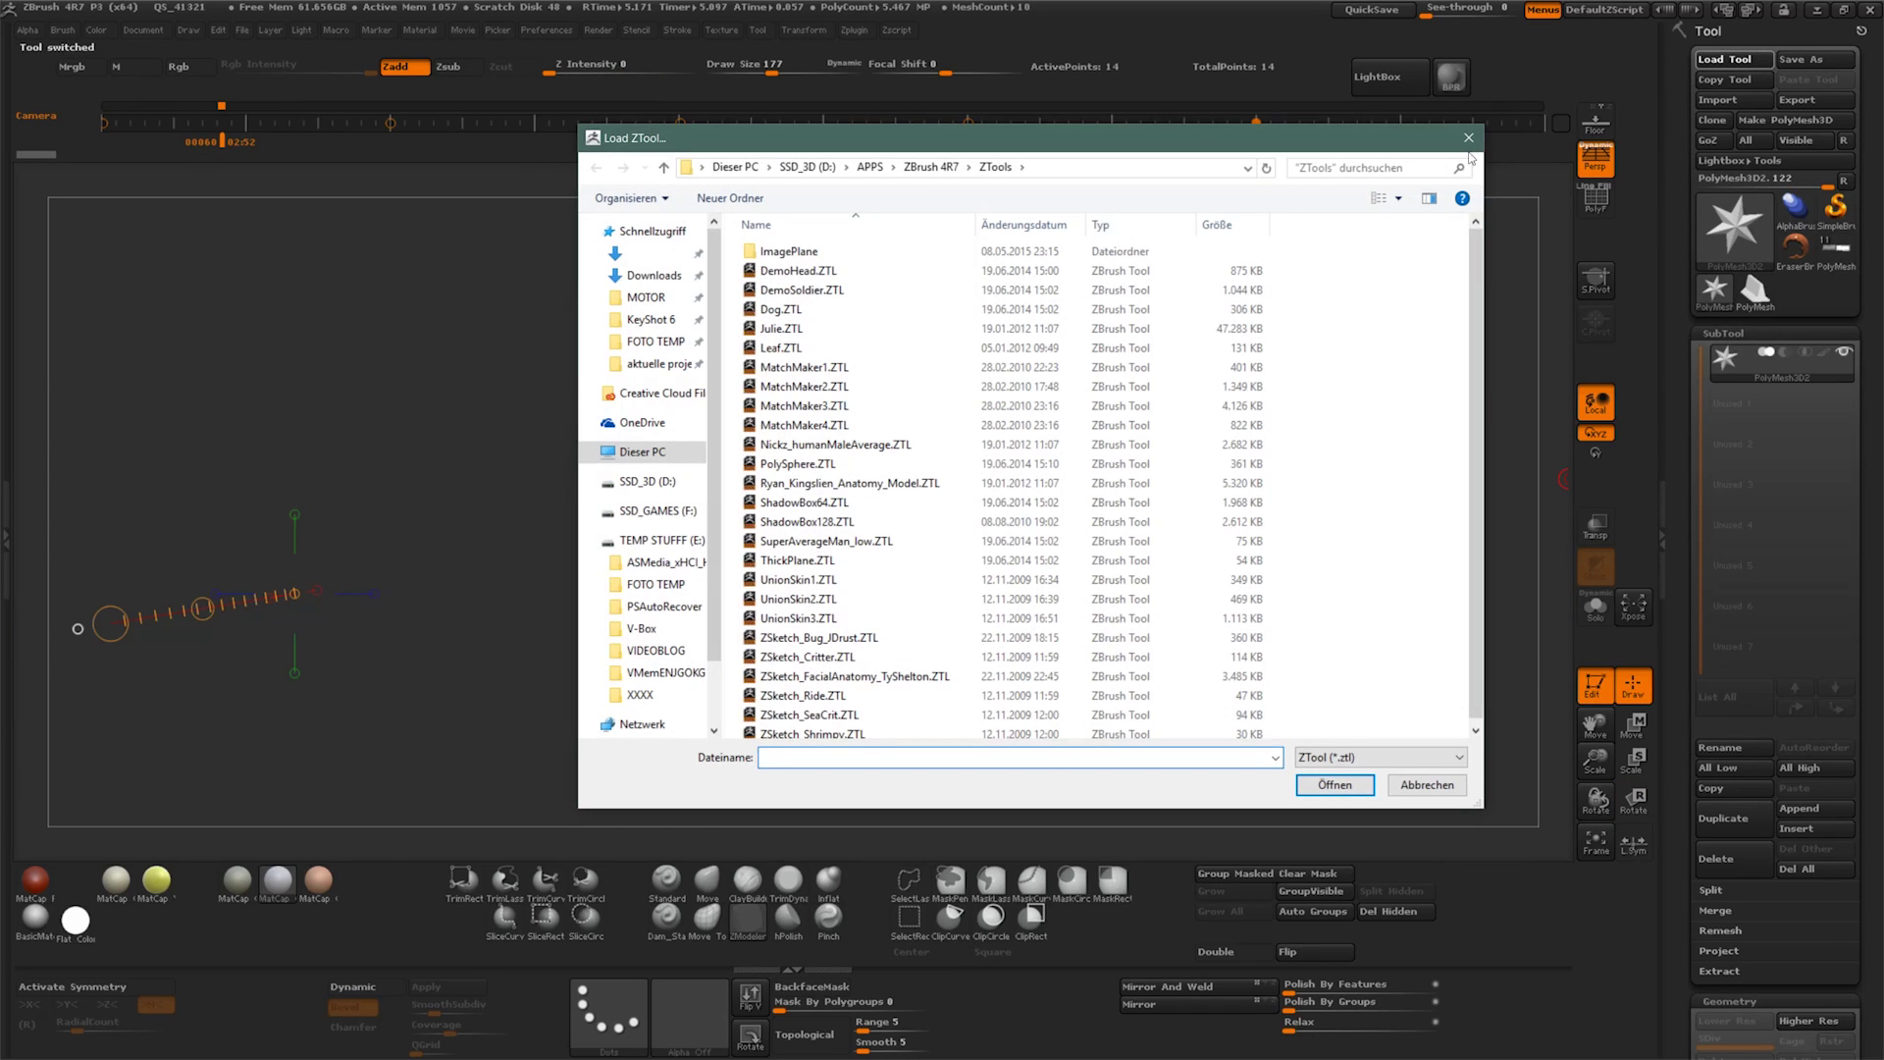
left_click(690, 484)
double_click(842, 328)
double_click(844, 310)
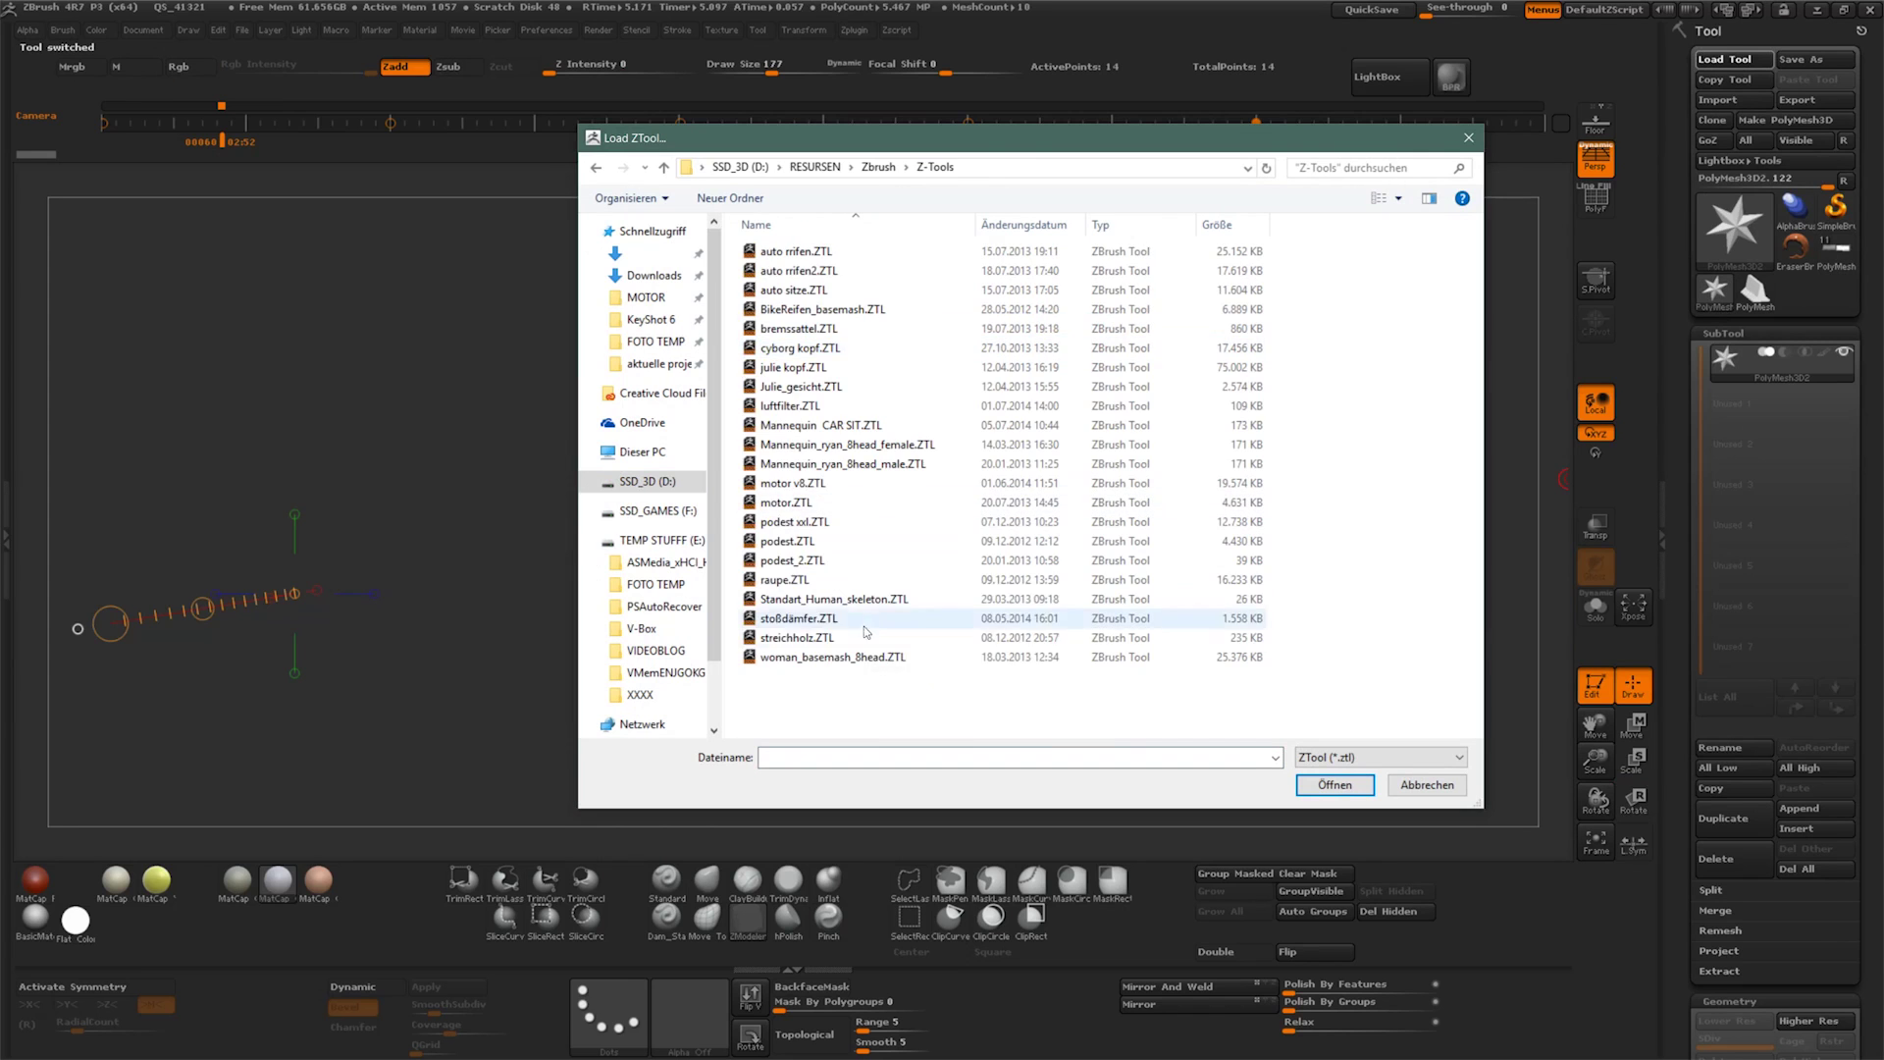
left_click(914, 469)
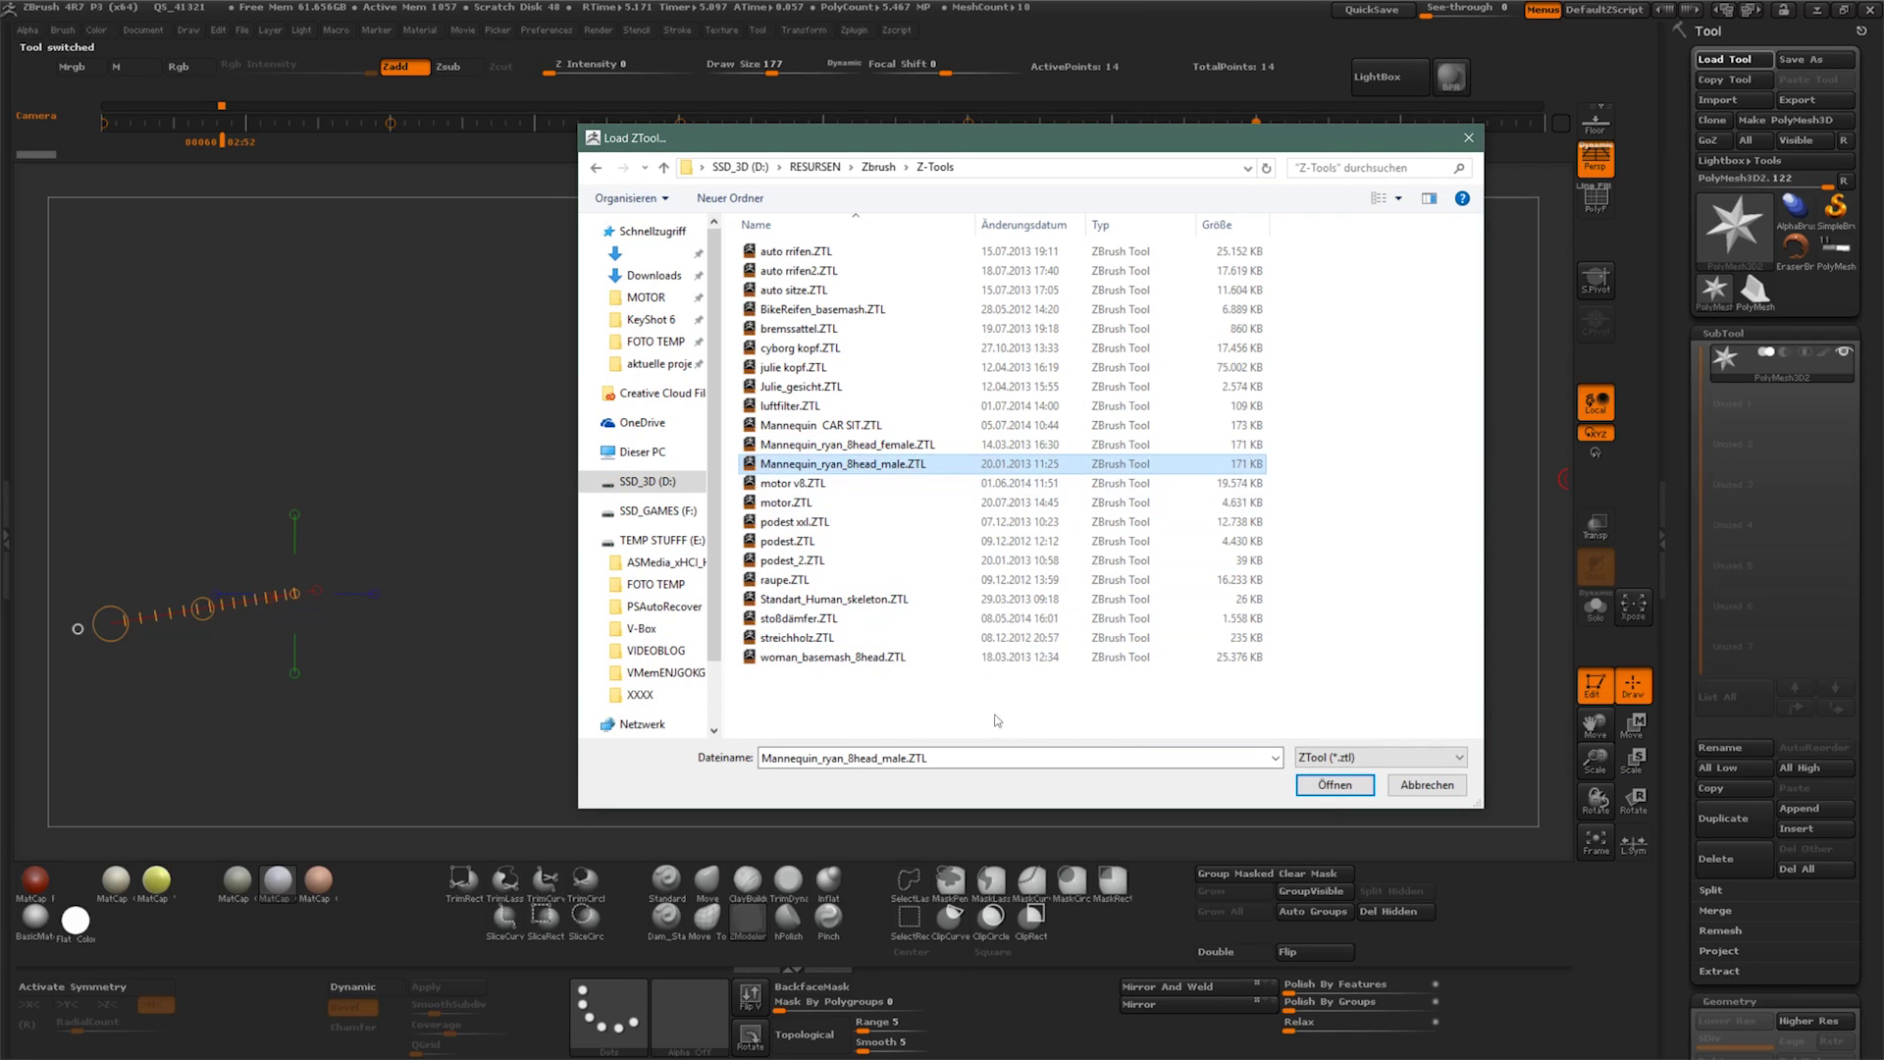
left_click(1337, 785)
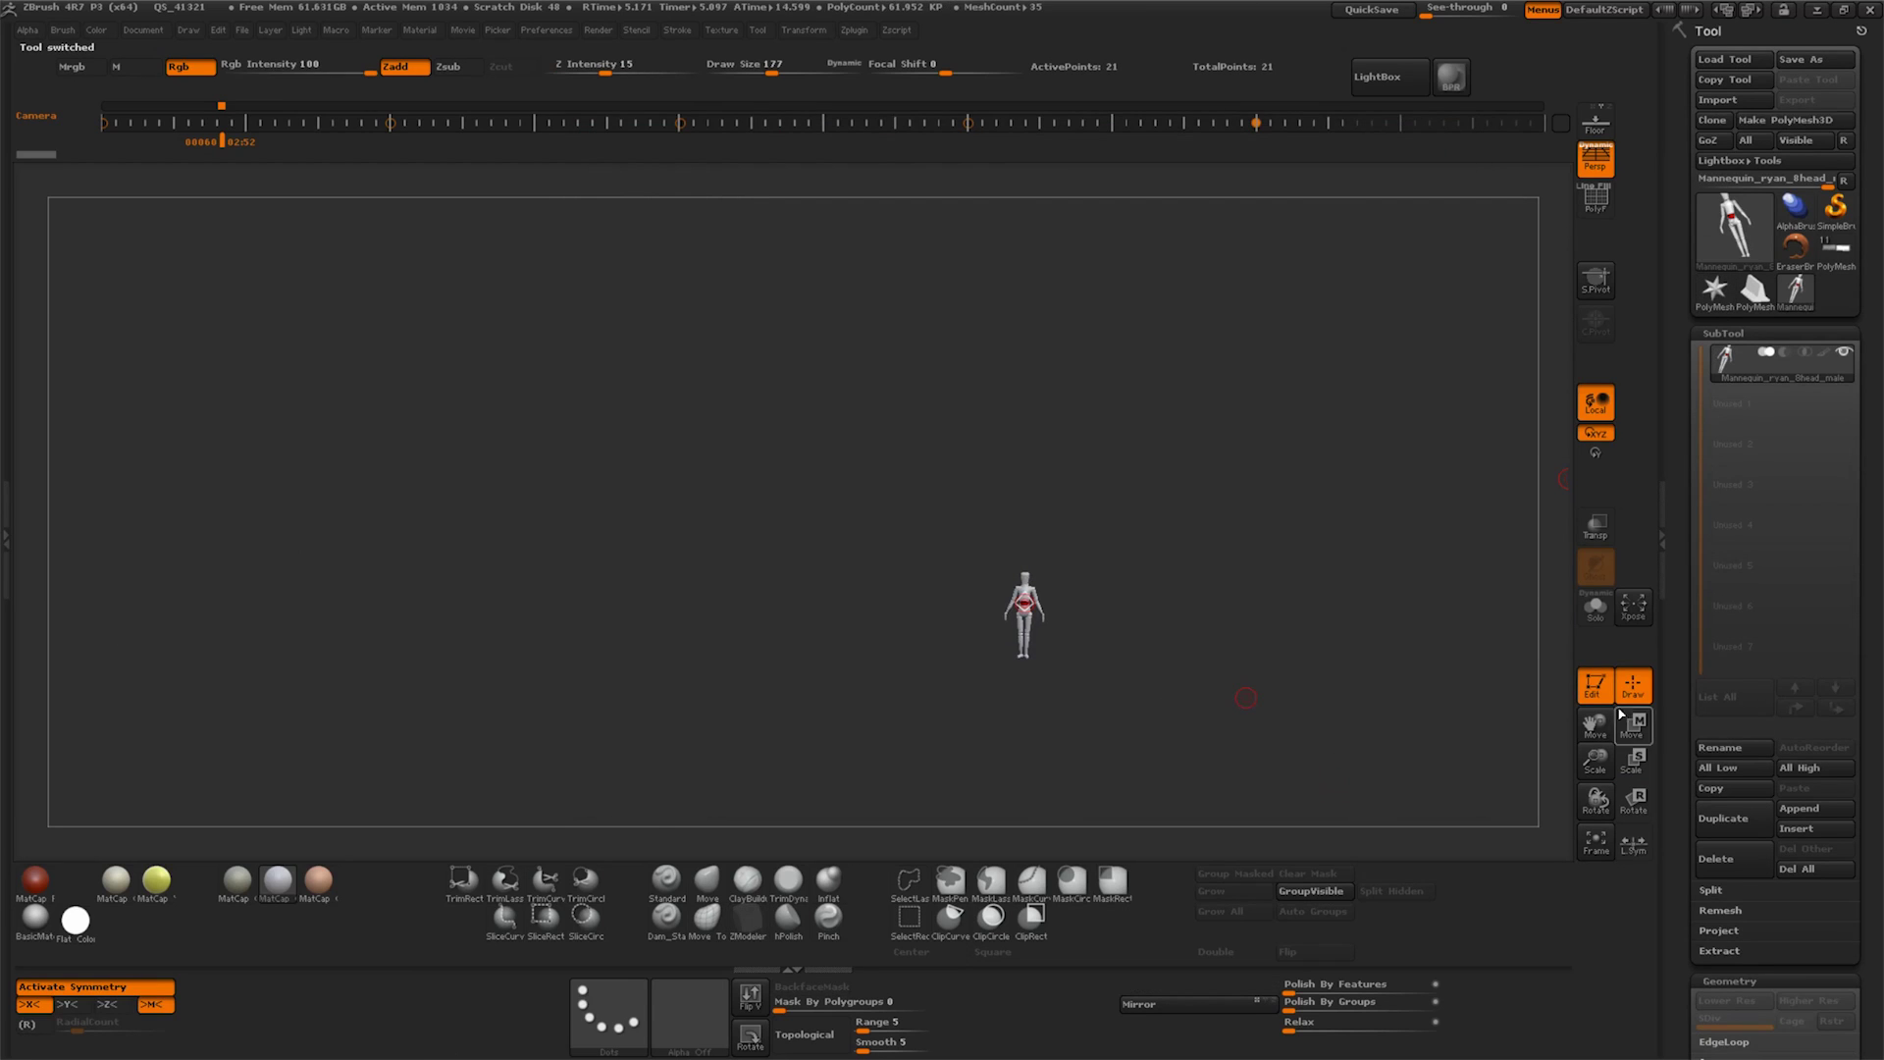
Append the mannequin as a subtool of the vehicle road scene and select it
left_click(1756, 291)
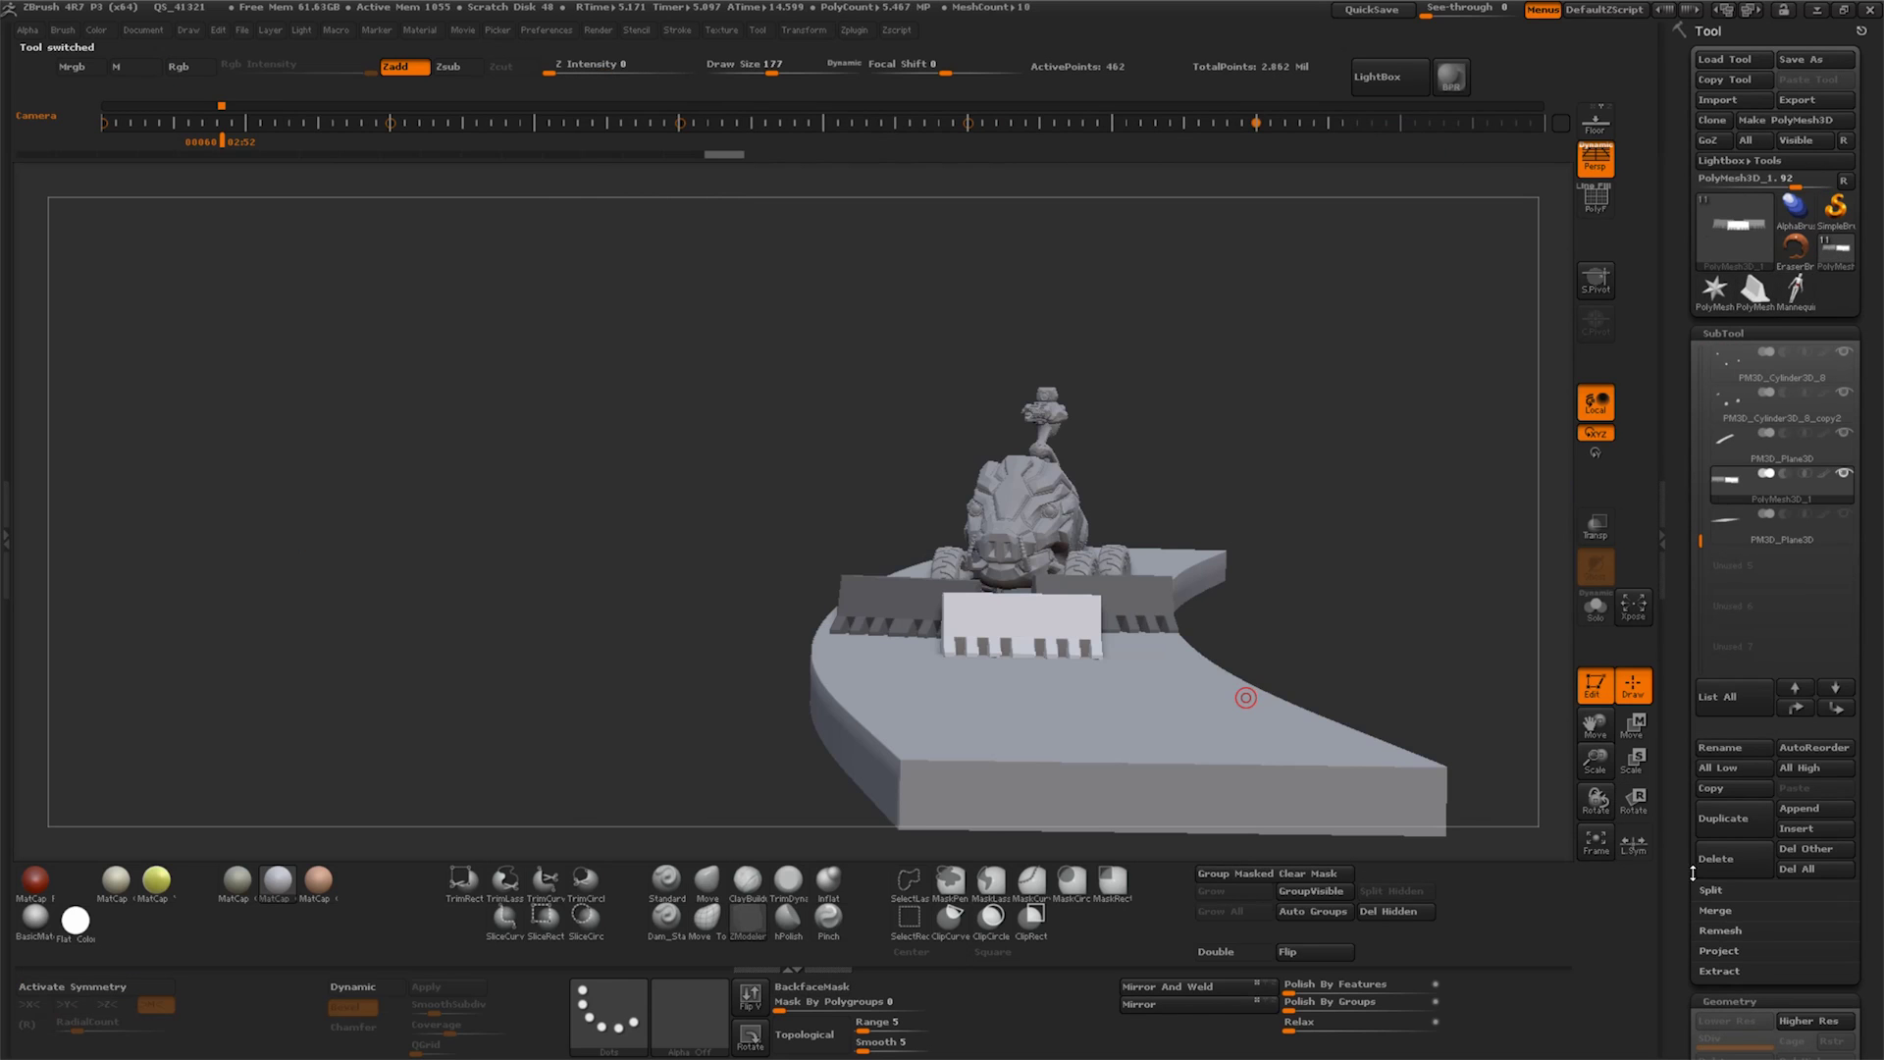
left_click(1811, 808)
left_click(910, 701)
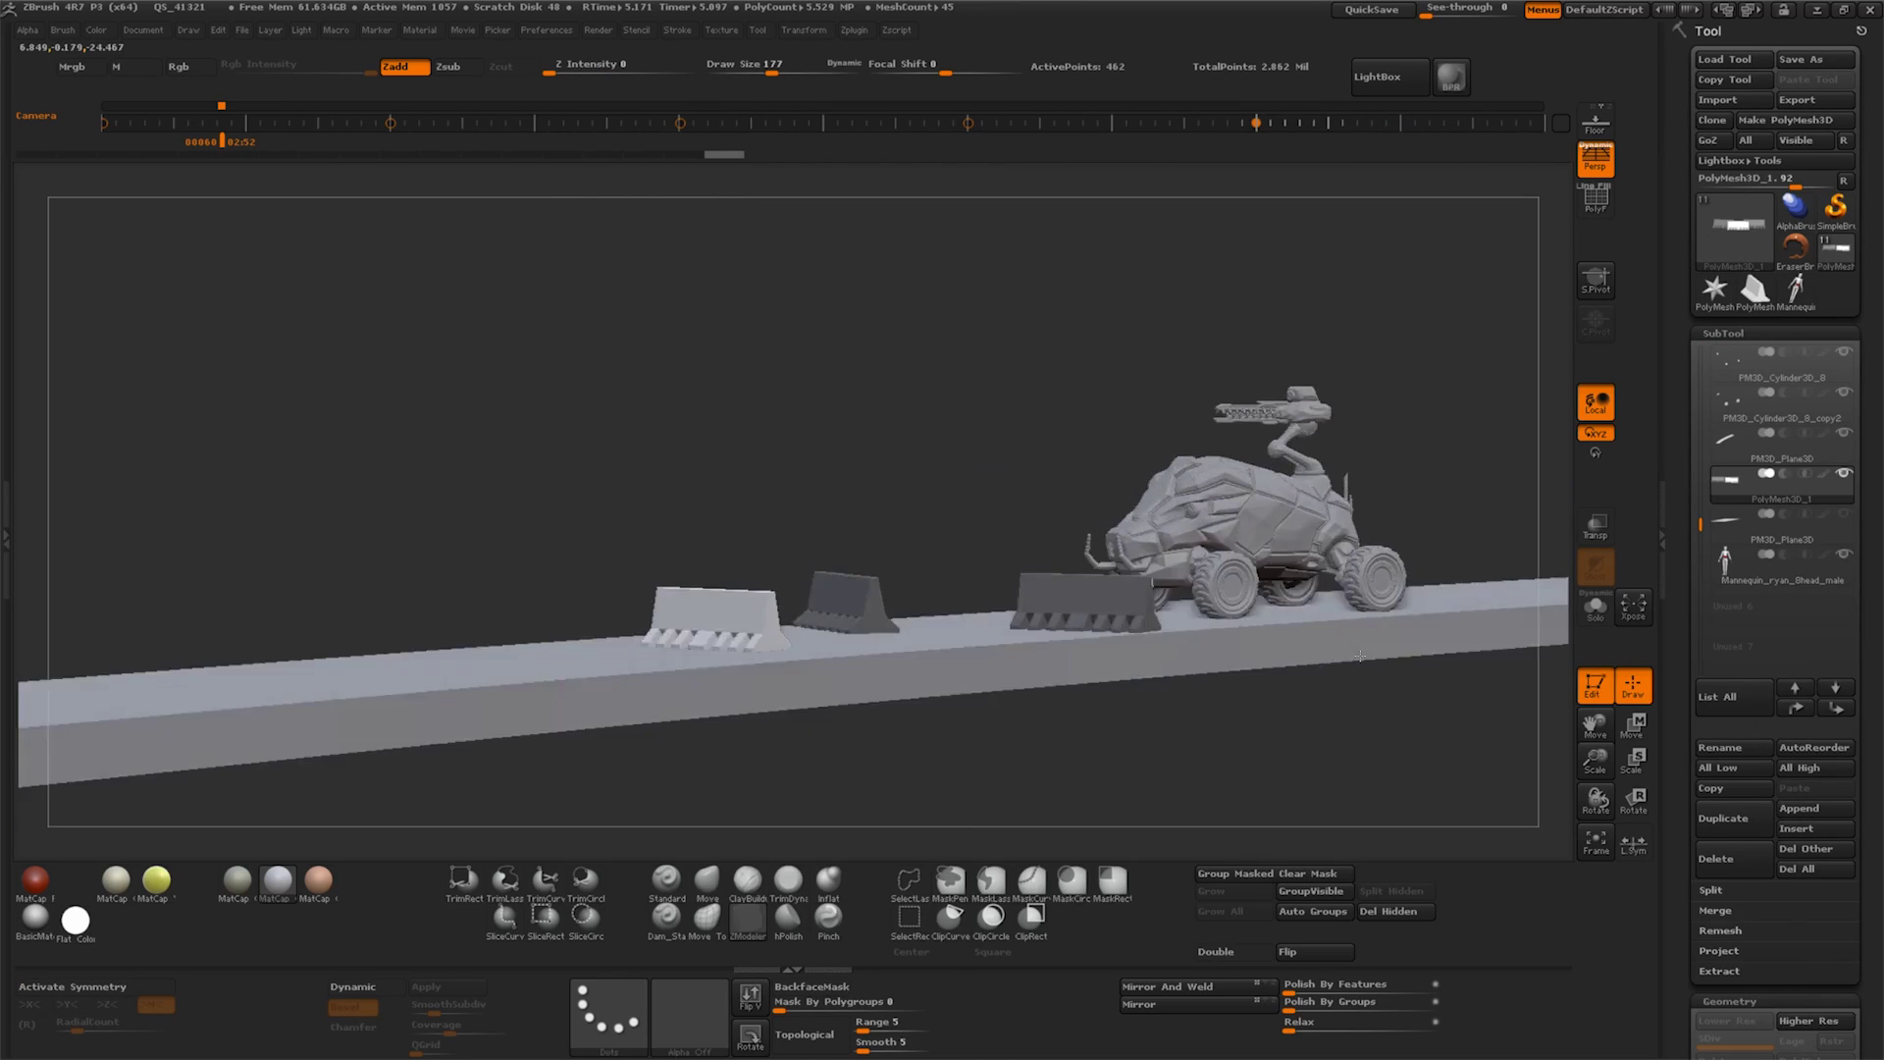
left_click(1632, 726)
left_click_drag(1587, 726, 1345, 712)
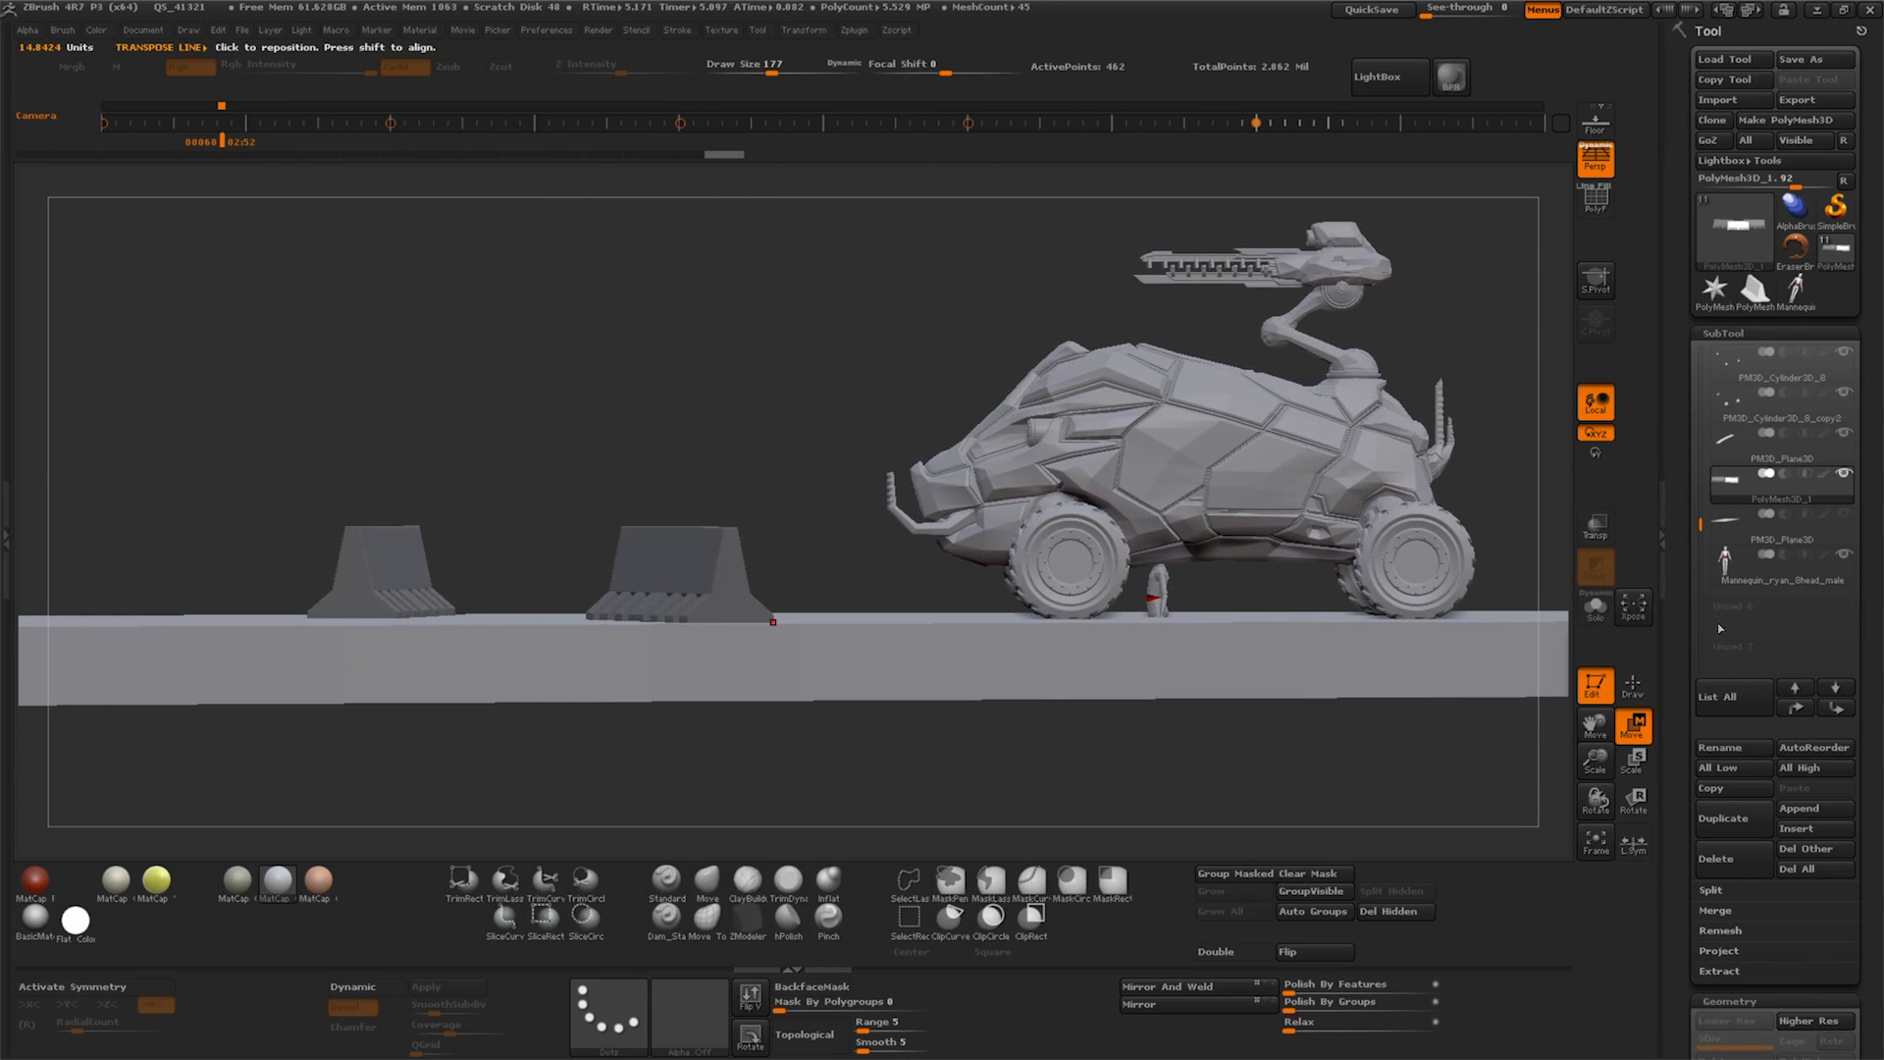
left_click(1144, 589, "alt")
Move the mannequin near the vehicle, stretch it taller, and make other parts transparent
left_click_drag(1595, 760, 1590, 829)
left_click_drag(1499, 713, 1322, 811, "alt")
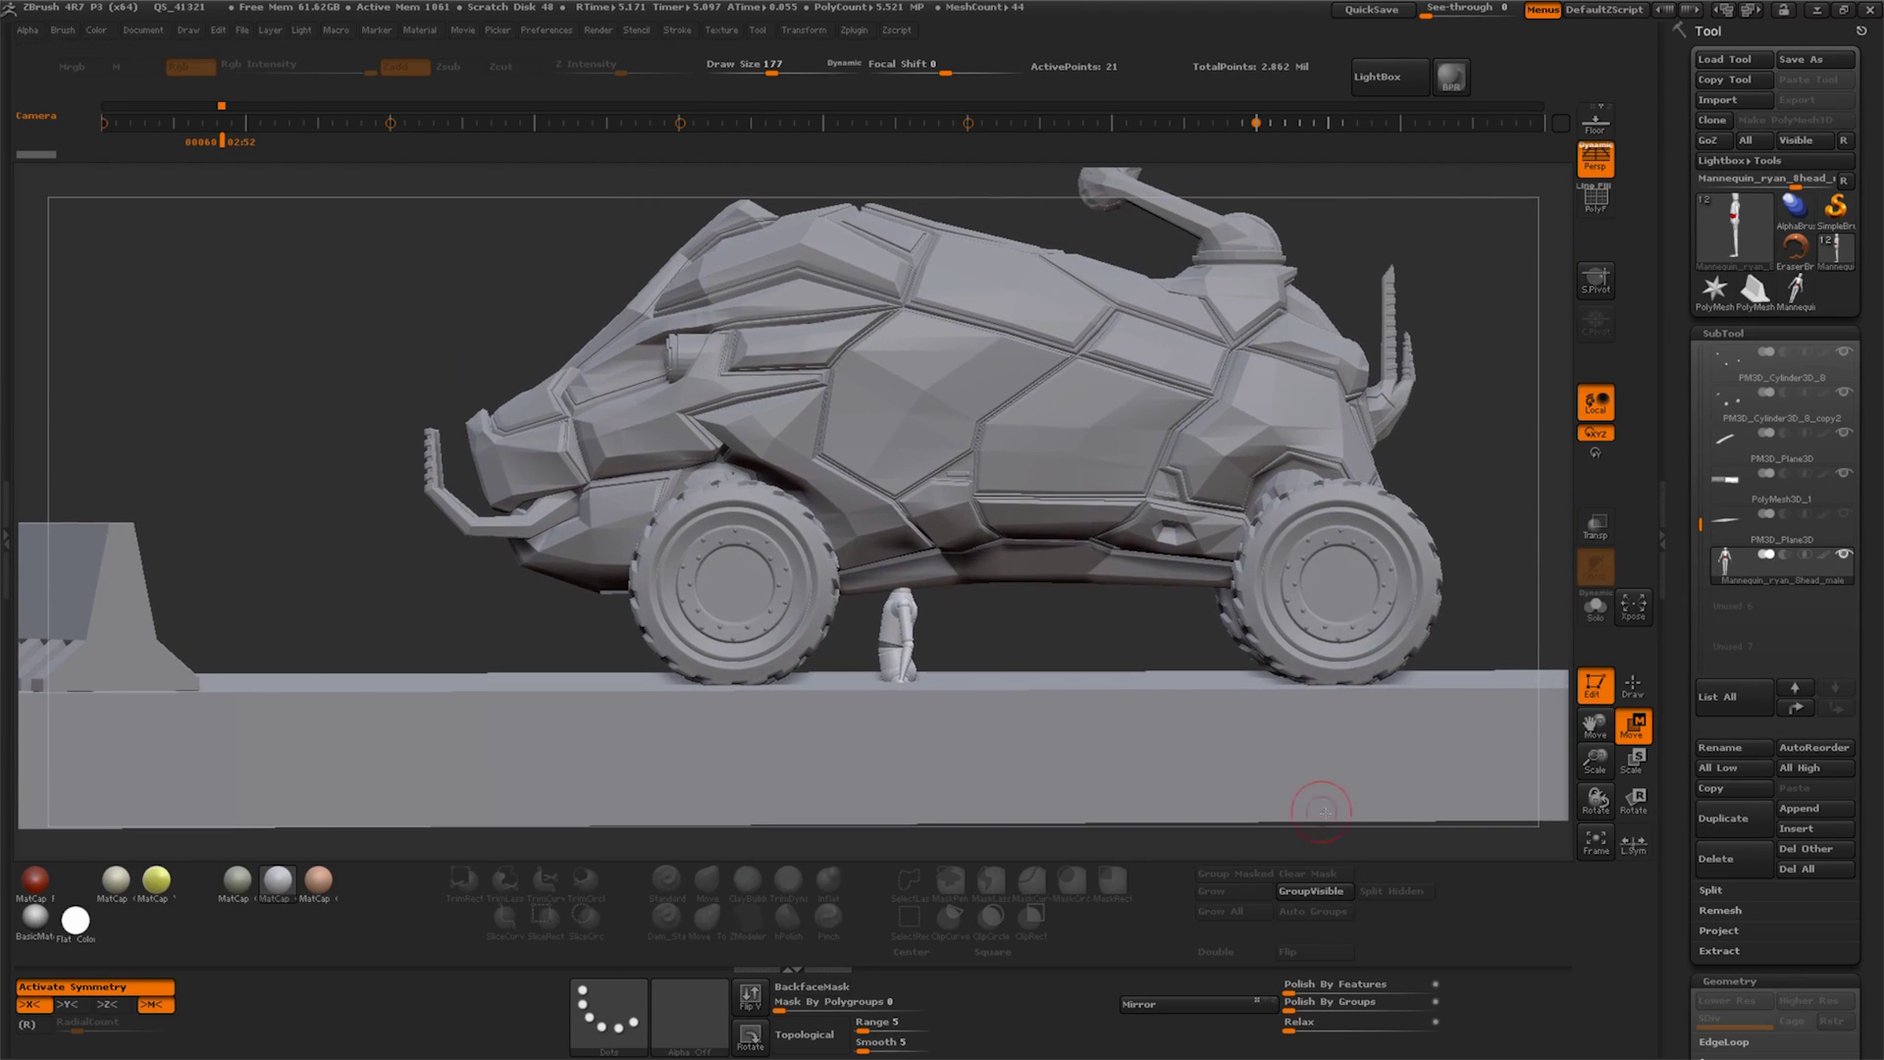
left_click_drag(896, 659, 894, 550)
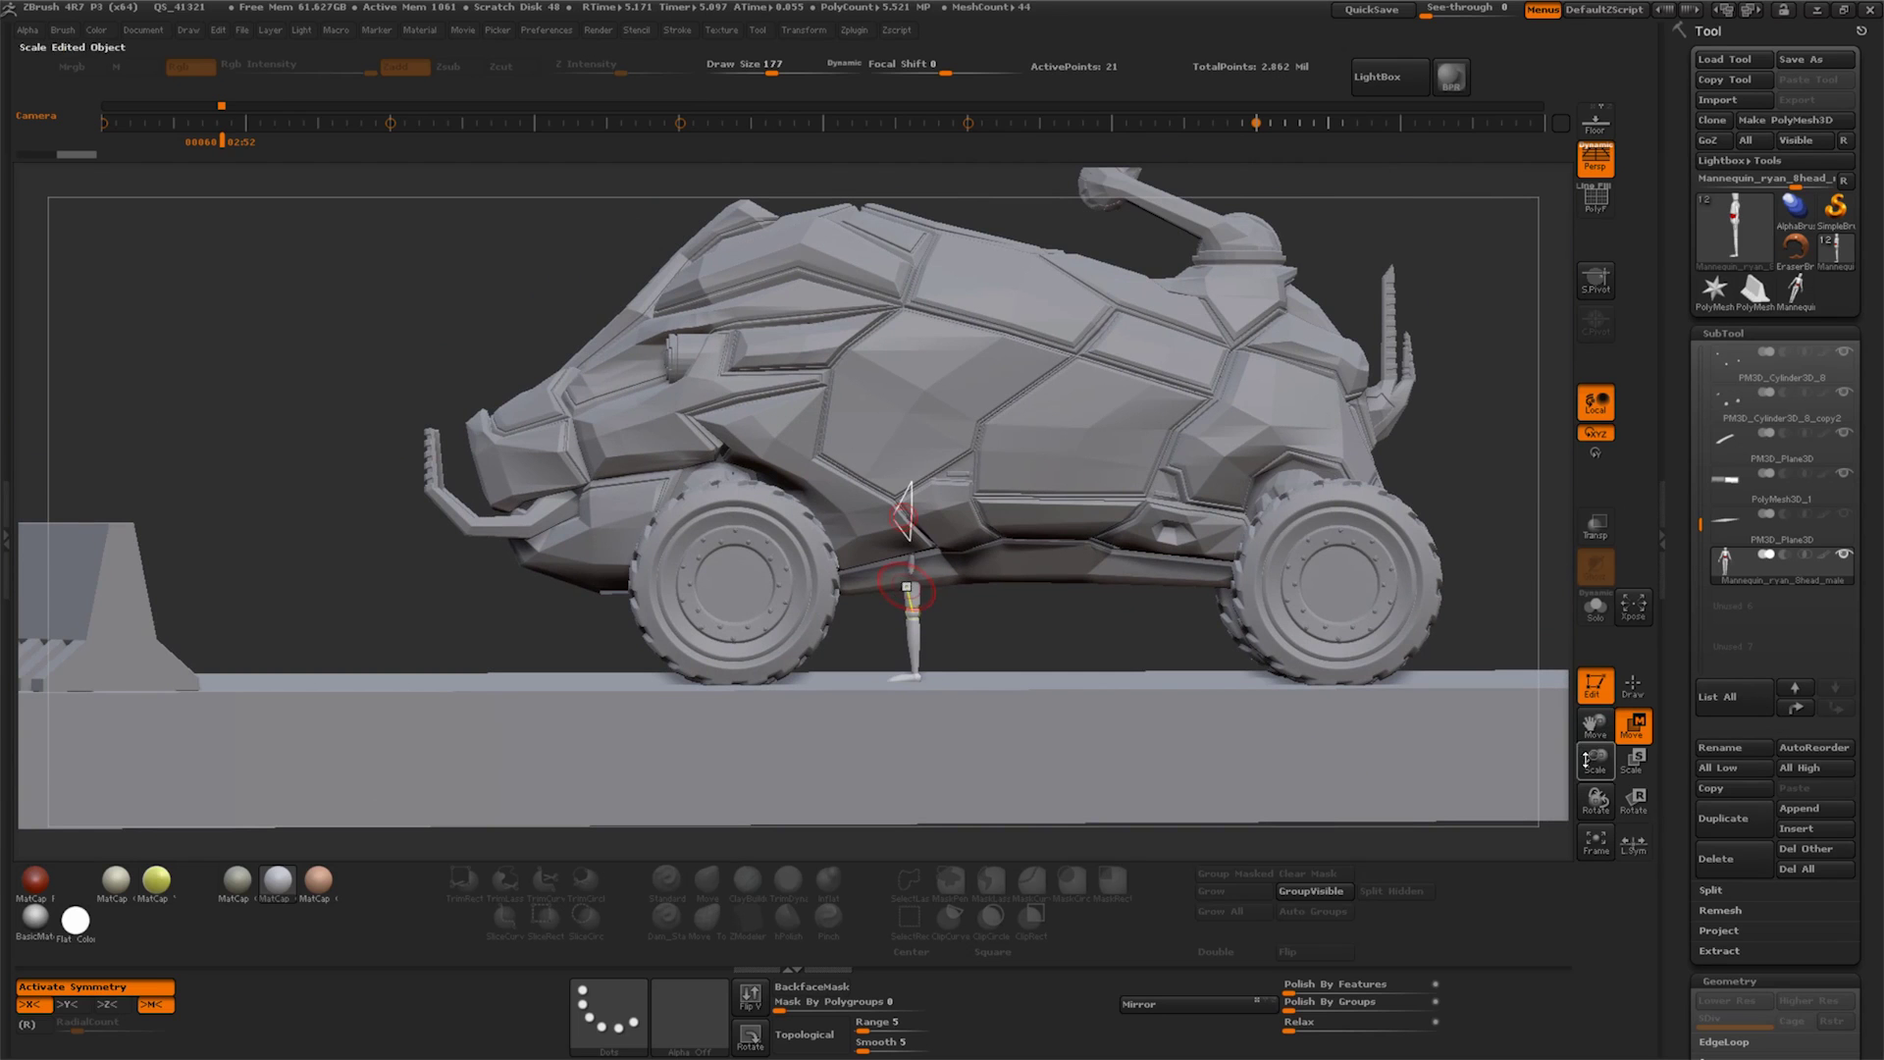
left_click_drag(1276, 776, 1095, 787)
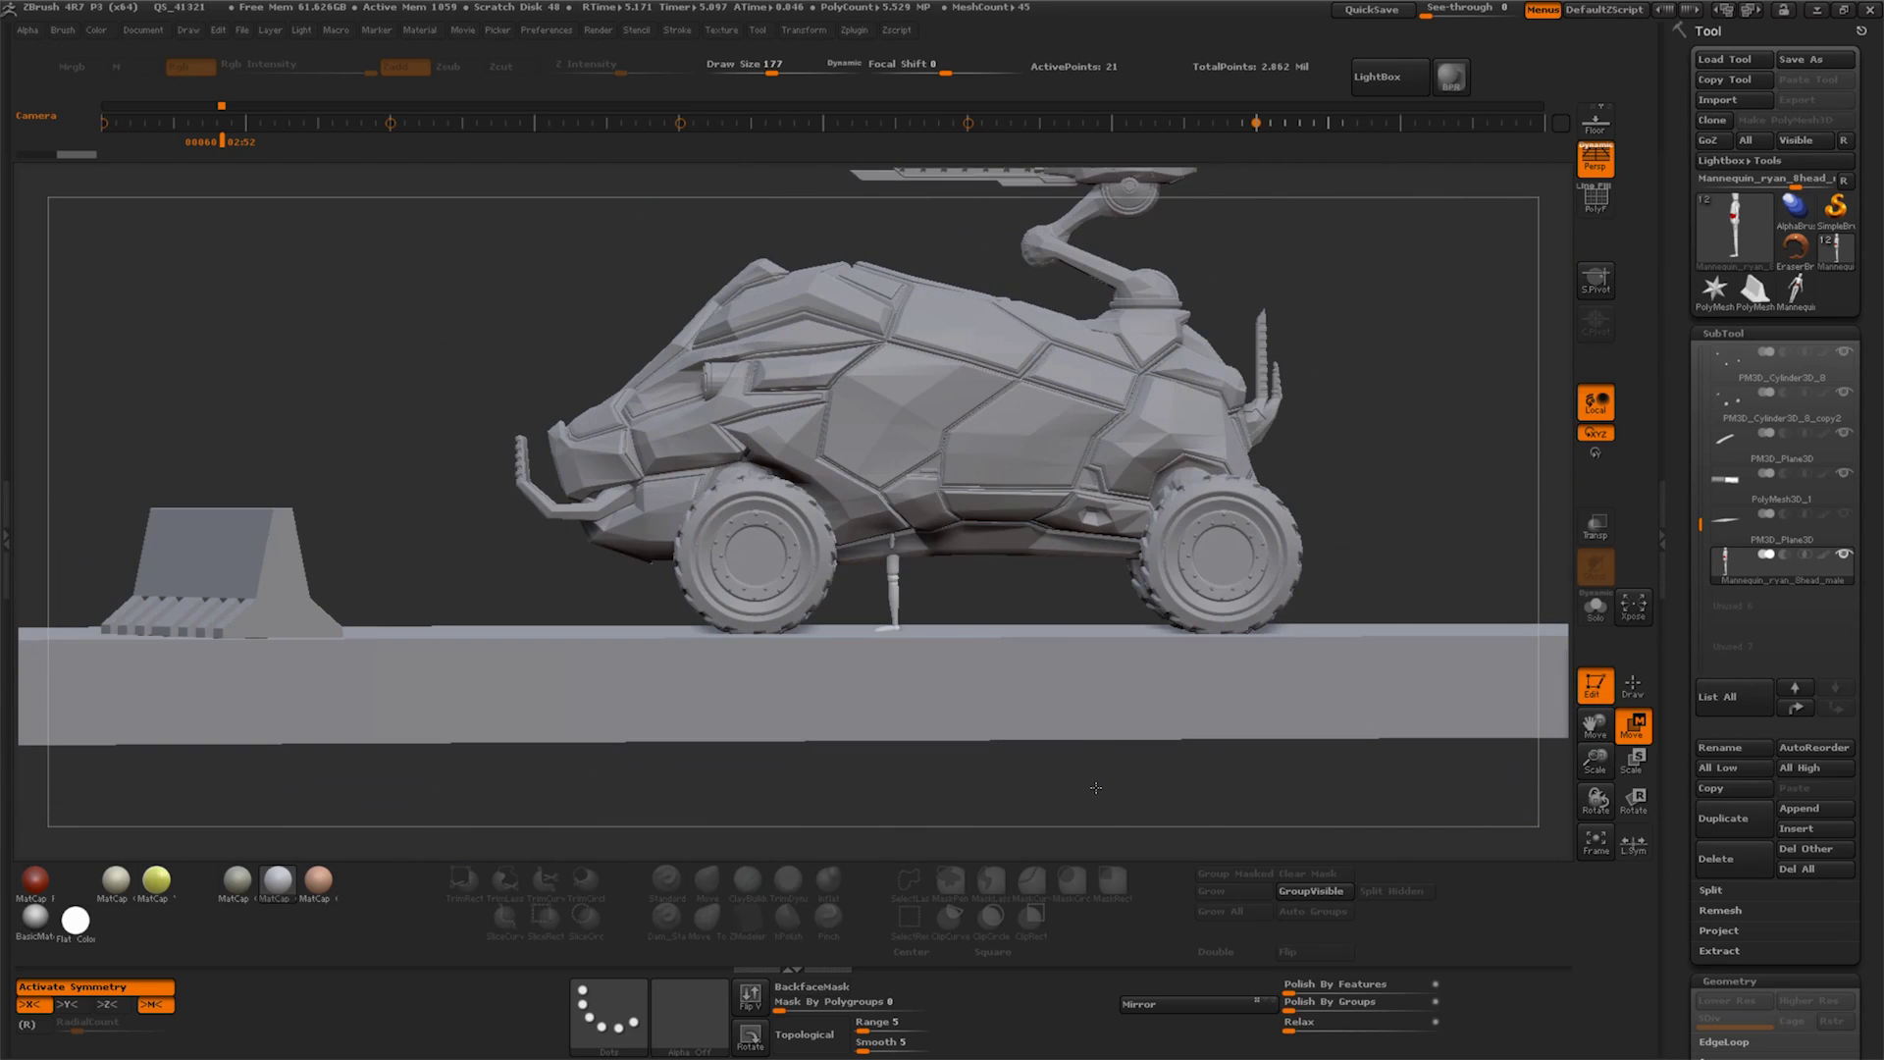
mouse_move(894, 567)
left_mouse_down()
mouse_move(912, 537)
mouse_move(680, 508)
left_mouse_up()
left_click(1600, 535)
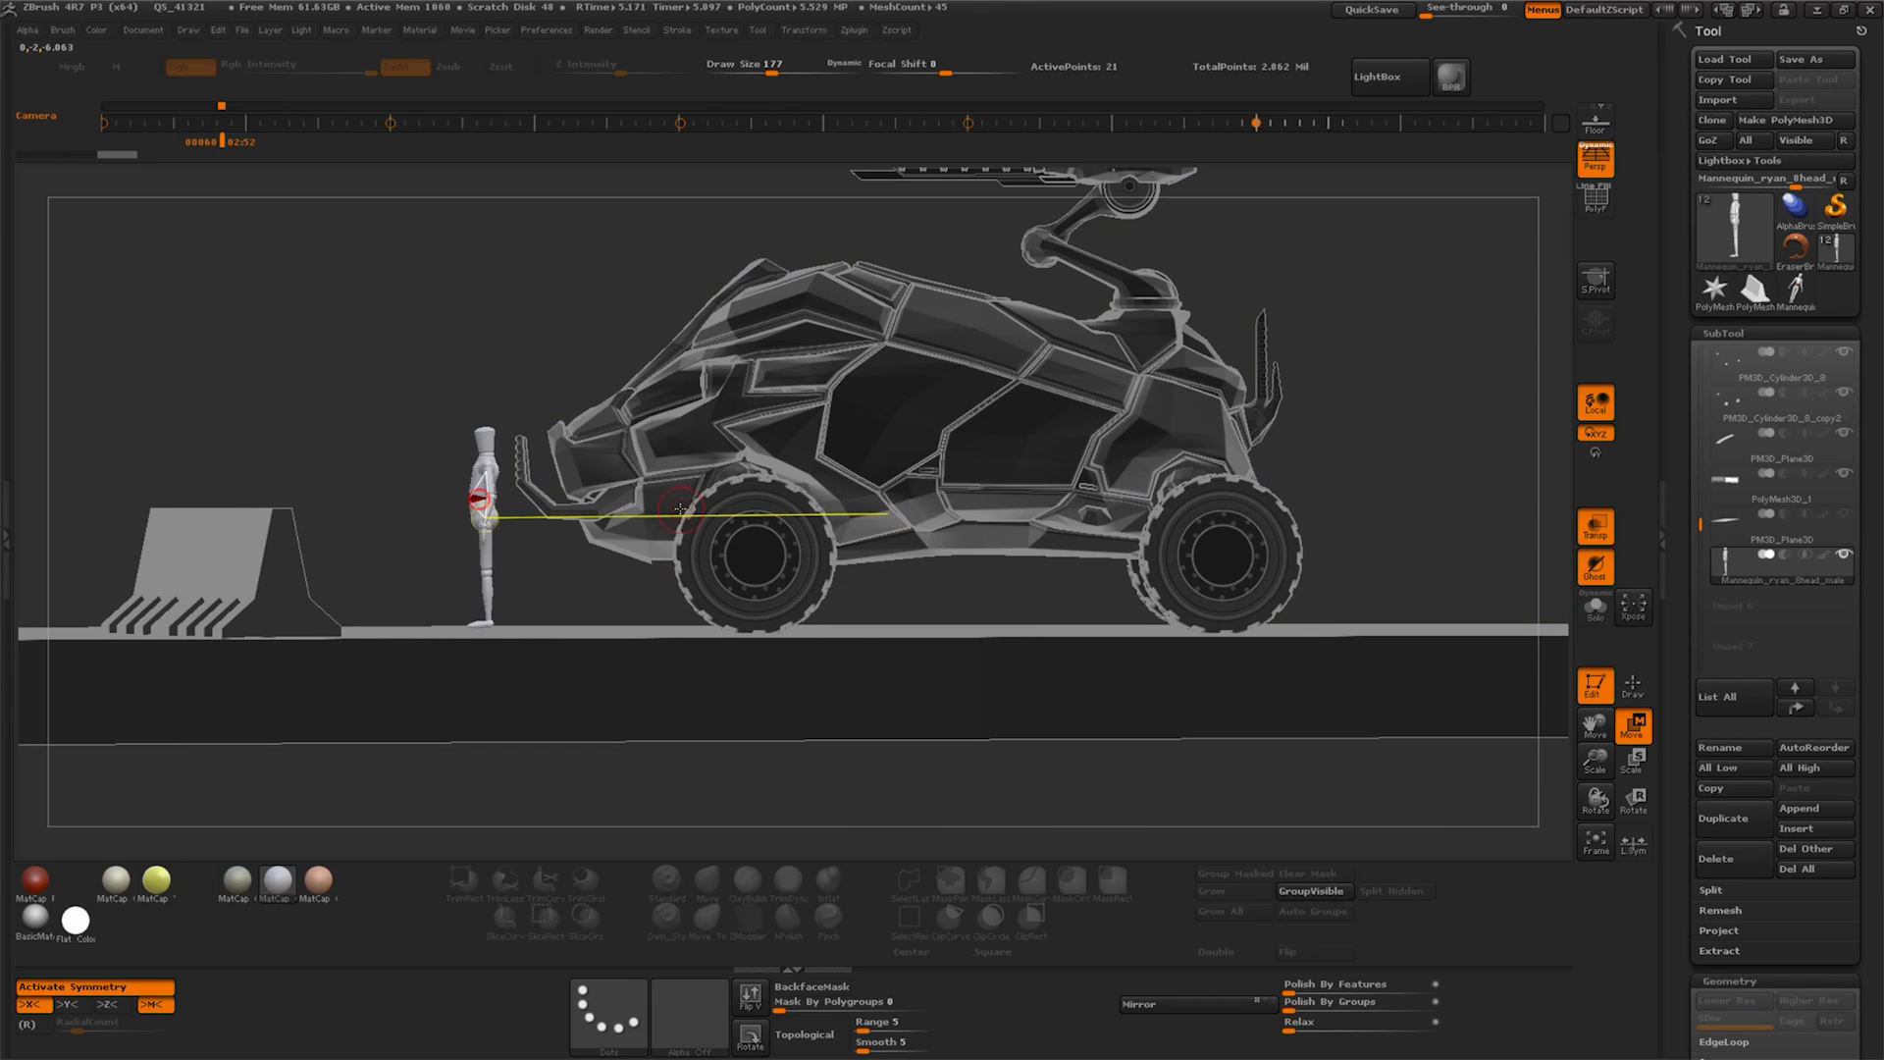
left_click_drag(1590, 746, 1464, 690)
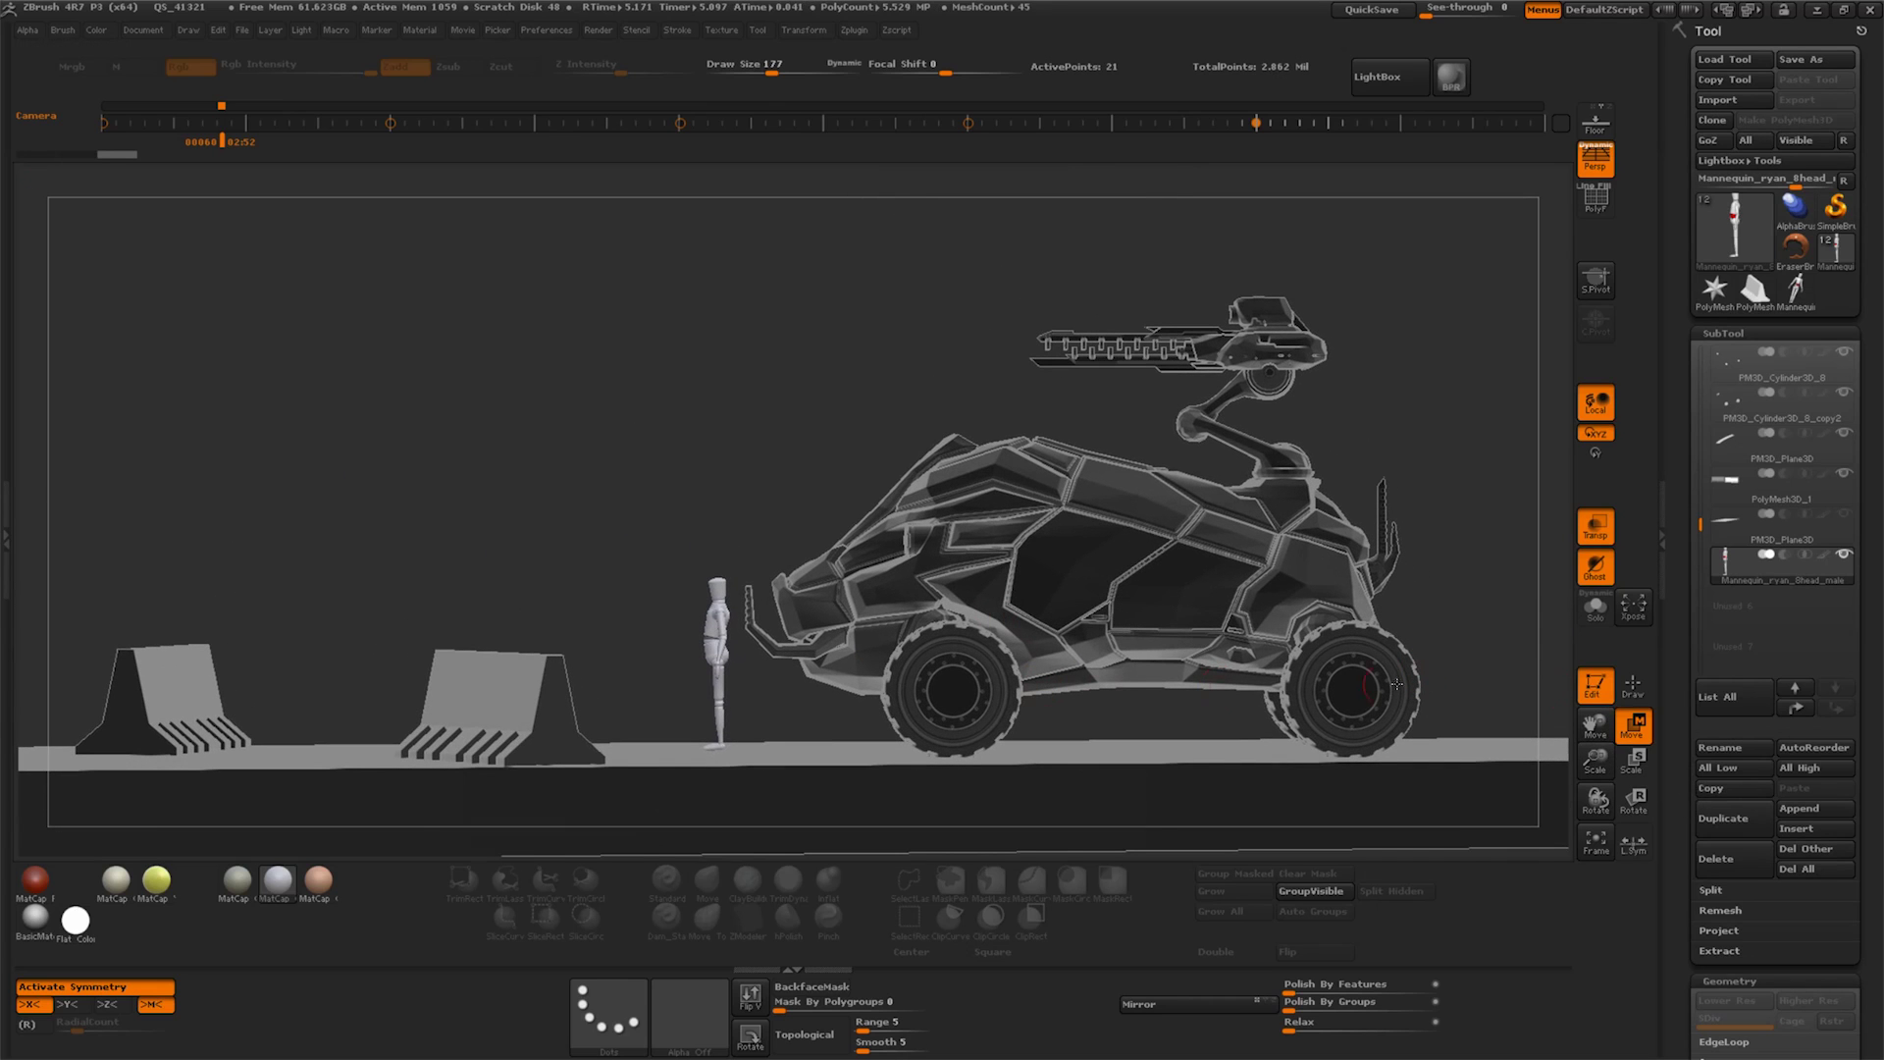
Adjust the mannequin with Geometry XYZ Size, set its feet on the road, and move it into the vehicle's front
scroll(1753, 802, "down", 5)
scroll(1754, 802, "down", 3)
left_click(1711, 723)
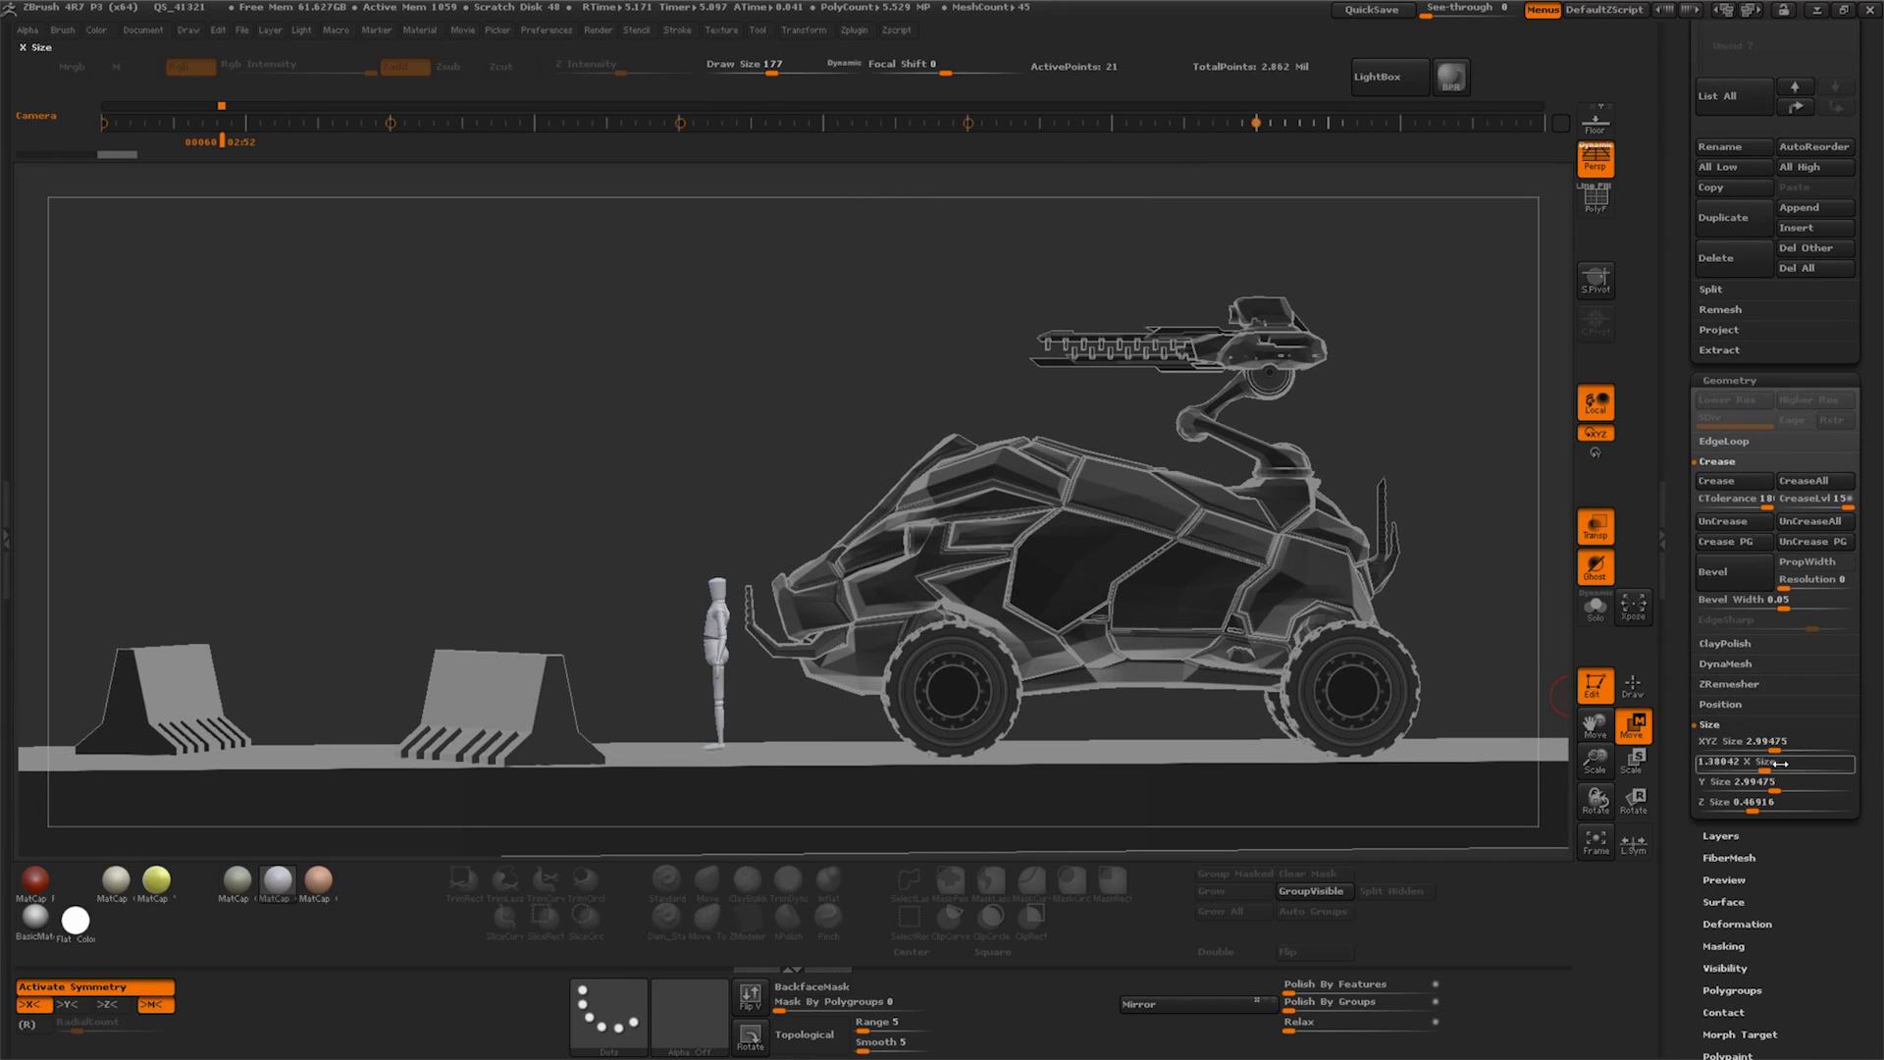
left_click_drag(1757, 743, 1781, 750)
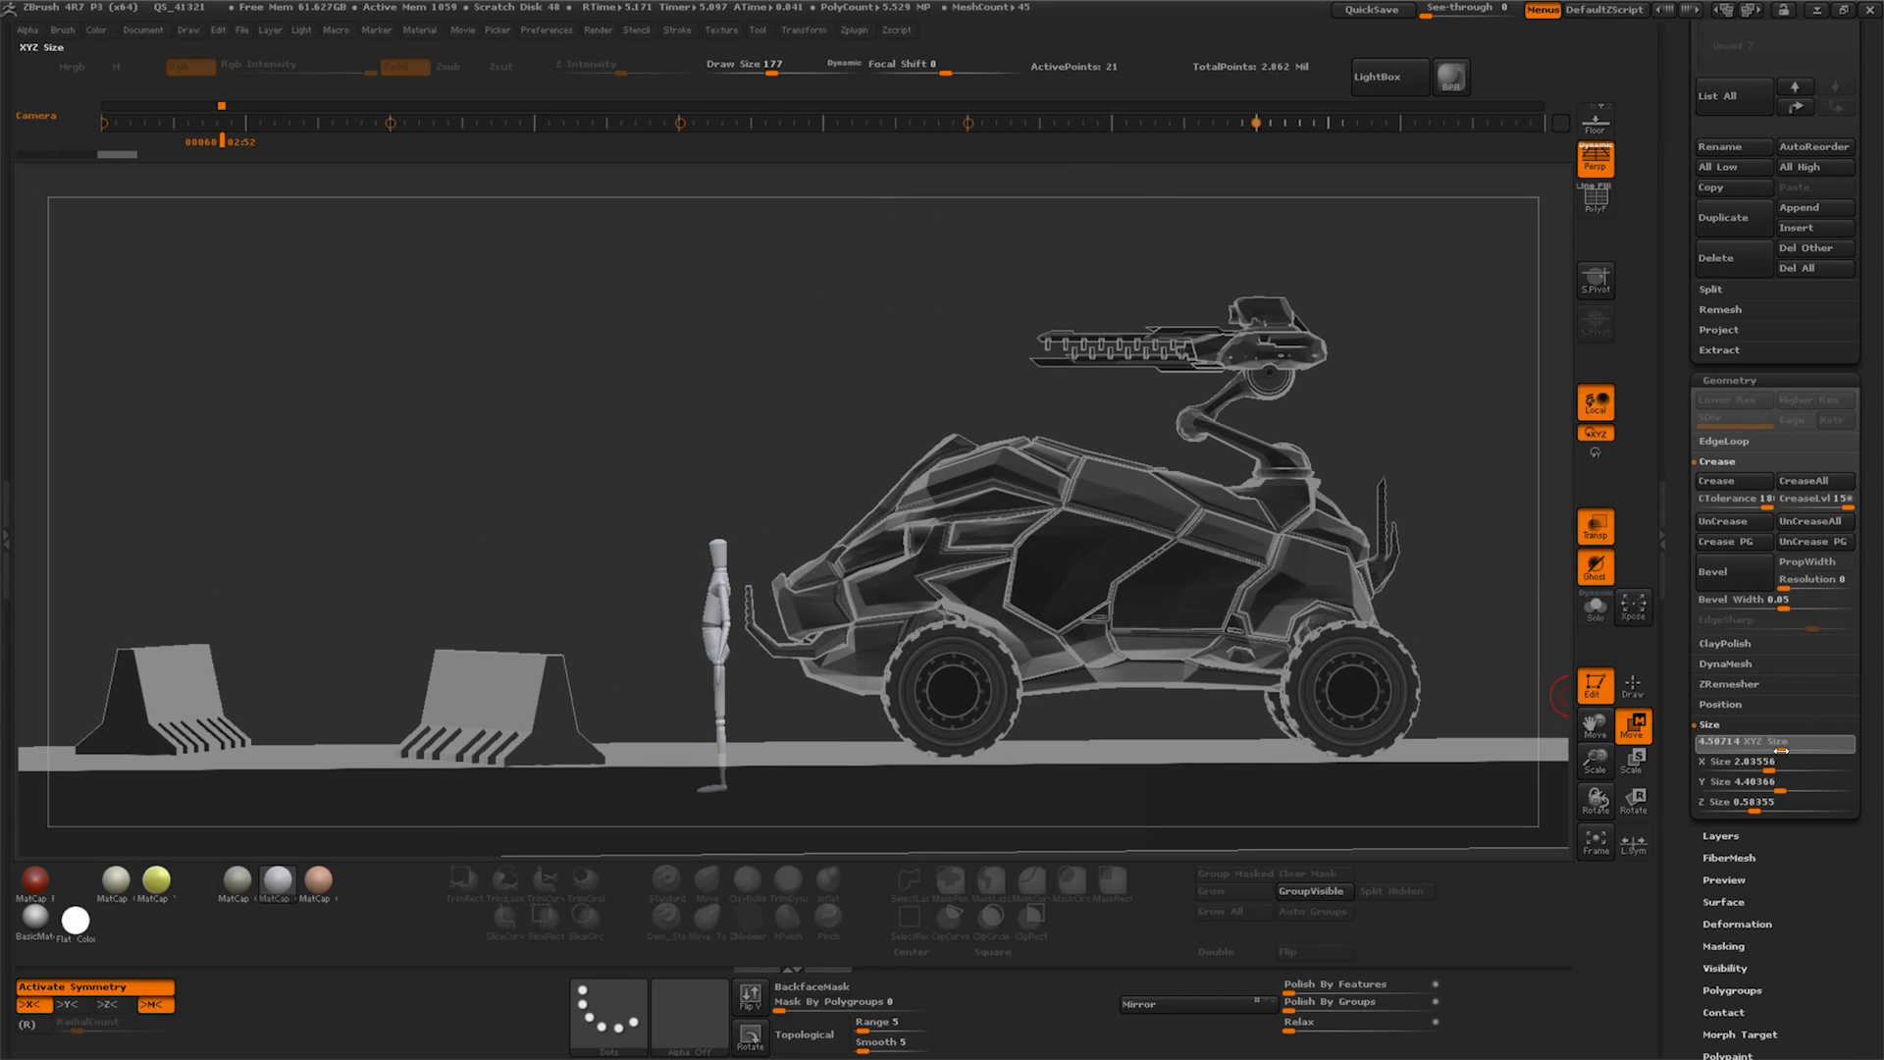
left_click_drag(714, 638, 710, 614)
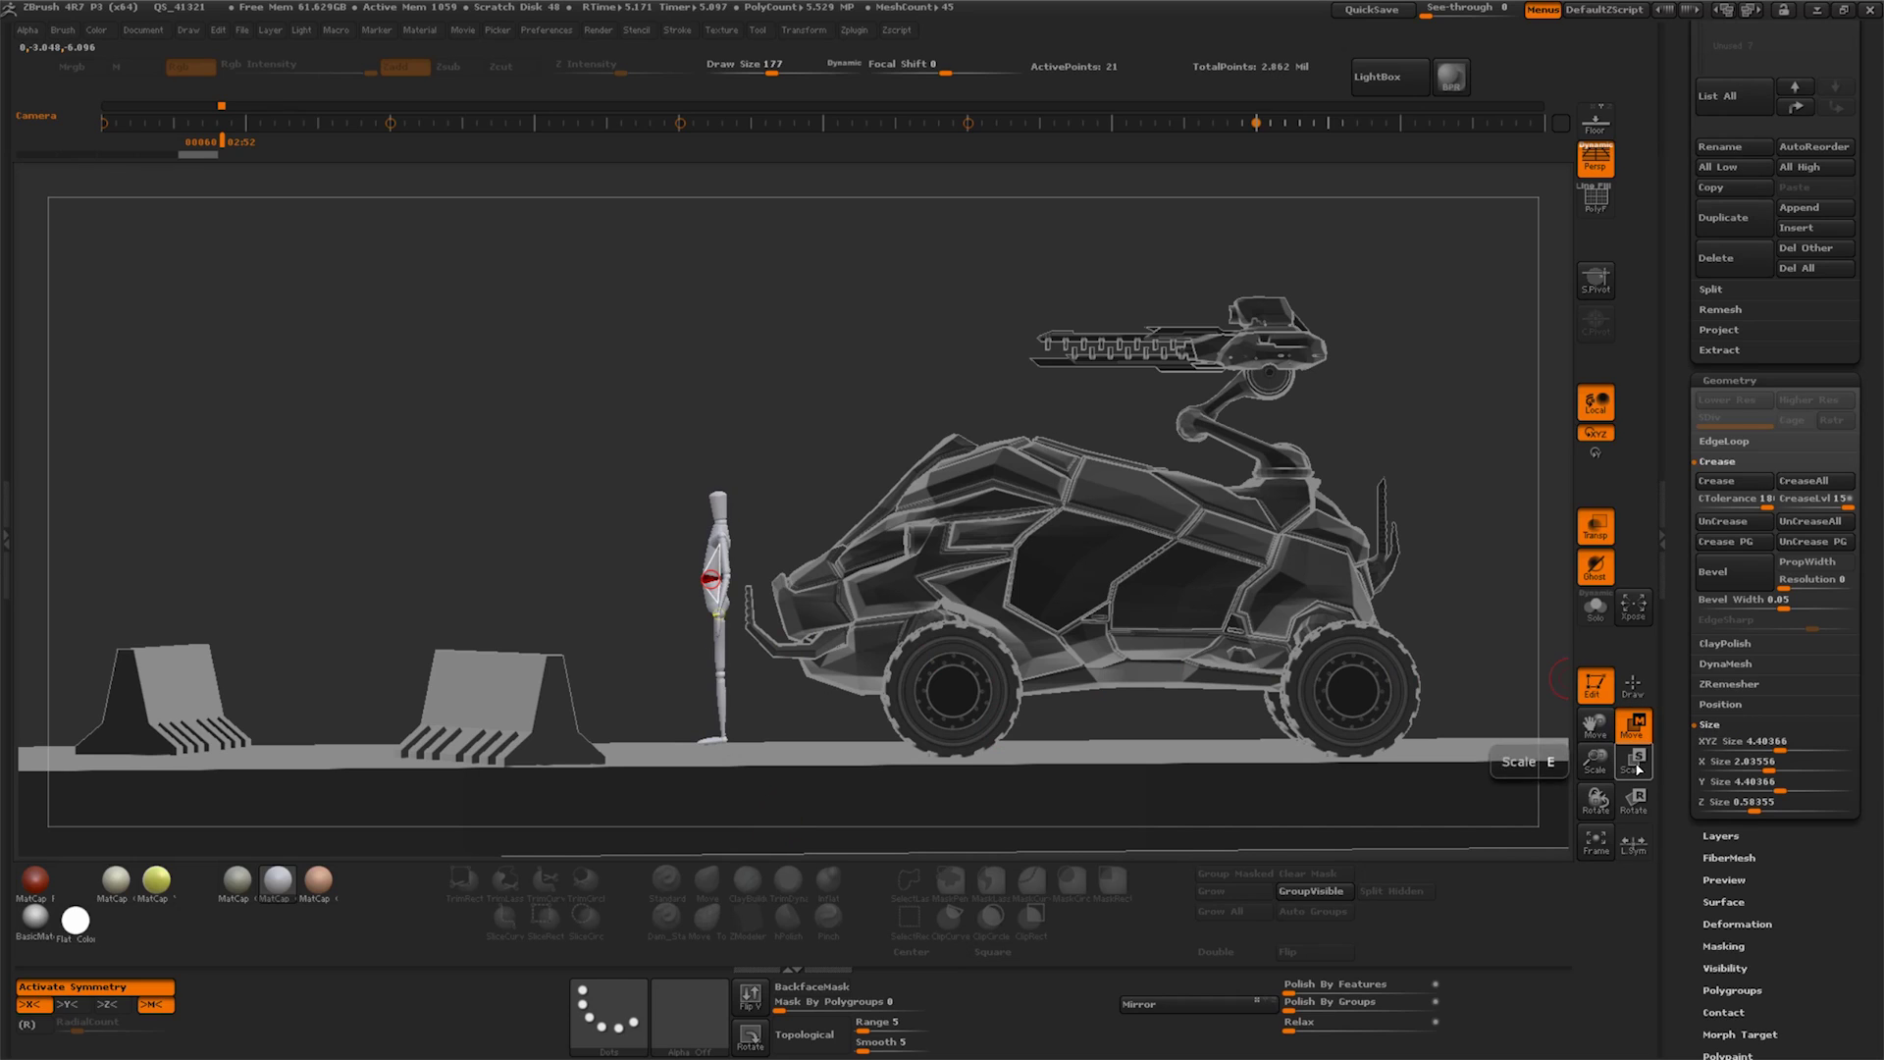
left_click_drag(960, 403, 944, 392)
left_click_drag(1769, 752, 1671, 859)
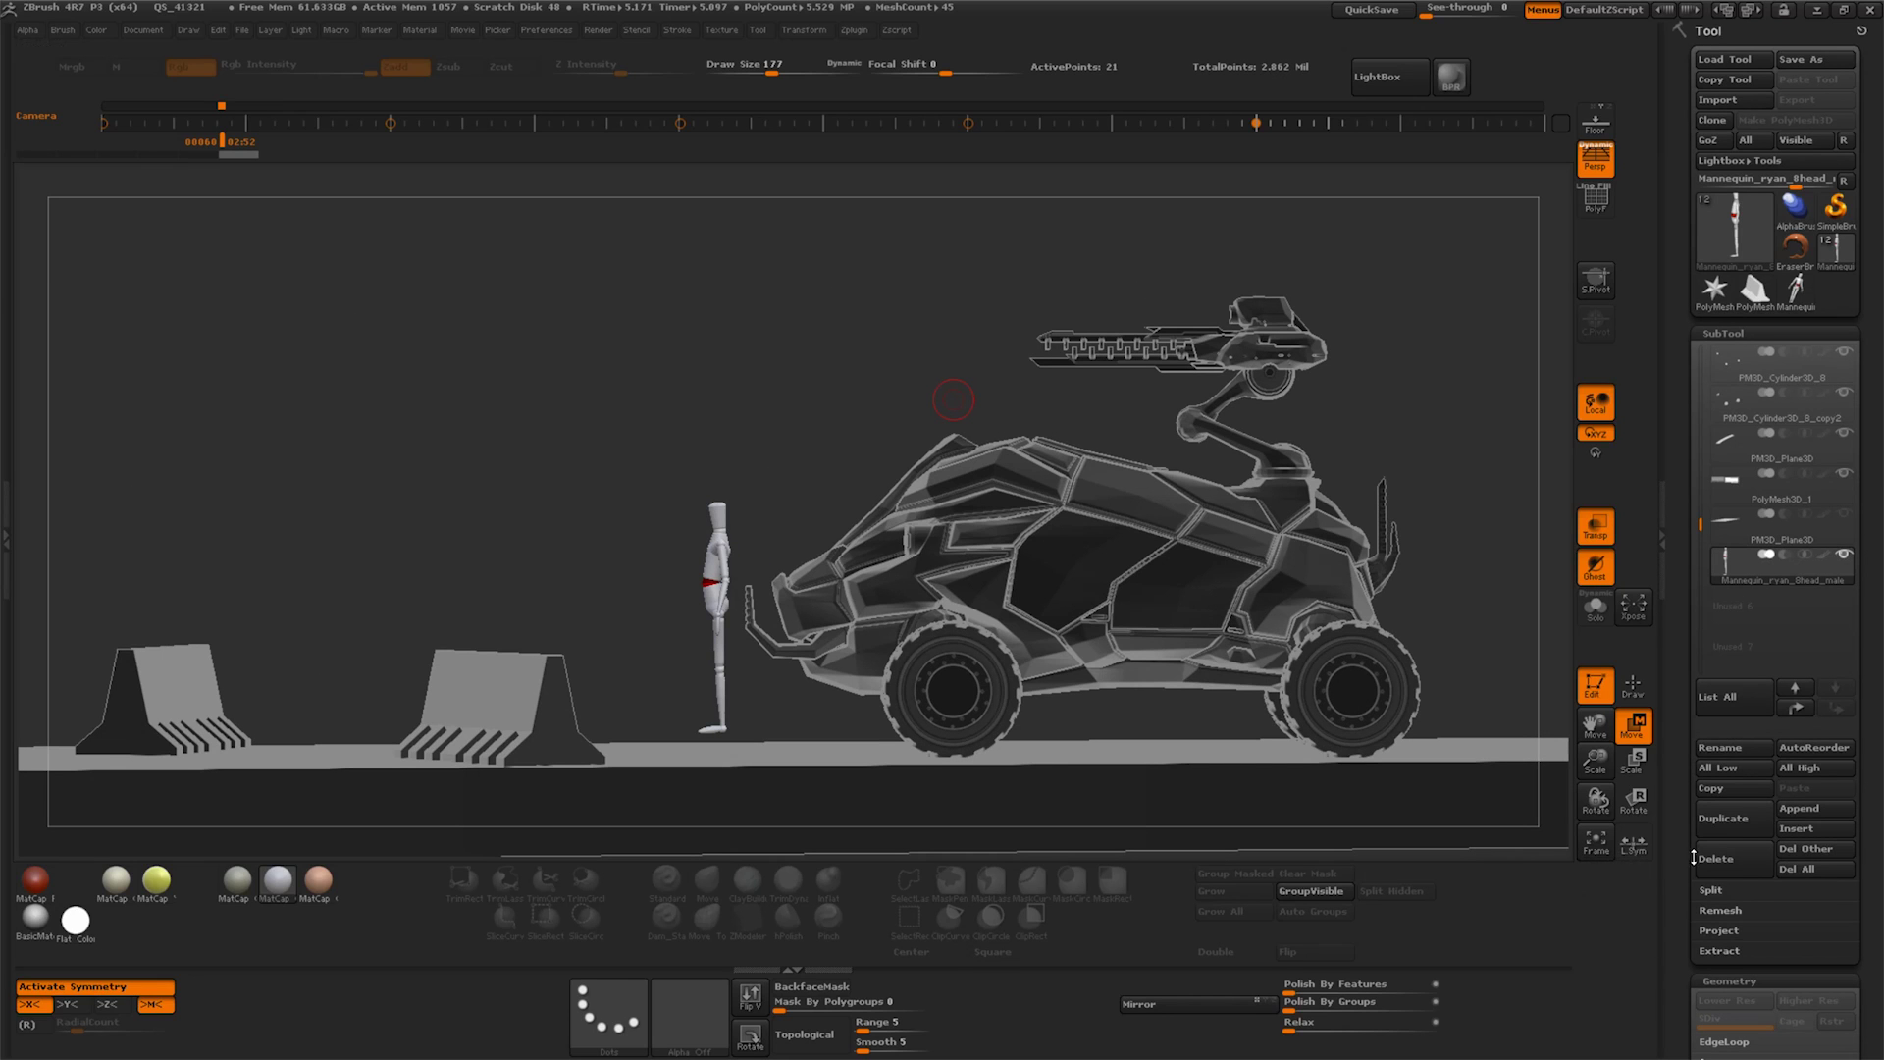
left_click_drag(1753, 940, 1730, 825)
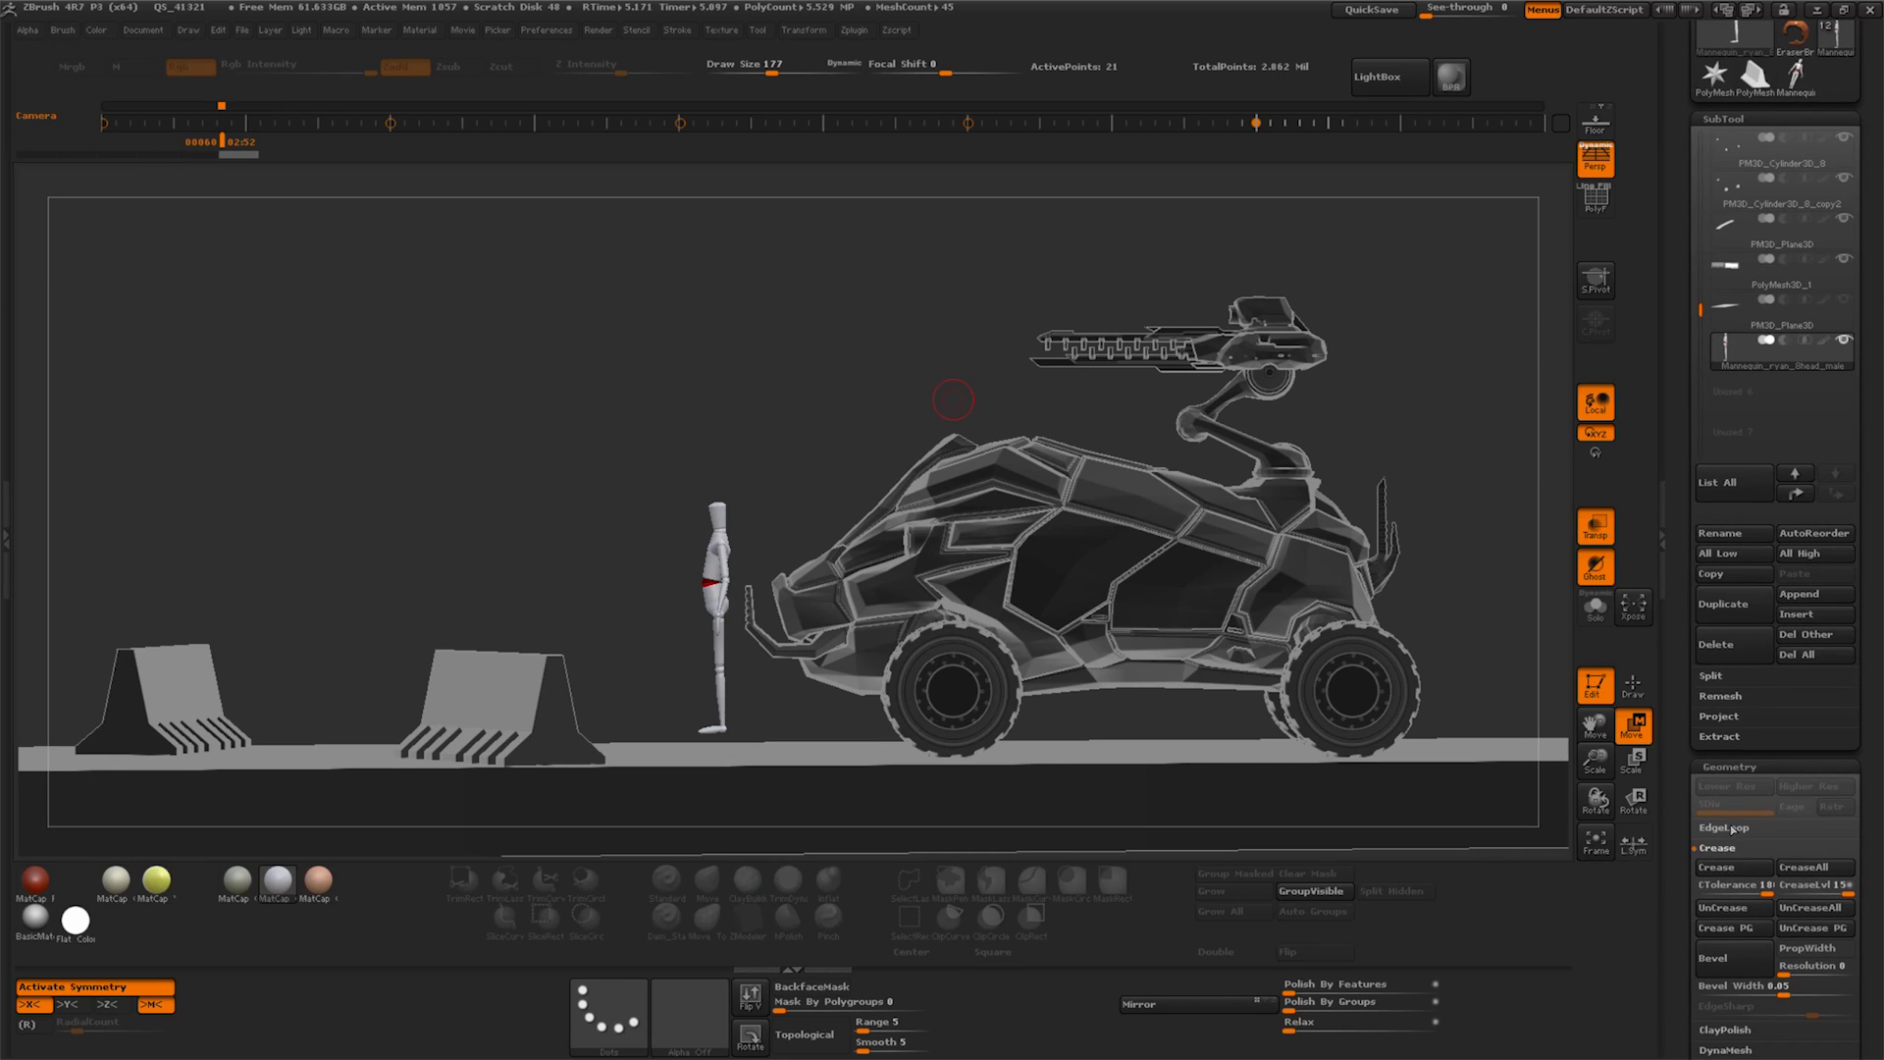
left_click_drag(714, 597, 957, 590)
Turn off perspective, move the mannequin to the vehicle's middle, then Solo and frame it
key("p")
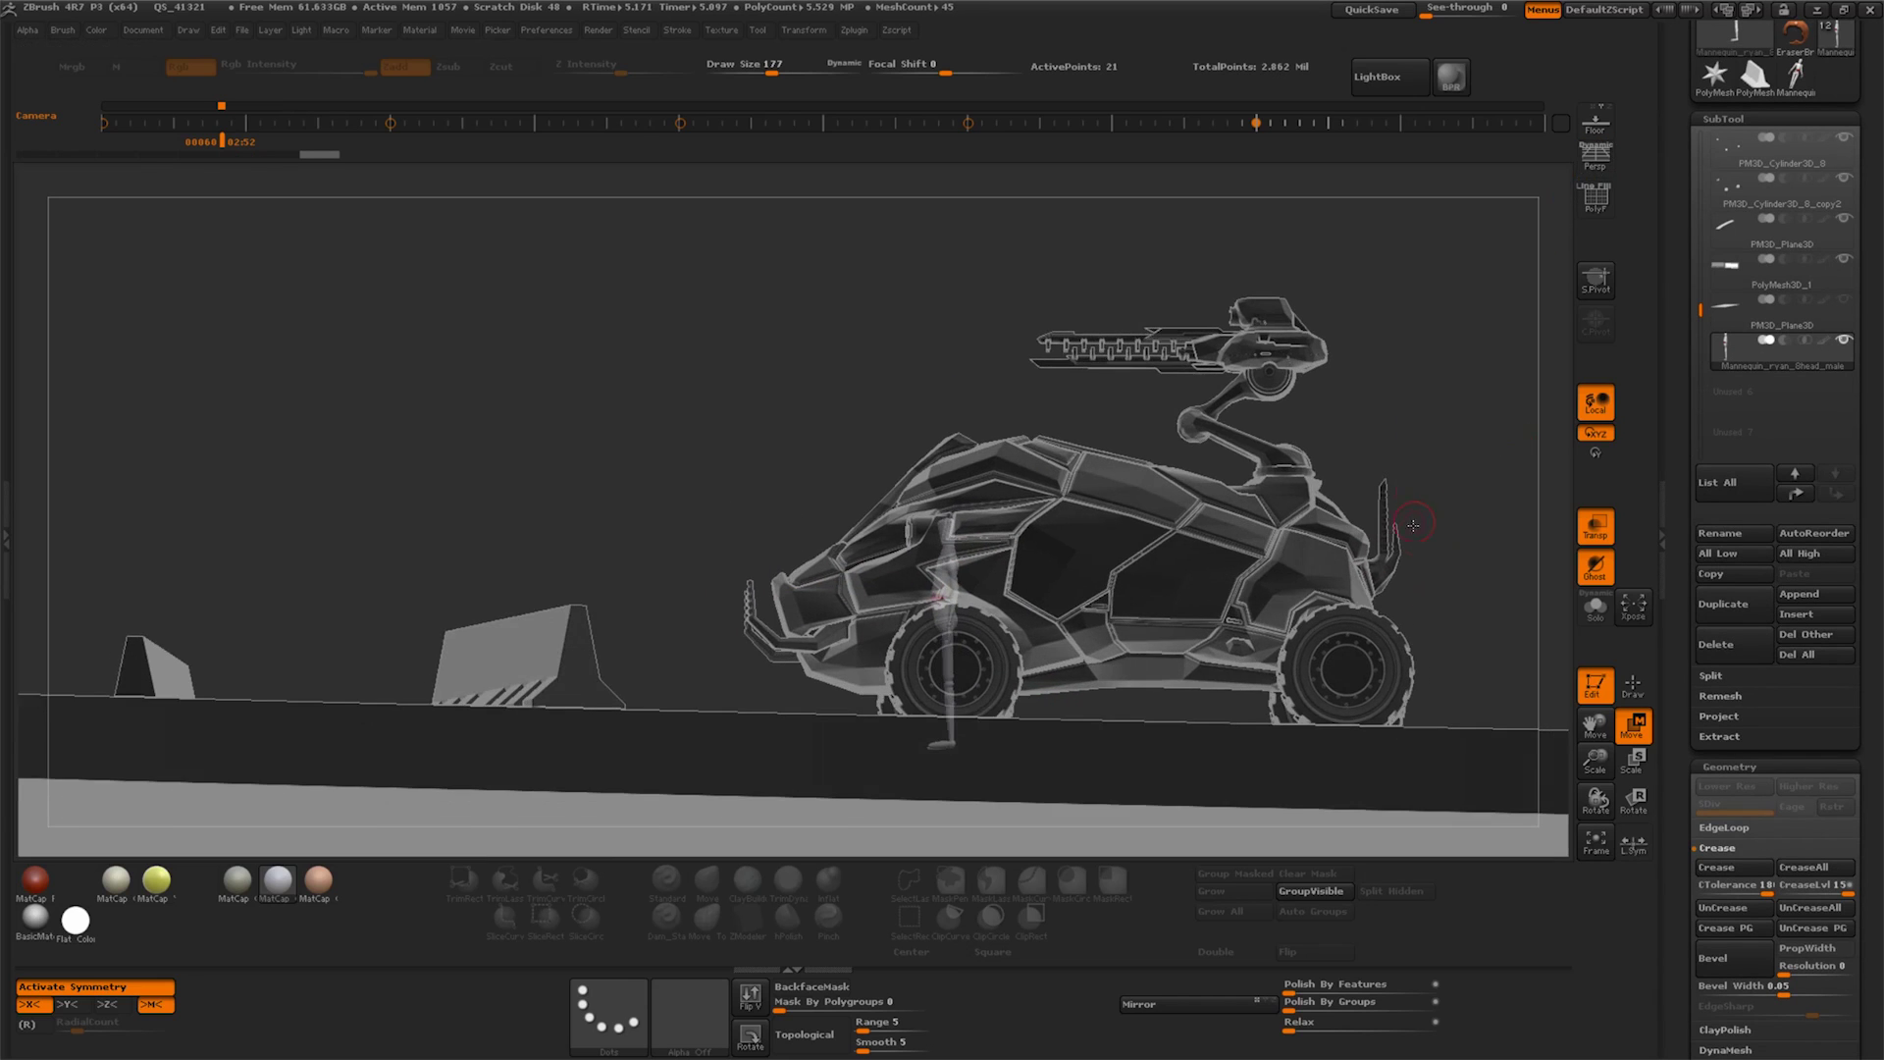
left_click(1419, 517)
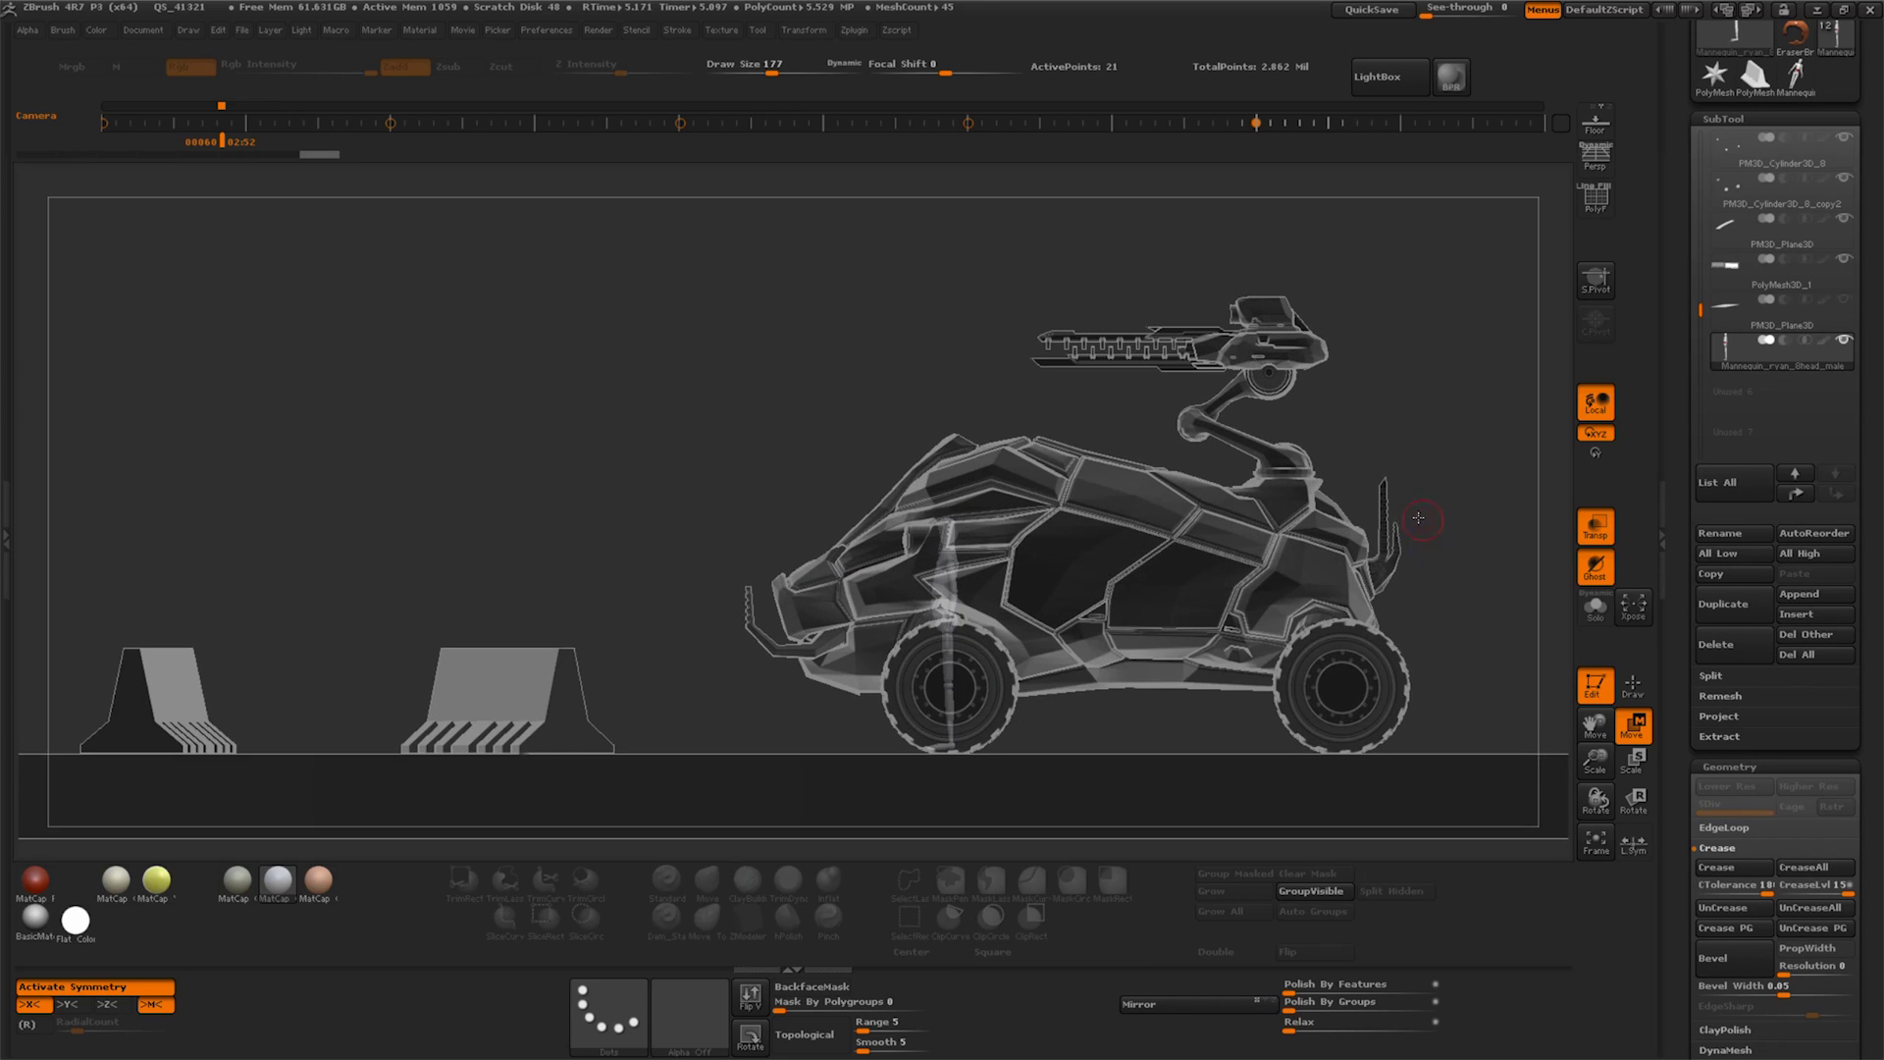
left_click_drag(1192, 693, 922, 602, "alt")
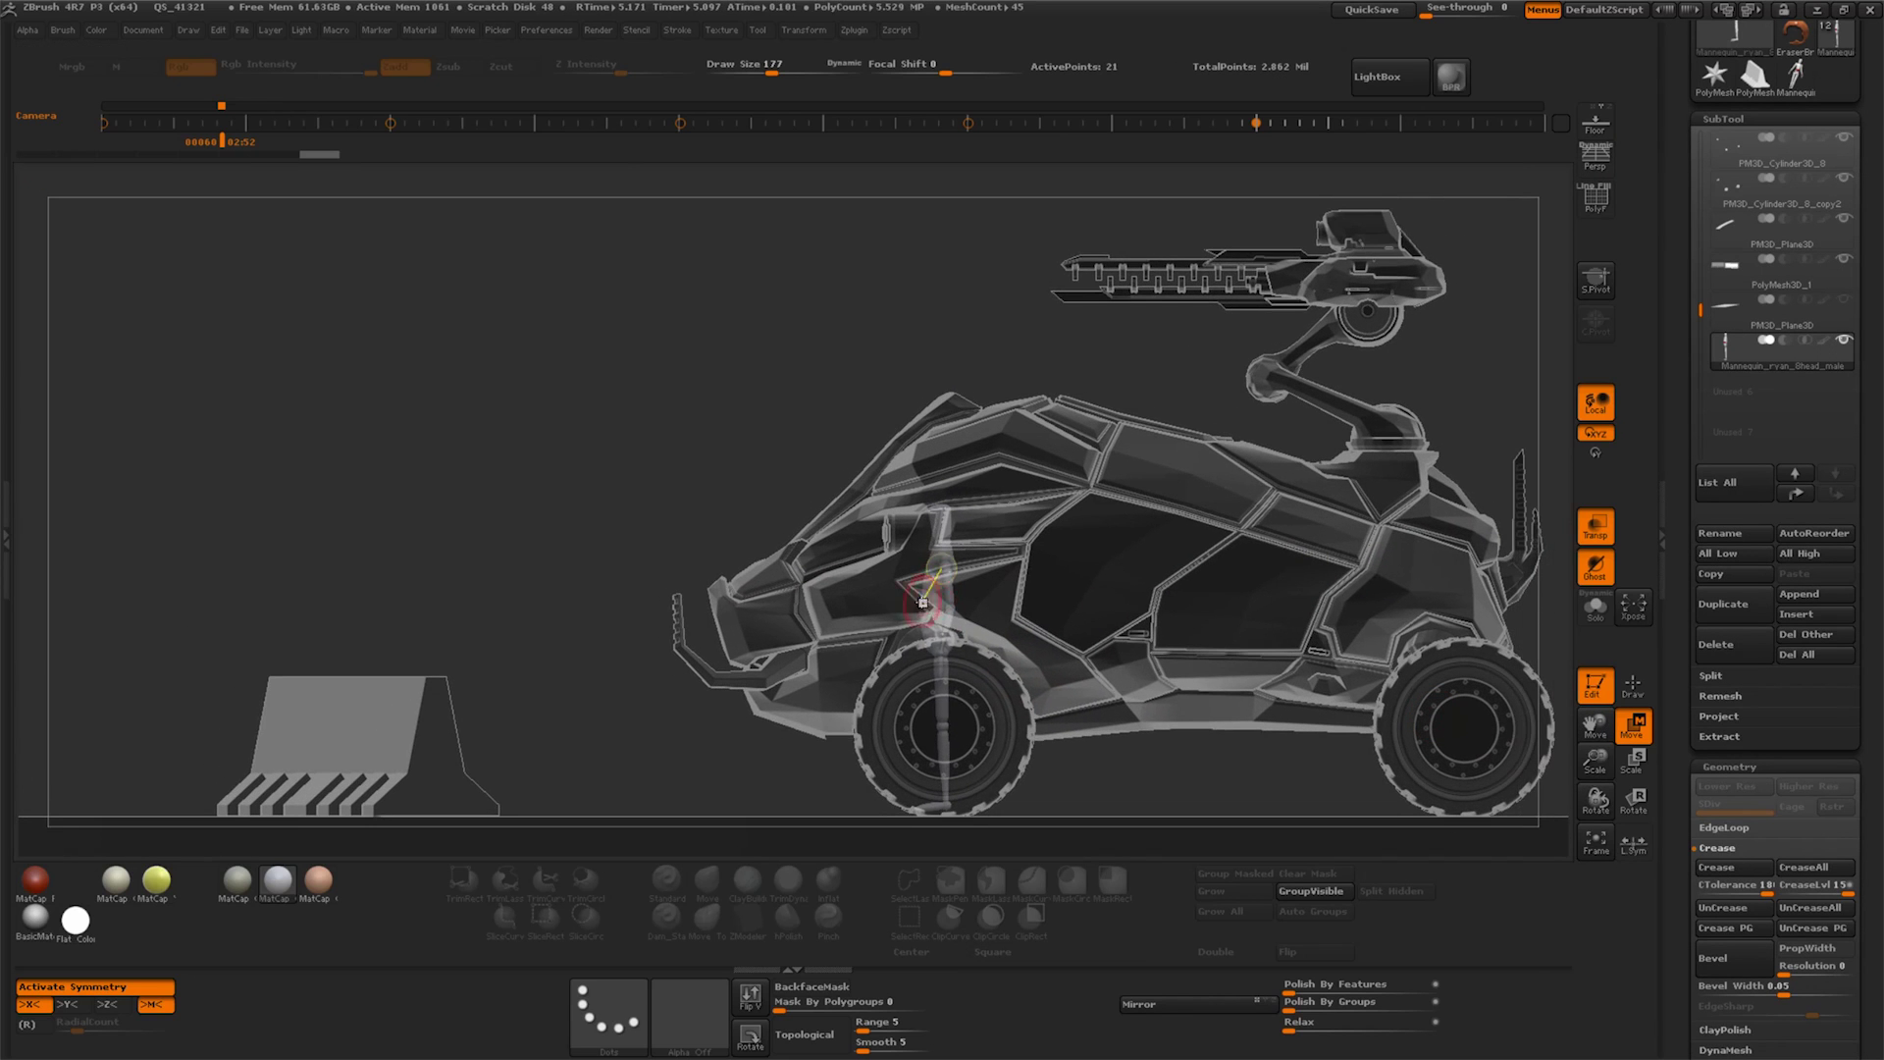
left_click(934, 620)
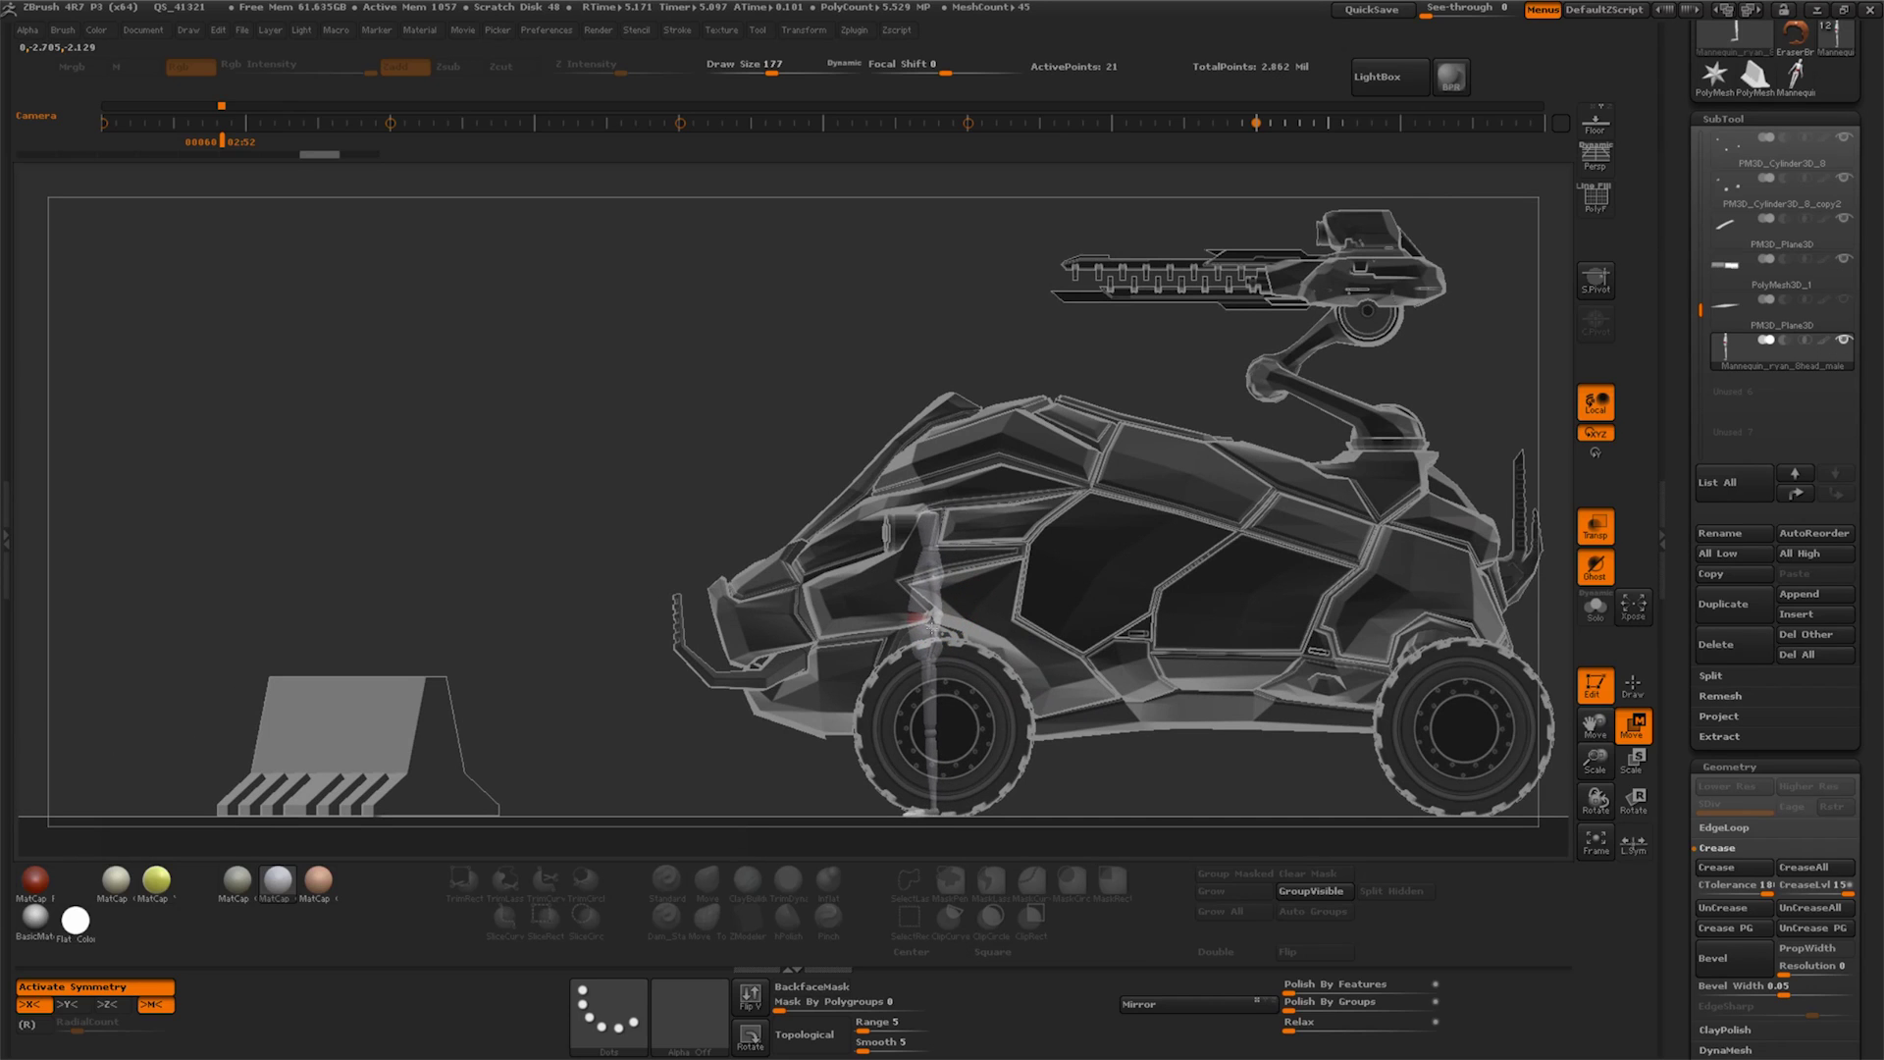
left_click_drag(931, 621, 1134, 633)
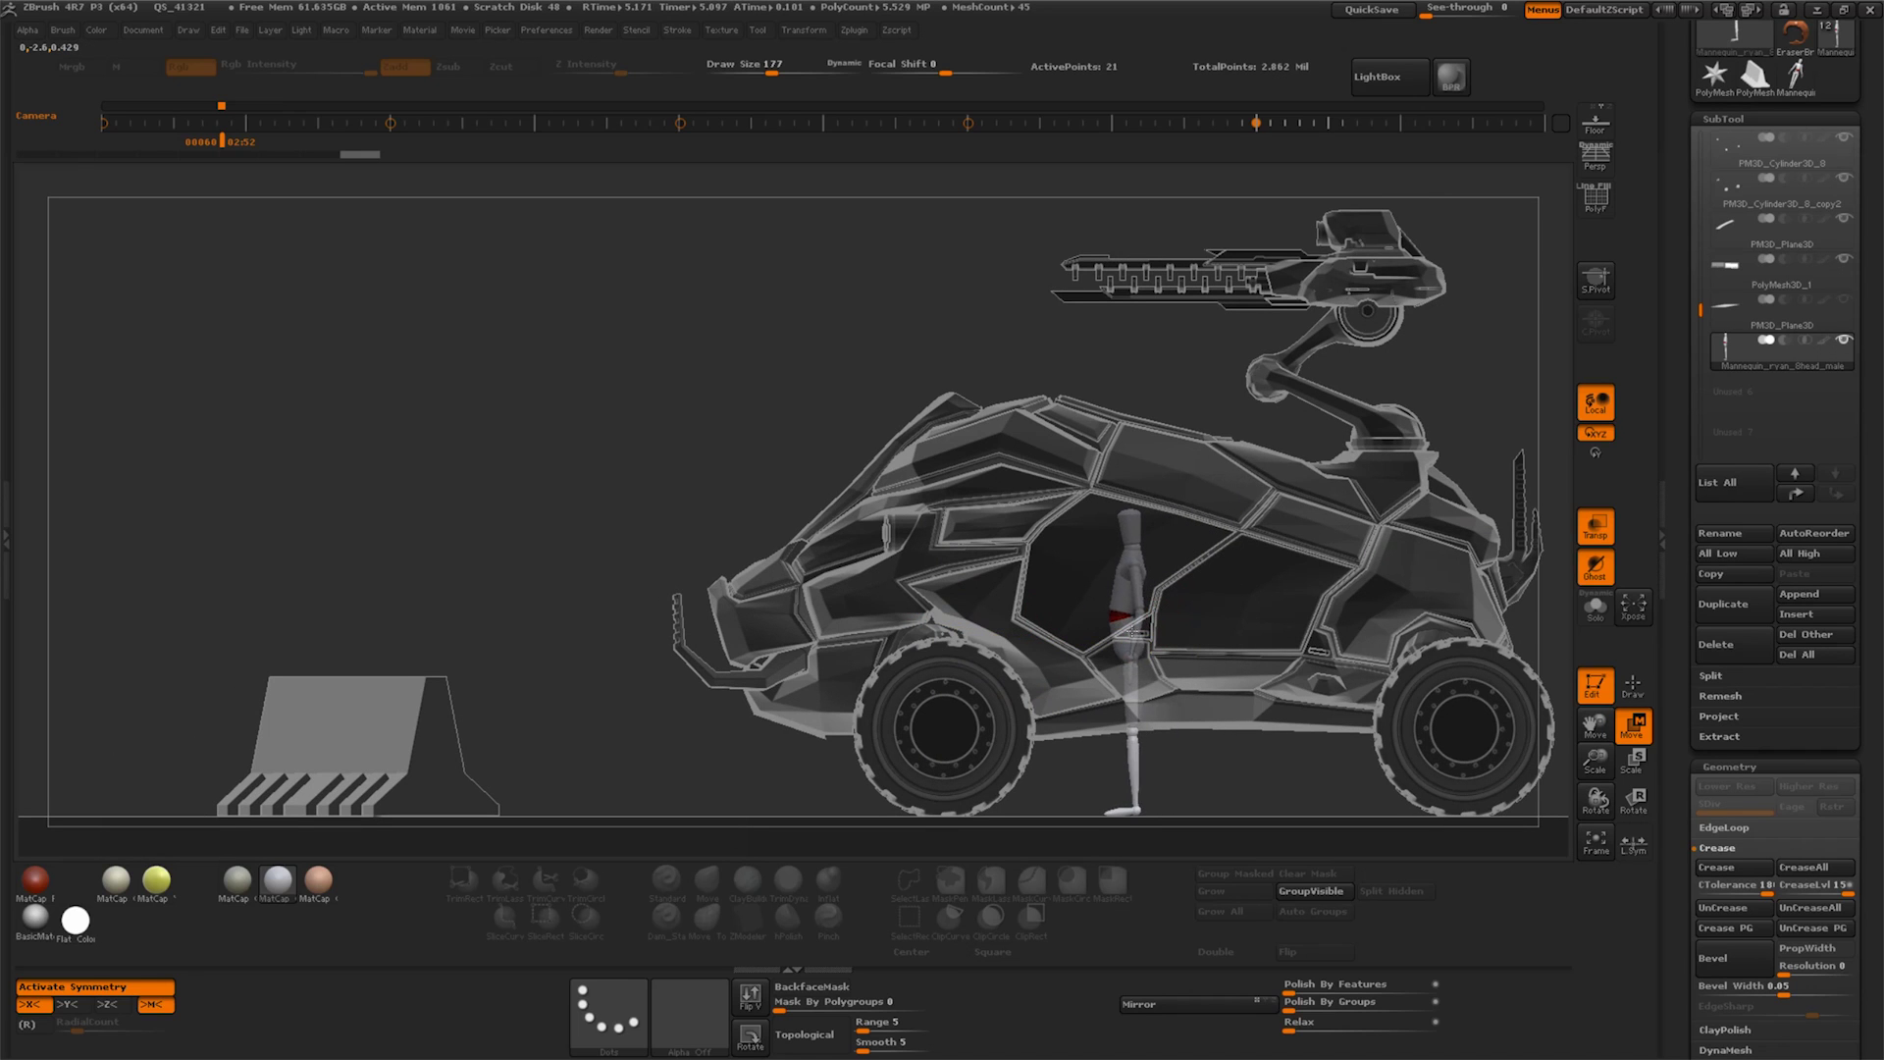
mouse_move(1187, 787)
left_mouse_down()
mouse_move(1182, 640)
mouse_move(1303, 622)
left_mouse_up()
left_click(1633, 760)
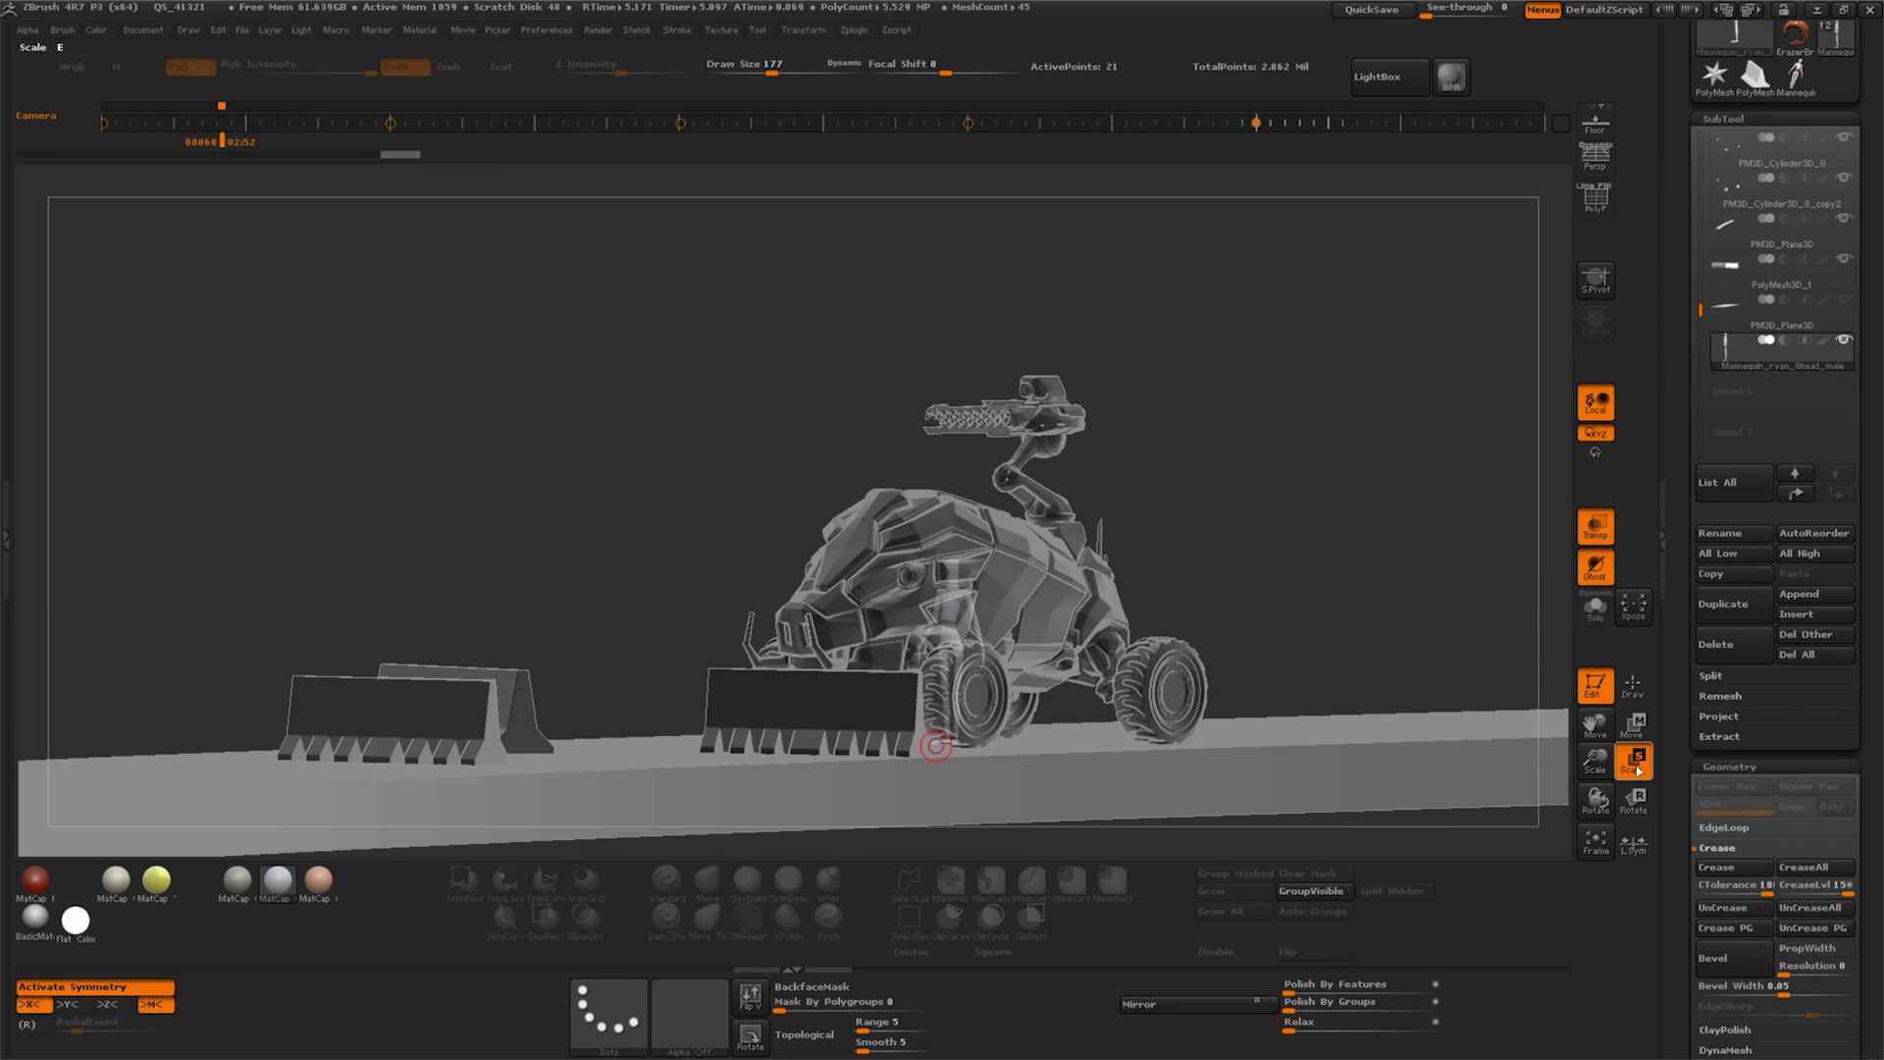
key("ctrl+shift+s")
key("f")
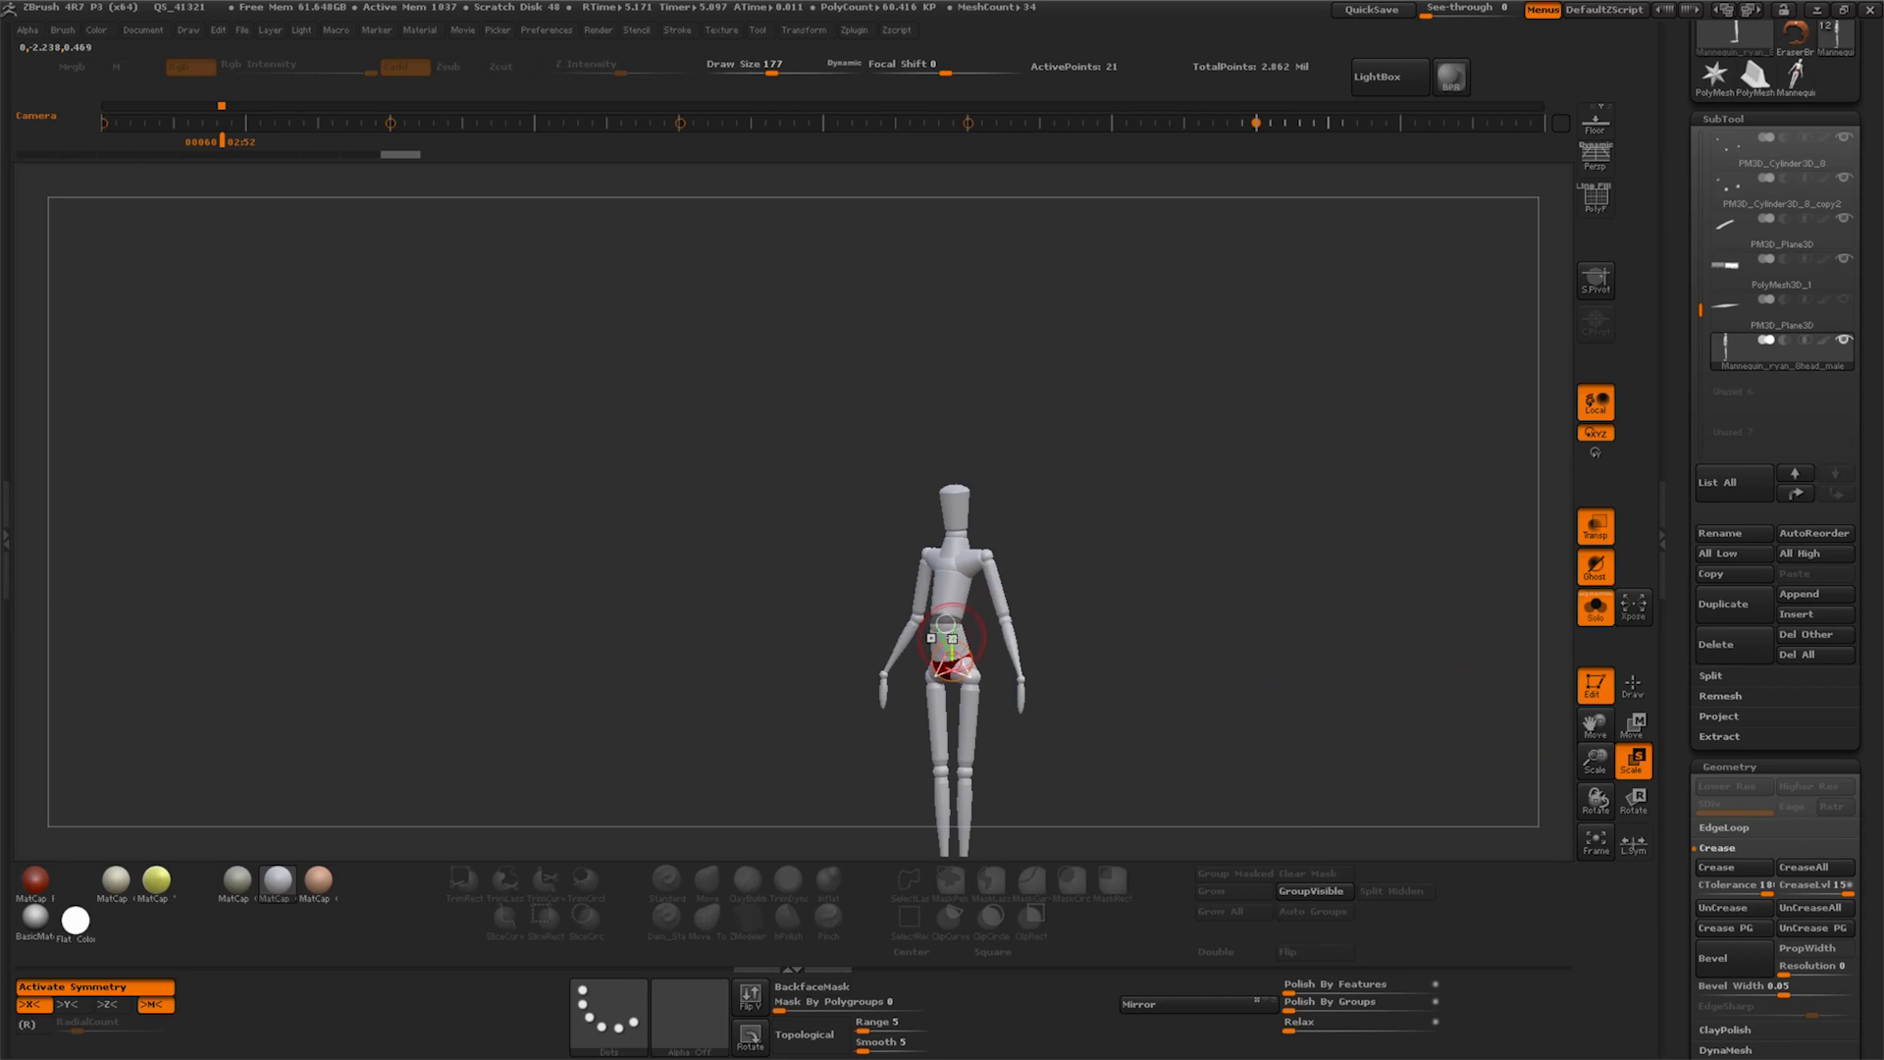
Widen the mannequin with Scale, turn off Solo and Transp, and move it left of the vehicle
left_click_drag(1015, 605, 1041, 609)
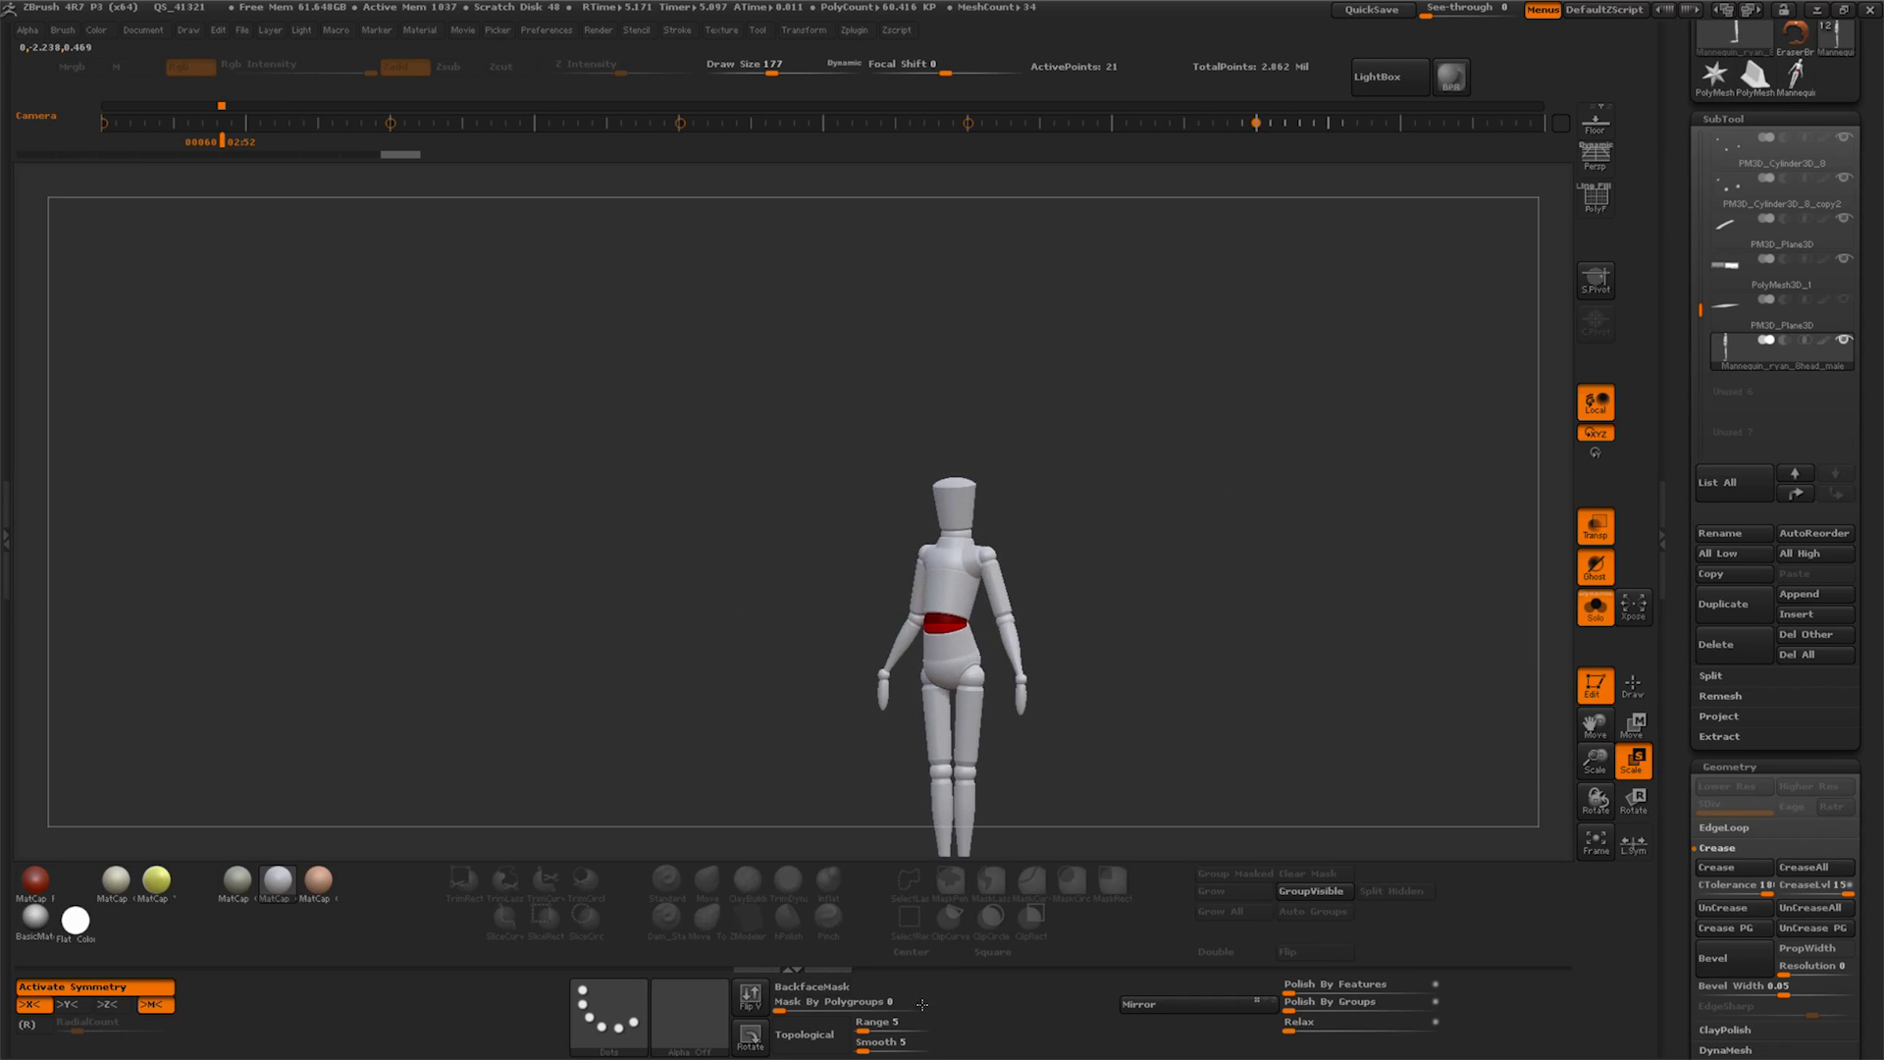
left_click_drag(1129, 697, 1258, 696)
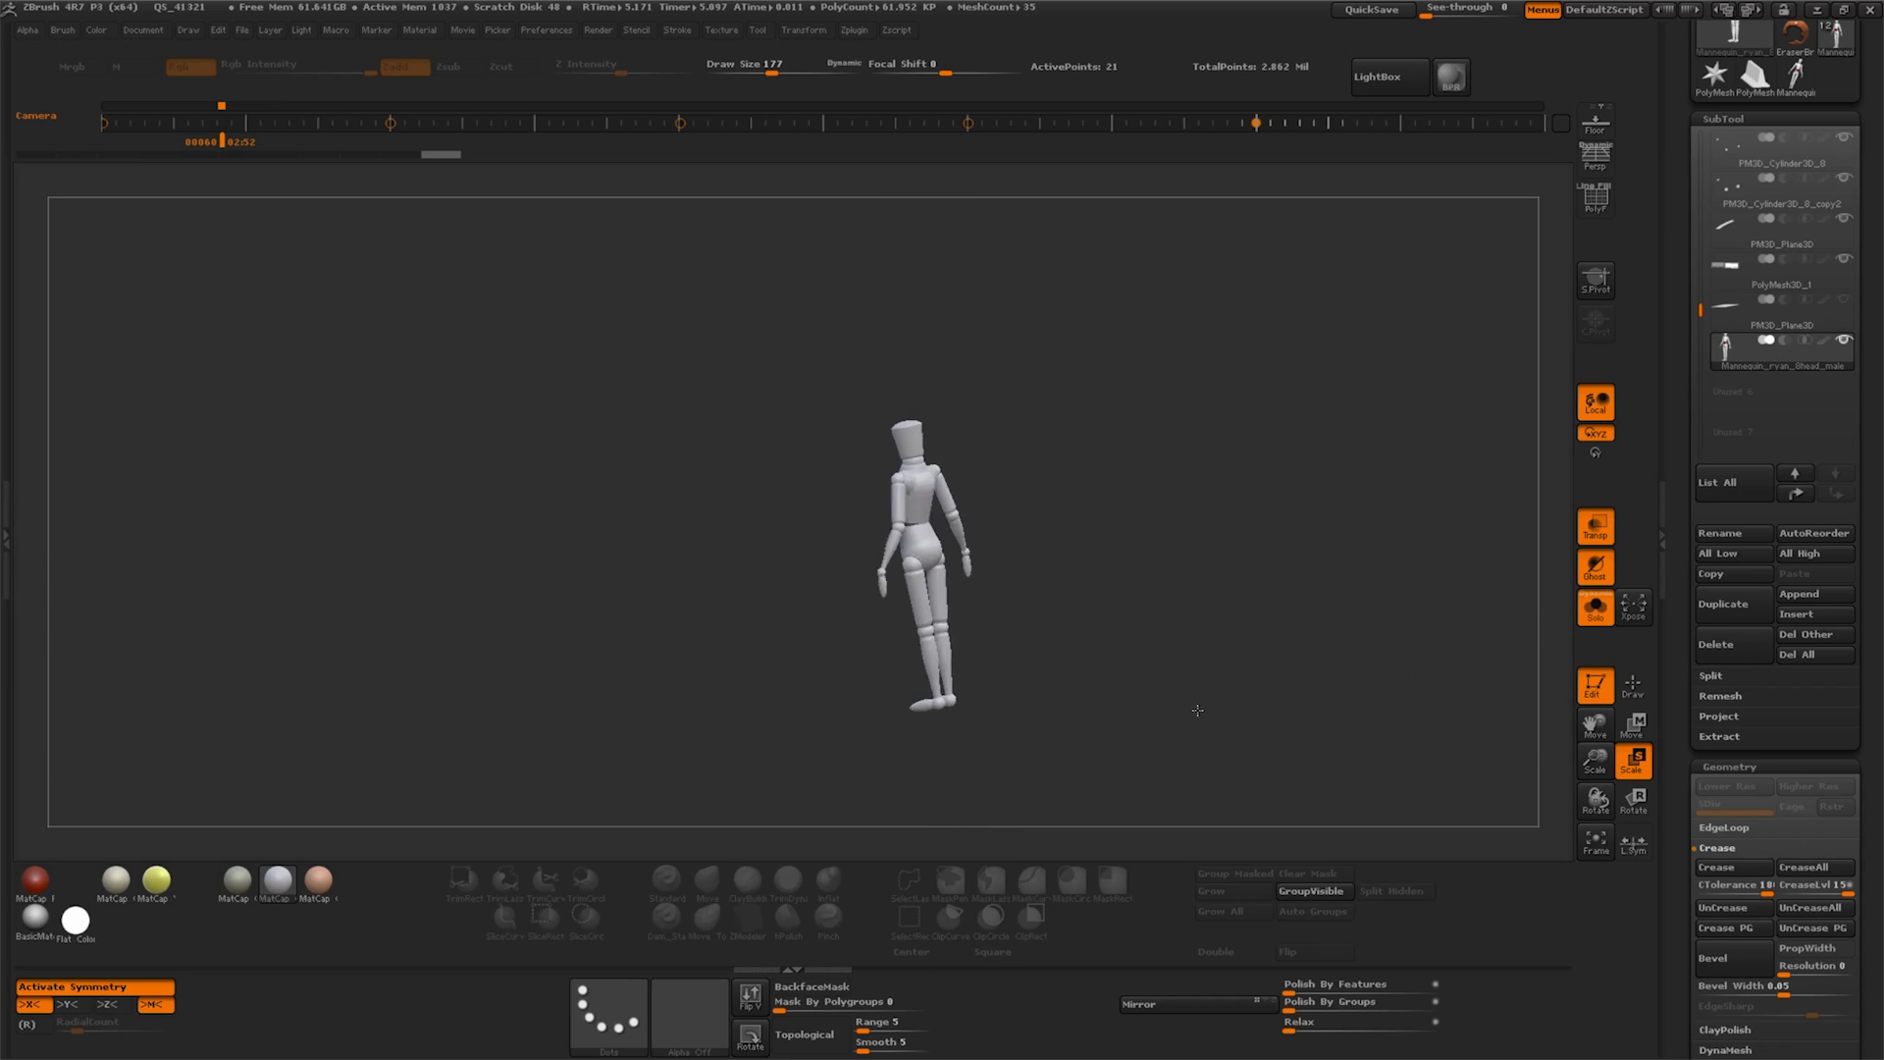
left_click(1595, 527)
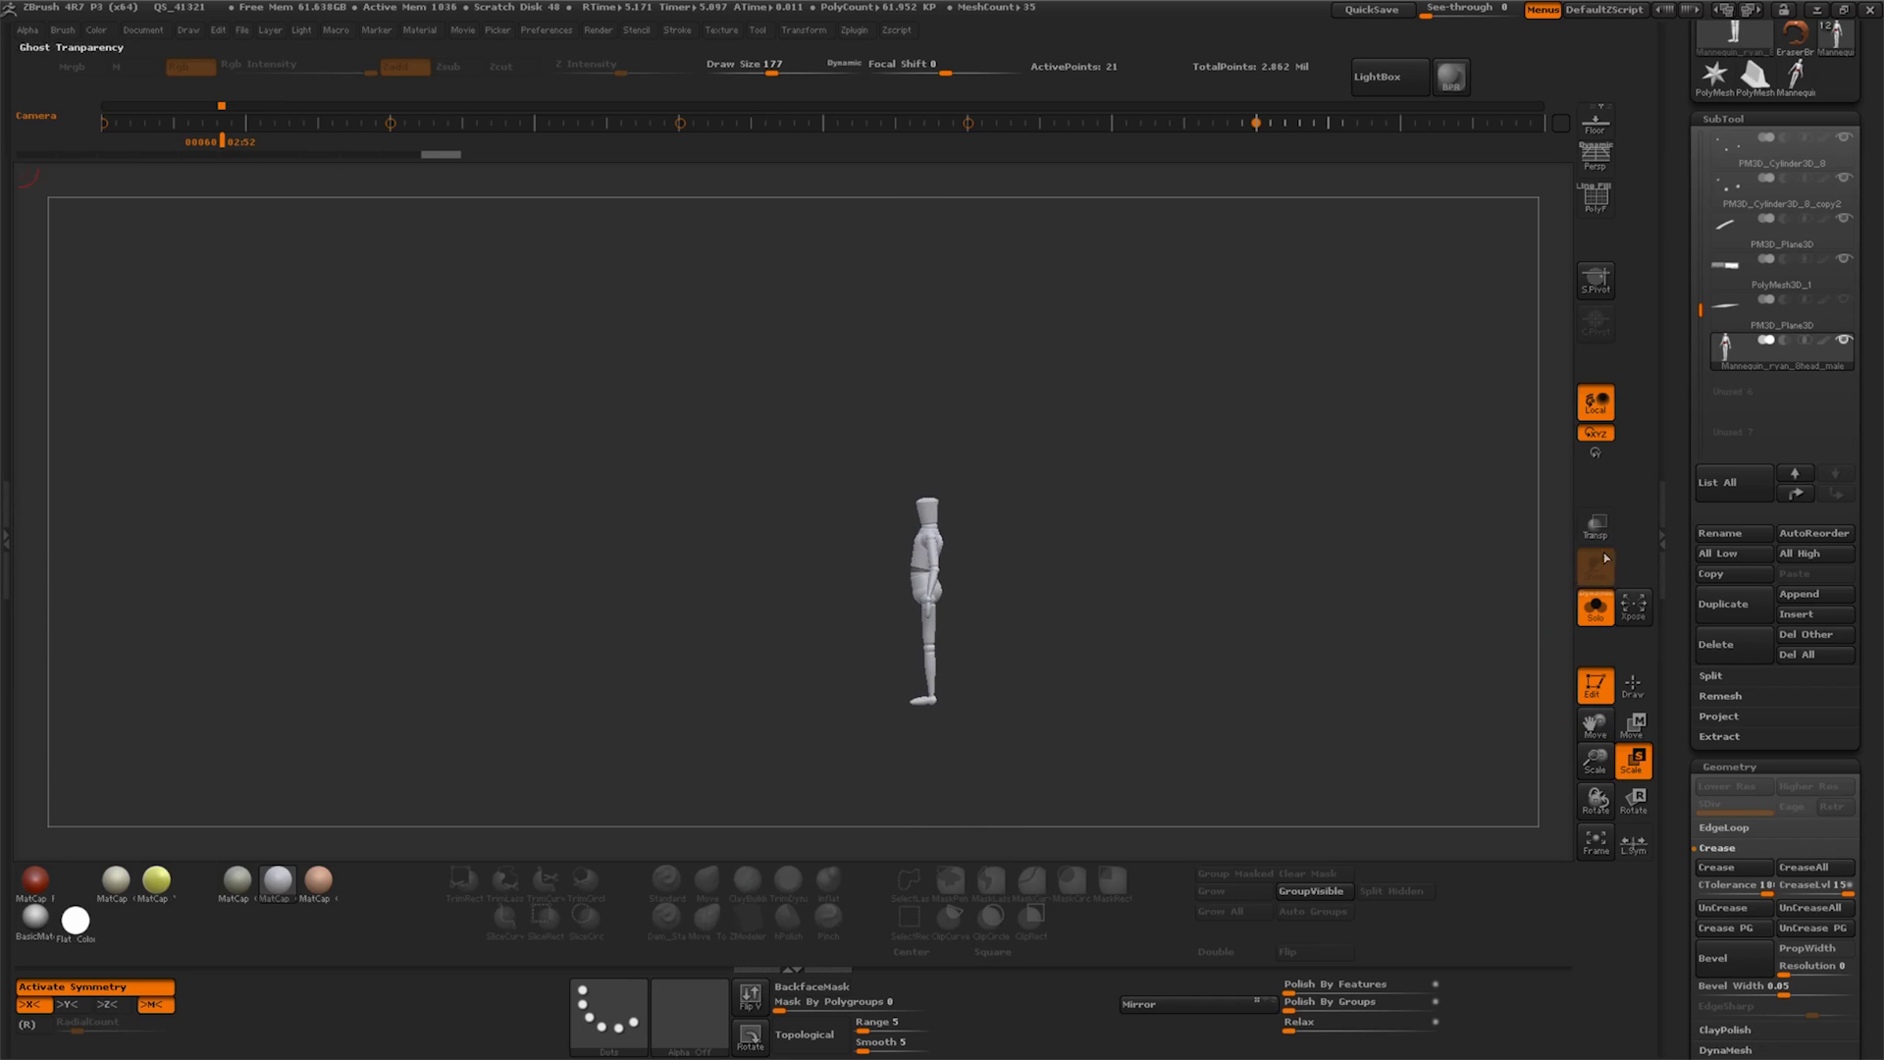
left_click(1595, 606)
left_click_drag(1278, 658, 903, 705)
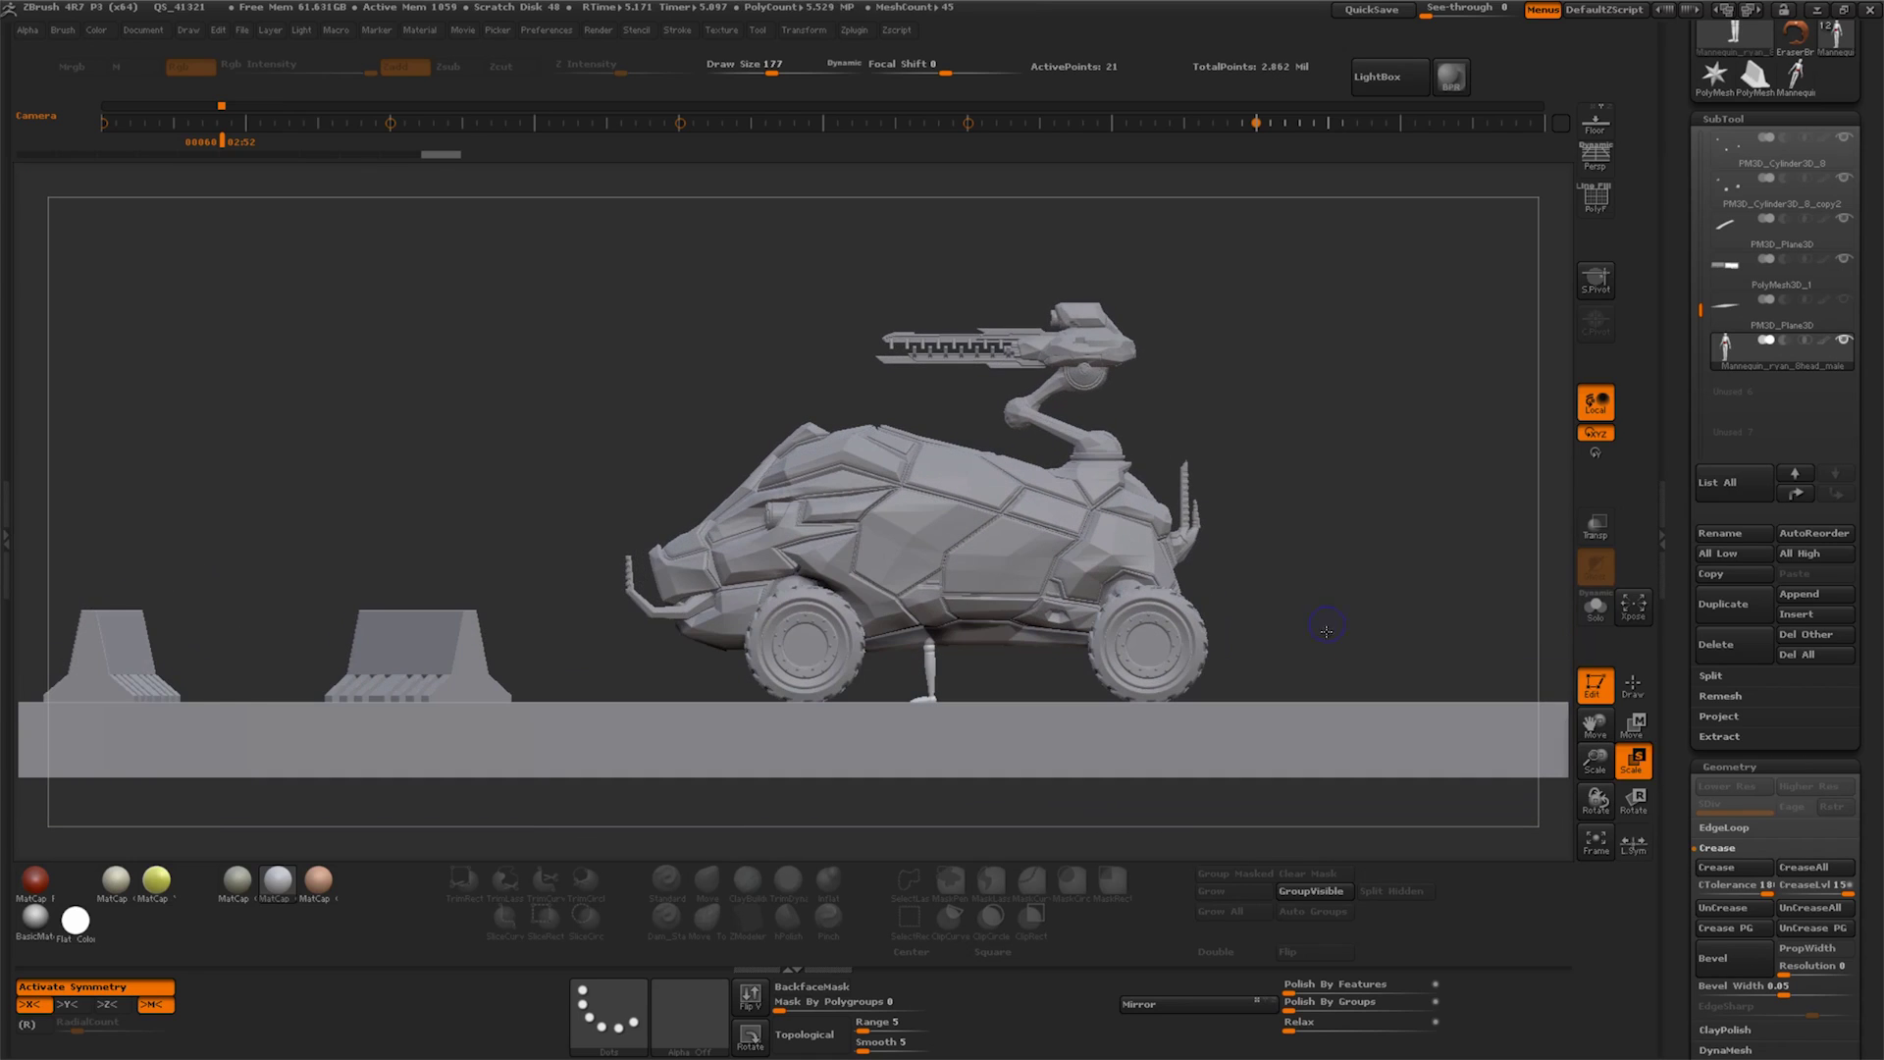
left_click(1621, 736)
left_click(1596, 566)
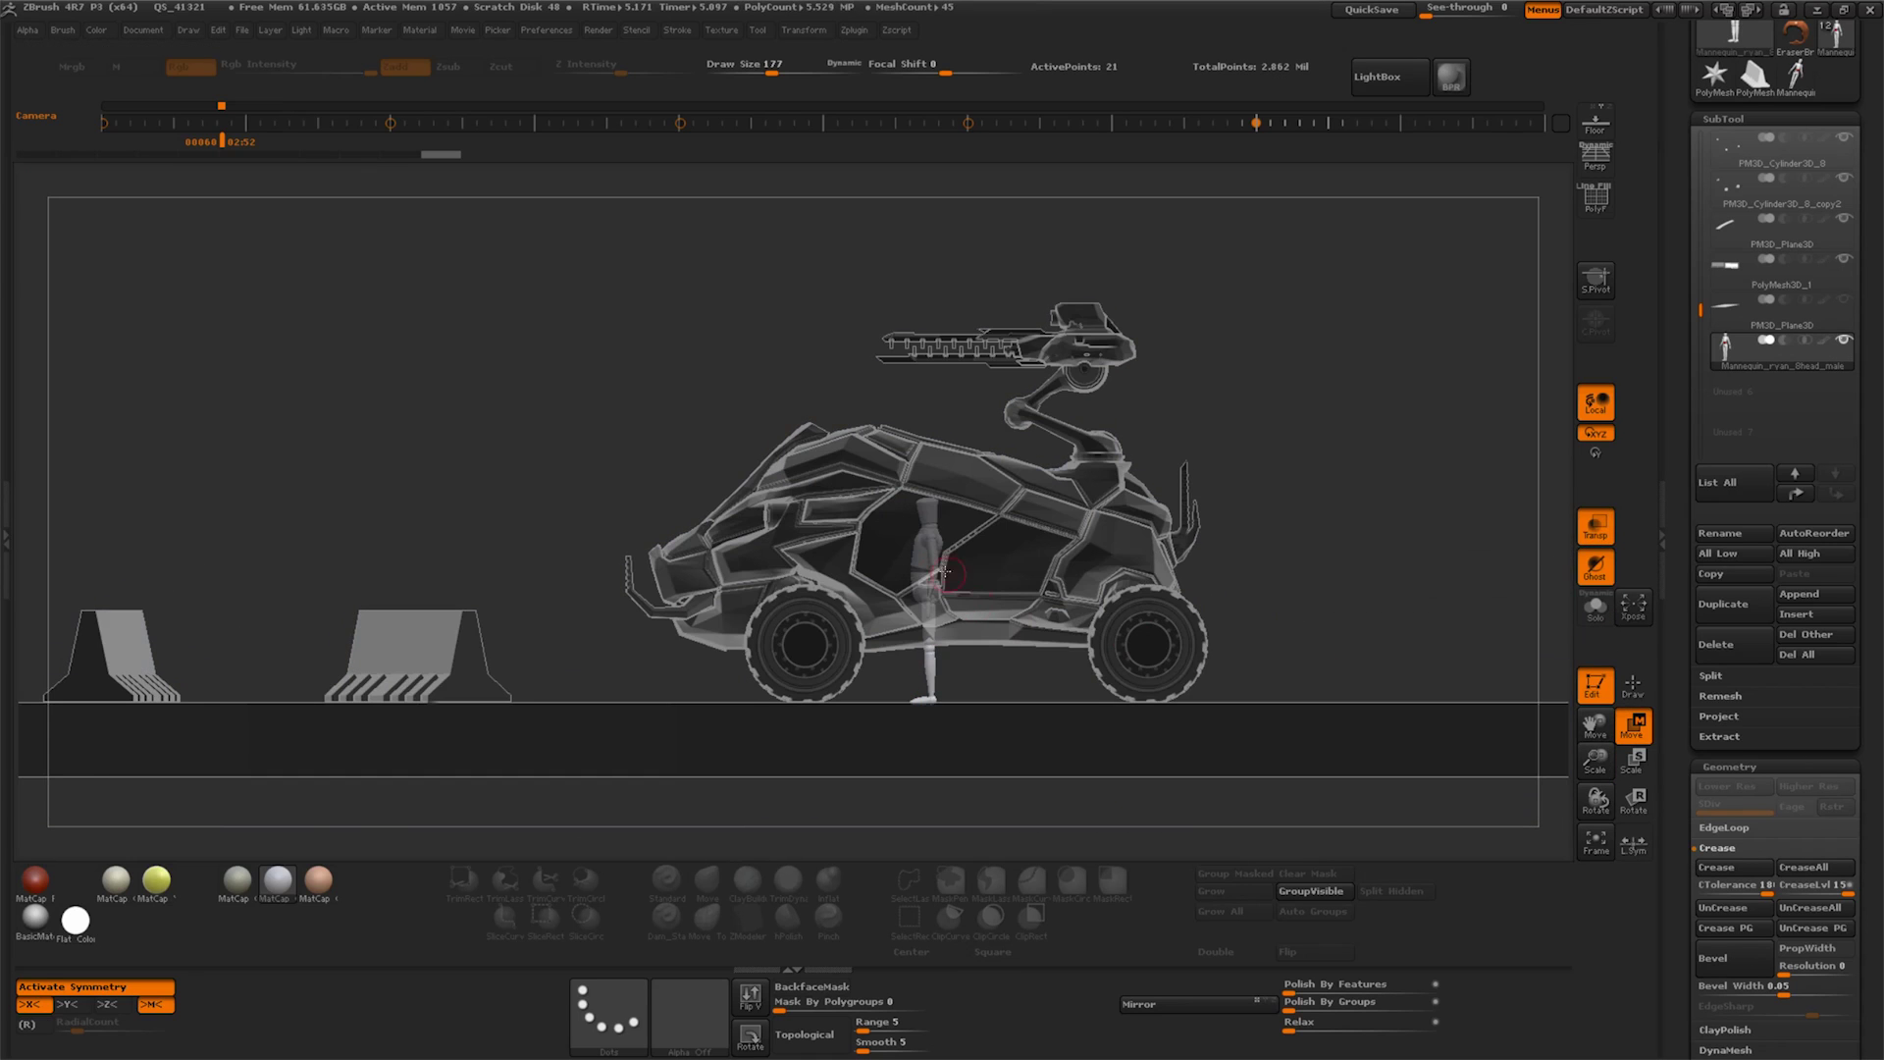
left_click_drag(923, 586, 603, 579)
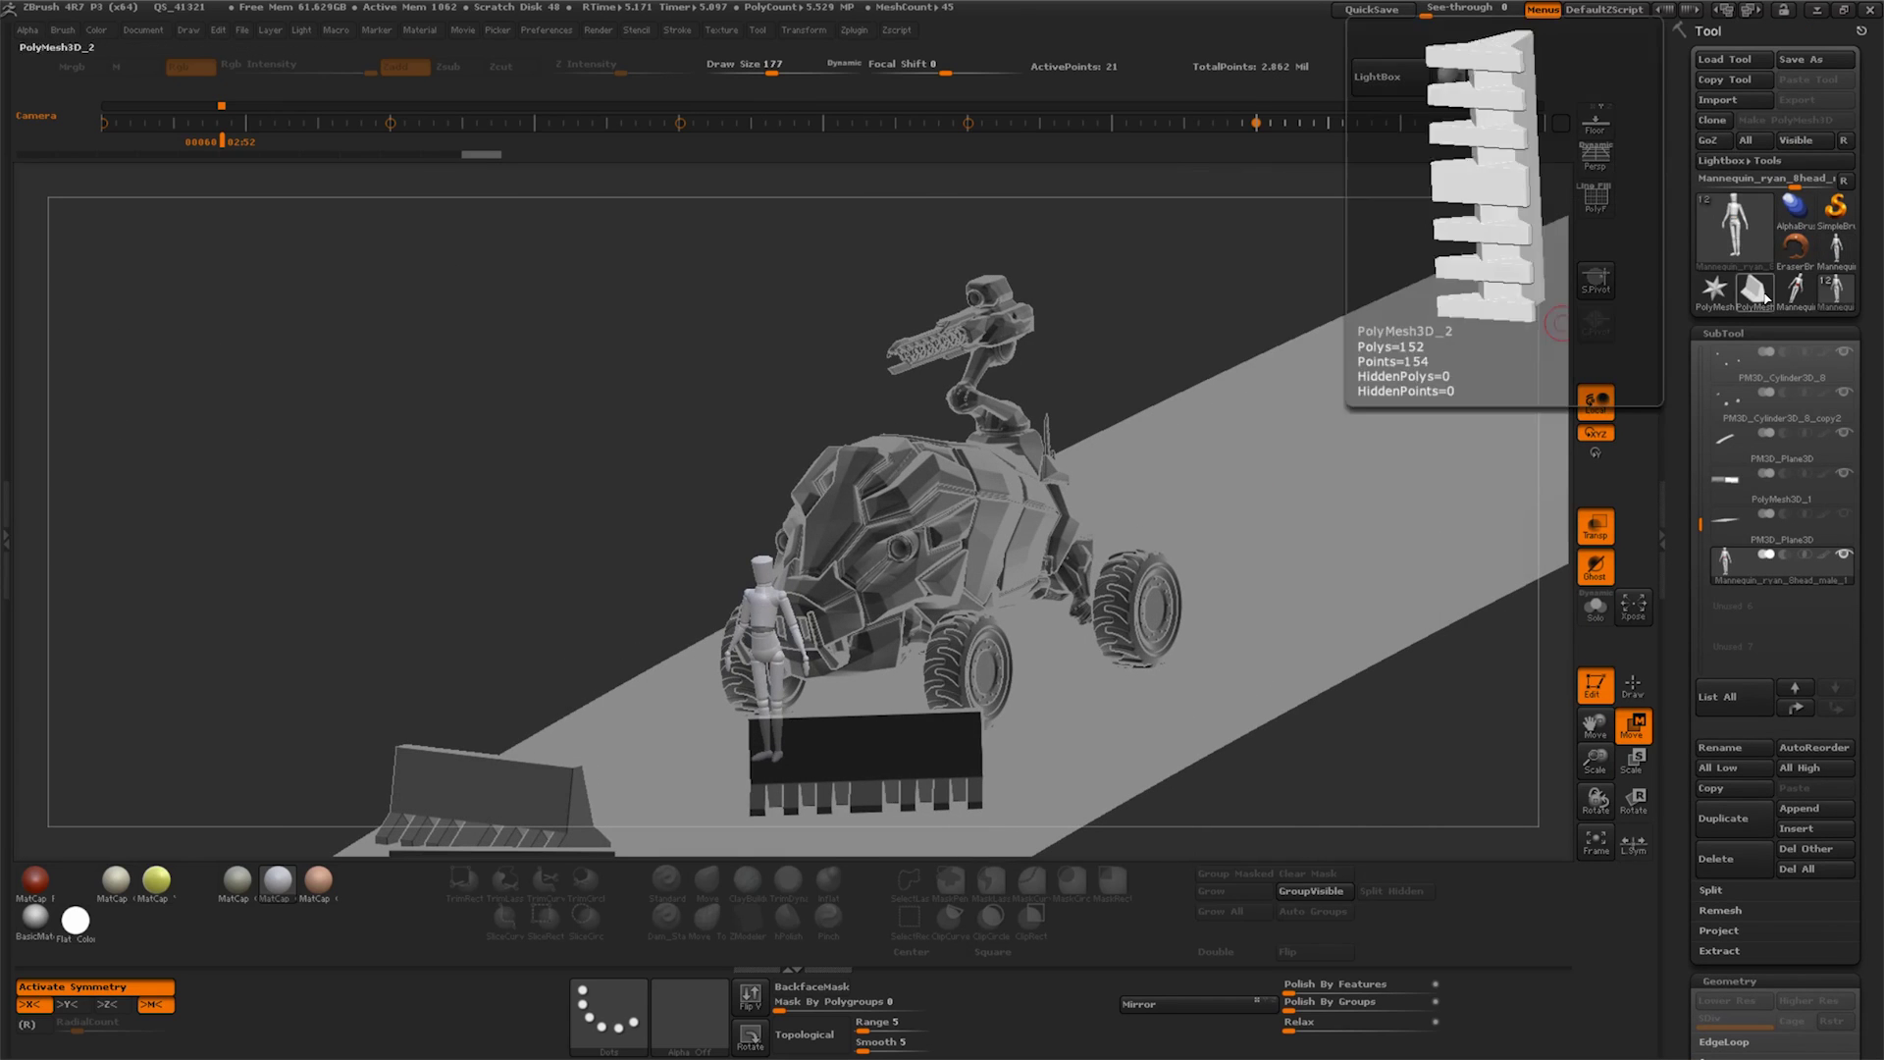
Select the standalone mannequin tool and turn it to face straight forward, zoomed in
left_click(1838, 253)
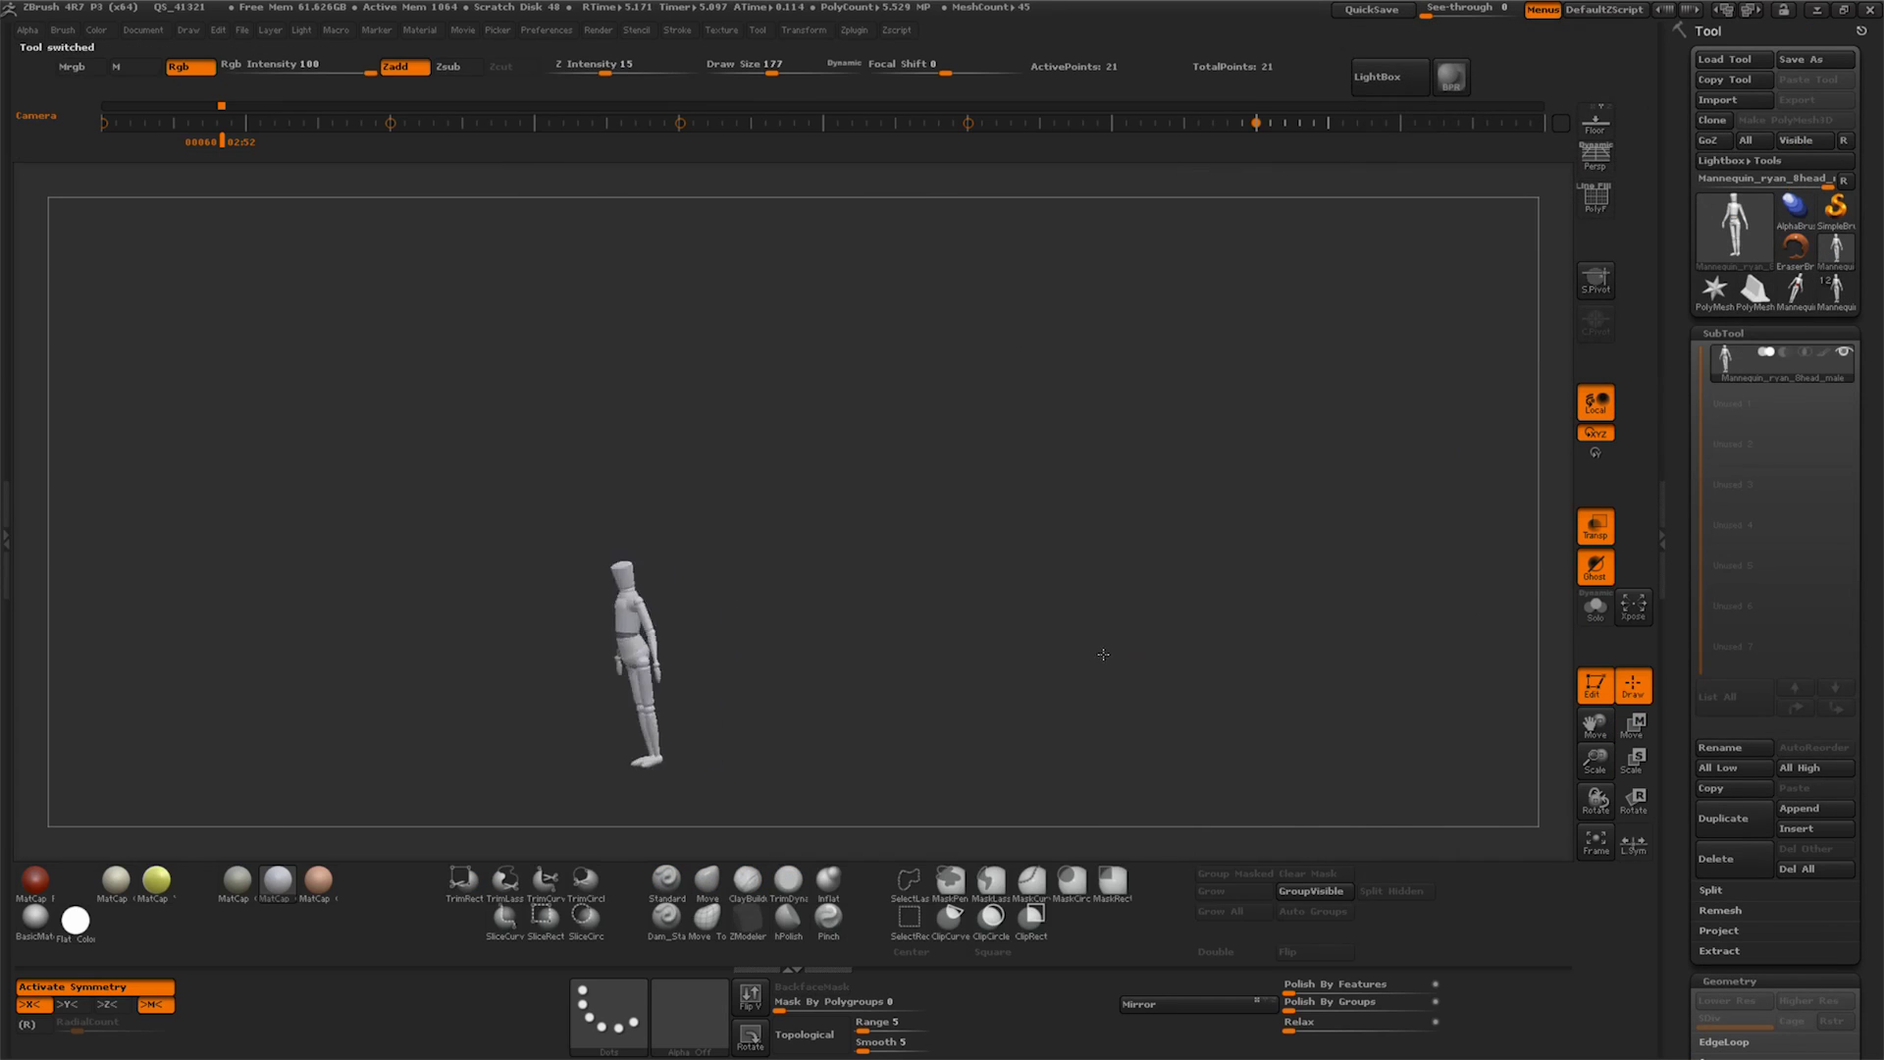
left_click_drag(1596, 760, 1607, 748)
left_click_drag(955, 614, 867, 776)
left_click_drag(842, 679, 879, 663)
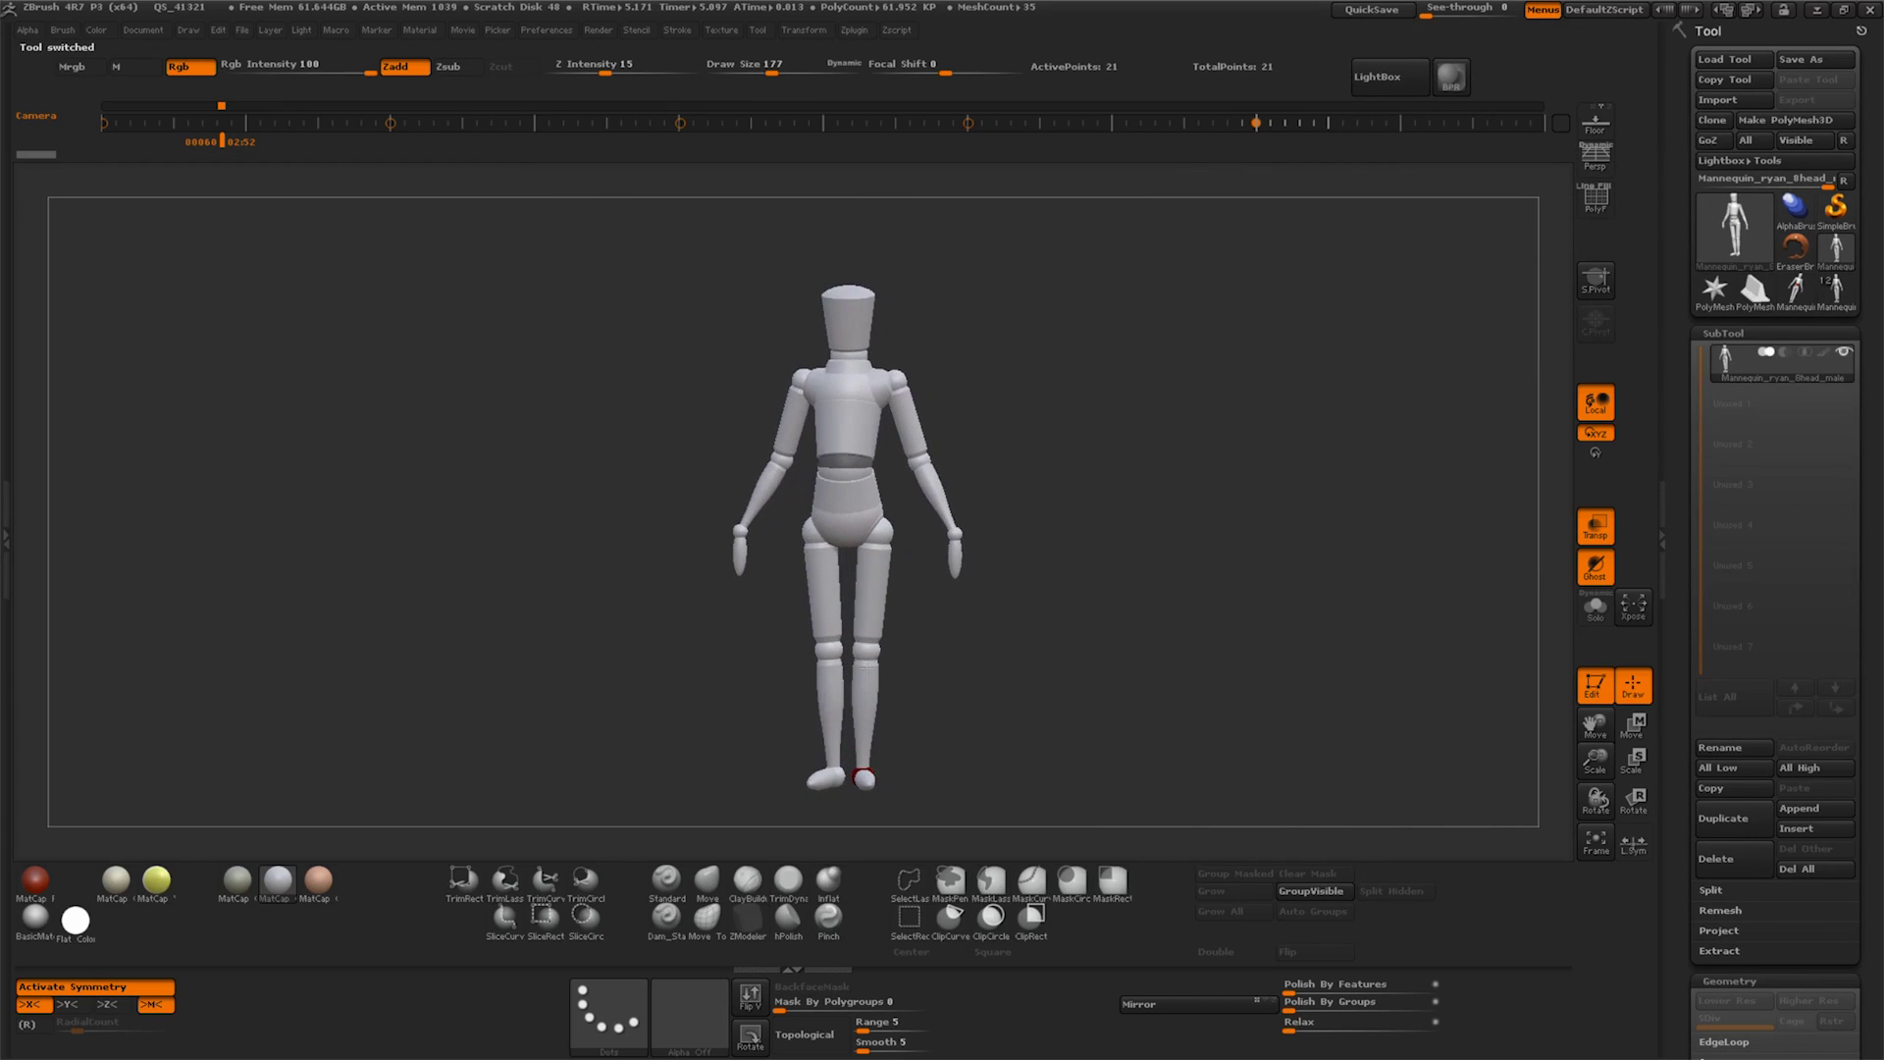
left_click_drag(1597, 764, 1599, 732)
Turn off Activate Symmetry, set a Rotate line down the right leg, and show the Floor grid
left_click(1621, 782)
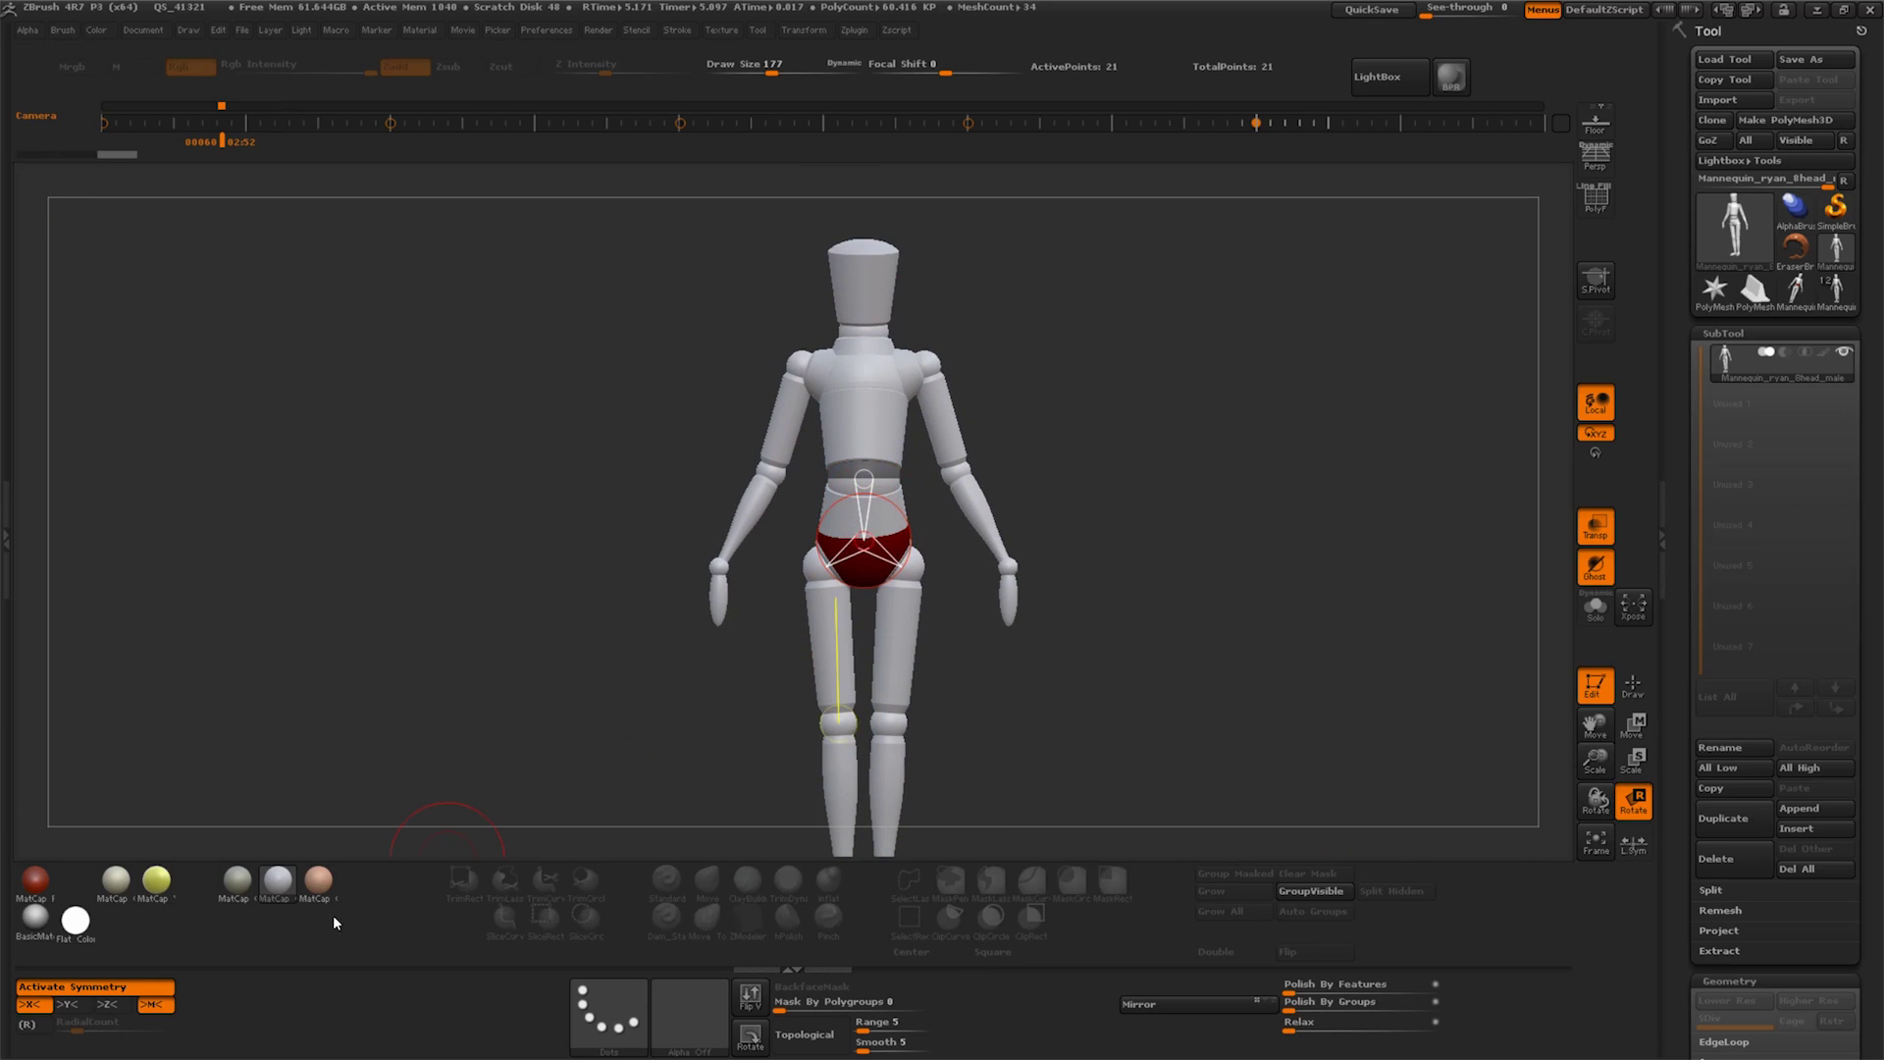
left_click(95, 986)
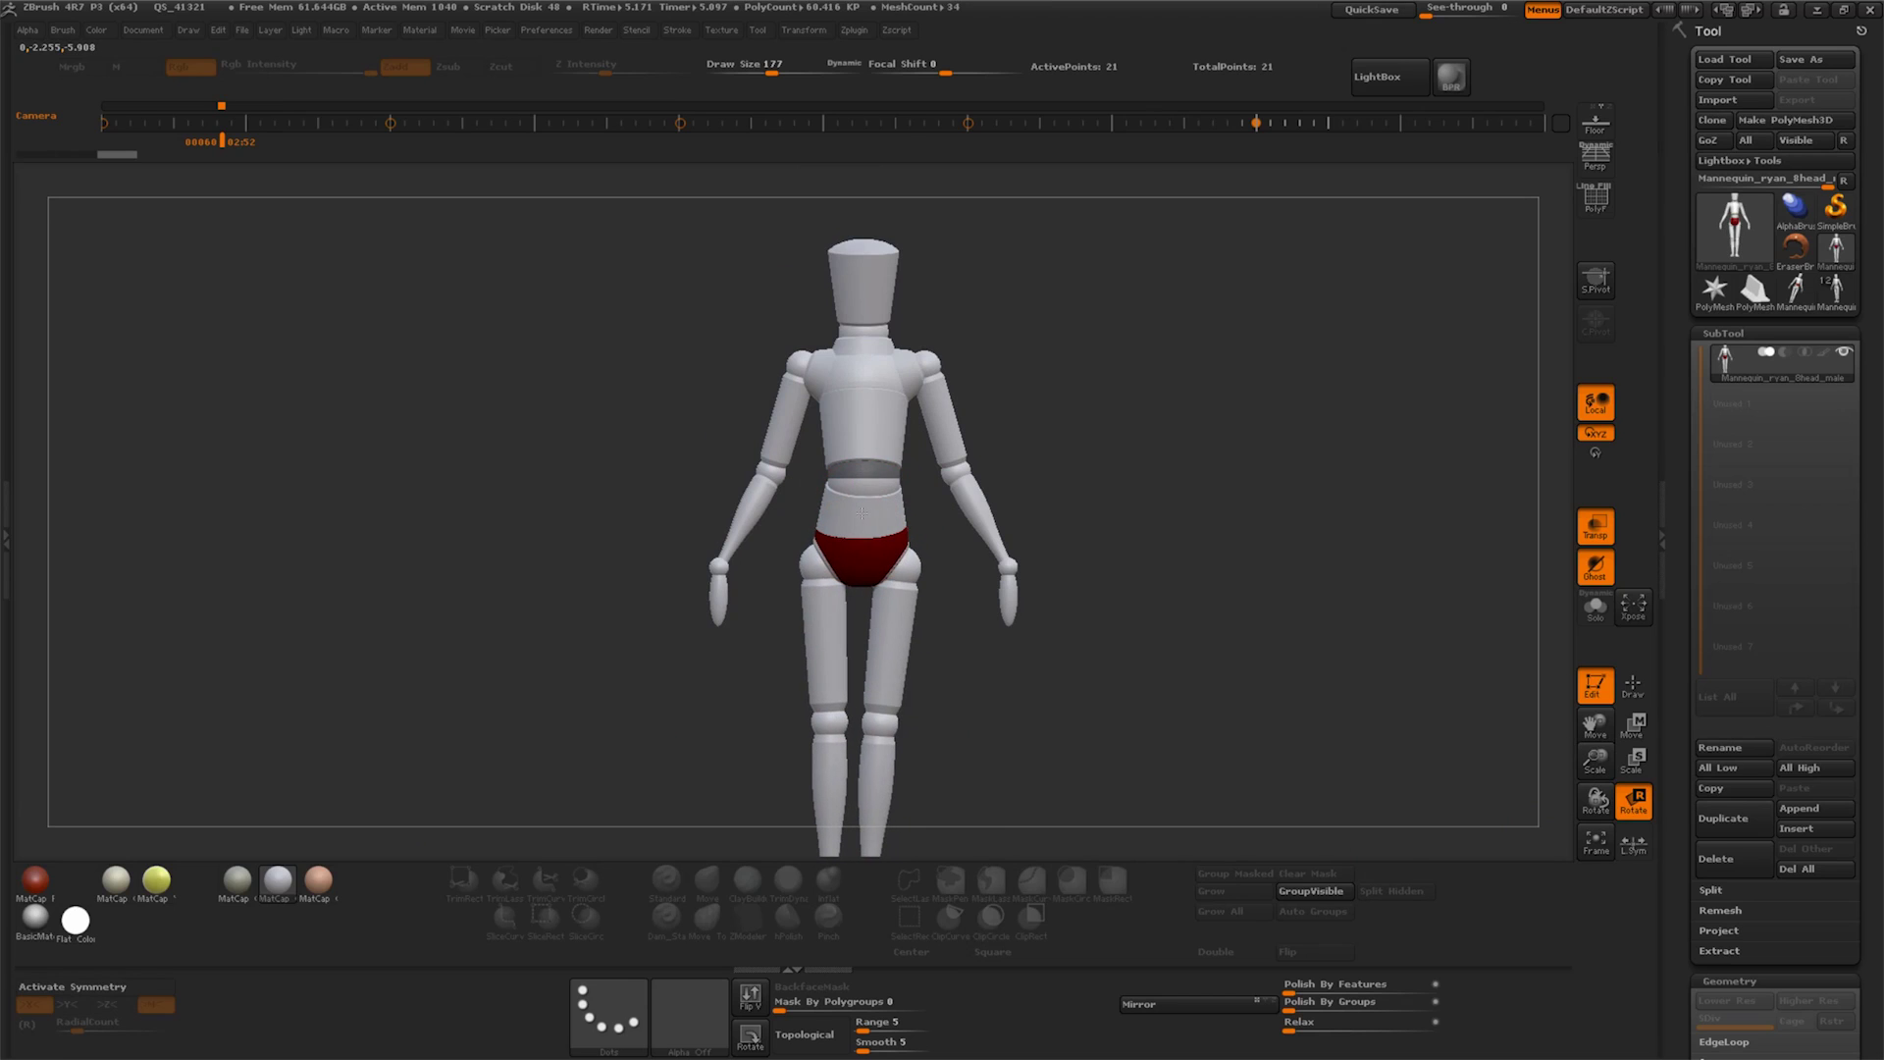
left_click(864, 382)
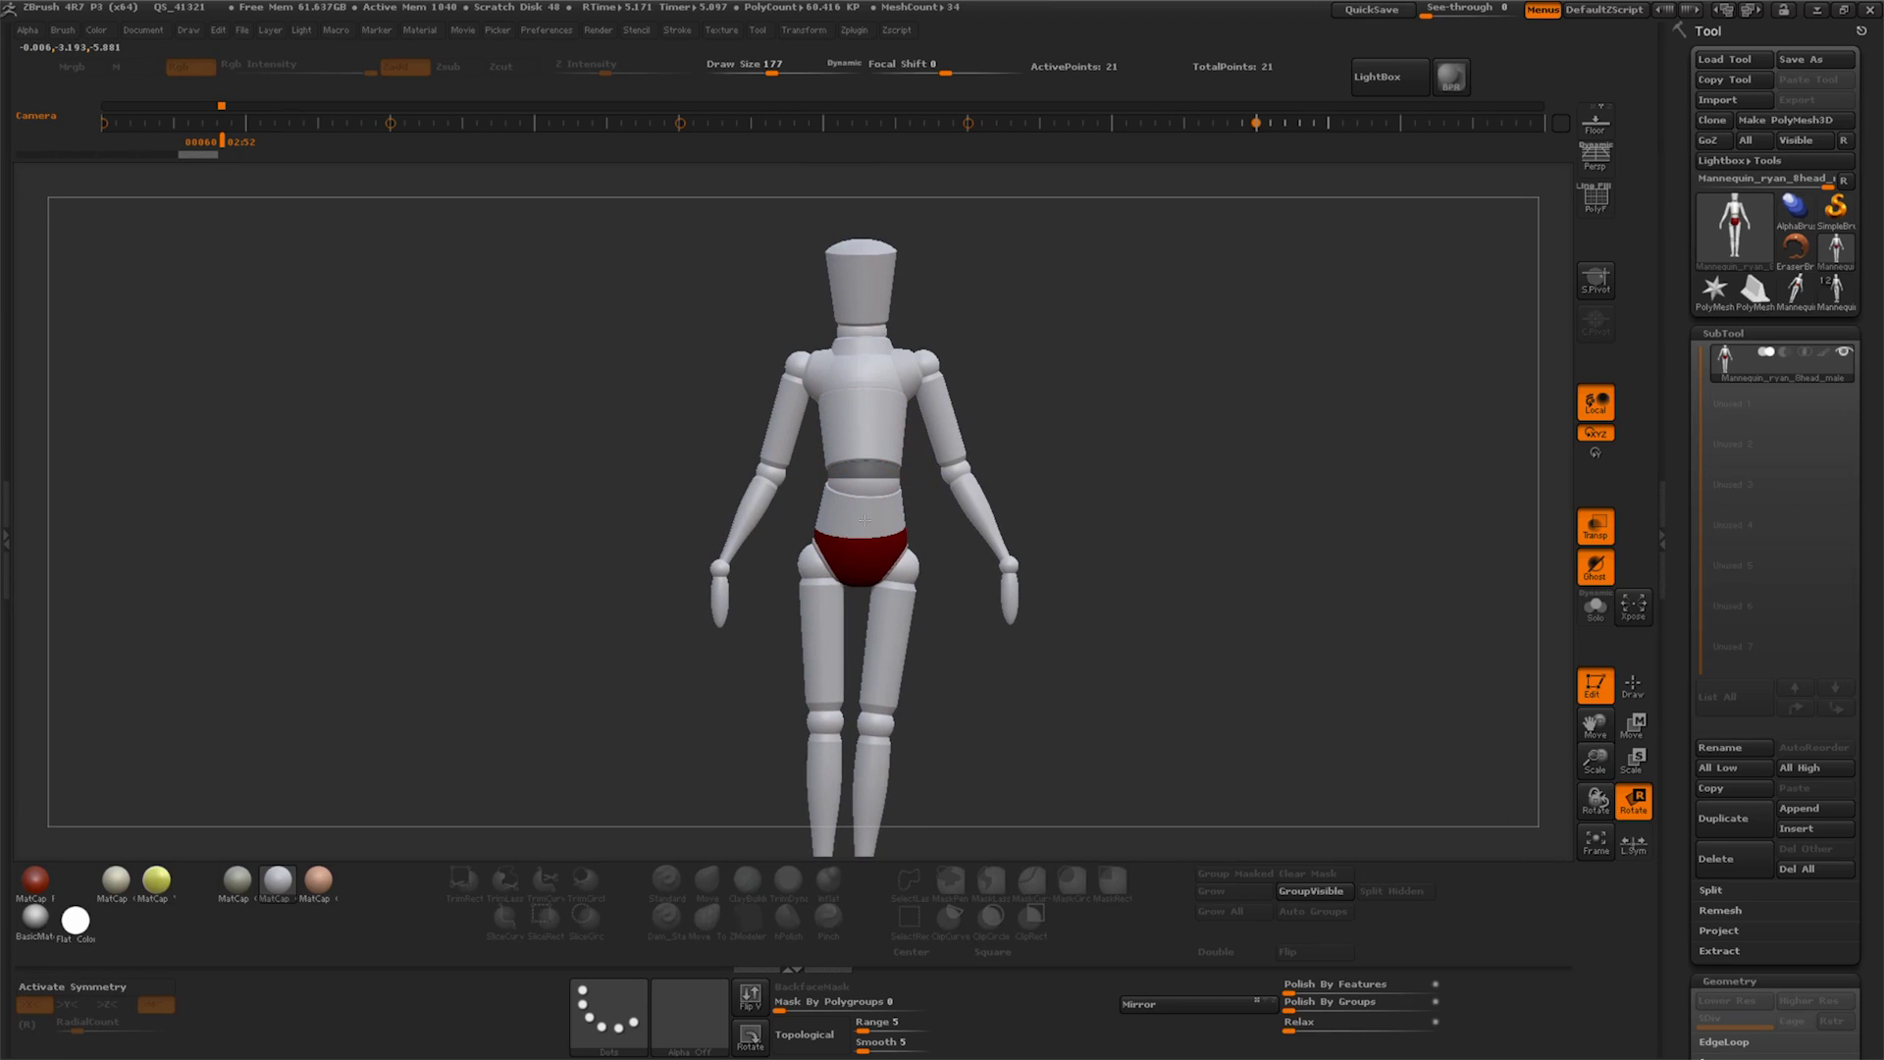
left_click_drag(915, 587, 904, 638)
left_click(904, 638)
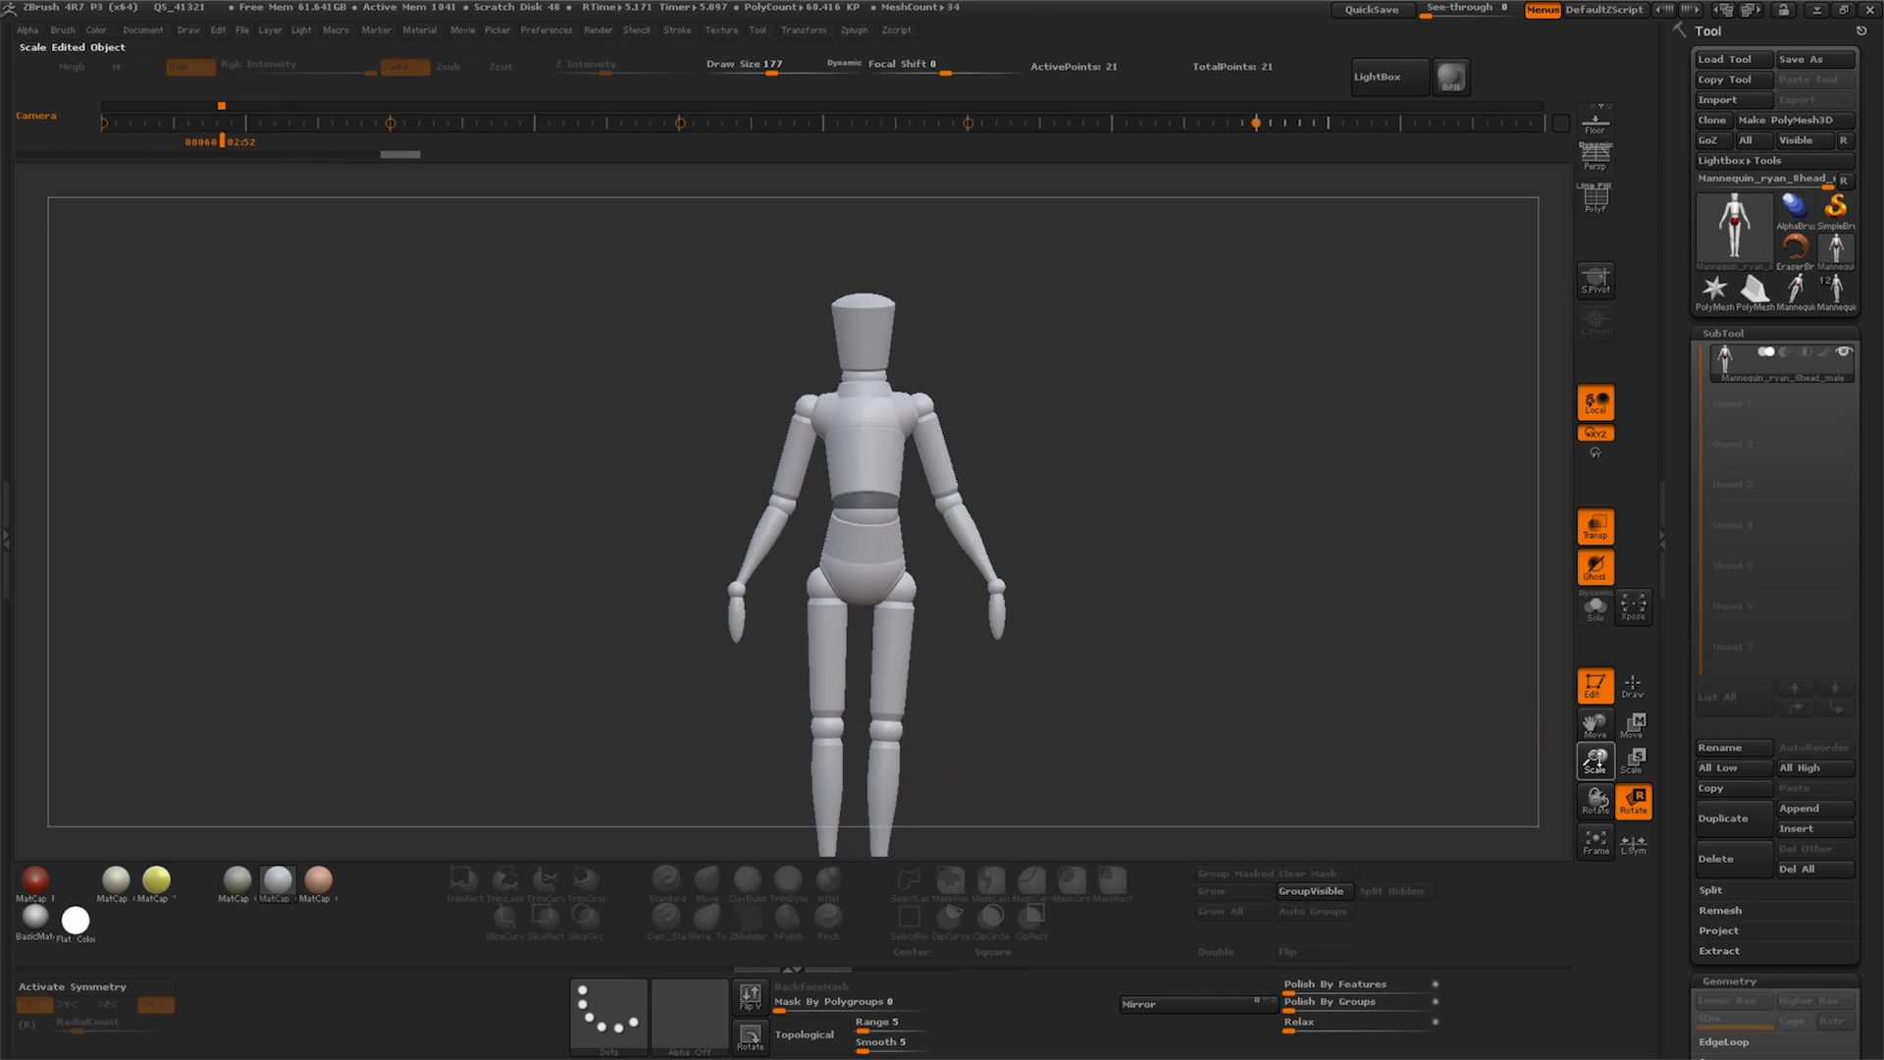
left_click(1596, 125)
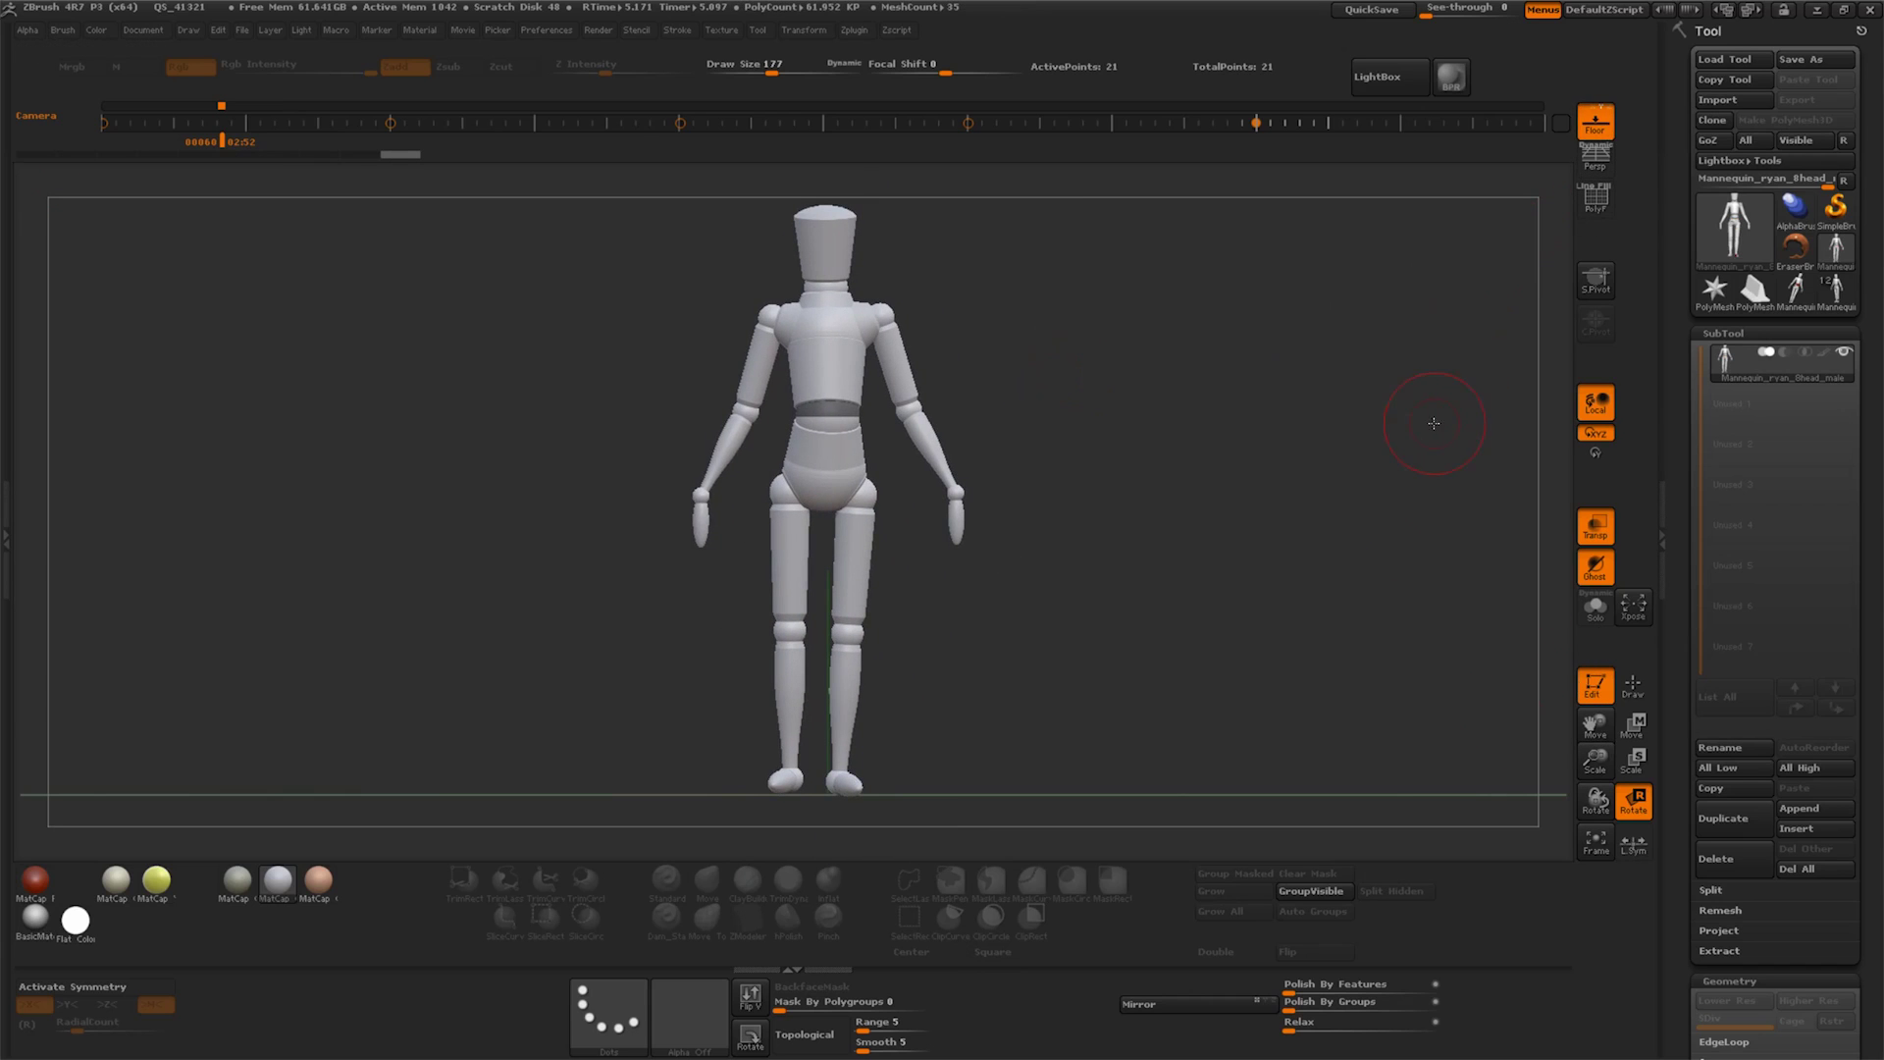
mouse_move(1041, 656)
left_mouse_down("shift")
mouse_move(898, 615)
mouse_move(833, 694)
mouse_move(827, 599)
left_mouse_up("shift")
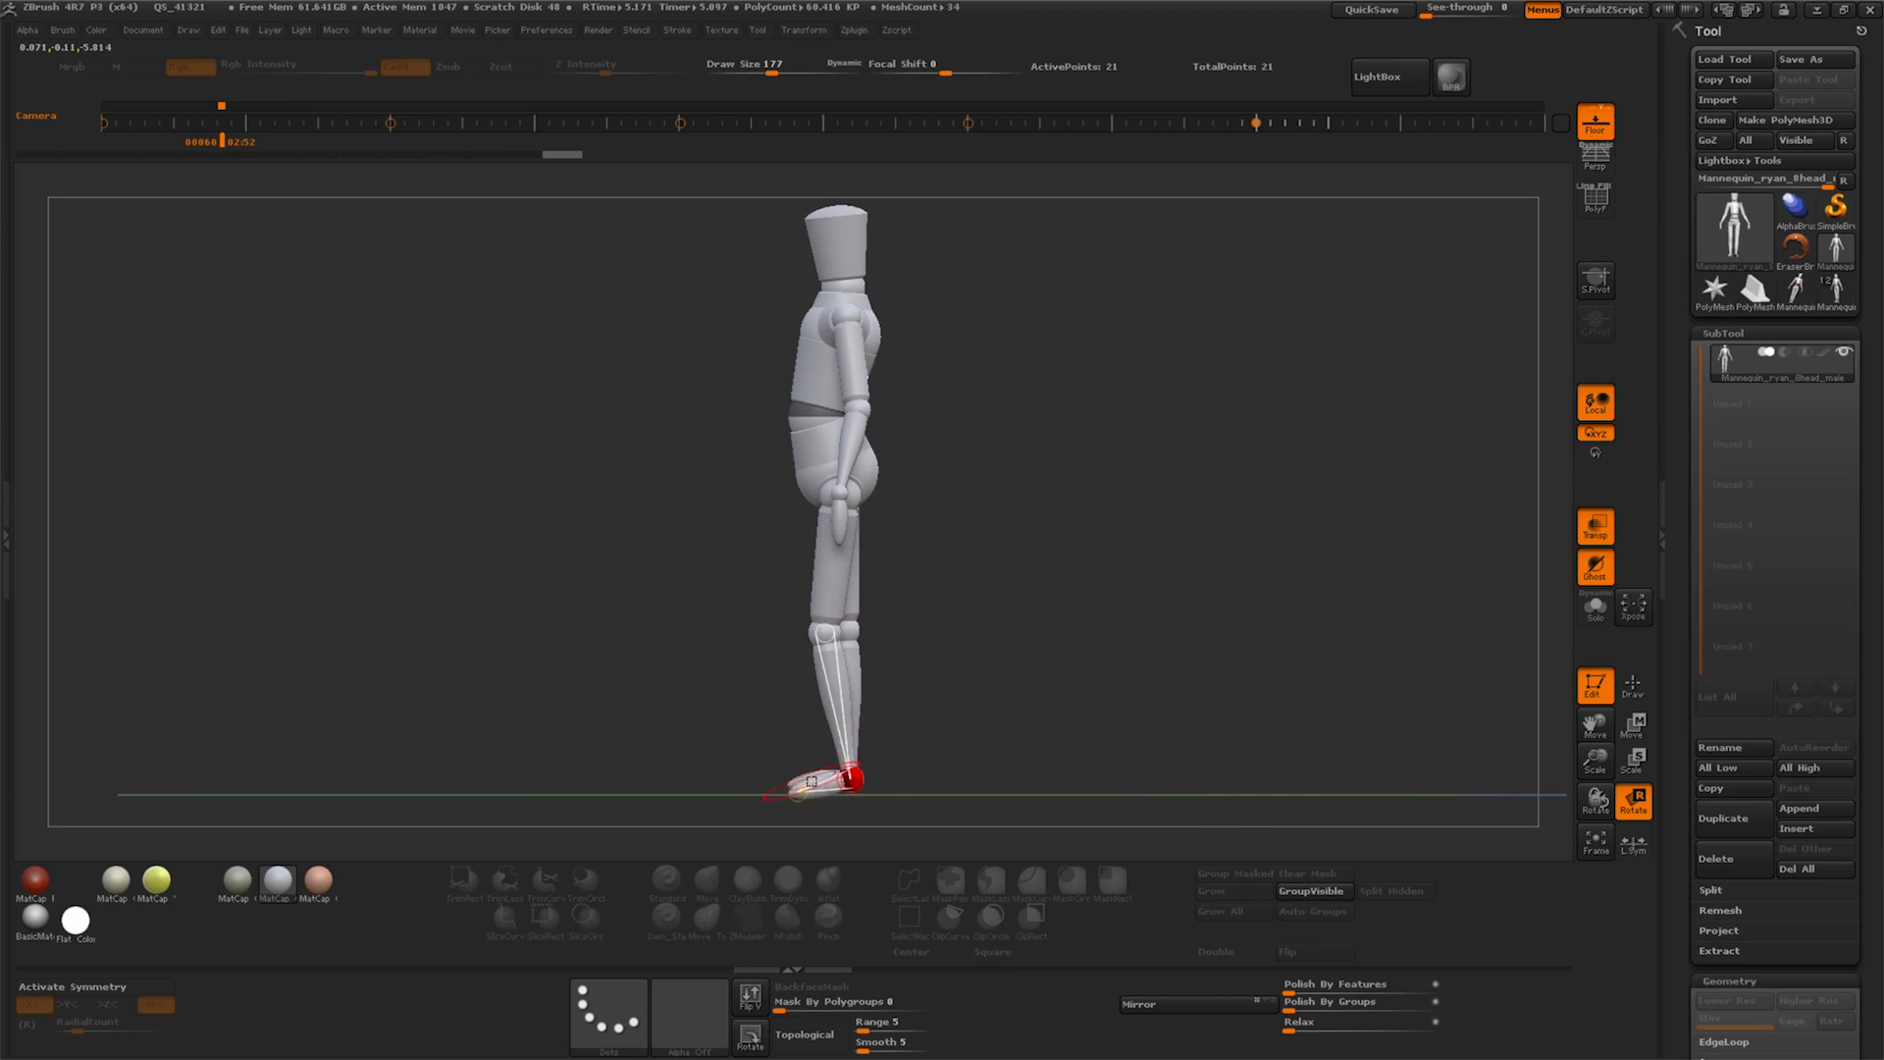
mouse_move(1080, 638)
left_mouse_down("shift")
mouse_move(1019, 655)
mouse_move(1111, 676)
left_mouse_up("shift")
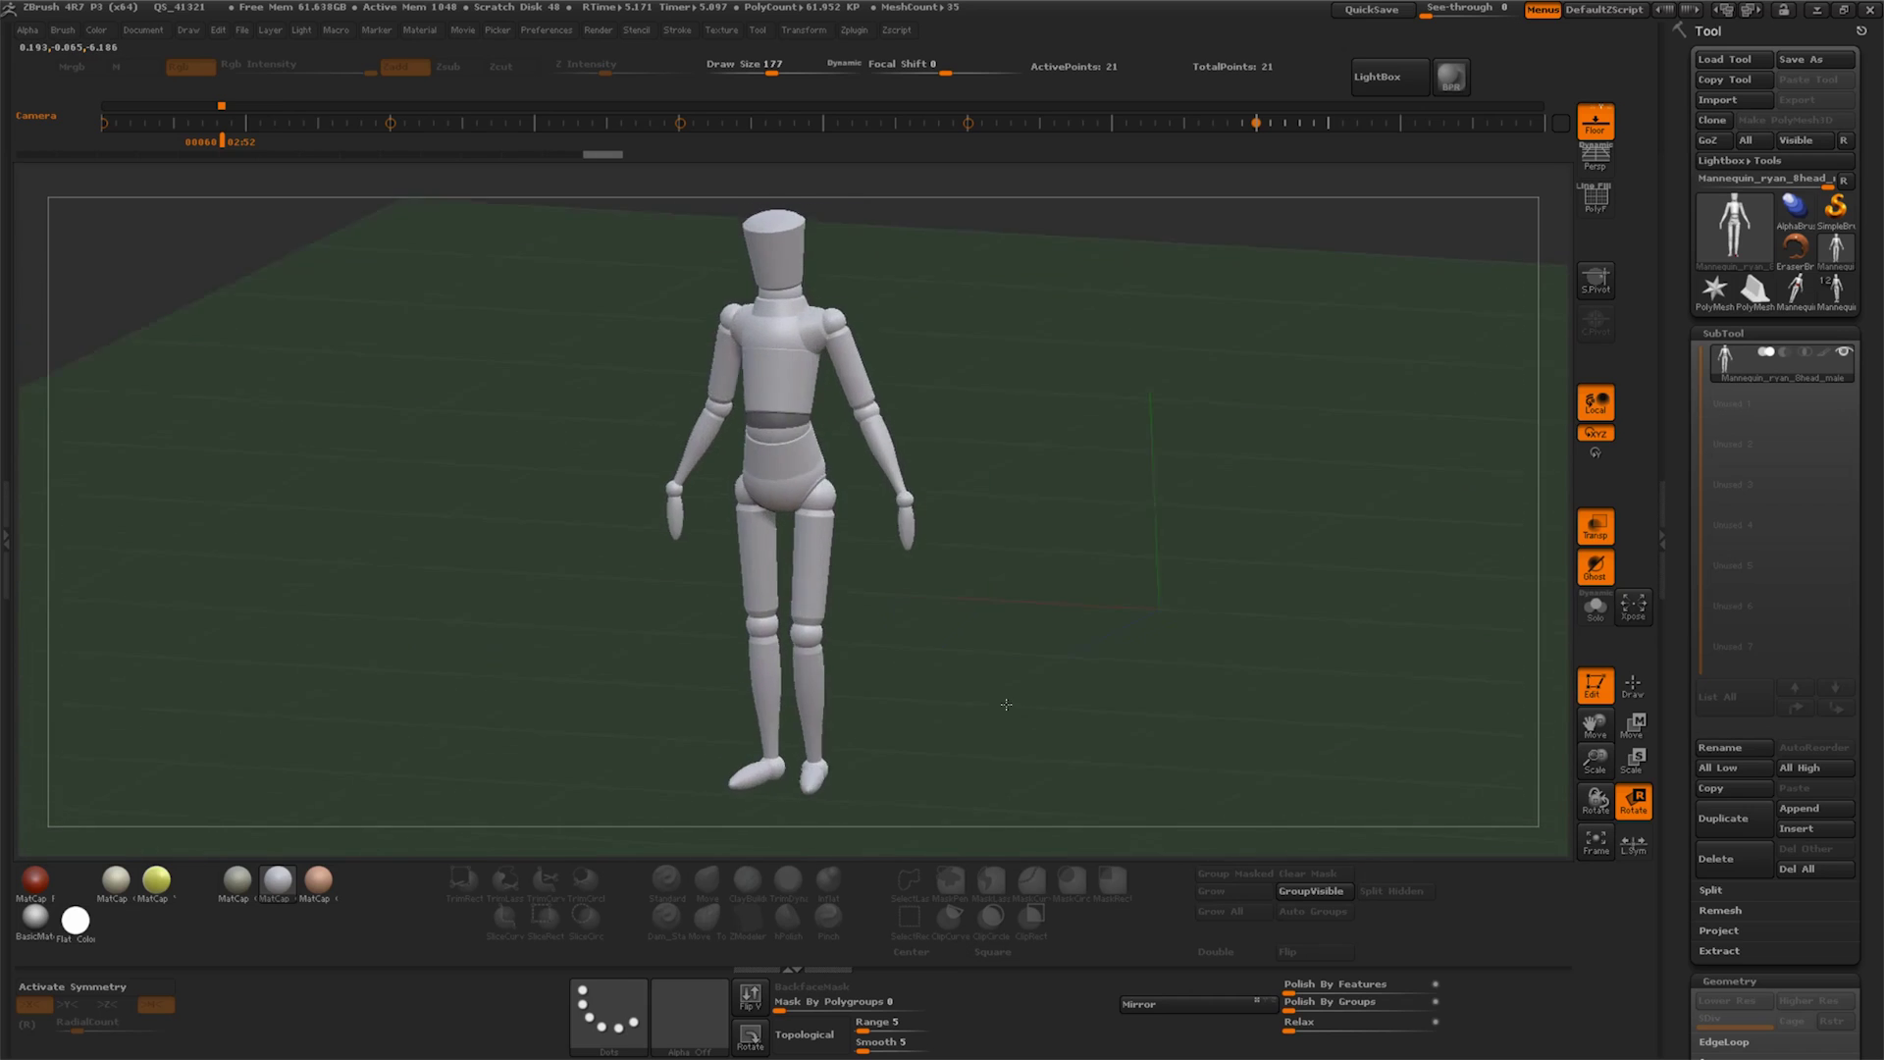
Redo through the mannequin's arm-posing history, then select the 12-subtool Mannequin scene
key("ctrl+shift+z")
key("ctrl+shift+z")
key("ctrl+shift+z")
key("ctrl+shift+z")
key("ctrl+shift+z")
key("ctrl+shift+z")
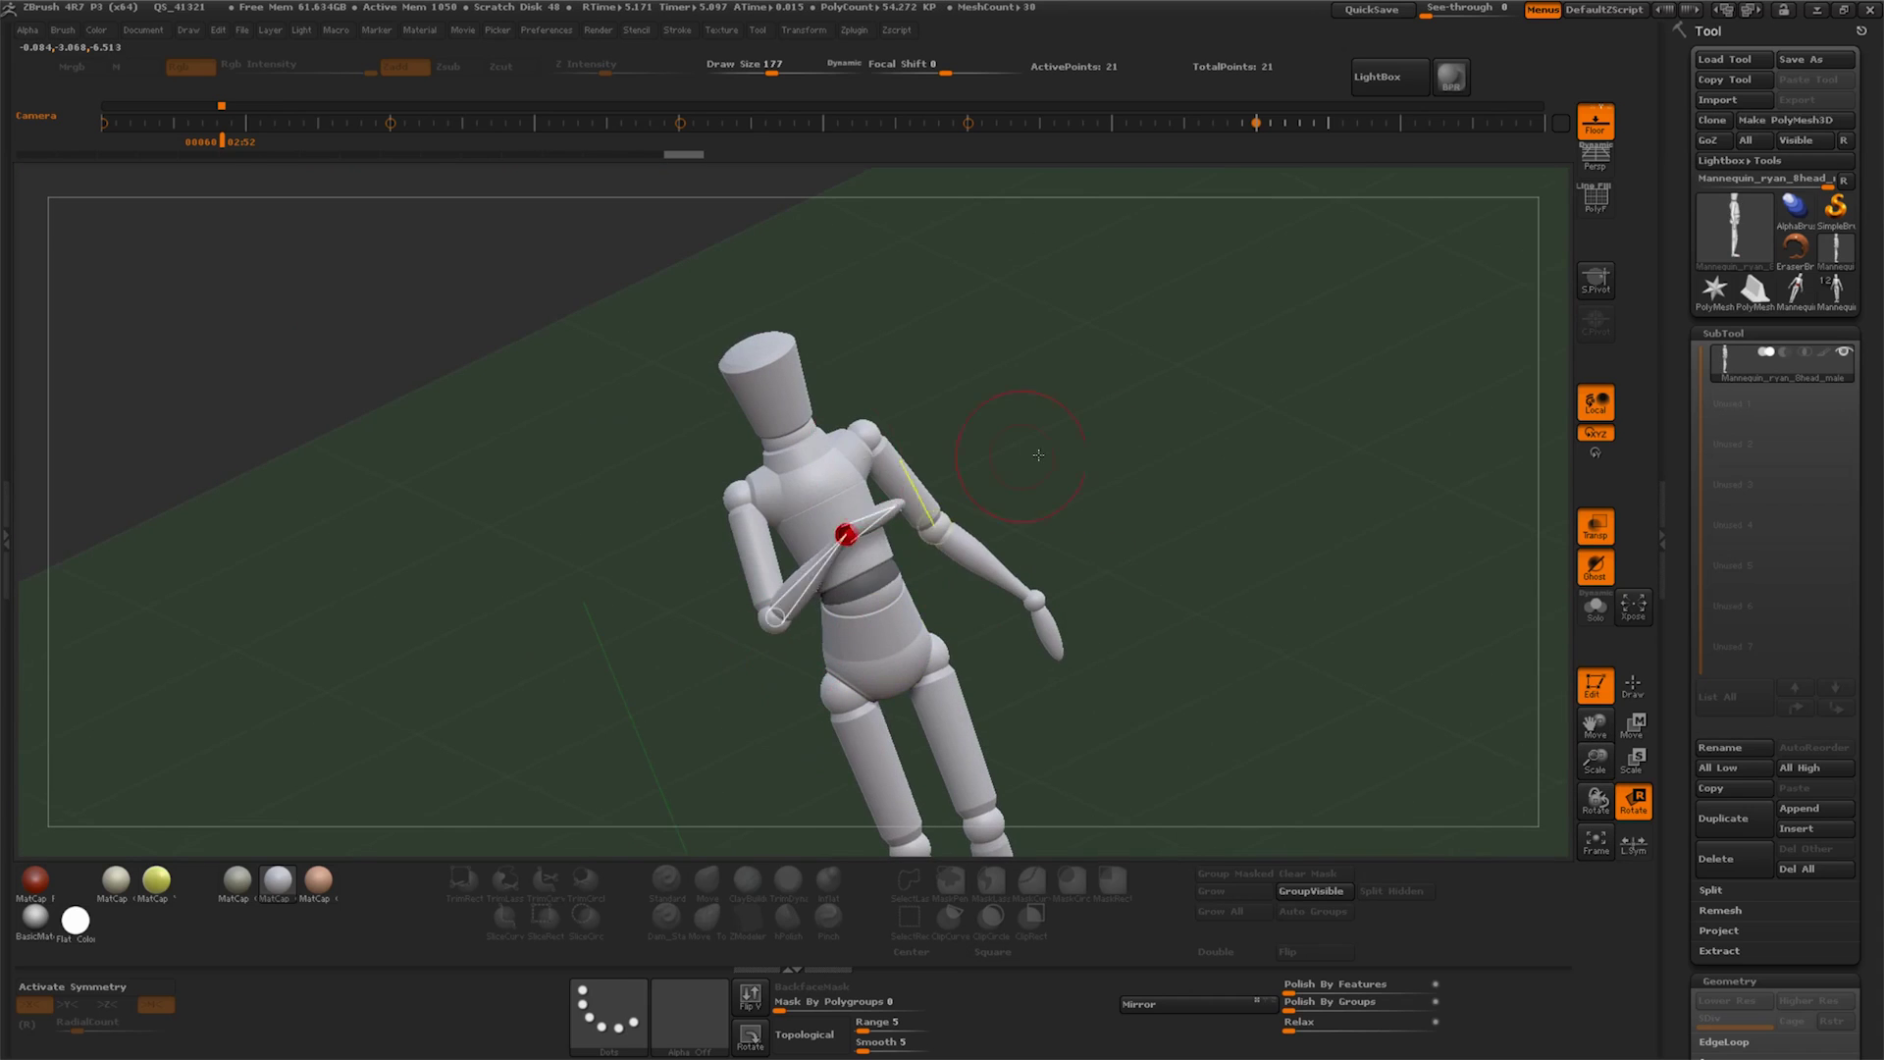
key("ctrl+shift+z")
key("ctrl+shift+z")
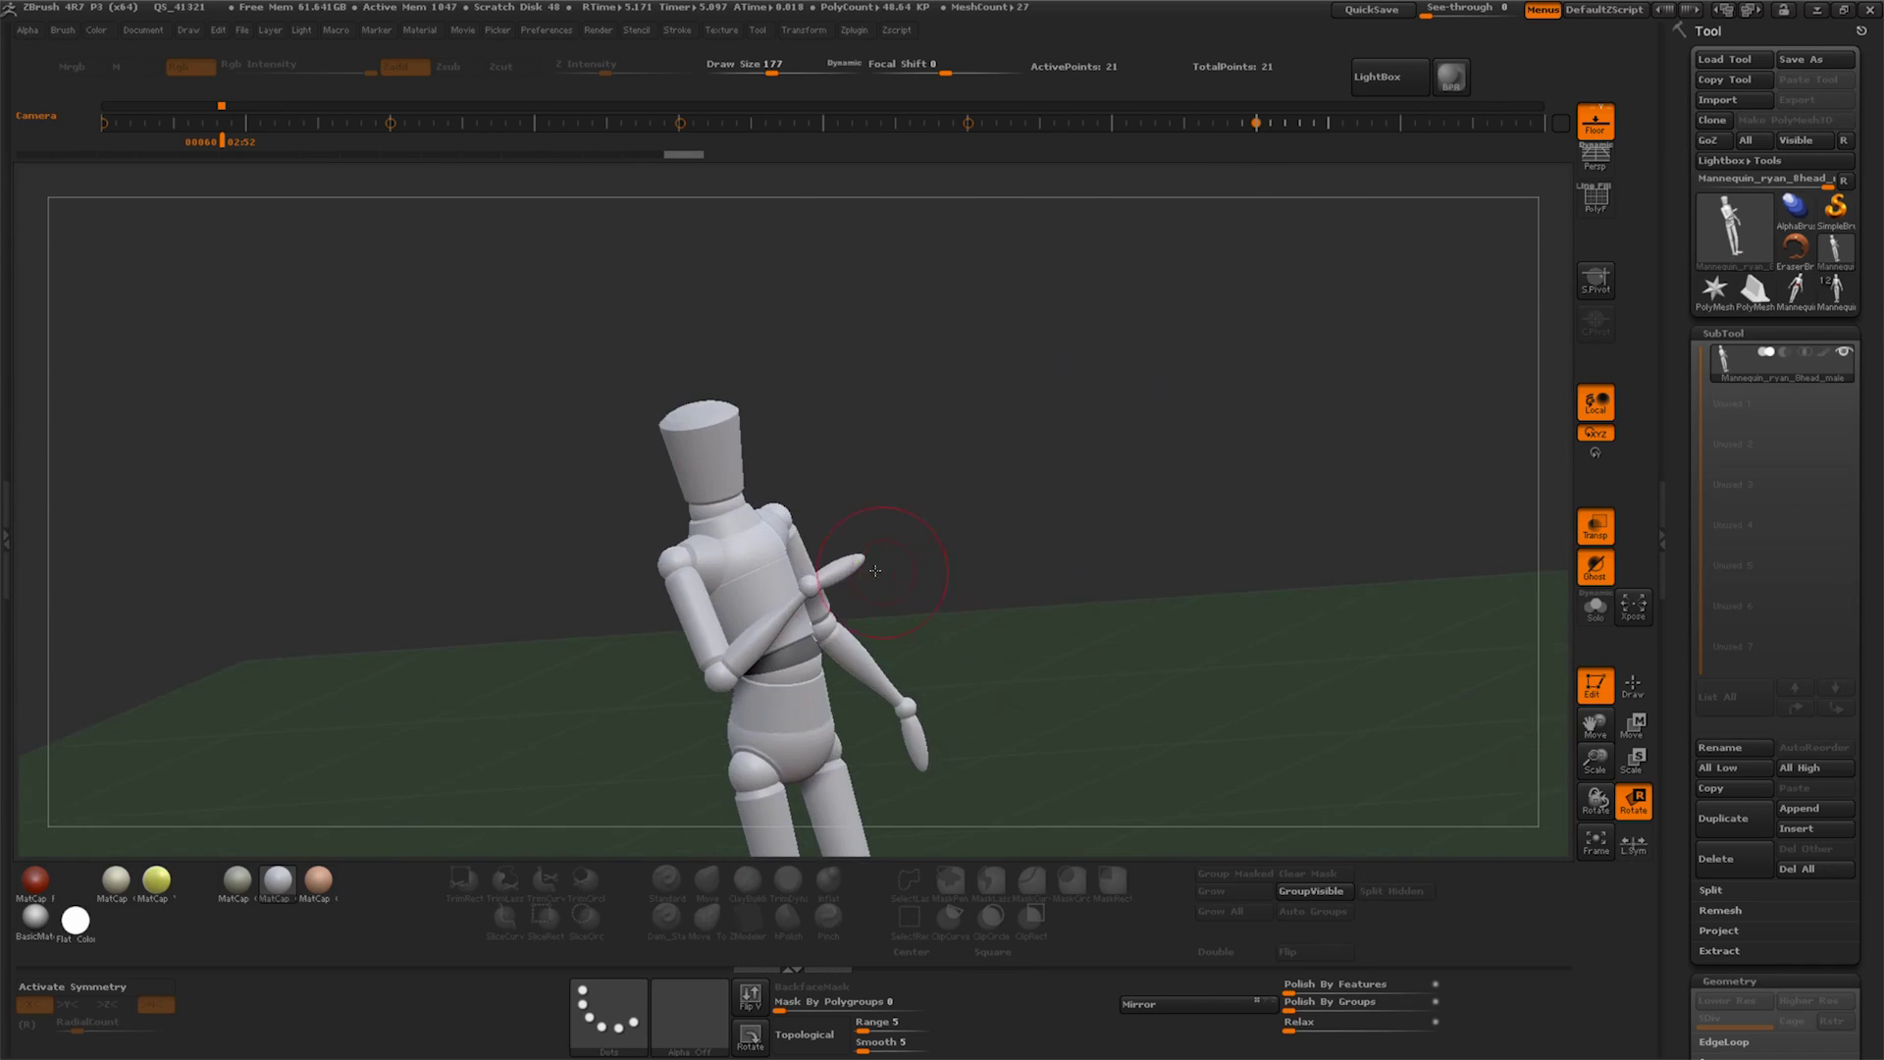
key("ctrl+shift+z")
key("ctrl+shift+z")
key("ctrl+shift+z")
key("ctrl+shift+z")
key("ctrl+shift+z")
key("ctrl+shift+z")
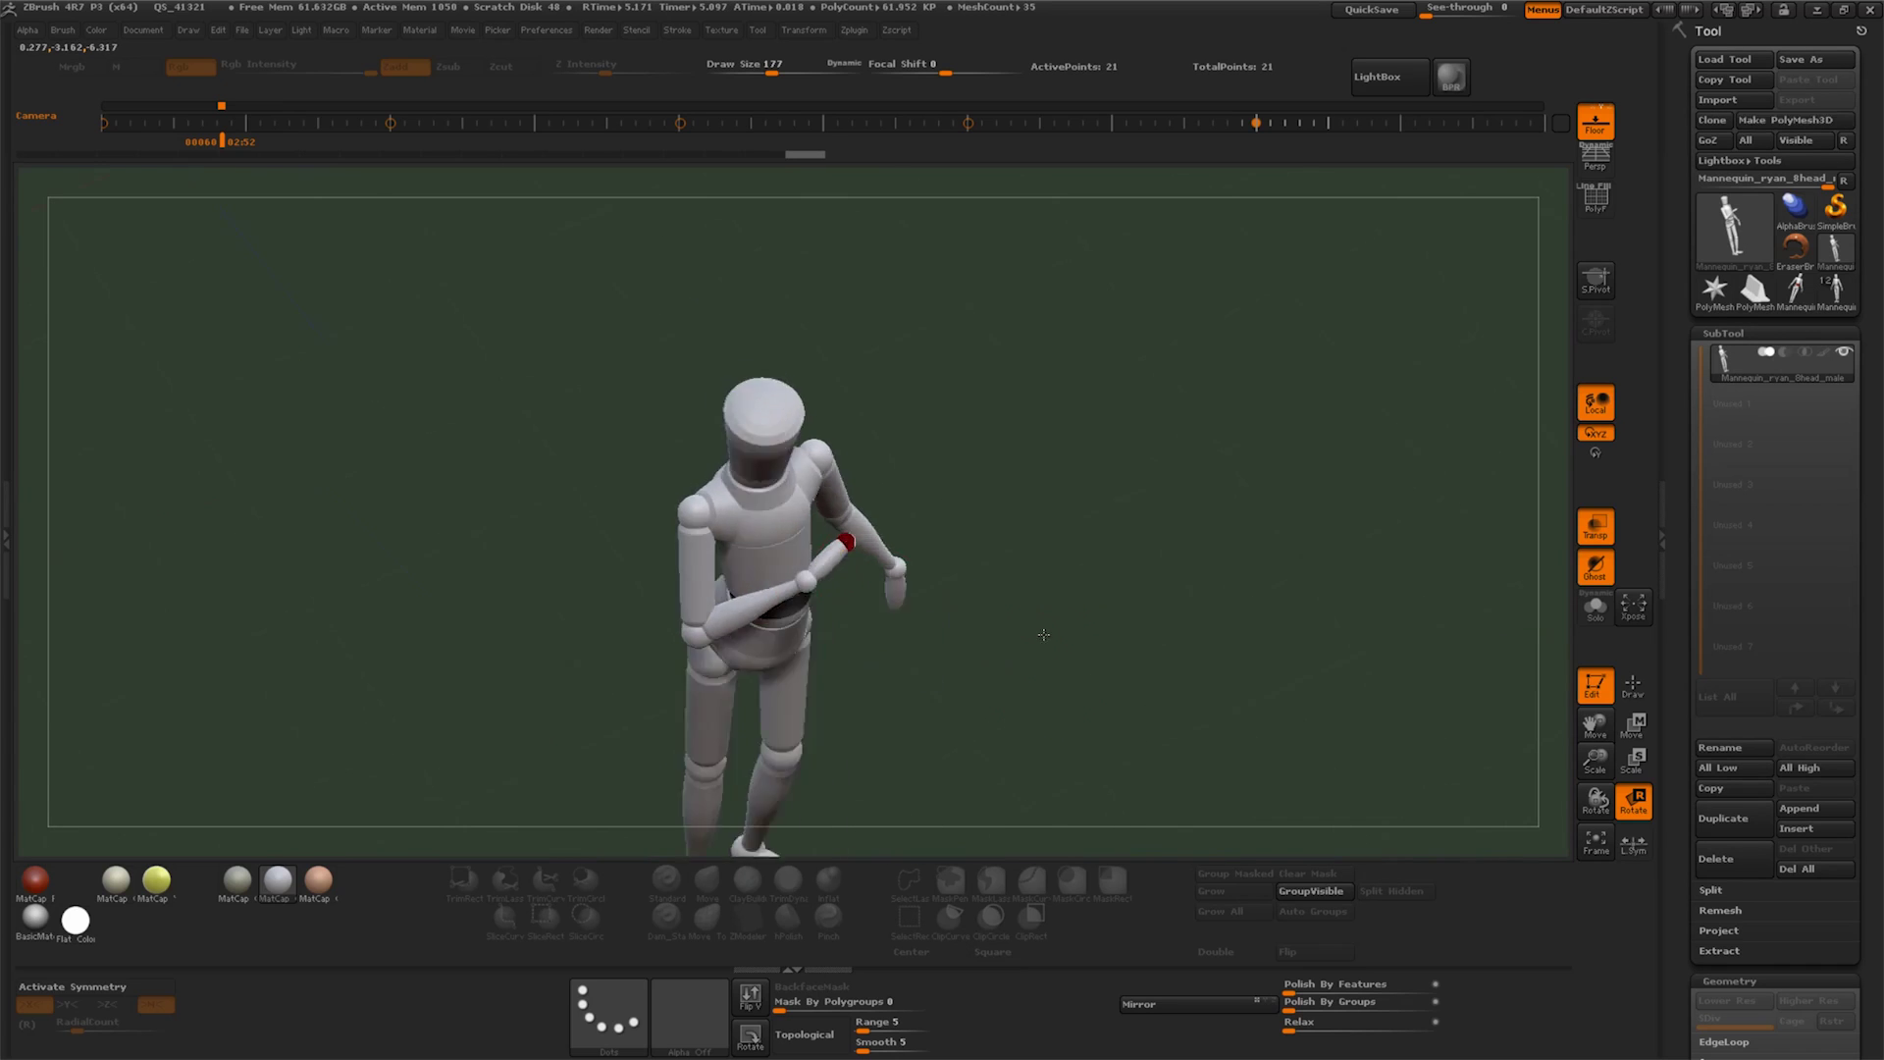
key("ctrl+shift+z")
key("ctrl+shift+z")
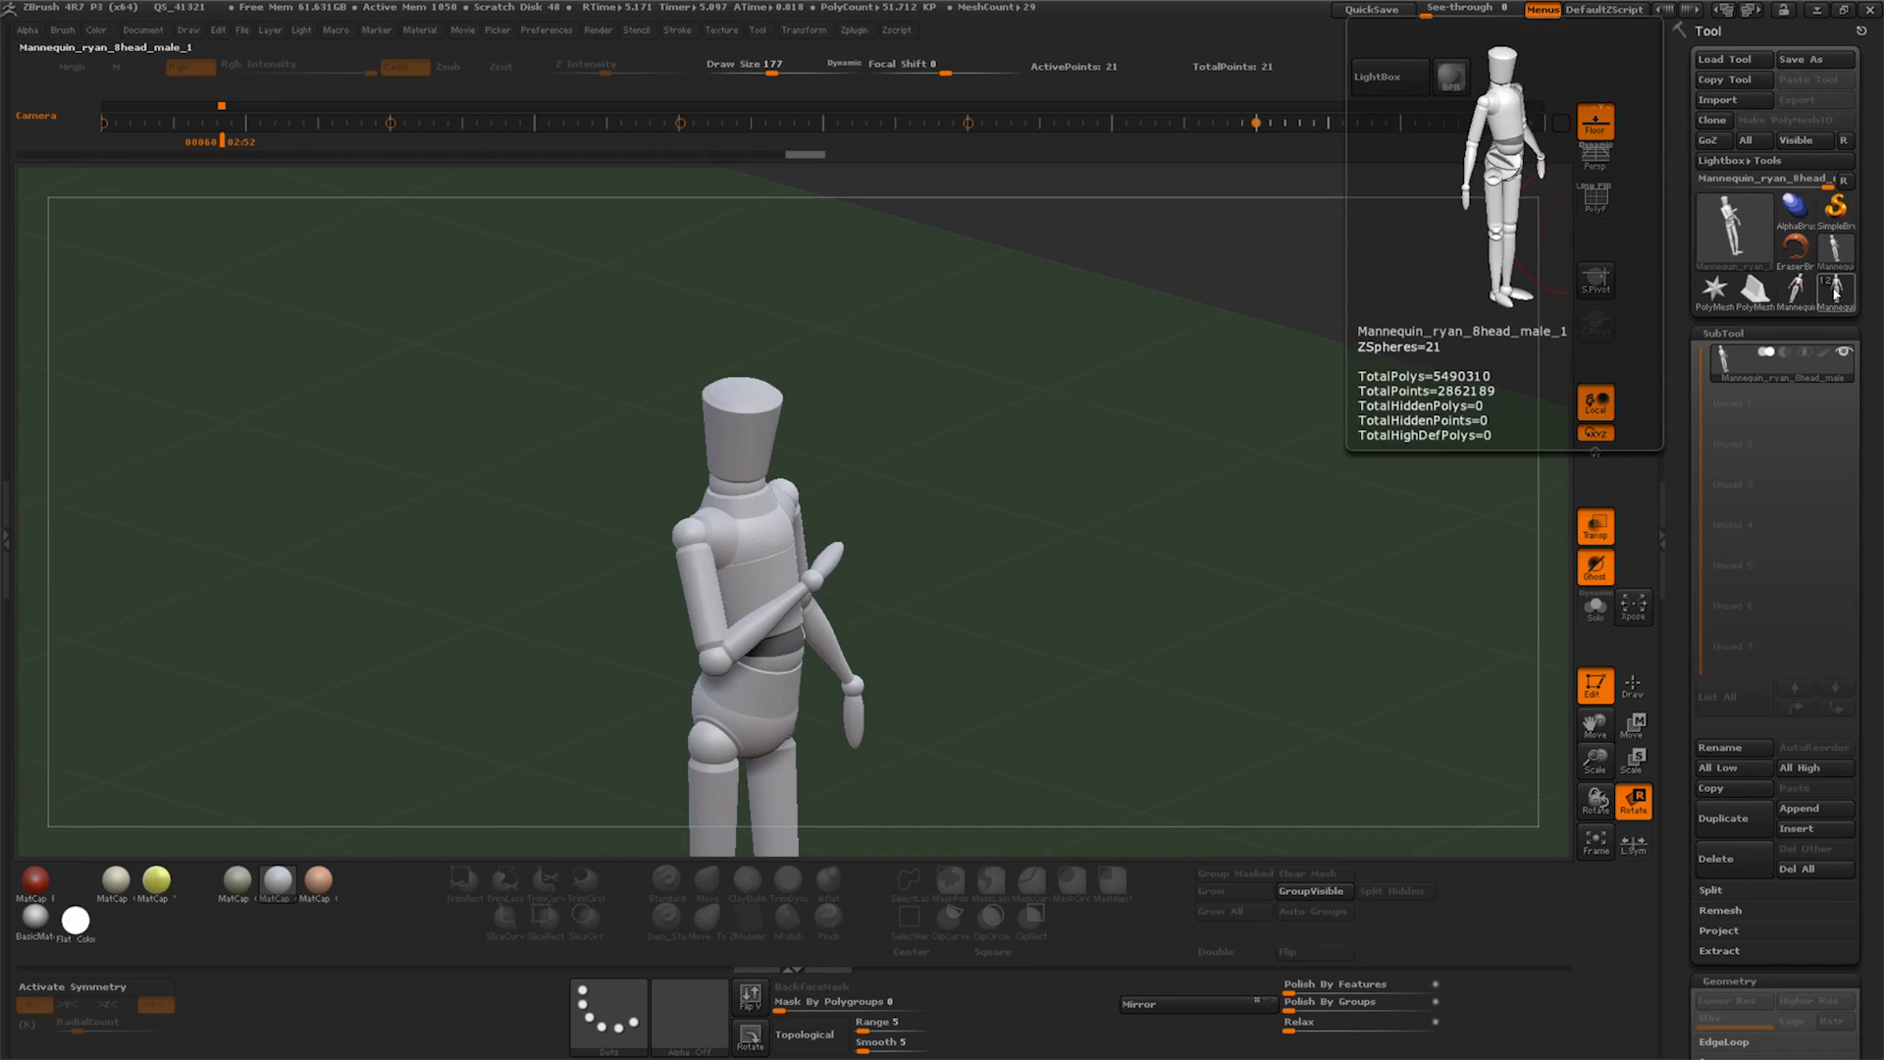
left_click(1836, 290)
key("ctrl+shift+z")
key("ctrl+shift+z")
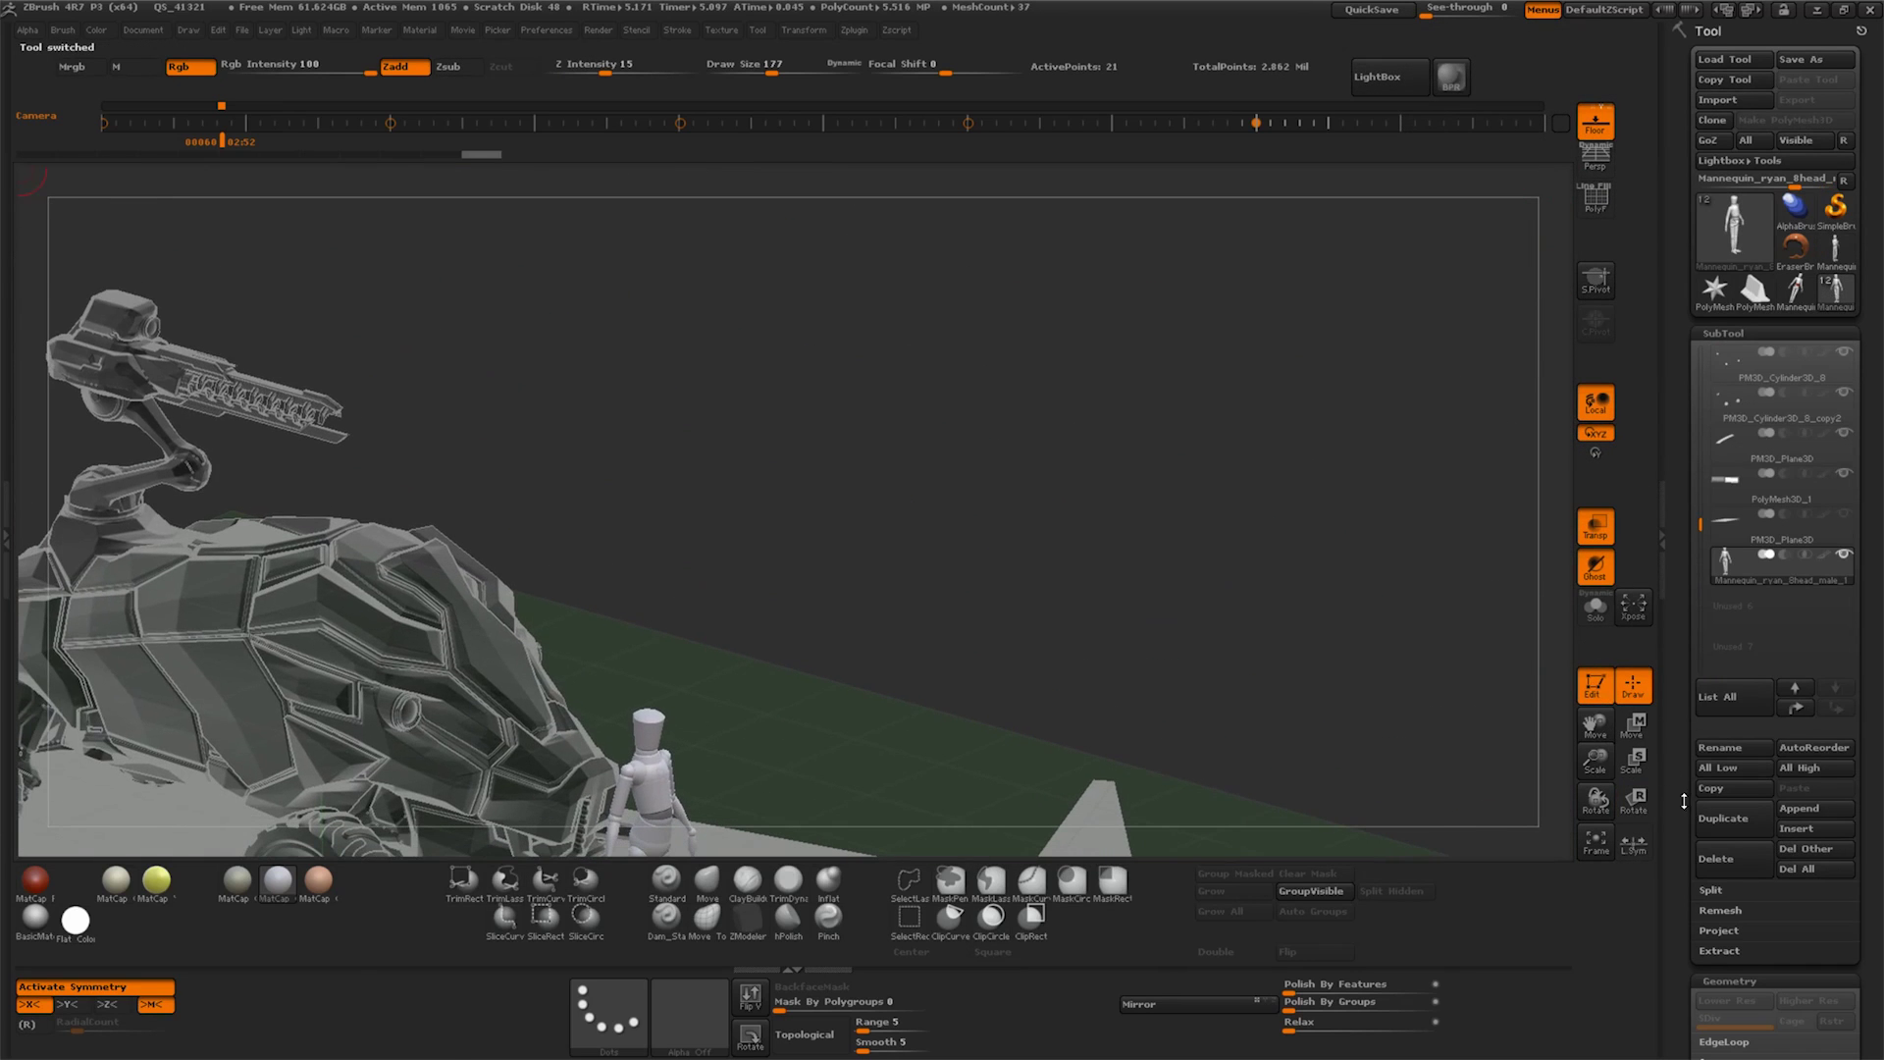
Insert the vehicle tool as a subtool in the mannequin scene and save the project
key("ctrl+z")
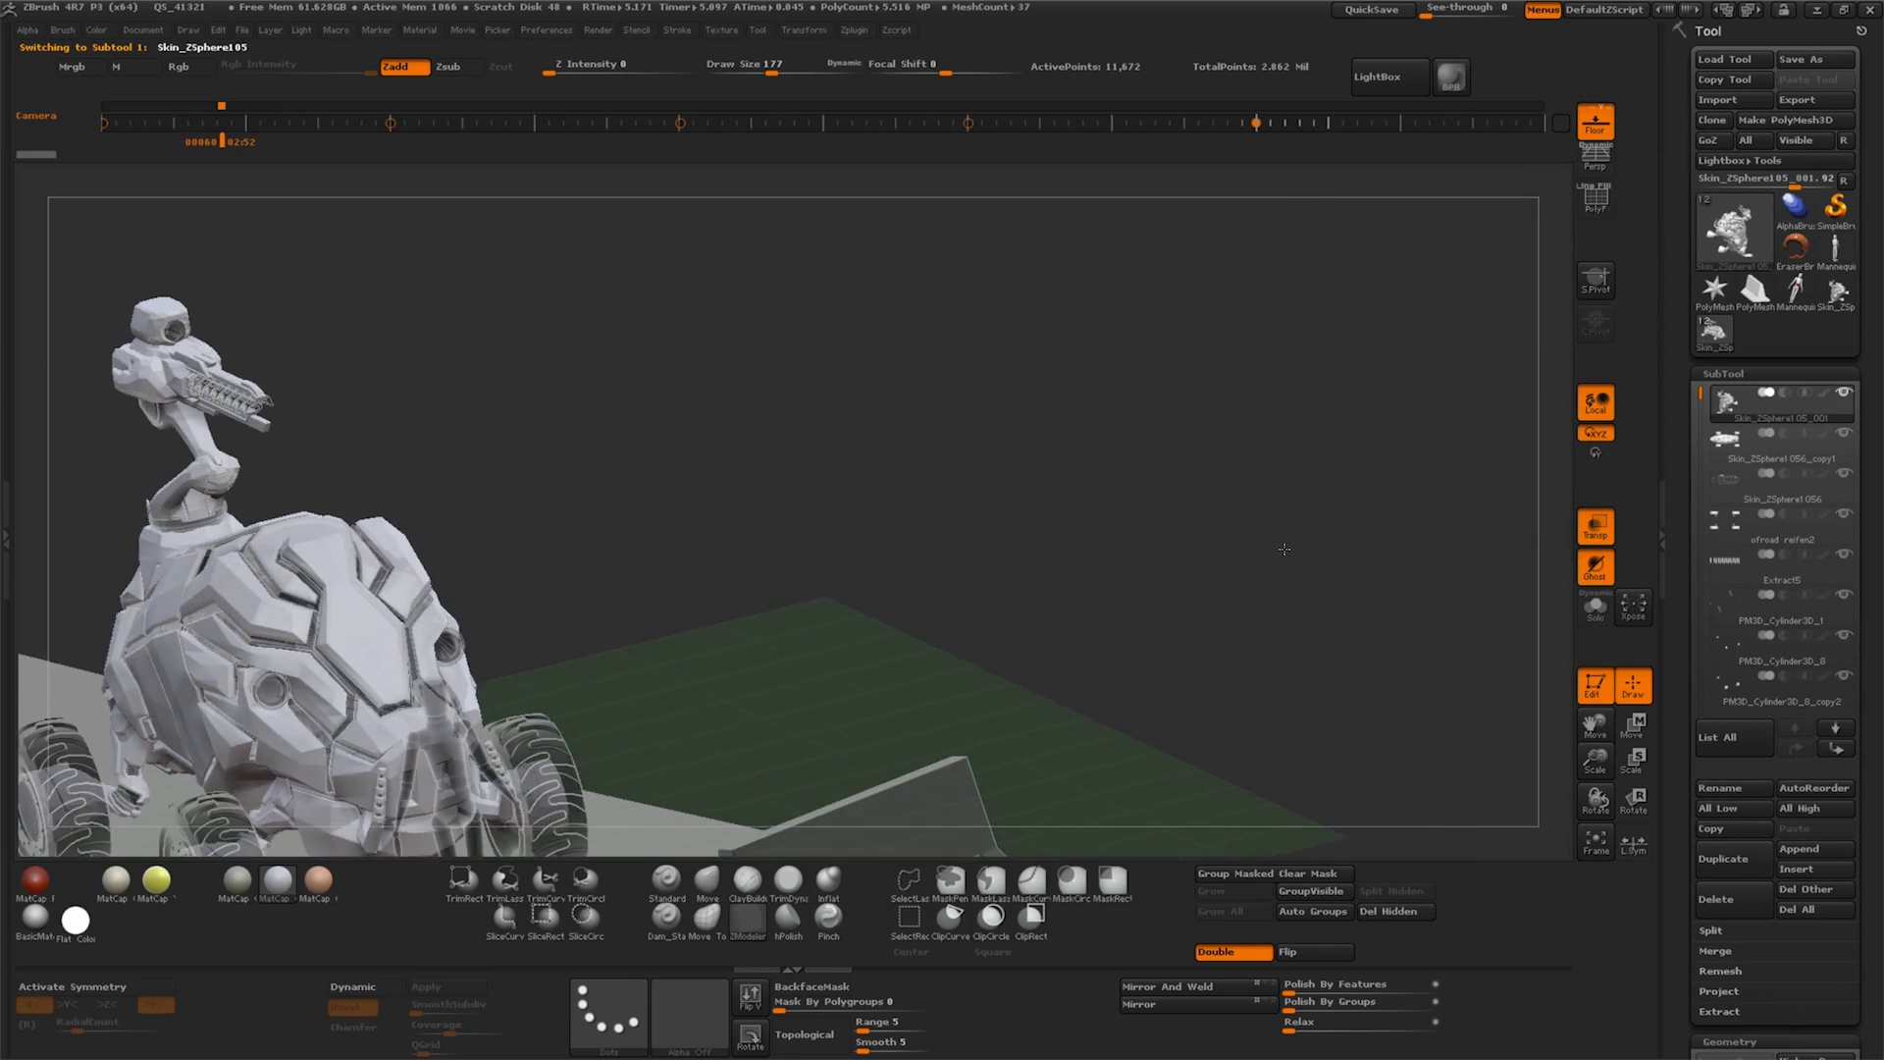
left_click(1835, 247)
left_click(1800, 868)
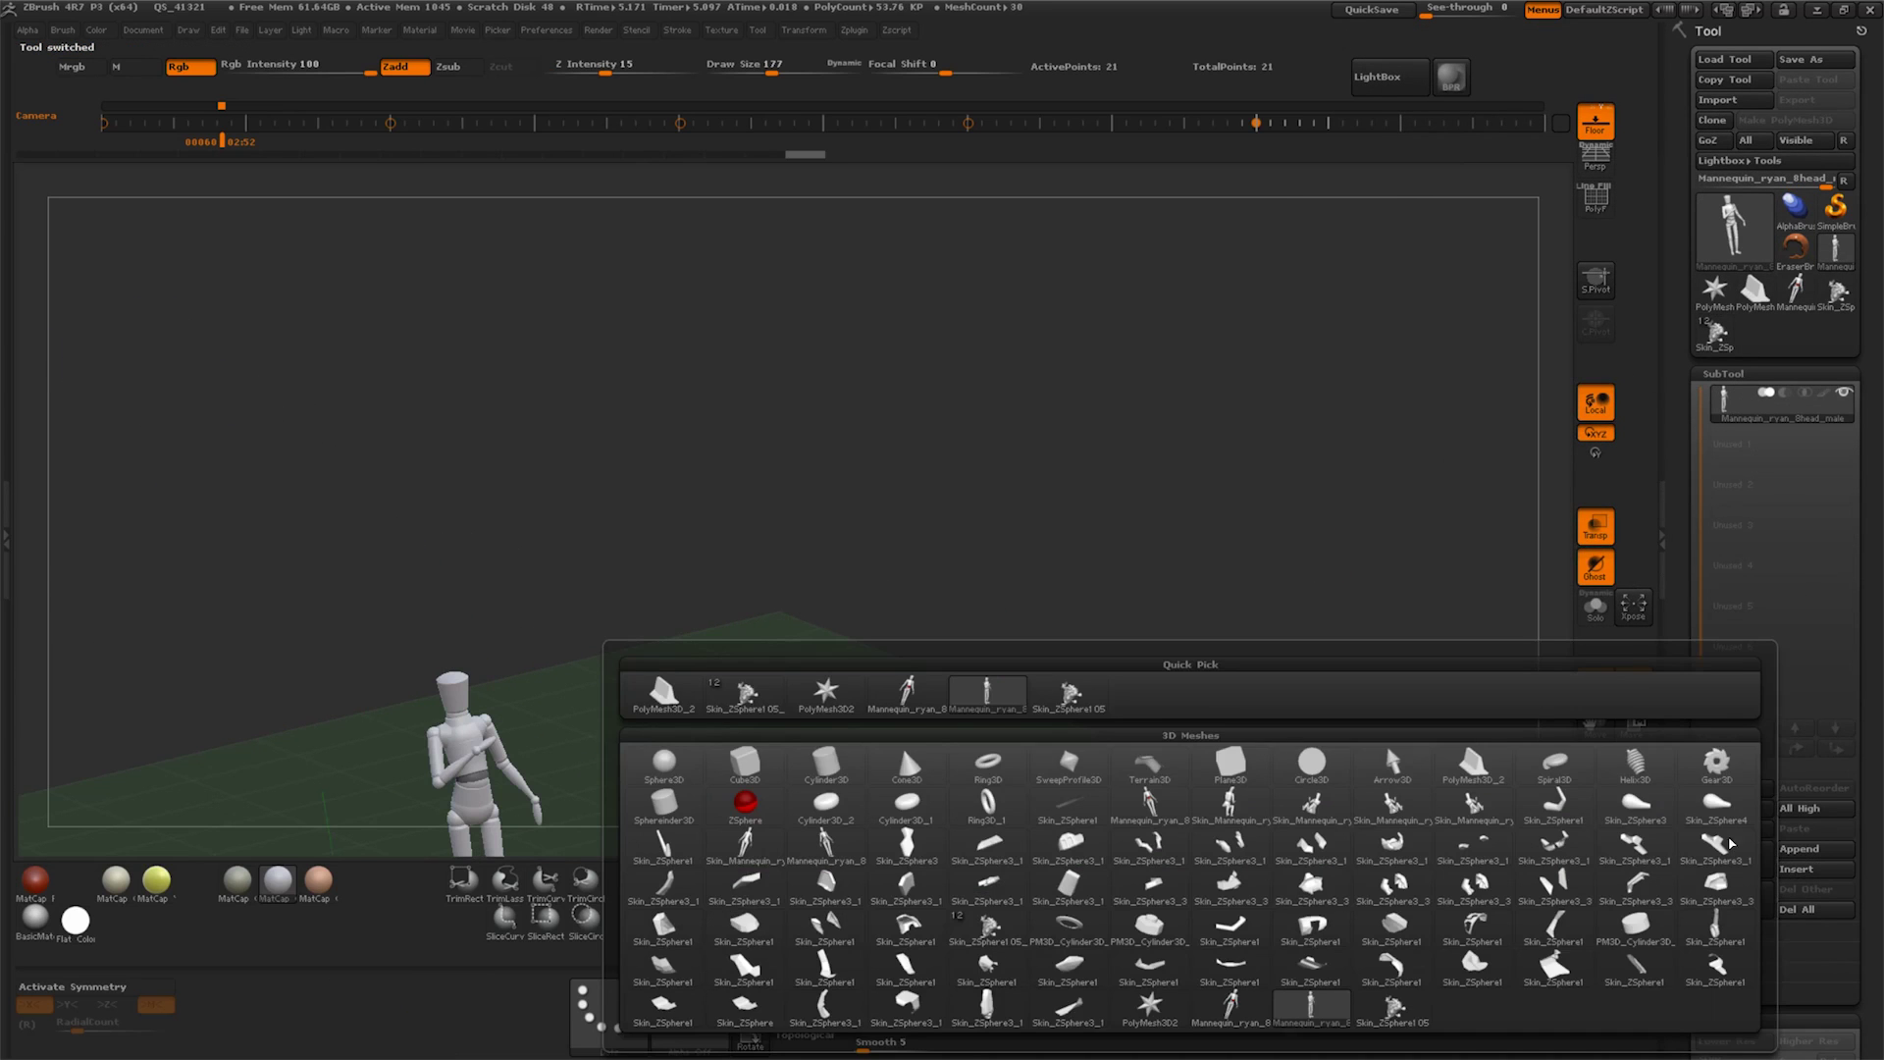
left_click(898, 739)
left_click(1379, 13)
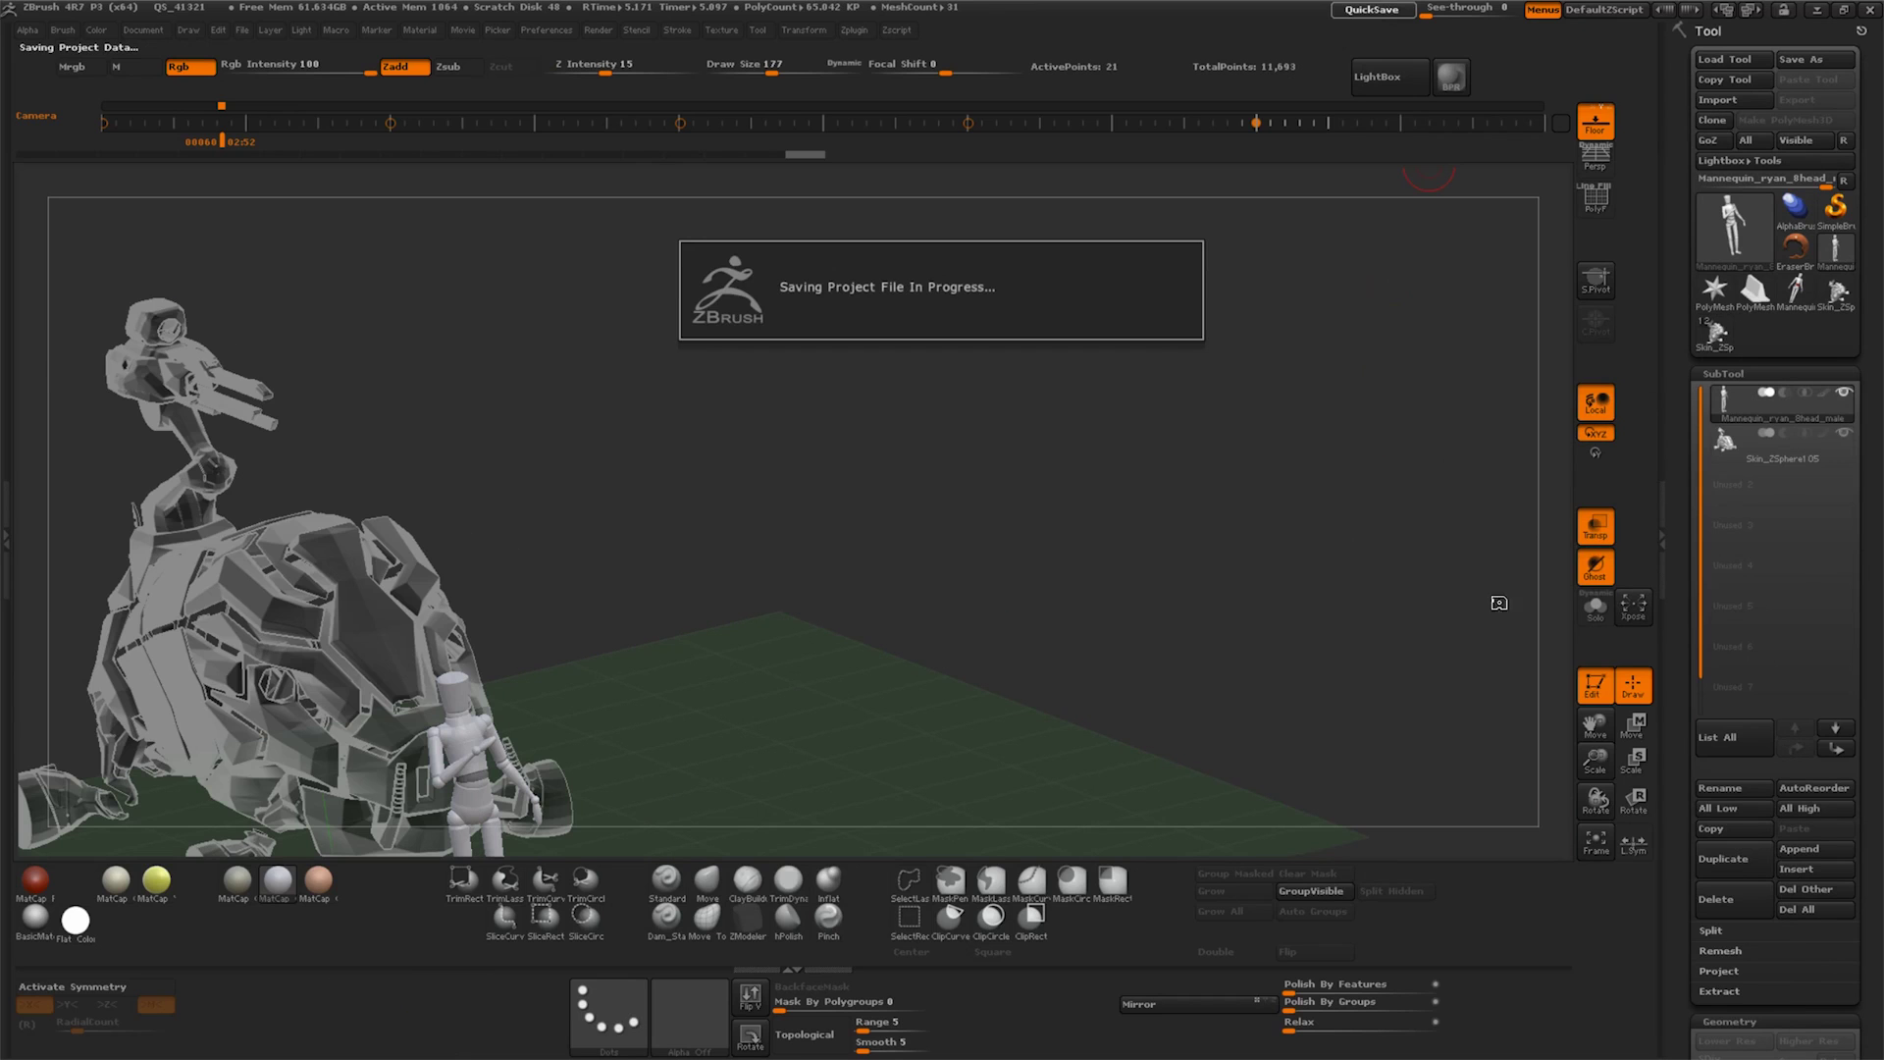
Trim the inserted vehicle copy to the gun tips with Grow All and Del Hidden
left_click(1775, 459)
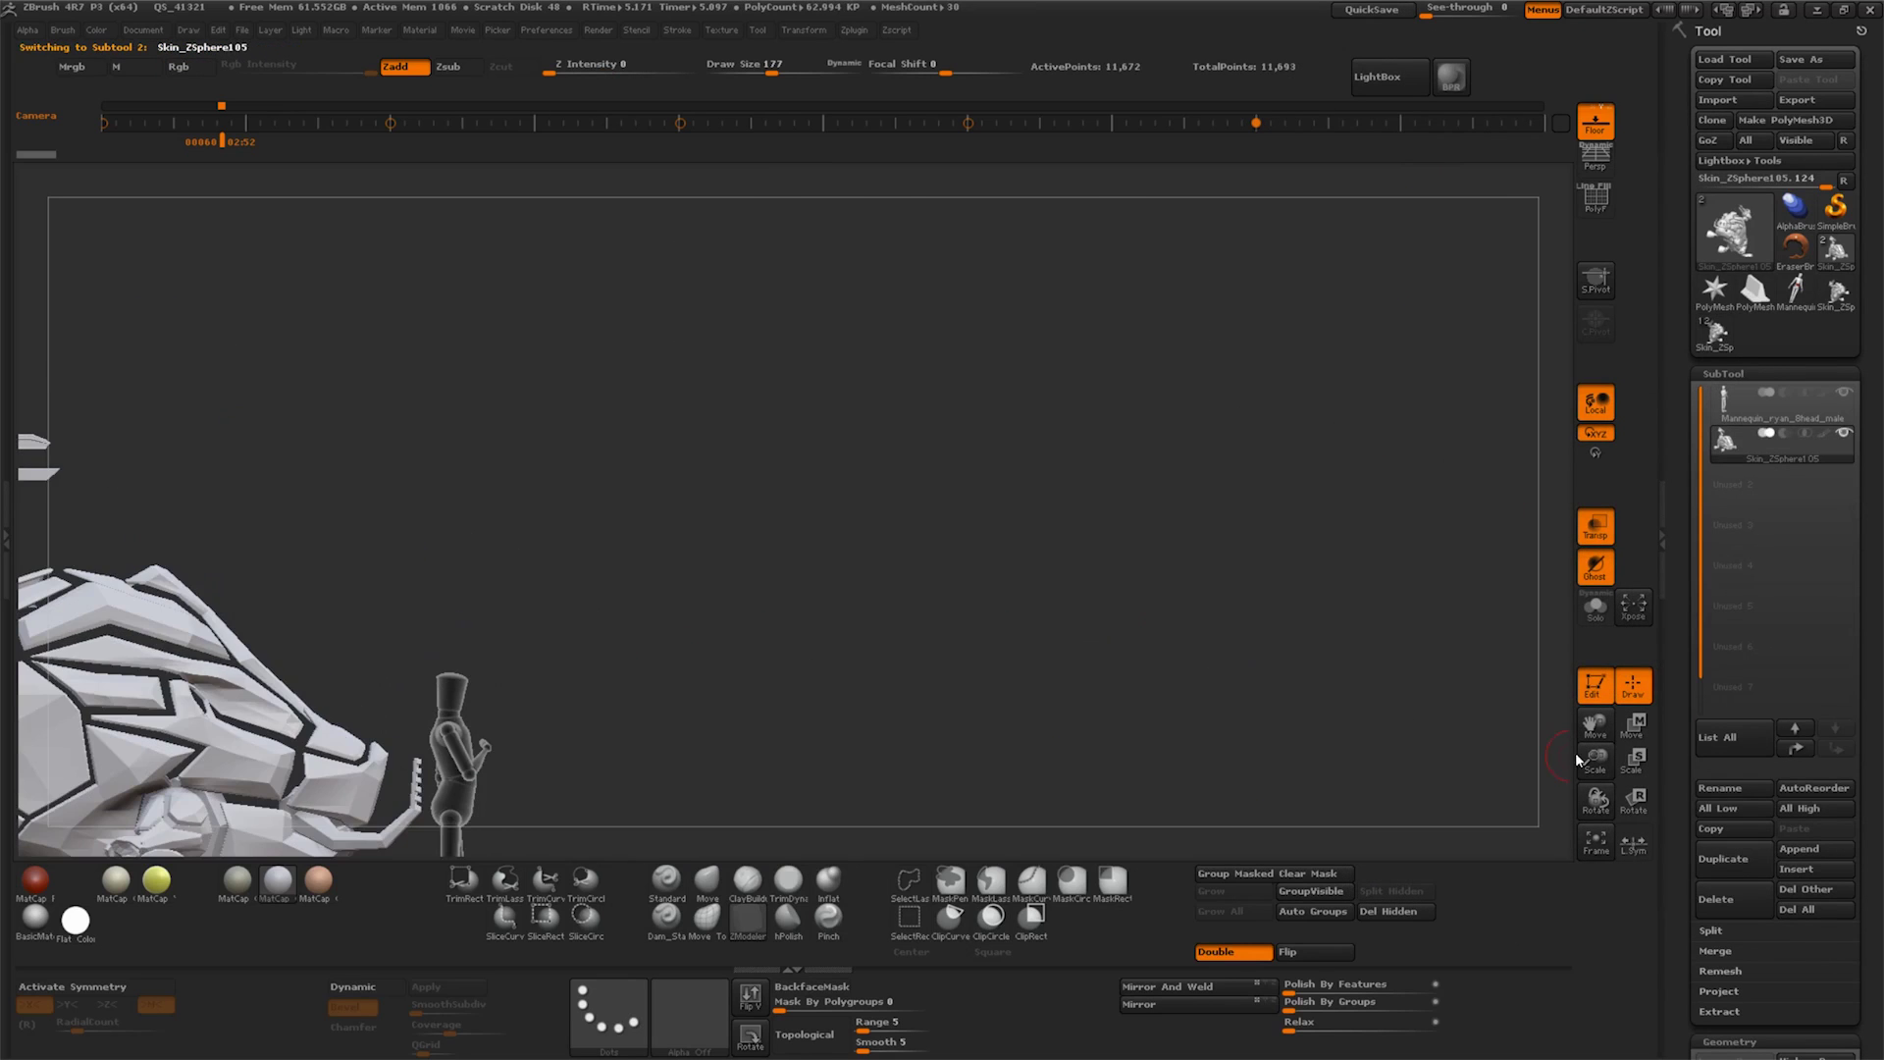
left_click_drag(875, 393, 497, 587, "ctrl+shift")
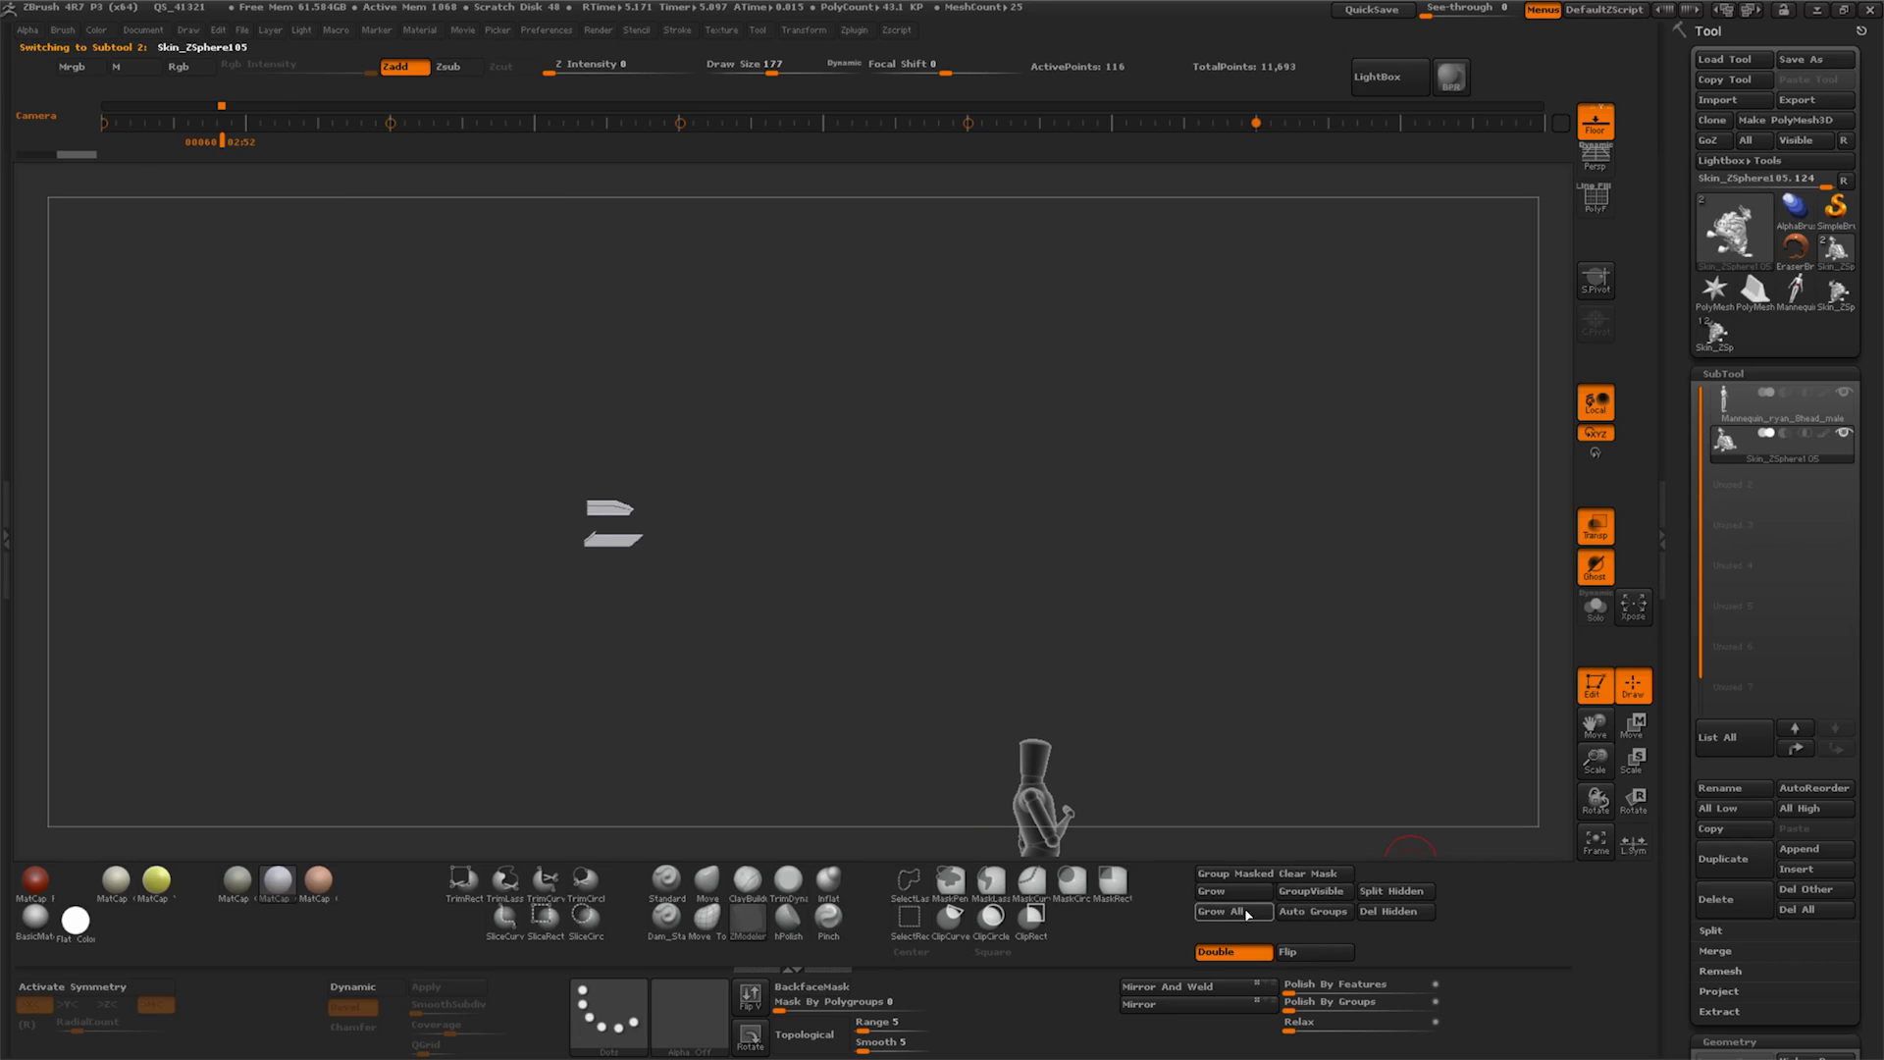
left_click(1305, 893)
left_click(1393, 912)
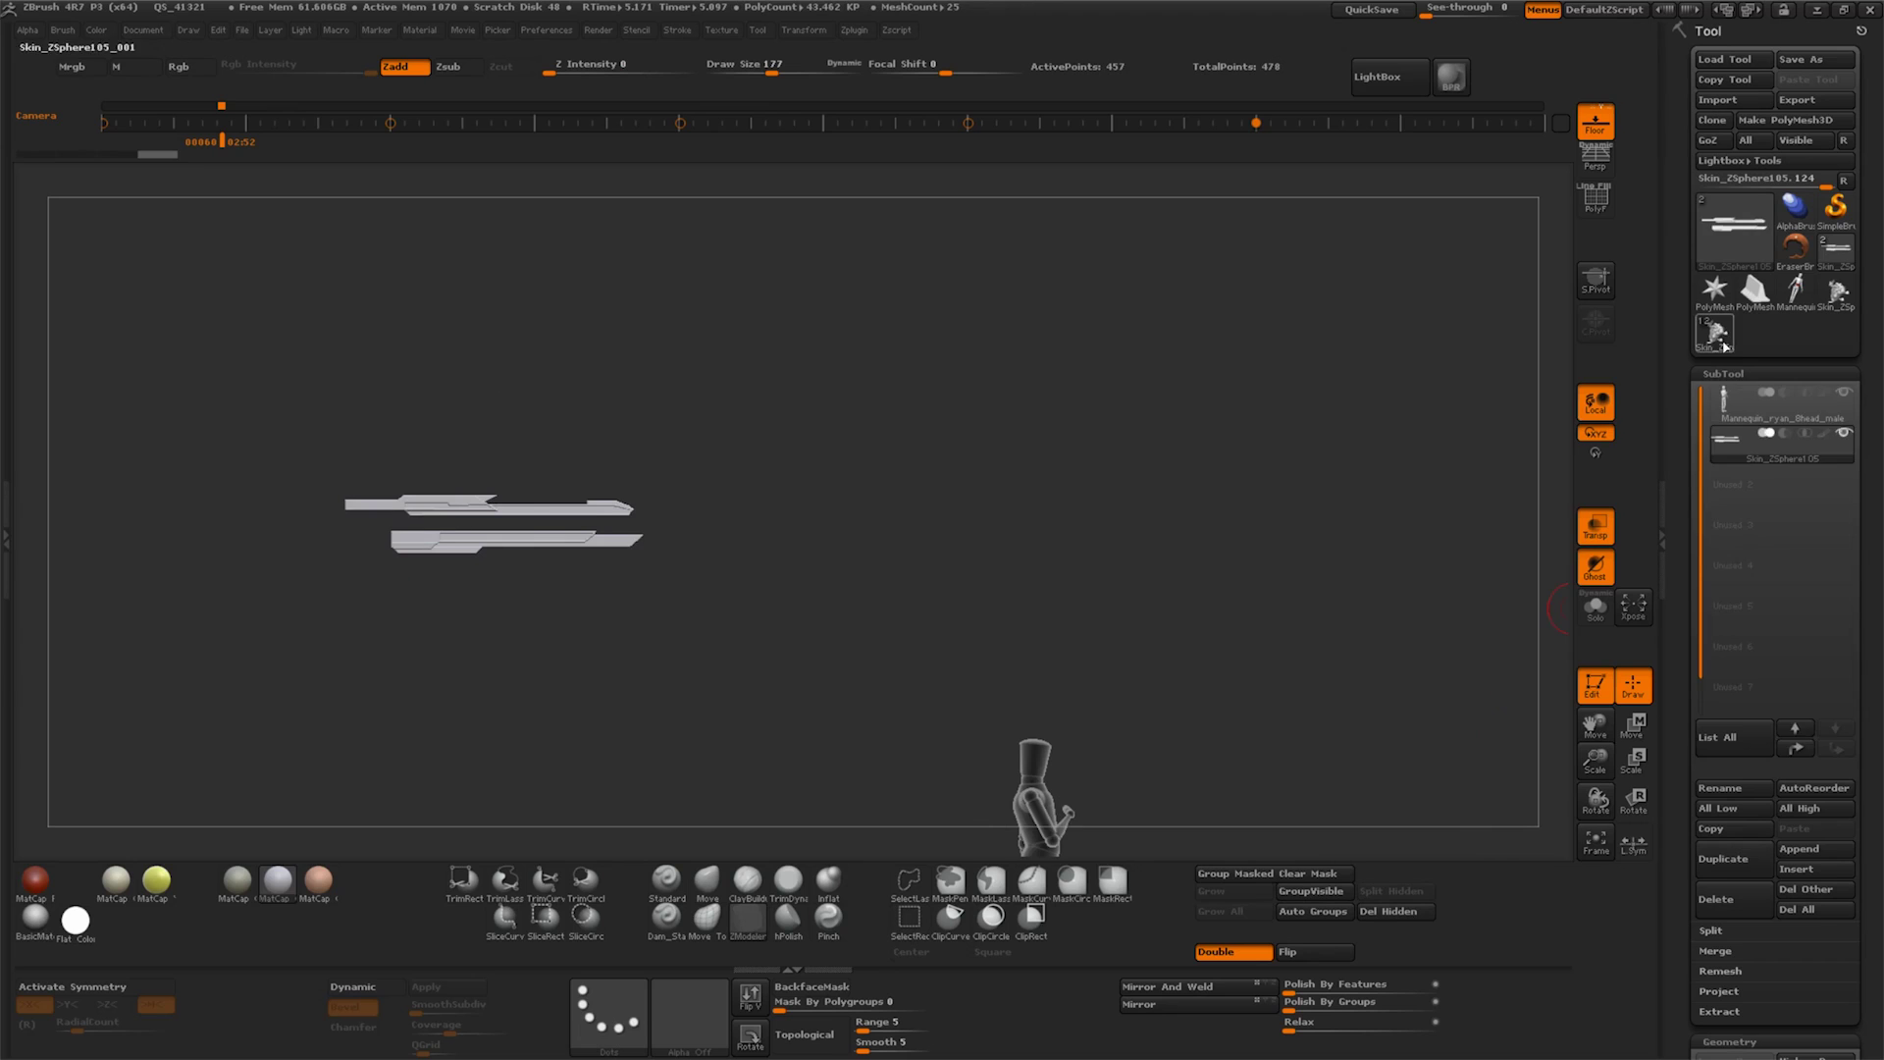
Clone the Extract5 gun barrel from the full vehicle tool
left_click(1836, 248)
left_click(625, 521, "alt")
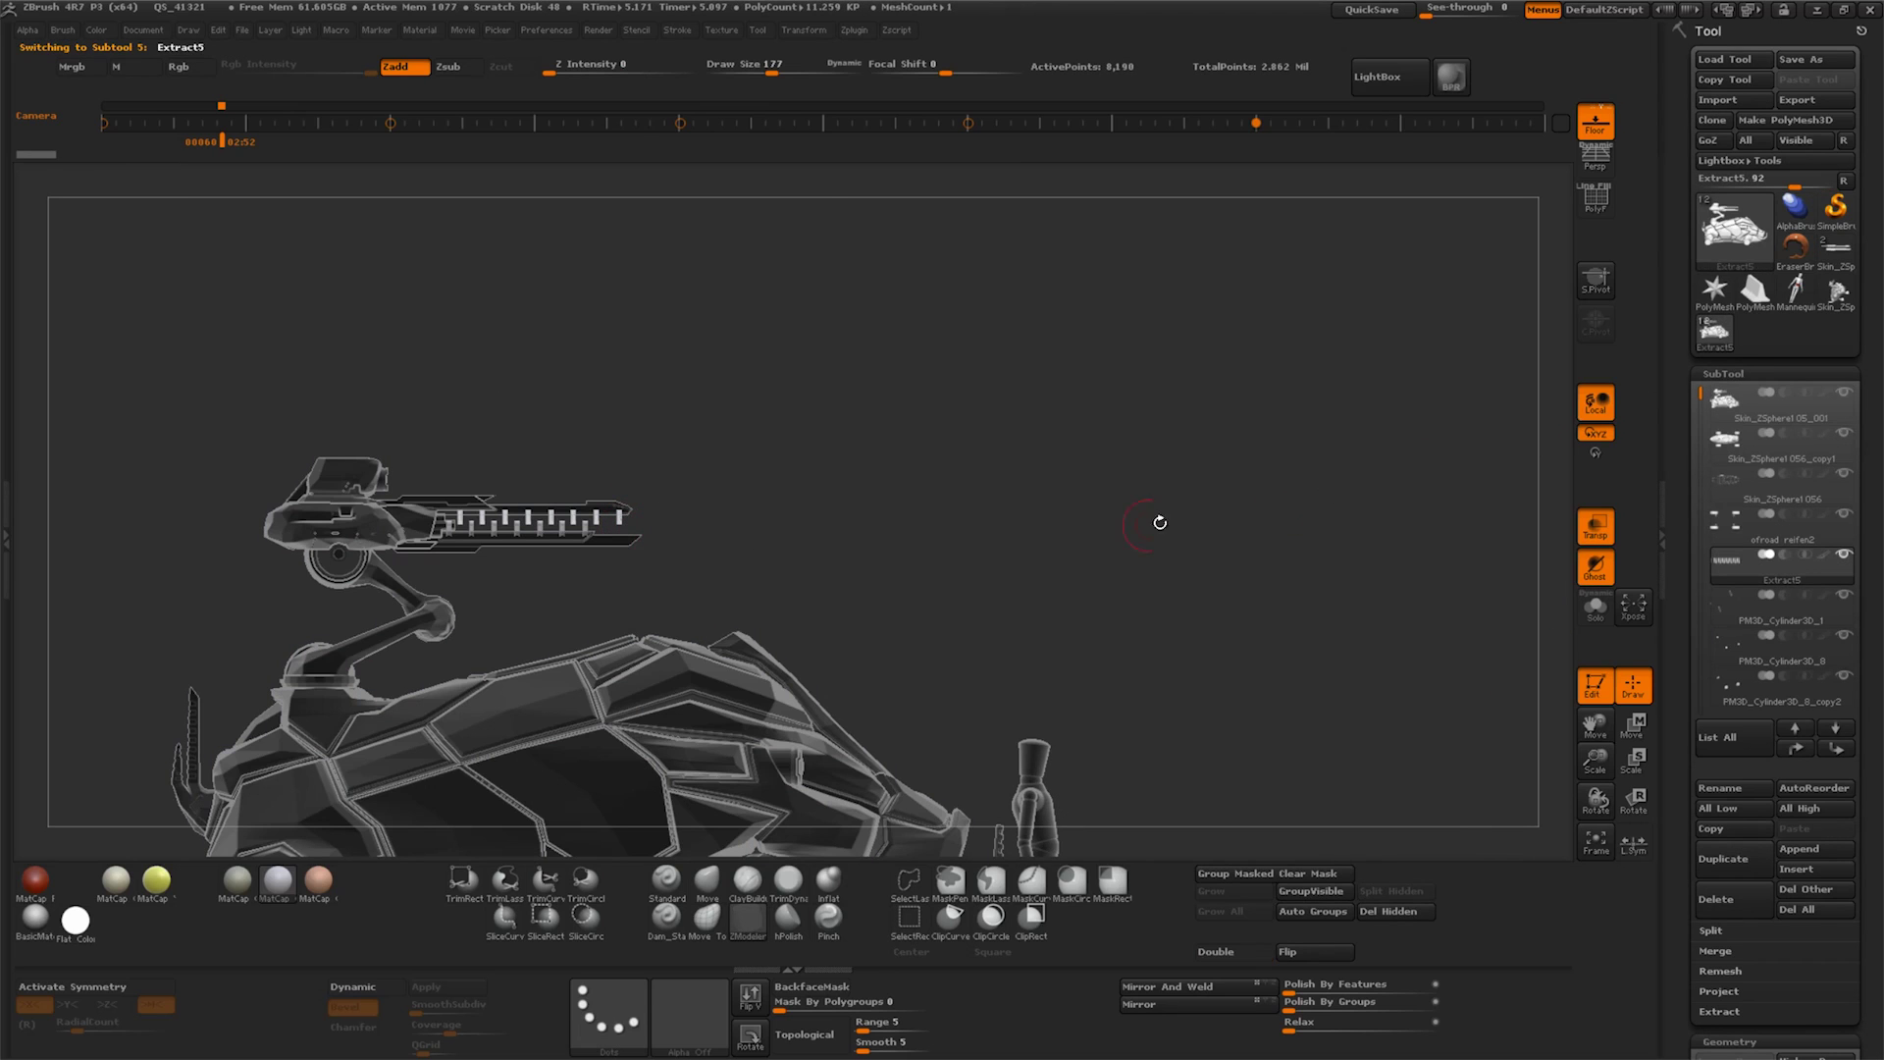
left_click(1713, 120)
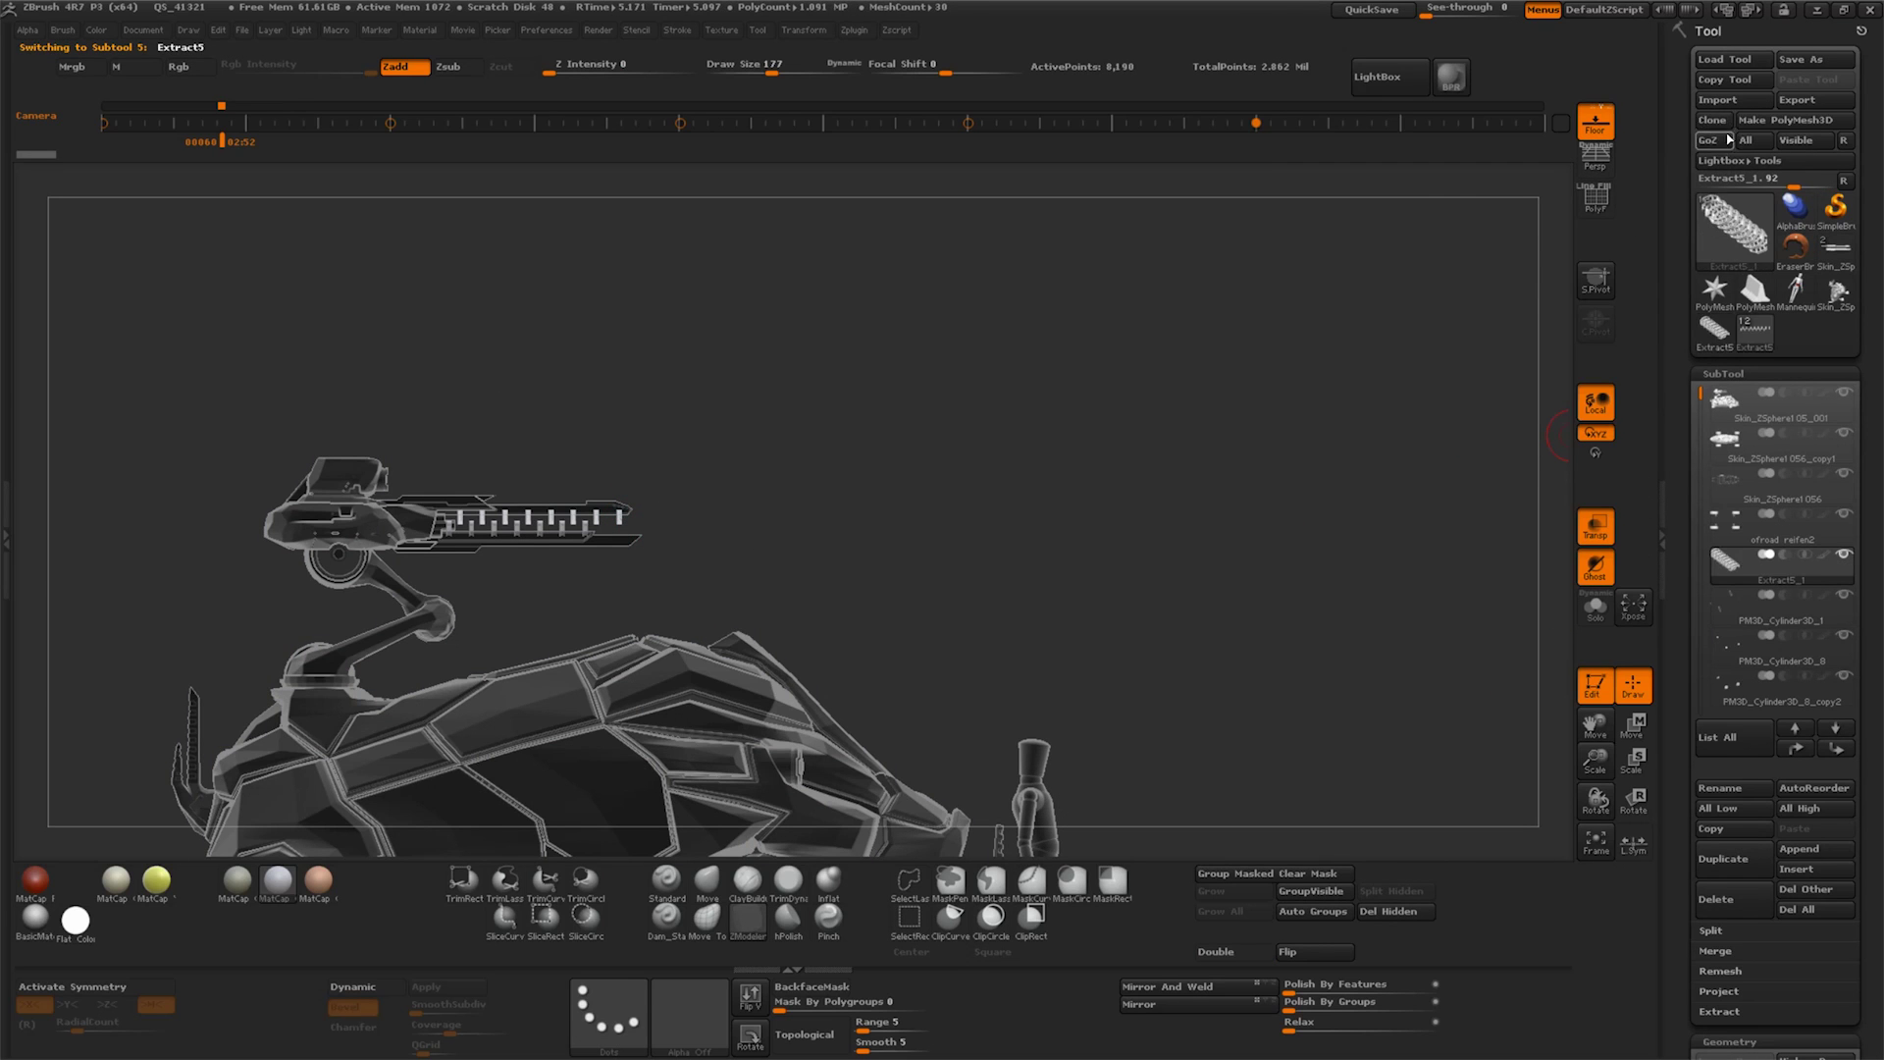
left_click(1845, 257)
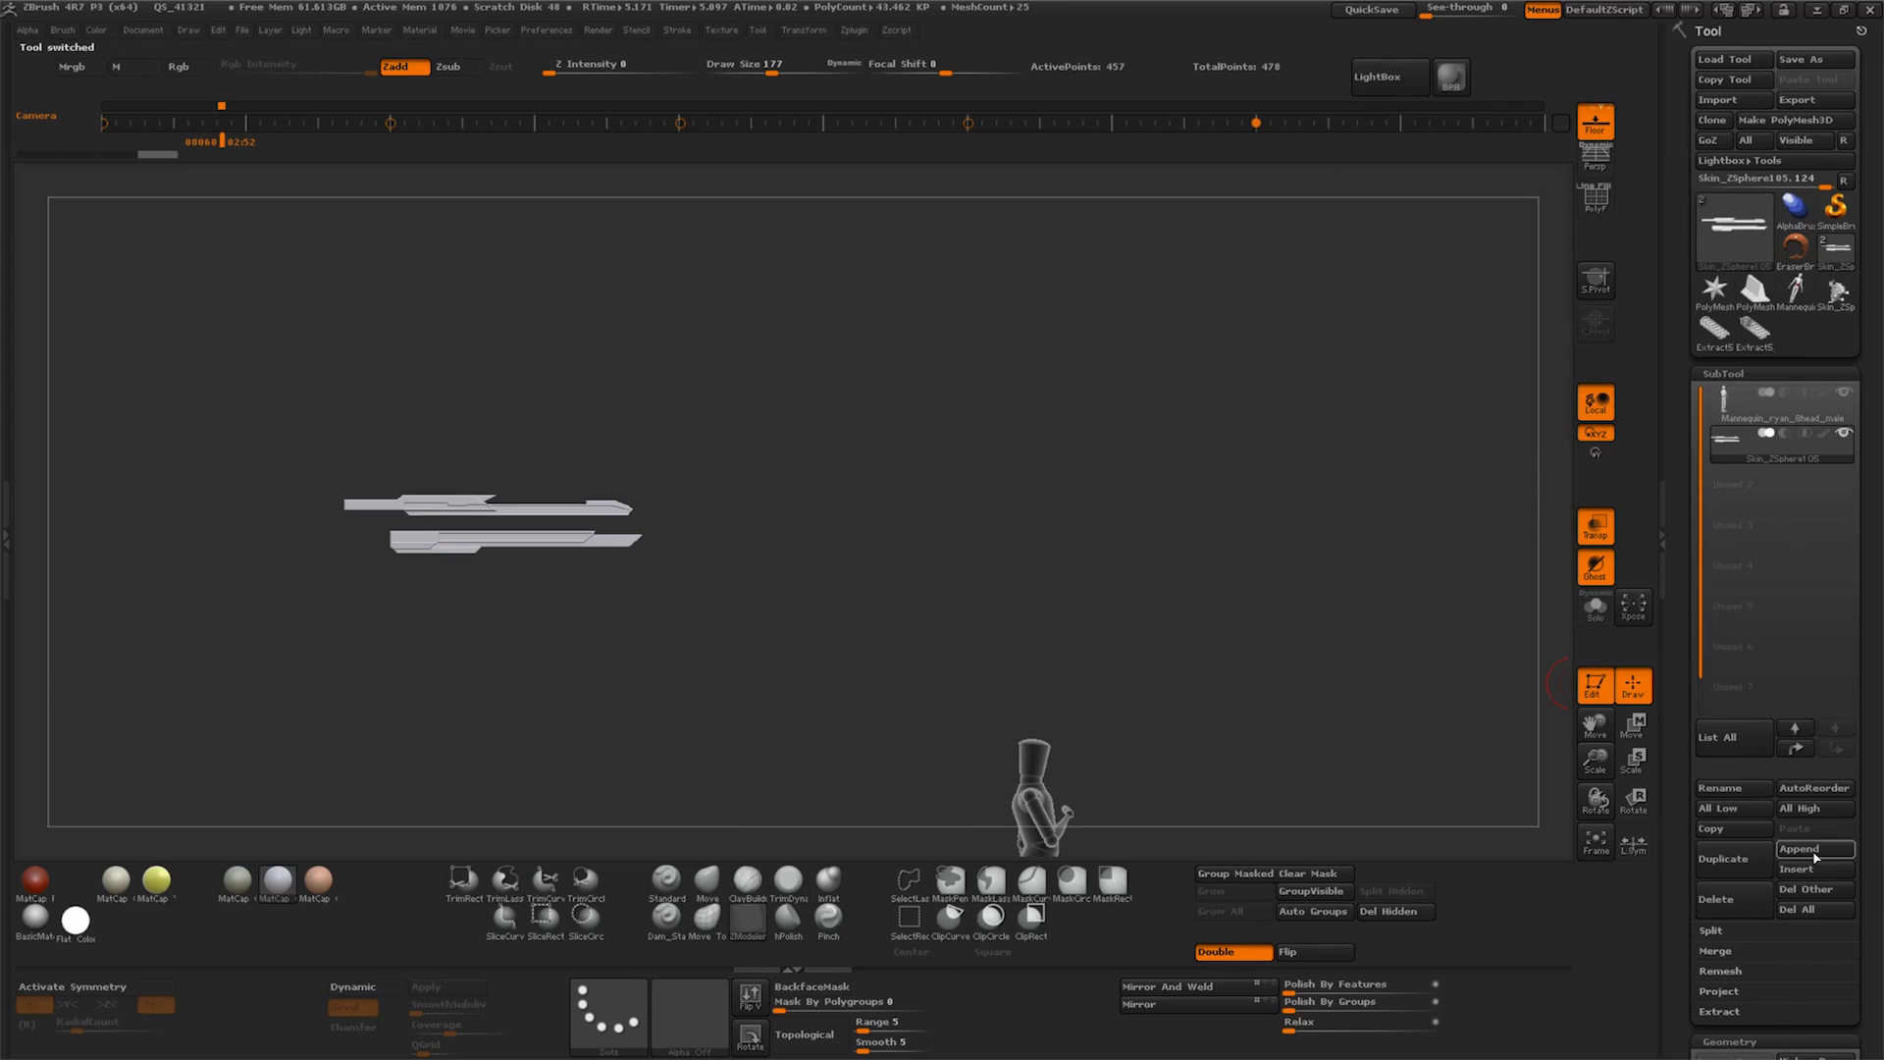
Append the Extract5 barrel copy and merge it down into the blade subtool
left_click(1814, 851)
left_click(816, 740)
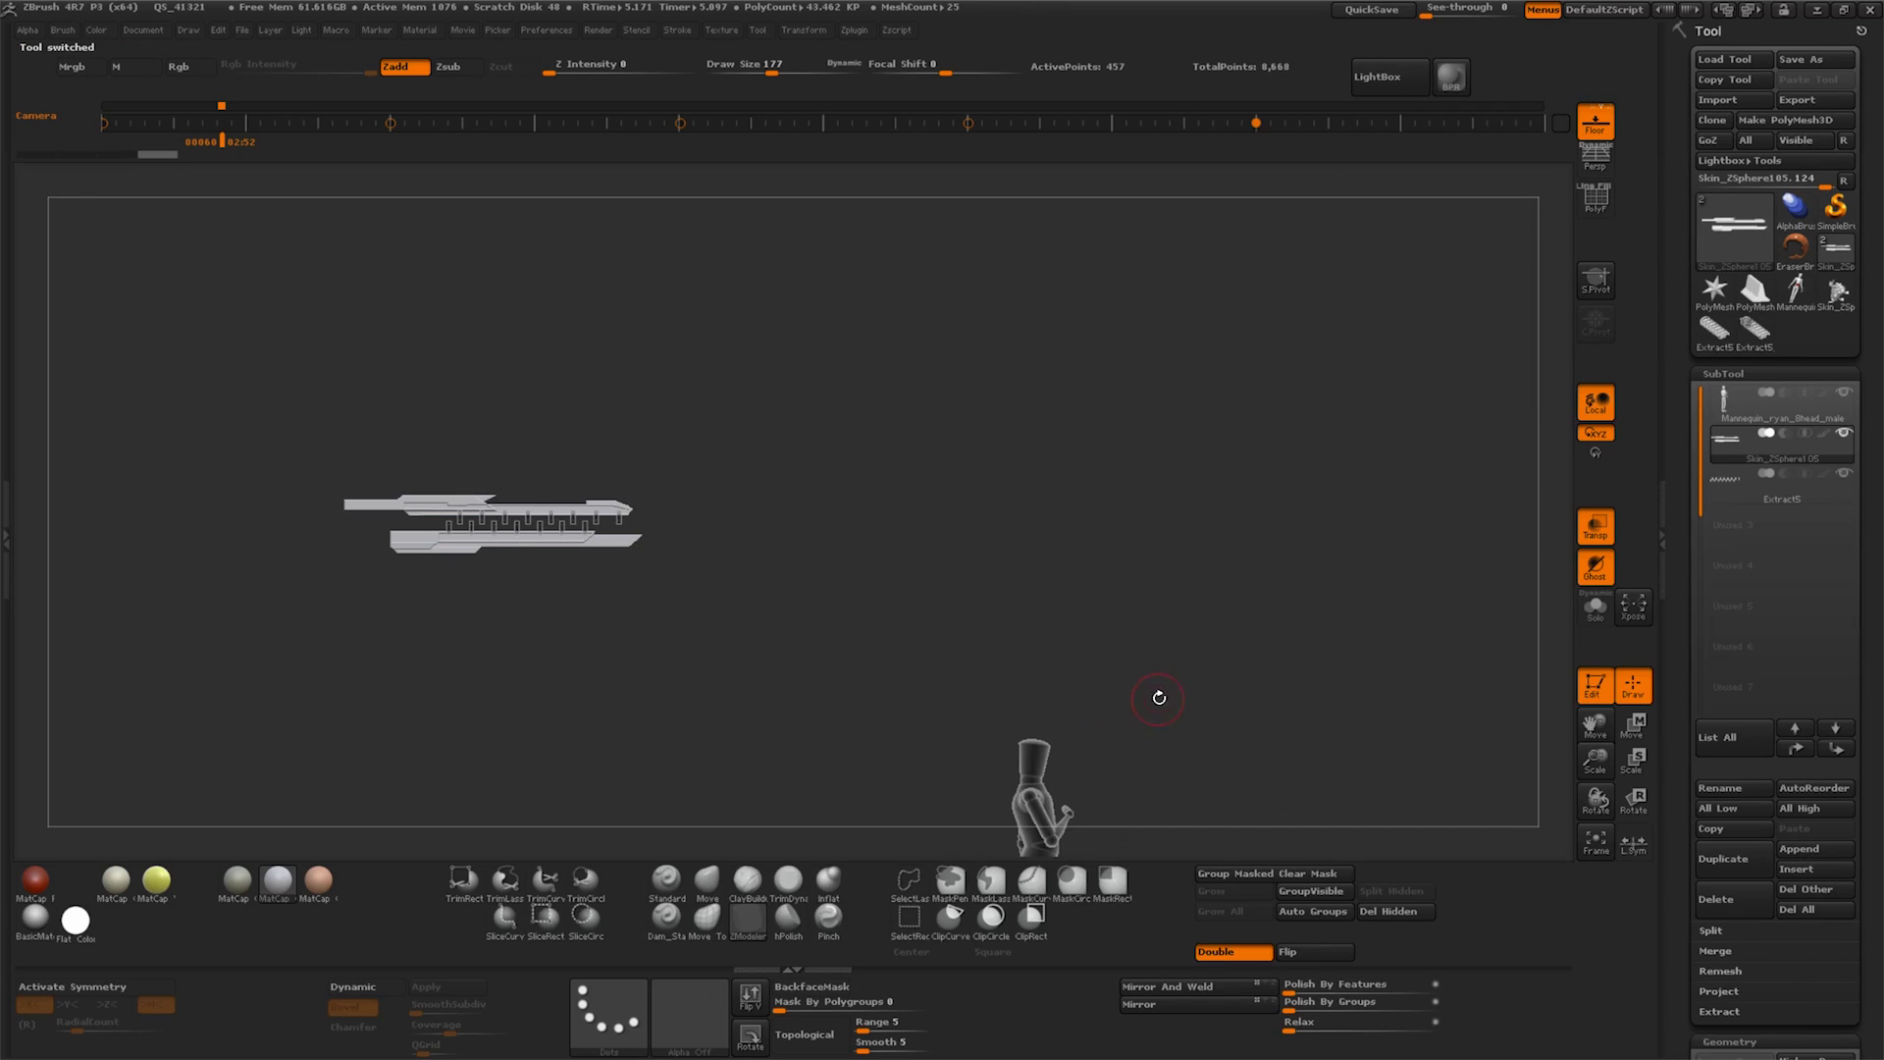
left_click(1755, 947)
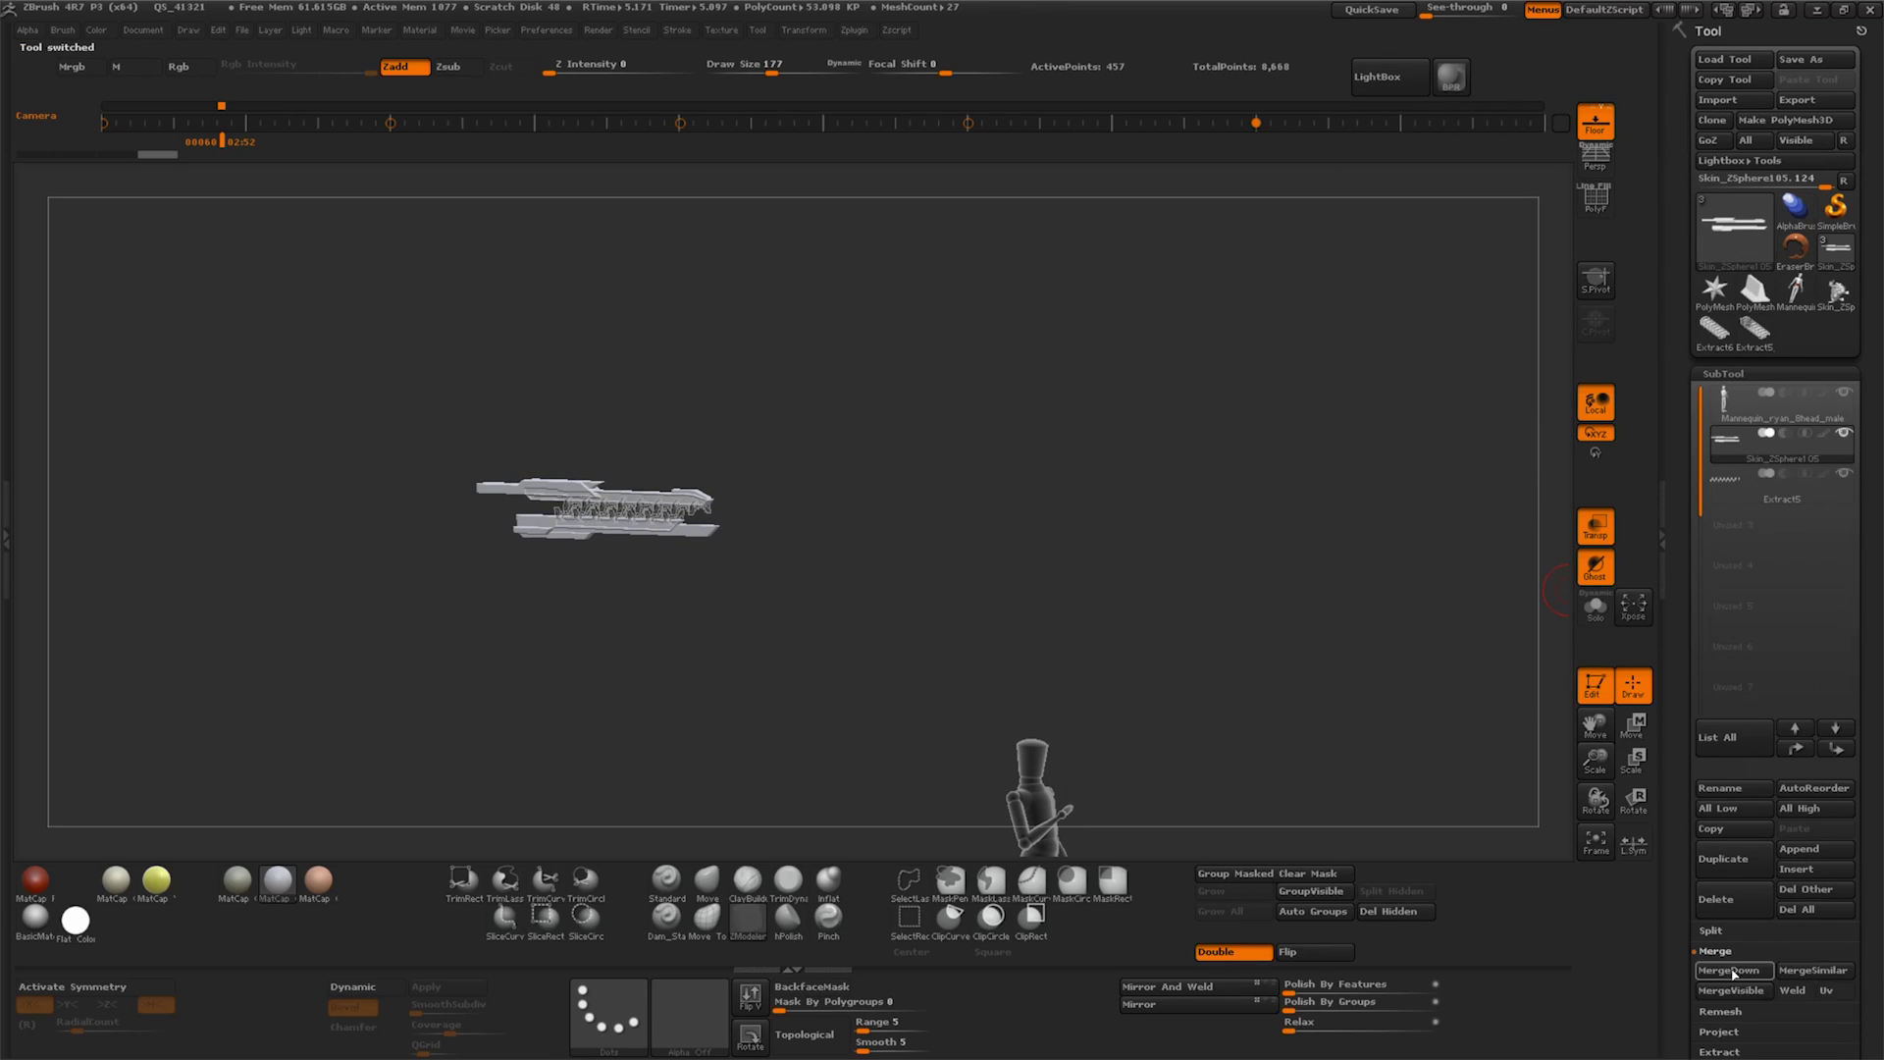
left_click(1535, 1013)
key("w")
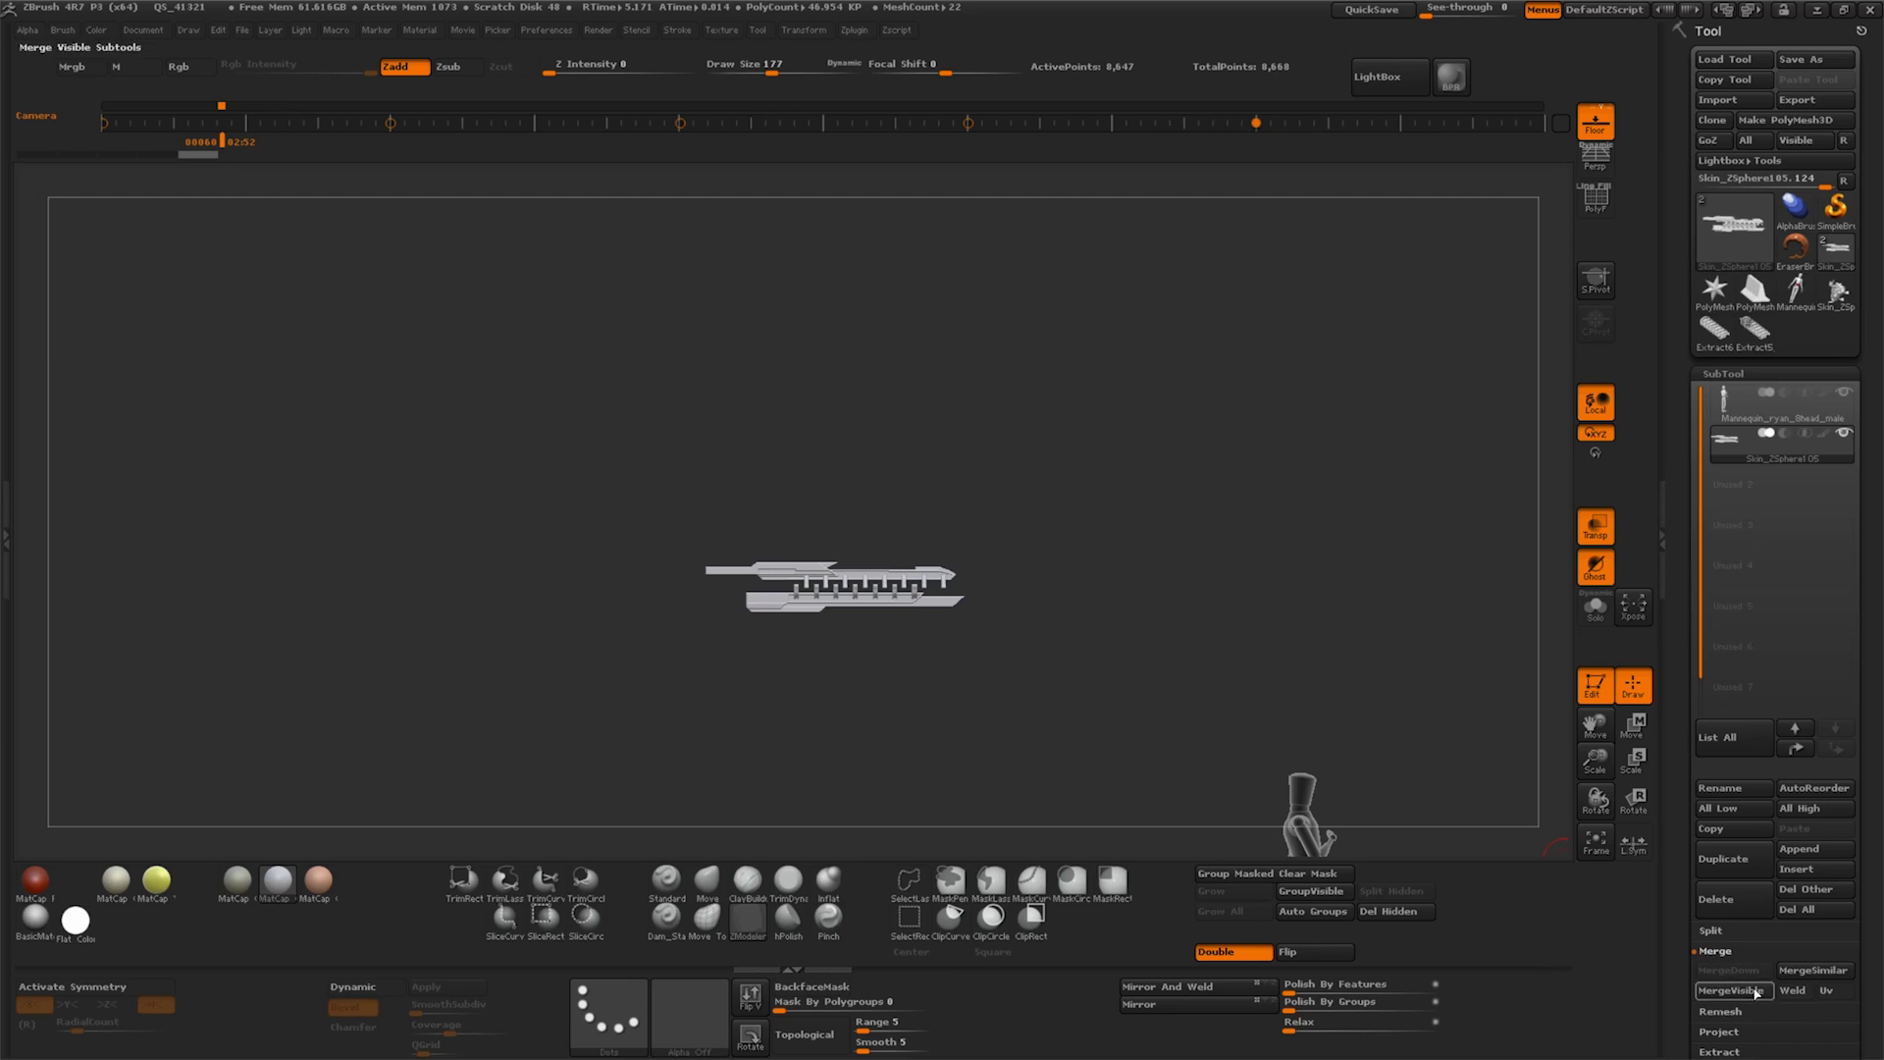
left_click(1813, 849)
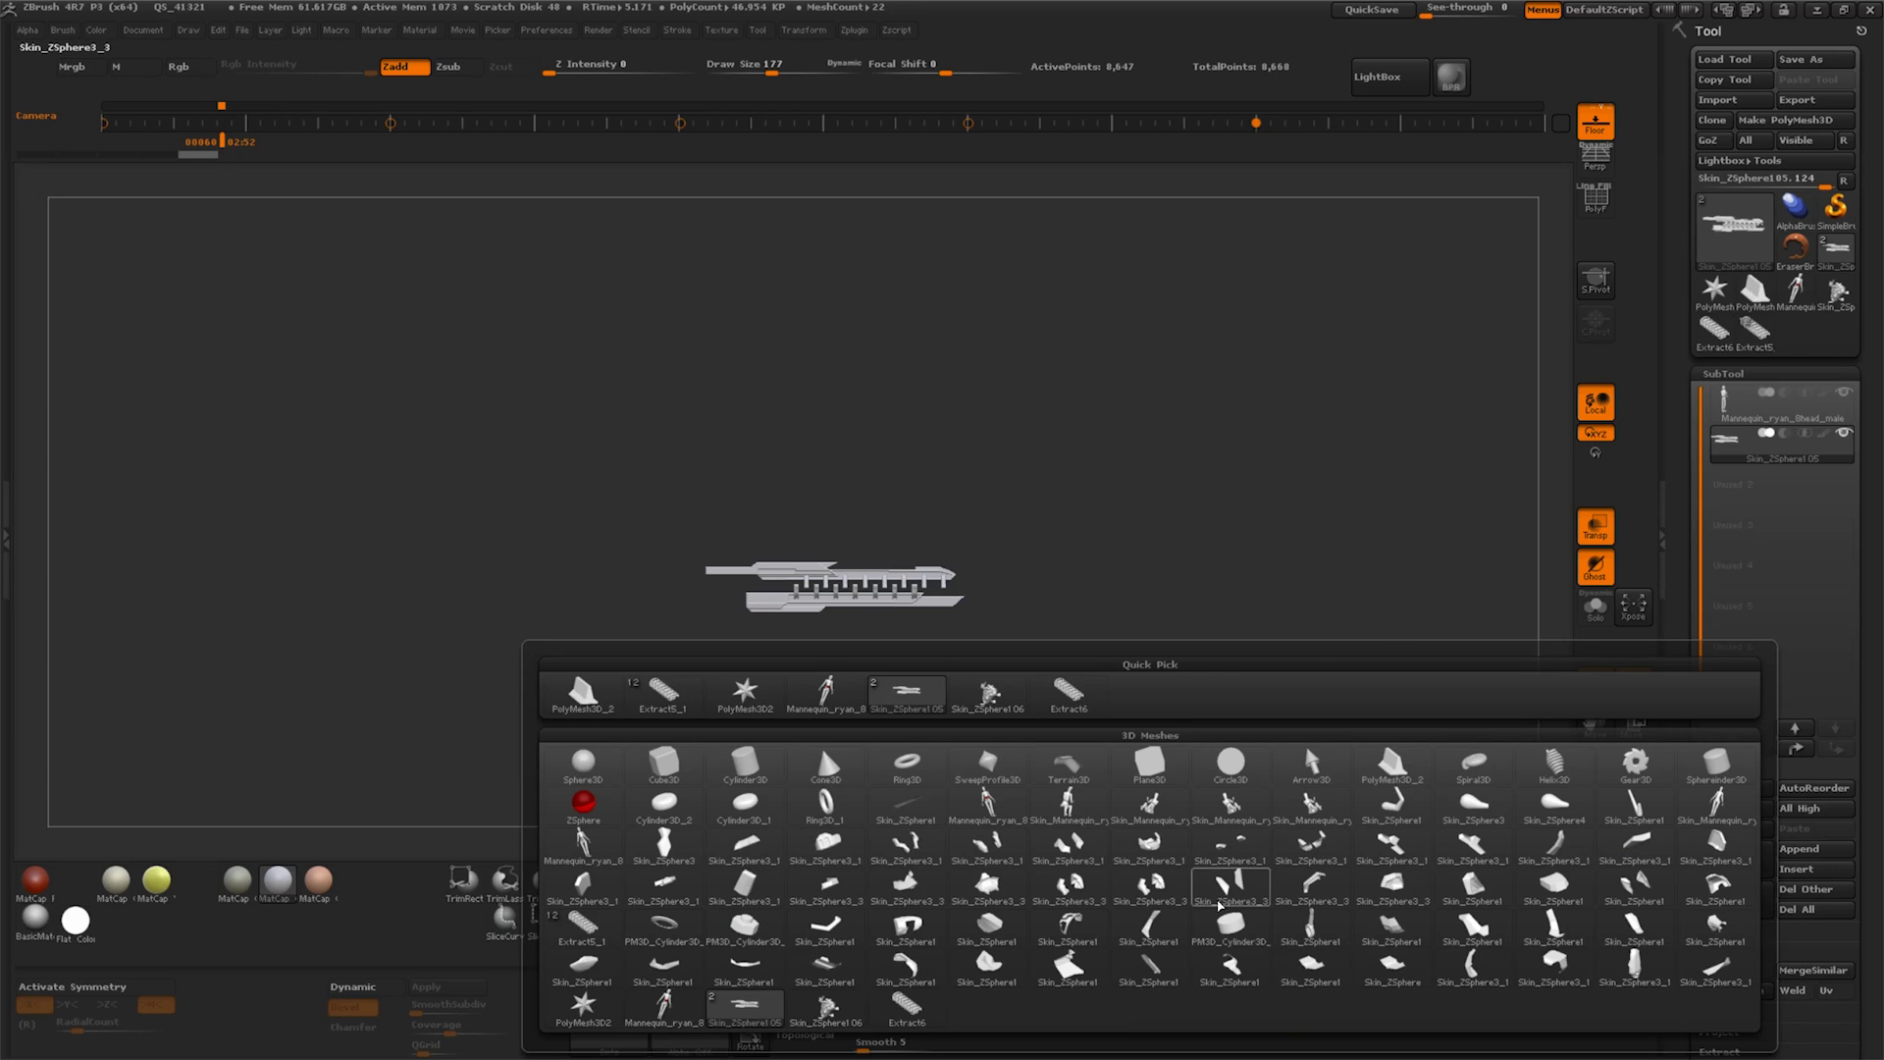
Append a cylinder subtool and rotate it toward the rifle's rear end
left_click(744, 775)
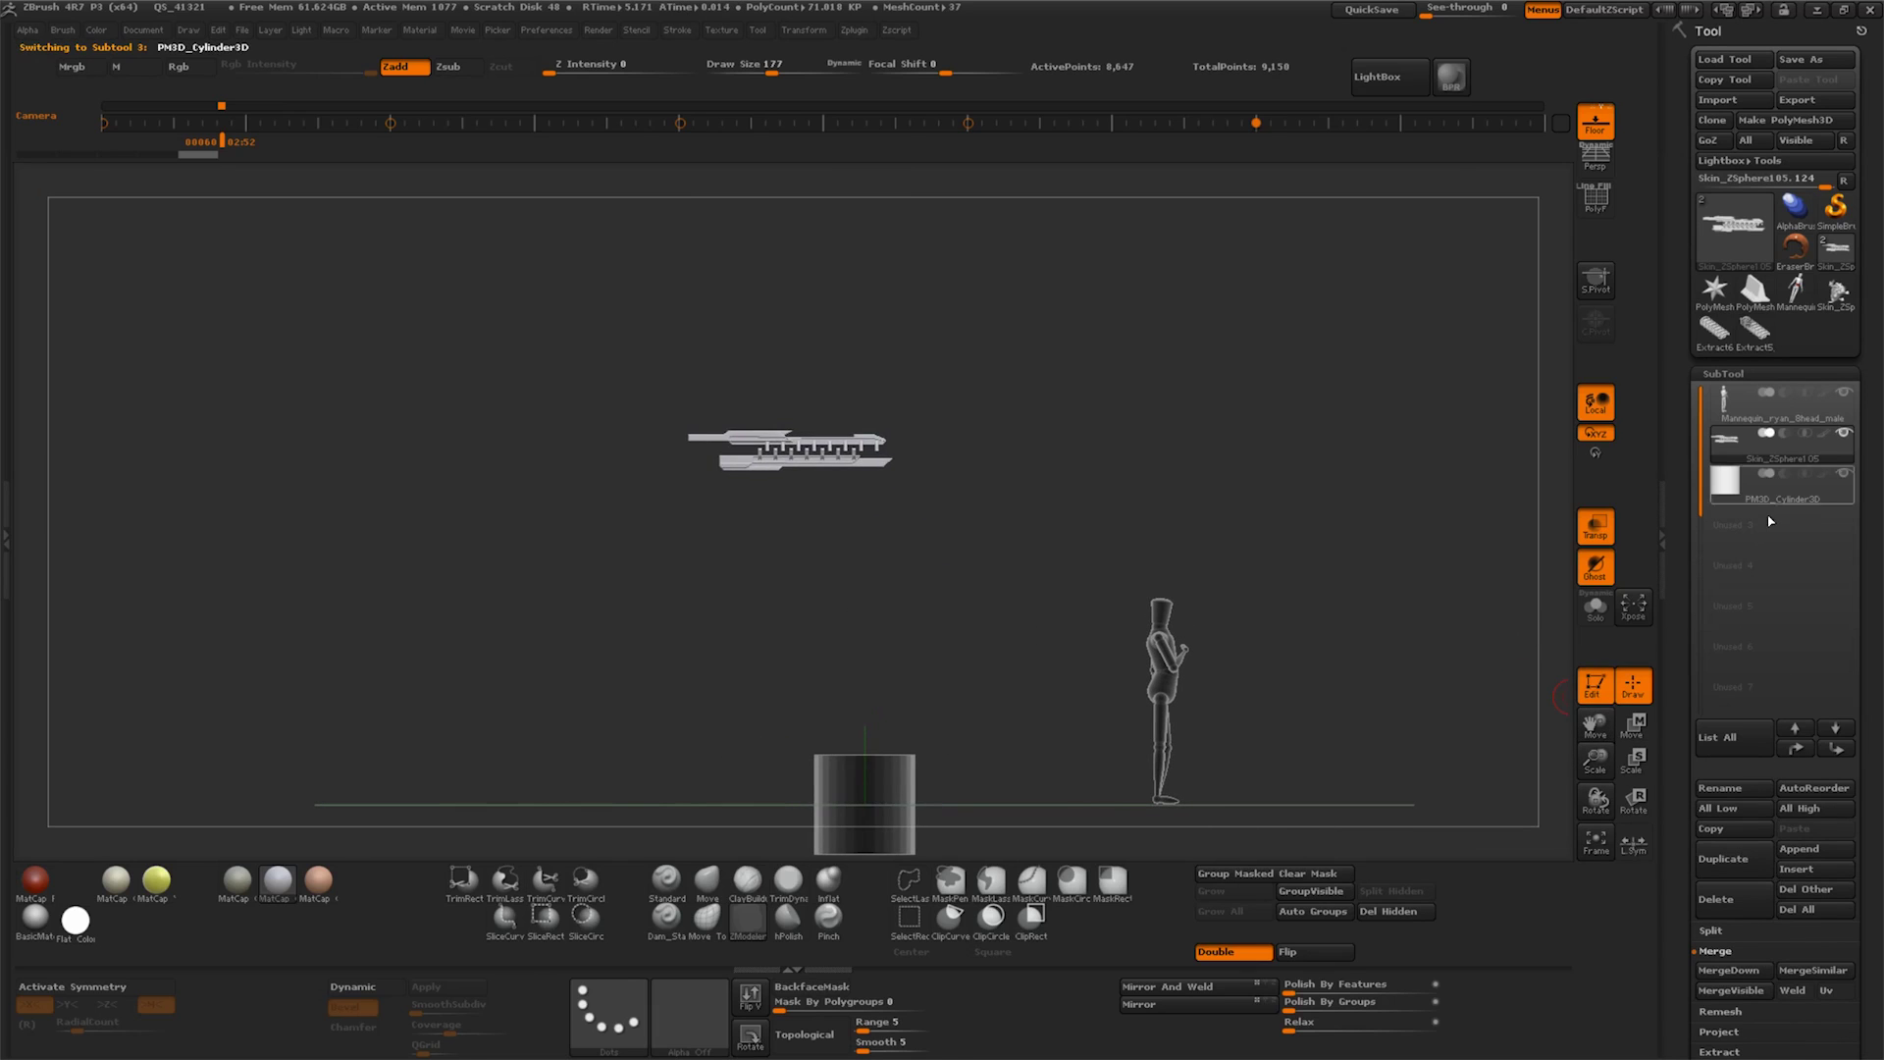
left_click(863, 804, "alt")
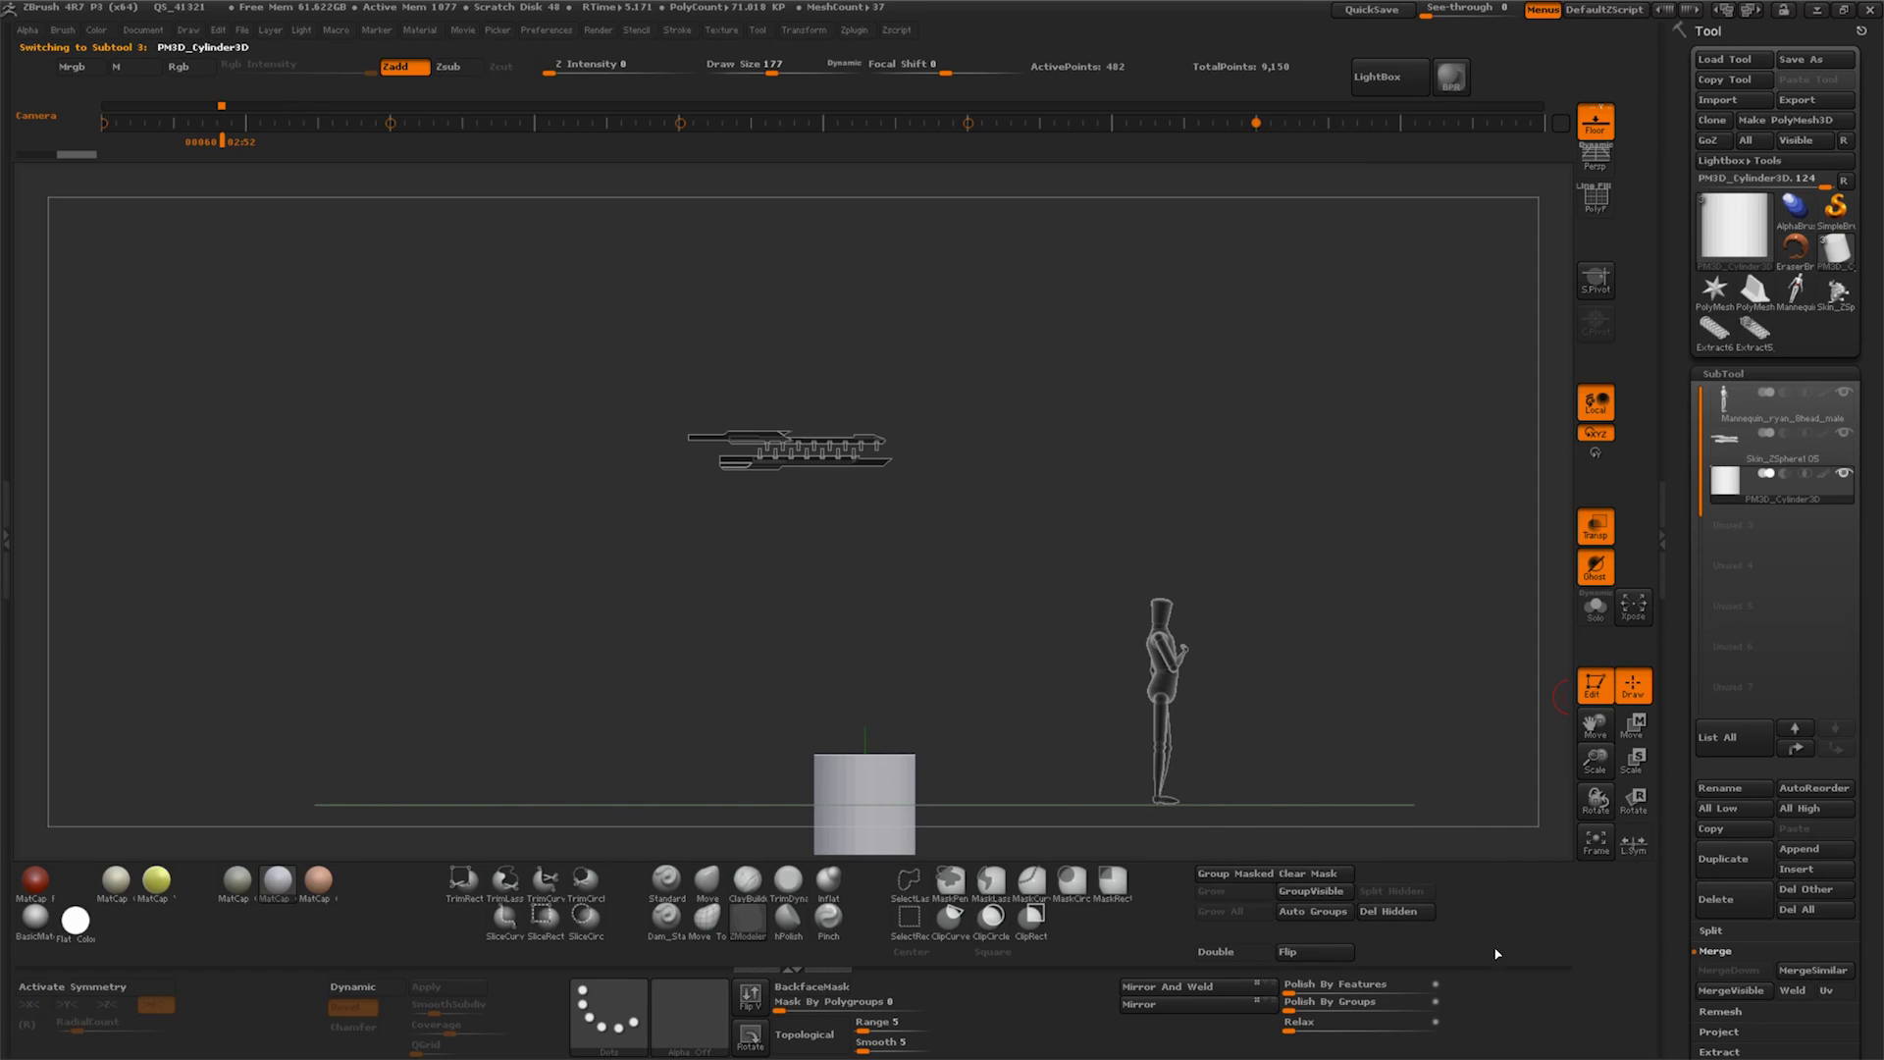
left_click(1633, 802)
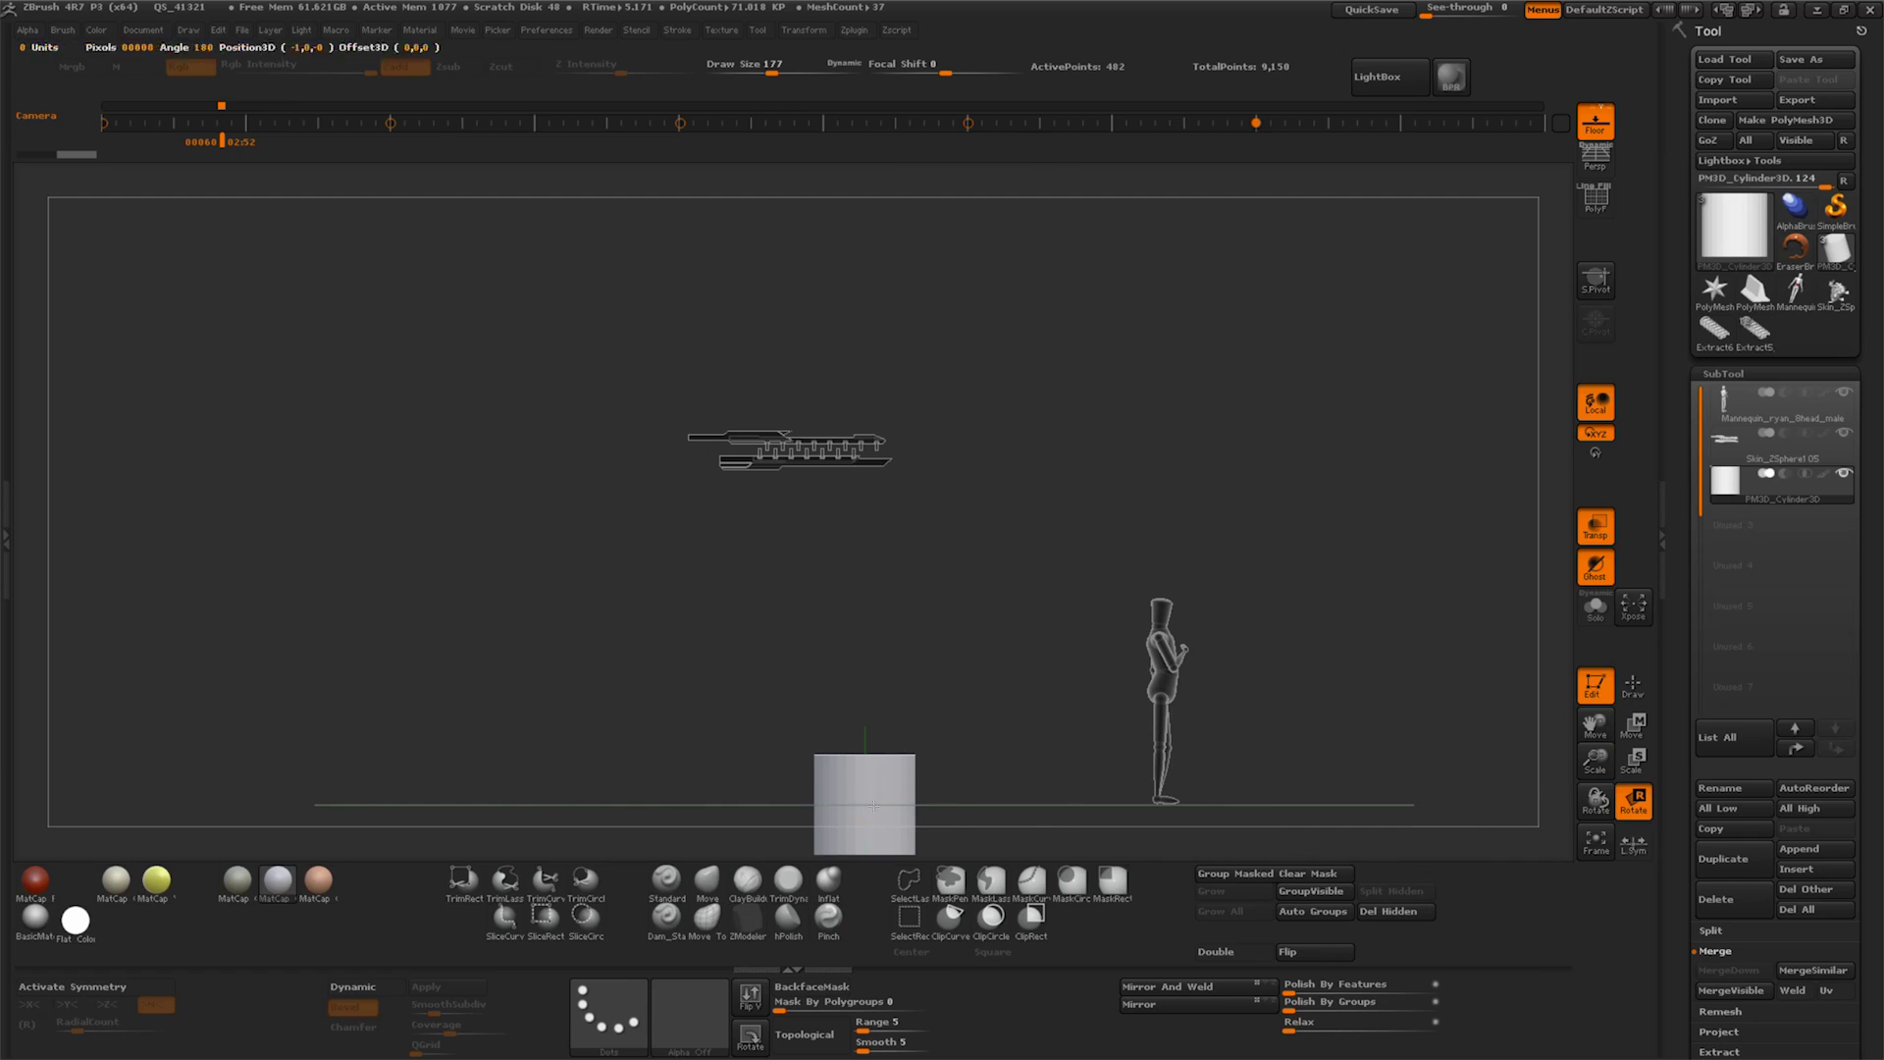
left_click_drag(1024, 812, 861, 925)
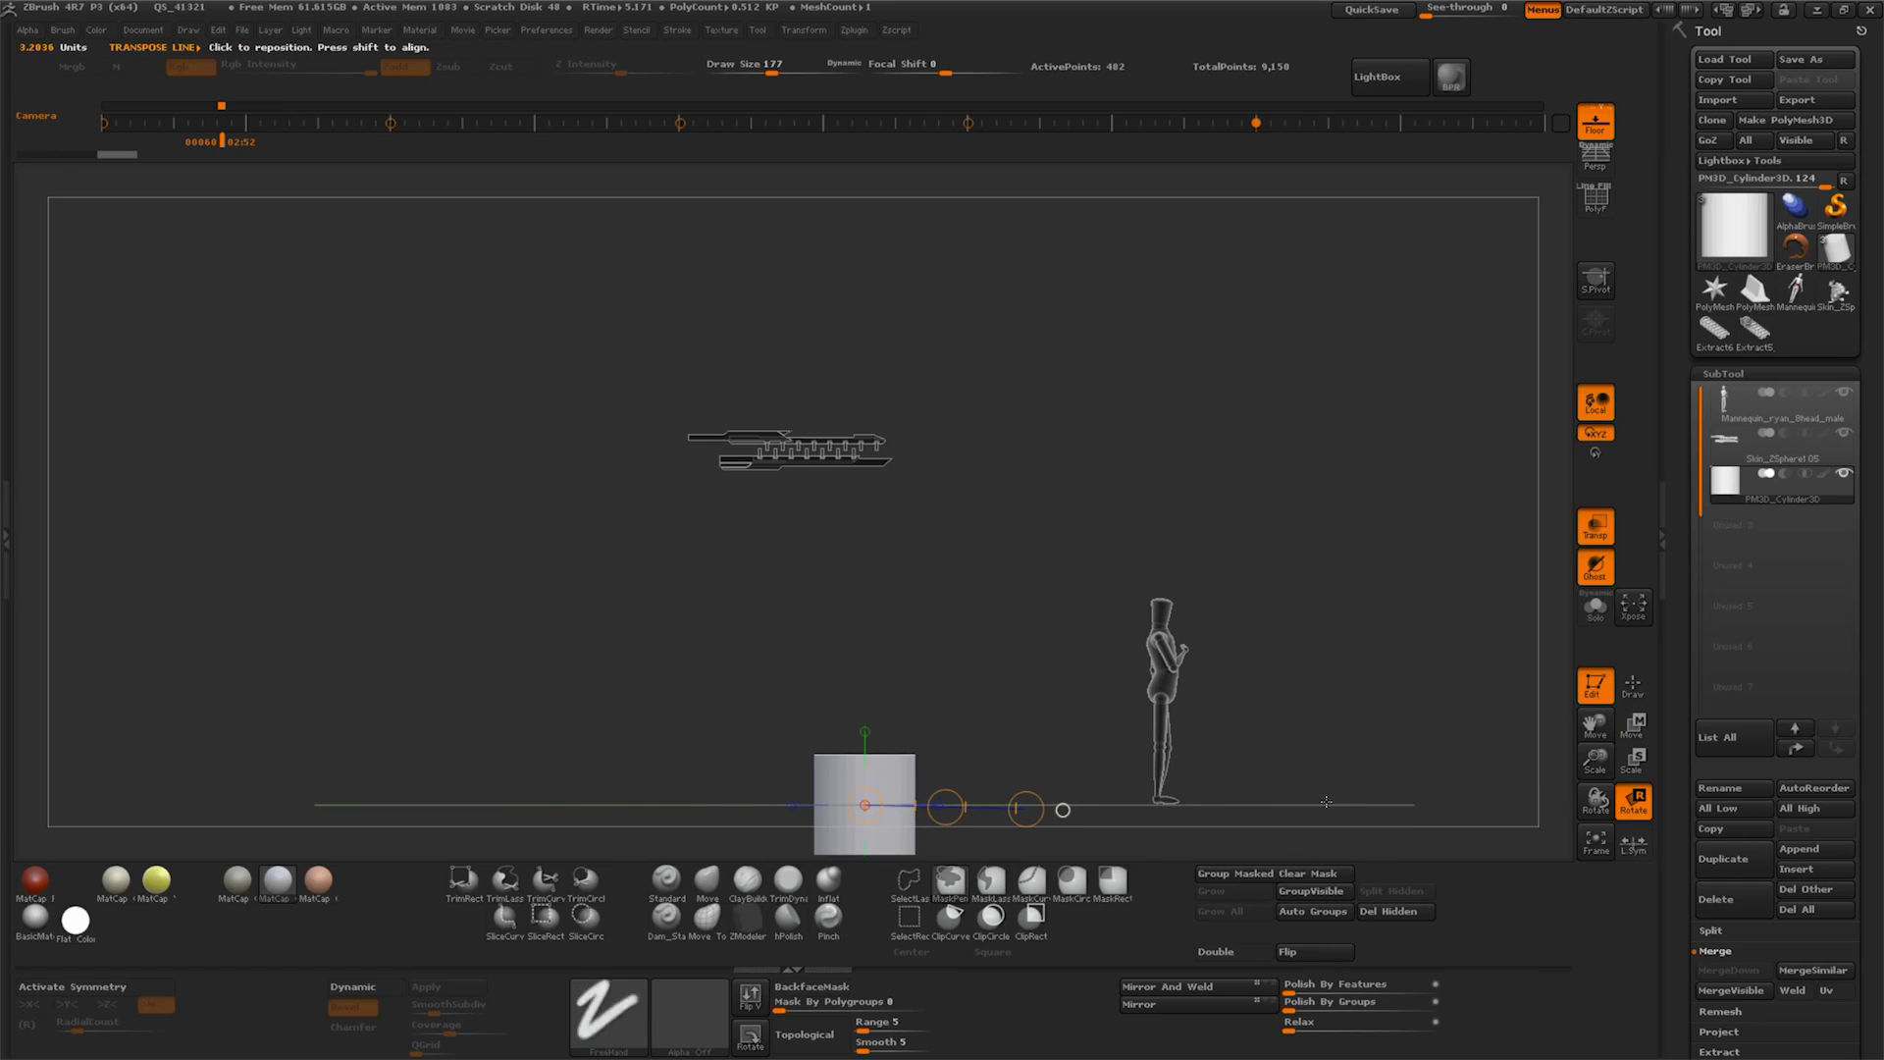
left_click_drag(1024, 810, 991, 713)
key("ctrl+z")
key("ctrl+z")
key("ctrl+z")
key("ctrl+z")
key("ctrl+z")
key("ctrl+z")
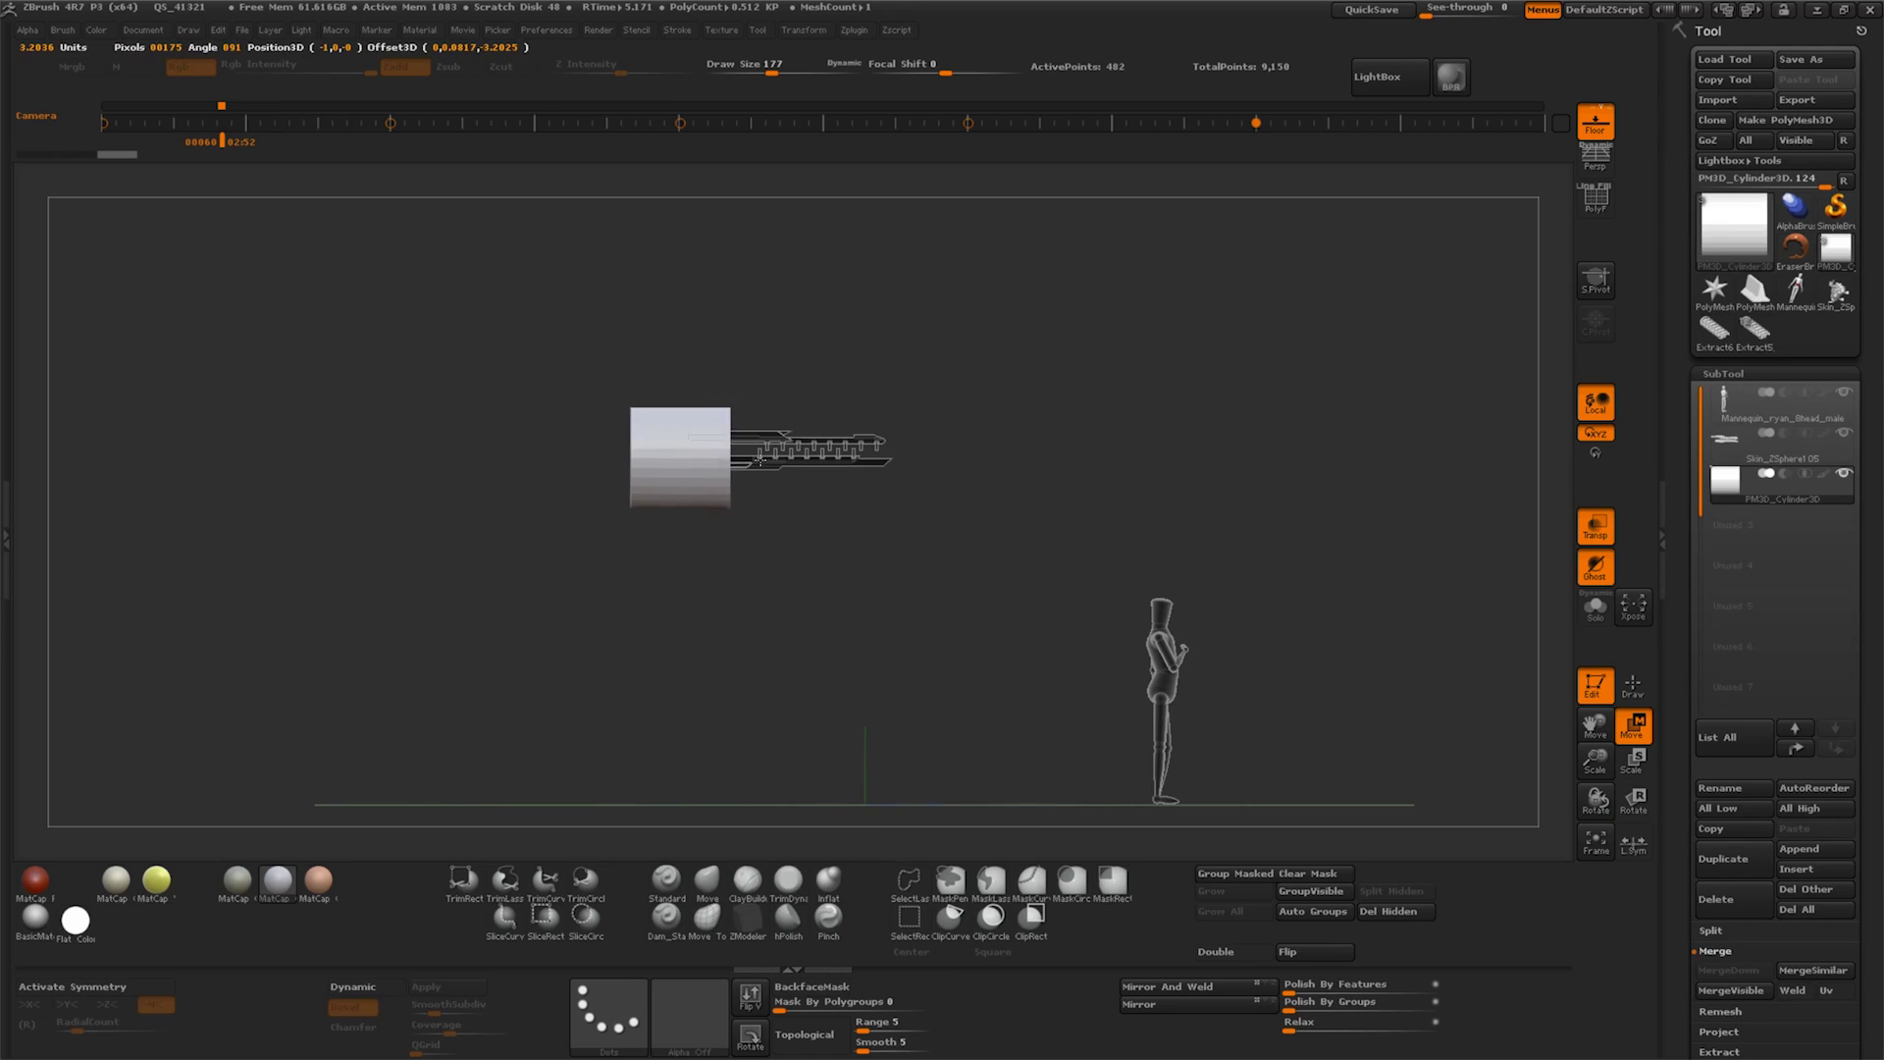
Scale and move the cylinder so it sheathes the rifle's back end
key("ctrl+shift+z")
key("ctrl+shift+z")
key("ctrl+shift+z")
key("ctrl+shift+z")
key("ctrl+shift+z")
key("ctrl+shift+z")
key("ctrl+shift+z")
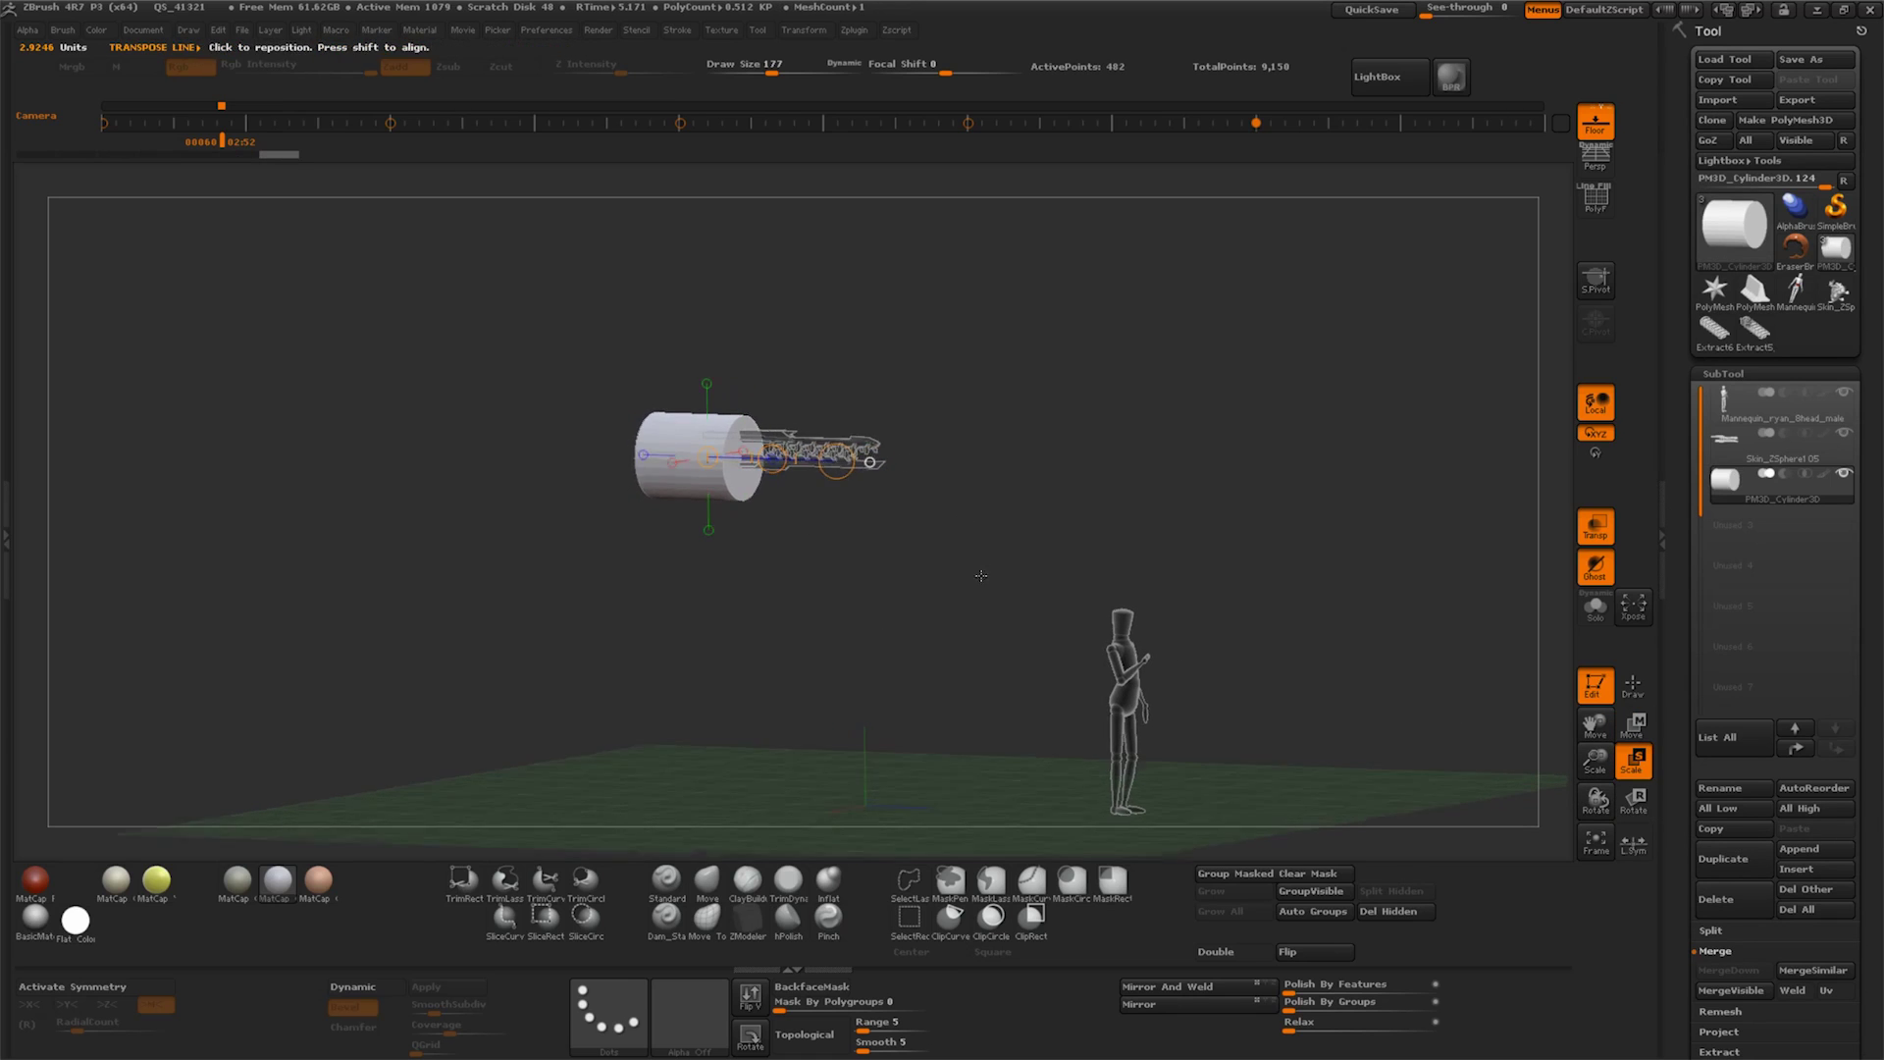
key("ctrl+shift+z")
key("ctrl+shift+z")
key("ctrl+shift+z")
key("ctrl+shift+z")
left_click_drag(1129, 589, 1344, 609, "shift")
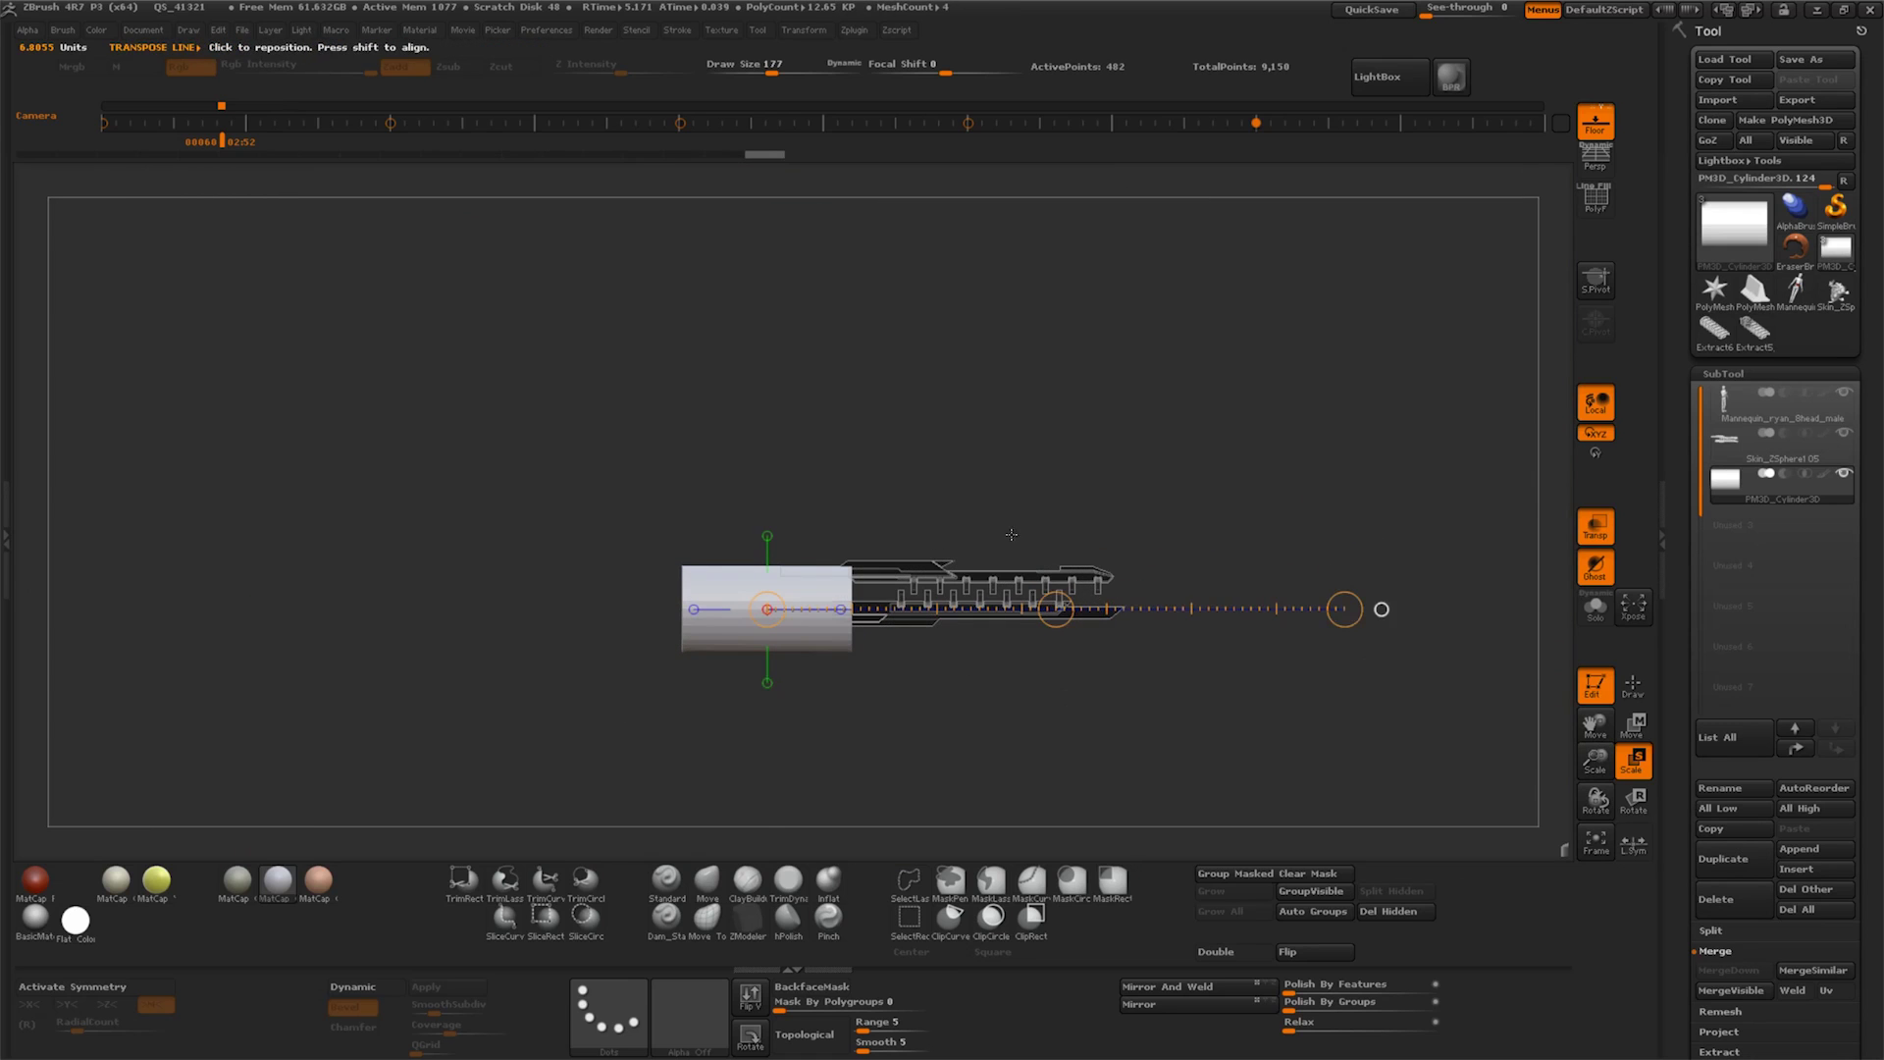
left_click_drag(816, 593, 815, 464, "shift")
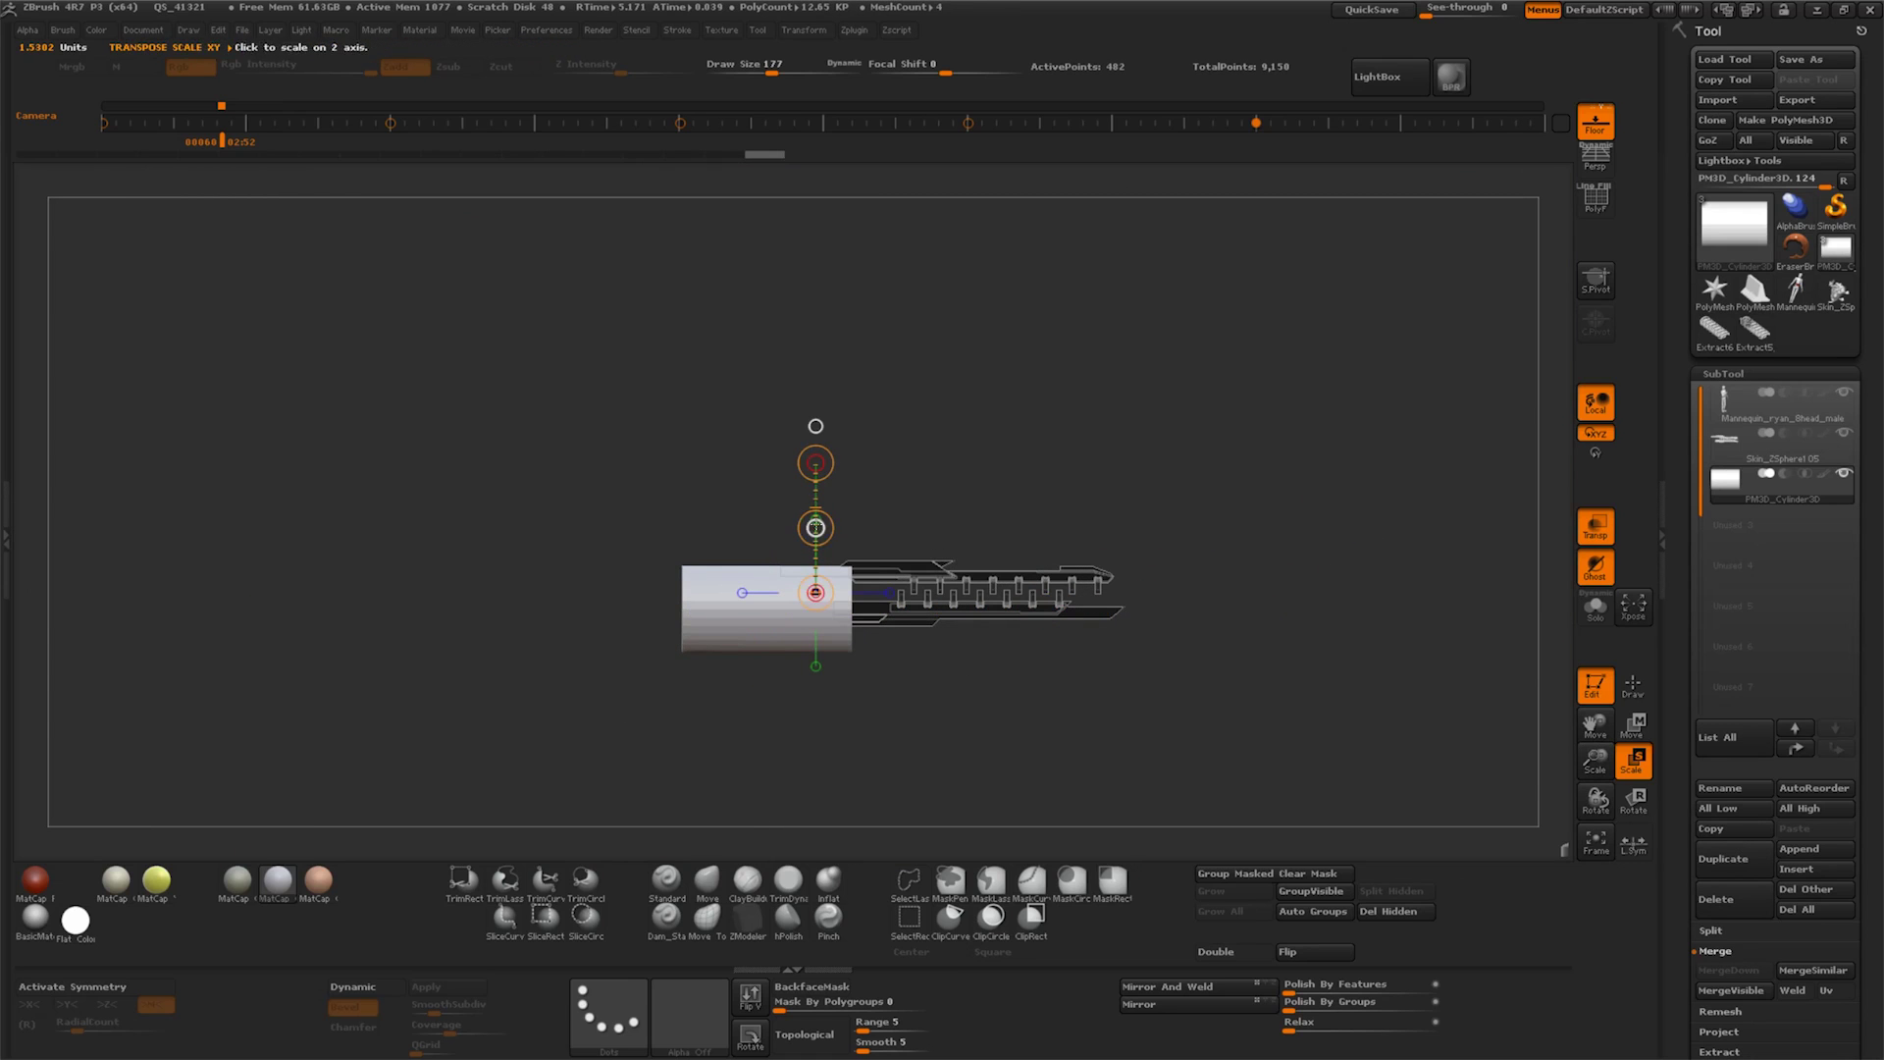
left_click(1636, 731)
left_click_drag(1129, 682, 1168, 711)
scroll(1777, 491, "down", 3)
Quick-save the project and remesh the cylinder with DynaMesh
left_click(1374, 10)
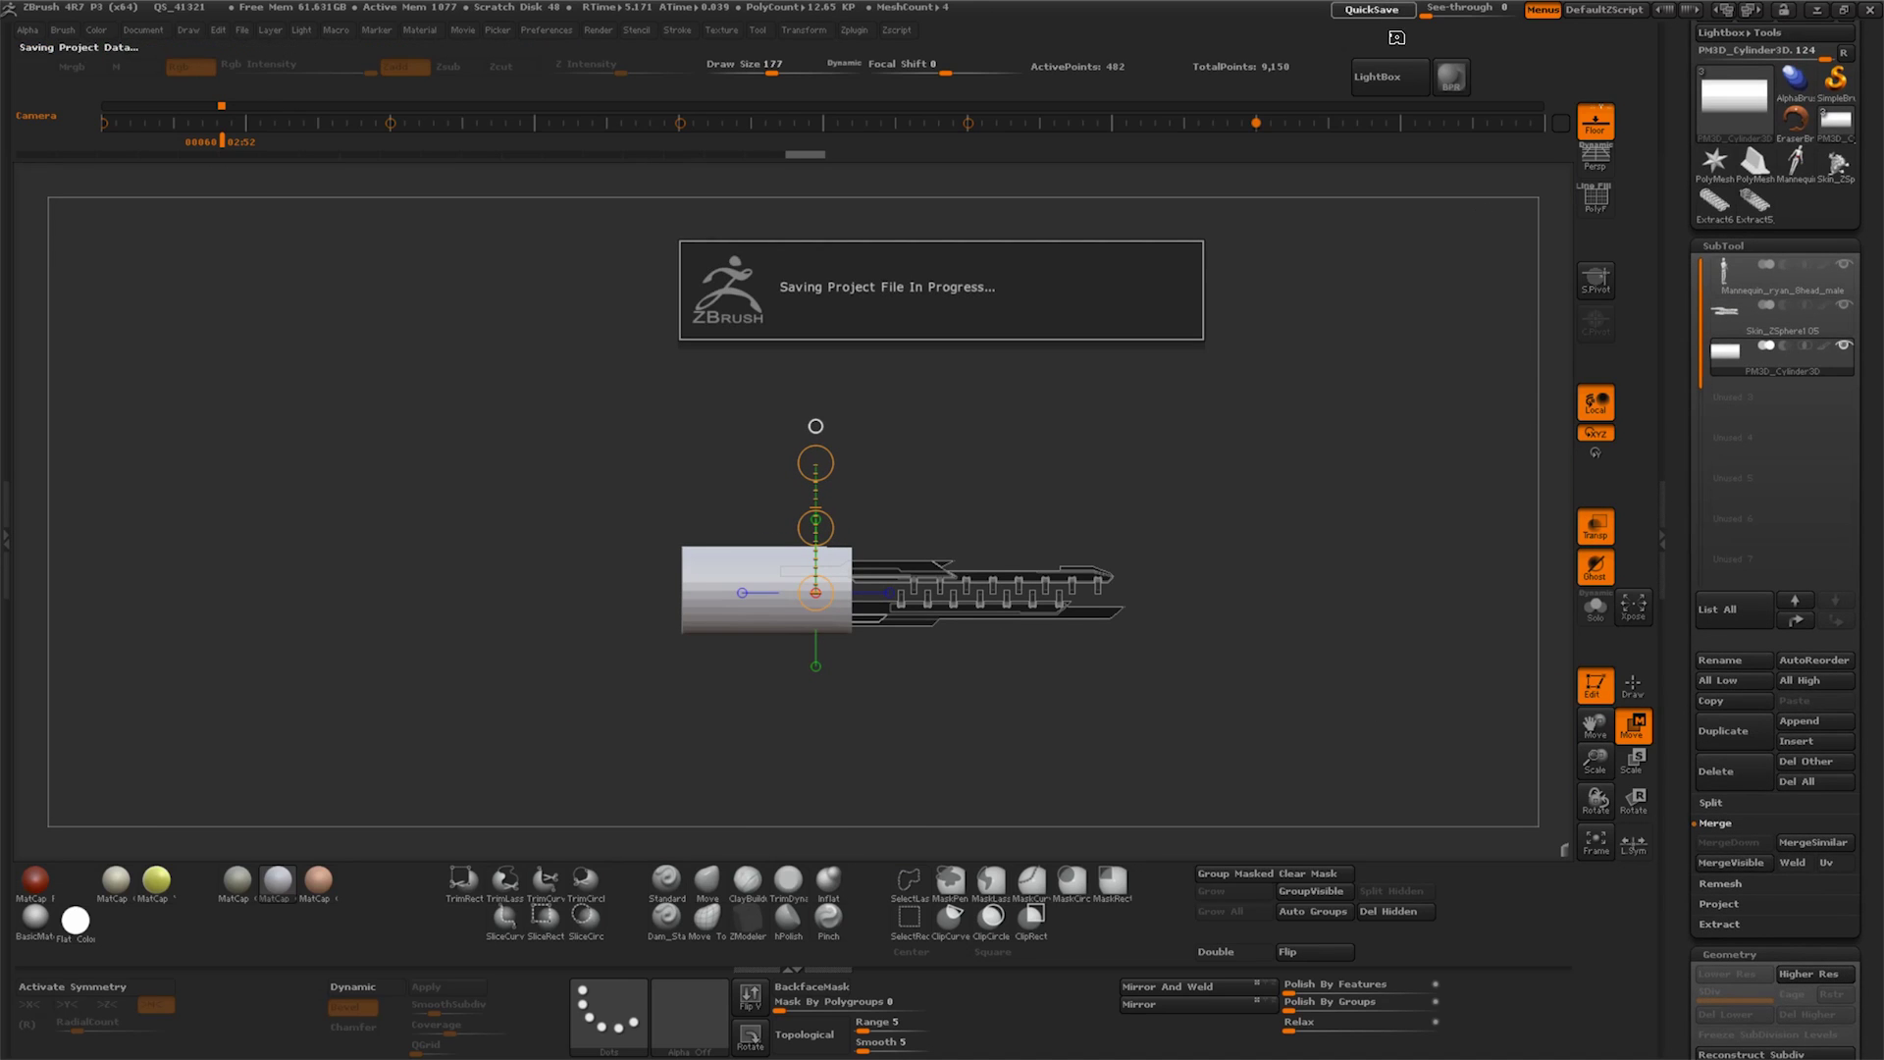
scroll(1704, 786, "down", 5)
scroll(1705, 738, "down", 5)
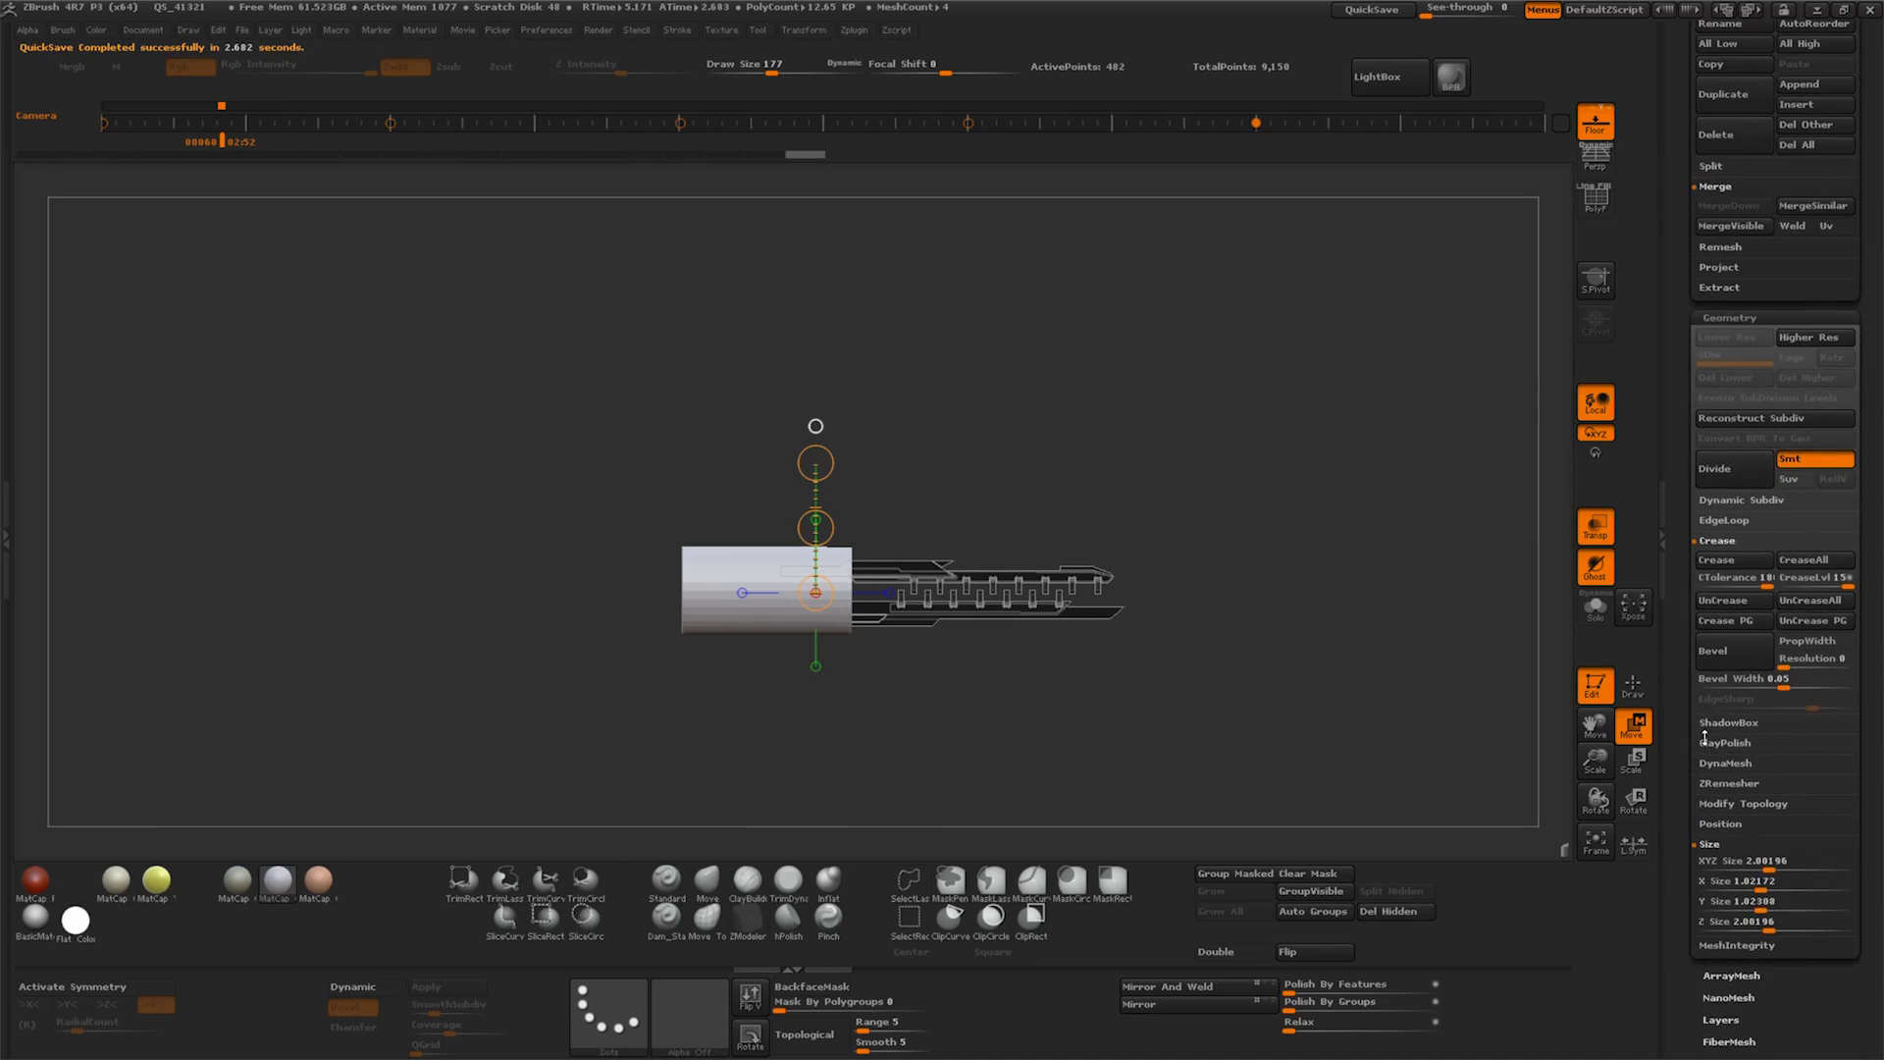
left_click(1727, 763)
left_click(1603, 204)
key("q")
Select the Move brush with X symmetry and a much larger brush size
key("b")
key("m")
key("v")
mouse_move(1079, 741)
left_mouse_down()
mouse_move(1139, 662)
mouse_move(1182, 656)
left_mouse_up()
key("space")
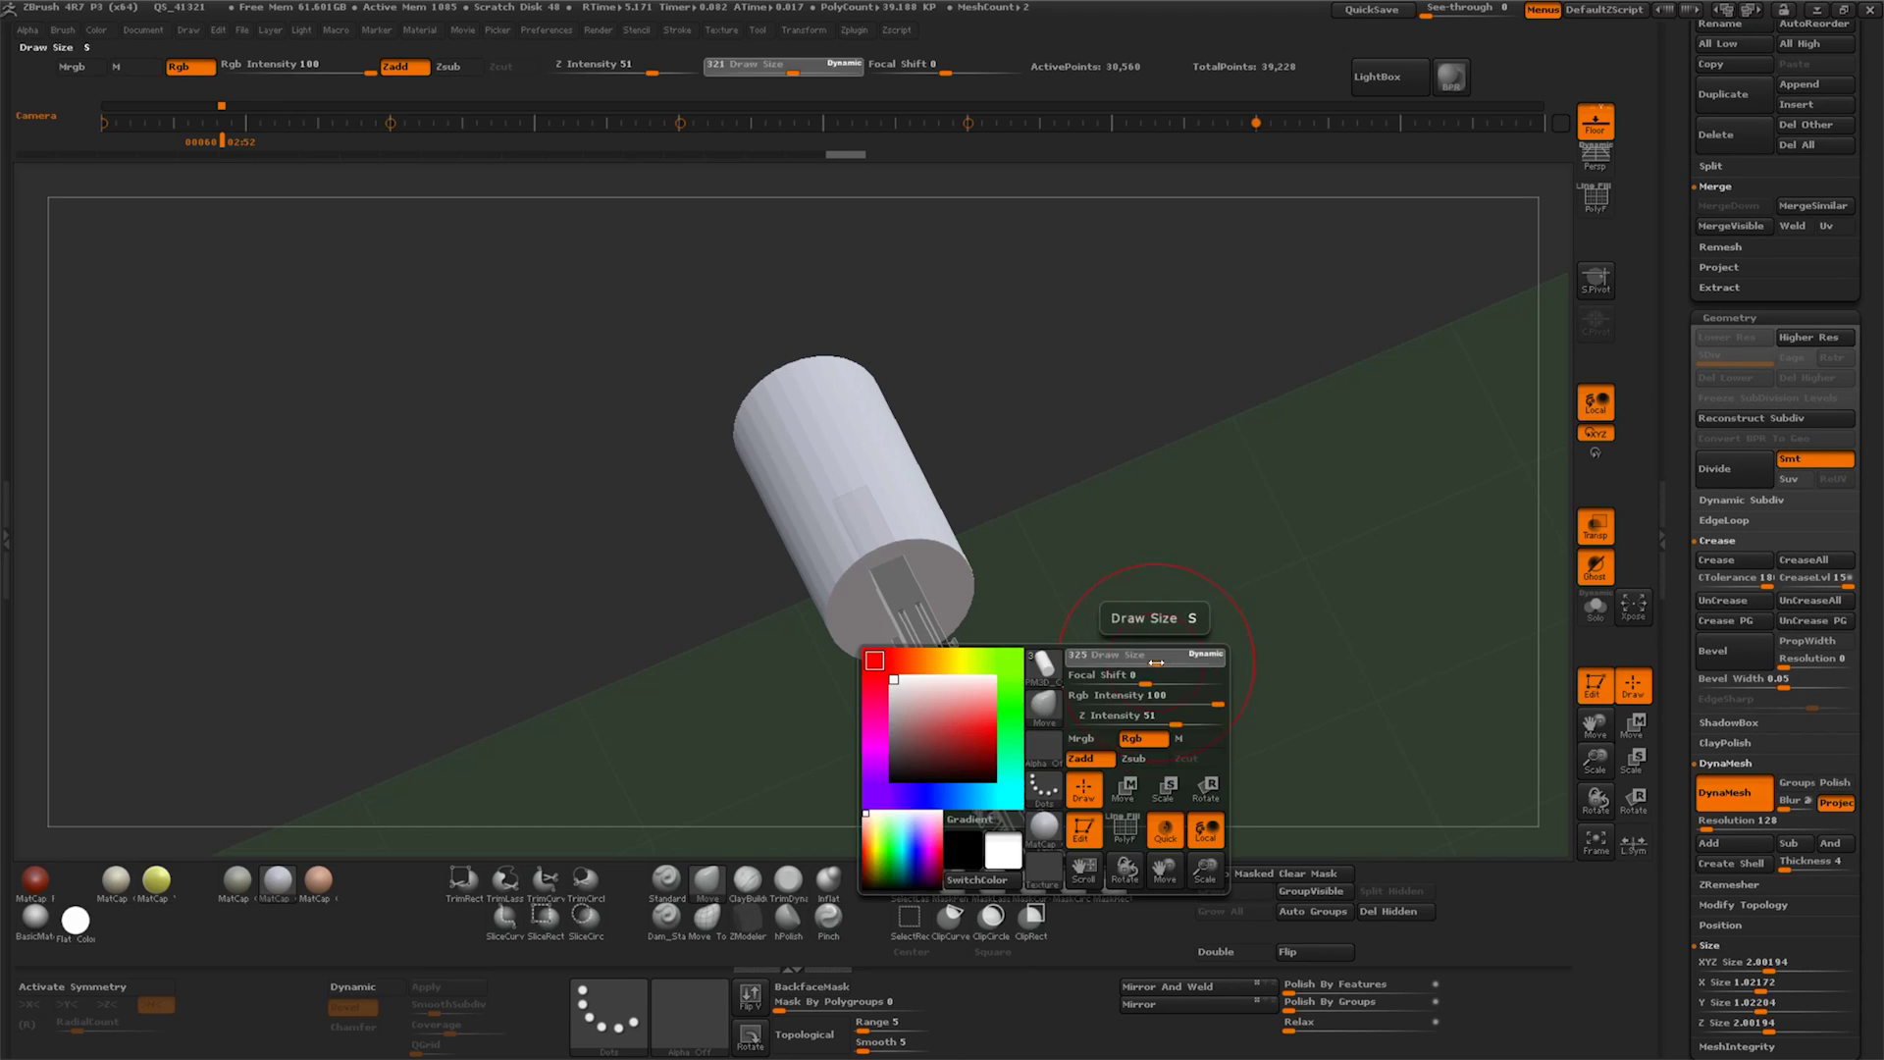
key("x")
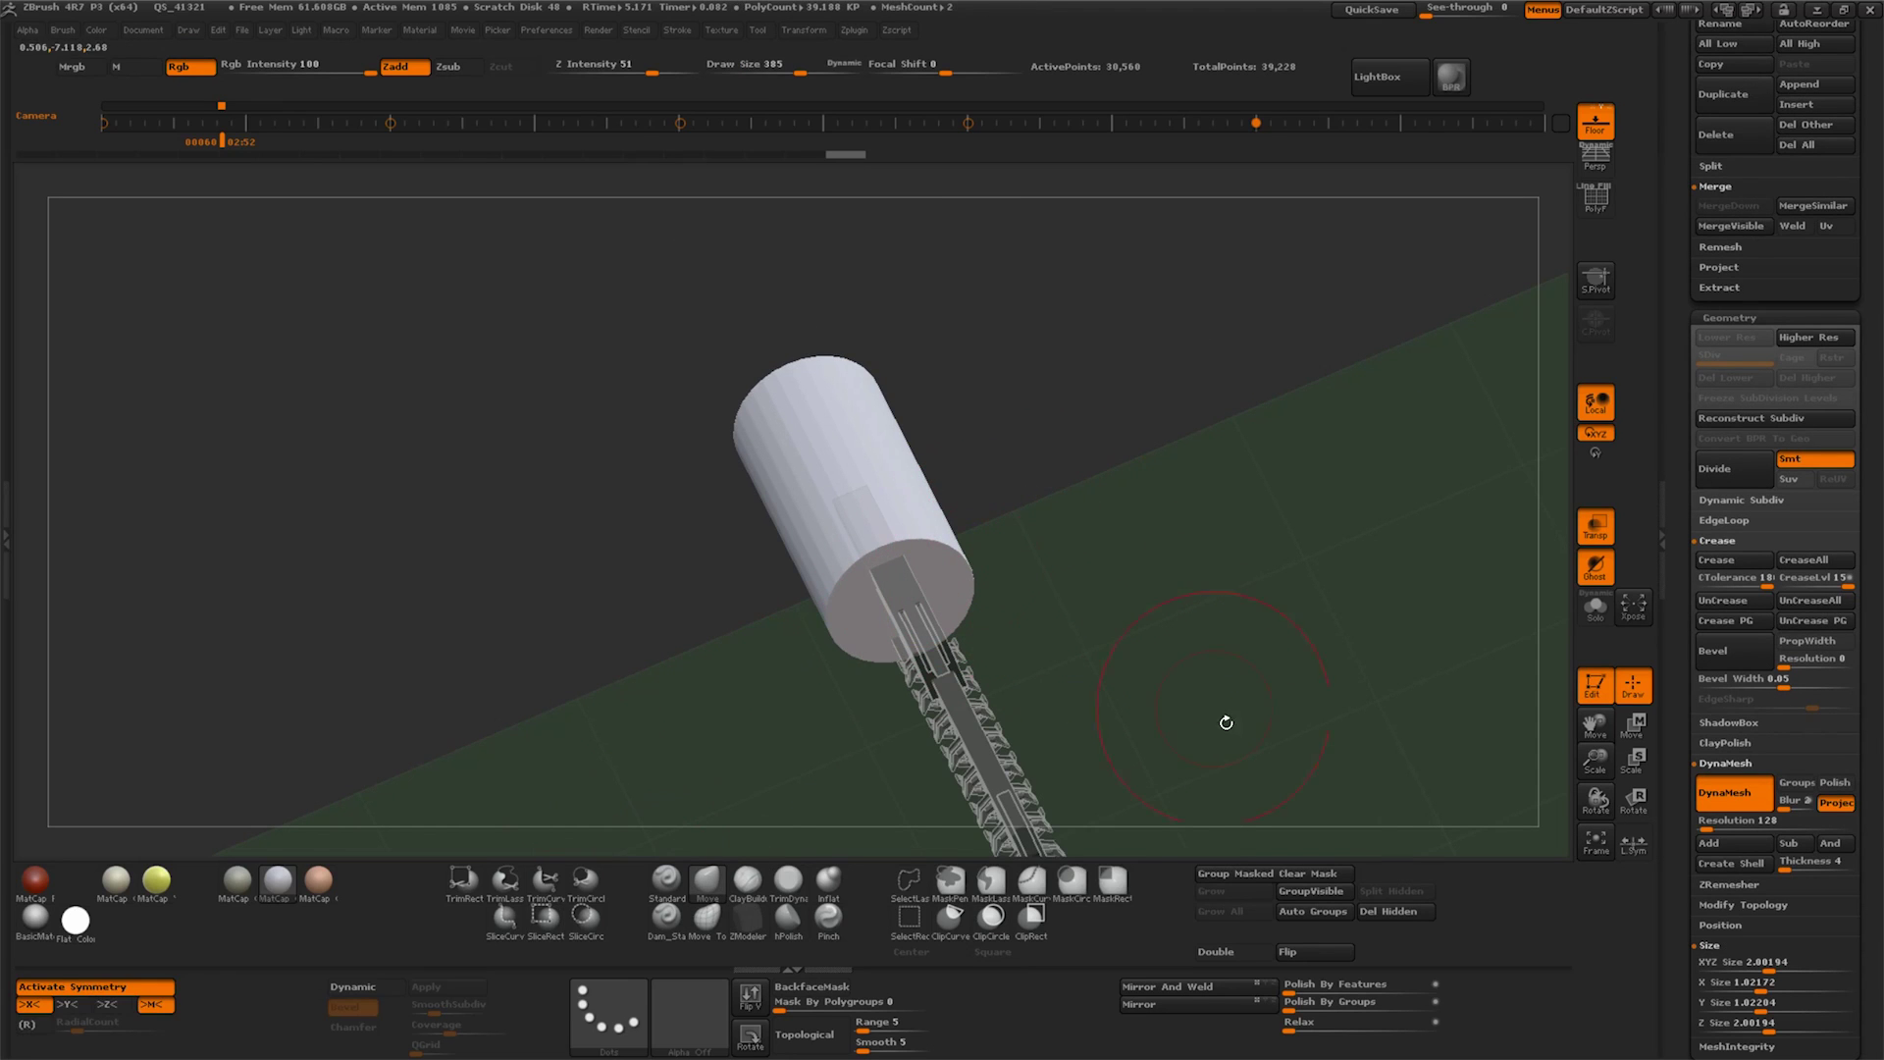
left_click(1185, 1008)
mouse_move(1113, 652)
left_mouse_down()
mouse_move(1051, 550)
mouse_move(948, 616)
mouse_move(1203, 721)
left_mouse_up()
key("space")
left_click_drag(971, 765, 785, 723)
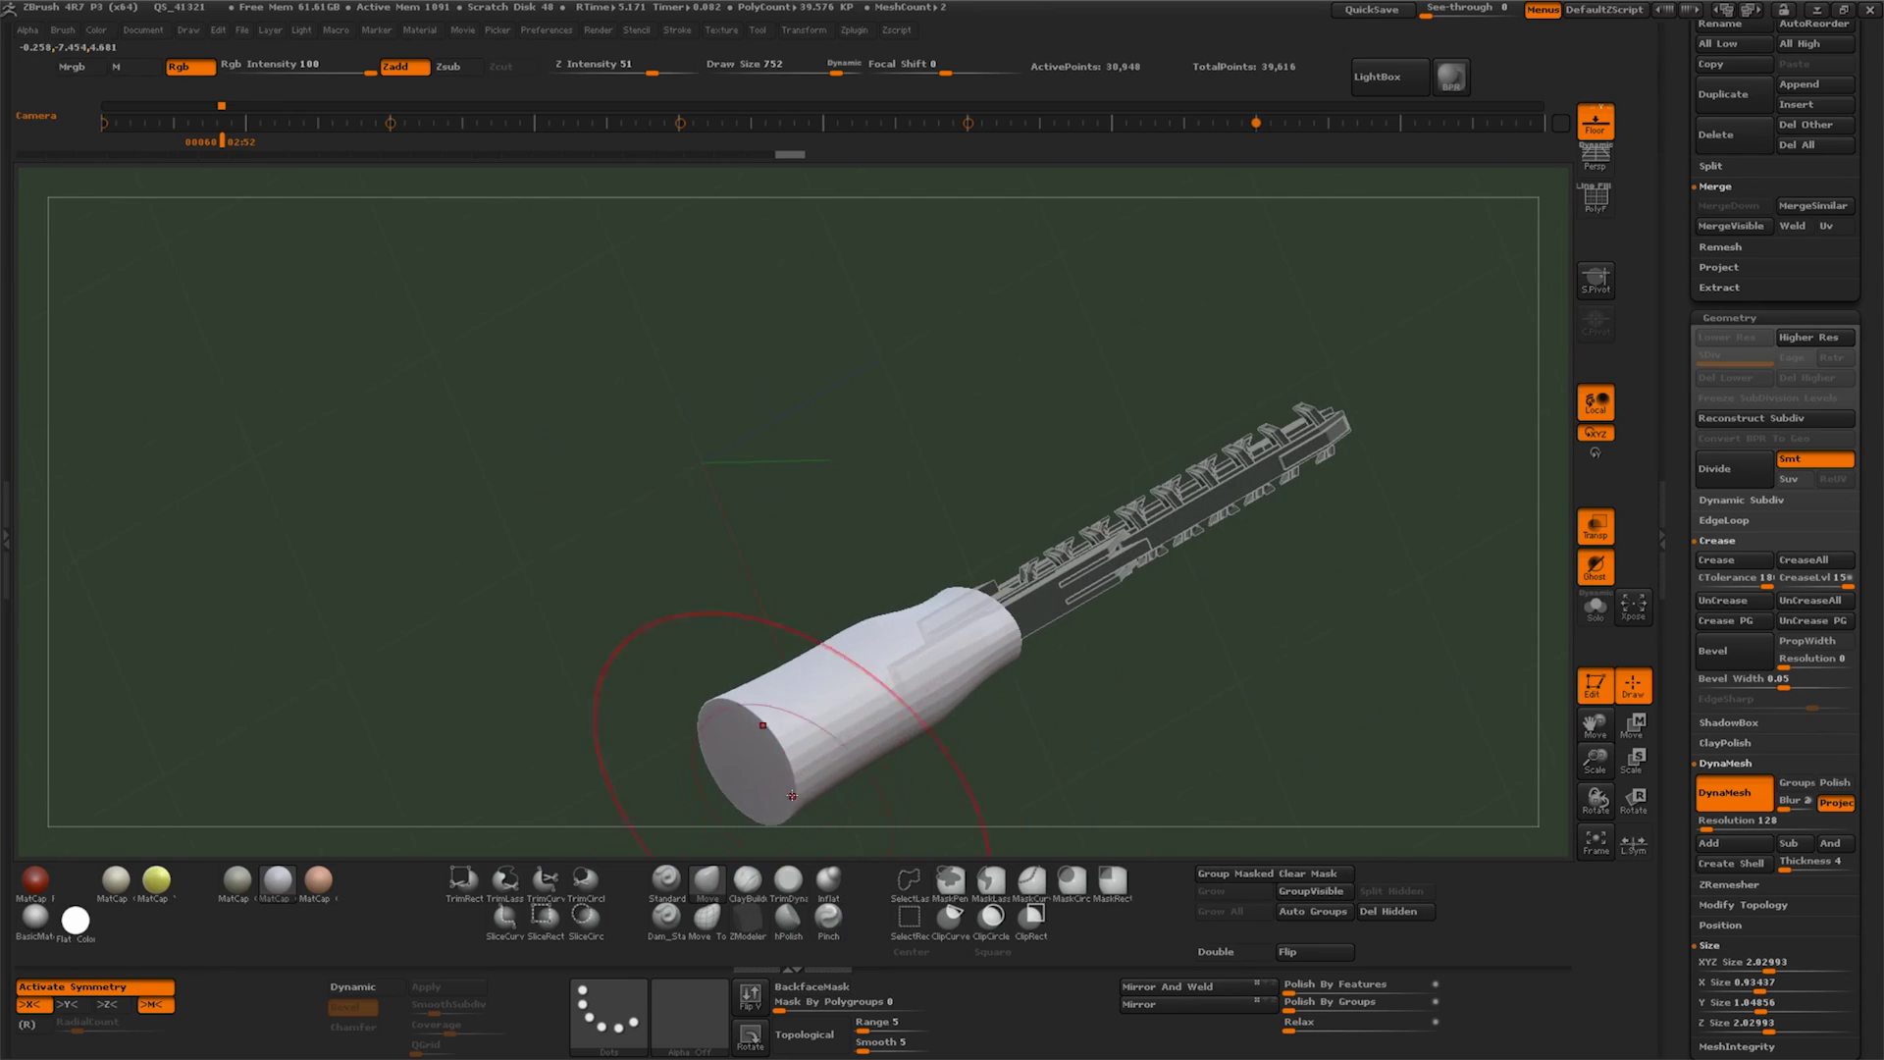
mouse_move(981, 491)
left_mouse_down()
mouse_move(1095, 535)
mouse_move(1158, 604)
mouse_move(958, 569)
left_mouse_up()
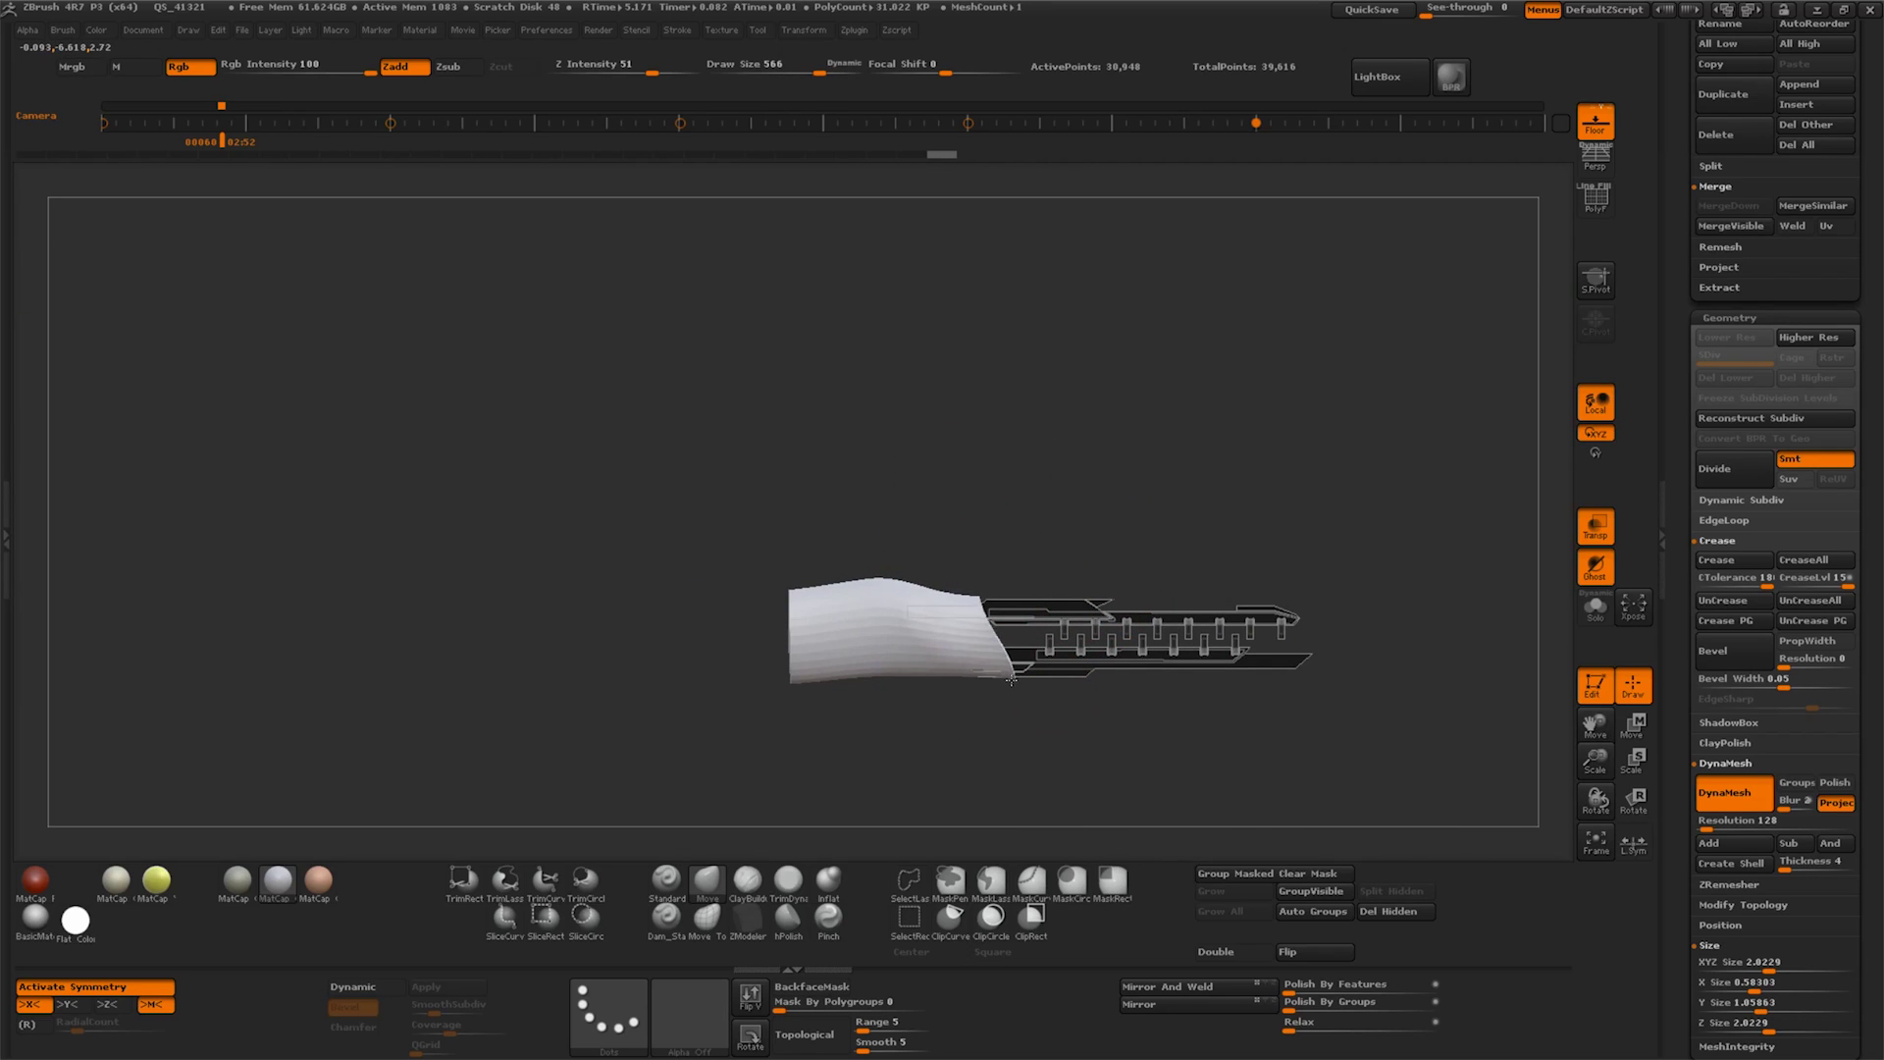
Pull and smooth the cylinder into a longer, tapered stock
left_click_drag(879, 575, 954, 603)
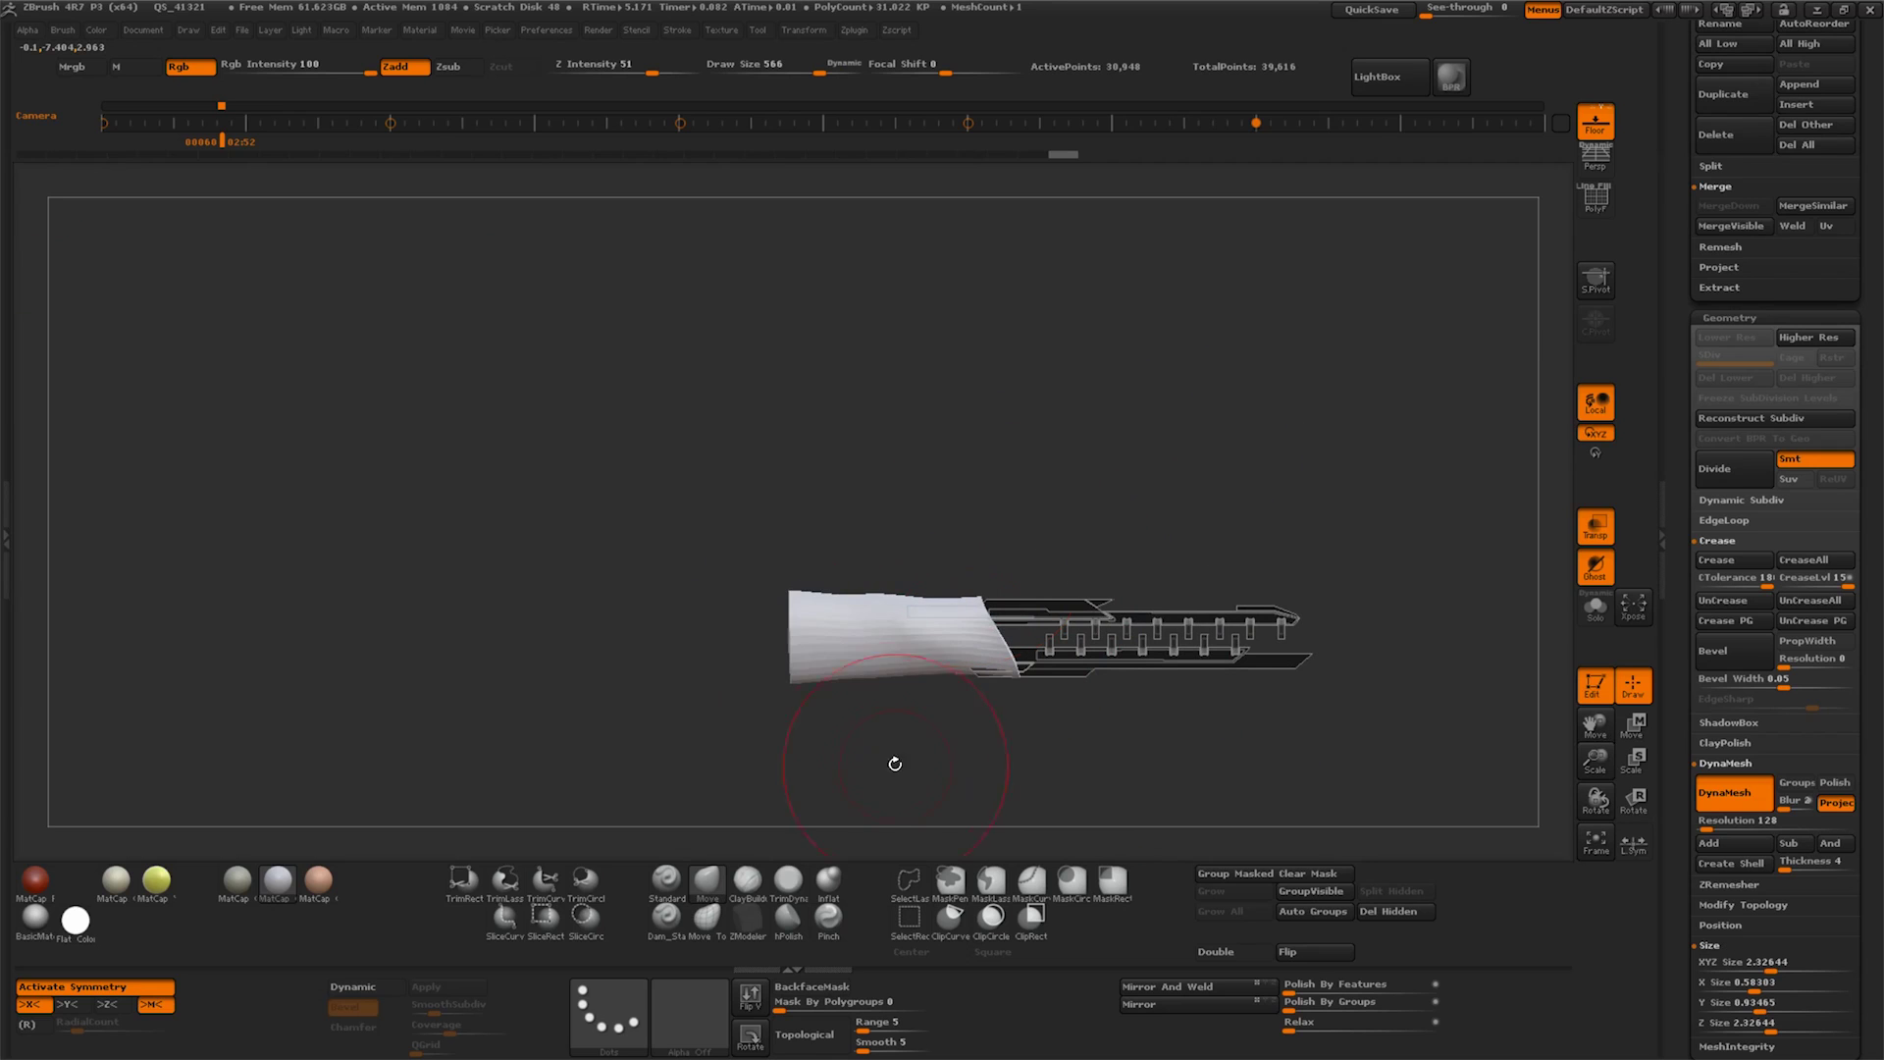
mouse_move(800, 643)
left_mouse_down()
mouse_move(677, 633)
mouse_move(728, 581)
left_mouse_up()
left_click_drag(1138, 488, 1116, 522, "ctrl")
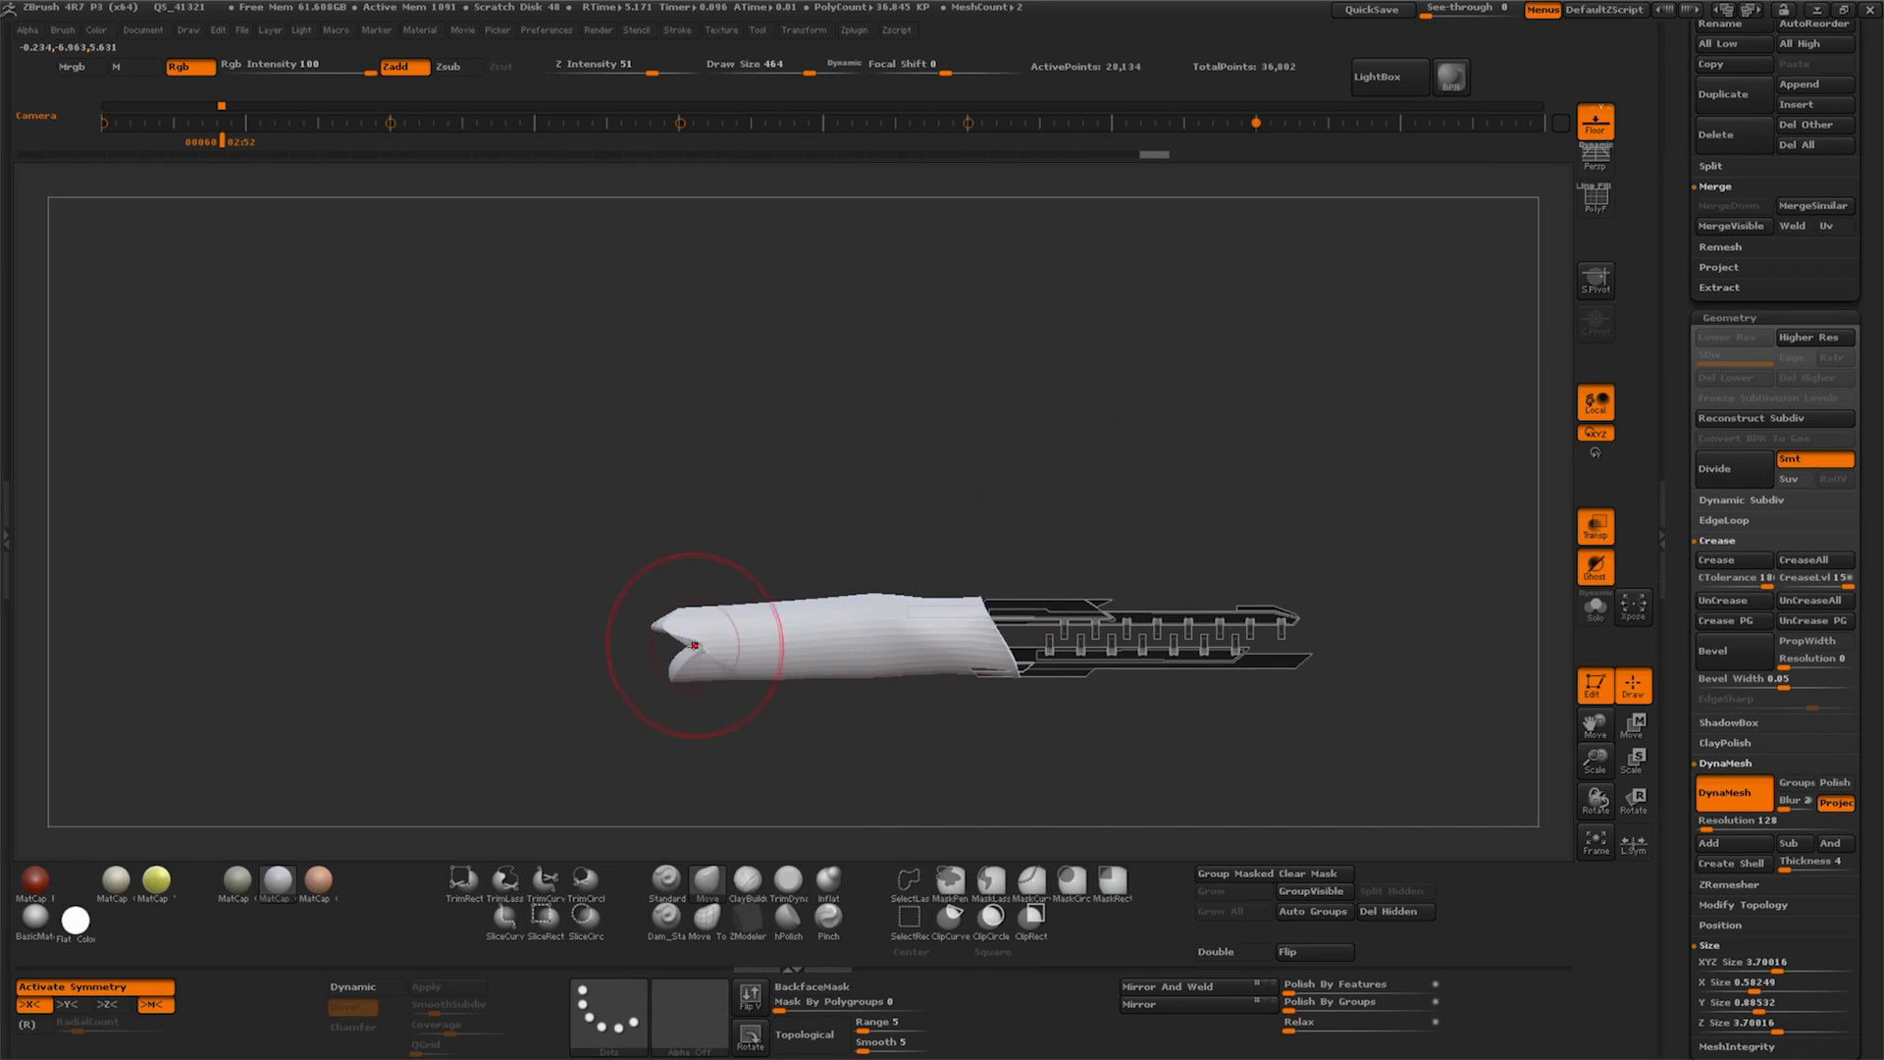
left_click_drag(695, 644, 680, 643)
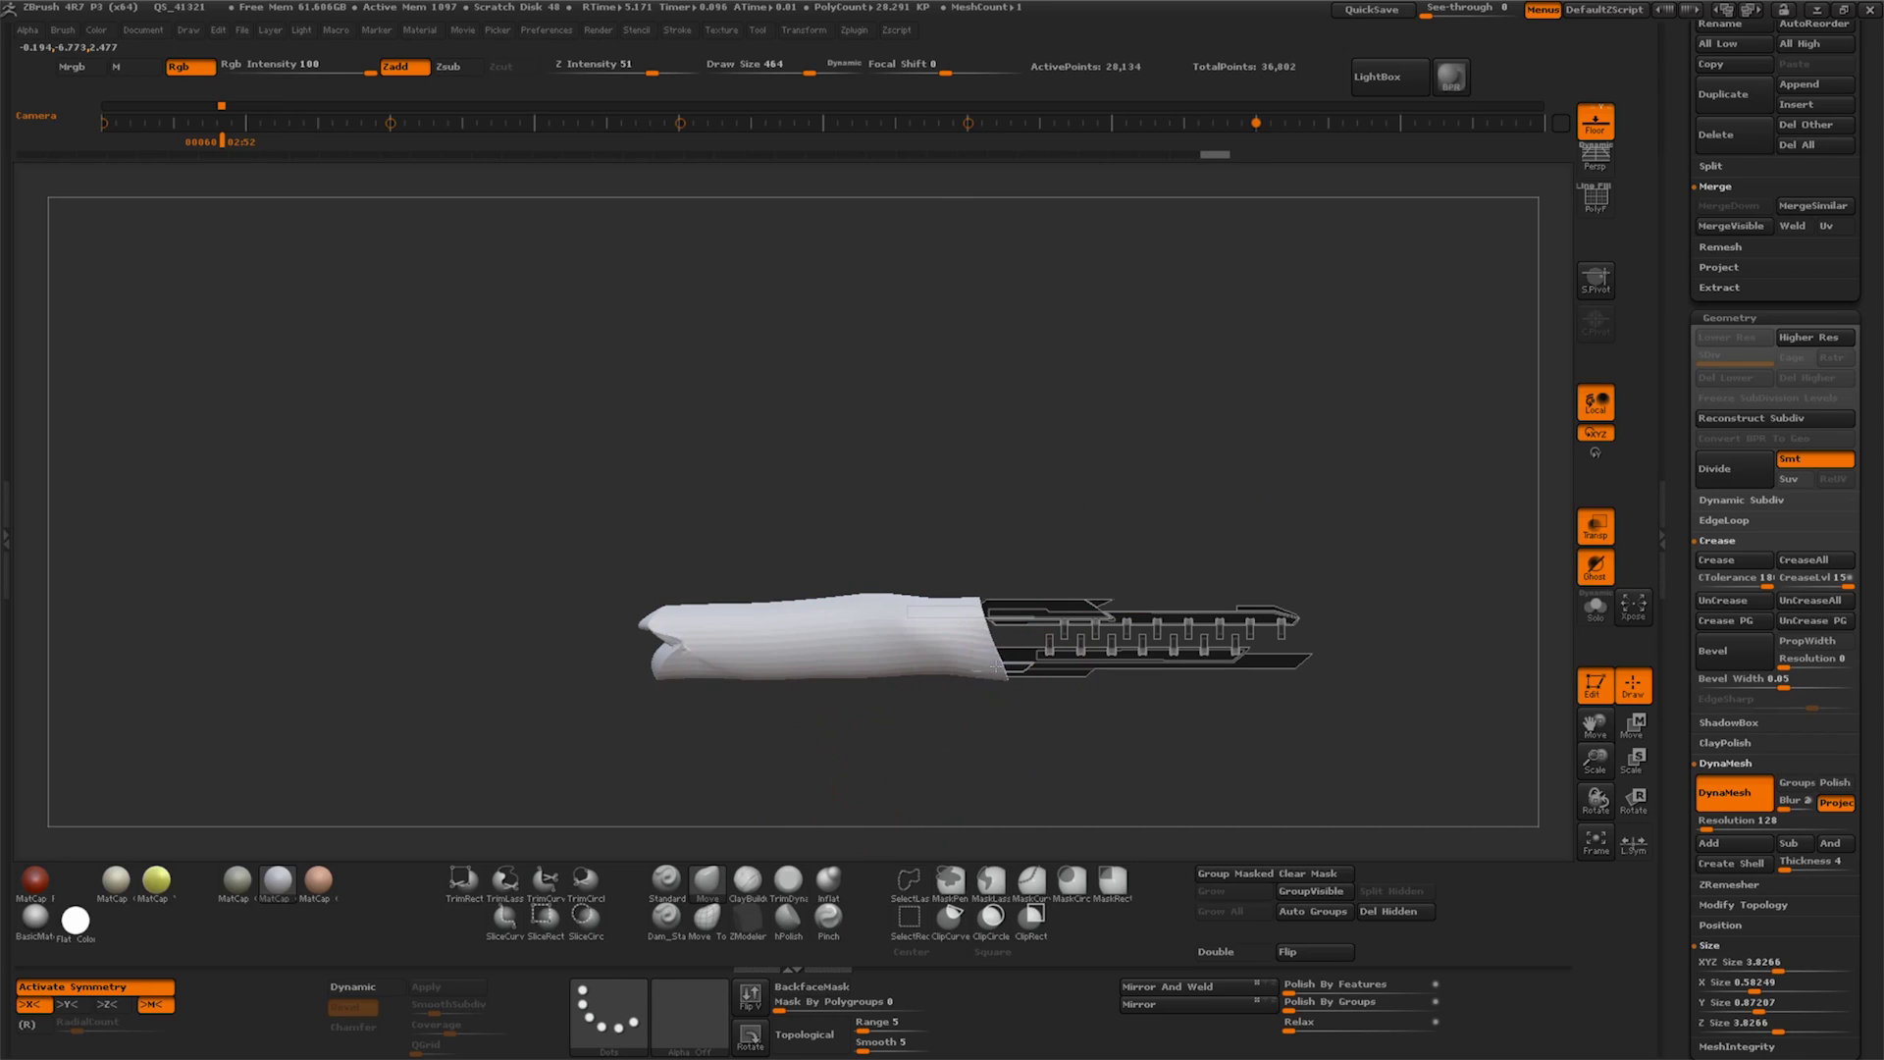
left_click_drag(926, 605, 867, 605, "shift")
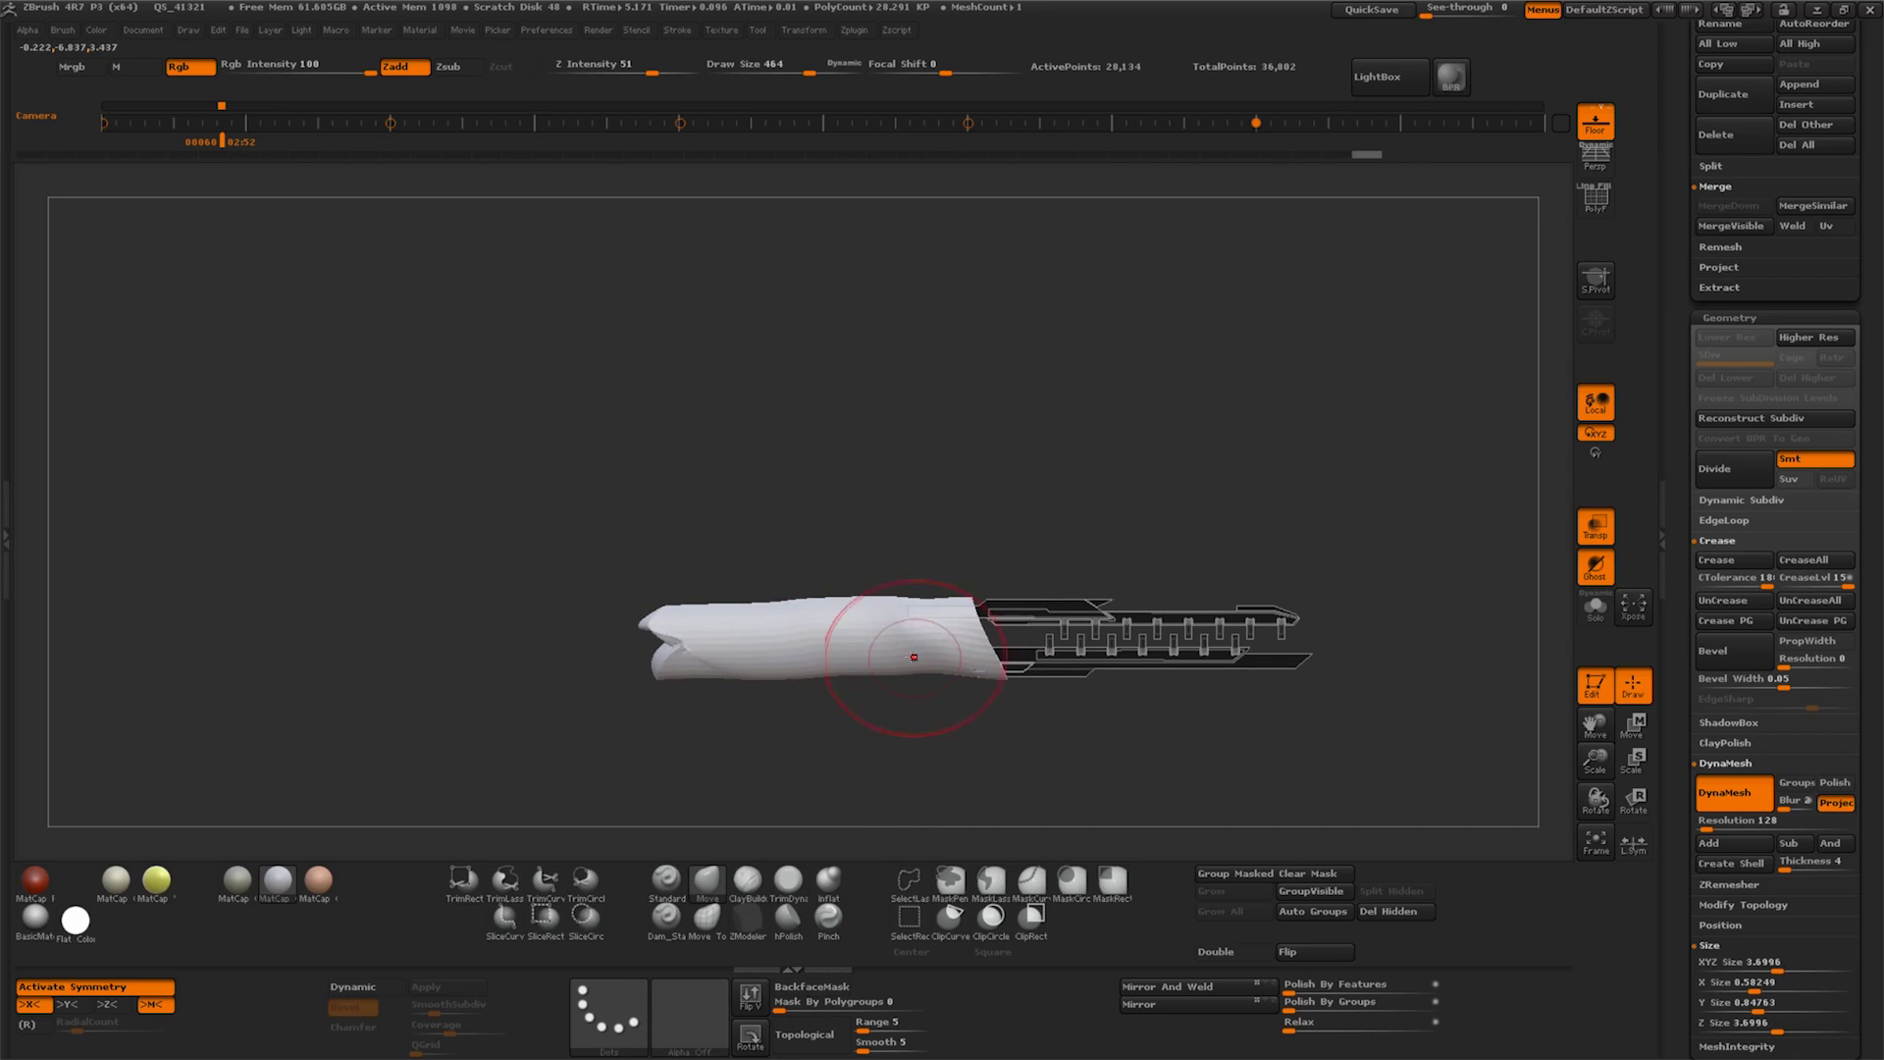
left_click_drag(674, 631, 716, 638)
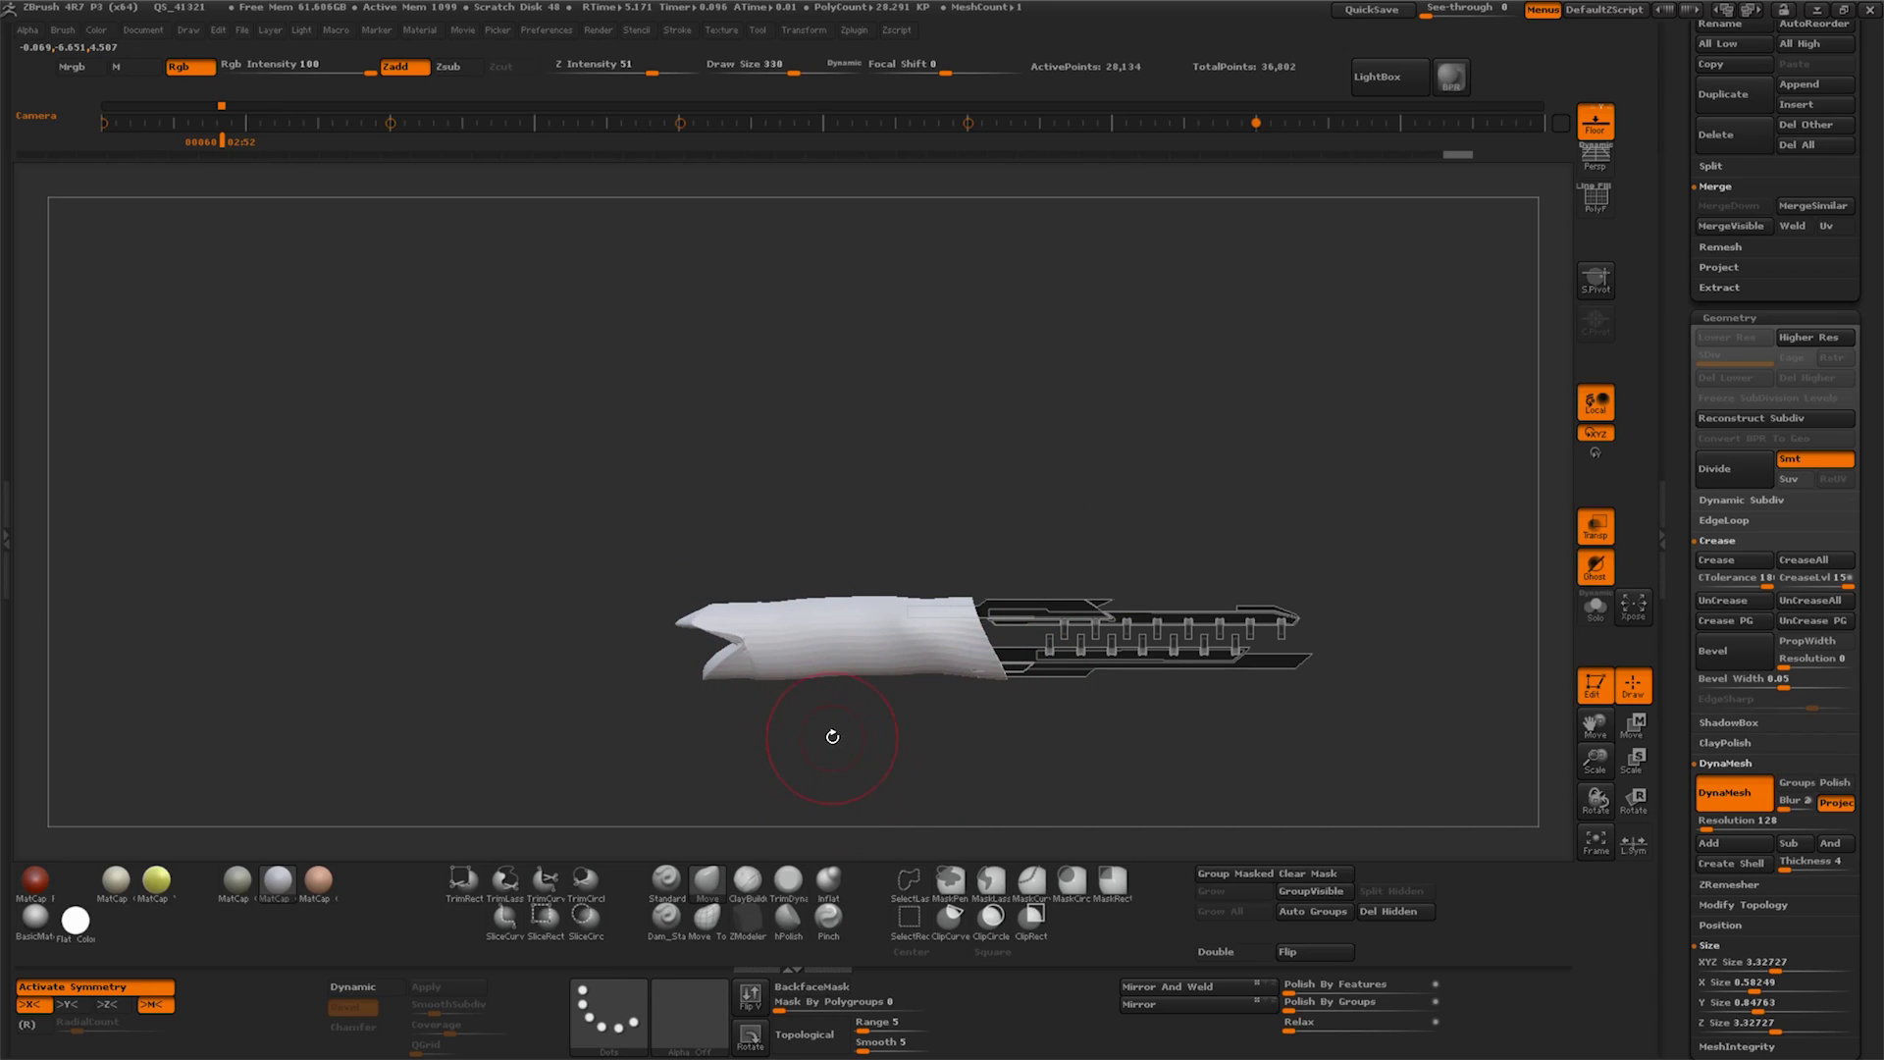
Select the SnakeHook brush and pull a grip down from the stock's underside
left_click(64, 31)
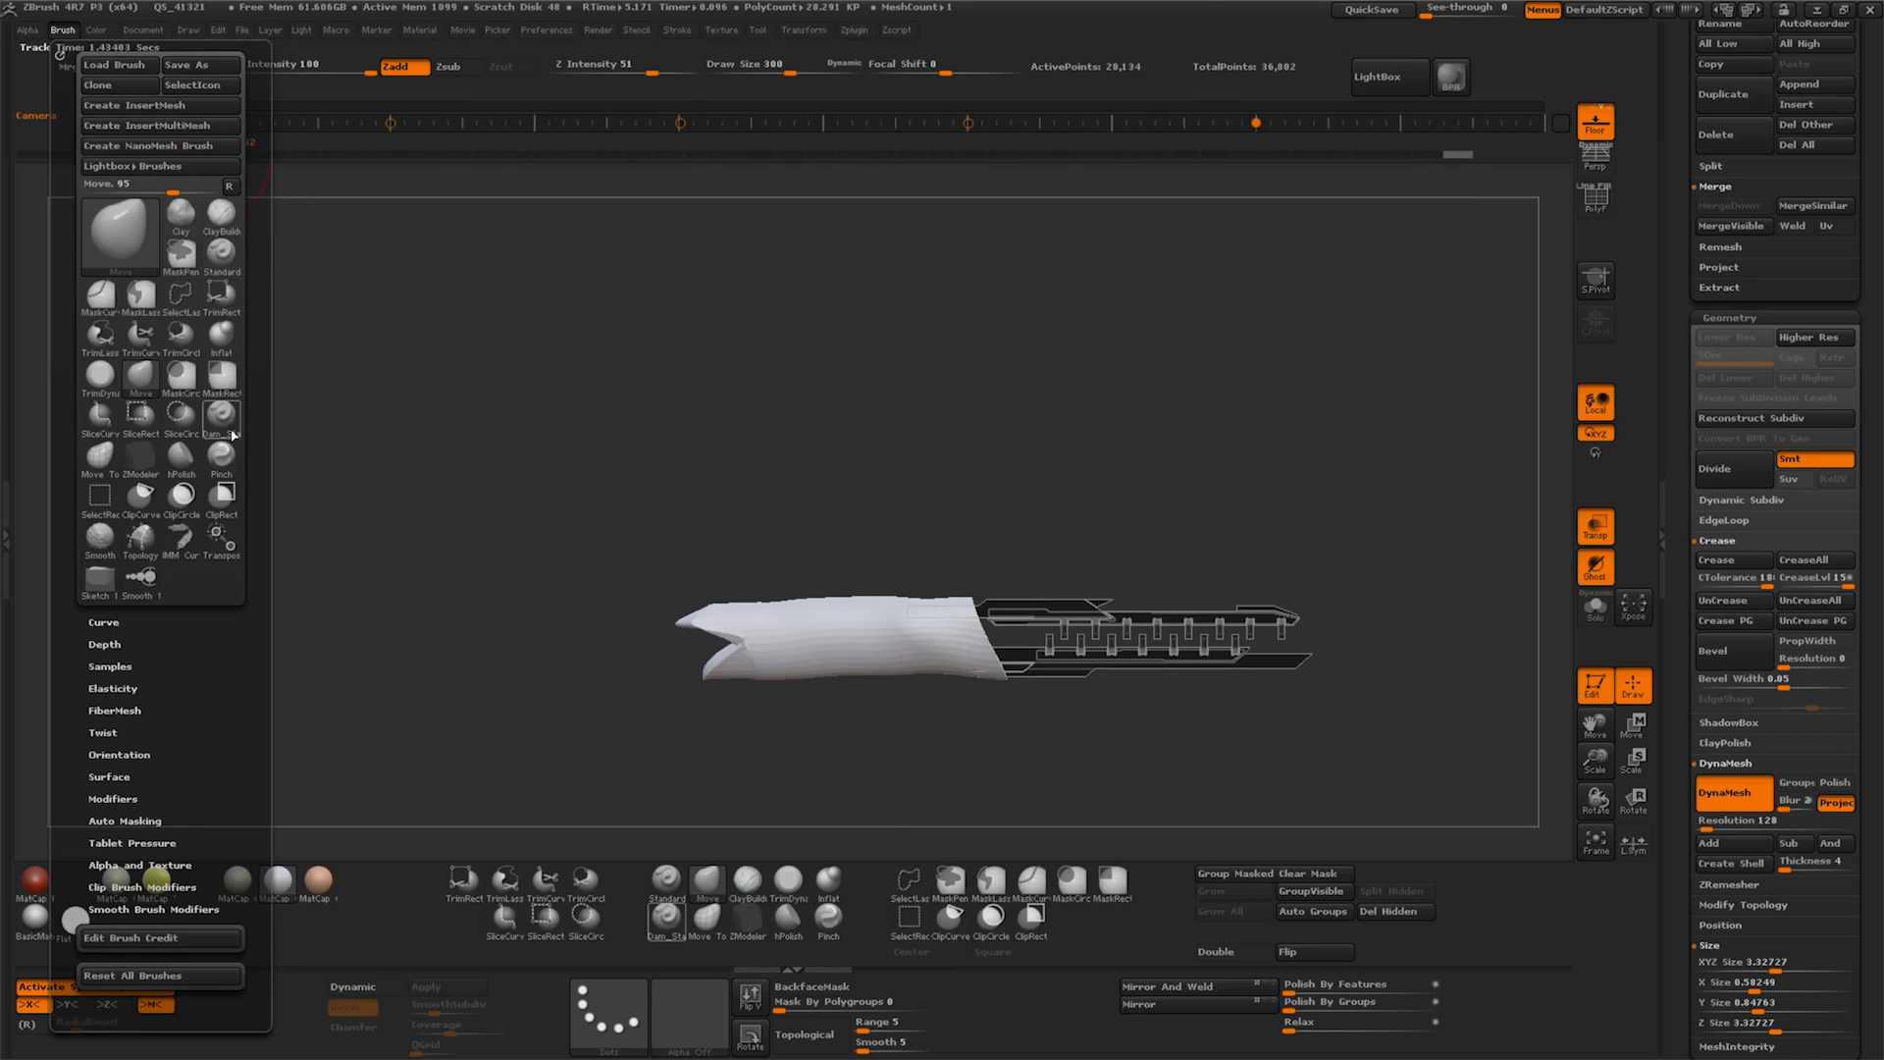
left_click(169, 284)
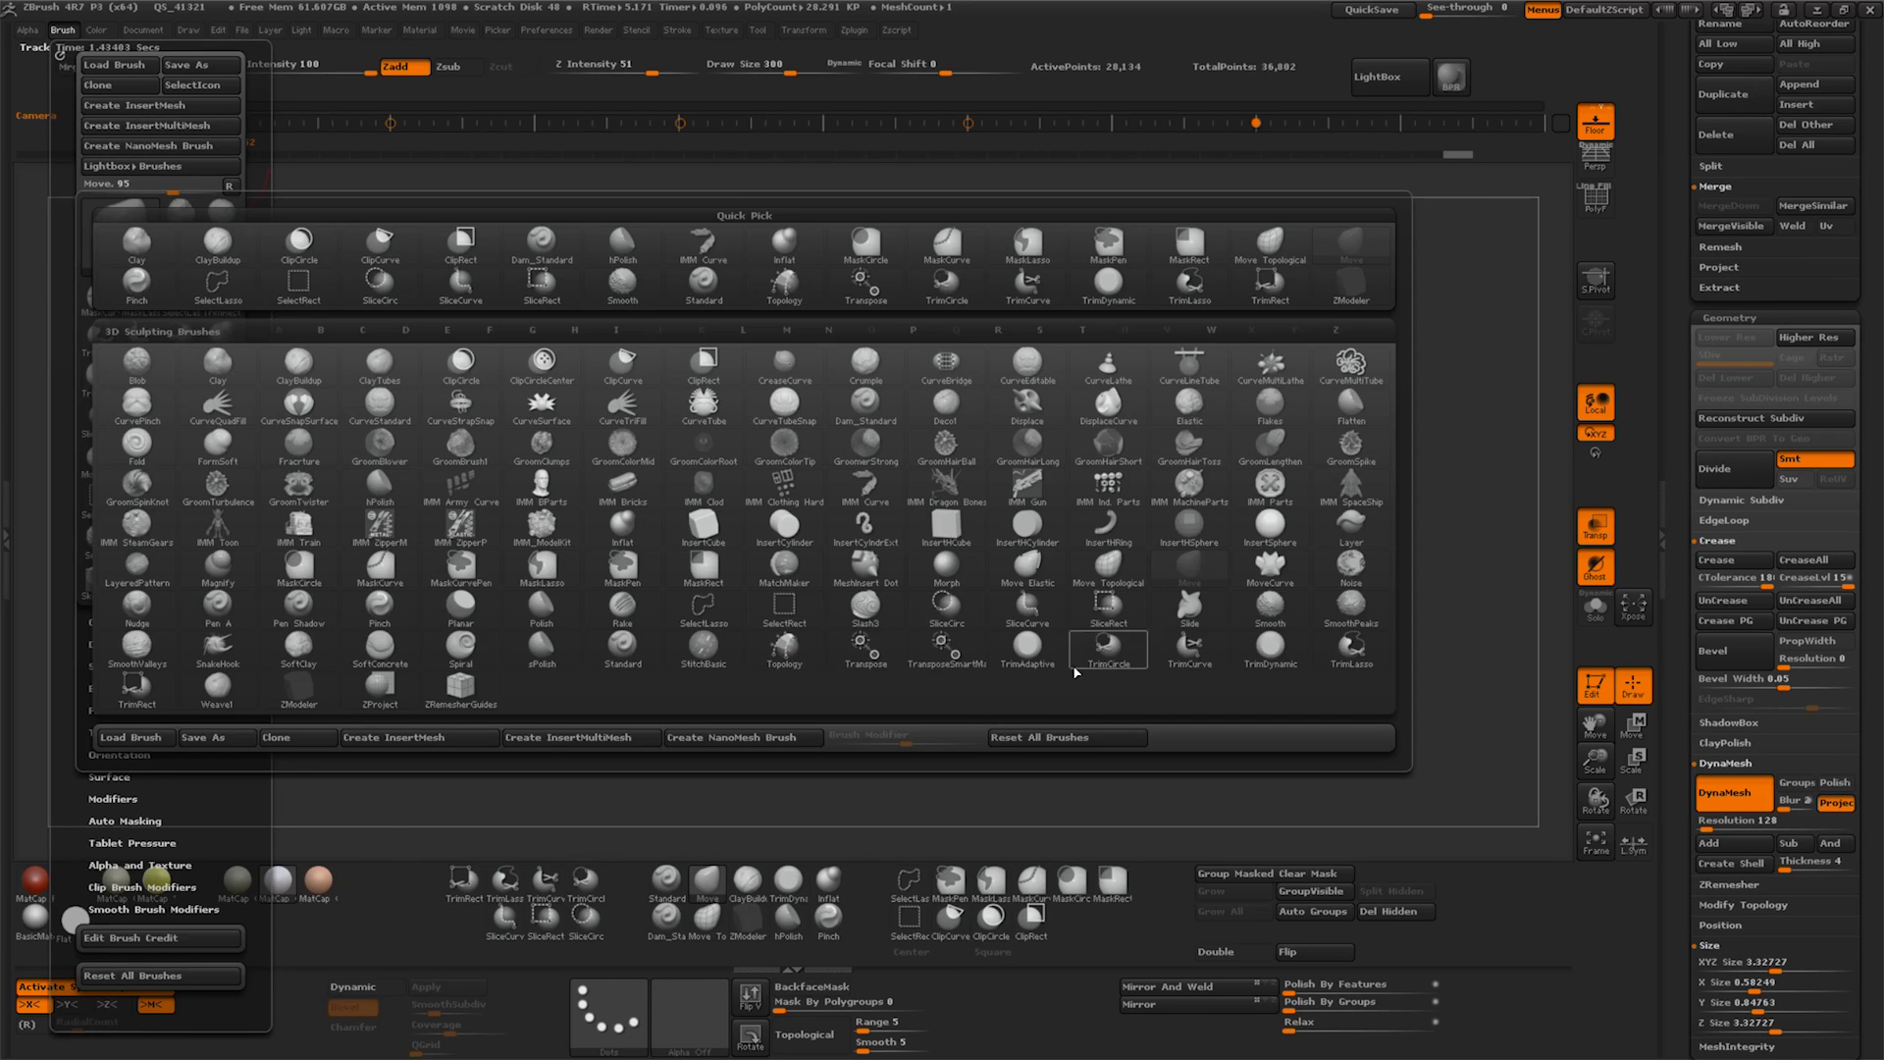
key("s")
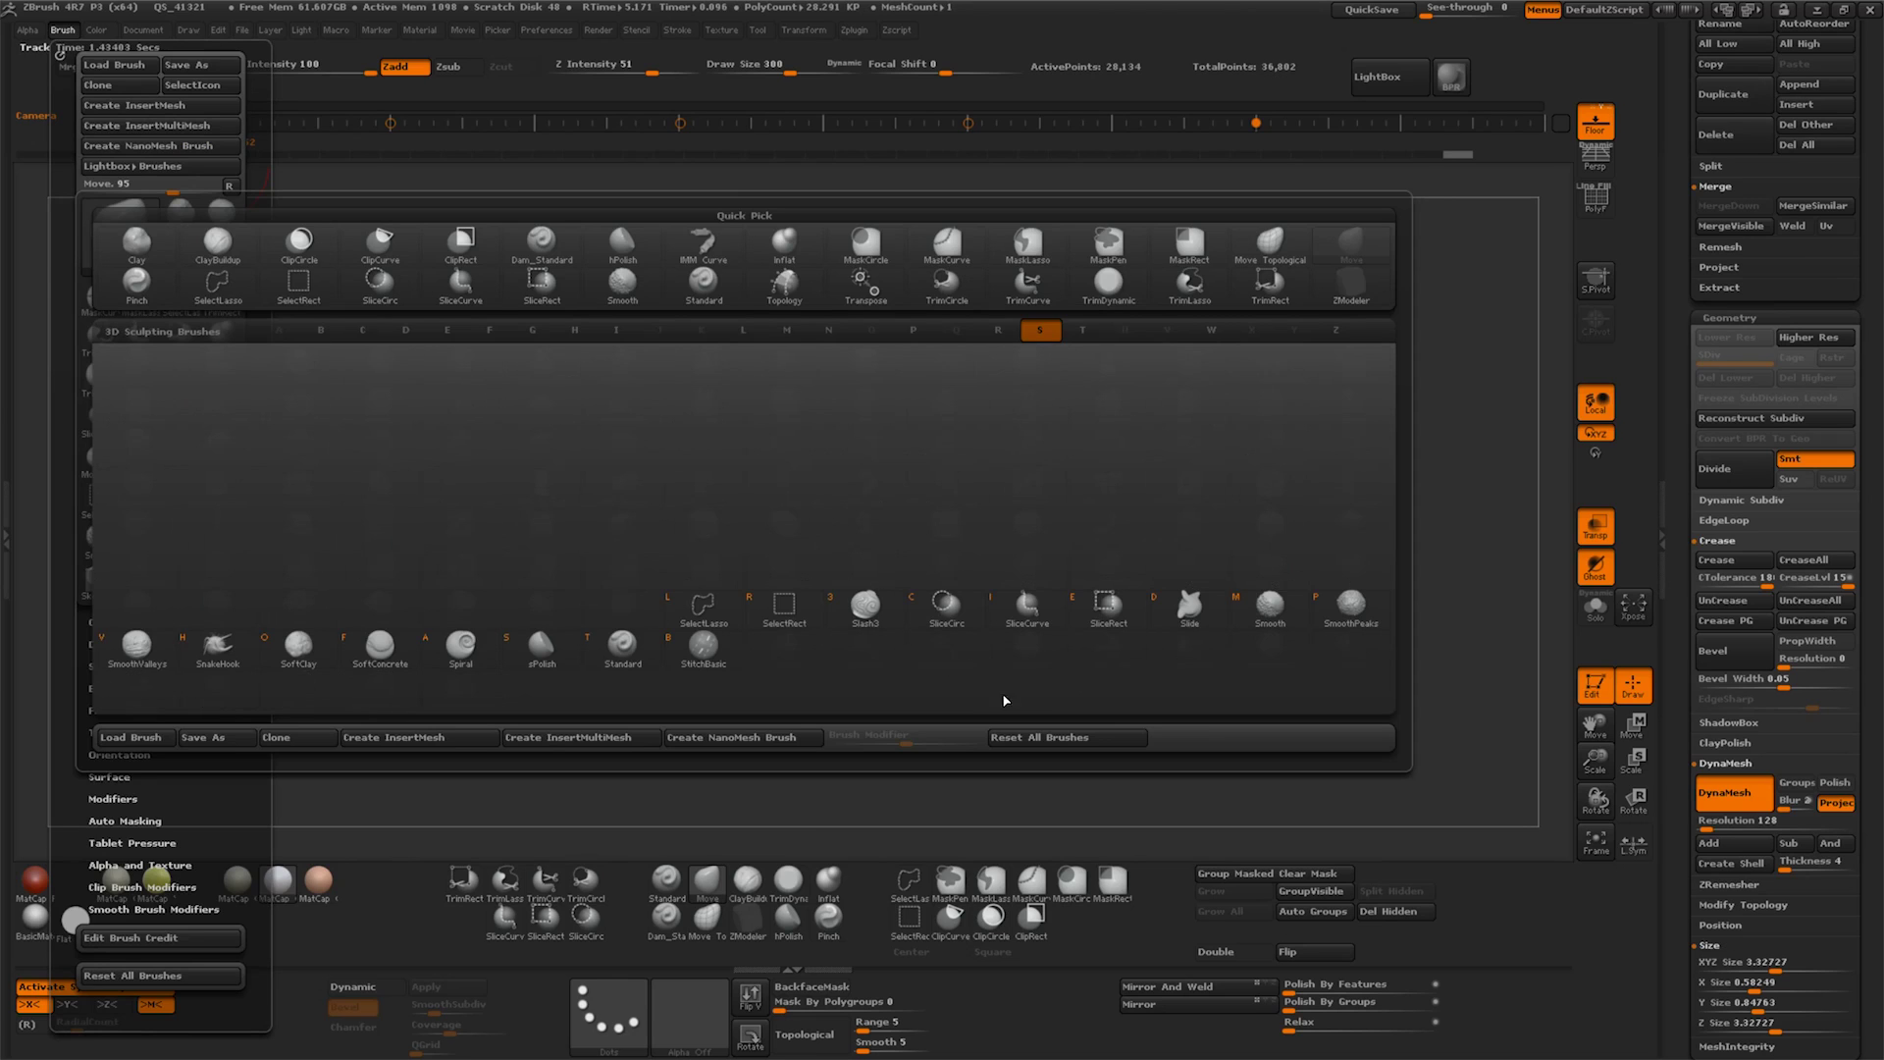
key("h")
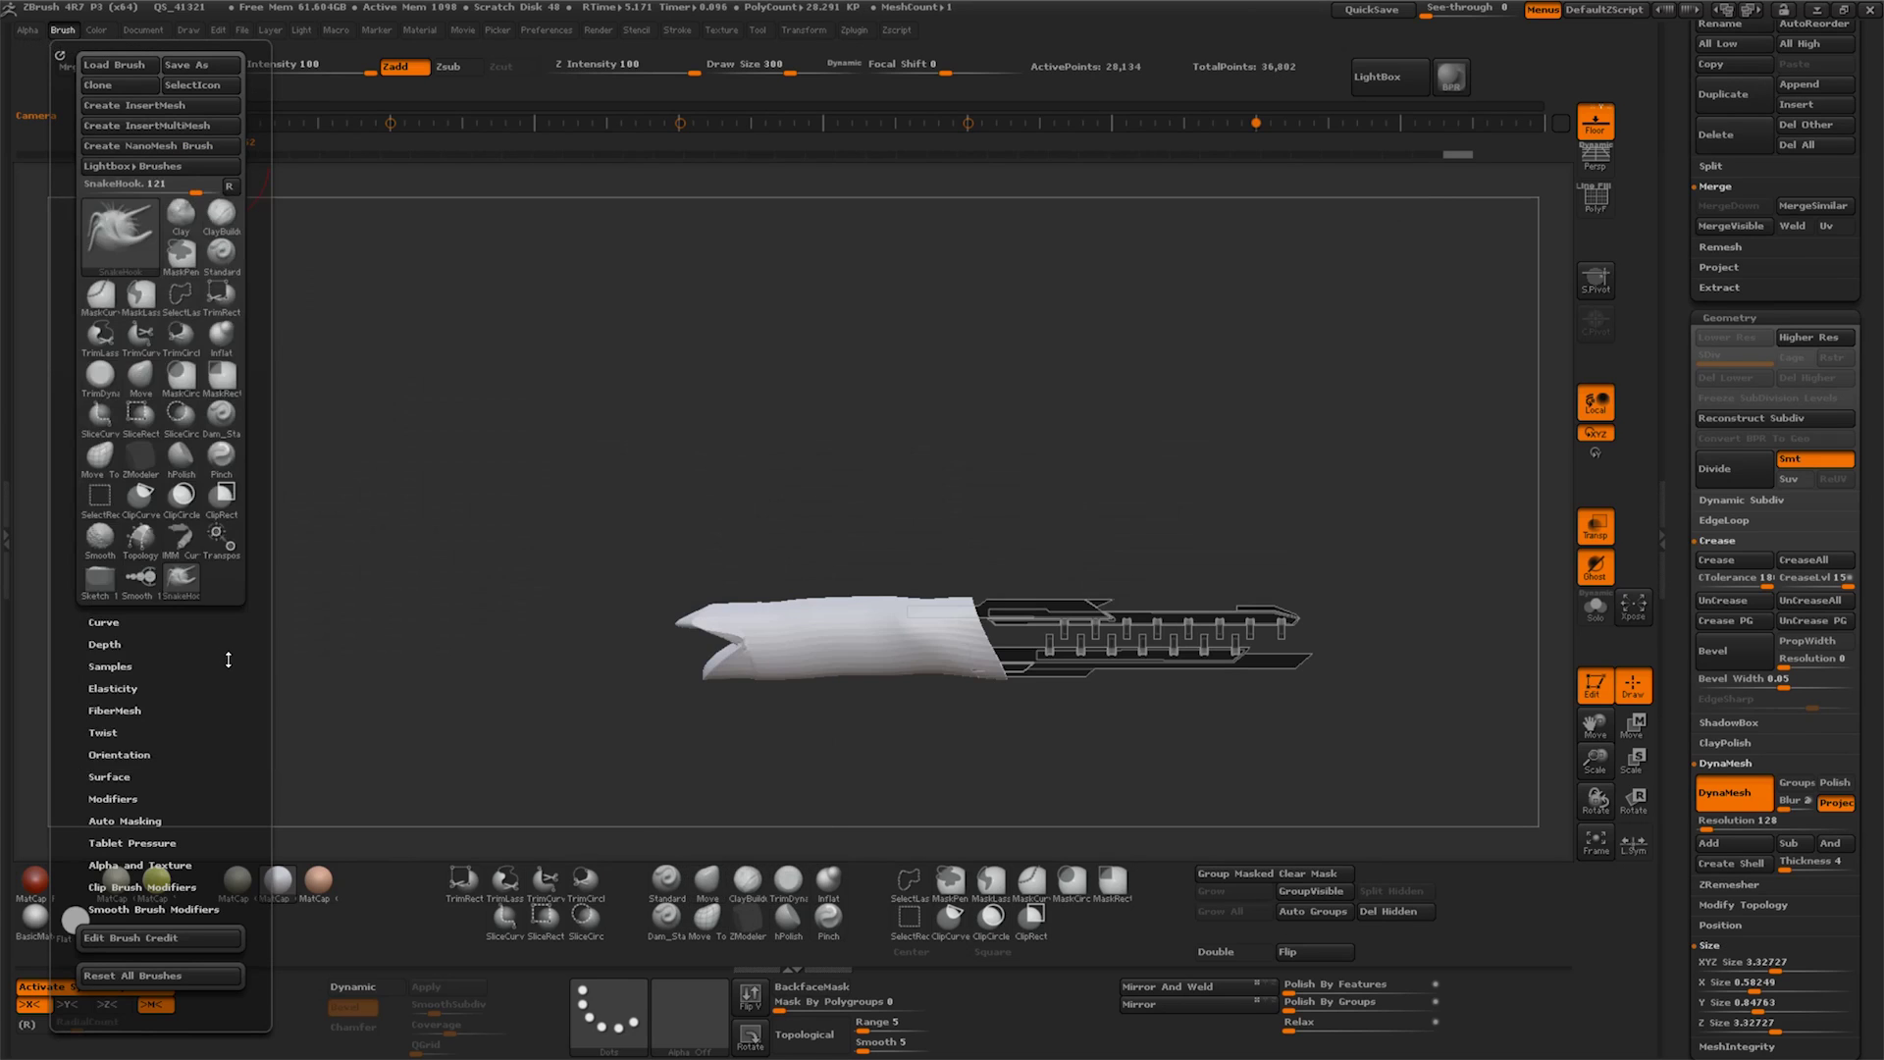
left_click_drag(853, 679, 927, 724)
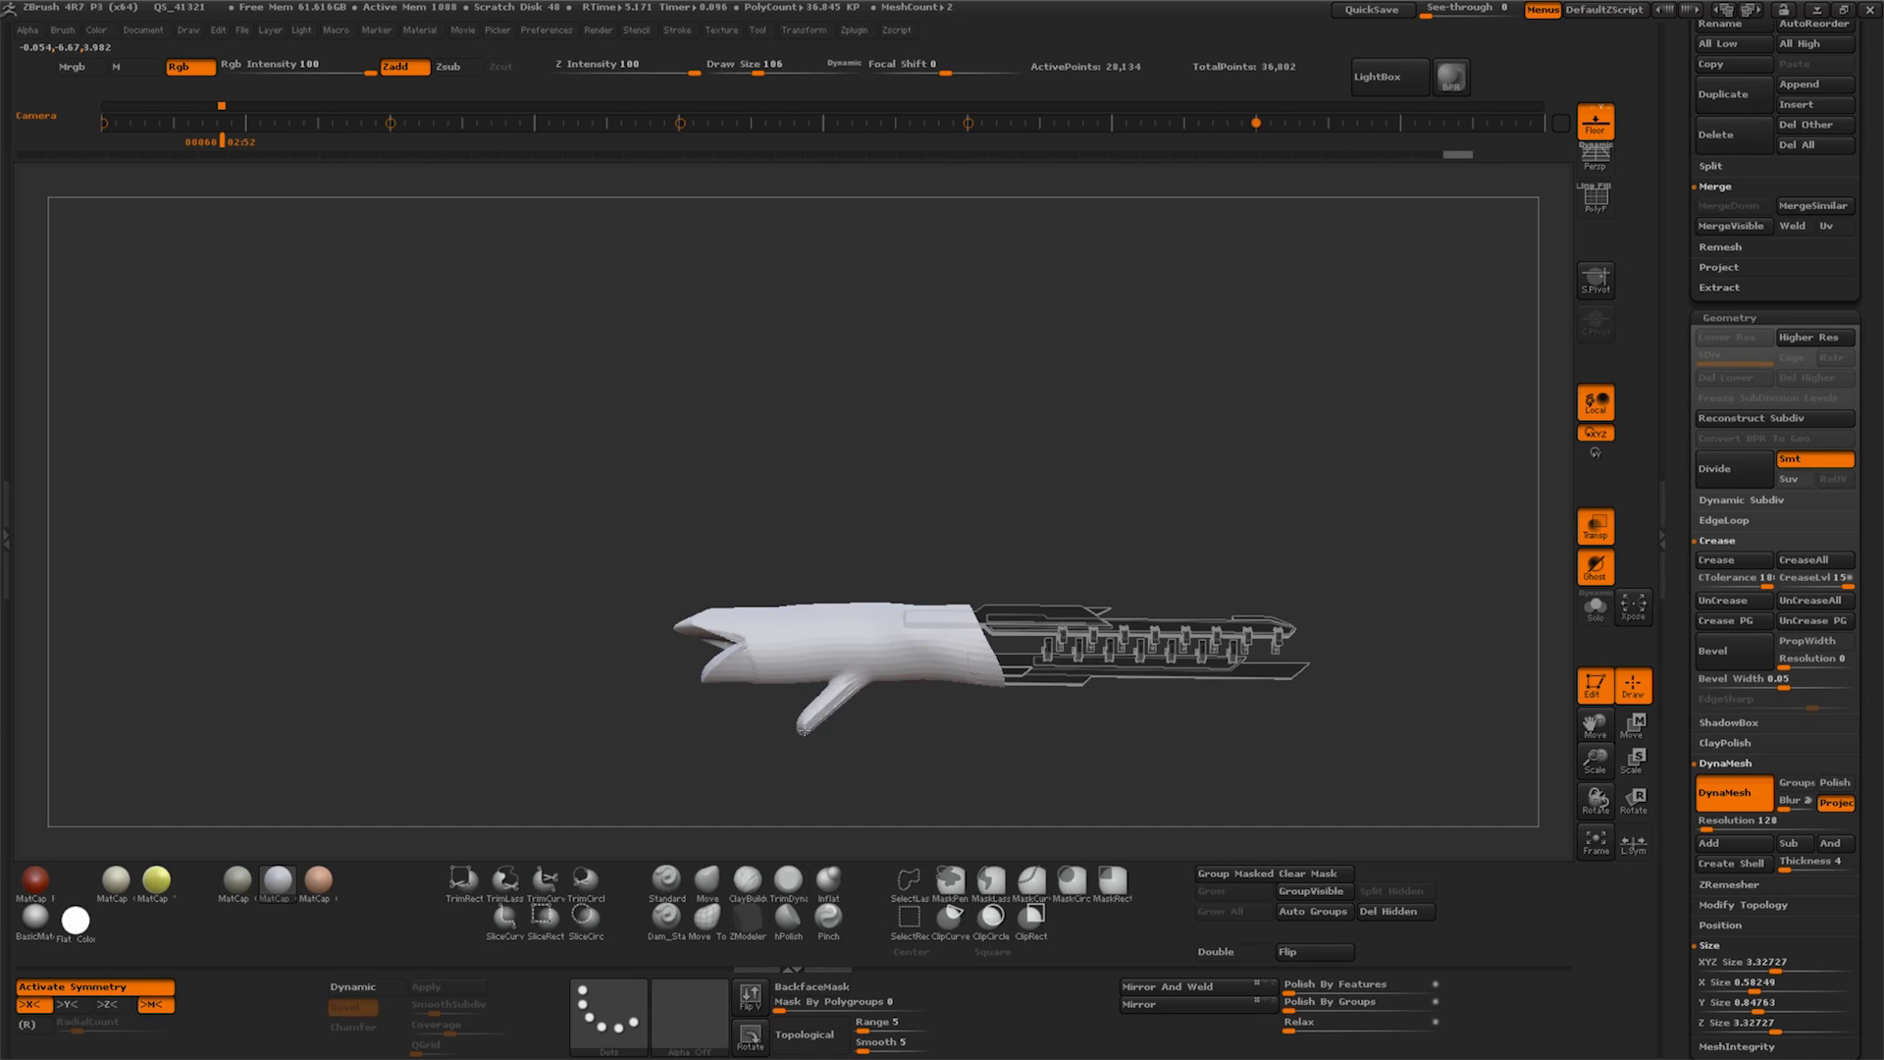
mouse_move(811, 687)
left_mouse_down()
mouse_move(828, 779)
mouse_move(1030, 756)
left_mouse_up()
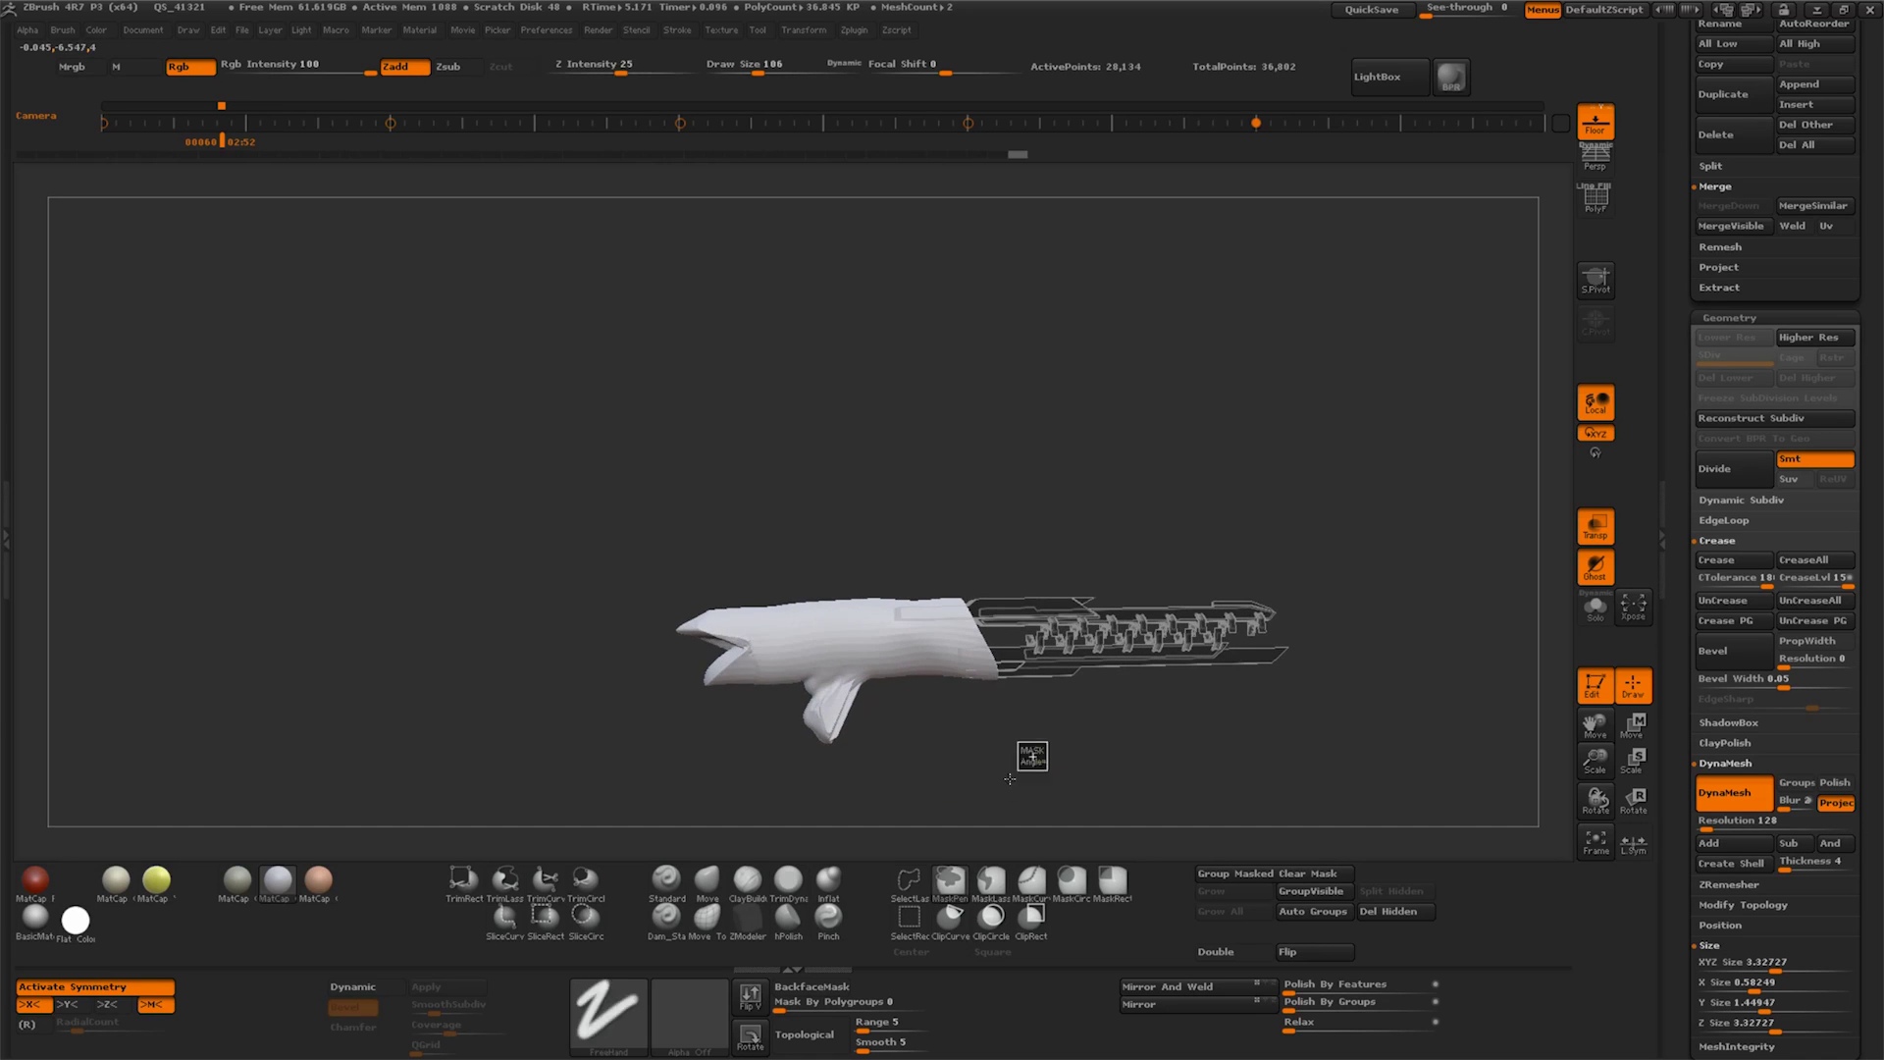
left_click_drag(910, 746, 744, 852)
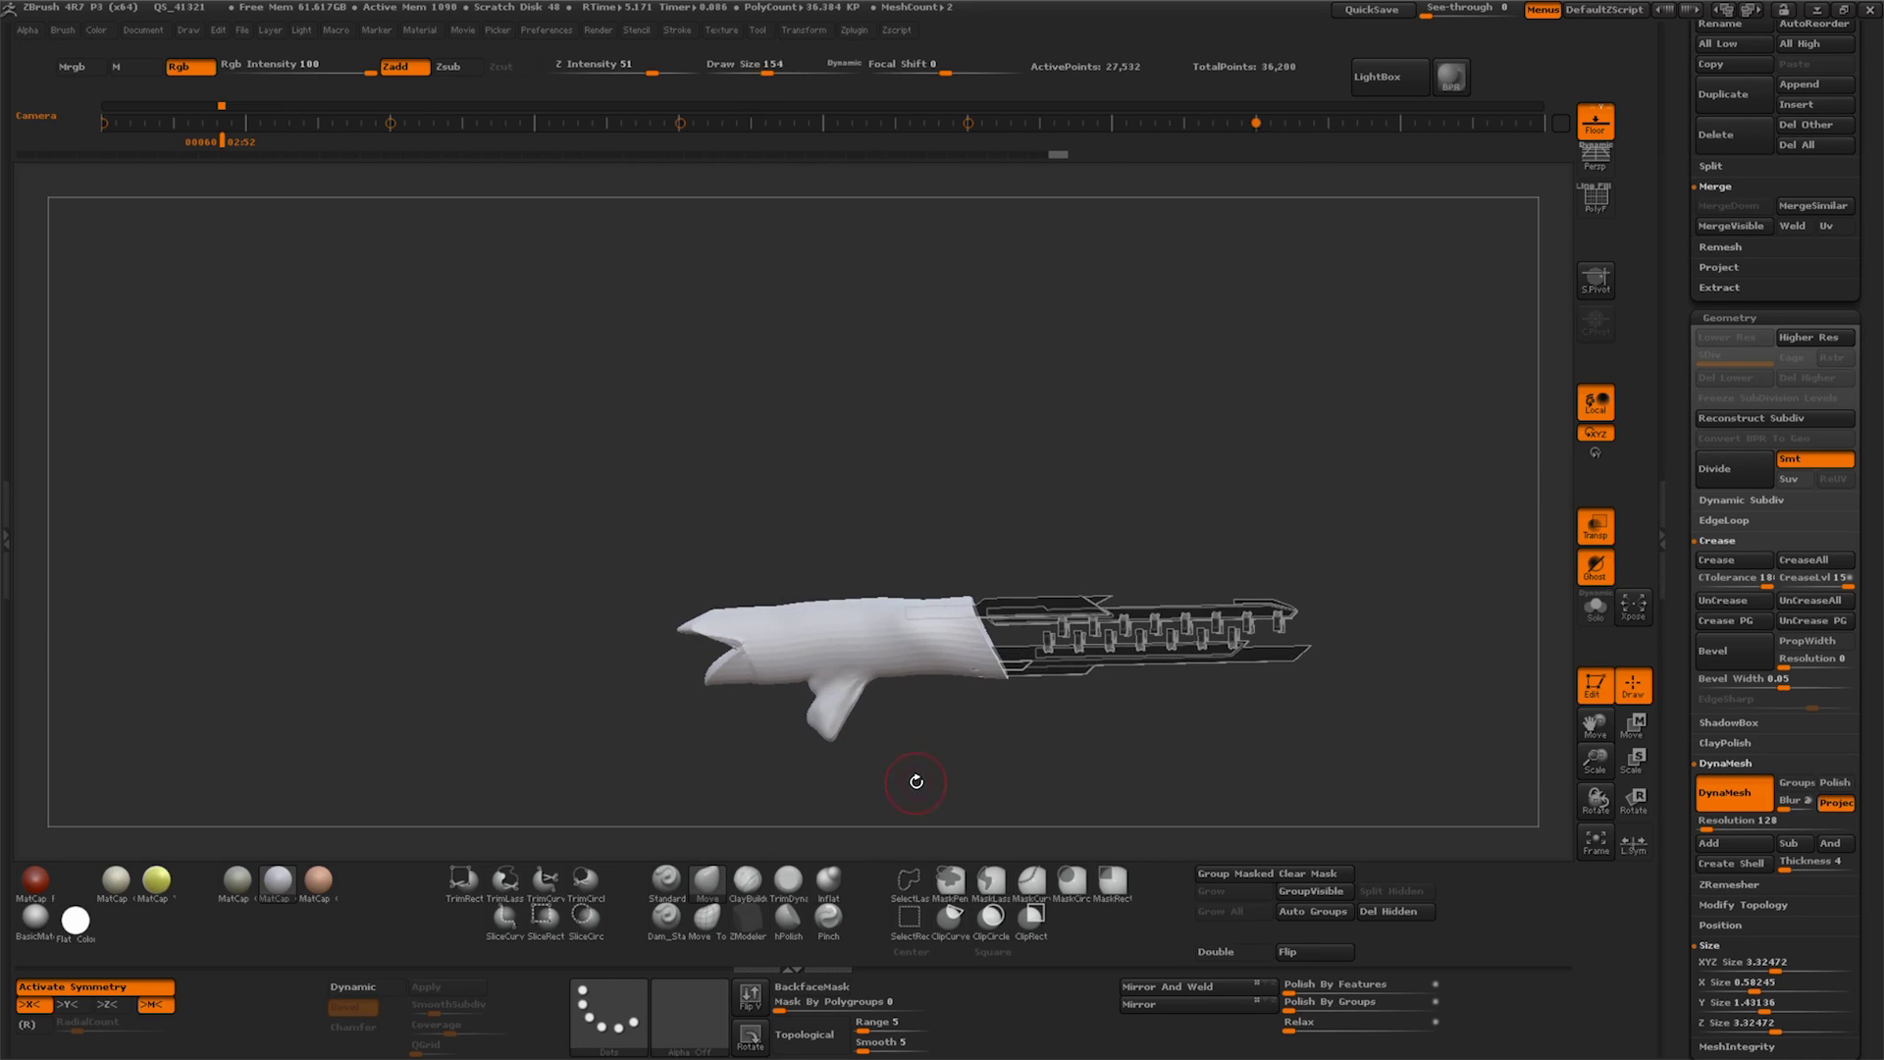
left_click_drag(840, 687, 911, 684)
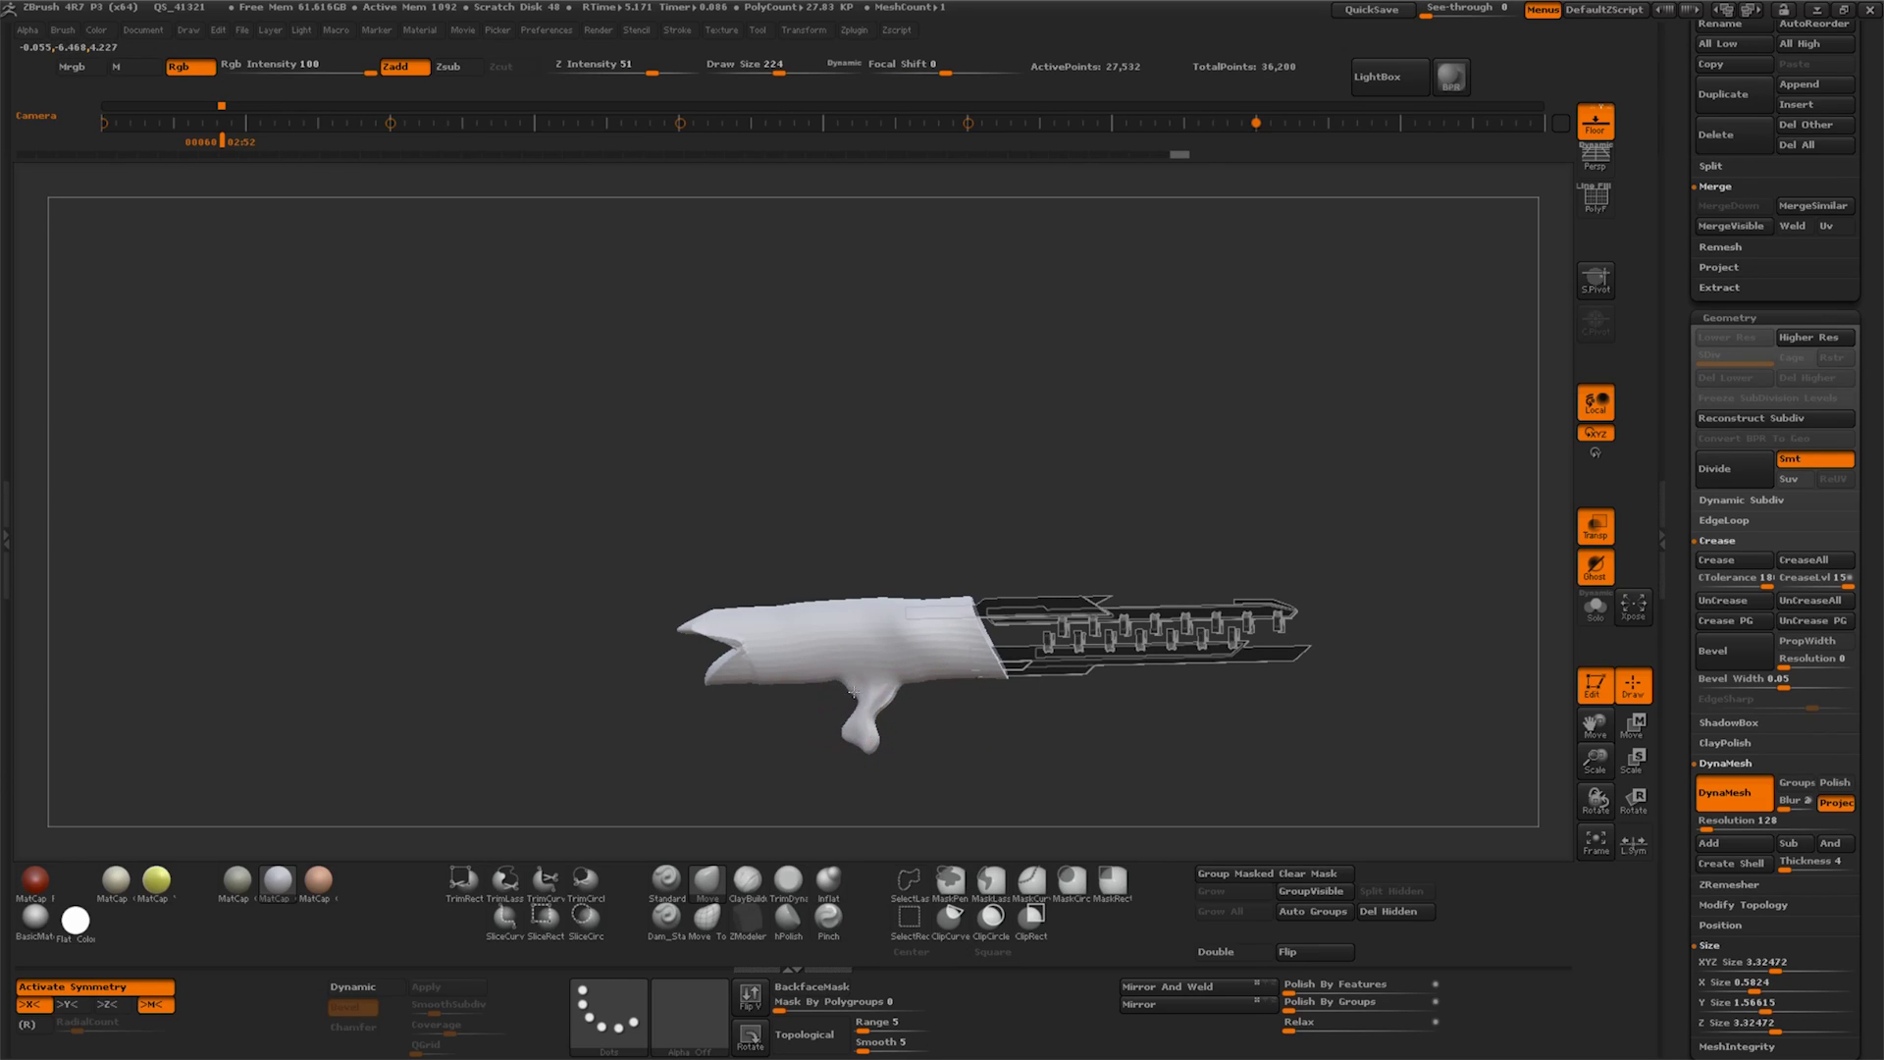
mouse_move(928, 778)
left_mouse_down()
mouse_move(883, 770)
mouse_move(935, 750)
left_mouse_up()
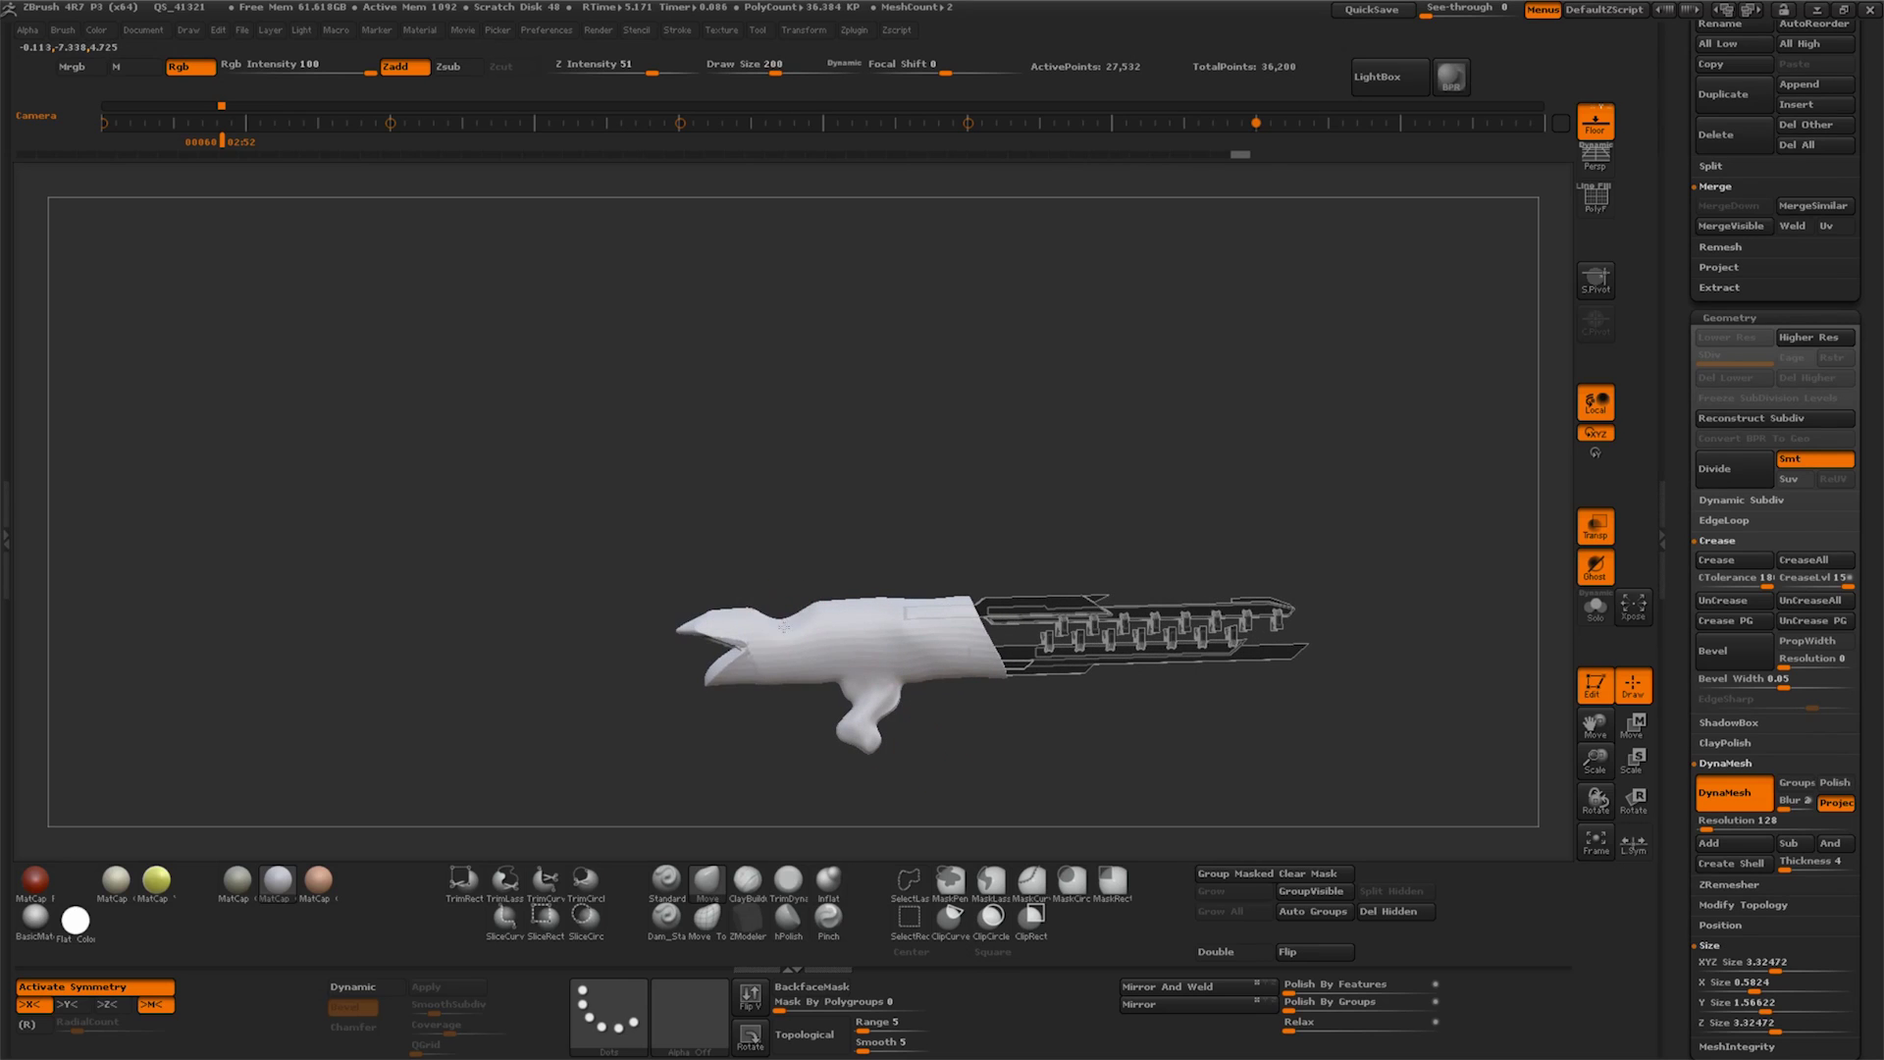
Orbit the rifle to view the new grip from the side and top-down
left_click_drag(693, 668, 757, 760)
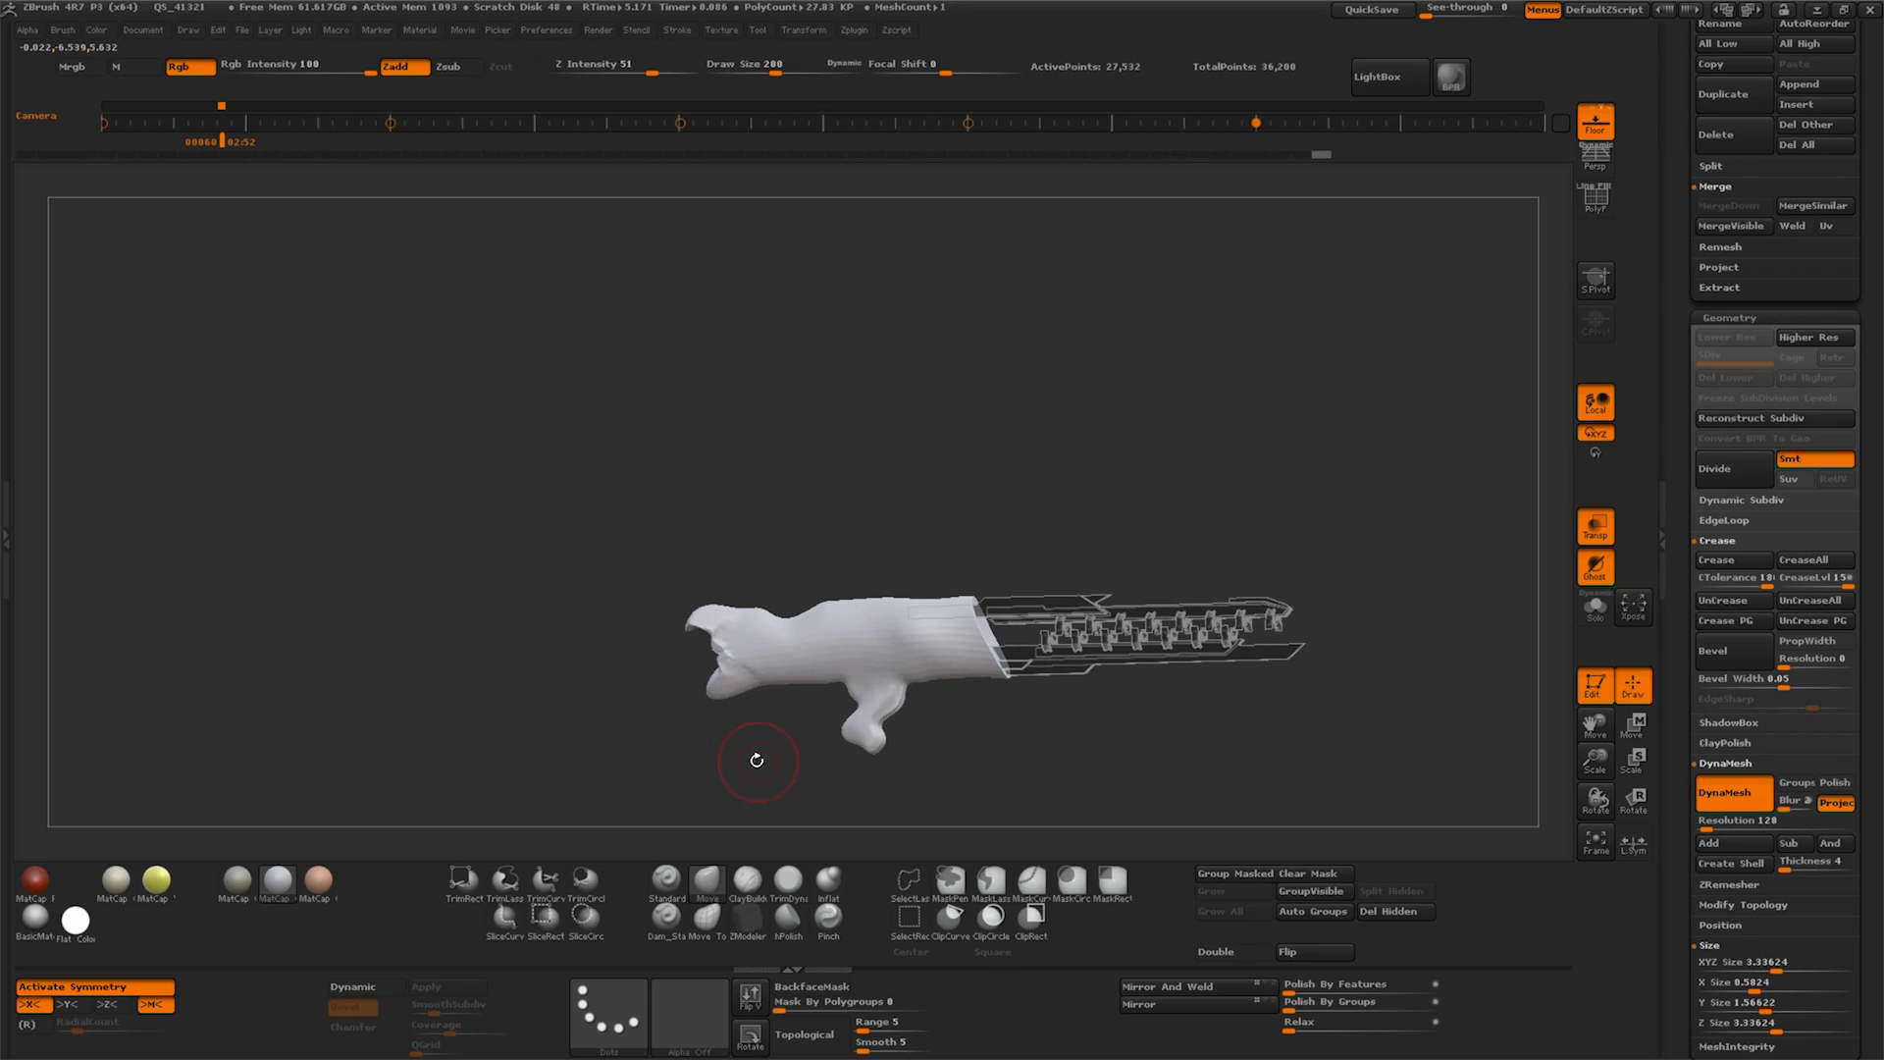
left_click_drag(1060, 766, 1078, 759)
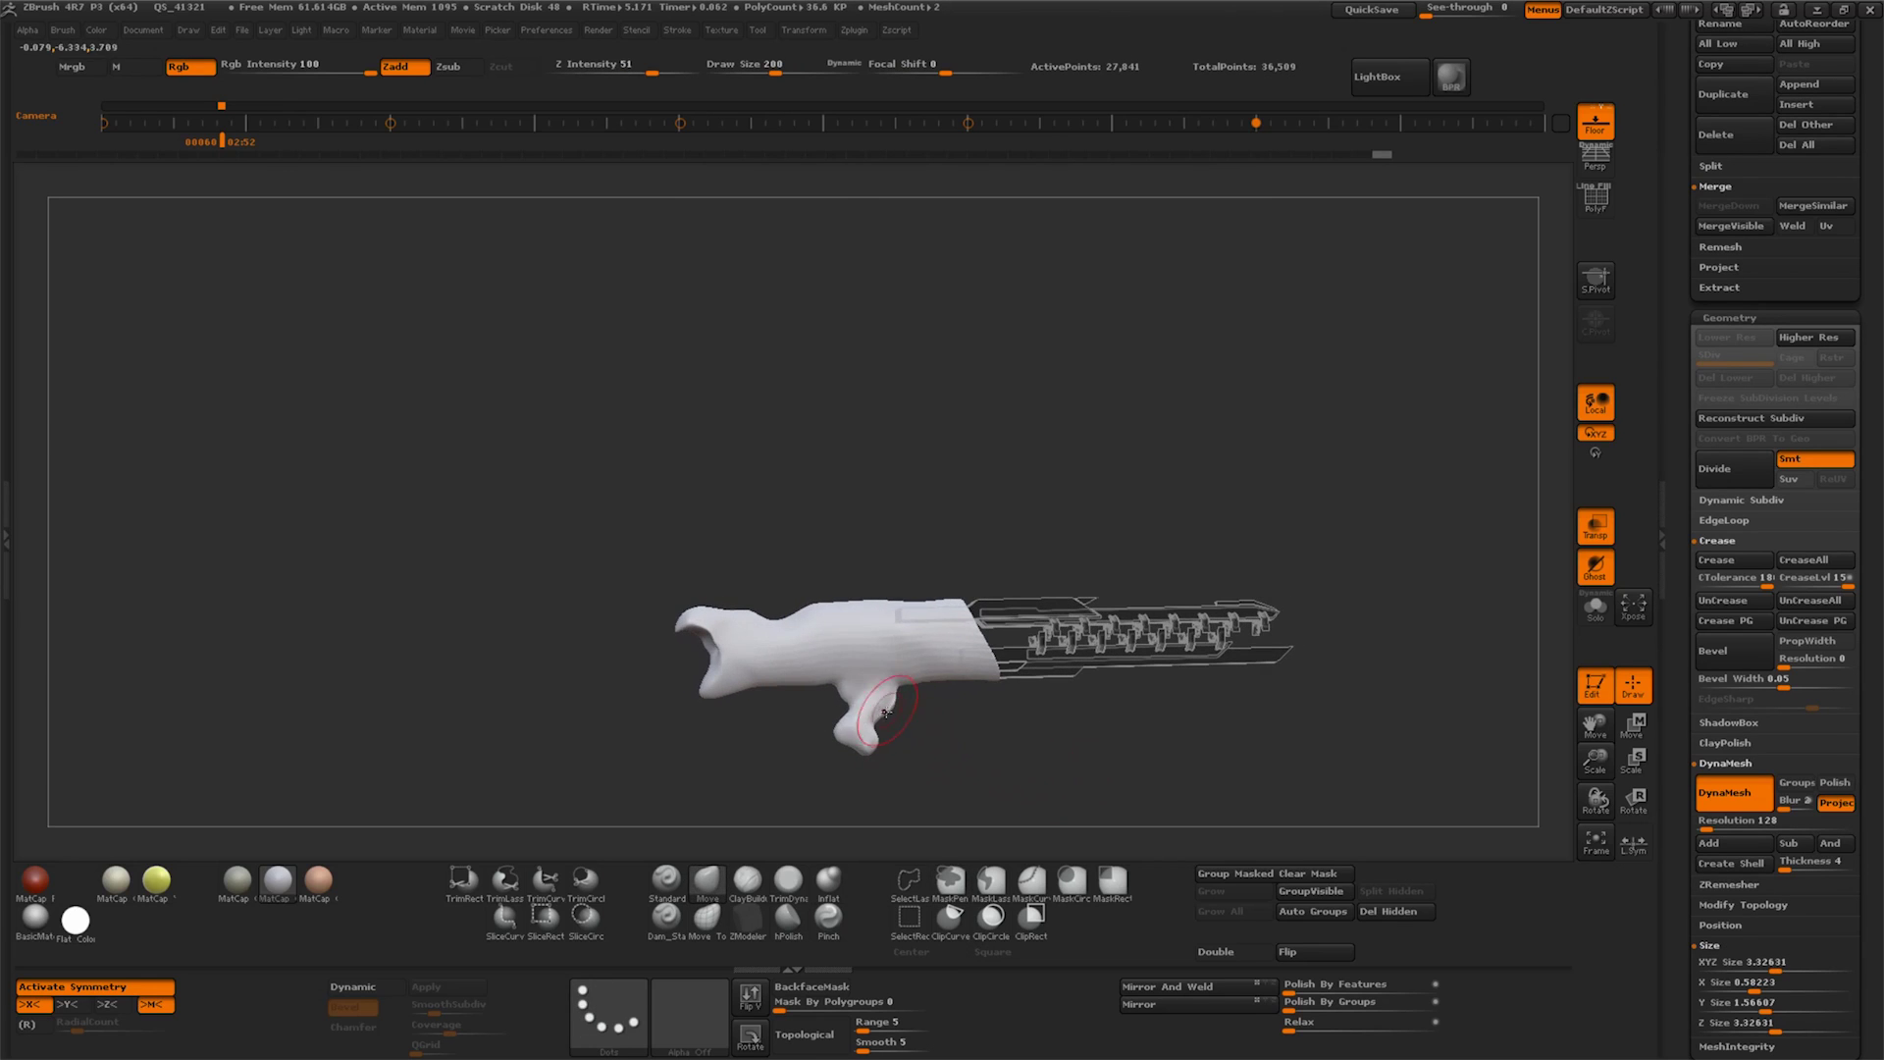
left_click_drag(878, 707, 866, 822)
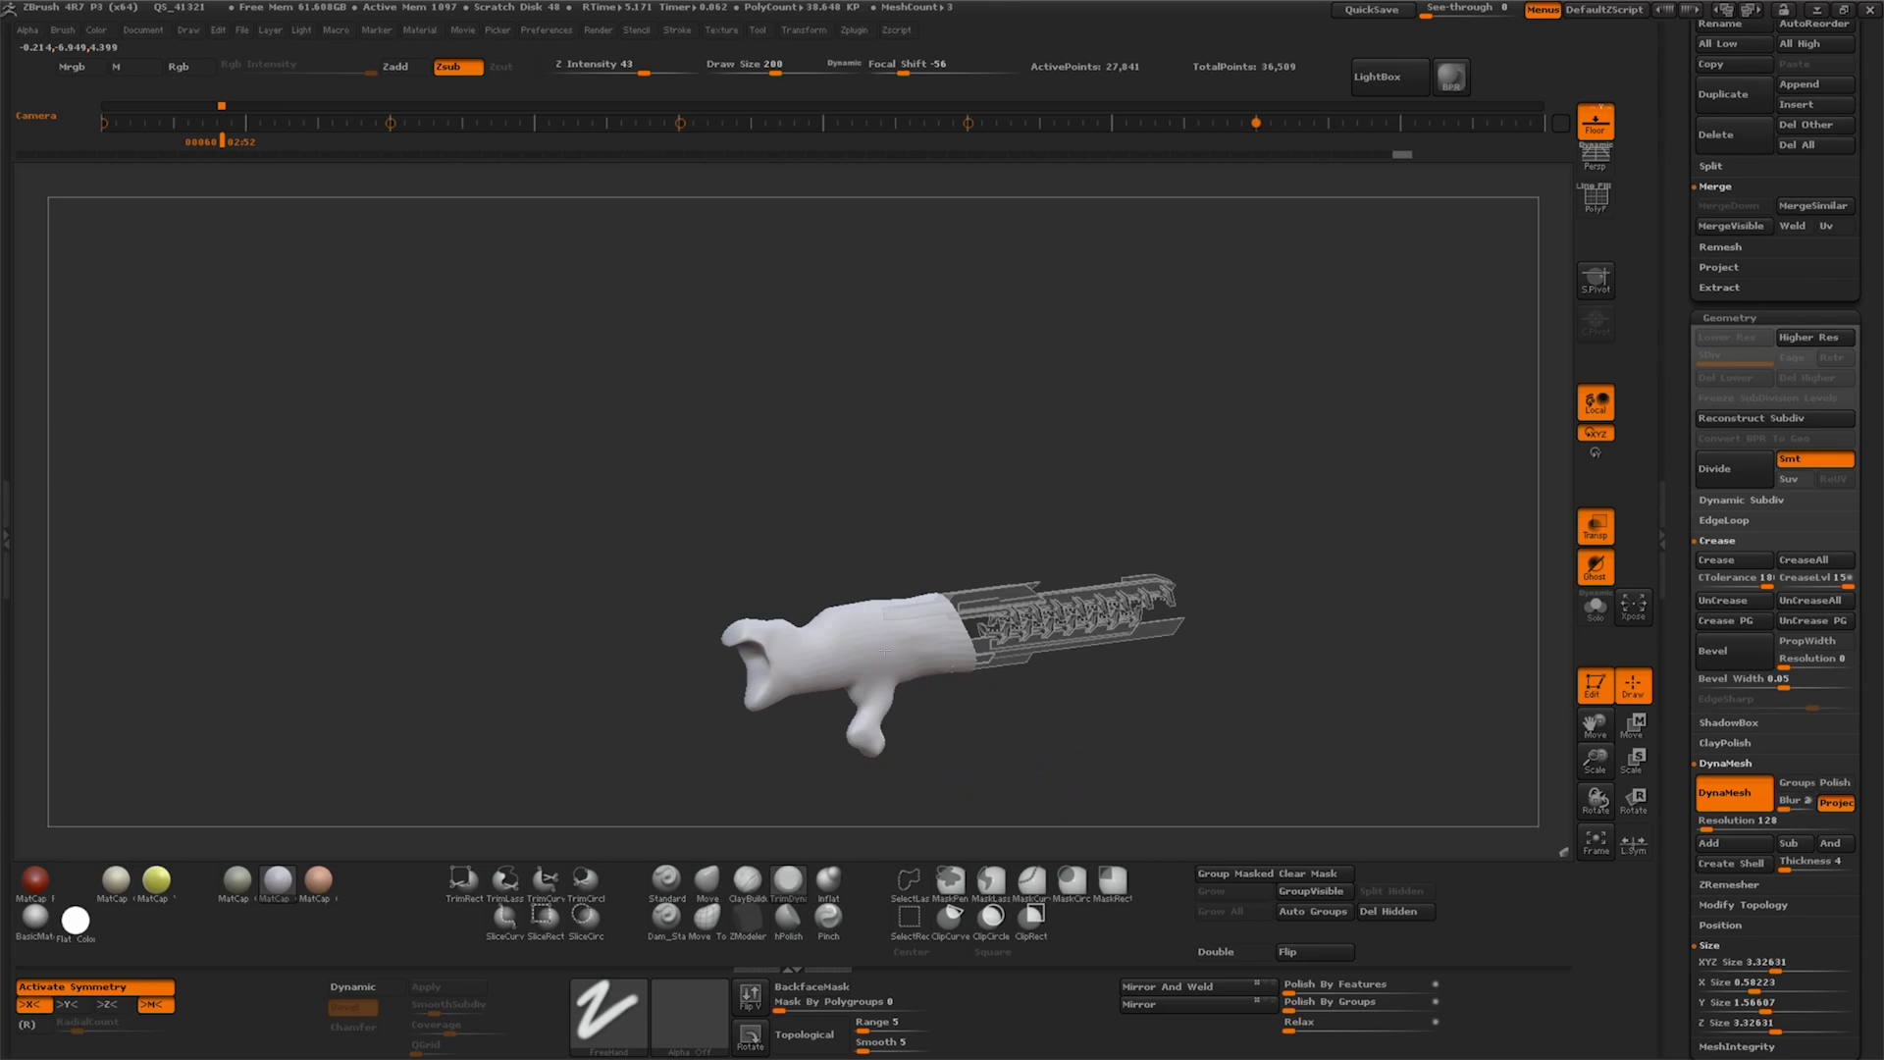
left_click_drag(869, 647, 1047, 782)
left_click_drag(992, 614, 852, 589)
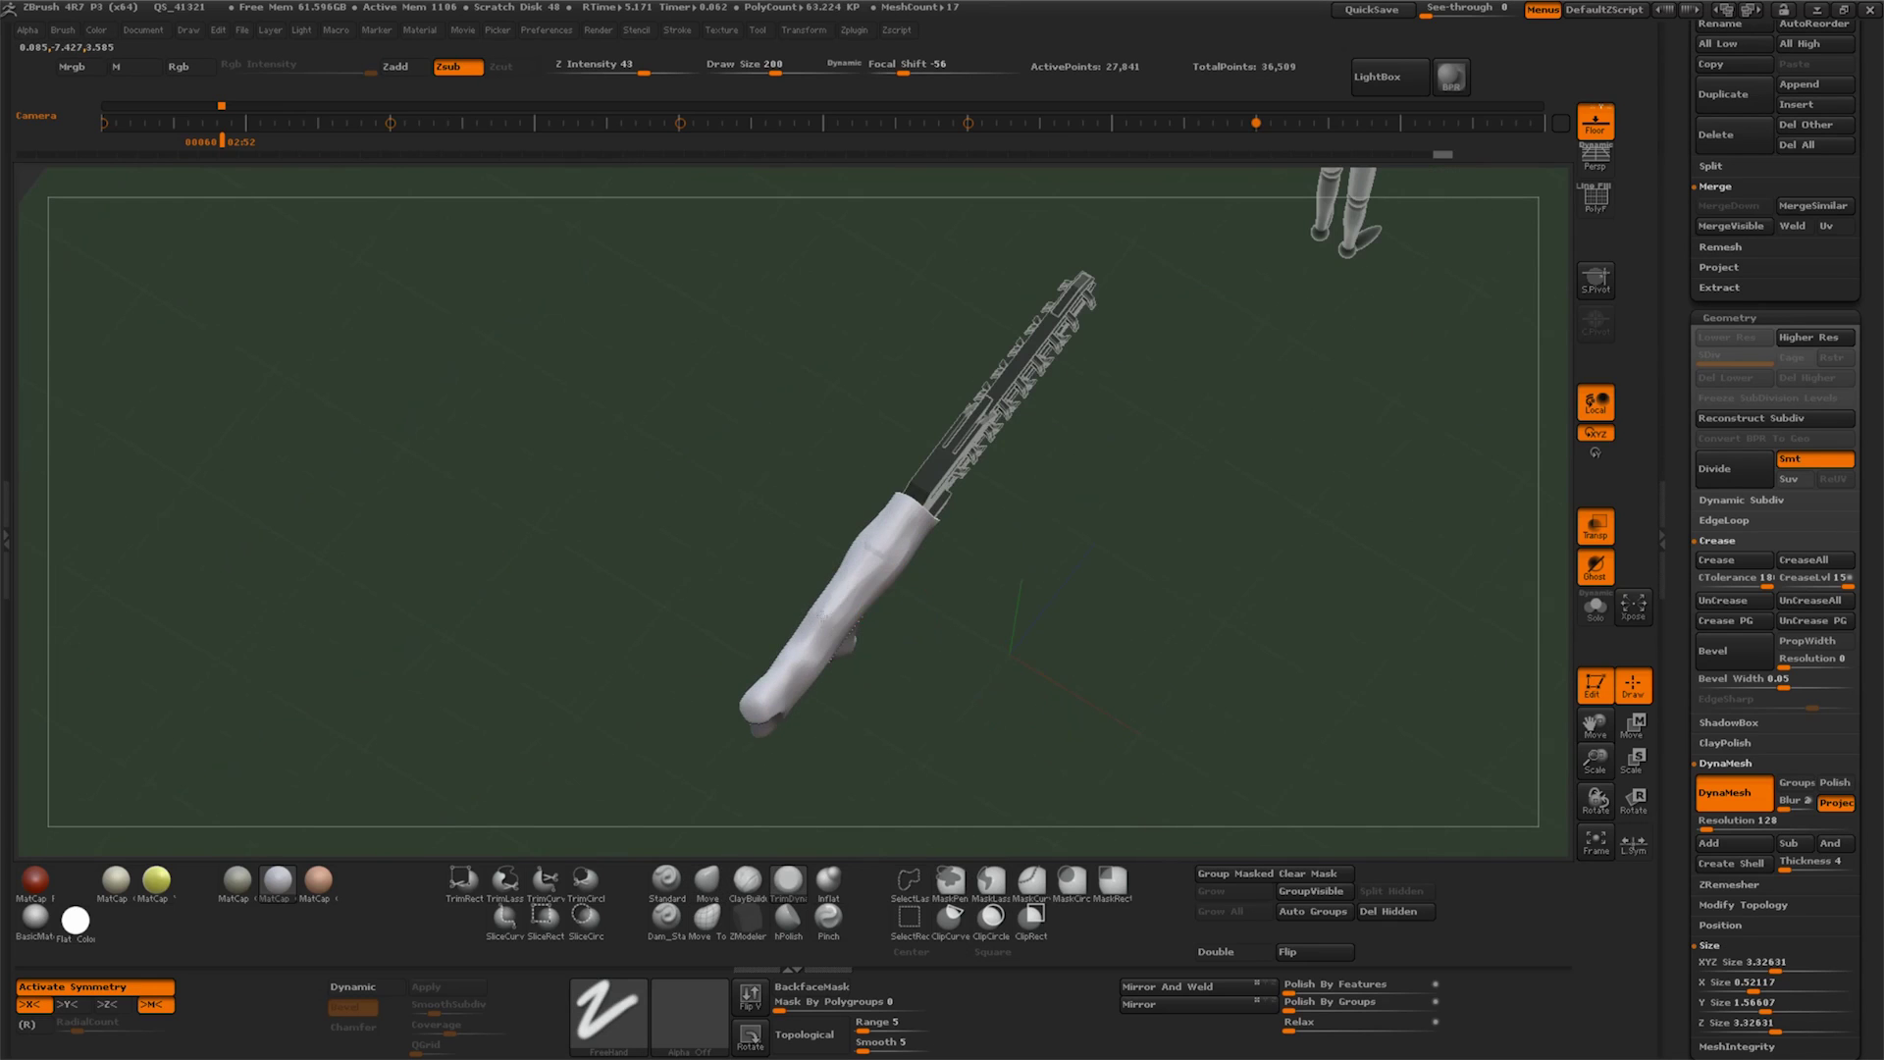
mouse_move(913, 496)
left_mouse_down()
mouse_move(1030, 589)
mouse_move(928, 567)
mouse_move(984, 574)
mouse_move(970, 567)
left_mouse_up()
Switch to a push-pull brush and review the stock and grip from many angles
left_click(708, 875)
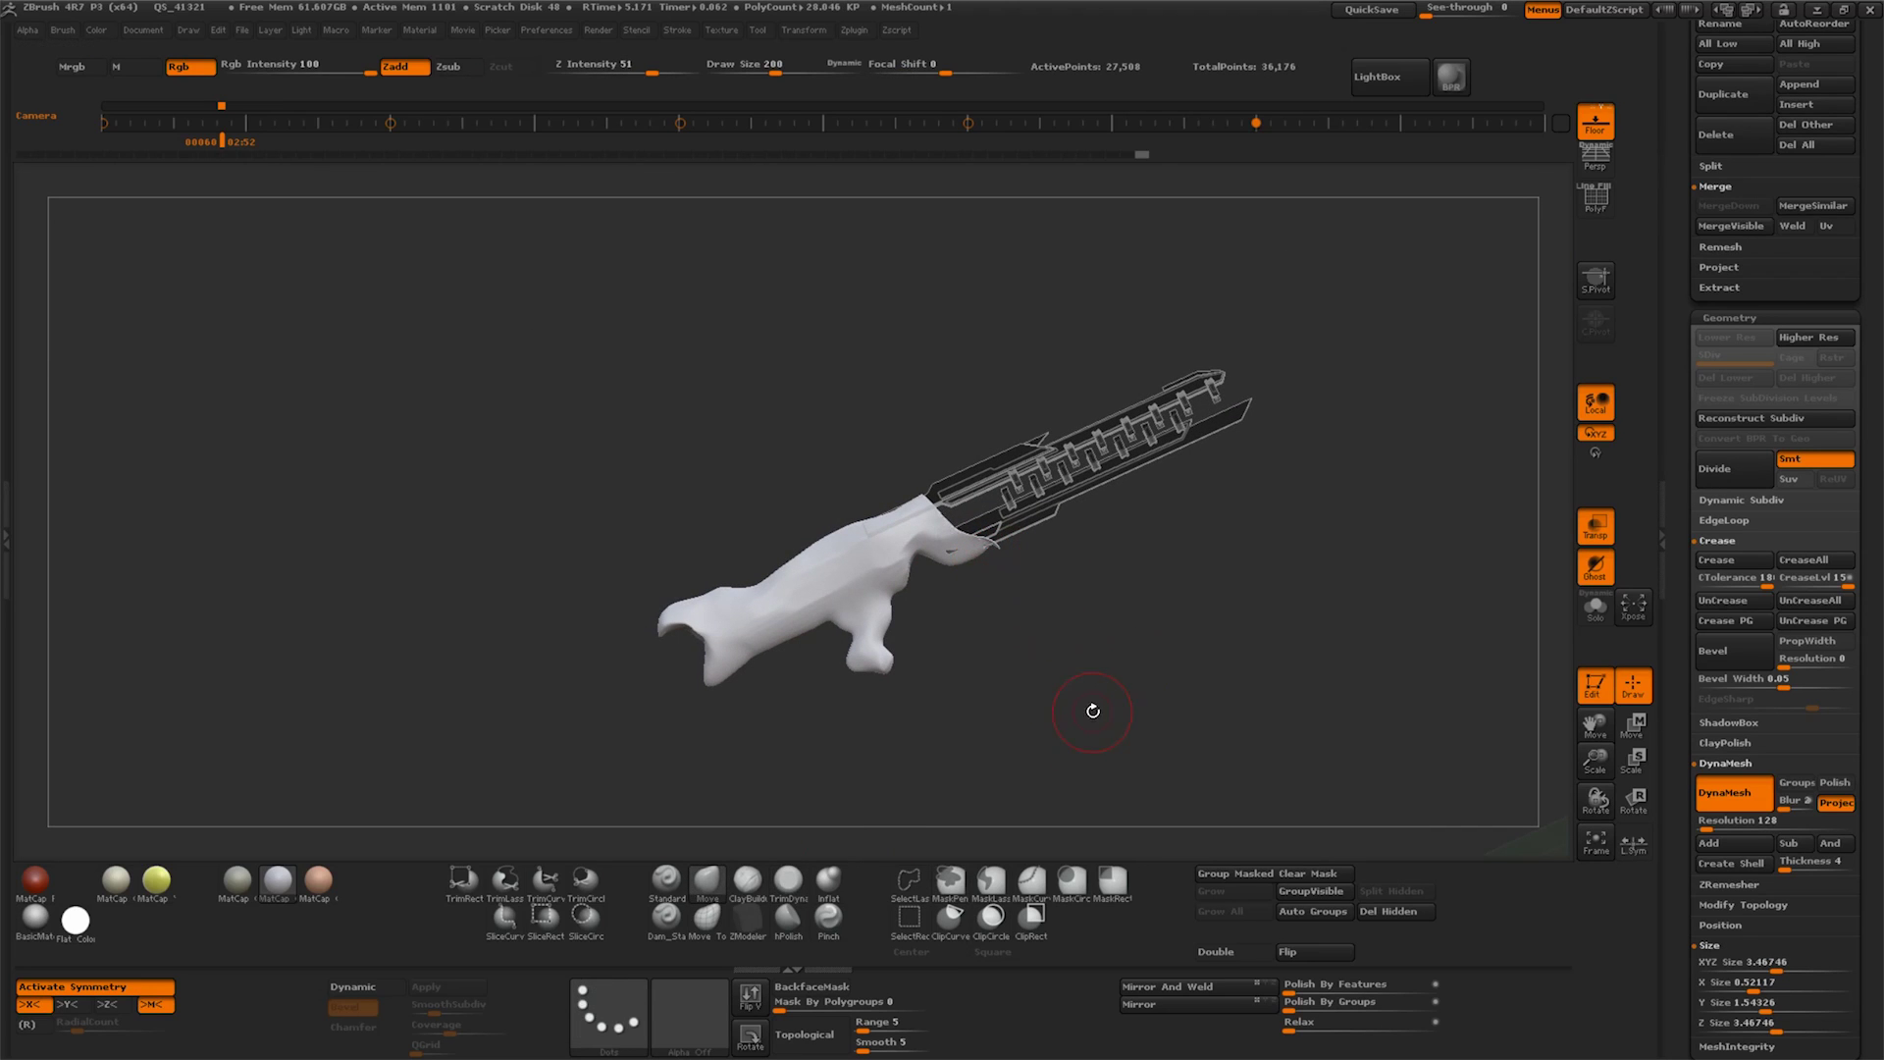
left_click_drag(796, 623, 784, 628)
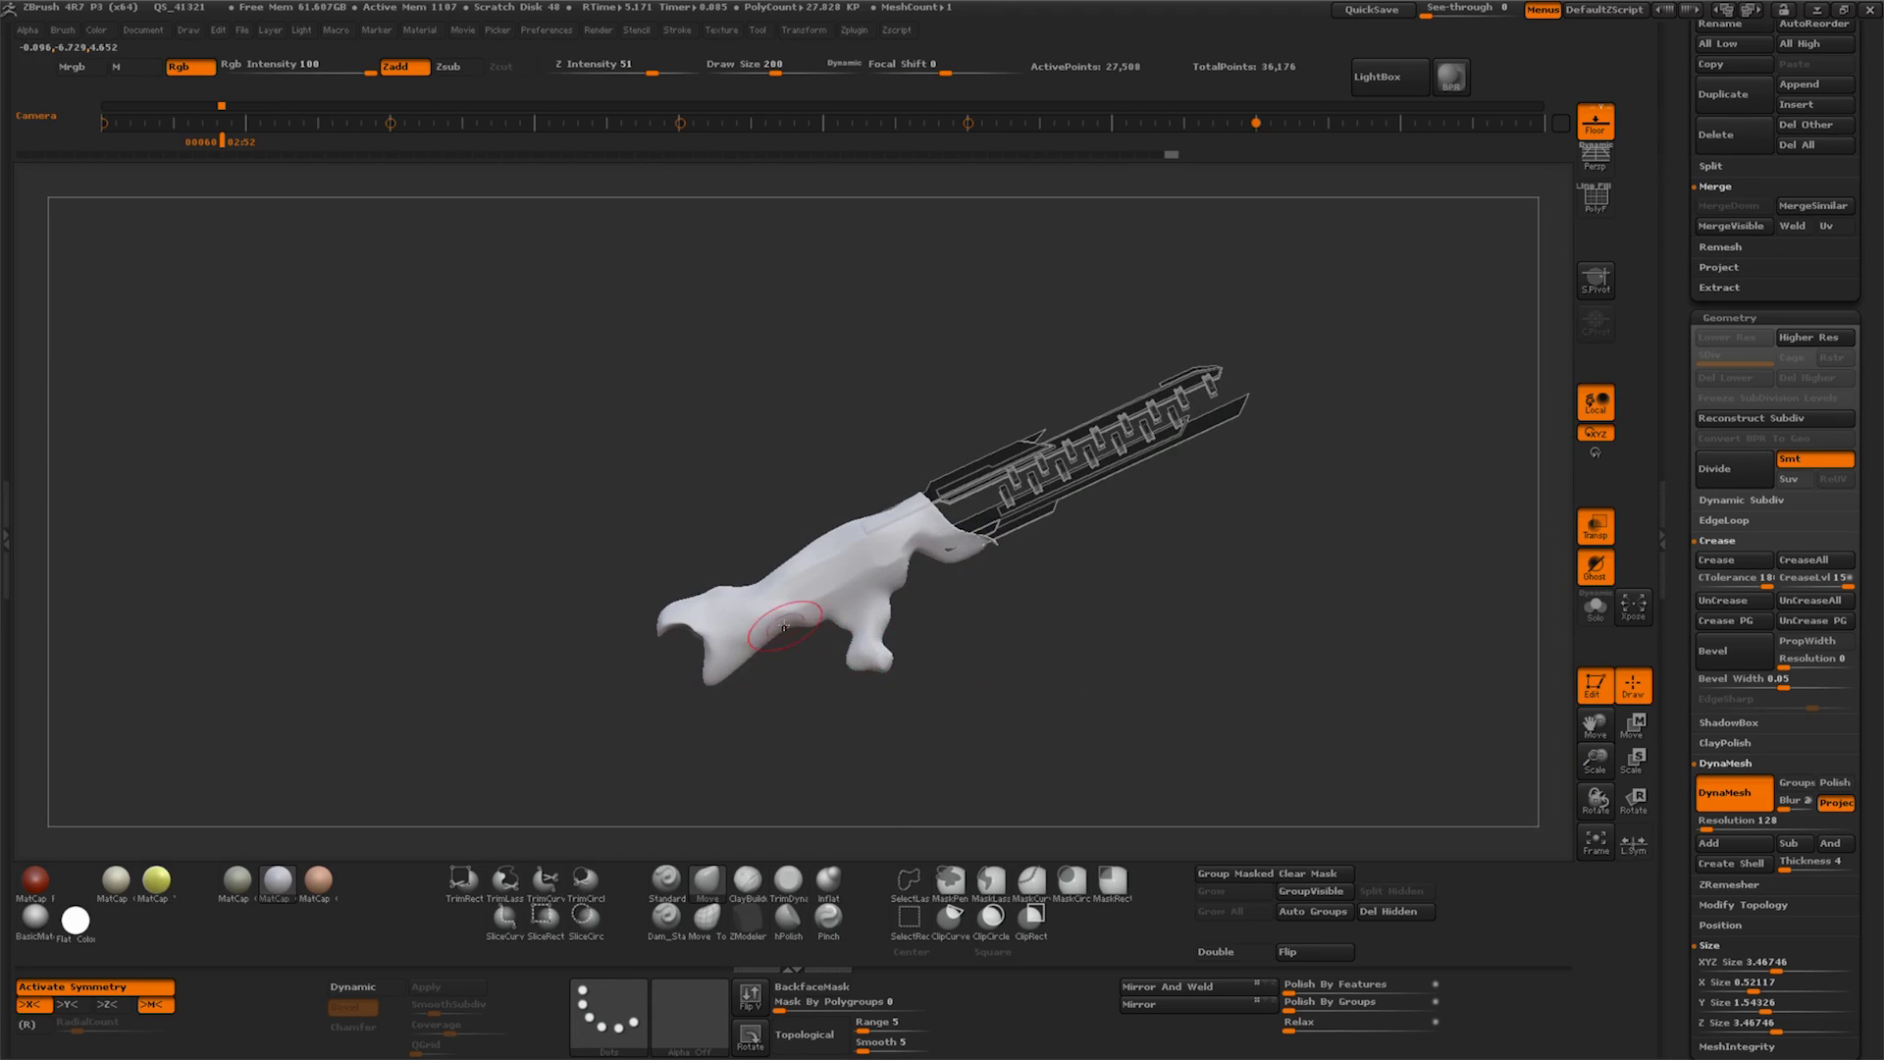
left_click_drag(1007, 672, 728, 597)
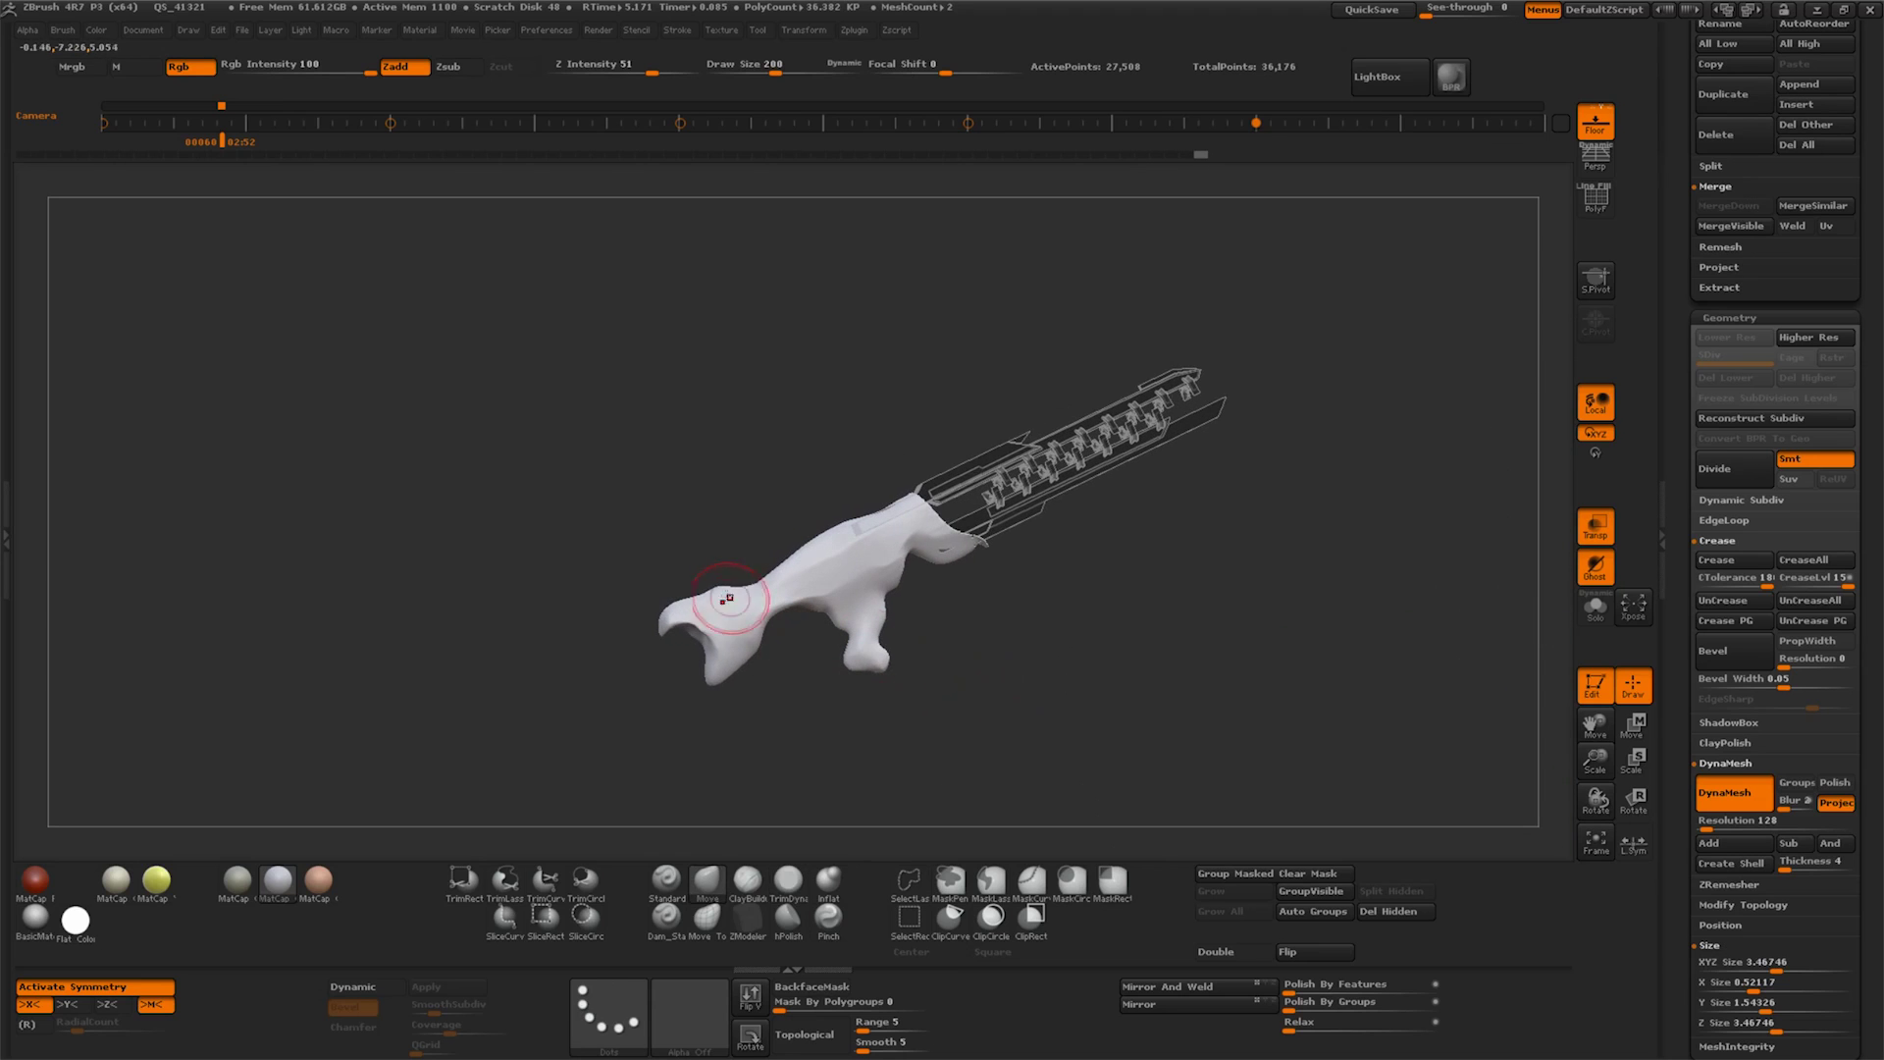
left_click_drag(799, 715, 687, 648)
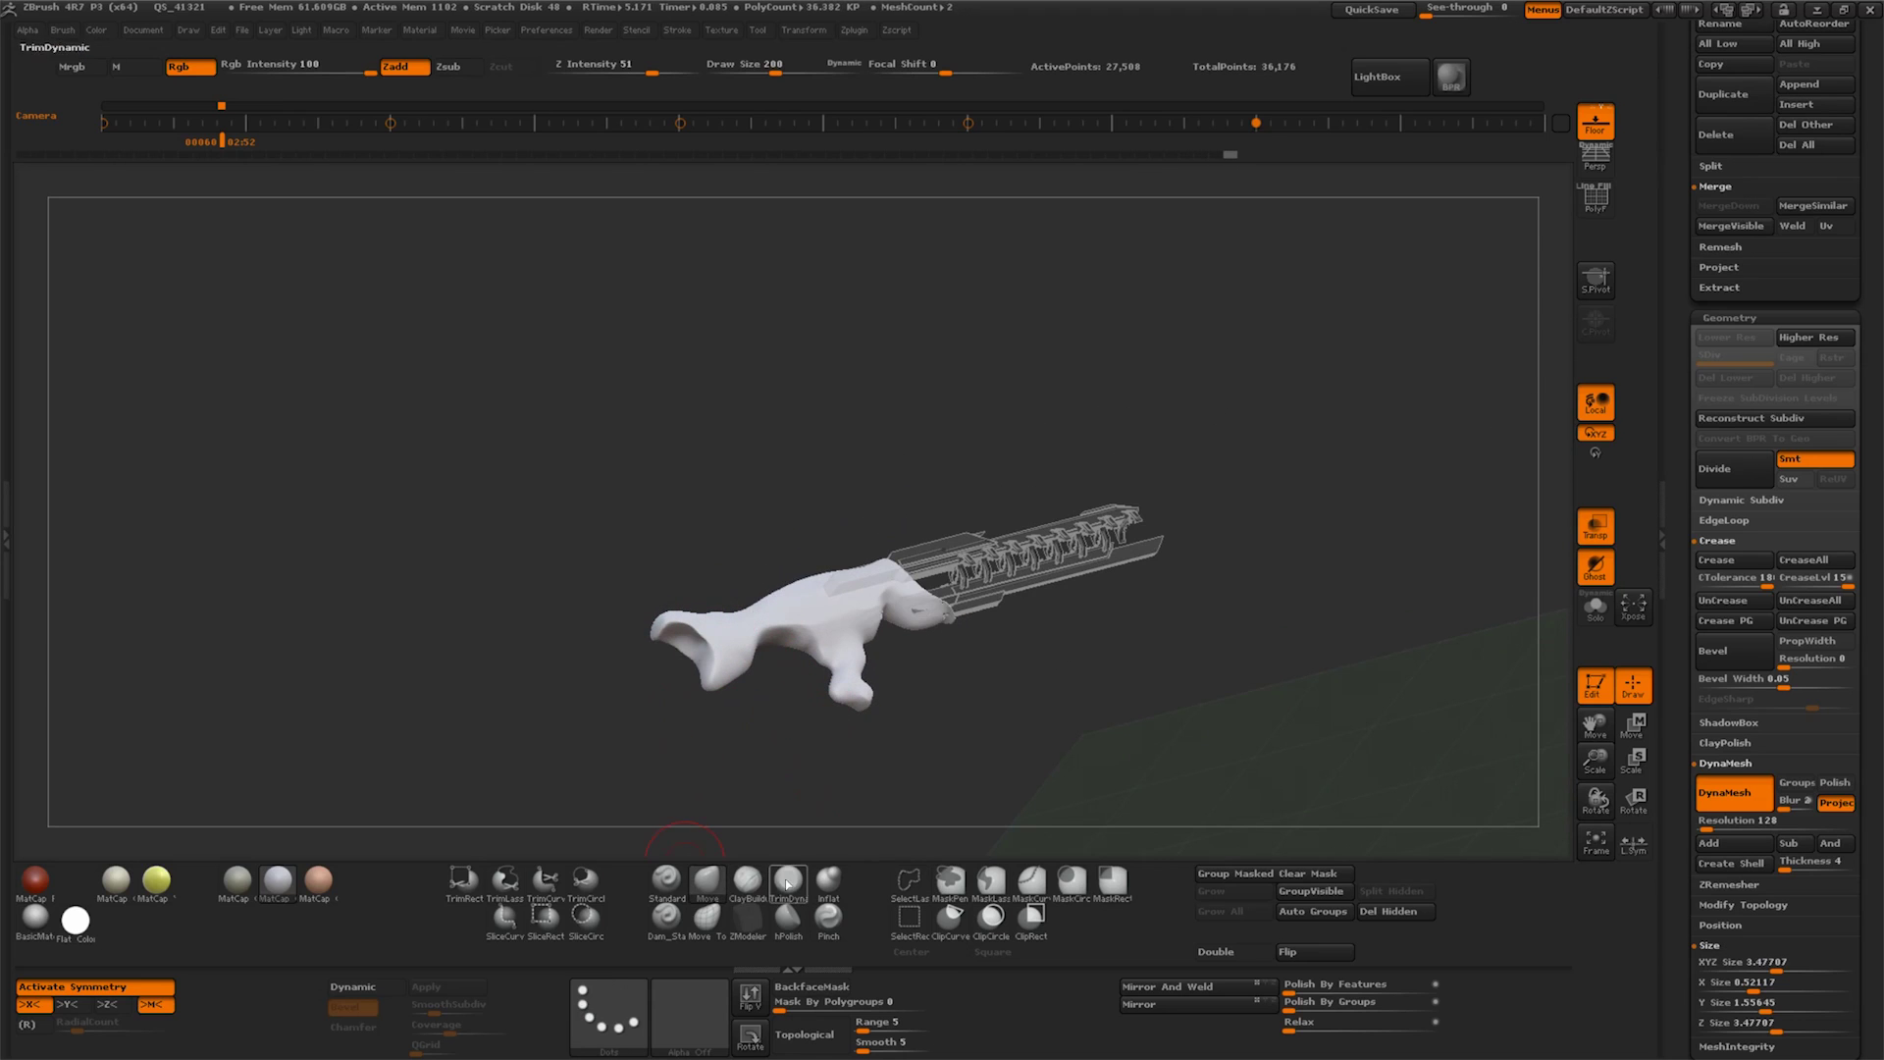
mouse_move(746, 705)
left_mouse_down()
mouse_move(1050, 743)
mouse_move(1055, 693)
left_mouse_up()
left_click_drag(779, 582, 687, 630)
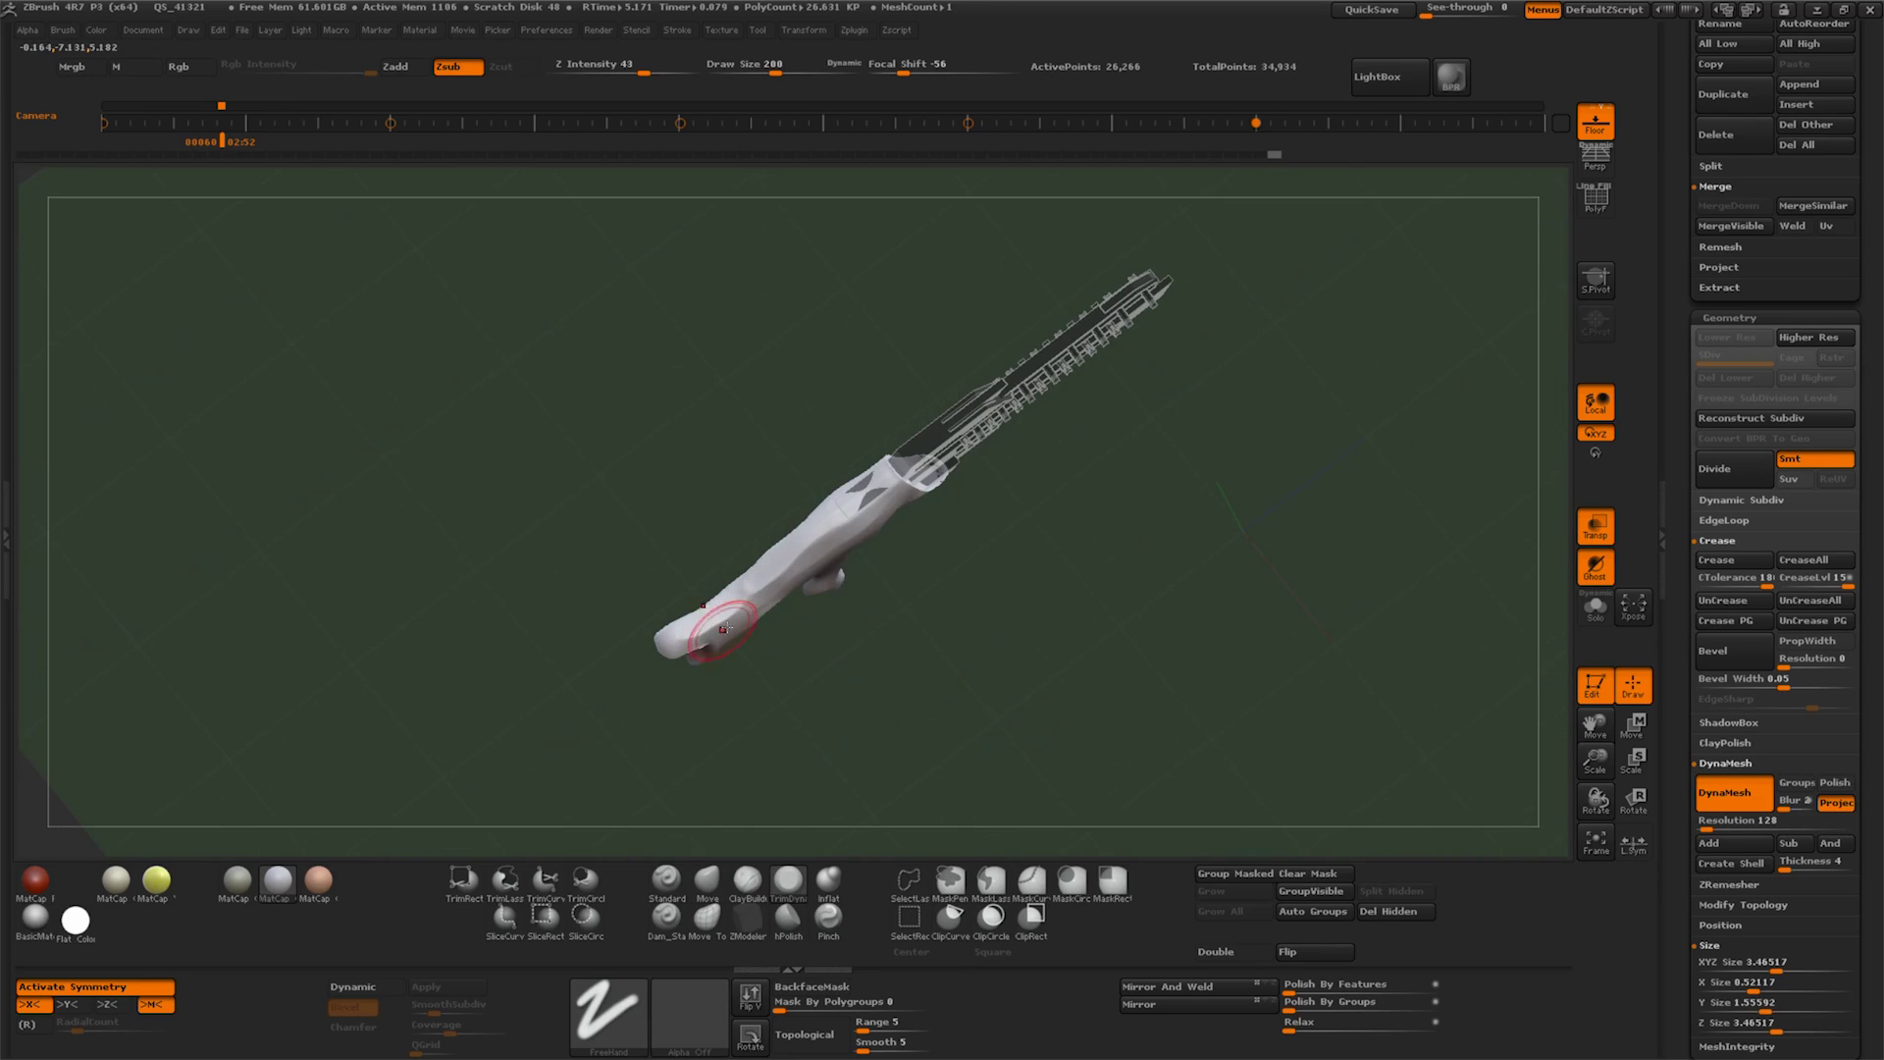
left_click_drag(1092, 641, 728, 632)
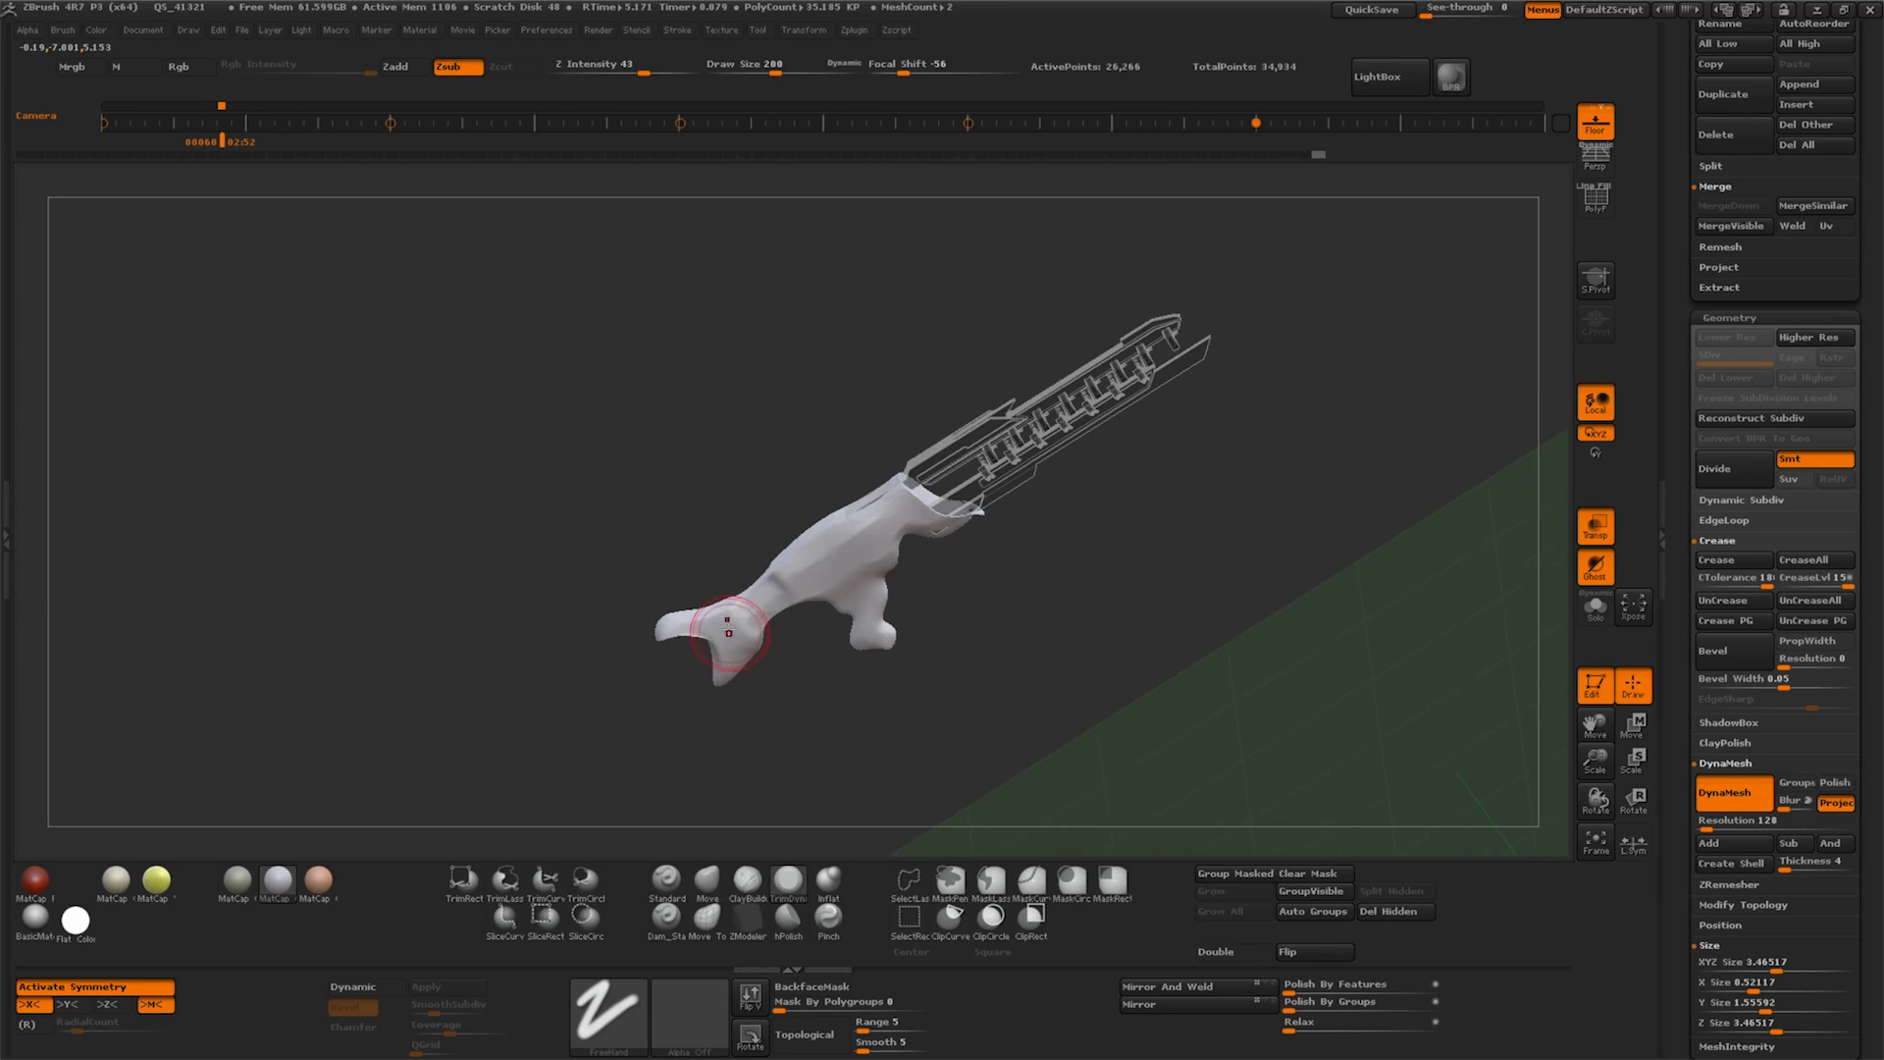
left_click_drag(1078, 631, 978, 533)
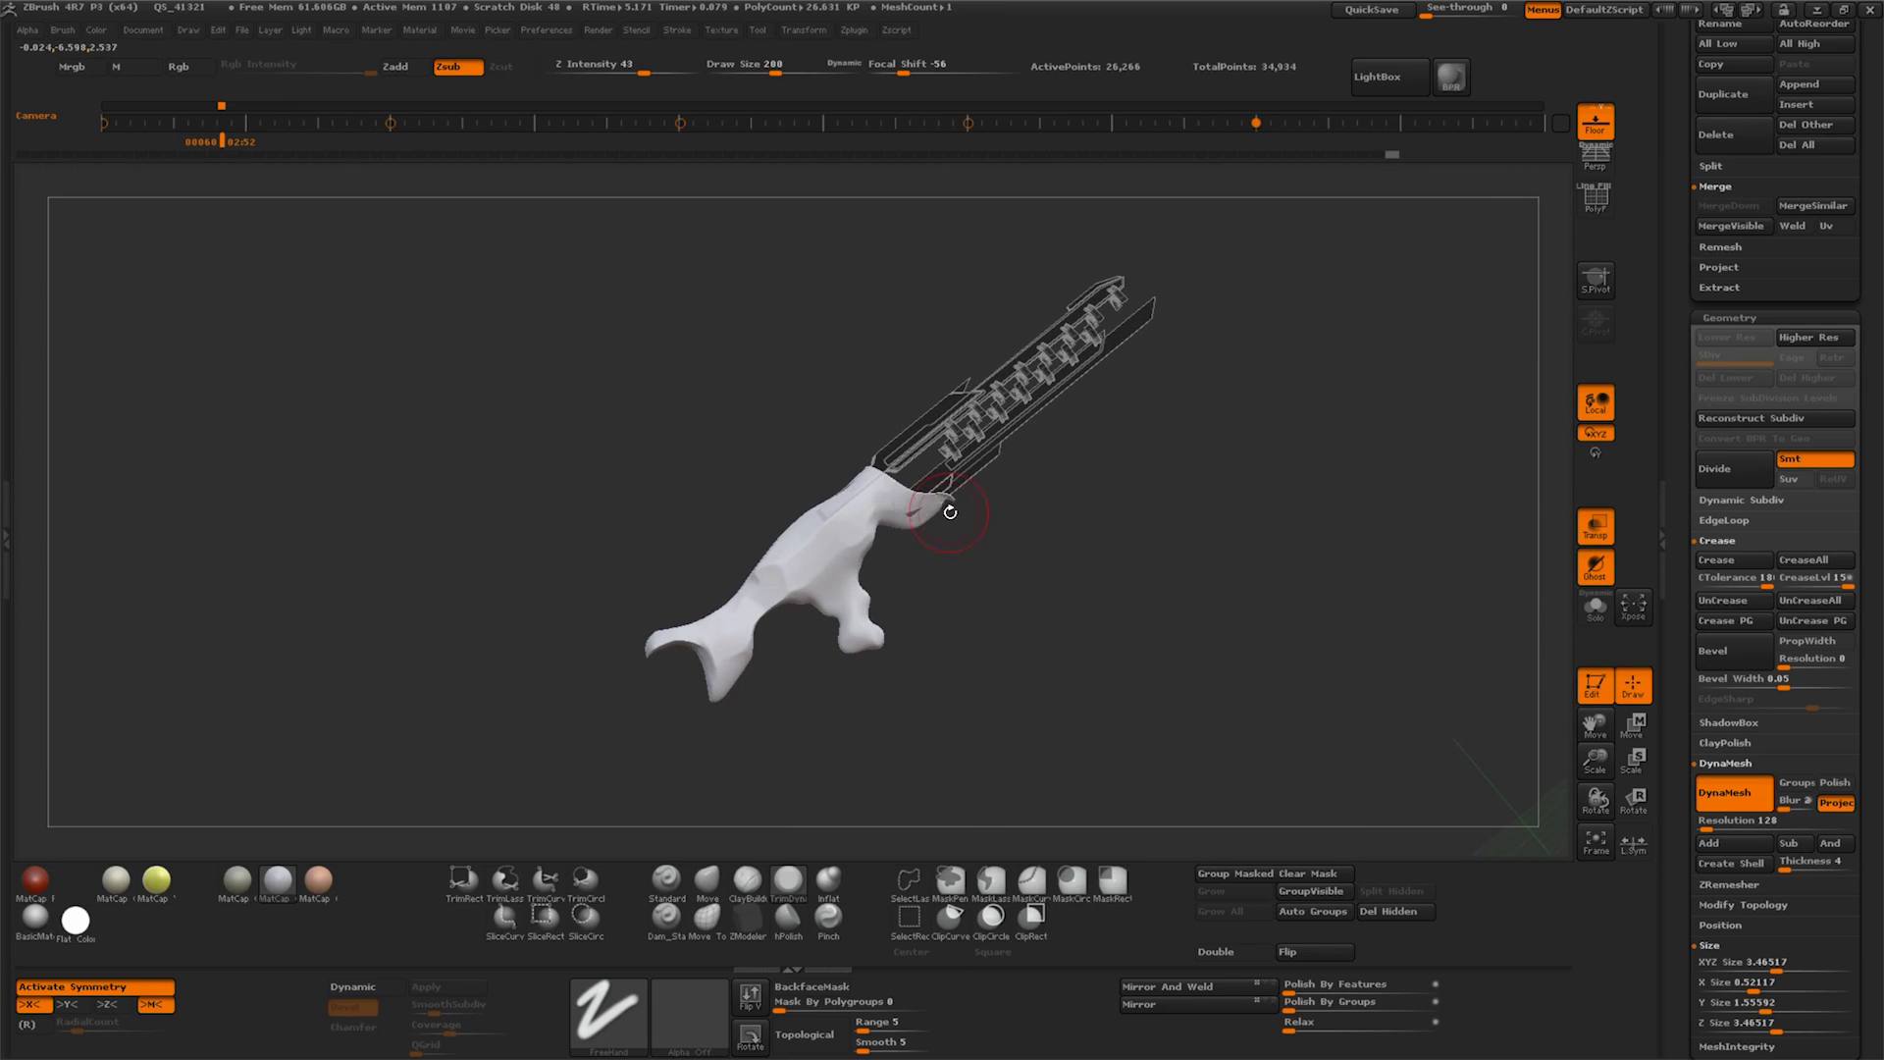
mouse_move(933, 507)
left_mouse_down()
mouse_move(1148, 601)
mouse_move(1146, 682)
left_mouse_up()
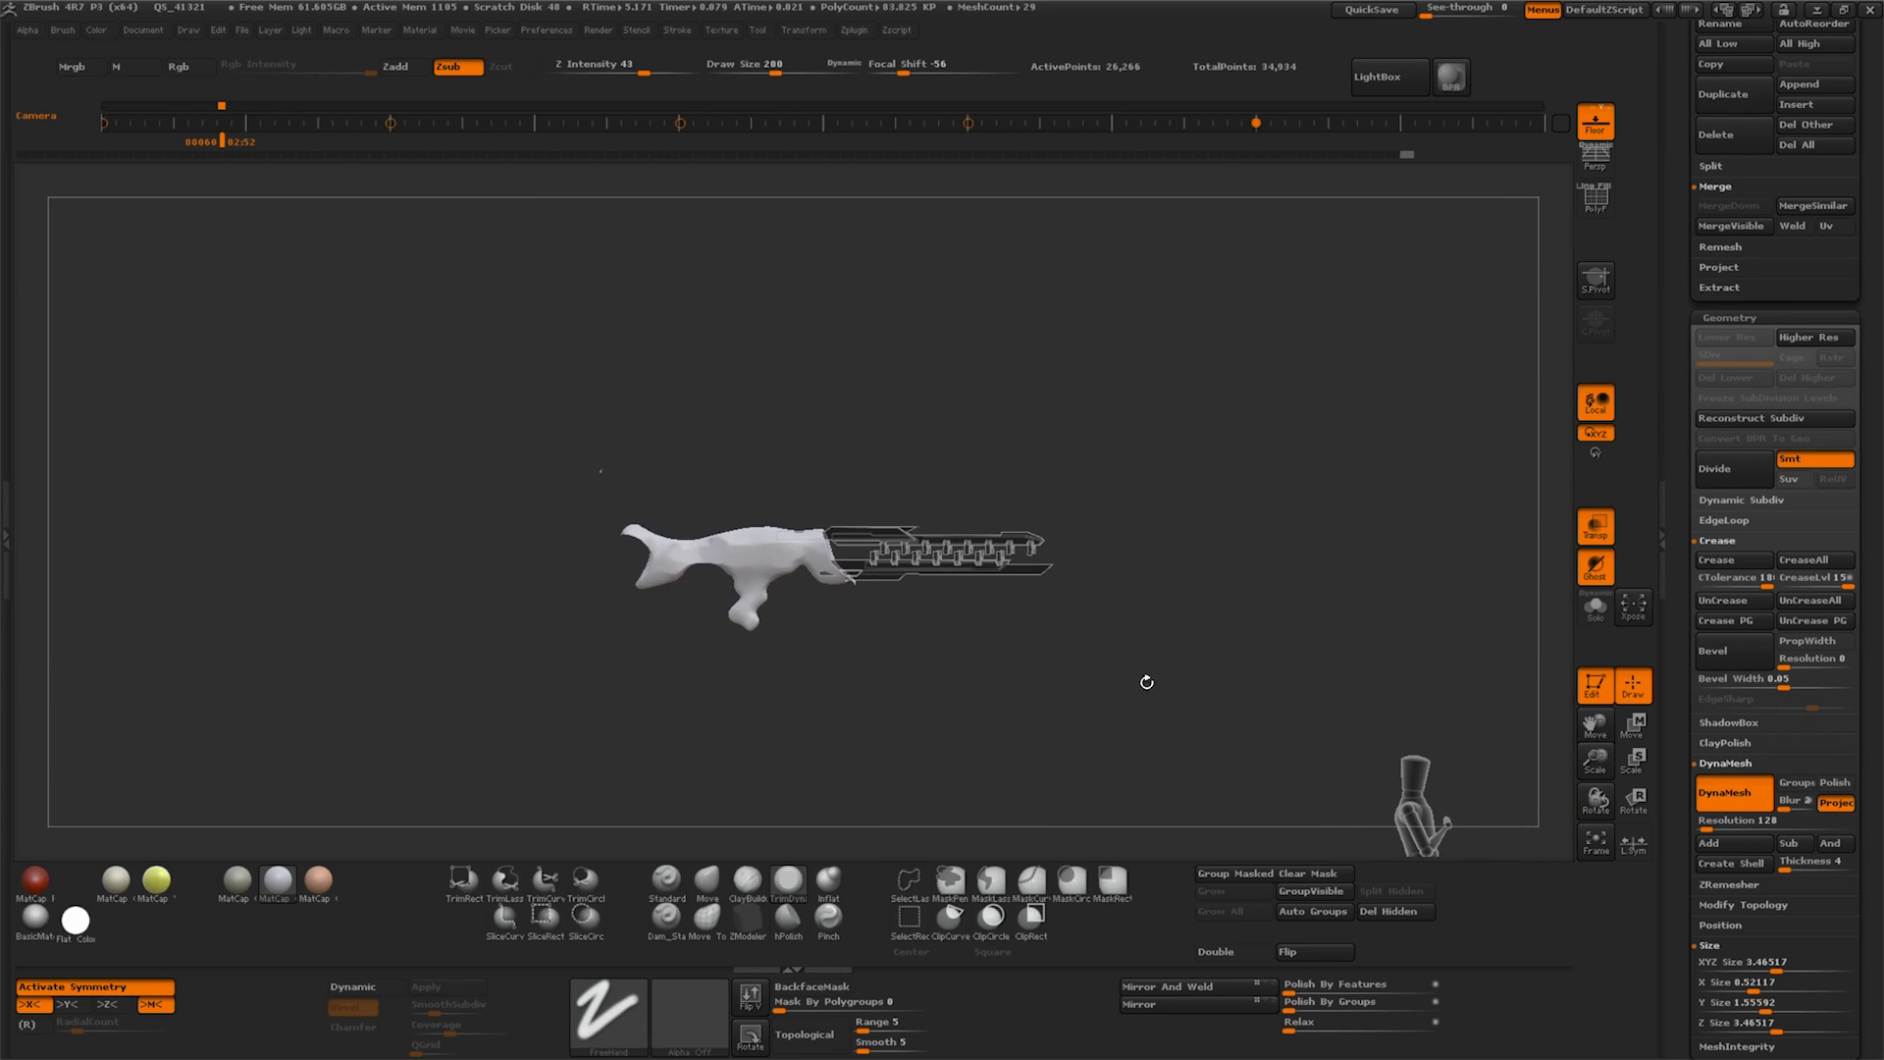
left_click_drag(1438, 639, 1424, 647)
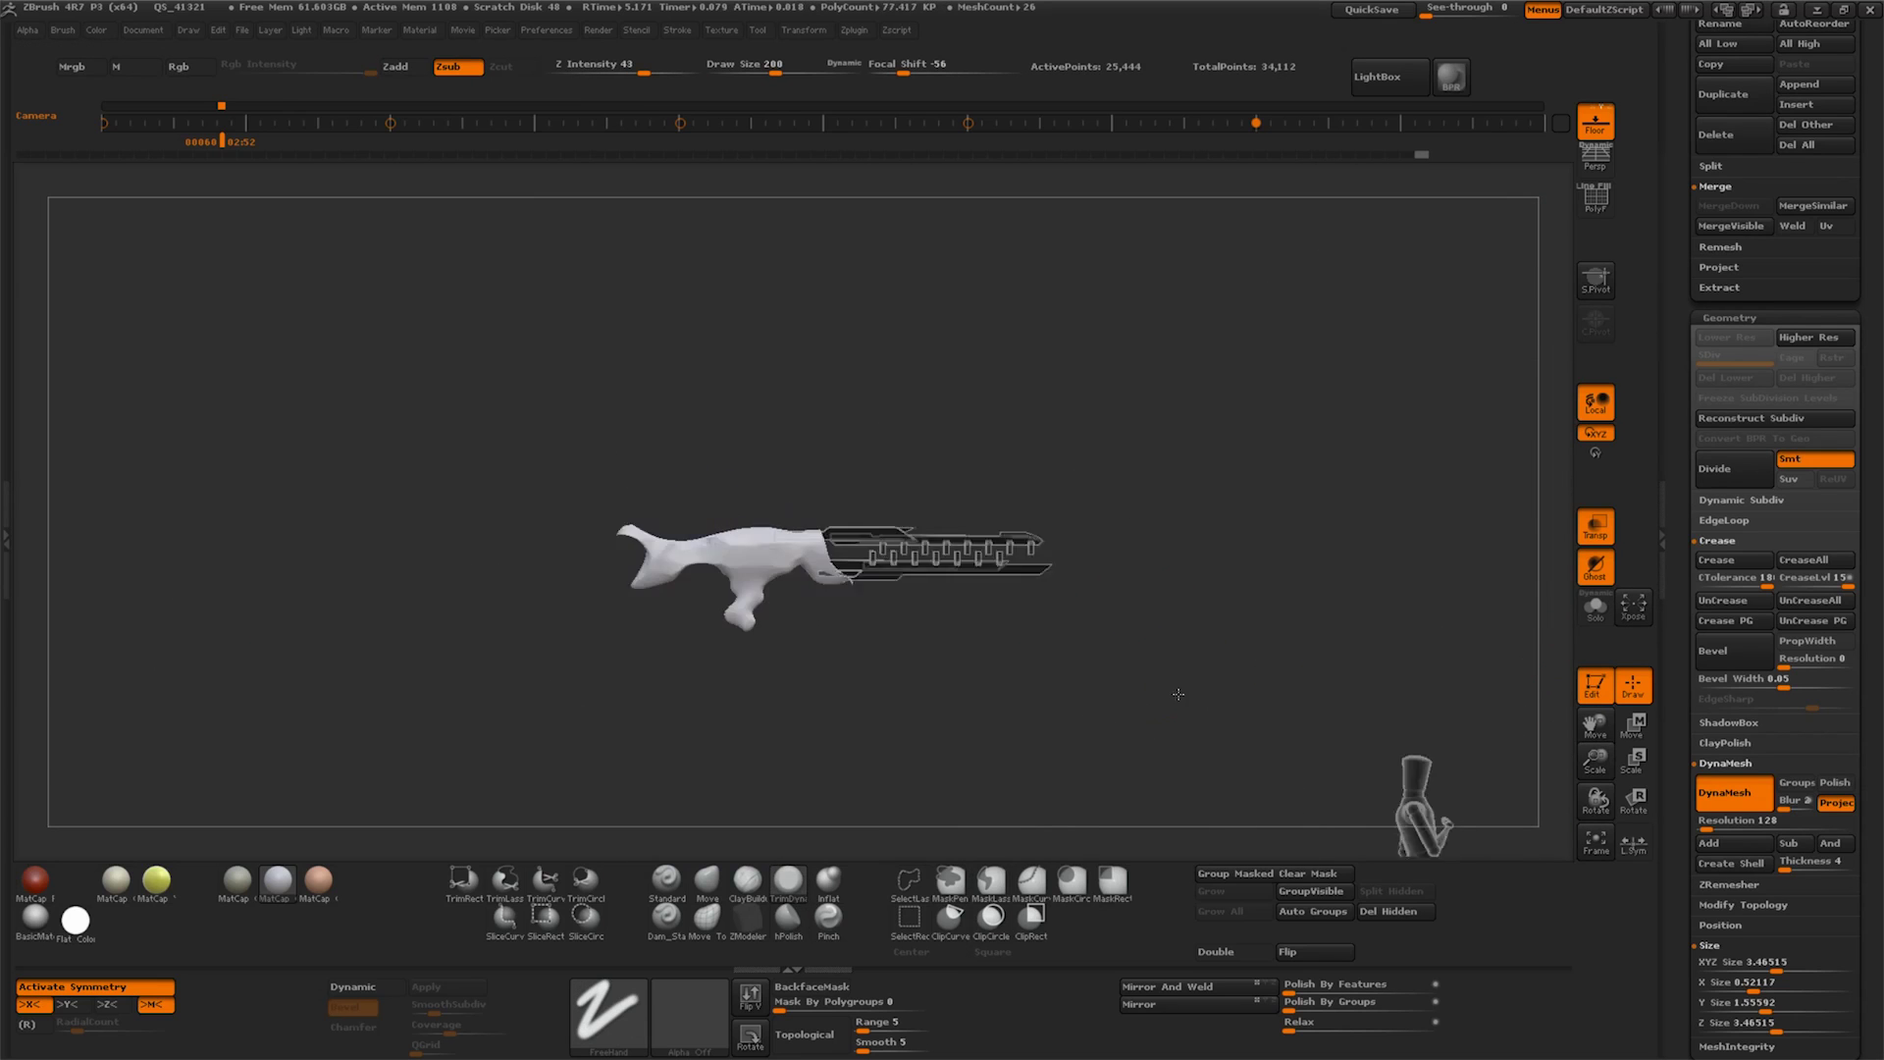
left_click_drag(1676, 454, 1670, 713)
Merge the barrel subtool down into the stock, accepting the warning
left_click(1755, 459)
left_click(1730, 970)
left_click(1537, 1010)
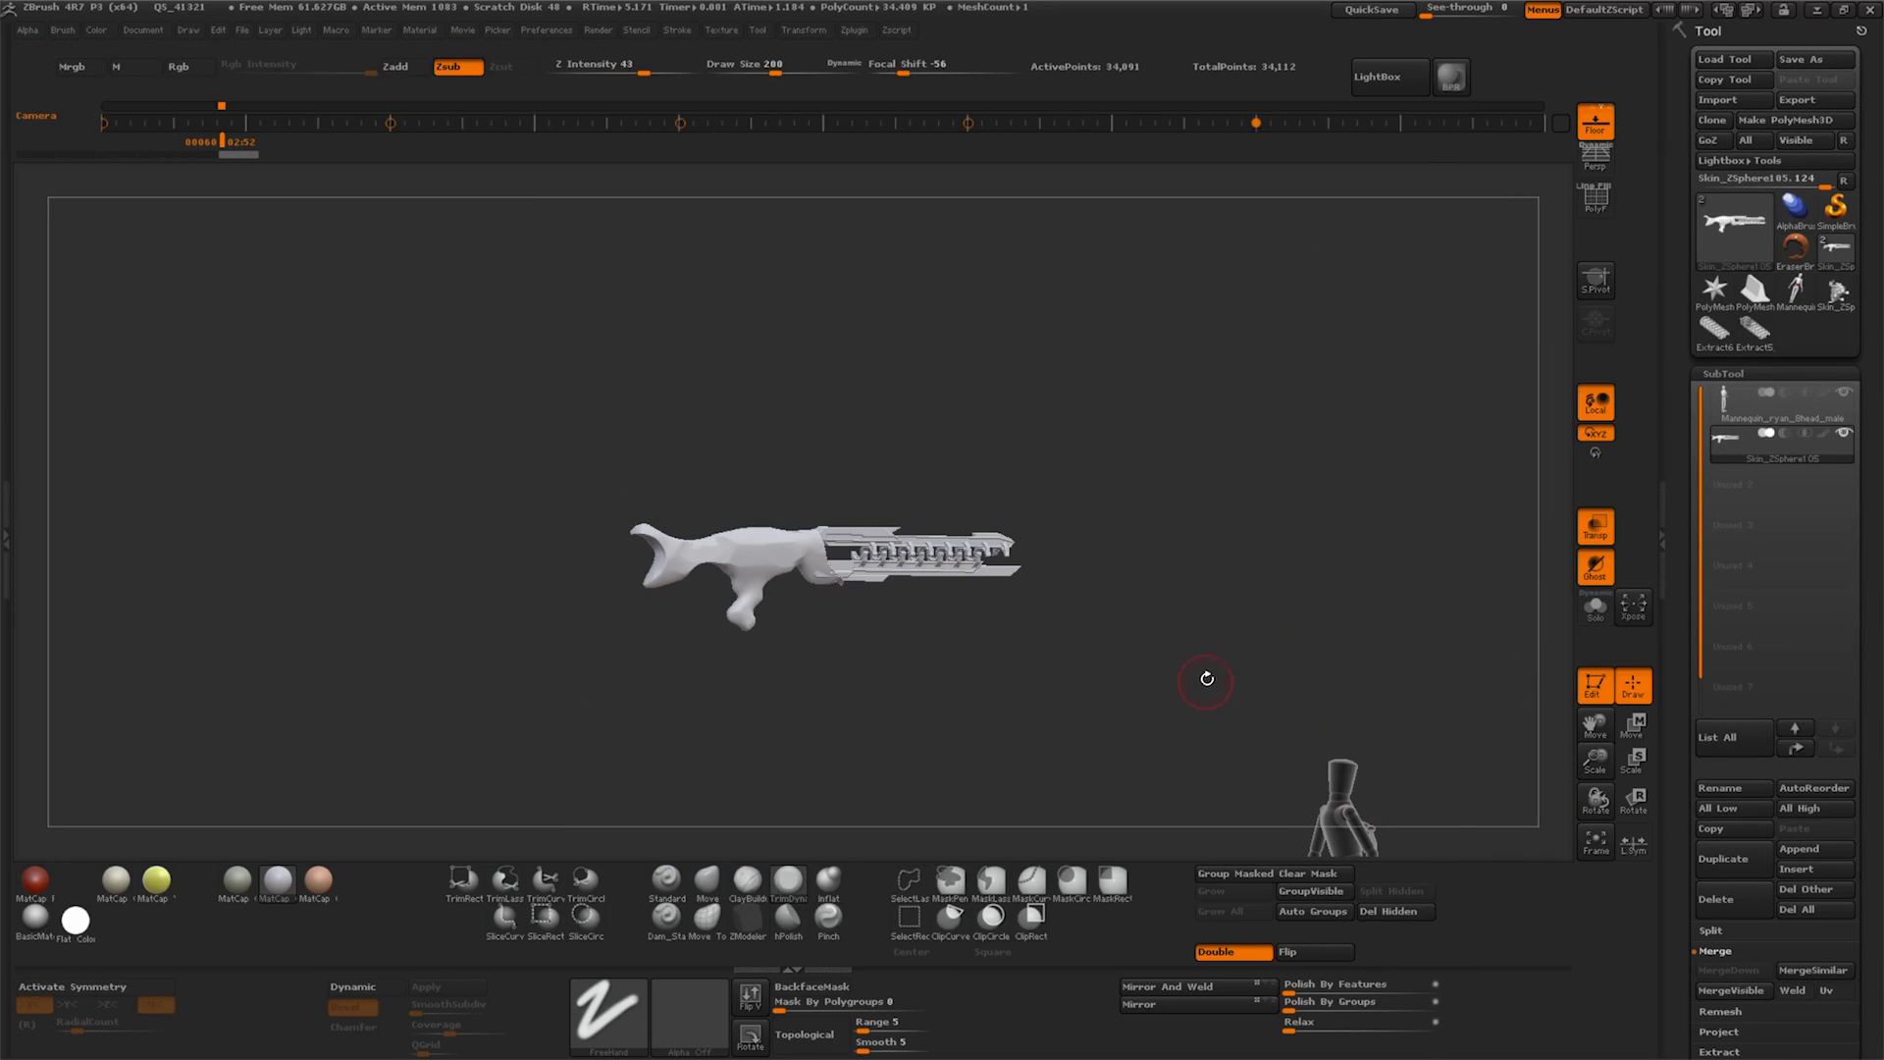
left_click_drag(1186, 695, 1262, 741)
mouse_move(1684, 818)
left_mouse_down()
mouse_move(1684, 743)
mouse_move(1681, 931)
left_mouse_up()
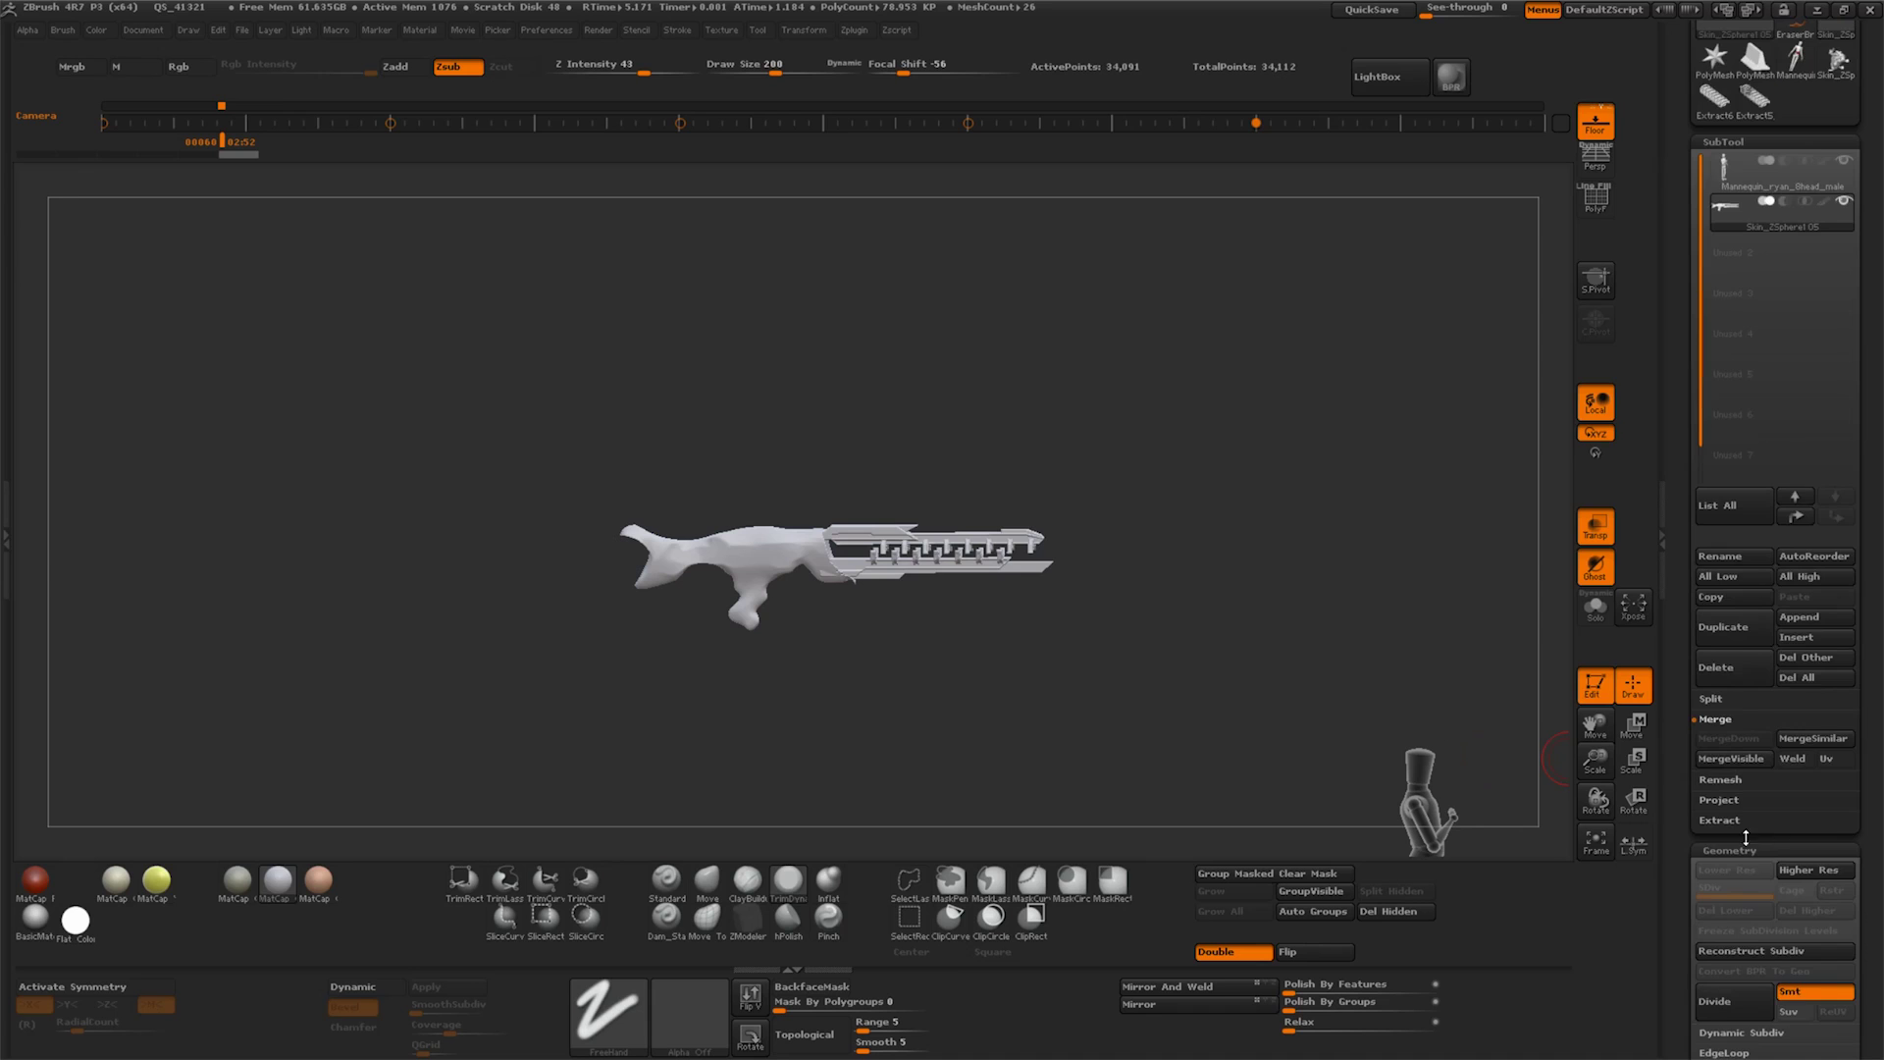
scroll(1739, 812, "down", 3)
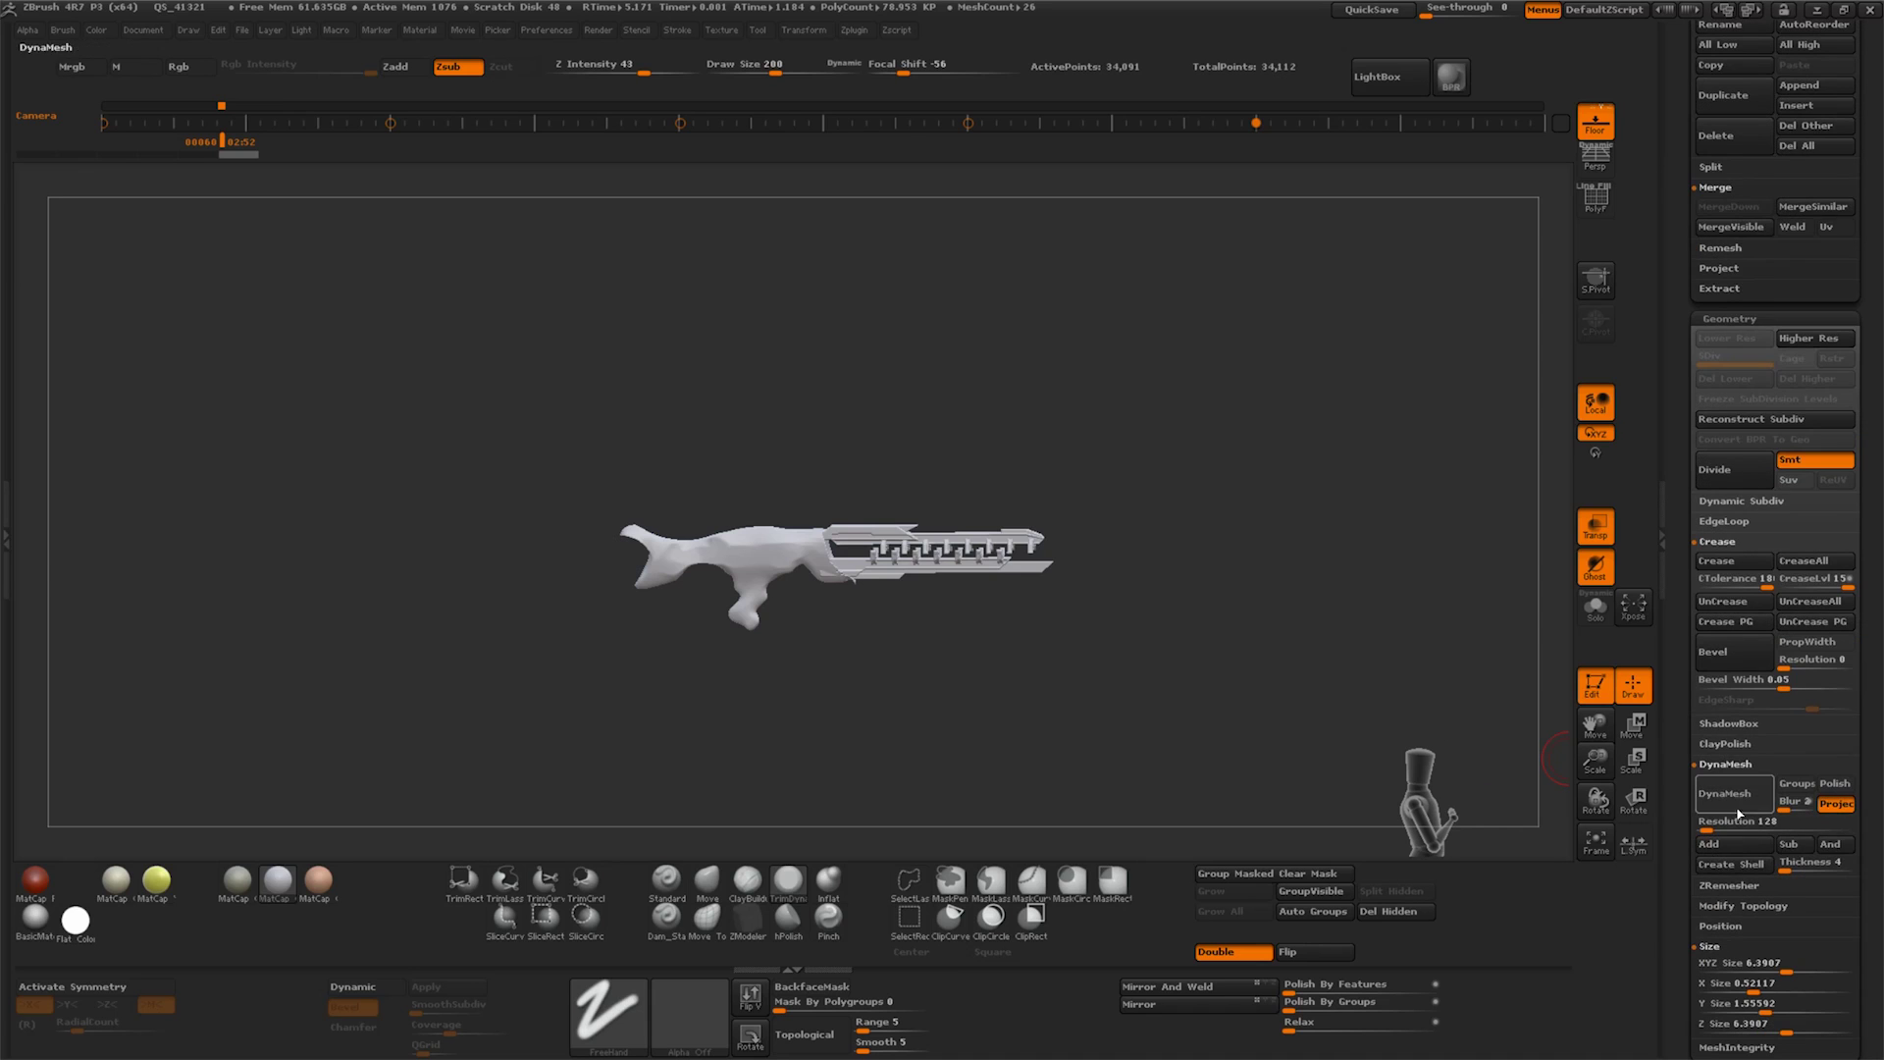
DynaMesh the merged rifle and smooth the joint around the barrel
left_click(1735, 795)
key("f")
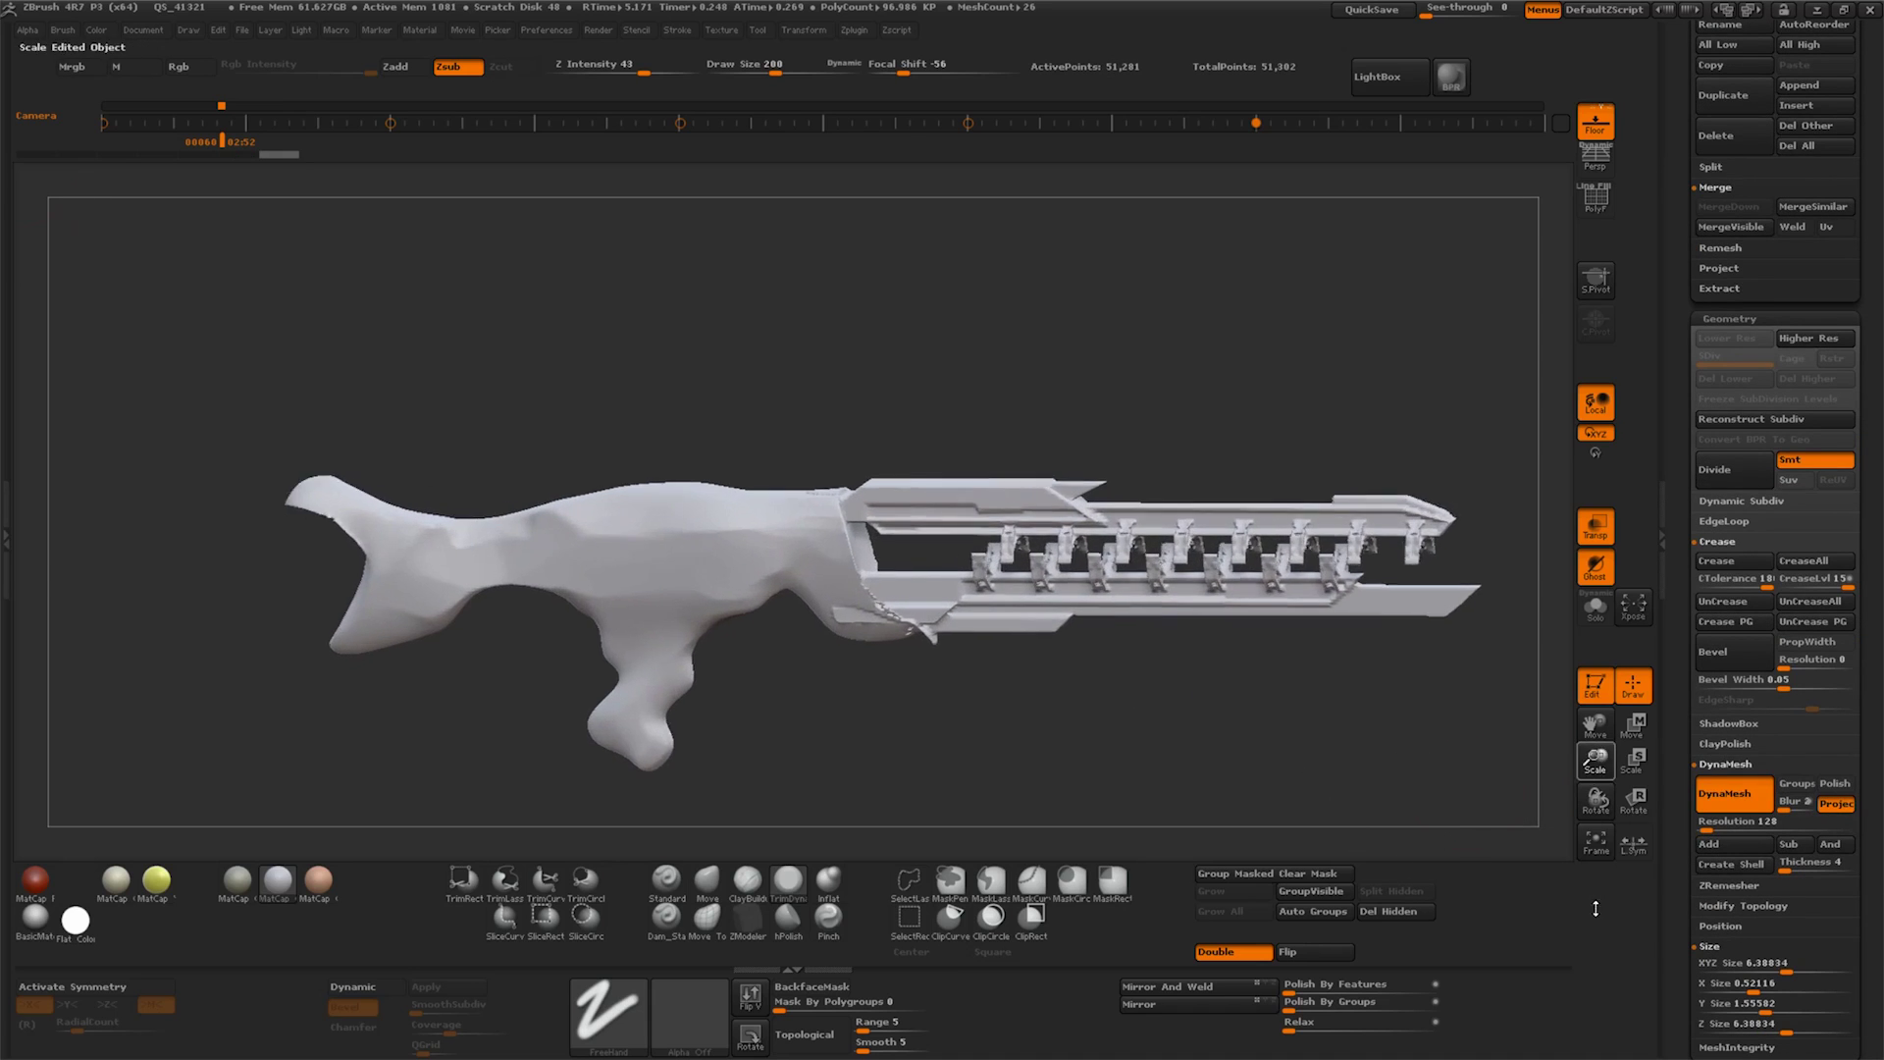
left_click_drag(835, 511, 884, 628, "shift")
key("ctrl")
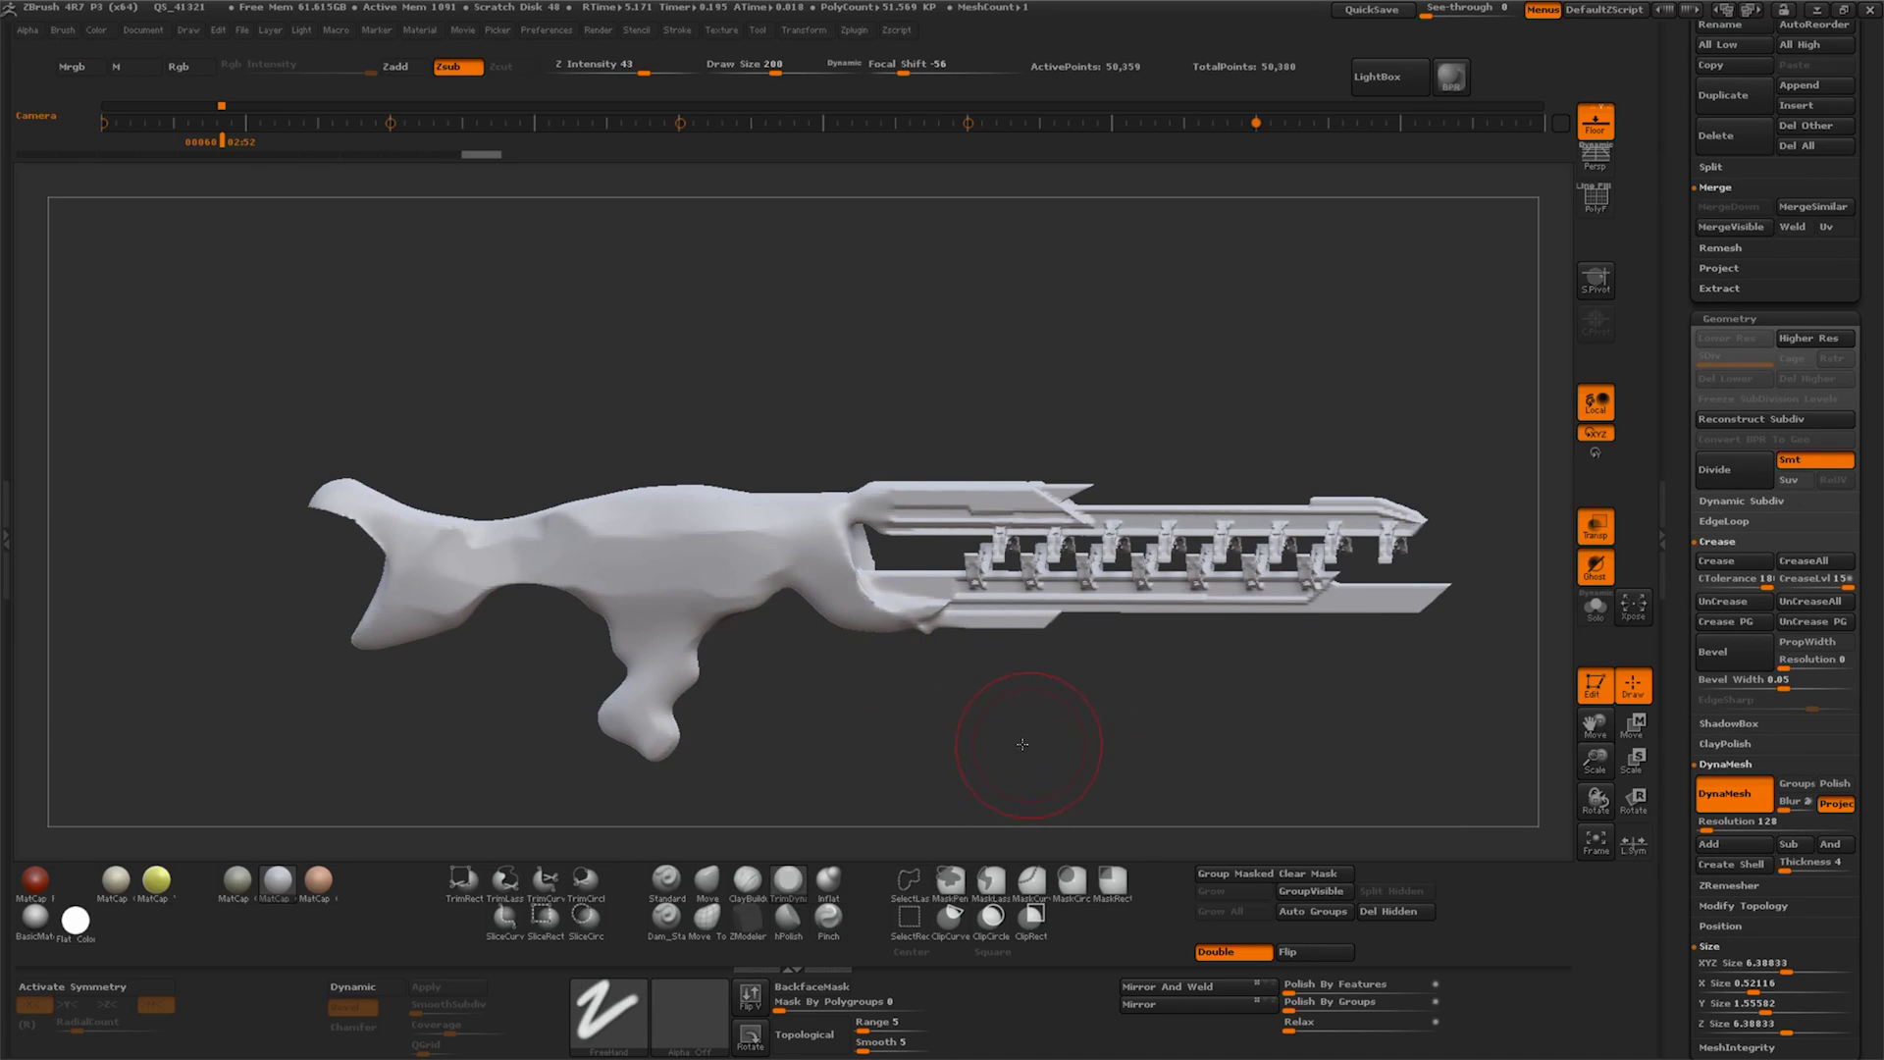
left_click_drag(1010, 736, 942, 687, "ctrl")
Move the rifle onto the mannequin's hands
left_click_drag(1064, 723, 1132, 727)
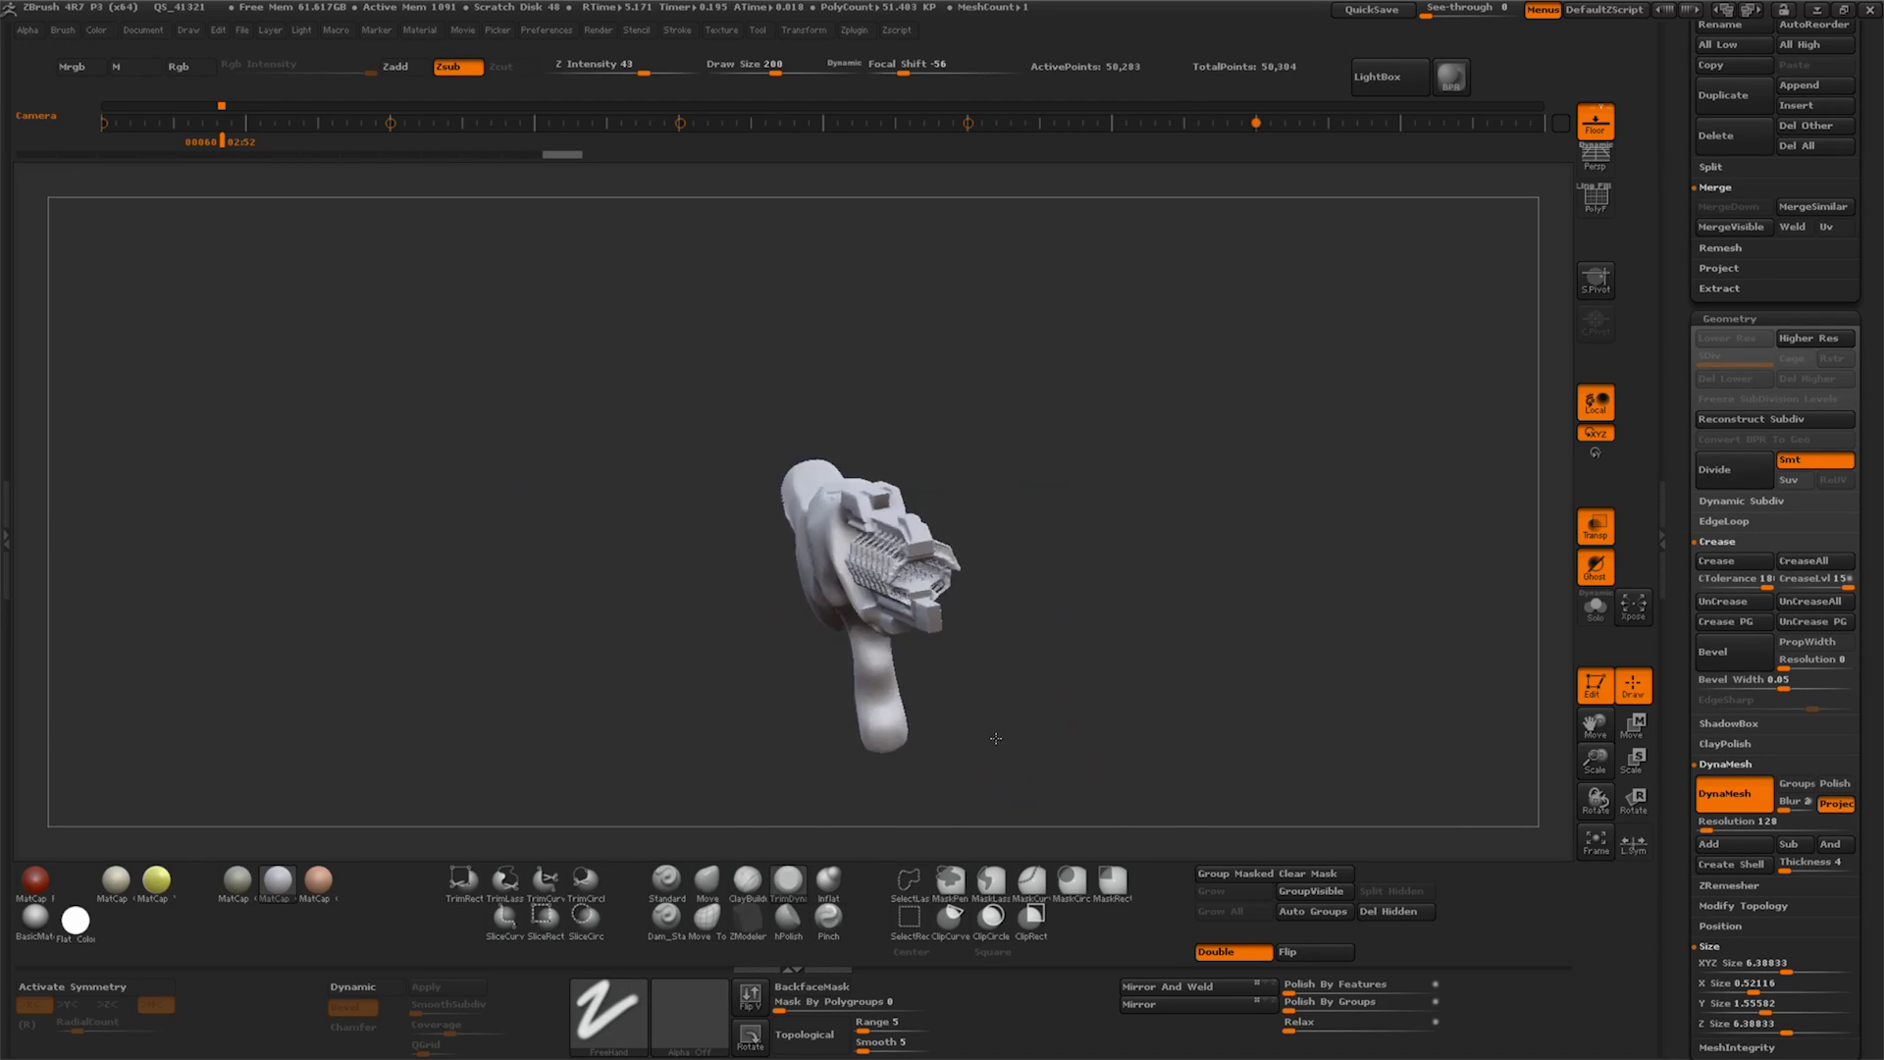
mouse_move(1597, 765)
left_mouse_down()
mouse_move(1550, 758)
mouse_move(1571, 761)
left_mouse_up()
key("w")
left_click_drag(623, 450, 1097, 450)
mouse_move(869, 451)
left_mouse_down()
mouse_move(1324, 627)
mouse_move(1276, 687)
mouse_move(1234, 678)
mouse_move(1295, 687)
left_mouse_up()
Rotate the rifle to point straight down and scale it smaller to suit the figure
mouse_move(1597, 765)
left_mouse_down()
mouse_move(1492, 707)
mouse_move(1437, 799)
left_mouse_up()
mouse_move(893, 600)
left_mouse_down()
mouse_move(1343, 601)
mouse_move(1140, 638)
left_mouse_up()
key("e")
left_click_drag(1342, 601, 892, 822)
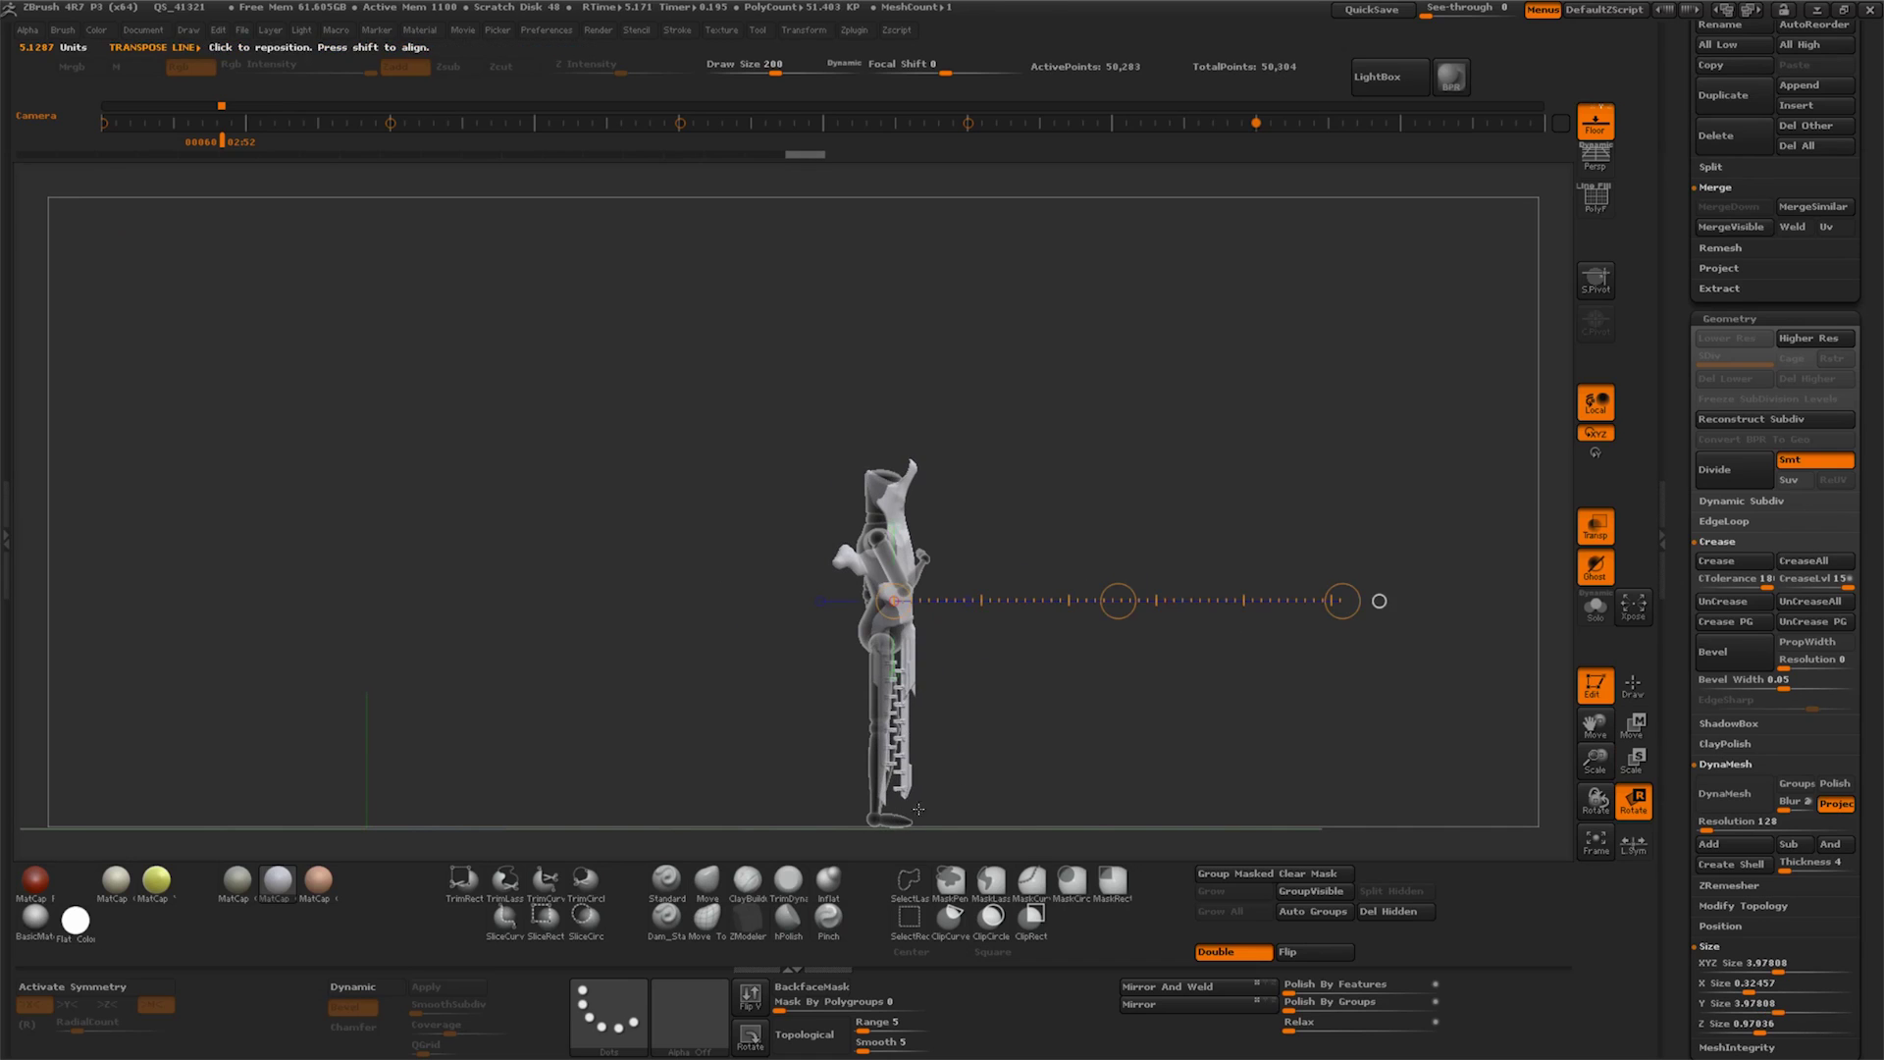
left_click(1634, 759)
mouse_move(1343, 600)
left_mouse_down()
mouse_move(1039, 648)
mouse_move(1019, 718)
left_mouse_up()
mouse_move(983, 607)
left_mouse_down()
mouse_move(1124, 598)
mouse_move(1197, 687)
left_mouse_up()
mouse_move(1119, 600)
left_mouse_down()
mouse_move(1149, 595)
mouse_move(1091, 732)
mouse_move(981, 687)
left_mouse_up()
Twist the rifle slightly against the figure and check it from several angles
key("r")
left_click_drag(935, 581, 937, 407)
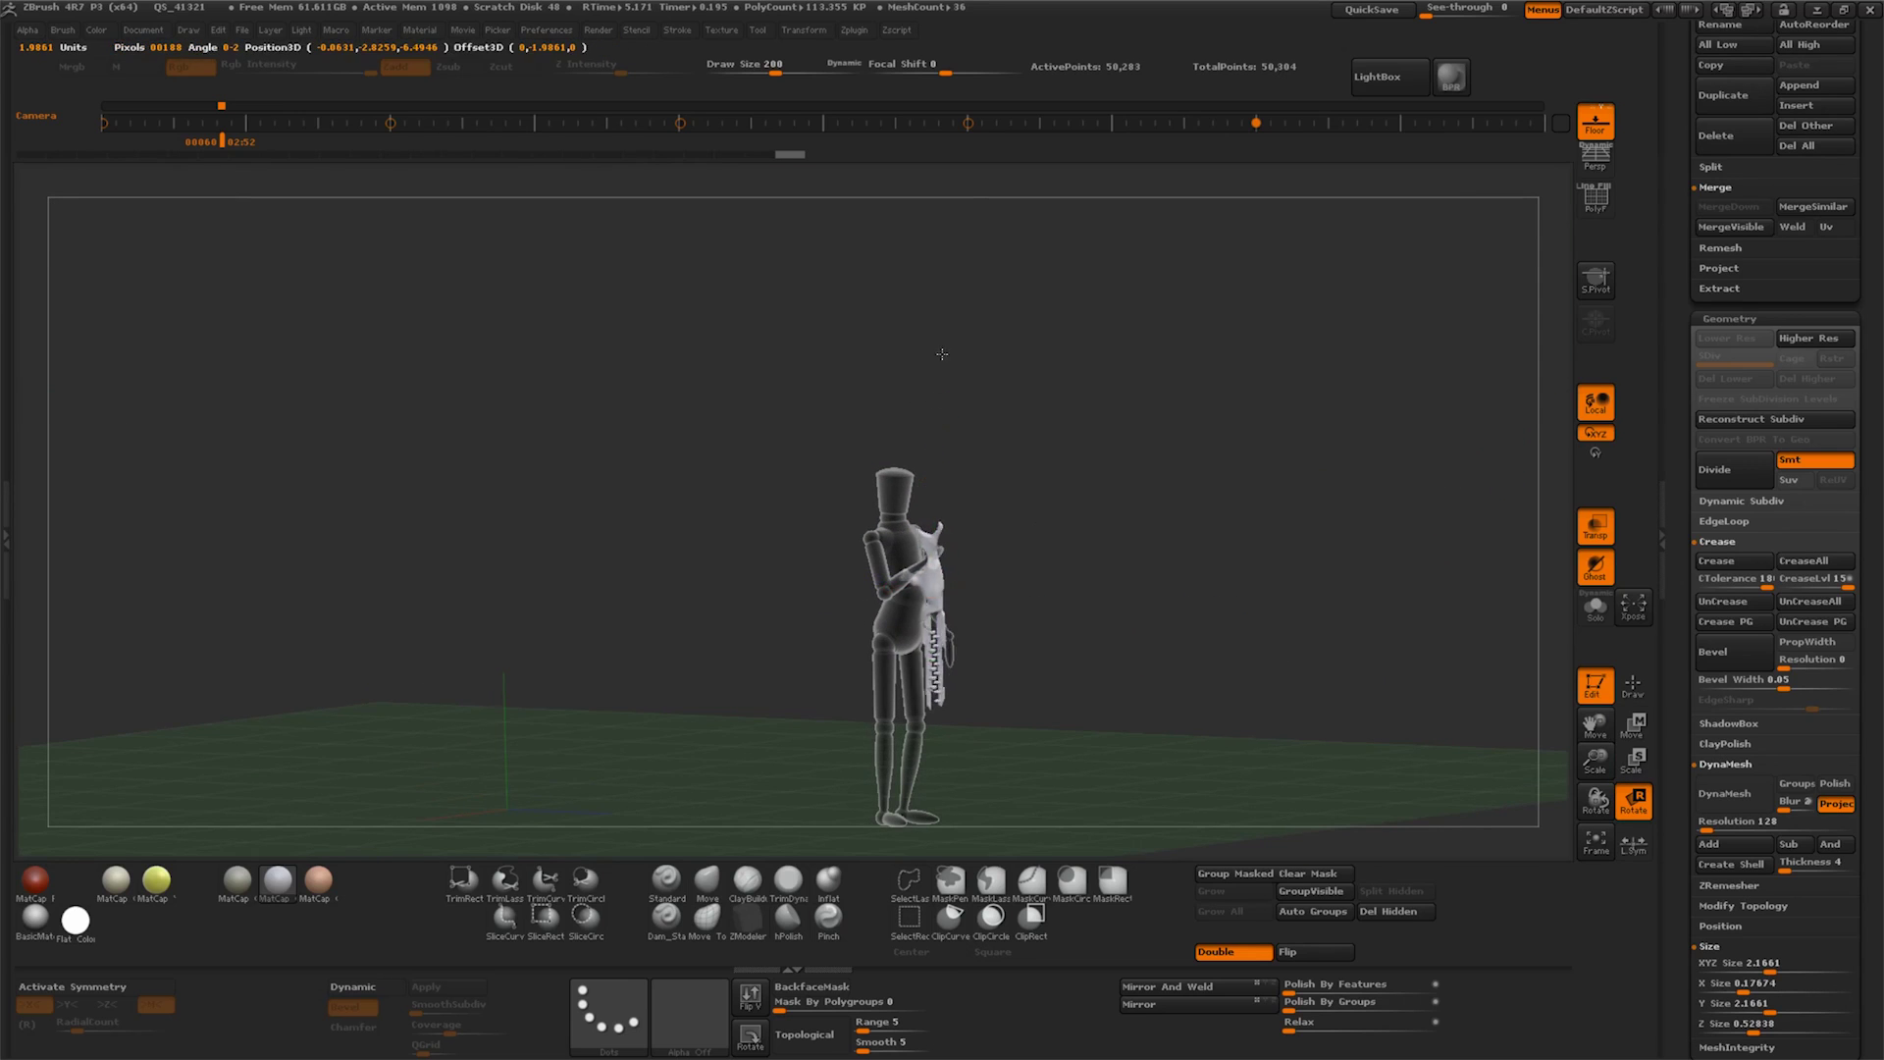
mouse_move(1129, 393)
left_mouse_down()
mouse_move(1041, 656)
mouse_move(1251, 718)
left_mouse_up()
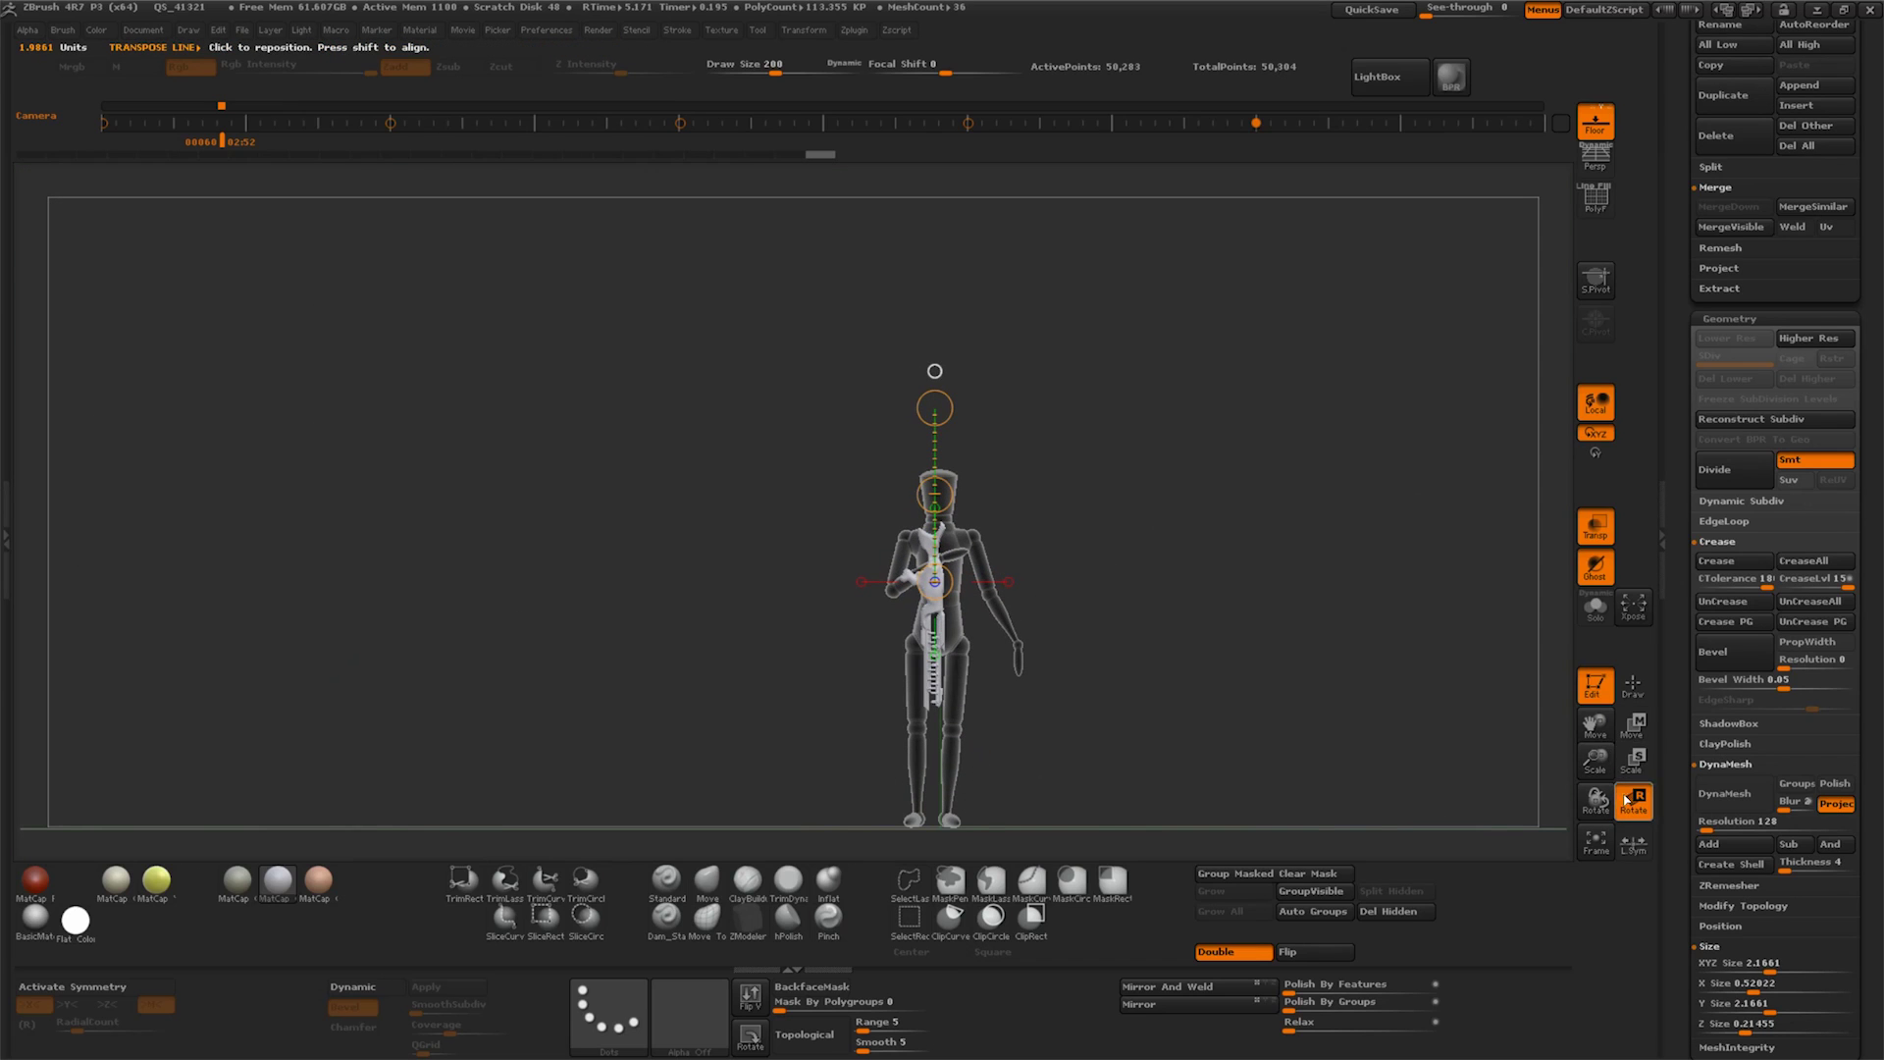
left_click_drag(938, 407, 971, 422)
mouse_move(1129, 490)
left_mouse_down("shift")
mouse_move(1276, 616)
mouse_move(1531, 628)
left_mouse_up("shift")
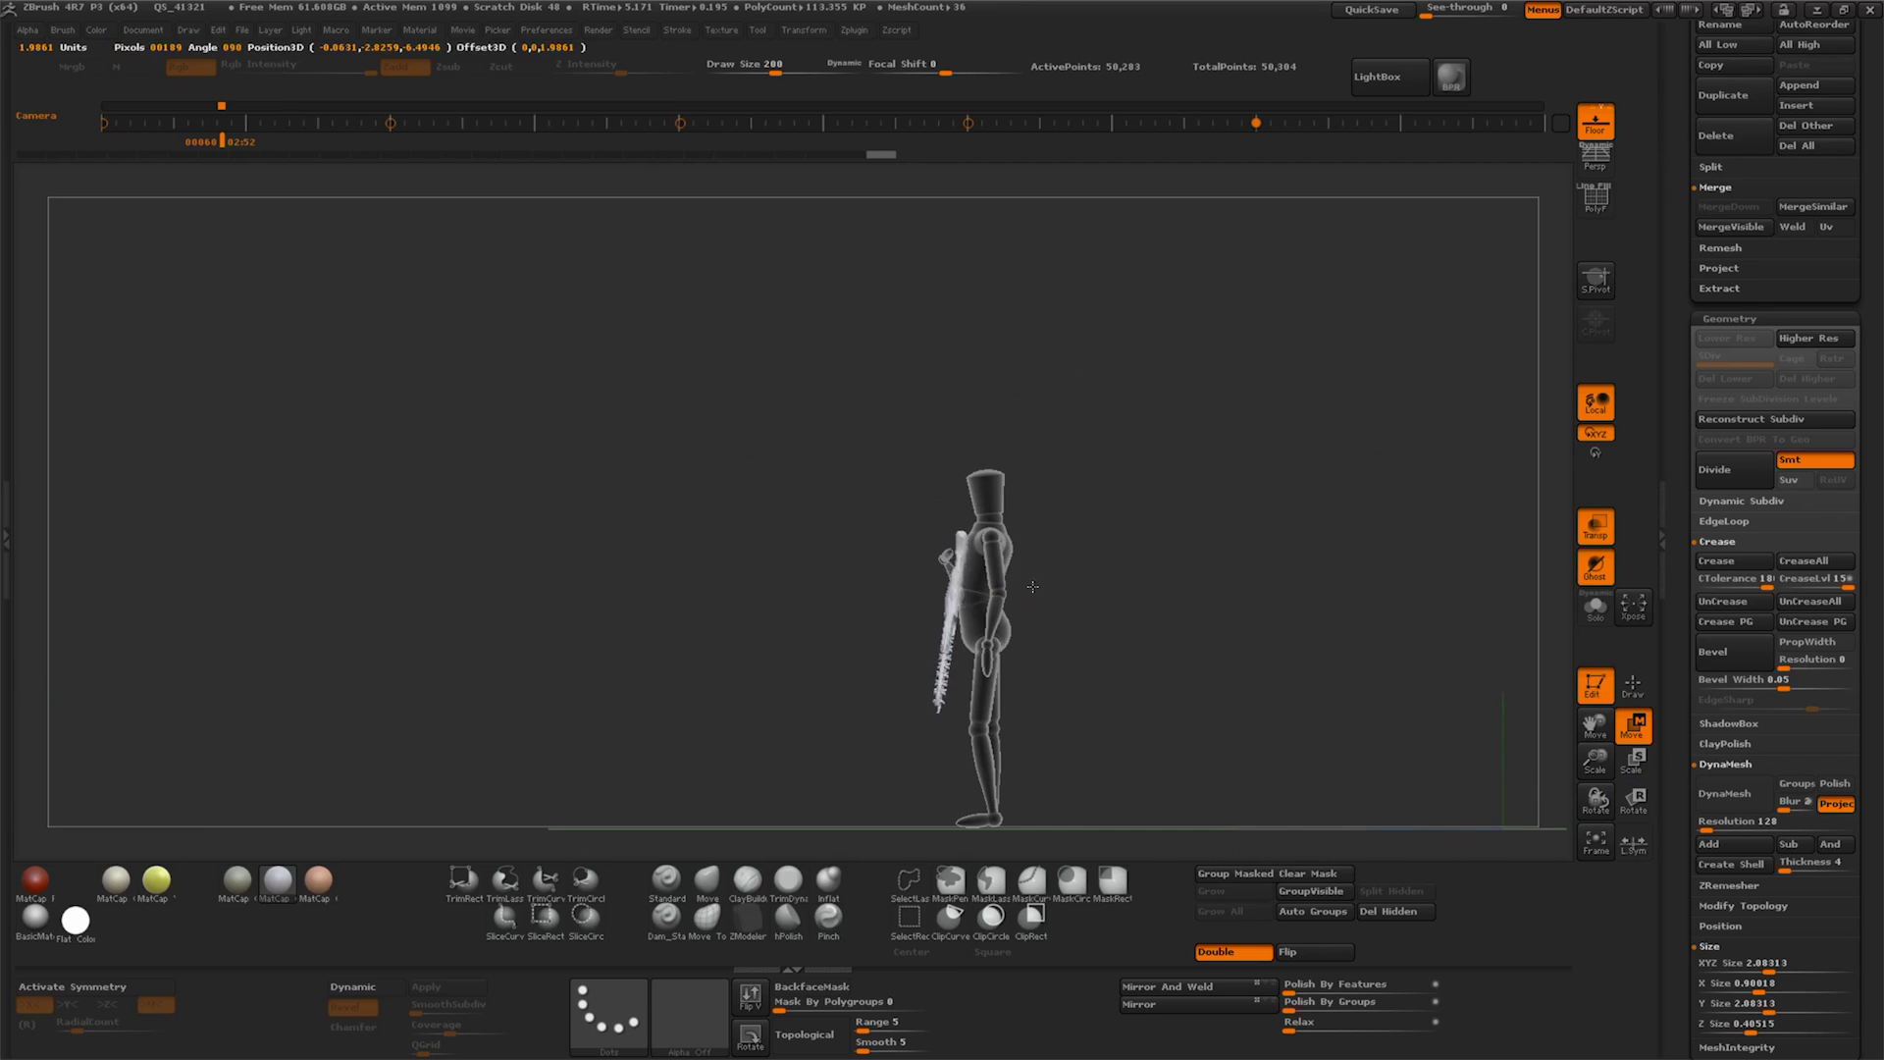
mouse_move(1128, 628)
left_mouse_down()
mouse_move(1121, 723)
mouse_move(1639, 810)
left_mouse_up()
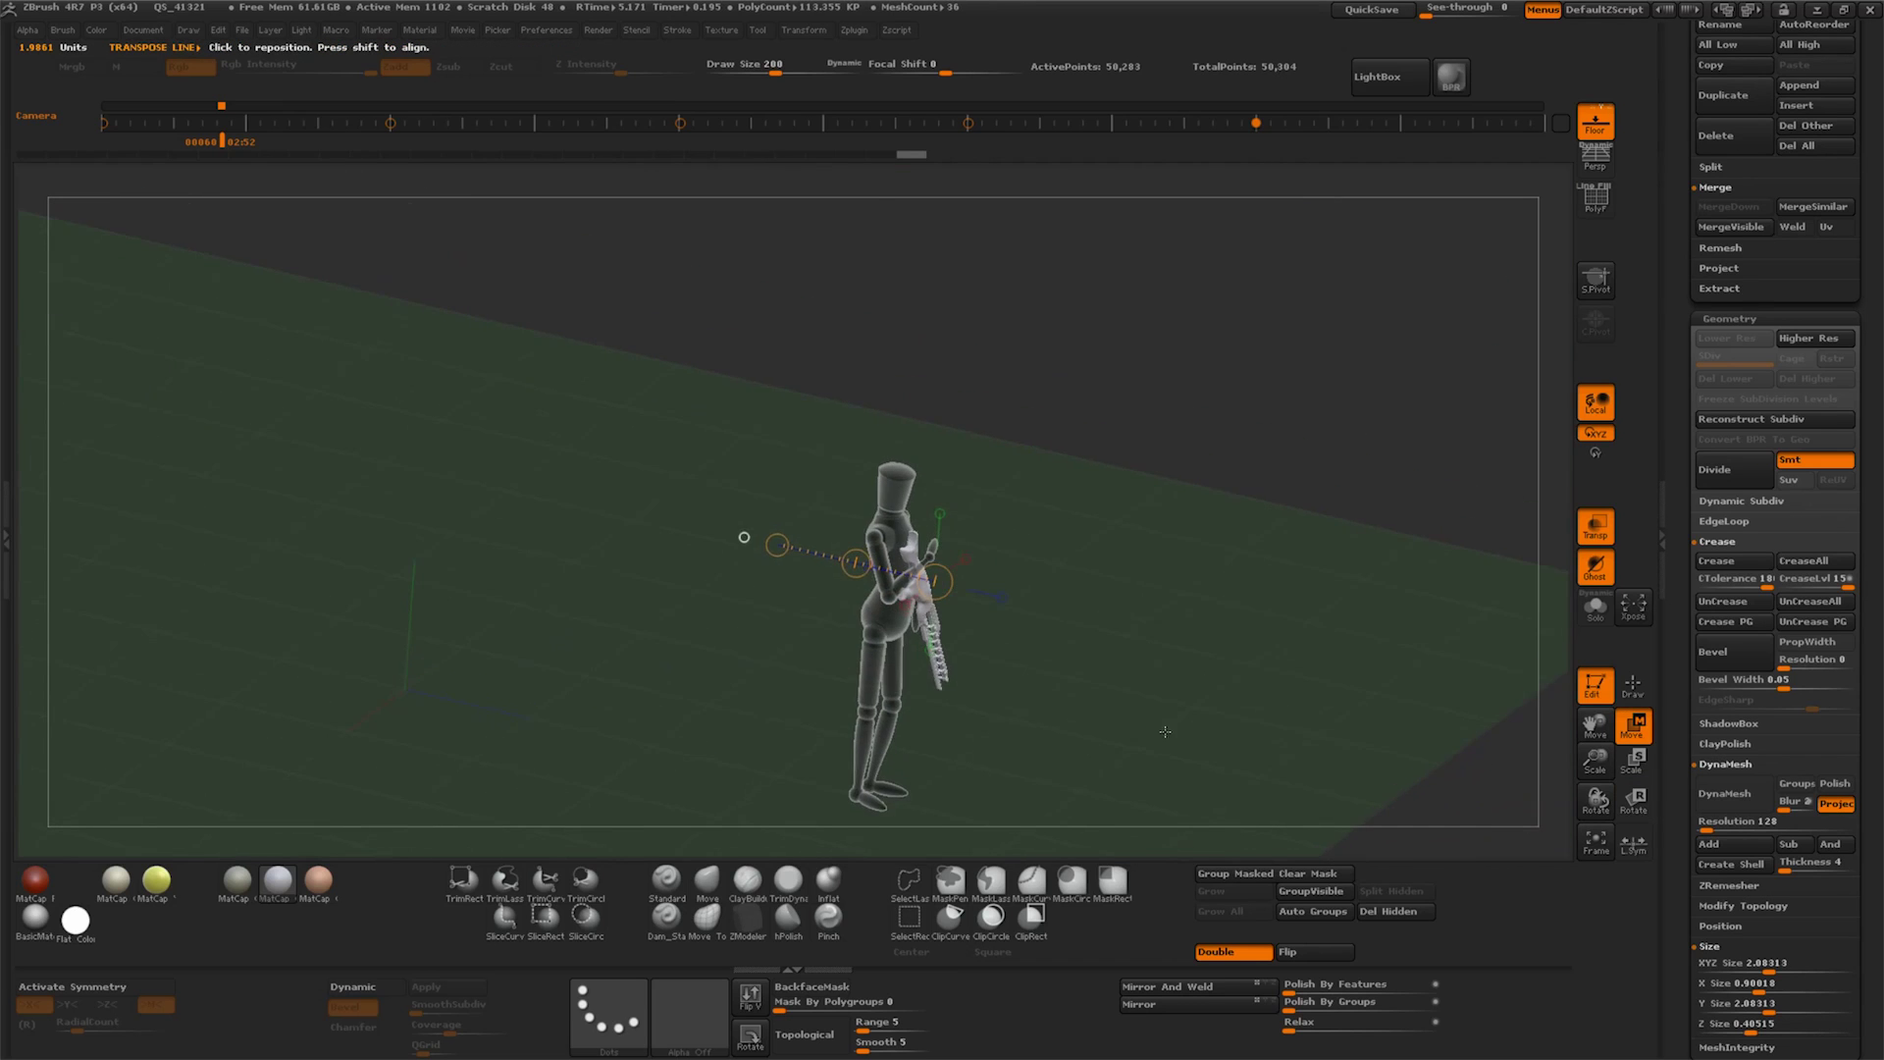
left_click(1639, 810)
left_click_drag(1374, 746, 1137, 690)
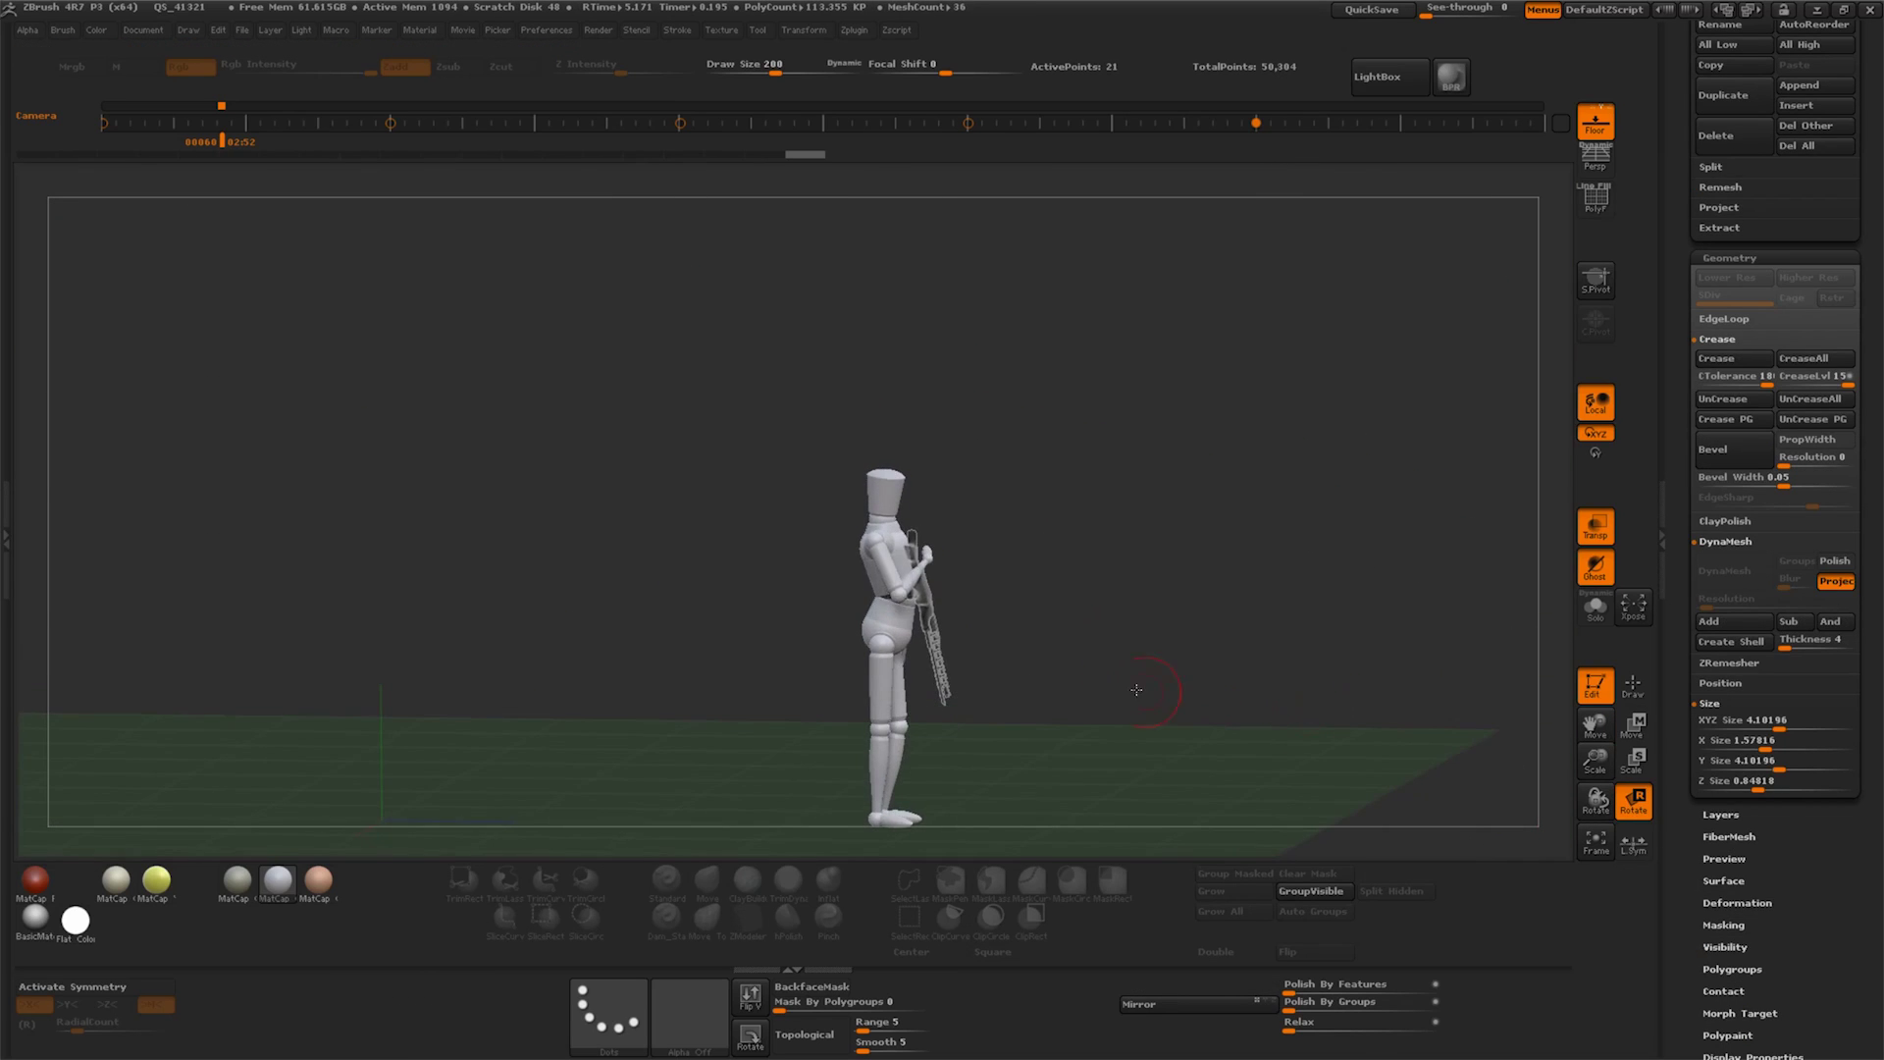
left_click_drag(840, 595, 1092, 727)
mouse_move(940, 596)
left_mouse_down("shift")
mouse_move(870, 601)
mouse_move(930, 635)
mouse_move(872, 620)
left_mouse_up("shift")
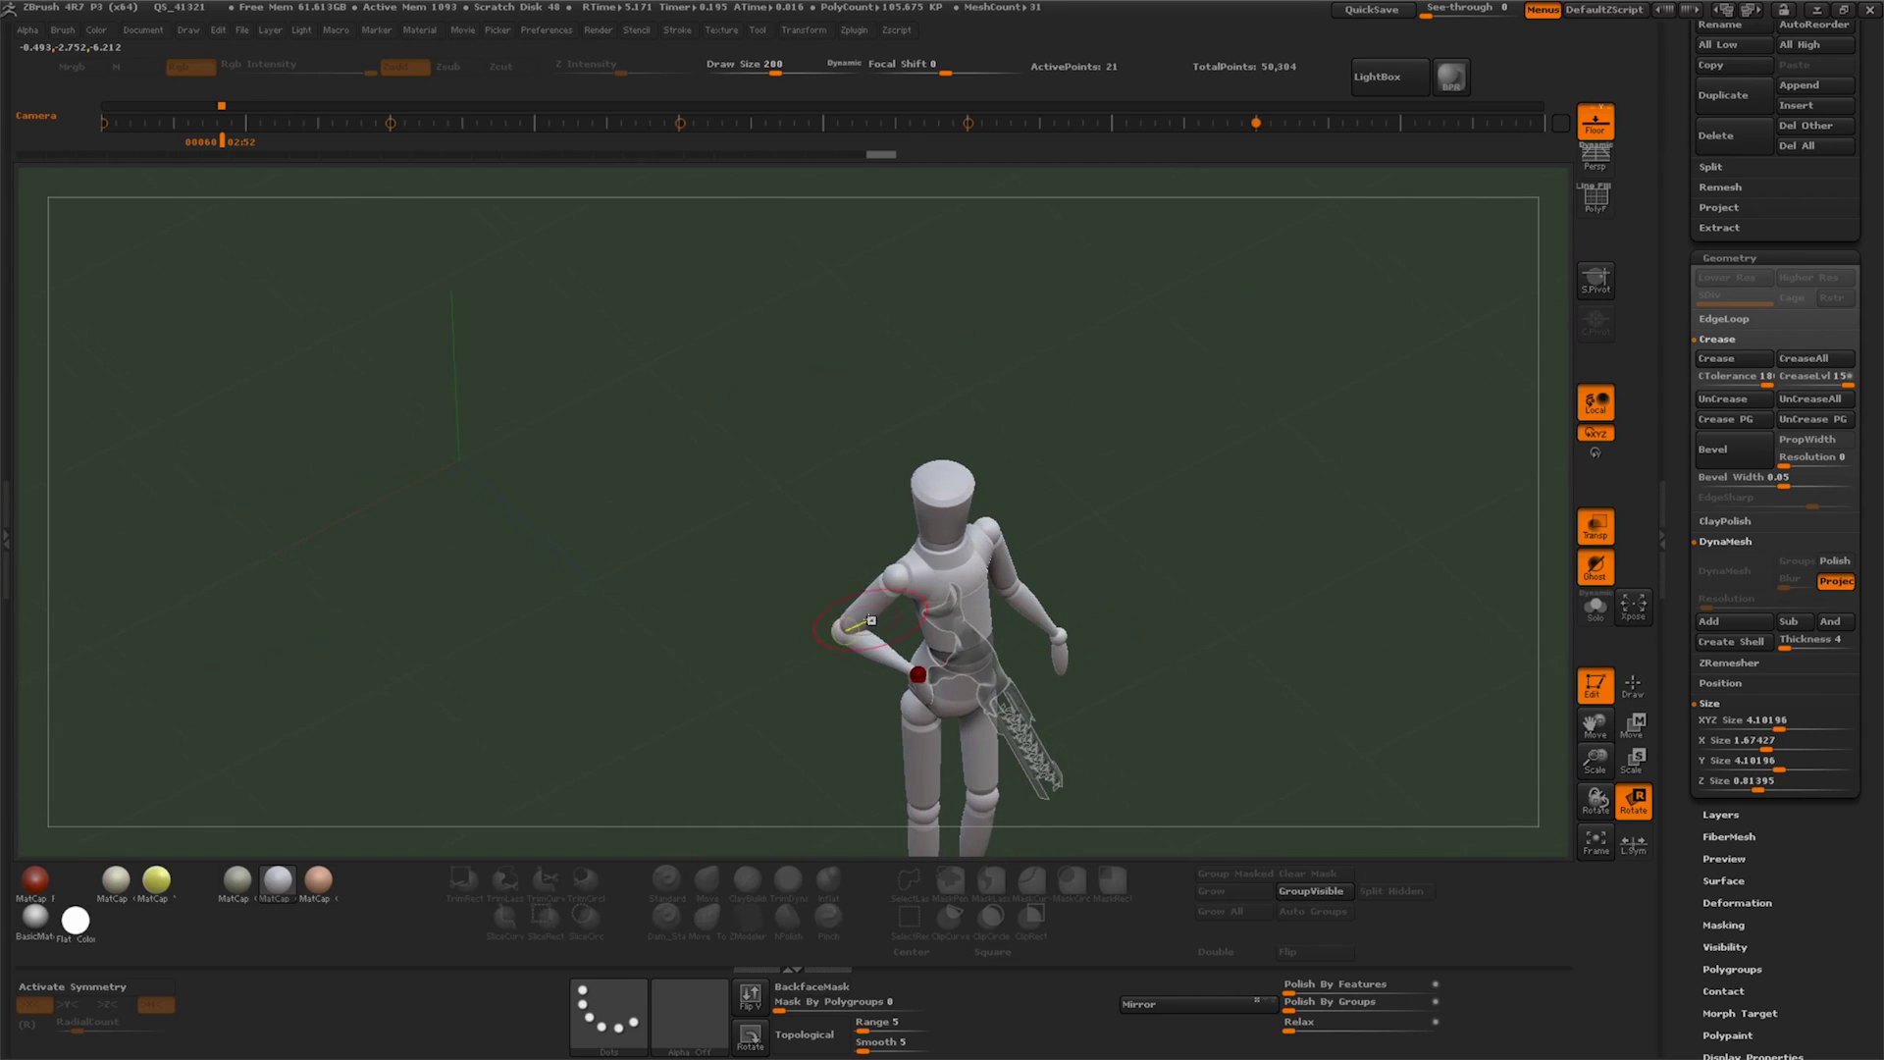
mouse_move(1101, 614)
left_mouse_down()
mouse_move(911, 611)
mouse_move(947, 802)
left_mouse_up()
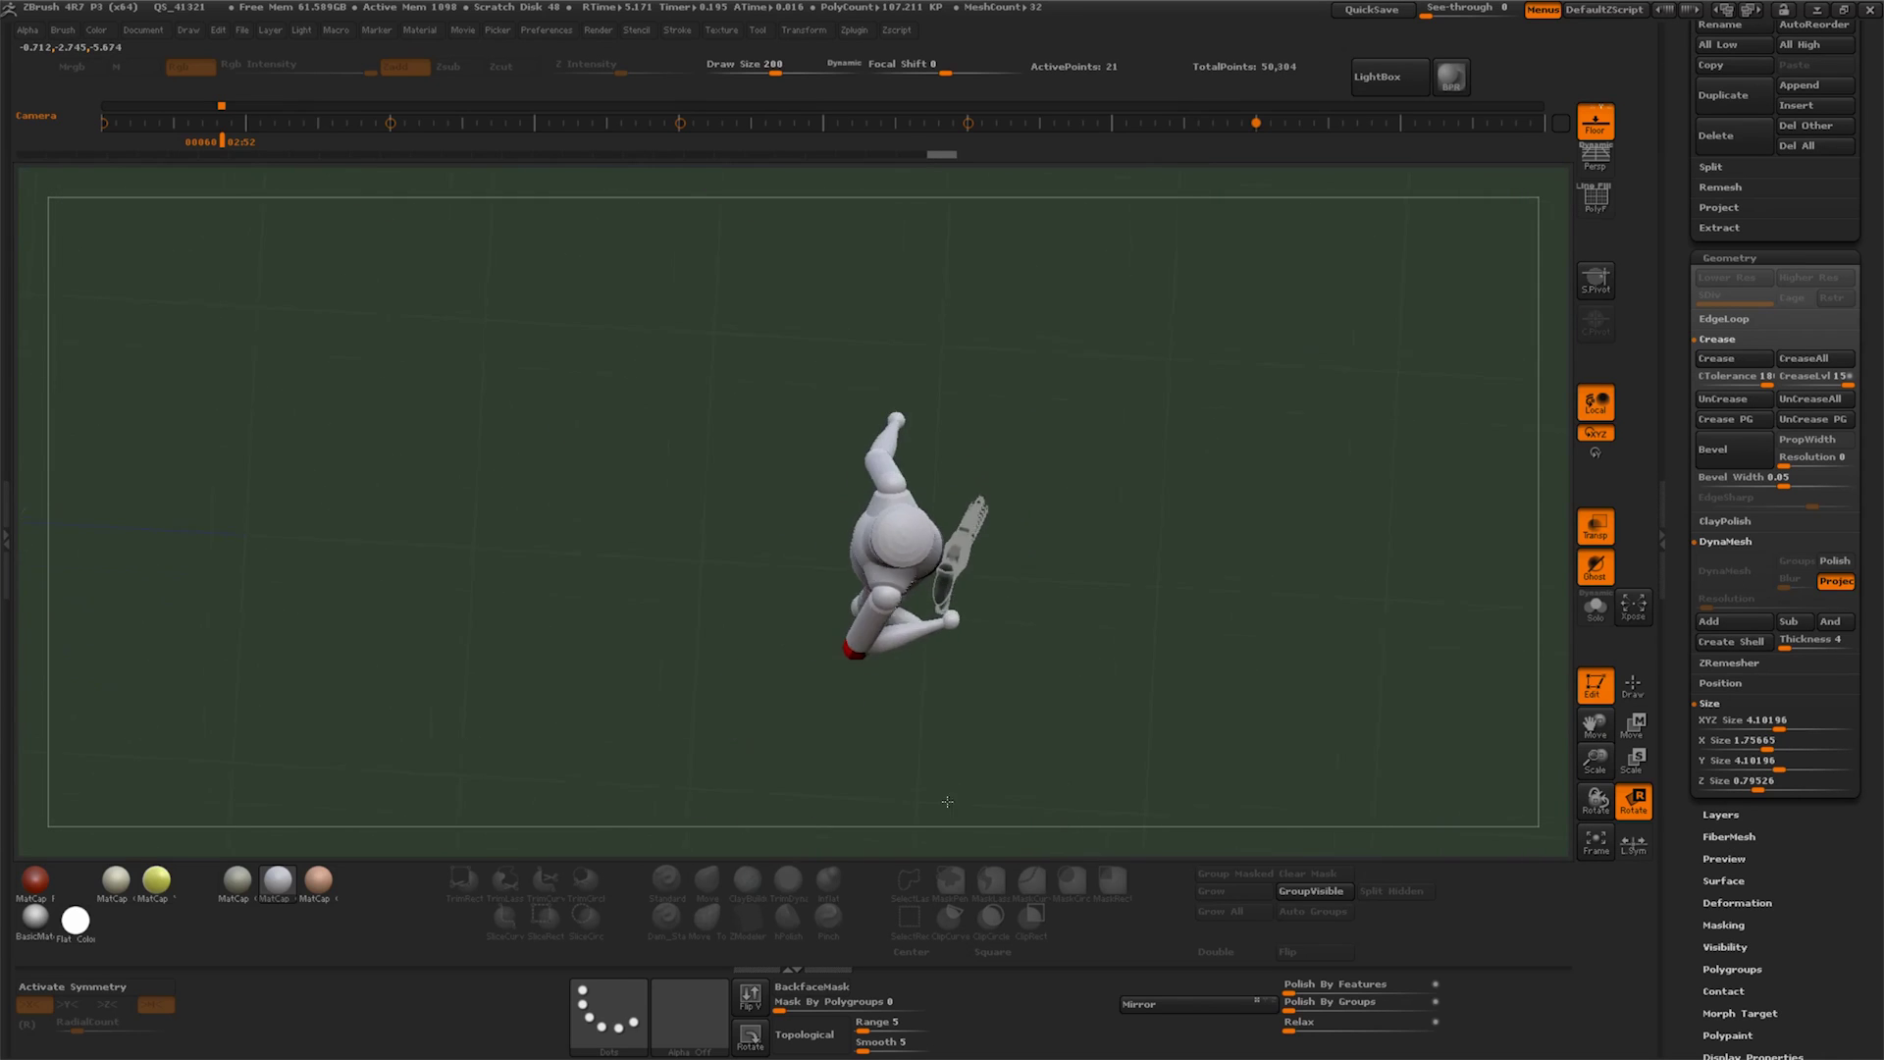
left_click_drag(949, 628, 1184, 626)
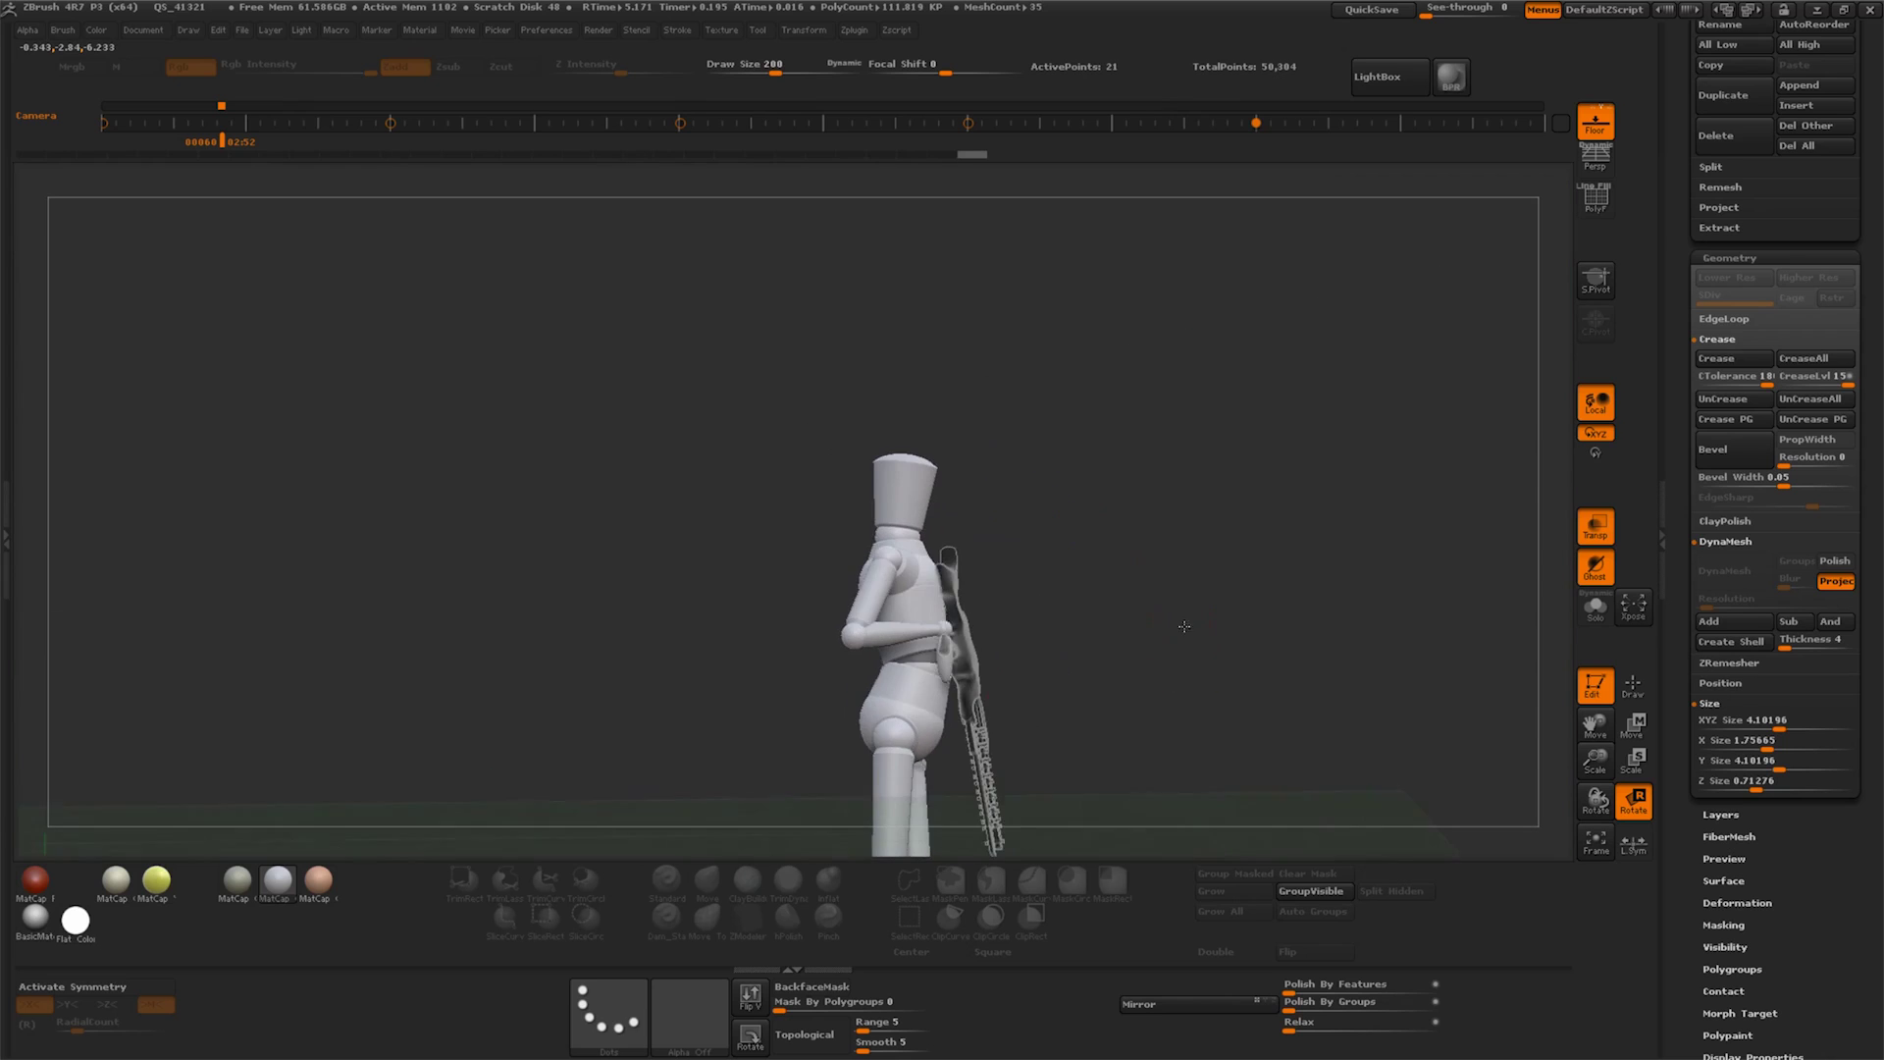
mouse_move(954, 674)
left_mouse_down()
mouse_move(1135, 686)
mouse_move(1211, 631)
mouse_move(1184, 674)
mouse_move(984, 559)
mouse_move(1034, 545)
mouse_move(876, 547)
left_mouse_up()
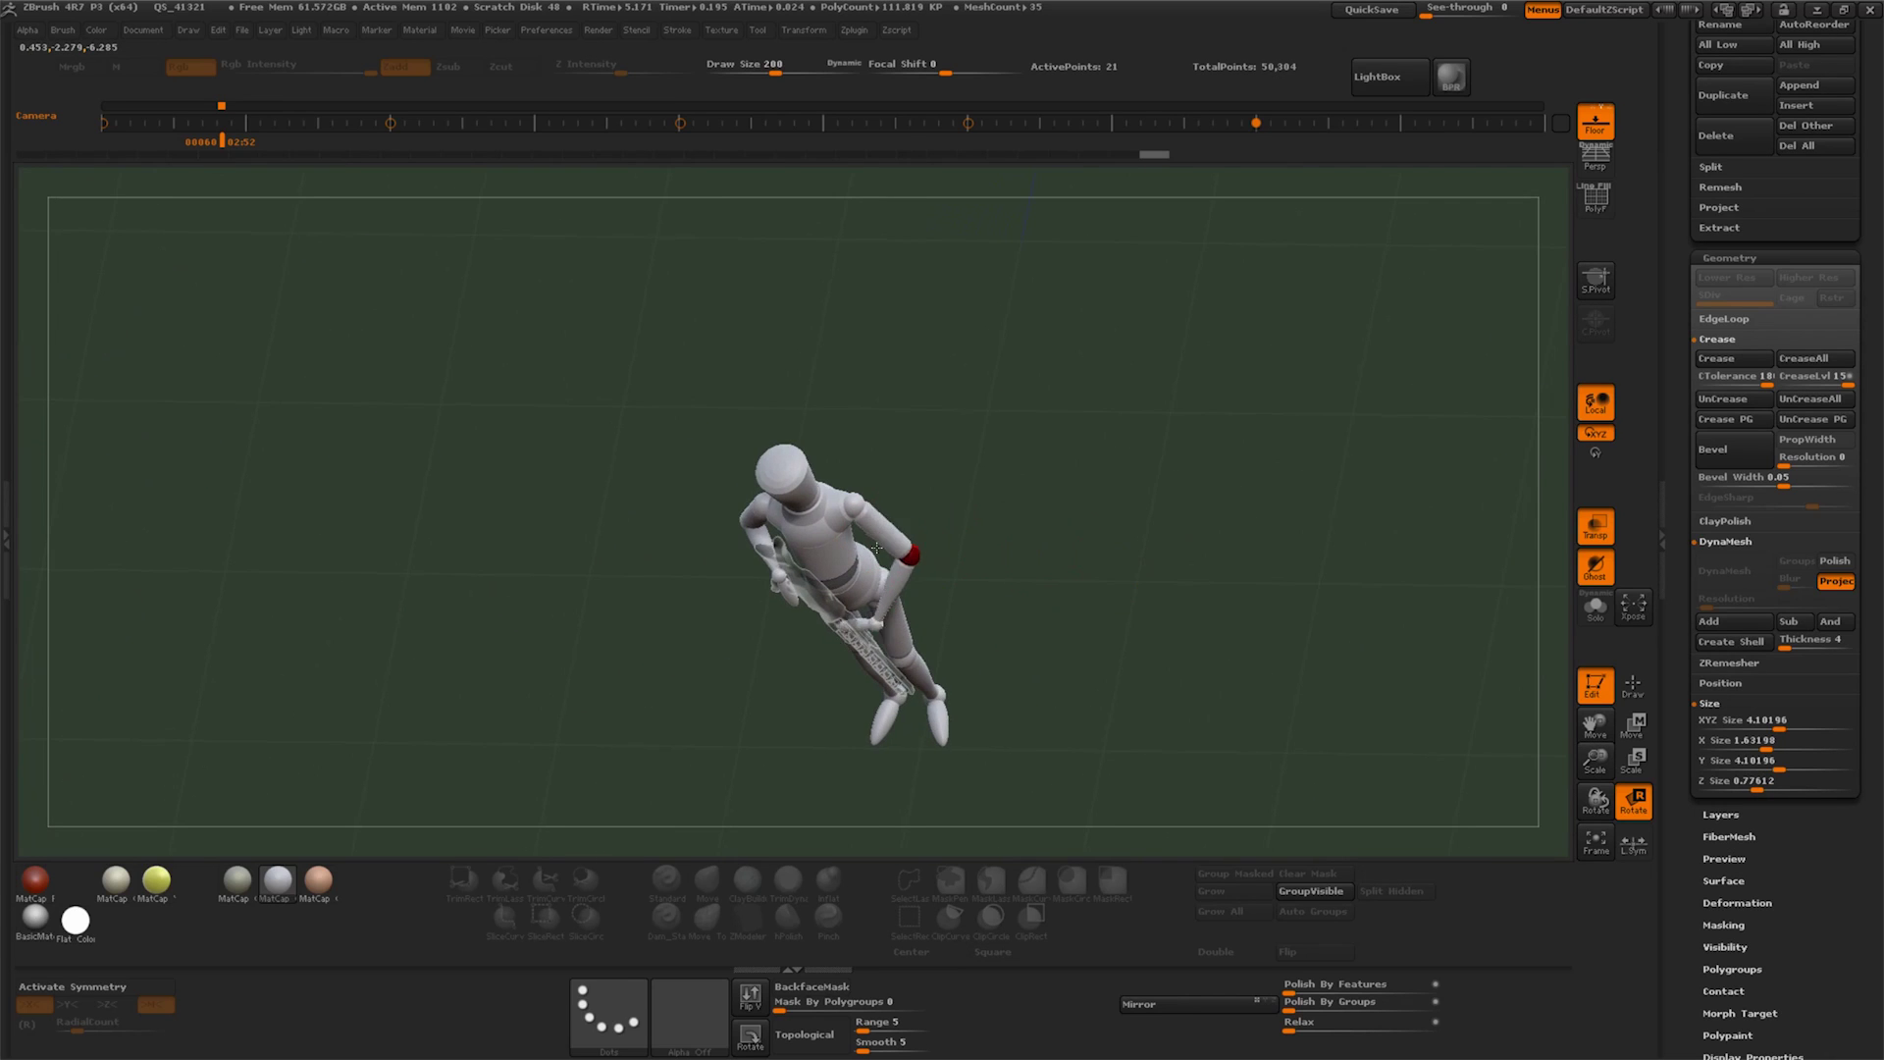
mouse_move(1065, 614)
left_mouse_down()
mouse_move(897, 583)
mouse_move(844, 597)
mouse_move(1129, 588)
mouse_move(911, 586)
mouse_move(1073, 651)
mouse_move(1492, 707)
mouse_move(1543, 665)
mouse_move(1203, 690)
left_mouse_up()
left_click_drag(1206, 698, 1206, 699)
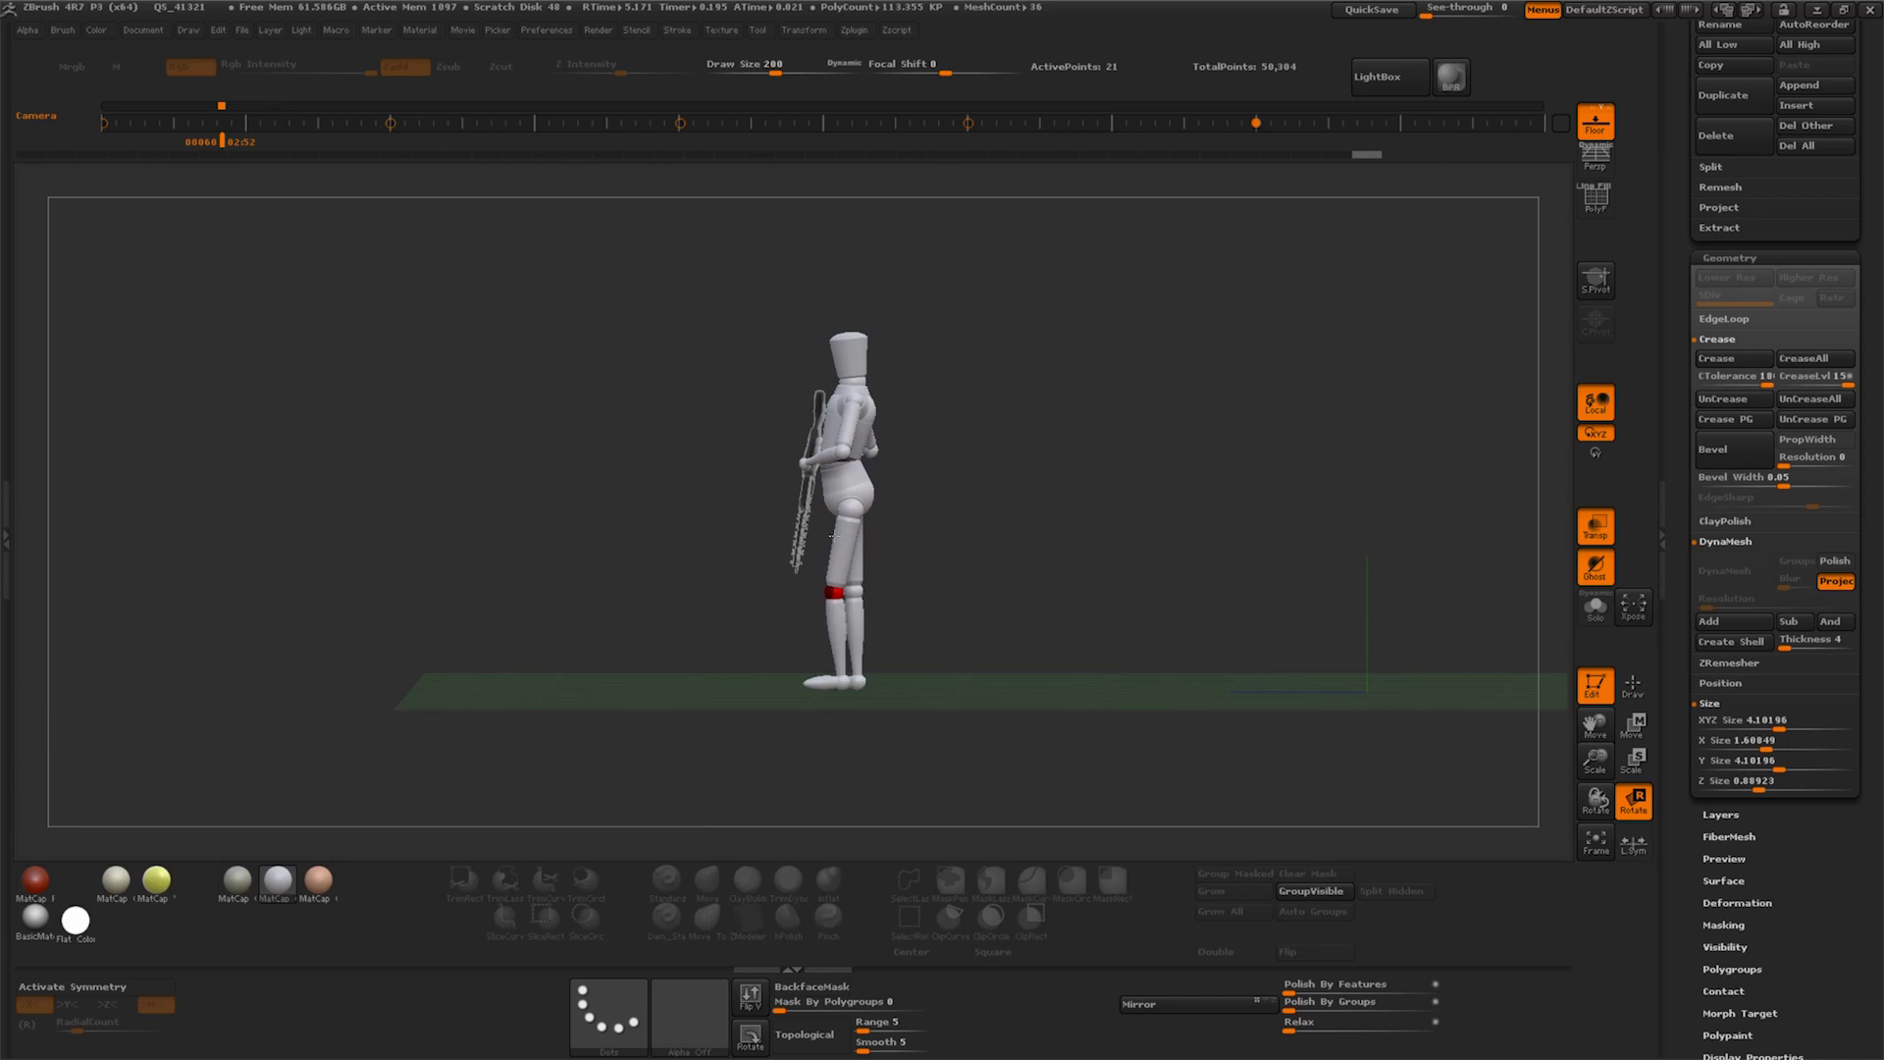
left_click_drag(1205, 700, 1025, 617, "shift")
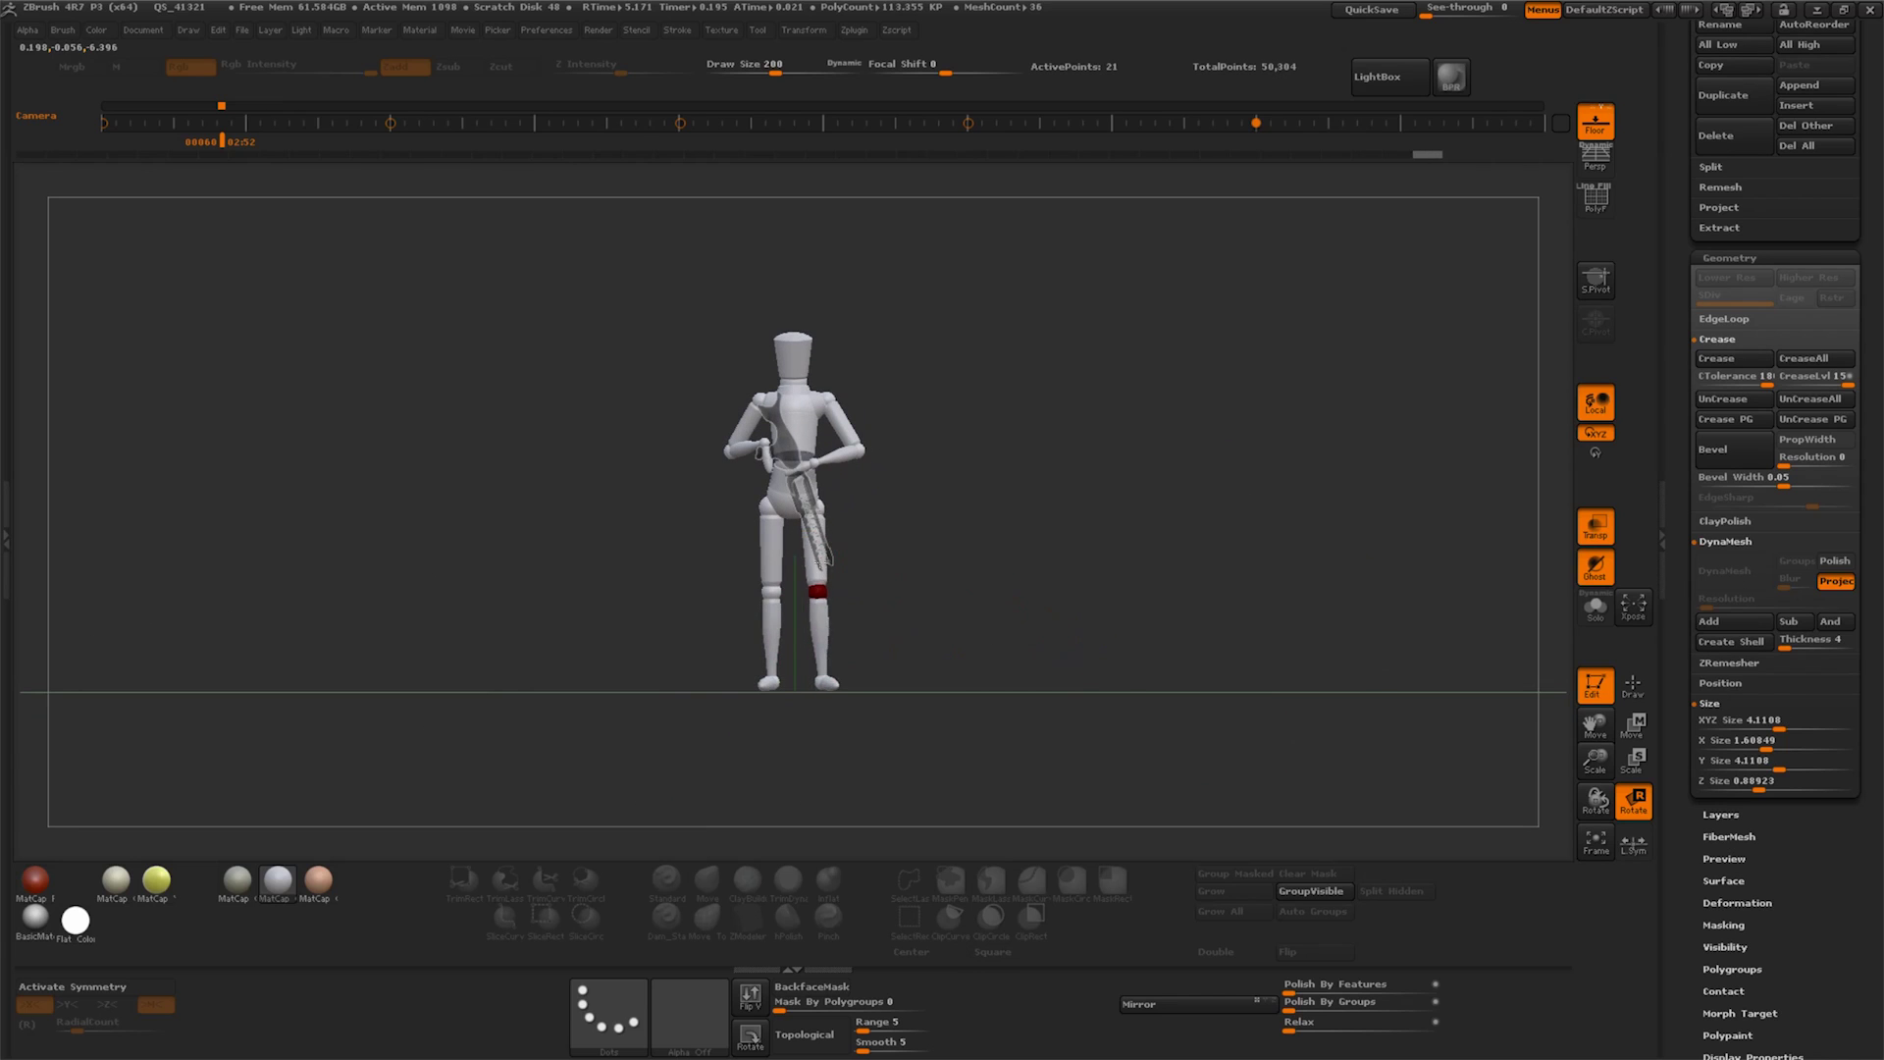
mouse_move(929, 658)
left_mouse_down()
mouse_move(912, 640)
mouse_move(1051, 631)
mouse_move(1003, 656)
mouse_move(1031, 611)
left_mouse_up()
left_click_drag(874, 469, 984, 654)
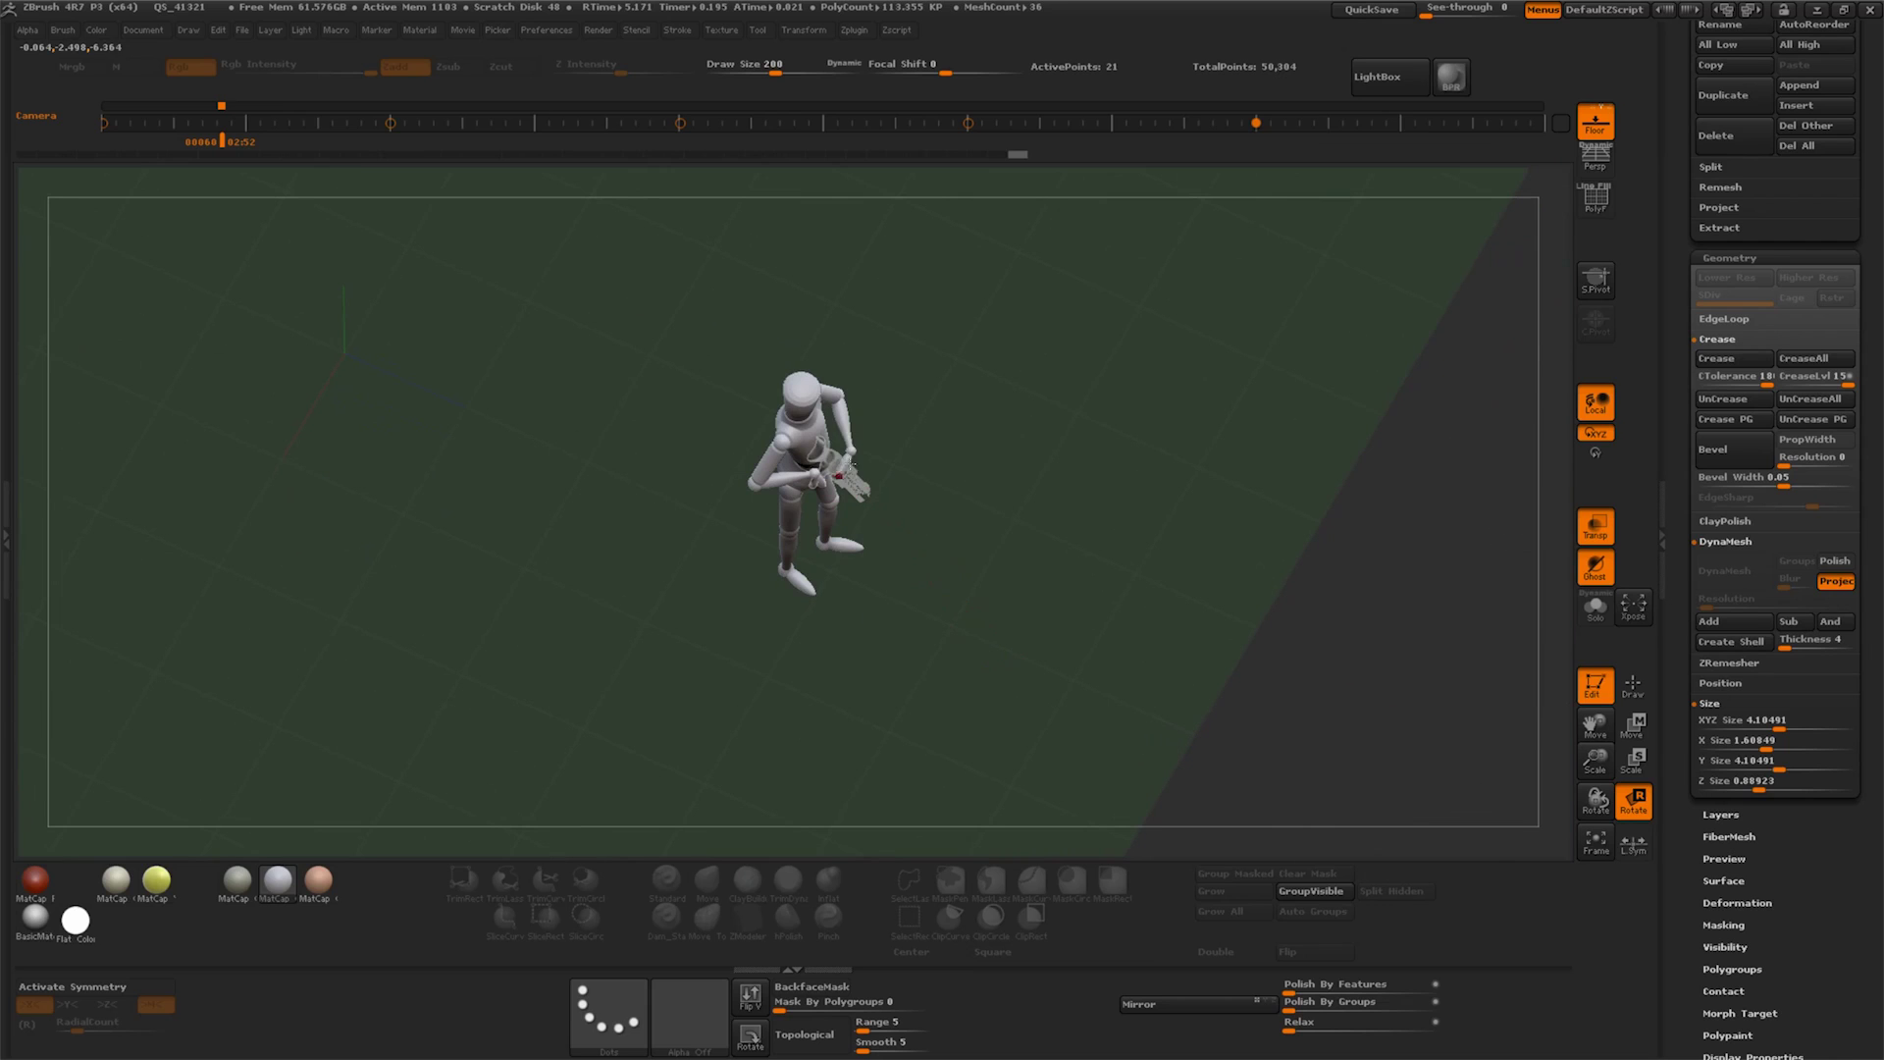
mouse_move(824, 438)
left_mouse_down()
mouse_move(976, 413)
mouse_move(939, 443)
left_mouse_up()
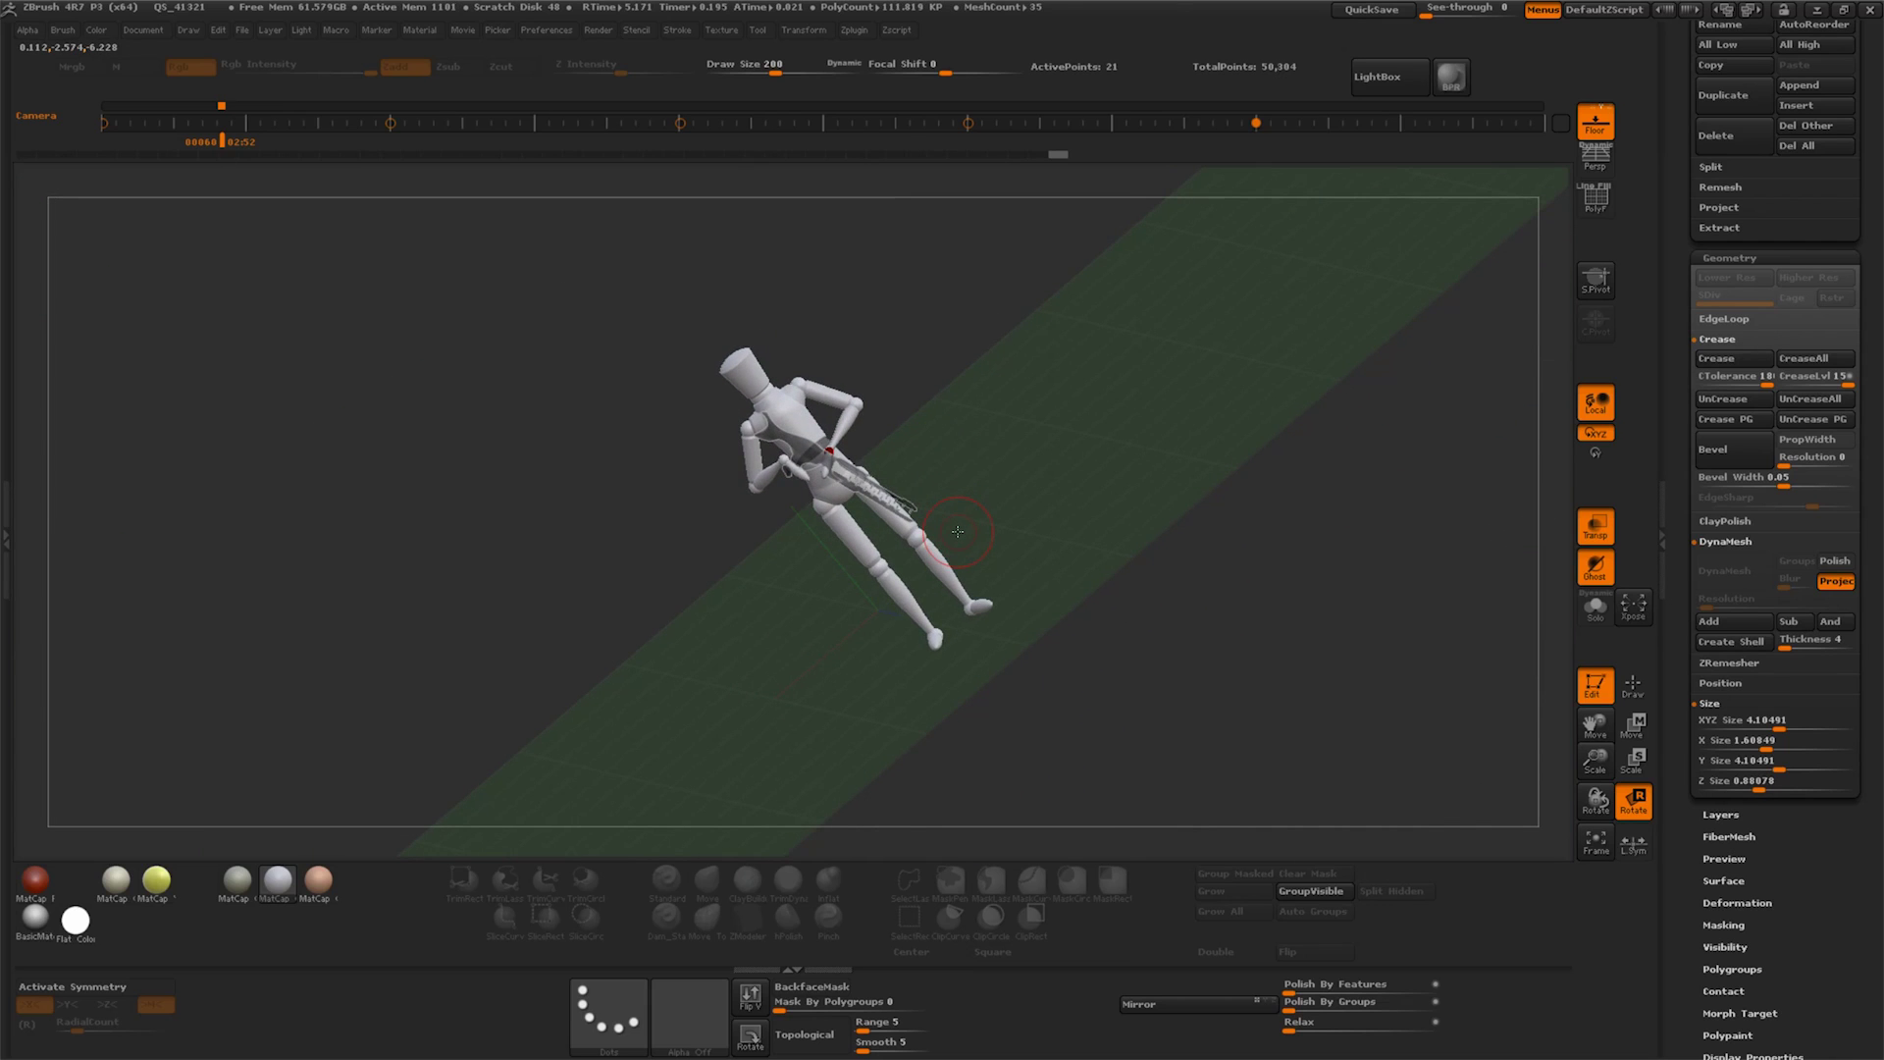
left_click_drag(958, 530, 1079, 589)
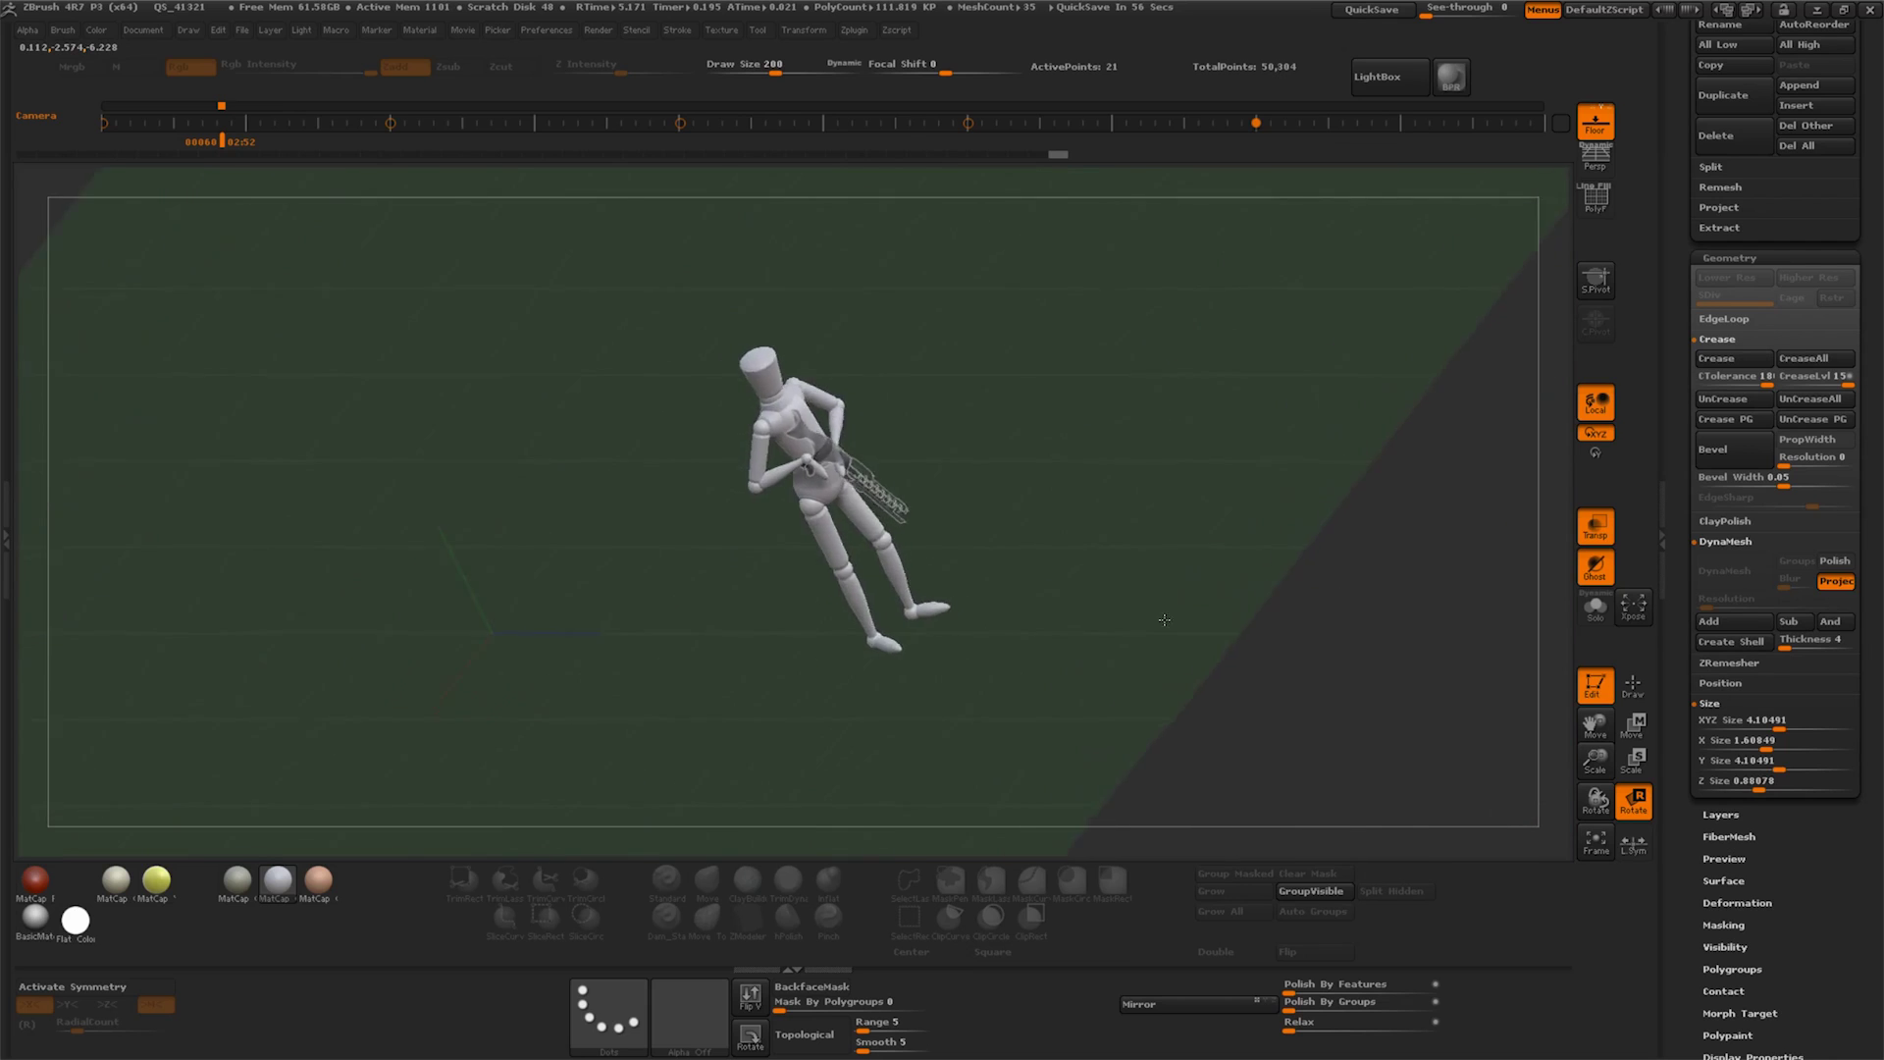
left_click_drag(1546, 736, 1372, 745)
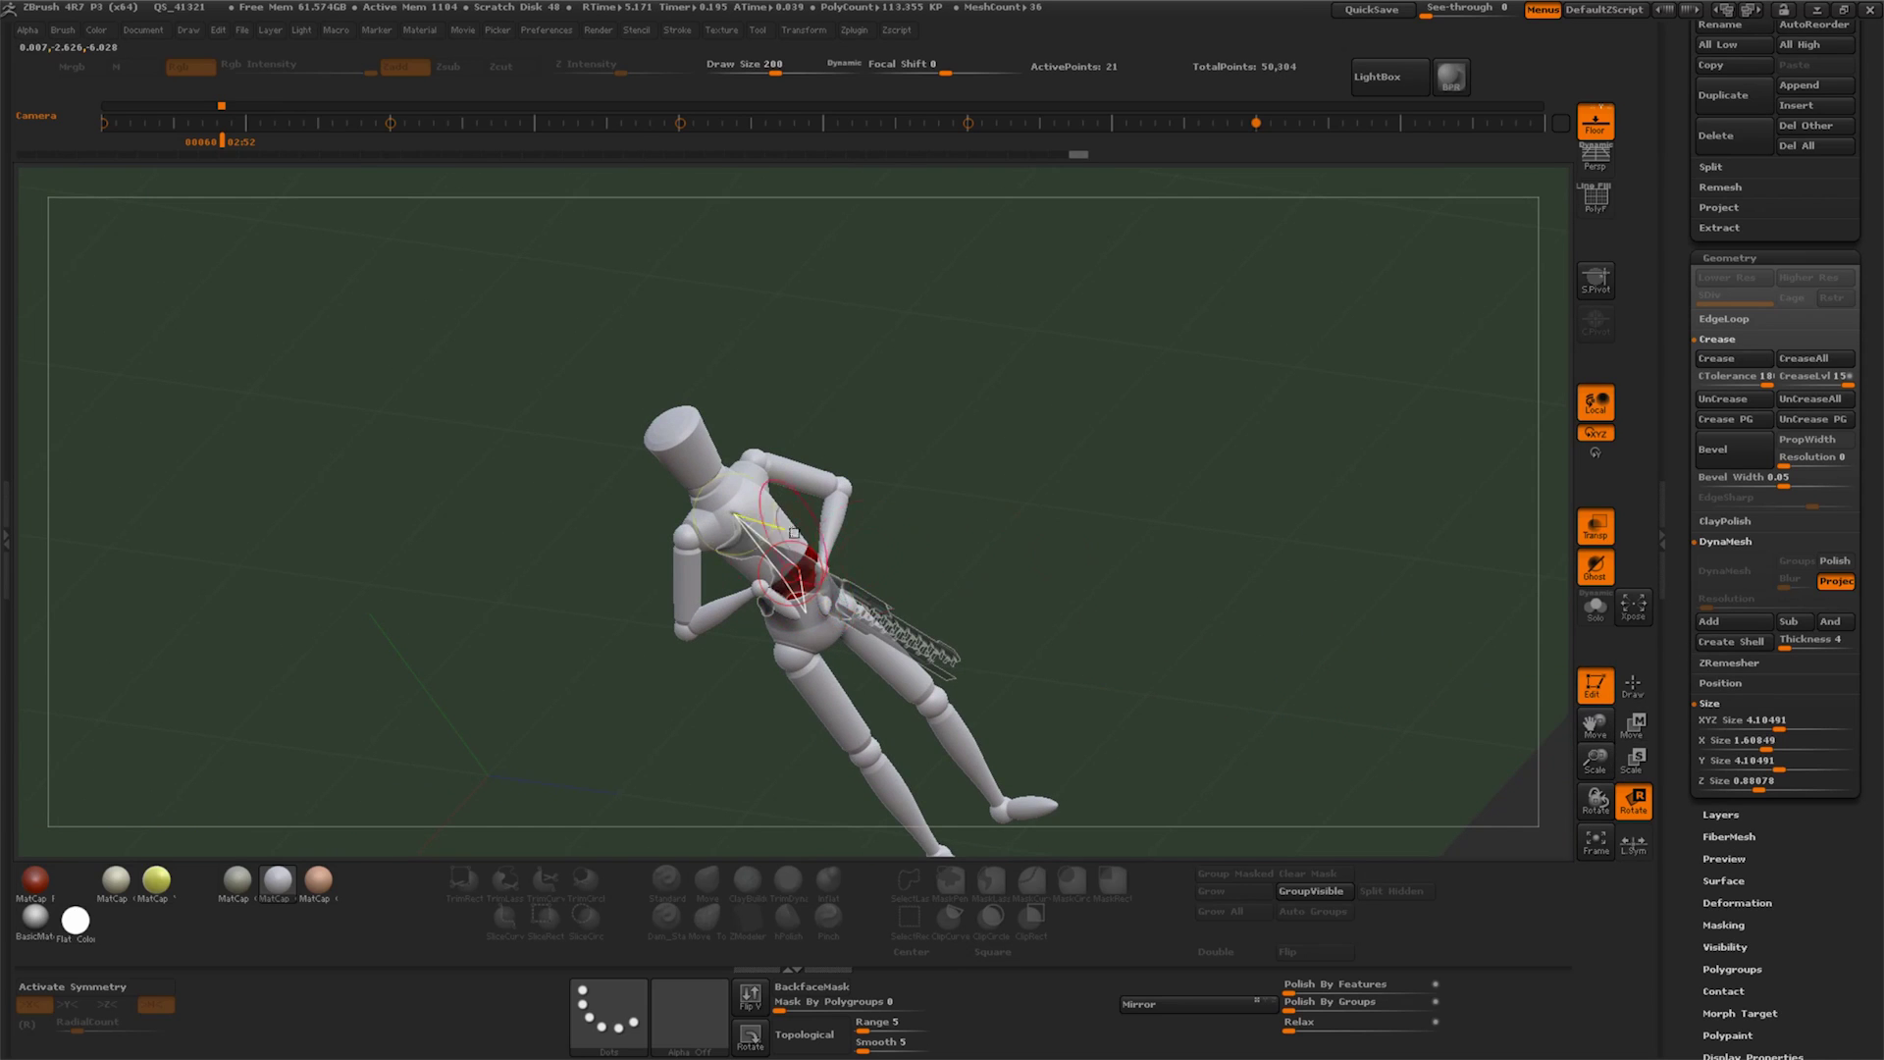
Reposition the rifle beside the mannequin's hand, then reselect the mannequin subtool
left_click(749, 579, "alt")
mouse_move(623, 551)
left_mouse_down("alt")
mouse_move(545, 649)
mouse_move(842, 675)
left_mouse_up("alt")
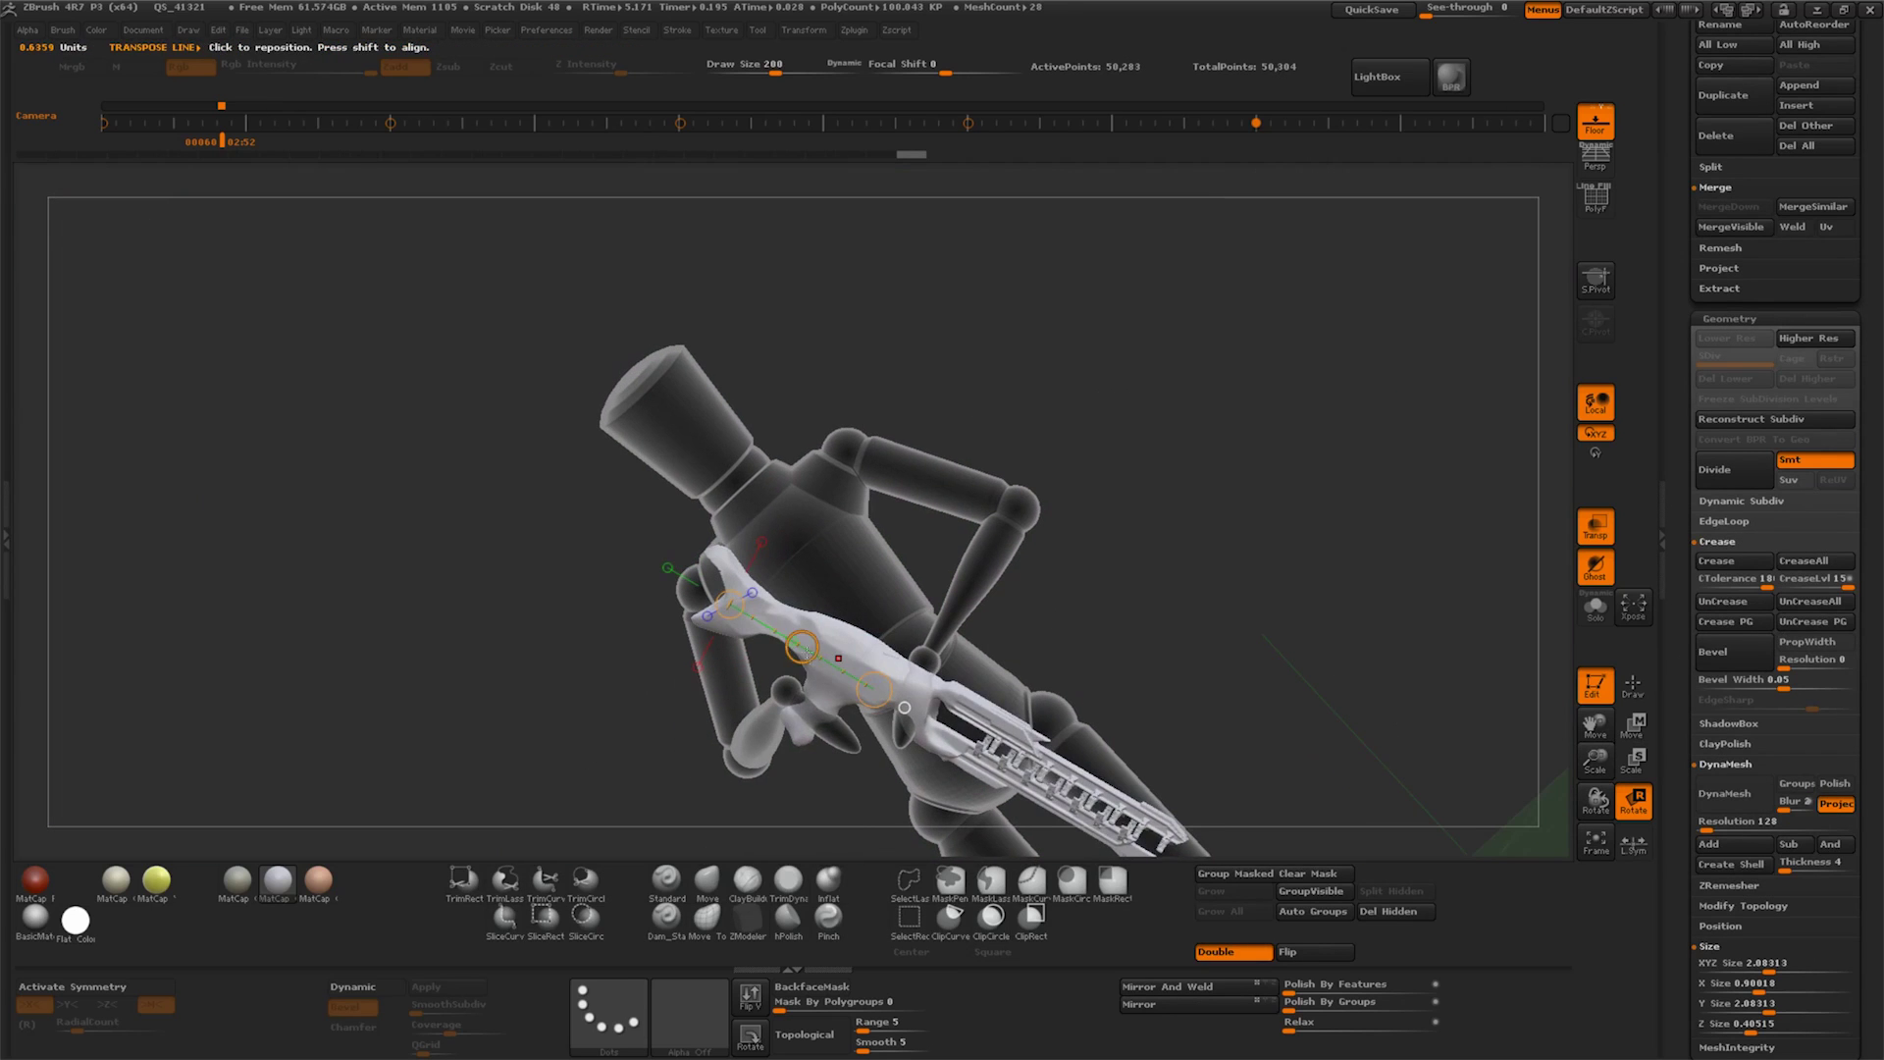
left_click(842, 675)
left_click_drag(1069, 555, 1144, 613)
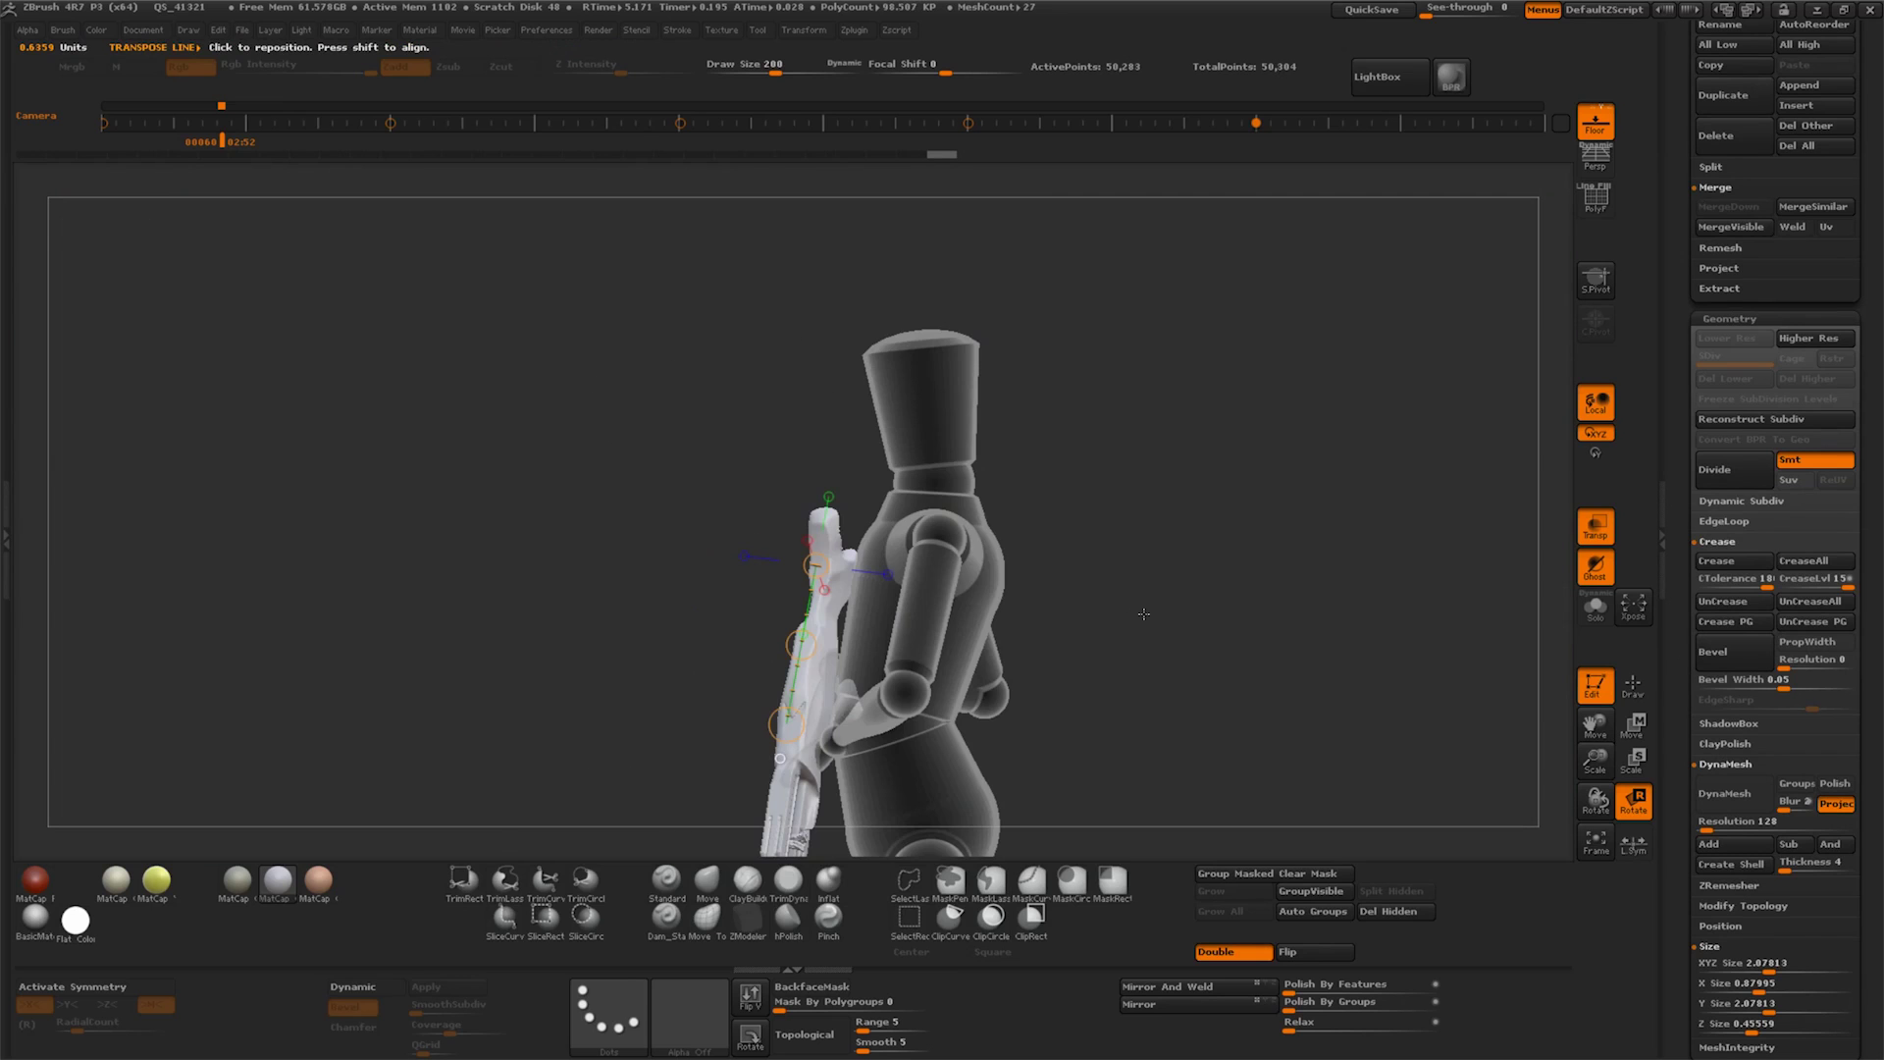
mouse_move(1079, 707)
left_mouse_down()
mouse_move(1167, 751)
mouse_move(1097, 755)
mouse_move(1126, 753)
left_mouse_up()
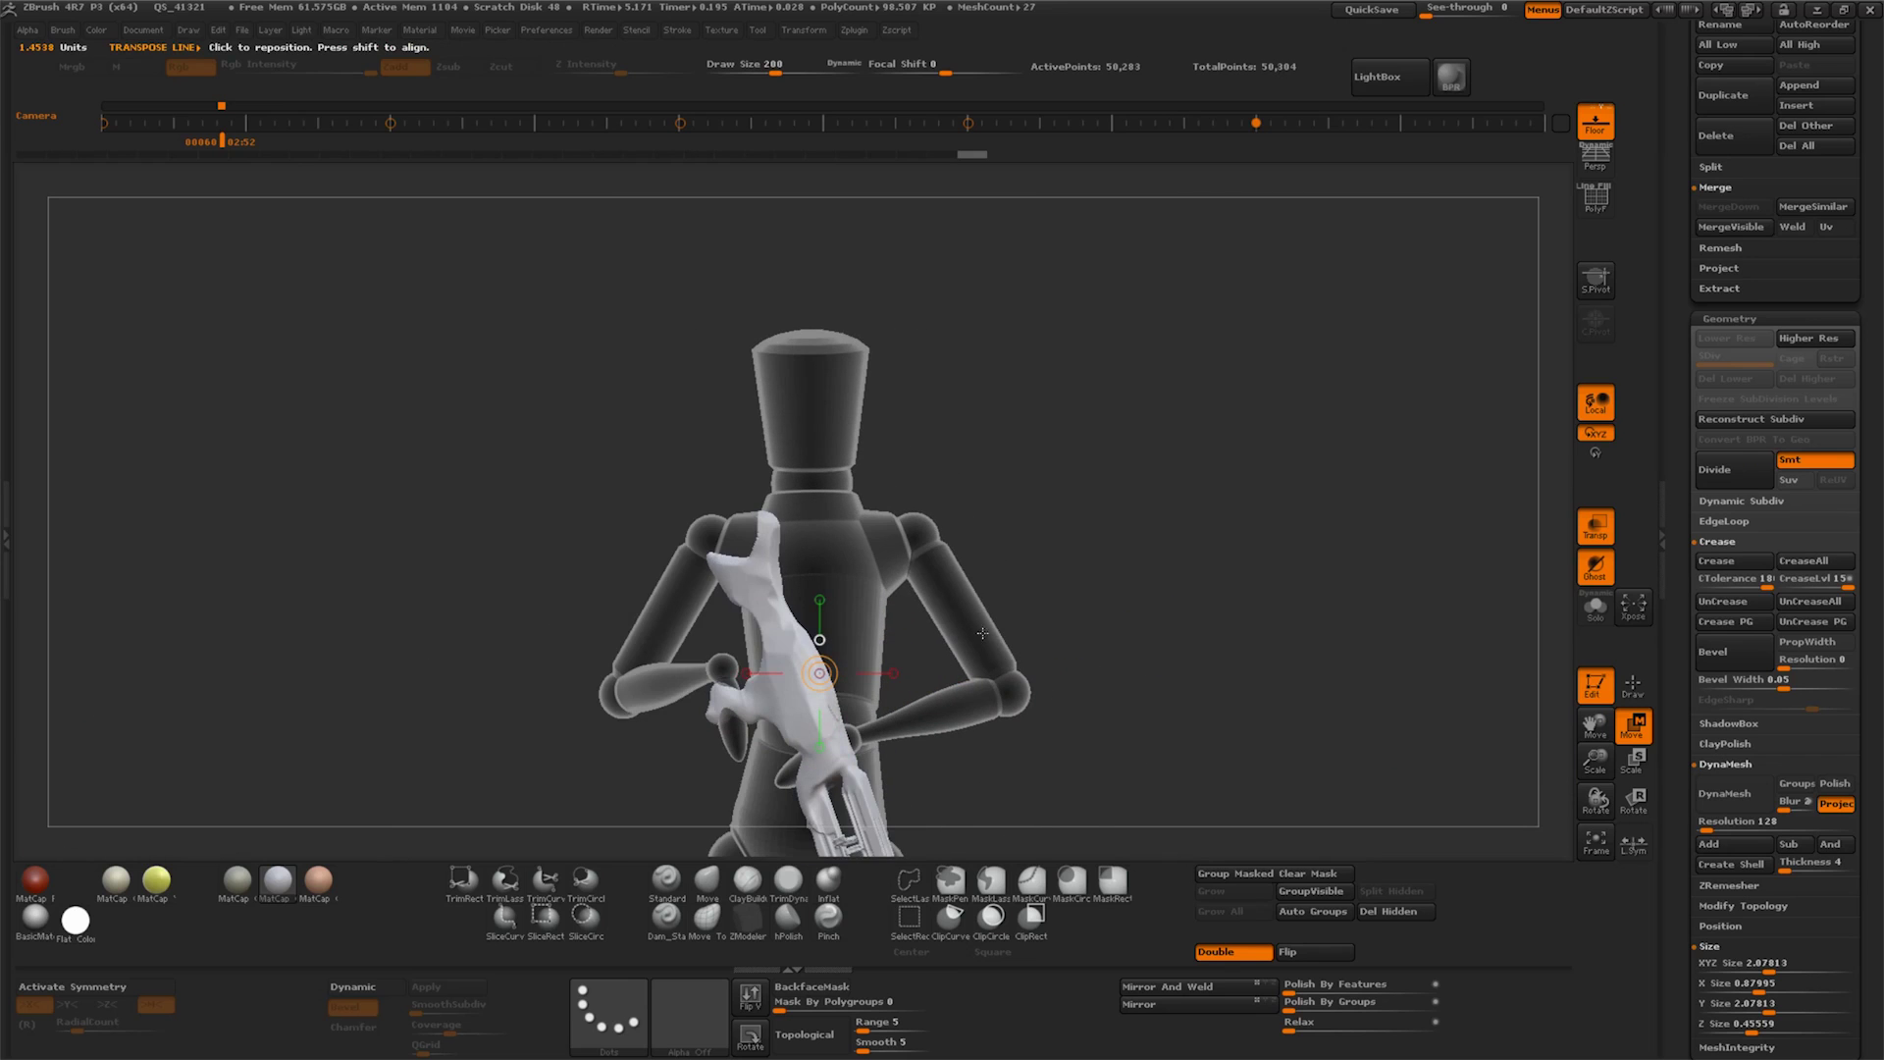
left_click(983, 633, "alt")
mouse_move(982, 633)
left_mouse_down()
mouse_move(914, 521)
mouse_move(914, 548)
left_mouse_up()
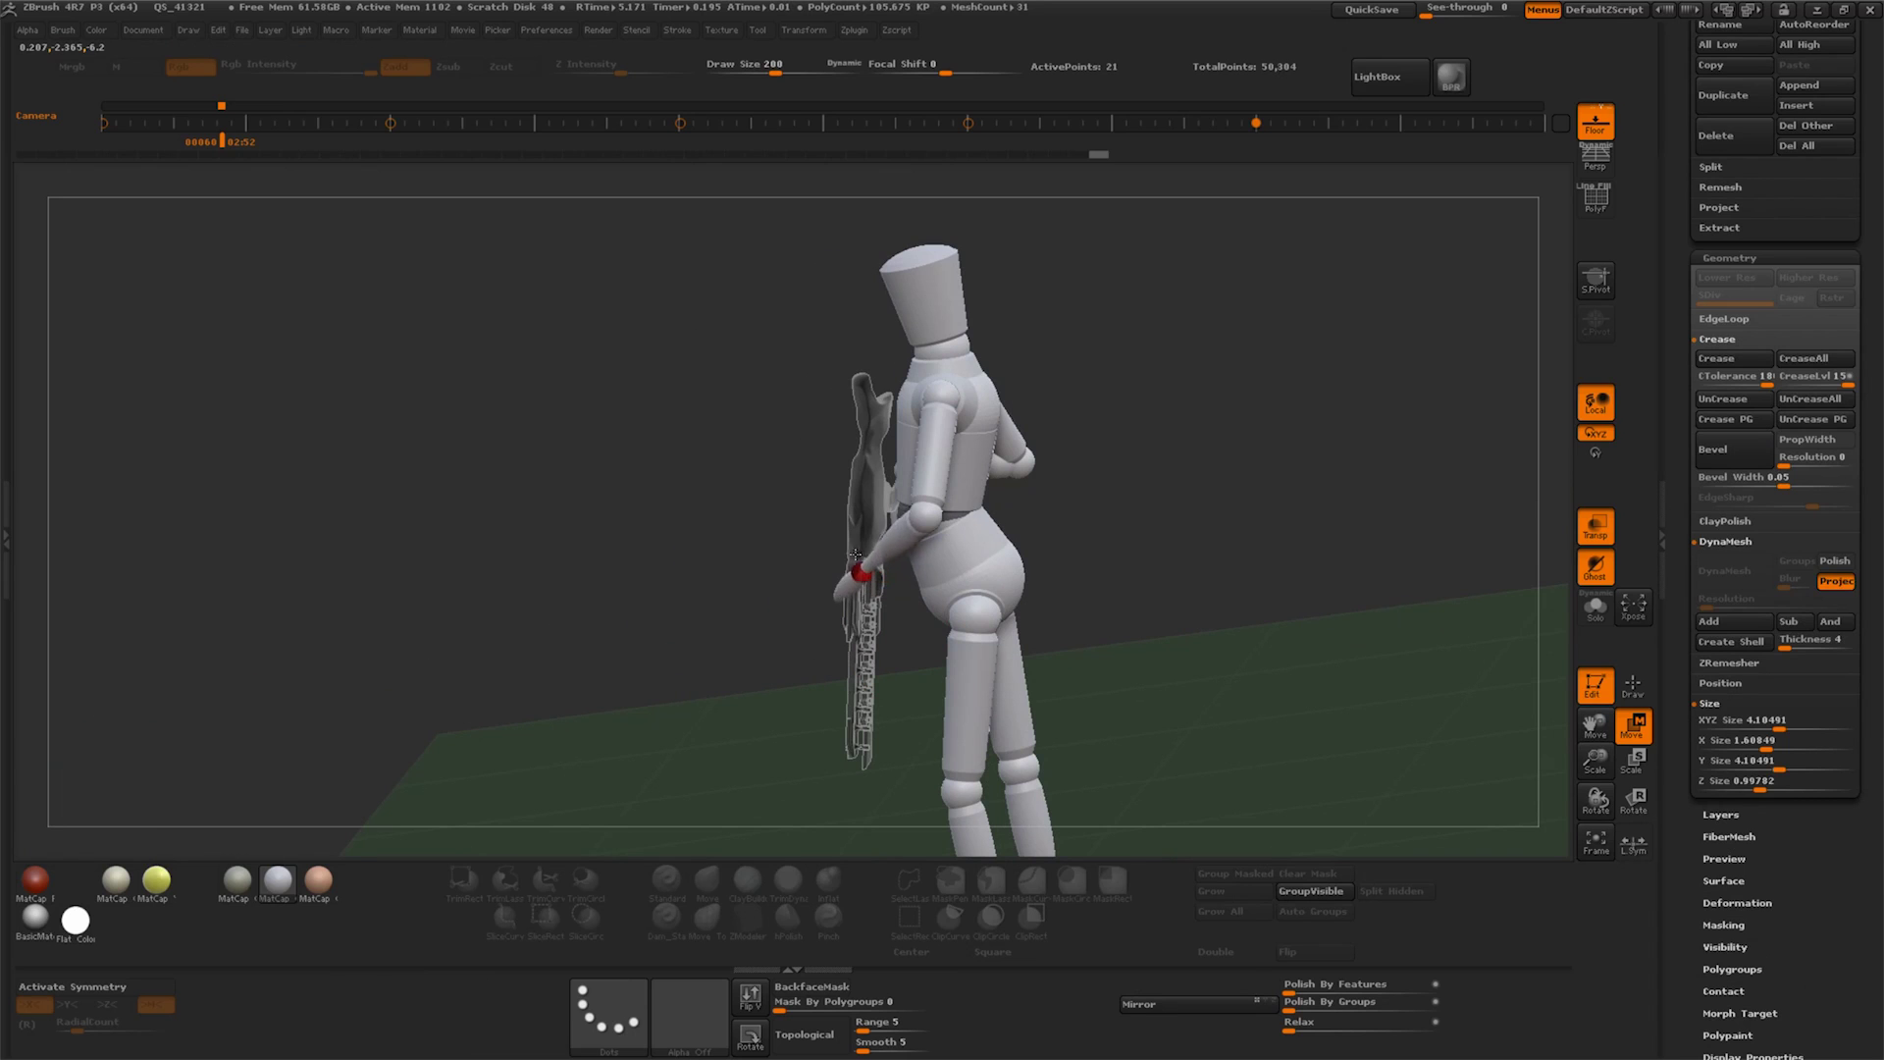
Orbit around the armed mannequin, checking its front, back and side views
left_click_drag(859, 628, 923, 536)
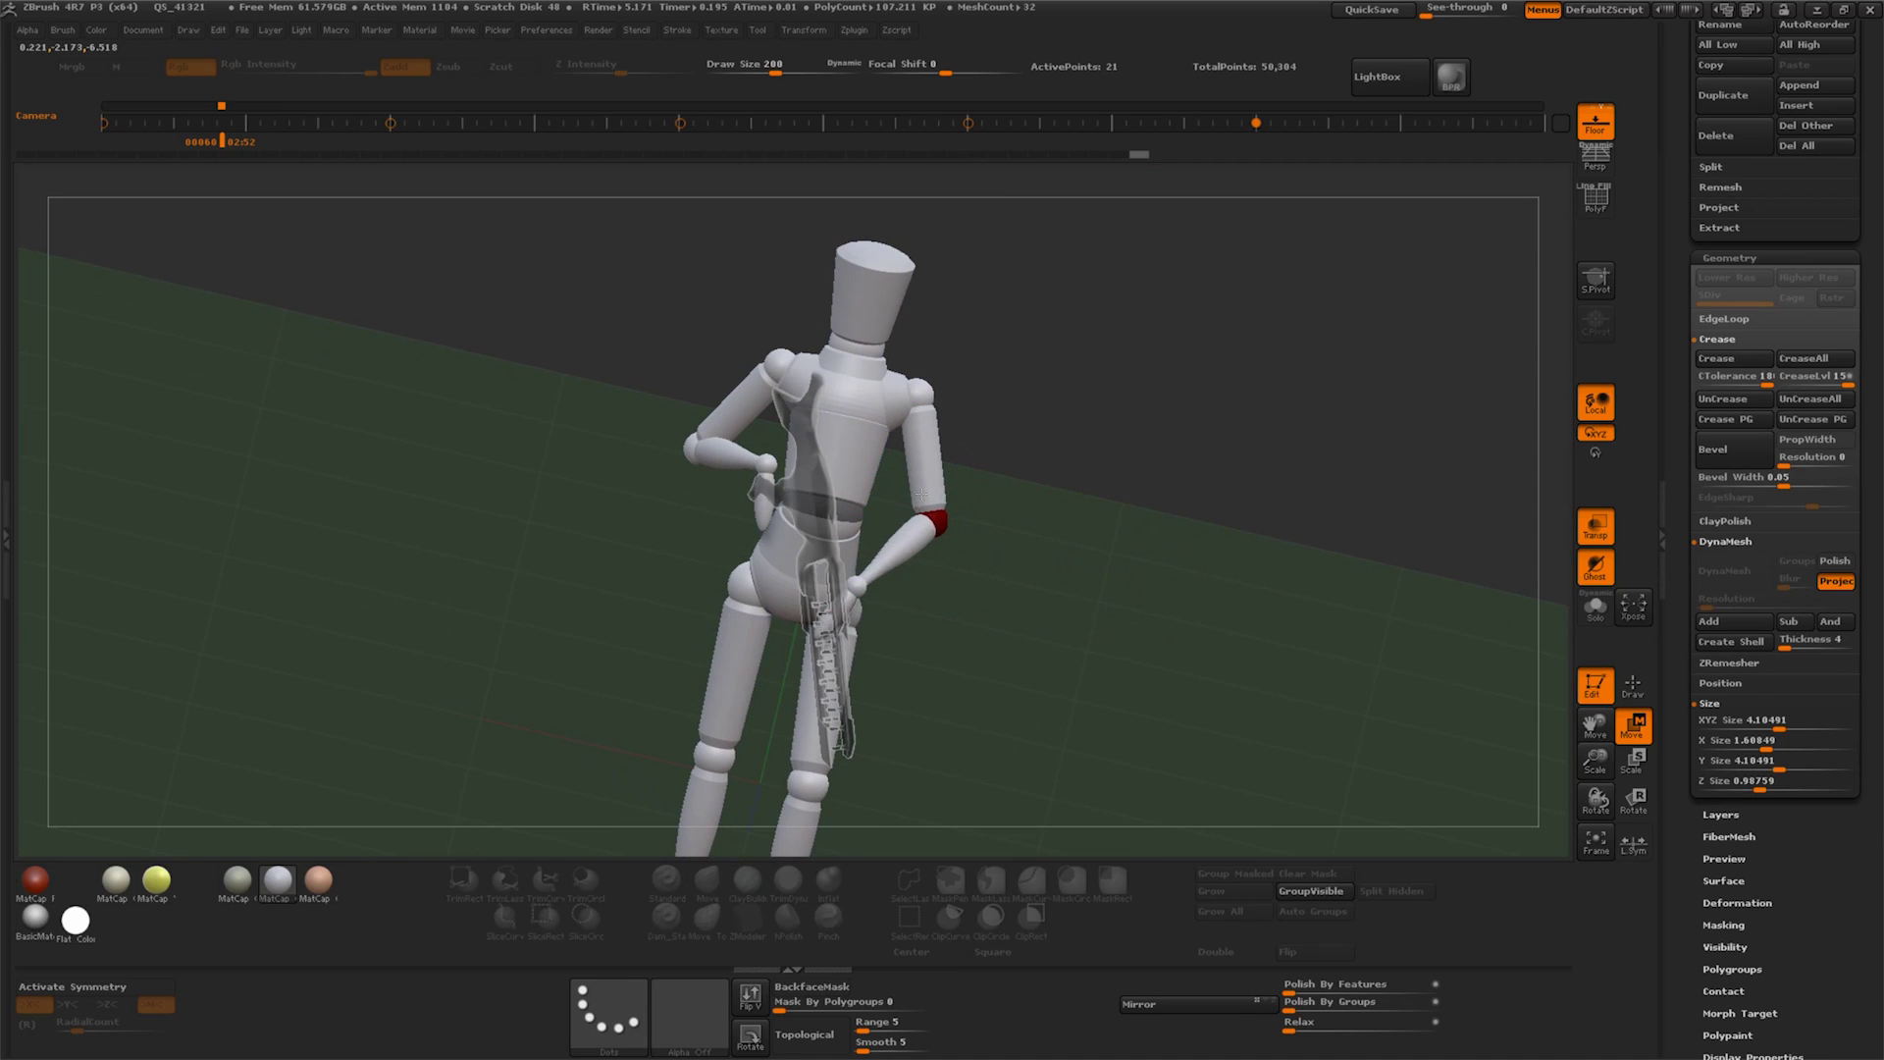
left_click_drag(1080, 628, 1178, 619)
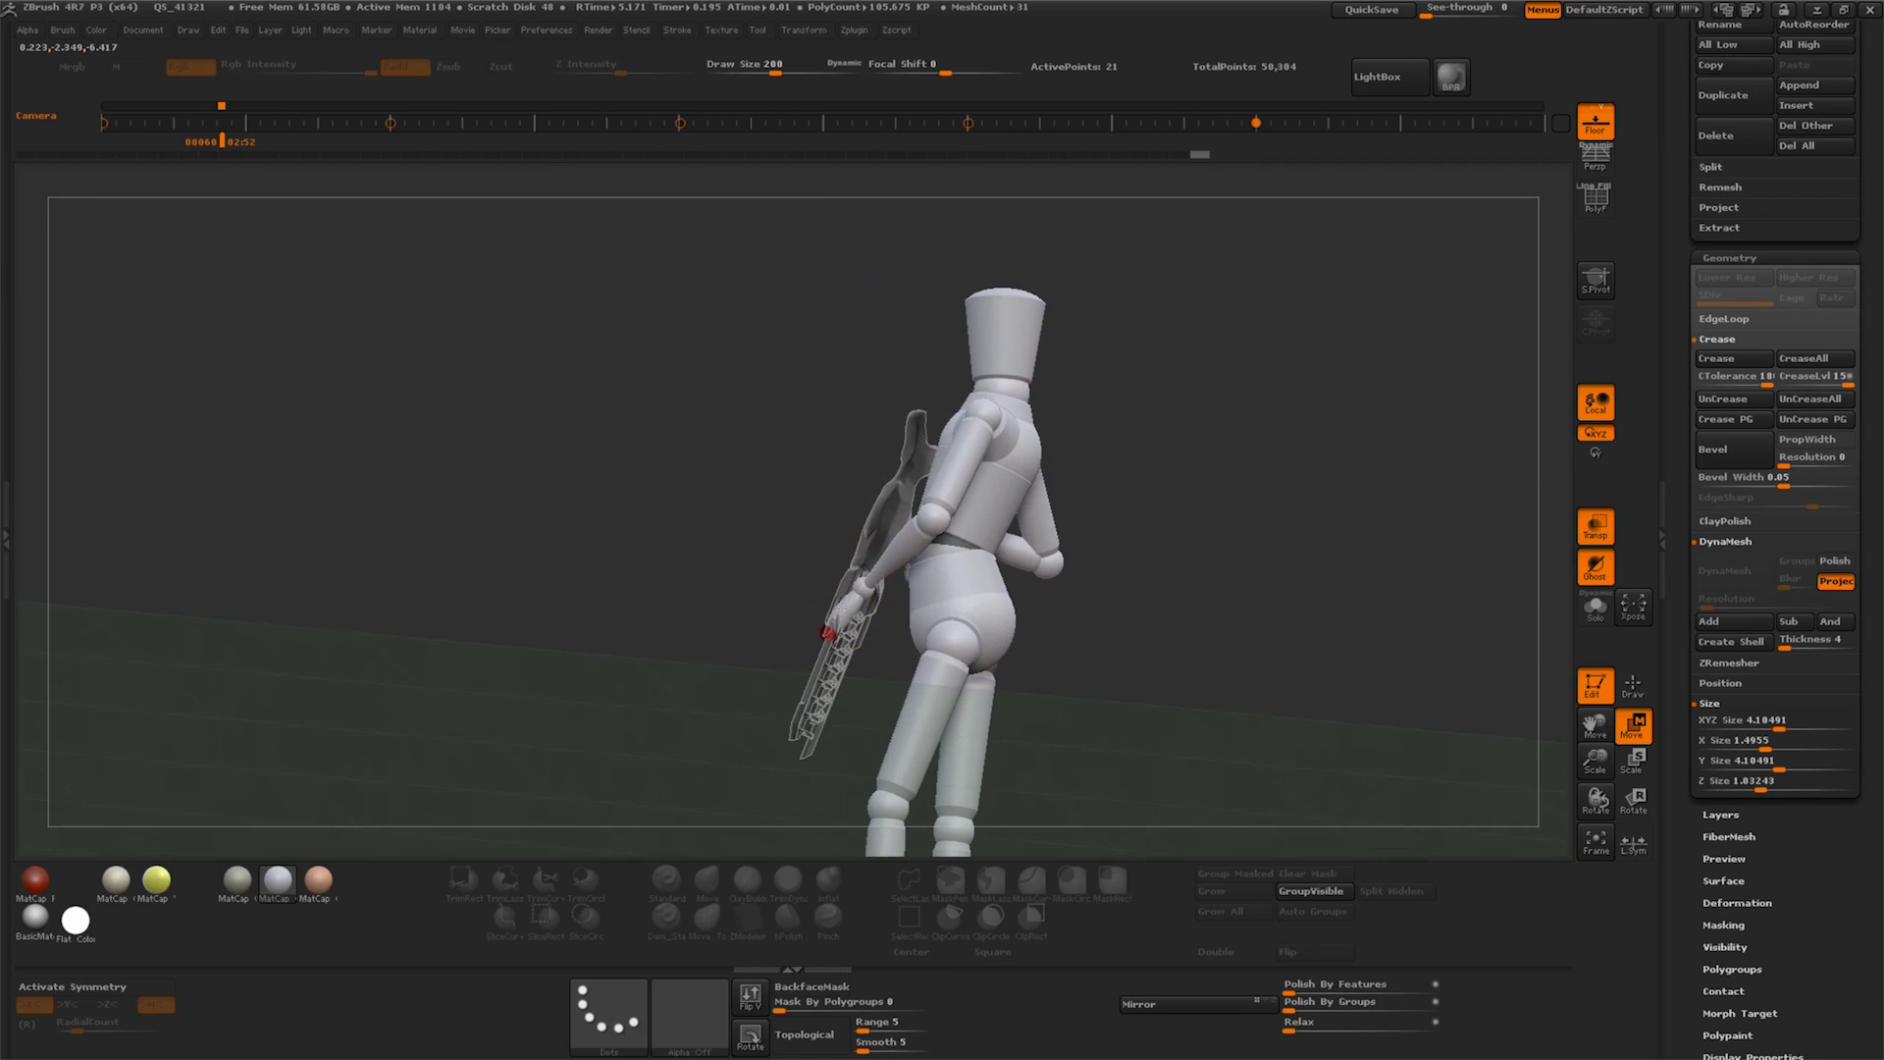
mouse_move(859, 616)
left_mouse_down()
mouse_move(1167, 572)
mouse_move(890, 567)
left_mouse_up()
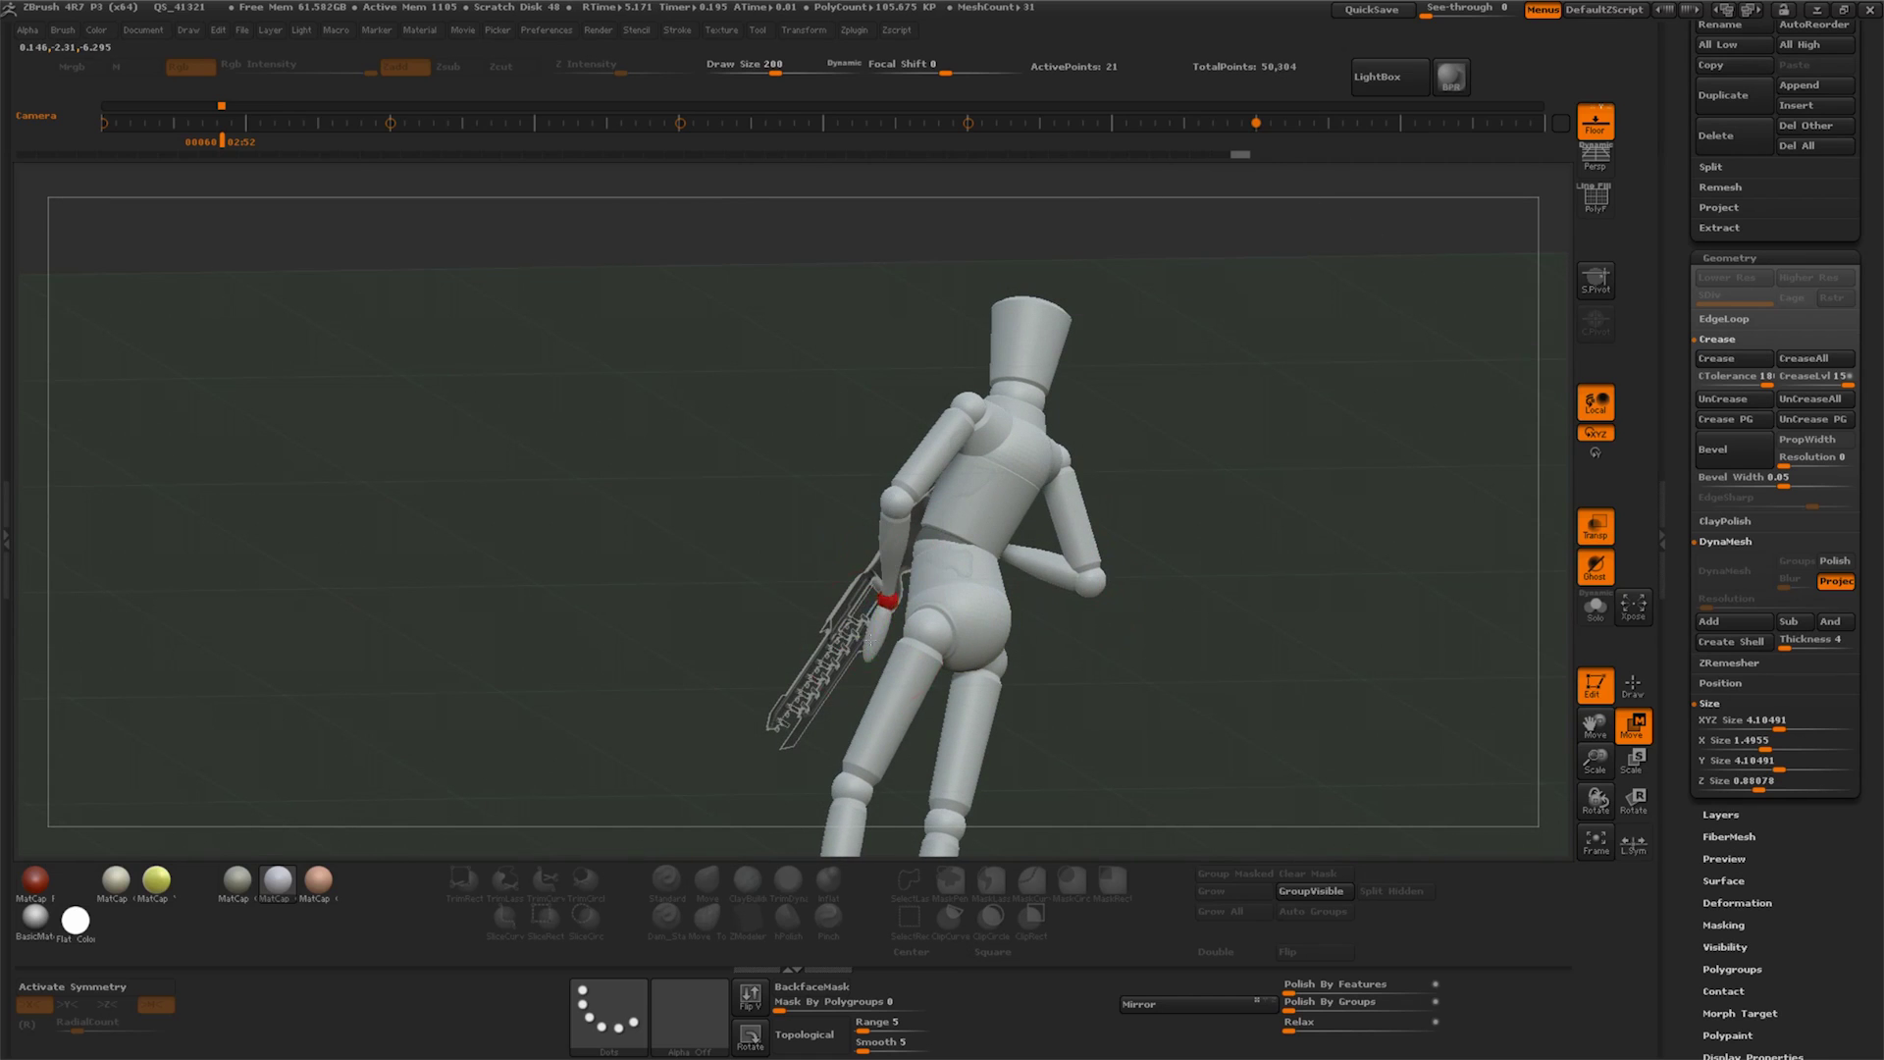
mouse_move(1204, 563)
left_mouse_down()
mouse_move(981, 530)
mouse_move(912, 546)
left_mouse_up()
mouse_move(1129, 594)
left_mouse_down()
mouse_move(1005, 595)
mouse_move(1177, 638)
mouse_move(1060, 673)
left_mouse_up()
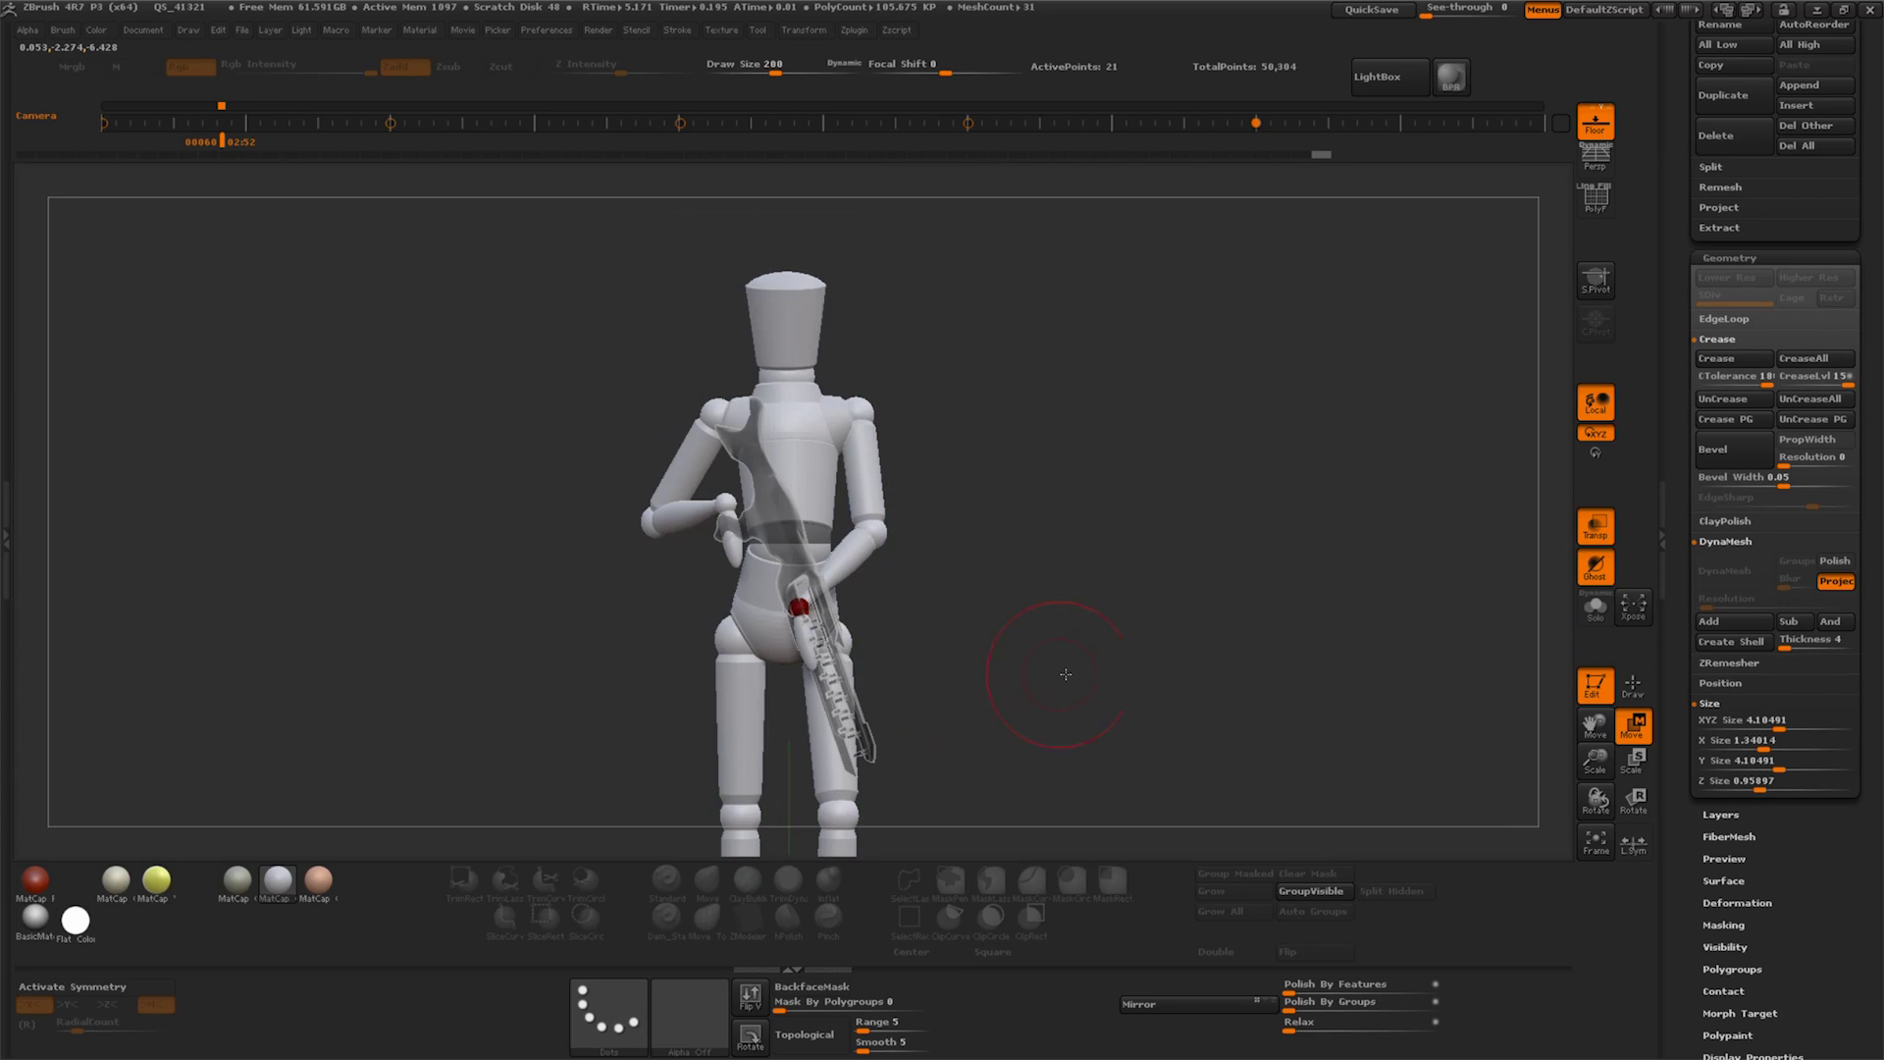
mouse_move(1315, 694)
left_mouse_down()
mouse_move(1024, 708)
mouse_move(1236, 682)
mouse_move(1220, 720)
mouse_move(1094, 750)
left_mouse_up()
Zoom in, check the pose from above, and scroll the tray up to the SubTool list
left_click_drag(1596, 760, 1596, 726)
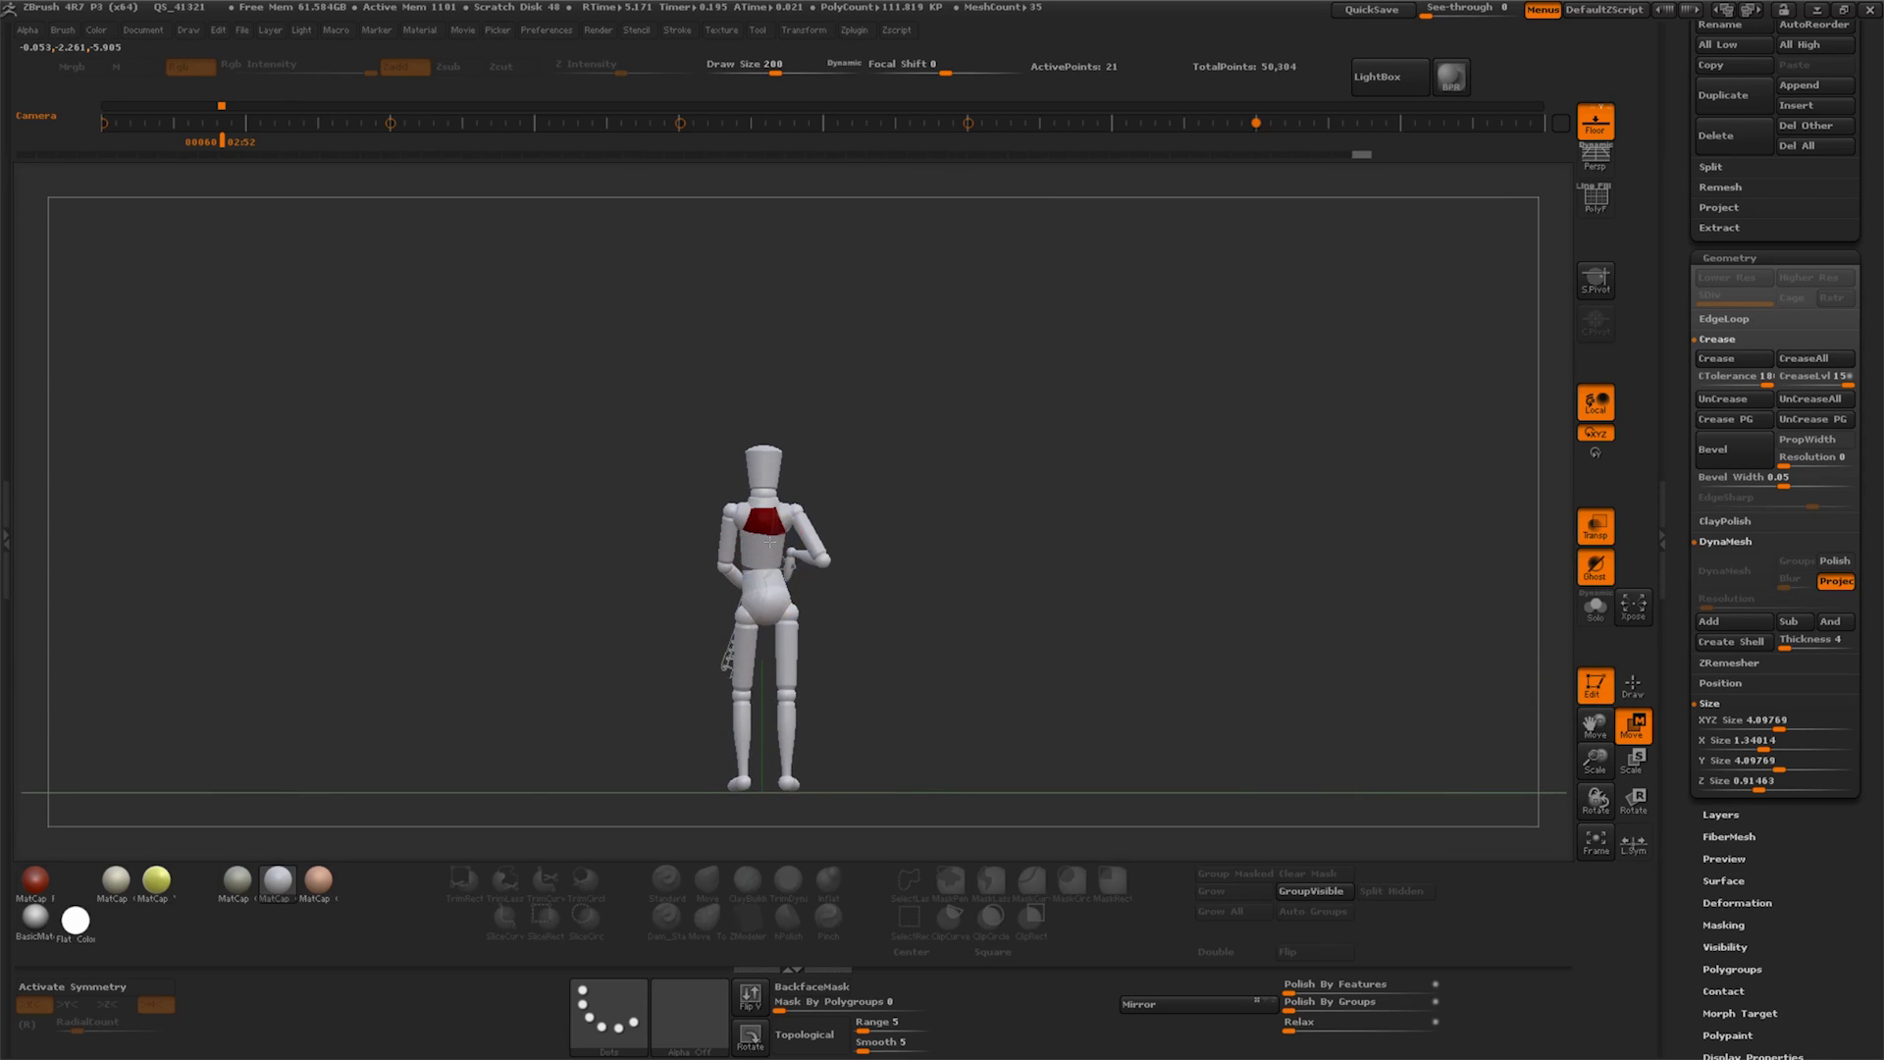
mouse_move(819, 679)
left_mouse_down()
mouse_move(1061, 654)
mouse_move(955, 651)
mouse_move(903, 673)
mouse_move(964, 631)
mouse_move(981, 589)
mouse_move(1003, 650)
left_mouse_up()
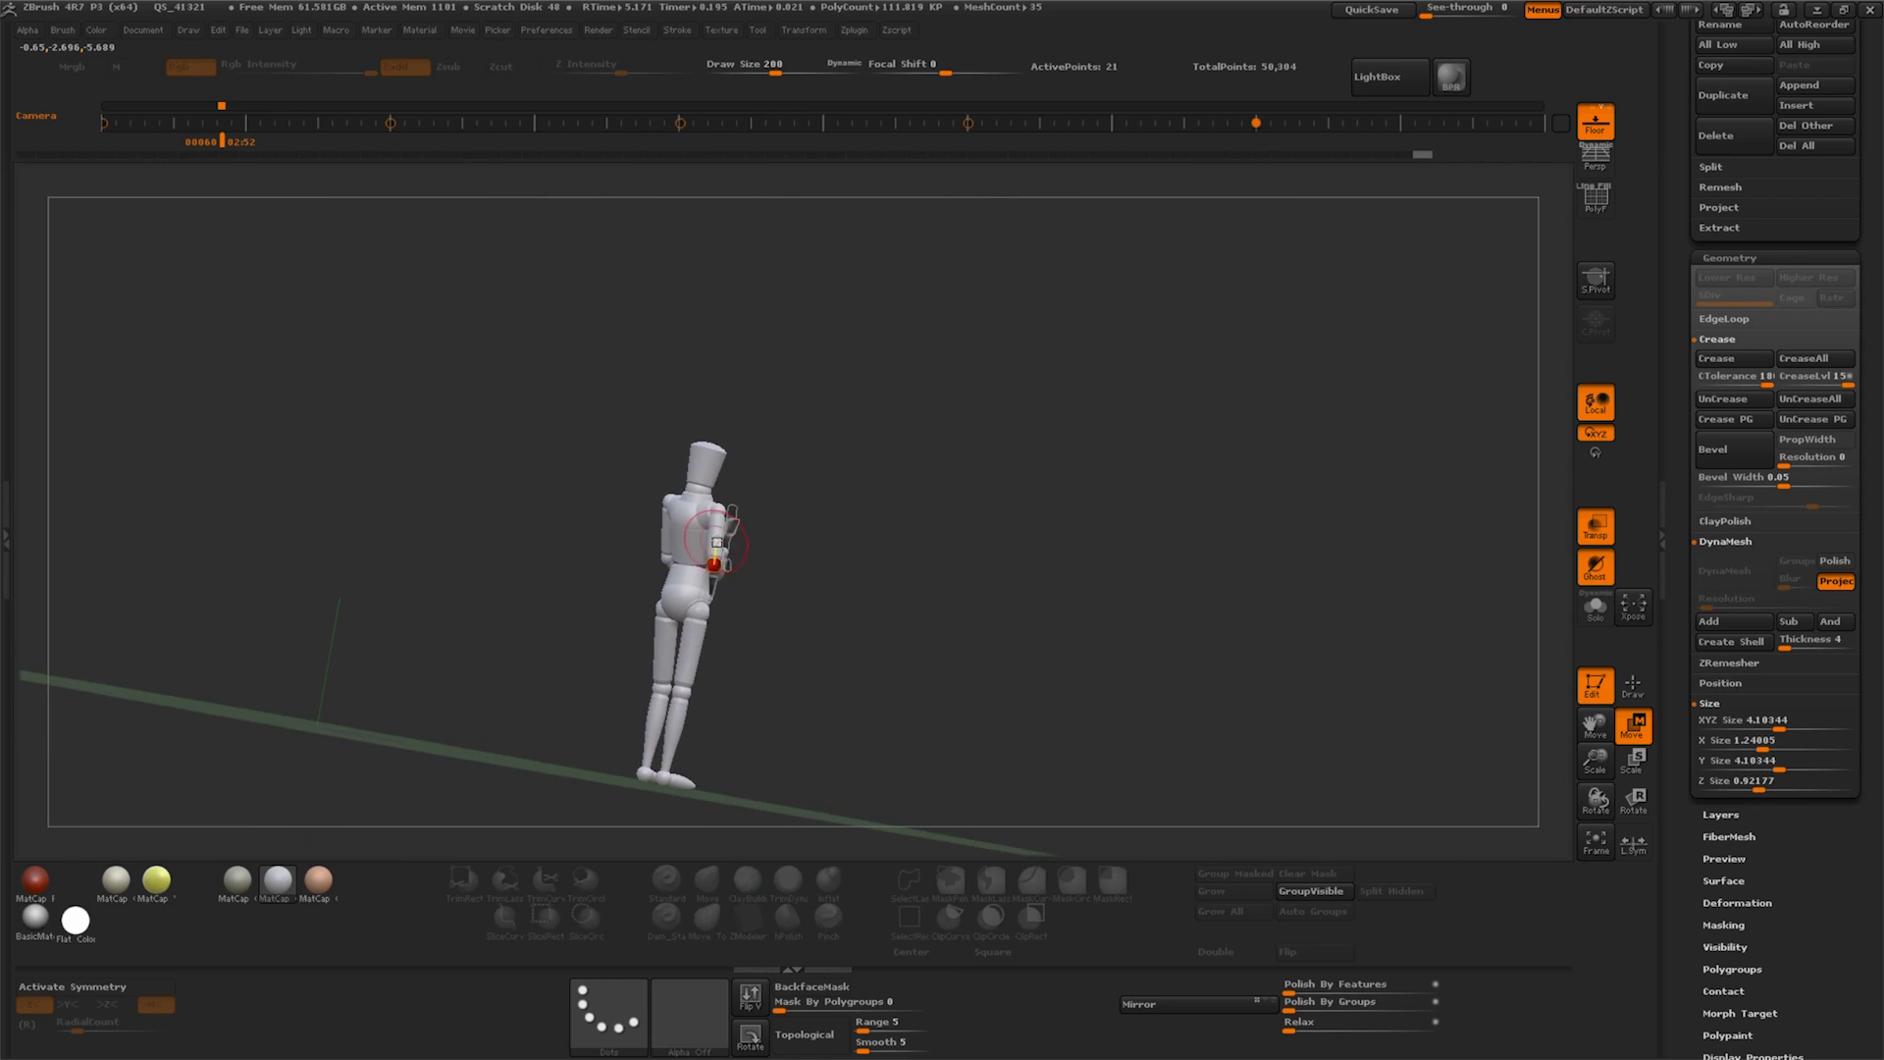
mouse_move(726, 520)
left_mouse_down()
mouse_move(732, 565)
mouse_move(903, 673)
mouse_move(841, 666)
left_mouse_up()
left_click_drag(923, 609, 923, 679)
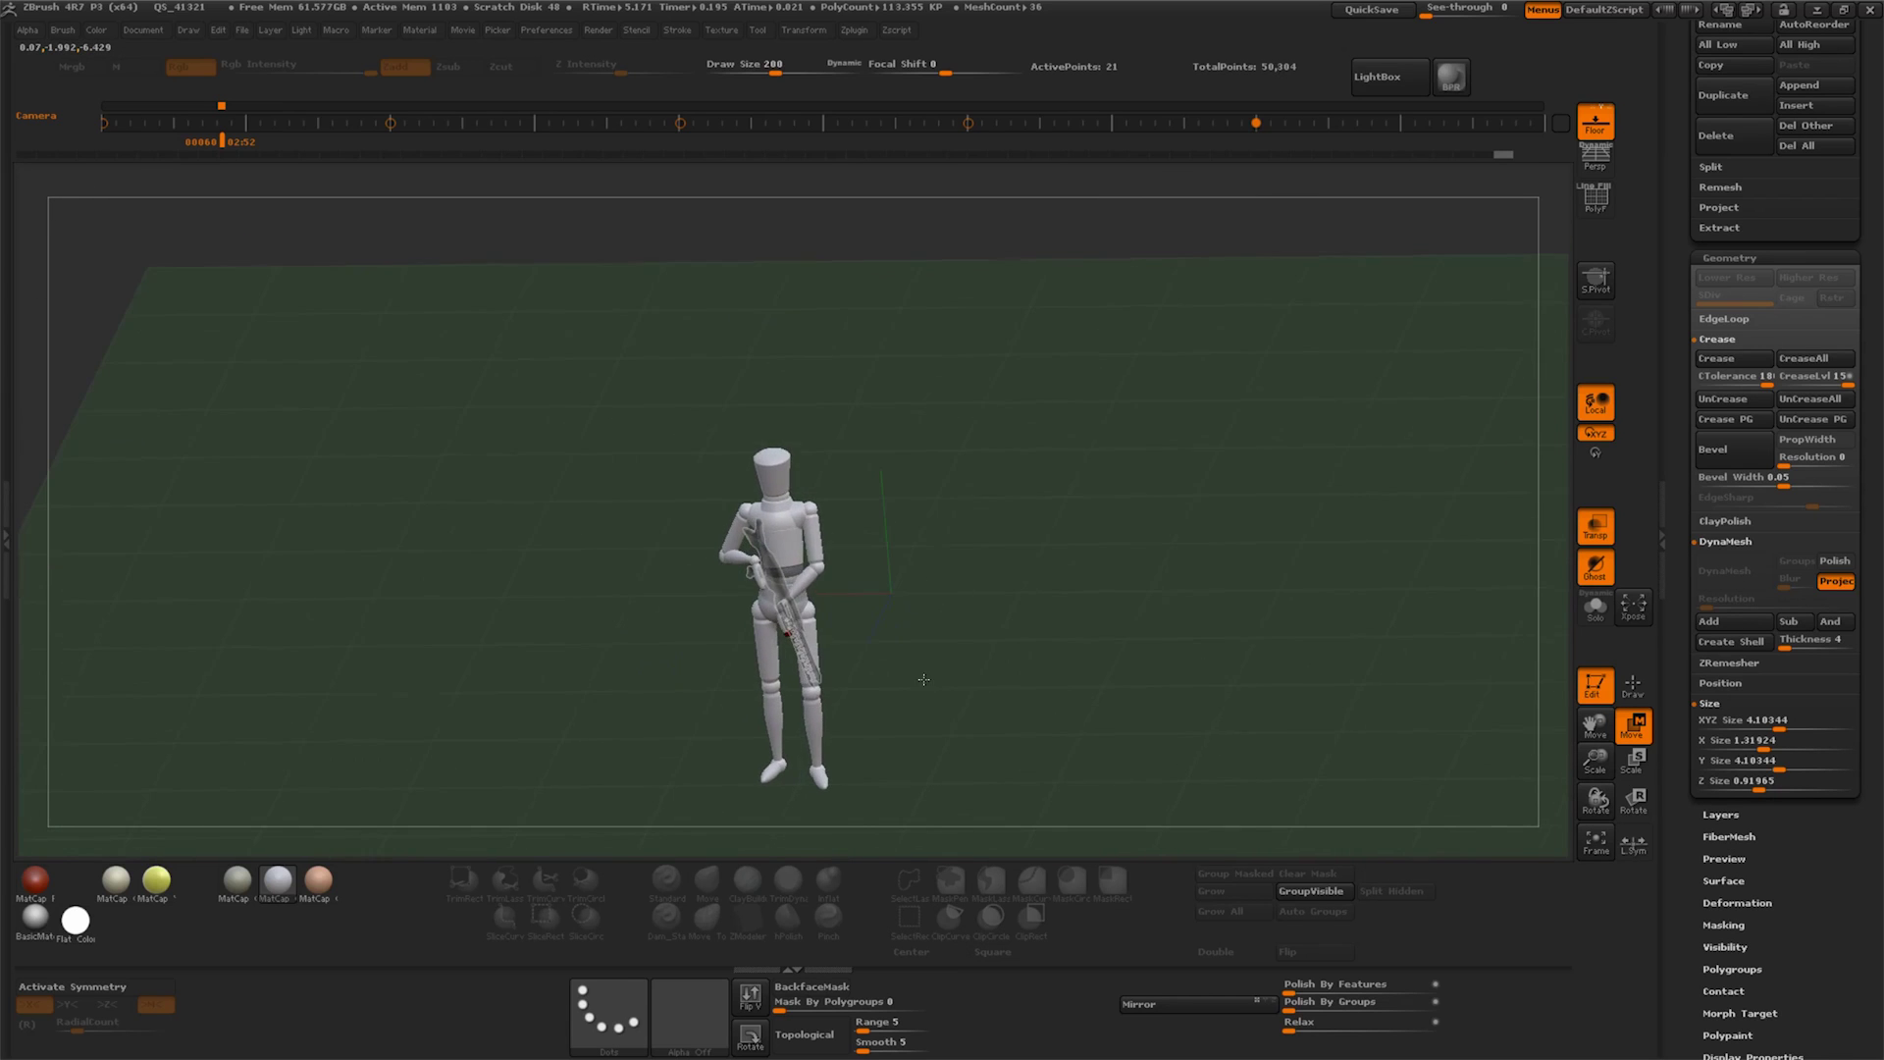
mouse_move(817, 596)
left_mouse_down()
mouse_move(864, 633)
mouse_move(790, 639)
left_mouse_up()
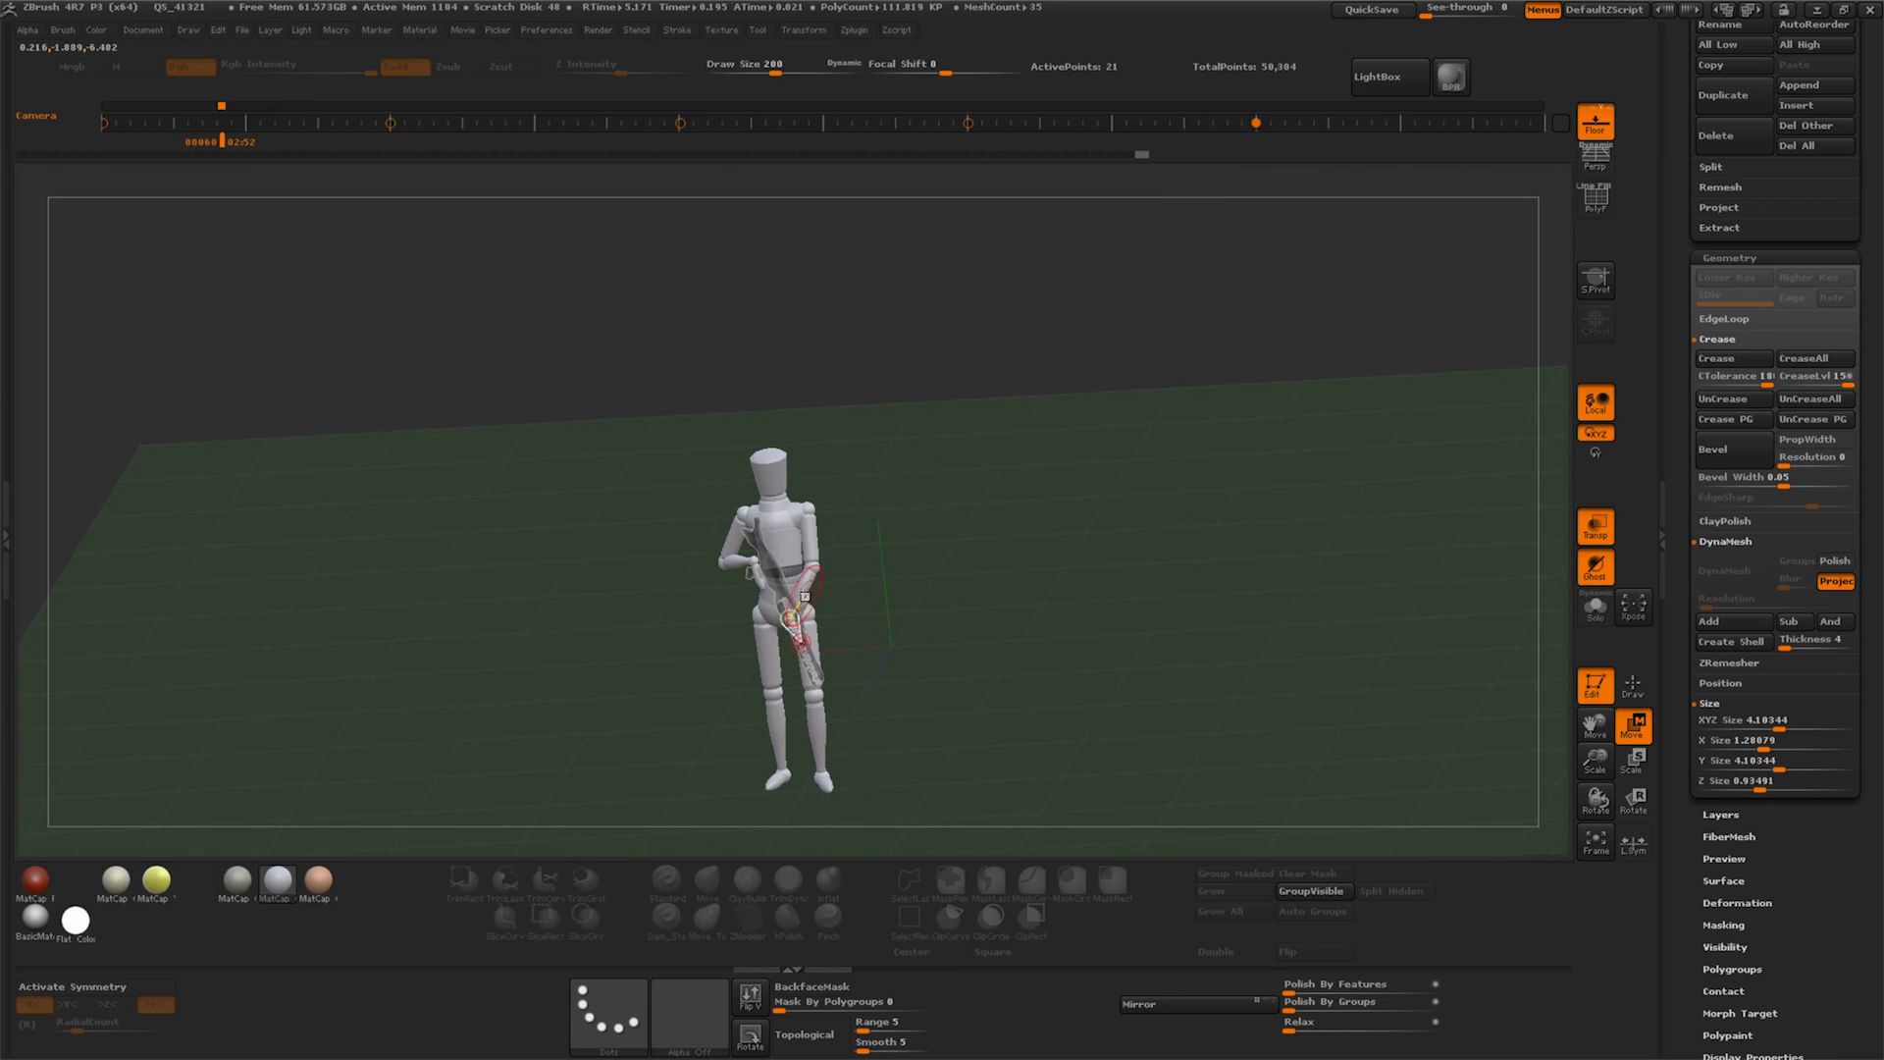
mouse_move(904, 622)
left_mouse_down()
mouse_move(806, 593)
mouse_move(638, 608)
left_mouse_up()
left_click_drag(1596, 759, 1620, 716)
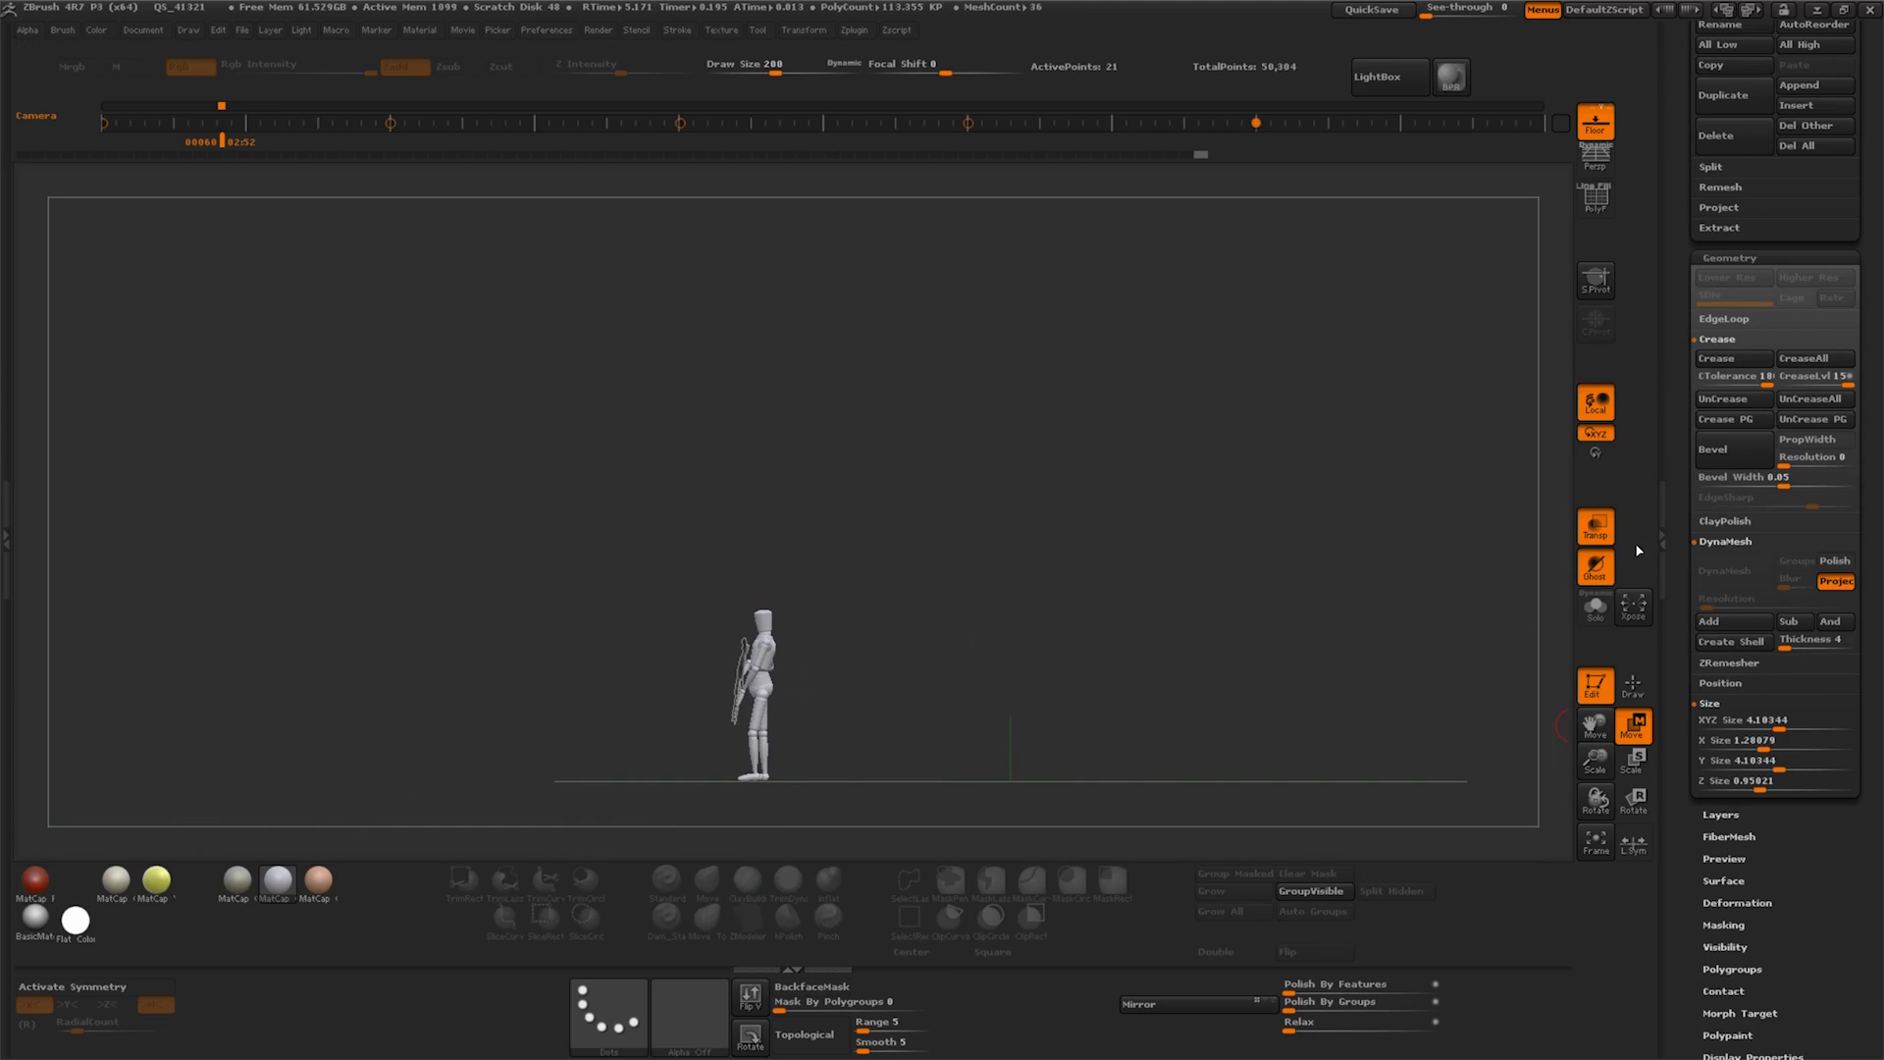
scroll(1682, 618, "up", 8)
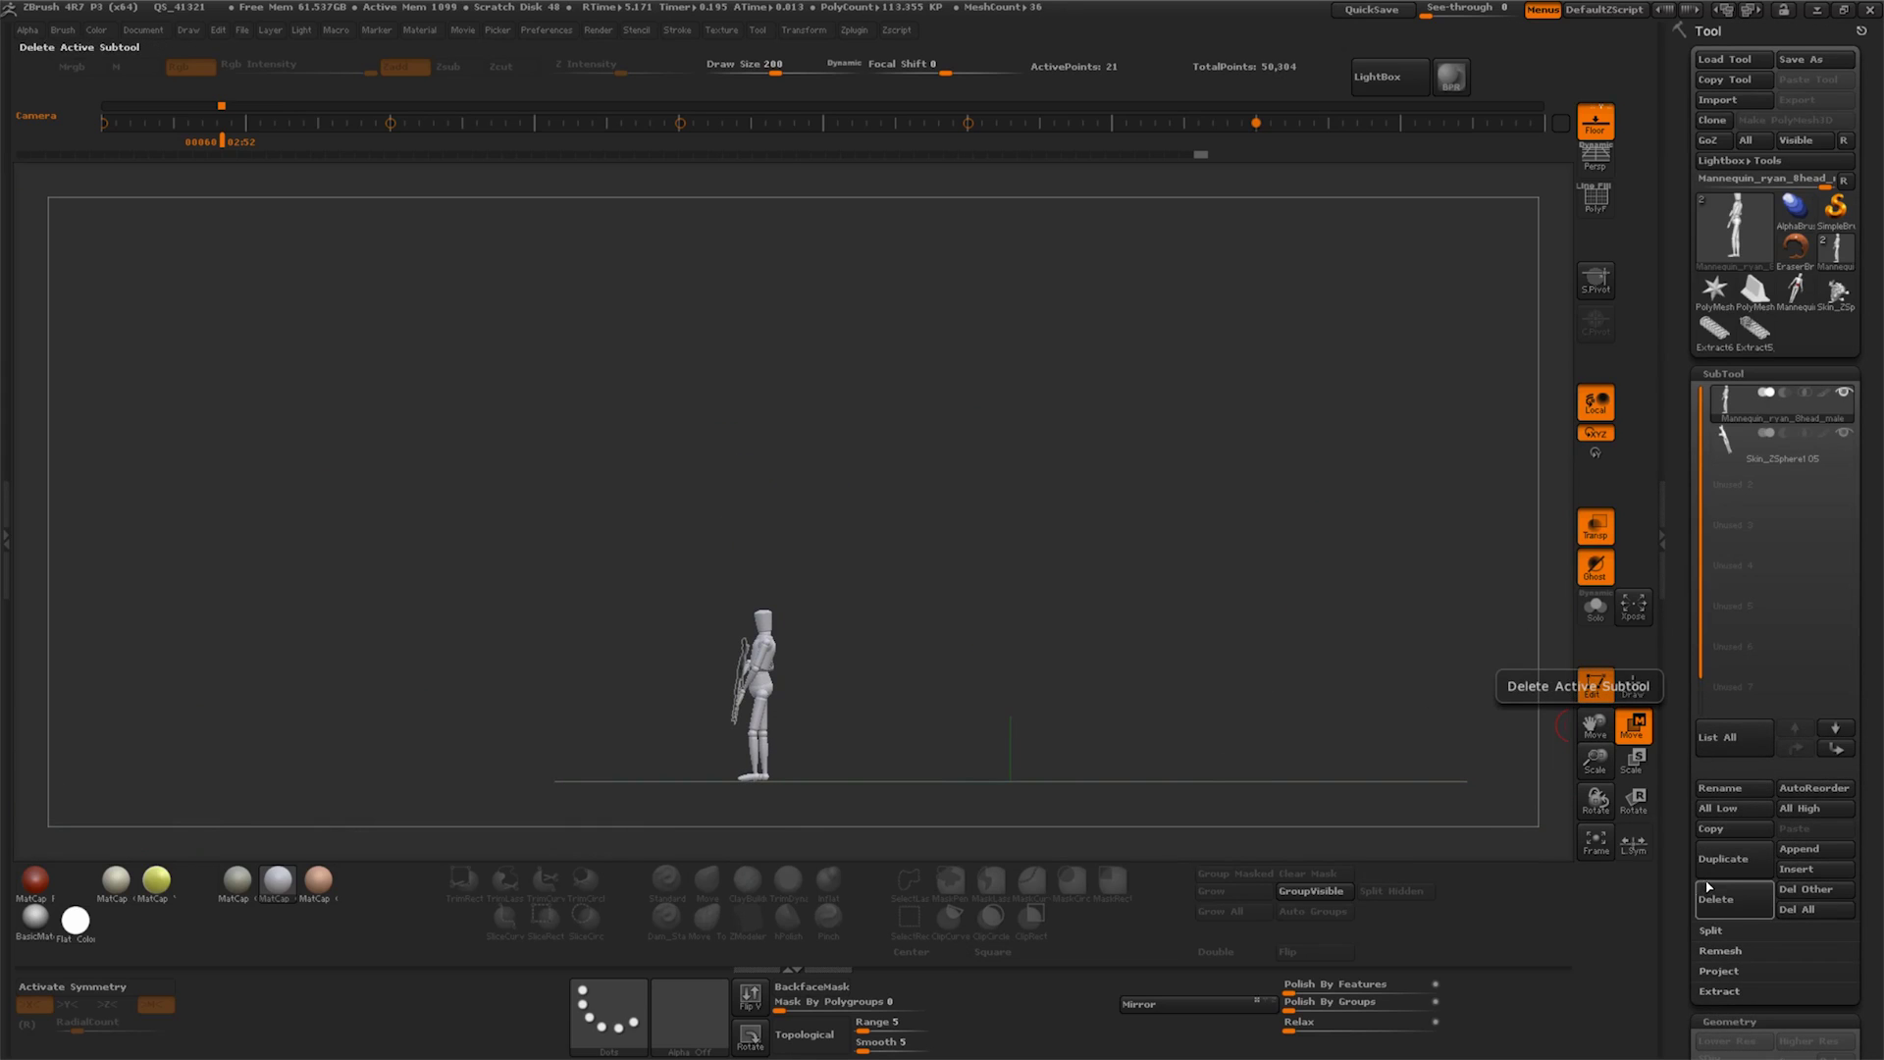
Duplicate the mannequin and rifle subtools, move the rifle copy above, and try merging it down
scroll(1740, 952, "down", 3)
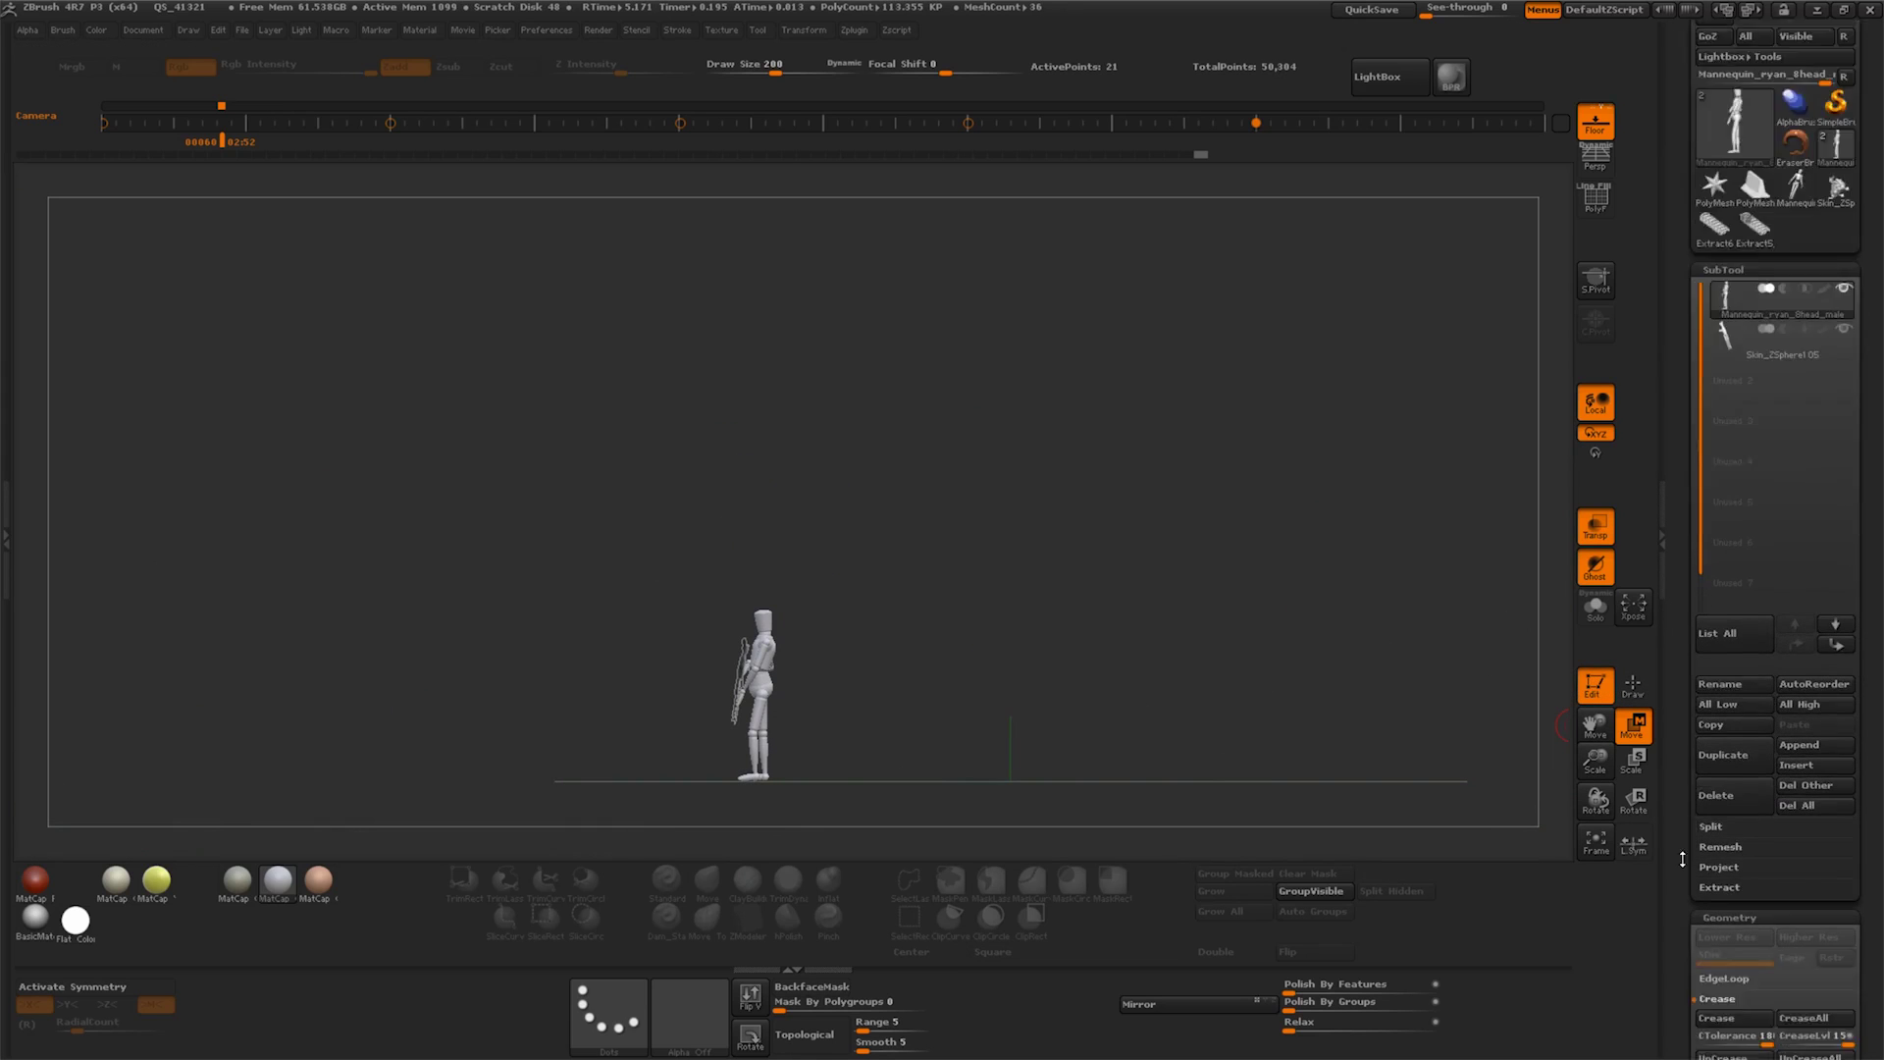
scroll(1740, 883, "down", 2)
scroll(1742, 785, "down", 3)
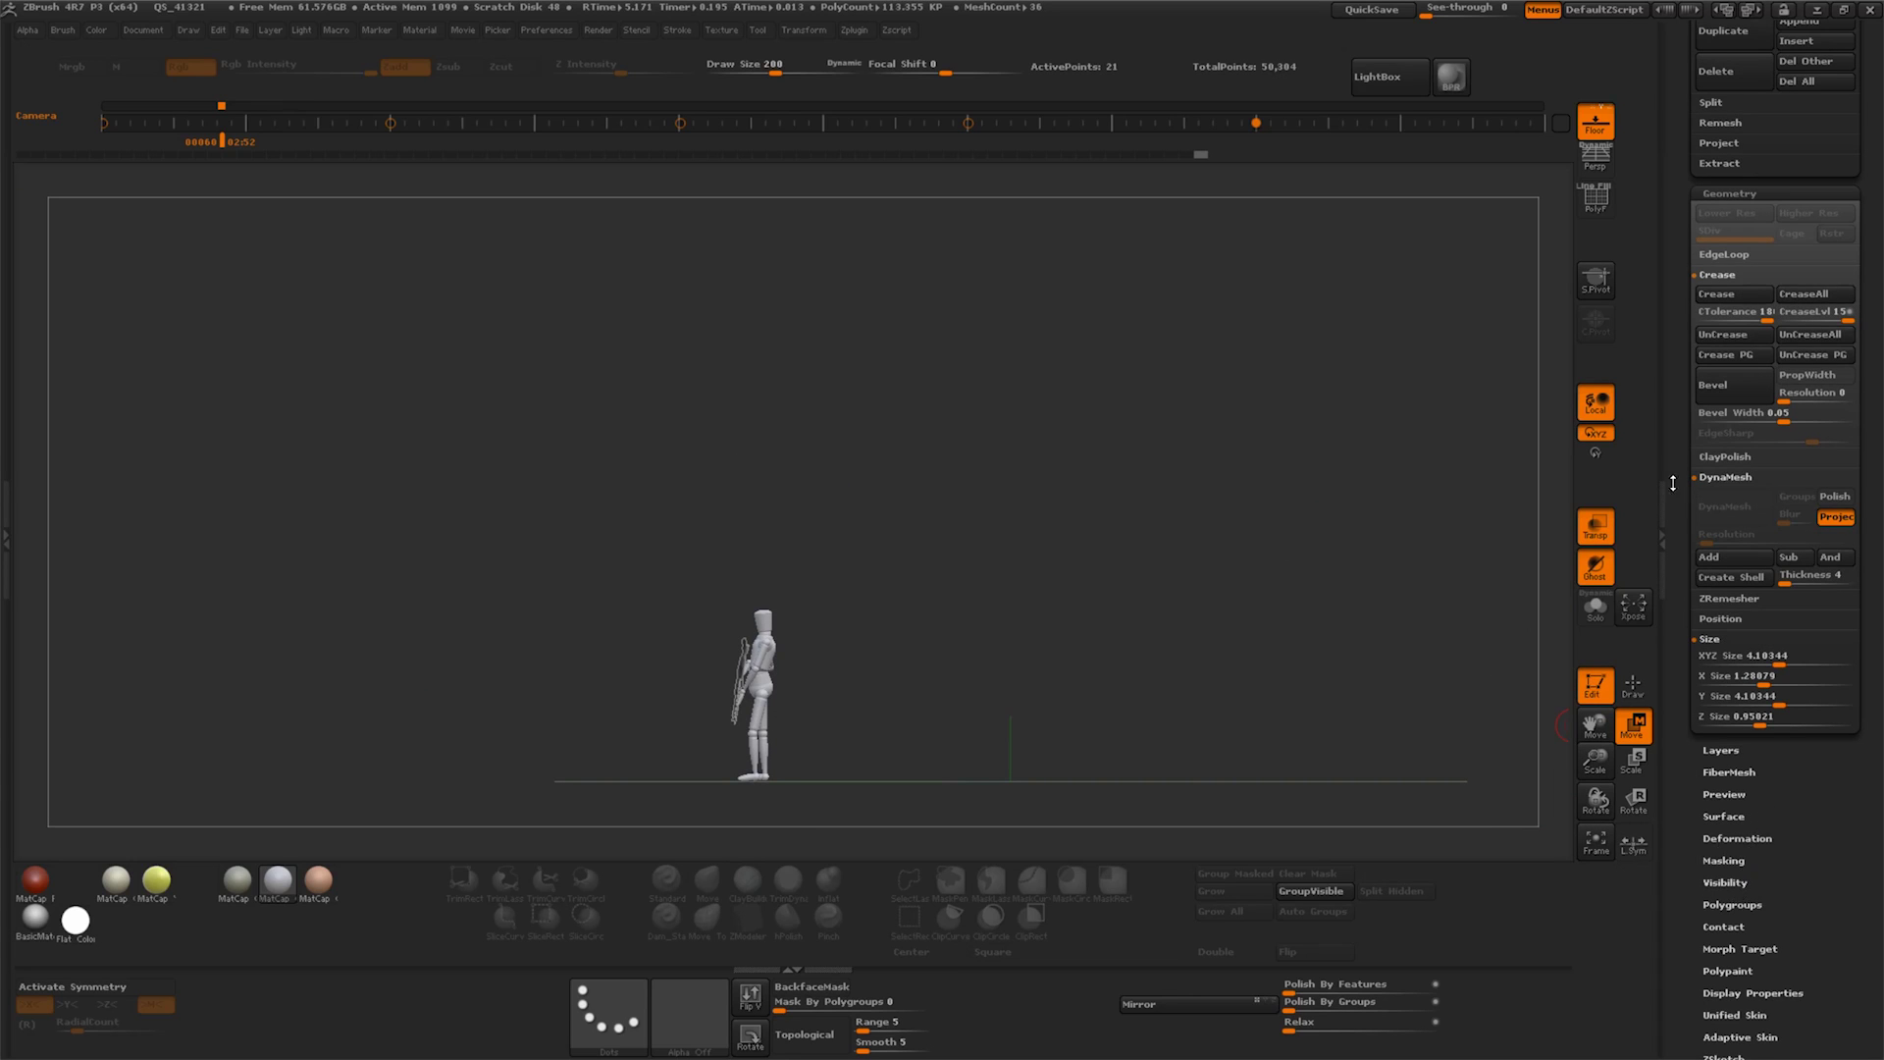
left_click_drag(1673, 483, 1666, 751)
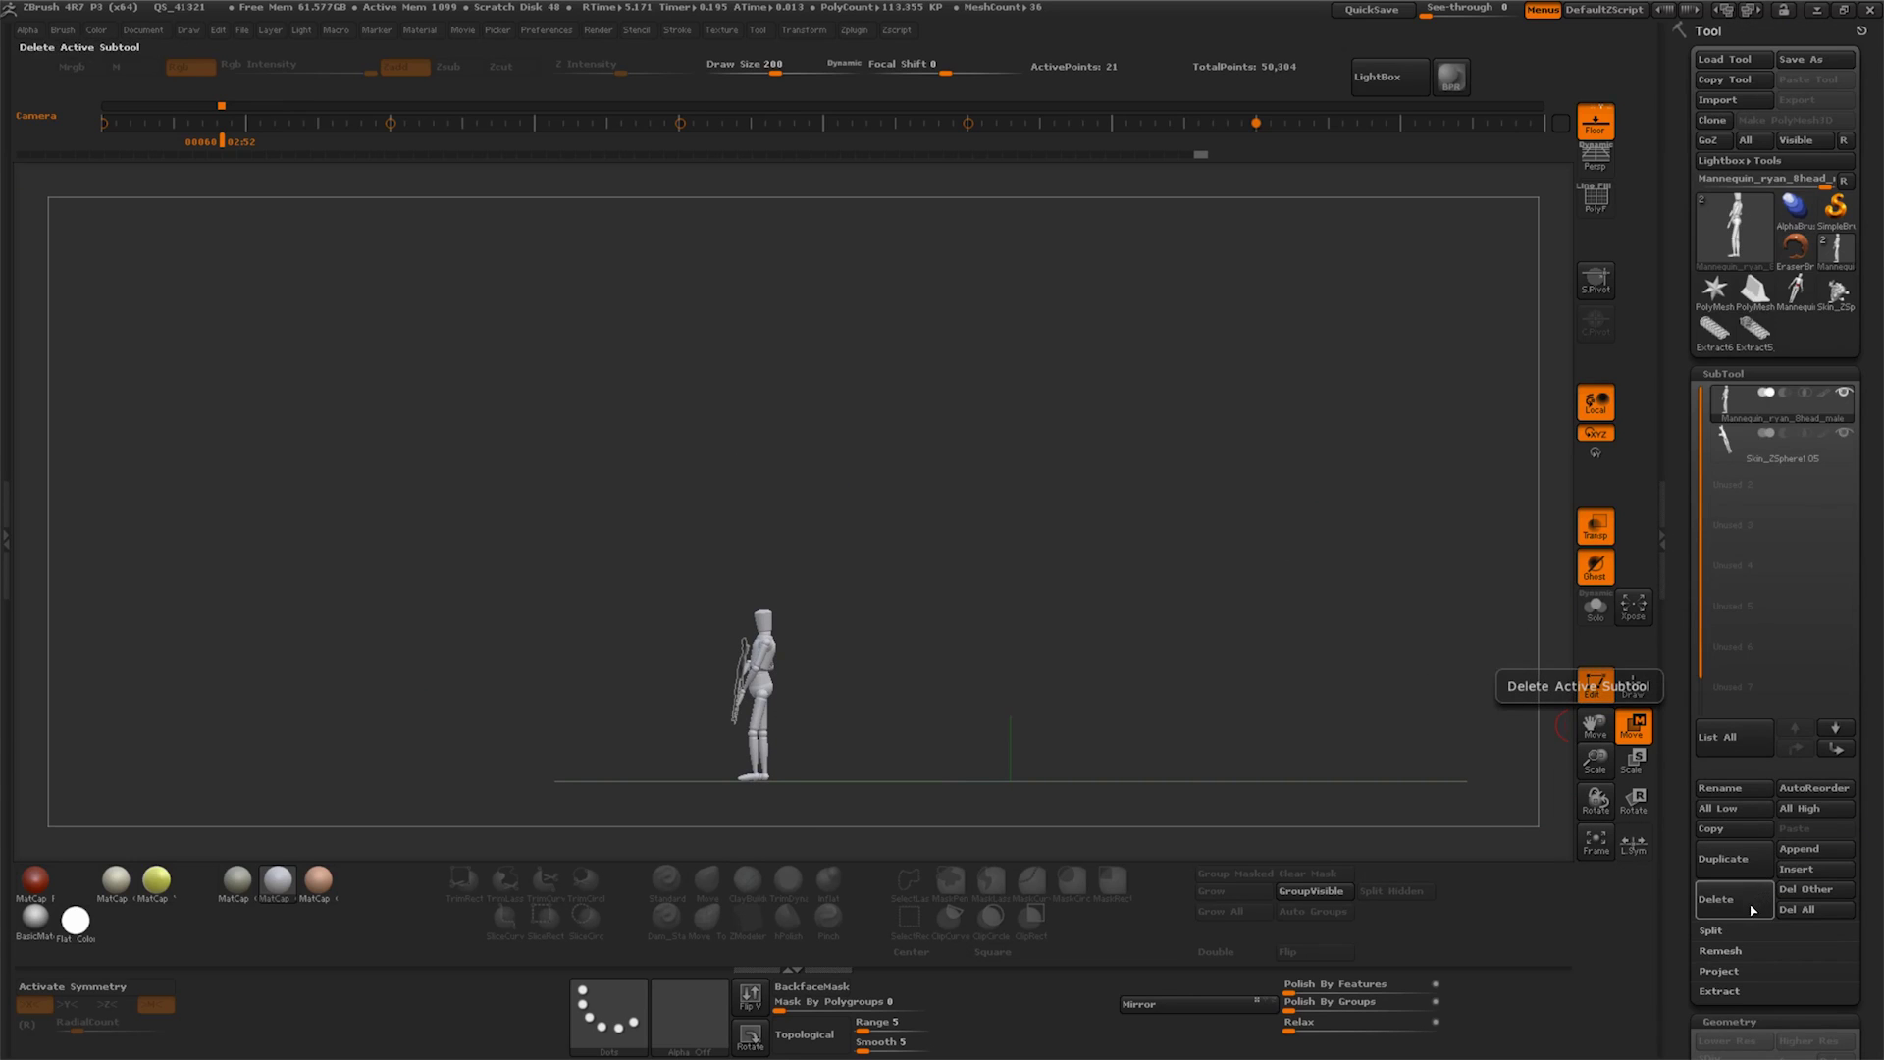
left_click(1724, 859)
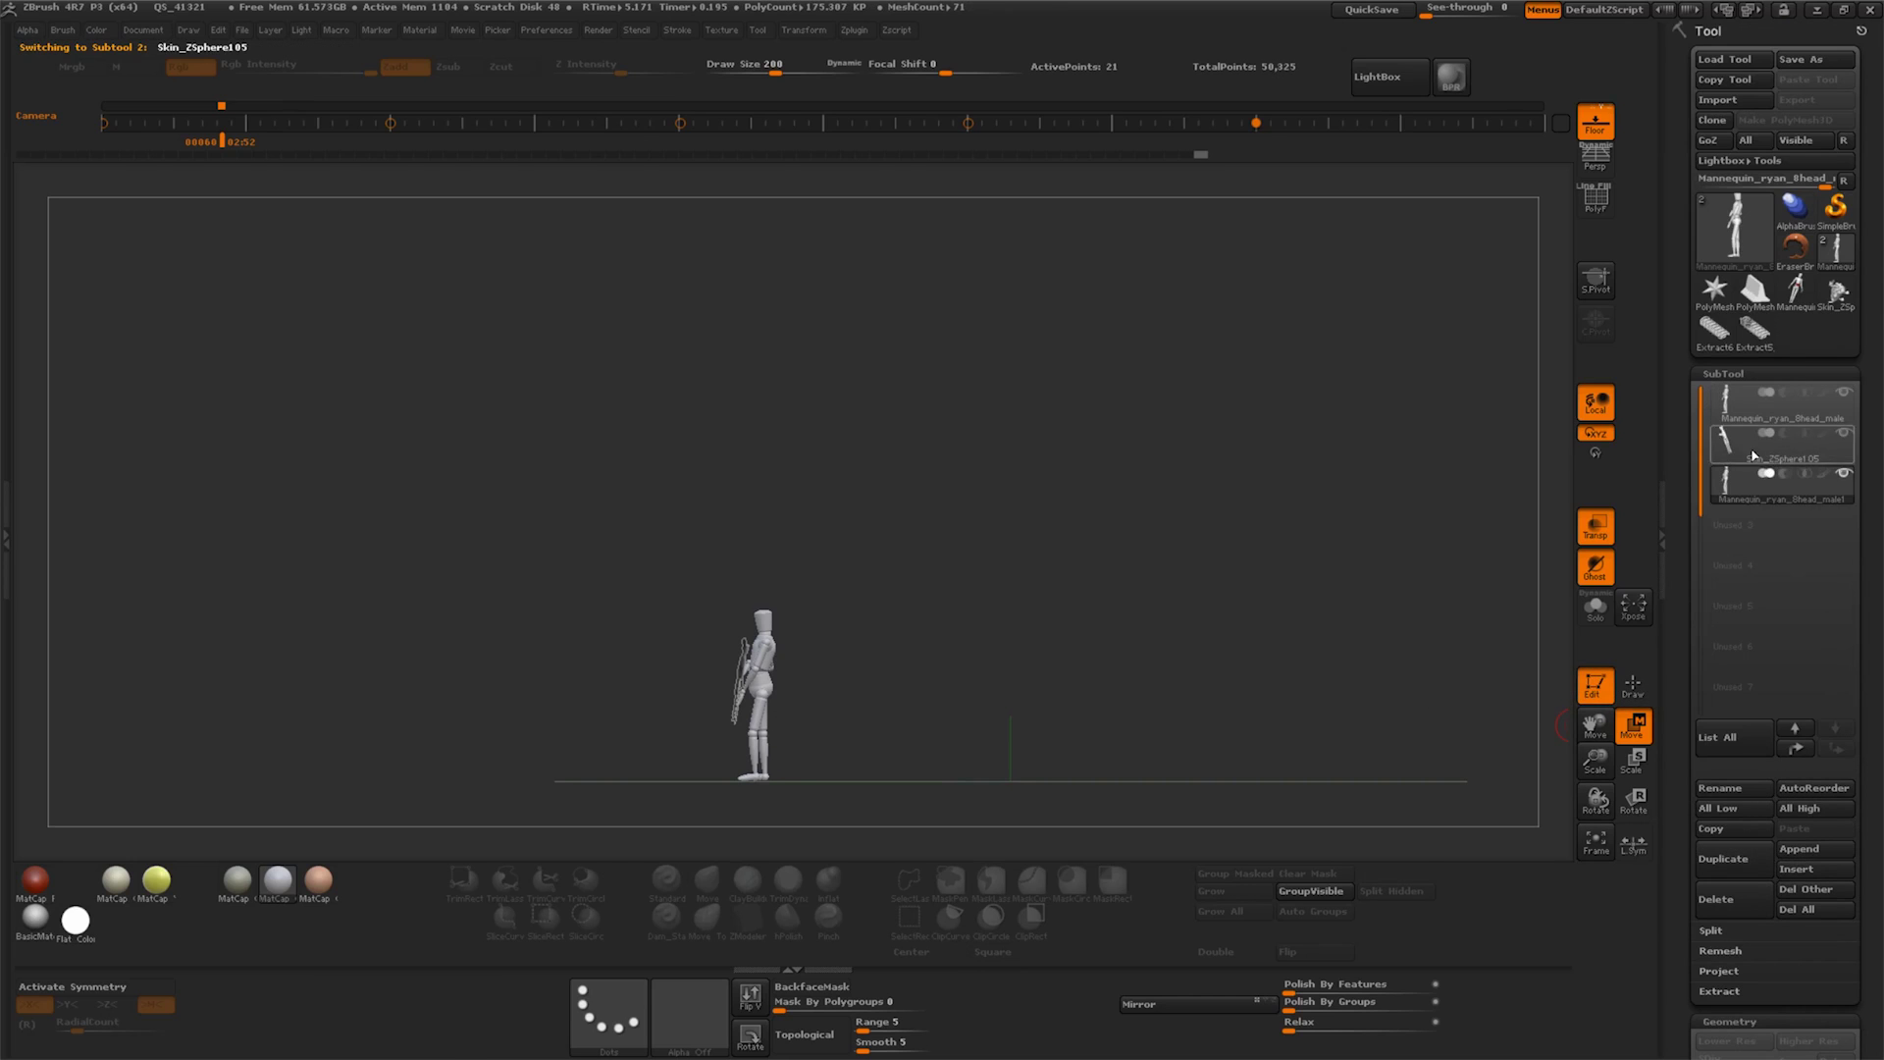
left_click(1724, 859)
left_click(1796, 749)
left_click(1746, 974)
left_click(1543, 1010)
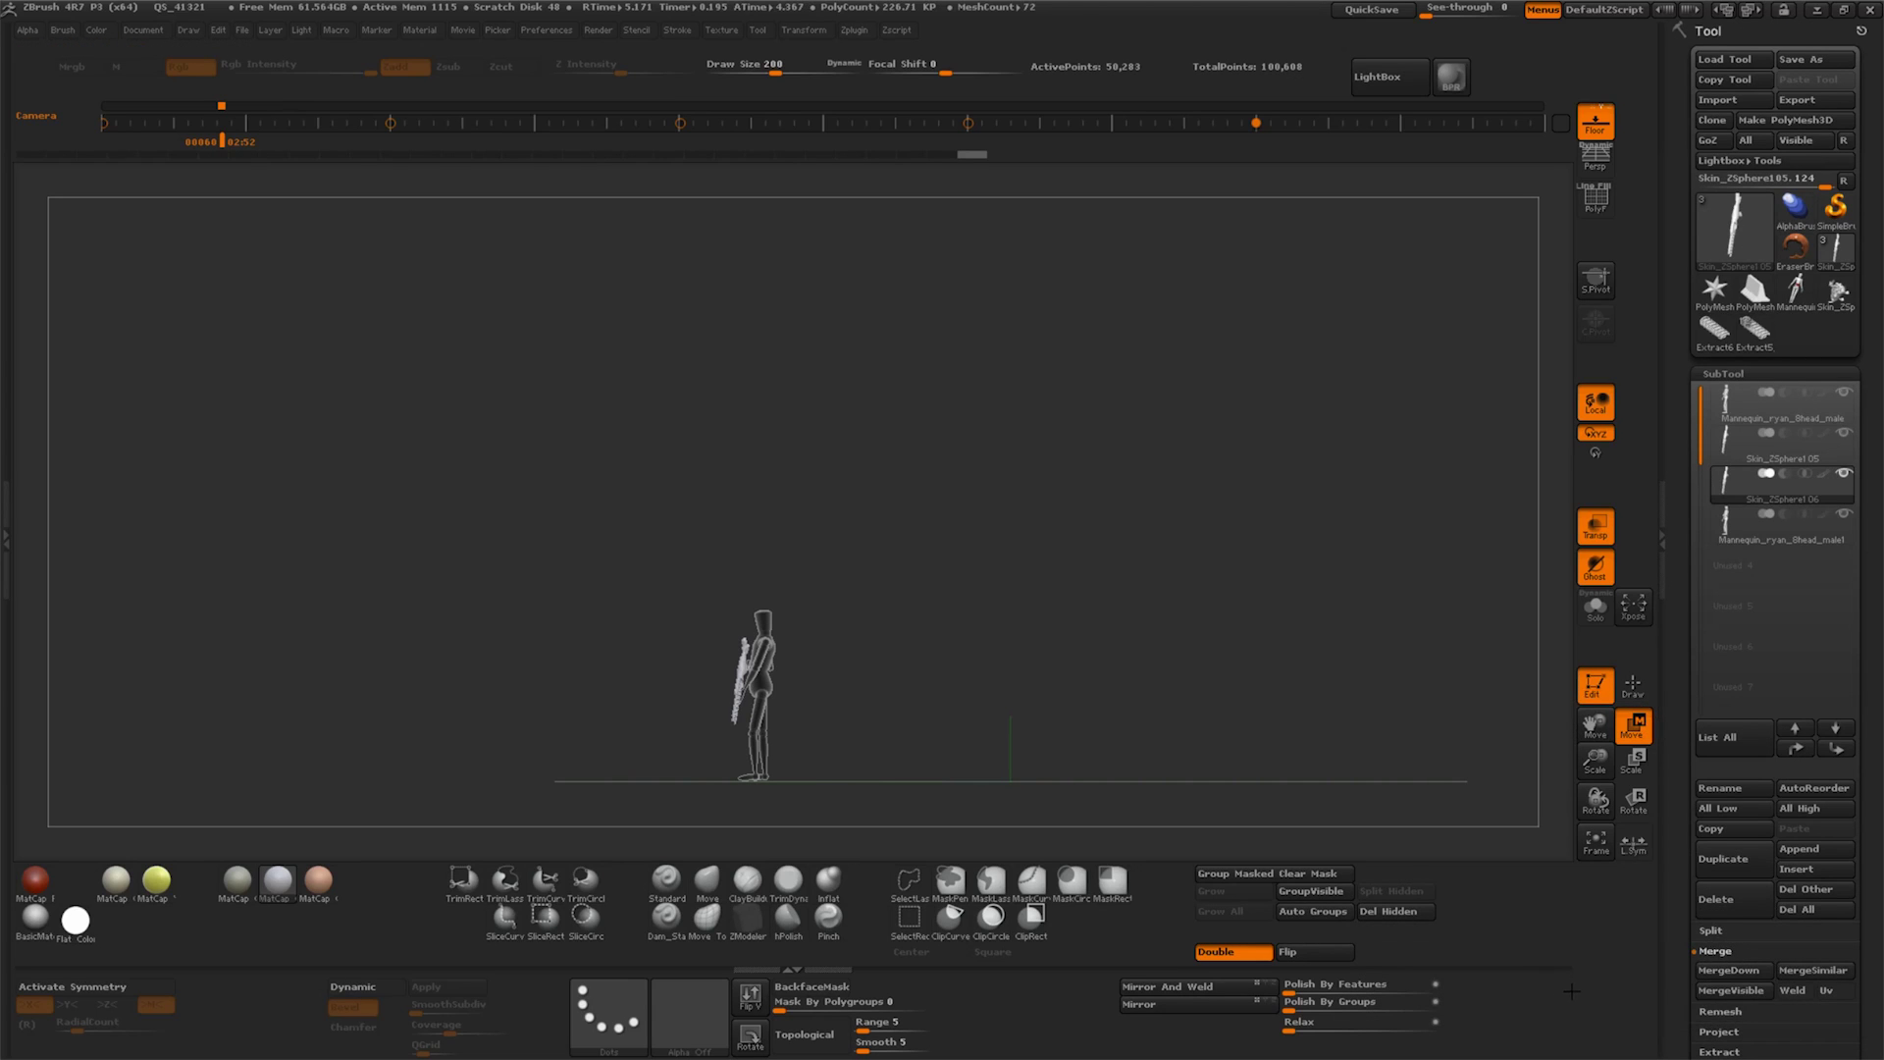
Select the mannequin copy, enable Adaptive Skin Preview and make an adaptive skin from it
left_click_drag(1567, 891, 1762, 563)
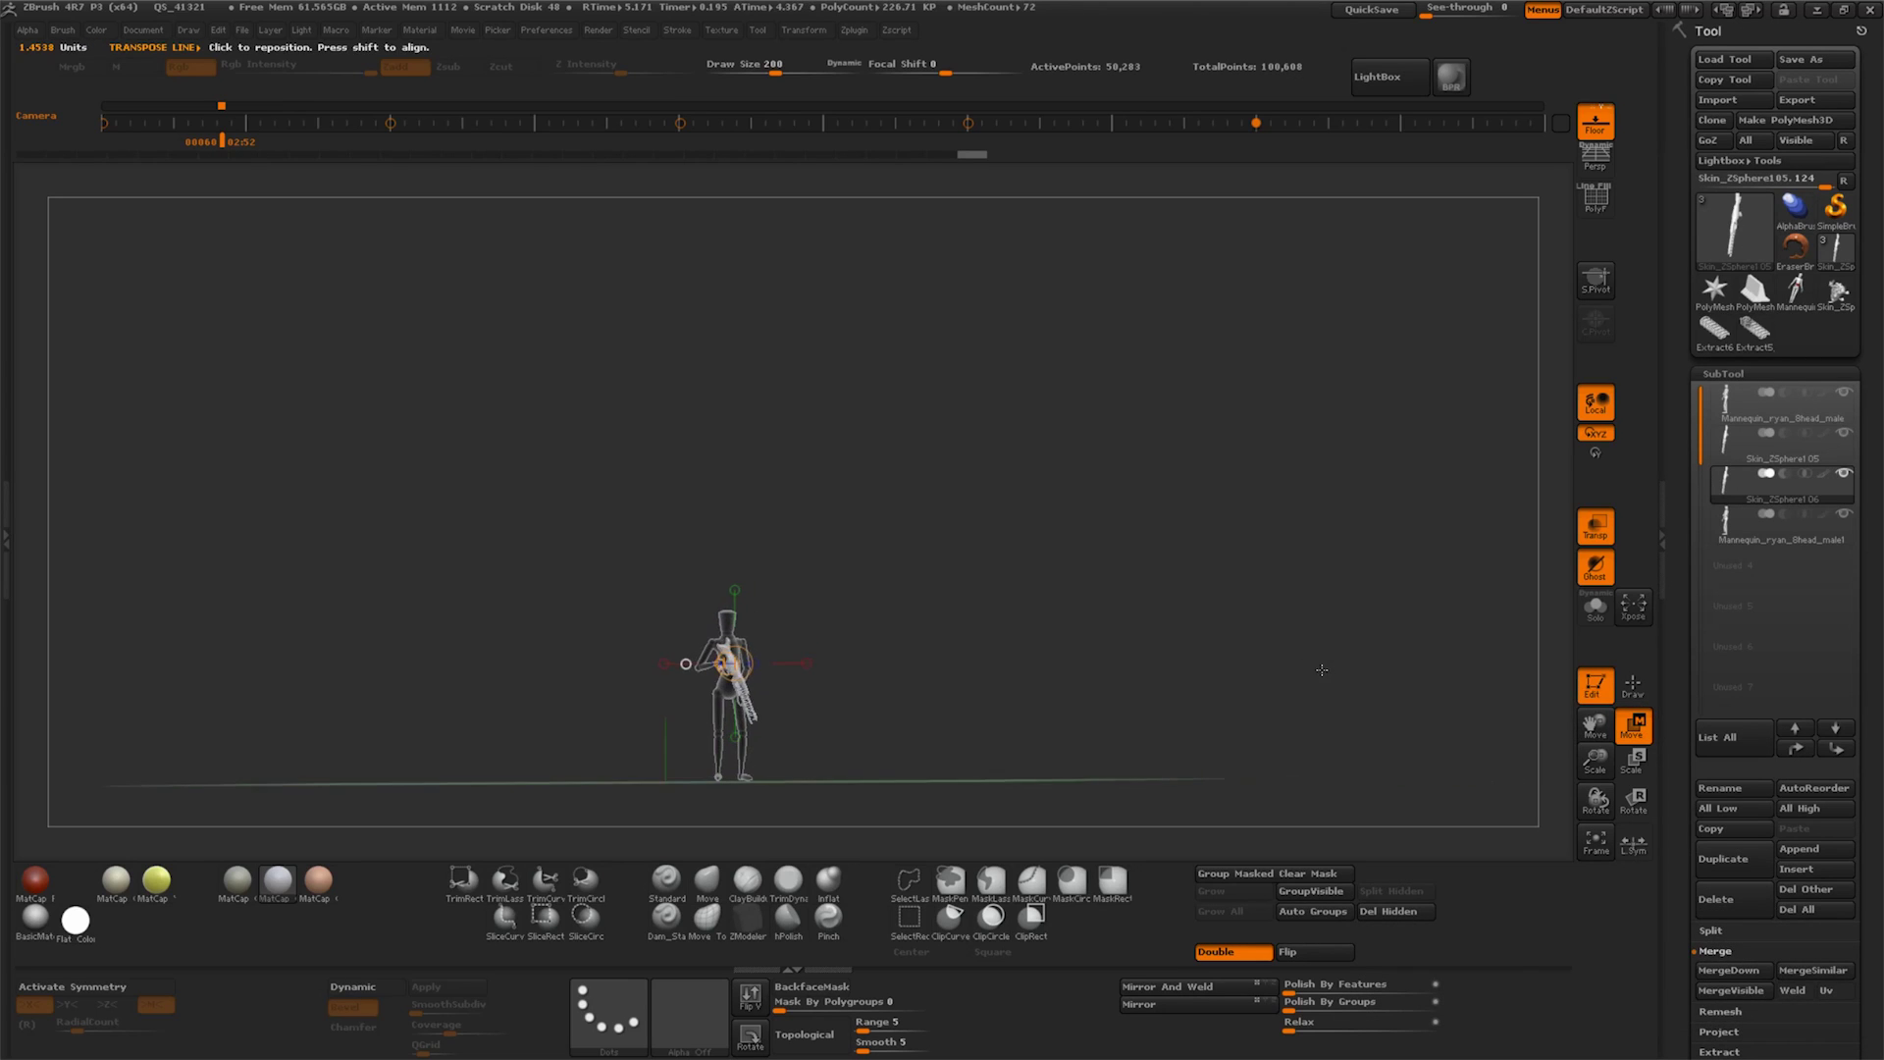
left_click(1766, 530)
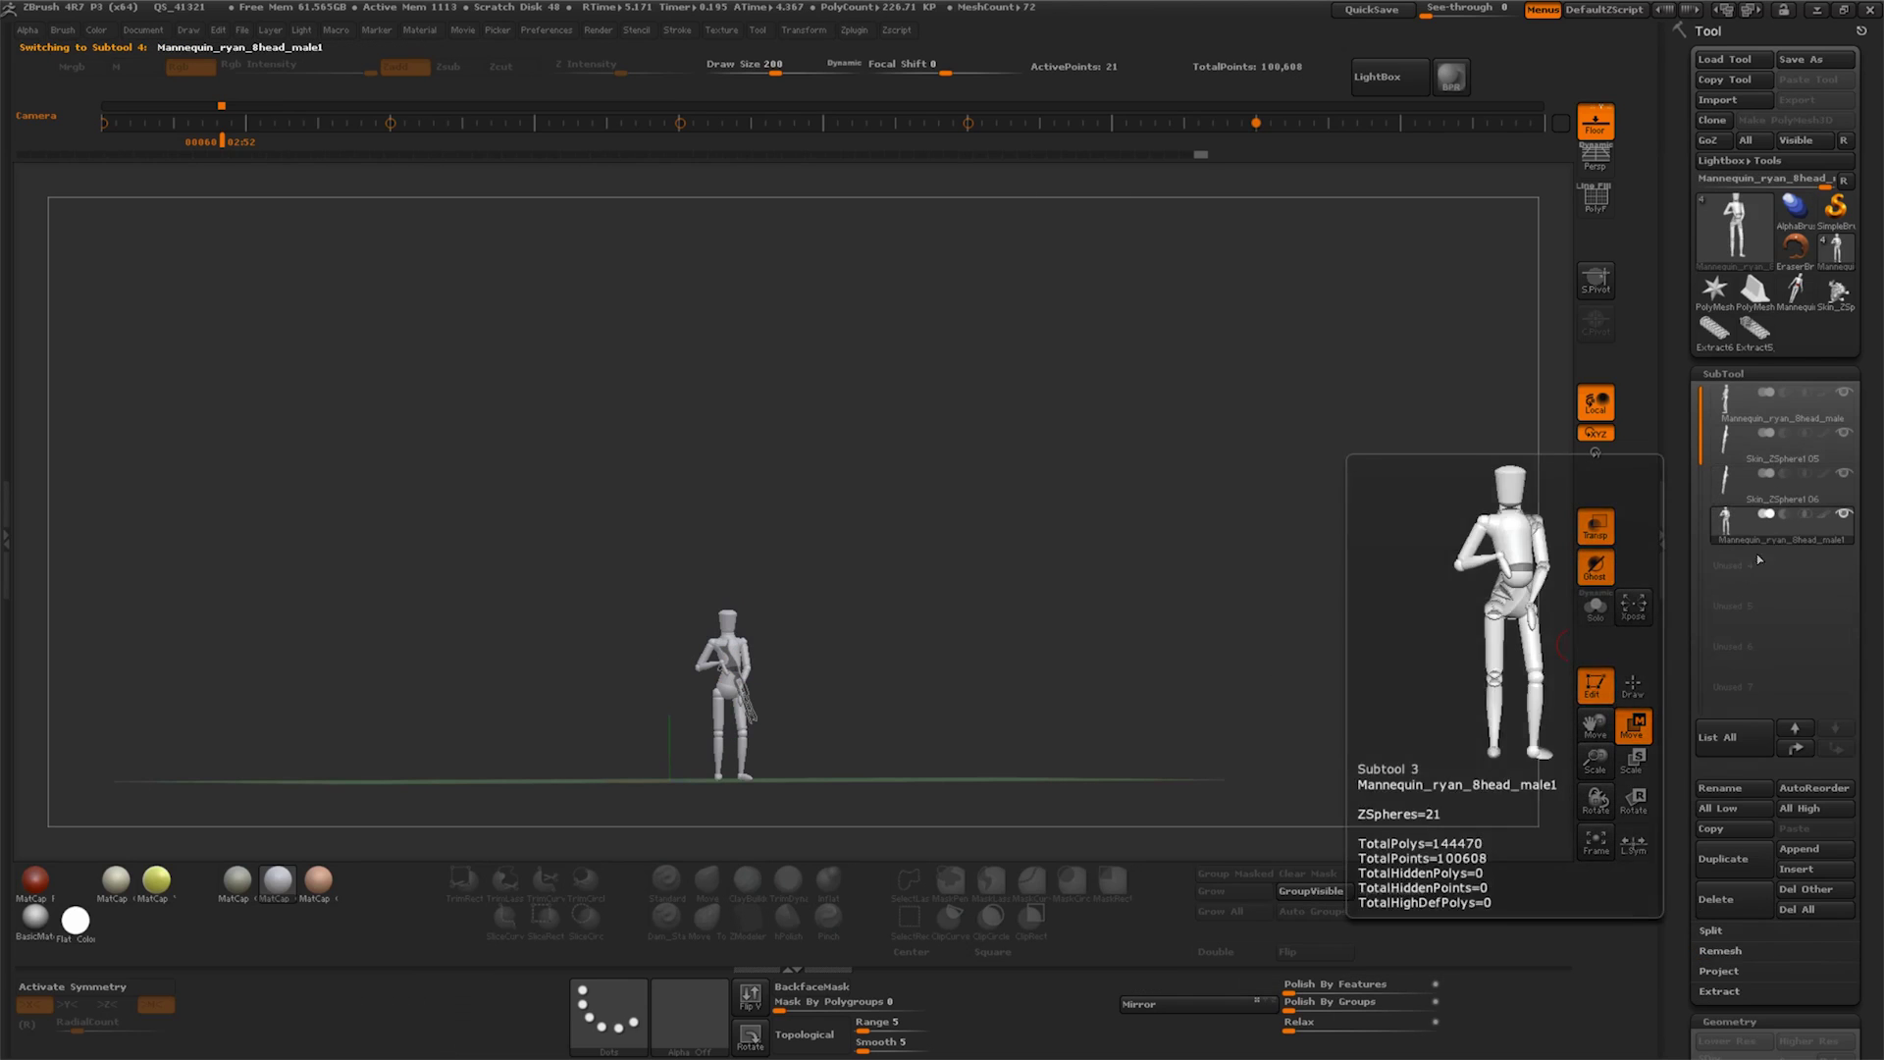
scroll(1682, 539, "down", 5)
scroll(1682, 539, "down", 5)
left_click(1742, 691)
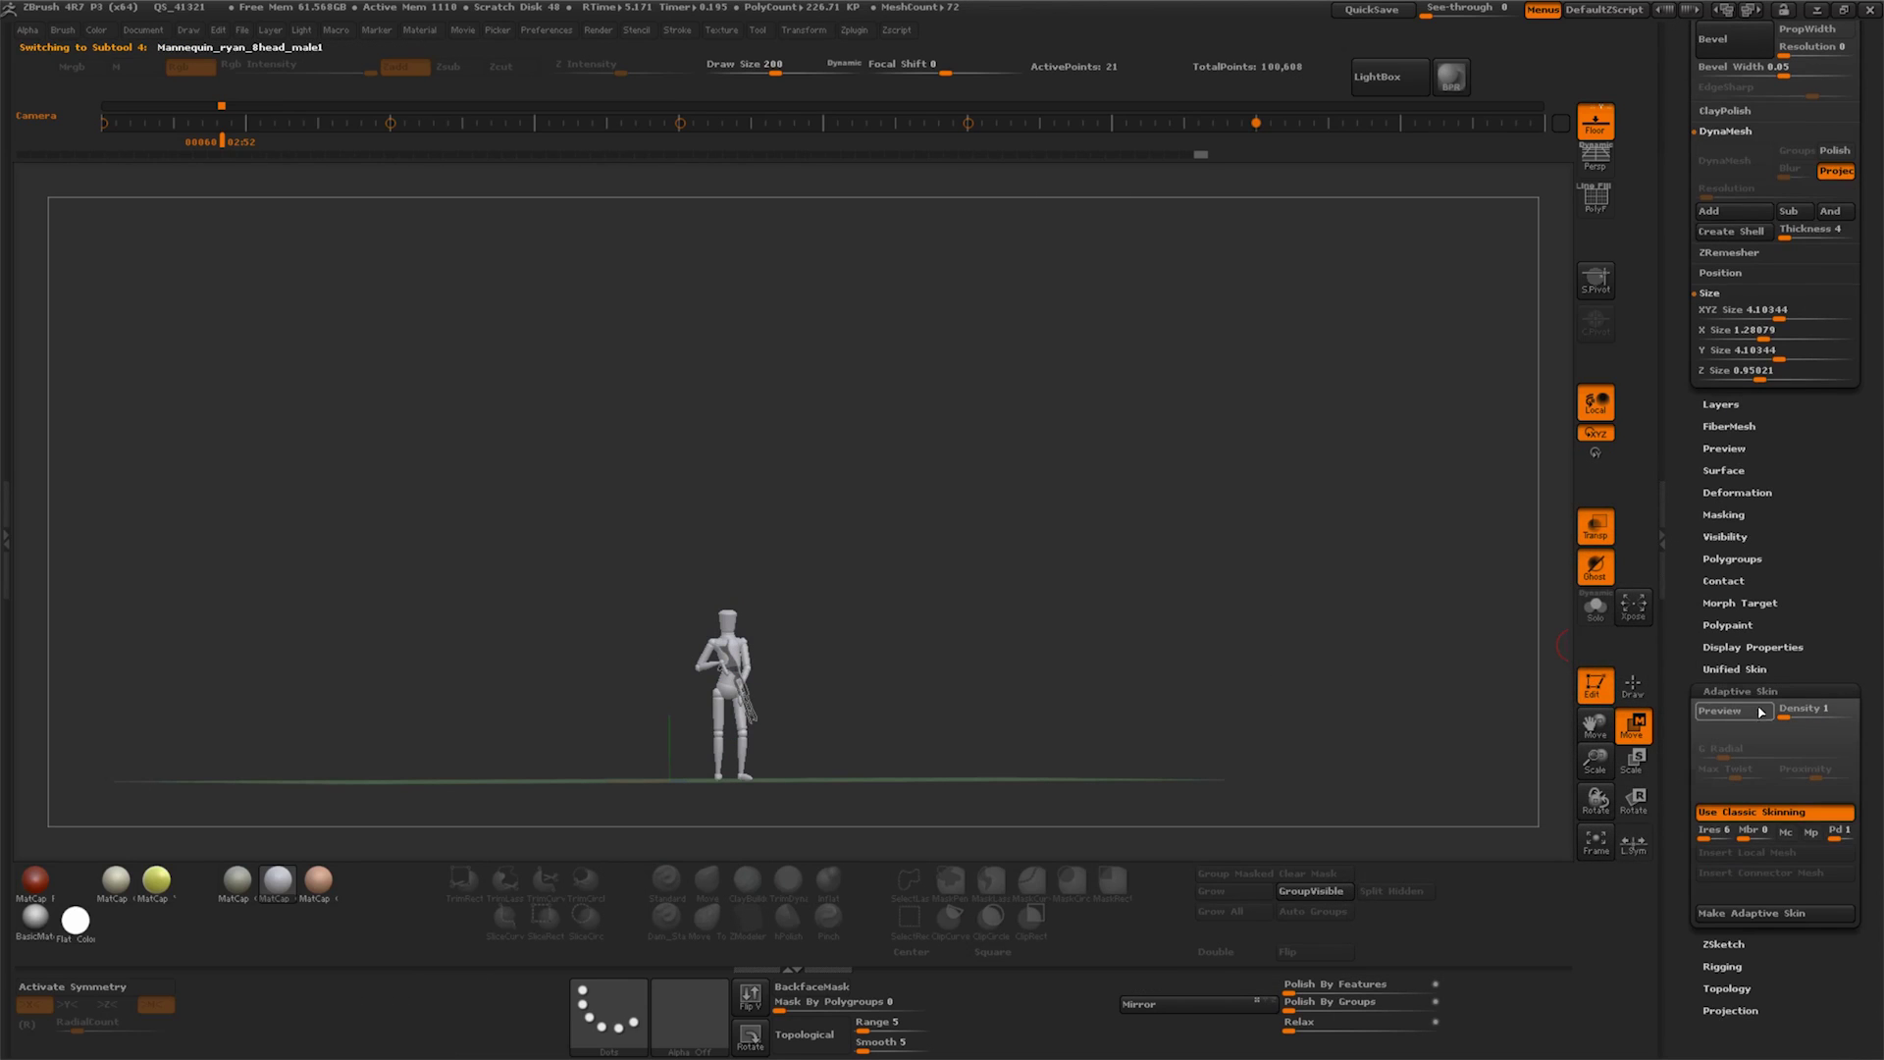
left_click(1751, 717)
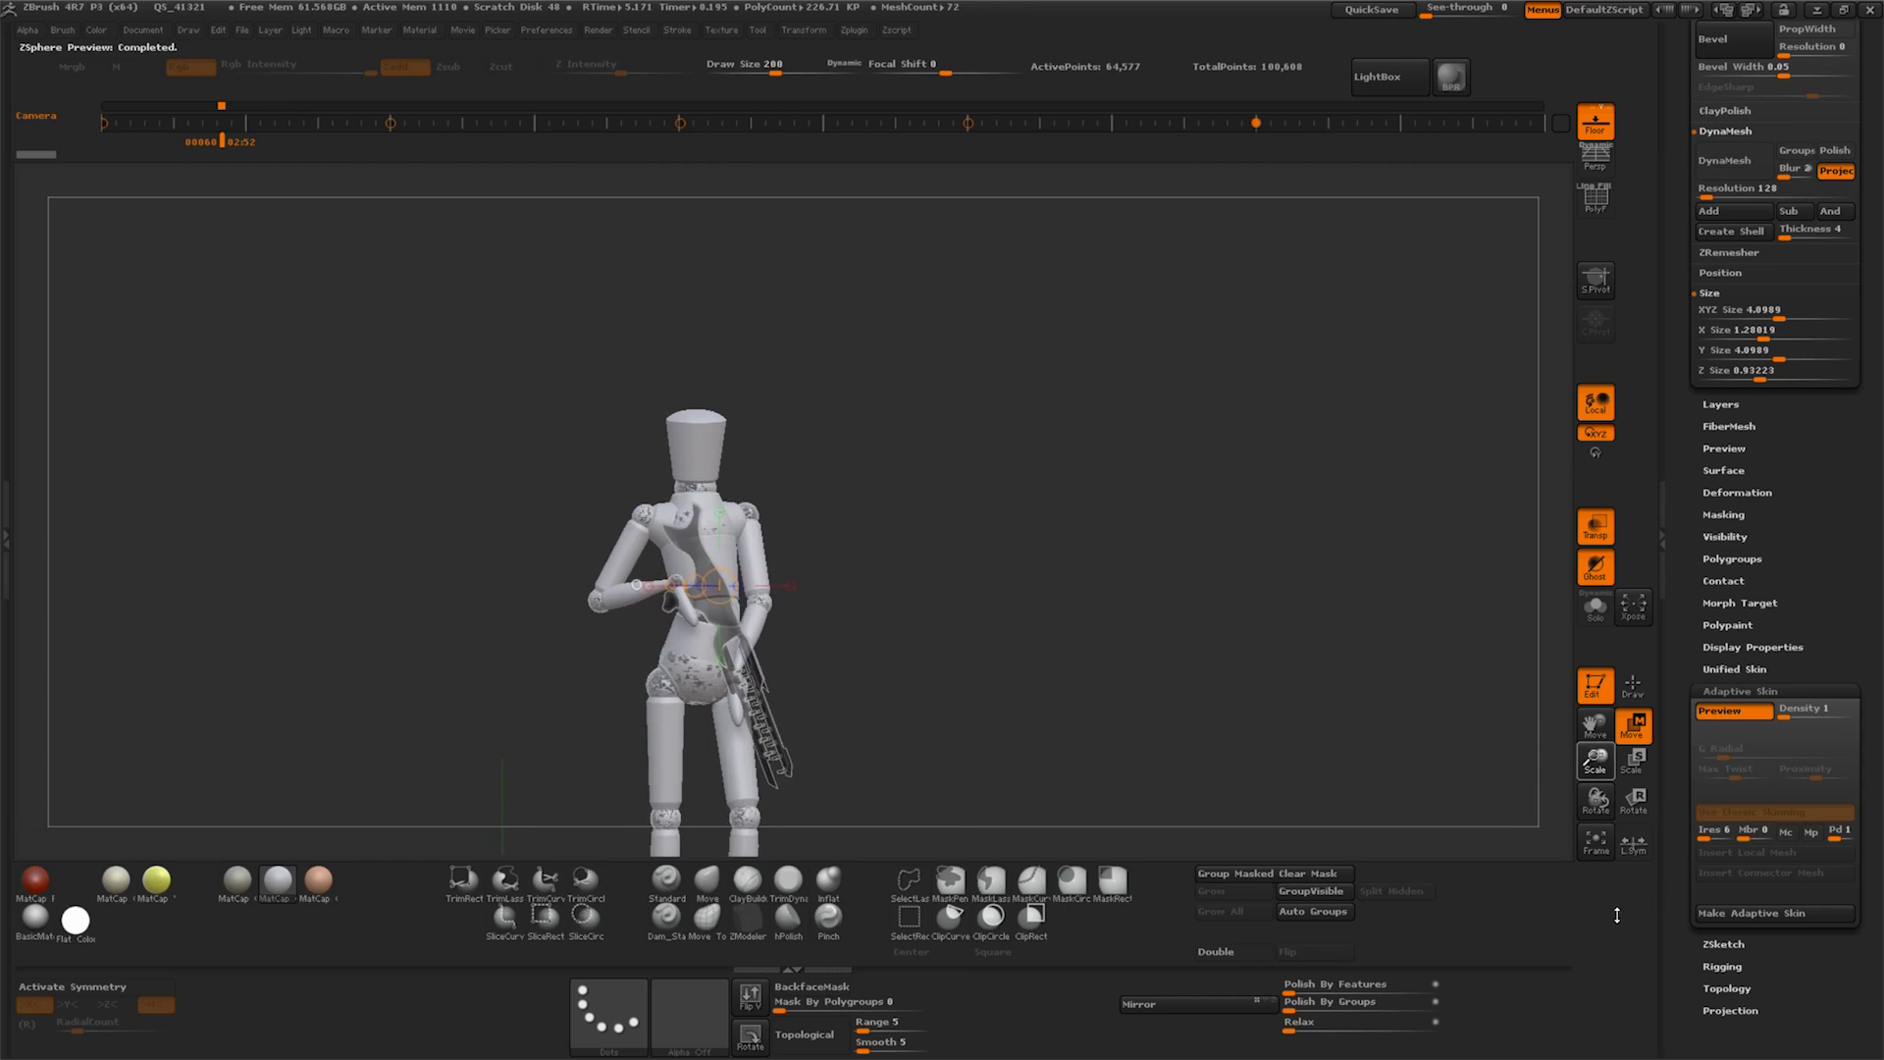
left_click(1769, 914)
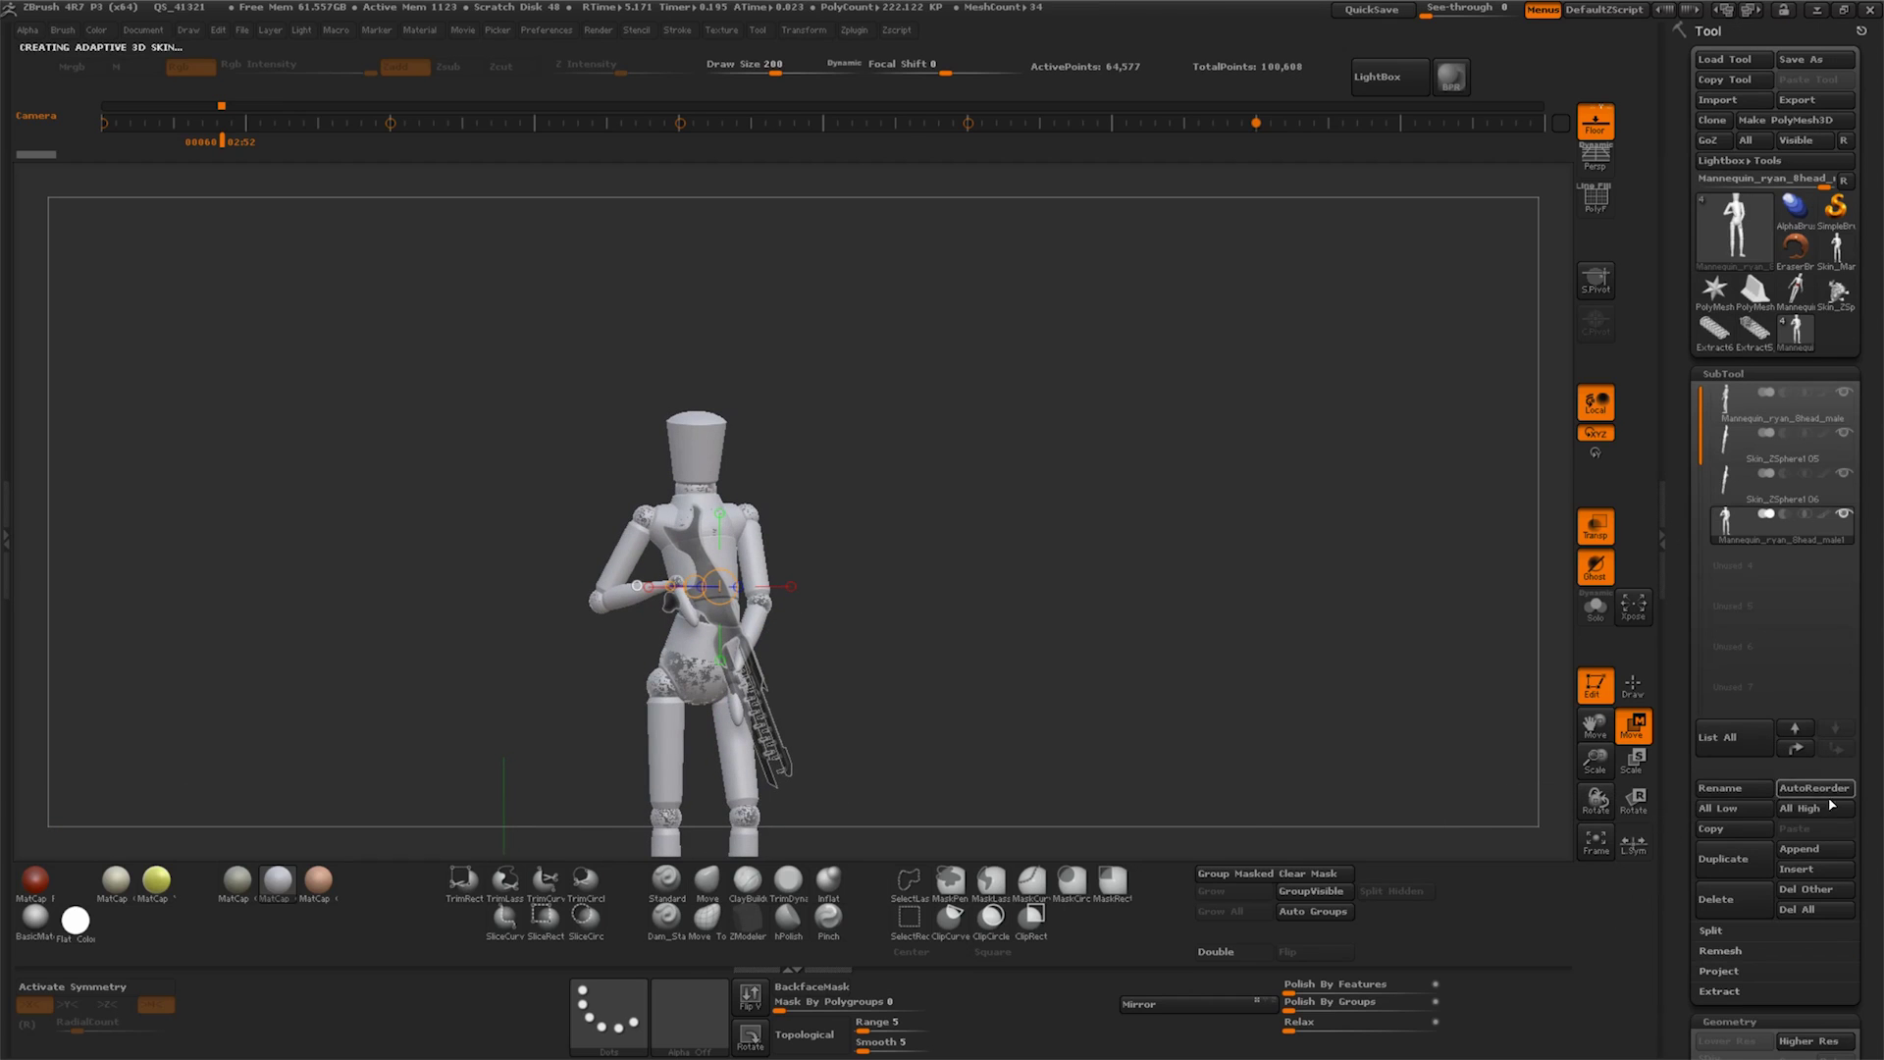
Append the skin as a subtool, hide the other subtools, and MergeVisible with the rifle
left_click(1819, 850)
left_click(1151, 692)
left_click(1786, 525)
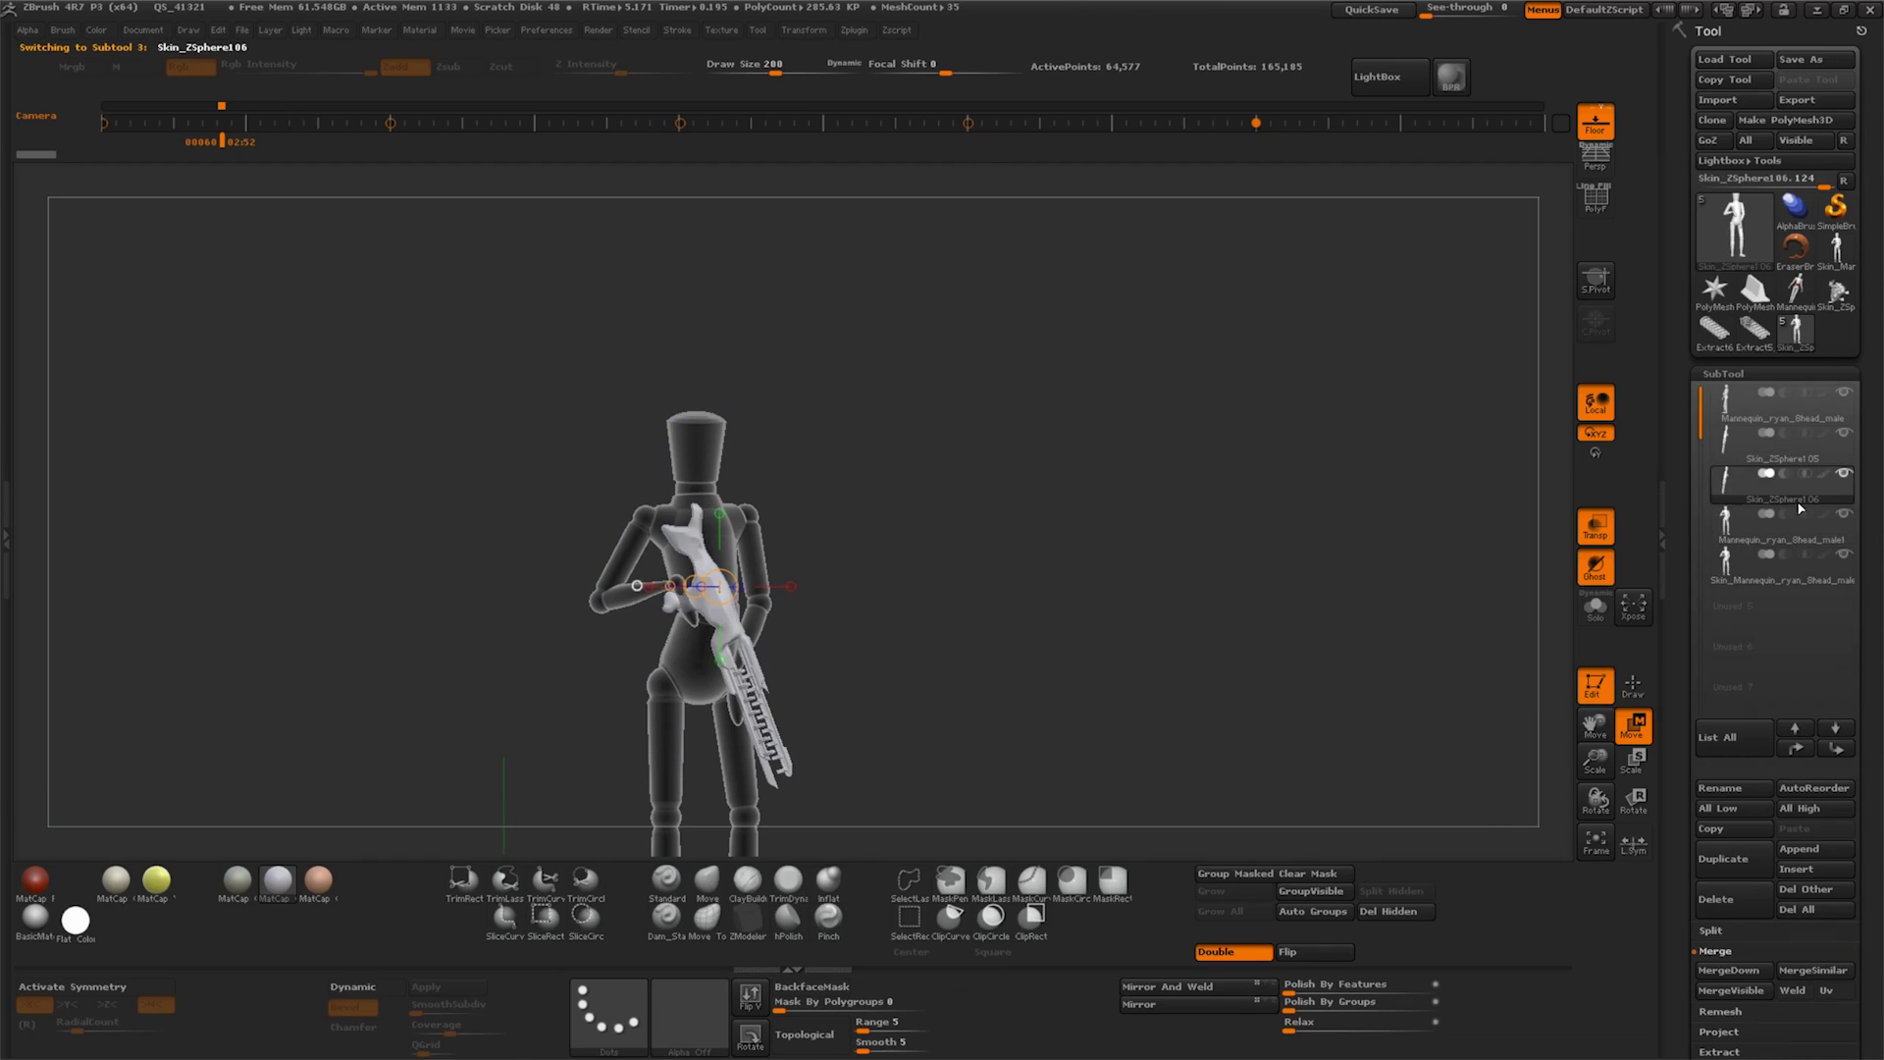
left_click(1845, 556, "shift")
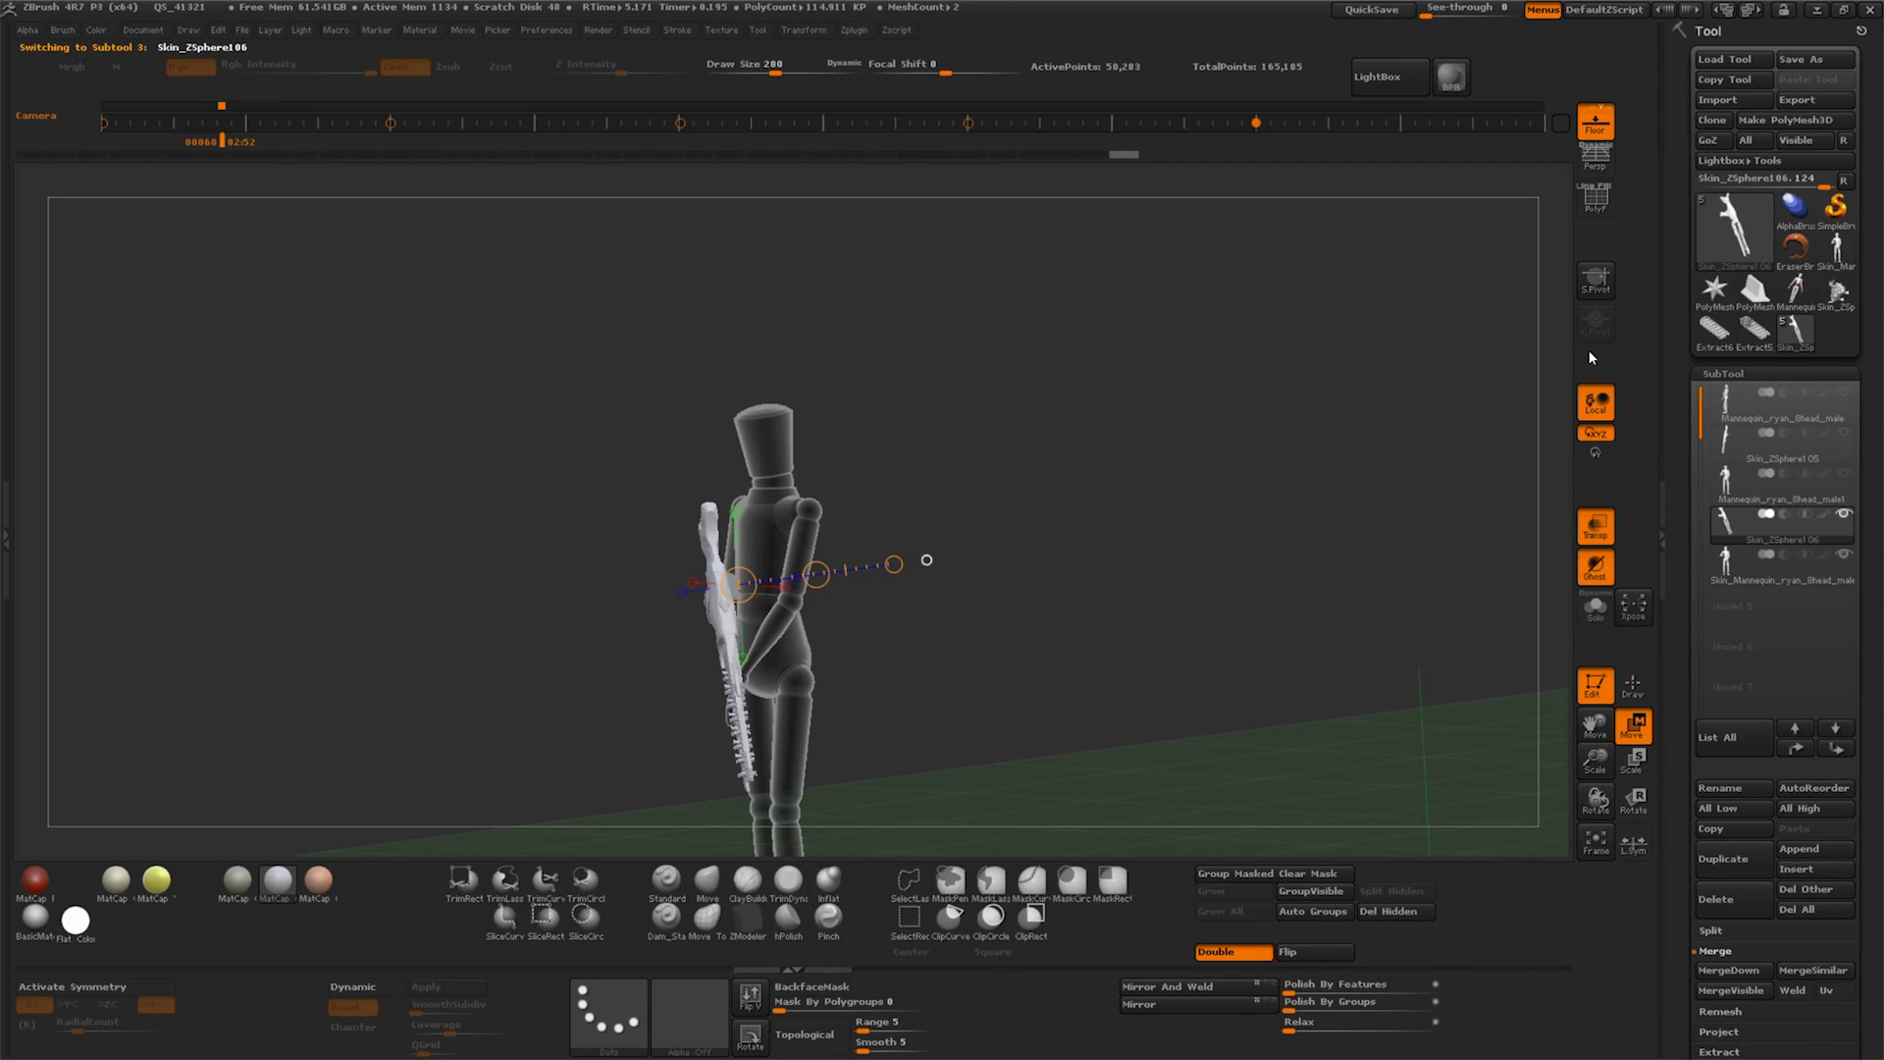
left_click(1733, 991)
left_click(1454, 997)
mouse_move(1393, 687)
left_mouse_down()
mouse_move(1222, 684)
mouse_move(1246, 678)
left_mouse_up()
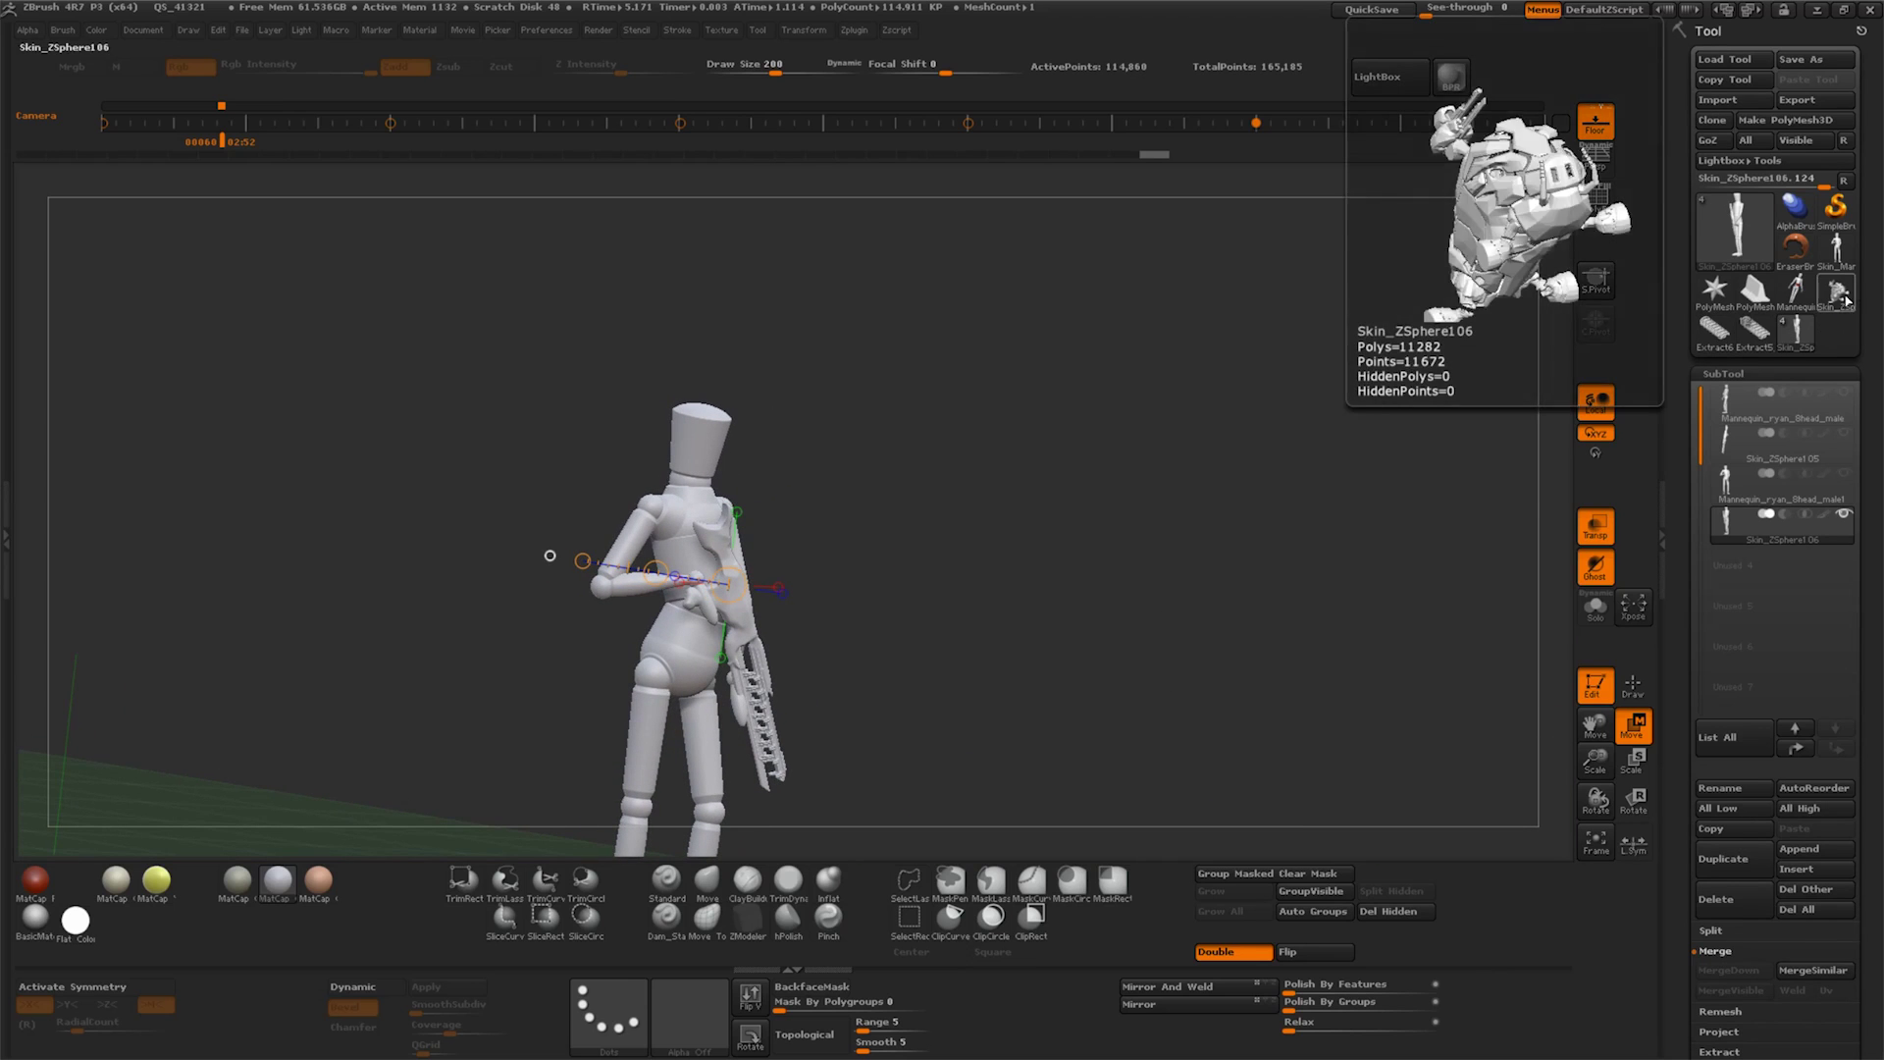
Check the robot, PolyMesh3D_2 and mannequin tools, then switch to Extract5_1 and insert the mannequin
mouse_move(1835, 293)
left_click(1836, 308)
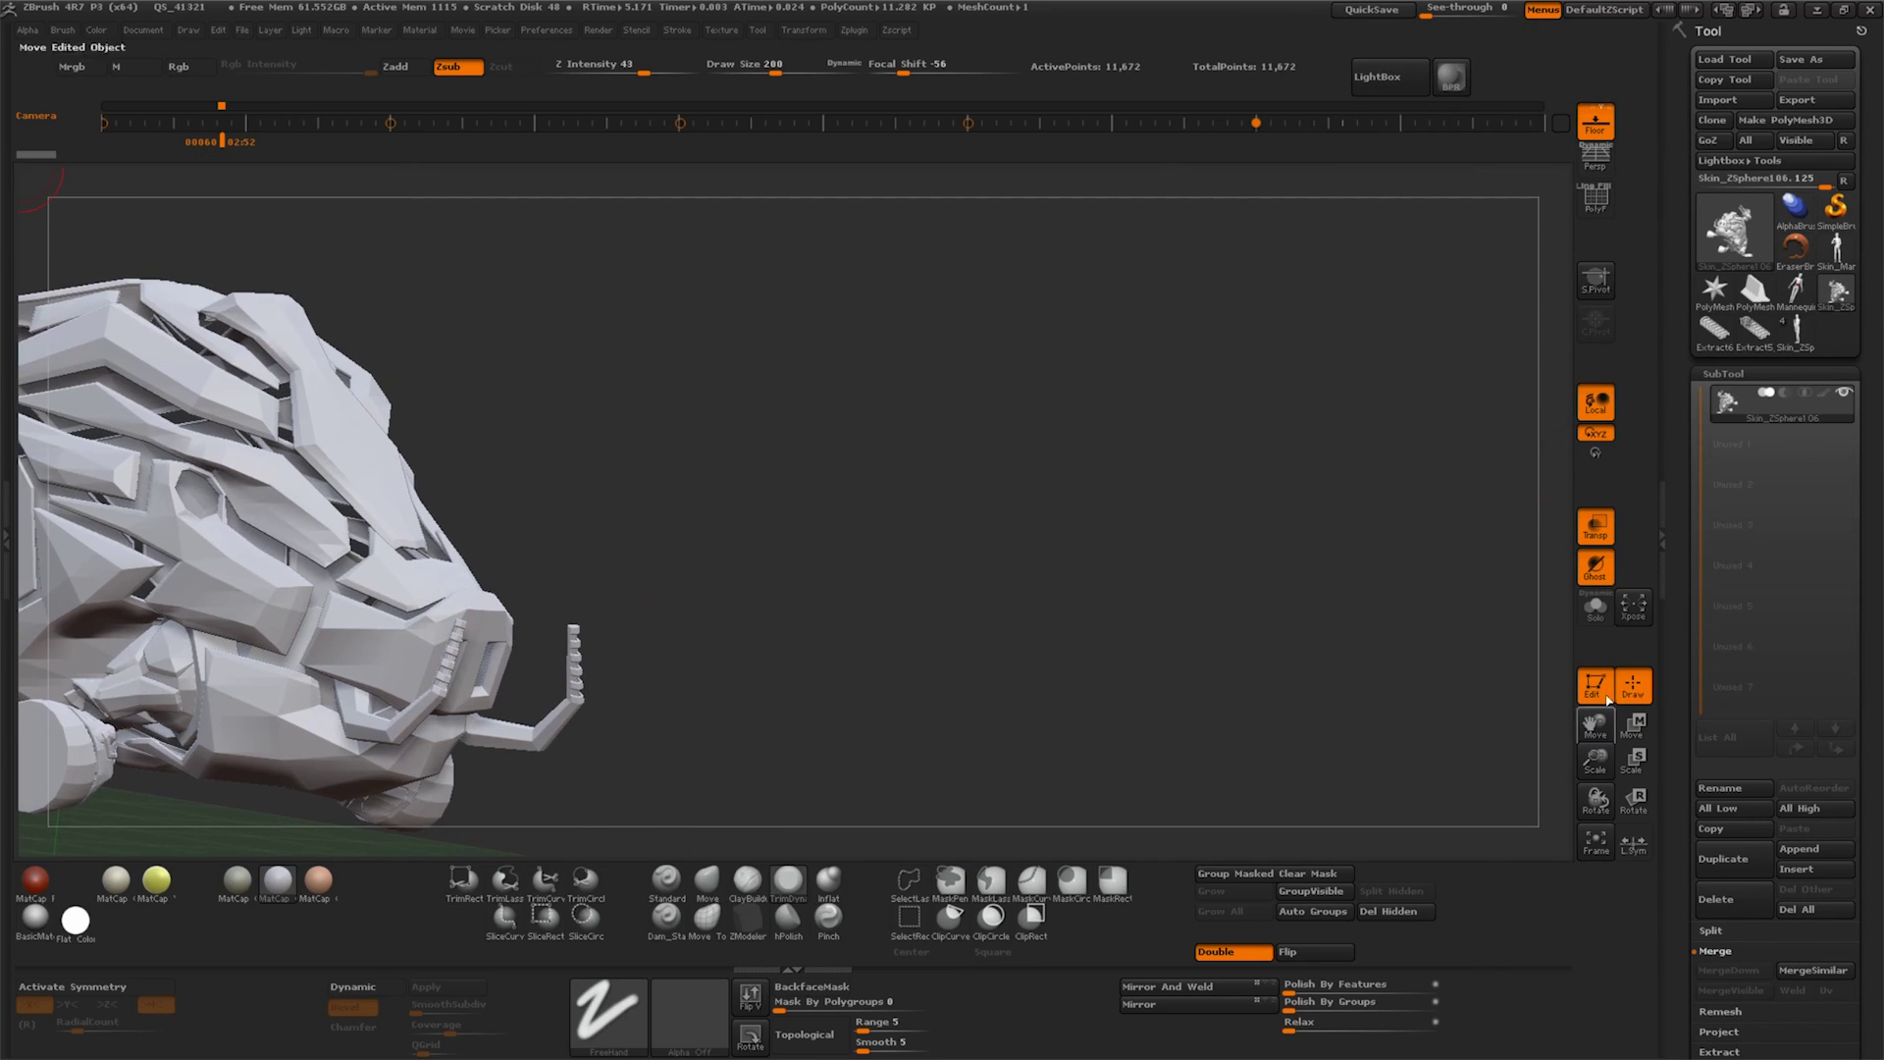
left_click(1755, 290)
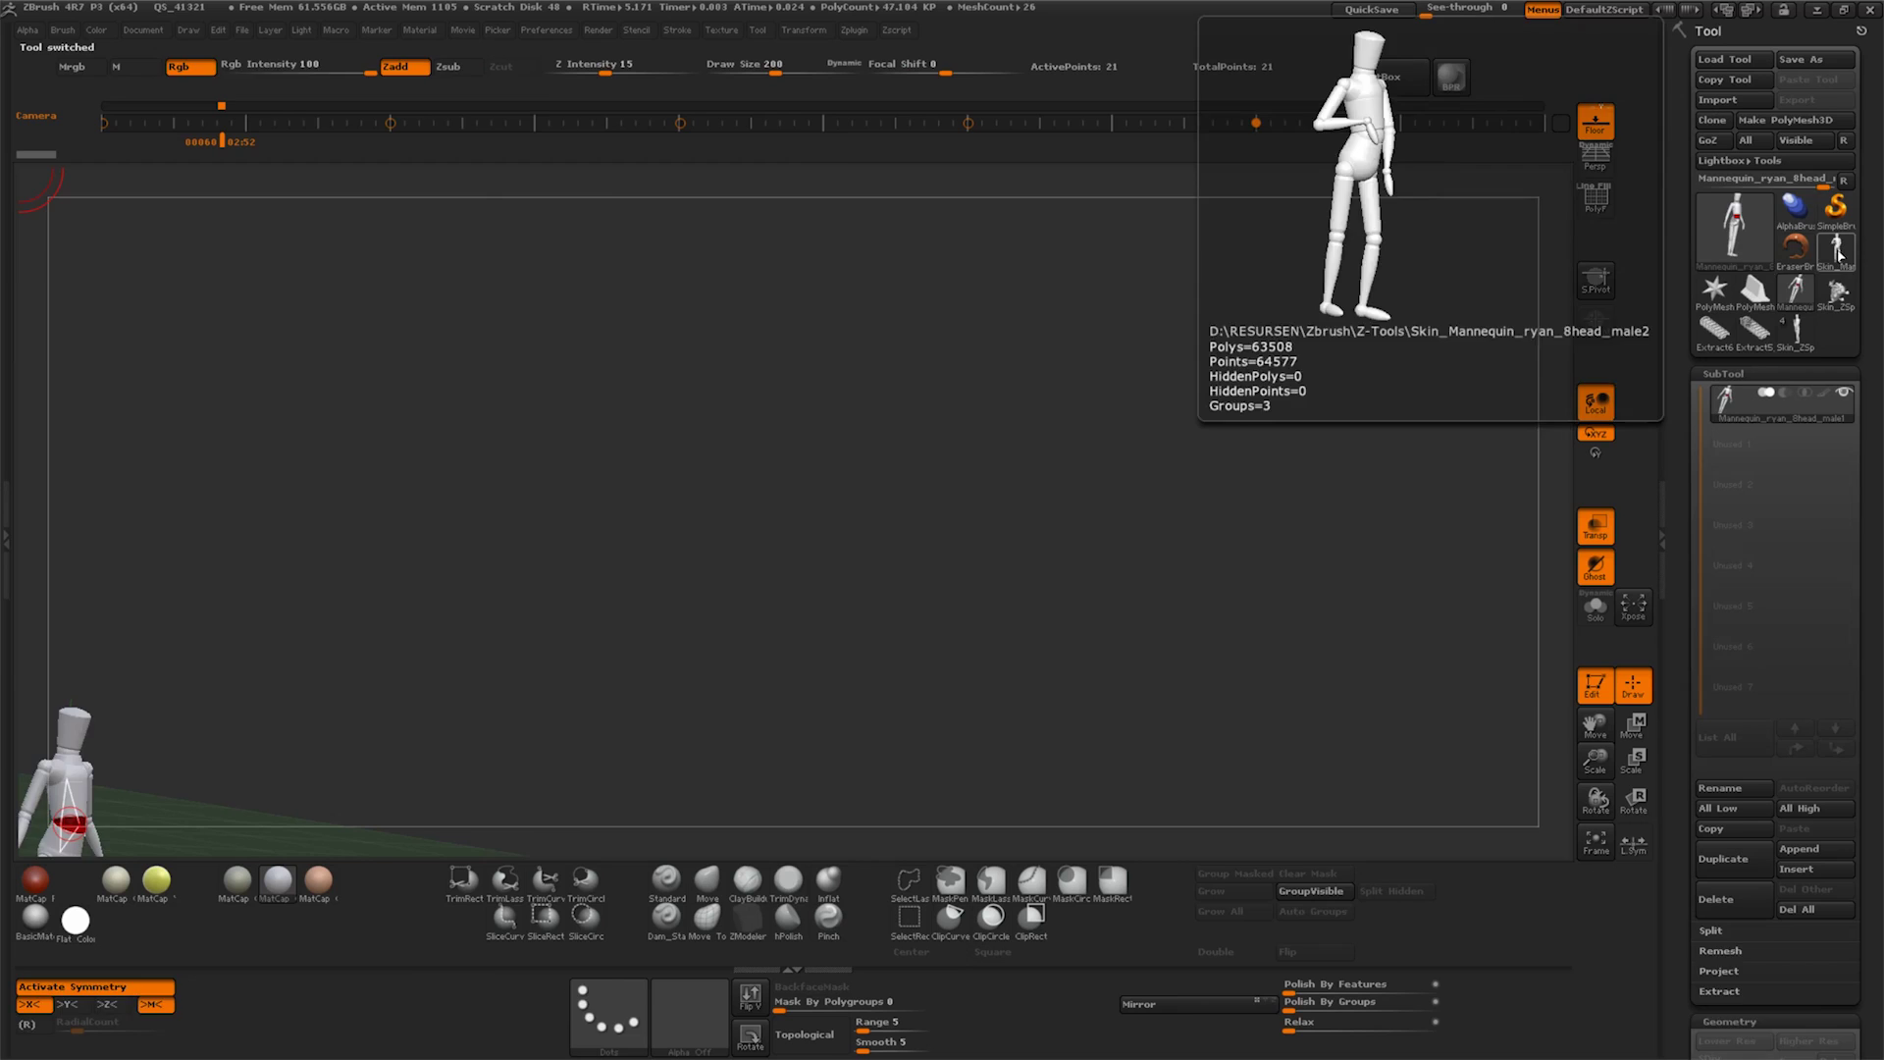
left_click(1797, 293)
left_click(1800, 340)
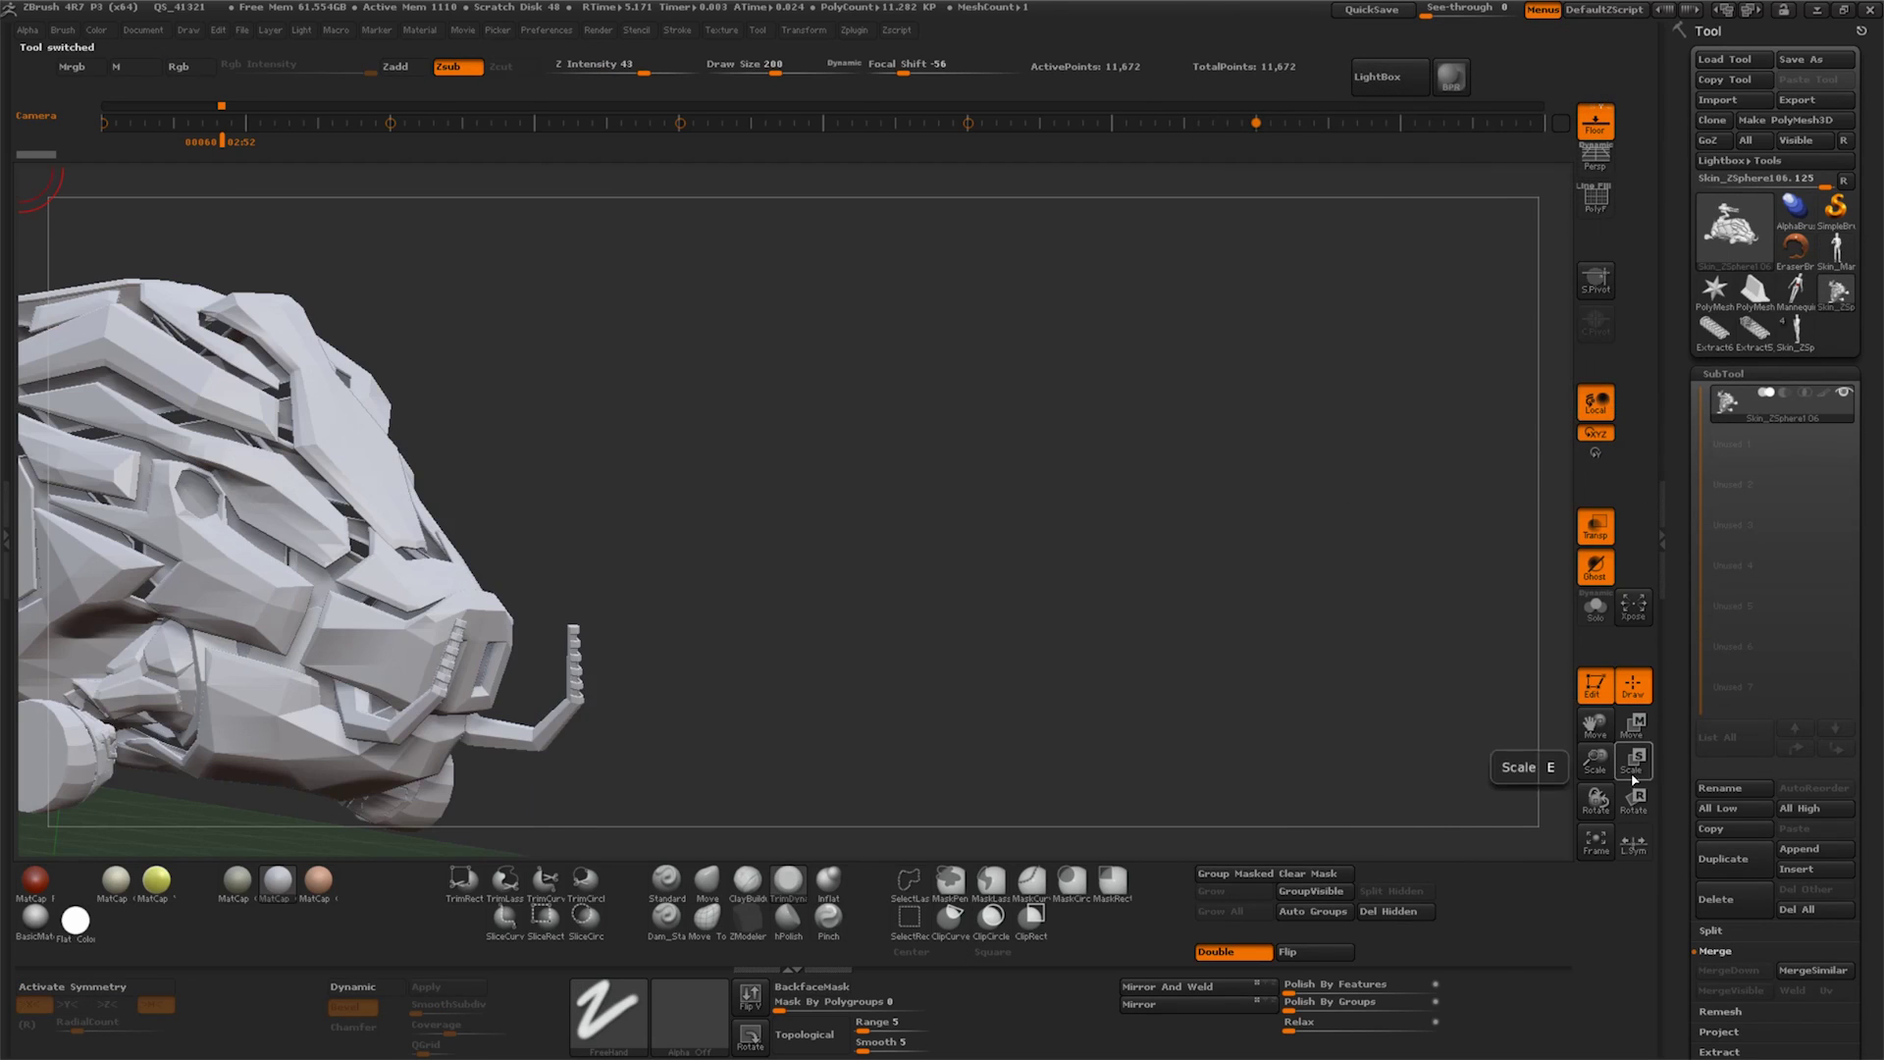
key("f")
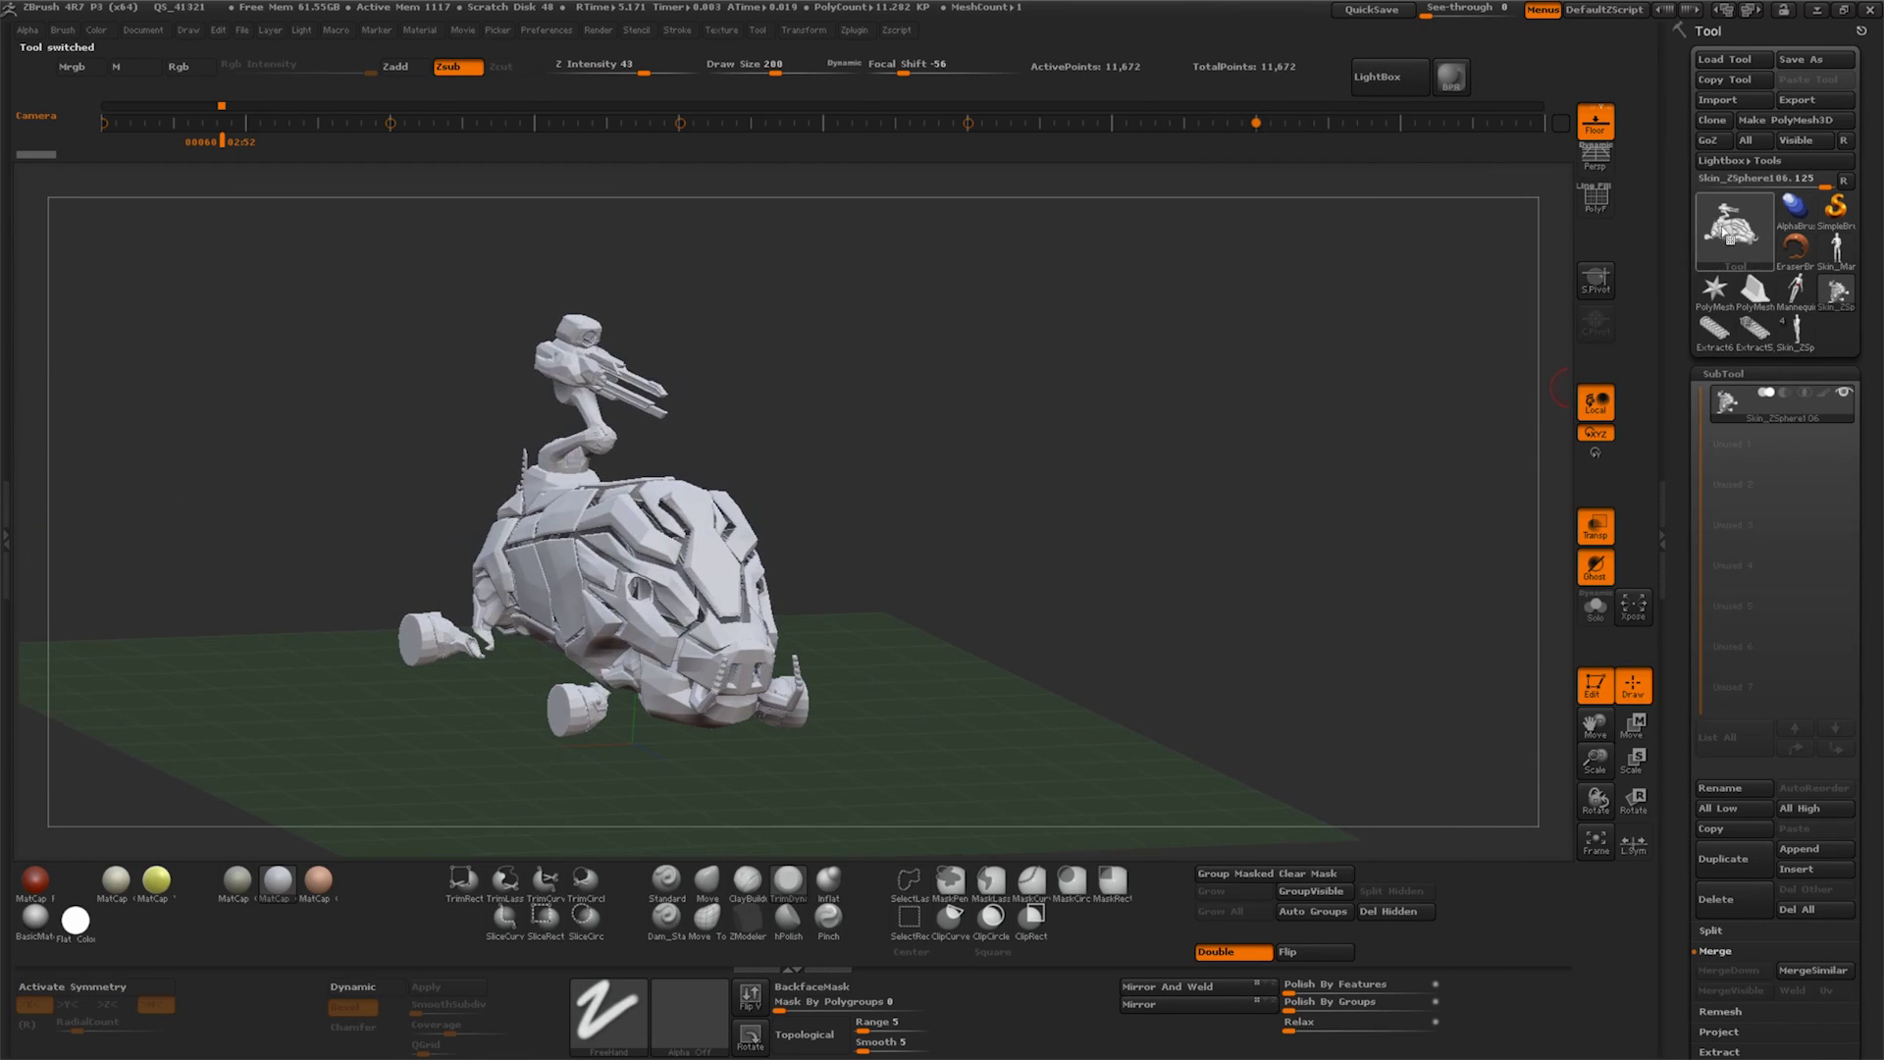
left_click(1733, 226)
left_click(579, 251)
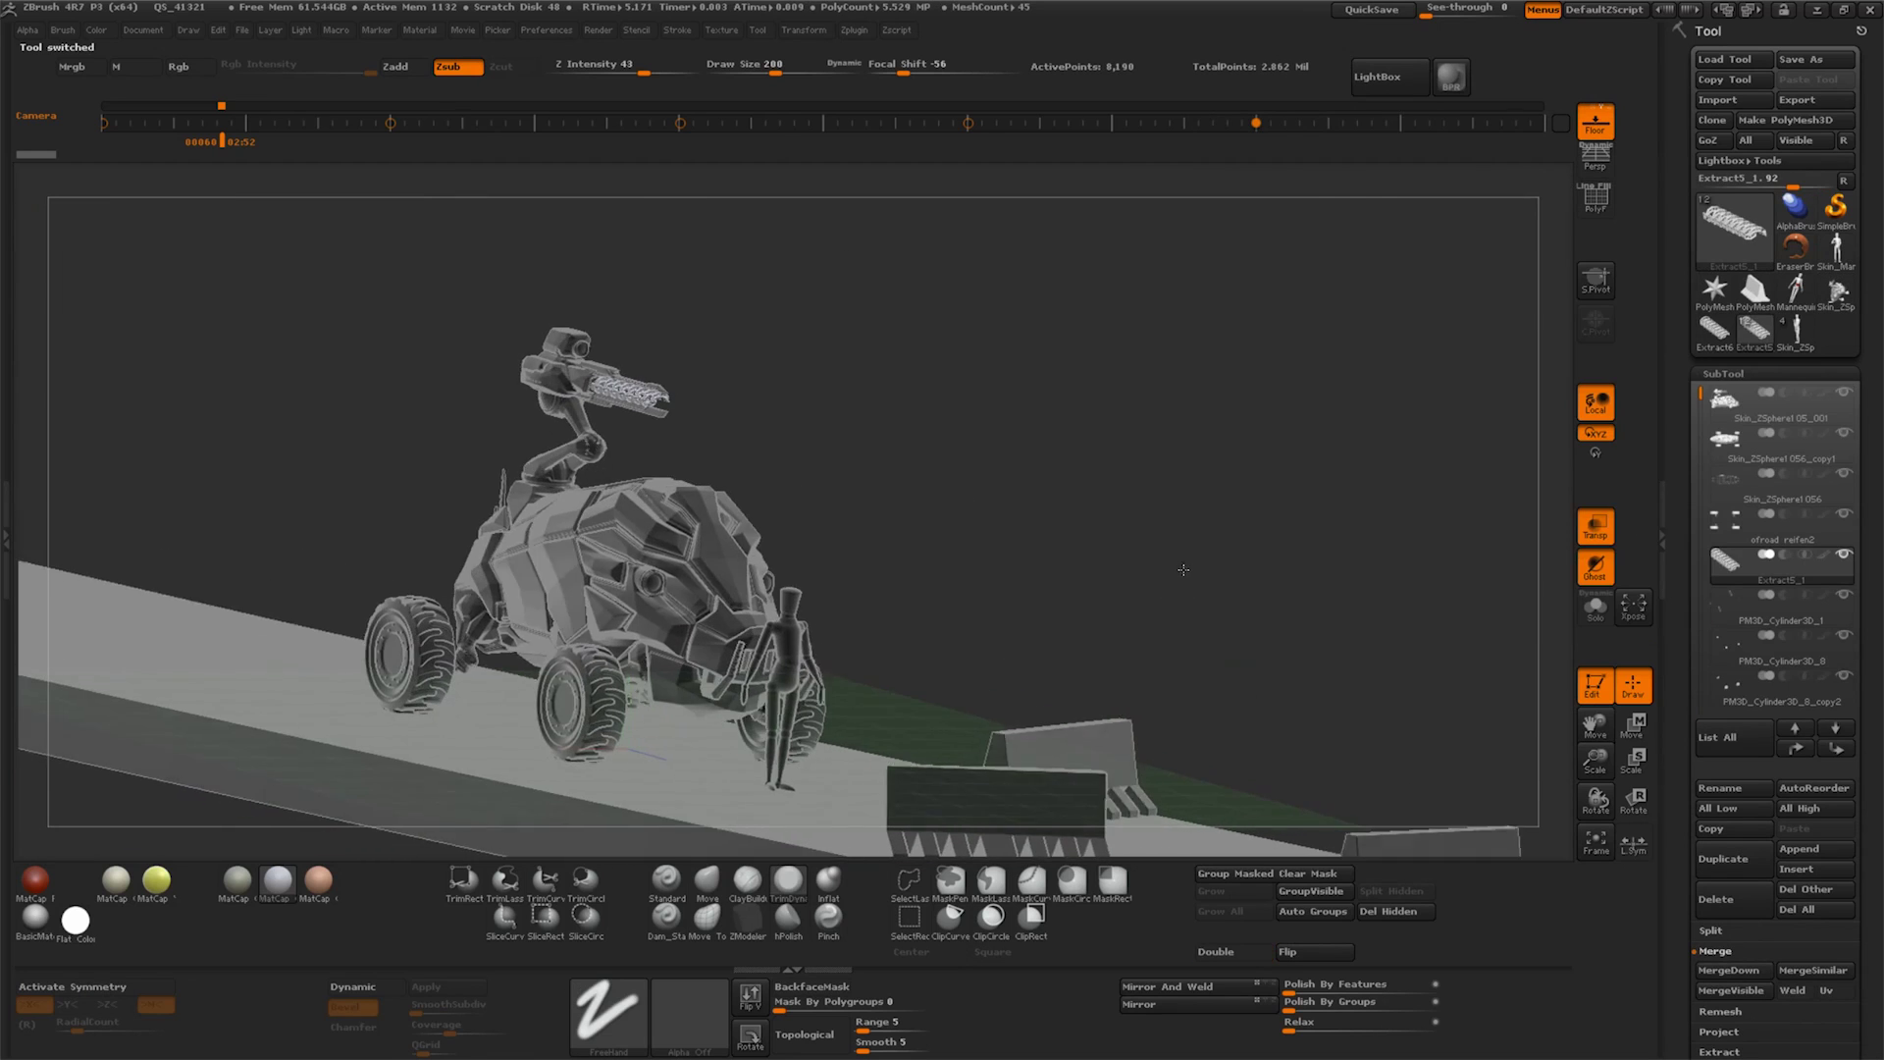
scroll(1757, 628, "down", 10)
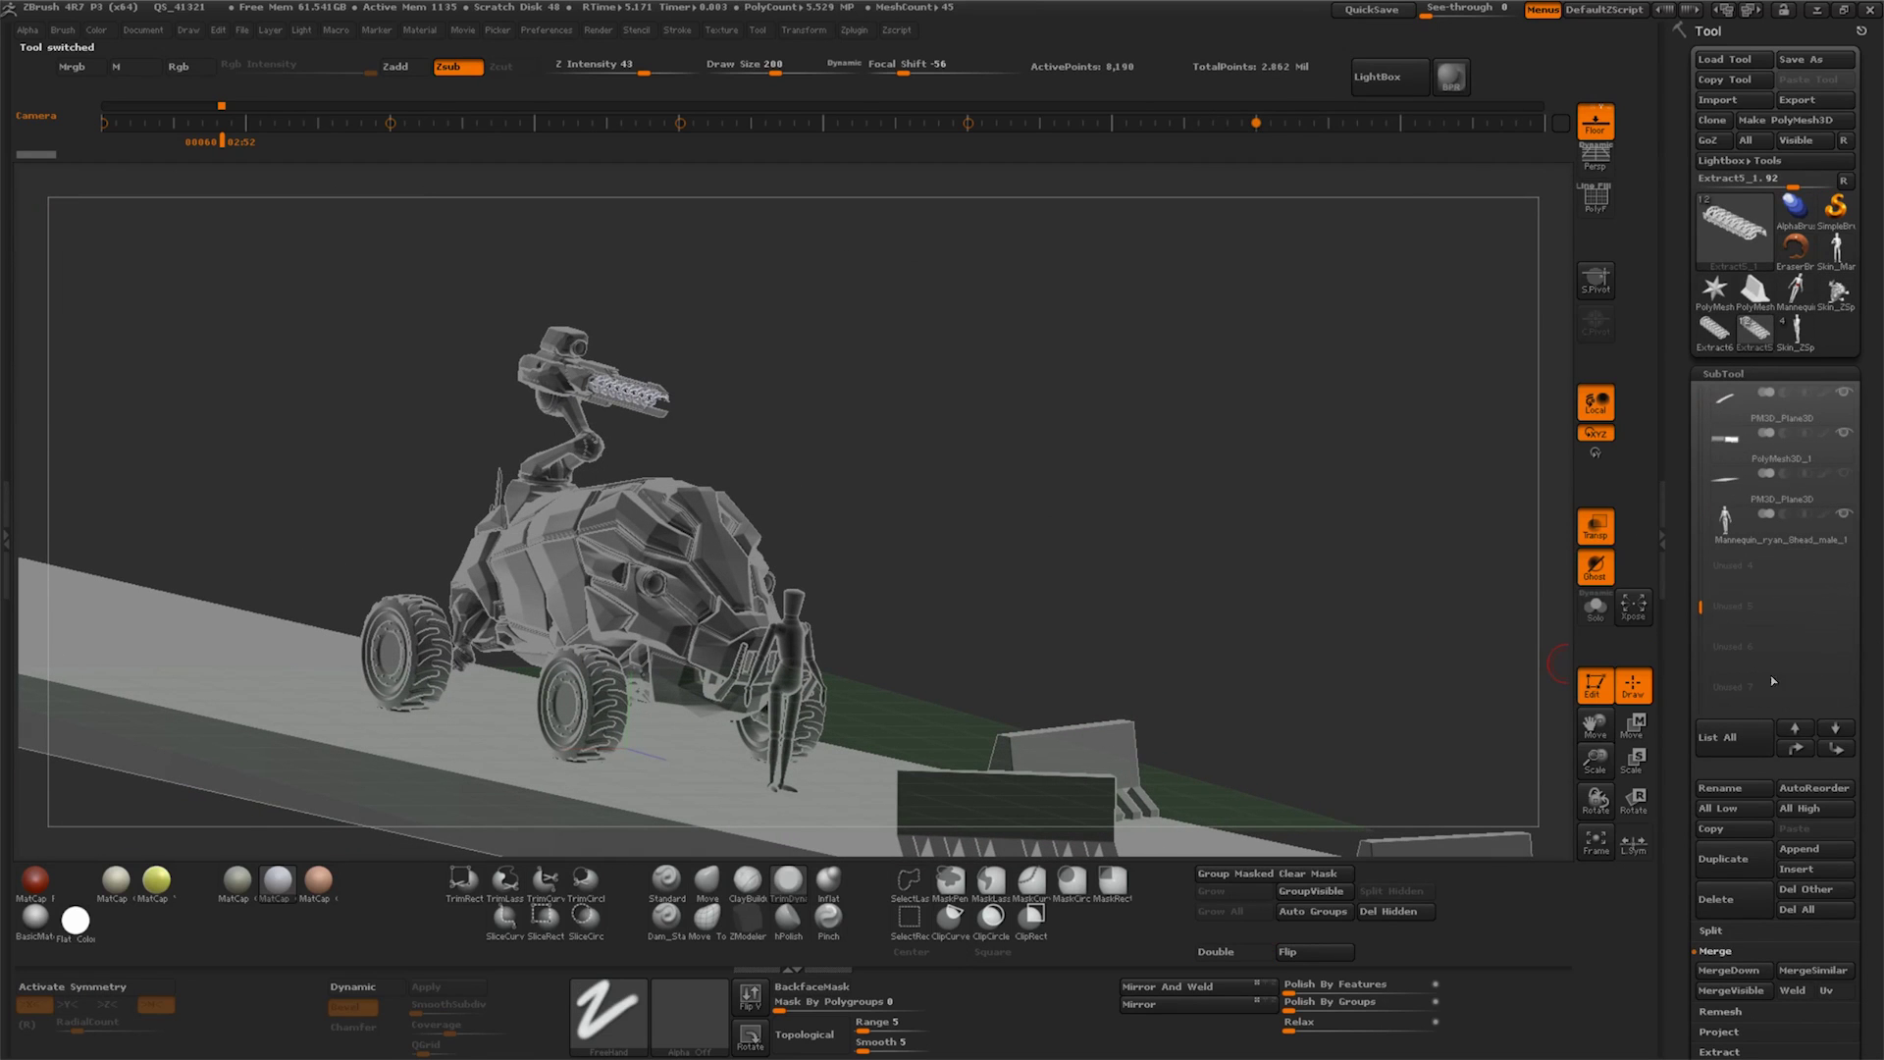
left_click(1797, 868)
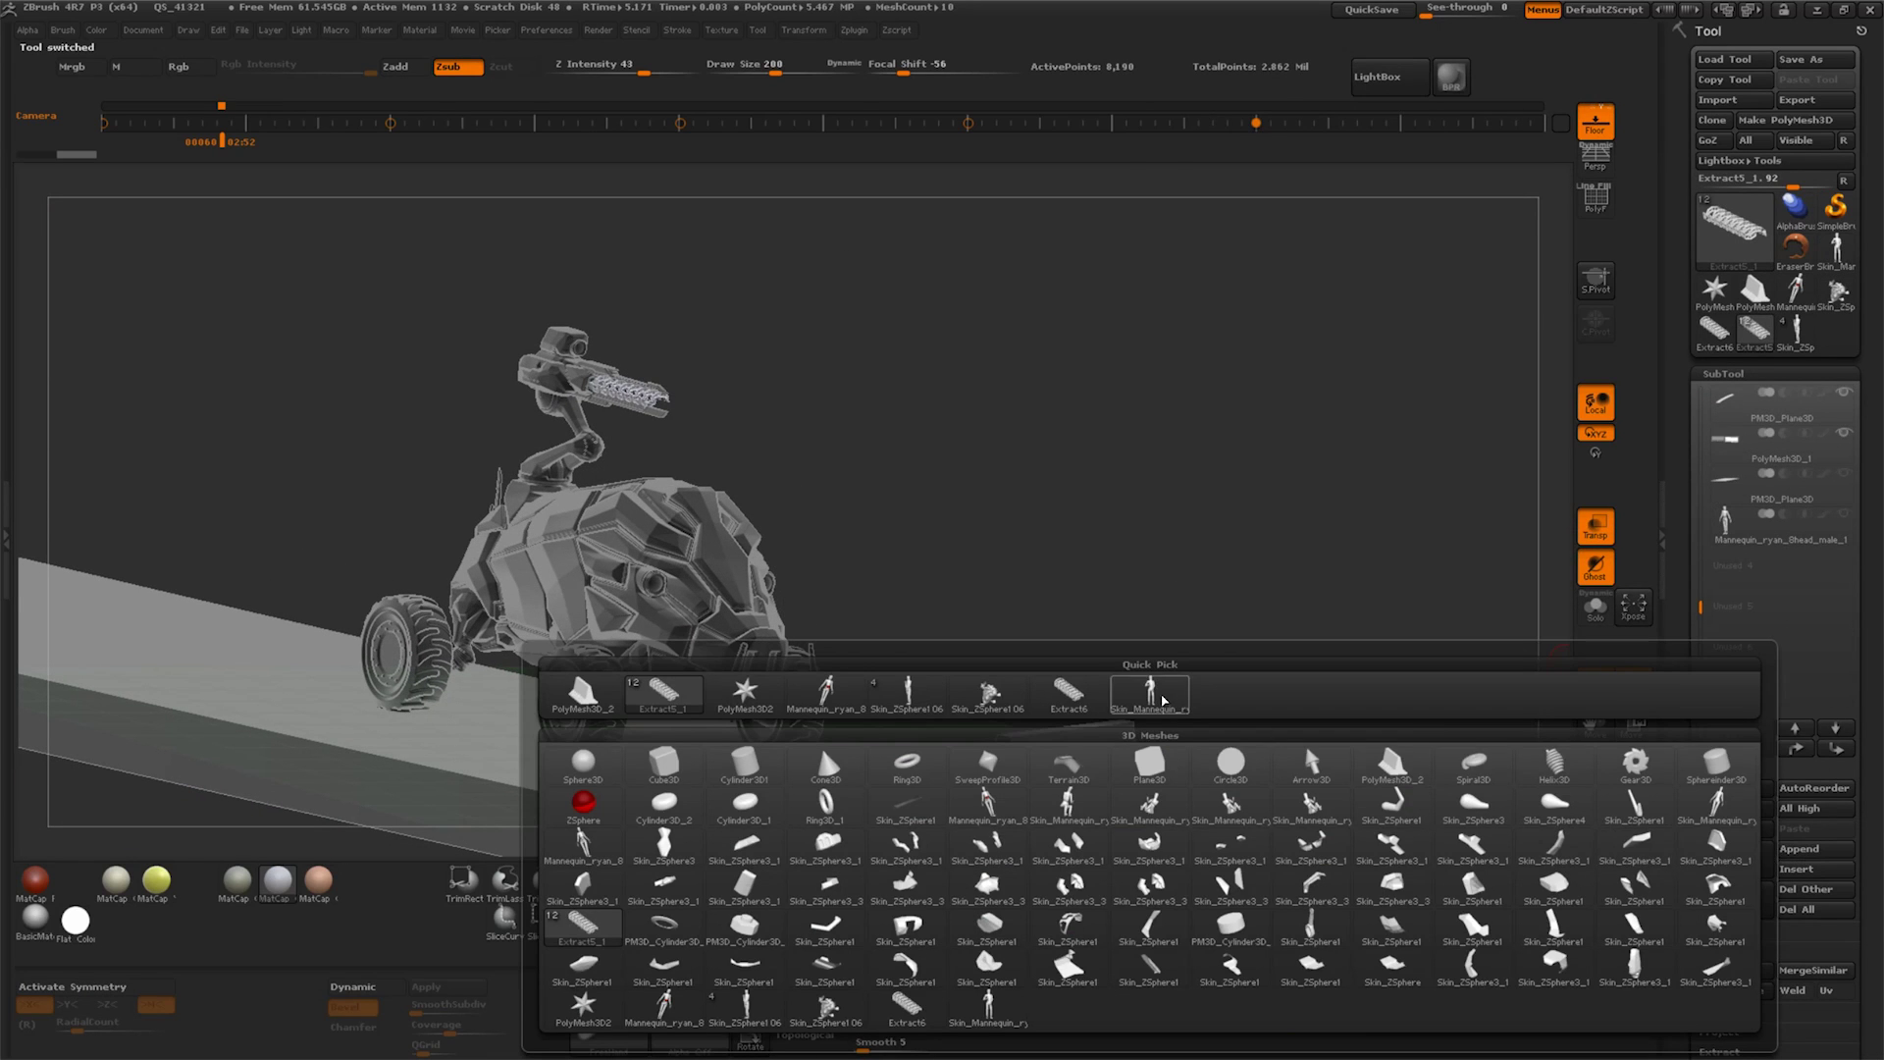
left_click(1150, 693)
left_click_drag(1236, 640, 1402, 639)
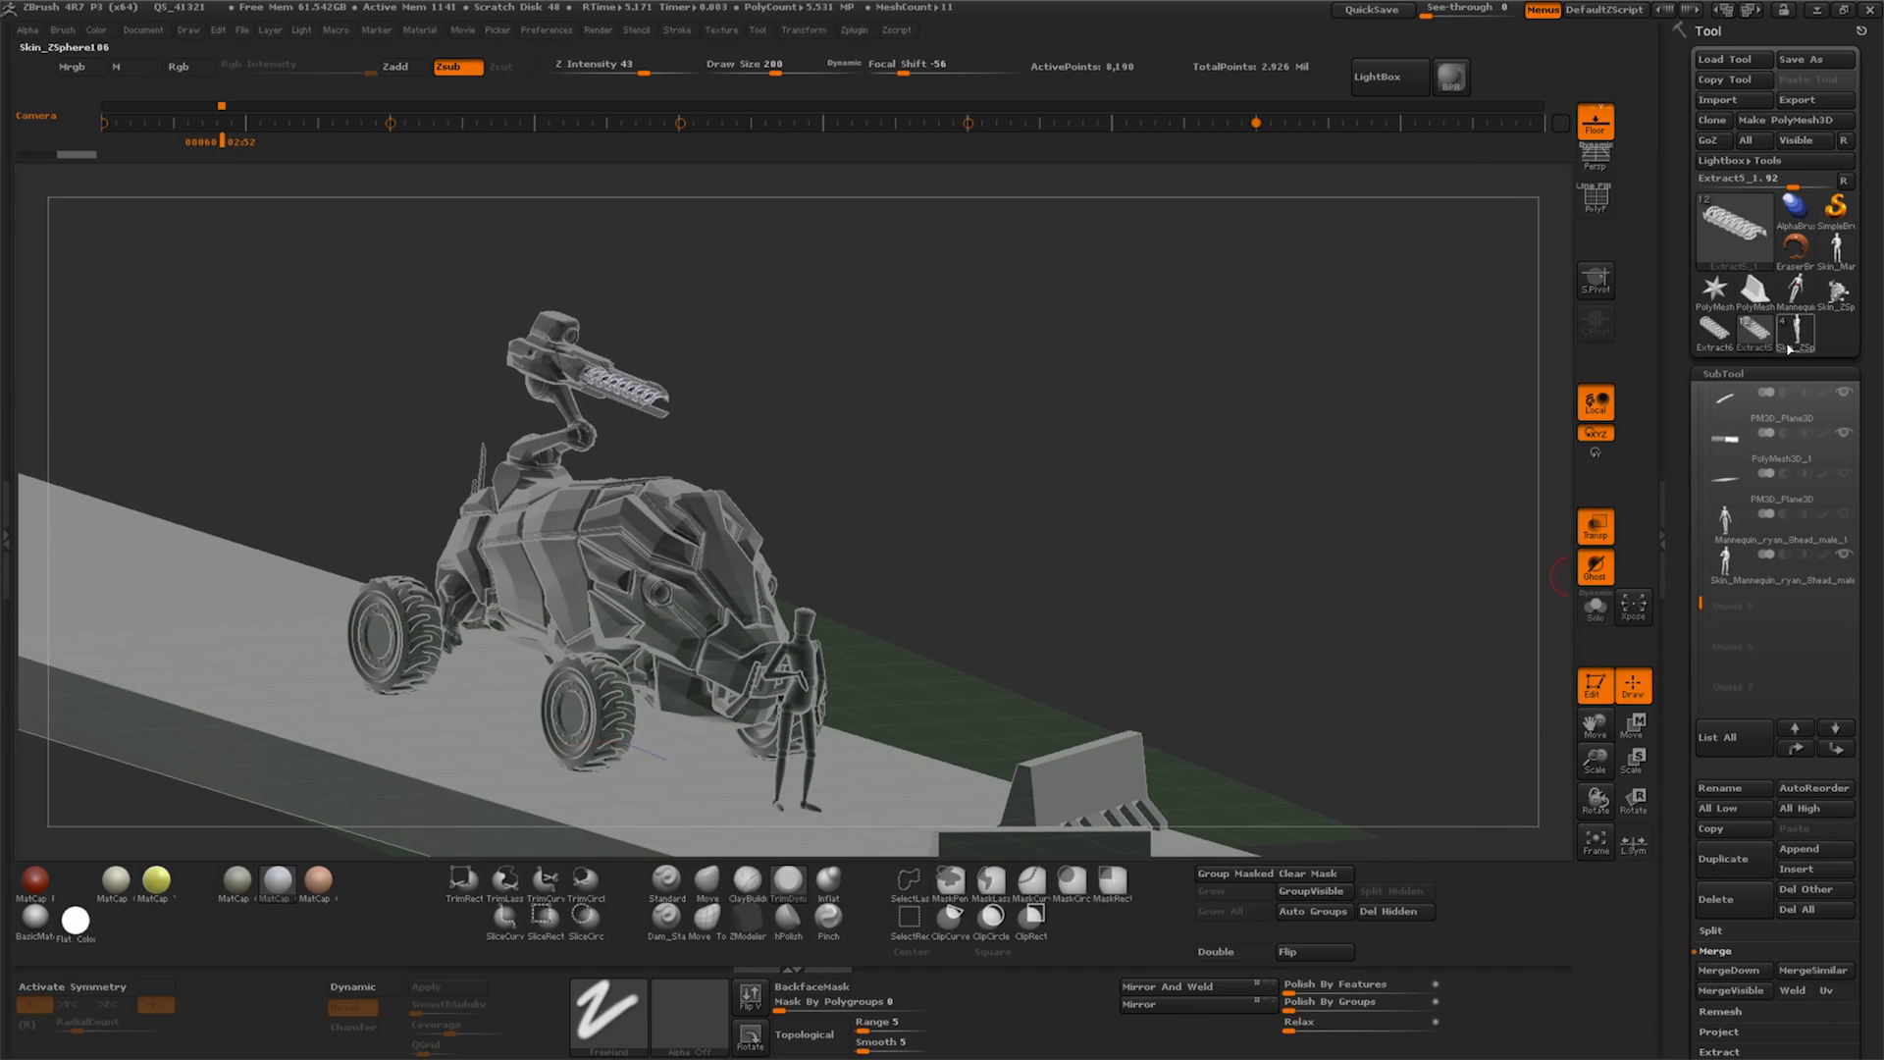
Clone Skin_ZSphere106, return to Extract5_1, and append Skin_ZSphere106 to the road scene
left_click(1801, 341)
mouse_move(1781, 442)
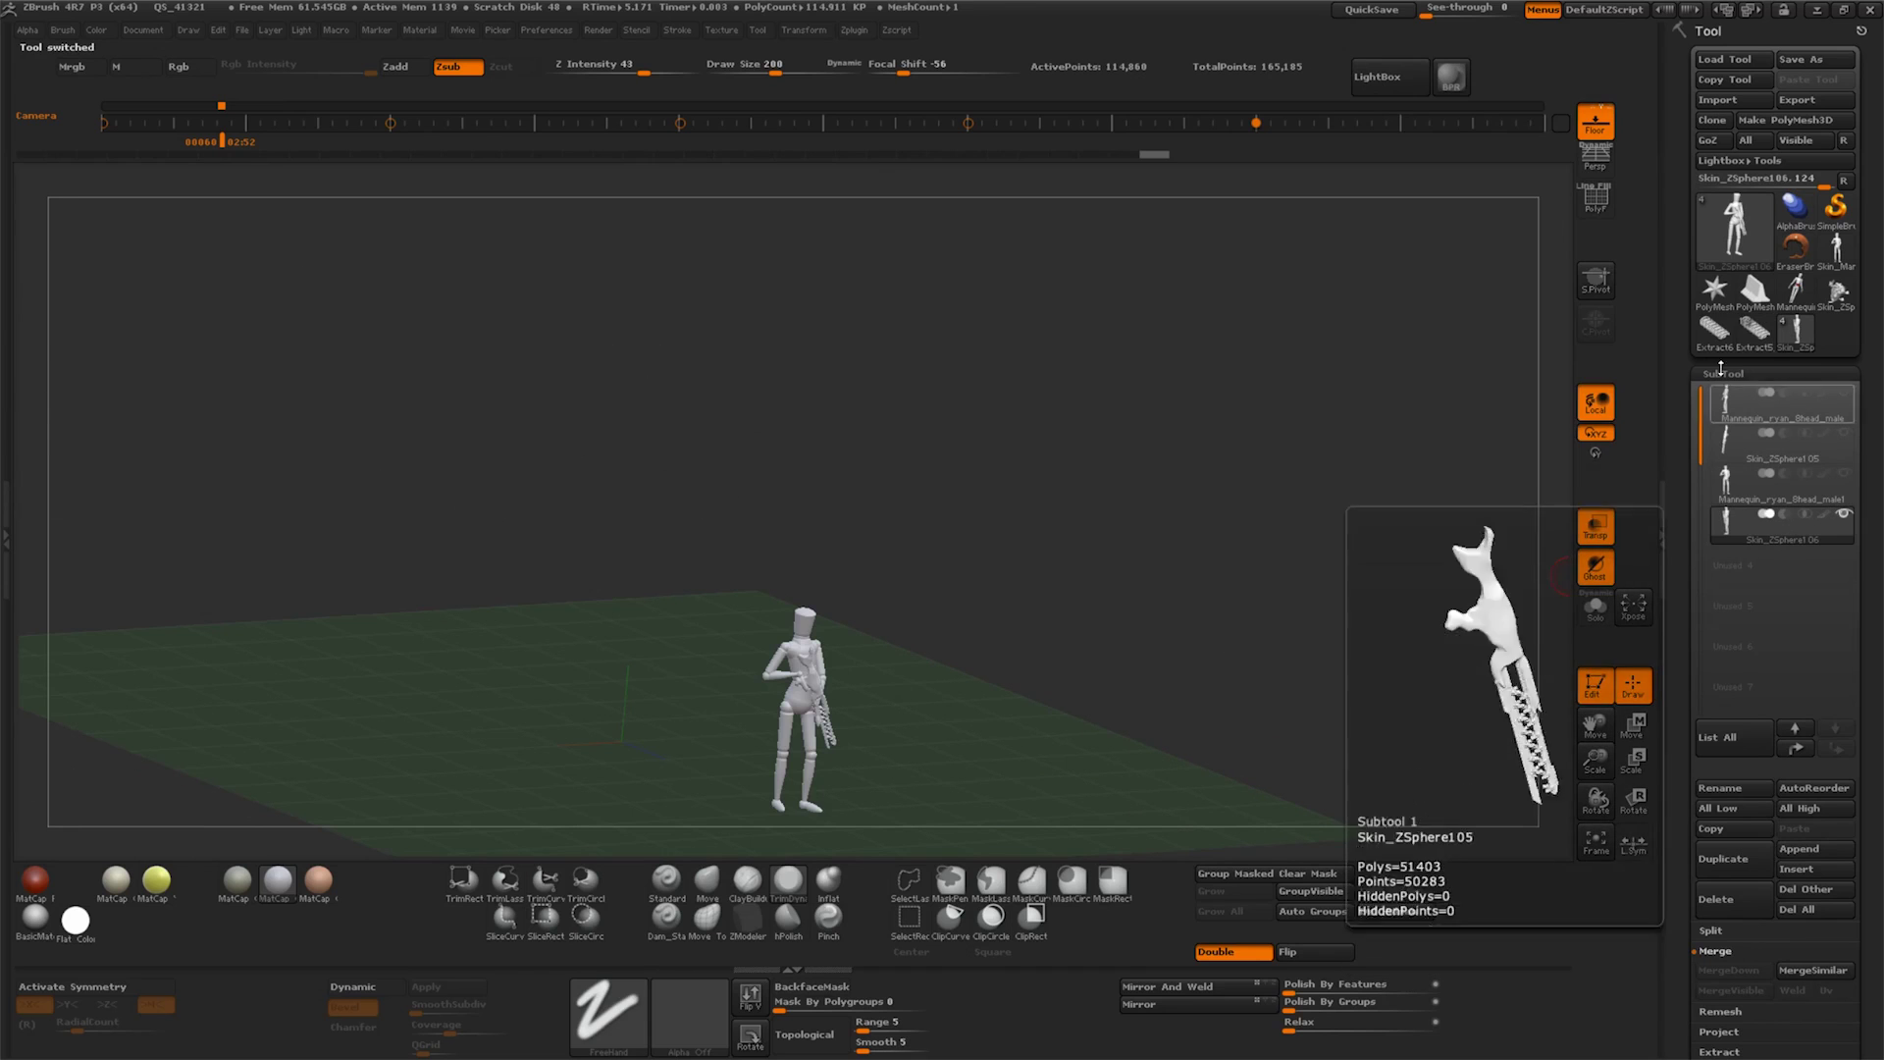
left_click(1713, 120)
left_click(1794, 400)
left_click(1735, 227)
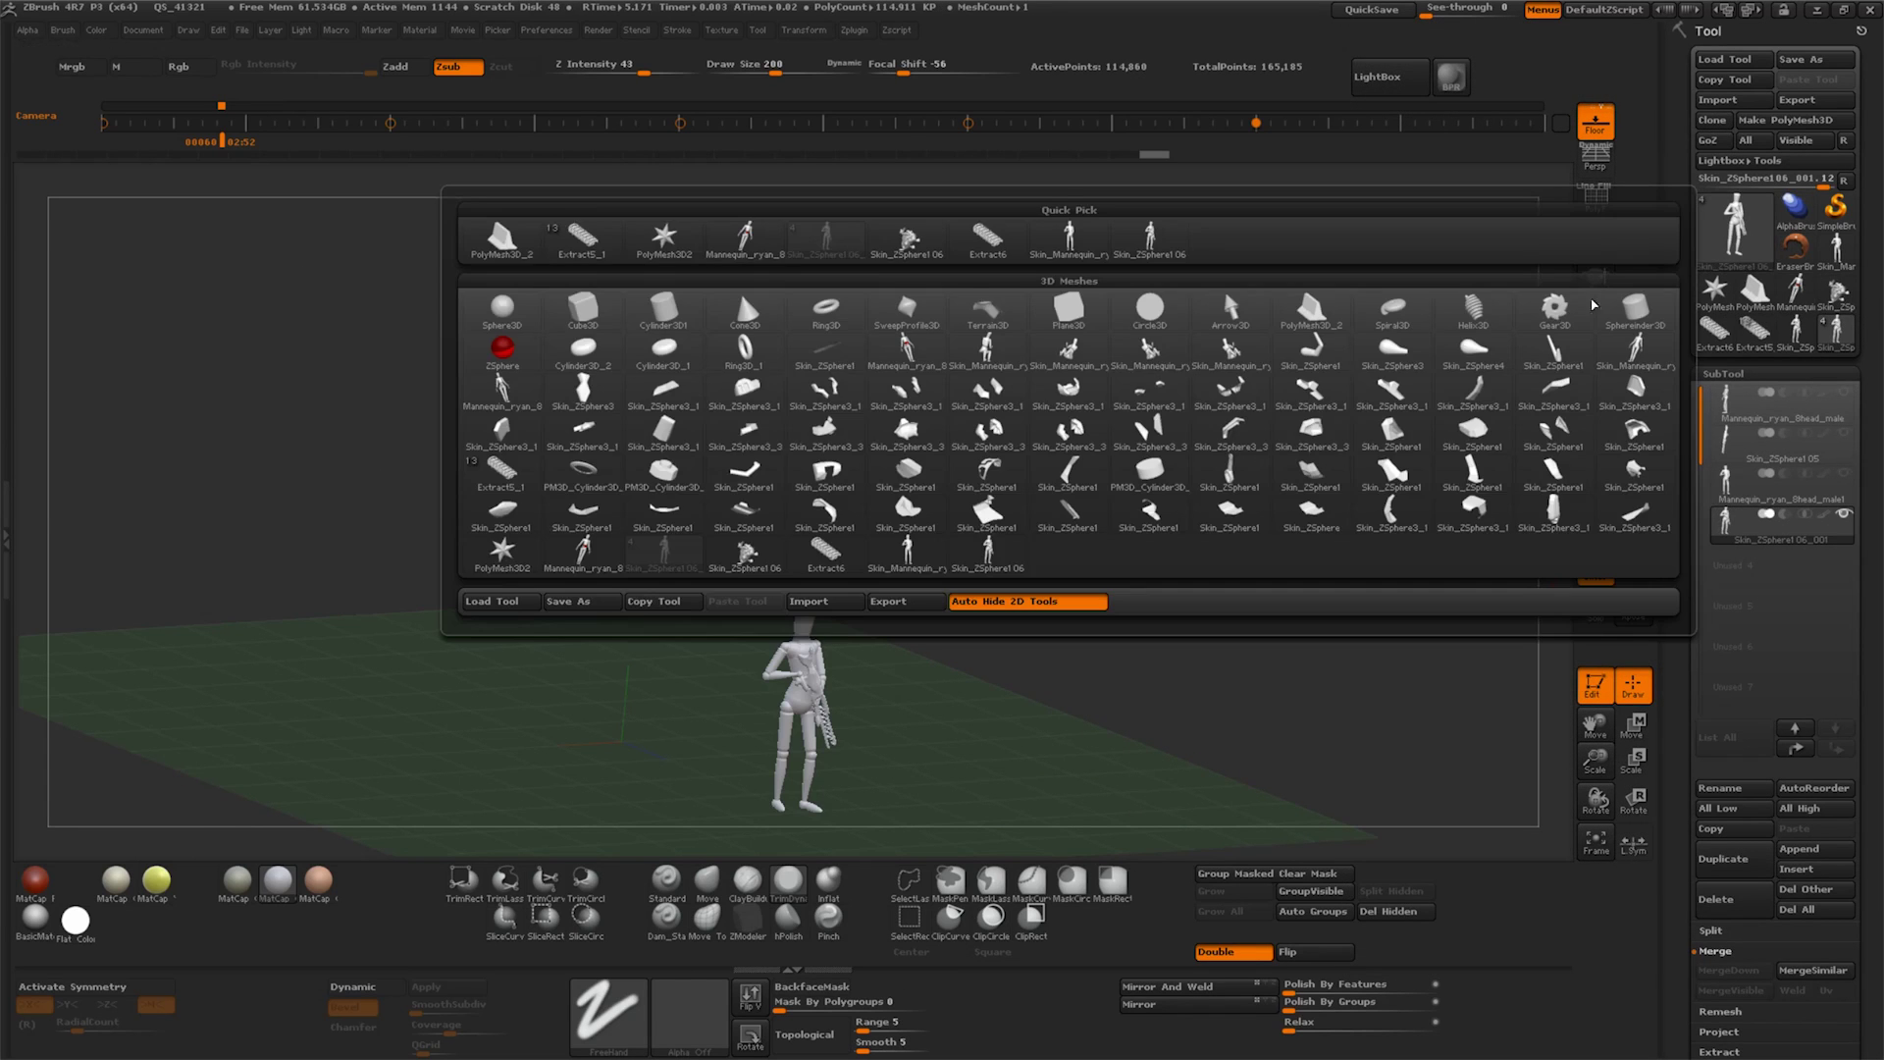
left_click(579, 233)
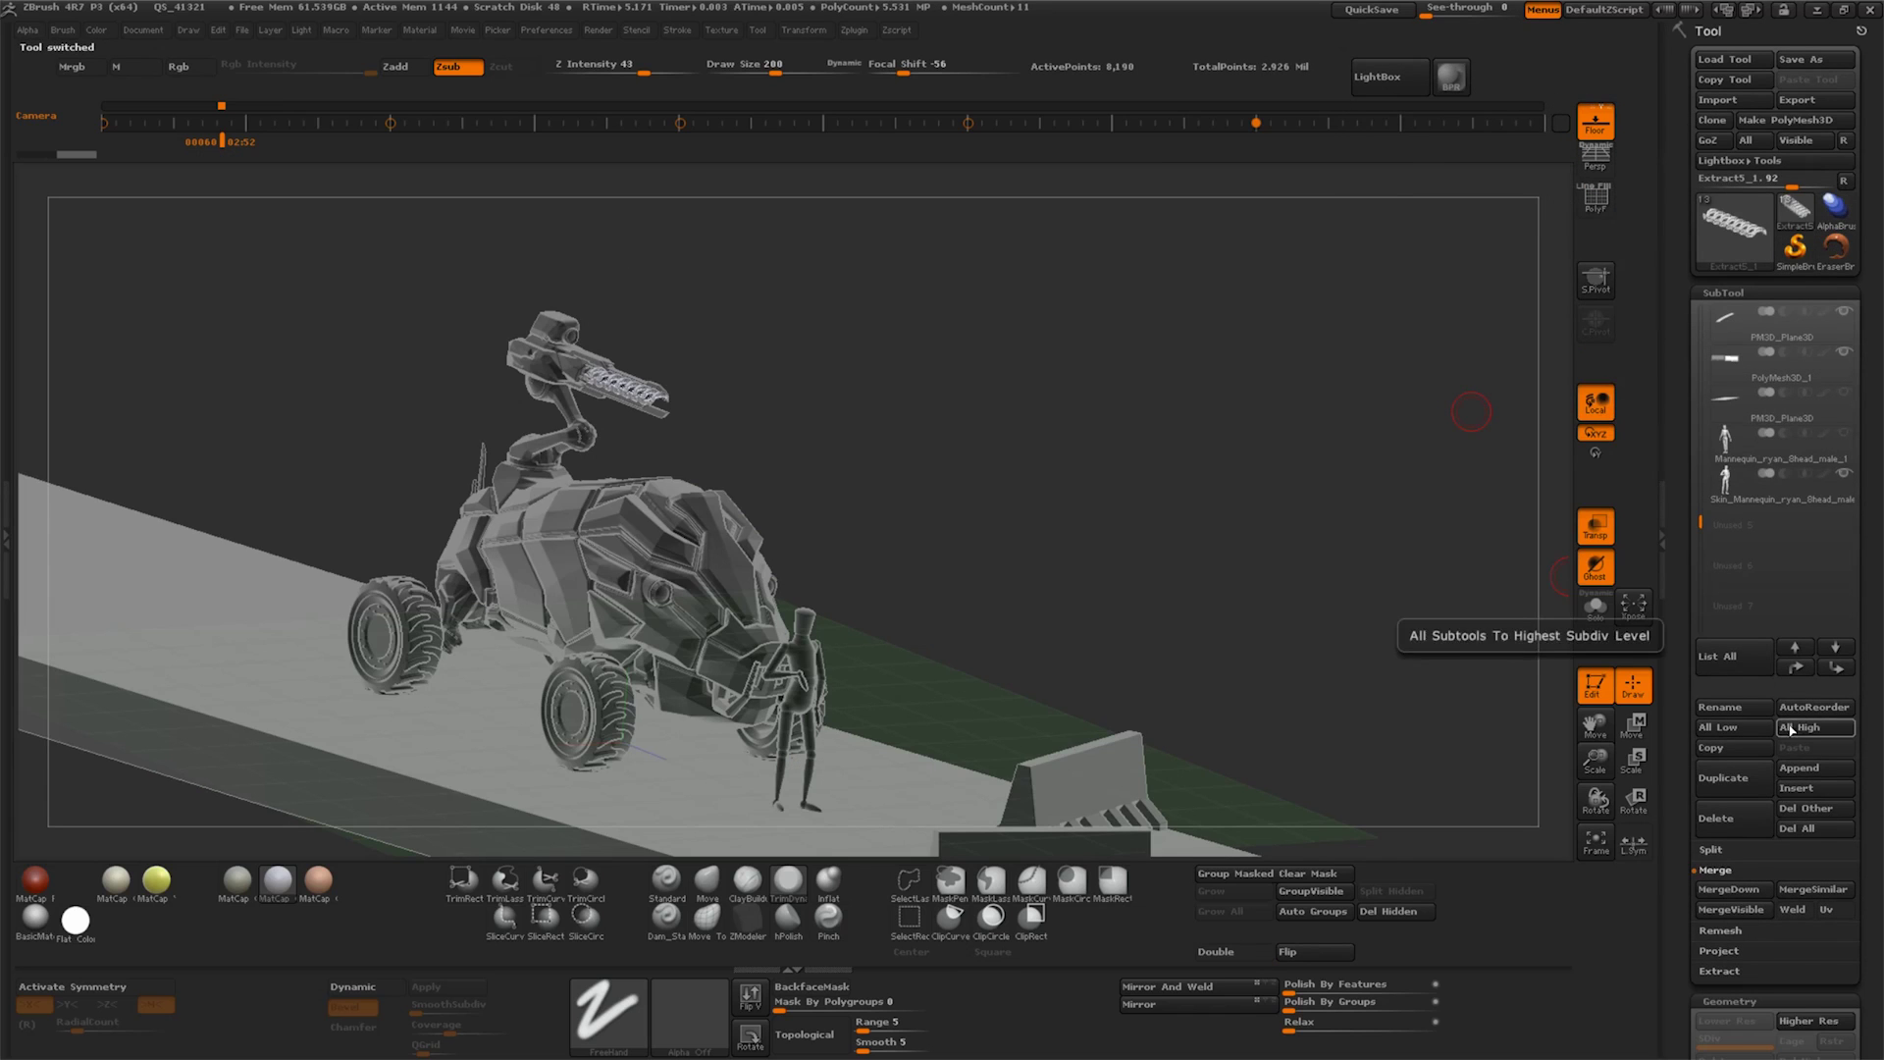
left_click(1808, 771)
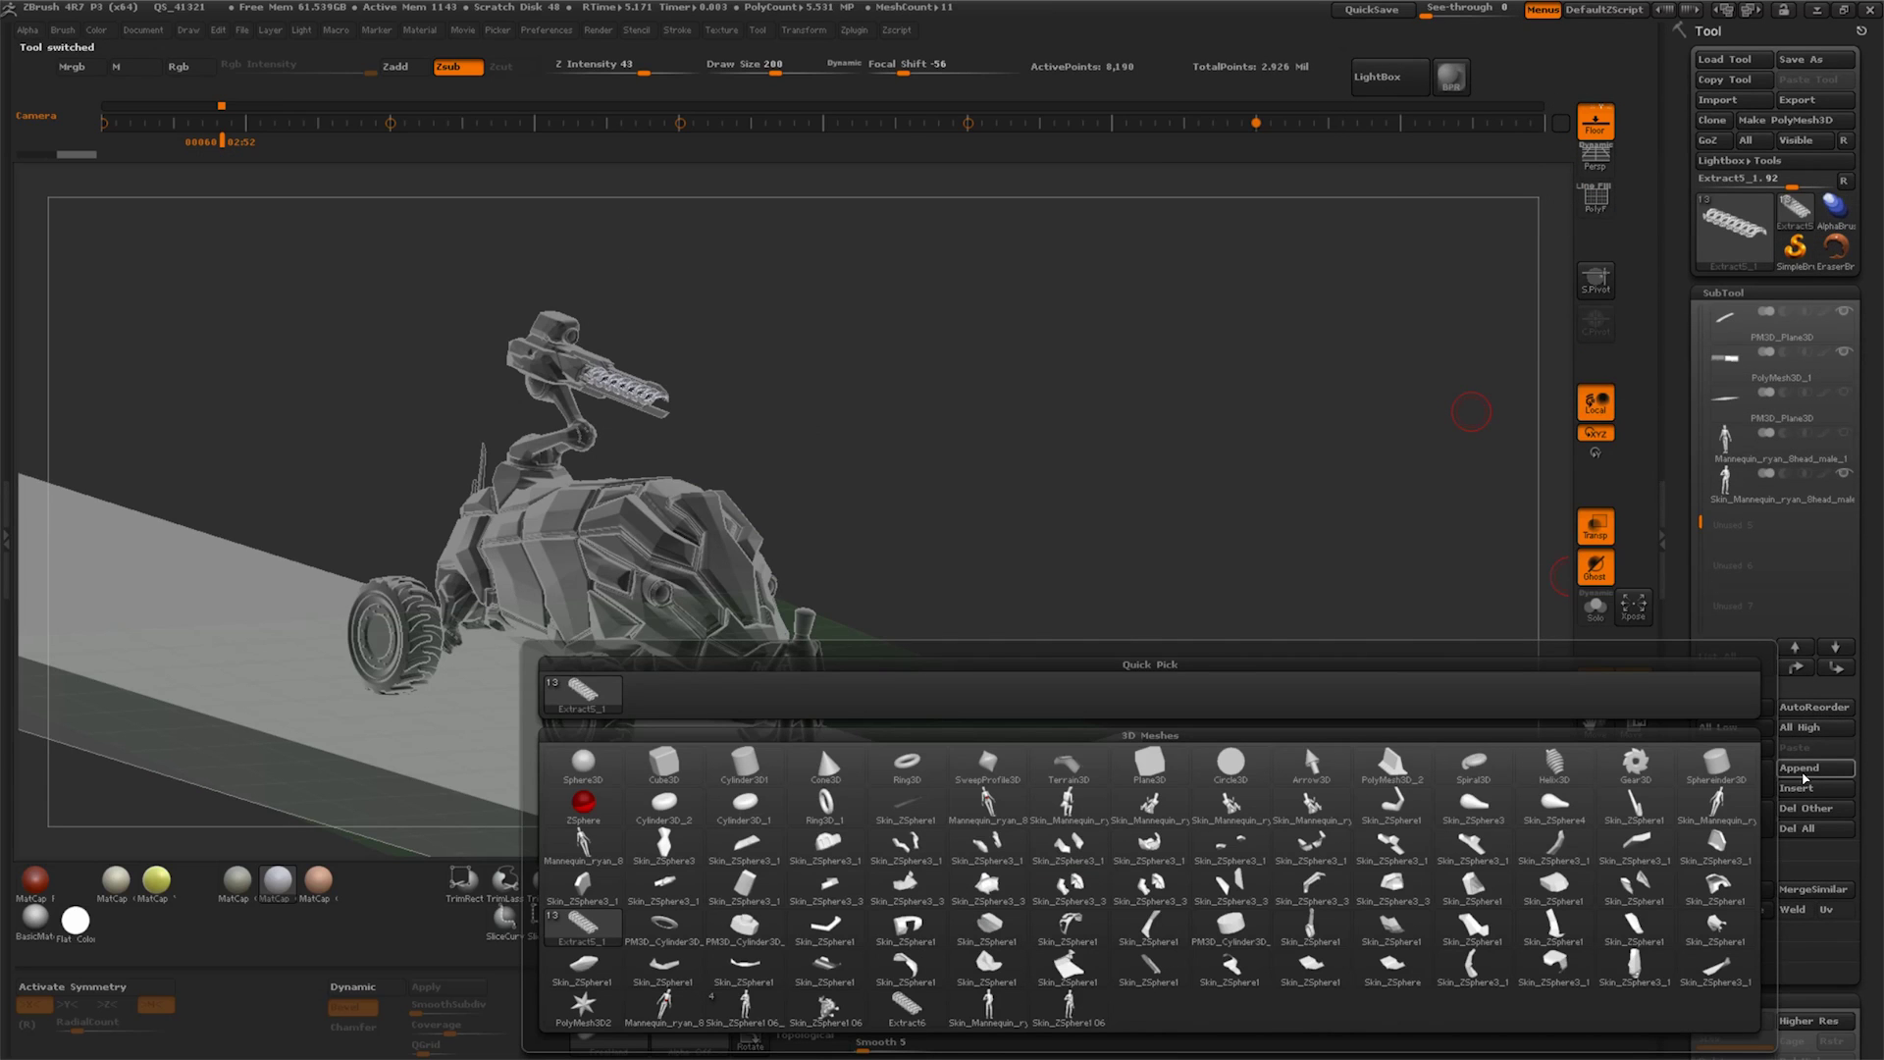
left_click(1080, 1003)
Delete the plain Skin_Mannequin subtool from the road scene
mouse_move(1262, 661)
left_mouse_down()
mouse_move(1239, 620)
mouse_move(1410, 713)
left_mouse_up()
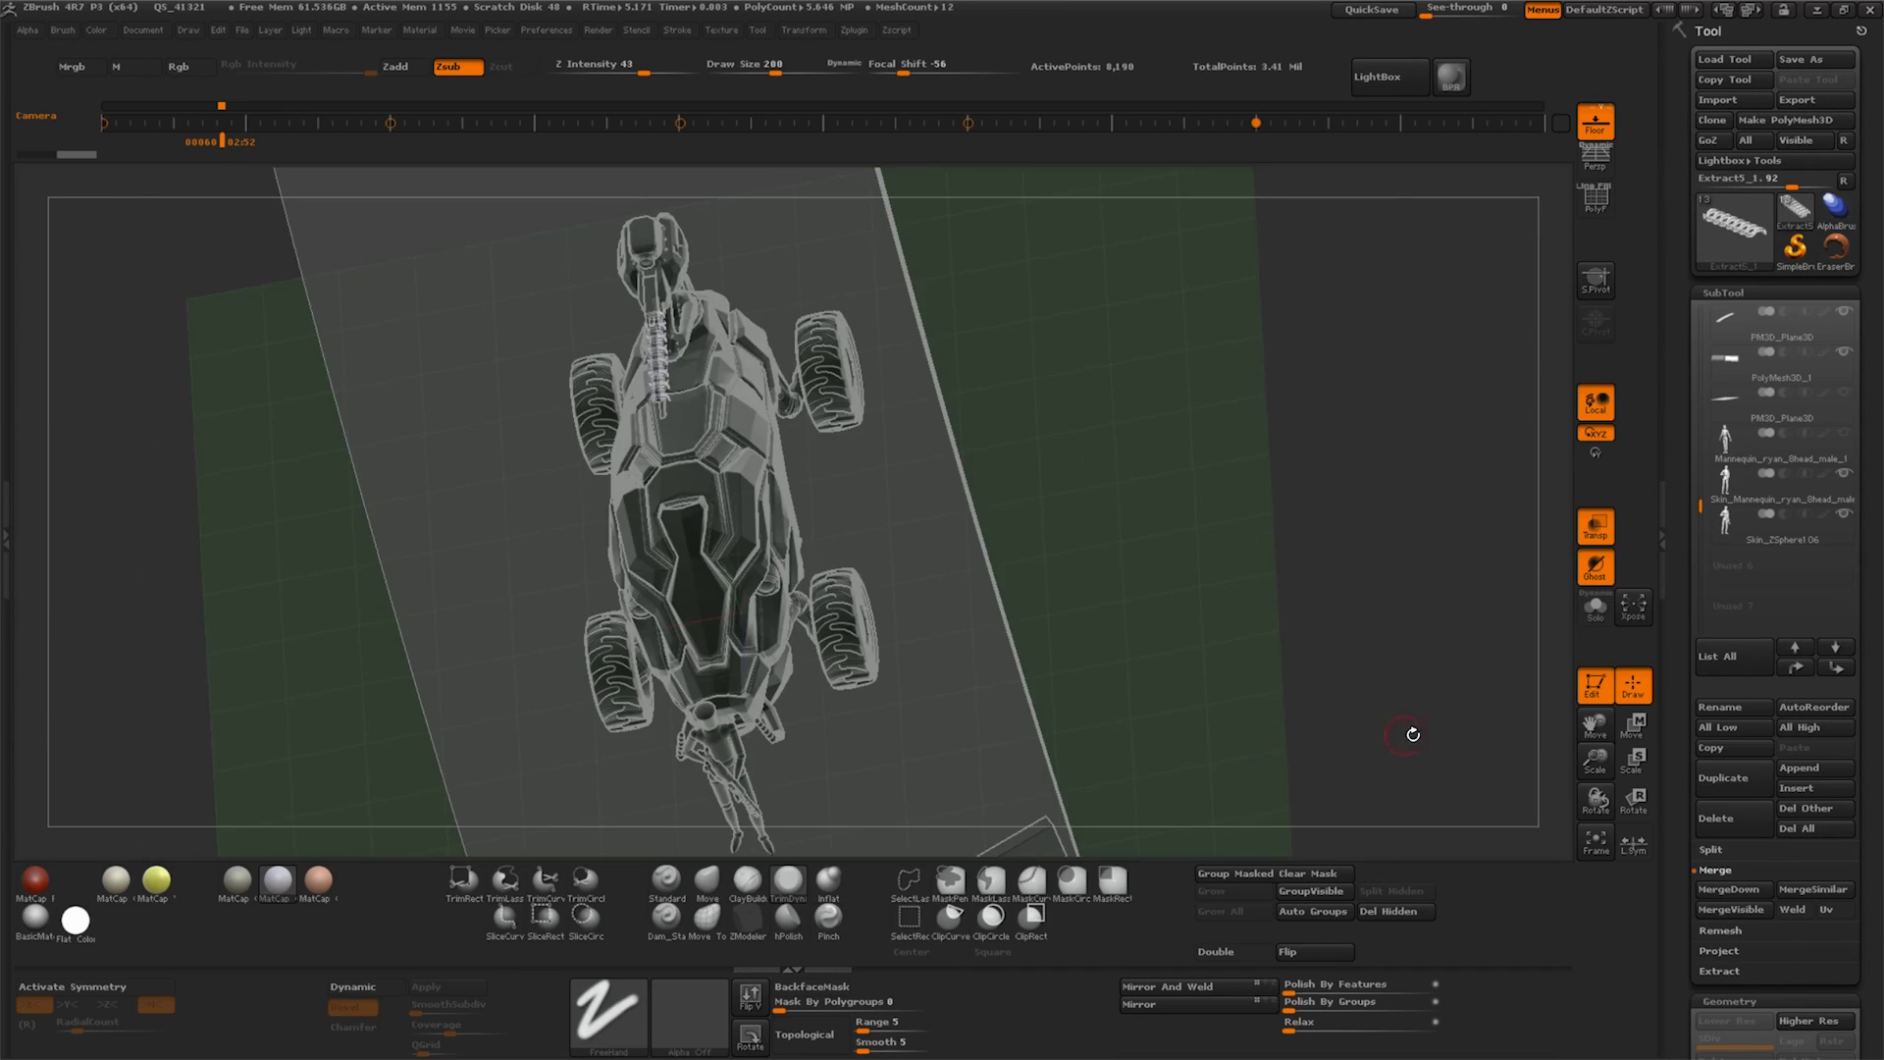
left_click_drag(1602, 788, 1634, 726)
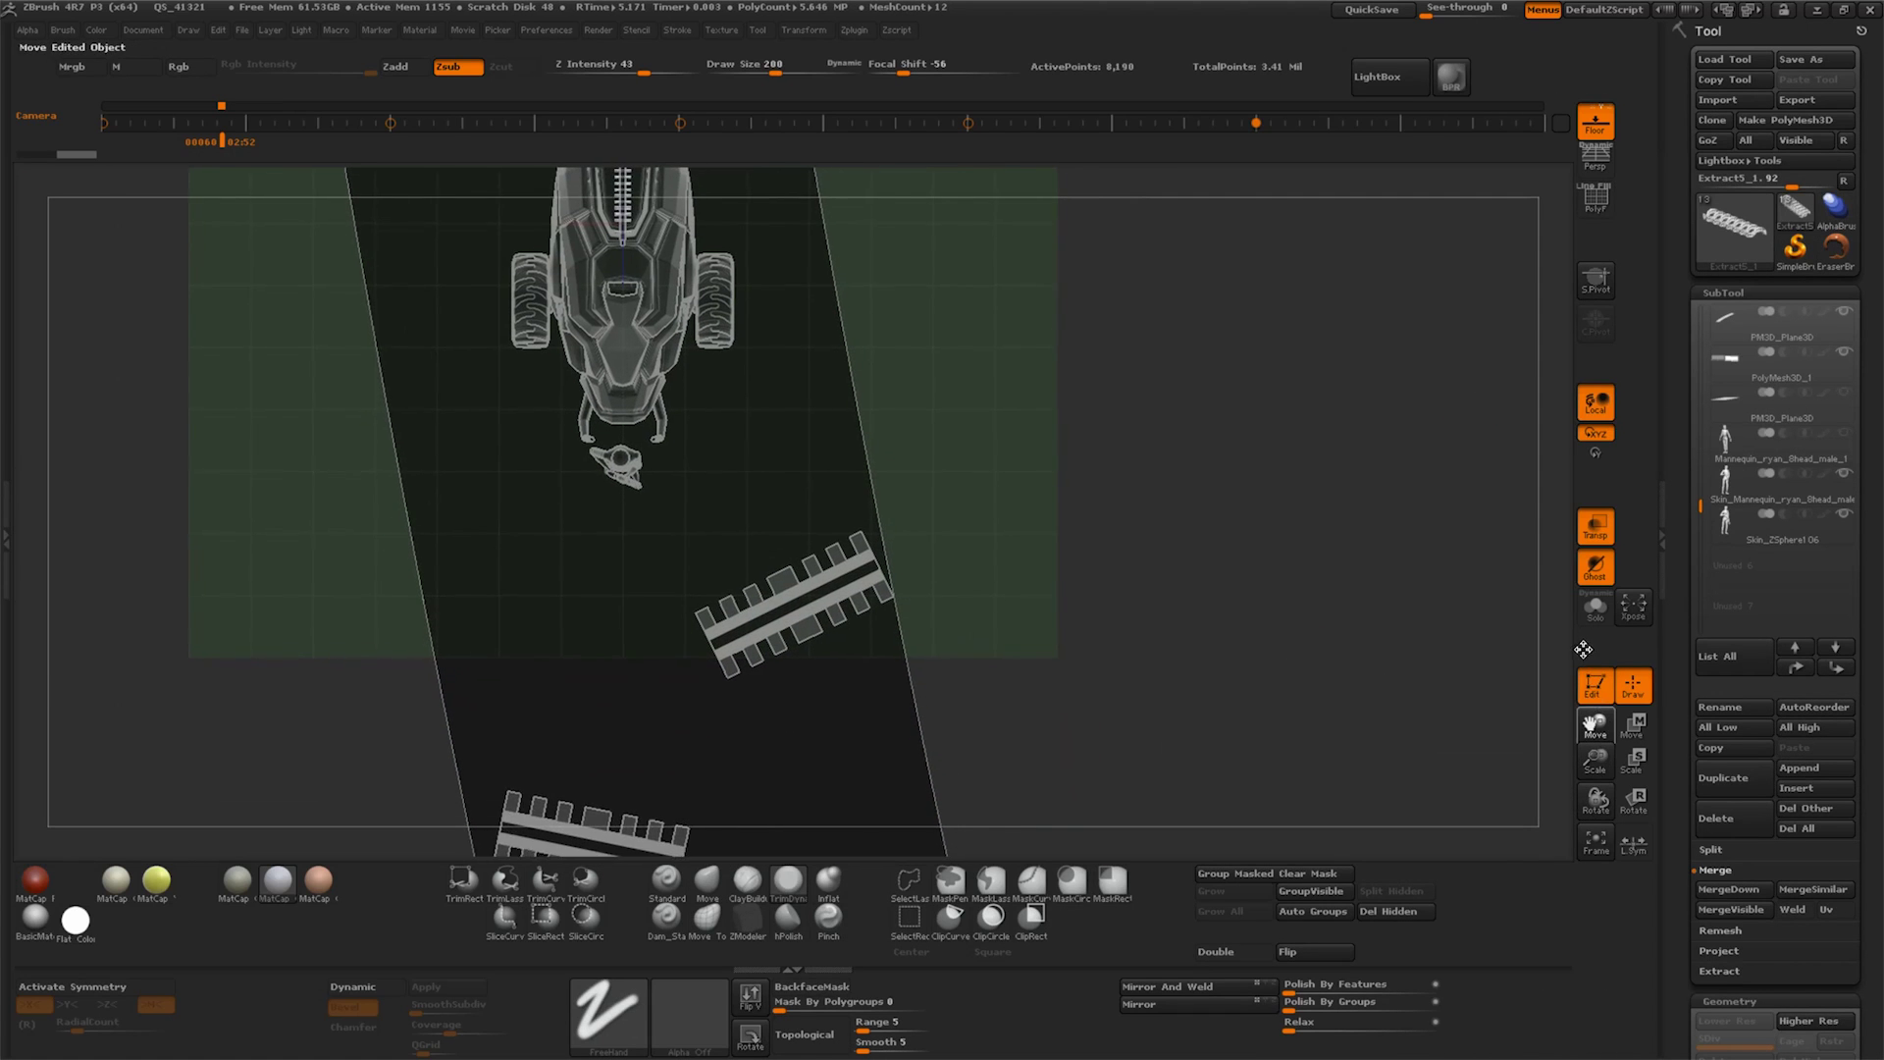
left_click(1772, 476)
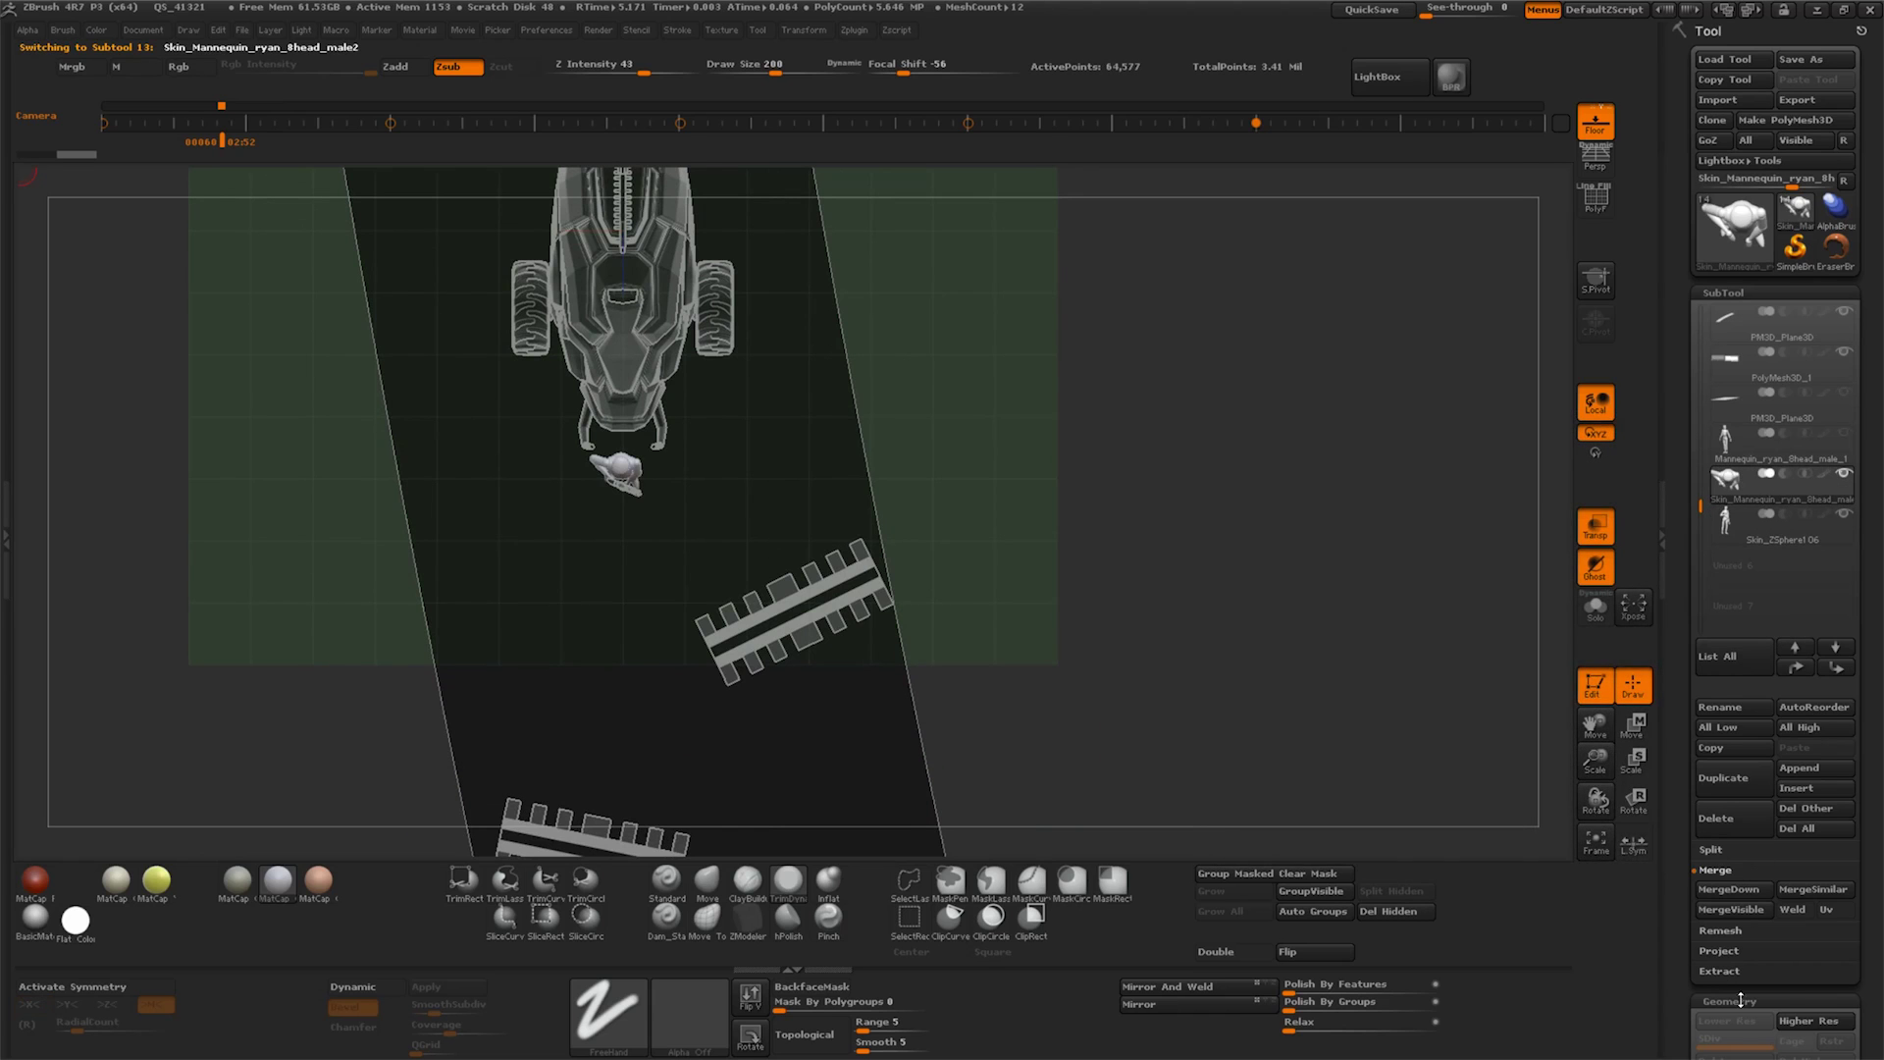
left_click(1732, 819)
left_click(1536, 850)
left_click(1732, 819)
left_click(1551, 850)
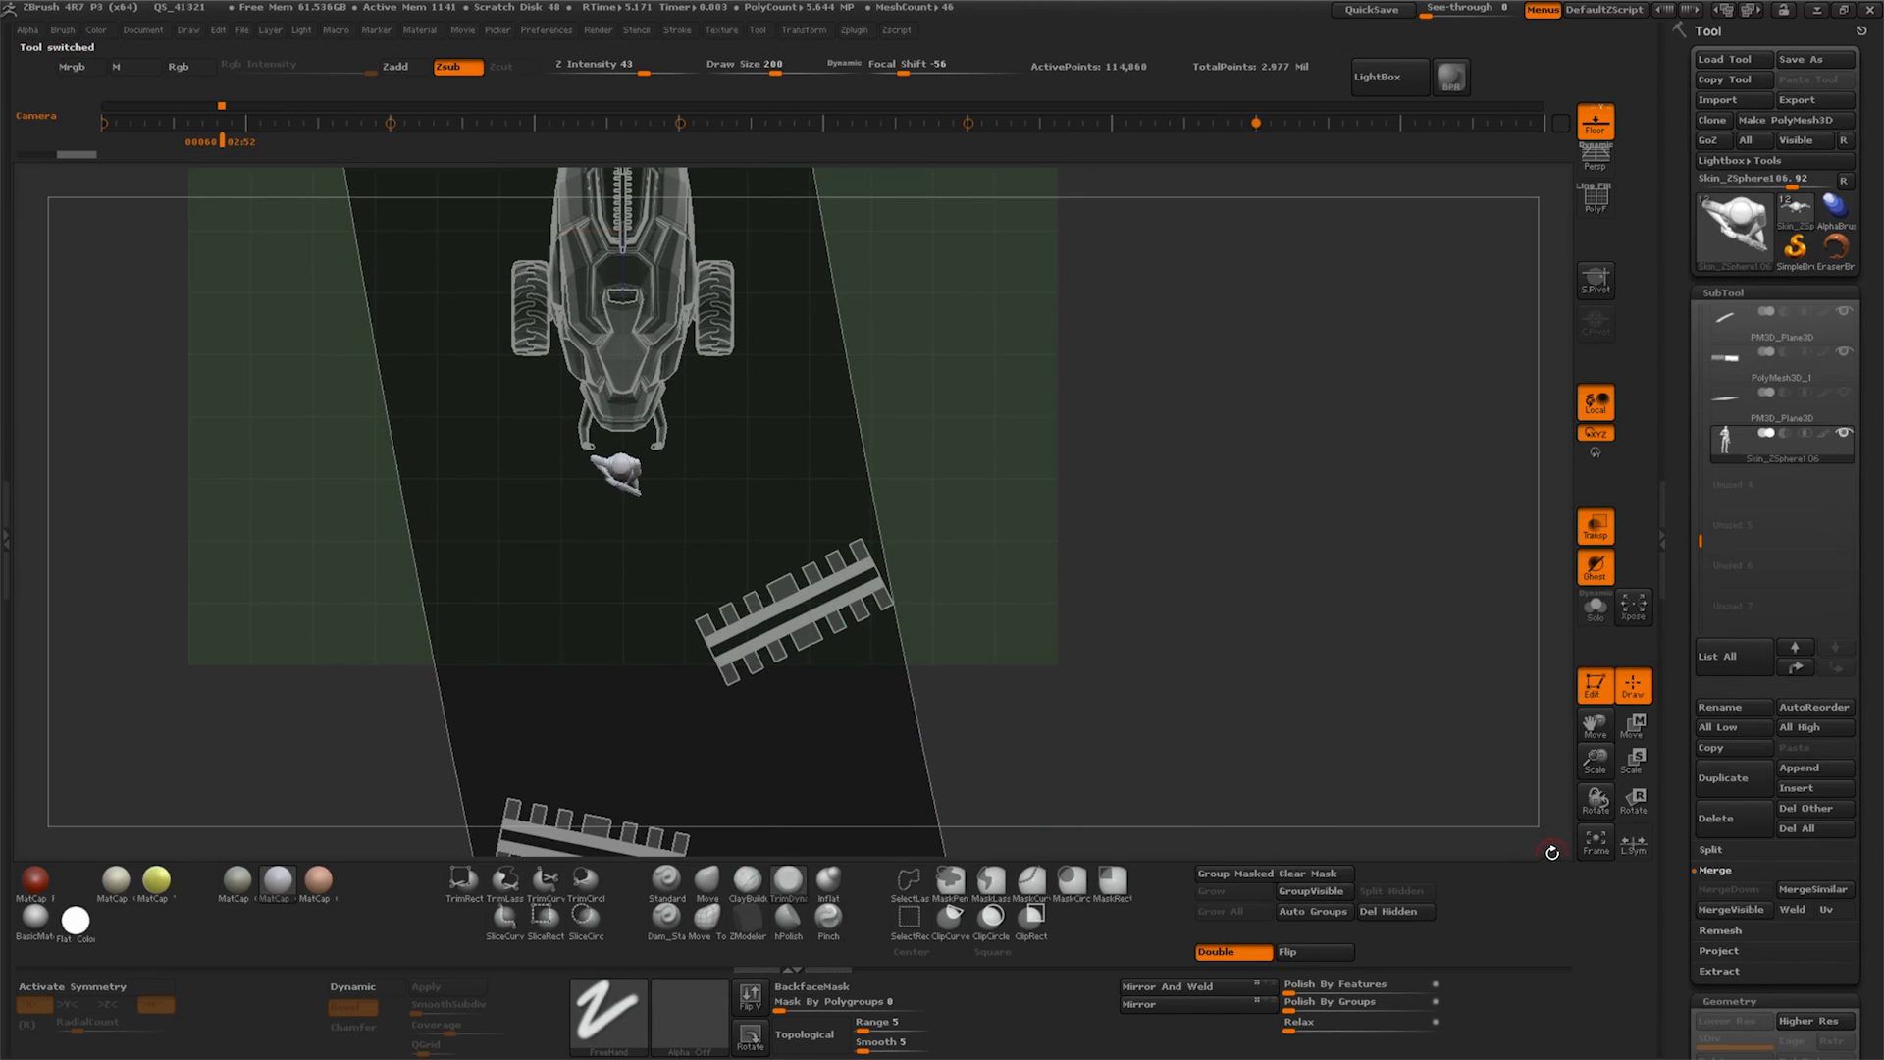
Move and rotate the armed mannequin into place, then duplicate it and shift the copy lower left
left_click(1645, 738)
left_click_drag(652, 479, 804, 535)
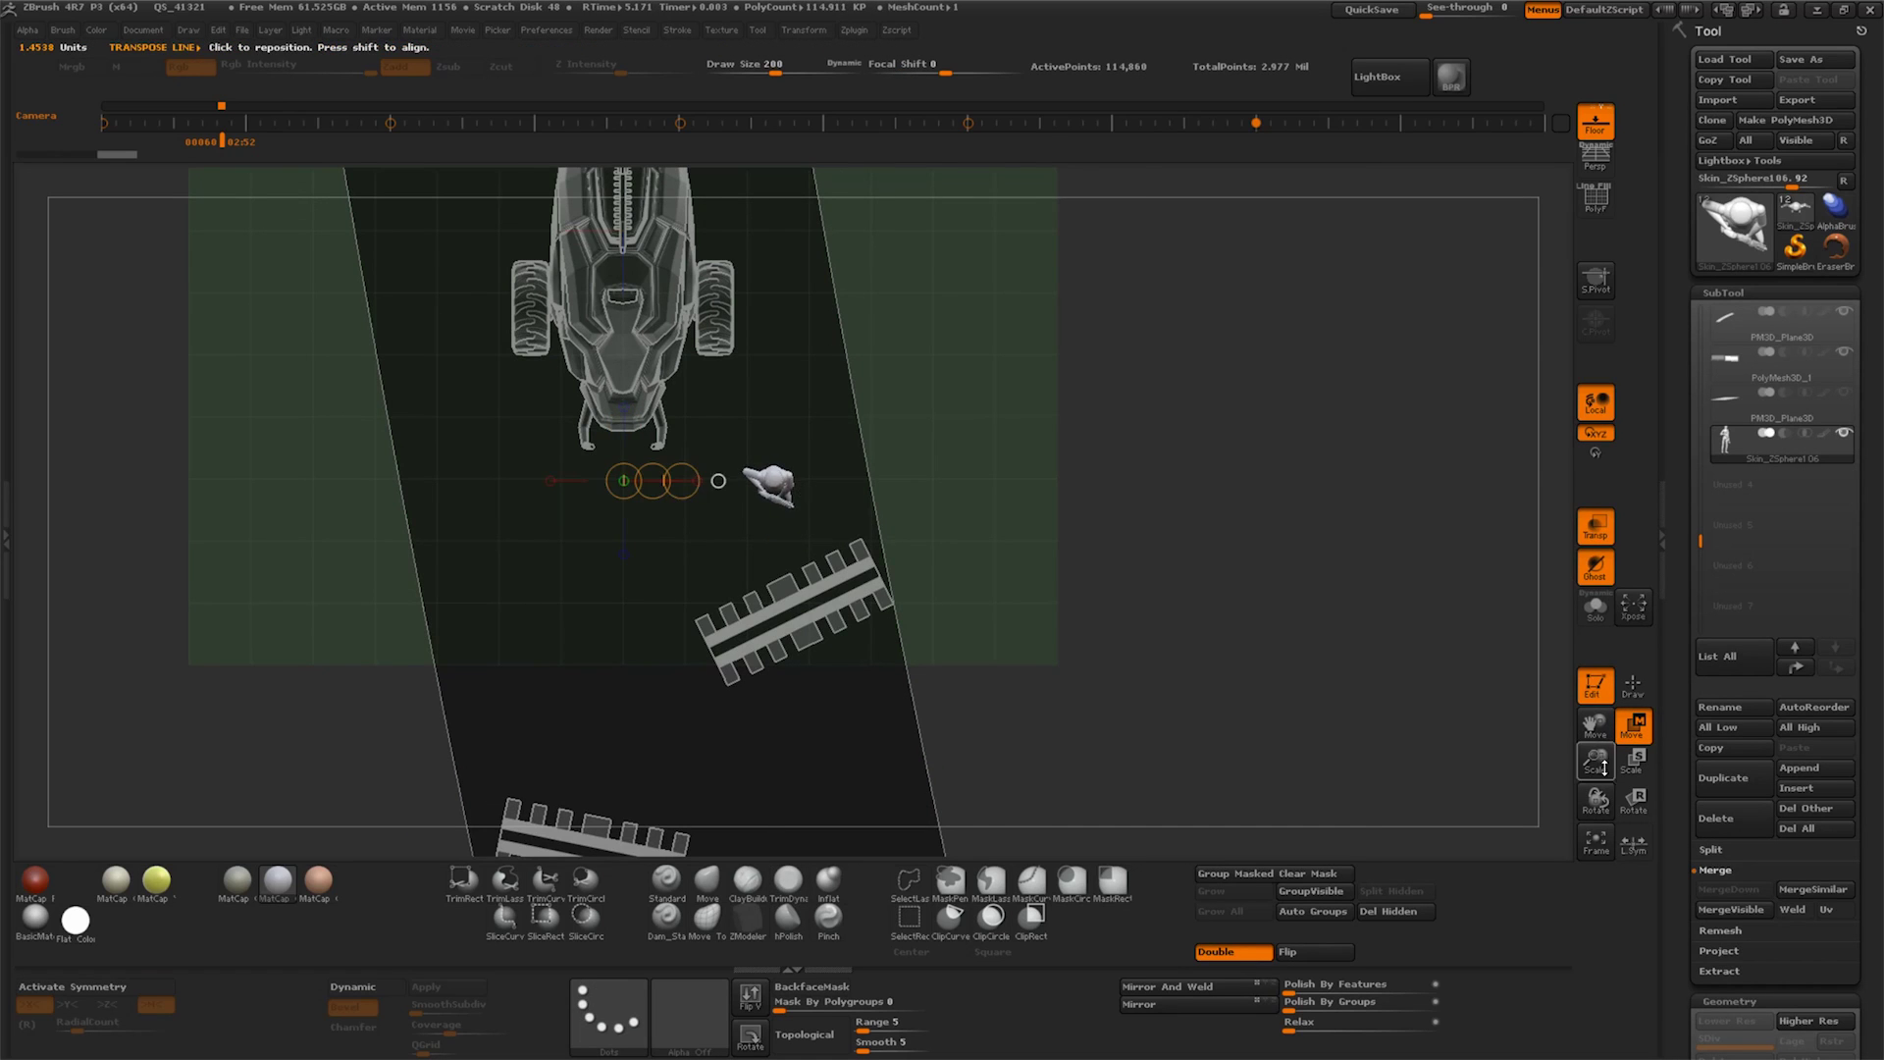
key("r")
mouse_move(790, 674)
left_mouse_down()
mouse_move(1273, 674)
mouse_move(1201, 655)
mouse_move(1203, 681)
left_mouse_up()
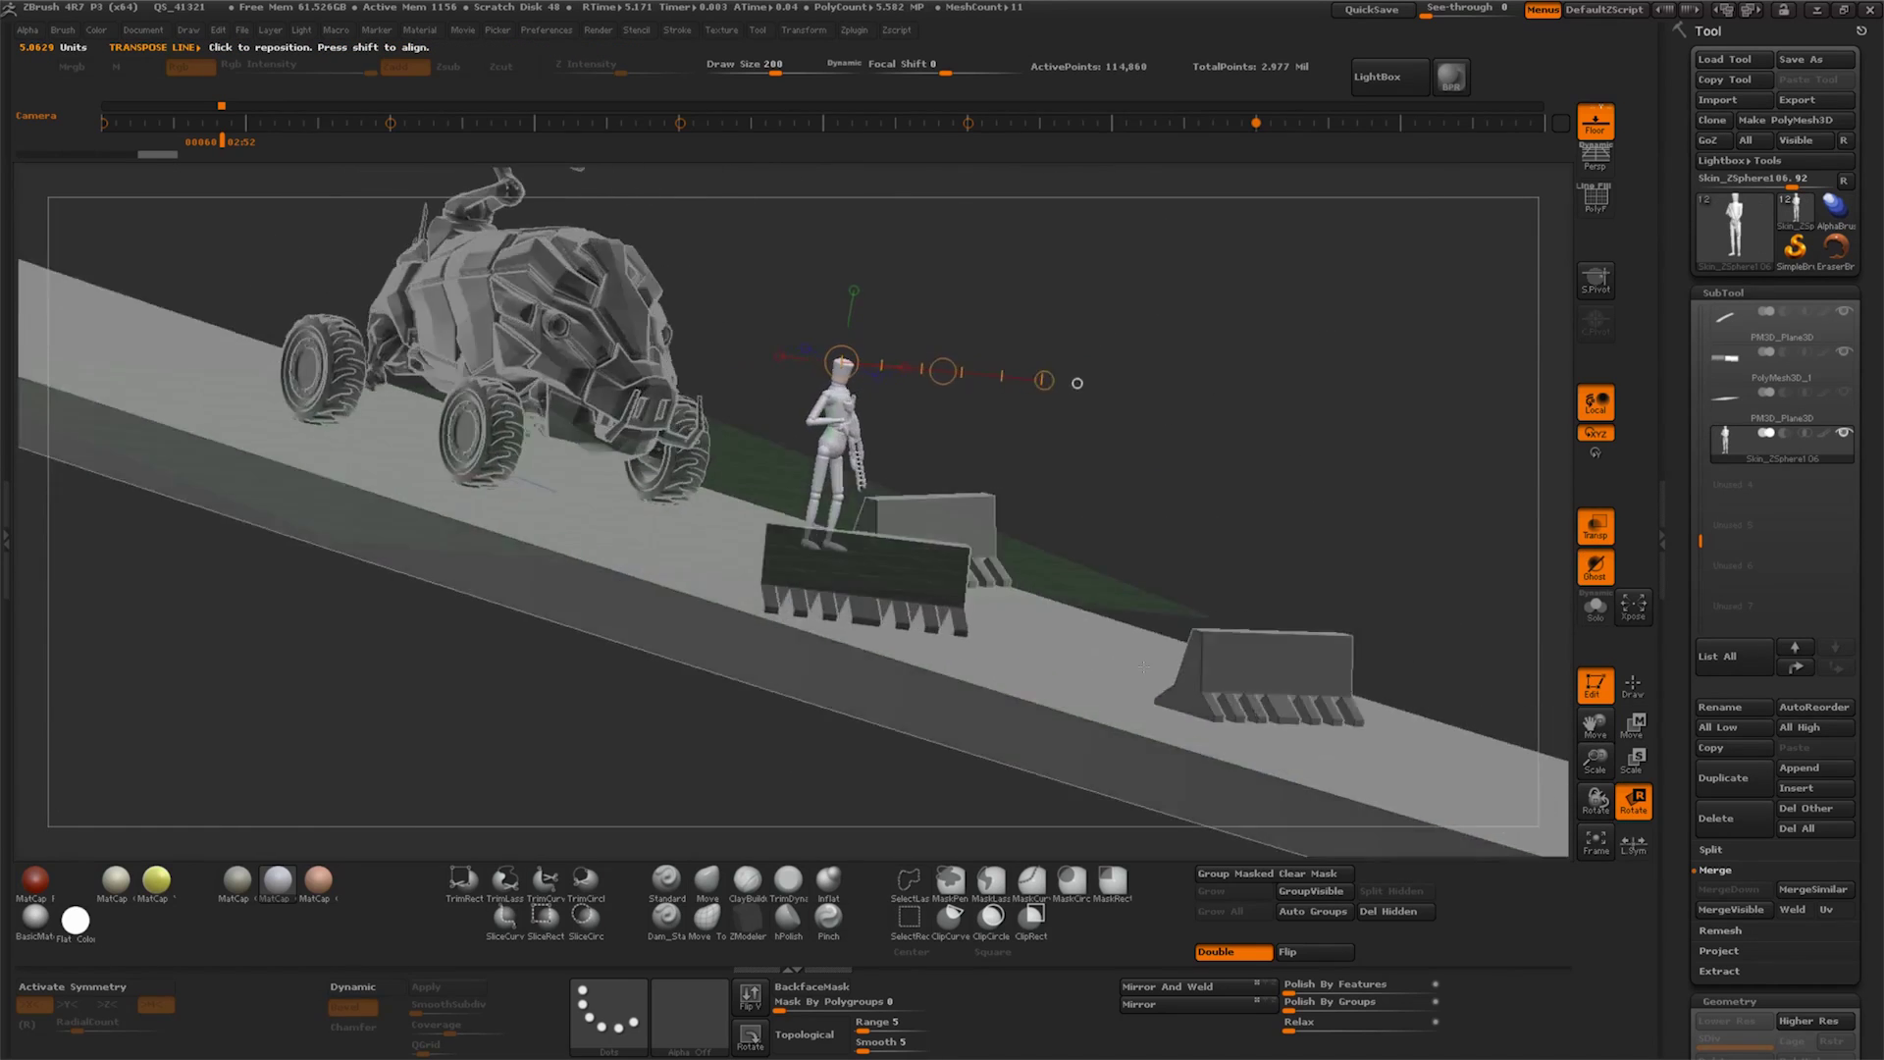
left_click(1724, 777)
left_click(1633, 726)
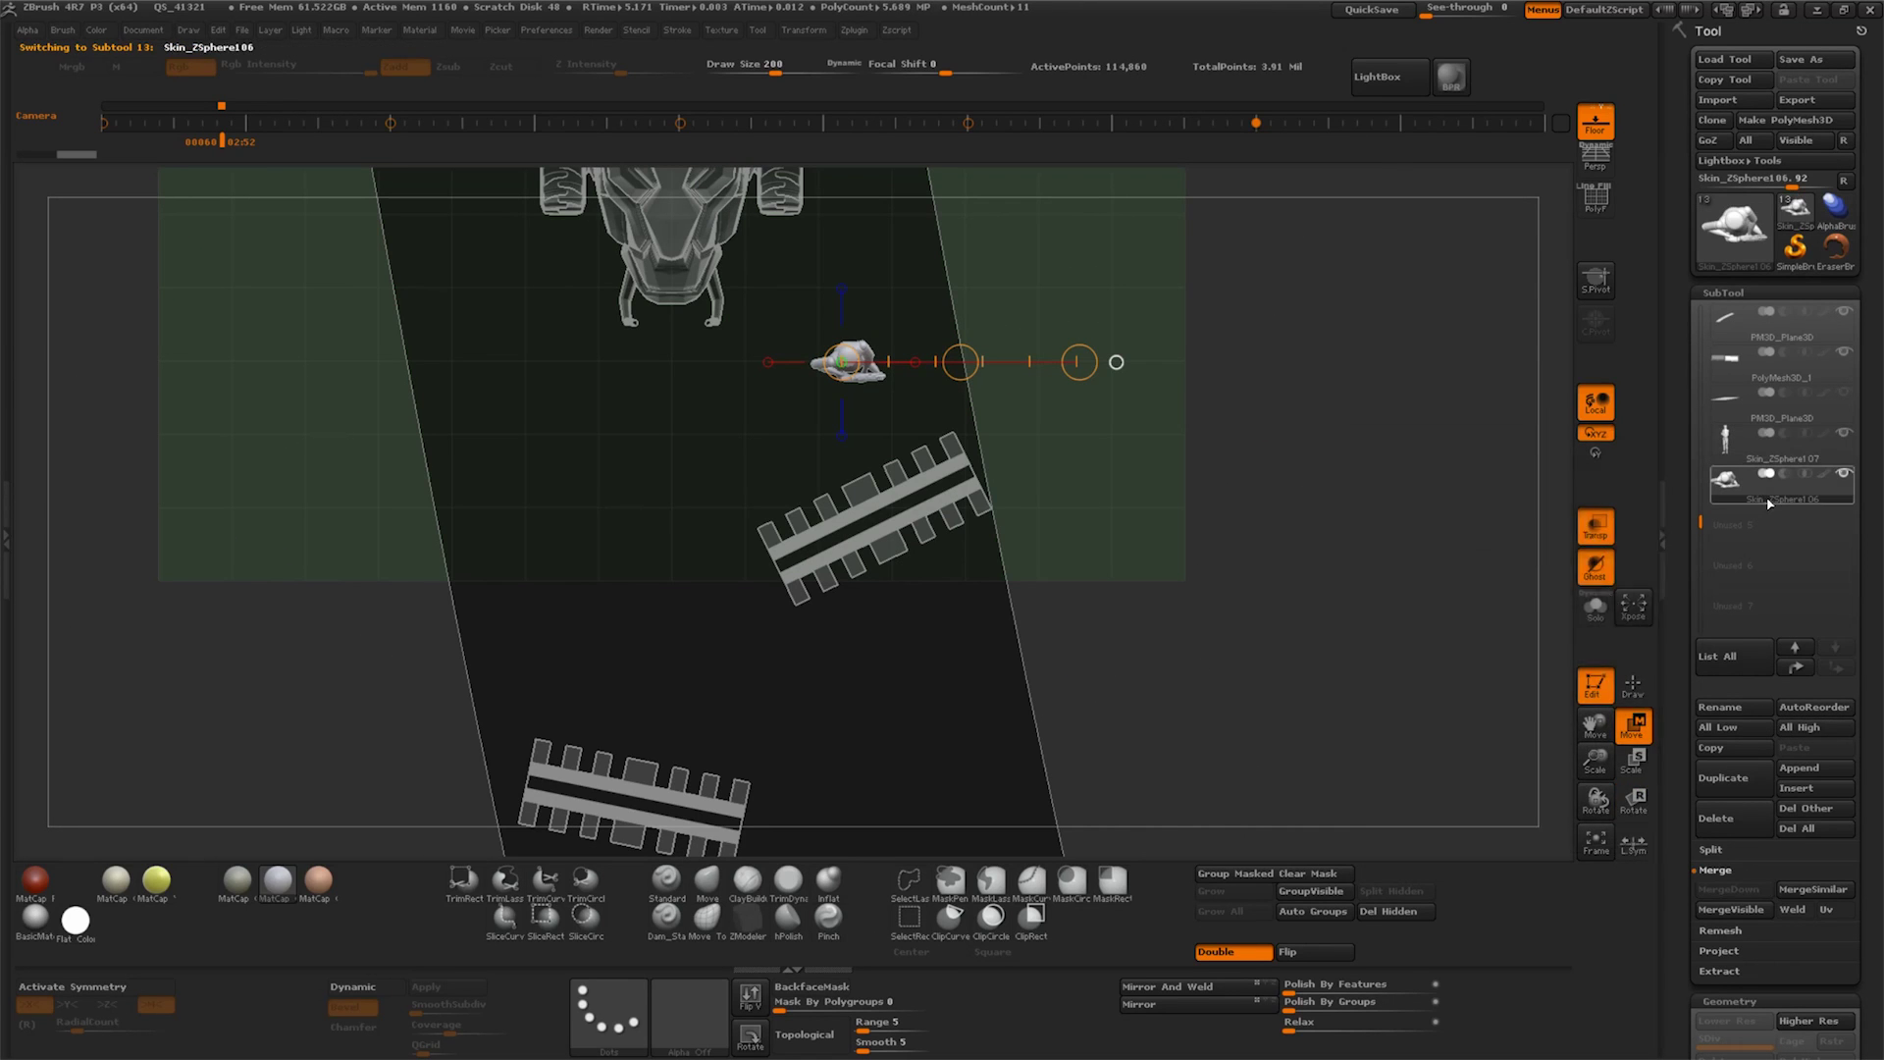
left_click_drag(961, 362, 724, 677, "ctrl")
Append PolyMesh3D_2 to the scene as a new subtool
mouse_move(1217, 393)
left_mouse_down()
mouse_move(1207, 621)
mouse_move(1588, 774)
left_mouse_up()
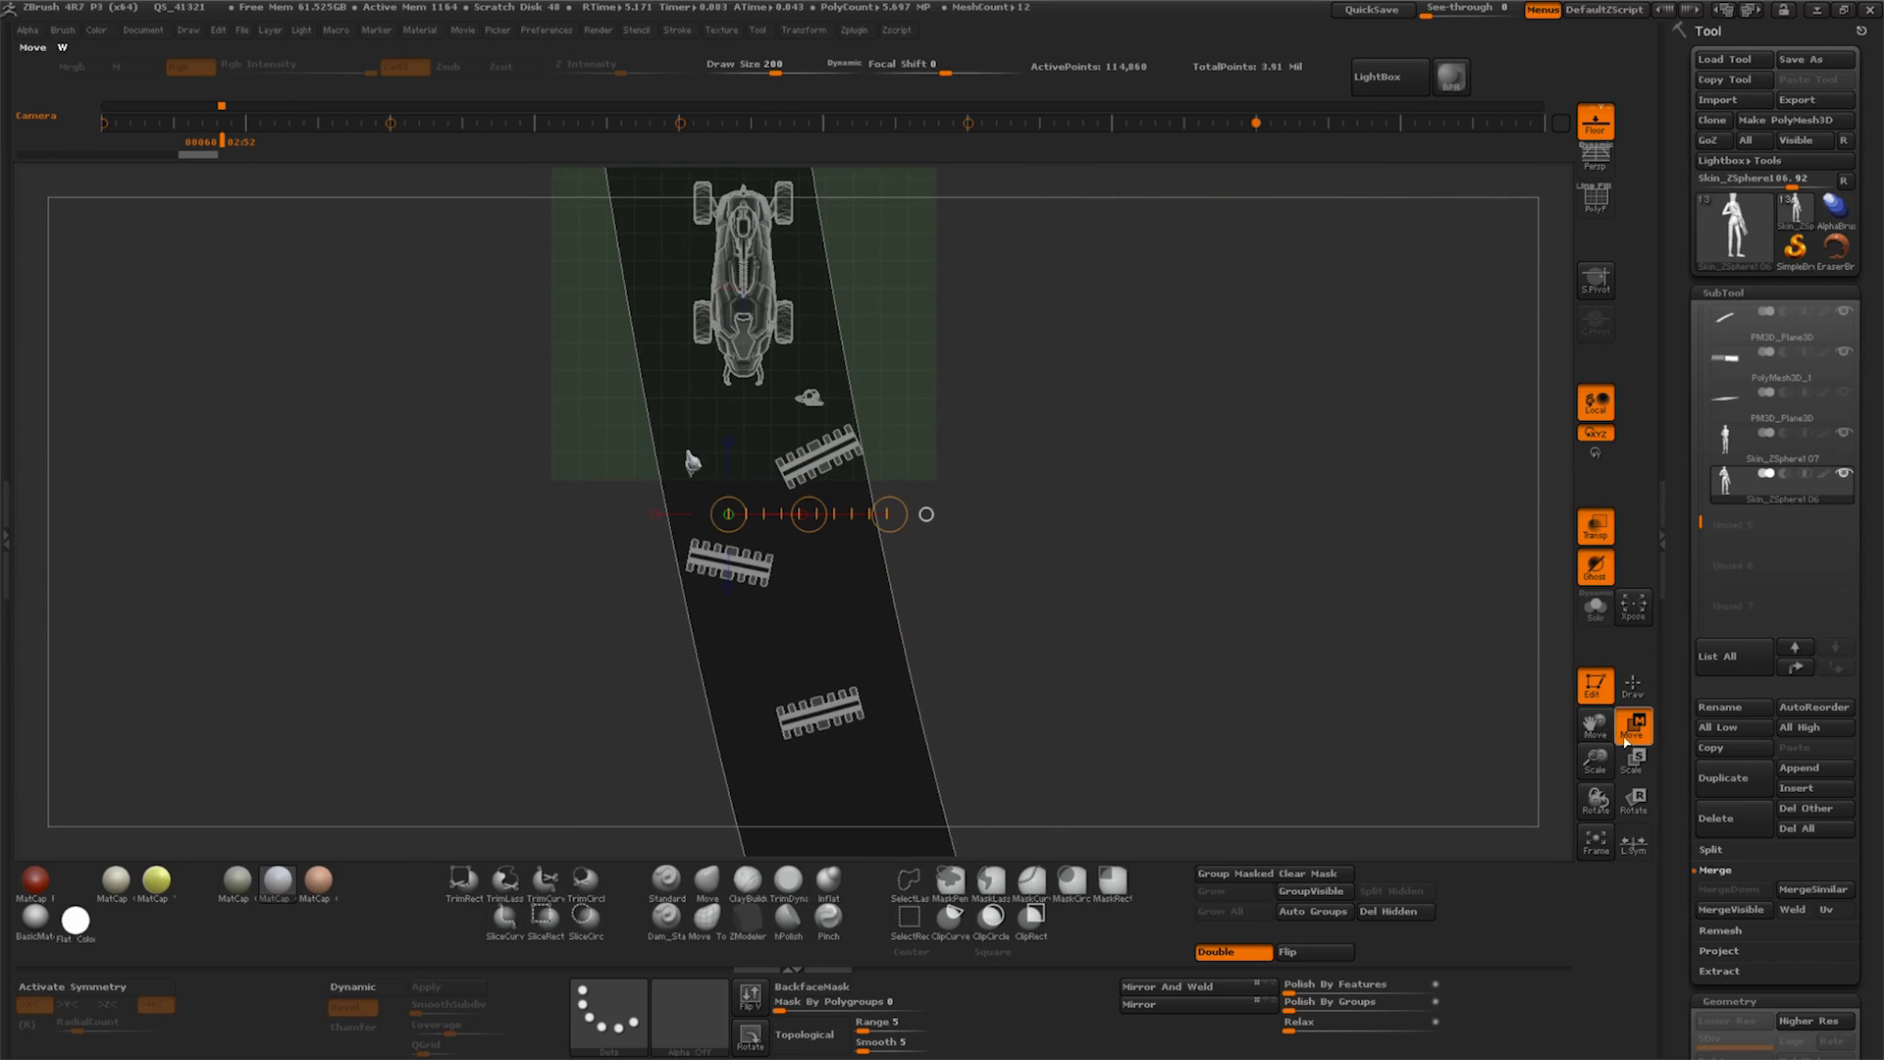
left_click(1784, 769)
left_click(1396, 774)
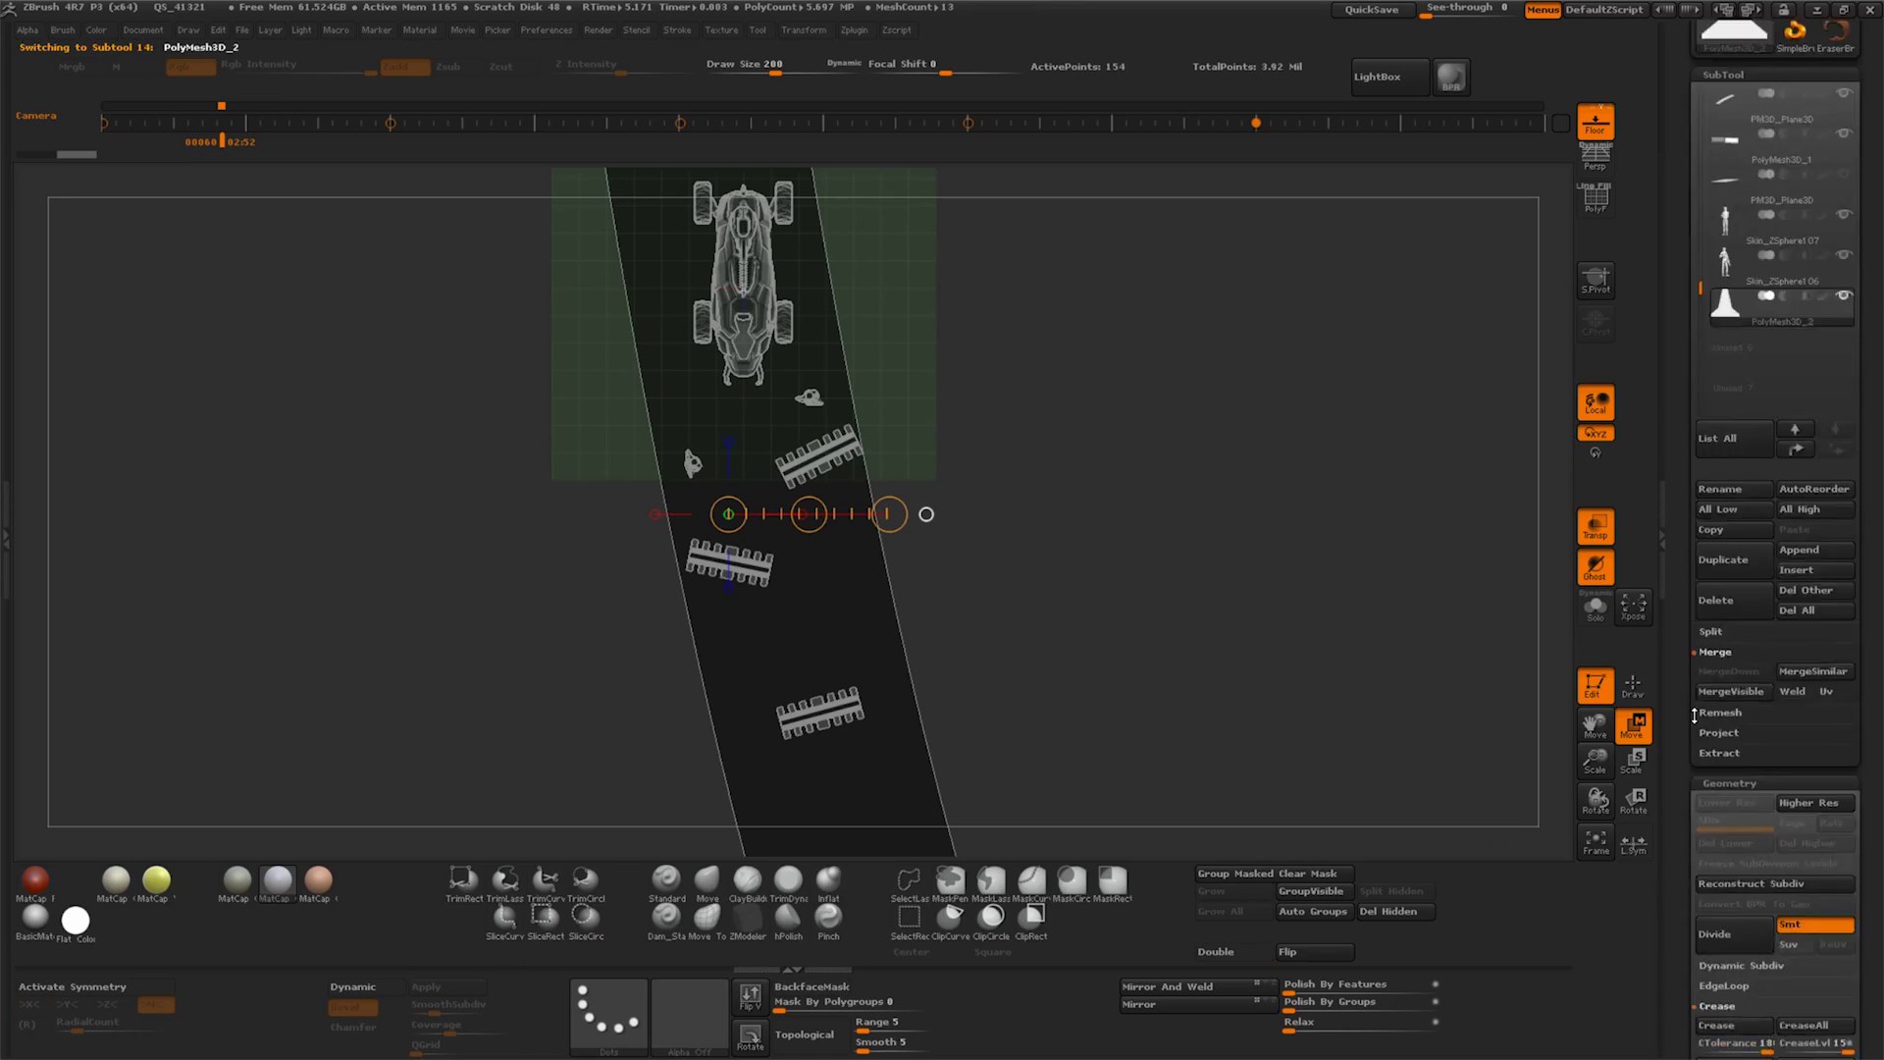
left_click_drag(1695, 714, 1746, 908)
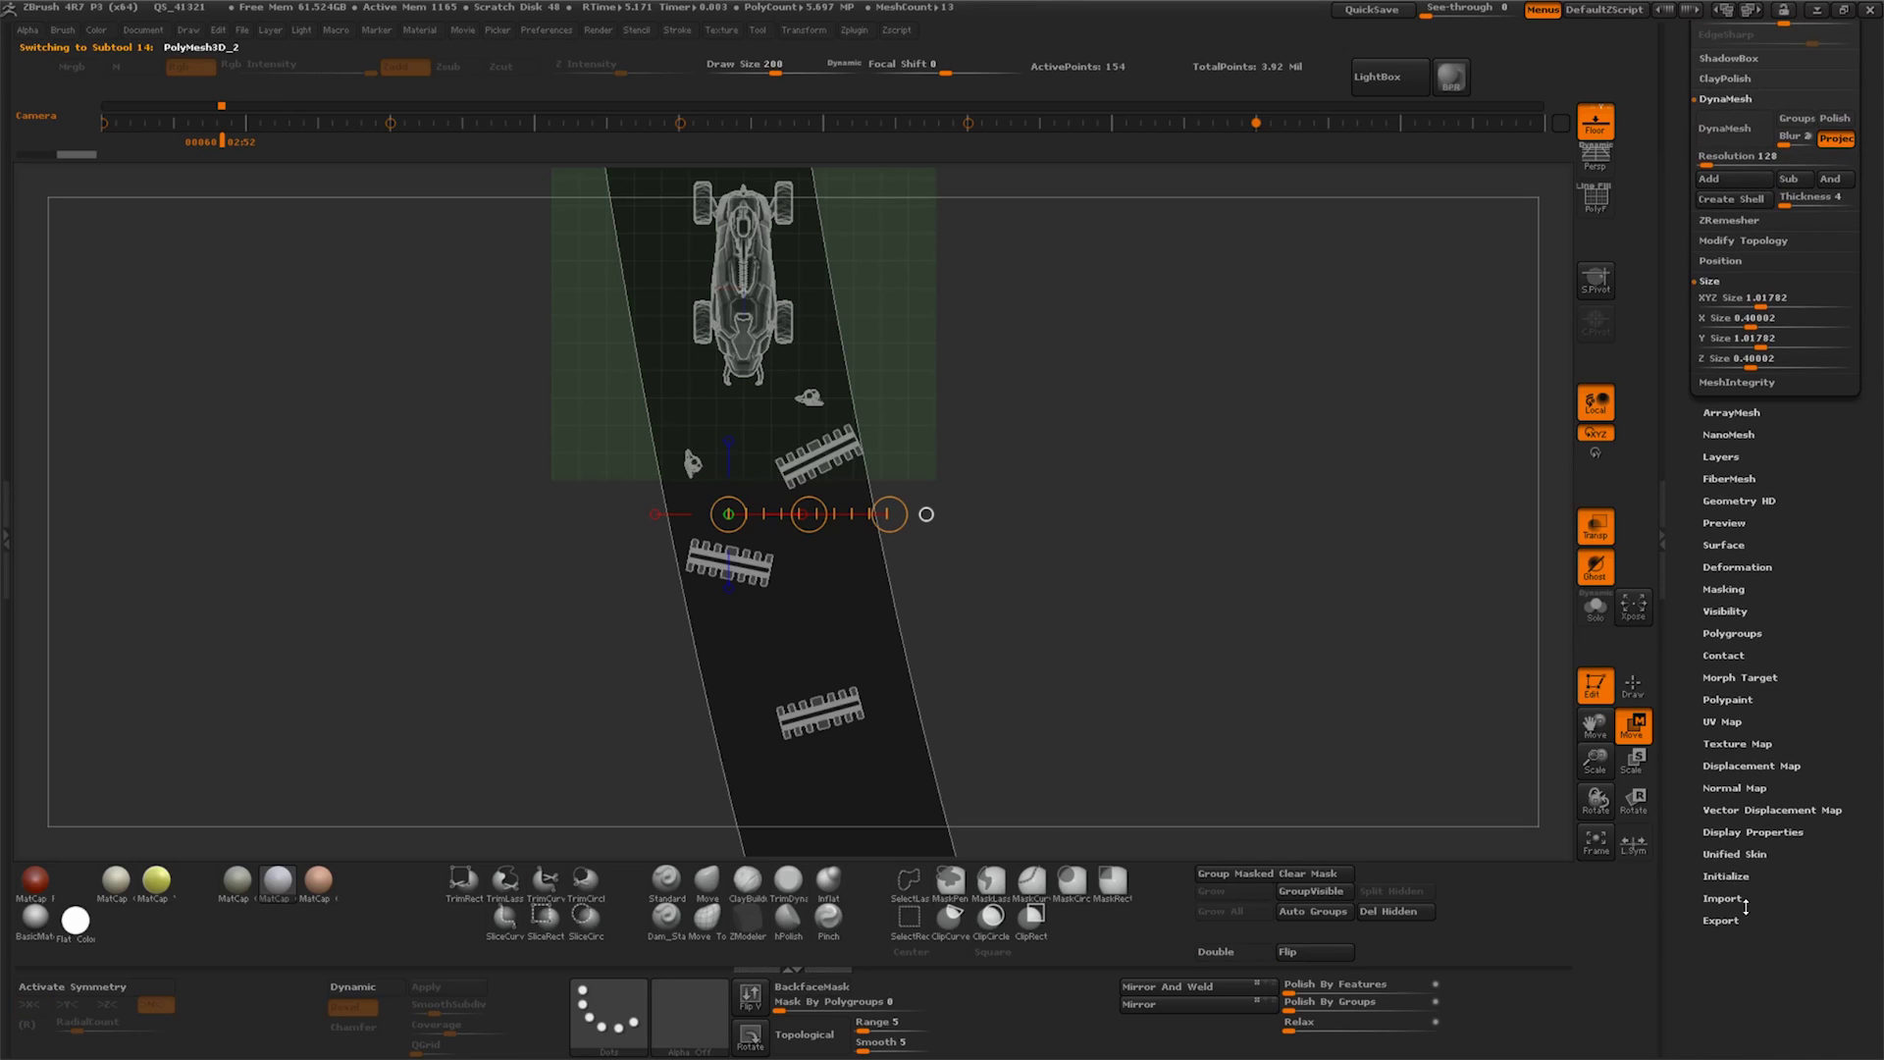